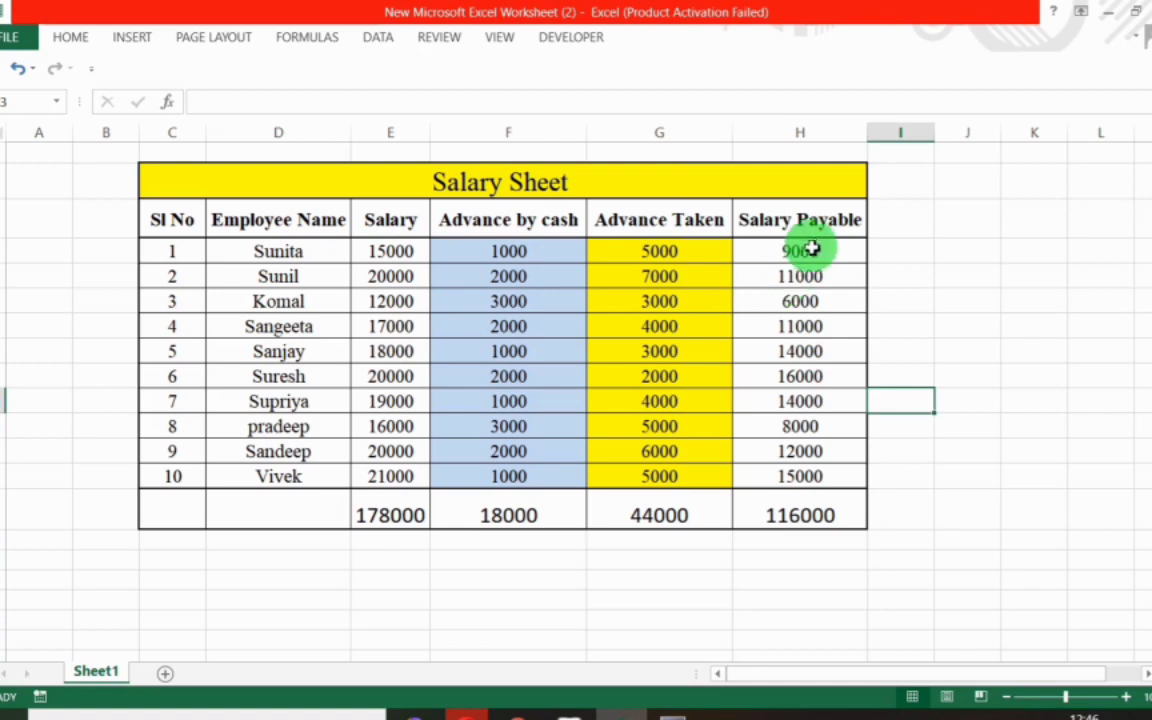
Examine each employee's row in the salary sheet, comparing salary, advance by cash, advance taken and salary payable.
left_click(278, 253)
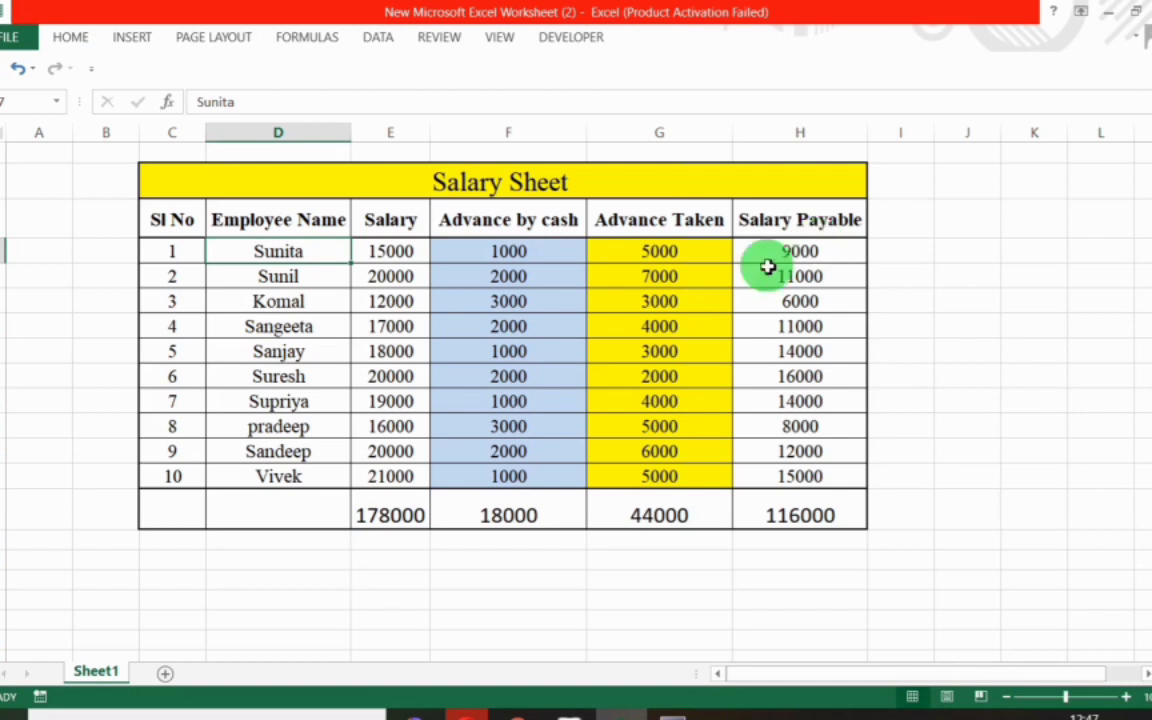
left_click(303, 280)
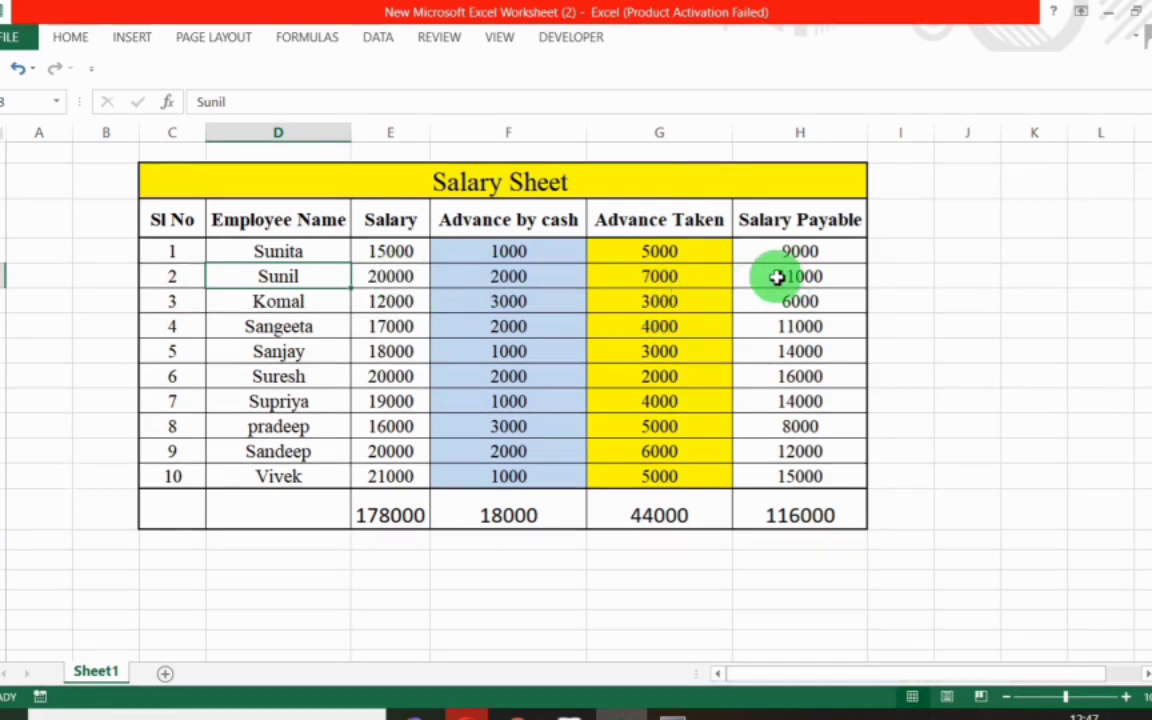
left_click(287, 305)
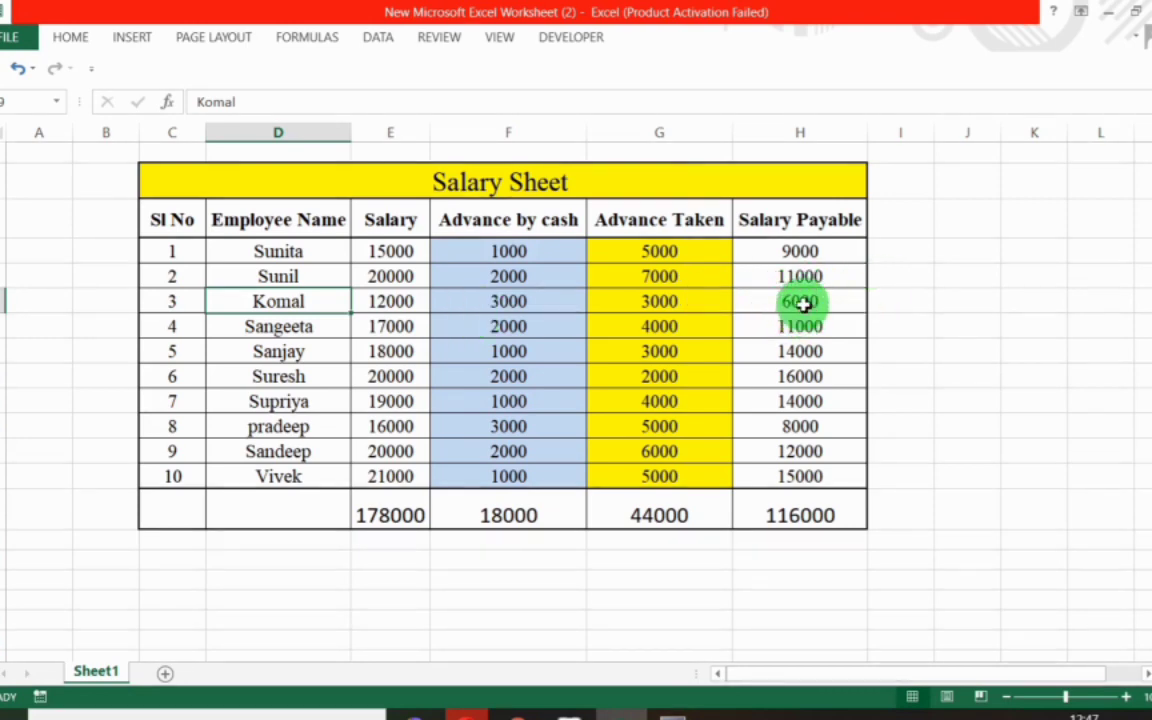
left_click(290, 327)
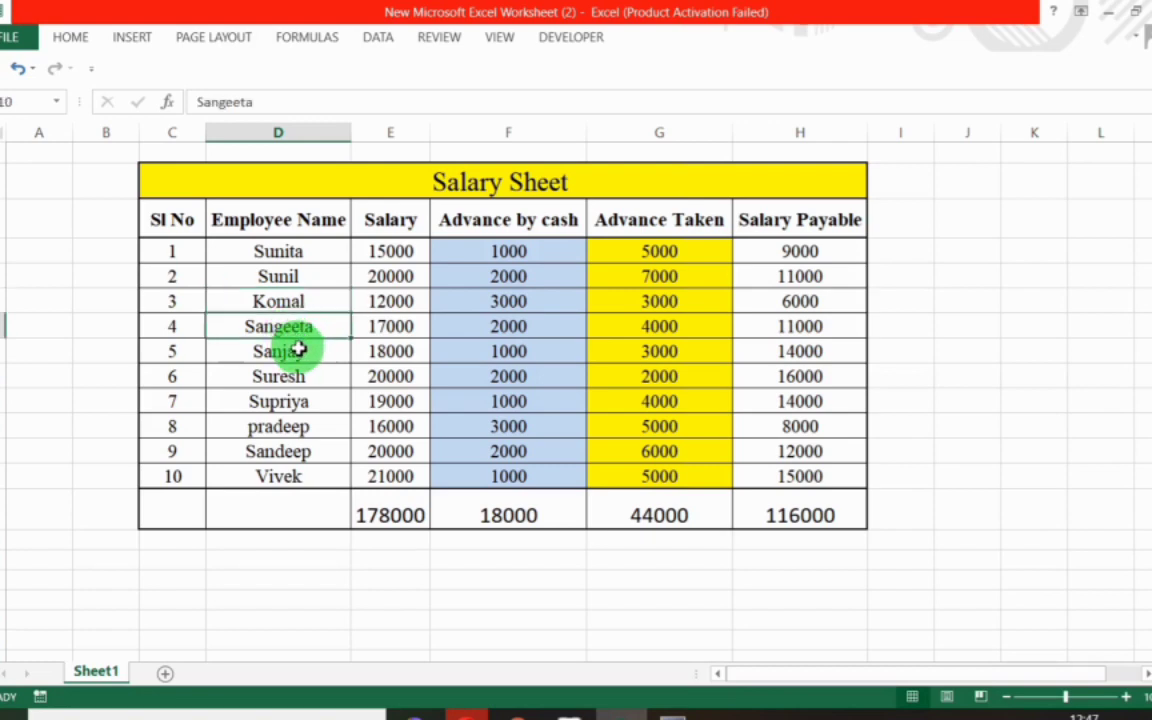
key("Down")
key("Down")
left_click(290, 351)
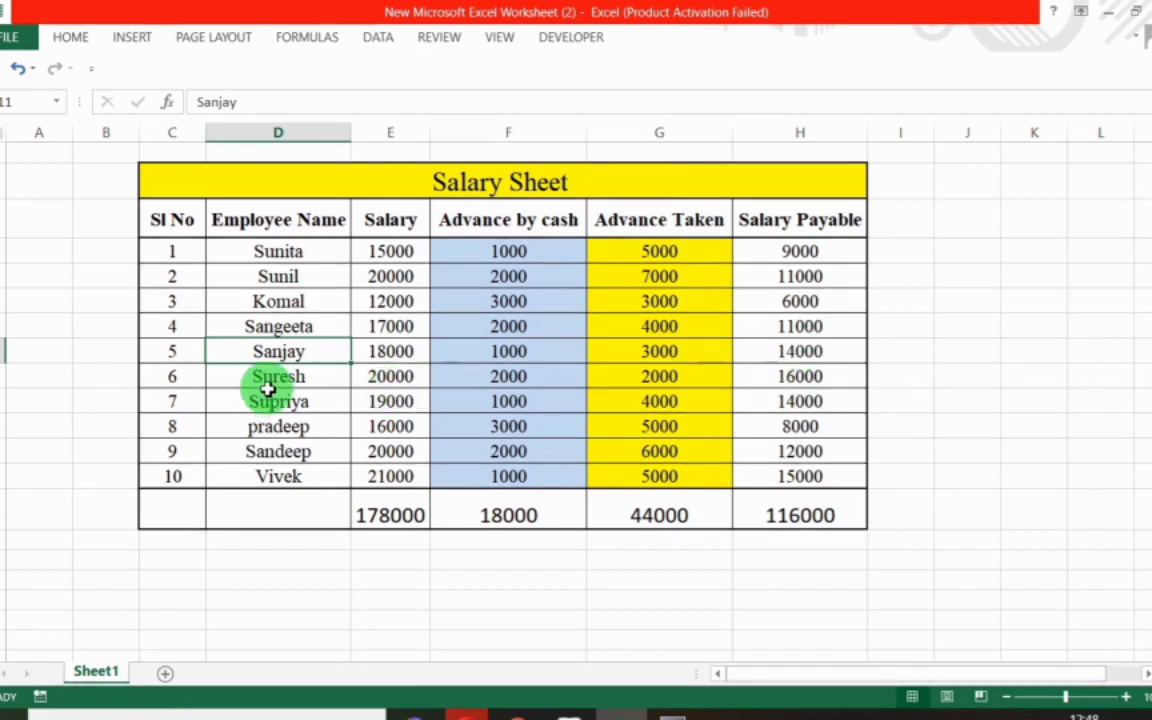
left_click(305, 376)
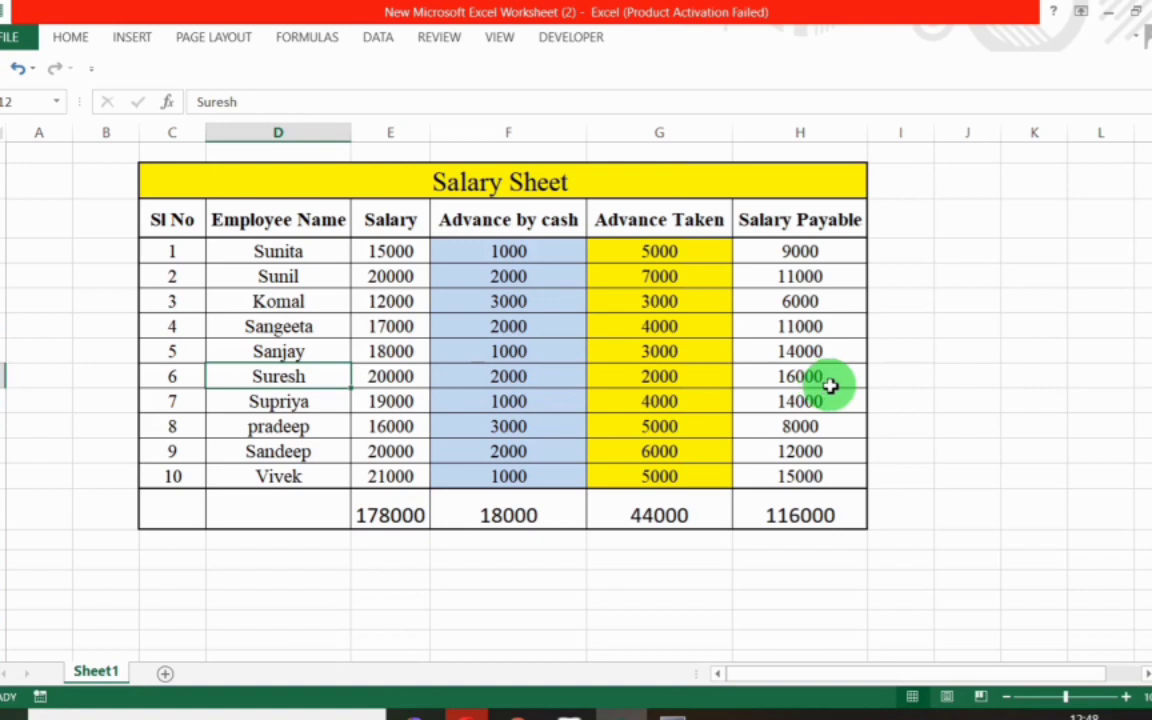
left_click(300, 408)
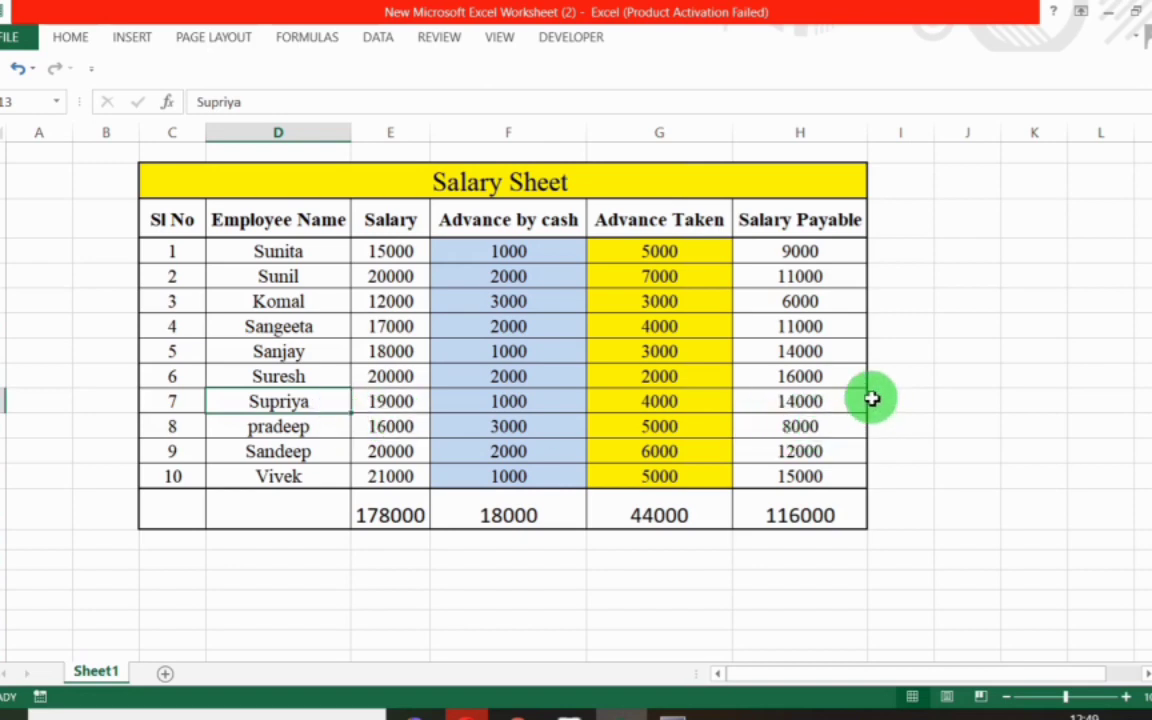
left_click(303, 430)
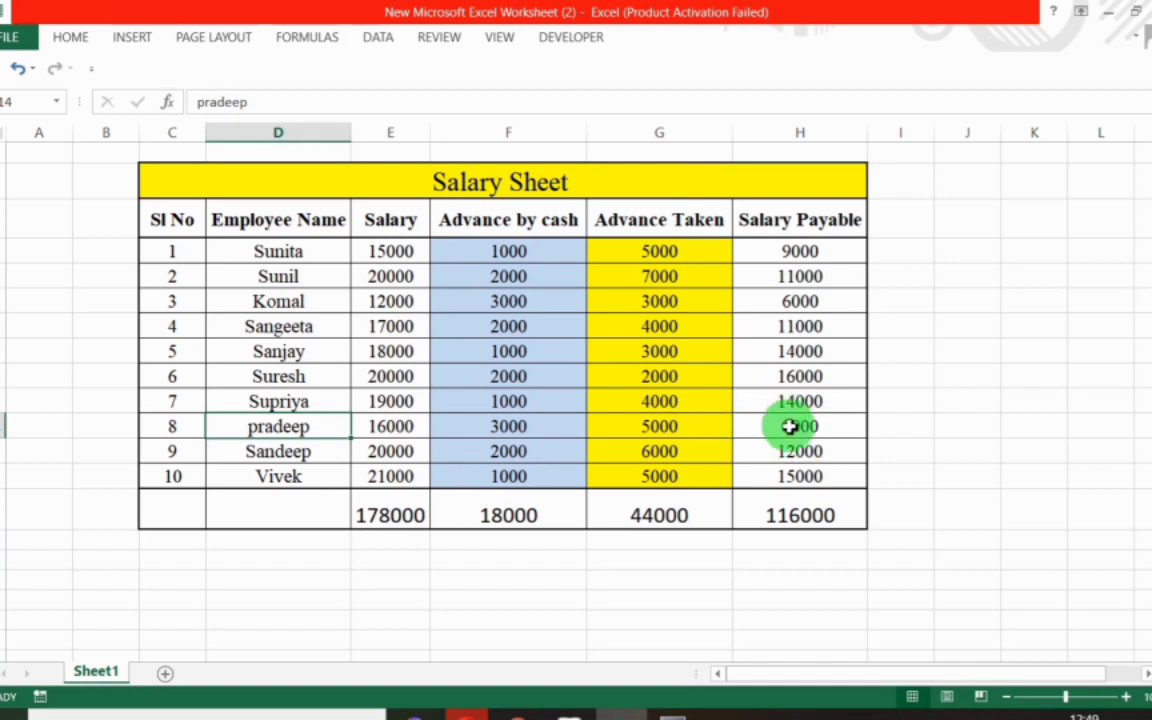
left_click(281, 459)
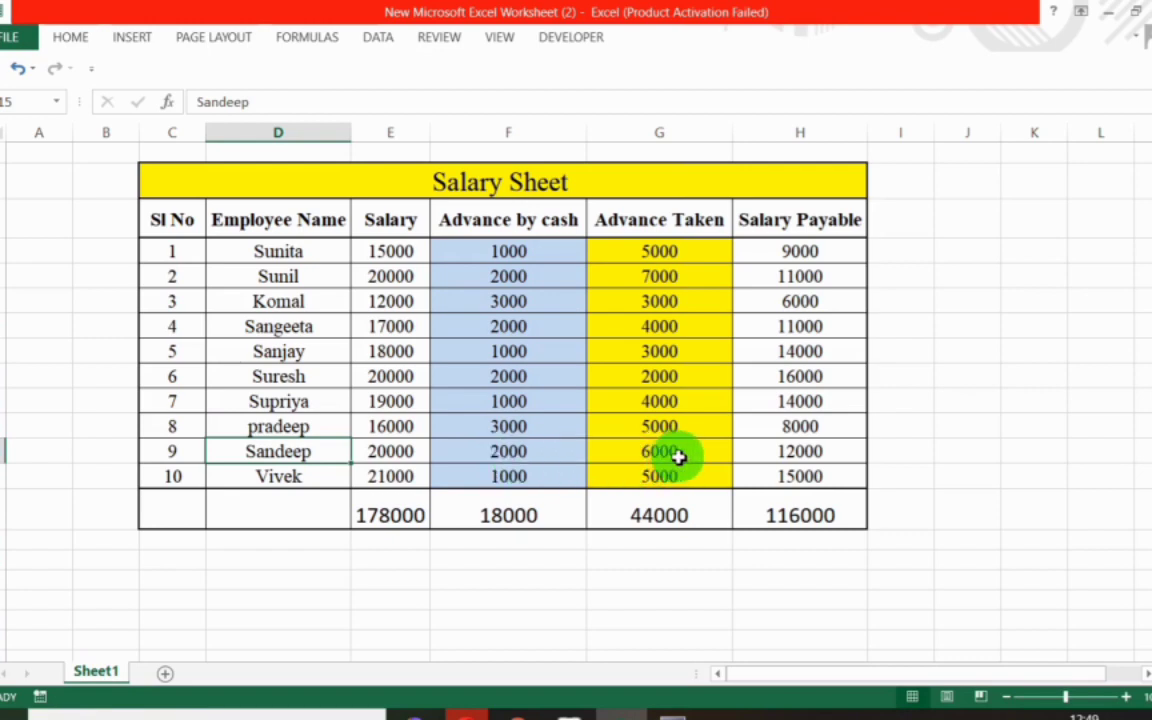
left_click(821, 453)
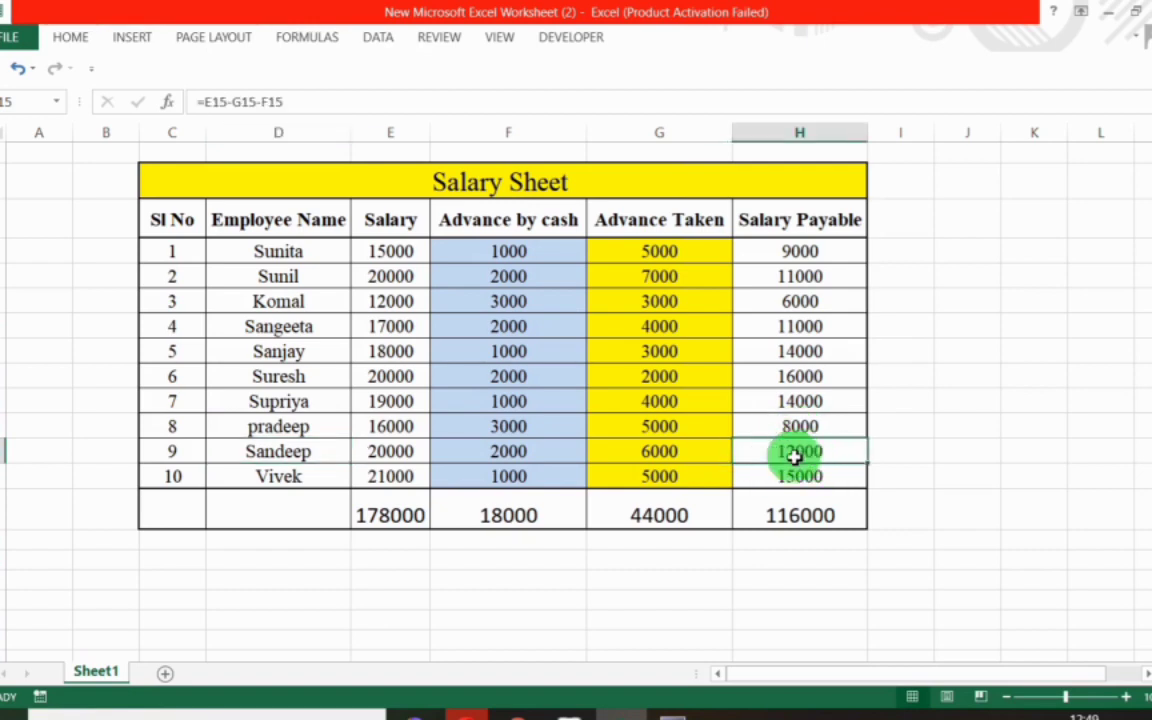
left_click(263, 474)
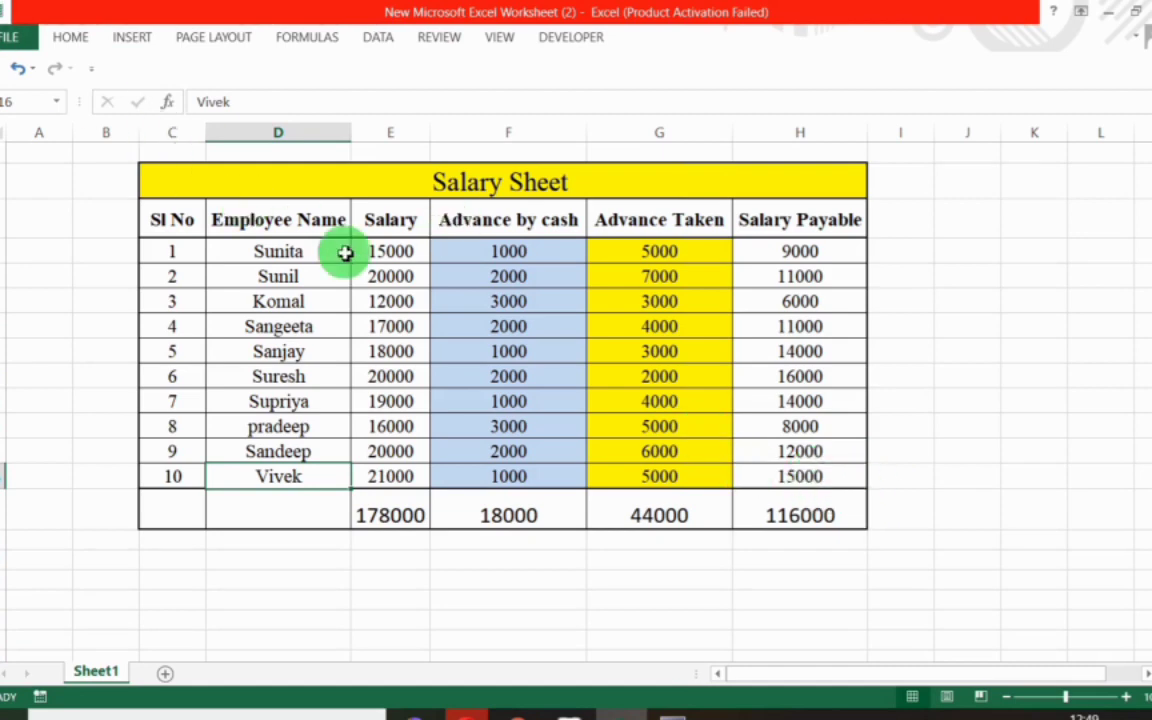
Total the Salary column in cell E17 with a SUM formula over E7:E16.
left_click(393, 515)
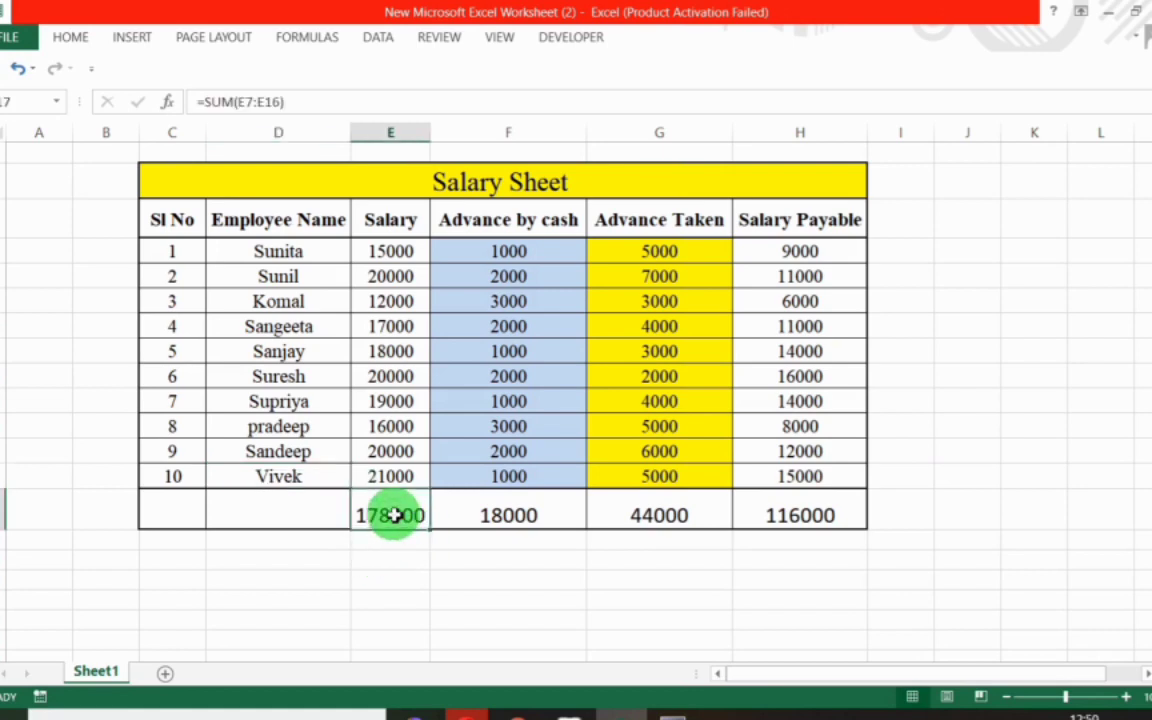
key("ctrl+c")
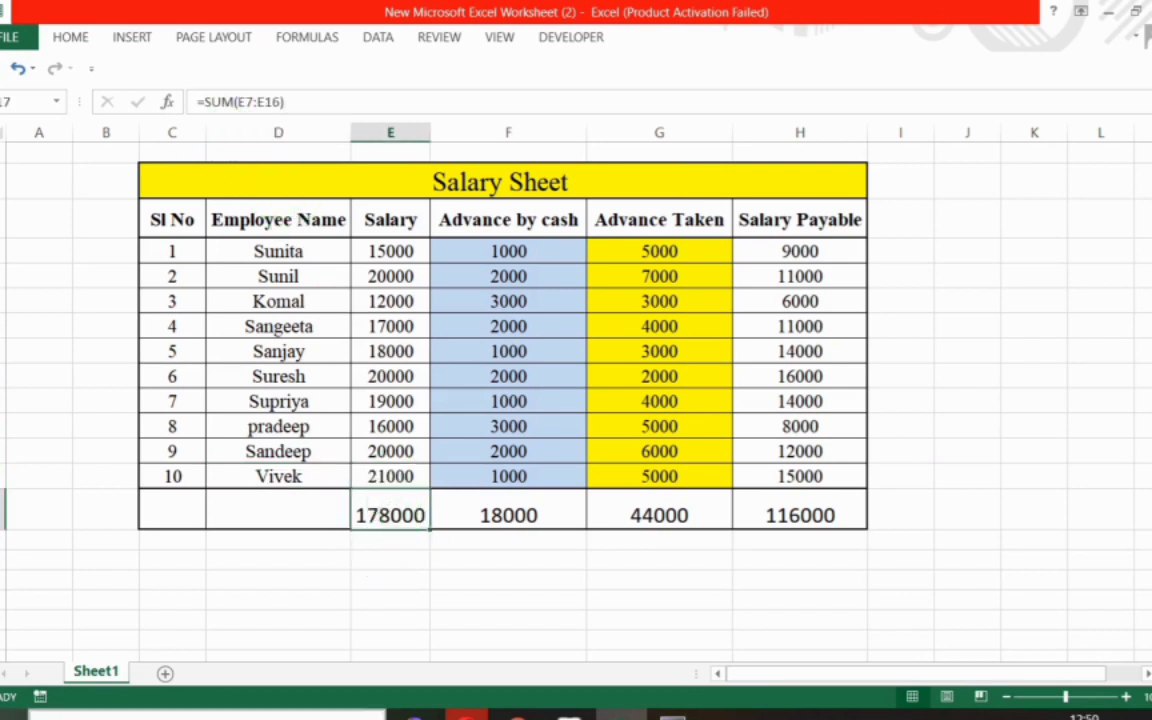
left_click(389, 565)
left_click(398, 512)
type("=sum(")
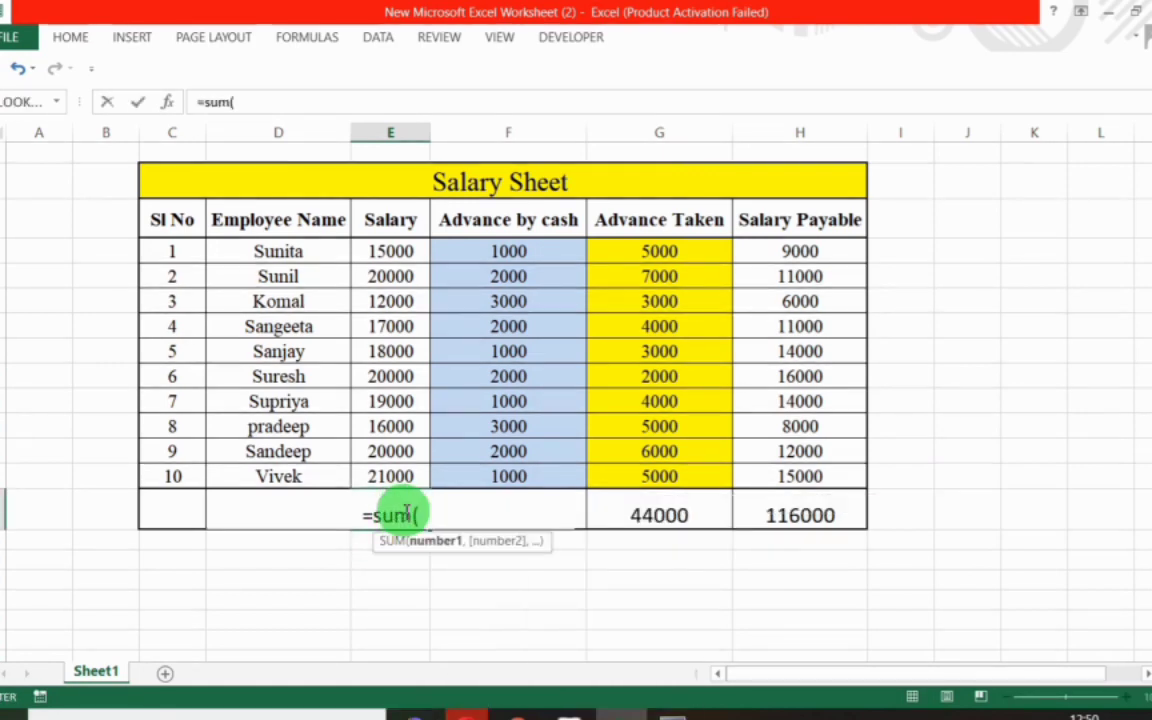
left_click_drag(380, 252, 376, 480)
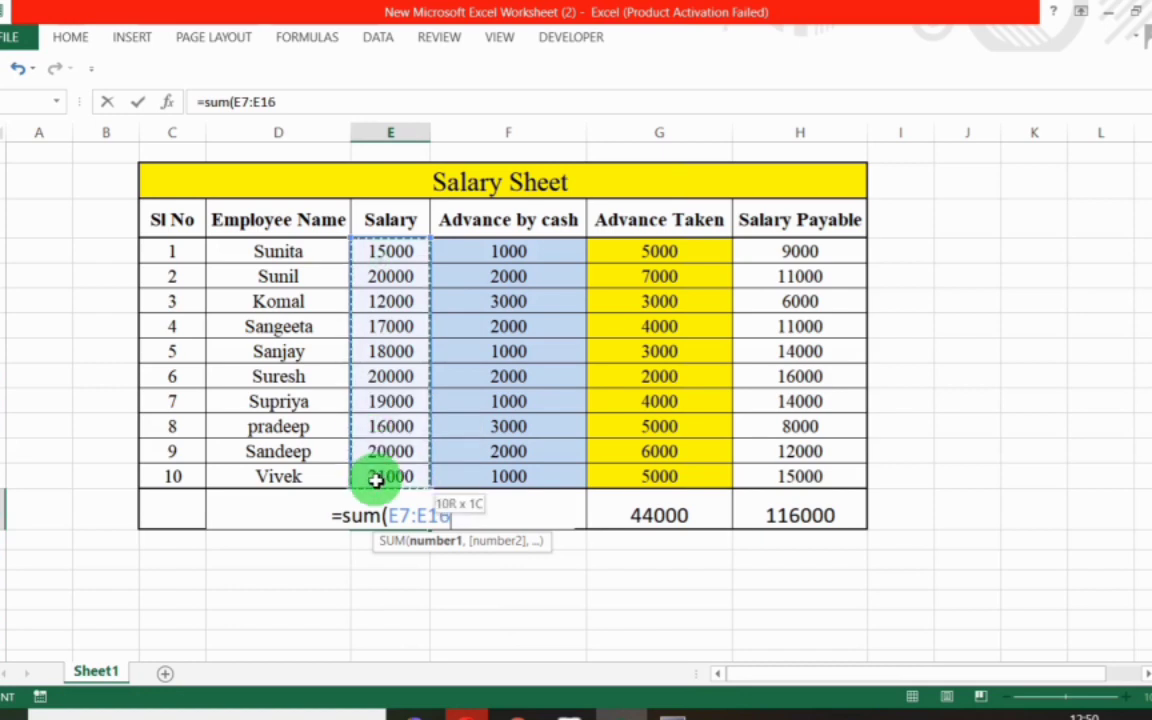
type(")")
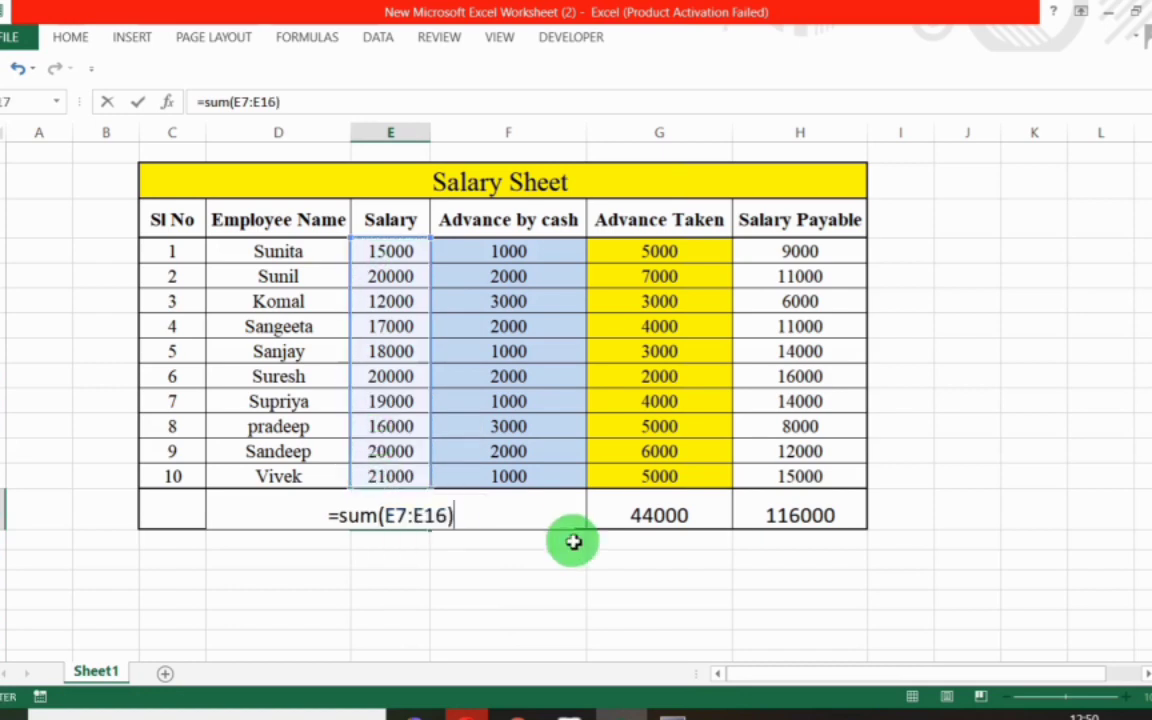
key("Return")
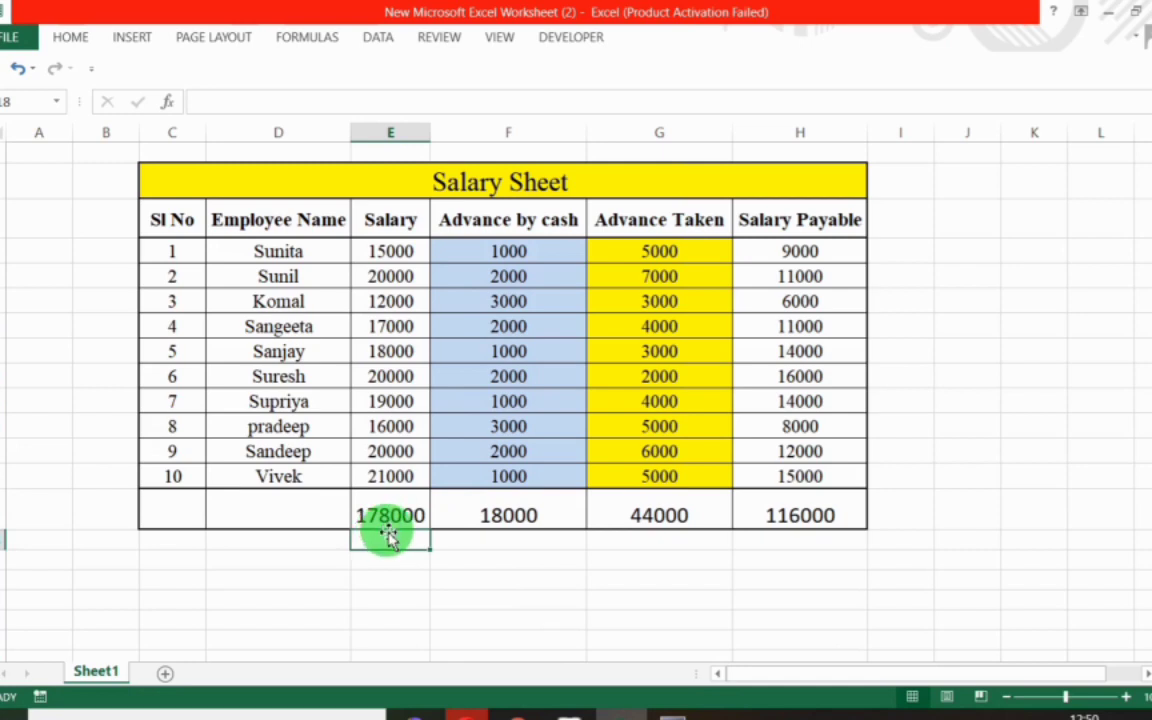
Total the Advance by cash column in cell F17 with a SUM formula over F7:F16.
left_click(540, 522)
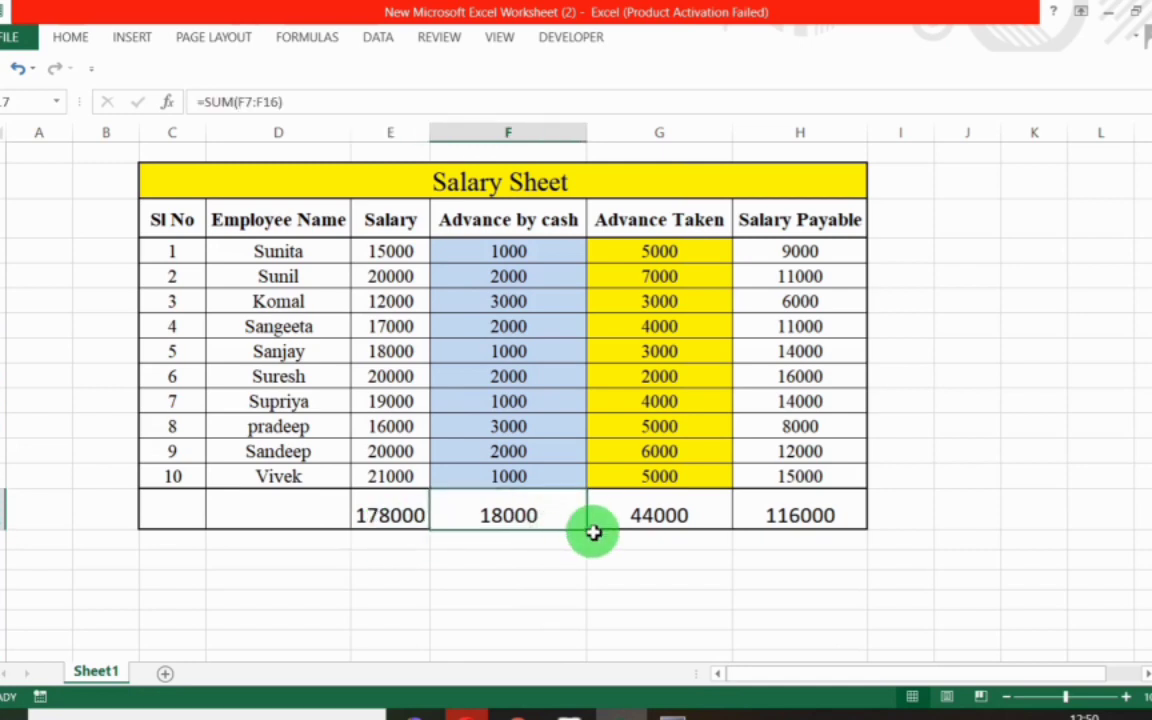
type("=sum(")
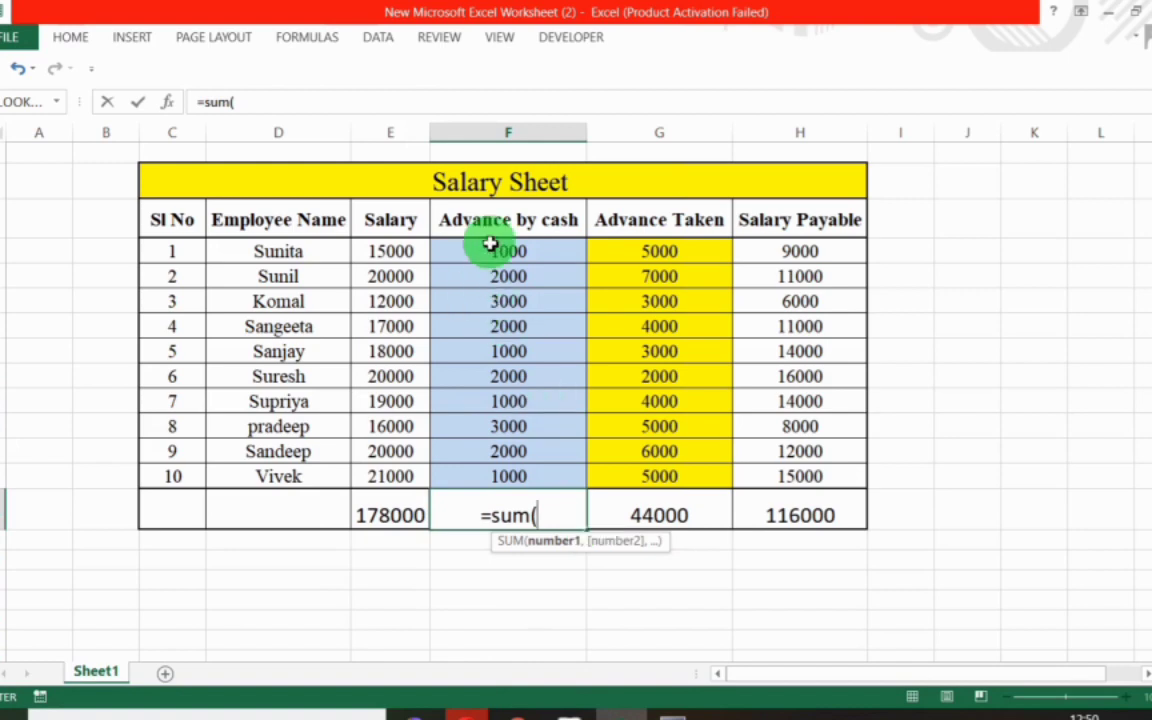
left_click_drag(512, 250, 520, 470)
type(")")
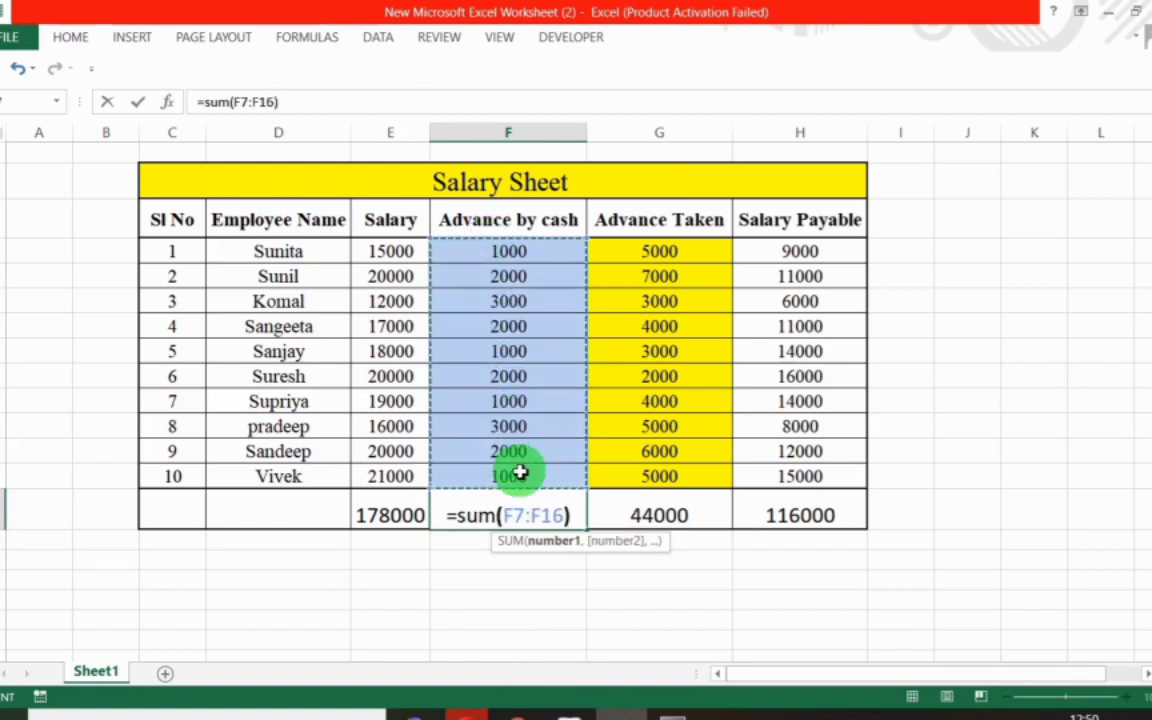
key("Return")
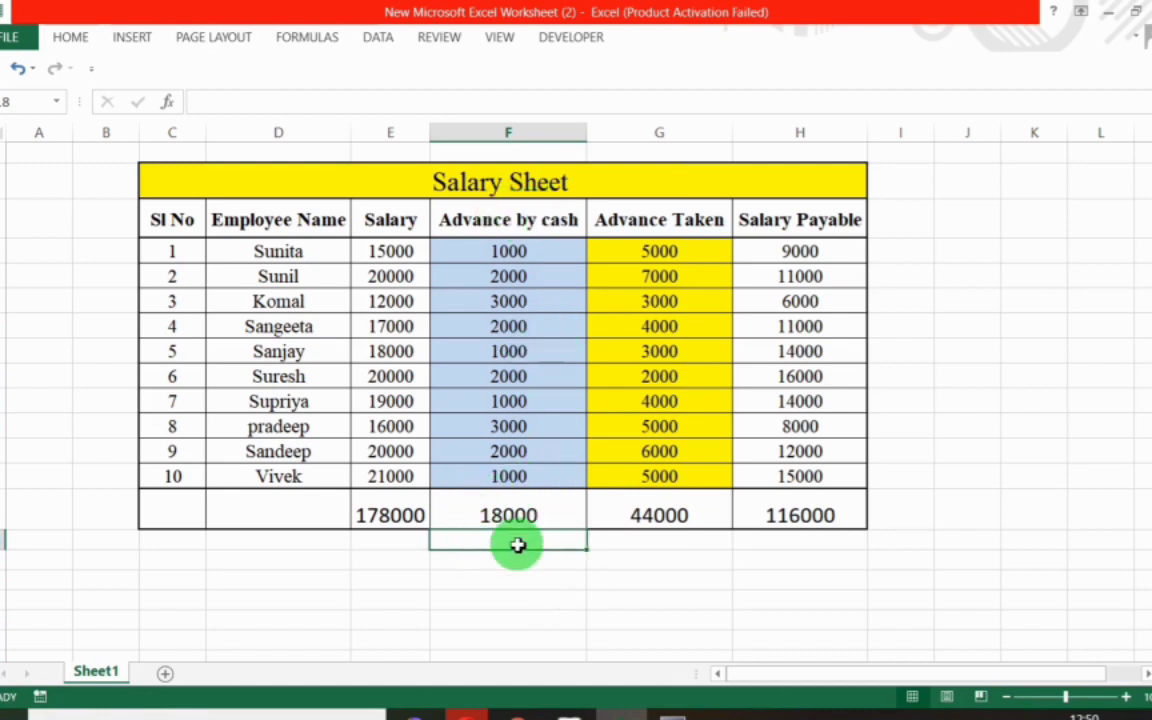
Total the Advance Taken column in cell G17 with a SUM formula over G7:G16.
left_click(645, 528)
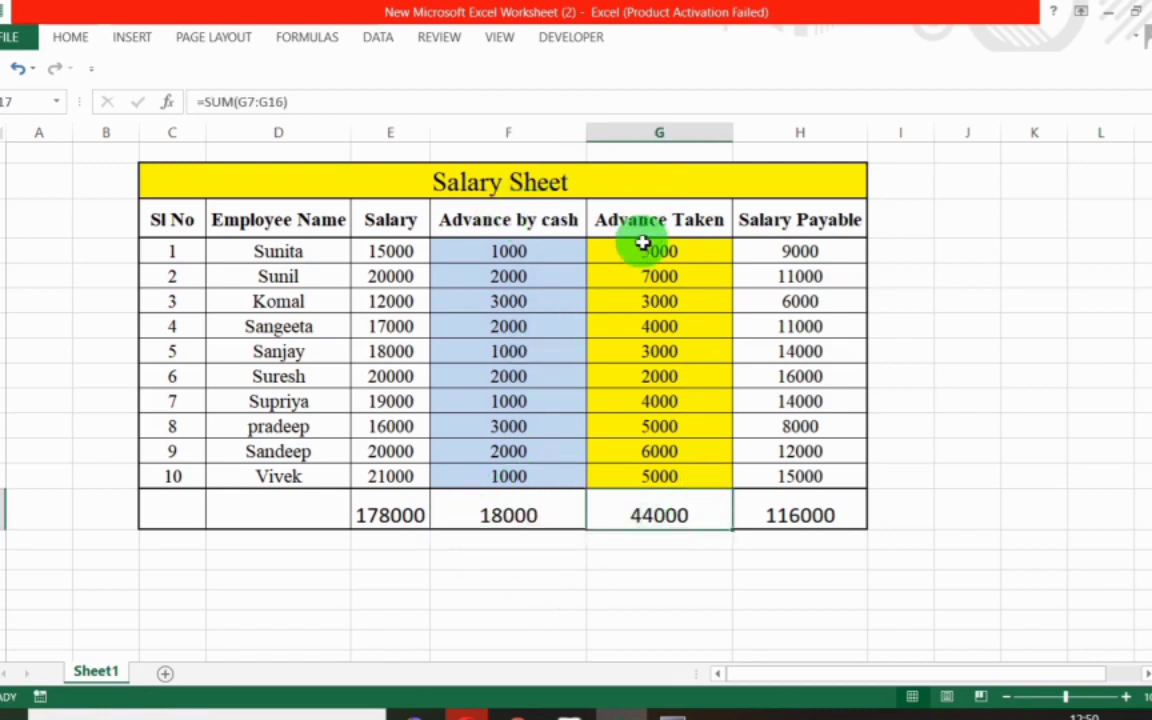
type("=sum(")
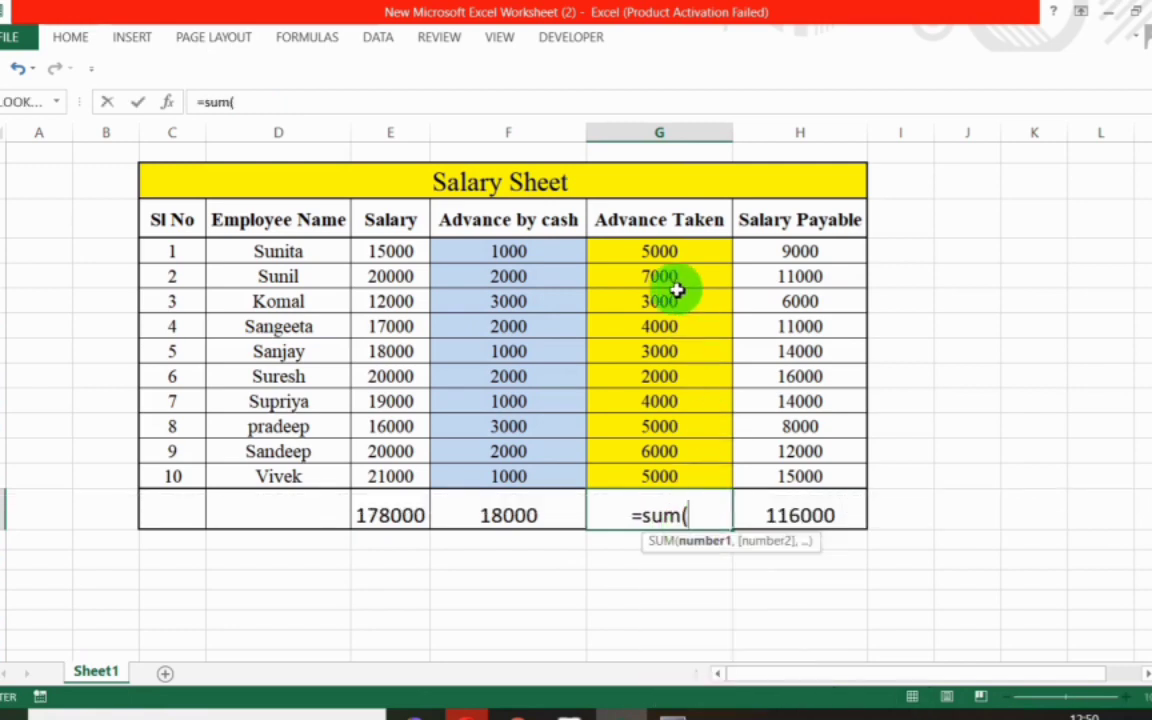
left_click_drag(660, 254, 689, 472)
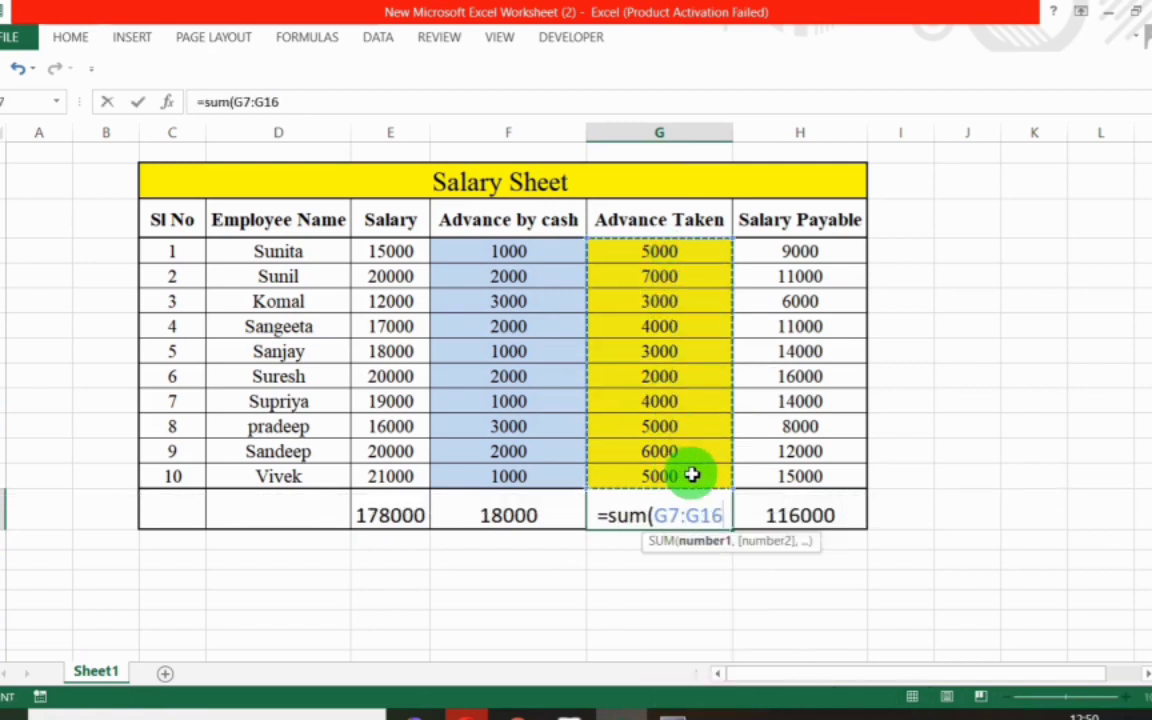
type(")")
key("Return")
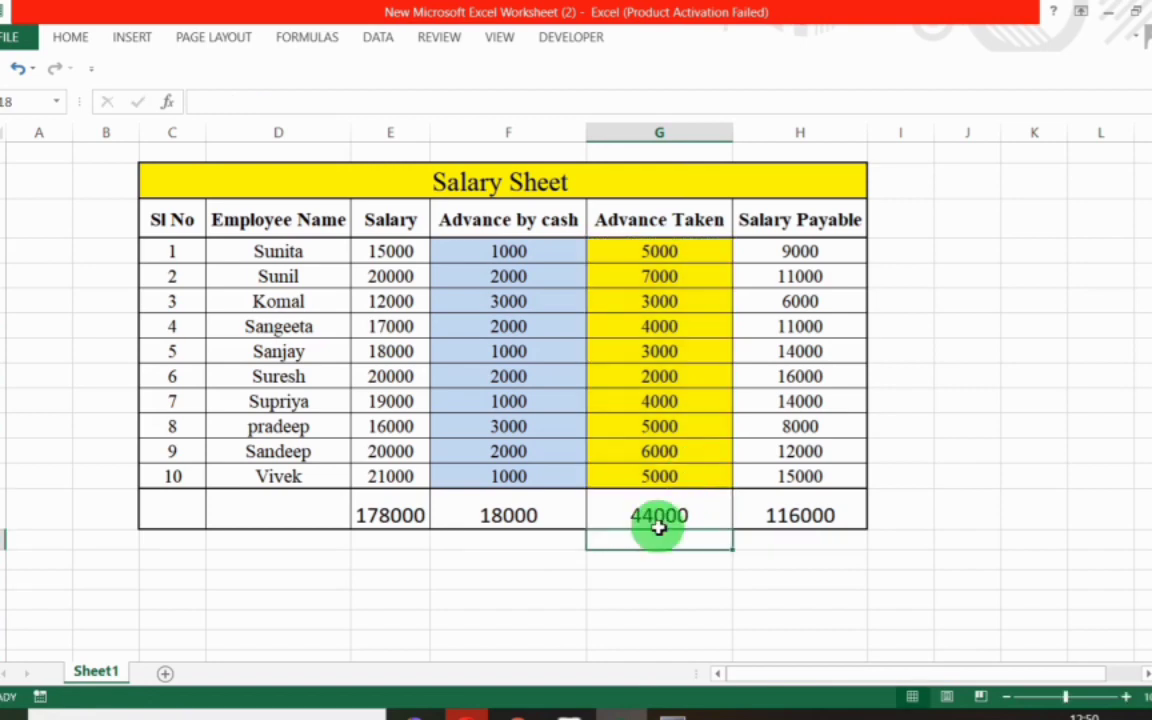
Total the Salary Payable column in cell H17 with a SUM formula over H7:H16.
left_click(805, 524)
type("=sum(")
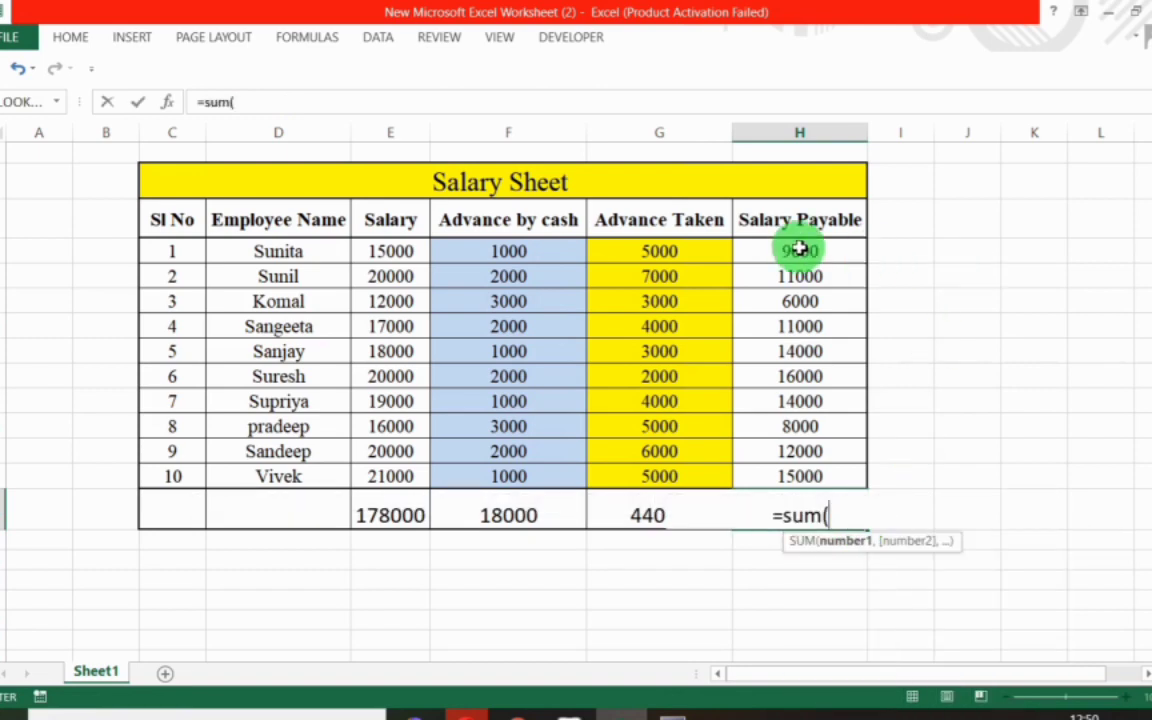
left_click_drag(800, 250, 800, 467)
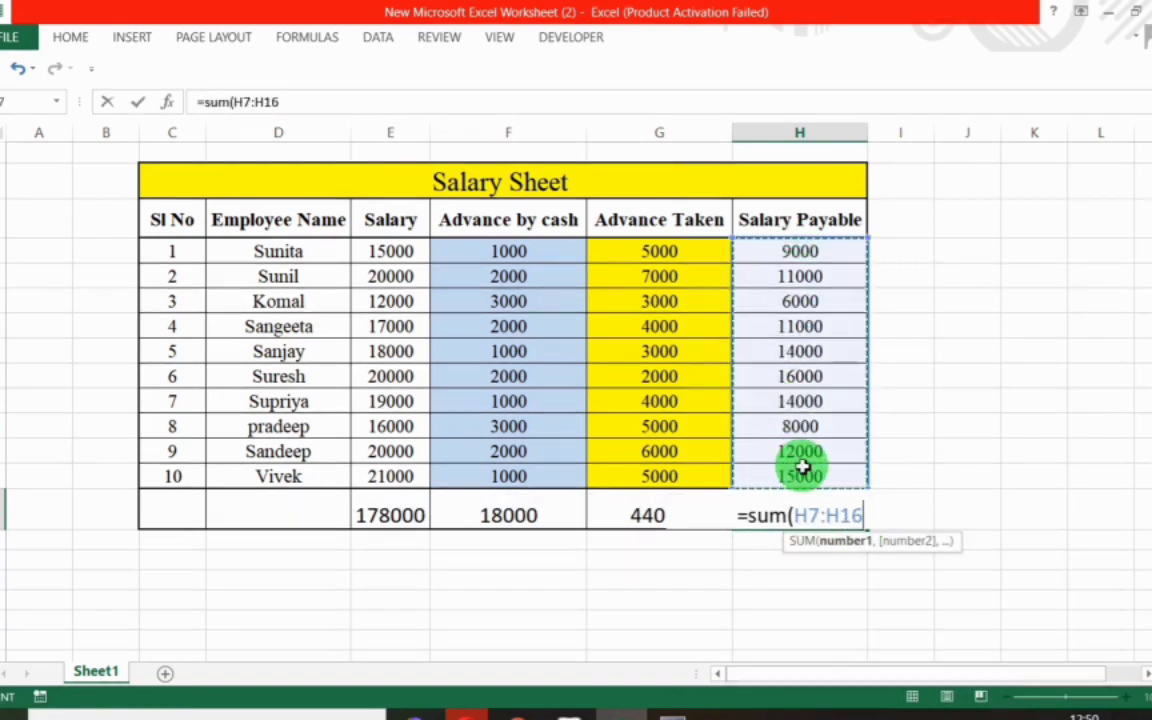
type(")")
key("Return")
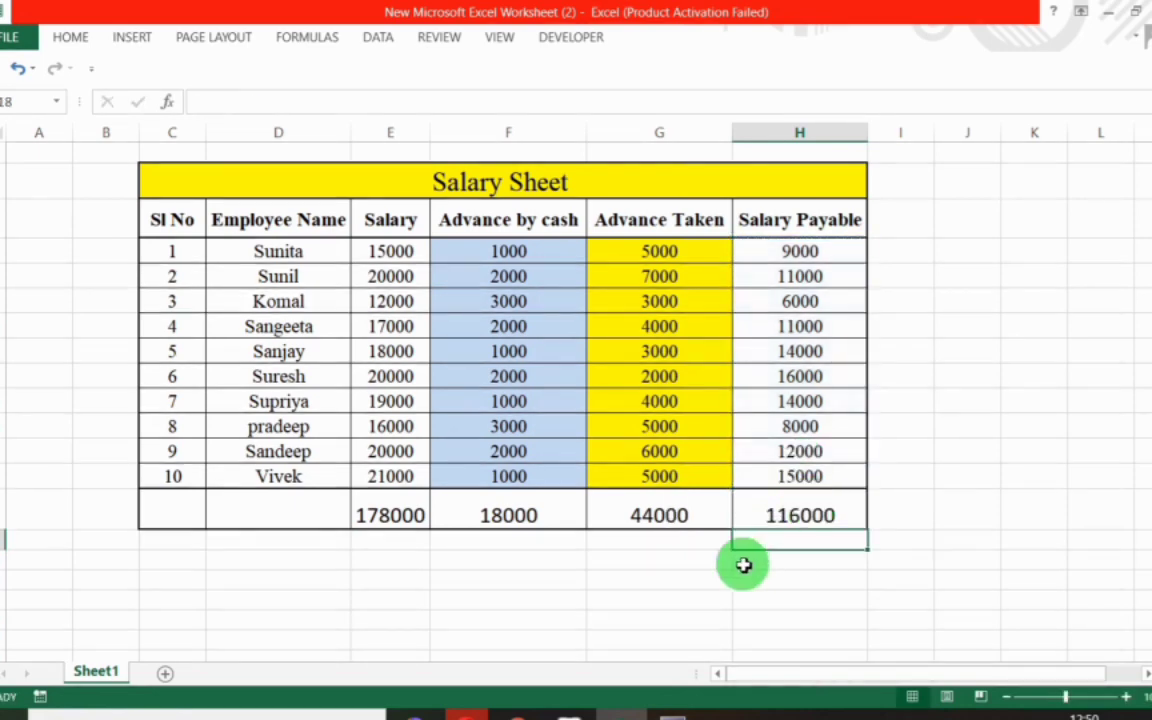
Review the Salary column and the total formulas in row 17 for salary, both advances and salary payable.
left_click(360, 518)
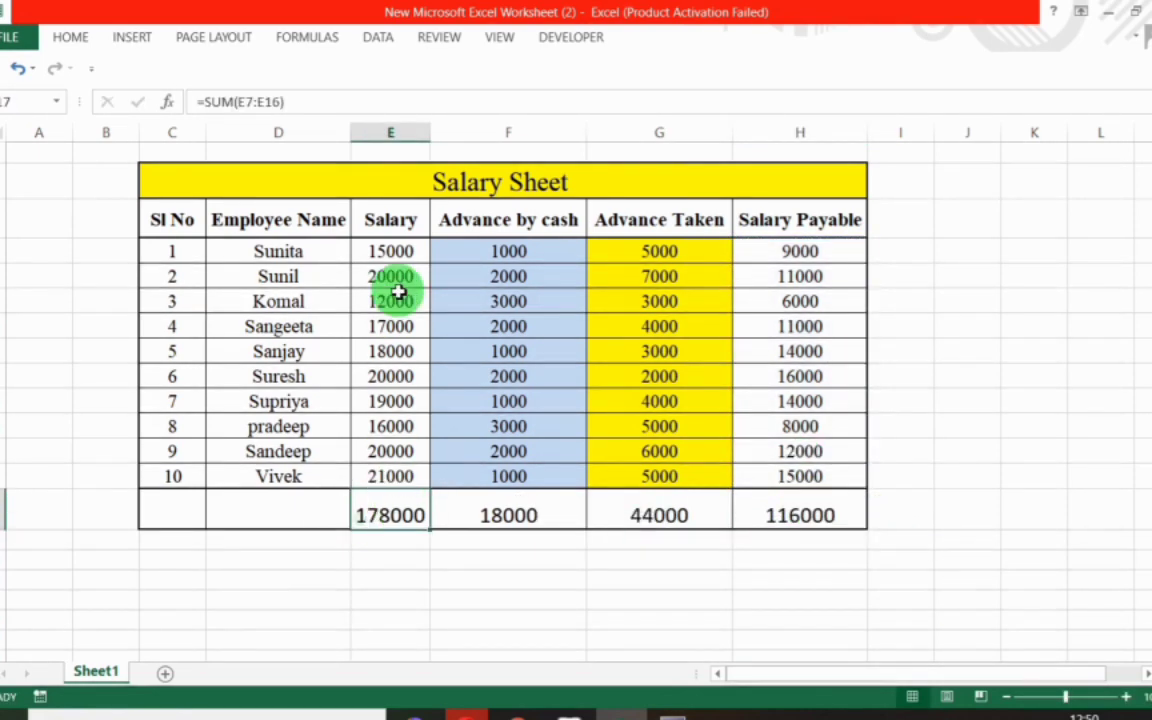
left_click_drag(391, 251, 387, 503)
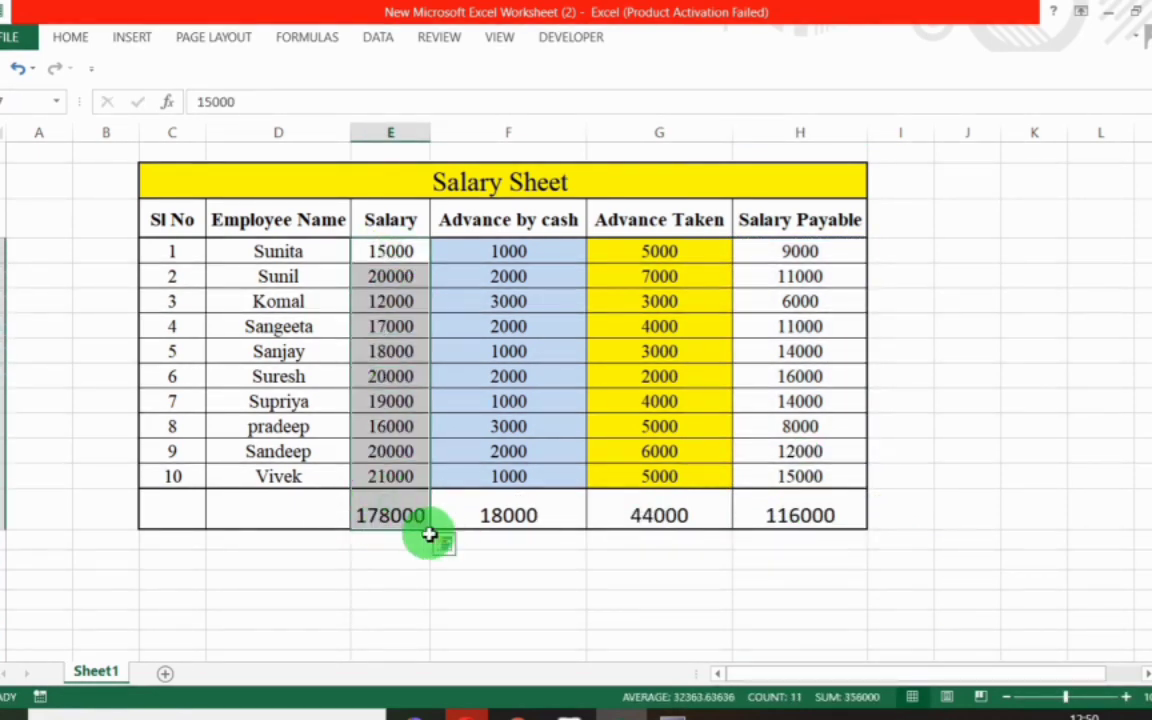
left_click(389, 556)
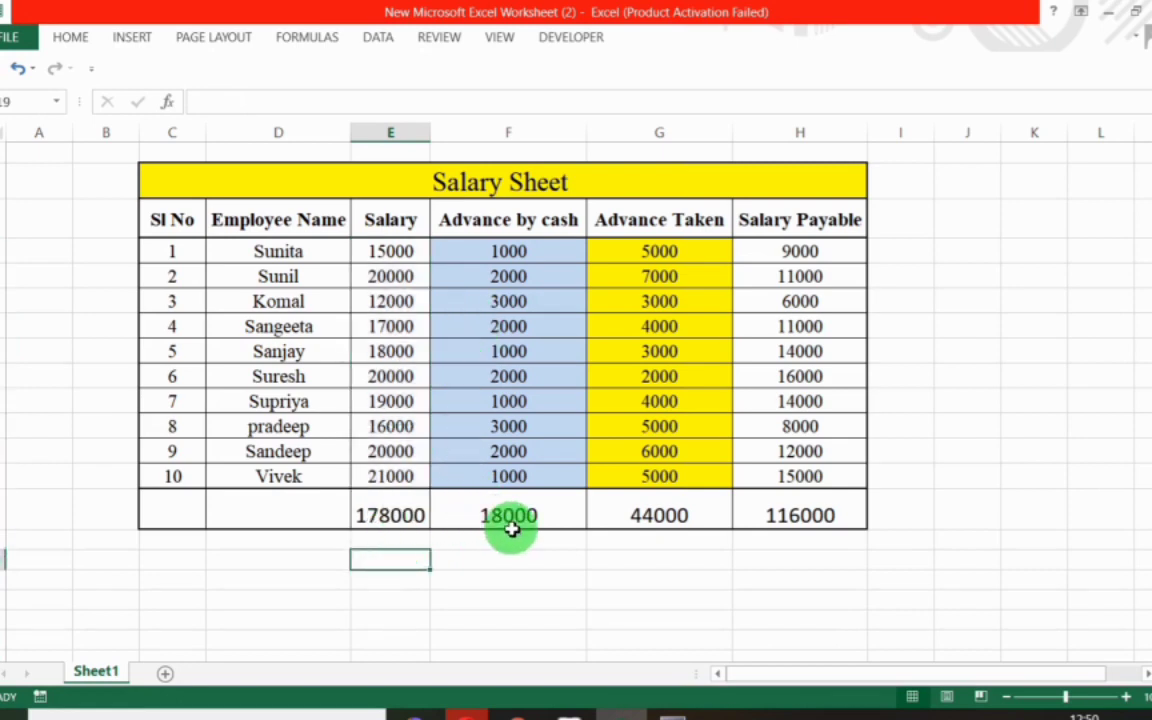
left_click(512, 527)
left_click(662, 530)
left_click(654, 515)
left_click(815, 522)
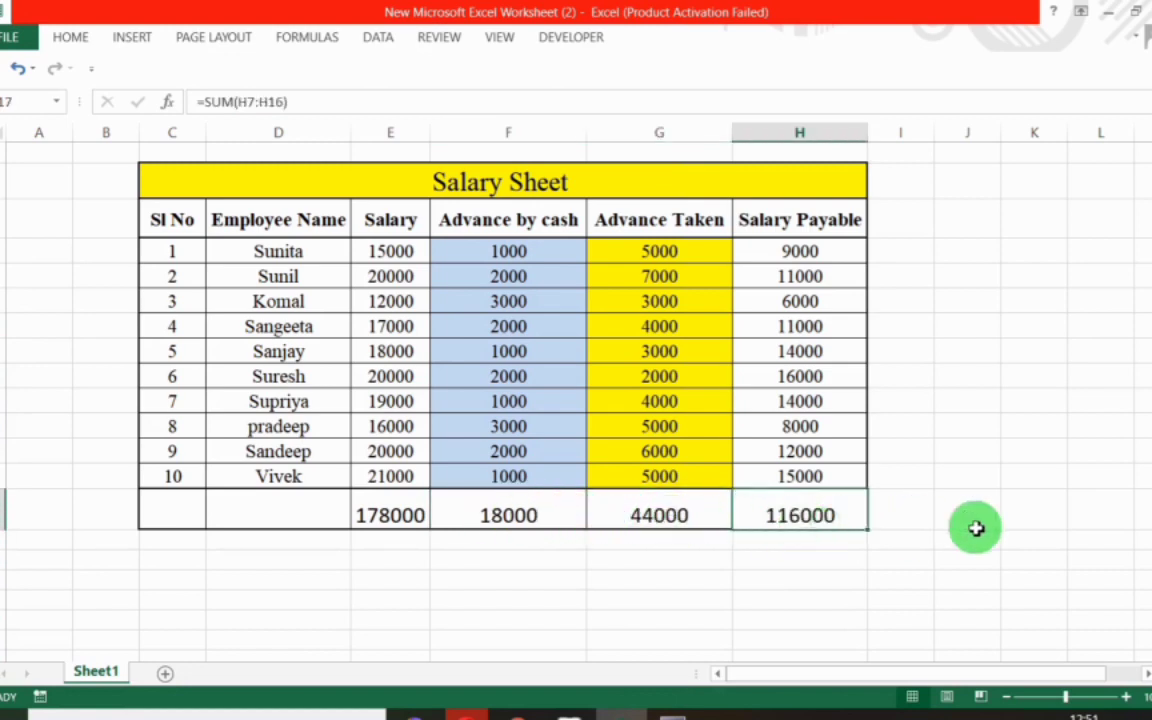
Widen column I and enter the check formula =F17+G17+H17 in cell I17 beside the totals.
left_click_drag(935, 134, 963, 148)
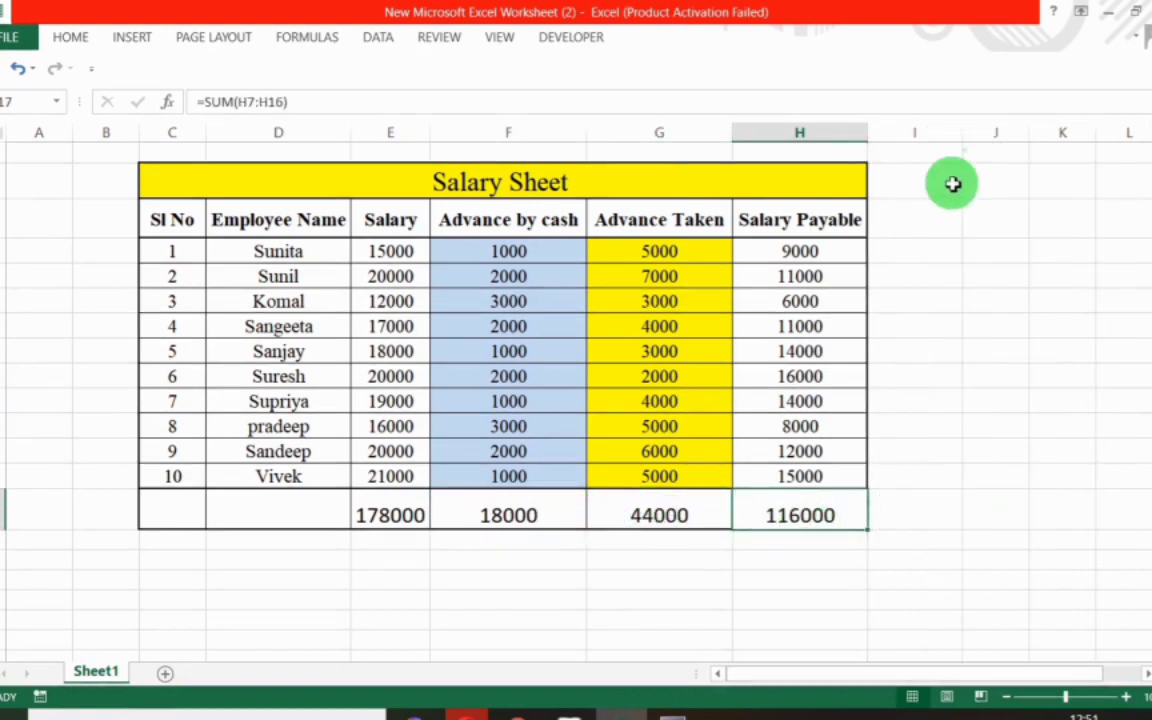
left_click(923, 520)
type("=")
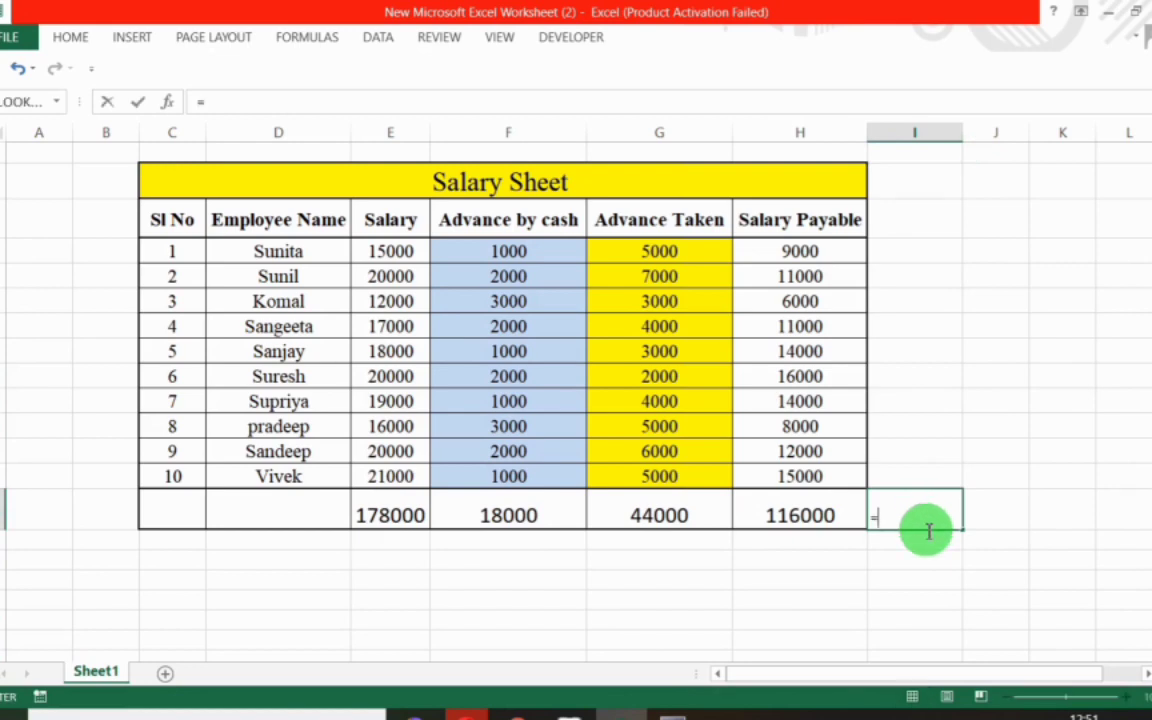
left_click(573, 511)
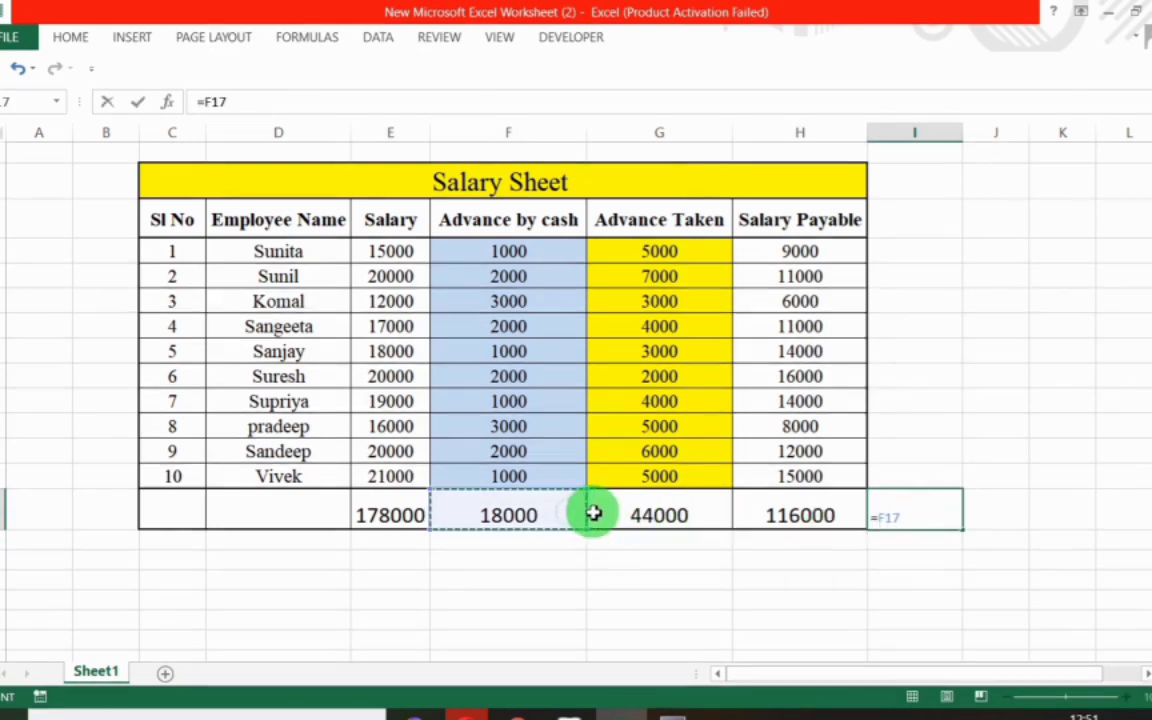
type("+")
left_click(659, 516)
type("+")
left_click(761, 516)
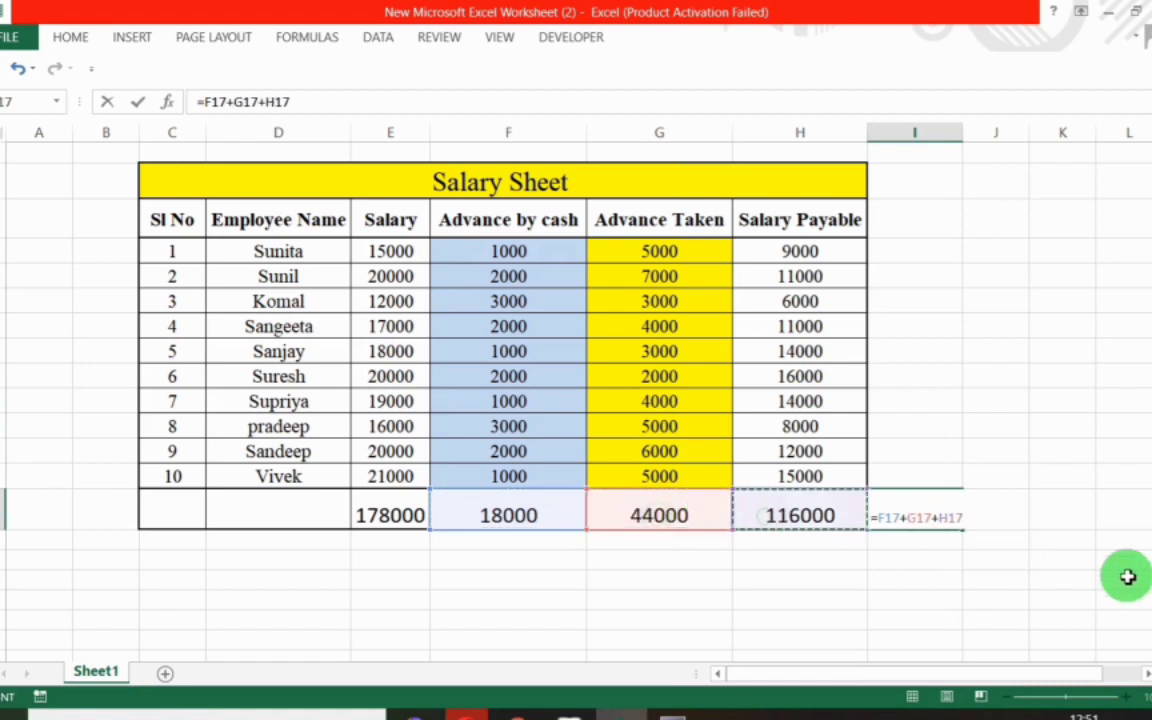
key("Return")
left_click(905, 514)
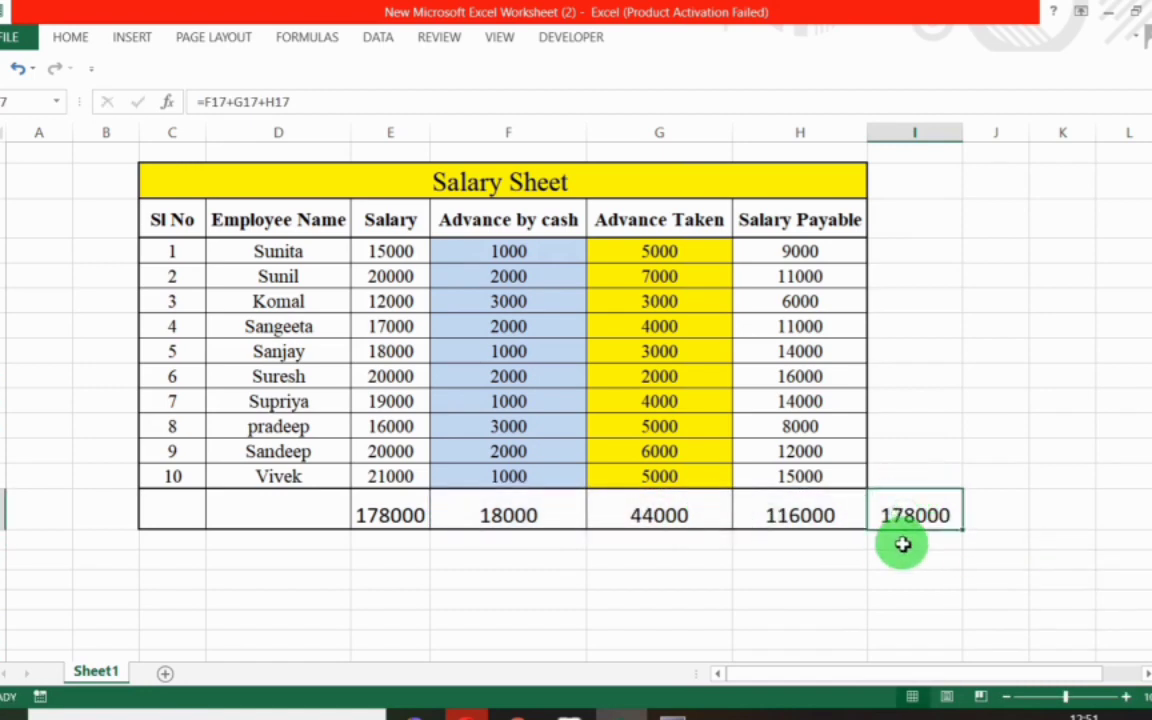
Compare the check formula with the salary total in E17, and clear the formula from cell I17.
left_click(378, 514)
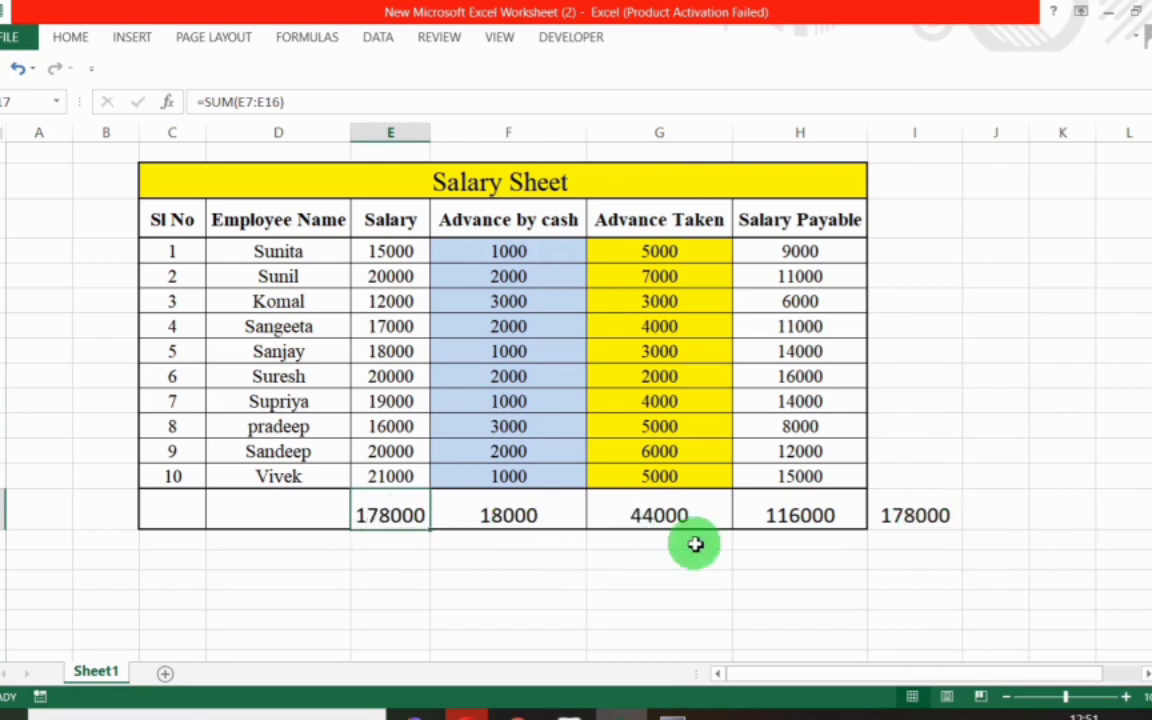
left_click(918, 525)
key("Delete")
left_click(862, 582)
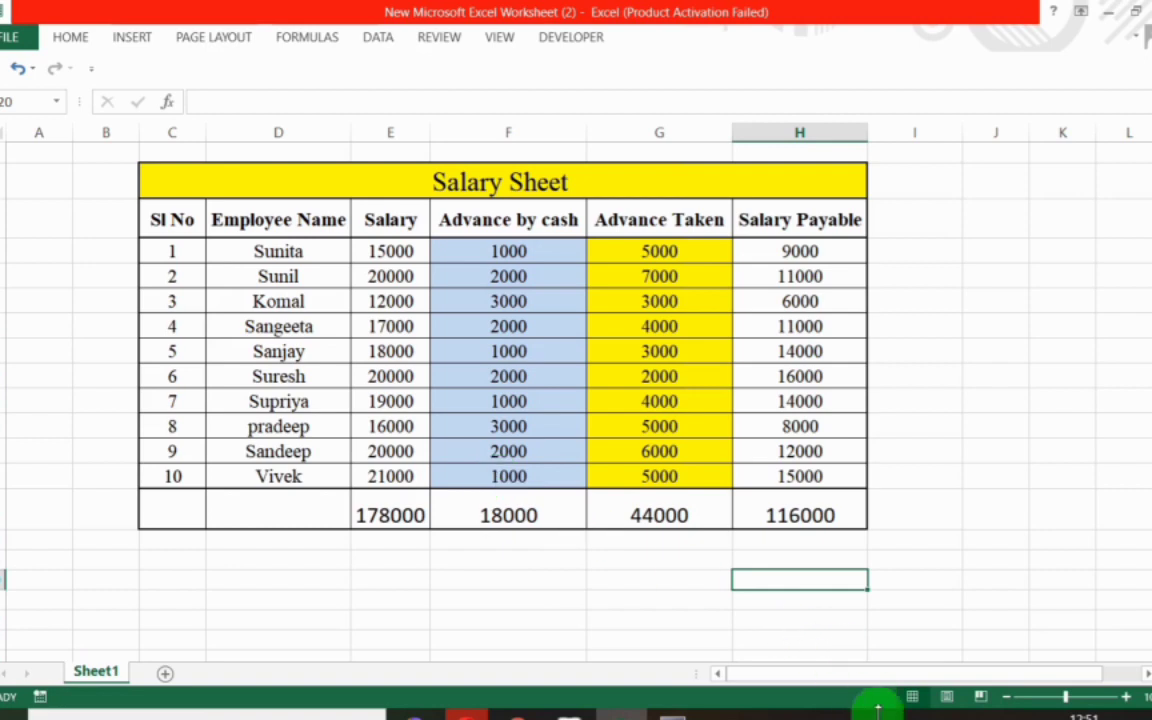
left_click(946, 712)
right_click(997, 650)
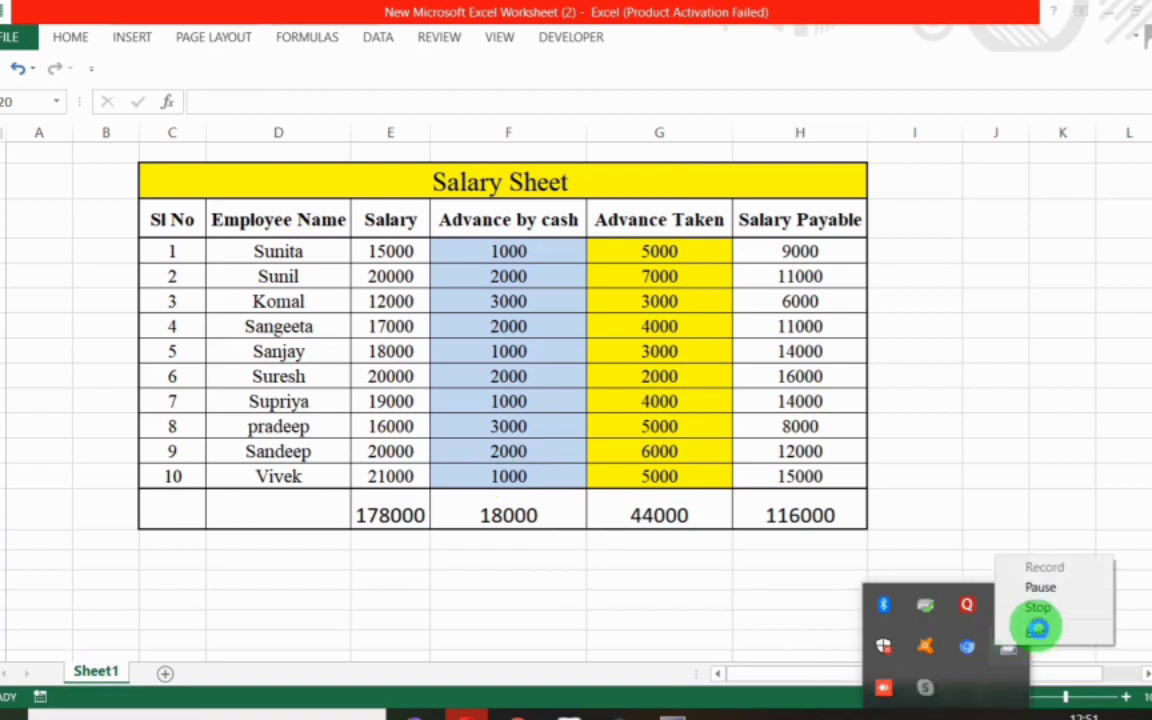
left_click(1043, 592)
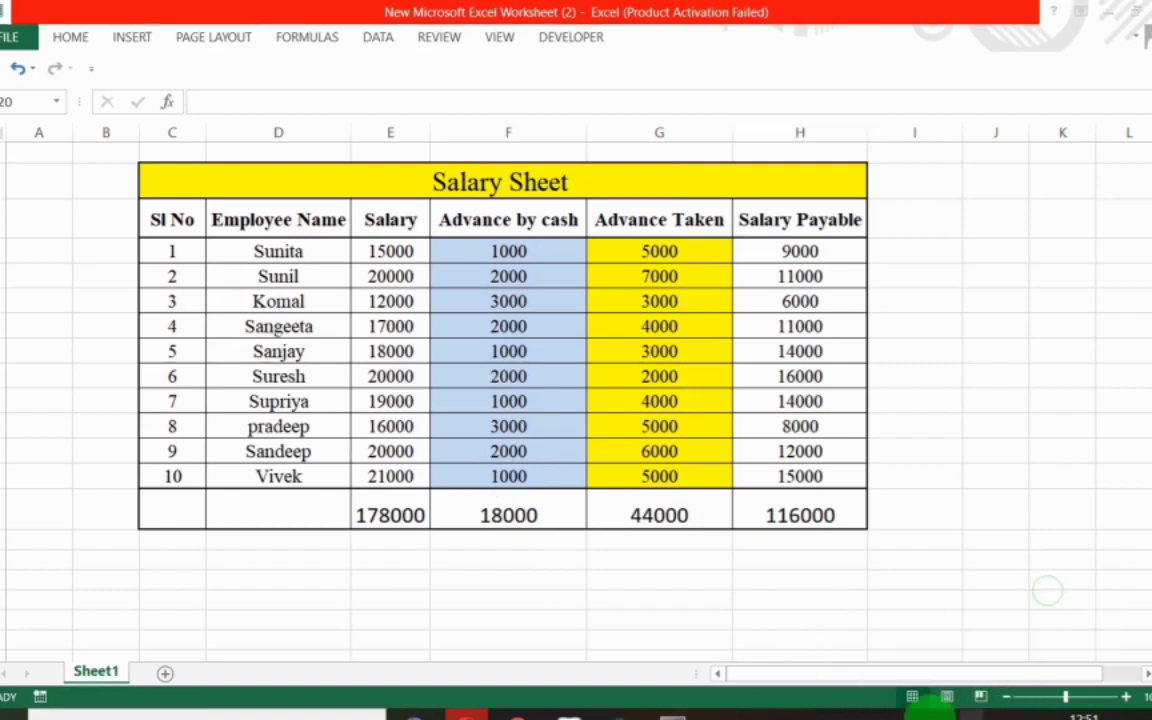
left_click(942, 712)
right_click(1008, 645)
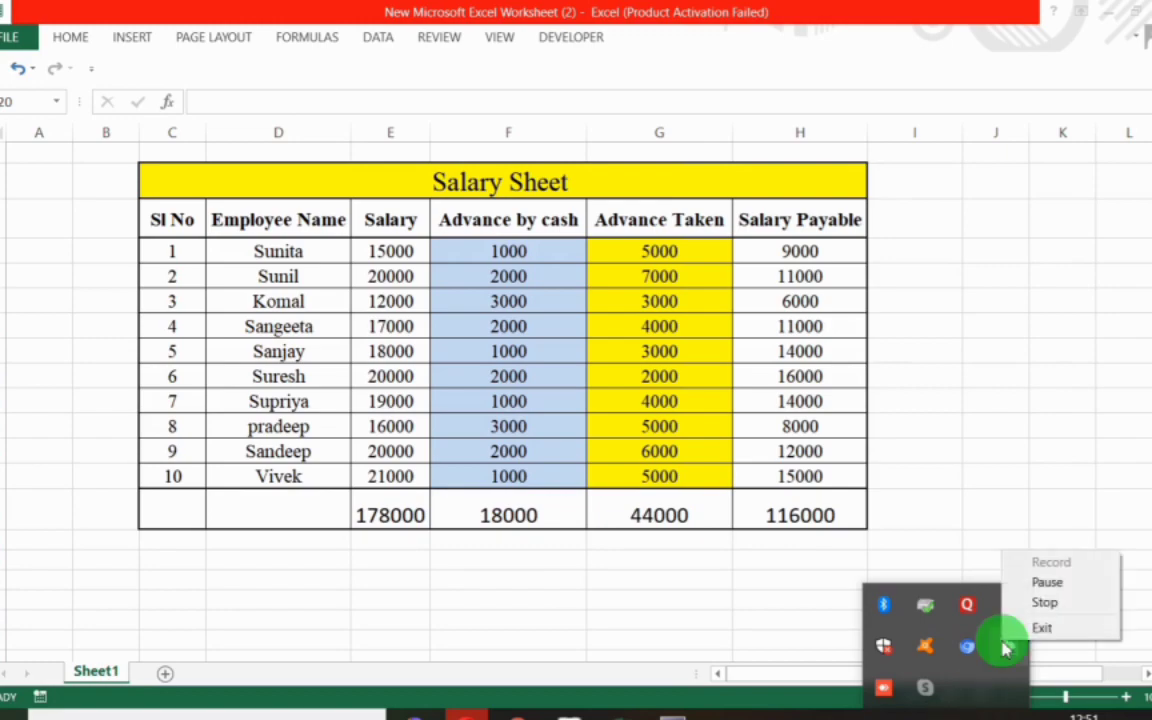
left_click(1043, 582)
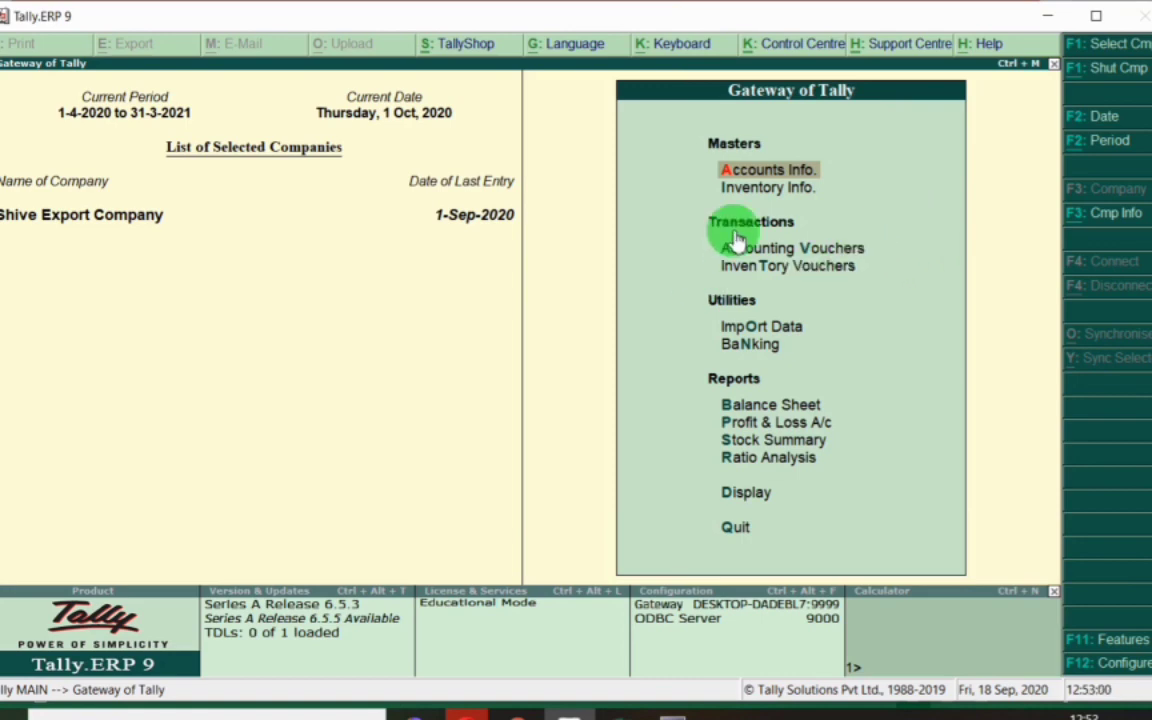
In Tally.ERP 9, open the Salary & Wages group for alteration, and check the Employee Name column in the Excel salary sheet.
key("Return")
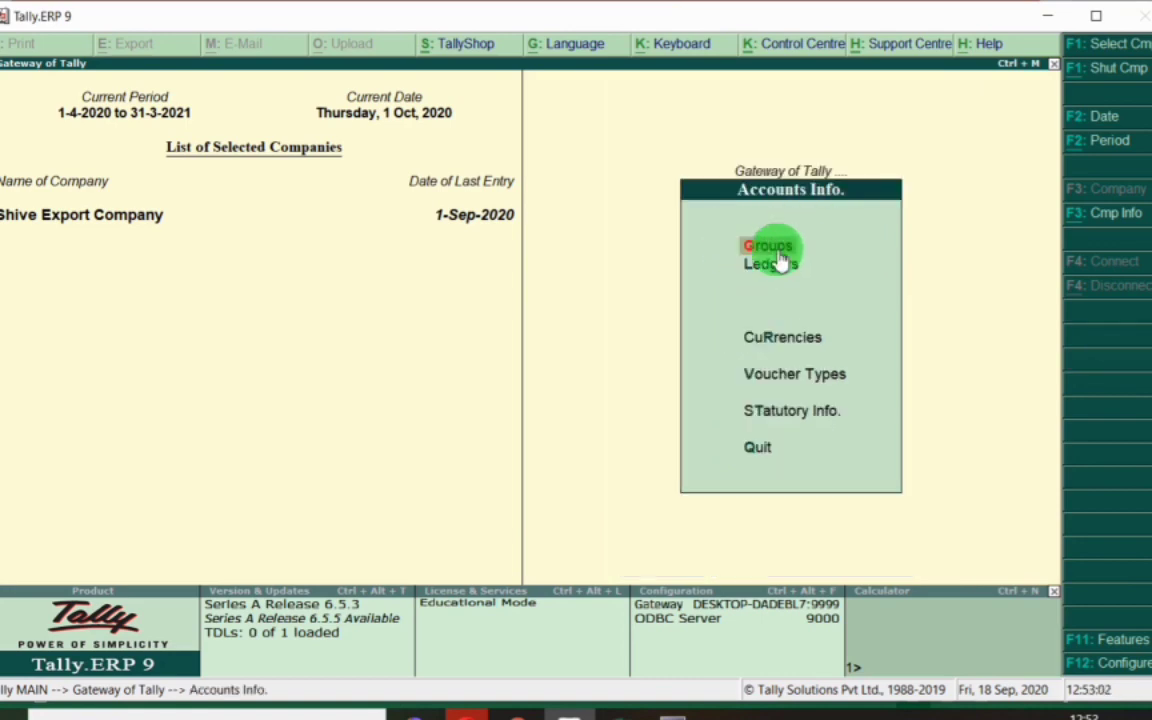
left_click(749, 245)
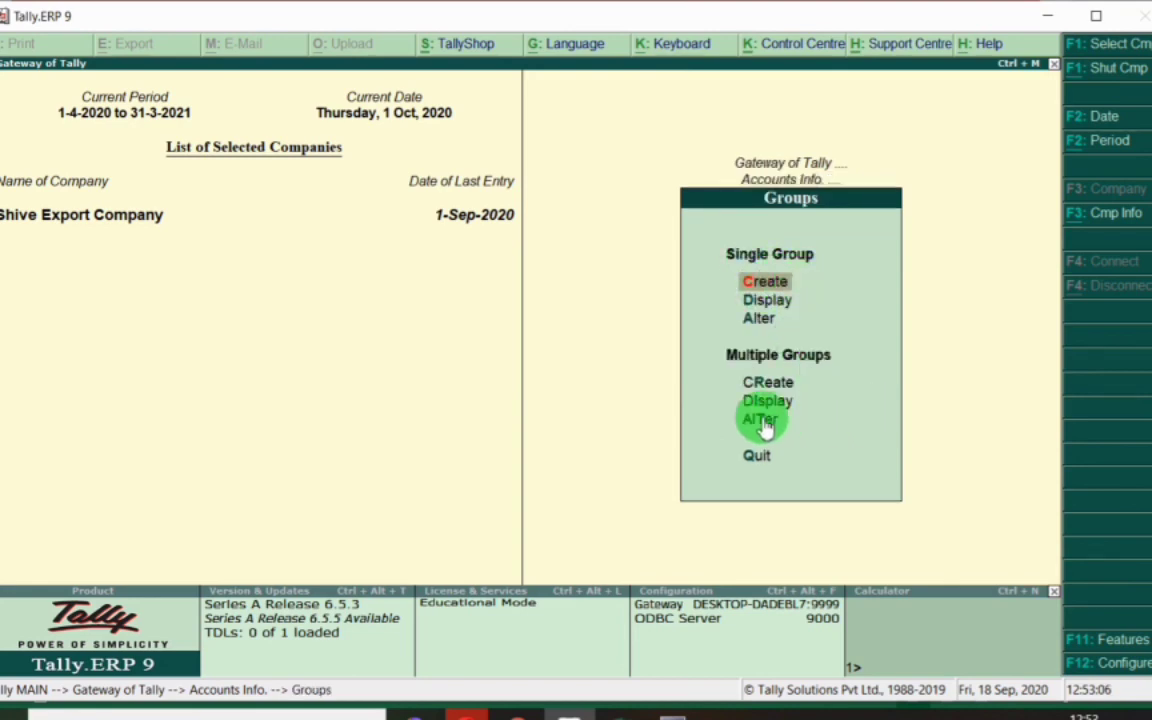
left_click(757, 320)
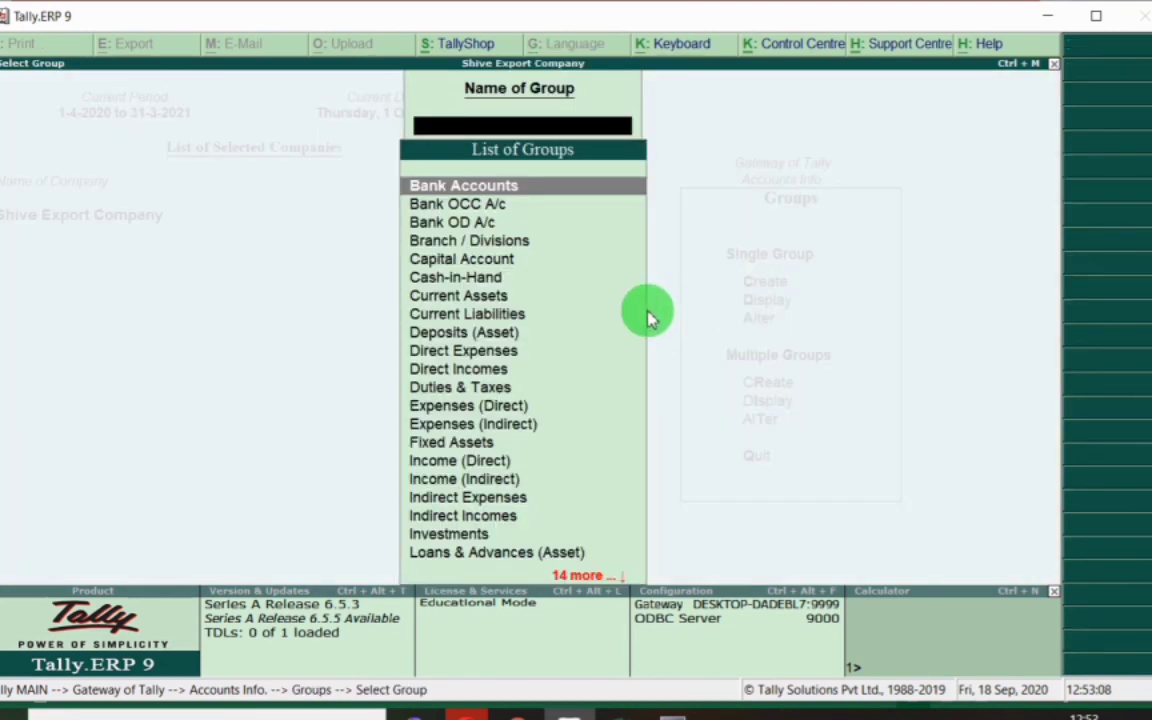
type("Wage")
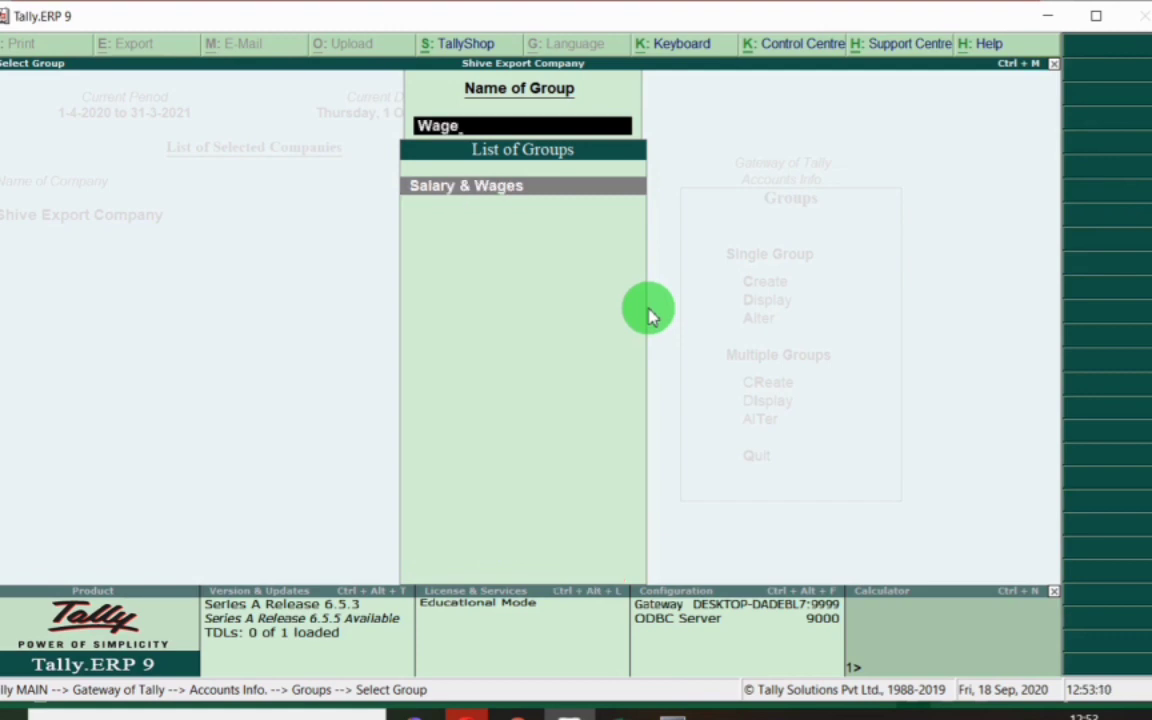
key("Return")
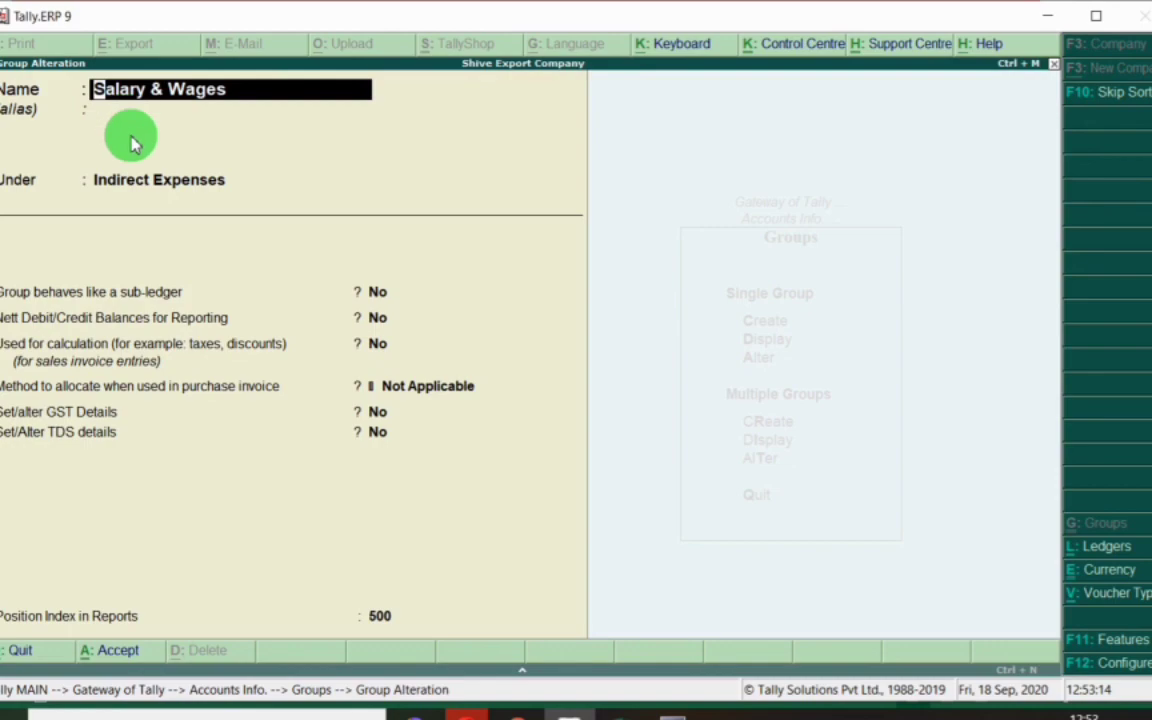
left_click(568, 712)
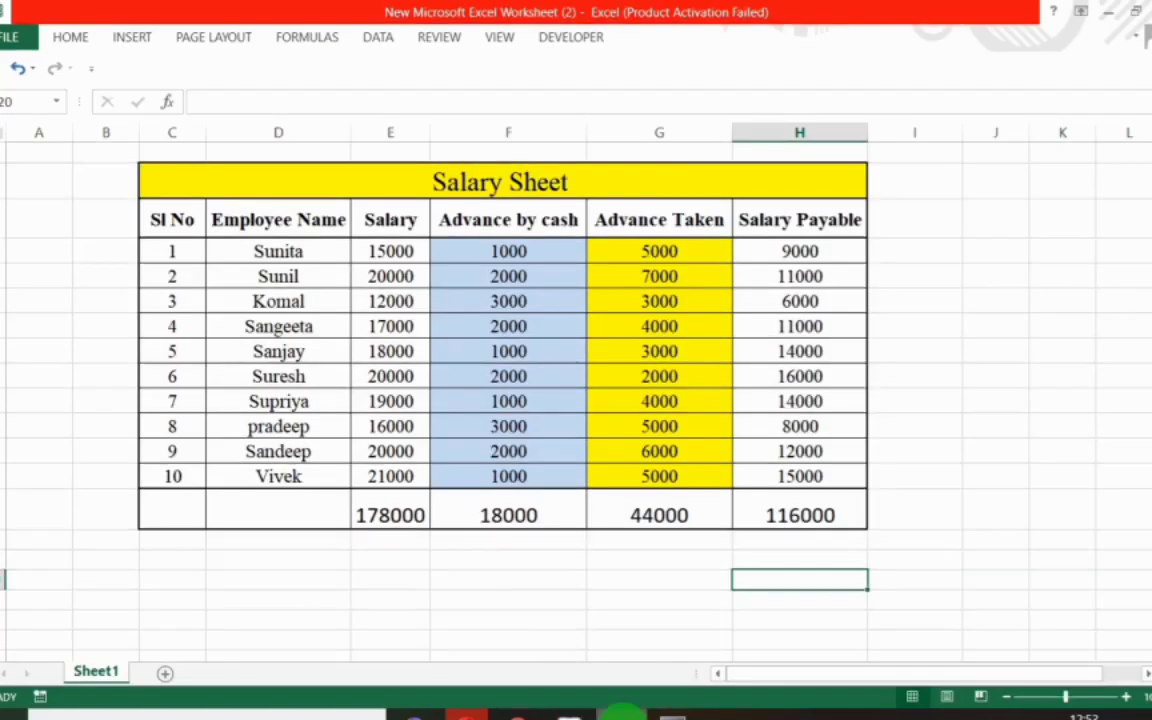
left_click(275, 232)
key("alt+Tab")
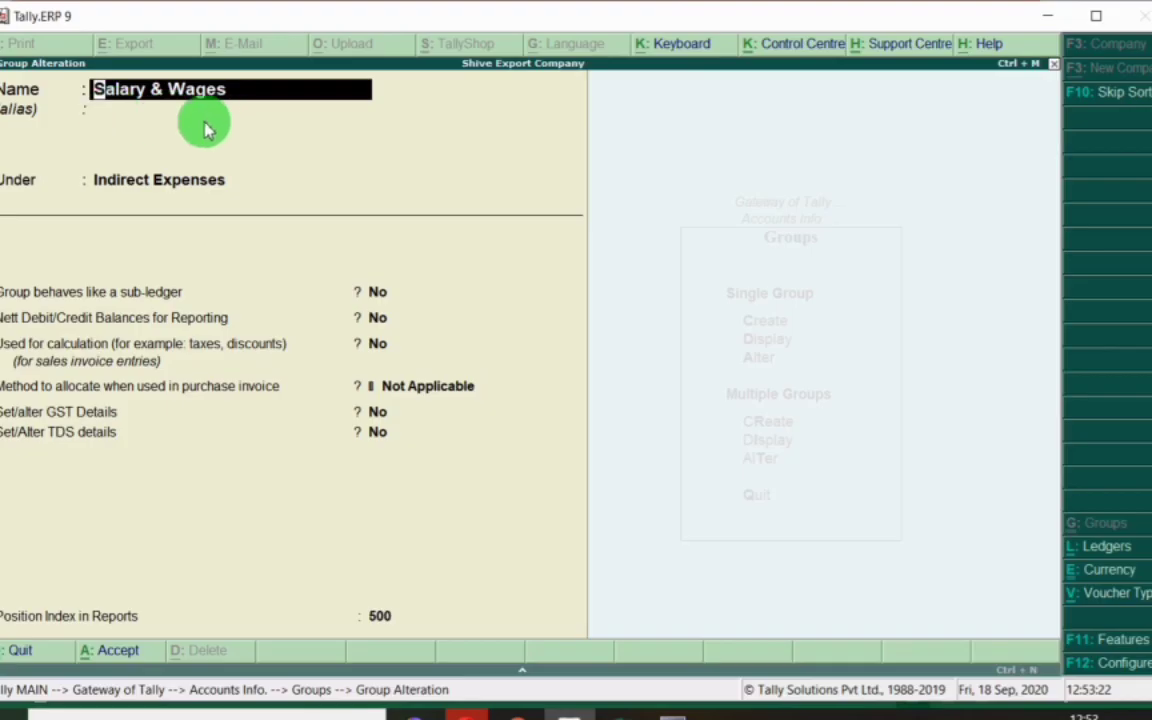
Go through the Salary & Wages group's settings, keep it under Indirect Expenses, accept it and return to the account masters.
key("Return")
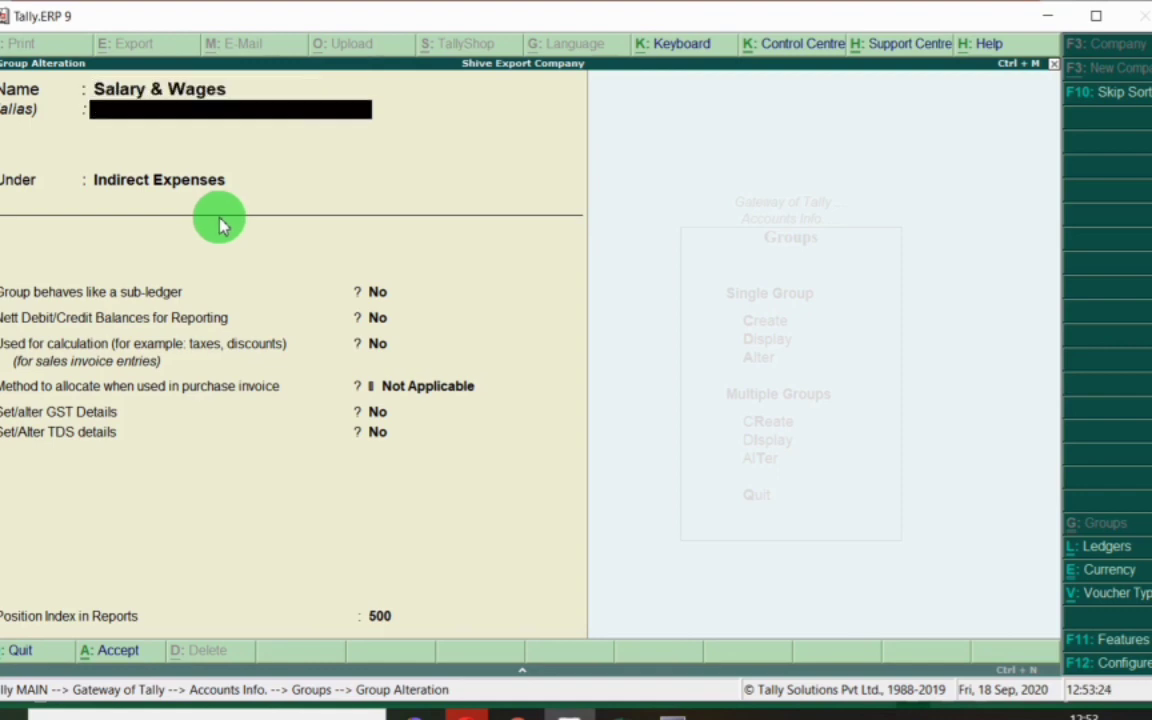
key("Return")
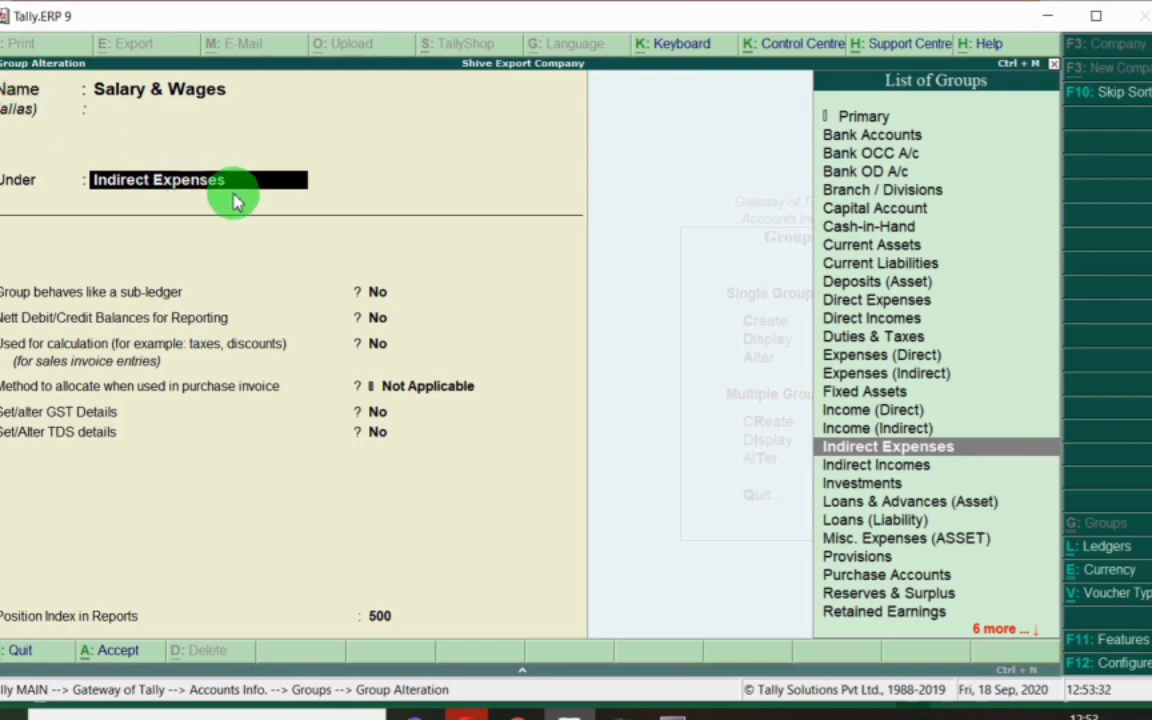
key("Return")
key("Return")
key("Return")
key("Return")
key("Return")
key("Return")
key("Return")
key("Return")
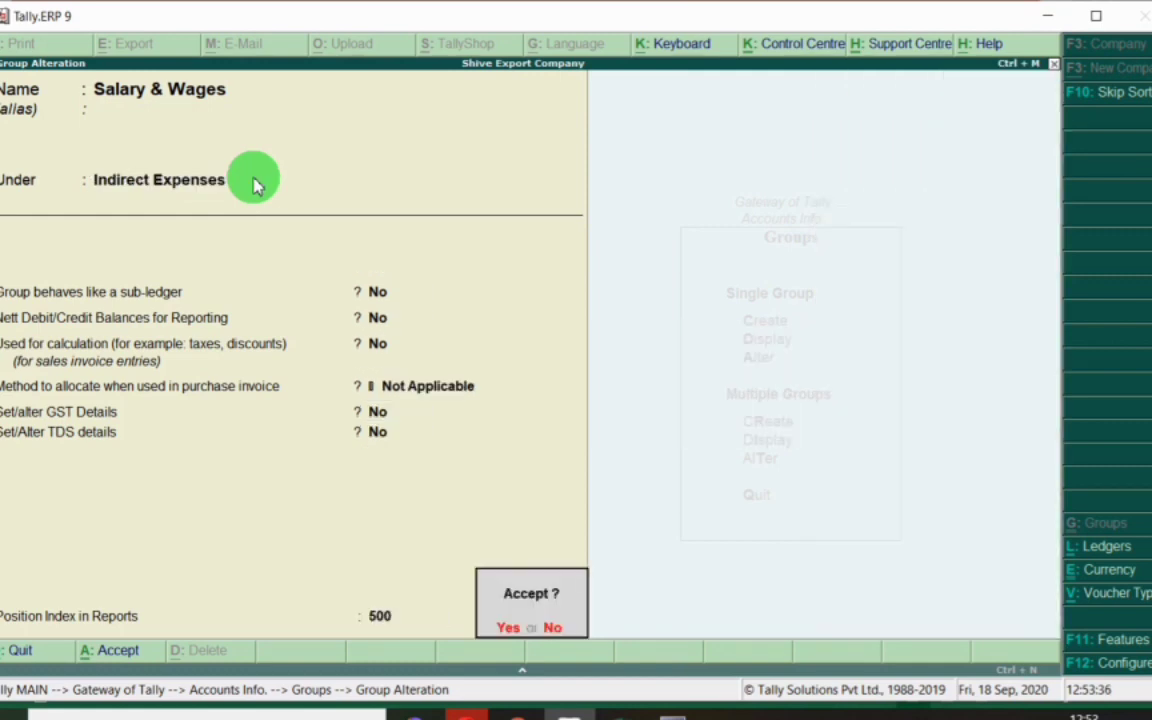
key("Return")
key("Escape")
key("Escape")
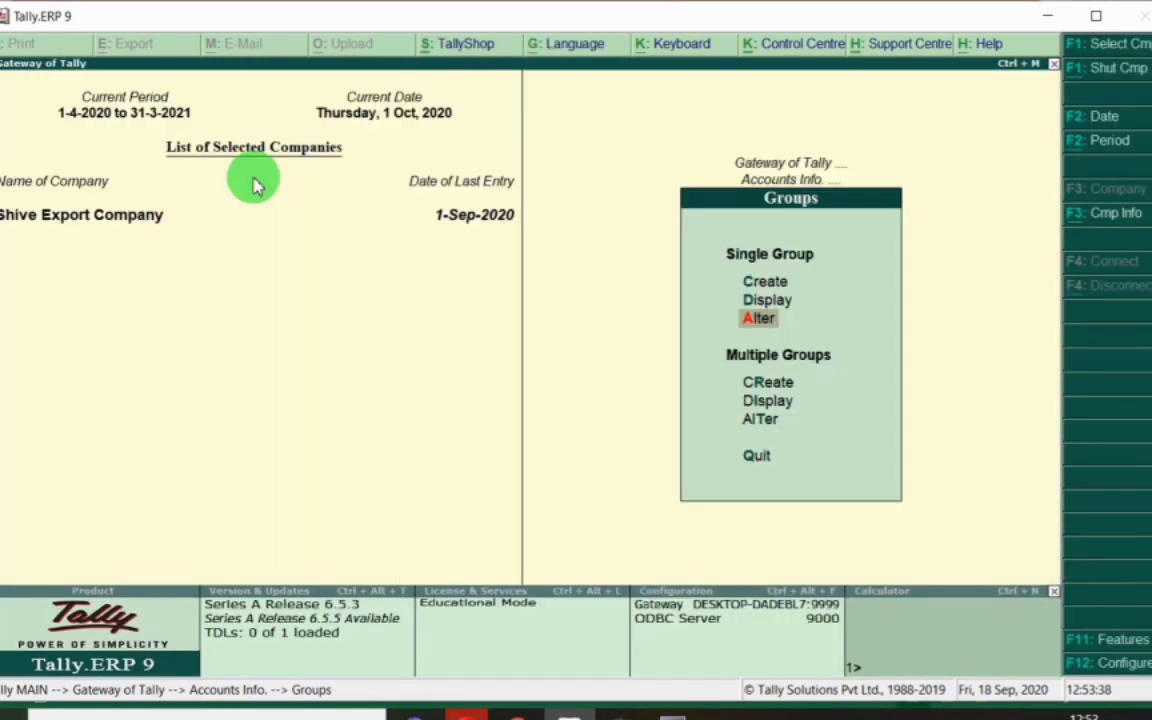
Open single-ledger alteration, and look over the employee names in the Excel salary sheet.
key("Down")
key("Return")
key("Down")
key("Down")
key("Return")
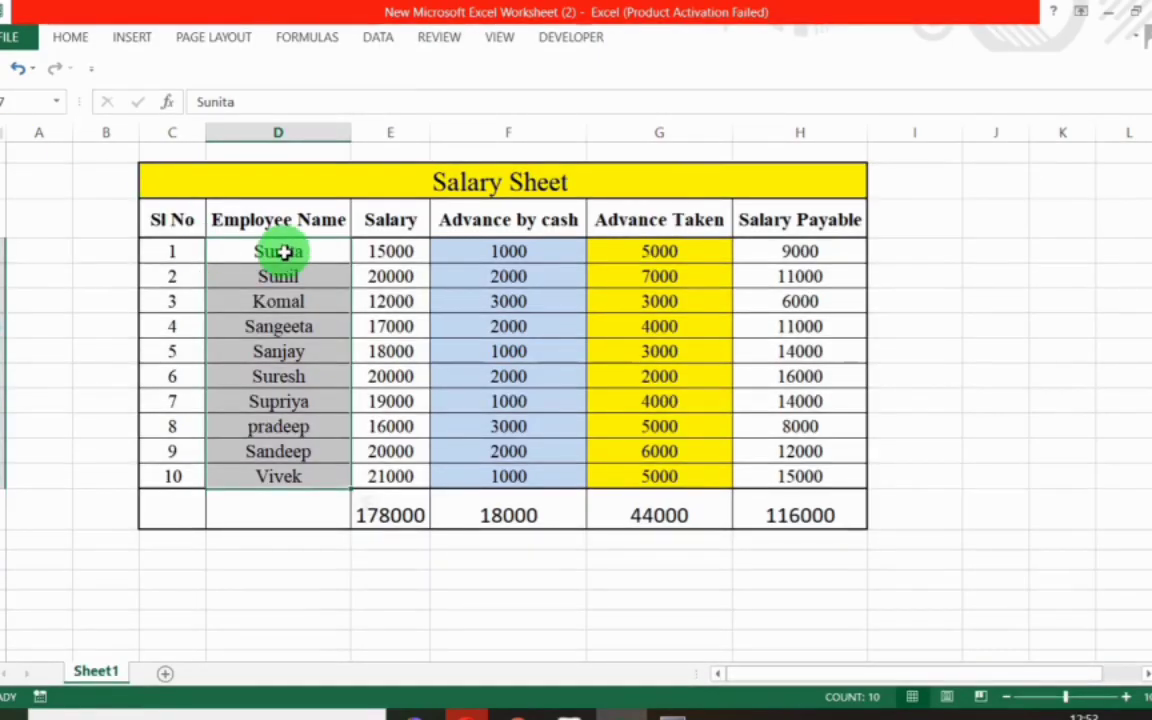
left_click(290, 251)
left_click_drag(300, 268, 301, 329)
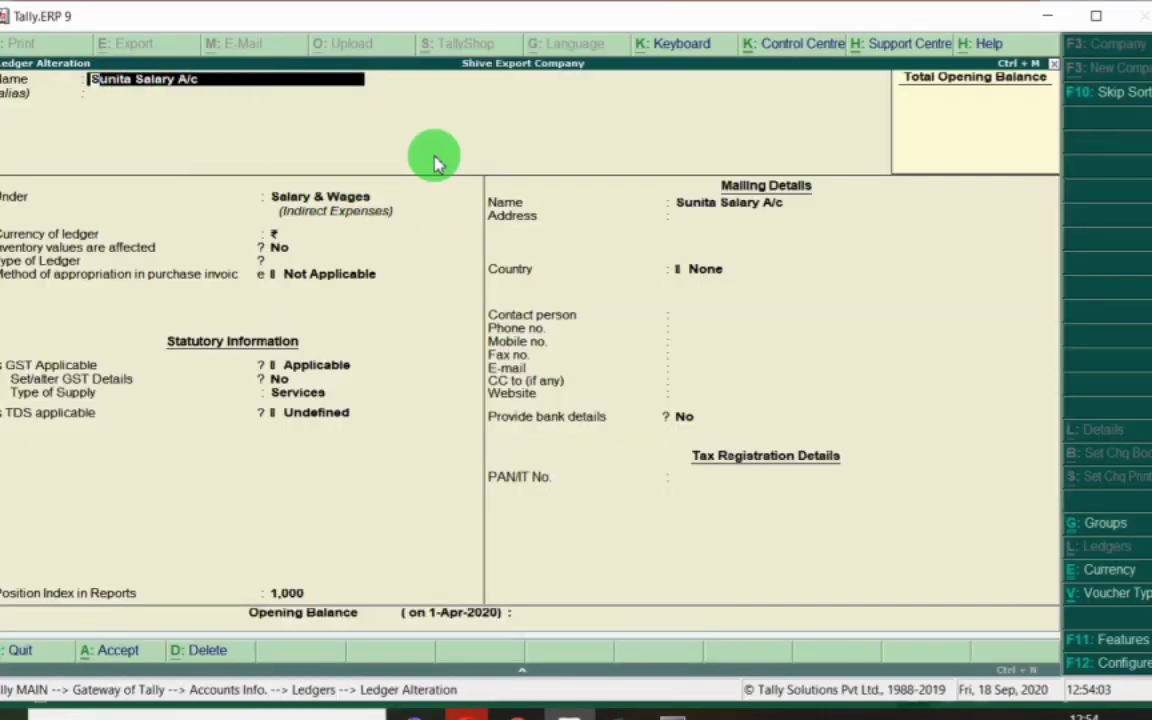
Keep the first employee's salary ledger under Salary & Wages, set its type of ledger to Not Applicable and accept it.
key("Return")
key("Return")
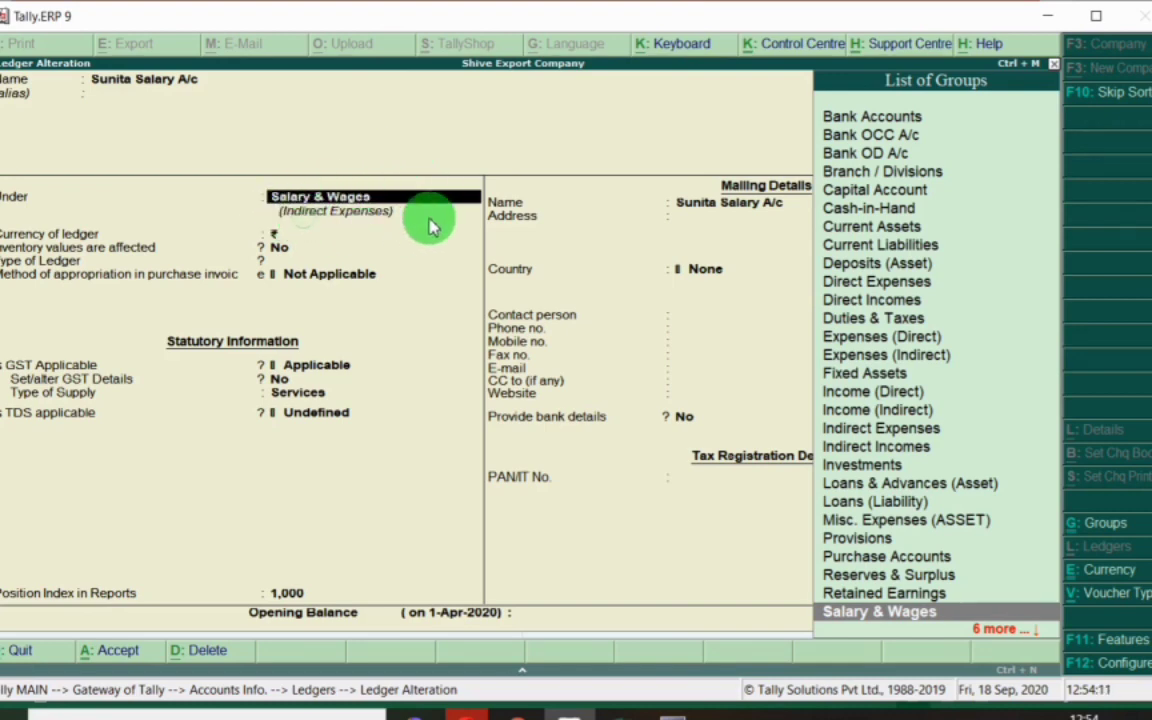
key("Return")
key("Return")
key("Return")
key("Return")
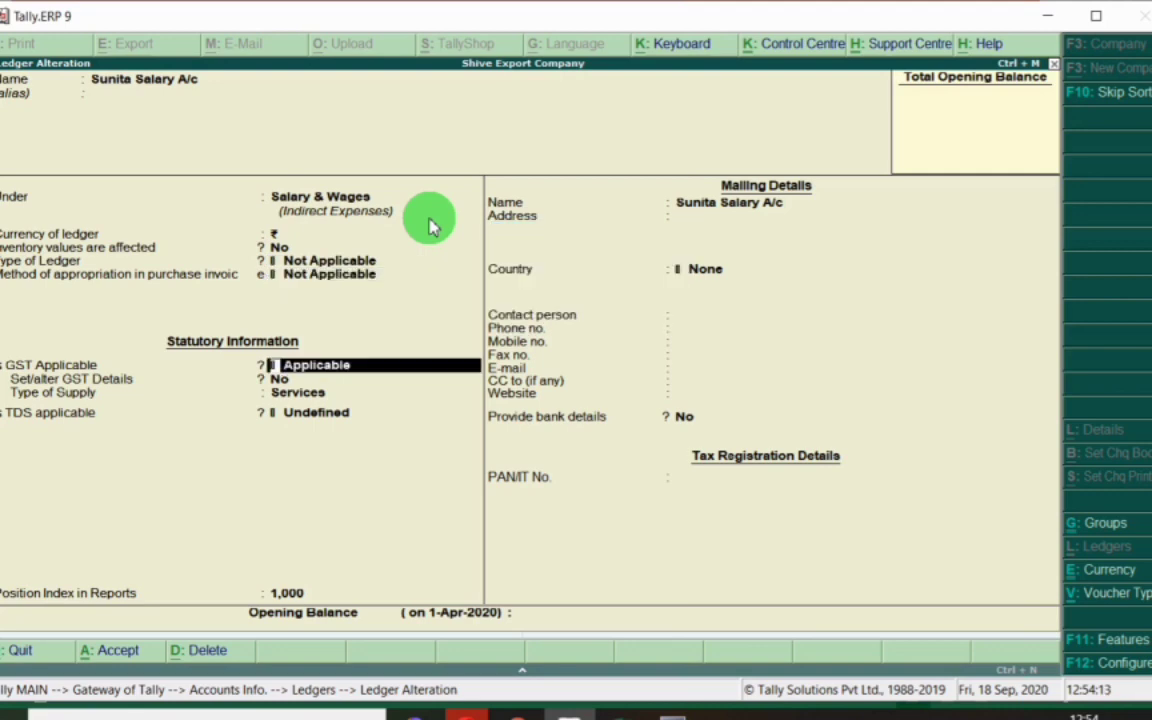
key("ctrl+a")
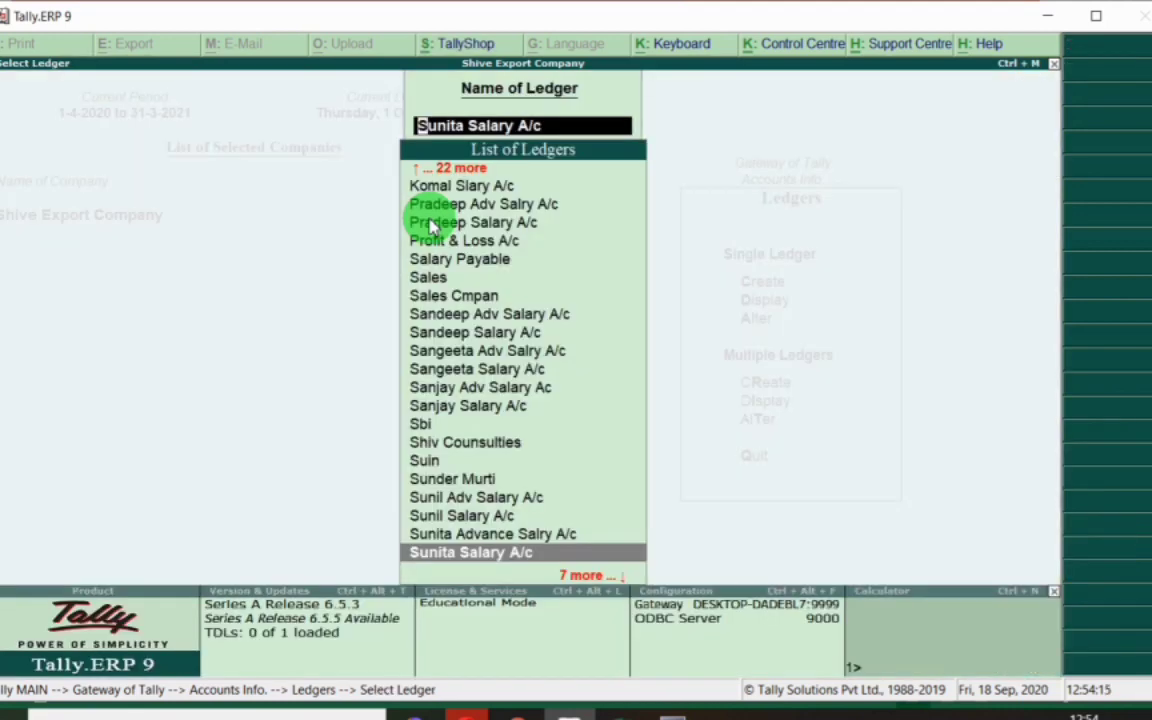
Look up the second employee in the Excel salary sheet, and open that employee's salary ledger for alteration in Tally.ERP 9.
key("alt+Tab")
left_click(292, 279)
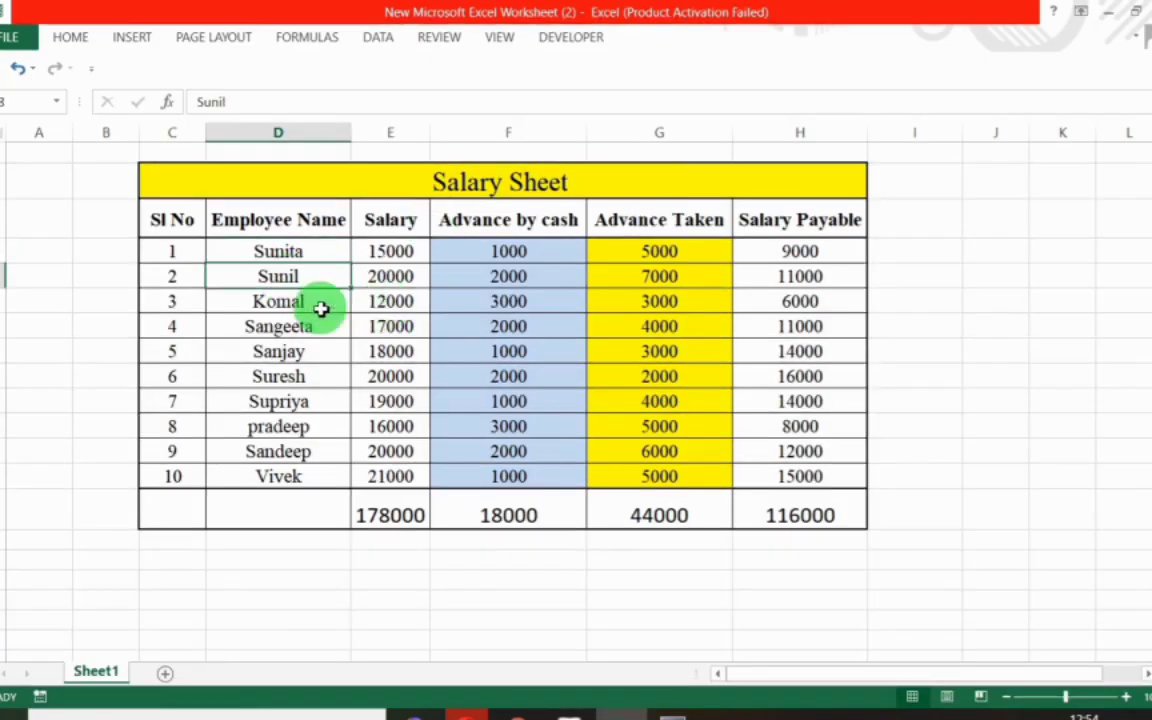
key("alt+Tab")
type("Sunil")
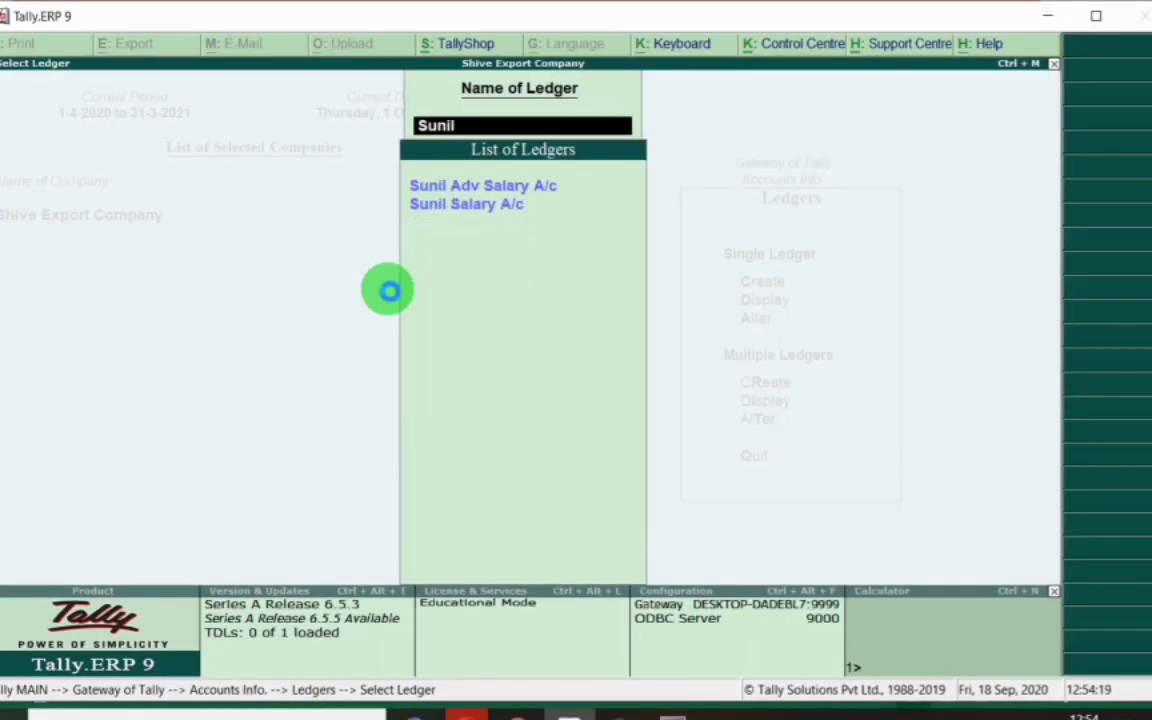
key("Down")
key("Return")
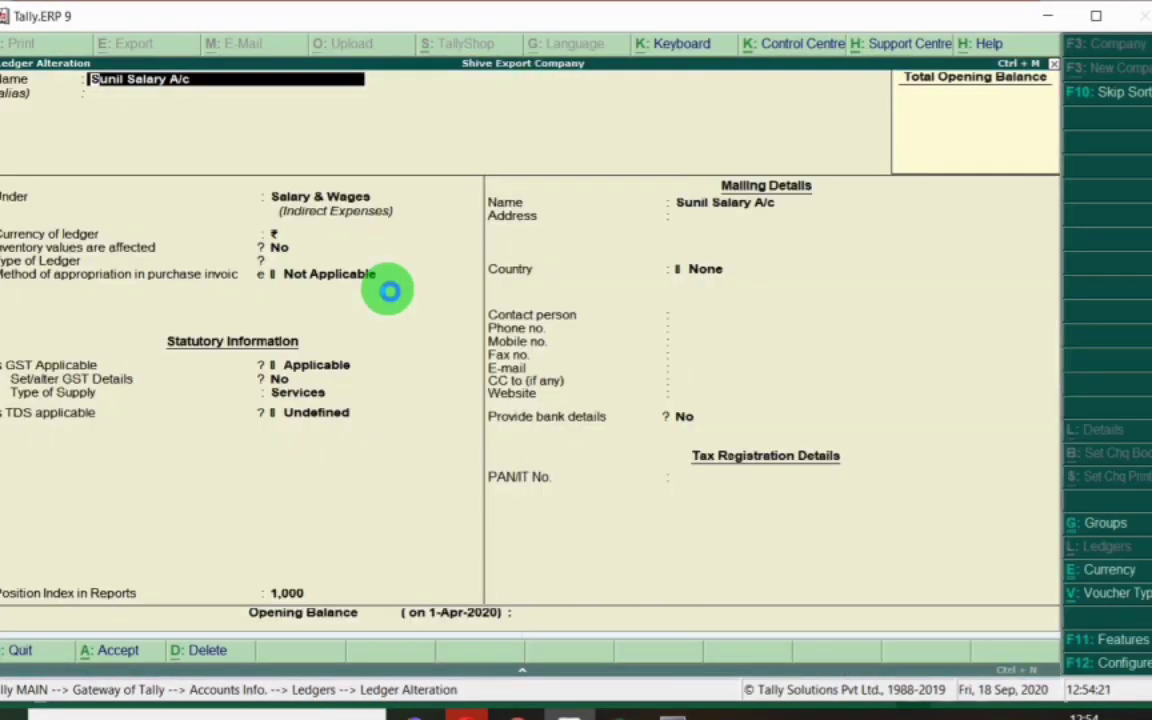
Keep the second employee's salary ledger under Salary & Wages, set its type of ledger to Not Applicable and accept it.
key("Return")
key("Return")
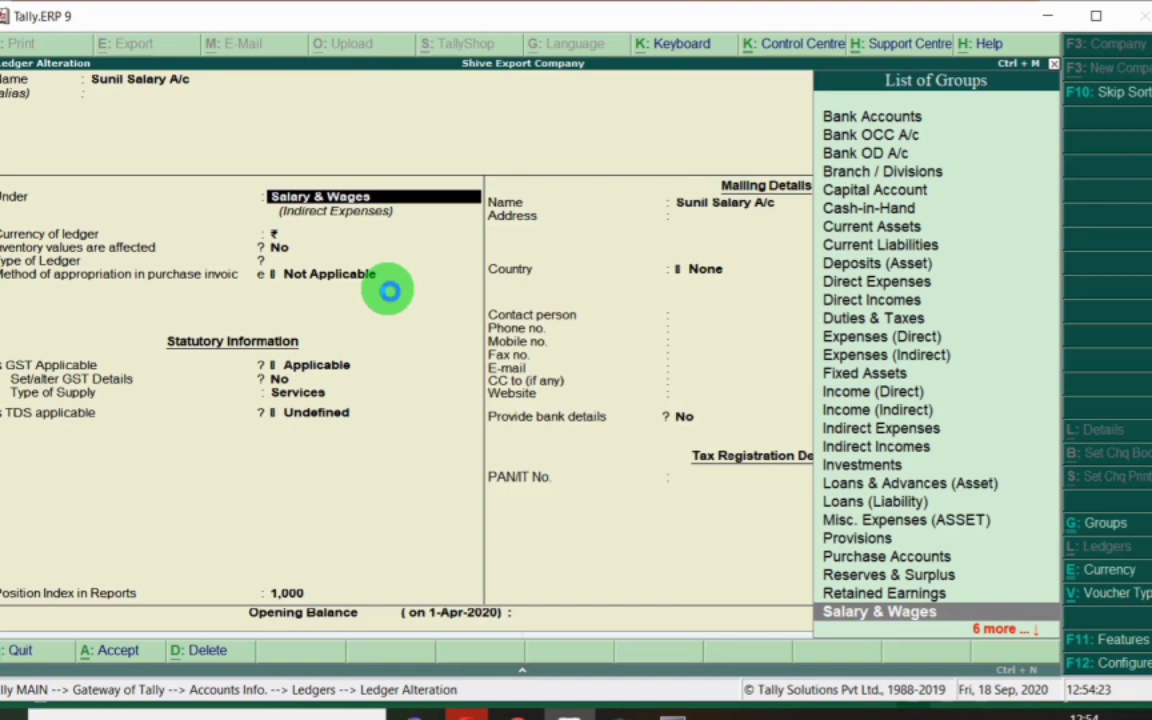
key("Return")
key("Return")
key("Return")
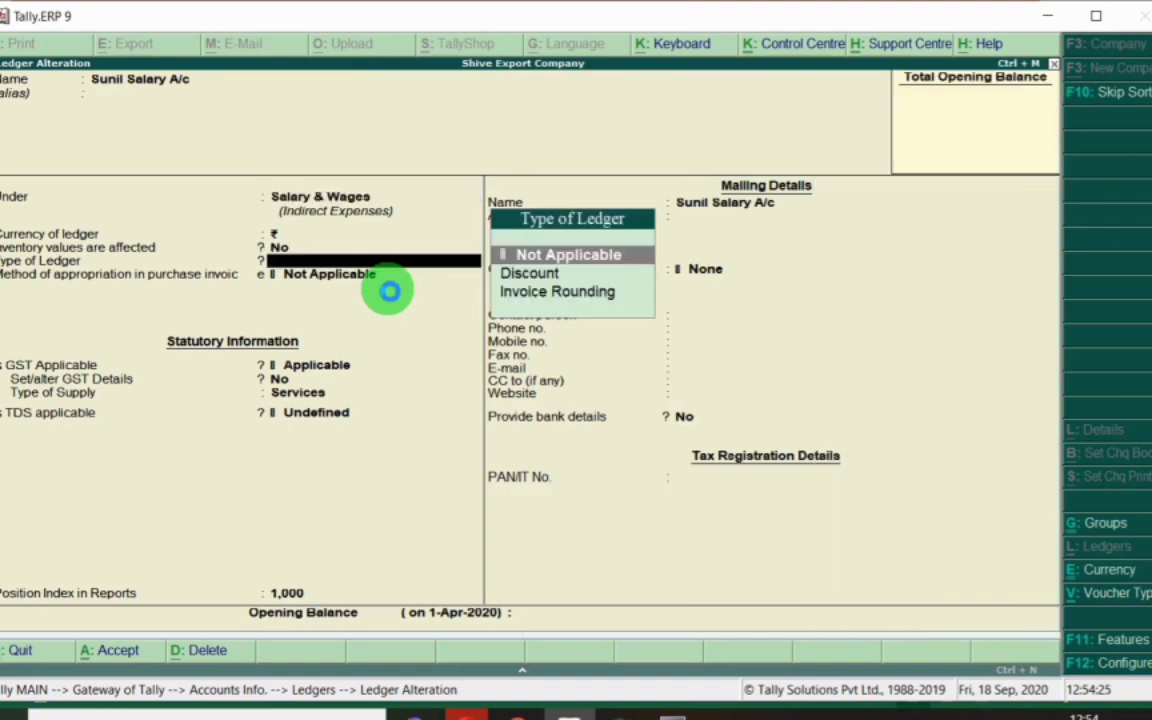
key("Return")
key("ctrl+a")
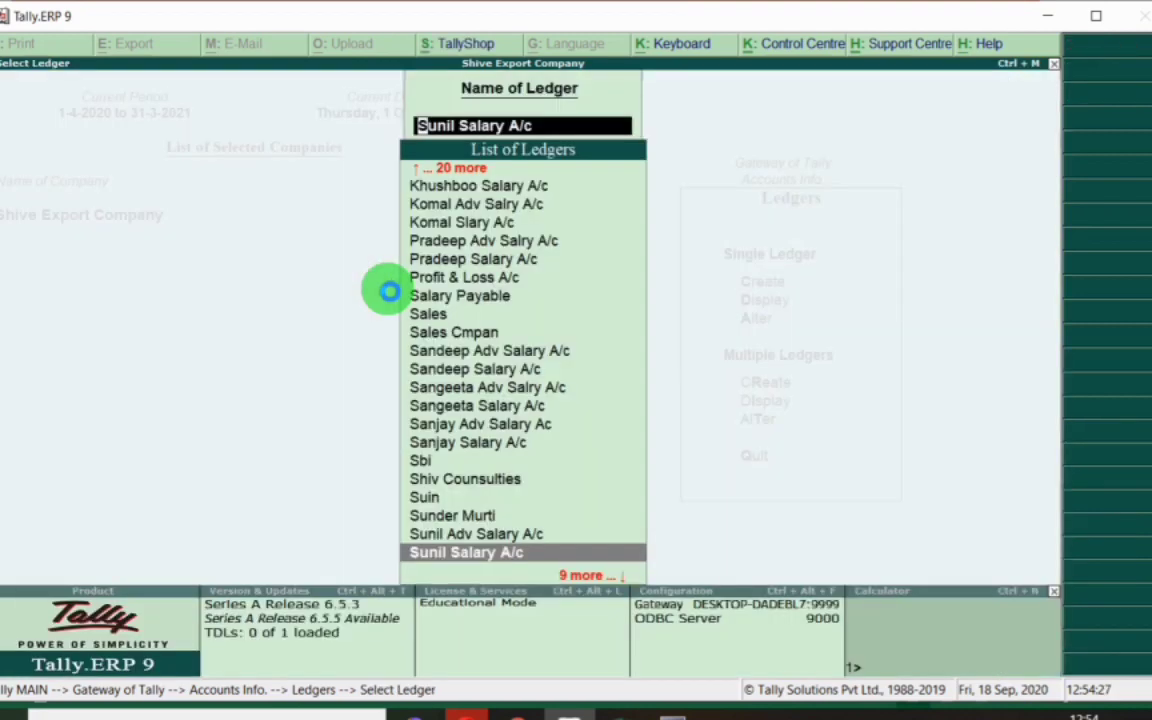
Open the fourth listed employee's salary ledger and check its Salary & Wages group and type of ledger.
type("Sangee")
key("Down")
key("Return")
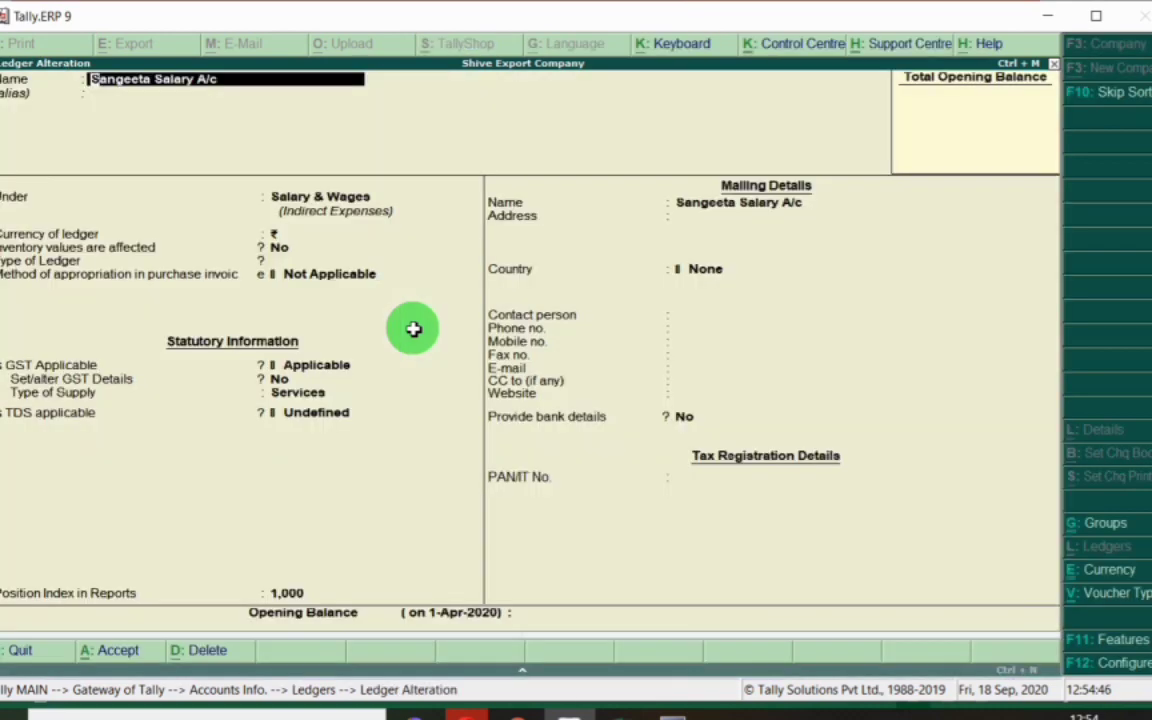
key("Return")
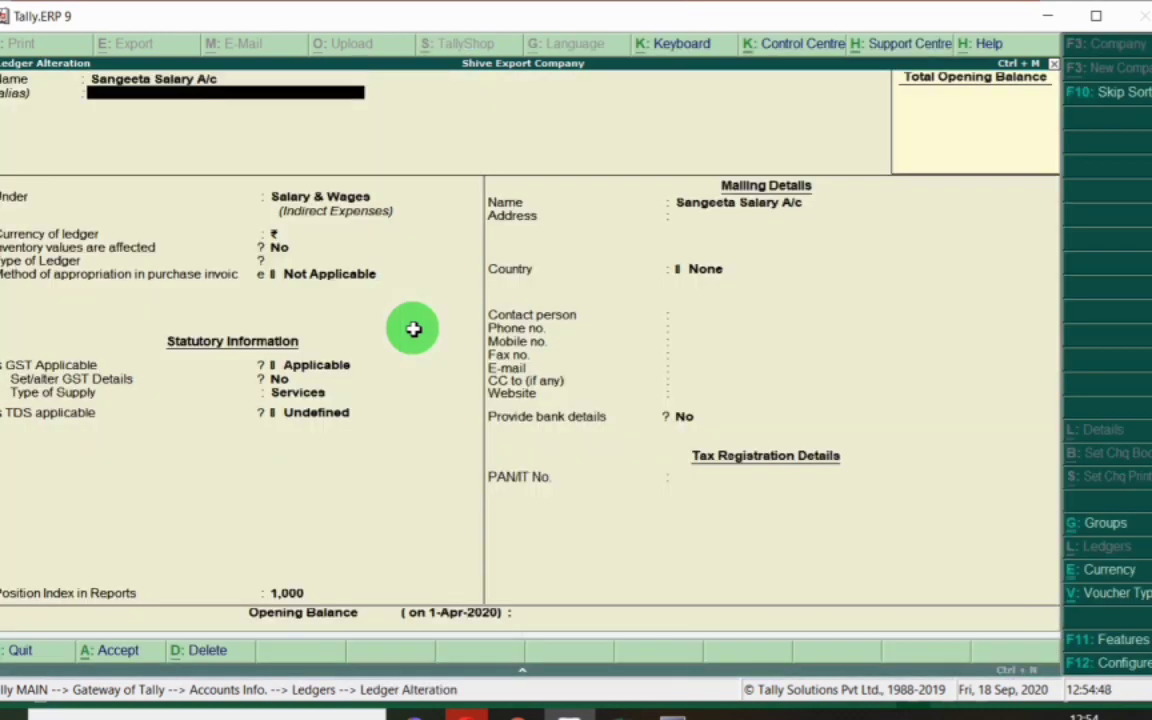
key("Return")
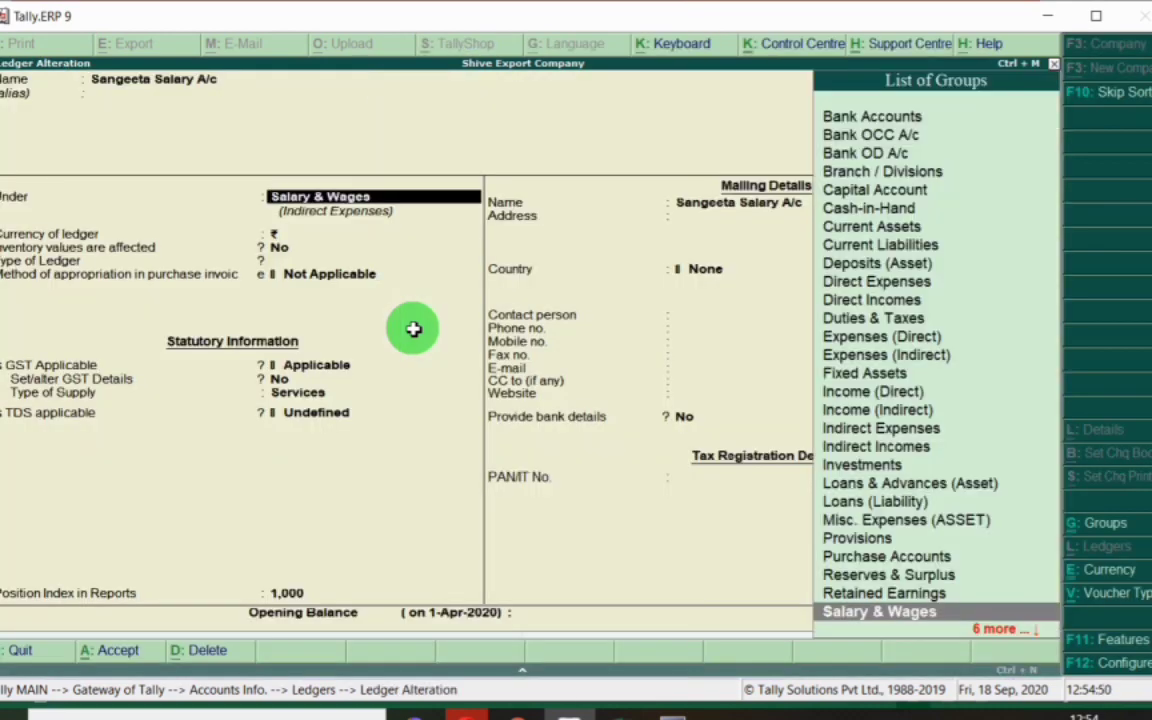
key("Return")
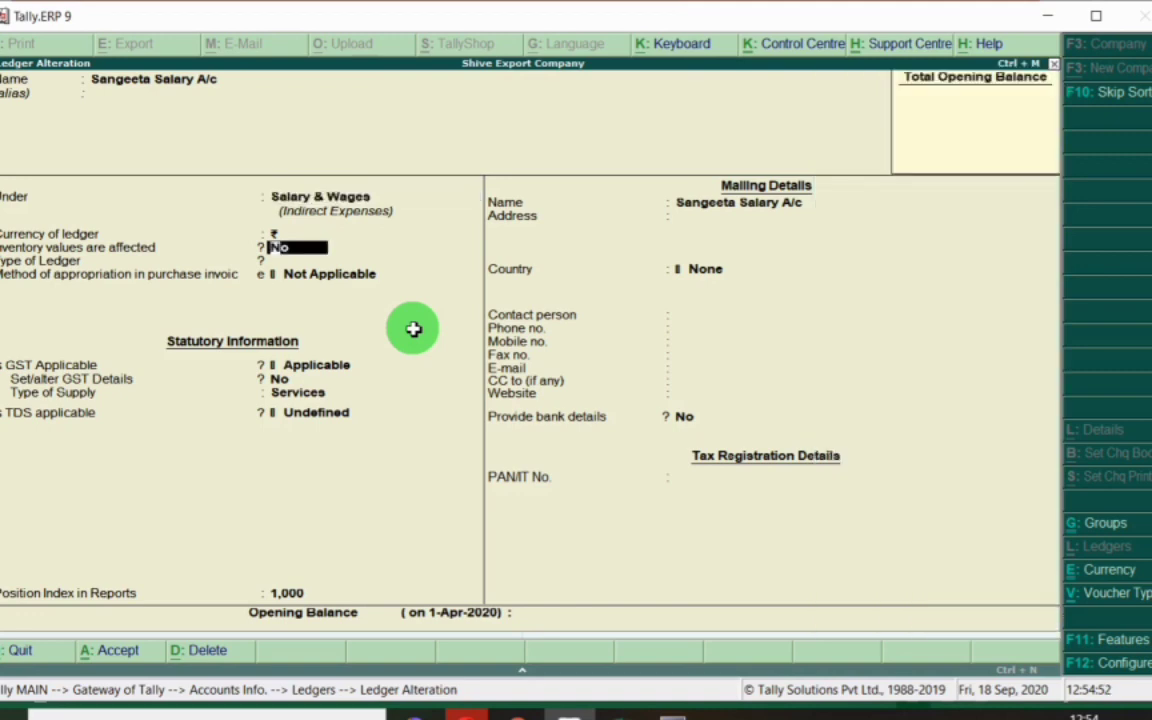
key("Return")
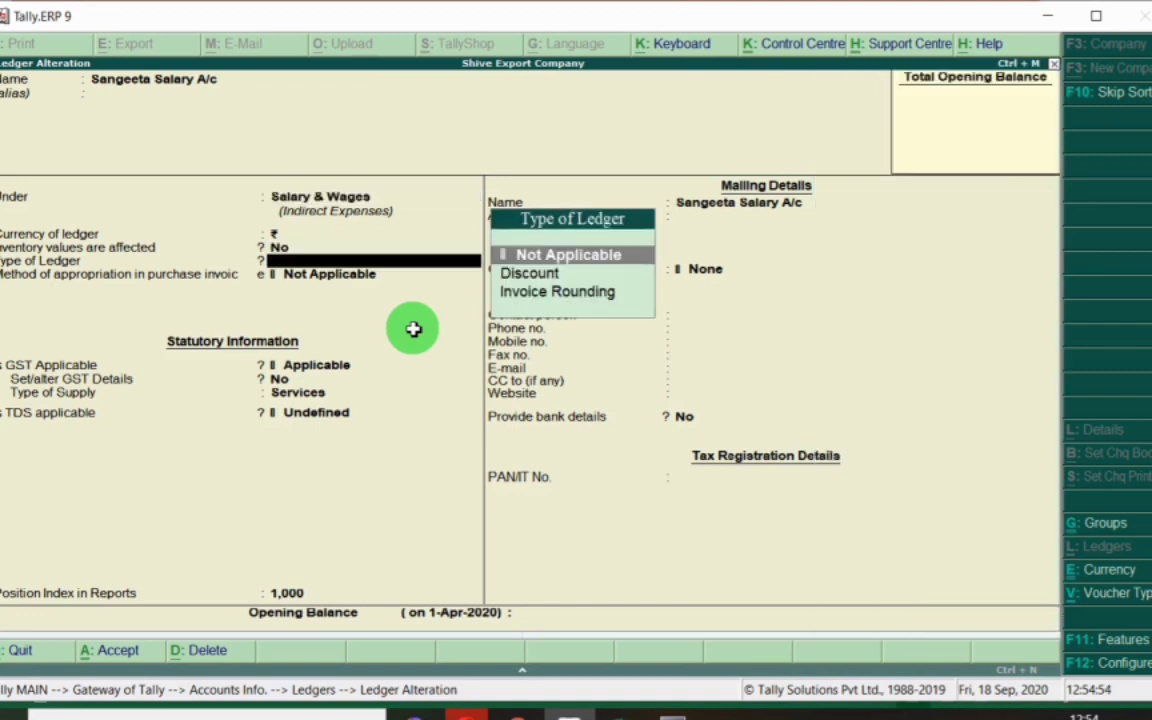
Go through the seventh listed employee's salary ledger, keep it under Salary & Wages and accept it.
key("Page_Down")
key("Return")
key("Return")
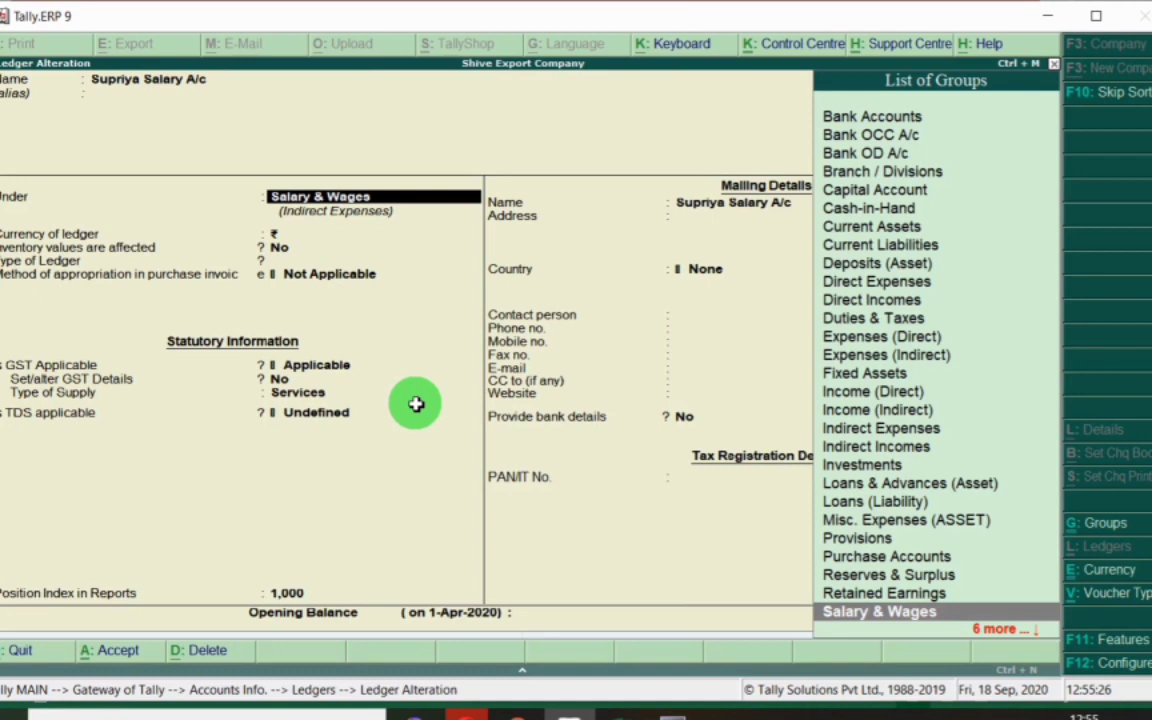
key("Return")
key("Return")
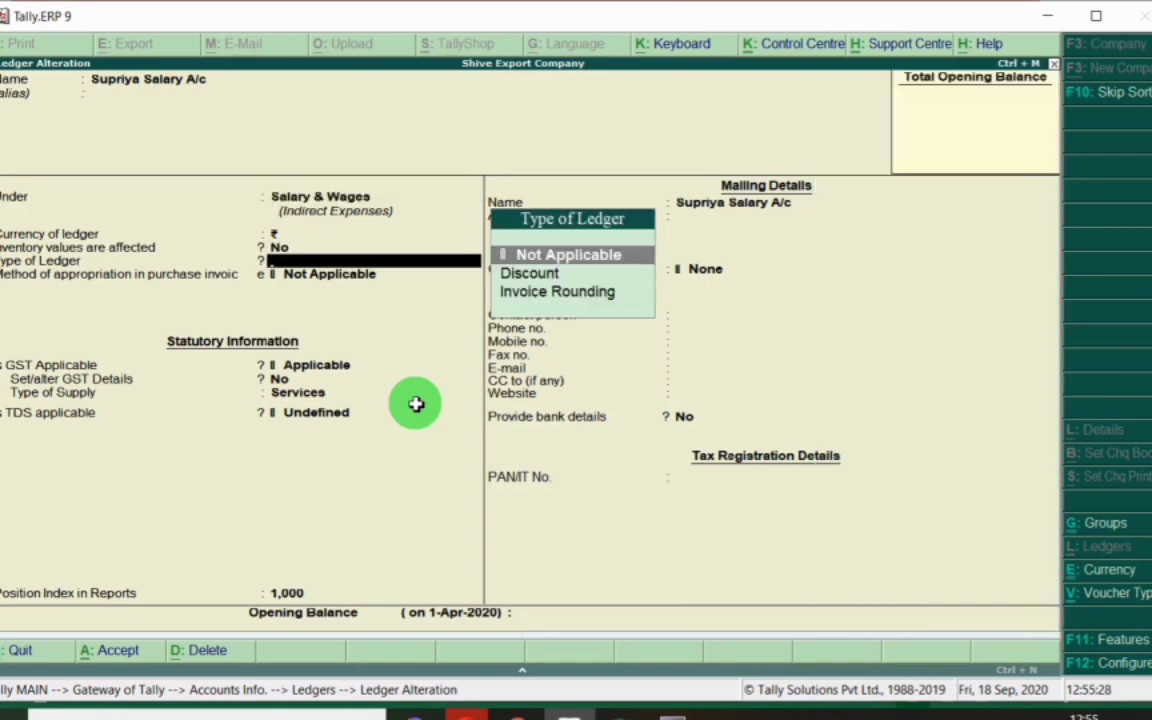
key("ctrl+a")
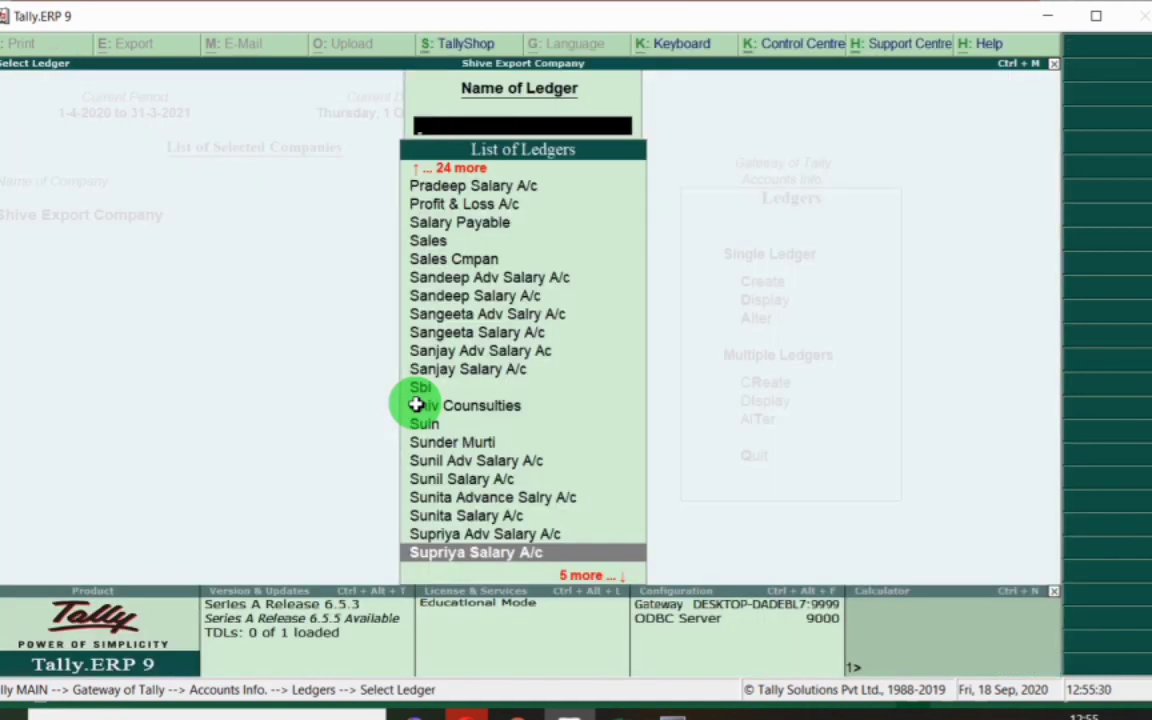
Look up the eighth employee in the Excel salary sheet, and open that employee's salary ledger for alteration in Tally.ERP 9.
key("alt+Tab")
key("Down")
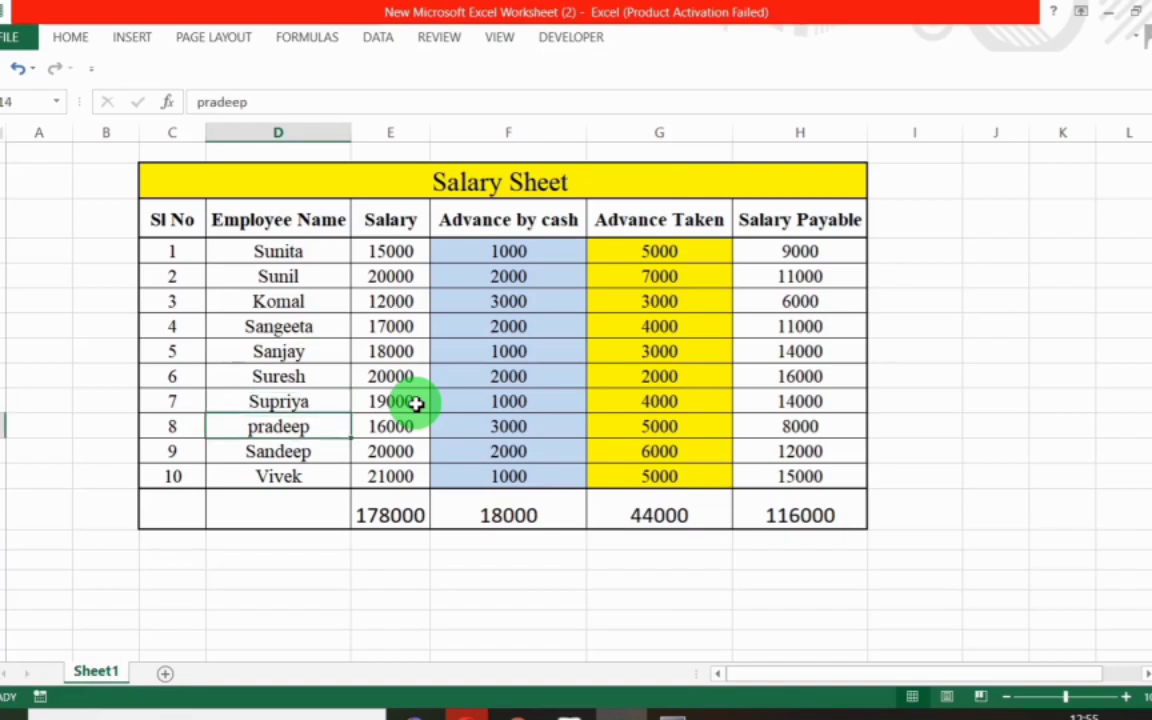
key("alt+Tab")
type("Prade")
key("Down")
key("Return")
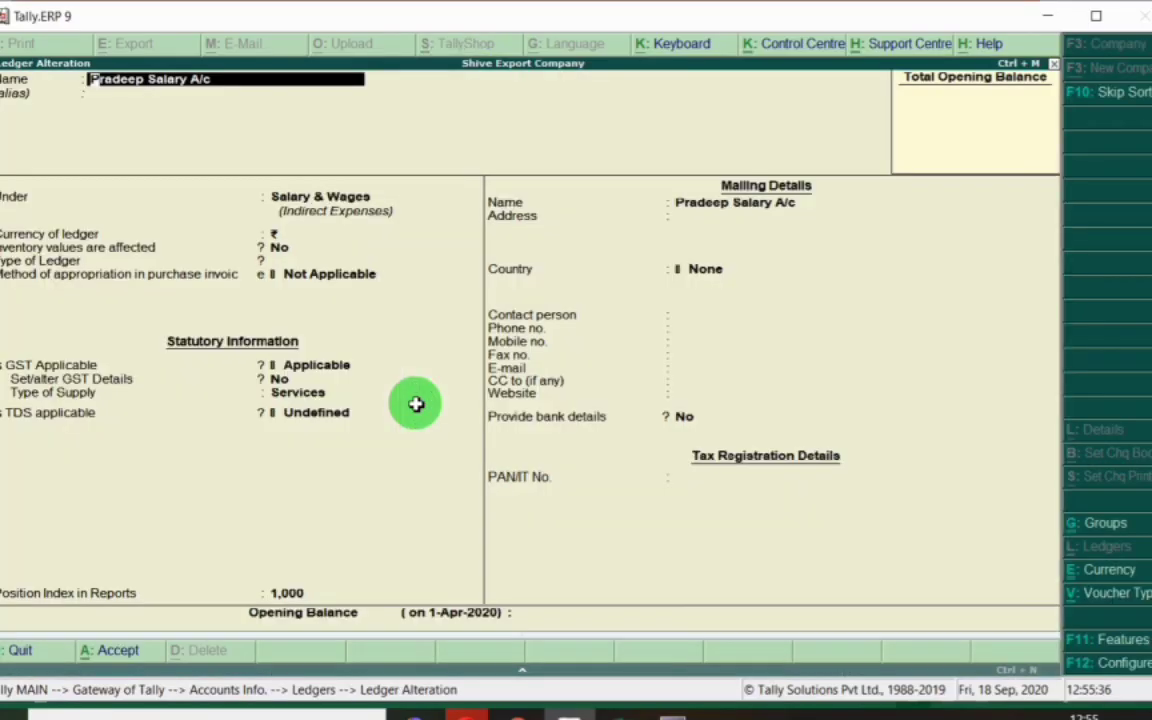
Check the eighth employee's salary ledger for its parent group and type of ledger, and leave it without saving.
key("Return")
key("Return")
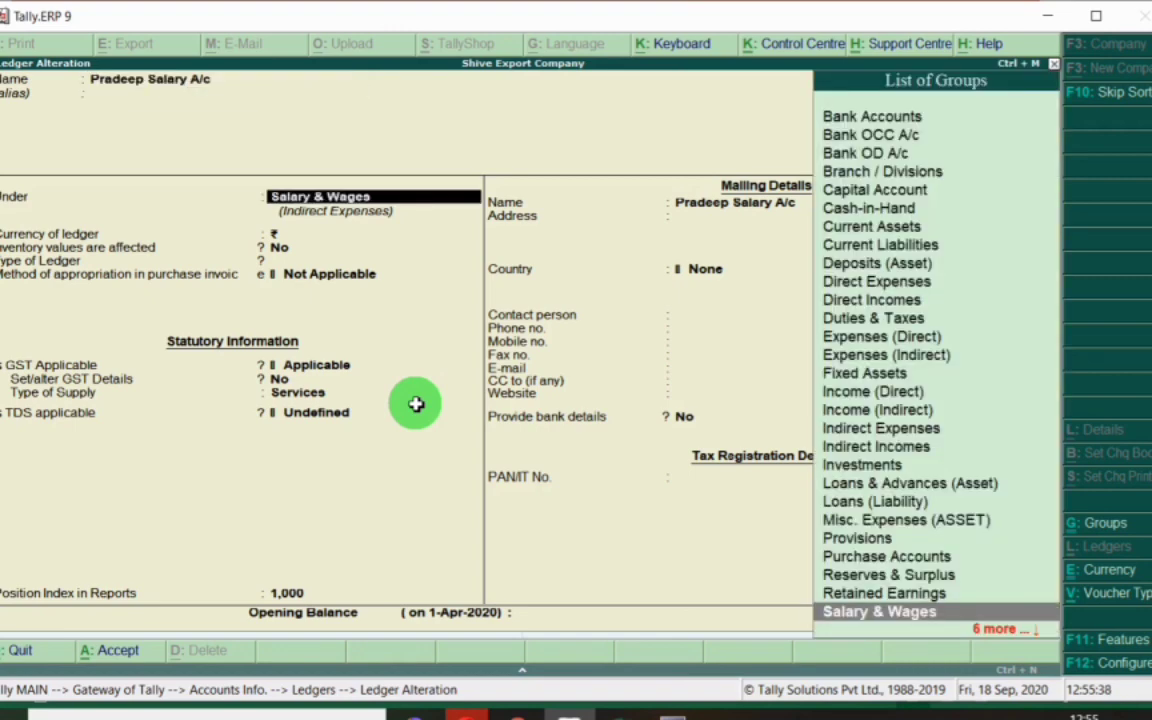
key("Return")
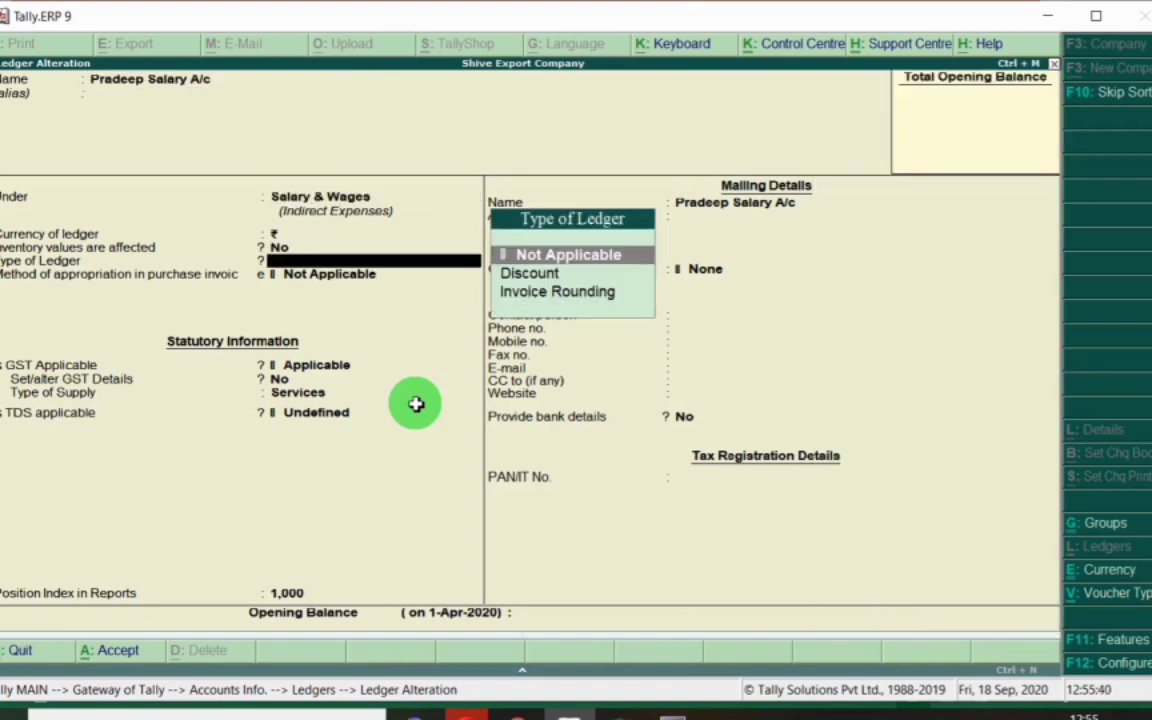
key("Escape")
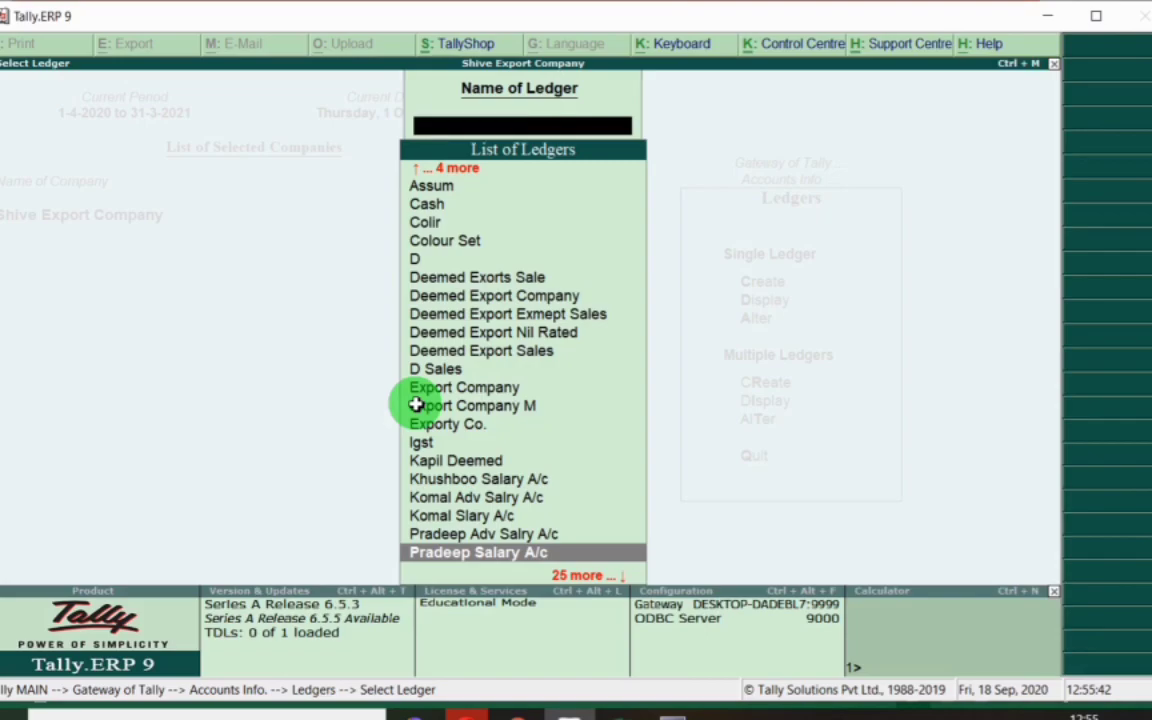
Look up the ninth employee in the Excel salary sheet, and check the parent group of that employee's salary ledger in Tally.ERP 9.
key("alt+Tab")
left_click(303, 458)
left_click(368, 458)
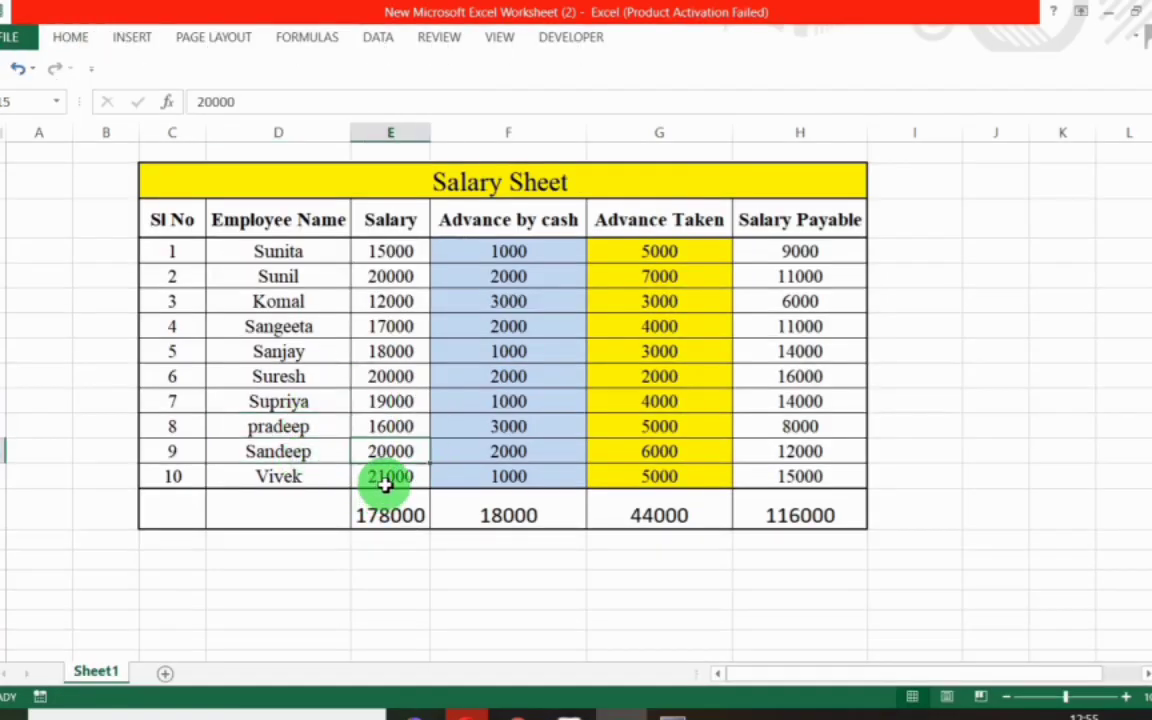
key("alt+Tab")
type("sande")
key("Down")
key("Return")
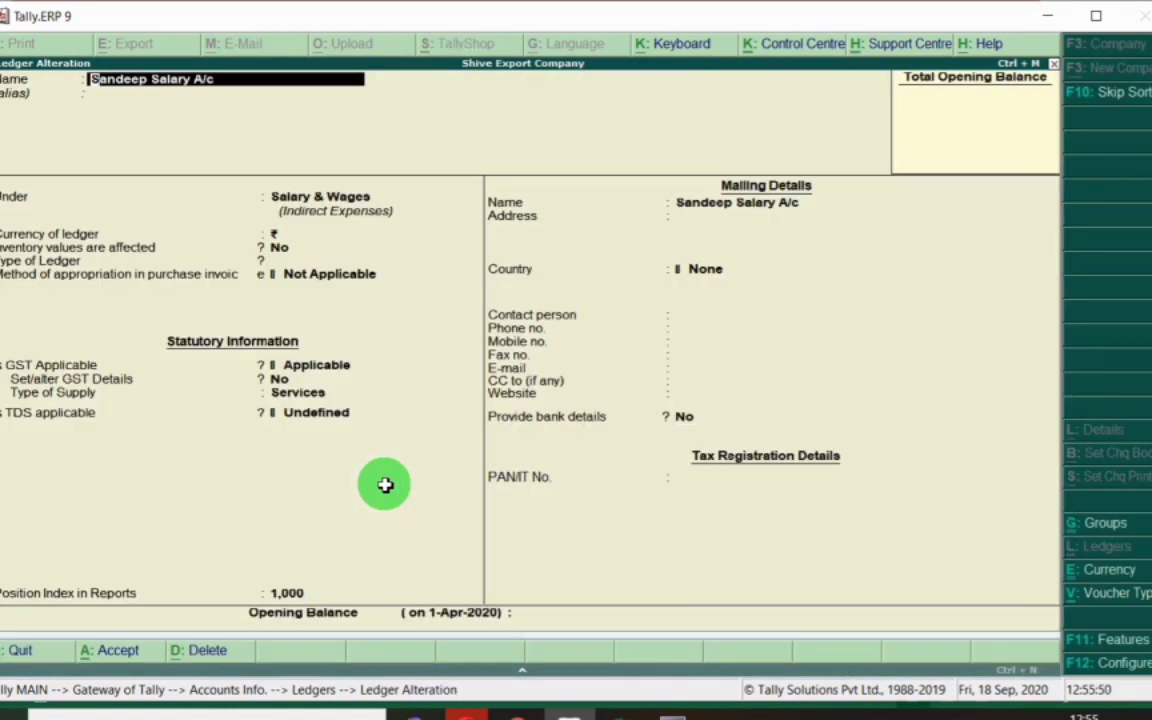
key("Return")
key("Return")
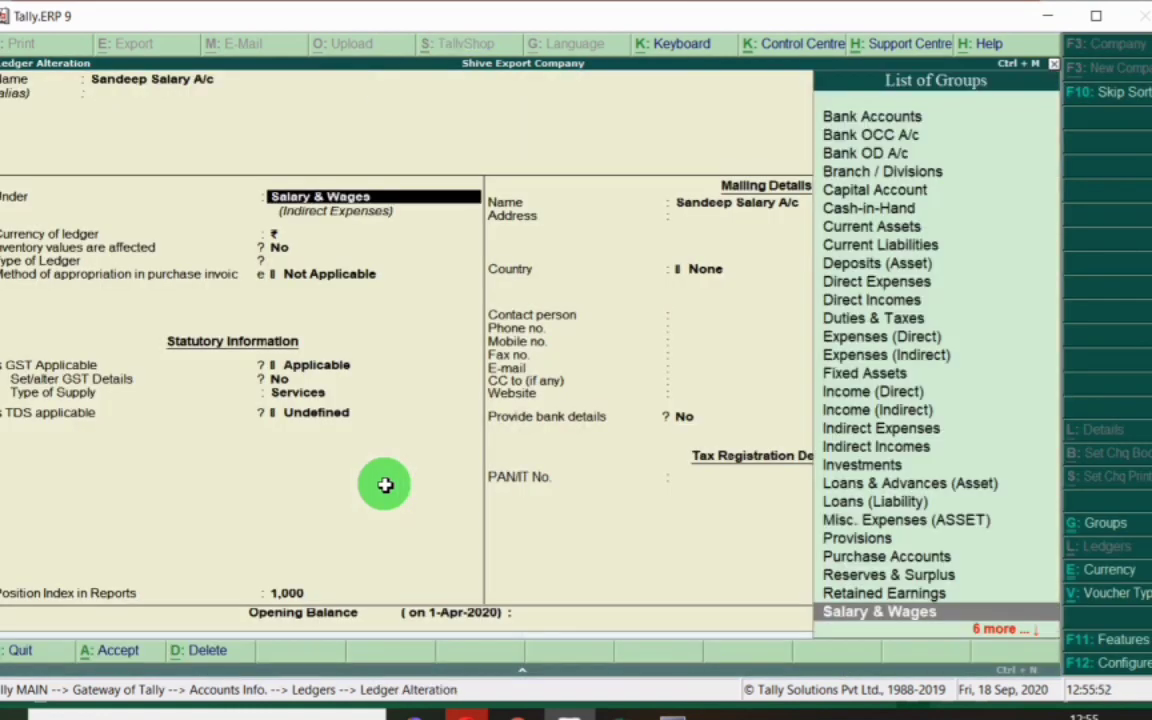
Set the tenth employee's salary ledger to type Not Applicable under Salary & Wages and accept it.
key("Return")
key("Return")
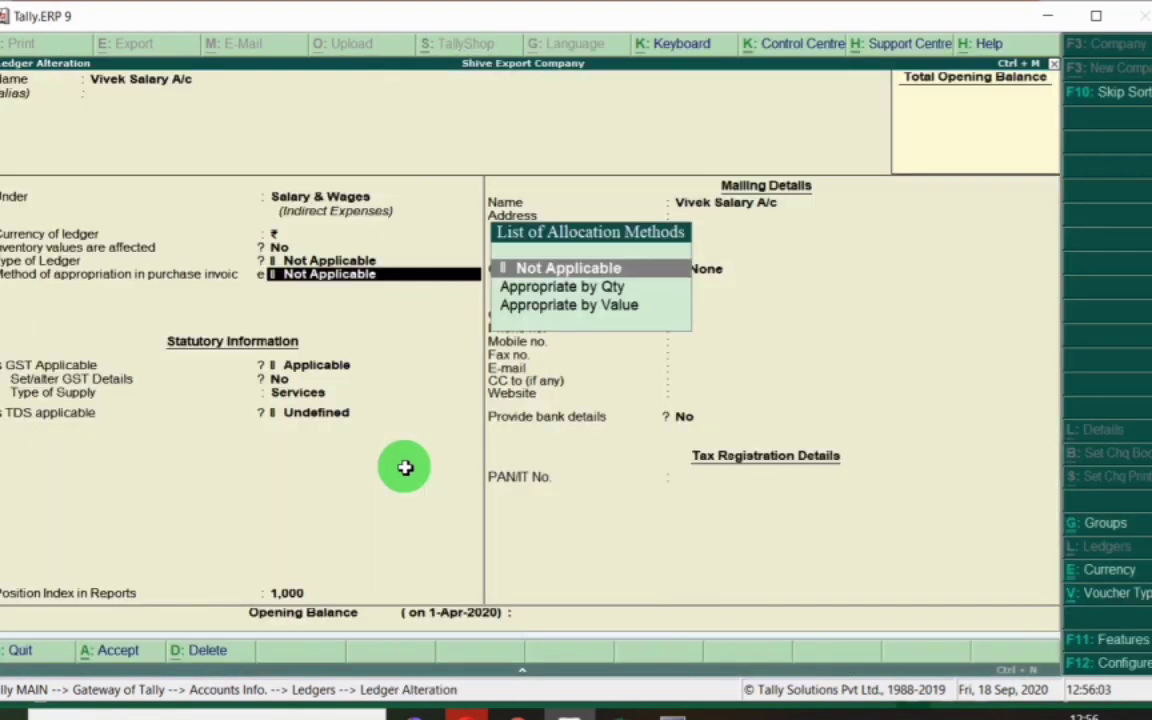
key("ctrl+a")
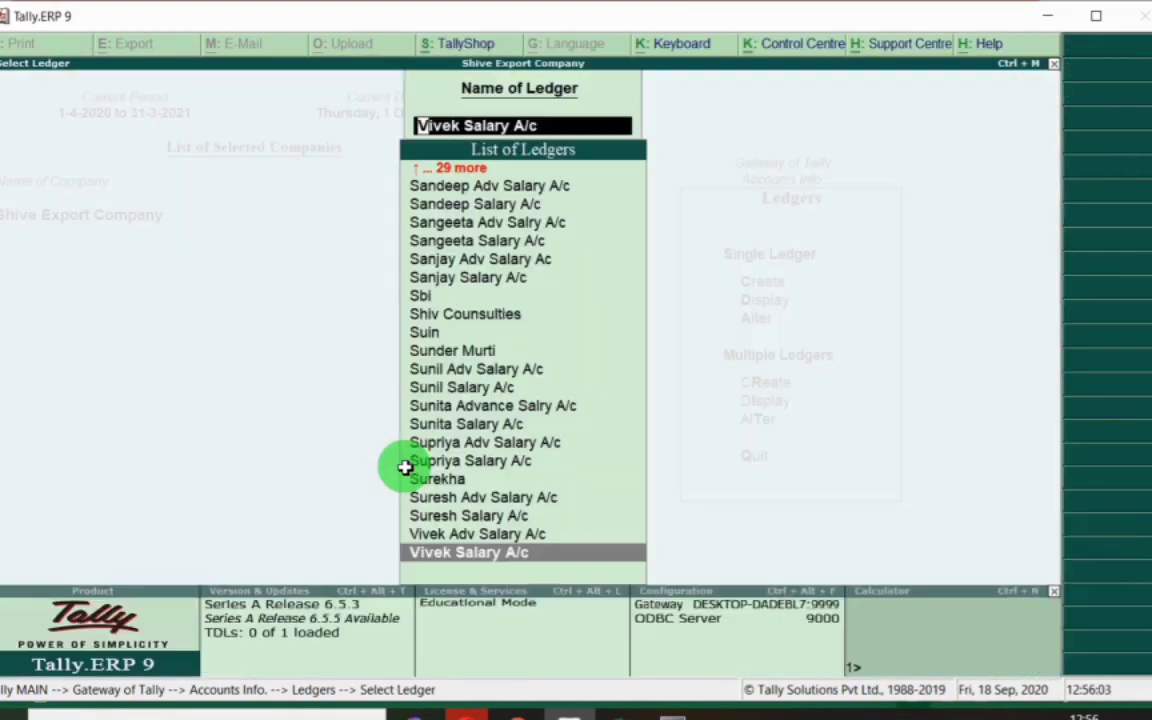
Switch to the Excel salary sheet and look over all ten employee names and the Advance by cash column.
key("alt+Tab")
left_click_drag(244, 250, 276, 474)
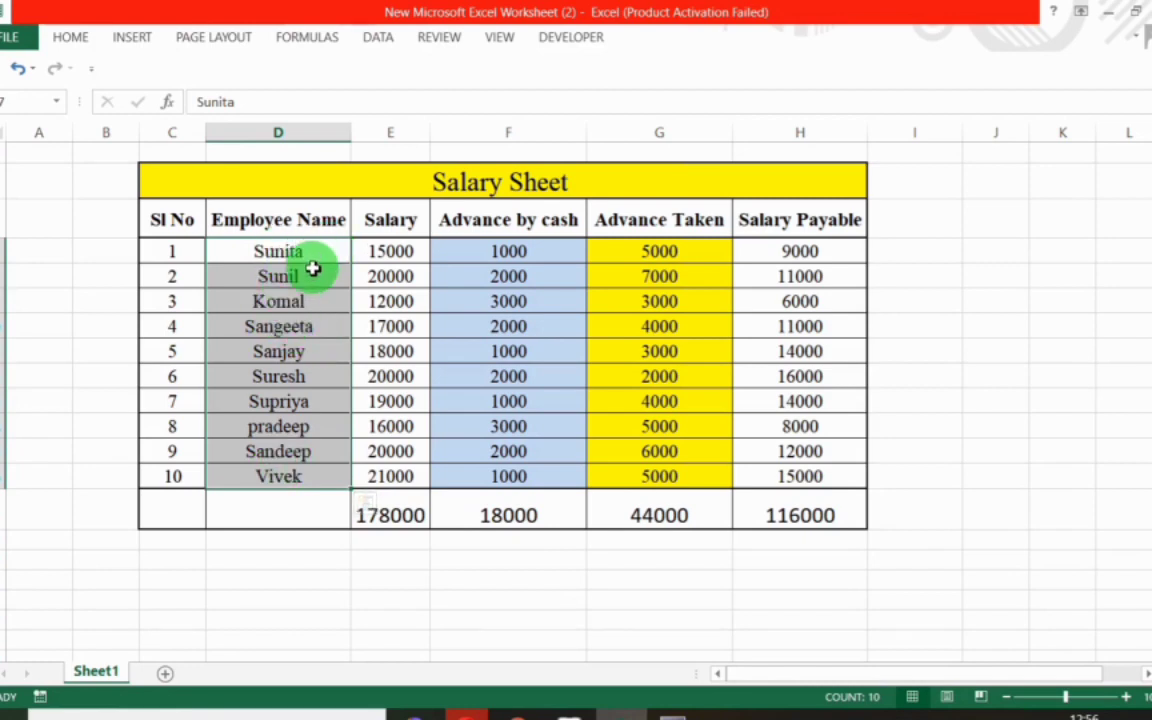
left_click(505, 248)
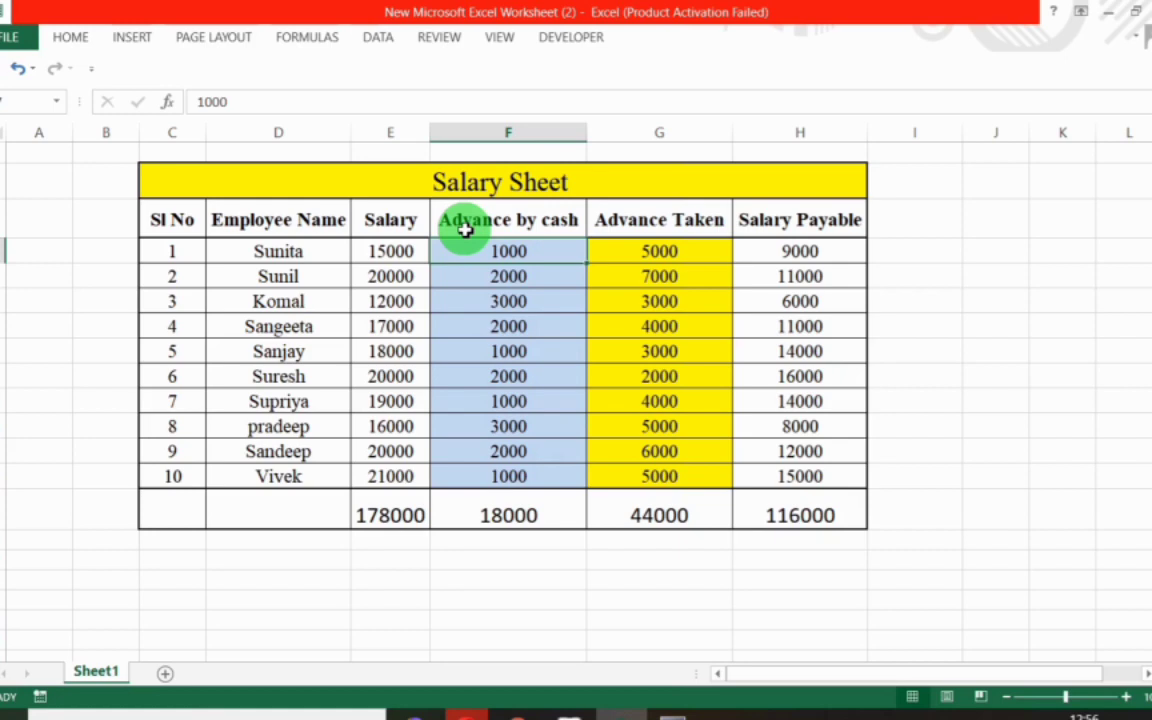
Pick out the first employee in the salary sheet, and open that employee's advance salary ledger for alteration in Tally.ERP 9.
left_click(301, 251)
key("alt+Tab")
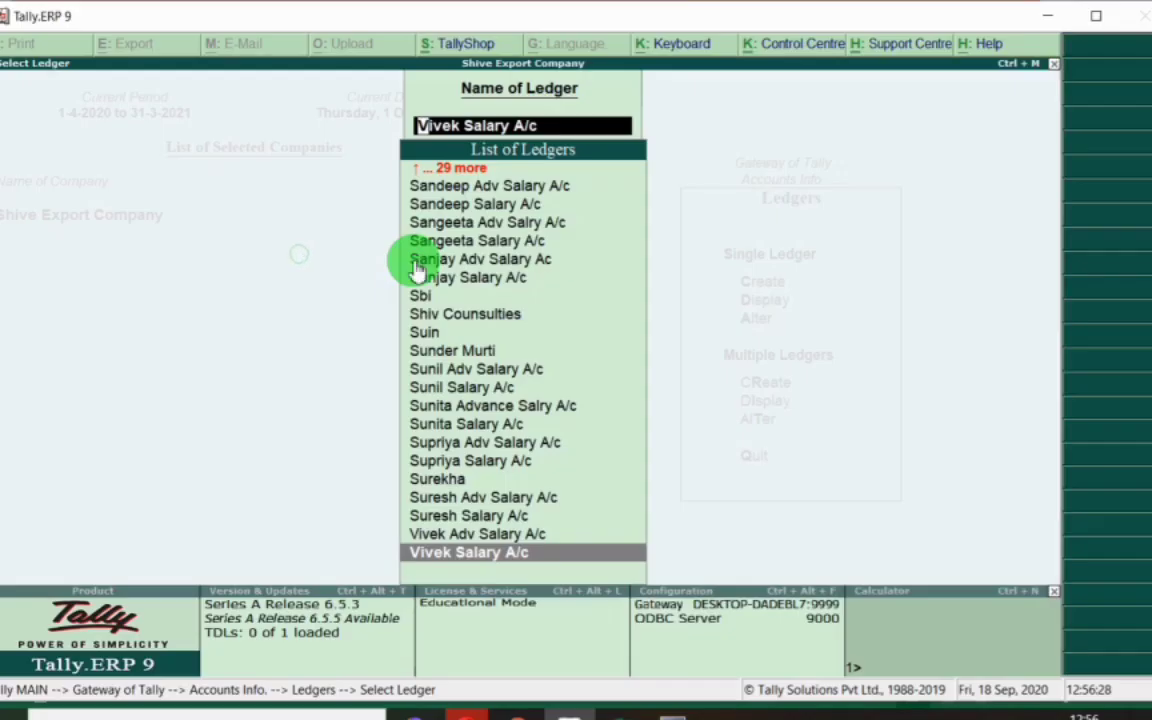
type("Sunita")
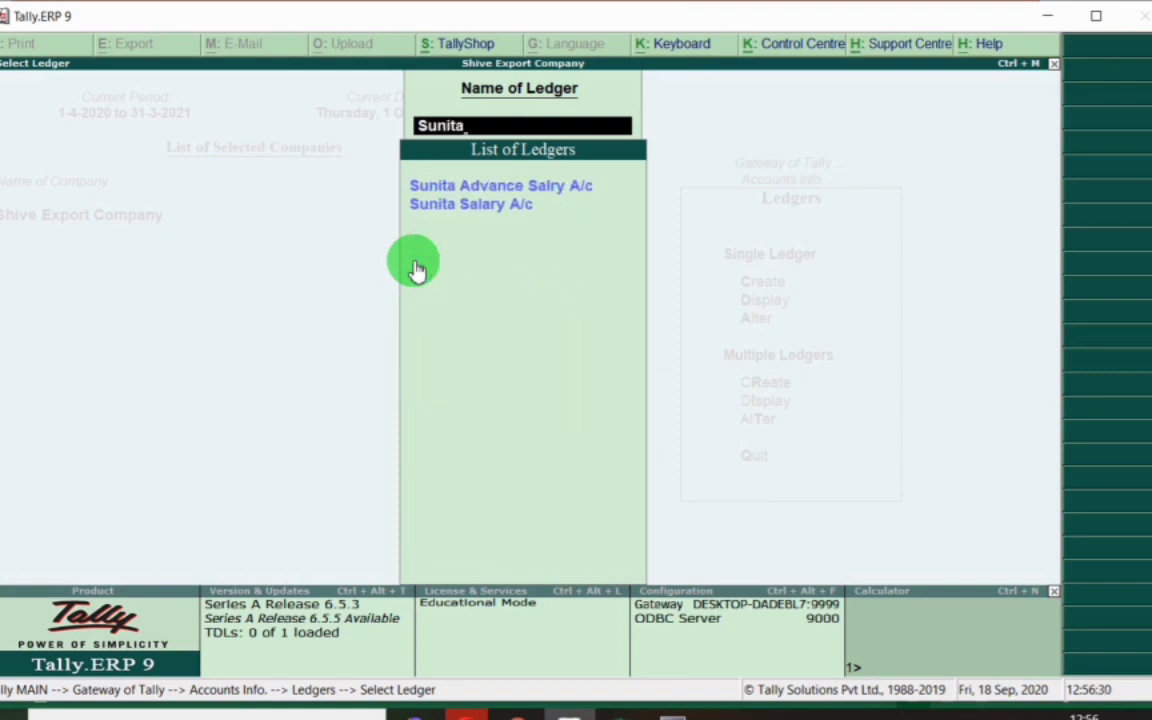
key("Return")
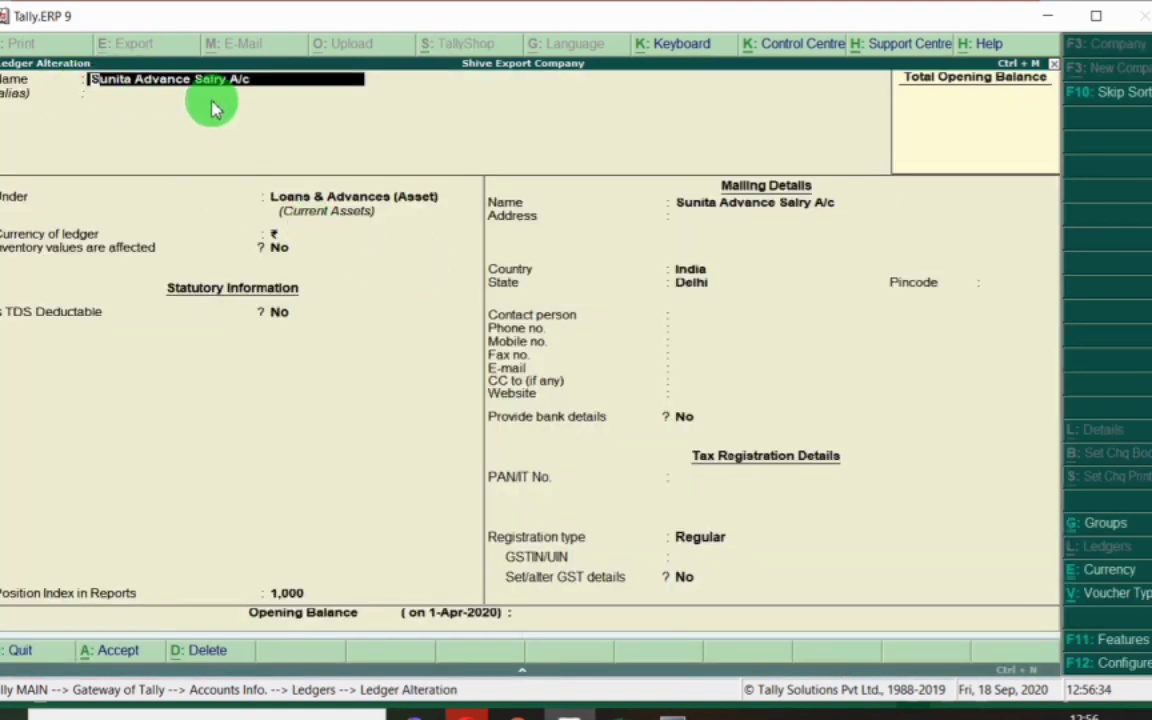
Keep the first employee's advance salary ledger under Loans & Advances (Asset) and accept it.
key("Return")
key("Return")
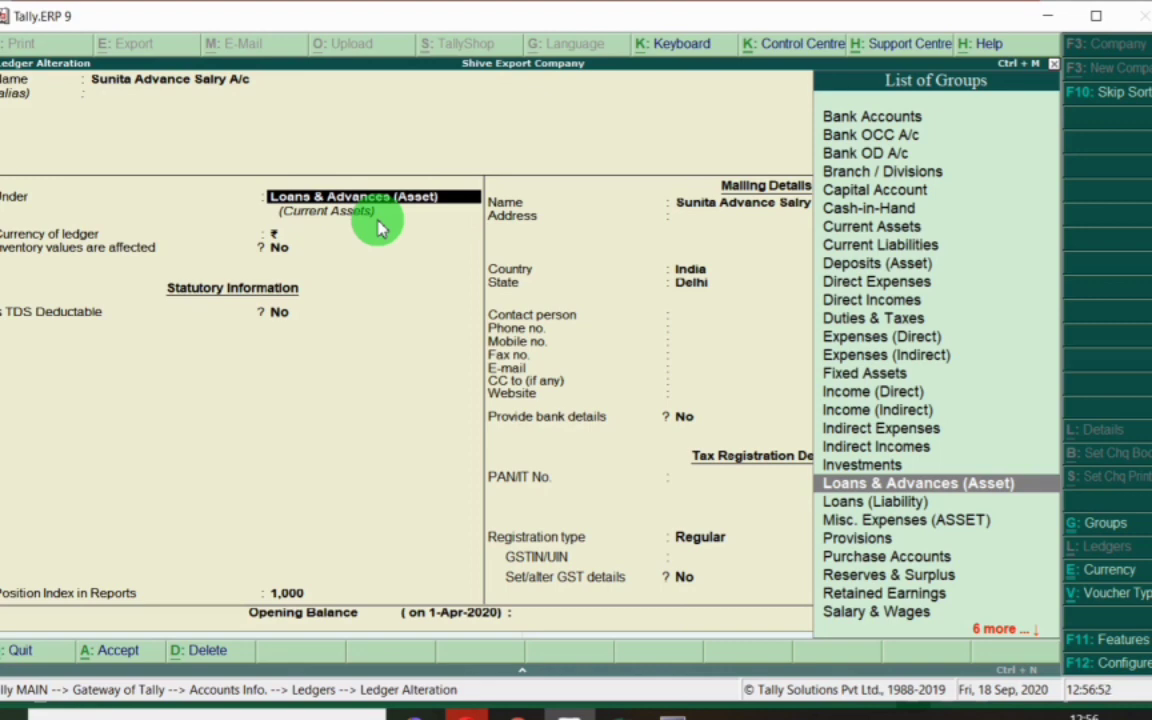
key("Return")
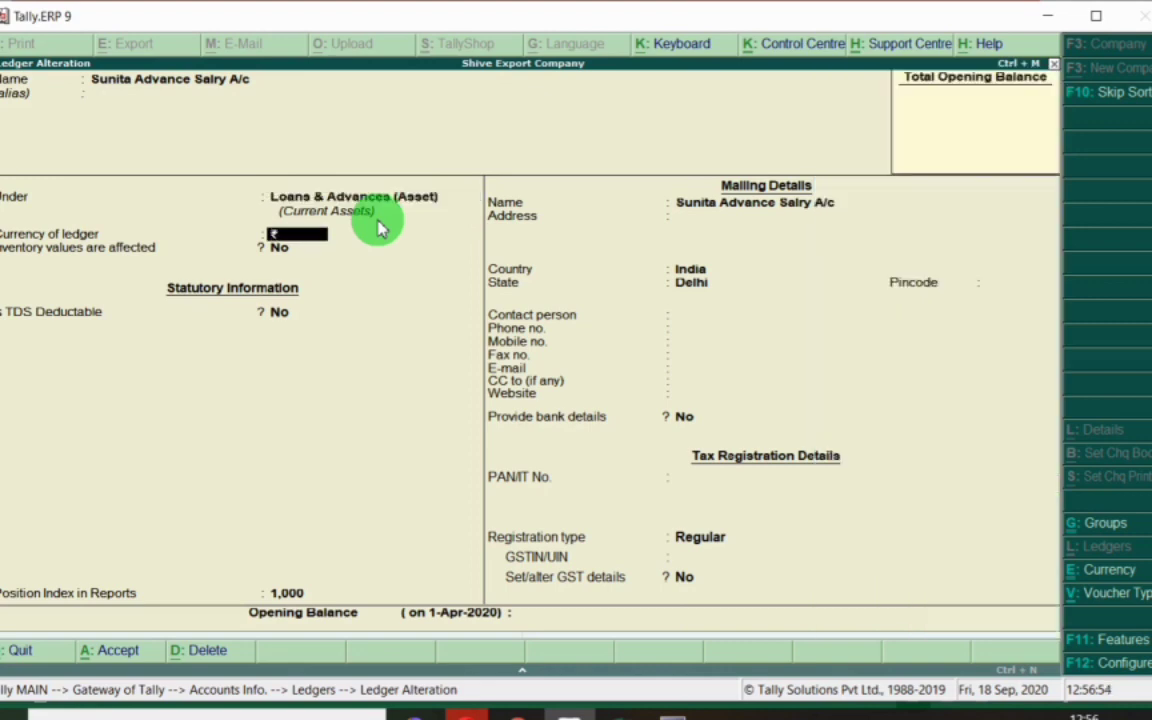
key("ctrl+a")
Look up the second employee in the Excel salary sheet, and open that employee's advance salary ledger in Tally.ERP 9.
key("alt+Tab")
left_click(276, 277)
key("alt+Tab")
type("Sunil")
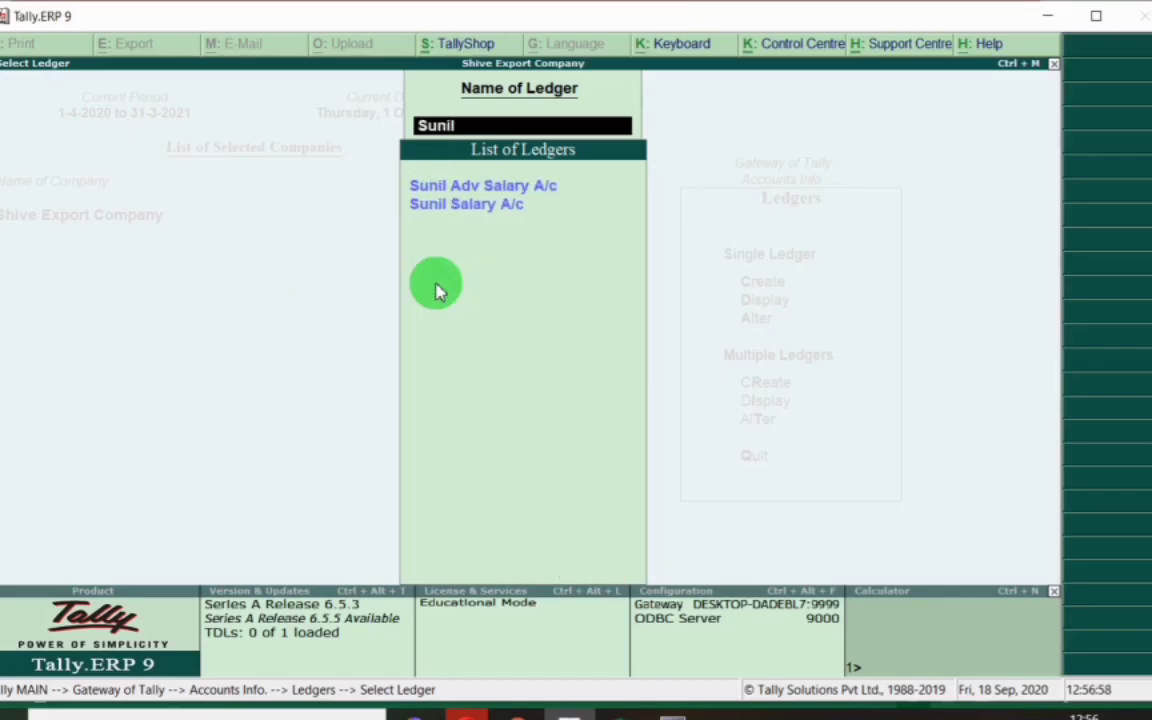
key("Return")
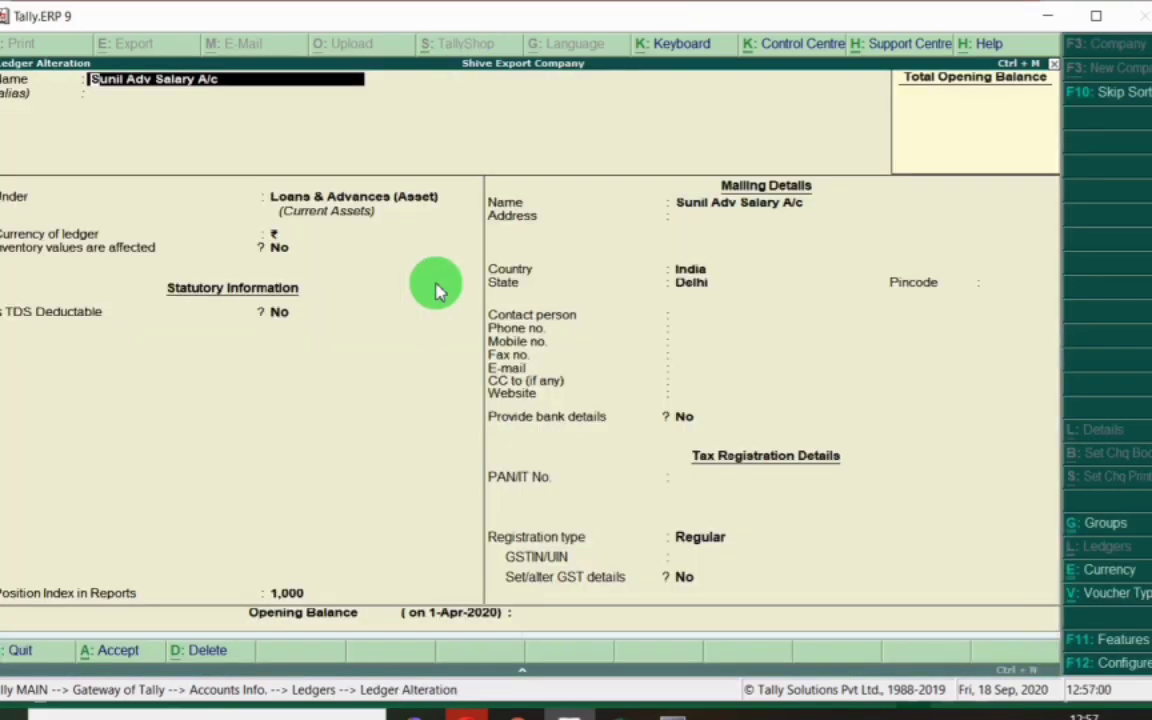
Check the parent group of the second employee's advance salary ledger, and leave it without saving.
key("Return")
key("Return")
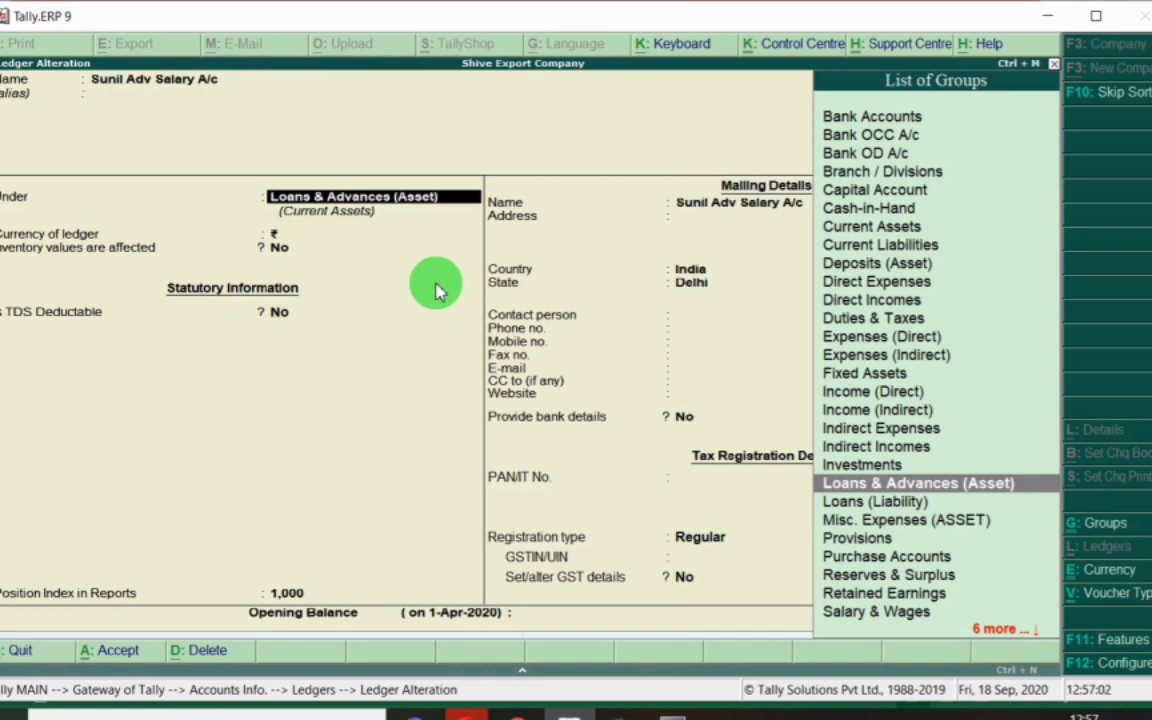
key("Return")
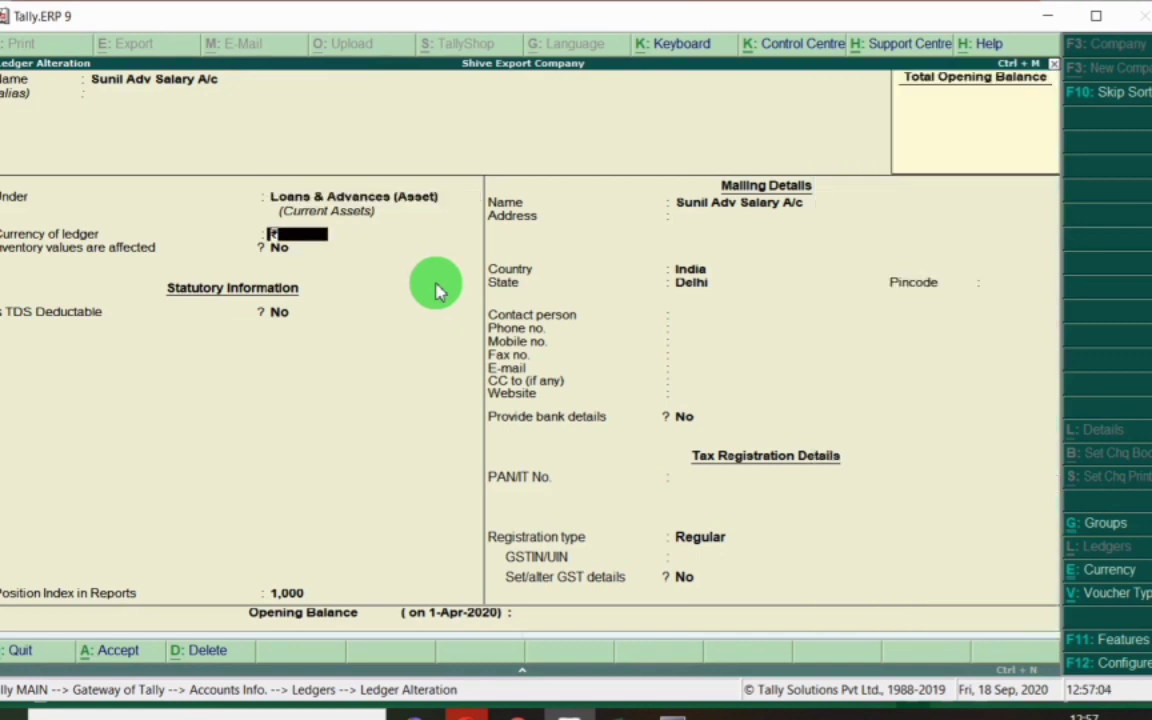
key("Escape")
Look up the third employee in the Excel salary sheet, and open that employee's advance salary ledger in Tally.ERP 9.
key("alt+Tab")
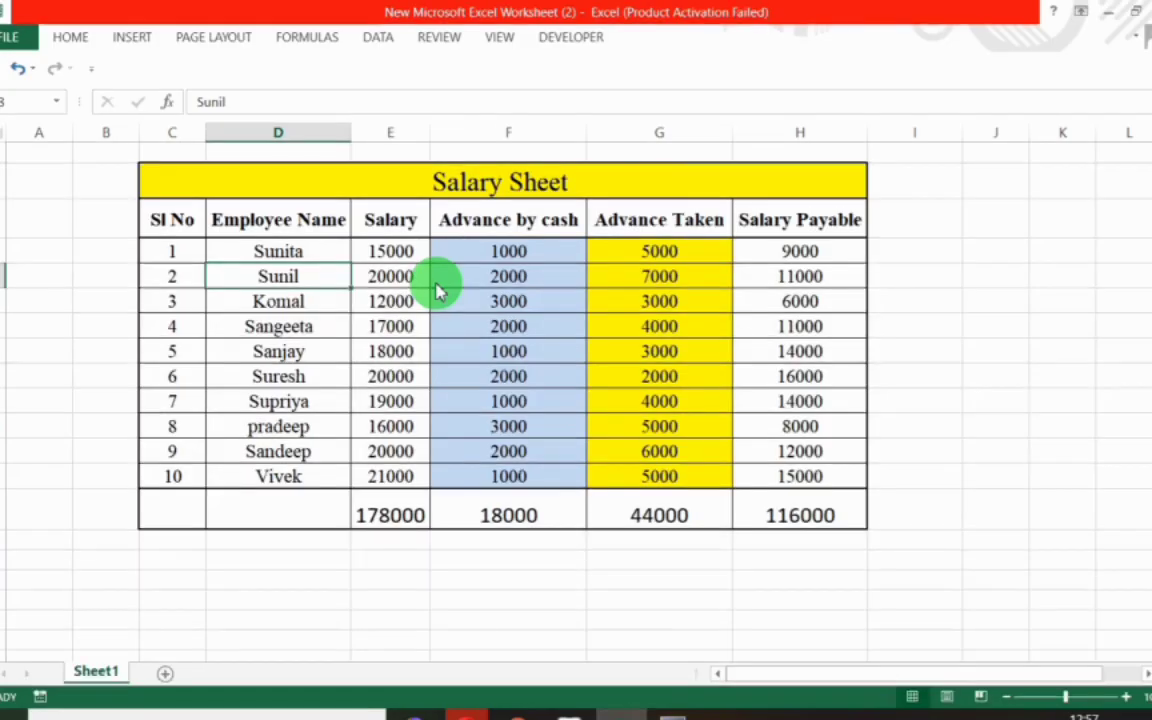
key("Down")
key("alt+Tab")
key("BackSpace")
type("Komal")
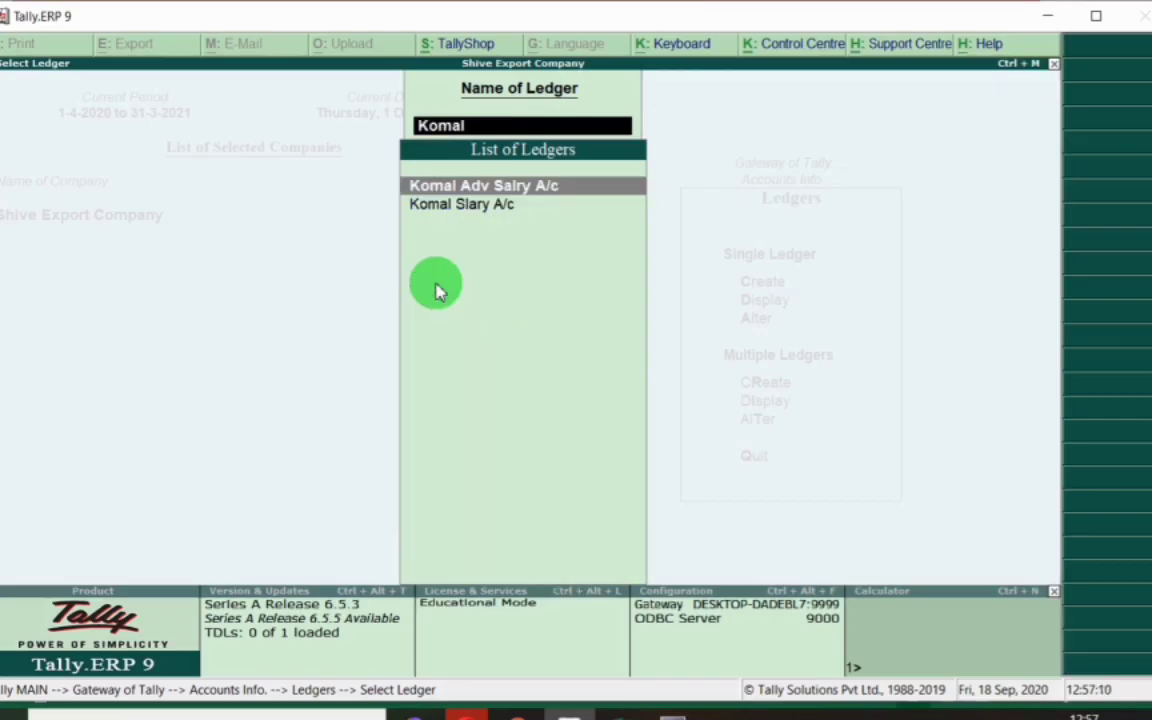
key("Return")
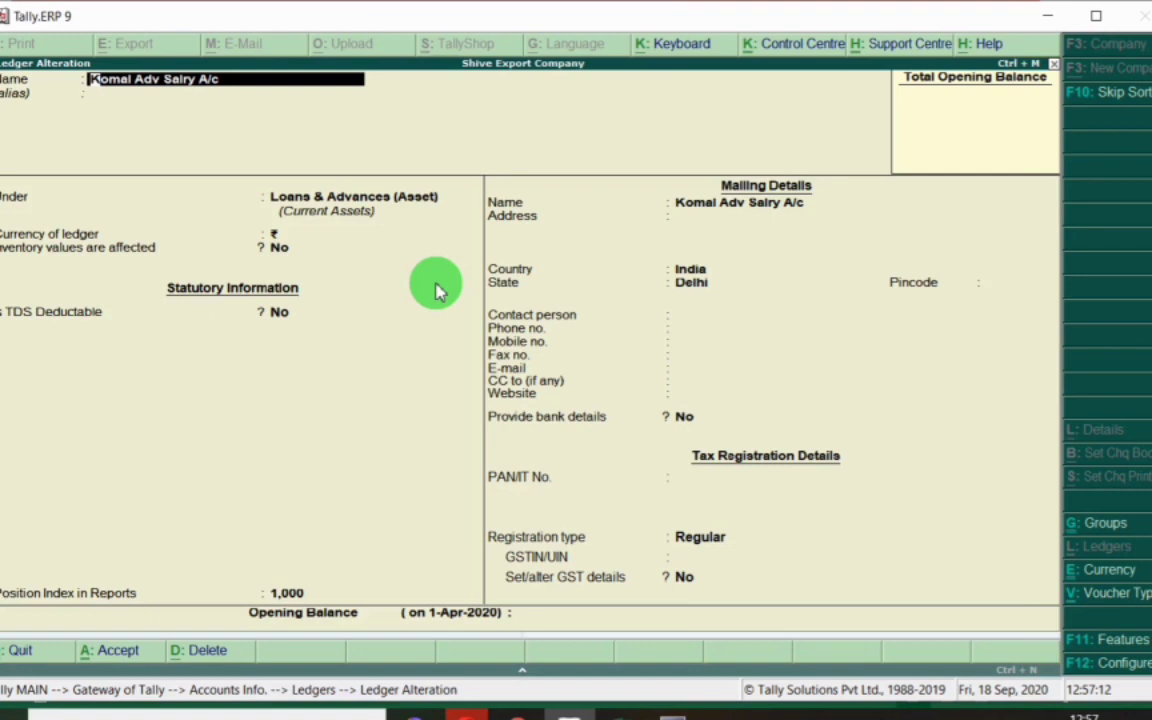
Check the parent group of the third employee's advance salary ledger, and return to the ledger list without saving.
key("Return")
key("Return")
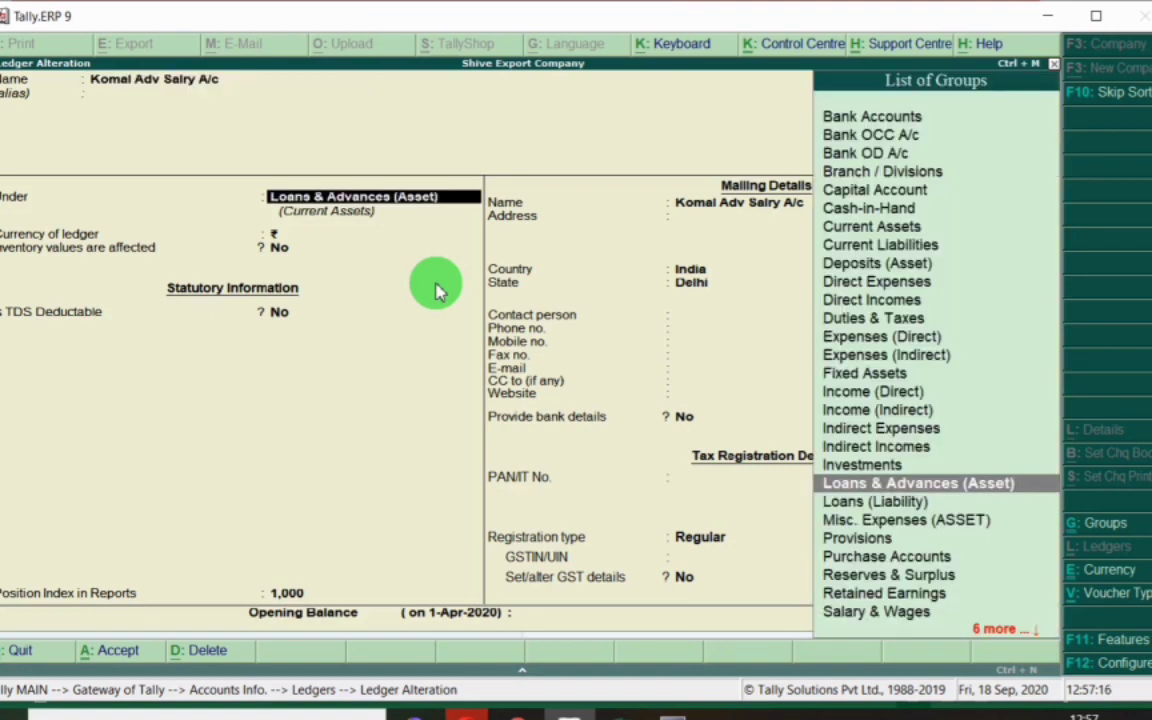
key("Return")
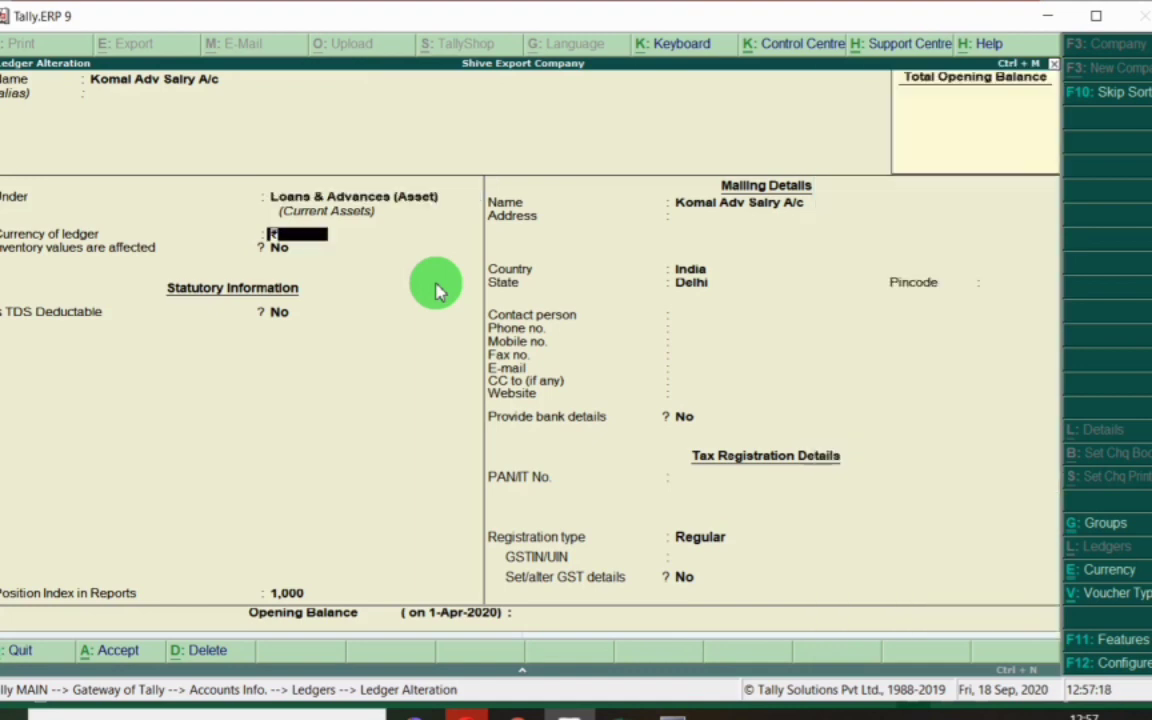
key("Escape")
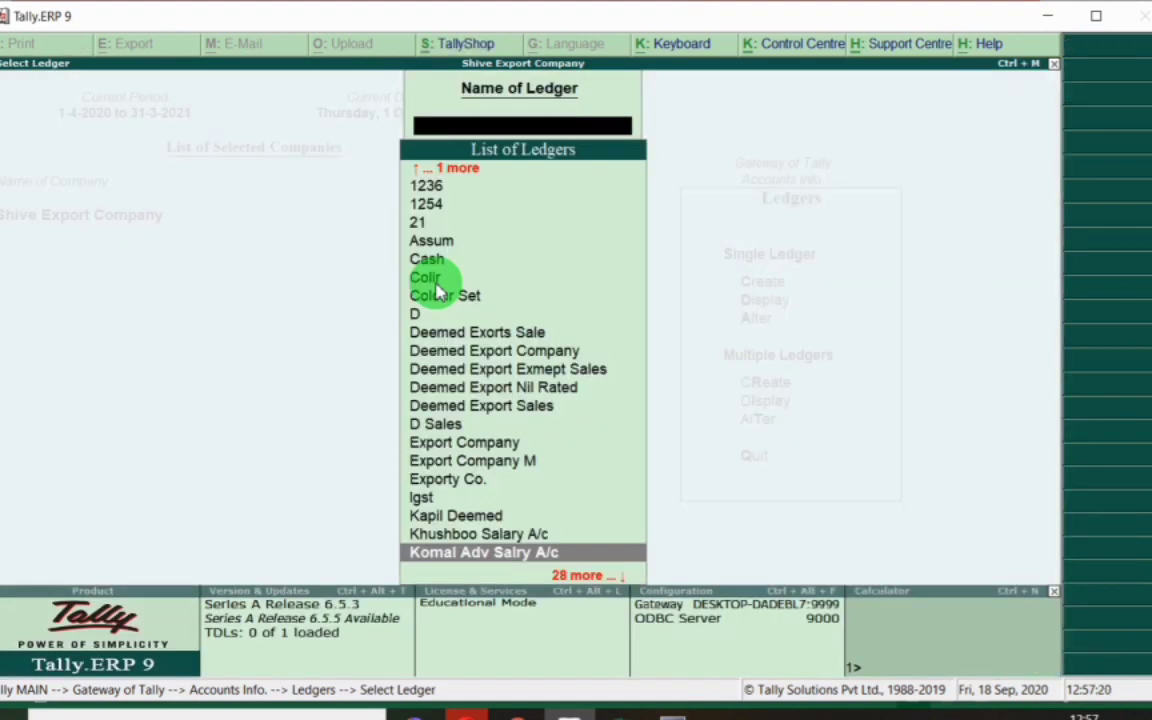
Look up the fourth employee in the Excel salary sheet, and check the parent group of that employee's advance salary ledger in Tally.ERP 9.
key("alt+Tab")
left_click(304, 329)
key("alt+Tab")
type("Sangee")
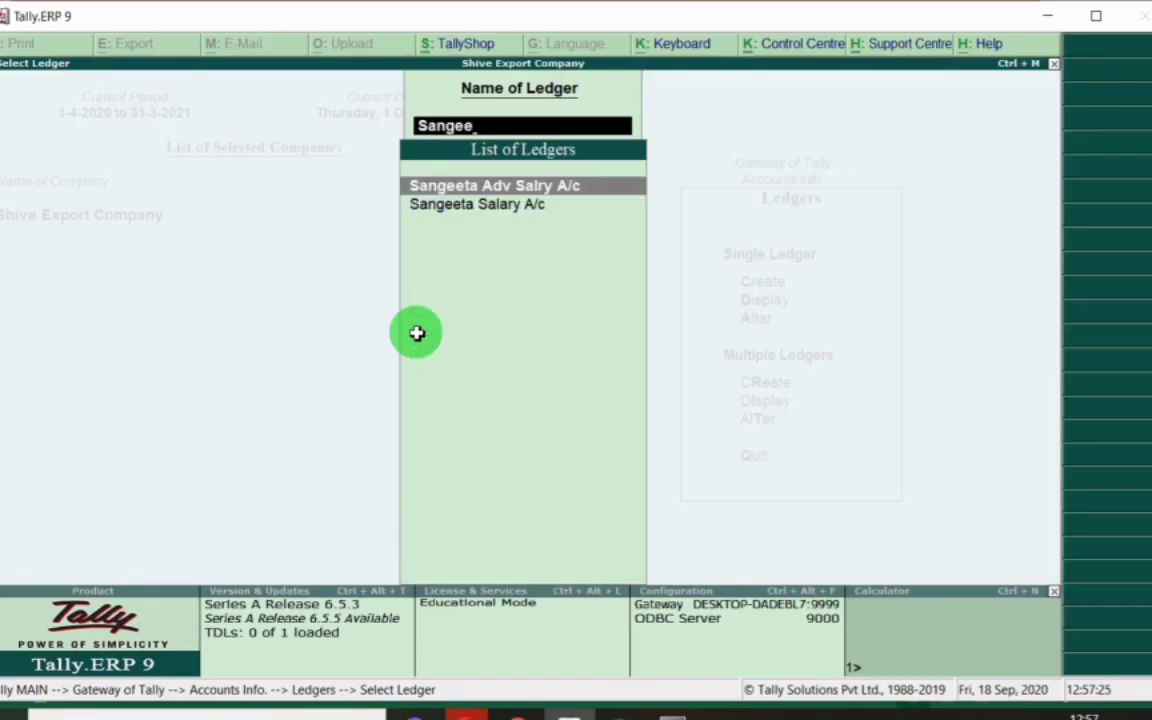
key("Return")
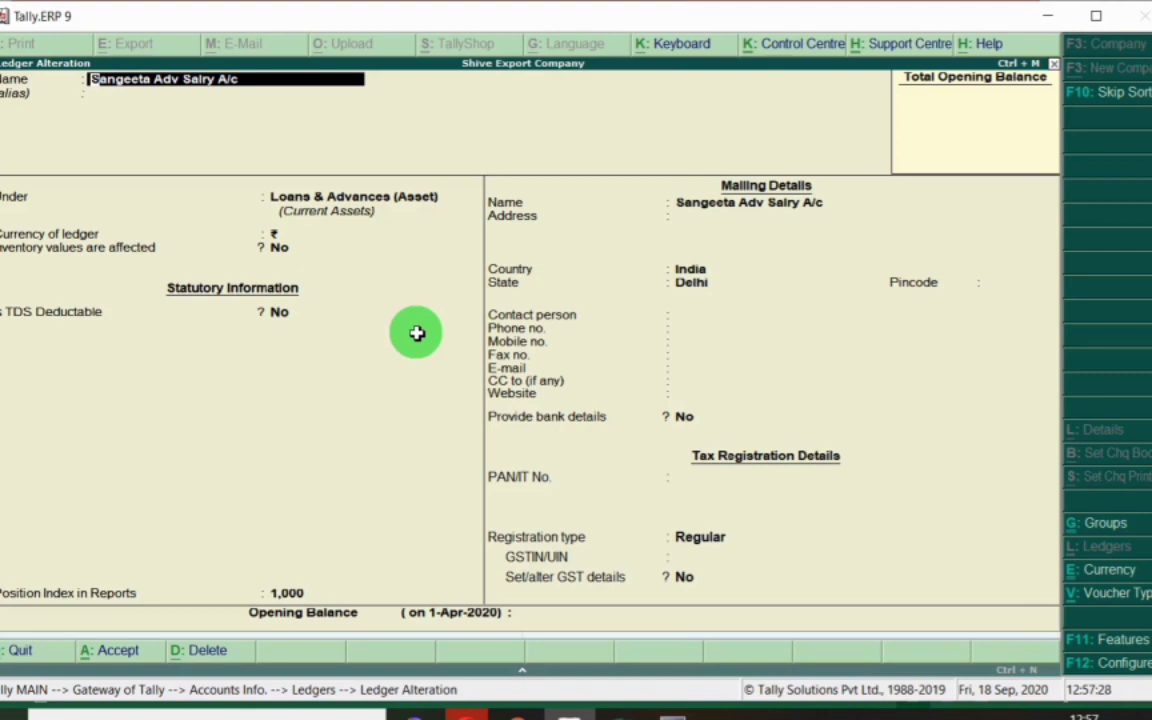
key("Return")
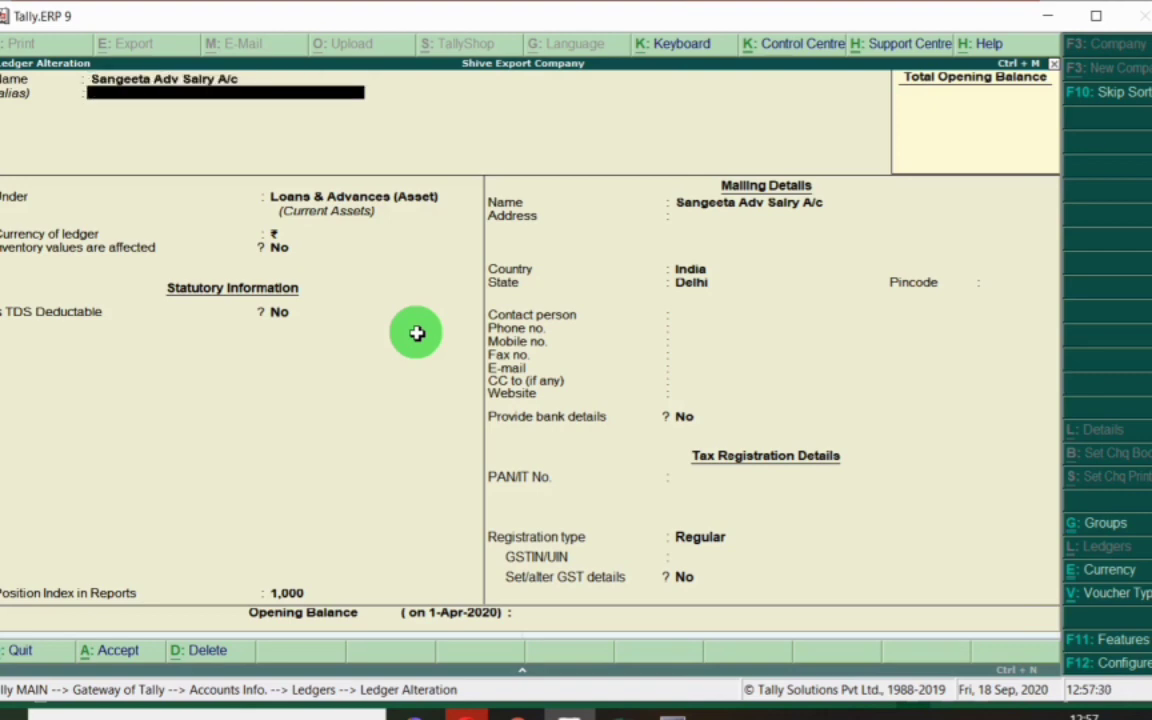
key("Return")
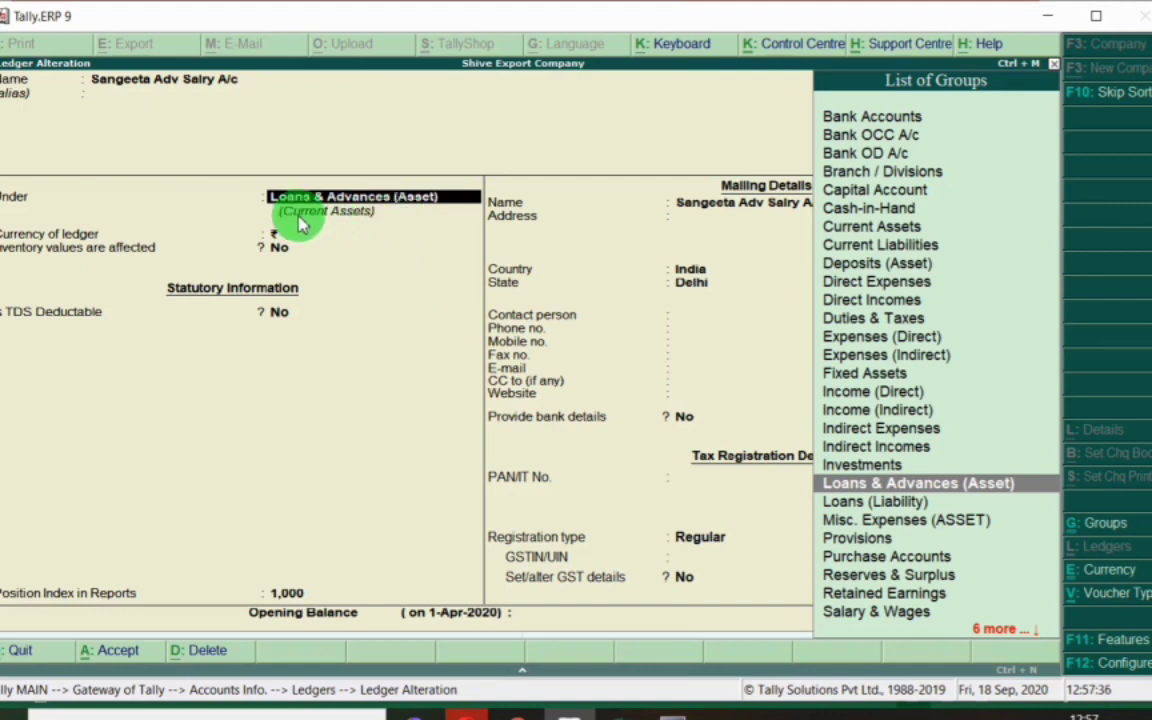
Look up the sixth employee in the Excel salary sheet, and open that employee's advance salary ledger in Tally.ERP 9.
key("alt+Tab")
left_click(300, 377)
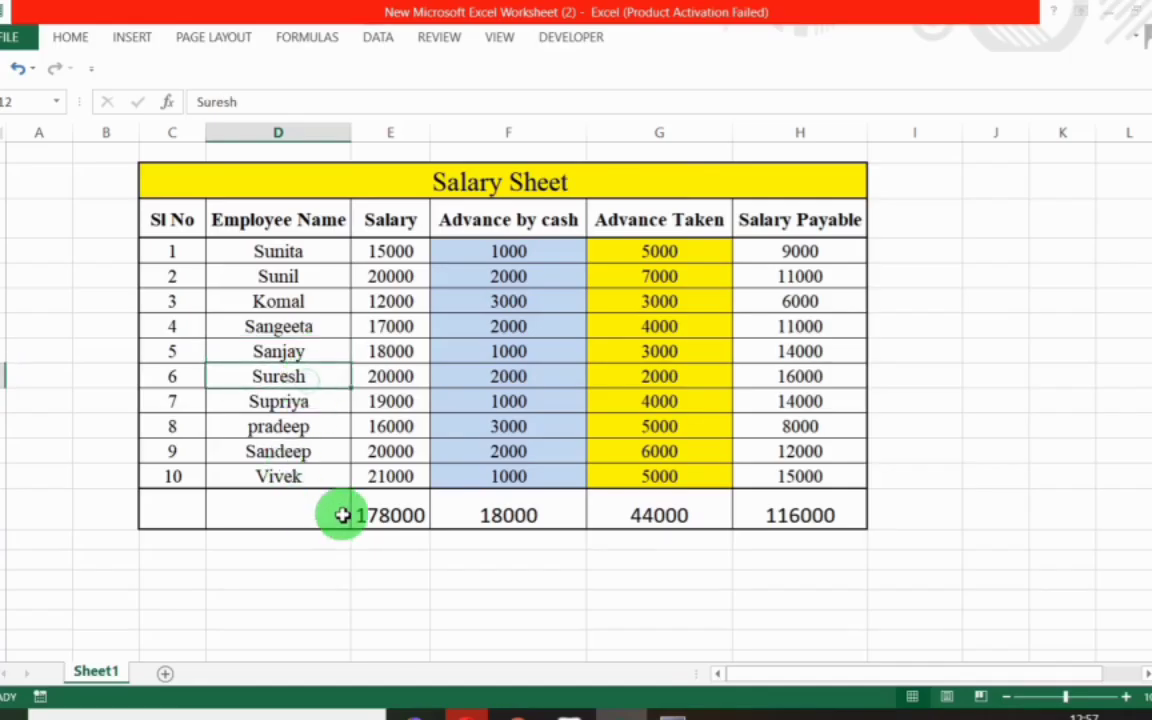
key("alt+Tab")
type("Suresh")
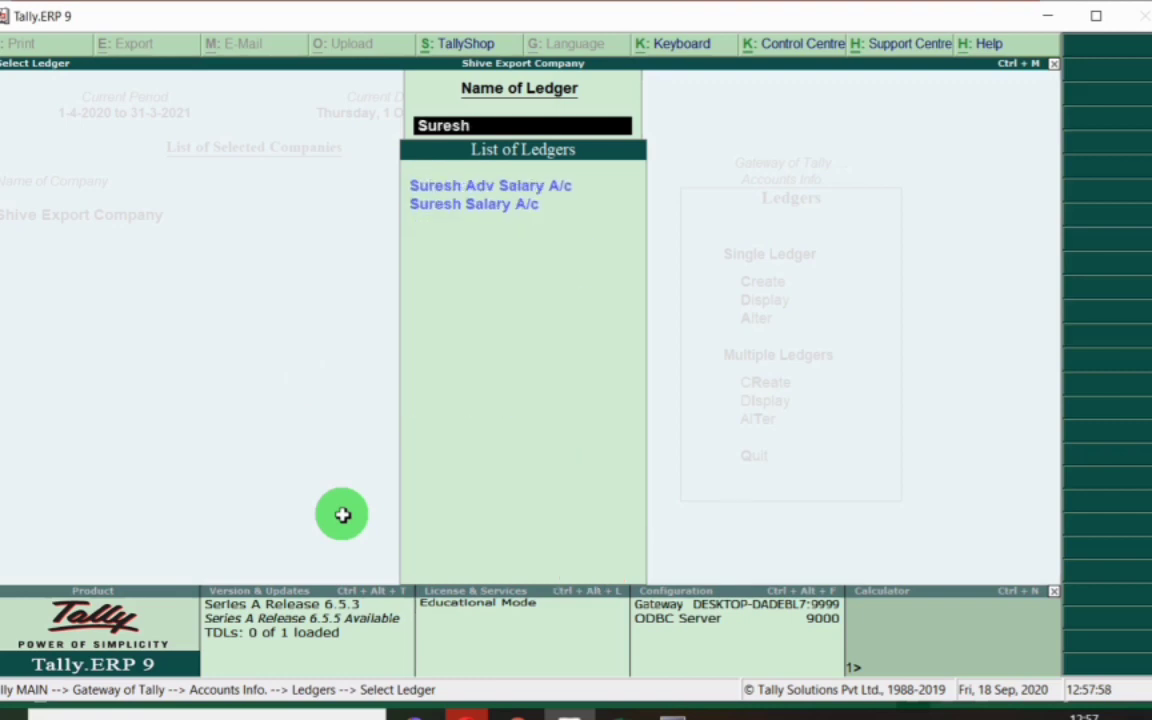
key("Return")
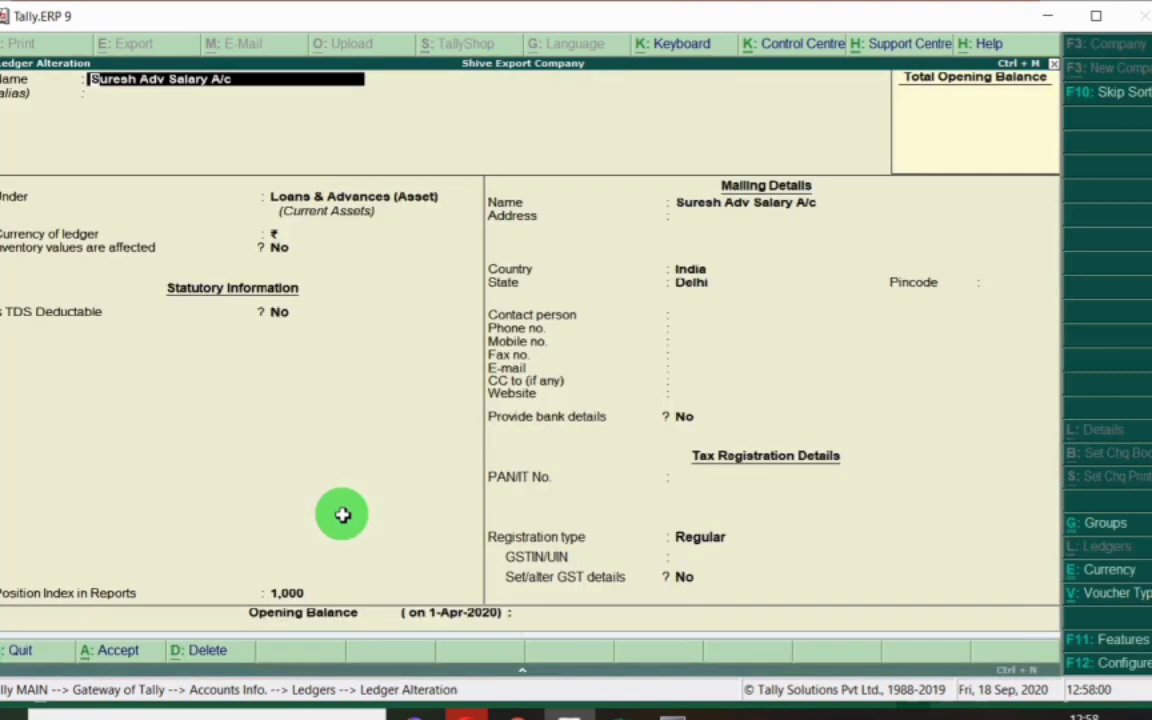
Check the parent group of the sixth employee's advance salary ledger, and accept the ledger.
key("Return")
key("Return")
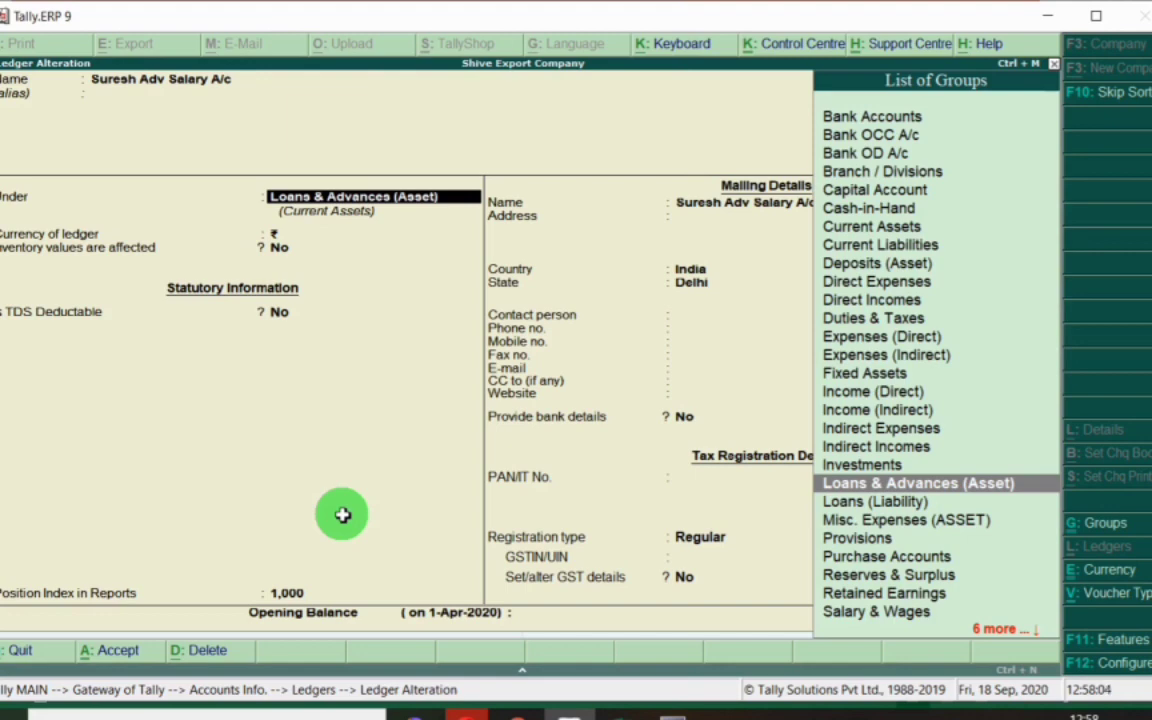
key("Return")
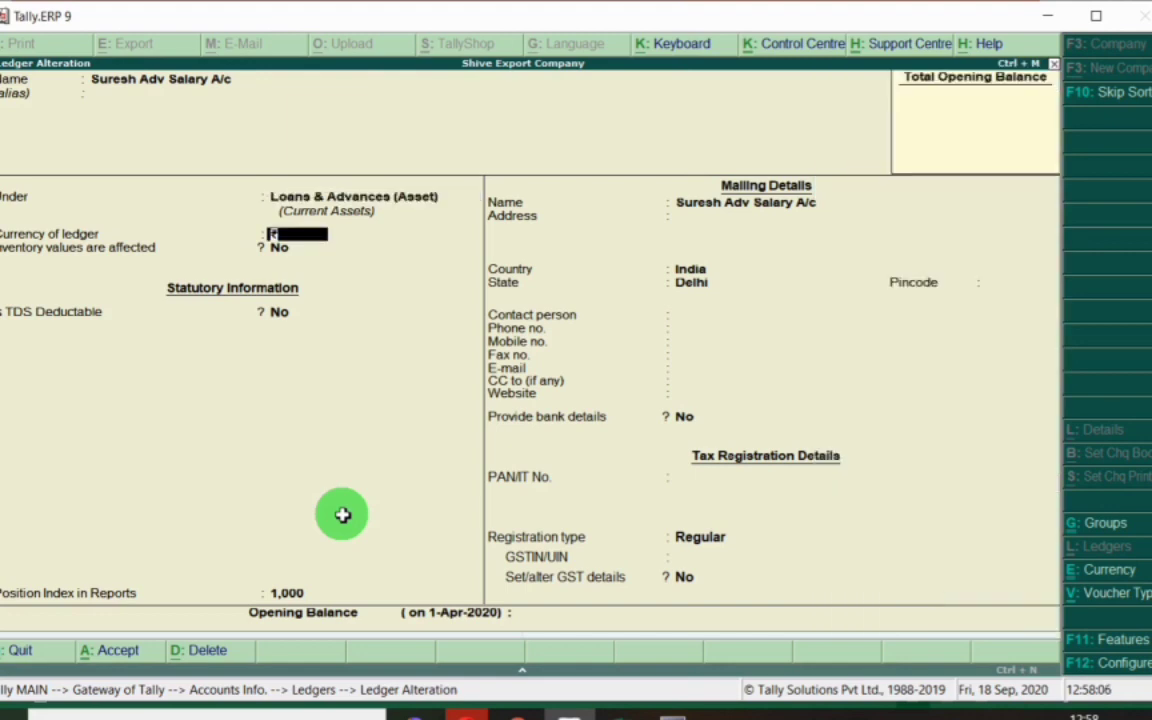
key("ctrl+a")
Accept the ninth employee's advance salary ledger, and open the one for the tenth employee in the Excel salary sheet.
key("alt+Tab")
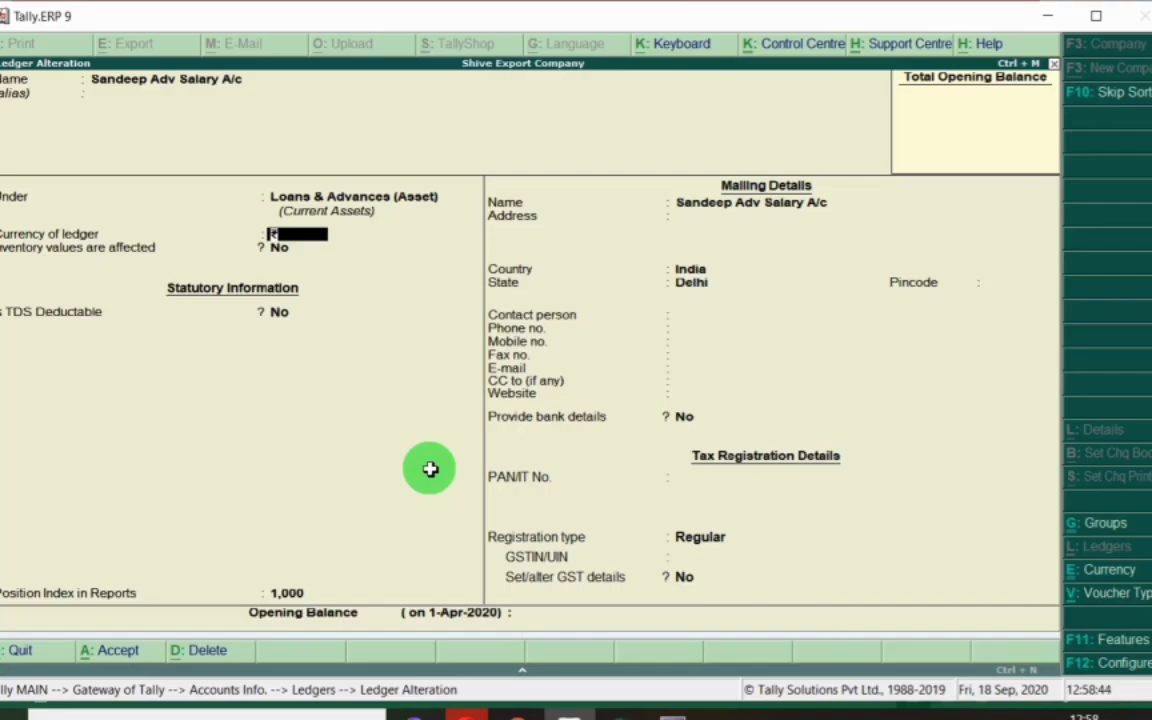
key("ctrl+a")
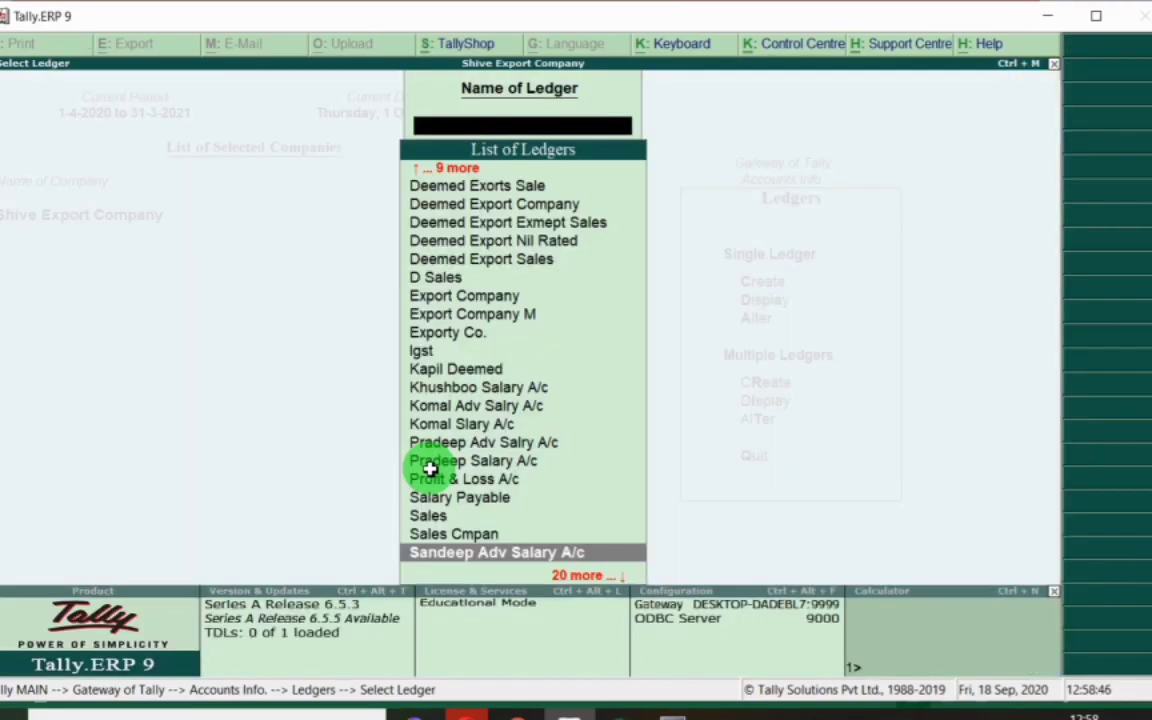
key("alt+Tab")
left_click(309, 480)
key("alt+Tab")
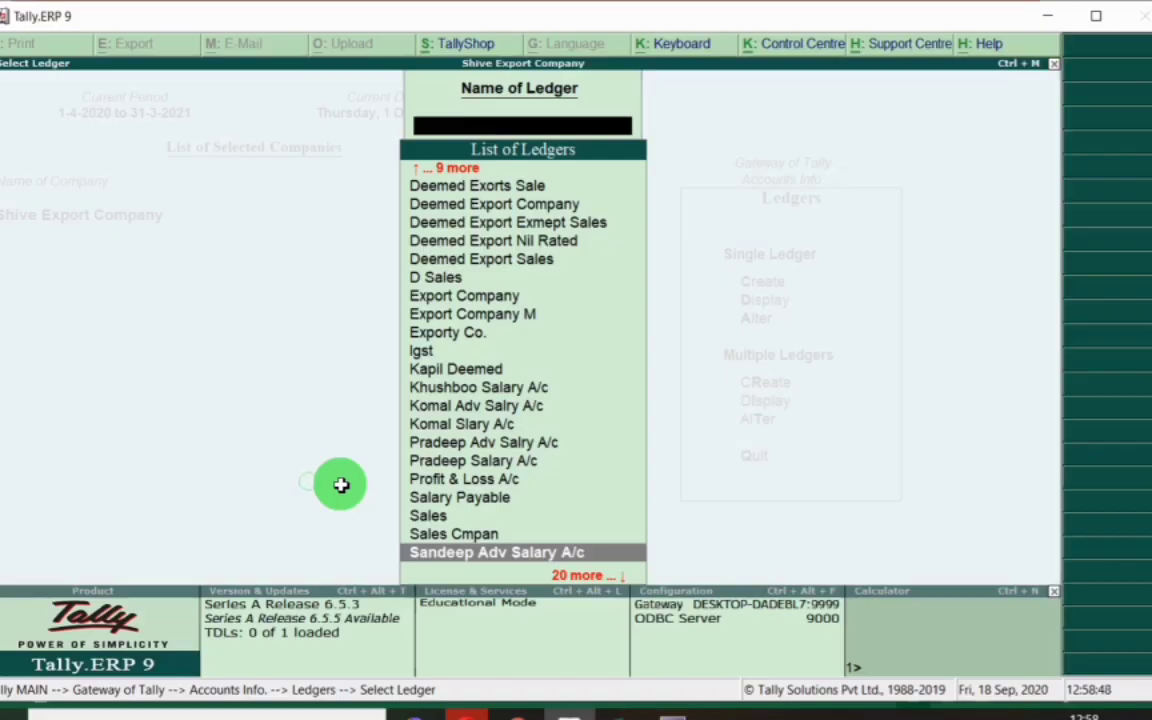
type("Vivek")
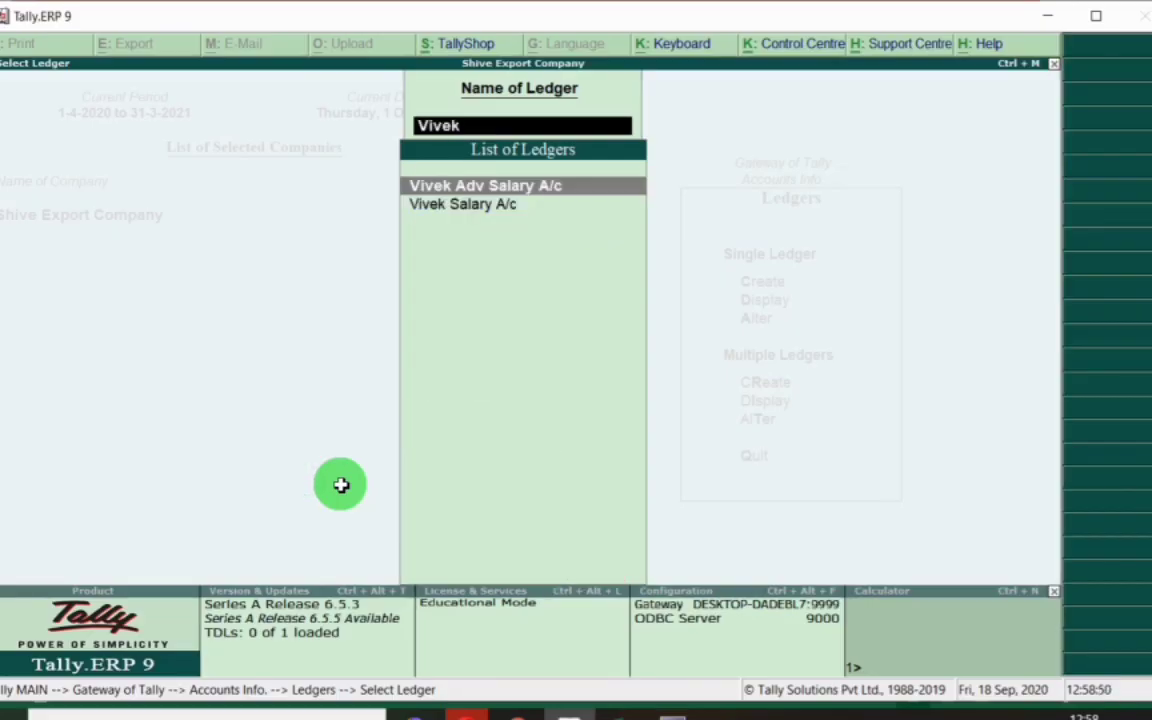
key("Return")
Check the parent group of the tenth employee's advance salary ledger, and accept it to return to the ledger list.
key("Return")
key("Return")
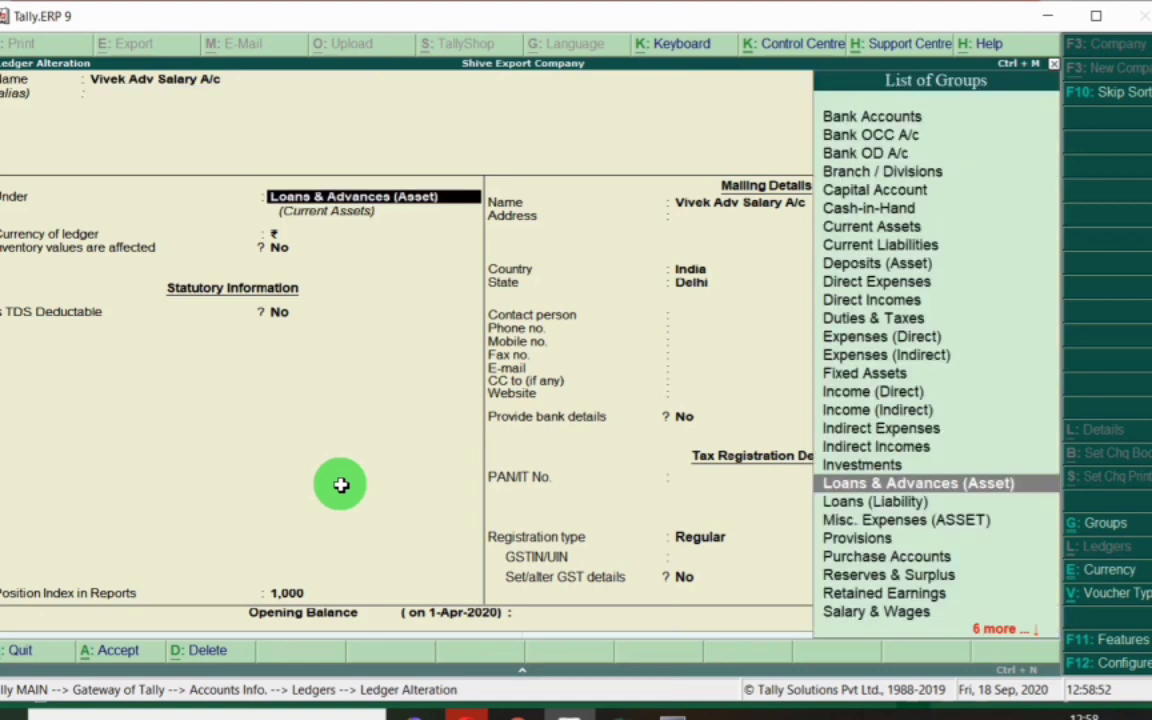
key("Return")
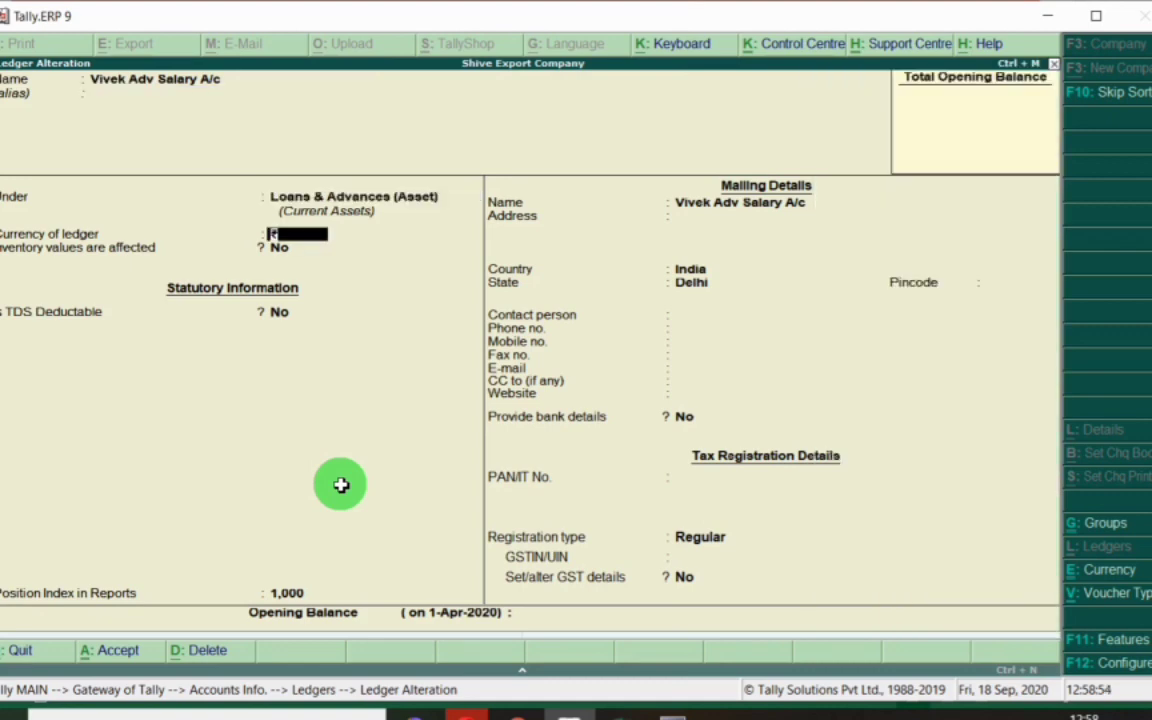
key("ctrl+a")
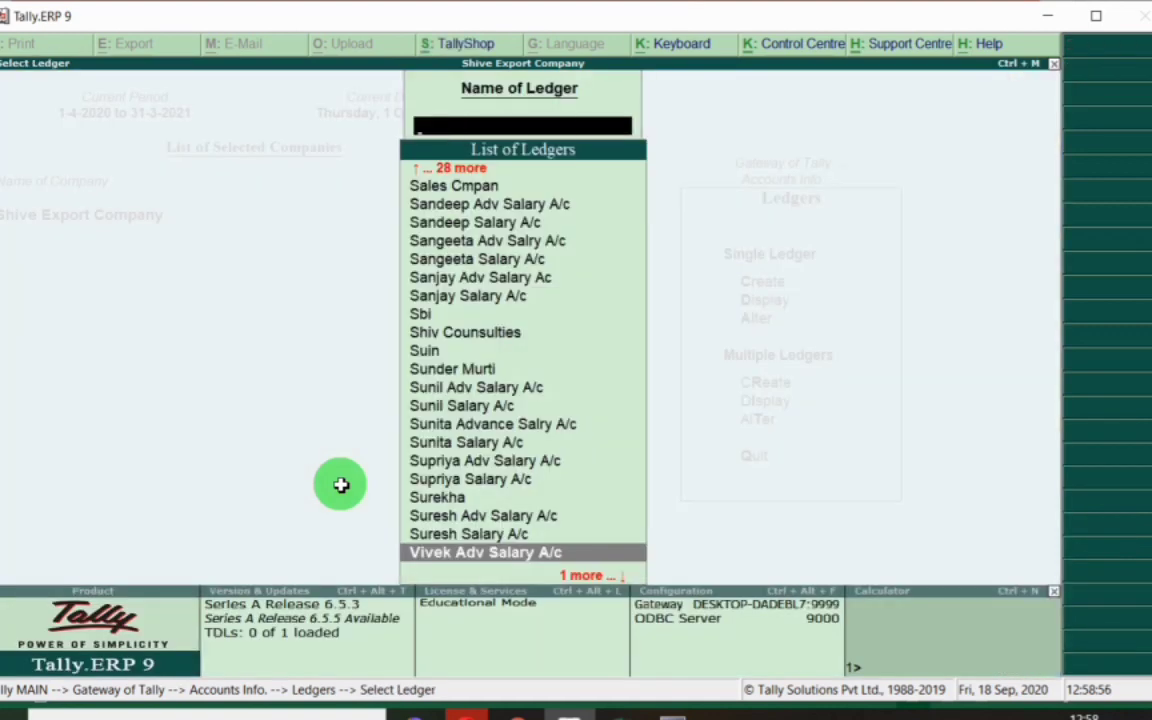
Switch to the Excel salary sheet, and review the employee names and their Advance by cash amounts.
key("alt+Tab")
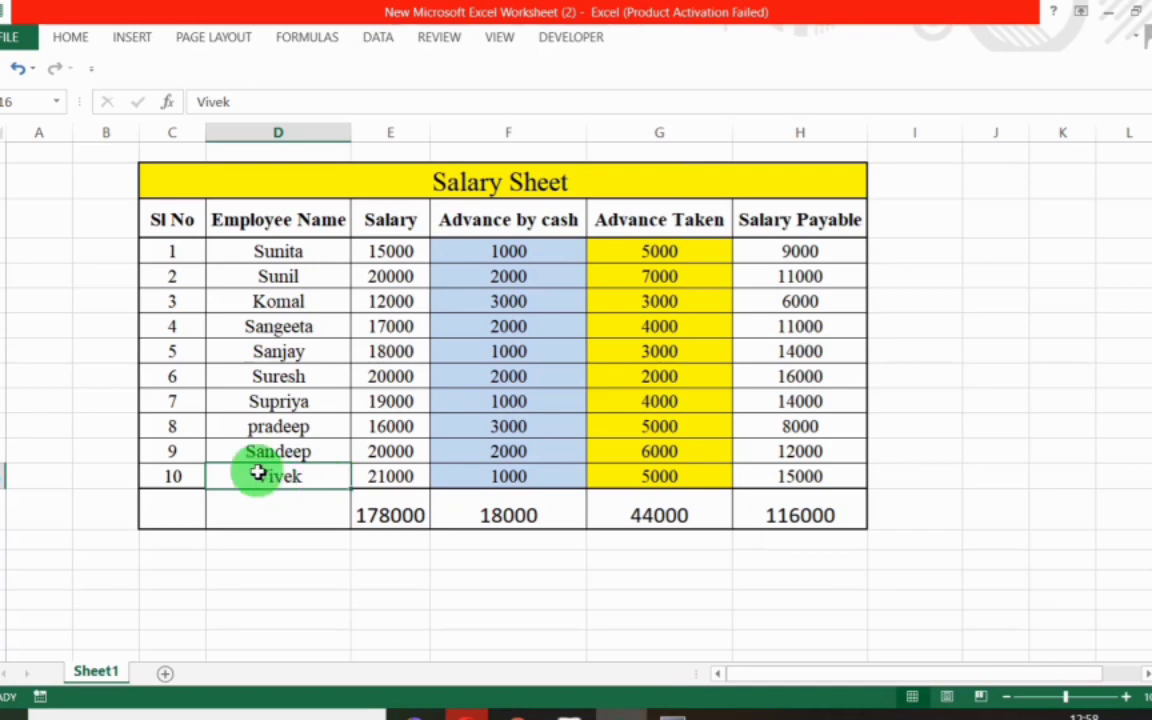
left_click(535, 251)
left_click_drag(535, 251, 548, 437)
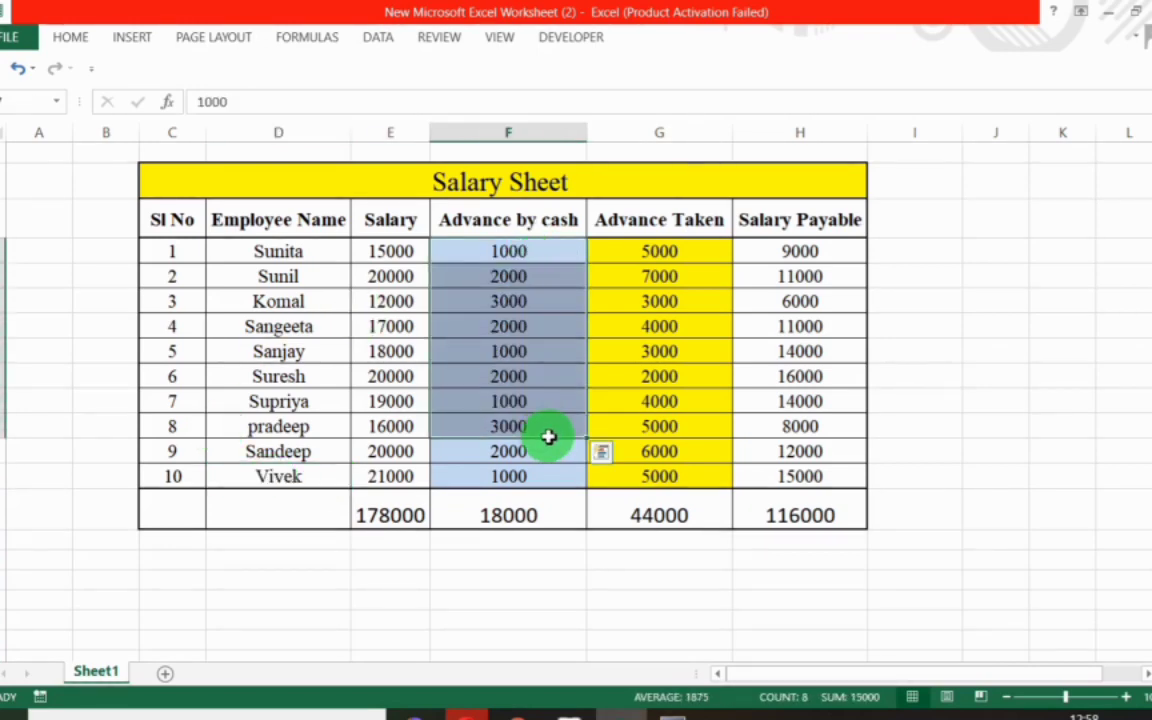
left_click_drag(265, 249, 314, 469)
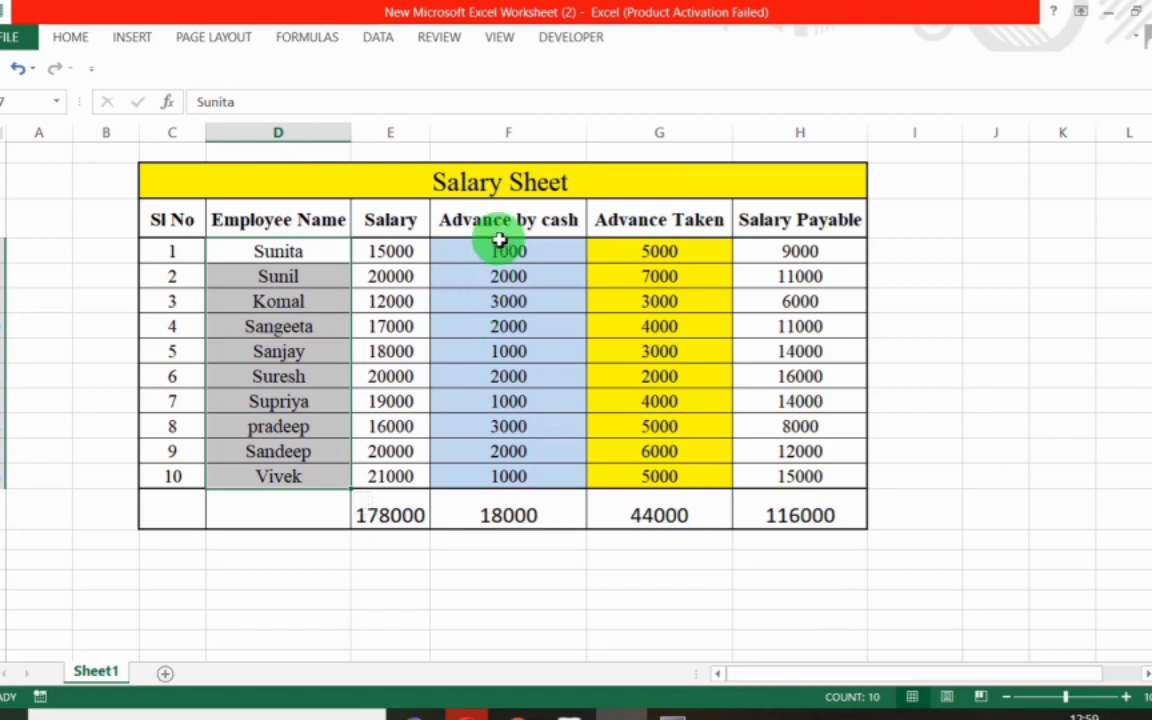
left_click_drag(506, 249, 510, 412)
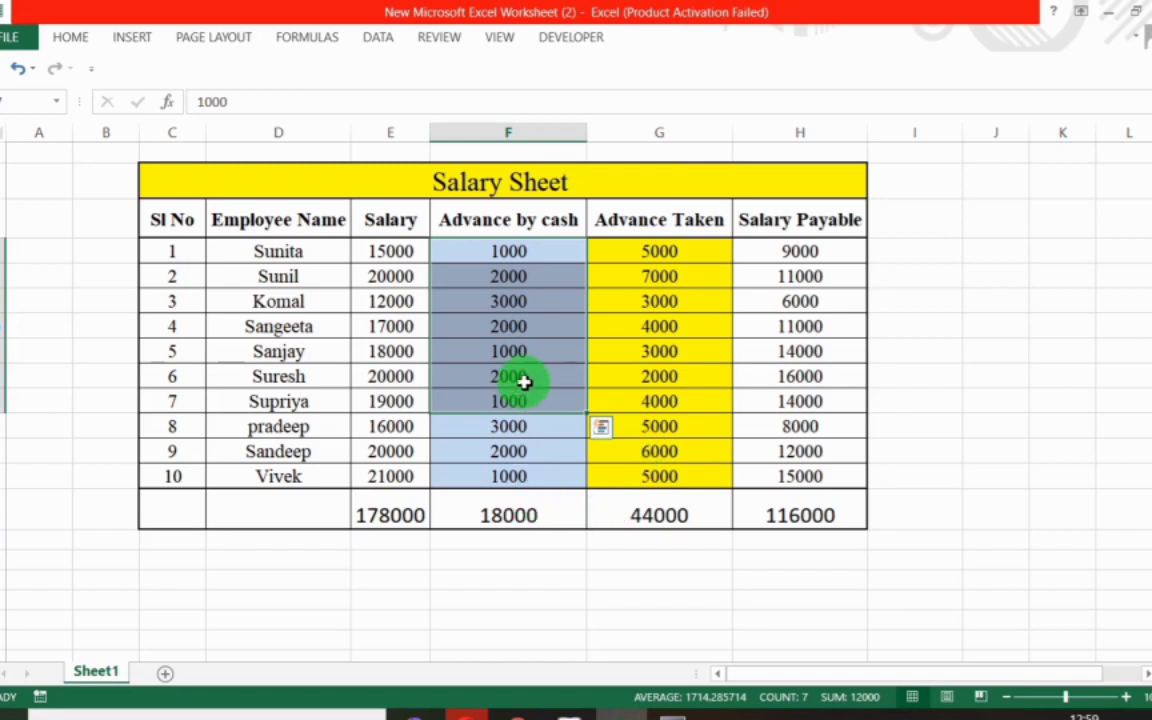
left_click(500, 254)
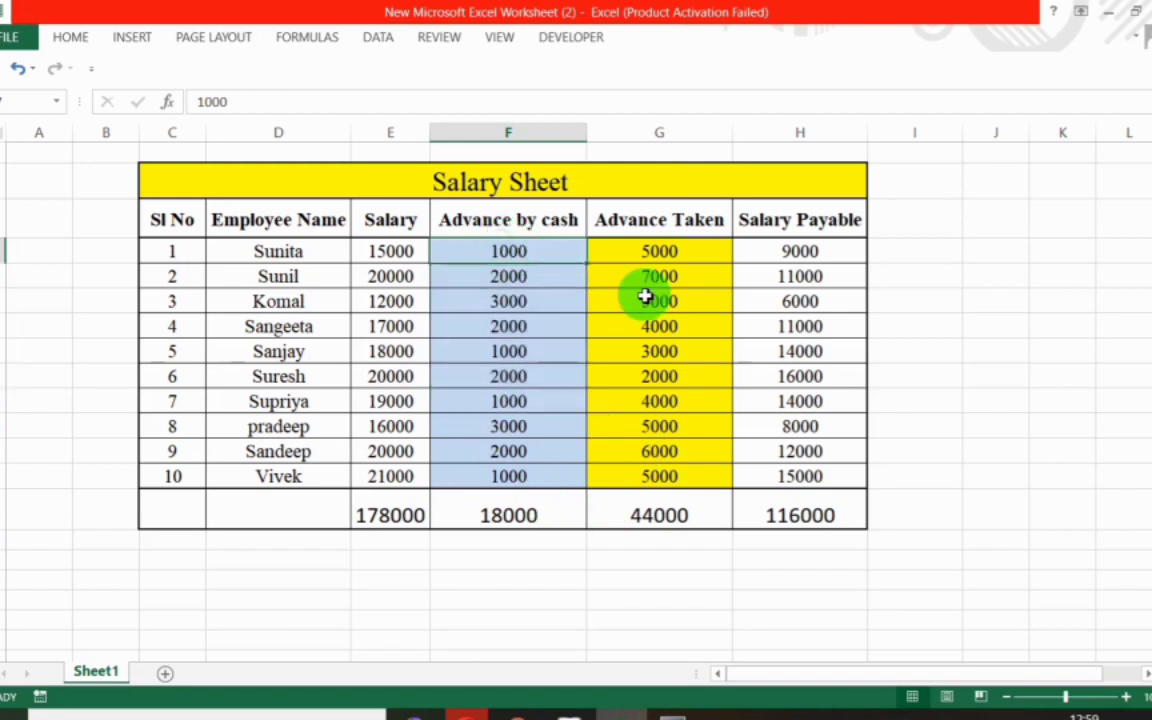
Leave the ledger list in Tally.ERP 9, and start a payment voucher dated 1-Oct-2020.
key("alt+Tab")
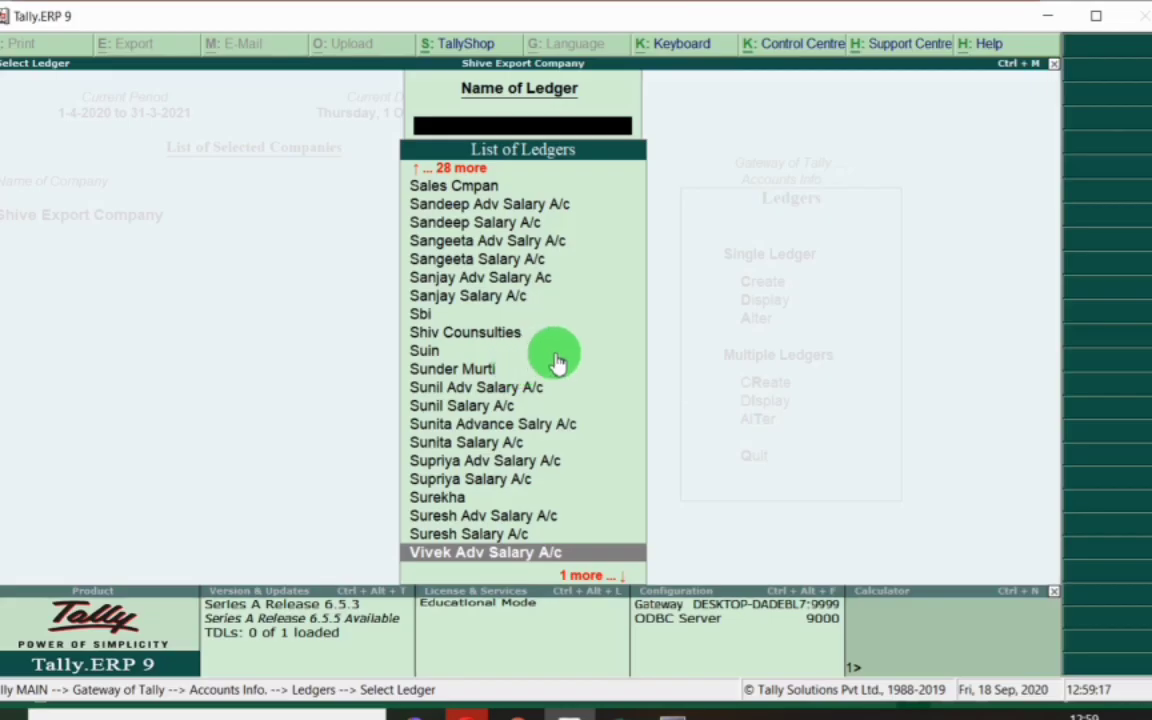
key("Escape")
key("Escape")
key("Escape")
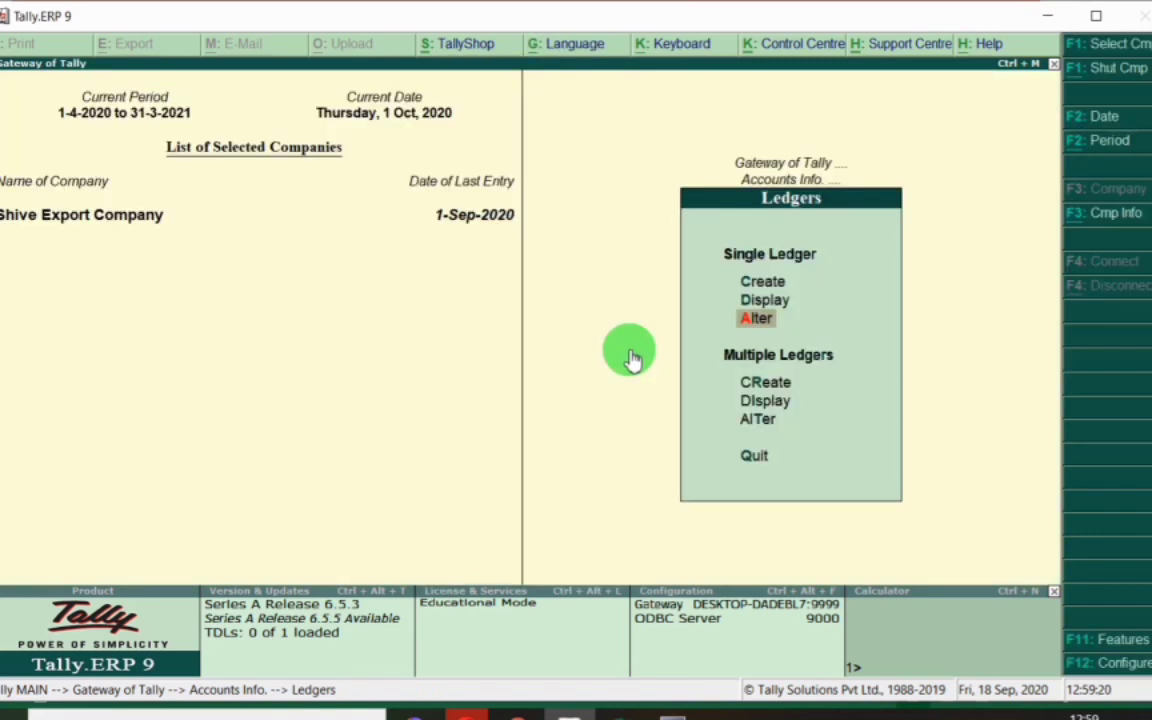
key("v")
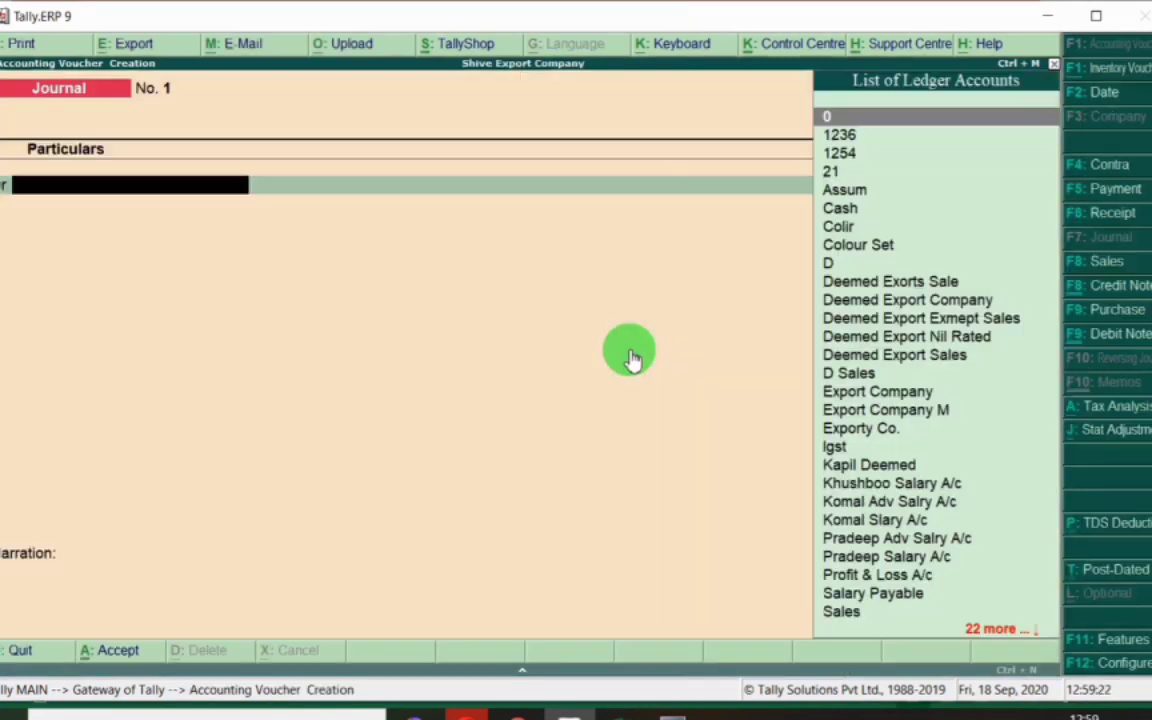
left_click(1112, 189)
key("F2")
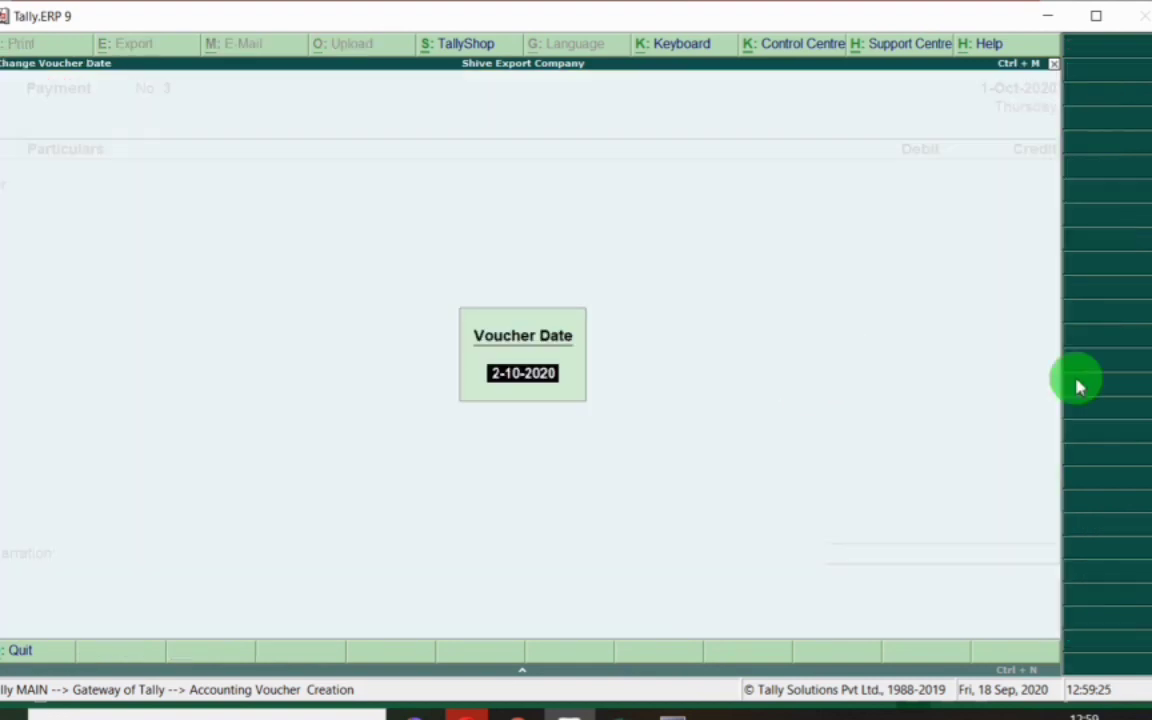
type("1.1")
key("Return")
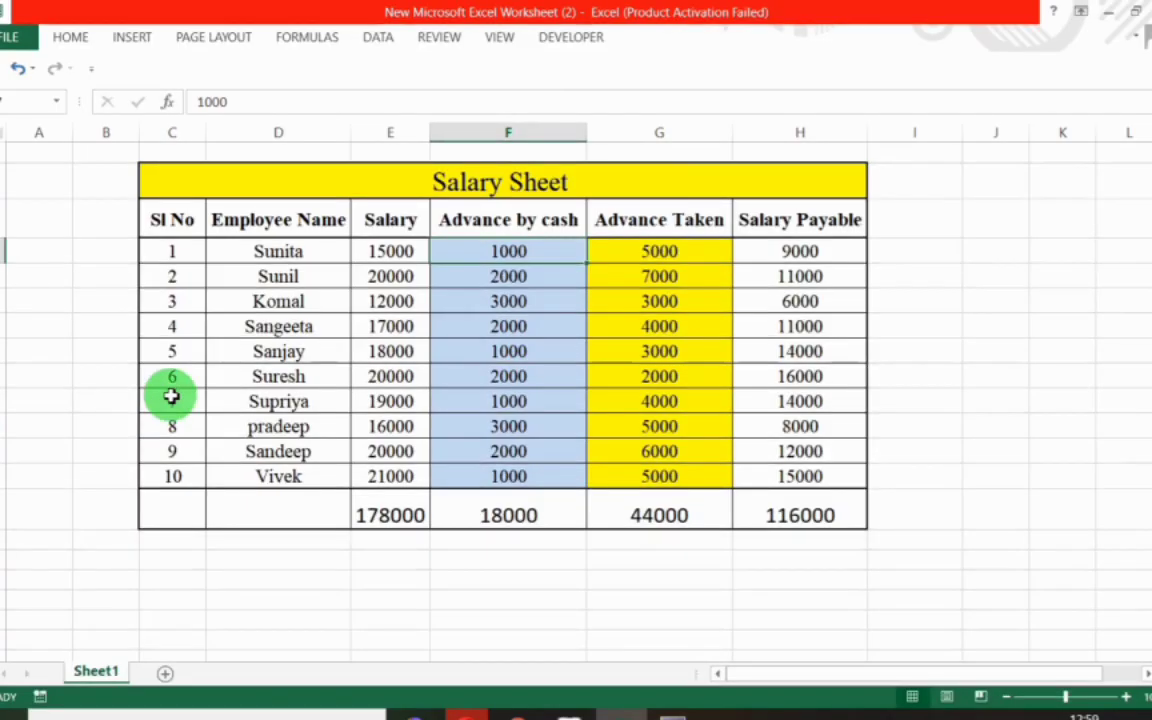
Debit the first employee's advance salary ledger in the payment voucher with 1000, the Advance by cash amount from the Excel sheet.
left_click(262, 255)
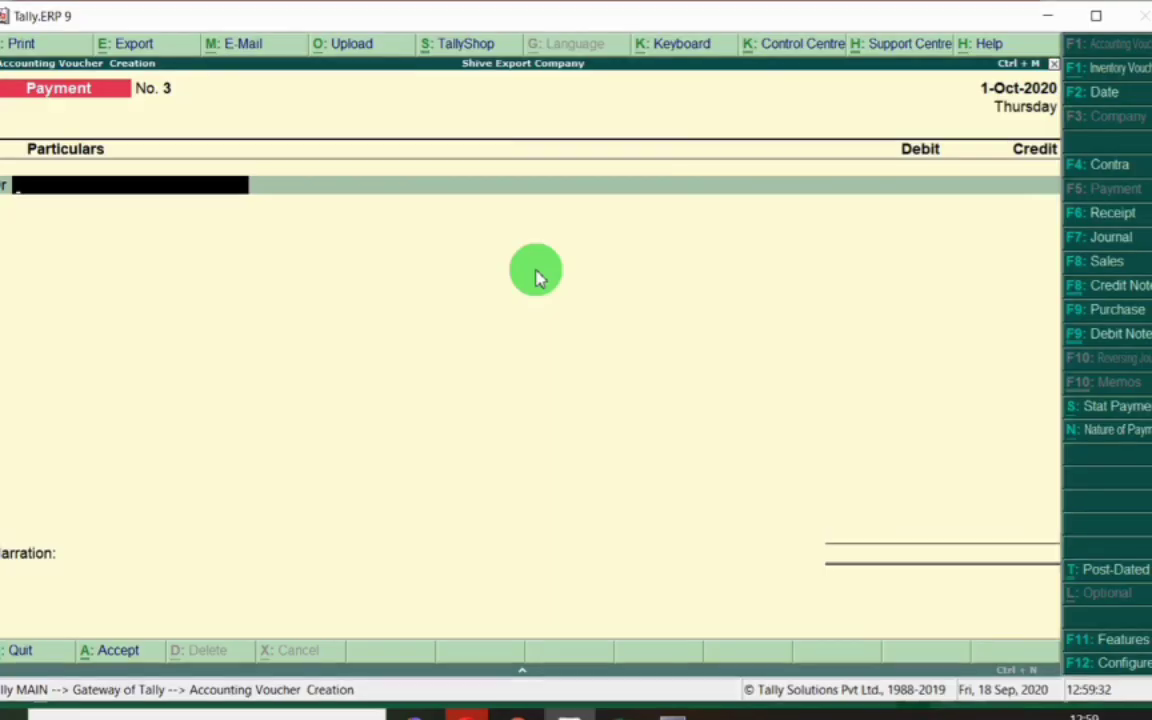
type("Sunita")
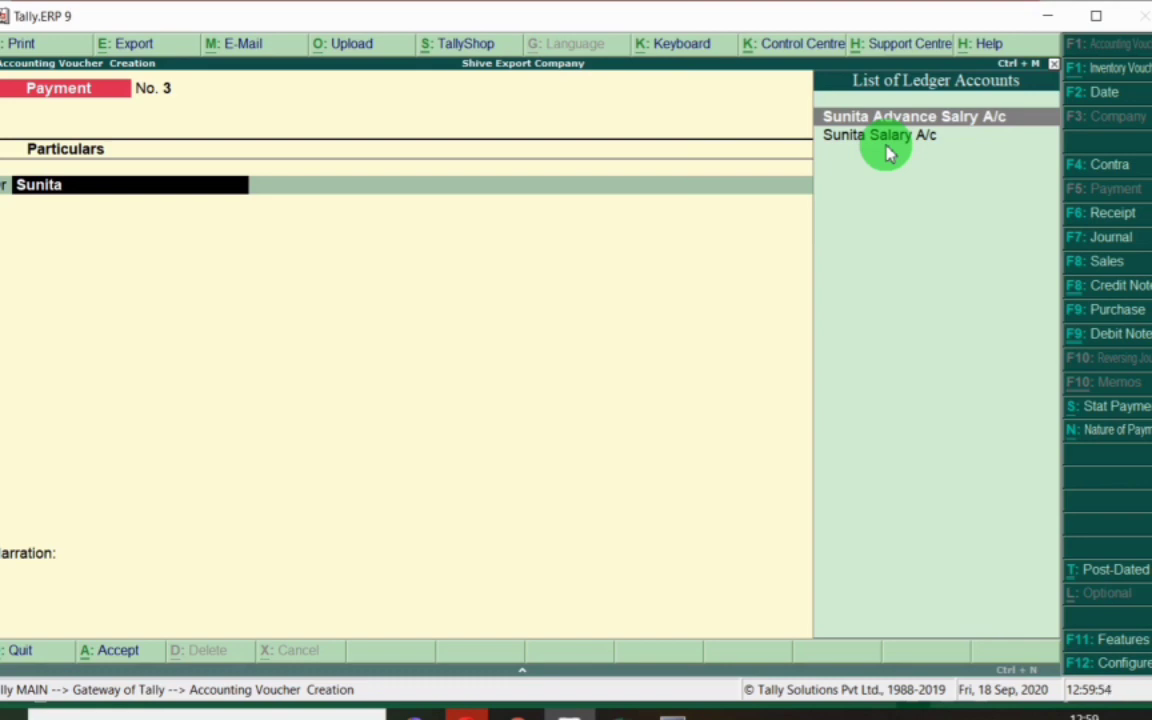
key("Return")
key("alt+Tab")
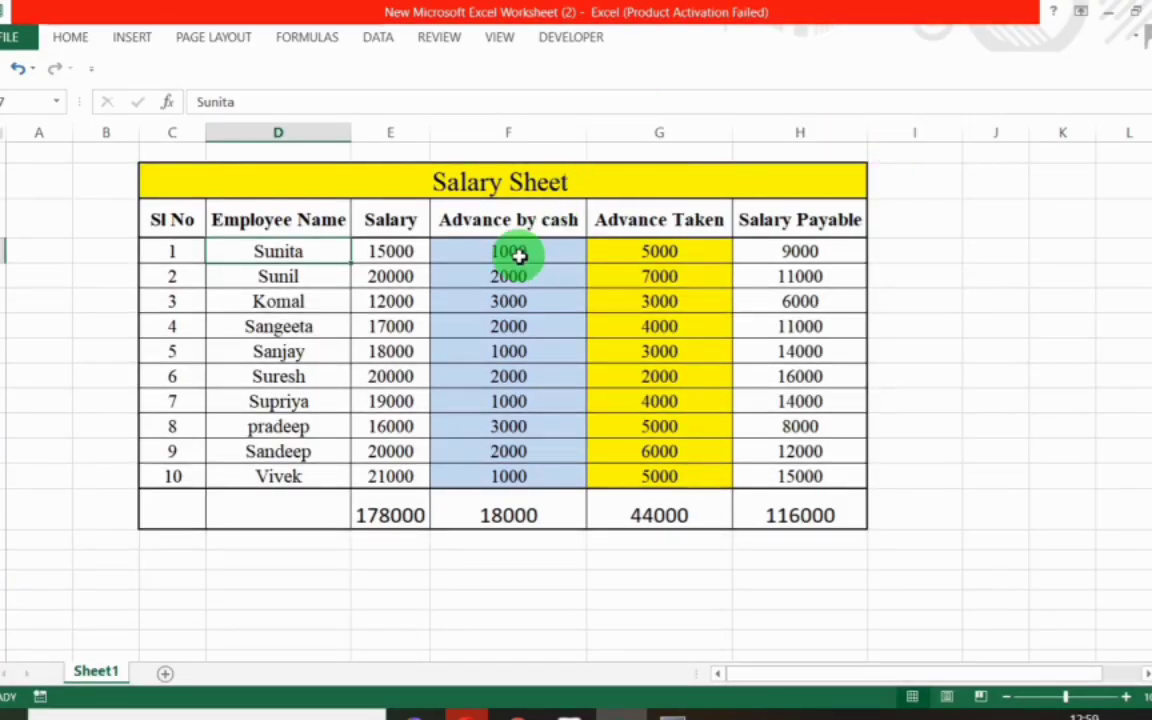
key("alt+Tab")
type("1000")
key("Return")
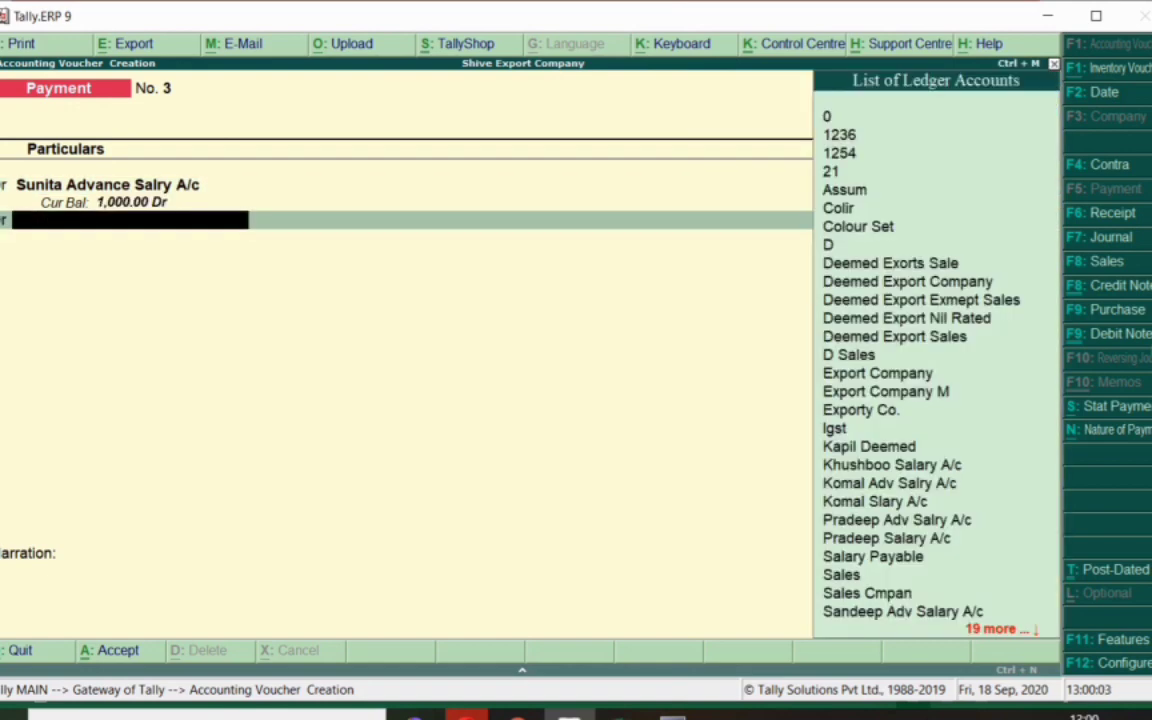
Add the second employee's advance salary ledger to the payment voucher with a debit of 2000, taken from the Excel sheet.
key("alt+Tab")
left_click(268, 281)
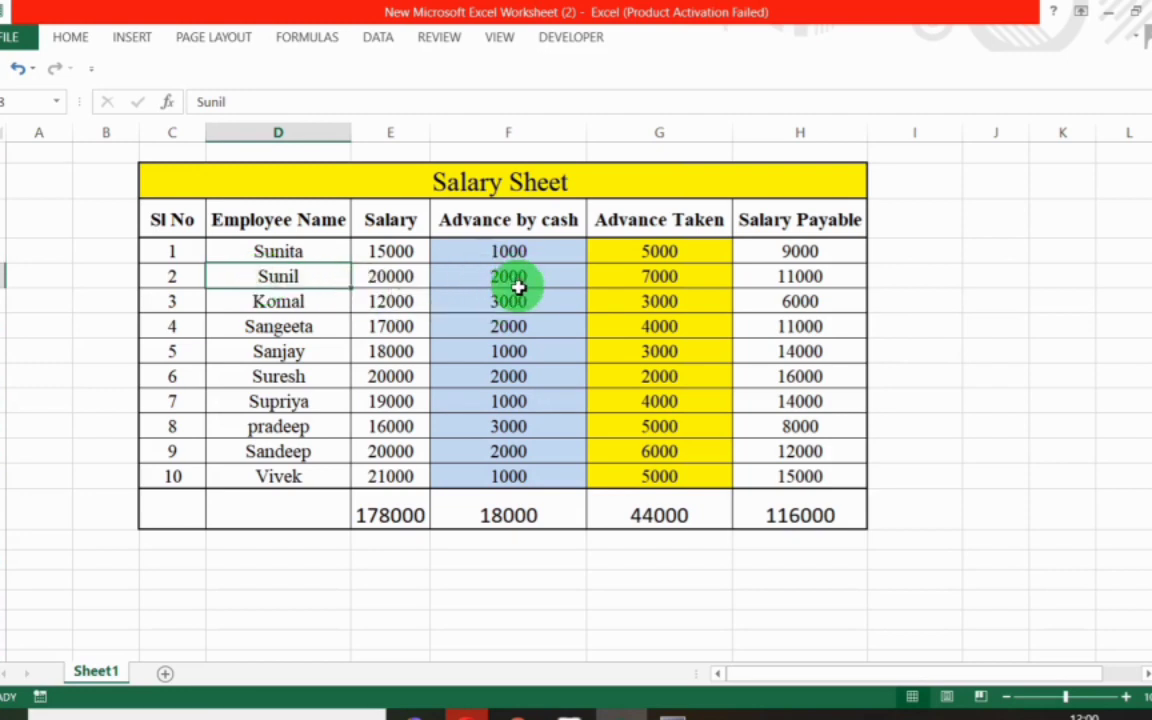
key("alt+Tab")
type("Sunil")
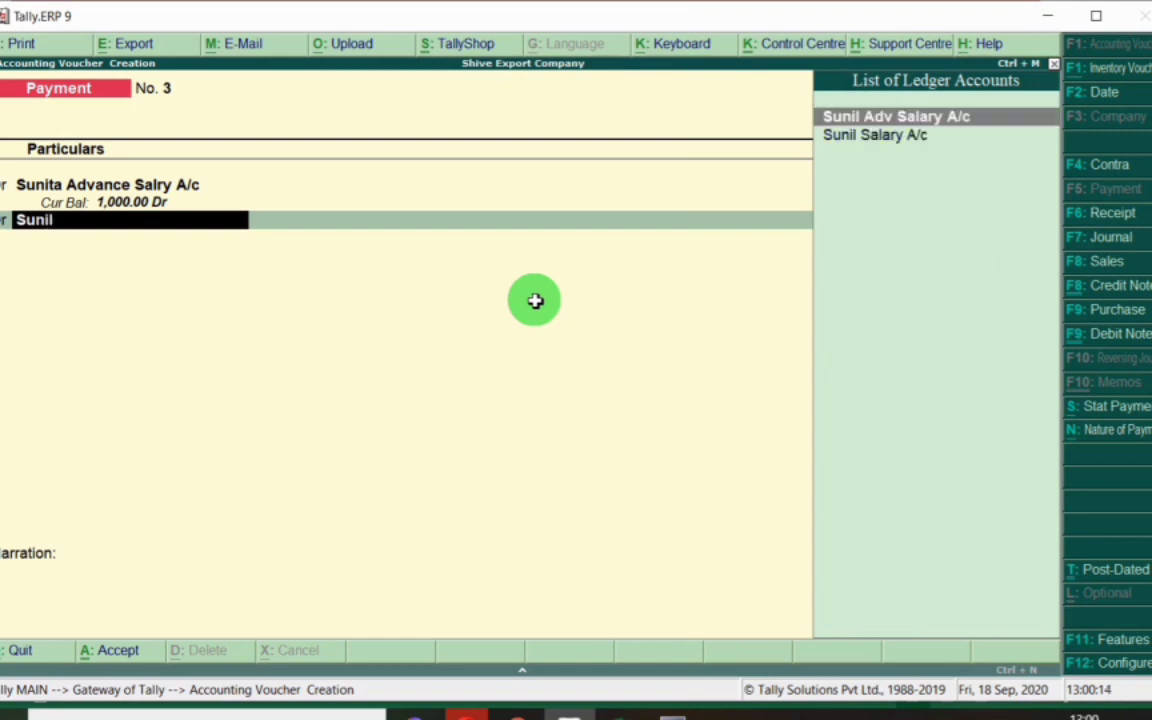
key("Return")
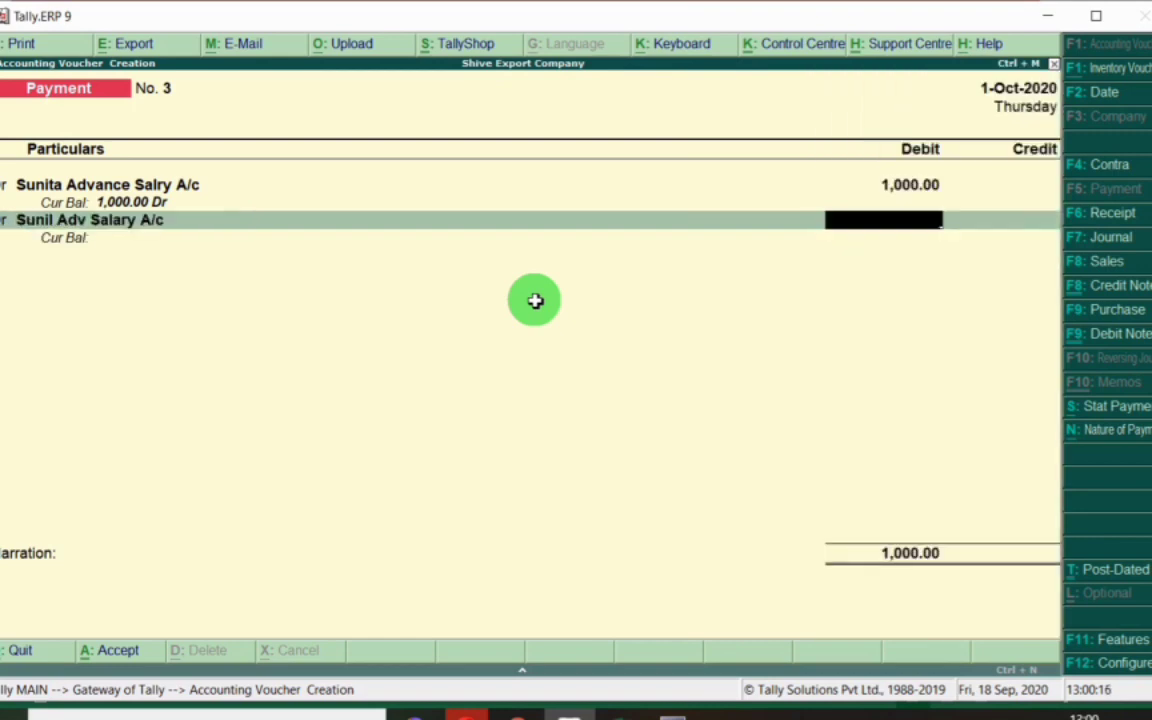
key("alt+Tab")
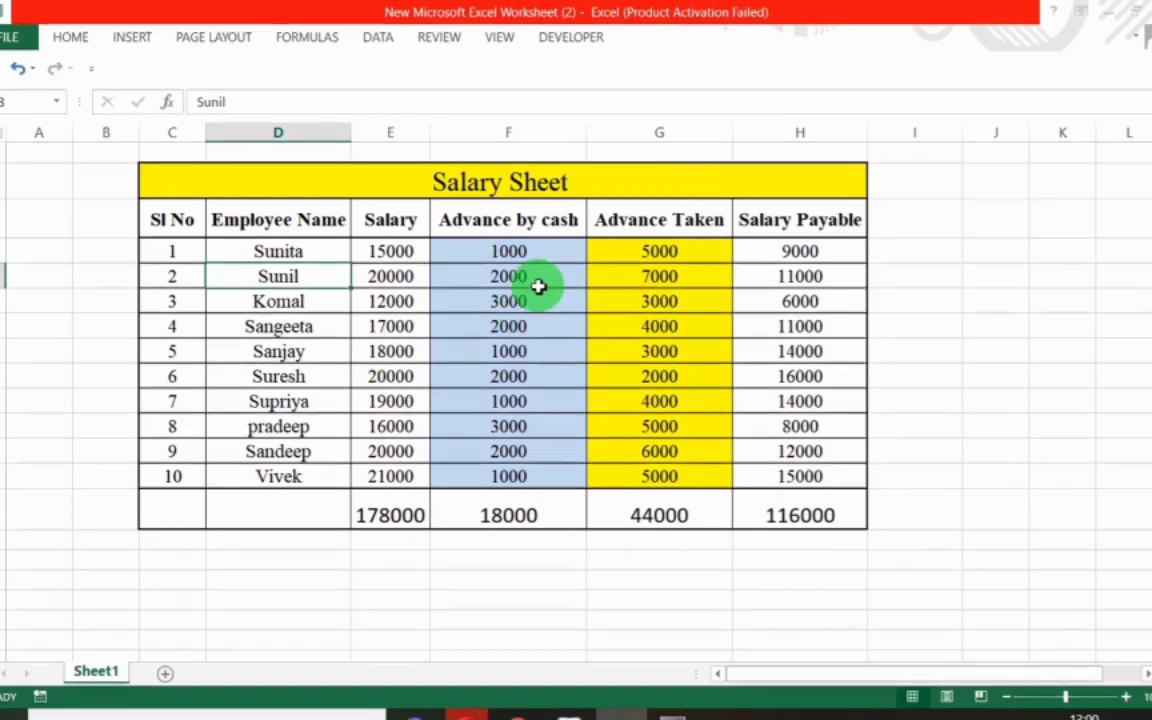
key("alt+Tab")
type("2000")
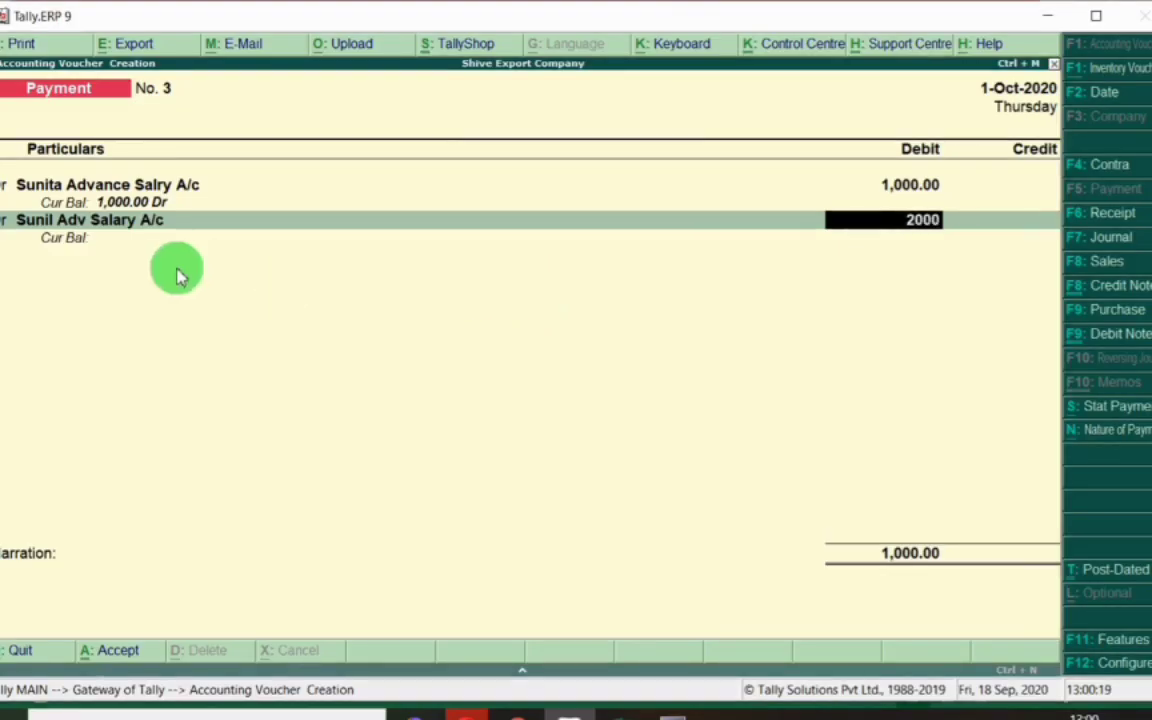
Add the third employee's advance salary ledger to the payment voucher with a debit of 3000, the Advance by cash amount in Excel.
key("Return")
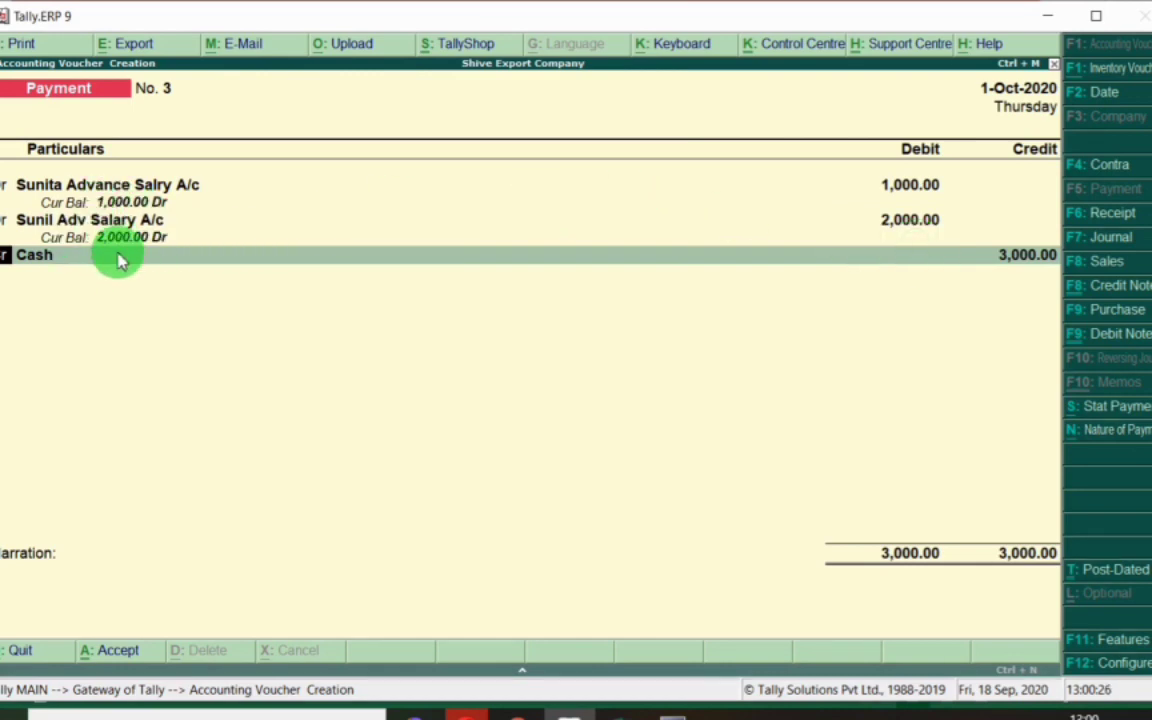
type("d")
key("Return")
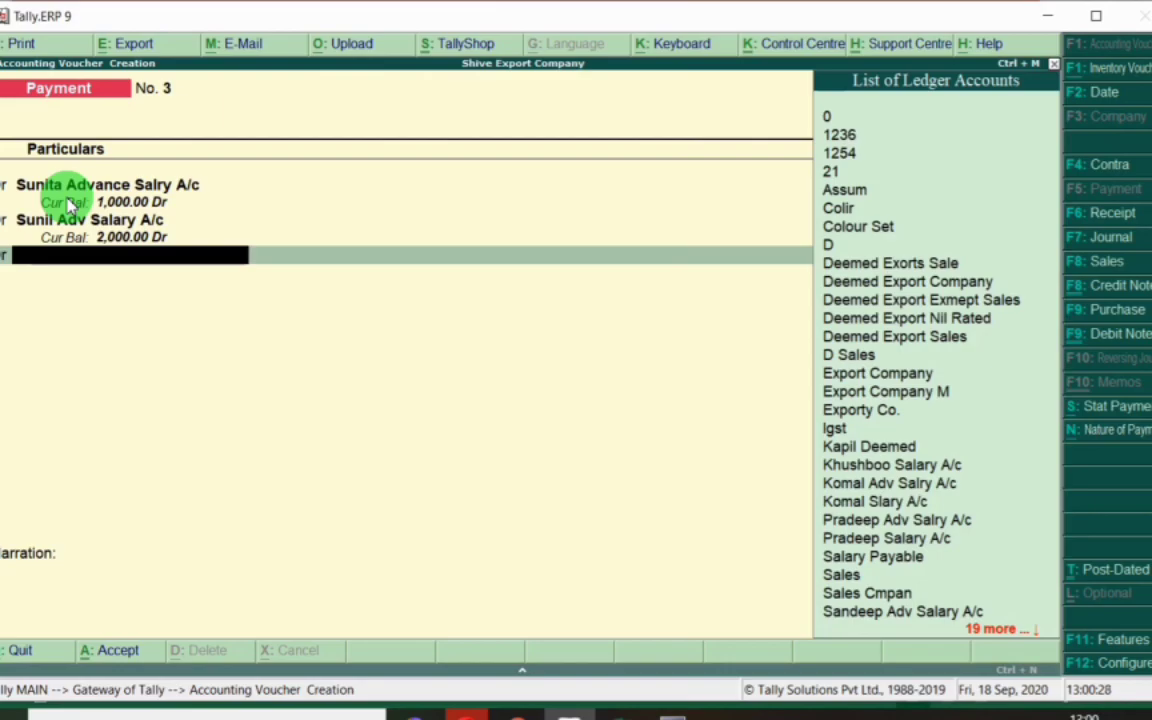
key("alt+Tab")
left_click(292, 300)
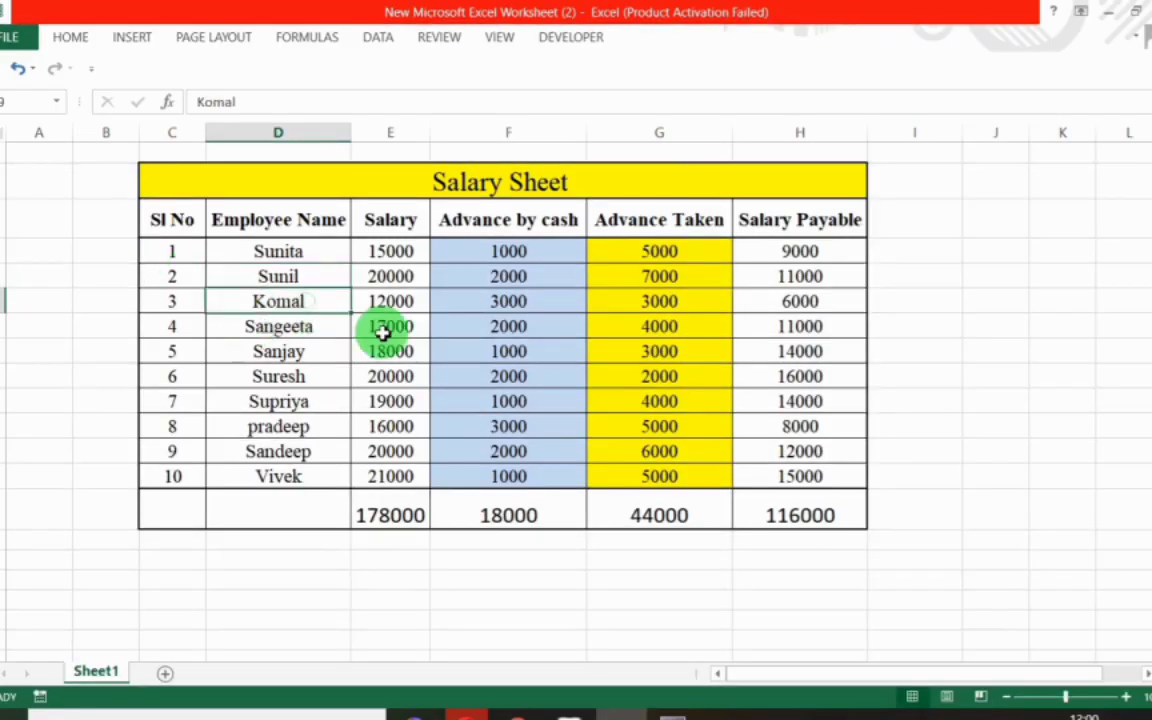
key("alt+Tab")
type("Komal")
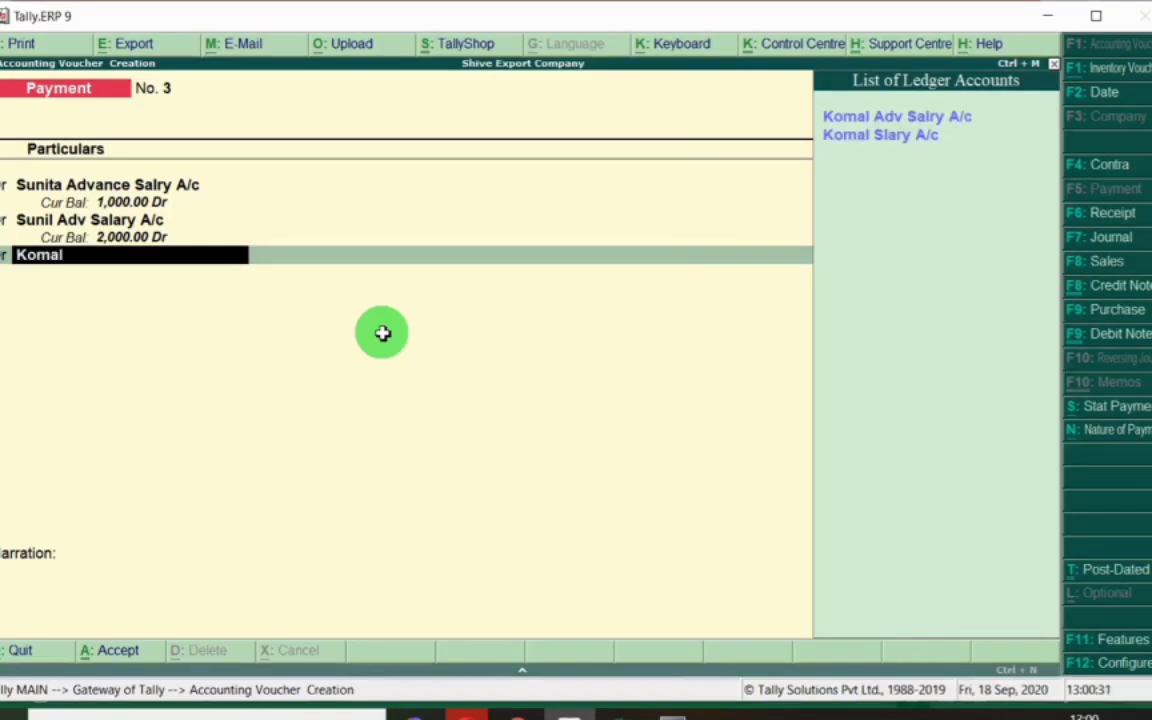
key("Return")
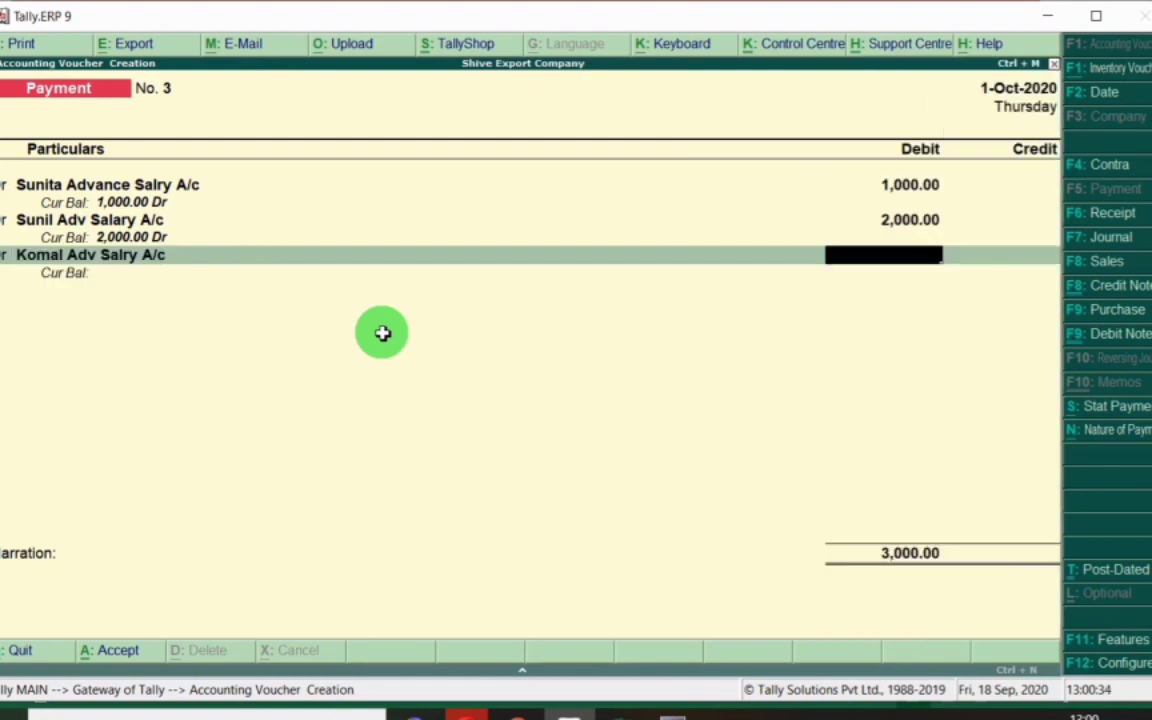
key("alt+Tab")
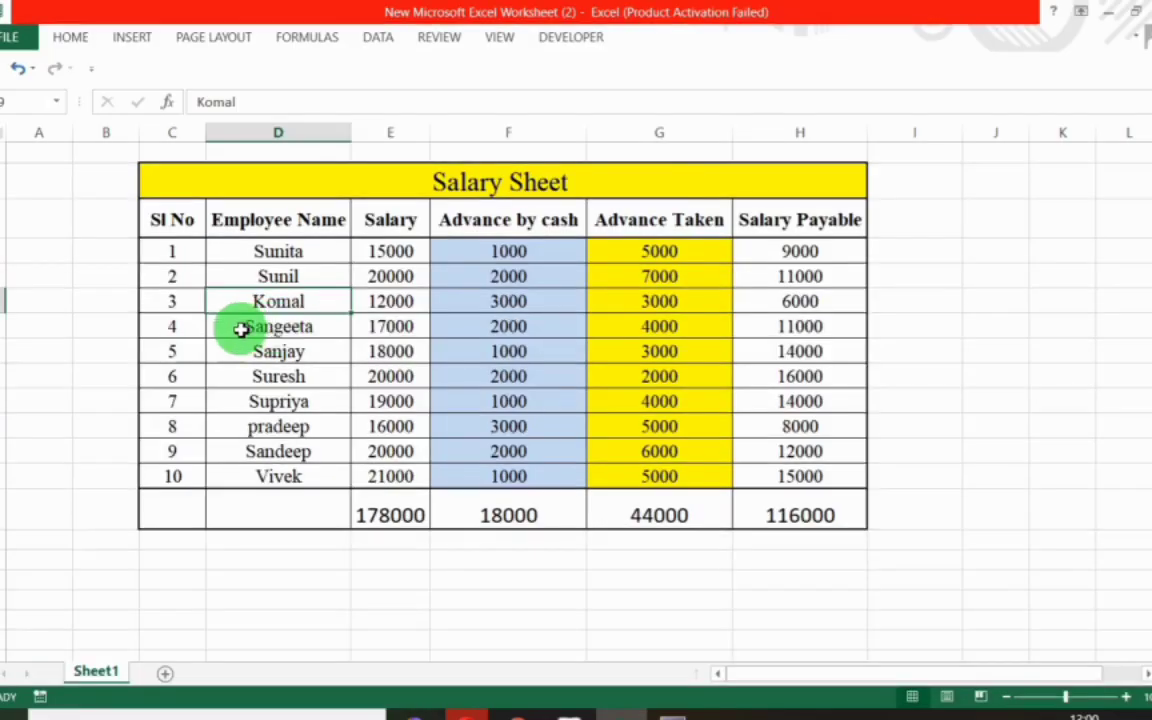
left_click(491, 309)
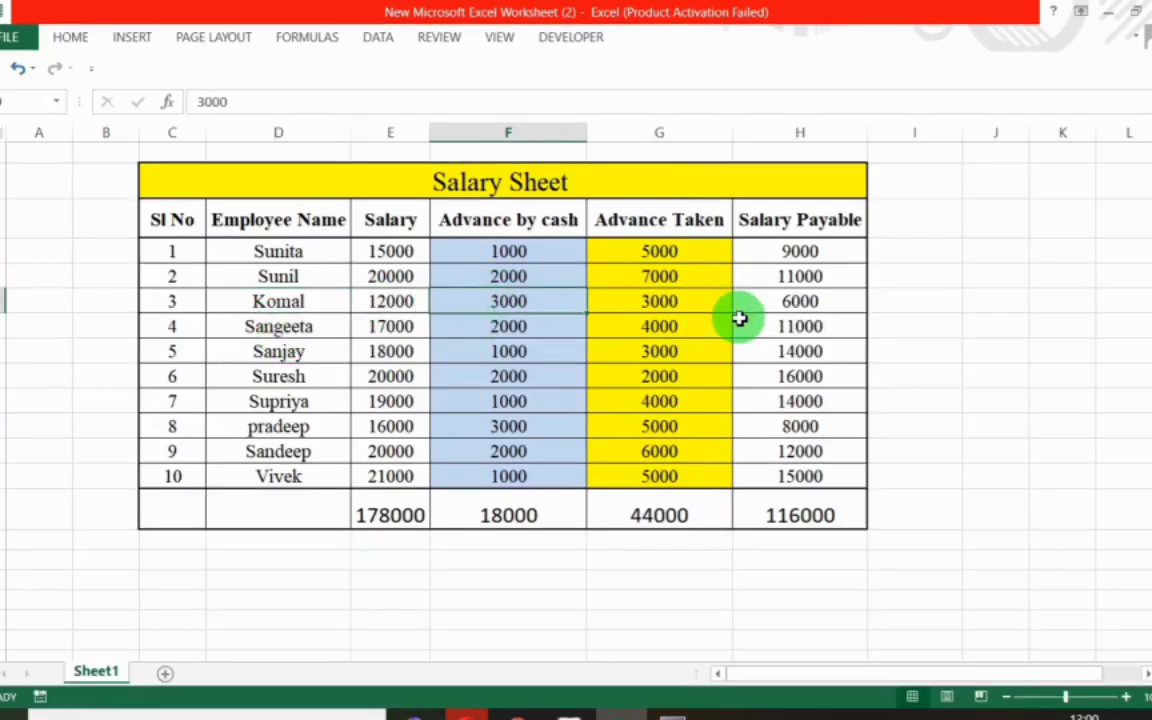
key("alt+Tab")
type("3000")
key("Return")
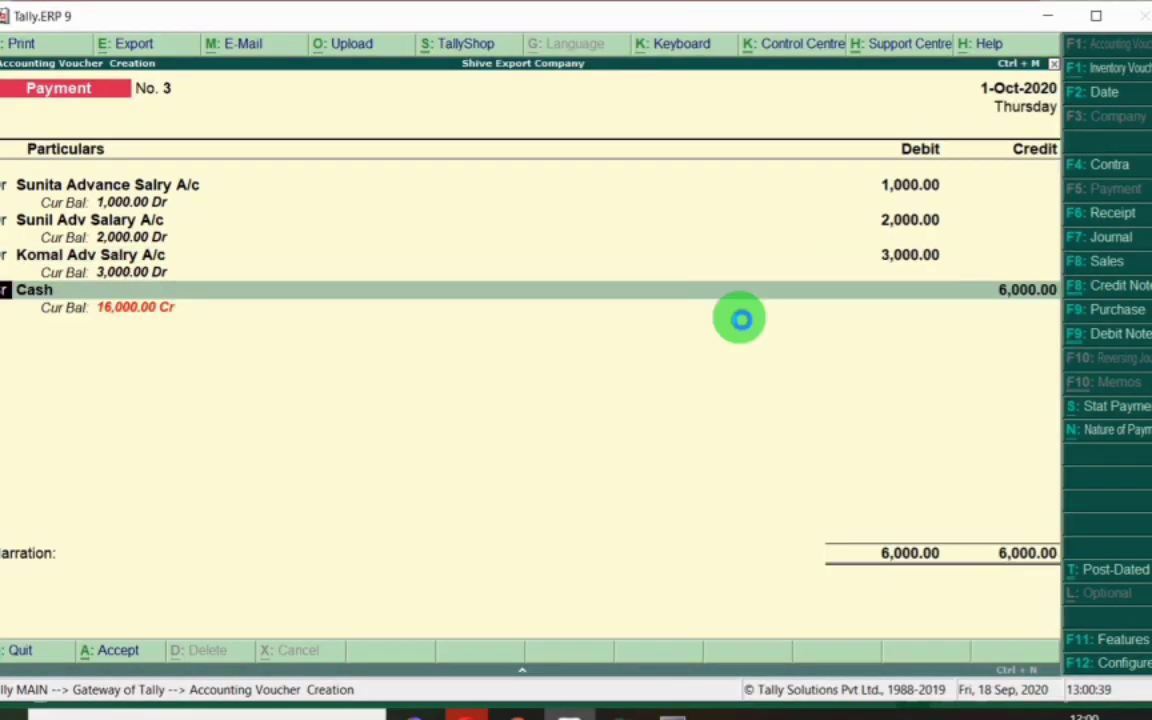
Add the fourth employee's advance salary ledger to the payment voucher with a debit of 2000, taken from the Excel sheet.
key("Return")
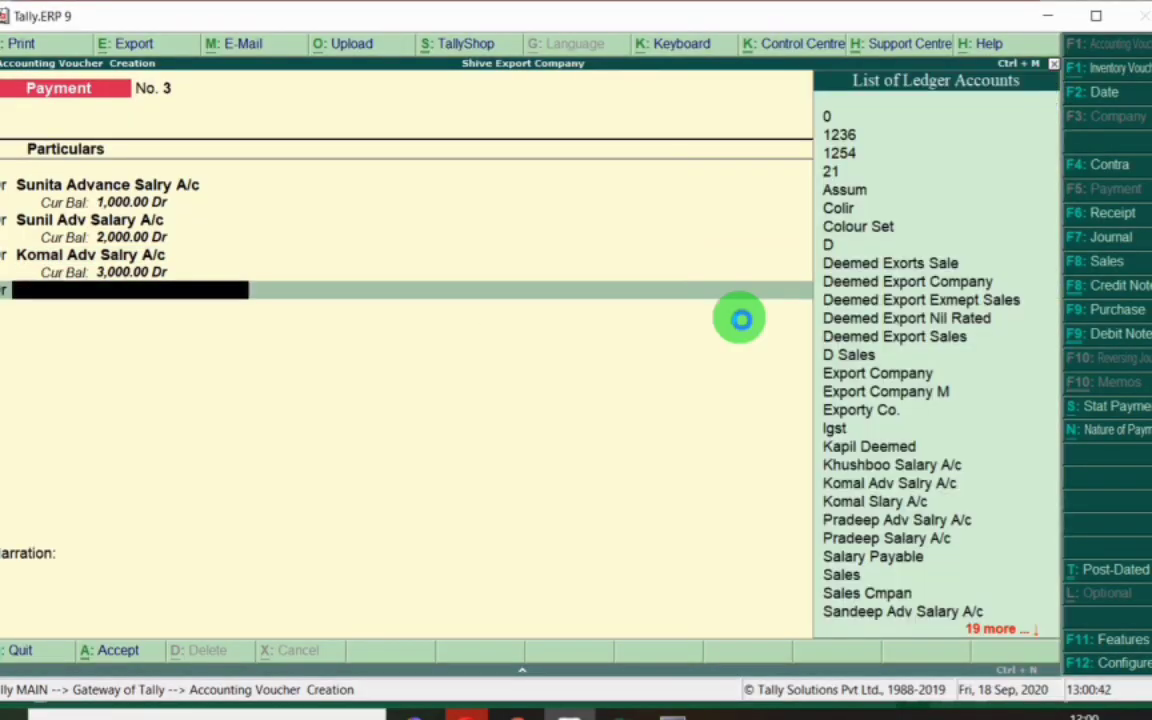
key("alt+Tab")
left_click(300, 327)
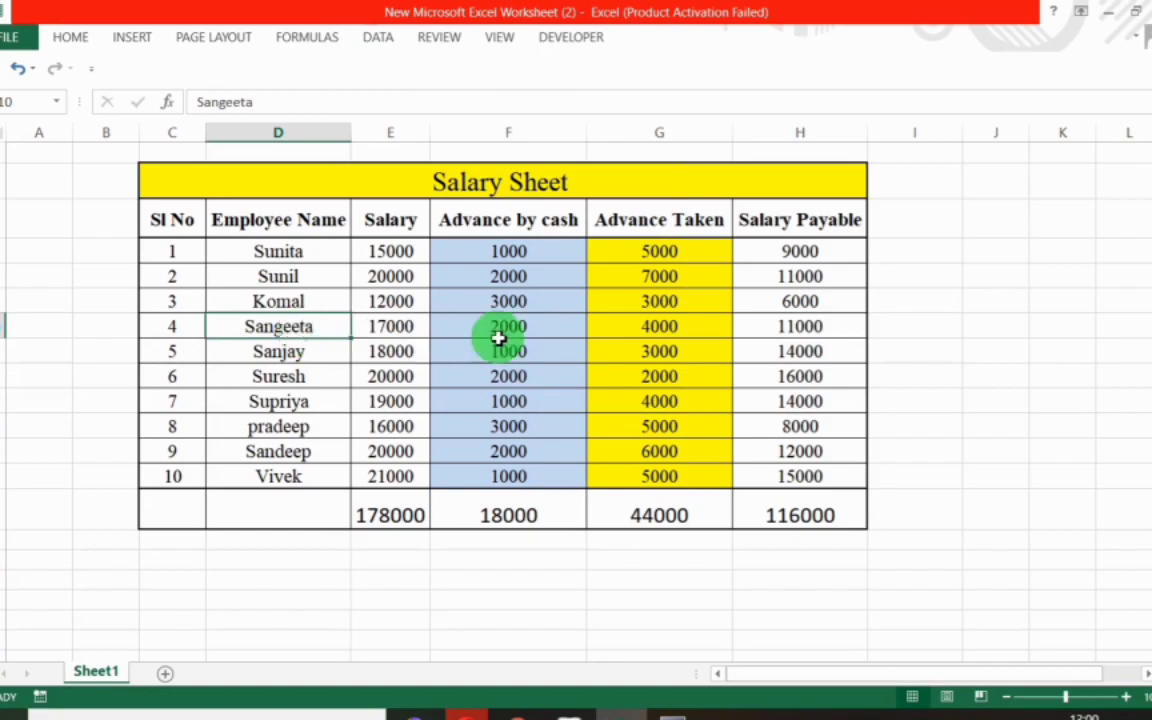
key("alt+Tab")
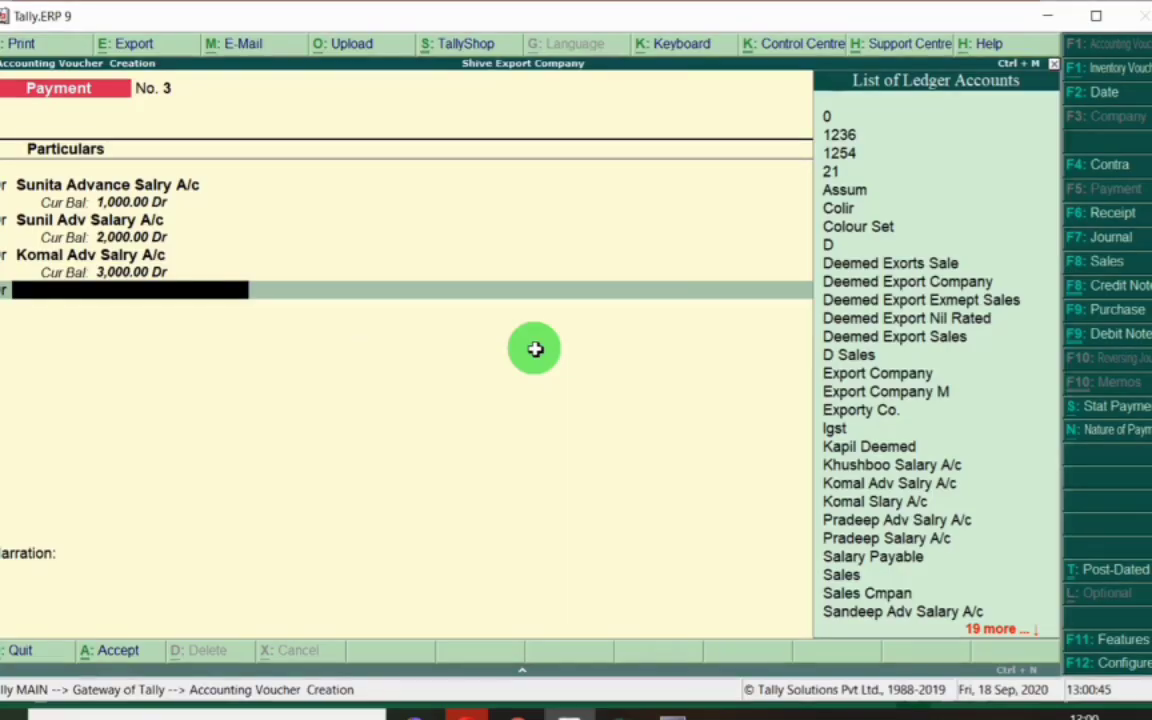
type("Sang")
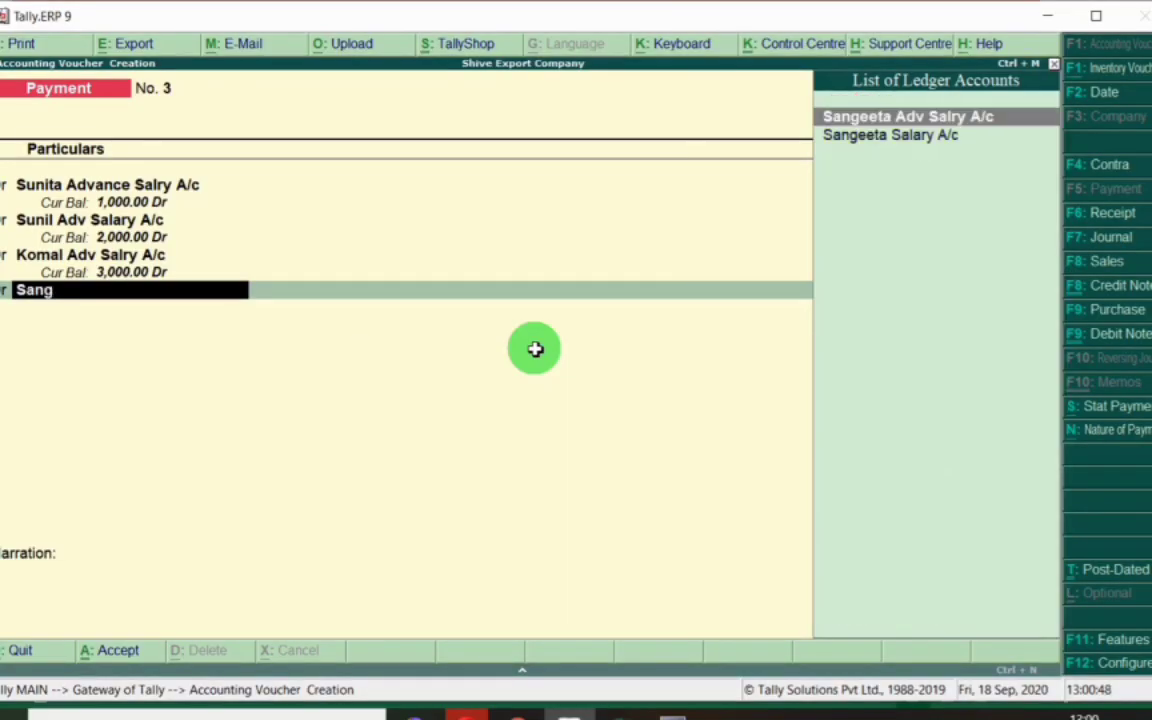
key("Return")
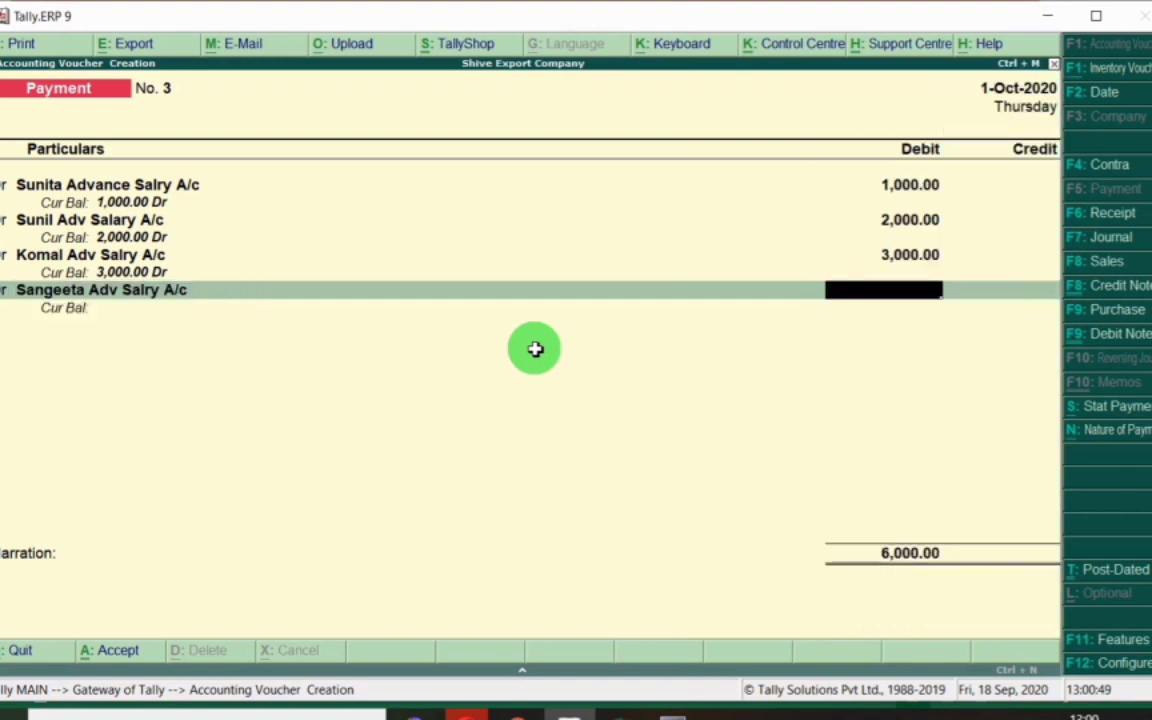
key("alt+Tab")
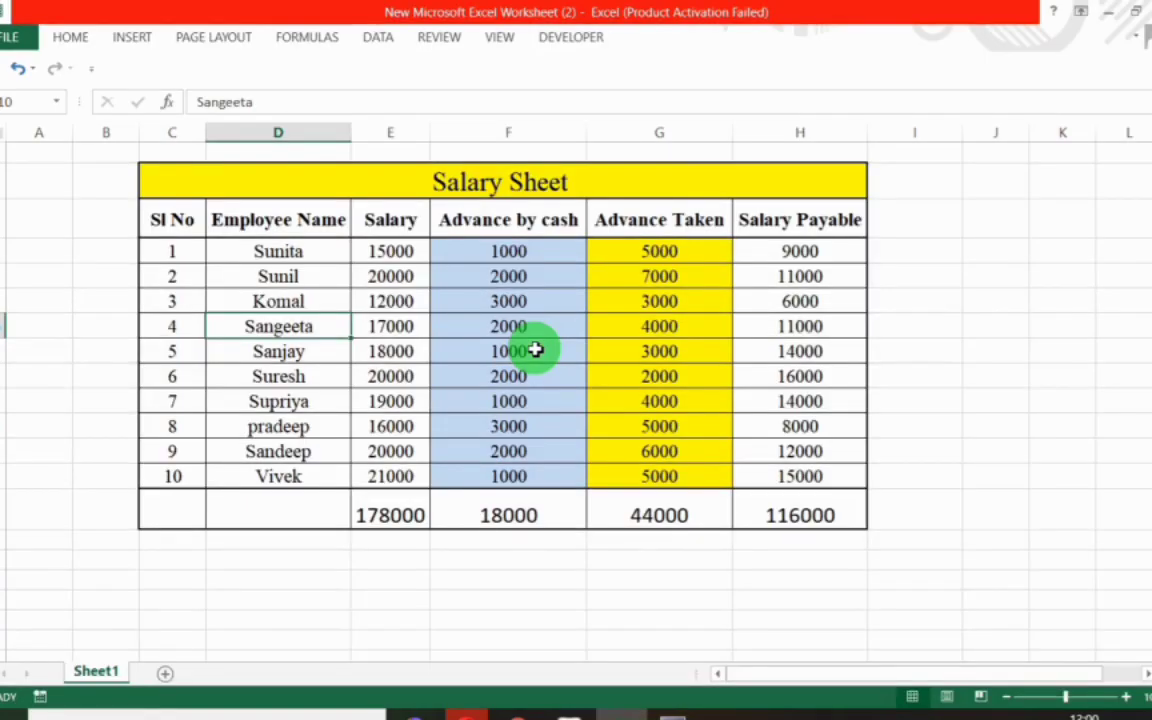
left_click(470, 322)
key("alt+Tab")
type("2000")
key("Return")
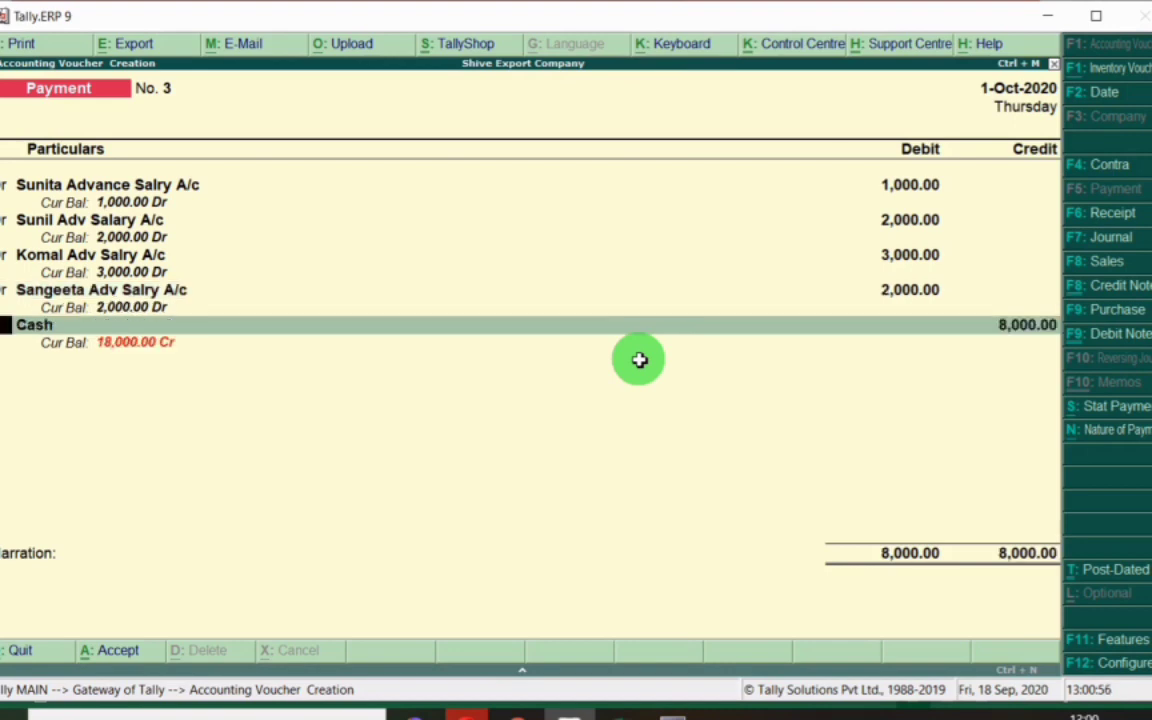
Look up the fifth employee in the Excel sheet, and debit that employee's advance salary ledger in the voucher with 1000.
key("Return")
key("alt+Tab")
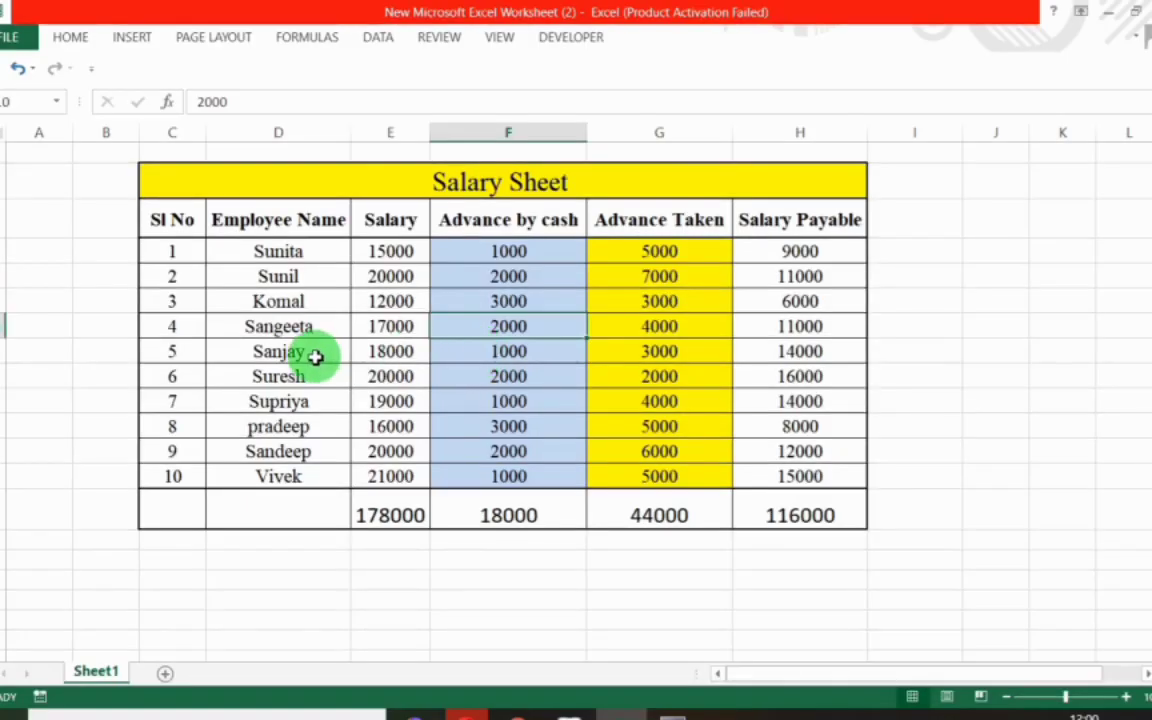
left_click(310, 356)
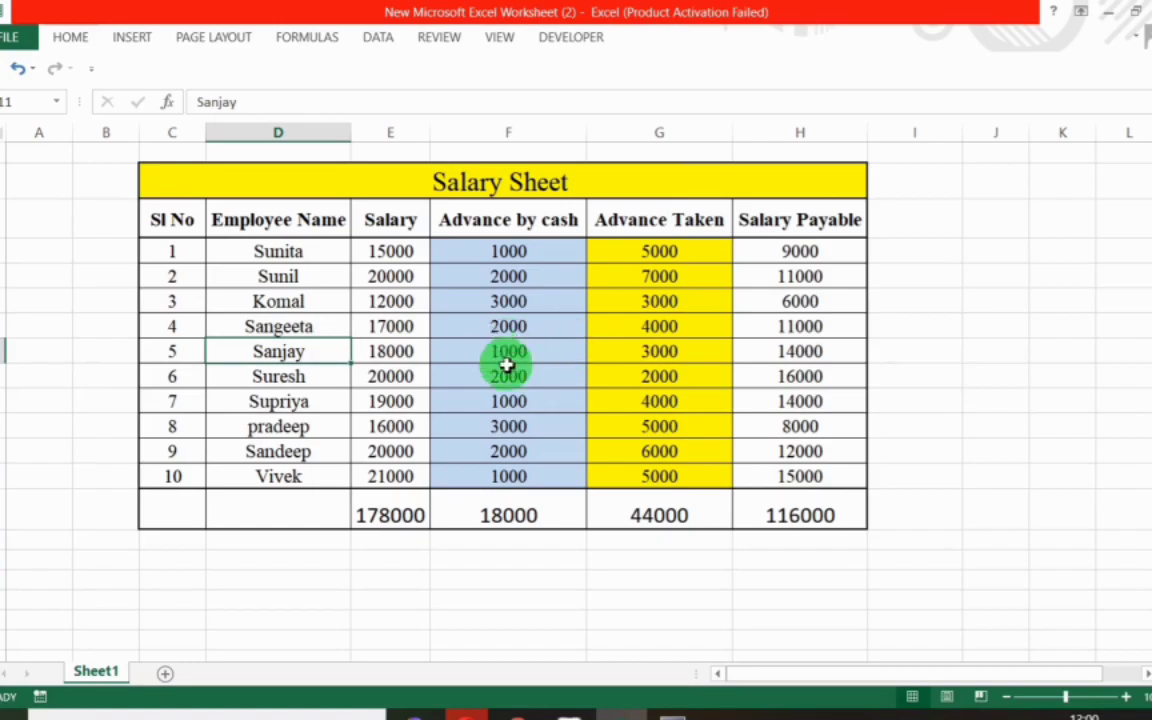
key("alt+Tab")
type("sanj")
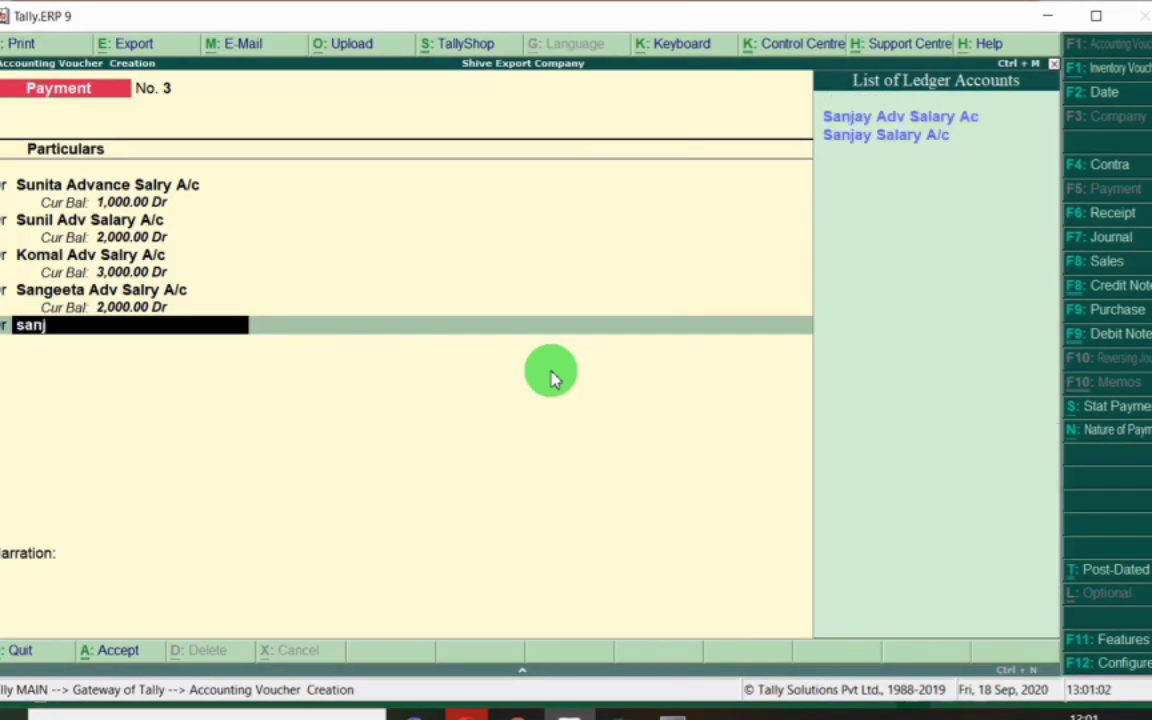
key("Return")
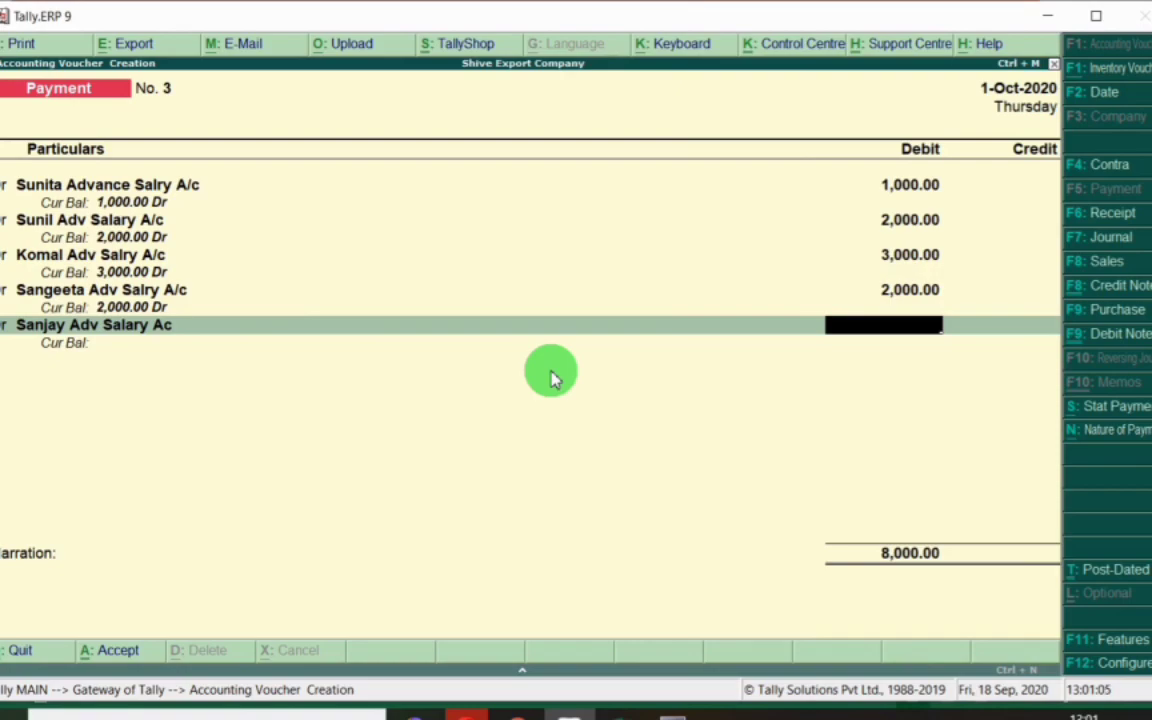
key("alt+Tab")
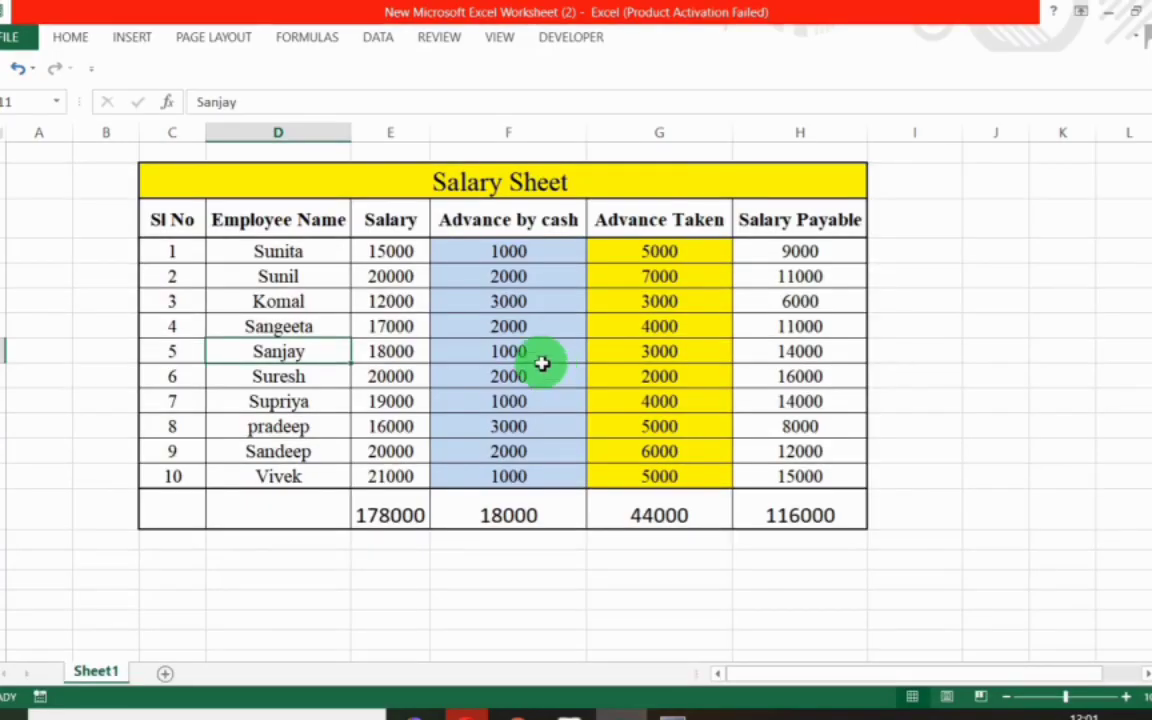
key("alt+Tab")
type("1000")
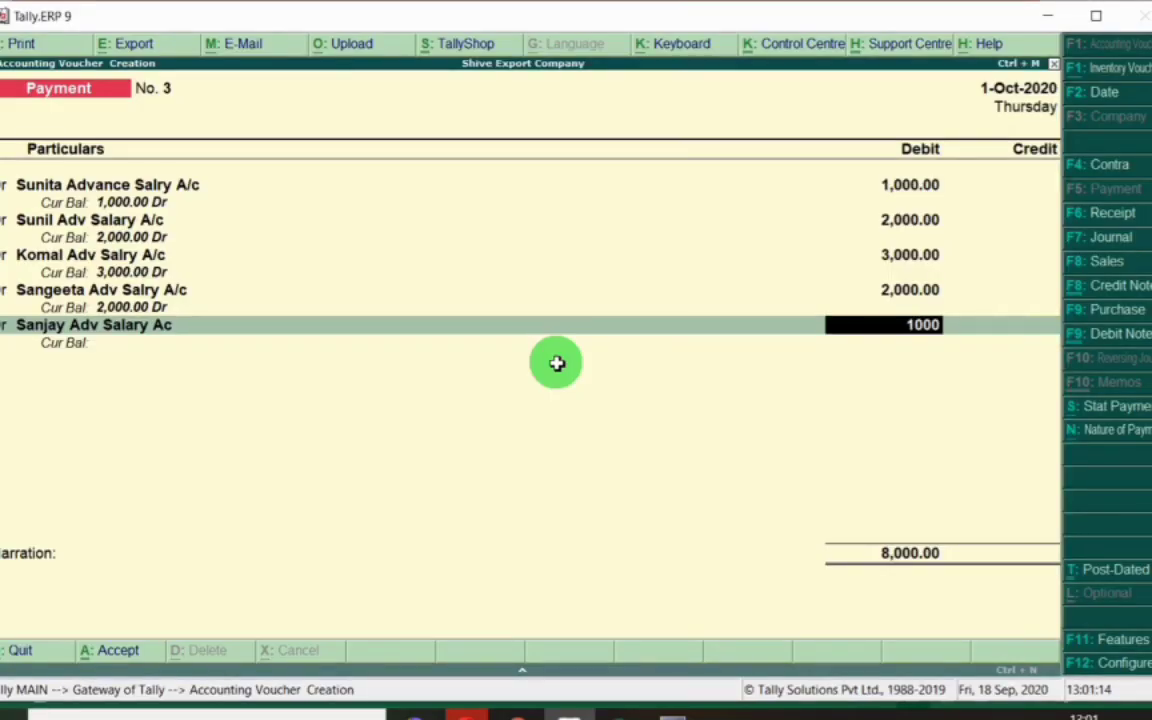
key("Return")
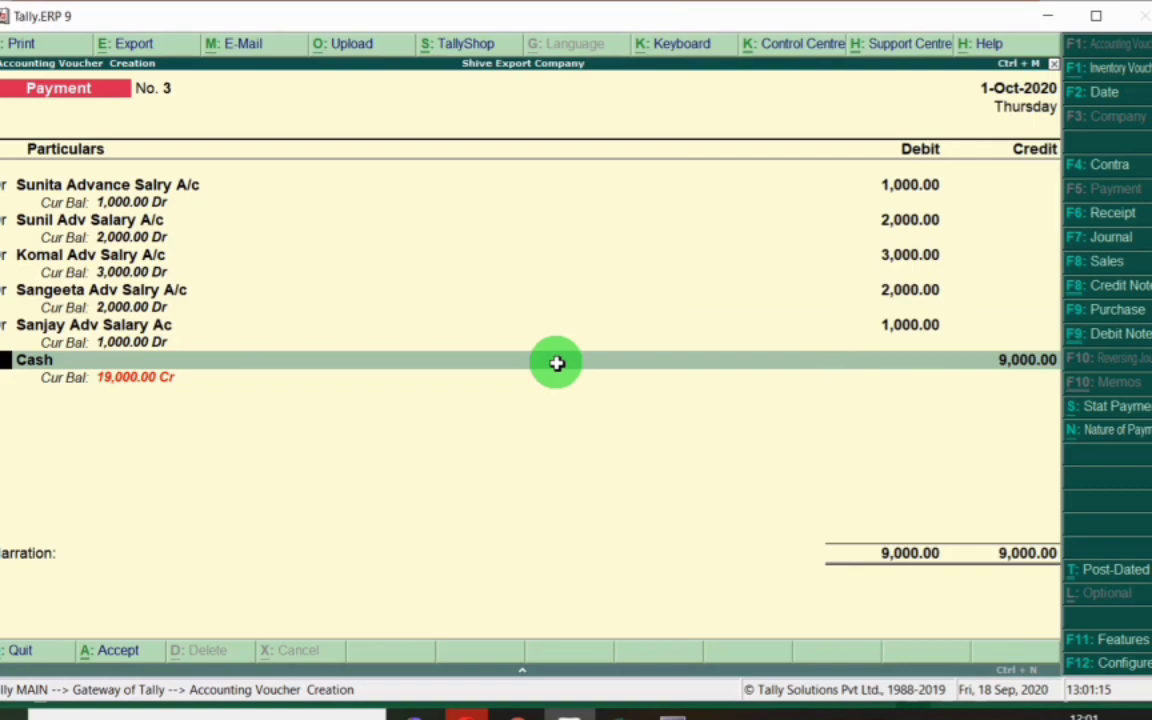
Add the sixth and seventh employees' advance salary ledgers to the voucher, debiting 2000 and 1000 according to the Excel sheet.
key("Return")
key("alt+Tab")
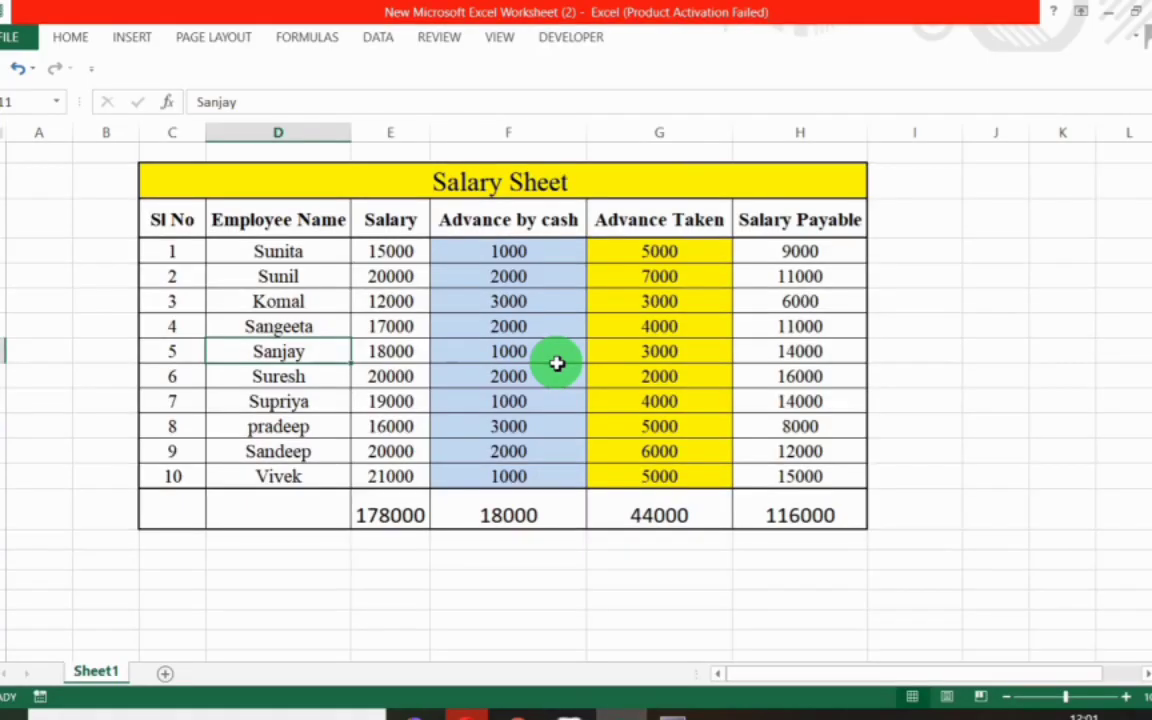
left_click(346, 400)
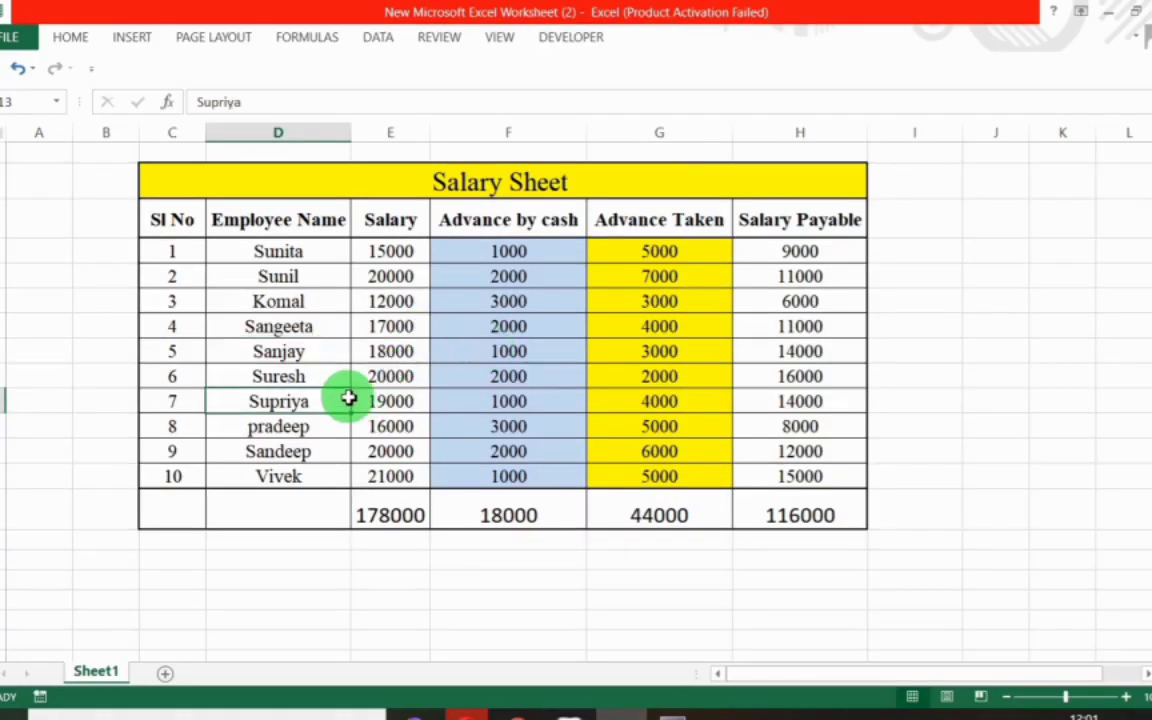
key("alt+Tab")
type("Sup")
key("Return")
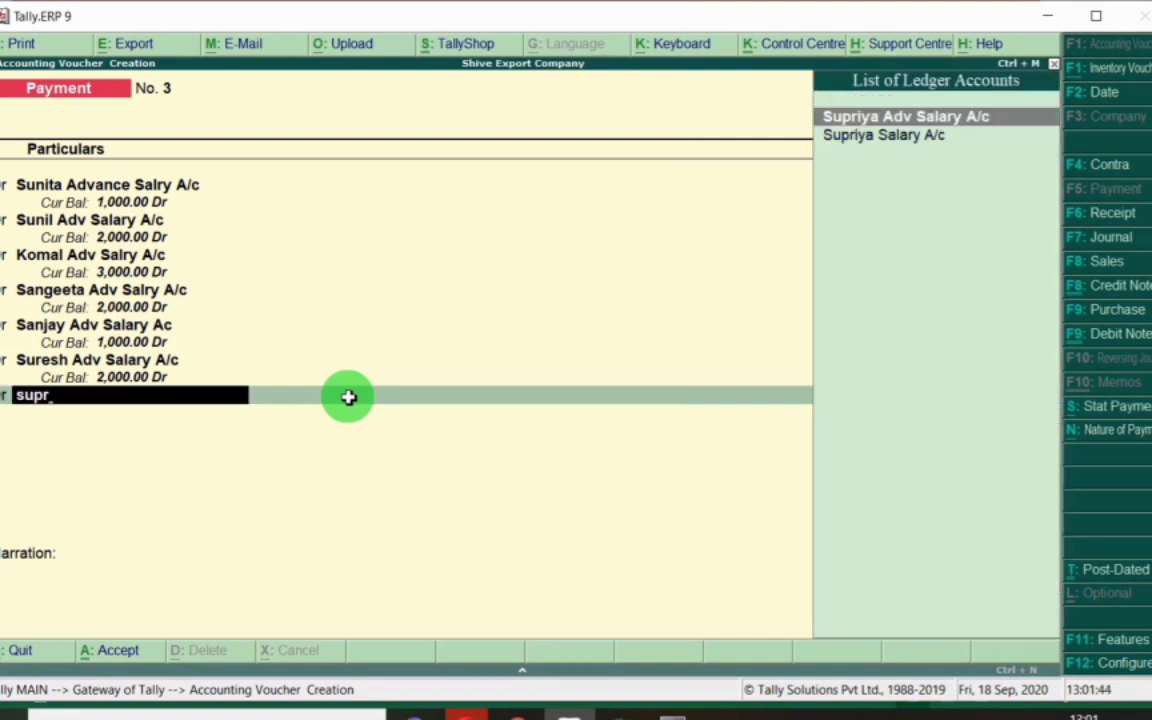
key("Return")
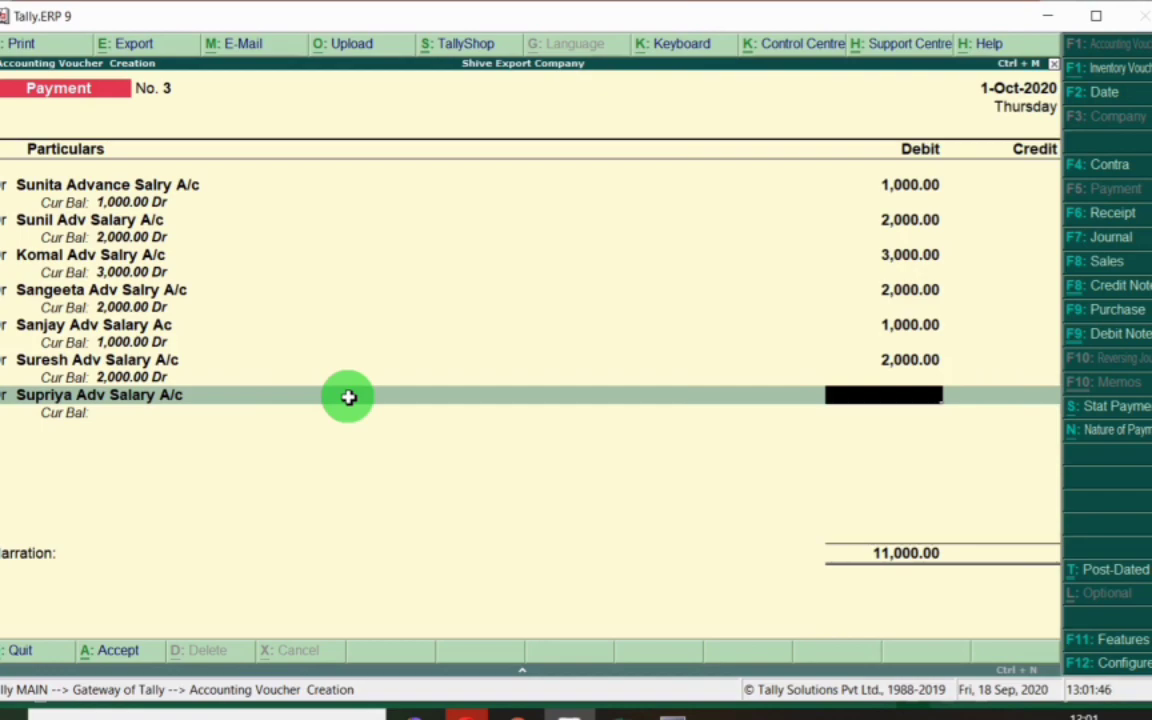
key("alt+Tab")
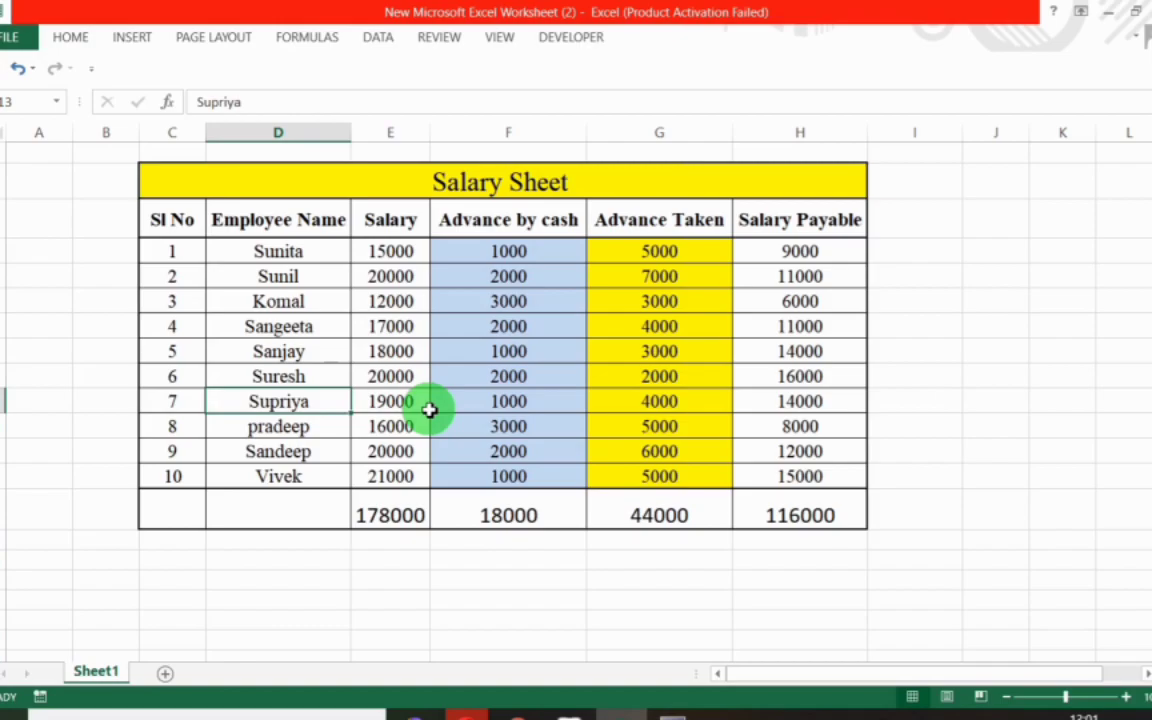
key("alt+Tab")
type("1000")
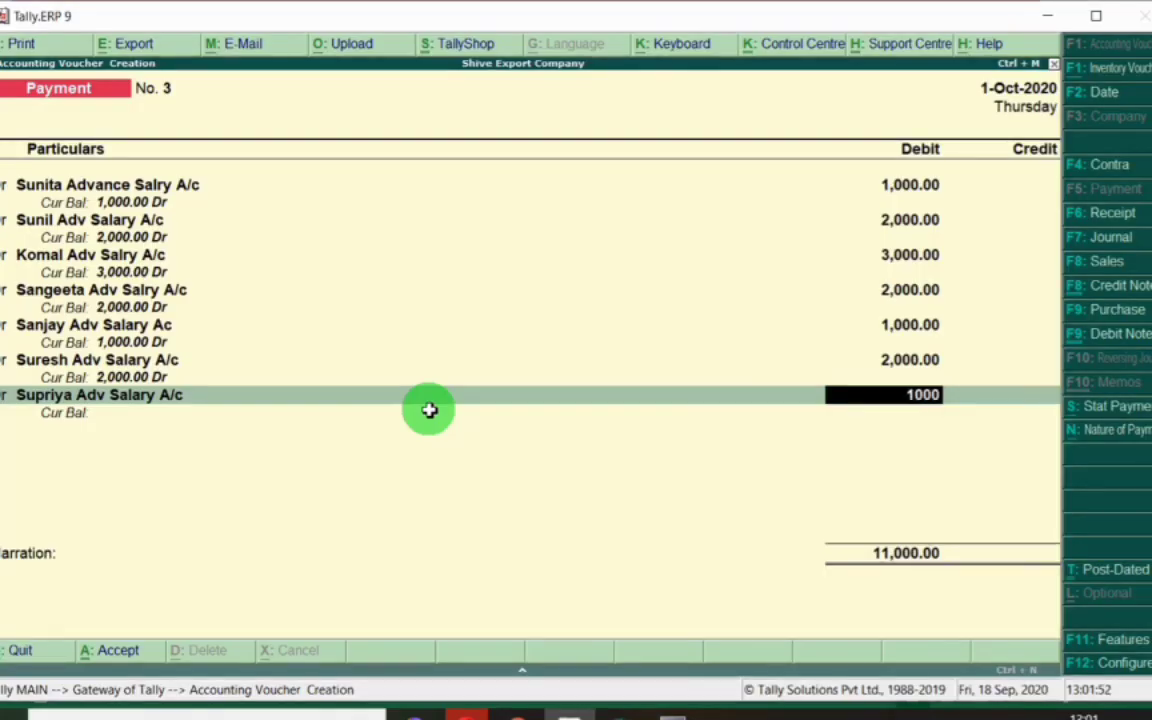
key("Return")
Add the eighth employee's advance salary ledger to the payment voucher with a debit of 3000, taken from the Excel sheet.
type("Pradee")
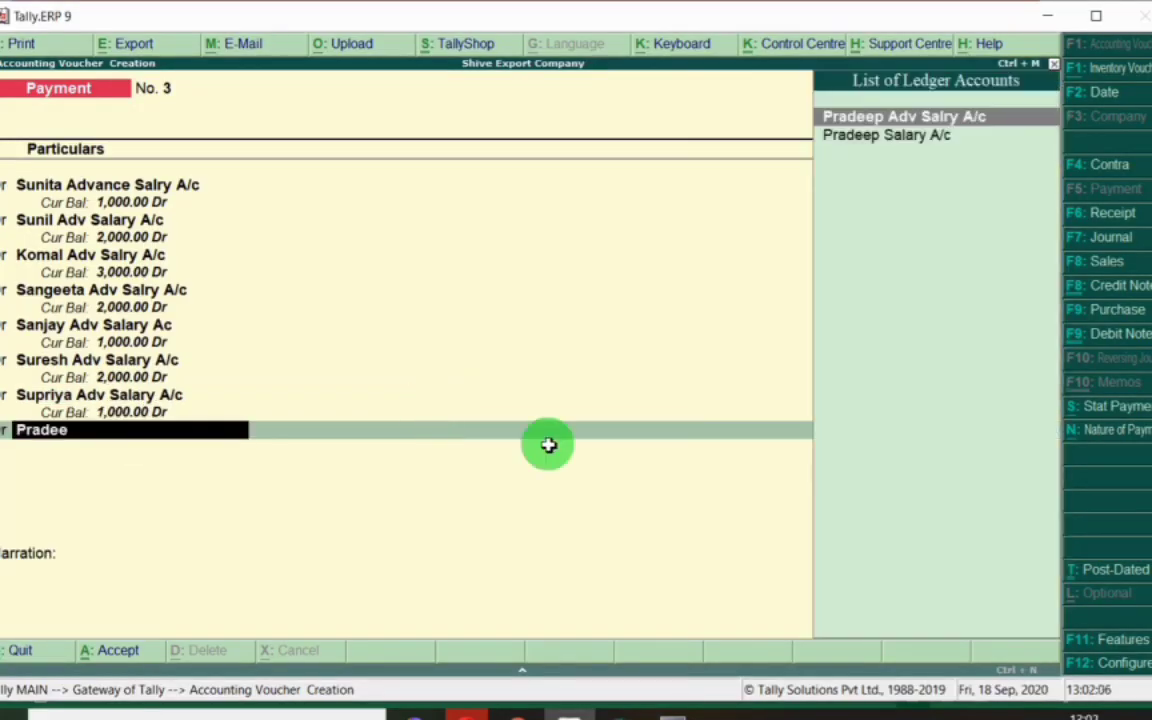
key("Return")
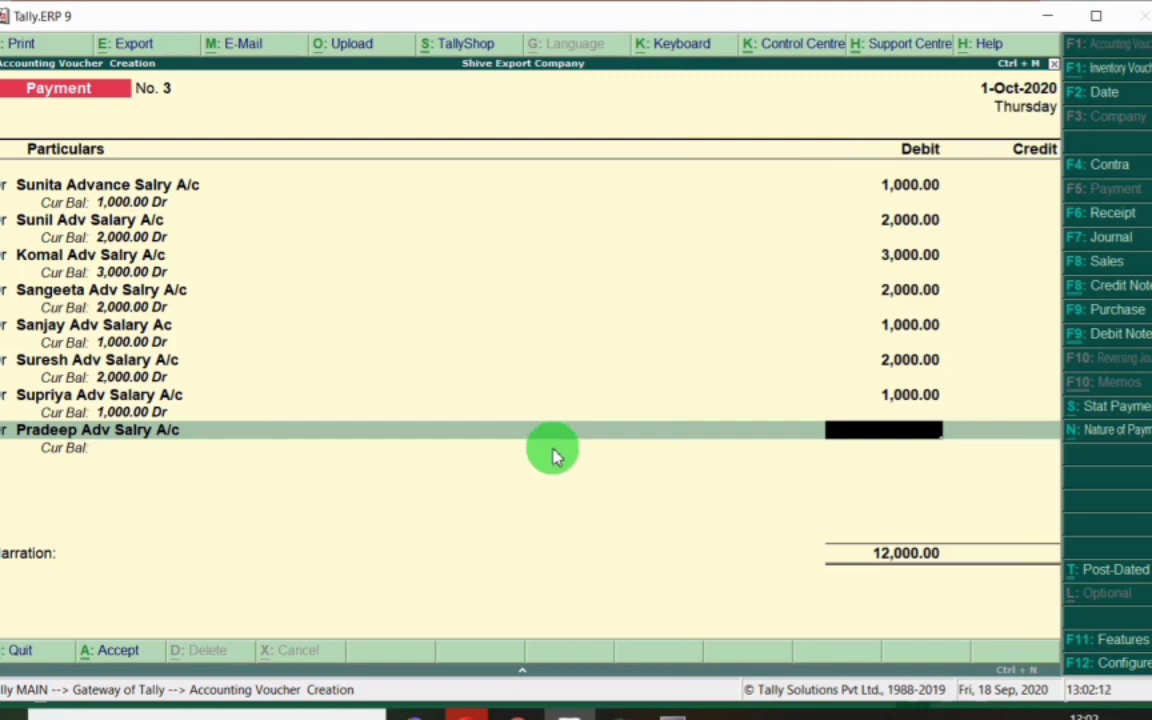
key("alt+Tab")
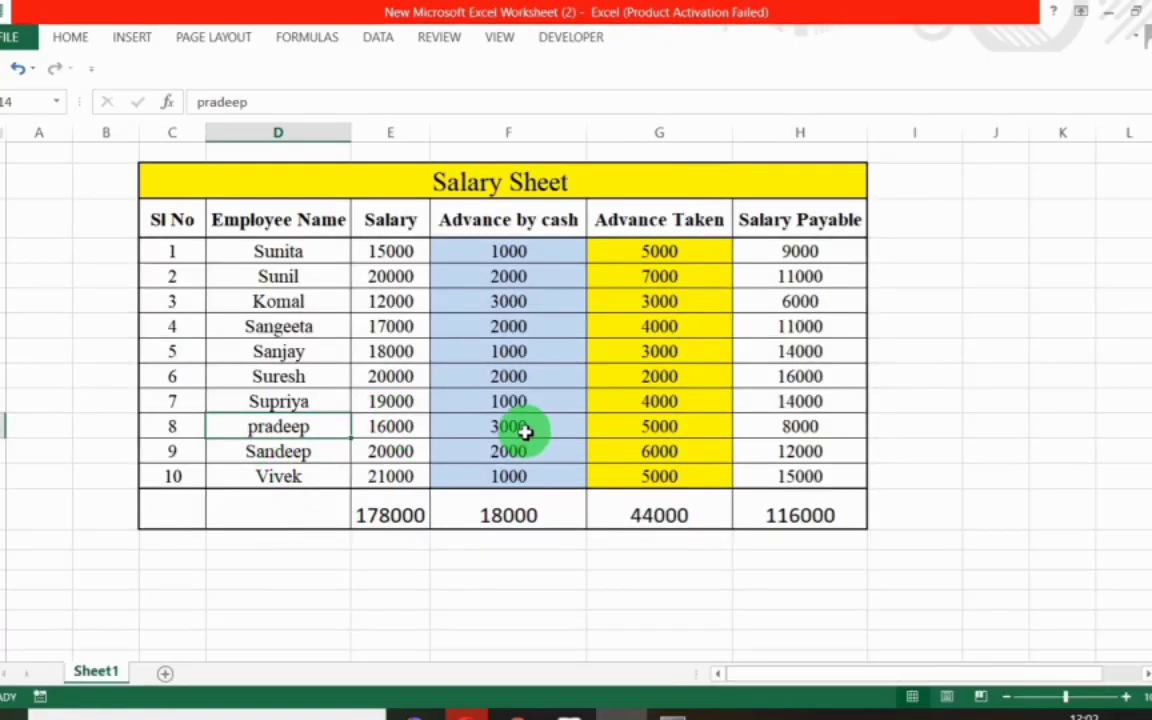
key("alt+Tab")
type("3000")
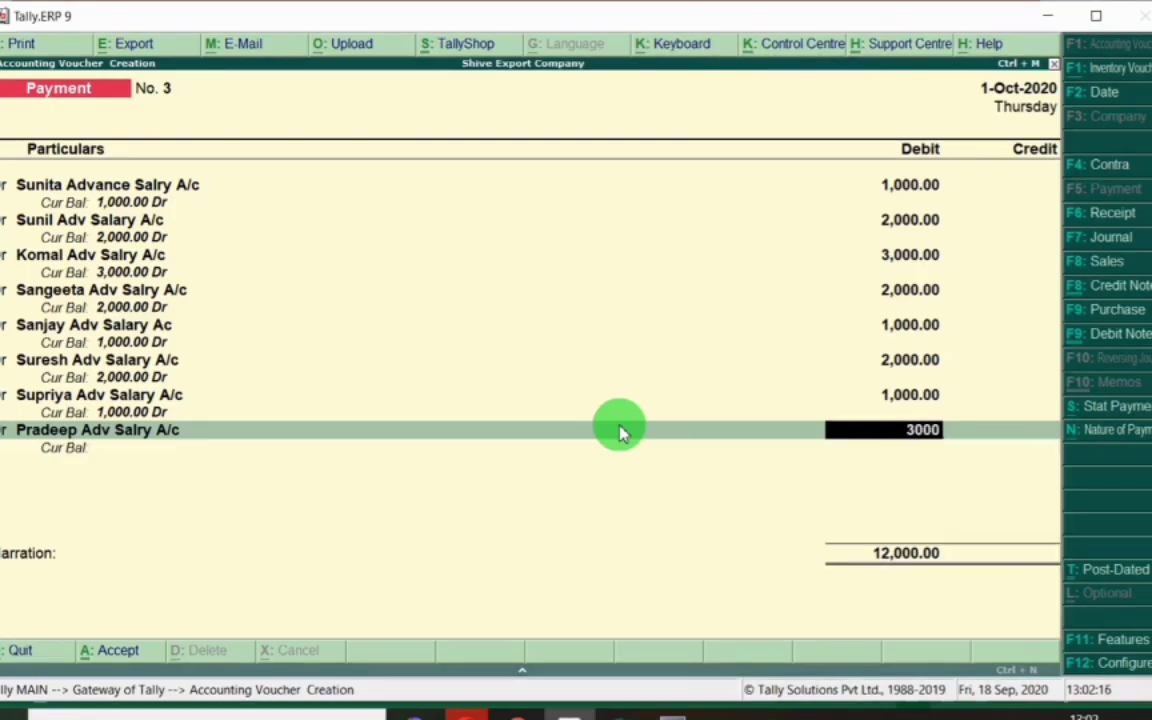
key("Return")
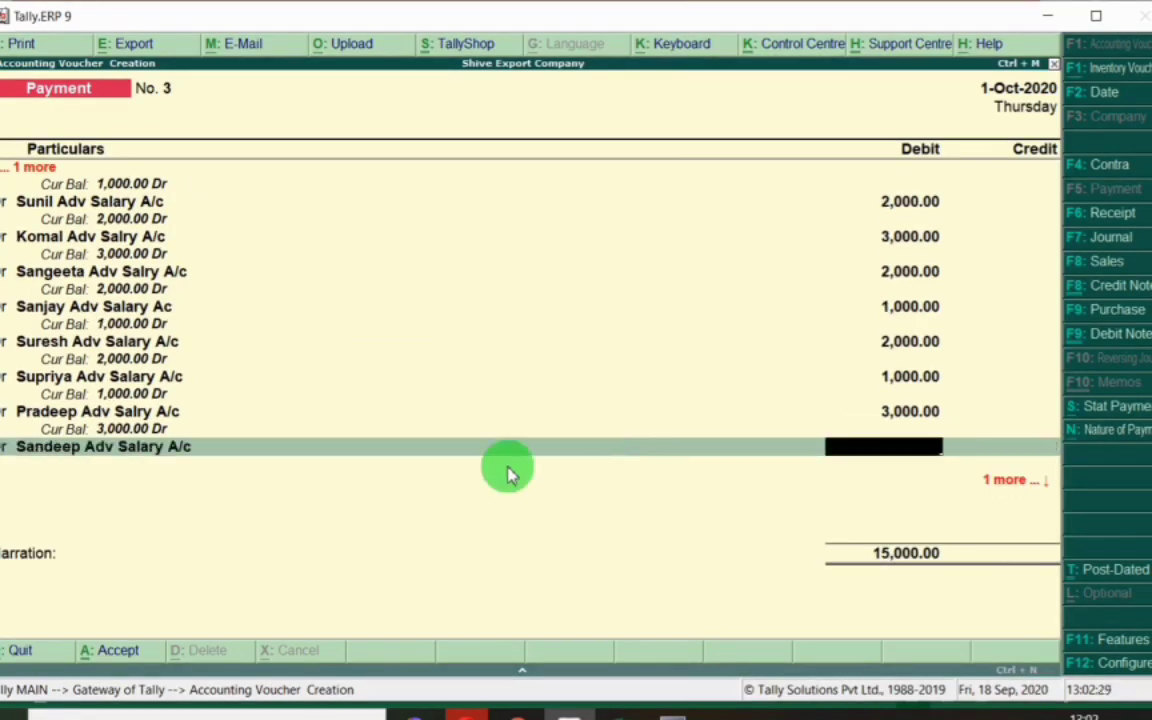
Check the ninth employee's cash advance in the Excel sheet, and debit that employee's advance salary ledger in the voucher with 2000.
key("alt+Tab")
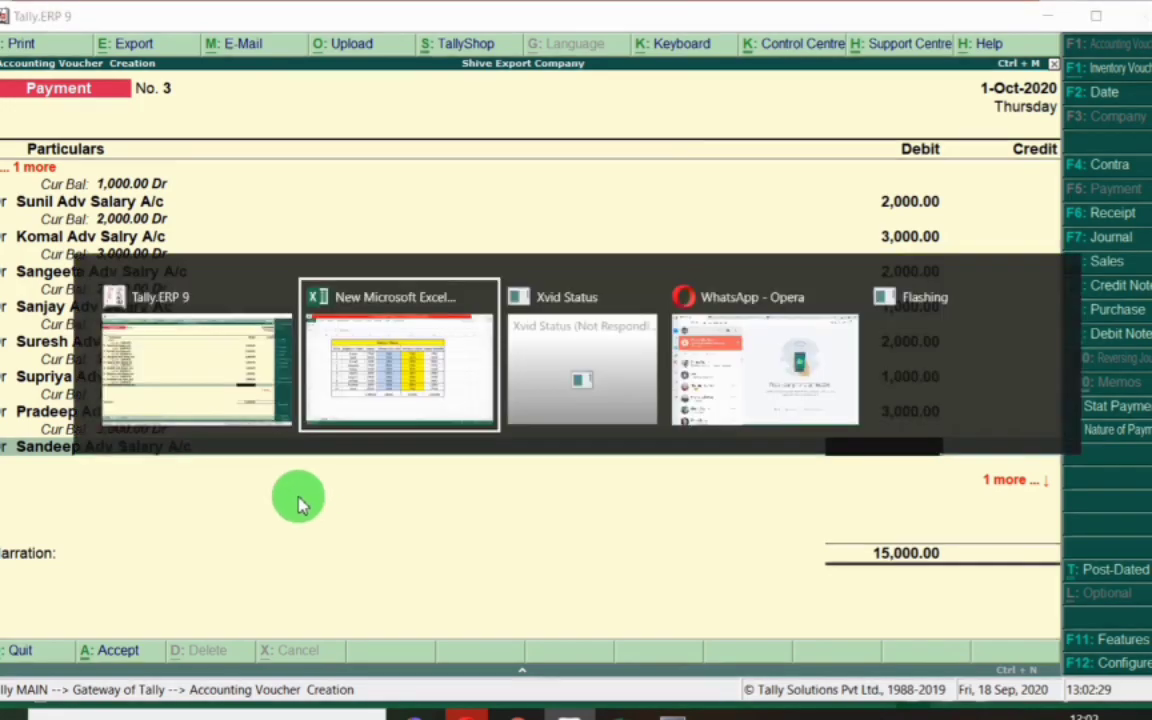
key("alt+Tab")
type("2000")
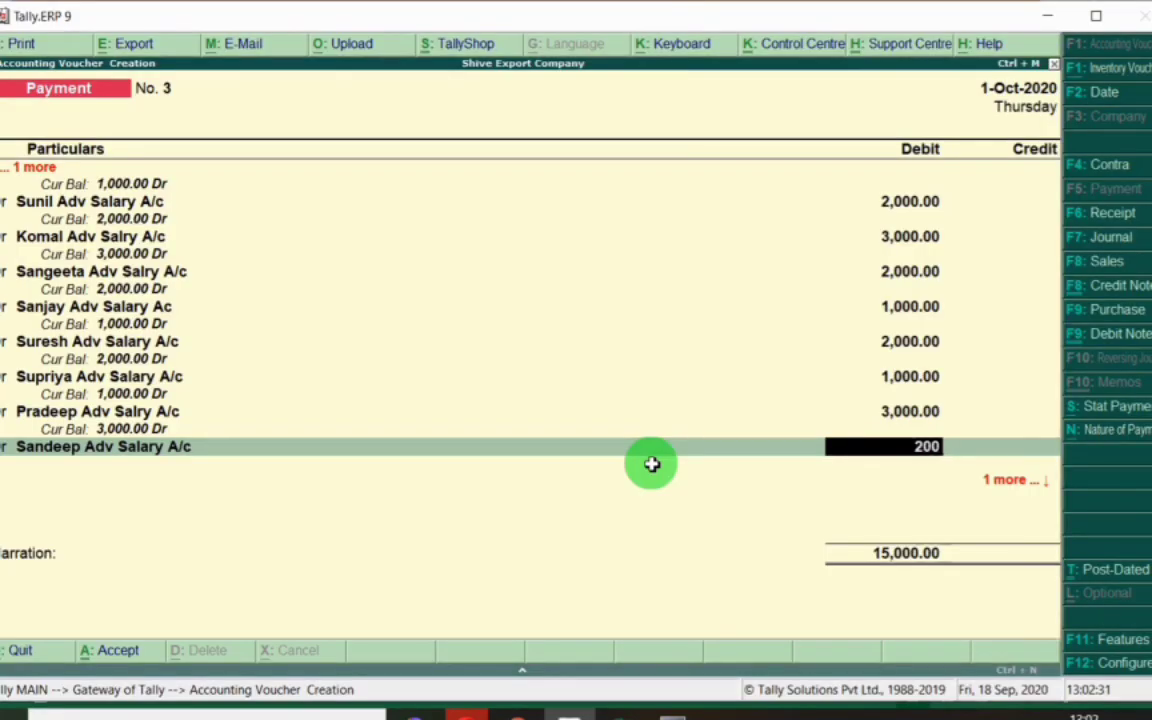
key("Return")
key("Return")
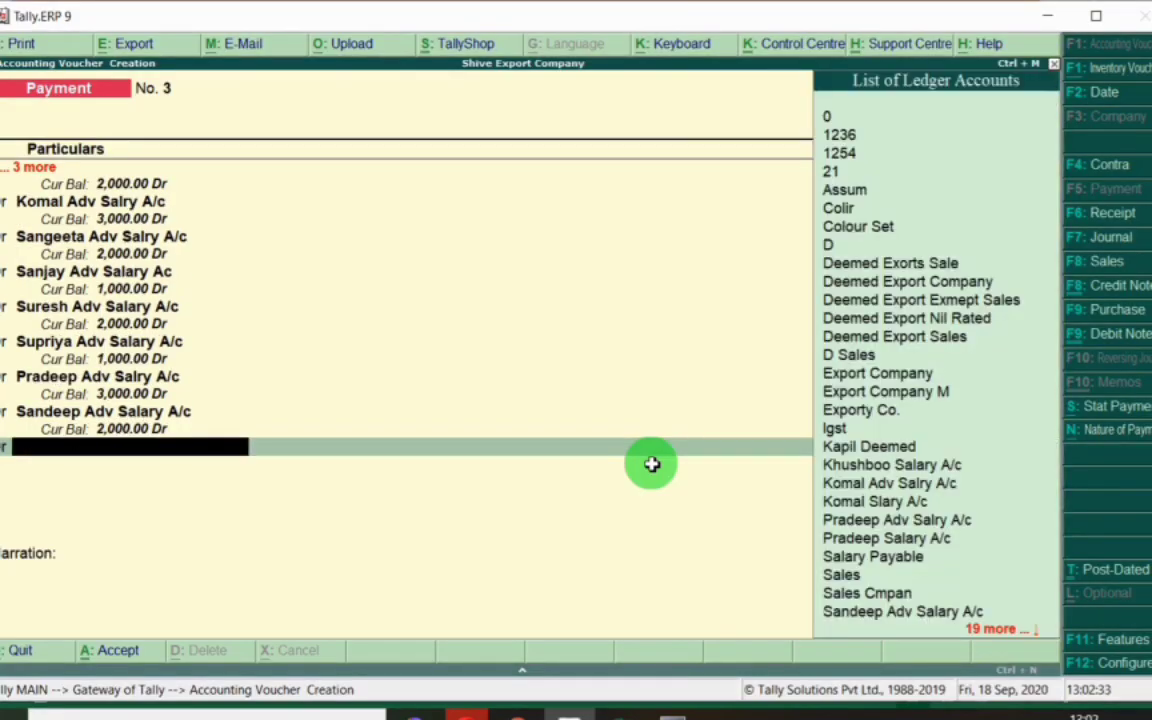
Add the tenth employee's advance salary ledger to the payment voucher with a debit of 1000, taken from the Excel sheet.
key("alt+Tab")
left_click(283, 484)
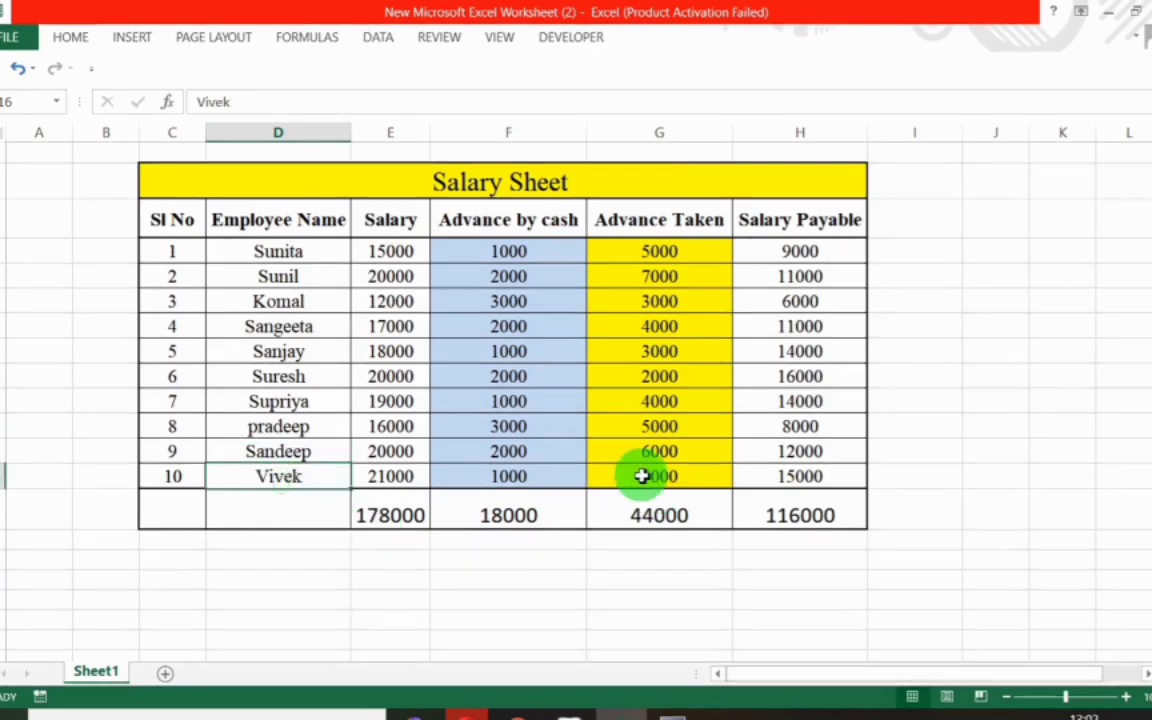
key("alt+Tab")
type("Vive")
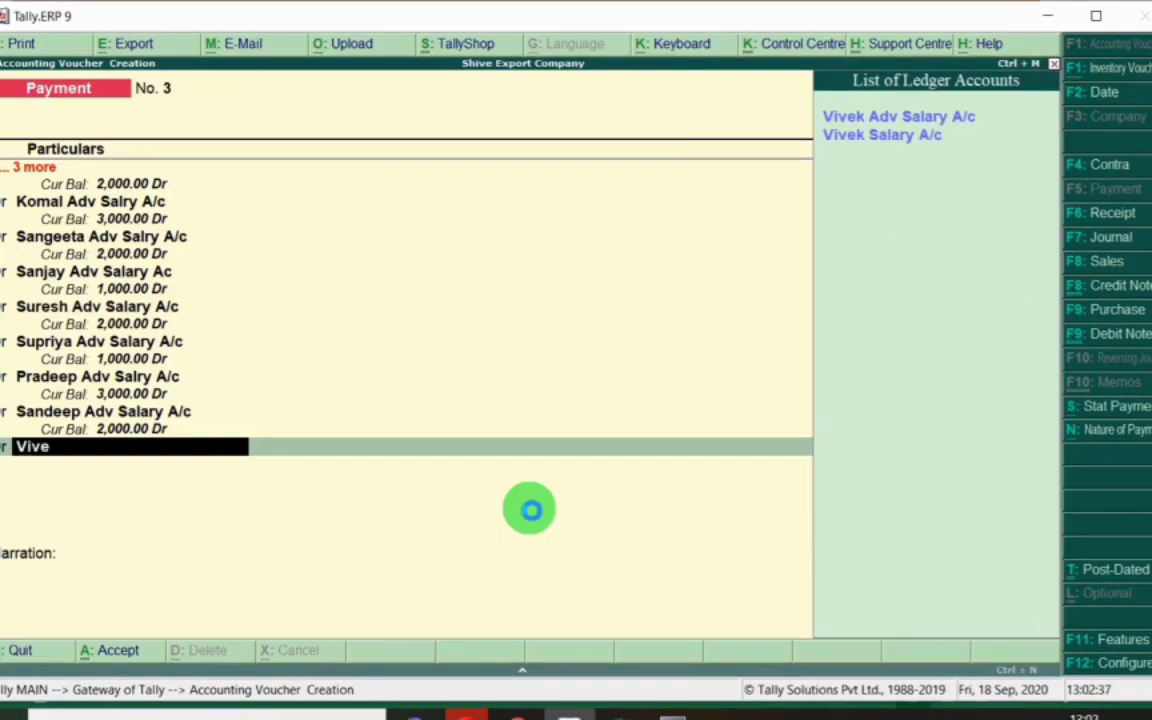
key("Return")
type("1,000")
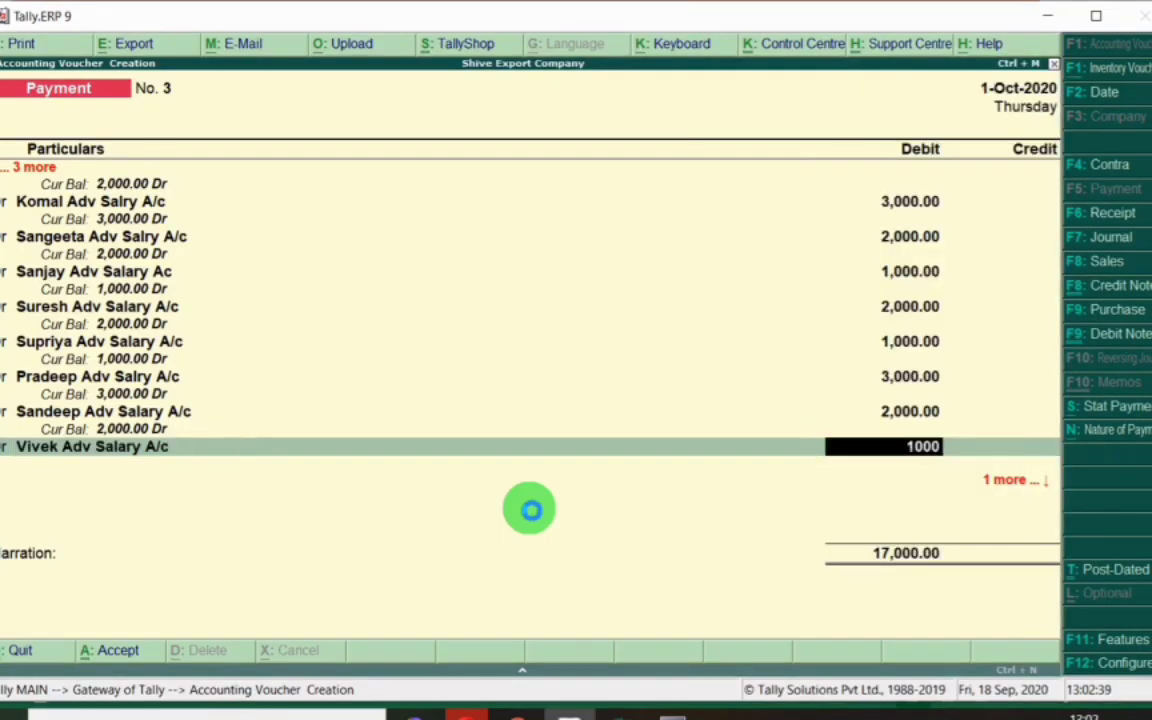
key("Return")
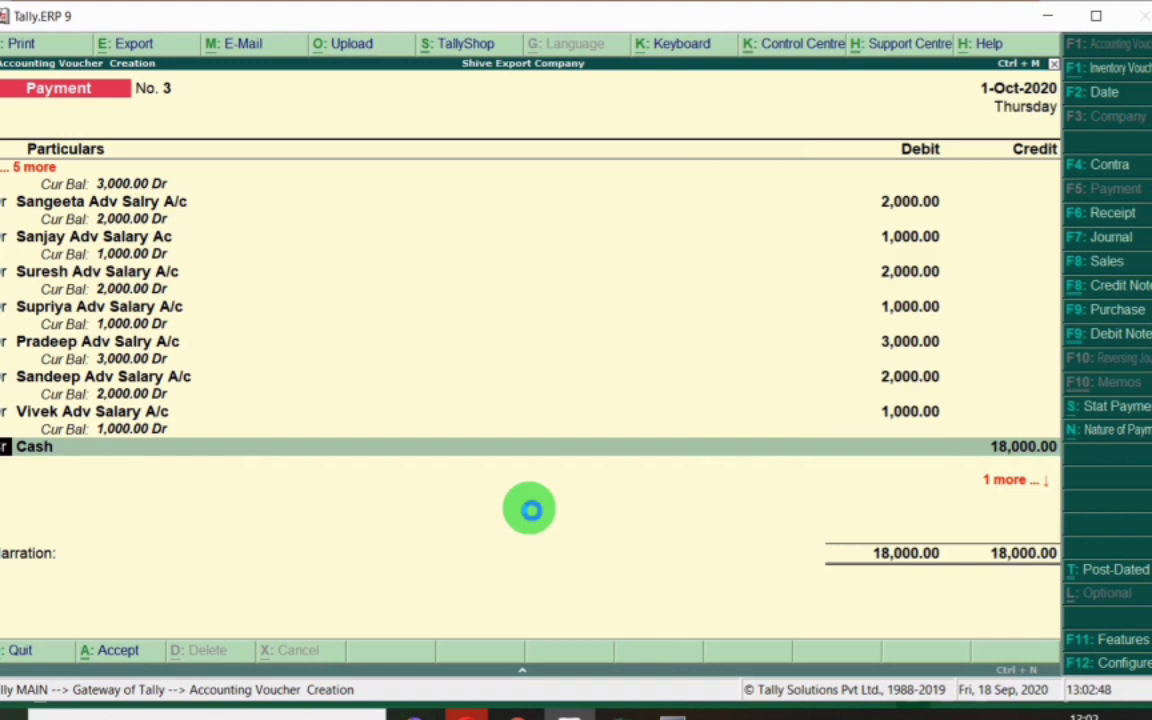
Credit the Cash ledger with 18,000, compare the total with the Excel sheet's Advance by cash total, and save the payment voucher.
key("Return")
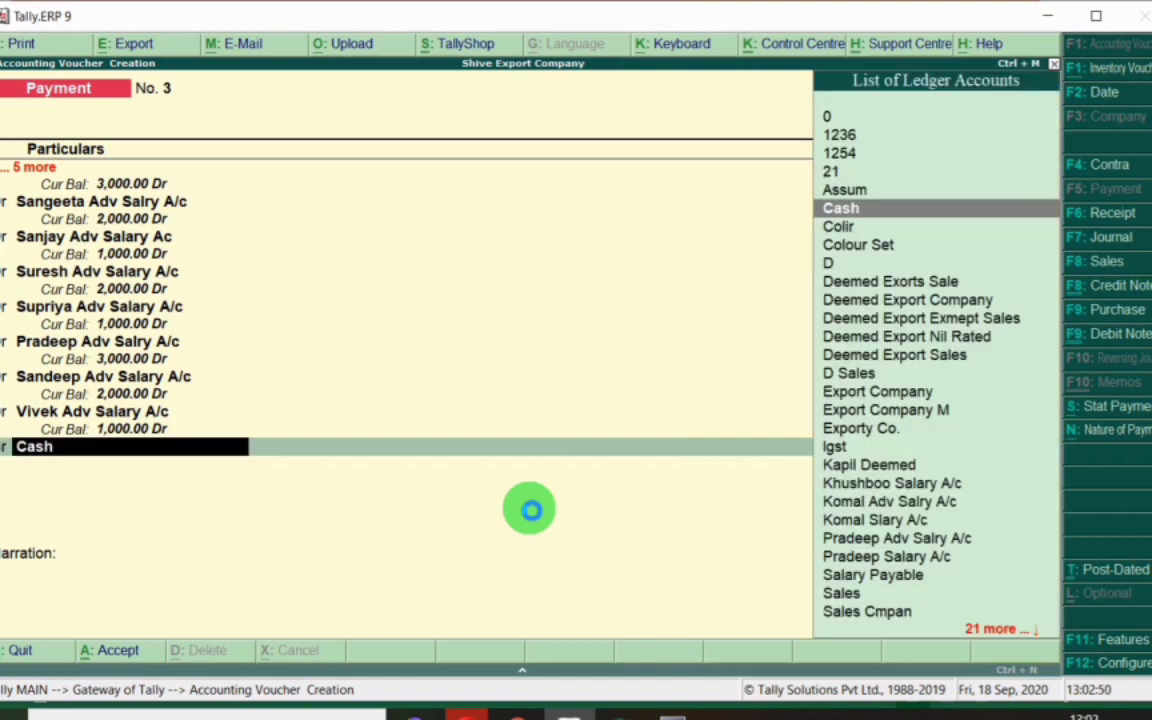
key("Return")
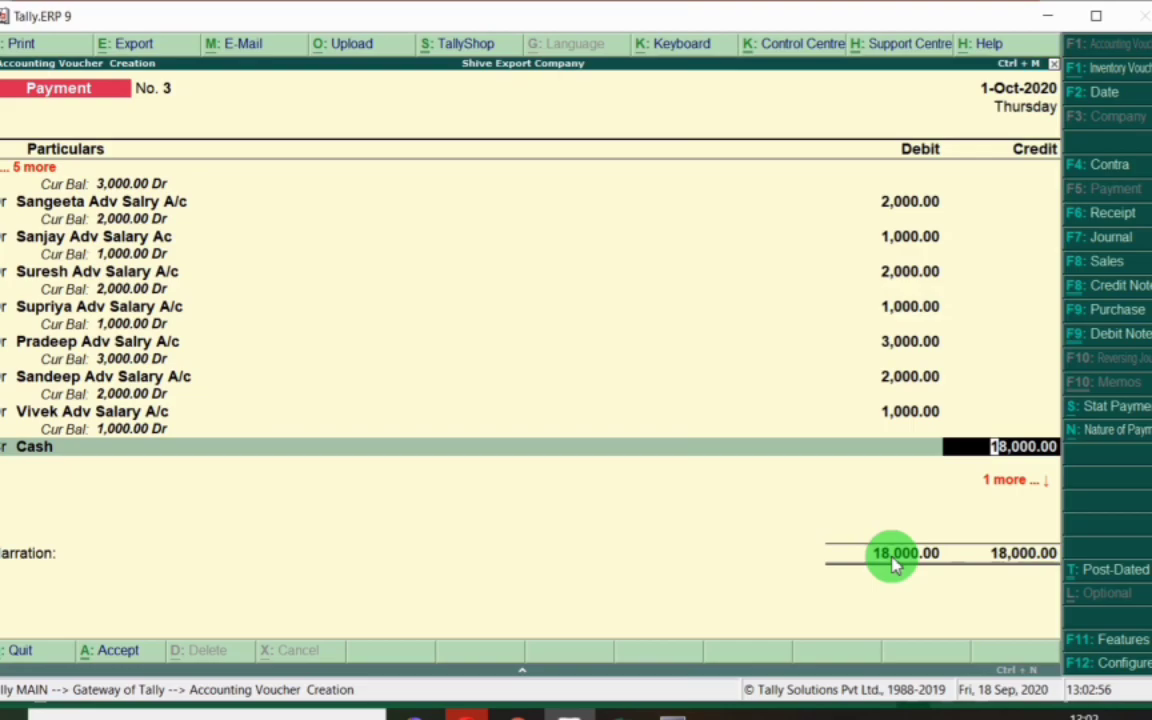
key("alt+Tab")
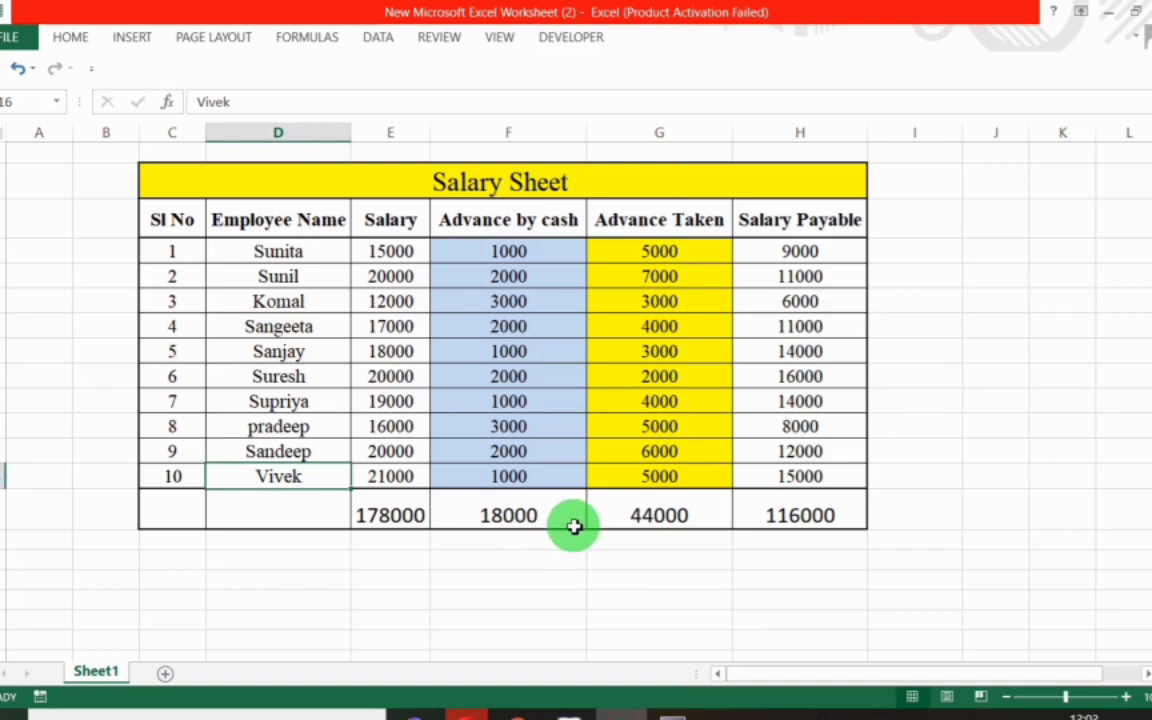
key("alt+Tab")
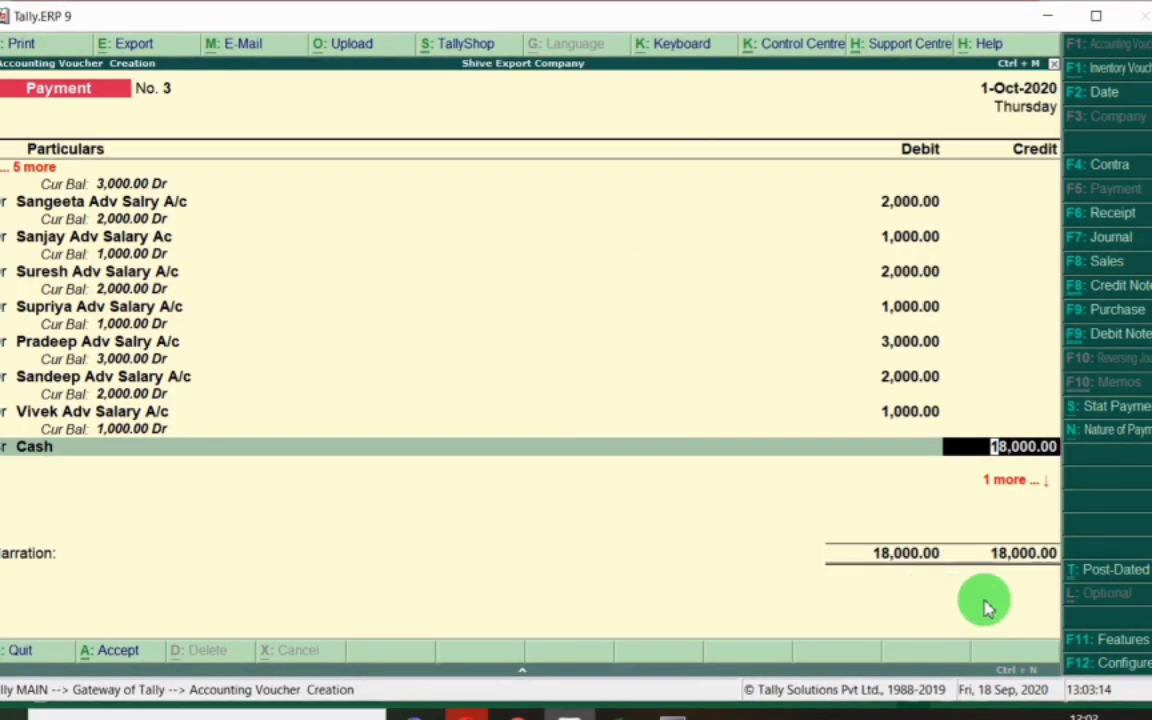
left_click(118, 652)
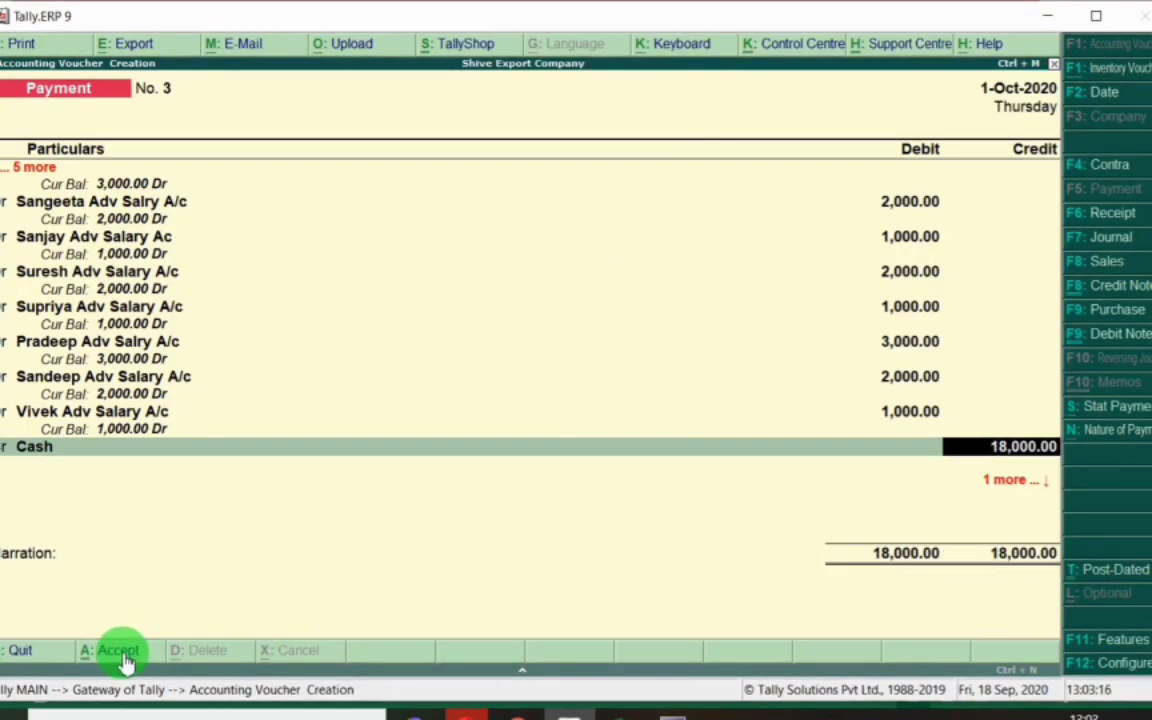
Review the Advance Taken amounts in the Excel sheet, and date the new payment voucher 2-Oct-2020.
key("alt+Tab")
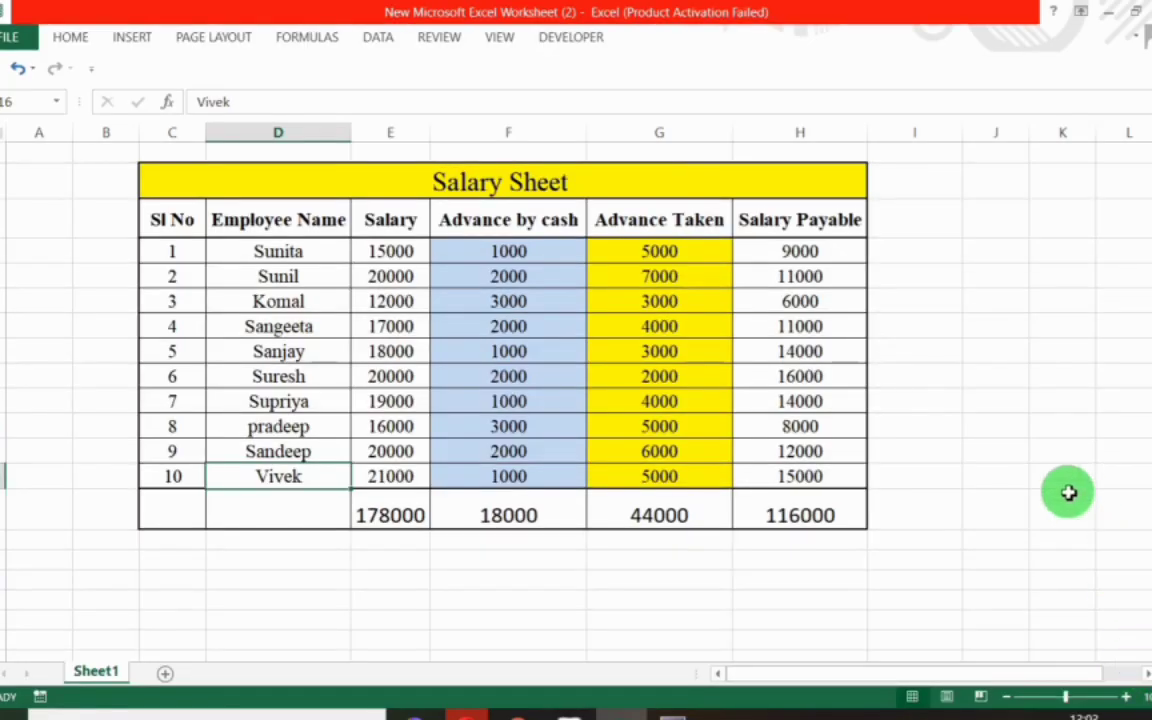
left_click_drag(665, 252, 670, 460)
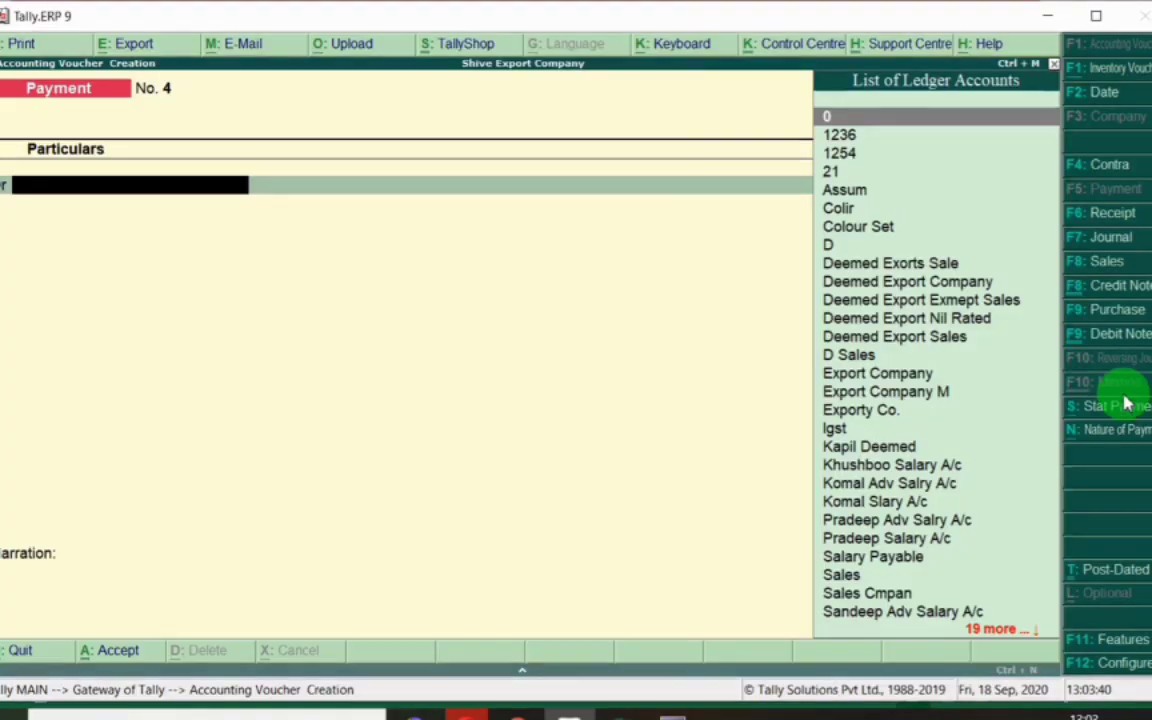
key("F2")
key("Return")
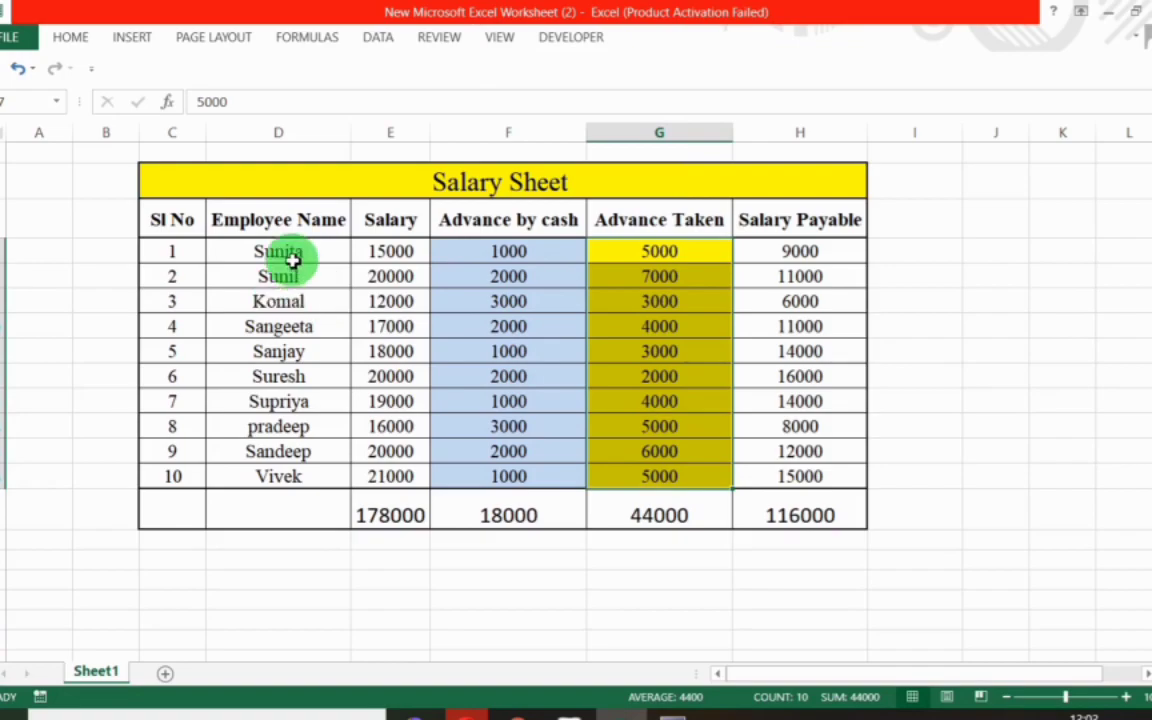
Debit the first employee's advance salary ledger in the new voucher with 5000, the Advance Taken amount from the Excel sheet.
left_click(288, 255)
left_click(656, 251)
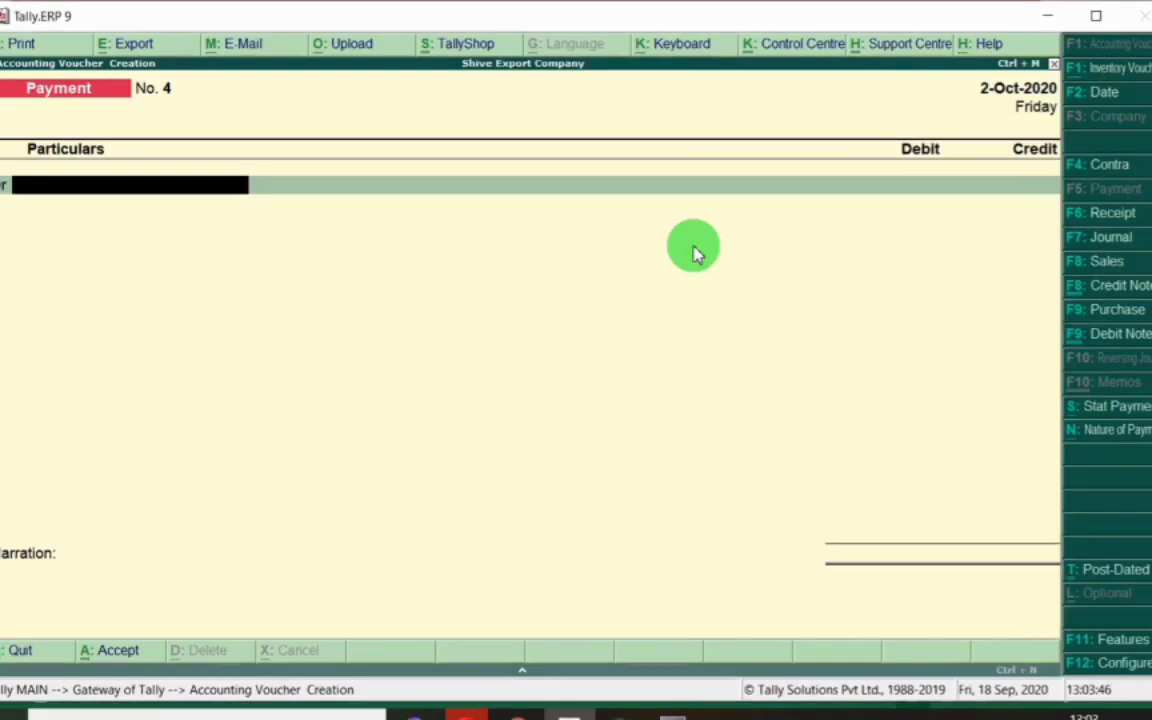
type("Suni")
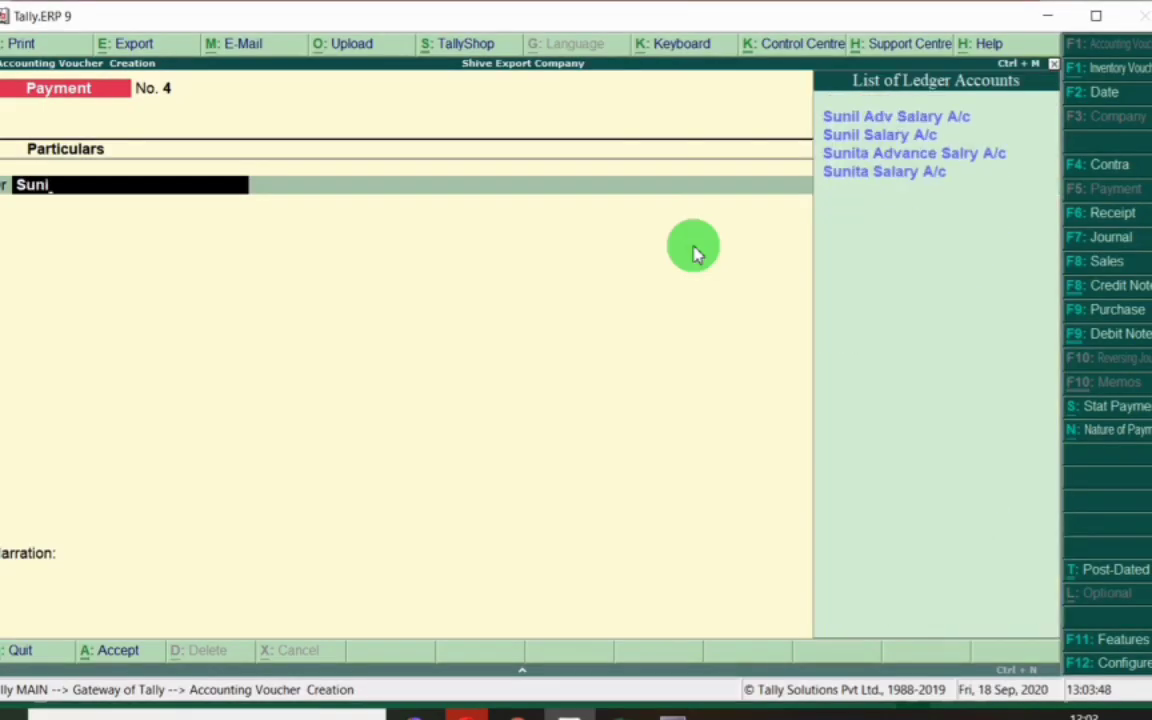
key("Down")
key("Down")
key("Down")
key("Return")
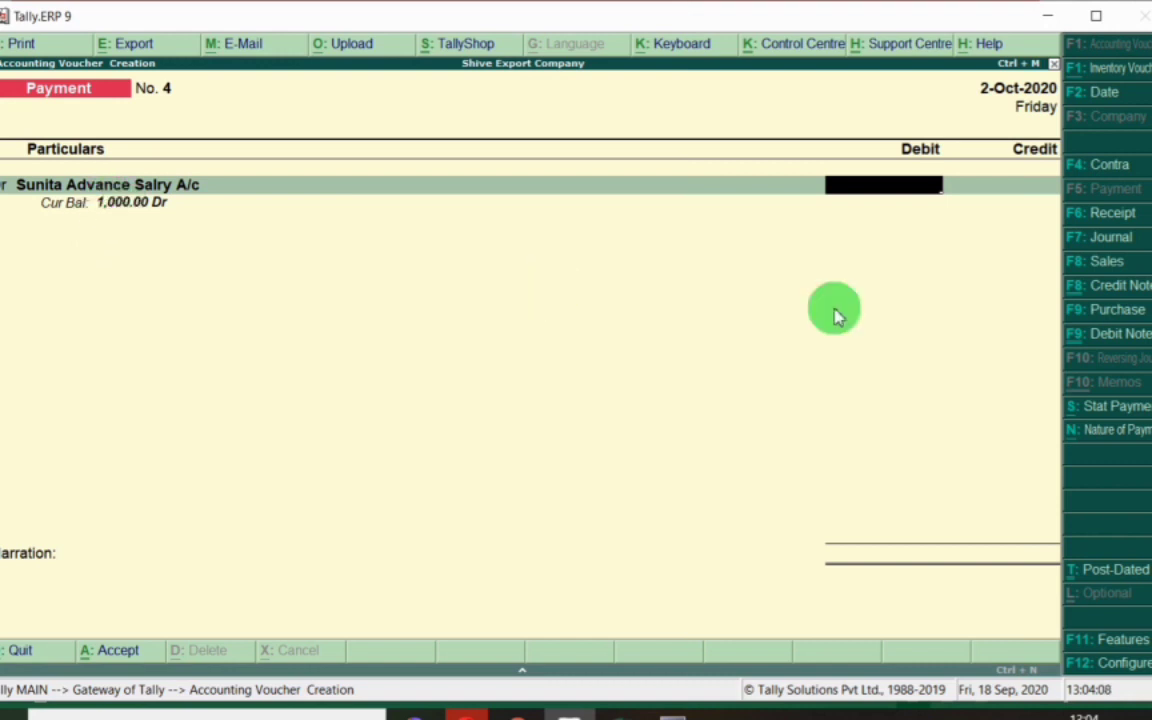
key("alt+Tab")
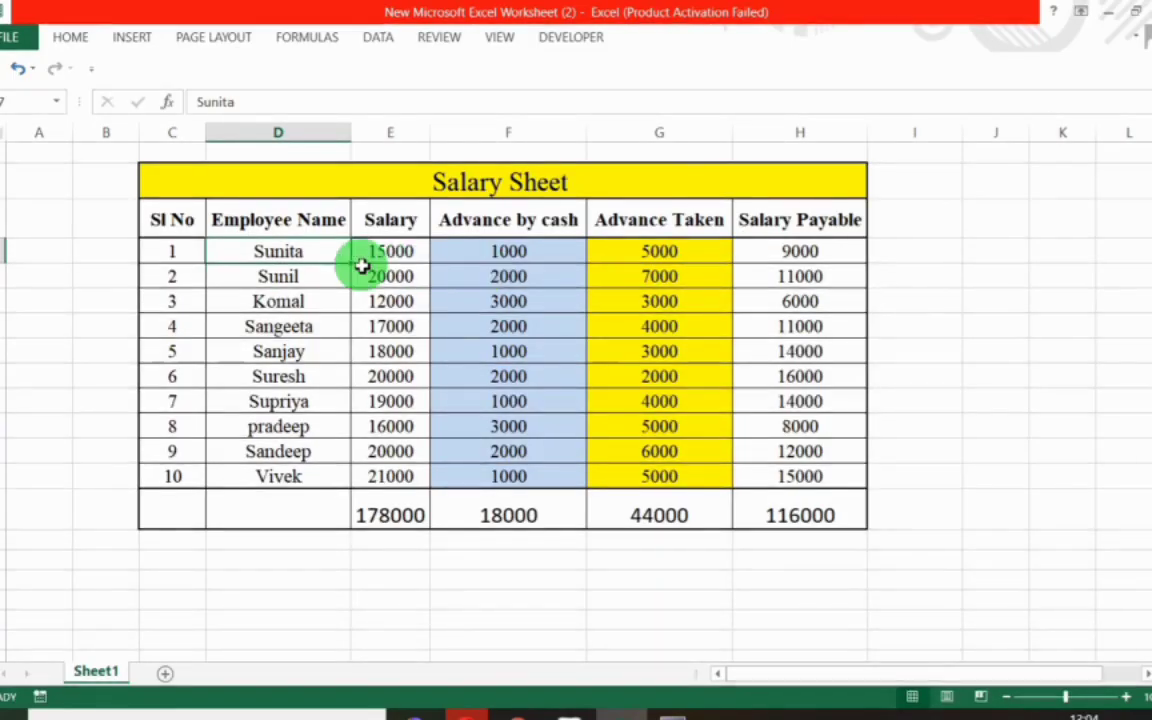
left_click(660, 251)
key("alt+Tab")
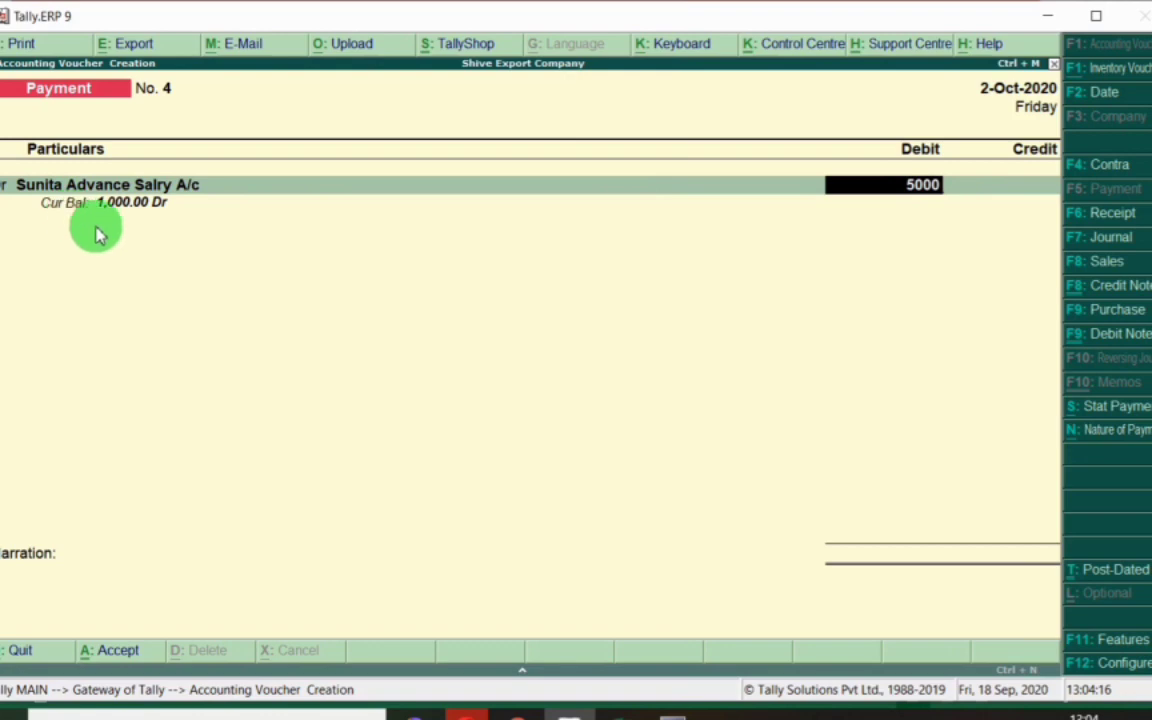
key("Return")
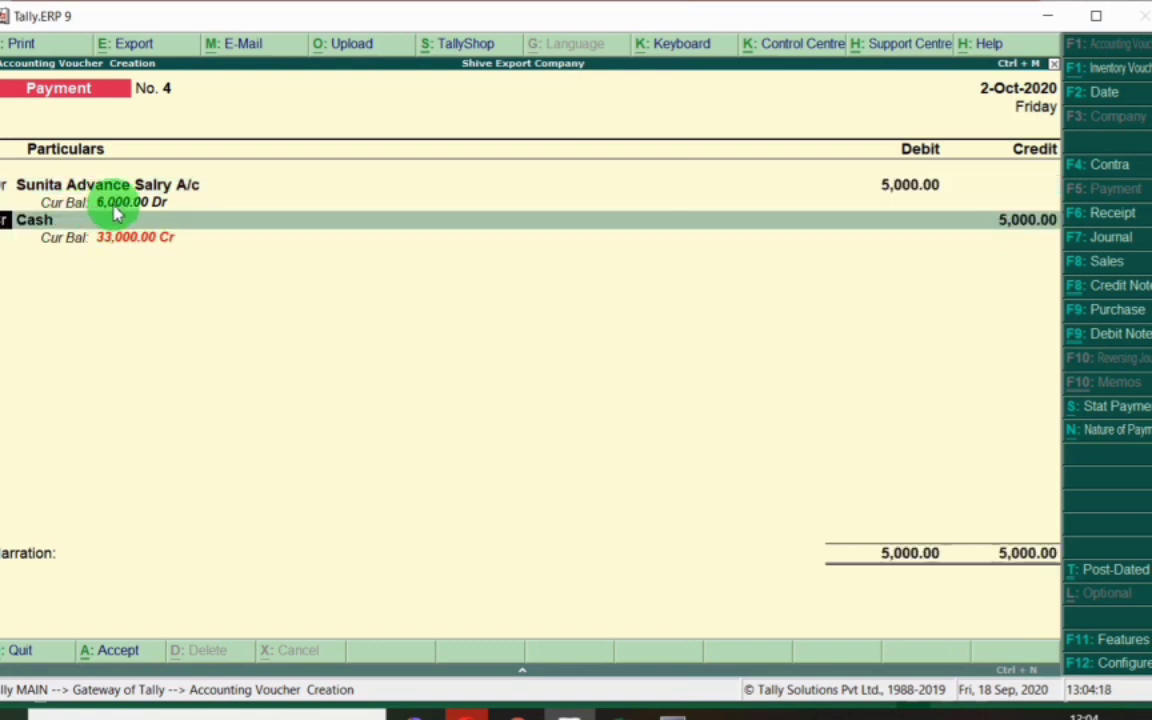
Add the second employee's advance salary ledger as a debit line of 7000, following the Advance Taken column in Excel.
key("d")
key("alt+Tab")
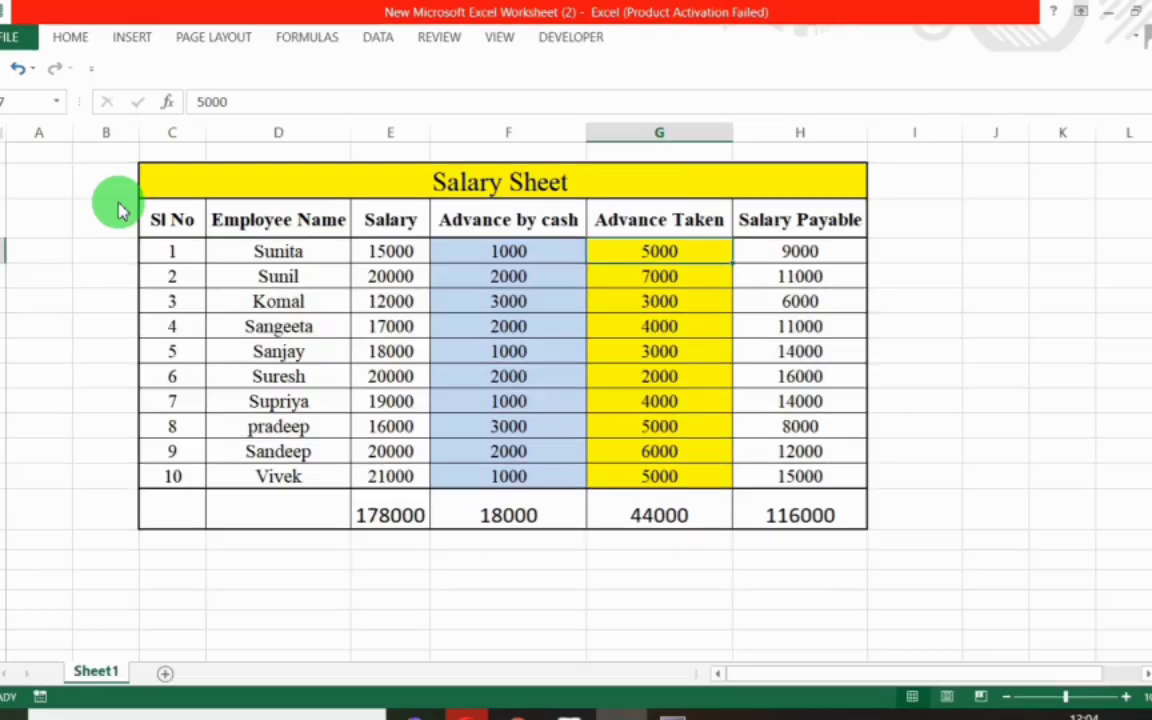
left_click(234, 280)
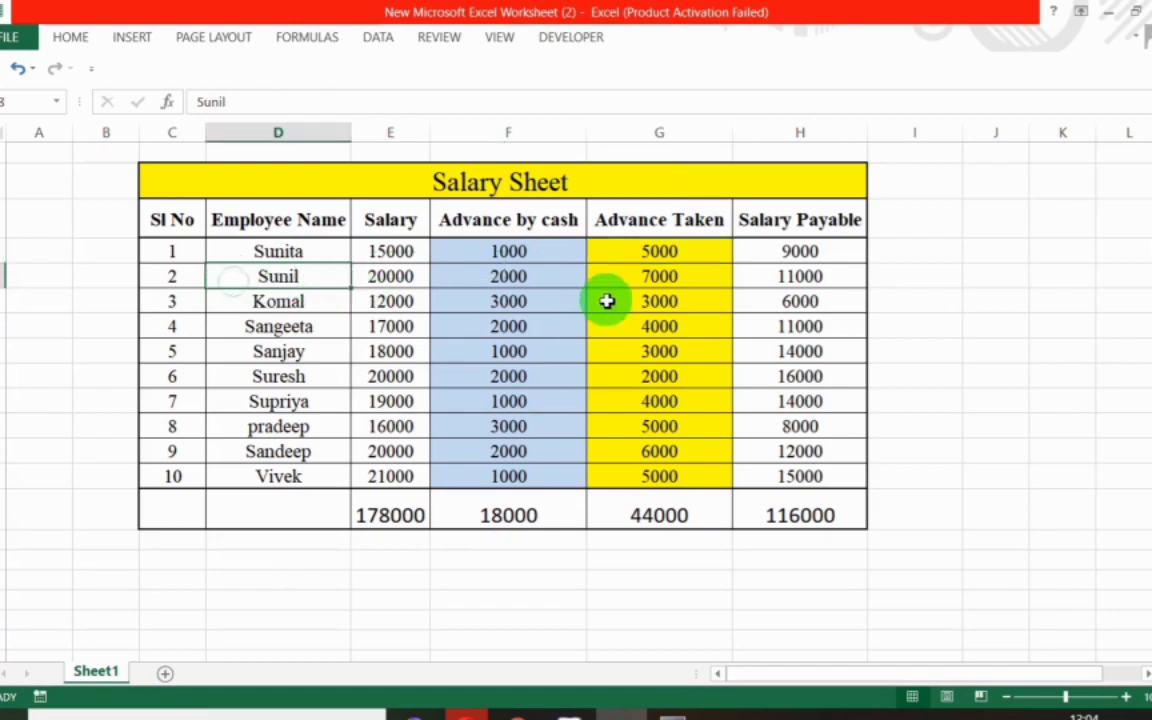
key("alt+Tab")
type("Sunil")
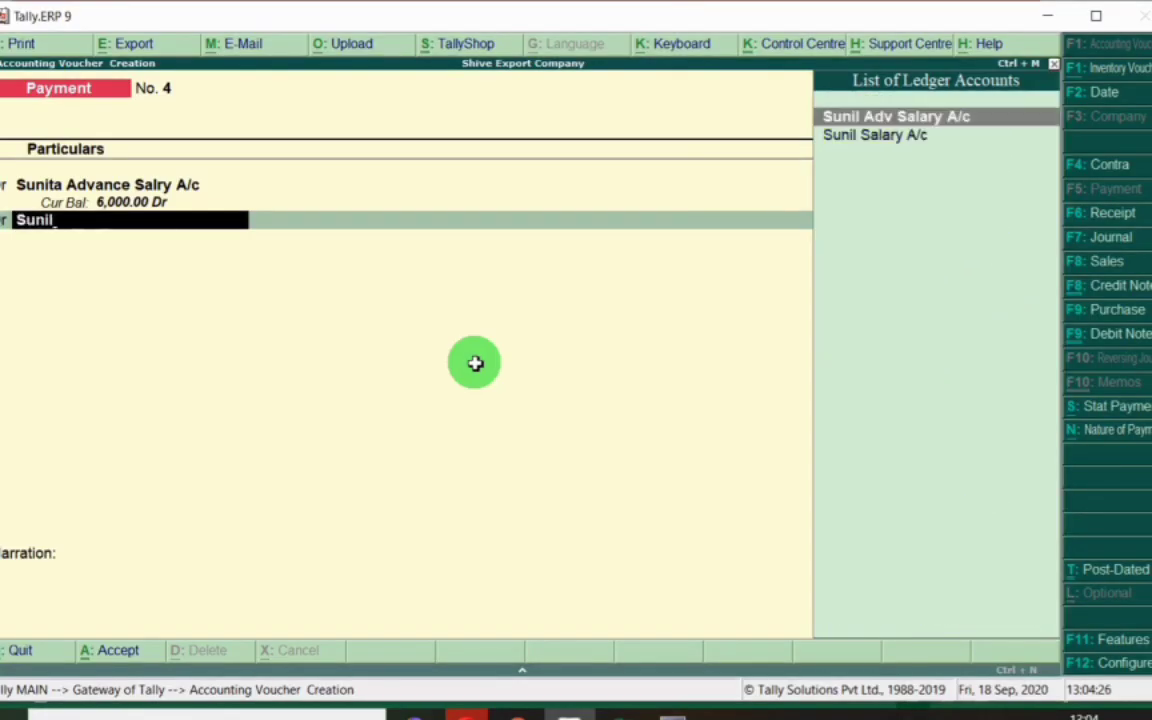
key("Return")
key("alt+Tab")
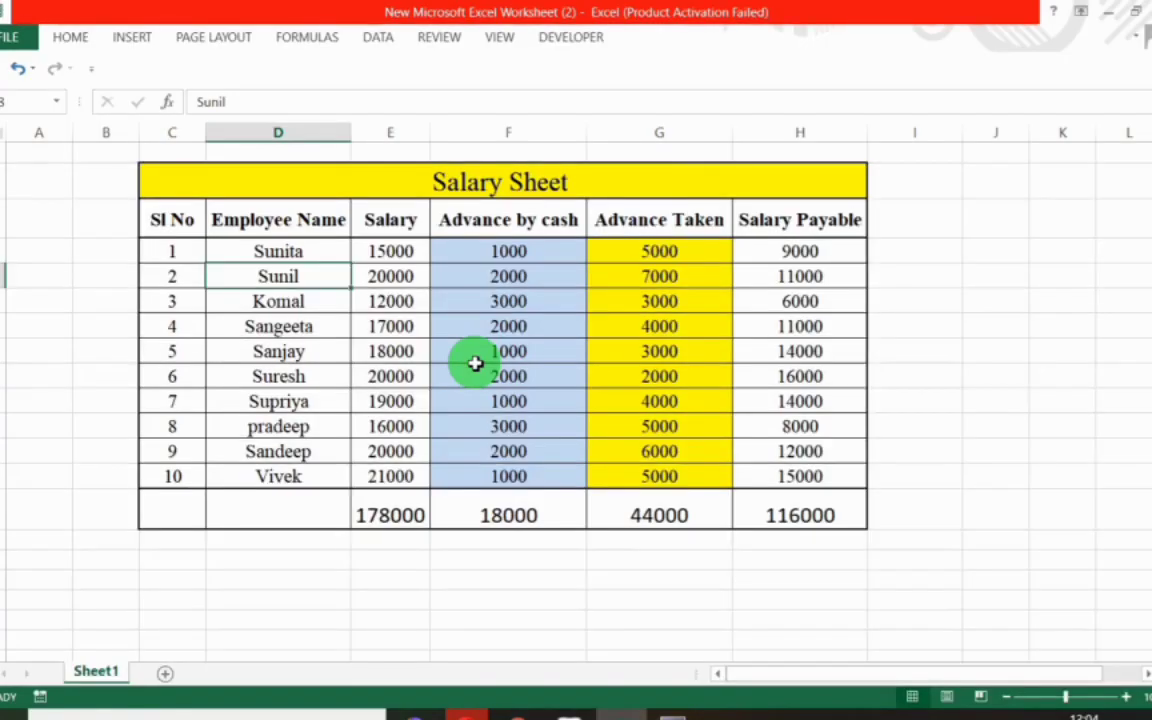
left_click(627, 256)
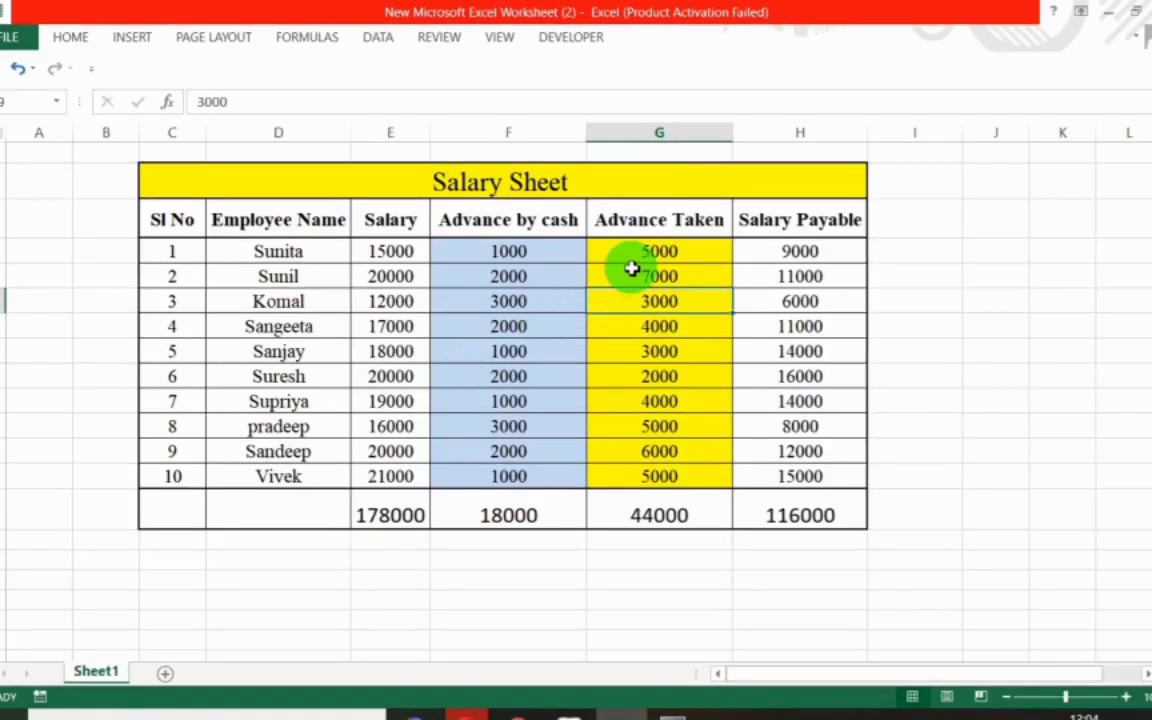
left_click(631, 275)
key("alt+Tab")
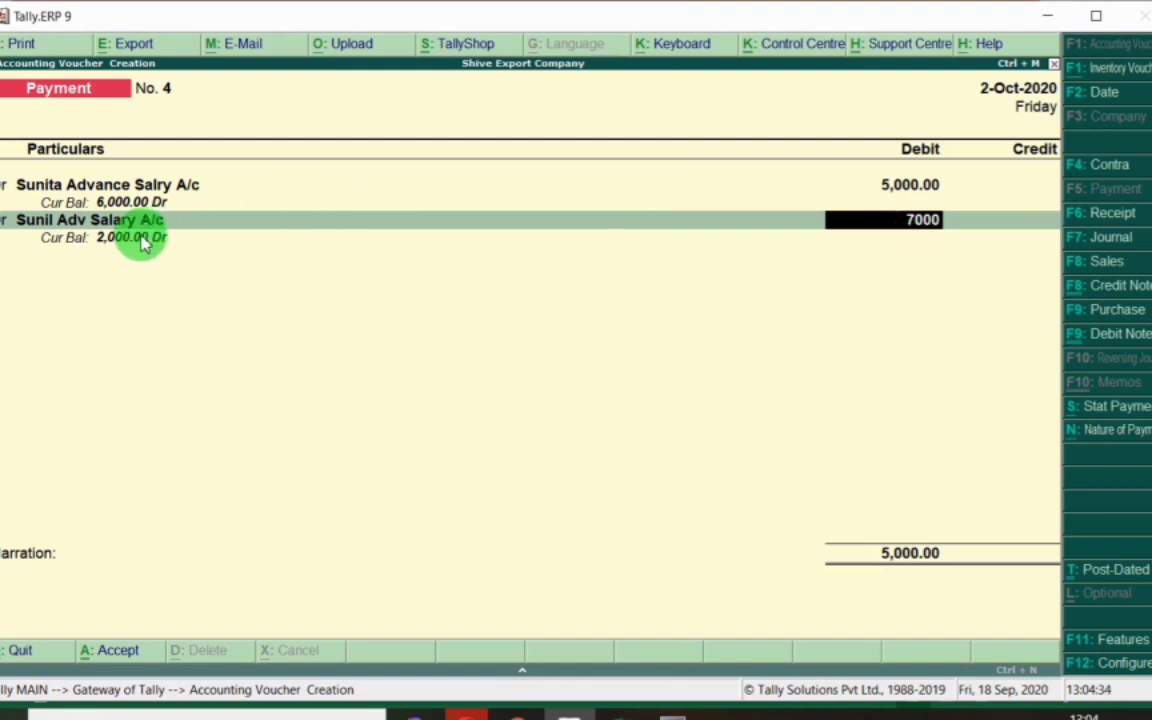
key("Return")
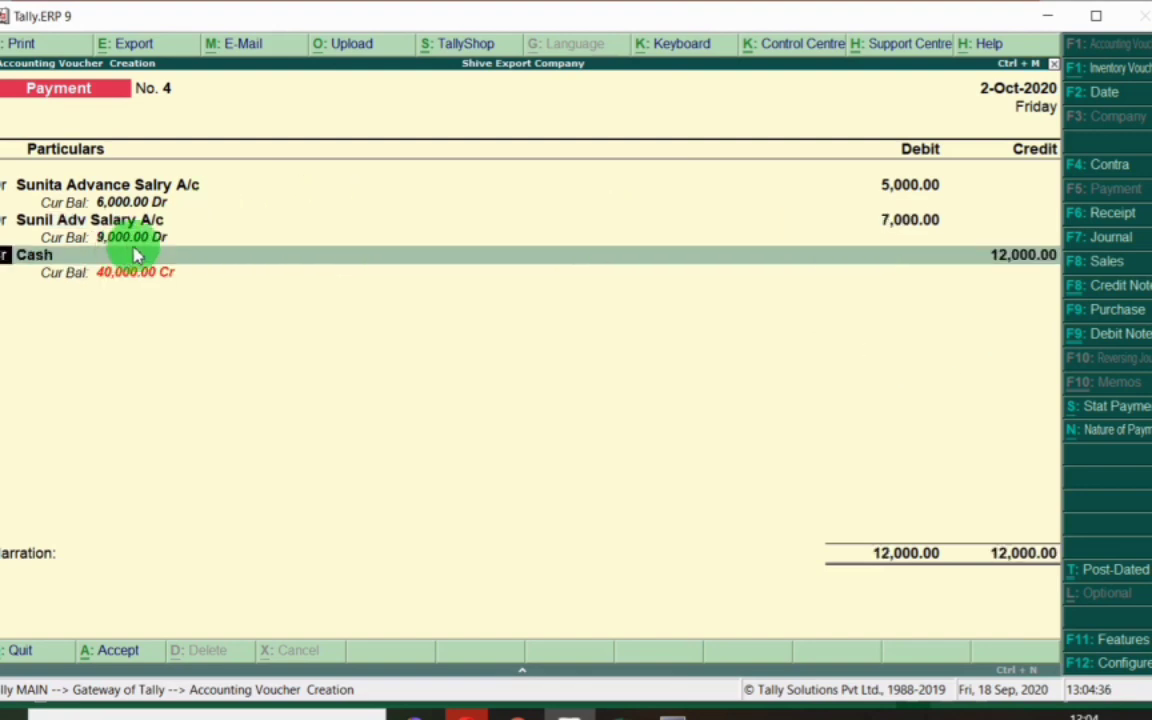
Add the third employee's advance salary ledger to the voucher, debiting the Advance Taken amount of 3000 from the Excel sheet.
key("Return")
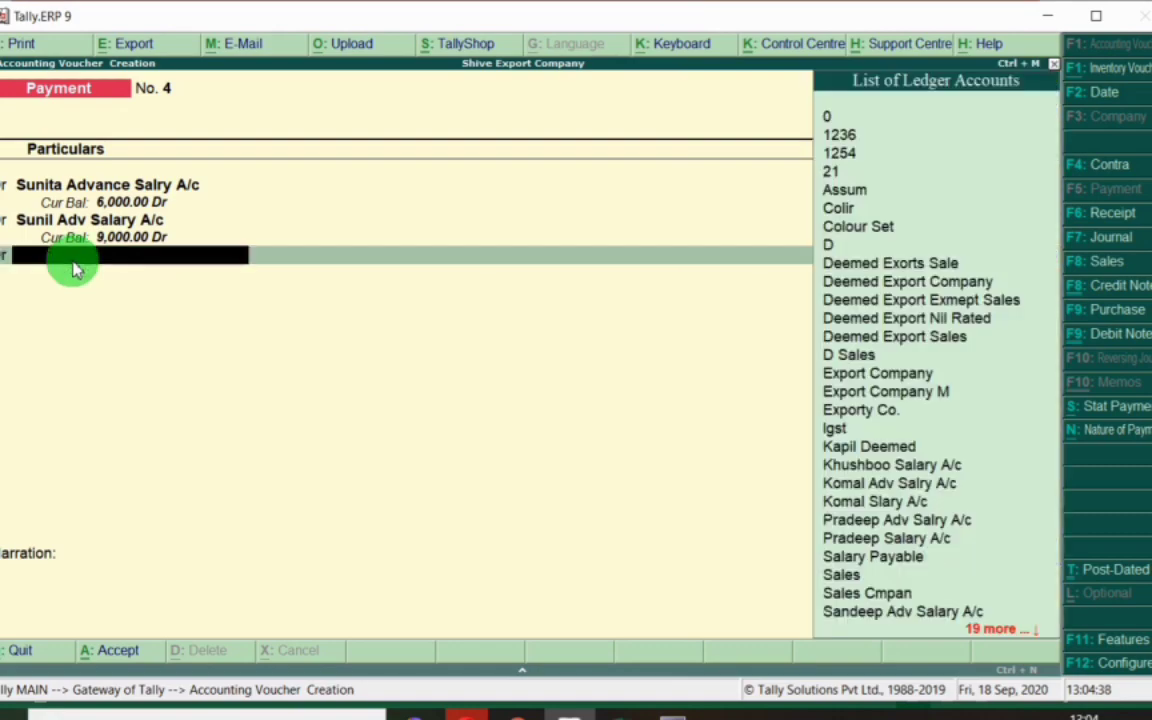
key("alt+Tab")
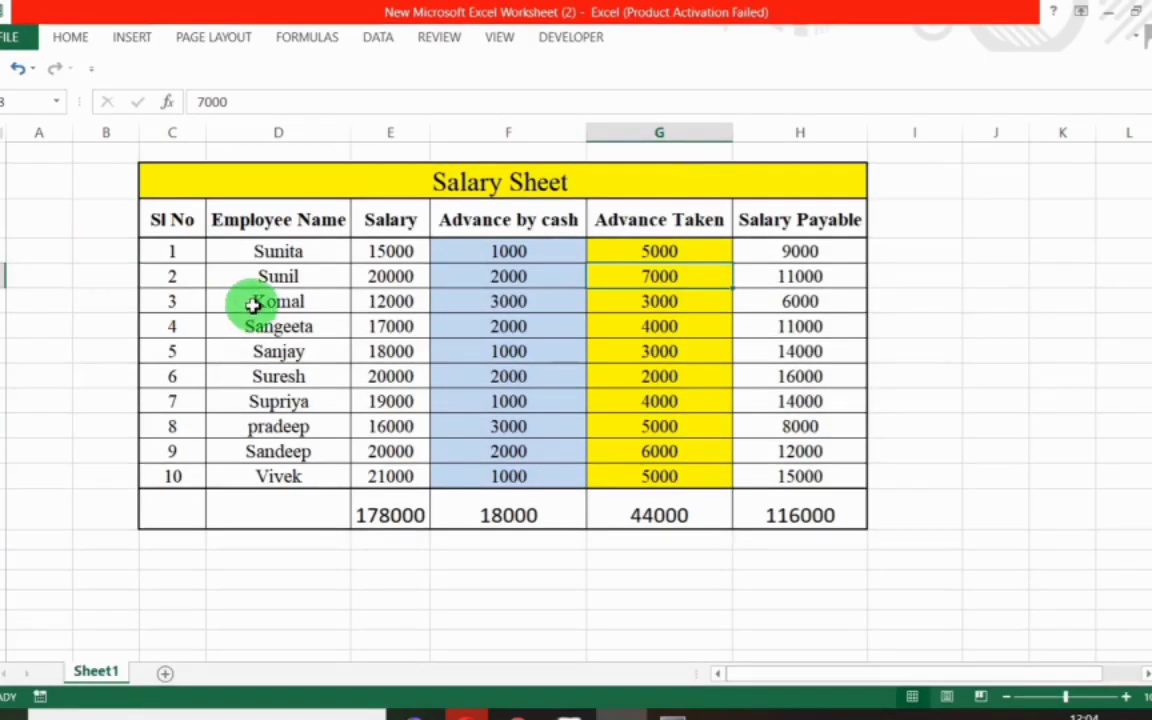
left_click(242, 302)
left_click(660, 301)
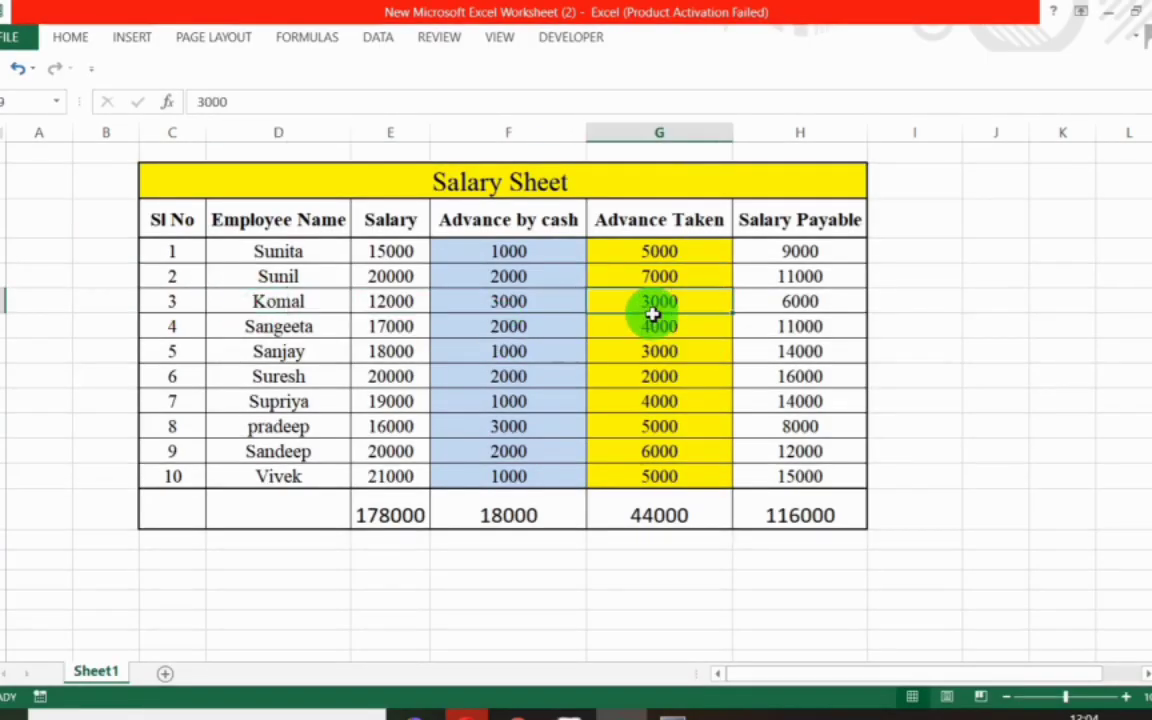
key("alt+Tab")
type("Ko")
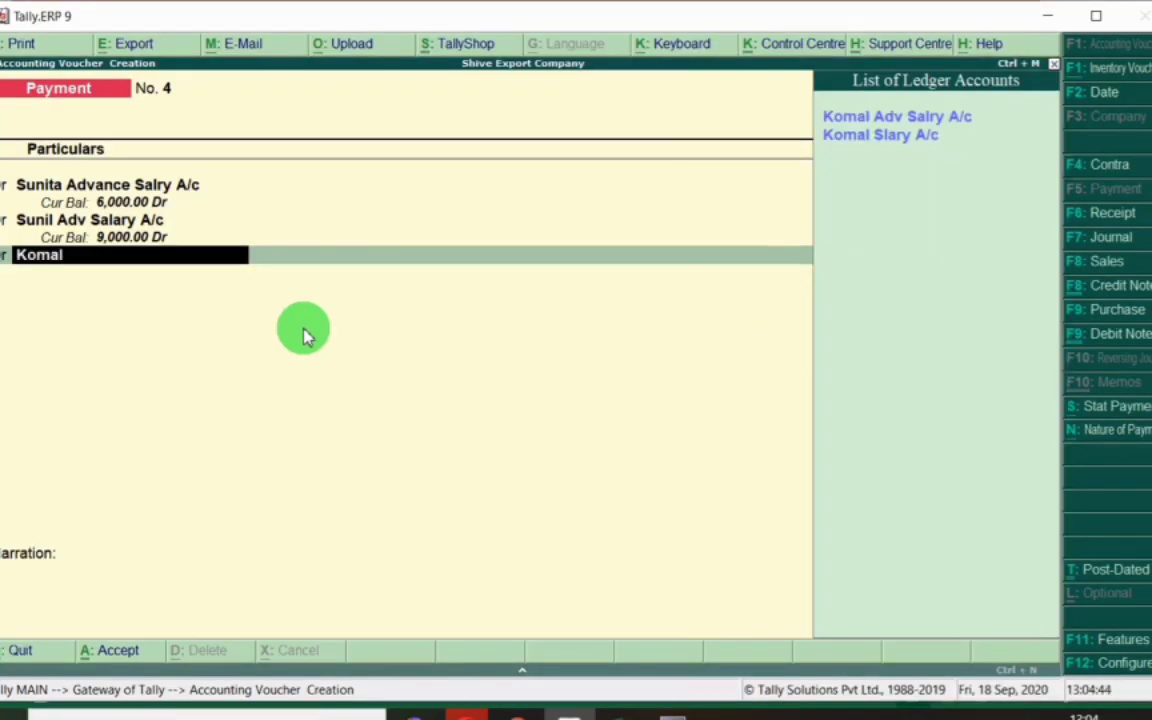
key("Return")
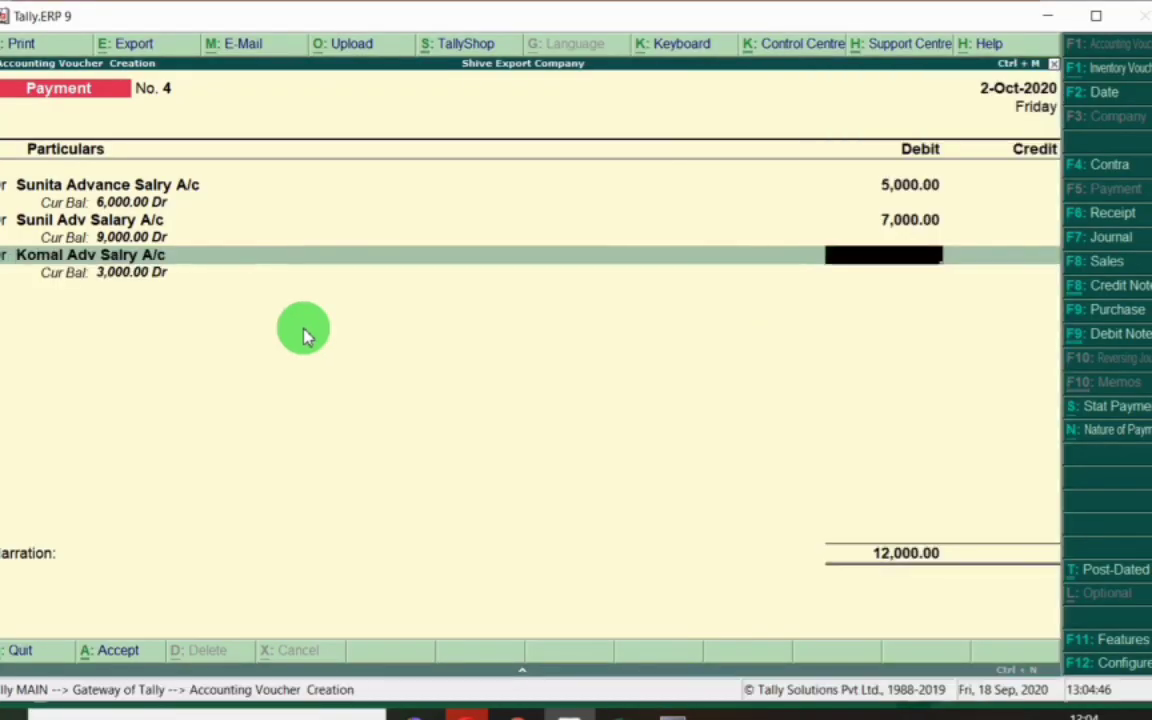
type("3")
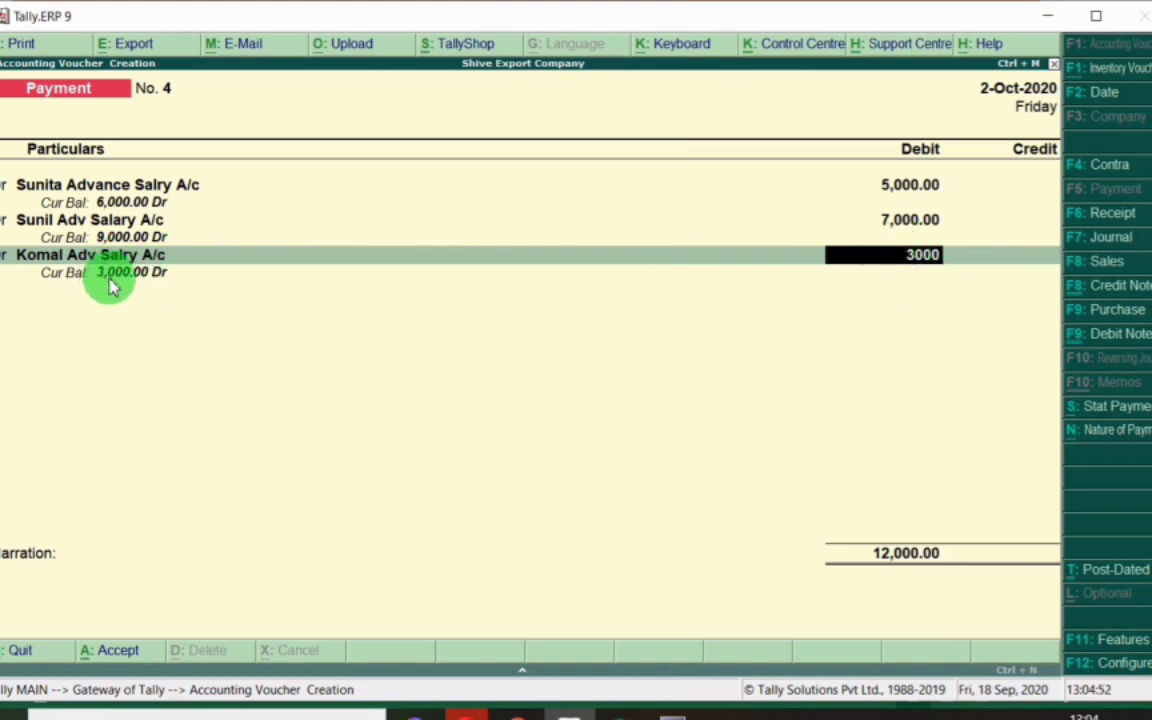
type("000")
key("Return")
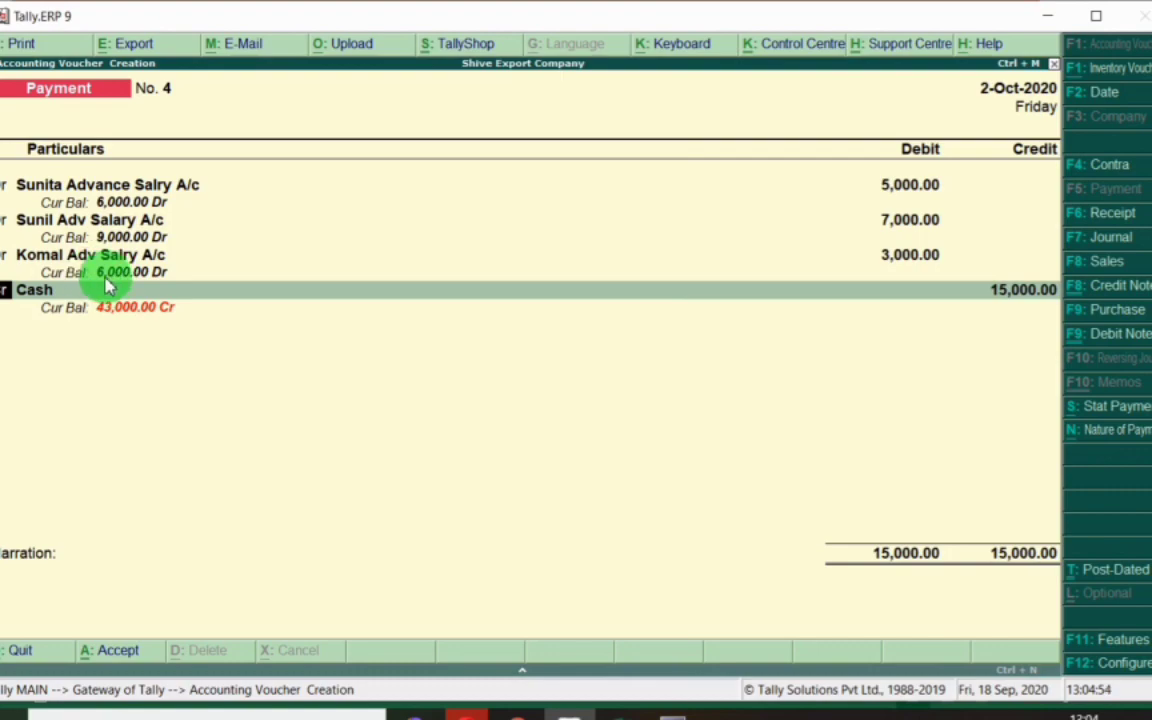
Debit the fourth employee's advance salary ledger in the payment voucher with 4000, the Advance Taken amount from the Excel sheet.
key("Return")
key("alt+Tab")
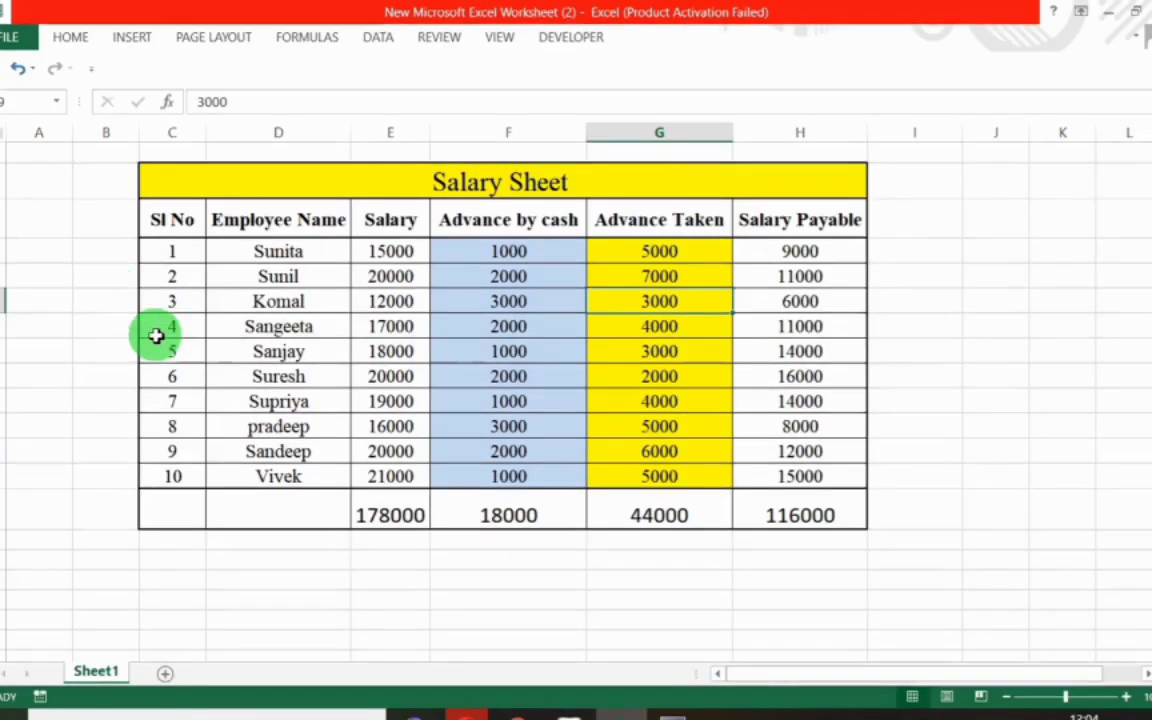
left_click(272, 342)
left_click(290, 326)
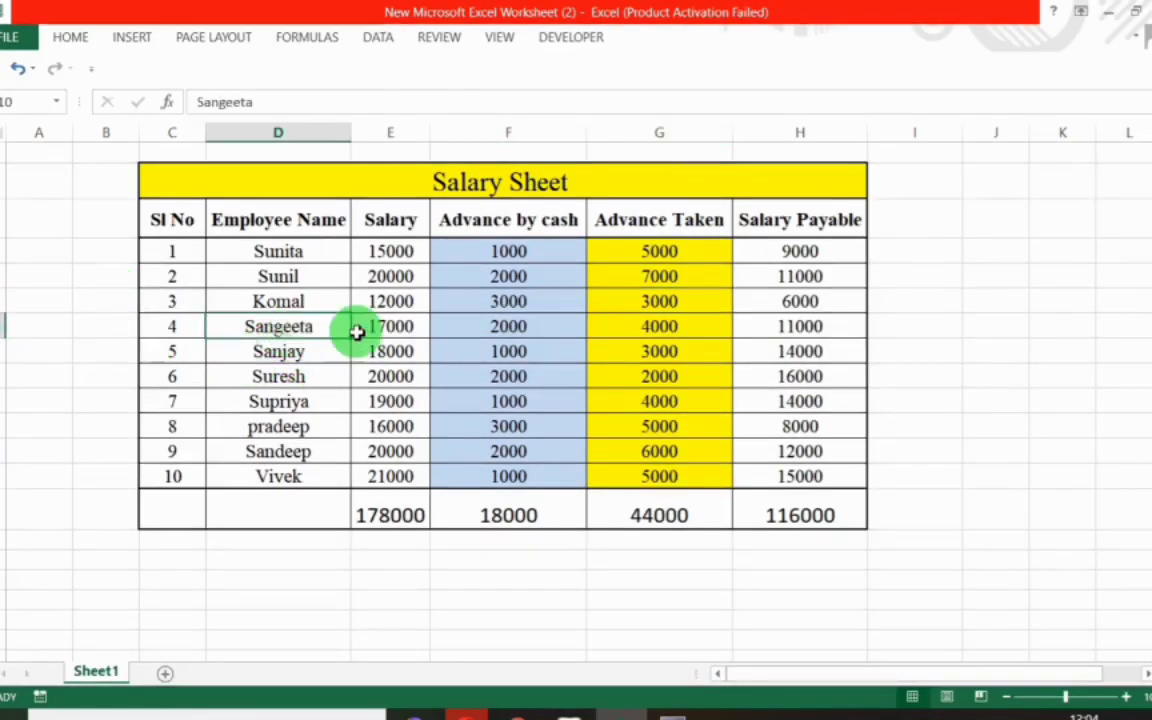
key("alt+Tab")
type("Sangee")
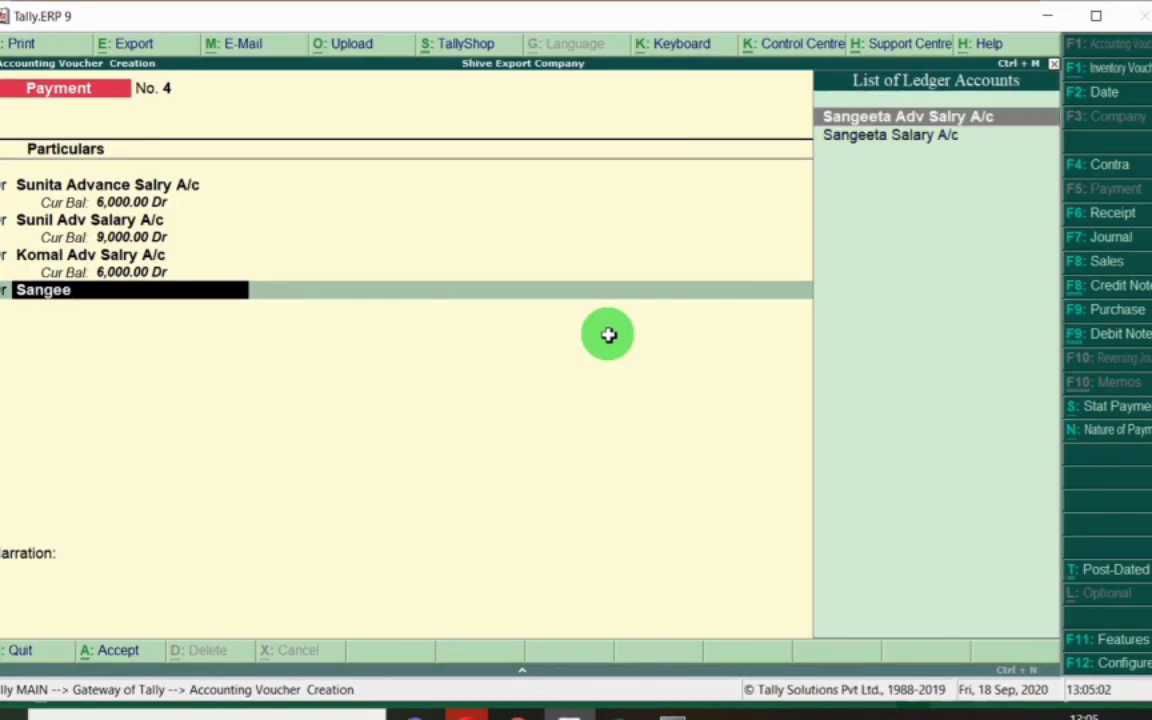
key("Return")
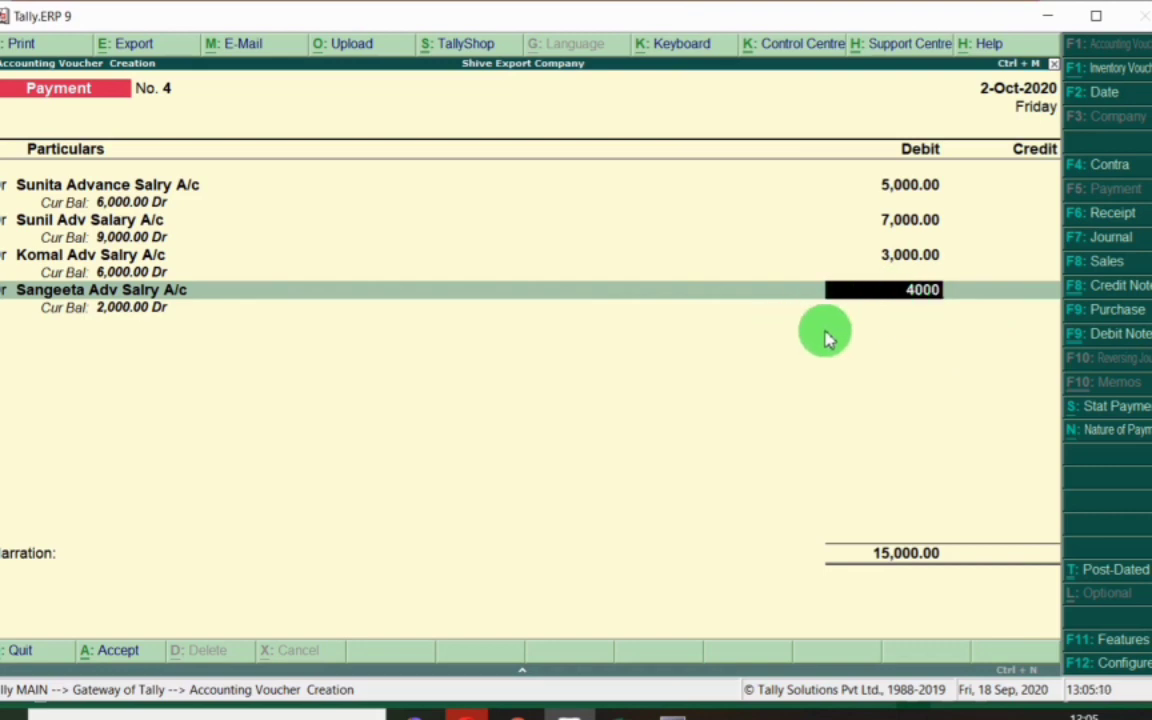
key("Return")
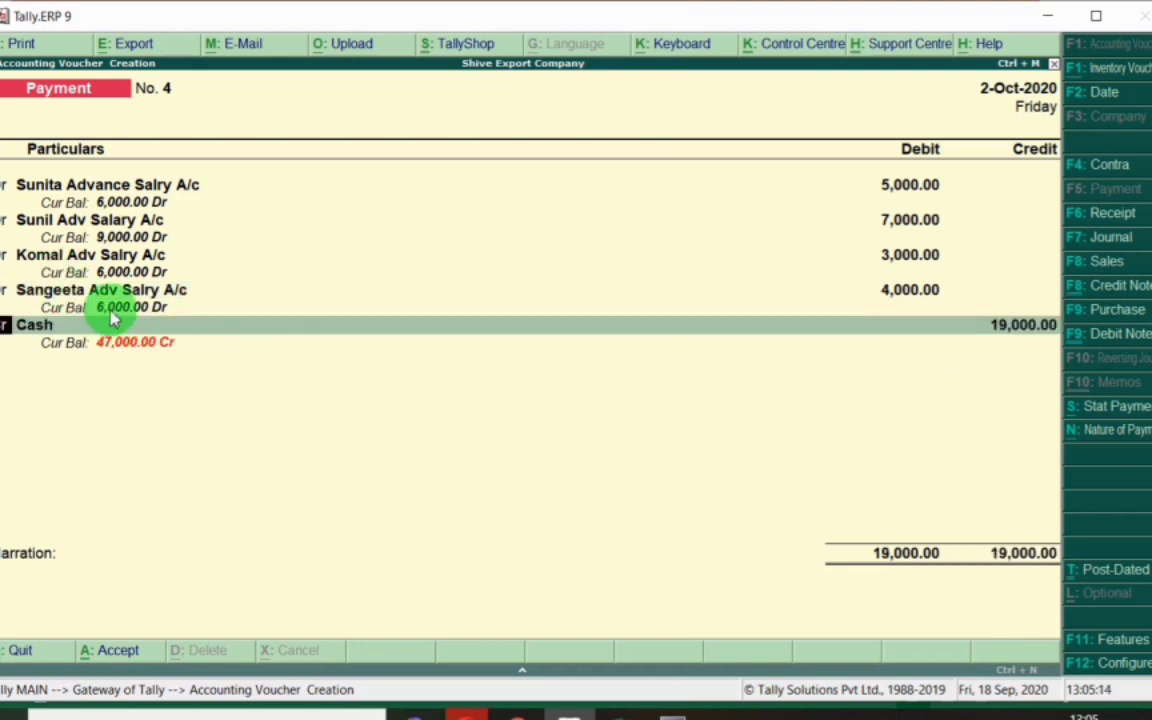
Look up the fifth employee in the Excel sheet and add their advance salary ledger to the voucher with a 6000 debit.
key("Return")
key("alt+Tab")
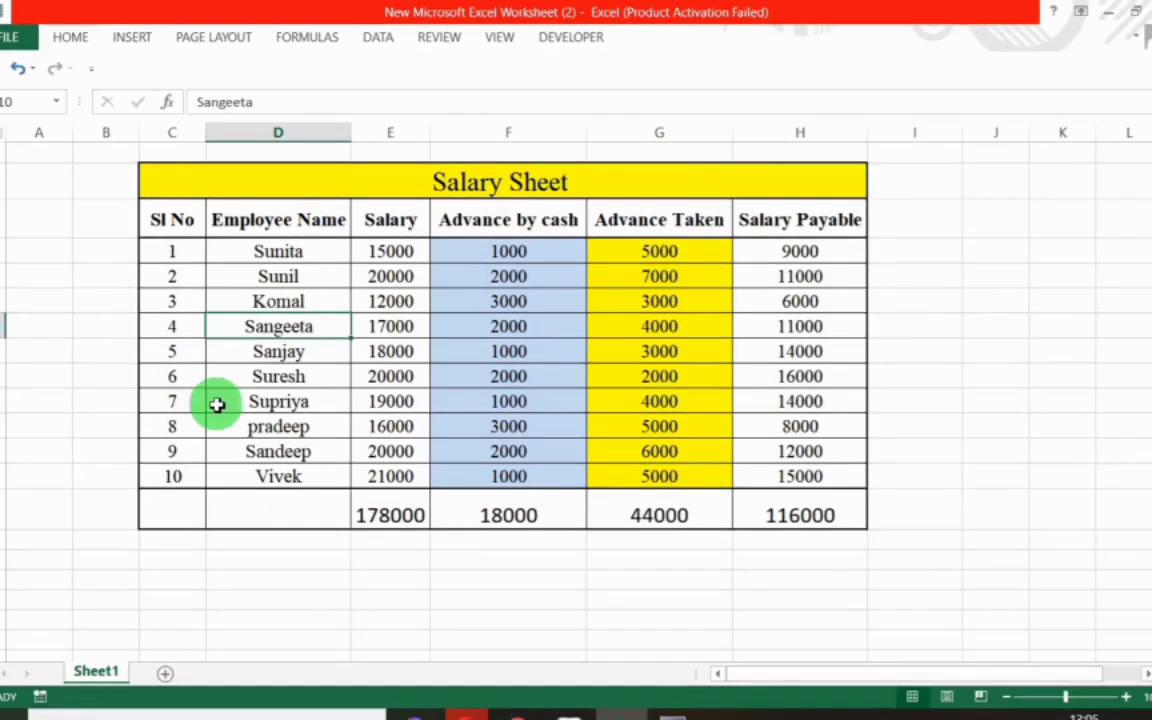
left_click(288, 352)
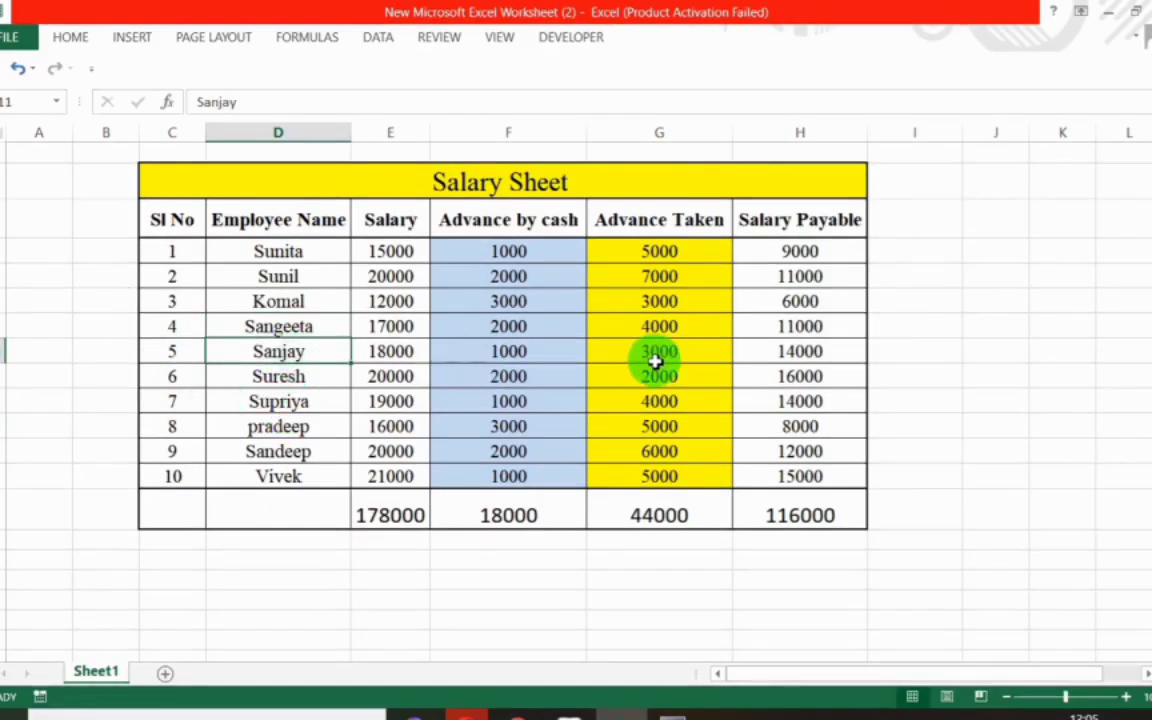
key("alt+Tab")
type("Sang")
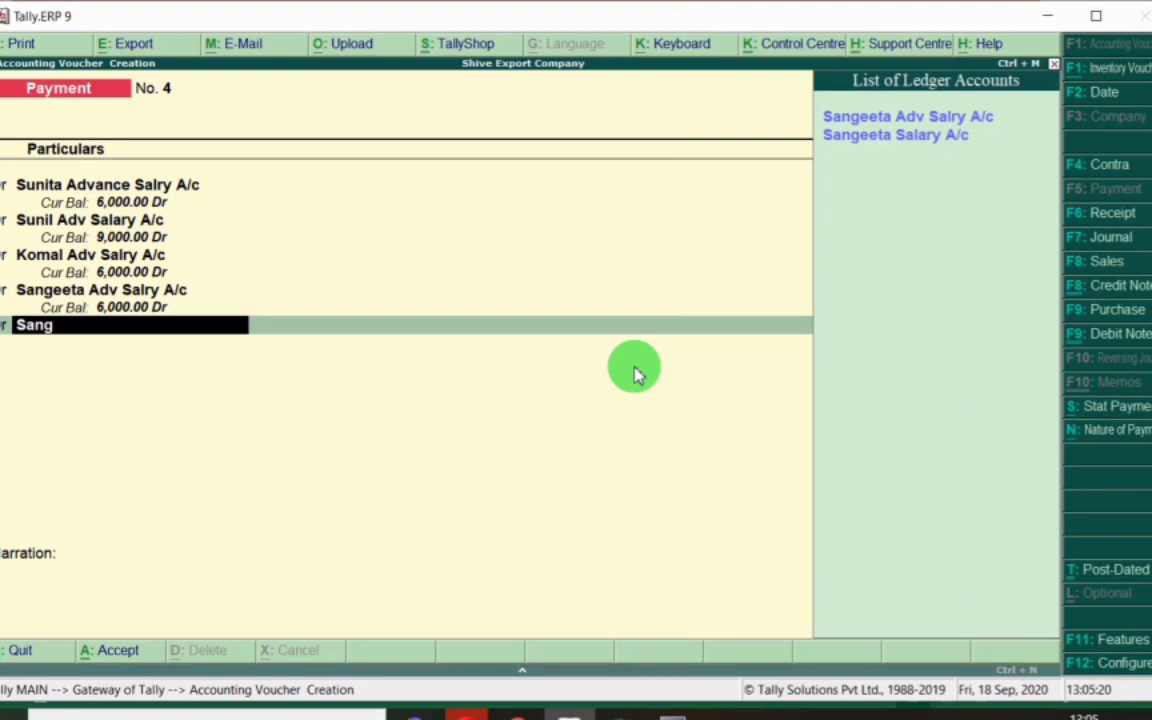
key("BackSpace")
type("ja")
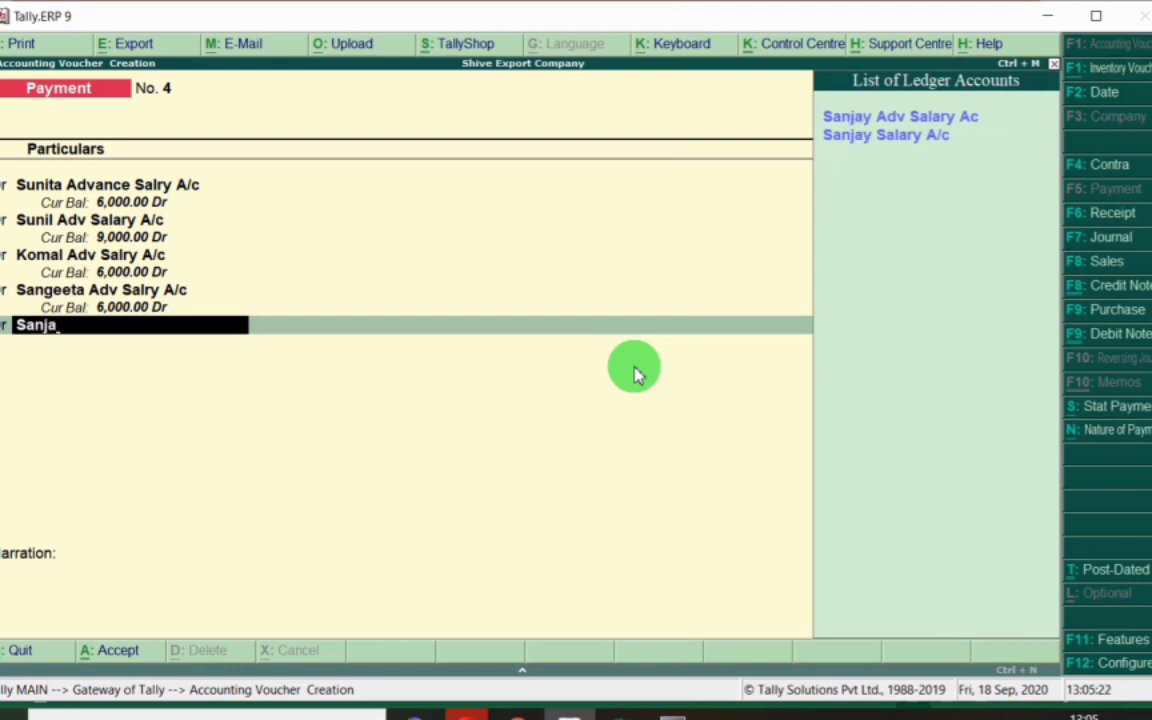
key("Return")
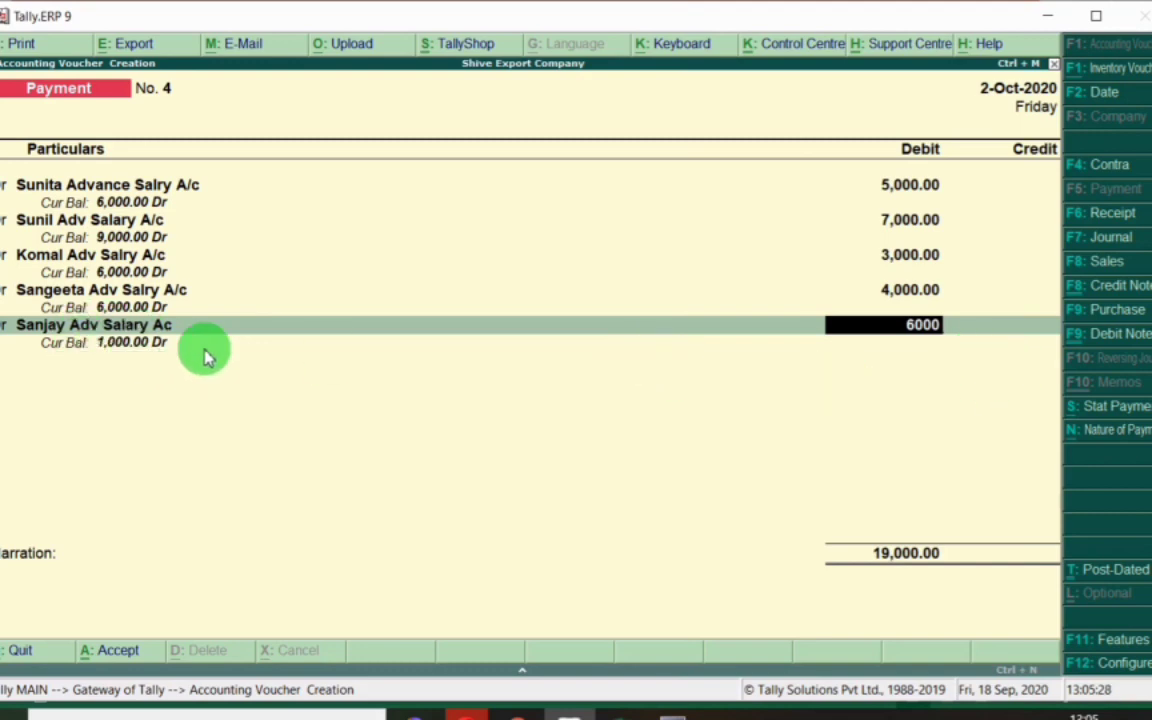
key("Return")
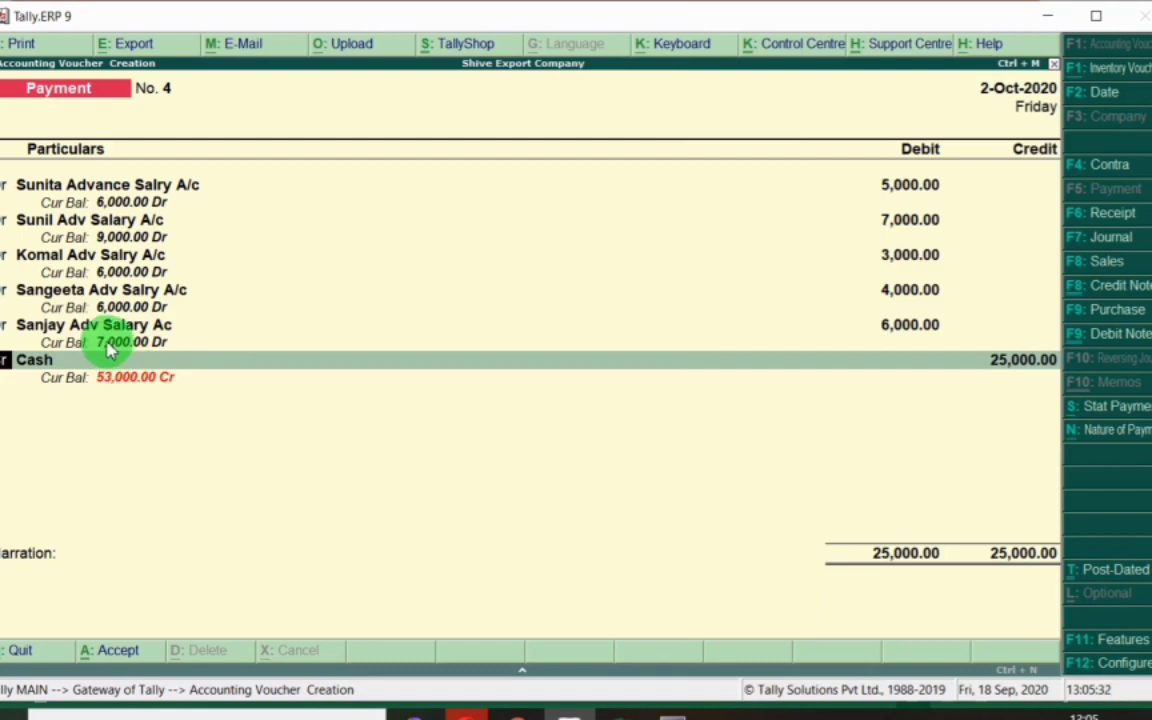
Recheck the fifth employee's Advance Taken in Excel and correct the debit on that voucher line to 3000.
key("alt+Tab")
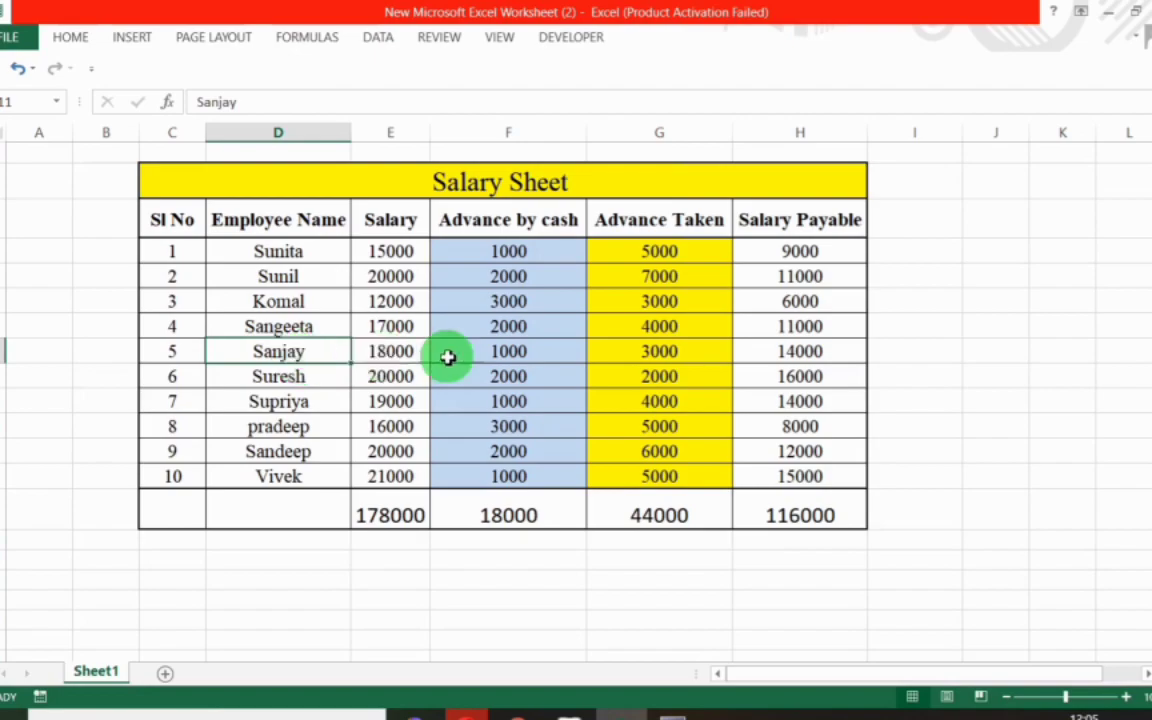
key("alt+Tab")
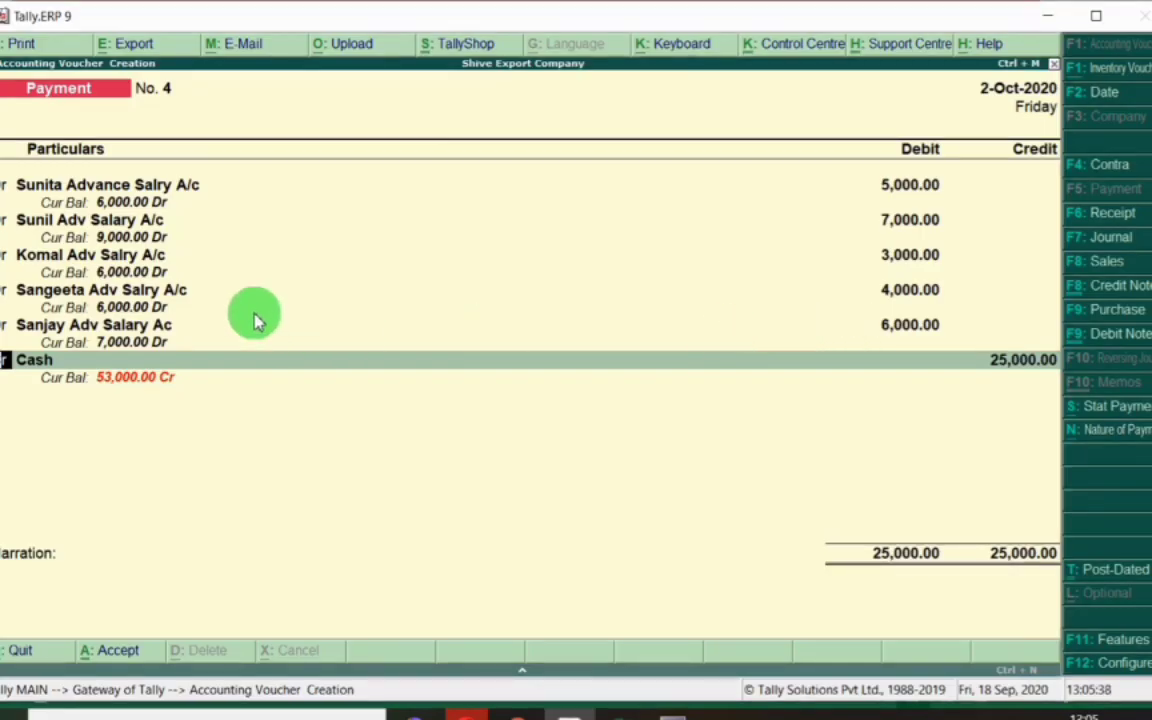
left_click(150, 325)
key("Return")
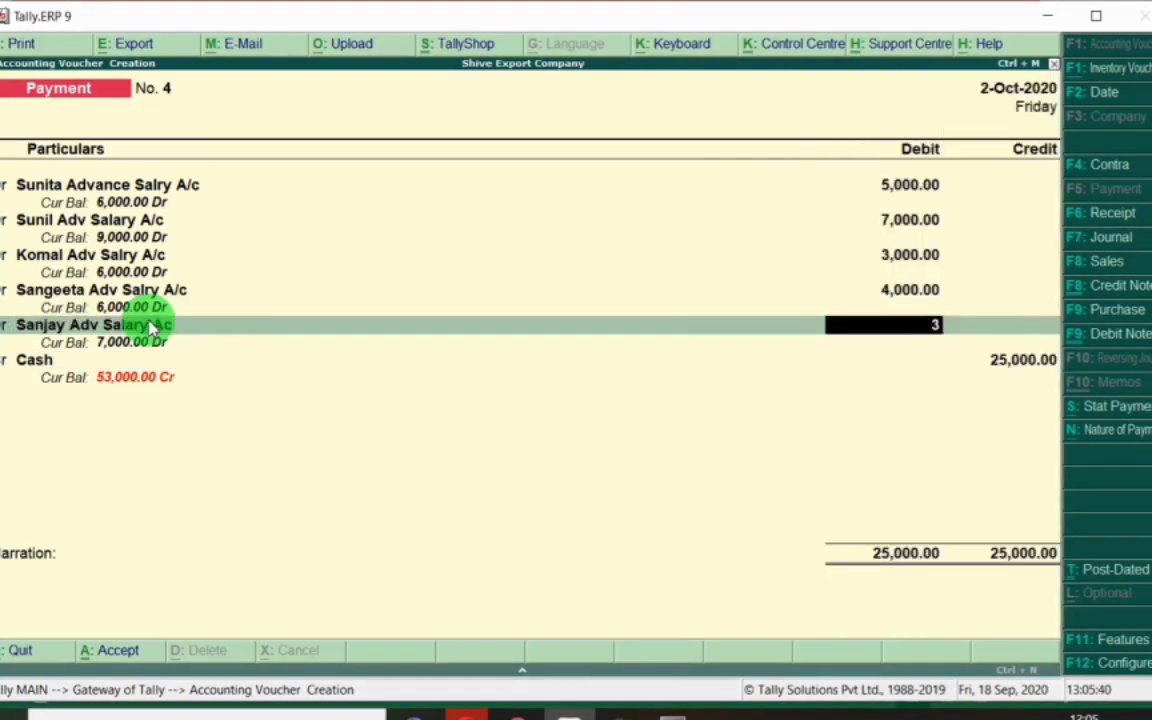
type("3000")
key("Return")
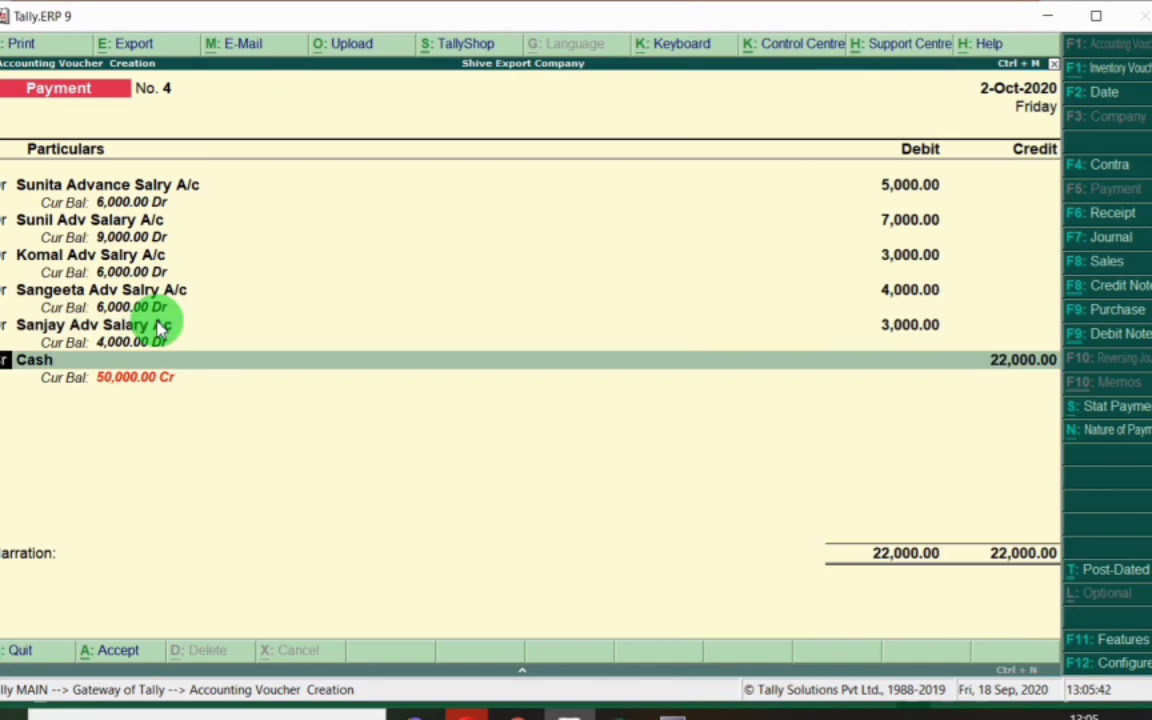
Add the sixth employee's advance salary ledger as a debit line of 2000, checking the Advance Taken column in Excel.
left_click(118, 359)
key("alt+Tab")
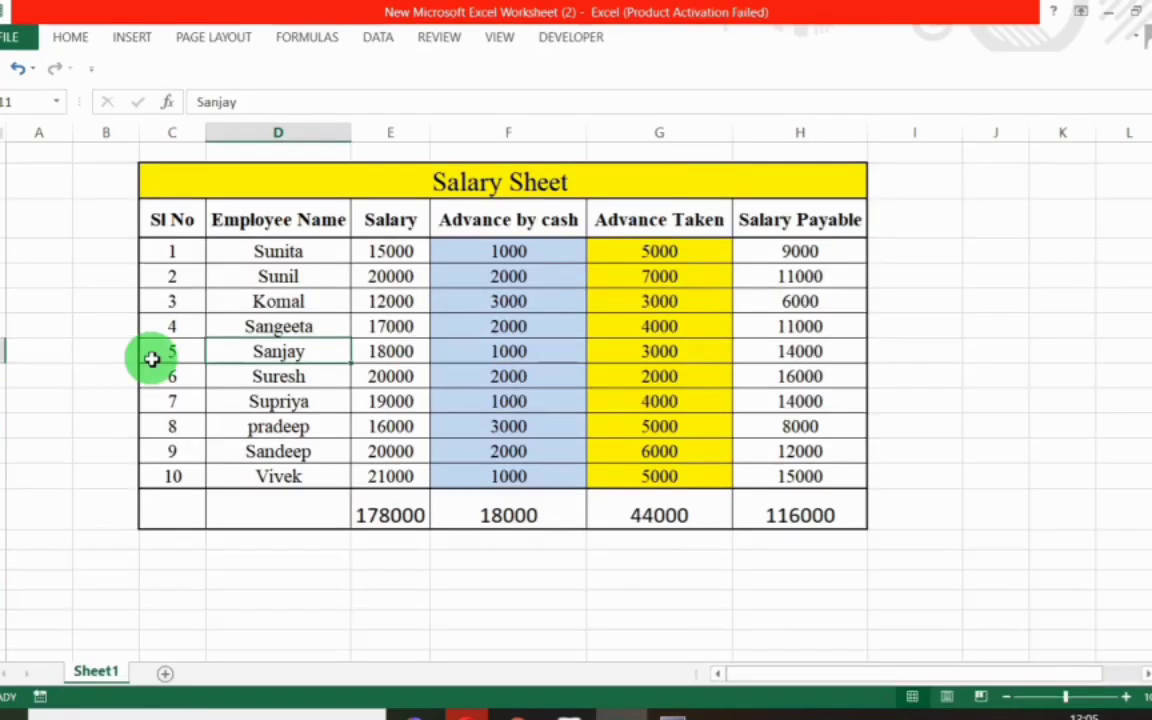
left_click(300, 375)
key("alt+Tab")
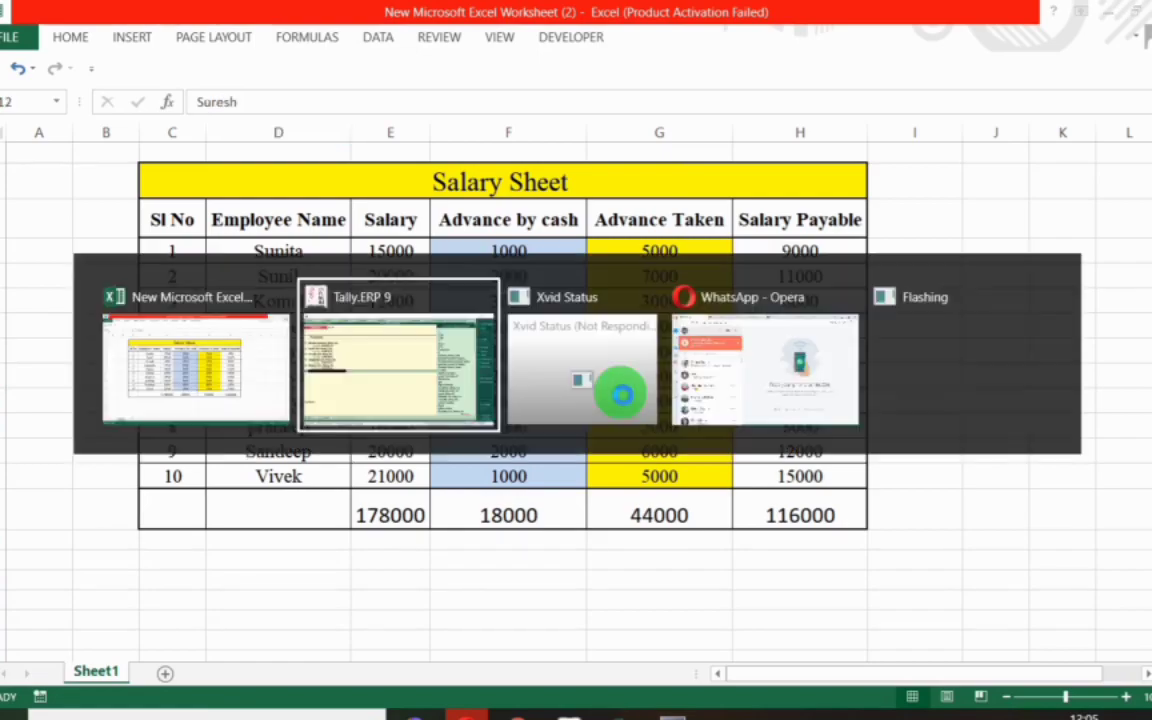
type("Sure")
key("Down")
key("Return")
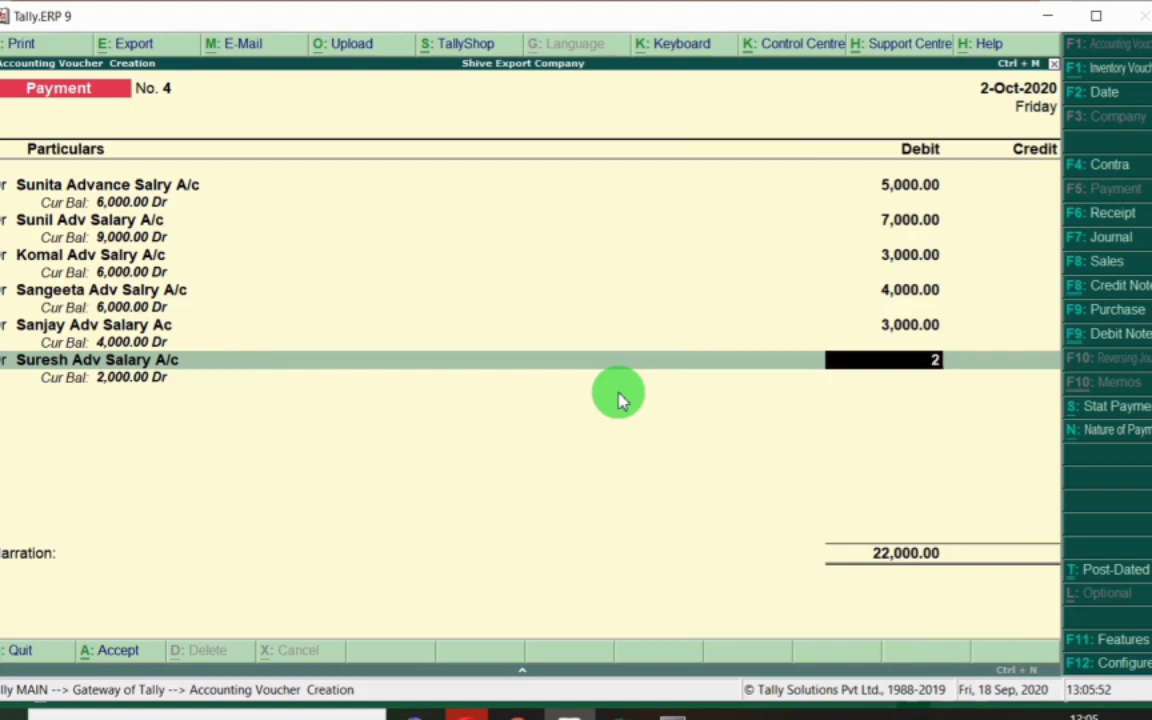
key("alt+Tab")
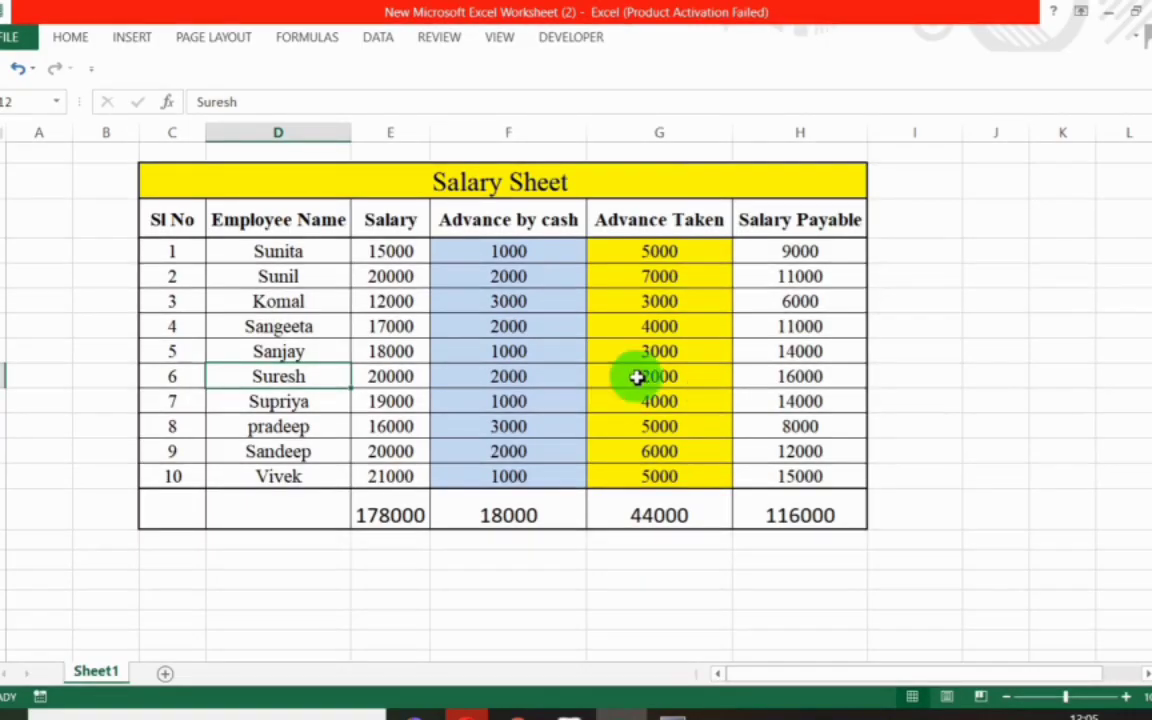
left_click(284, 406)
key("alt+Tab")
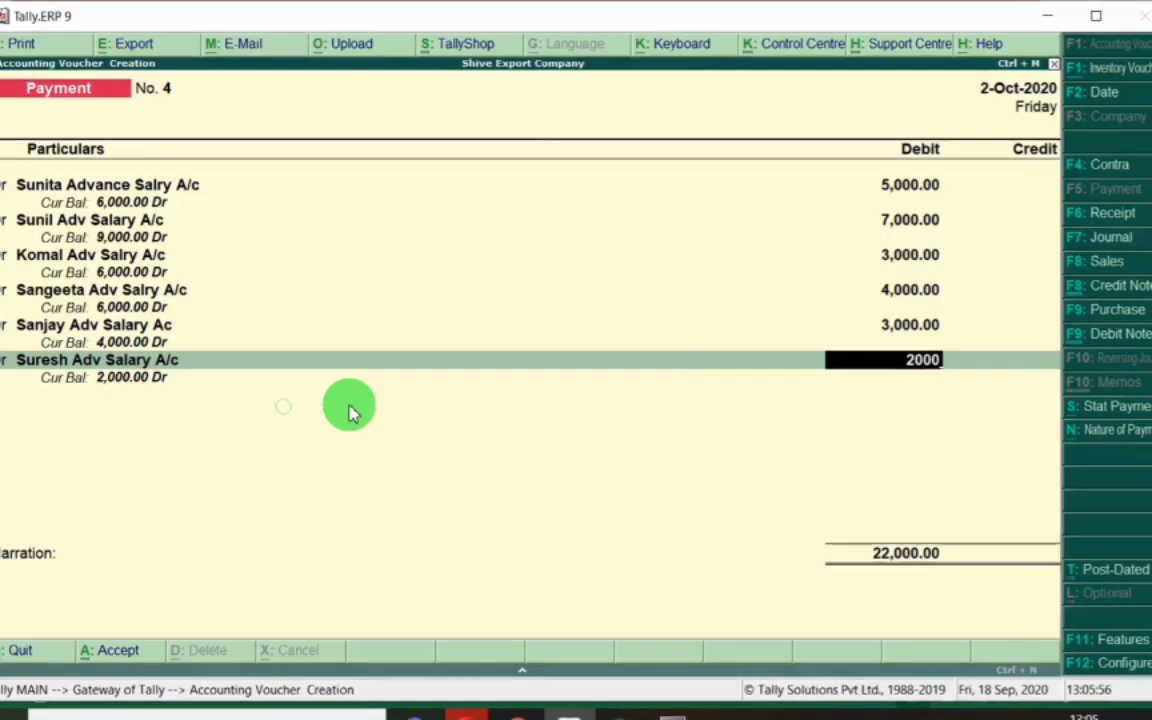
key("Return")
Add the seventh employee's advance salary ledger to the voucher, debiting the 4000 shown under Advance Taken in Excel.
type("d")
key("Return")
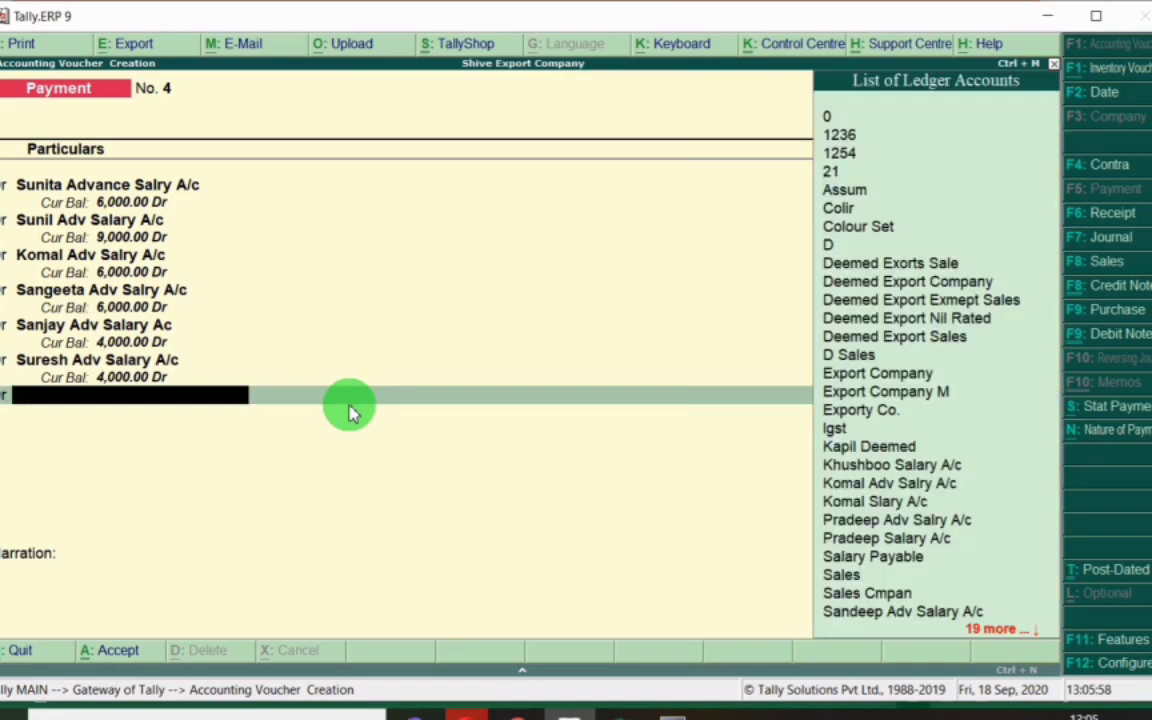
key("alt+Tab")
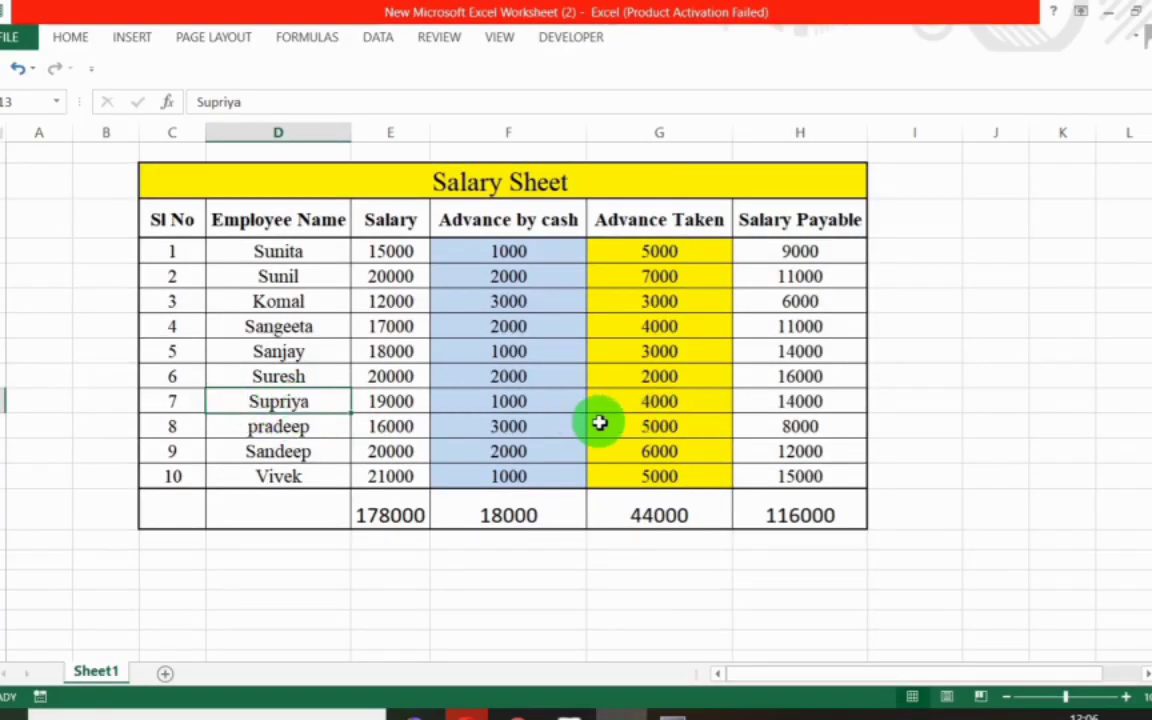
key("alt+Tab")
type("Supri")
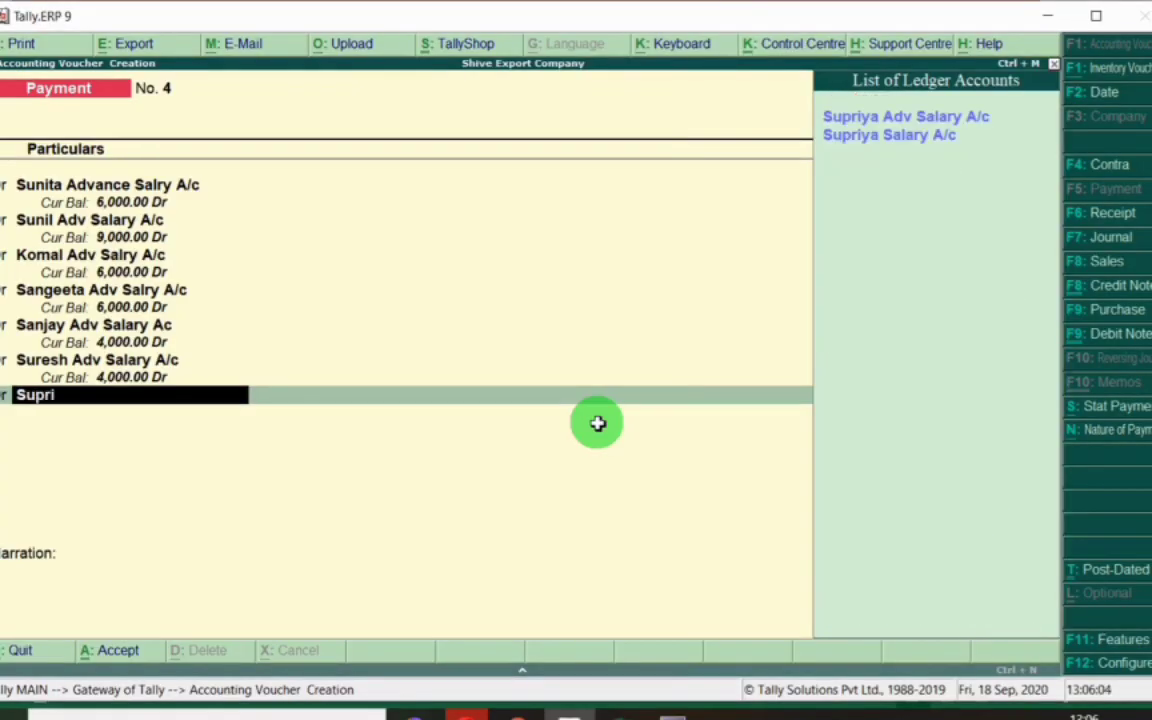
key("Down")
key("Down")
key("Up")
key("Return")
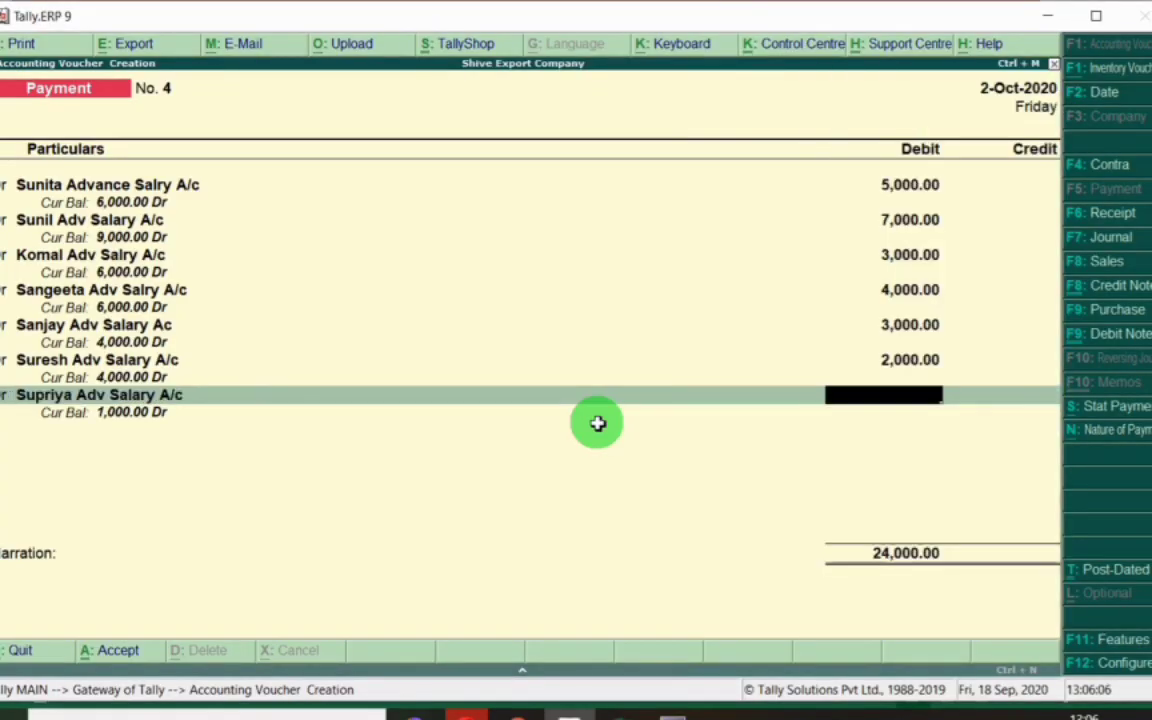
type("4000")
key("Return")
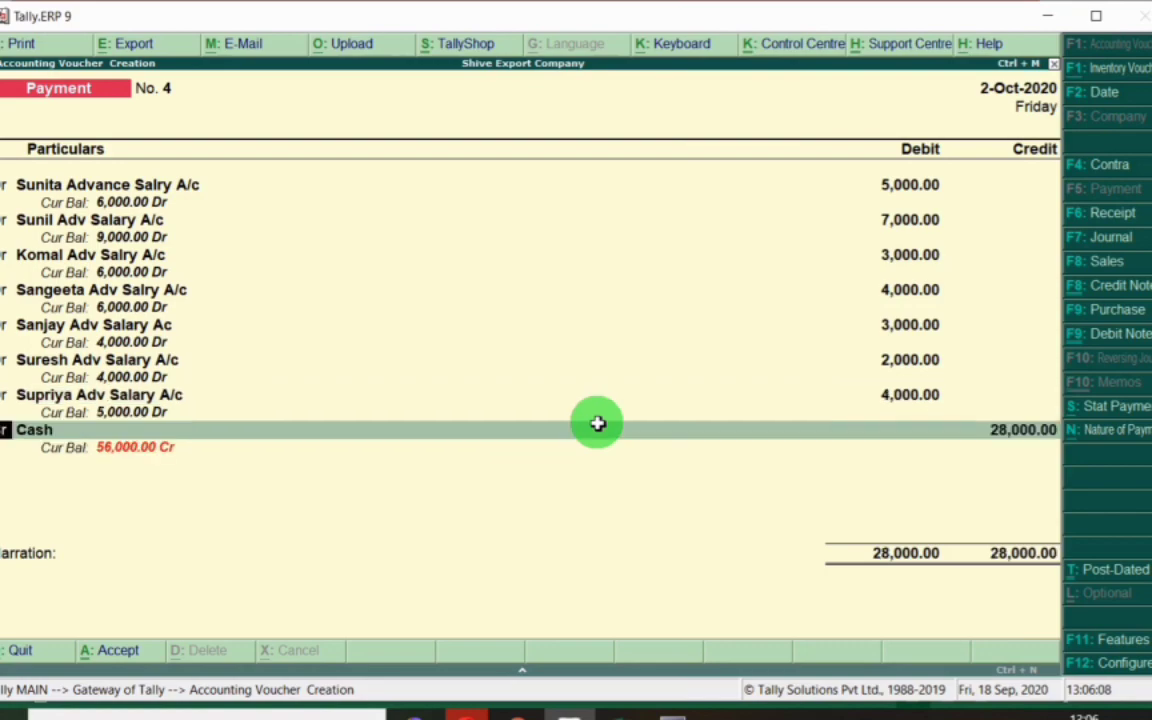
Debit the eighth employee's advance salary ledger with 5000, taken from the Advance Taken column of the Excel sheet.
key("Return")
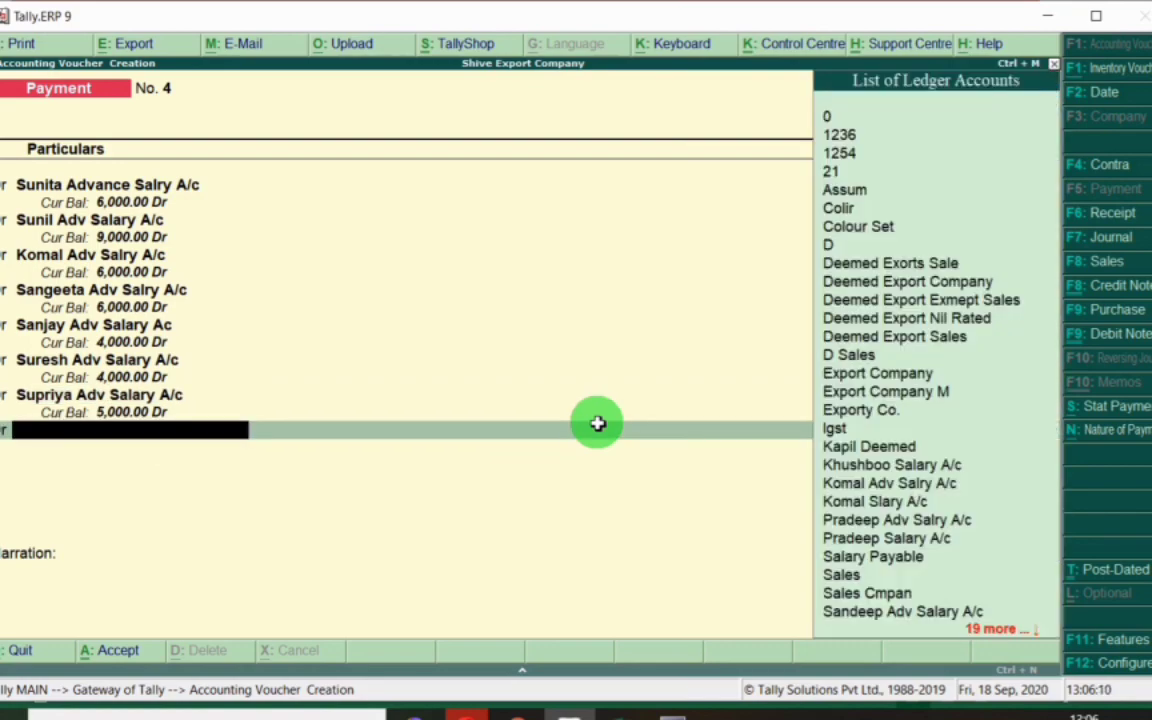
key("alt+Tab")
left_click(300, 425)
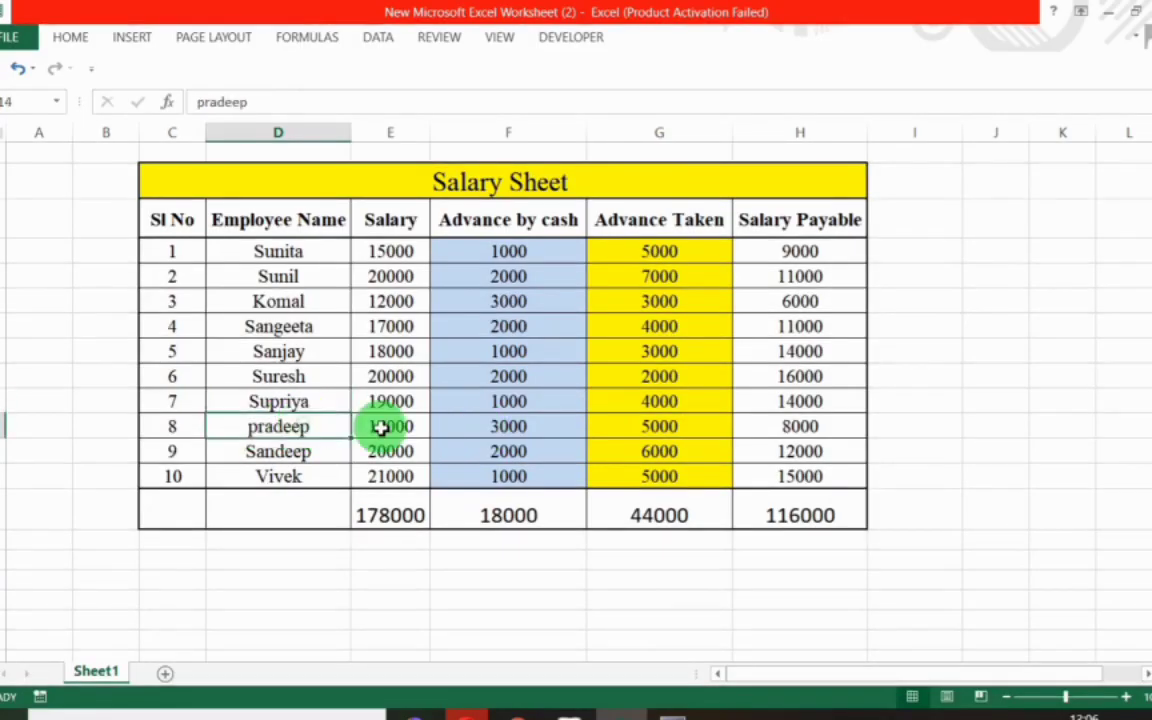
key("alt+Tab")
type("Pradee")
key("Return")
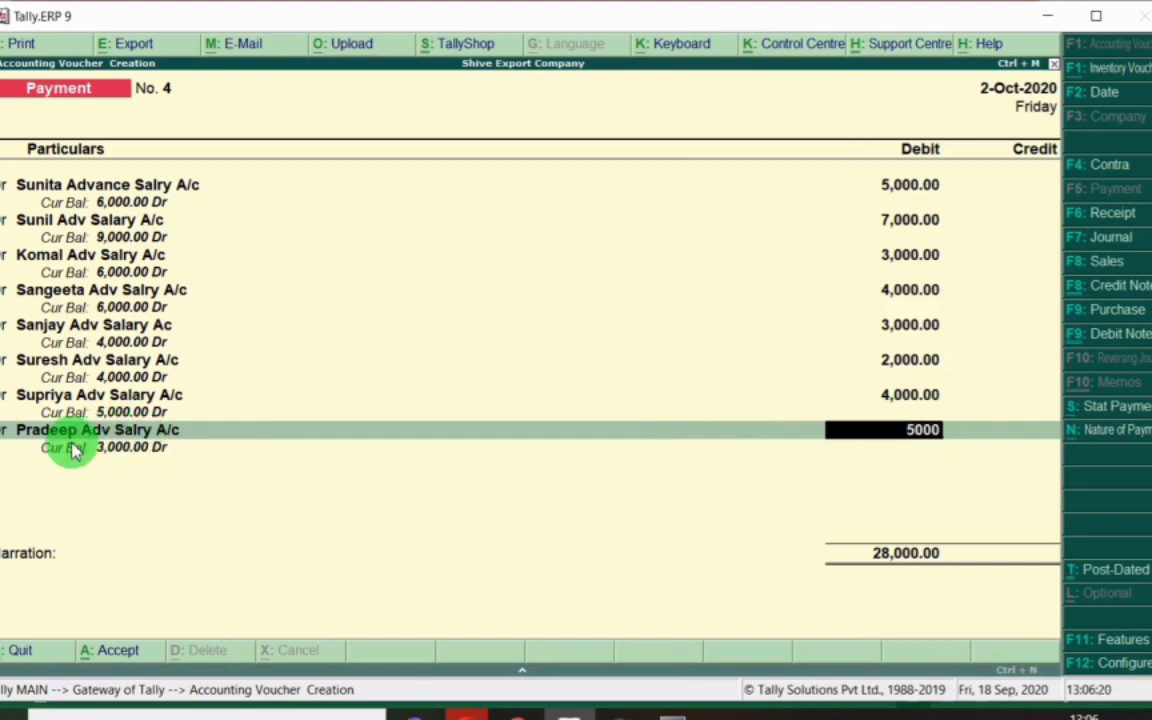
key("Return")
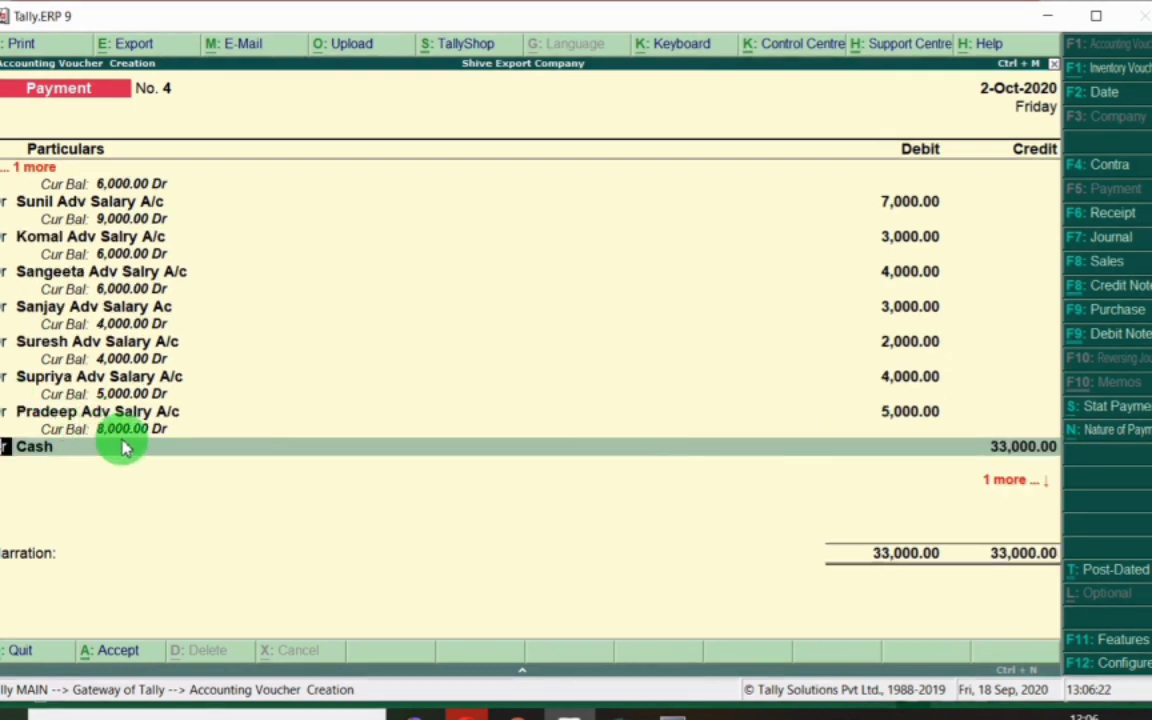
Enter a further debit line for the ninth employee's advance salary ledger with the Advance Taken amount of 6000 from Excel.
left_click(3, 450)
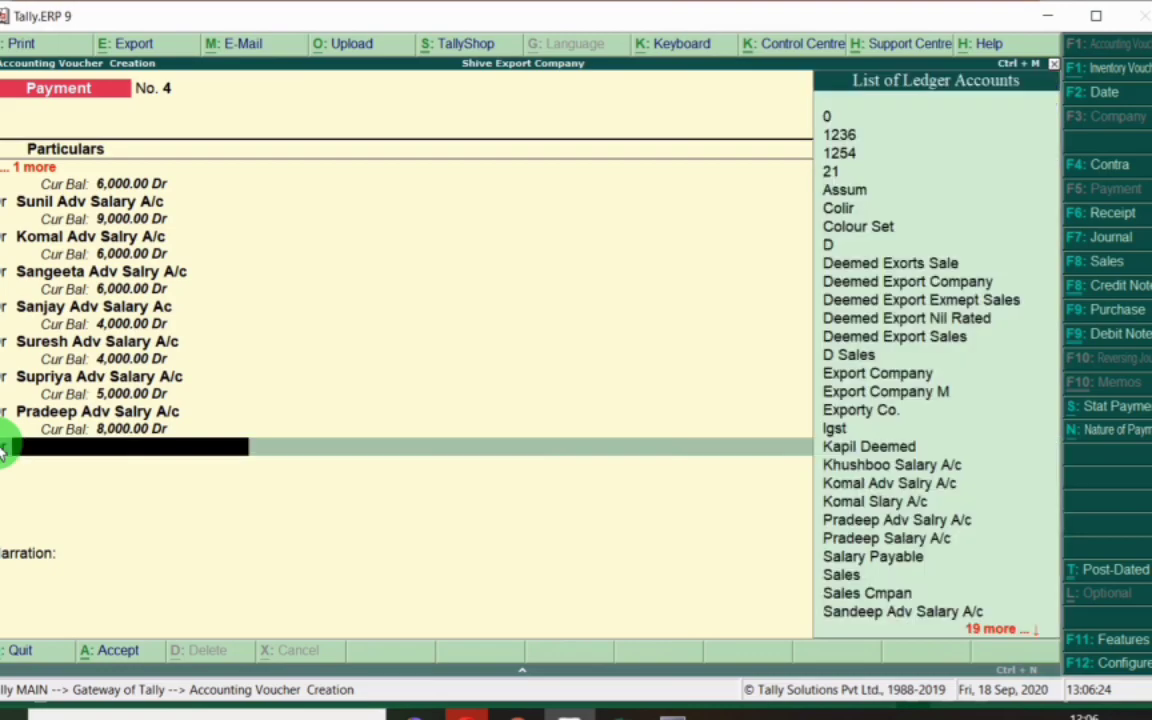
key("alt+Tab")
left_click(262, 453)
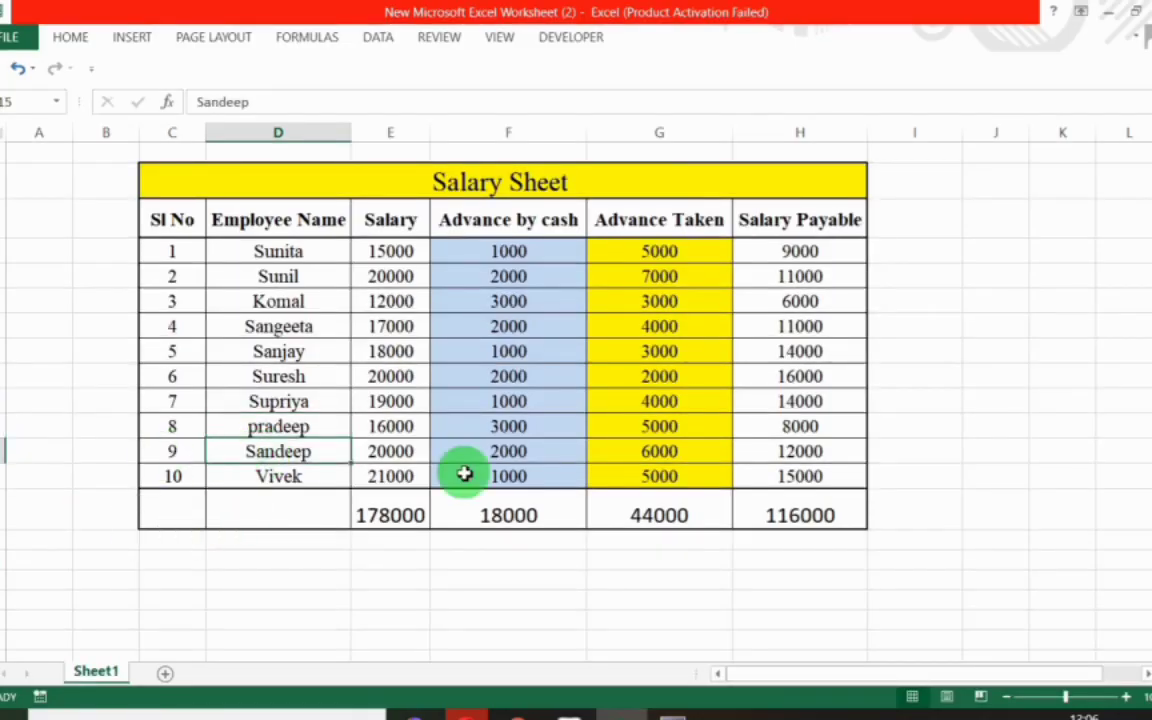
key("alt+Tab")
type("Sandee")
key("Return")
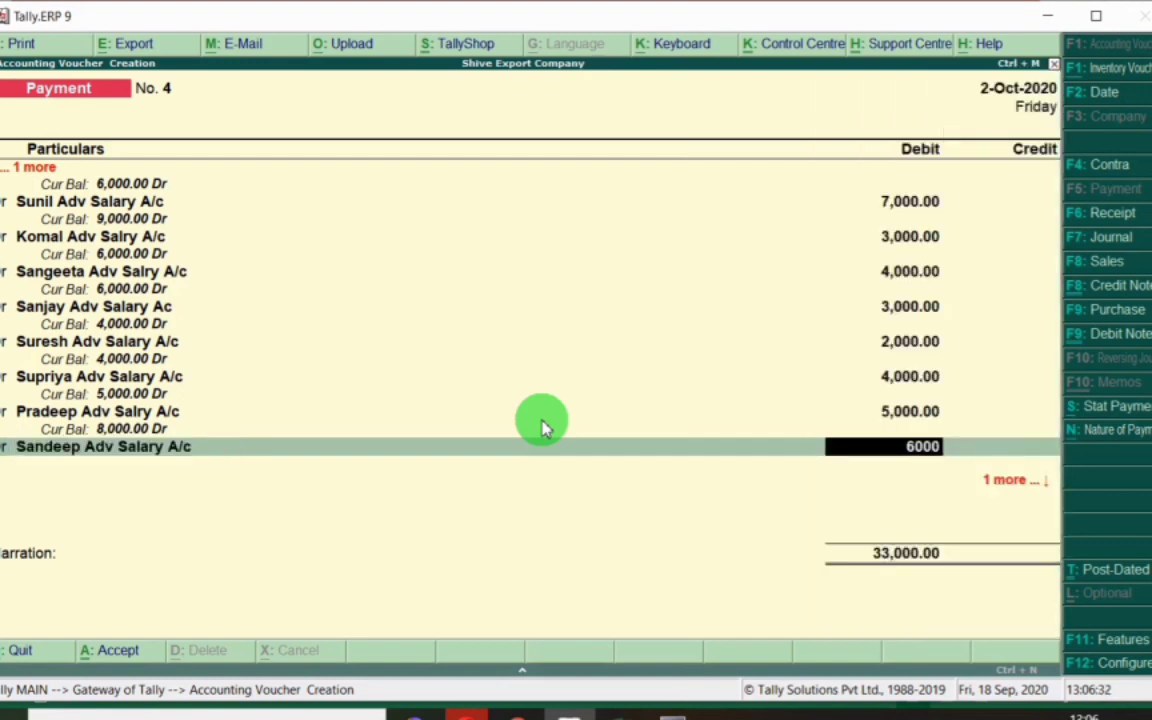
type("6000")
key("Return")
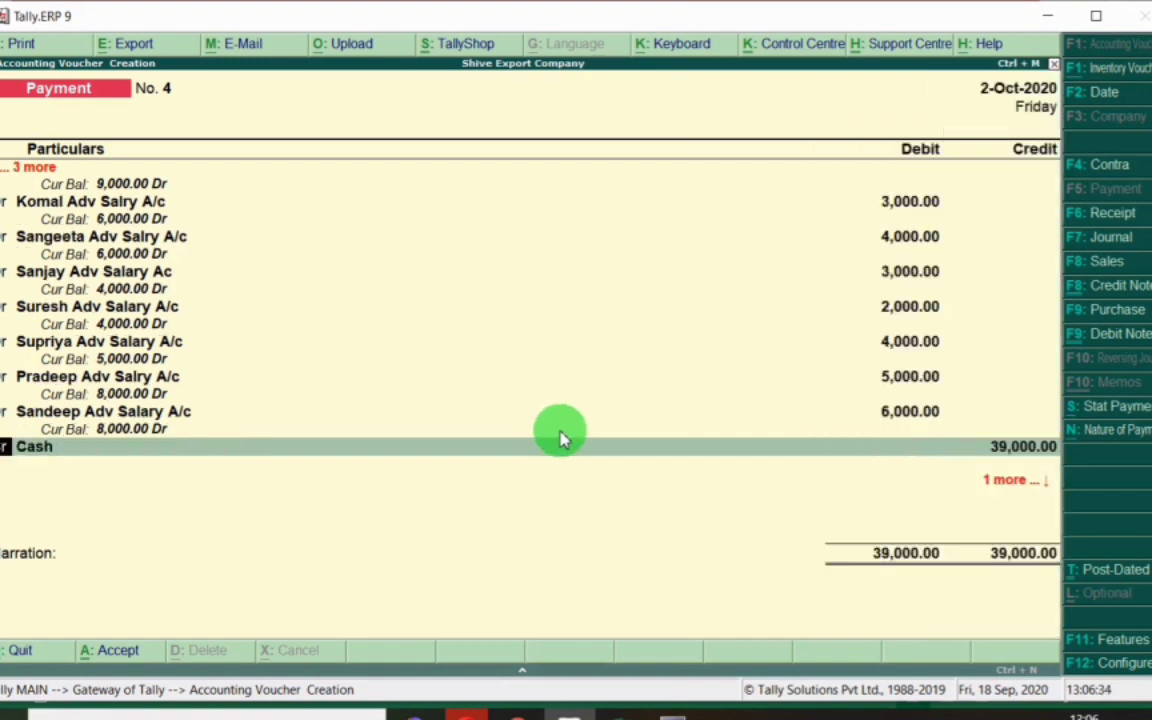
Debit the tenth employee's advance salary ledger with 5000, the Advance Taken amount in the Excel sheet.
left_click(32, 462)
key("alt+Tab")
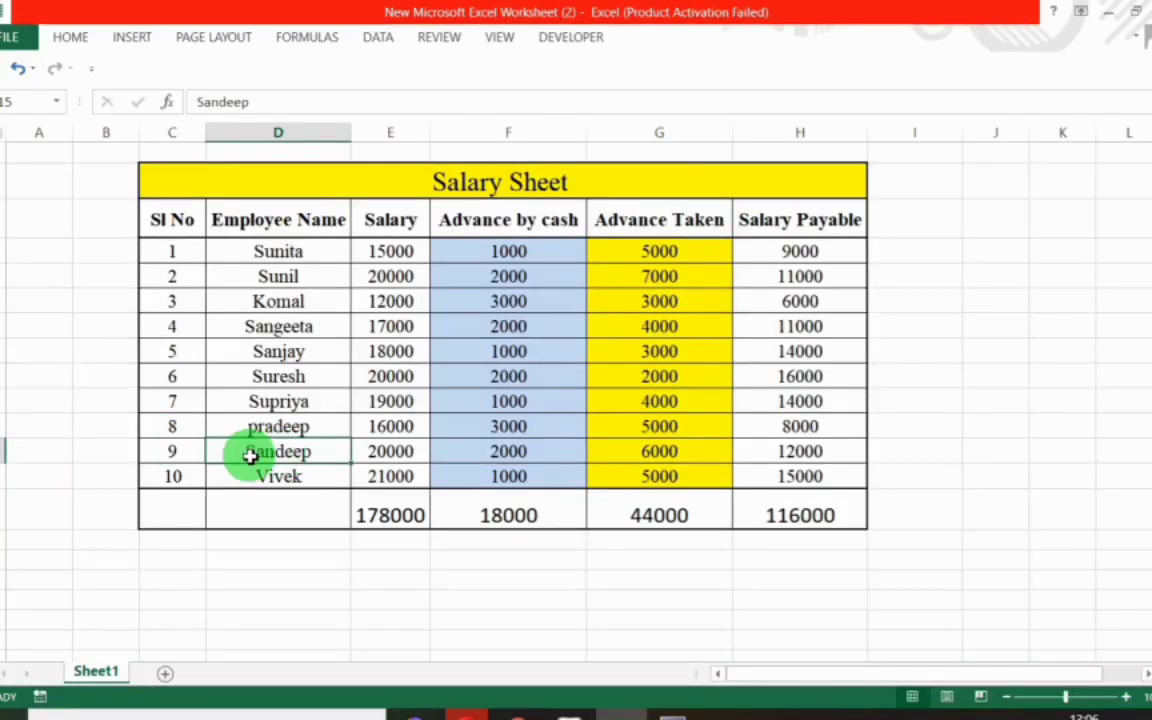
left_click(278, 478)
key("alt+Tab")
type("Vive")
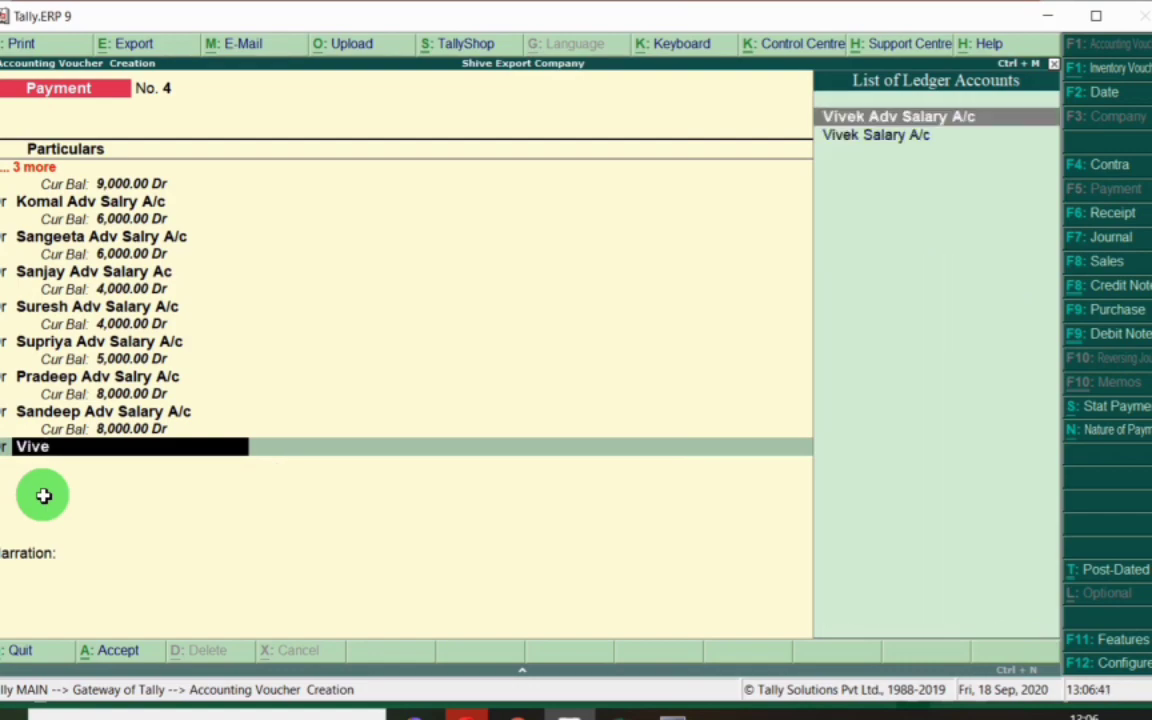
key("Return")
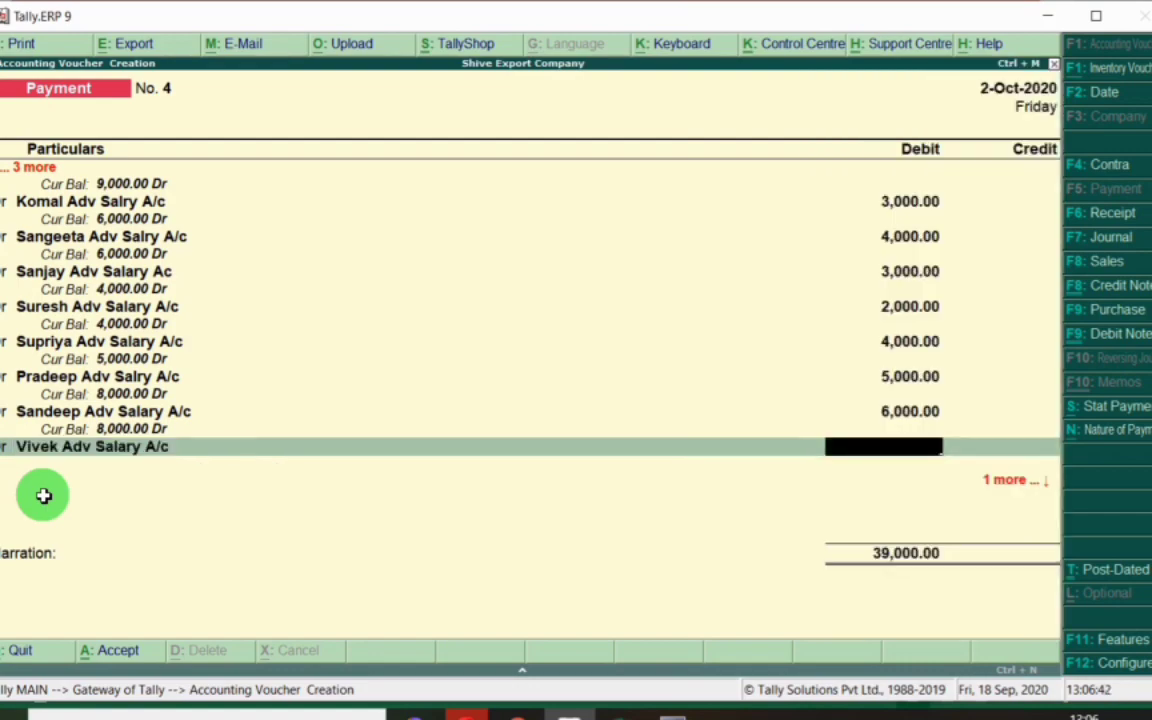
key("alt+Tab")
key("alt+Tab")
type("5,0")
type("000")
key("Return")
key("Return")
key("Return")
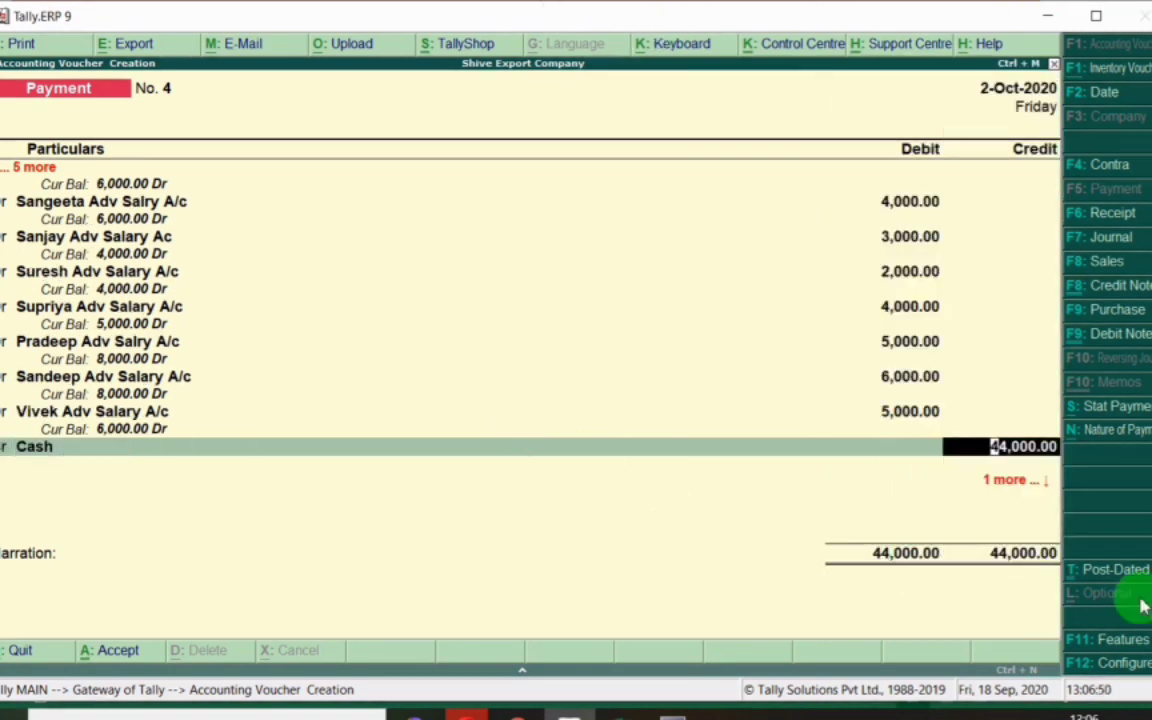
Compare the voucher's total with the Advance Taken total in the Excel salary sheet.
key("alt+Tab")
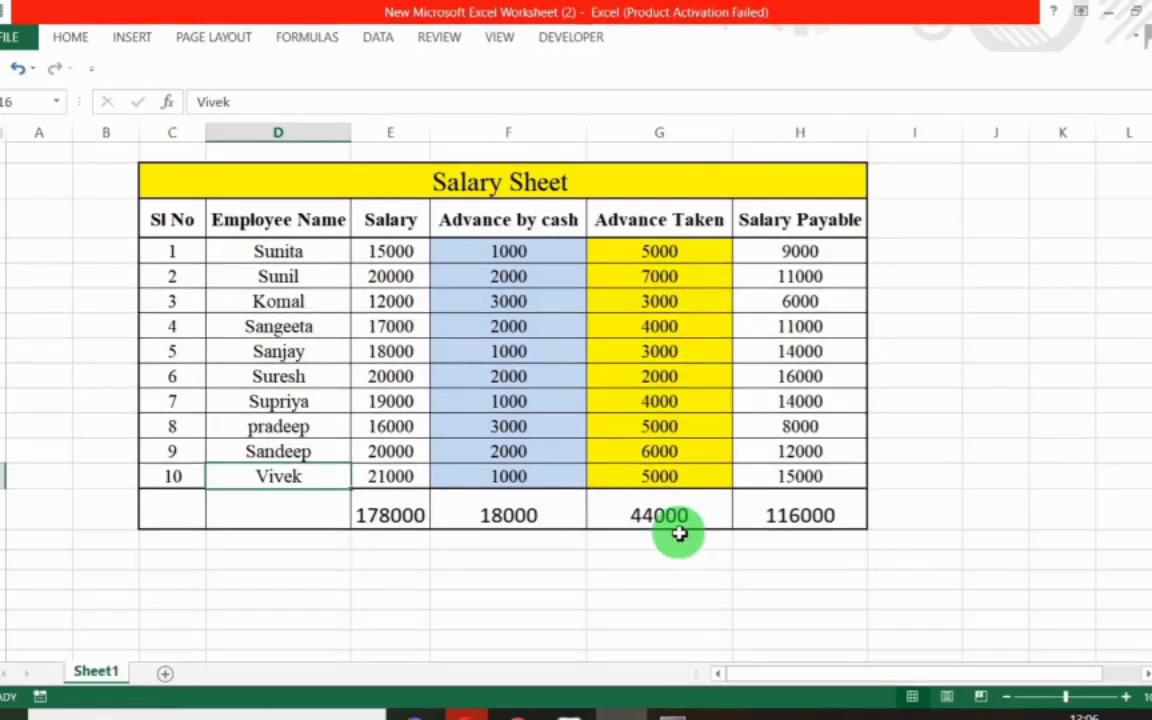
left_click(659, 515)
key("alt+Tab")
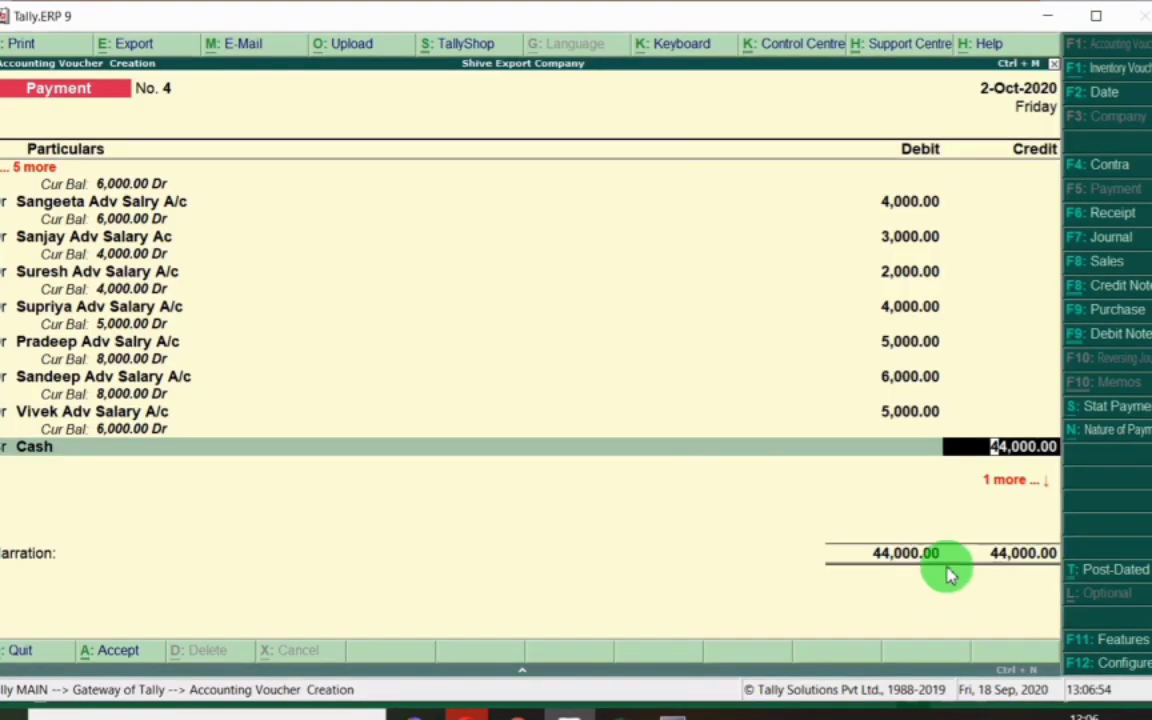
Replace Cash with the Sbi ledger on the voucher's credit line and accept 44,000 as its amount.
key("Return")
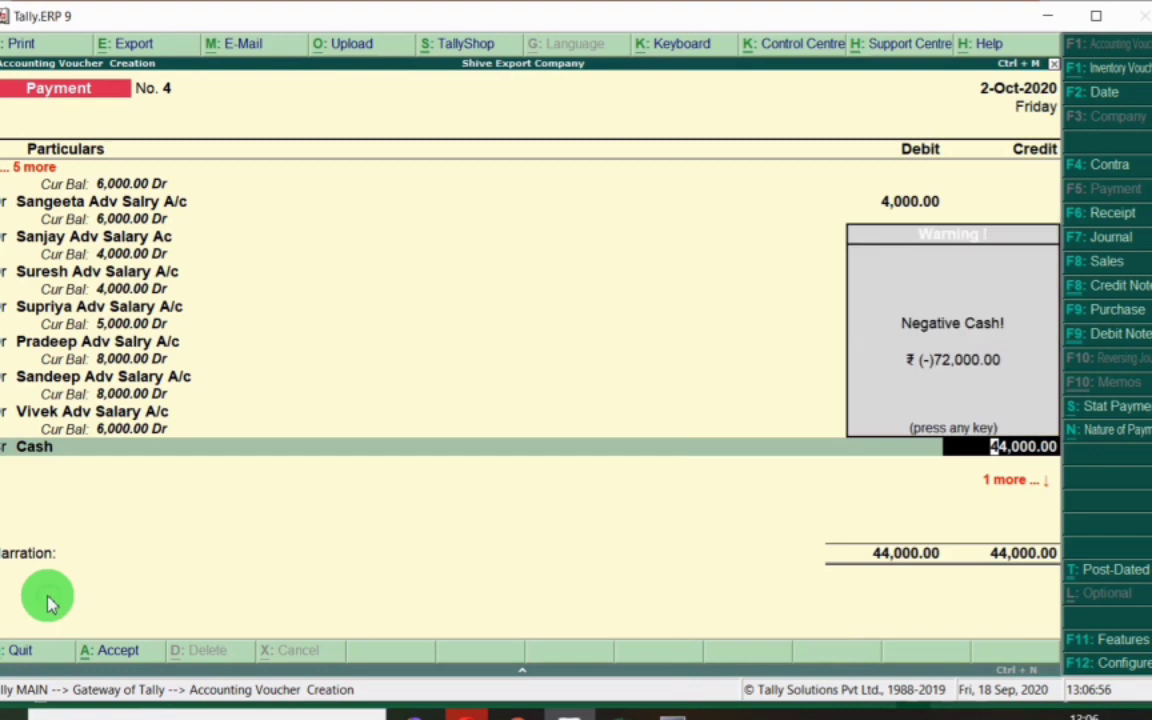
key("Return")
key("Return")
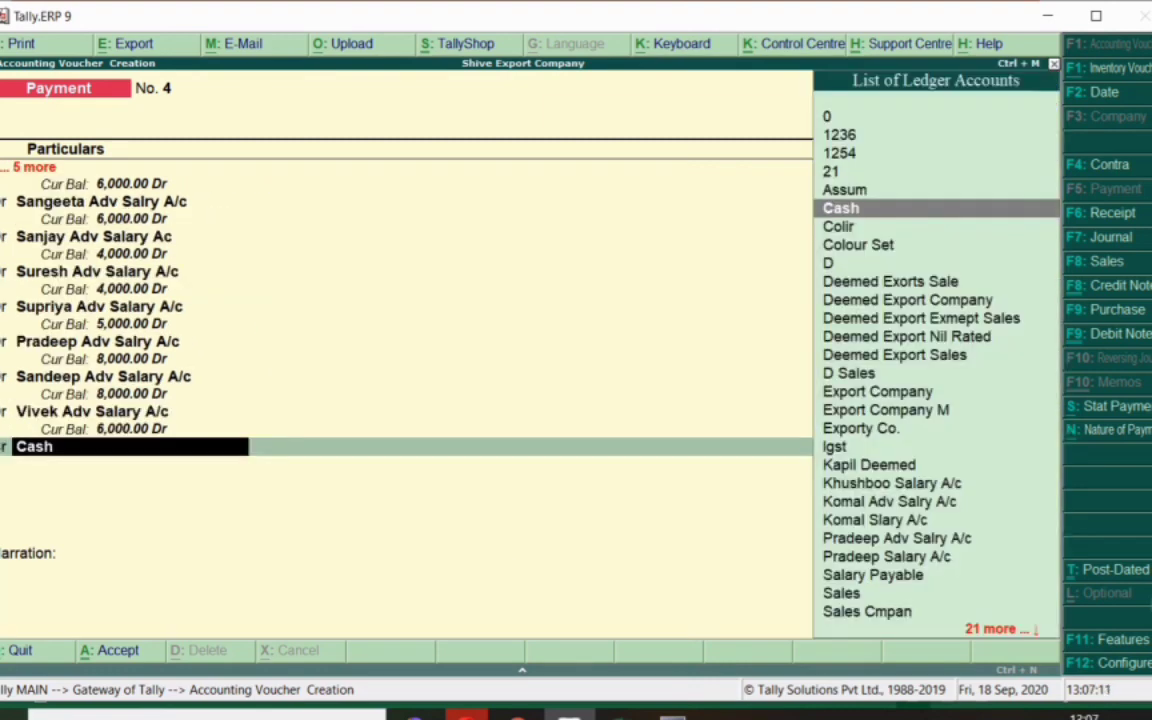
type("sbi")
key("Return")
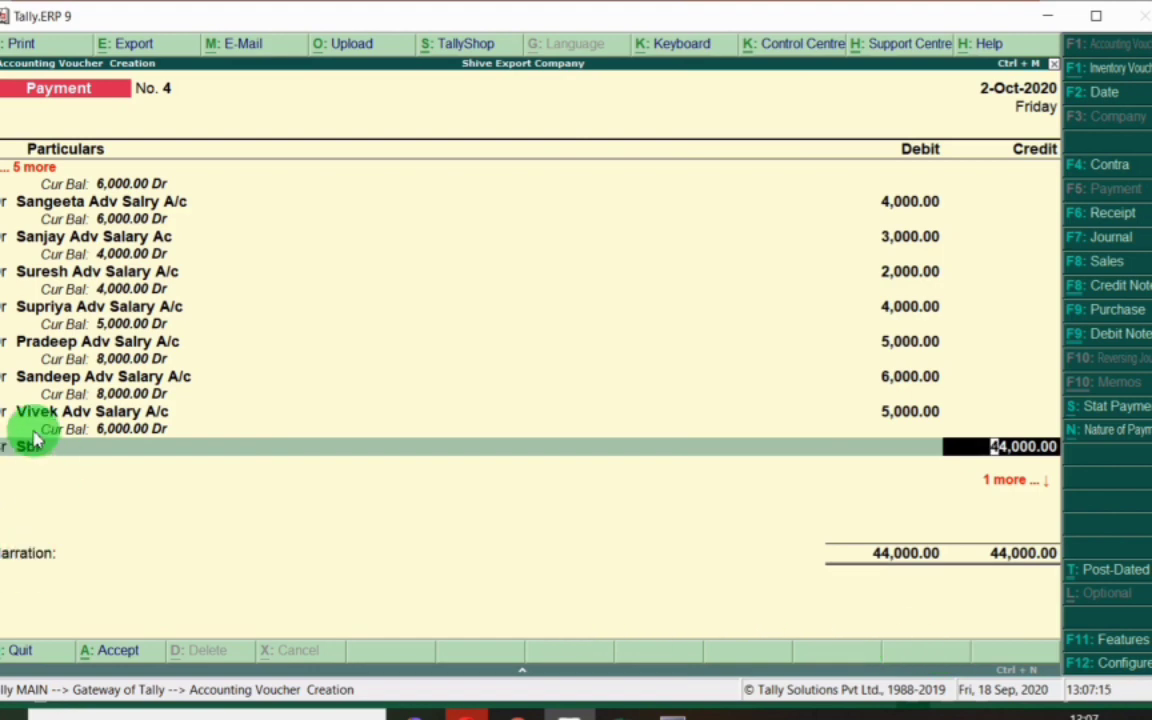
key("Return")
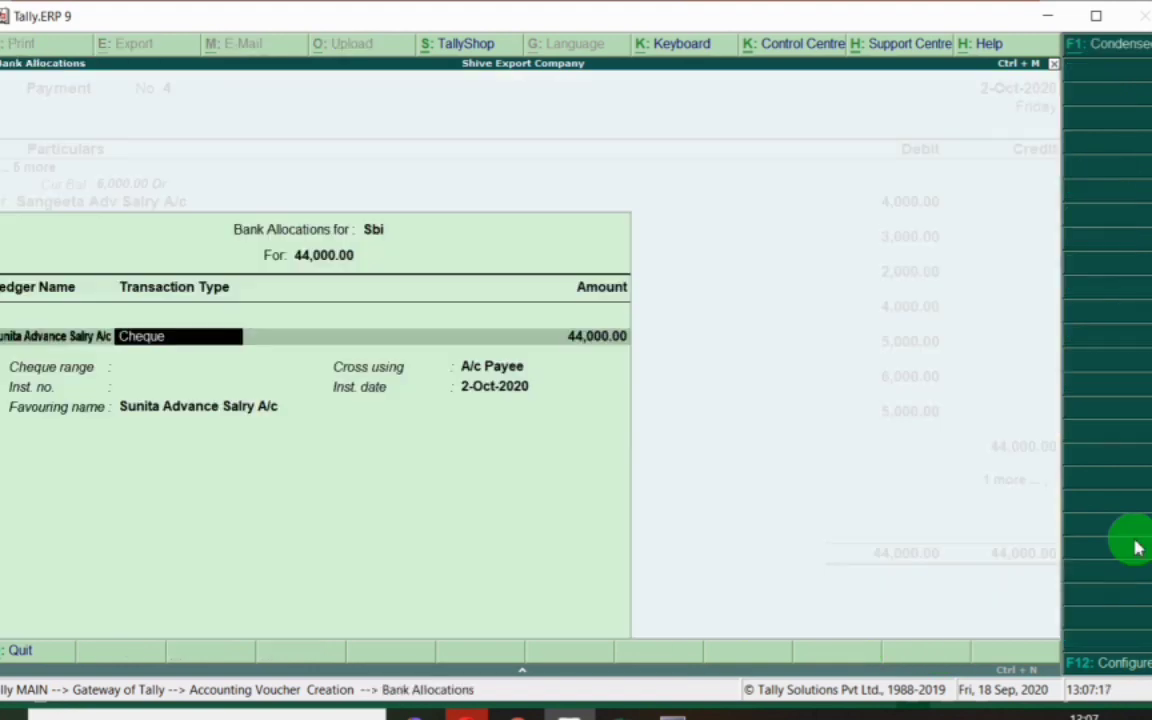
Allocate the Sbi payment as a cheque with instrument number 123456, dated 2-Oct-2020, with no cheque range.
key("Return")
key("Return")
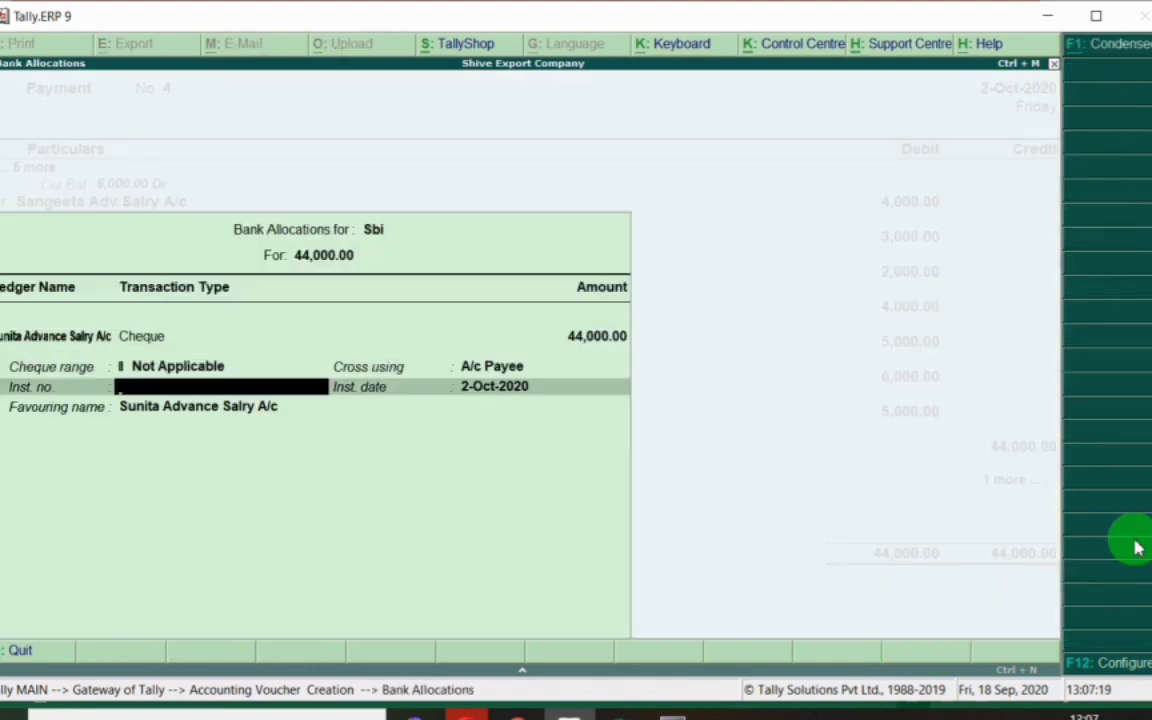
type("123456")
key("Return")
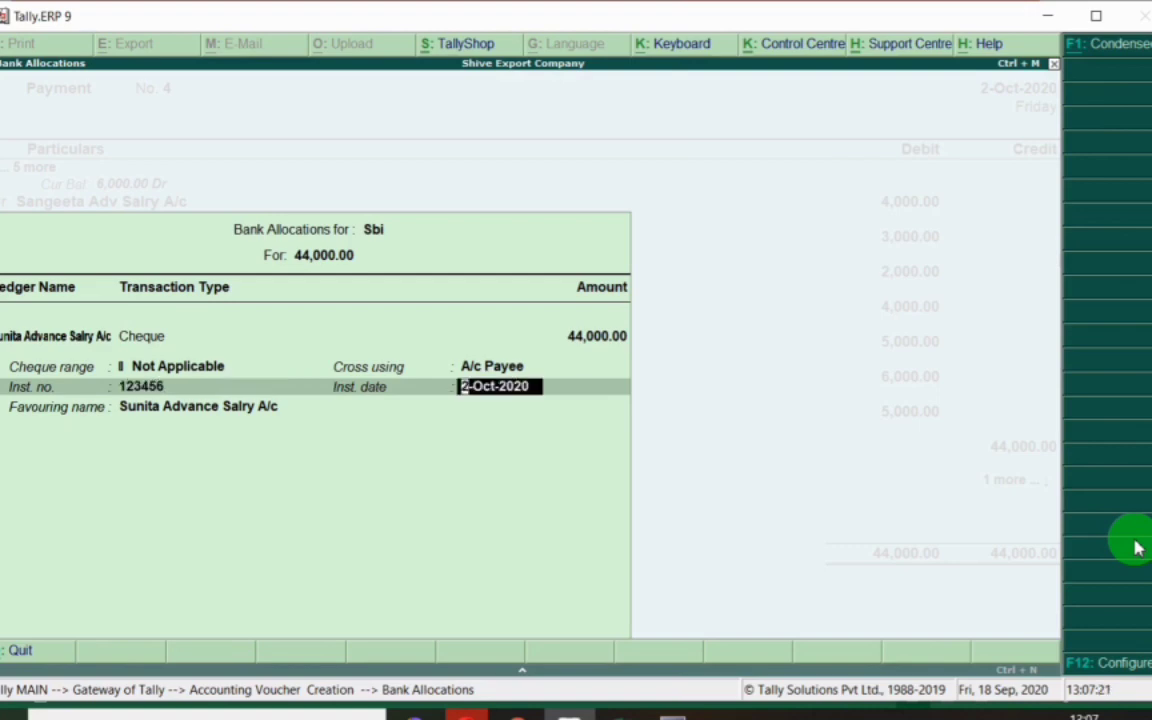
key("Return")
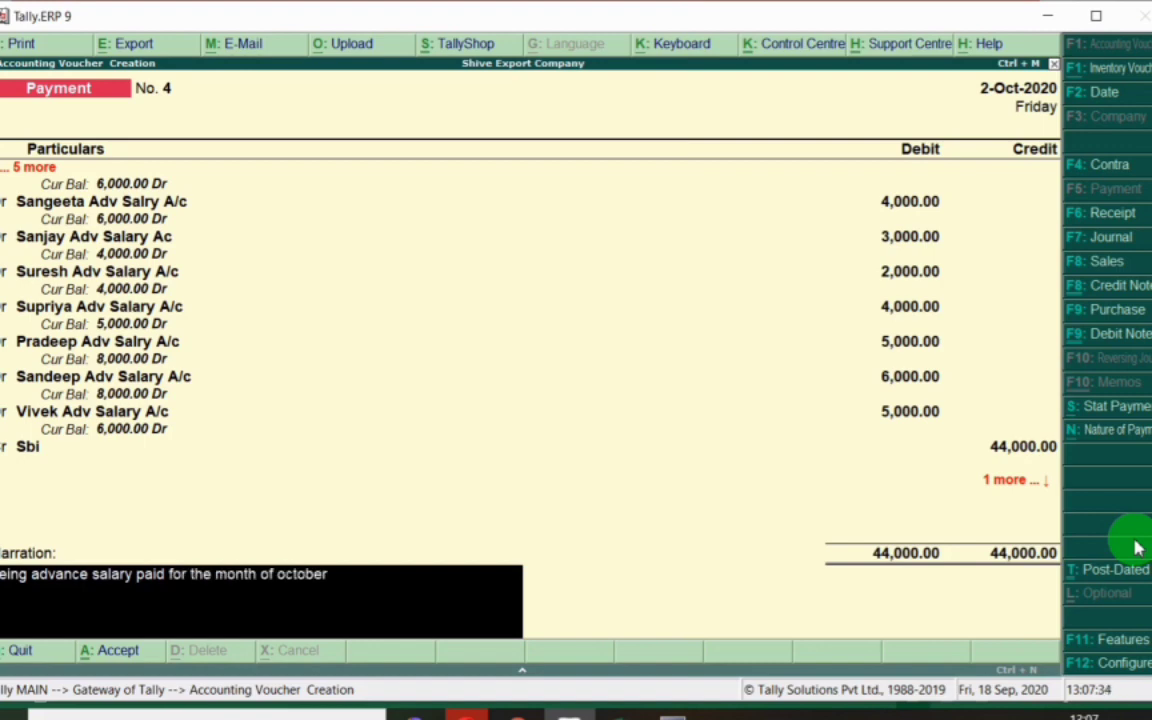
Save the payment voucher with the narration "being advance salary paid for the month of october" and leave voucher entry.
key("Return")
key("Return")
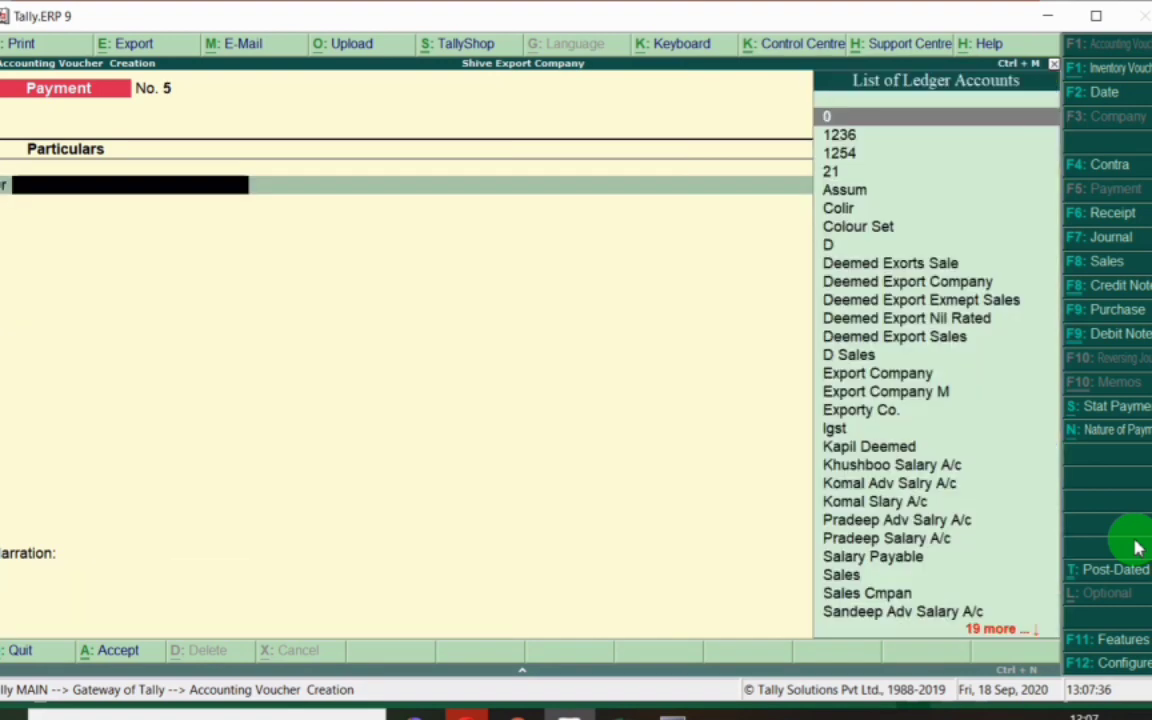
key("Escape")
key("Return")
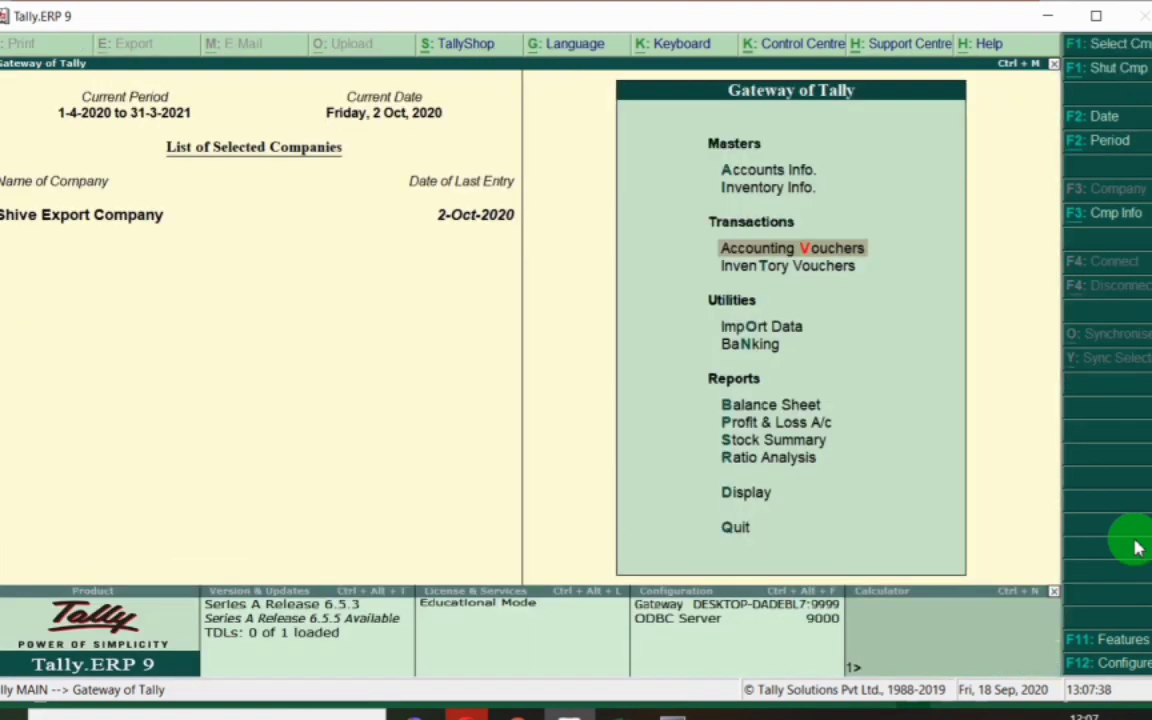
Check the third employee's advance salary ledger in Tally against that employee's Total Adv row in Excel.
left_click(620, 715)
left_click(282, 252)
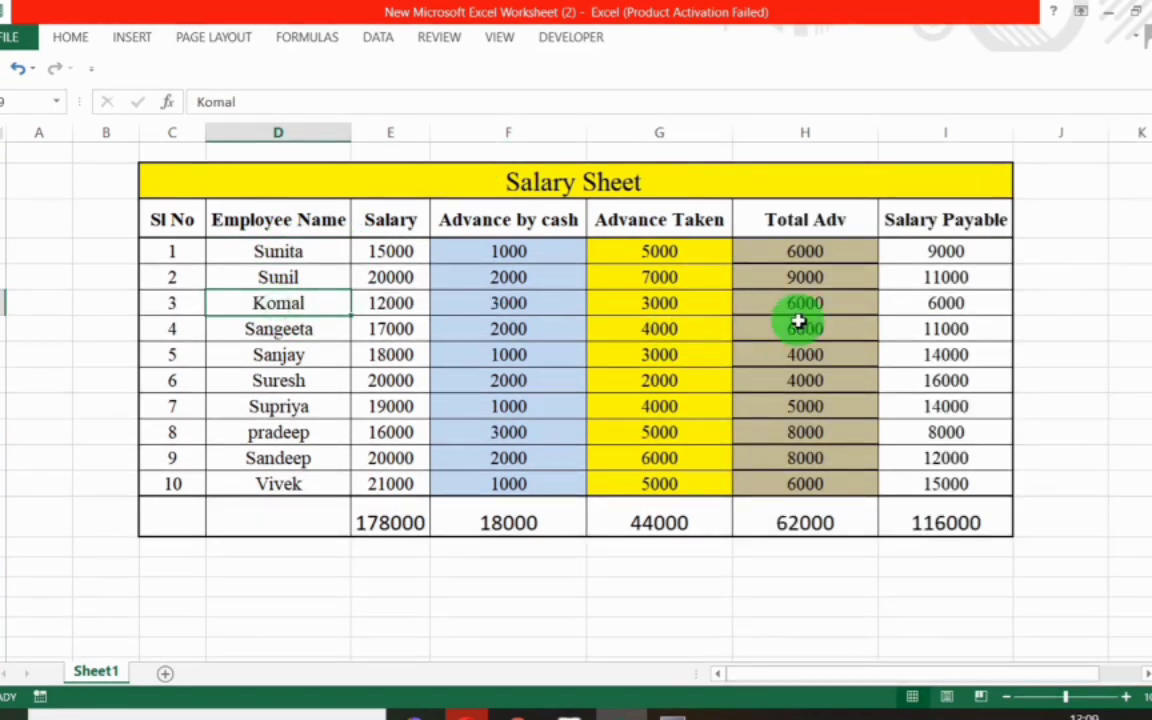
key("alt+Tab")
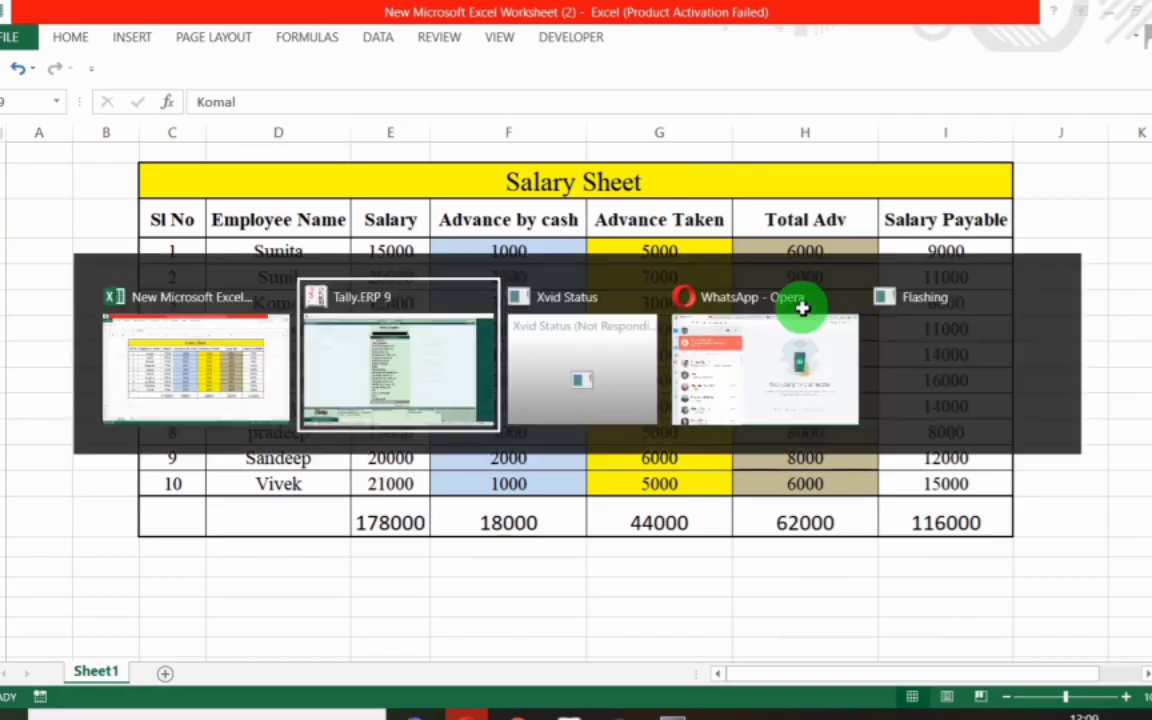
type("Komal")
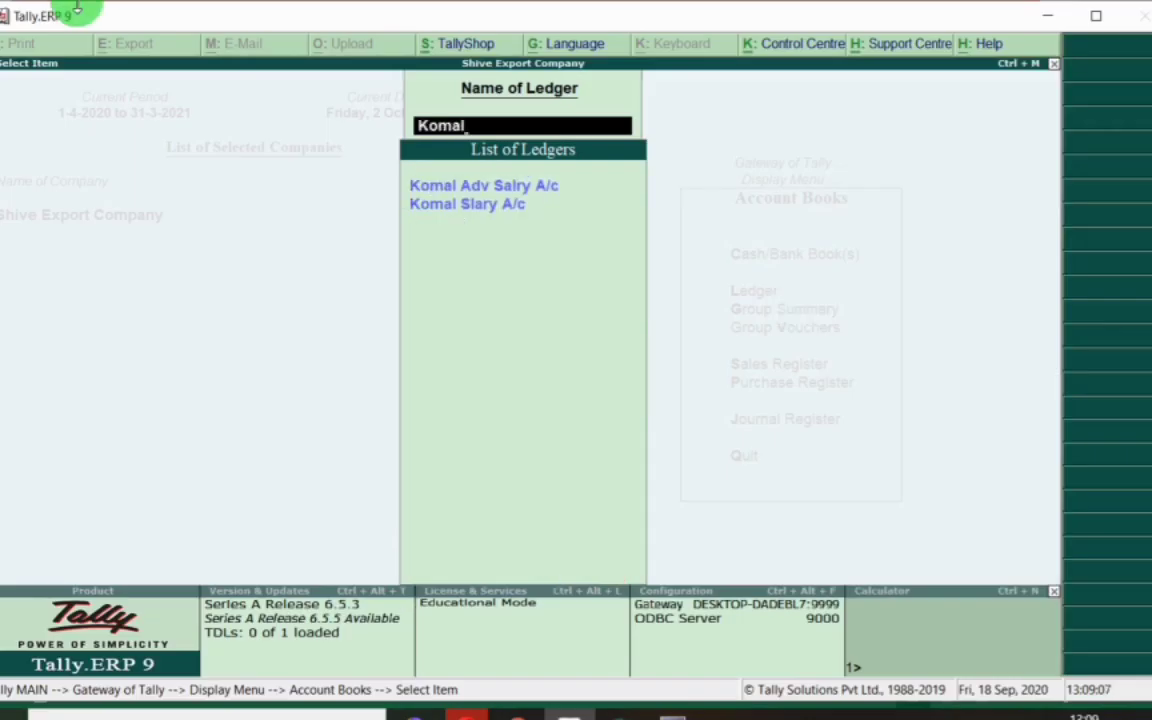
key("Return")
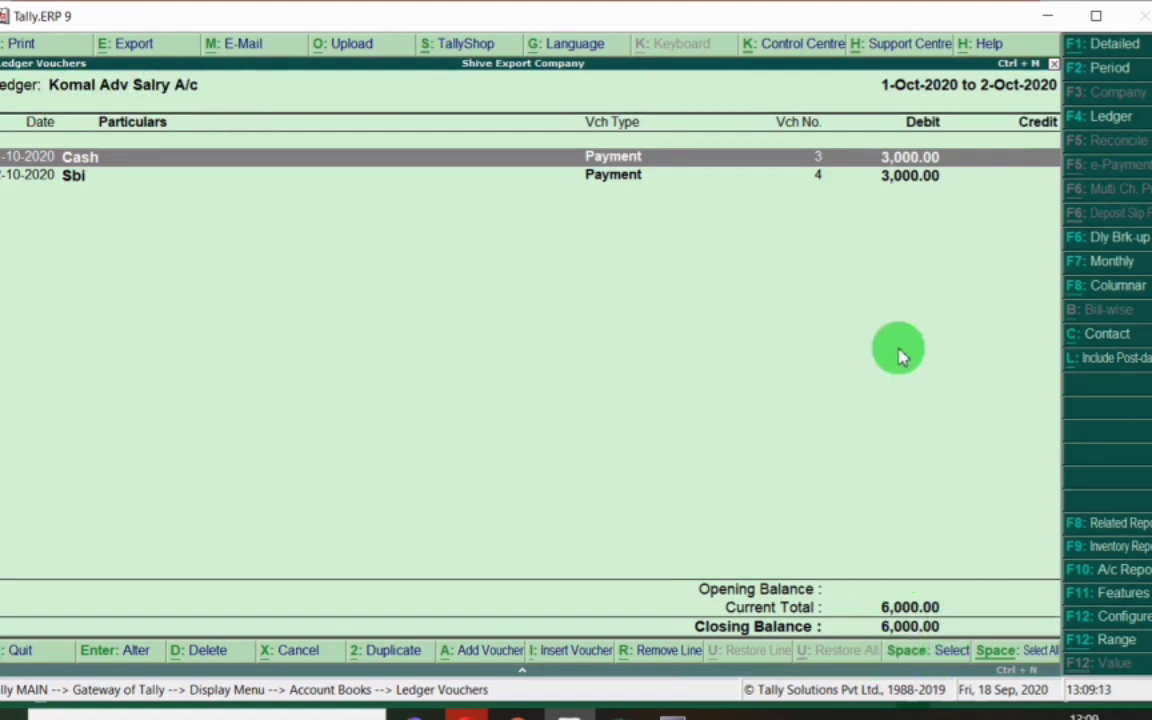
key("alt+Tab")
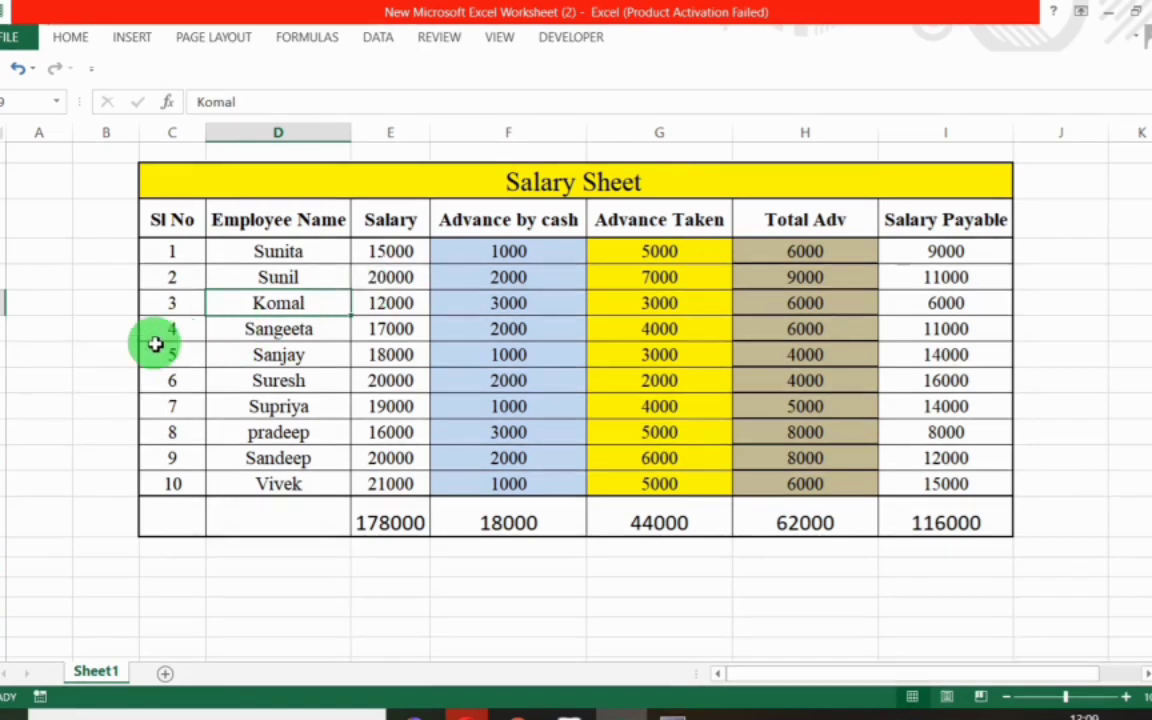
left_click(5, 303)
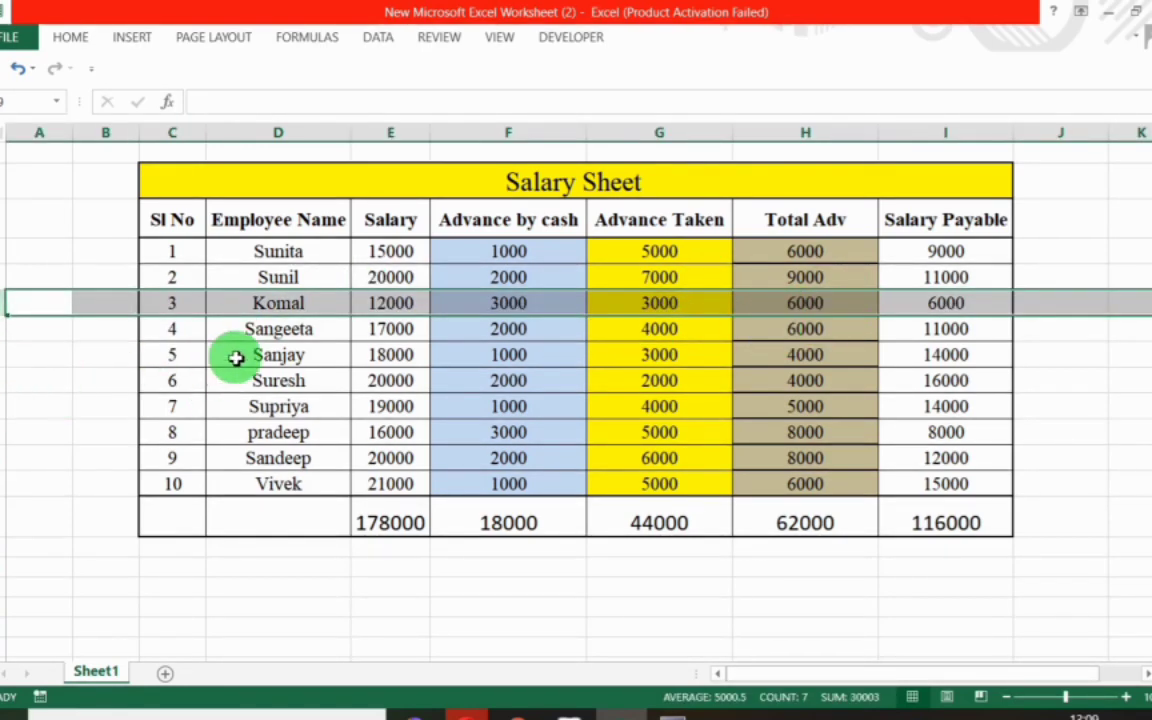
Mark the fifth employee's row in Excel and compare its Total Adv with the advance salary ledger in Tally.
left_click(4, 354)
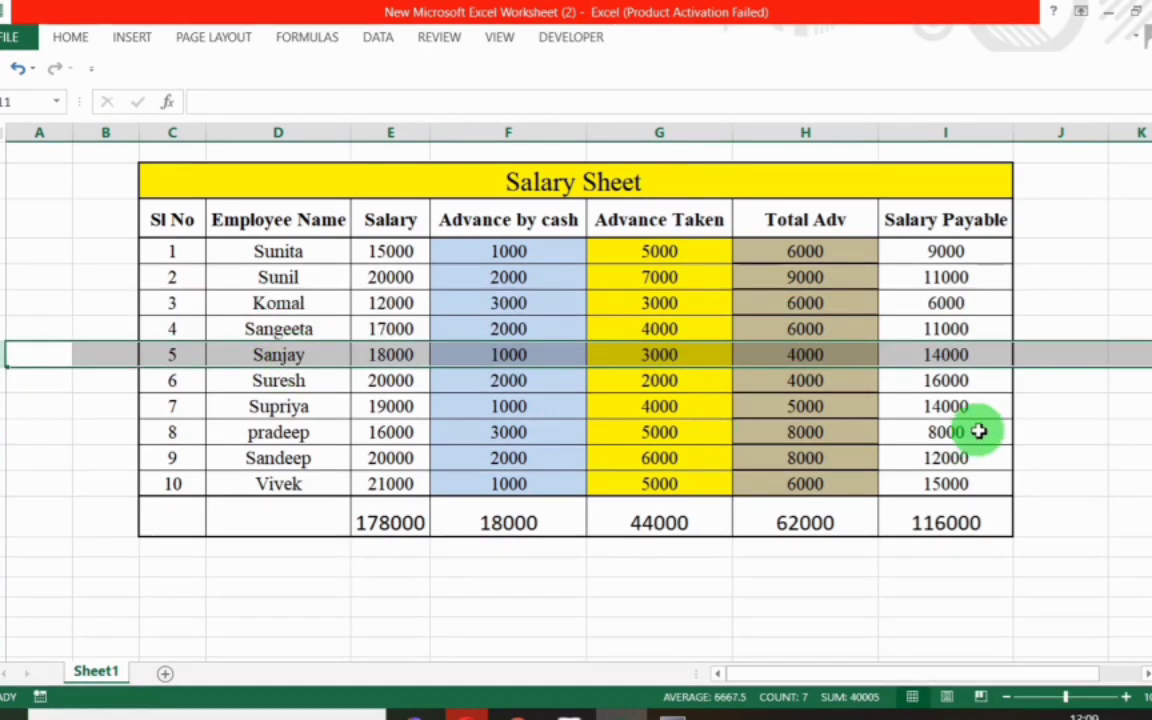
key("alt+Tab")
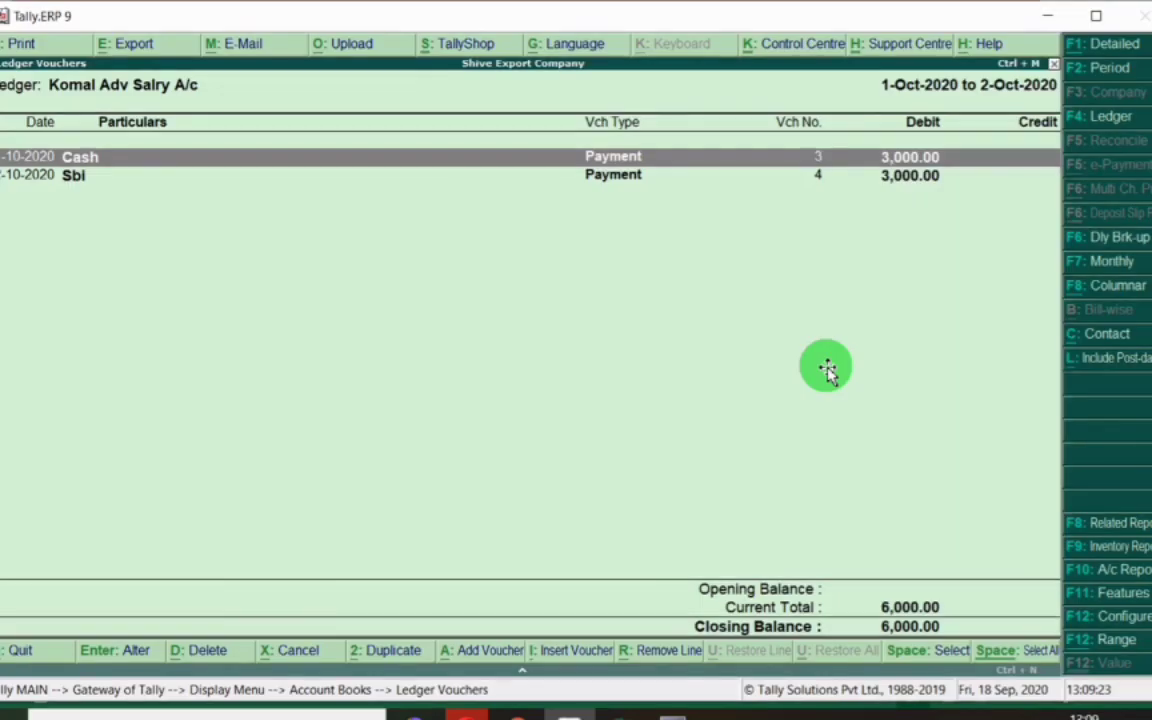
key("Escape")
type("sanj")
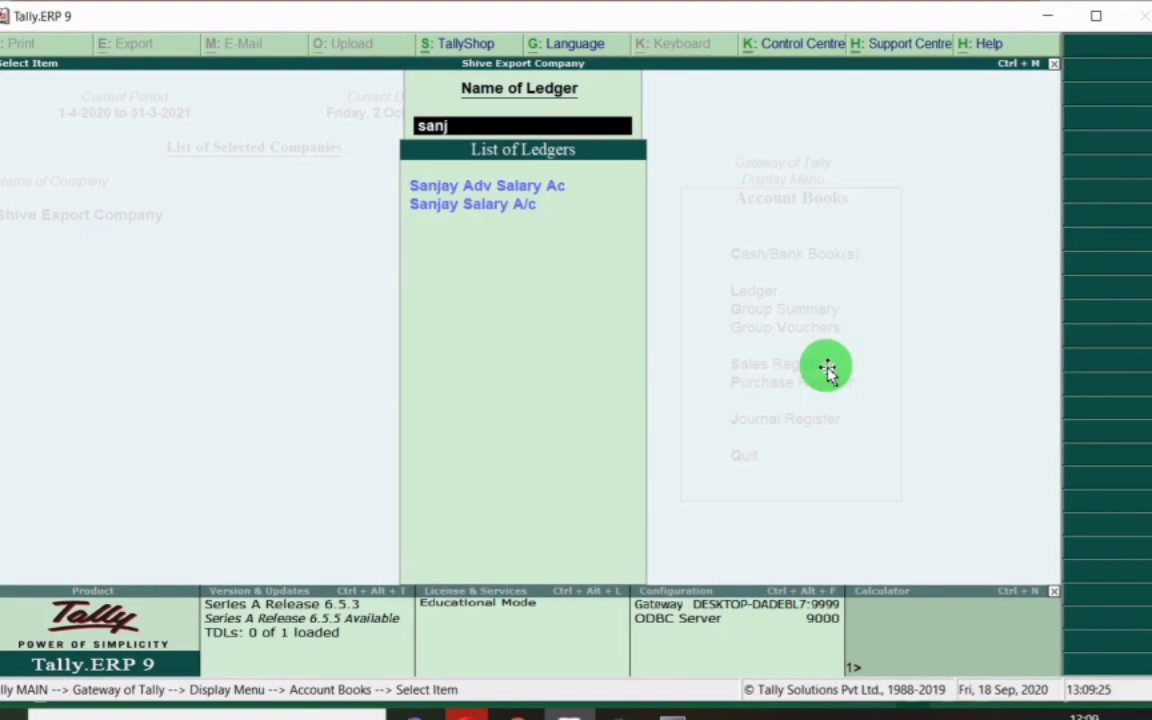
key("Return")
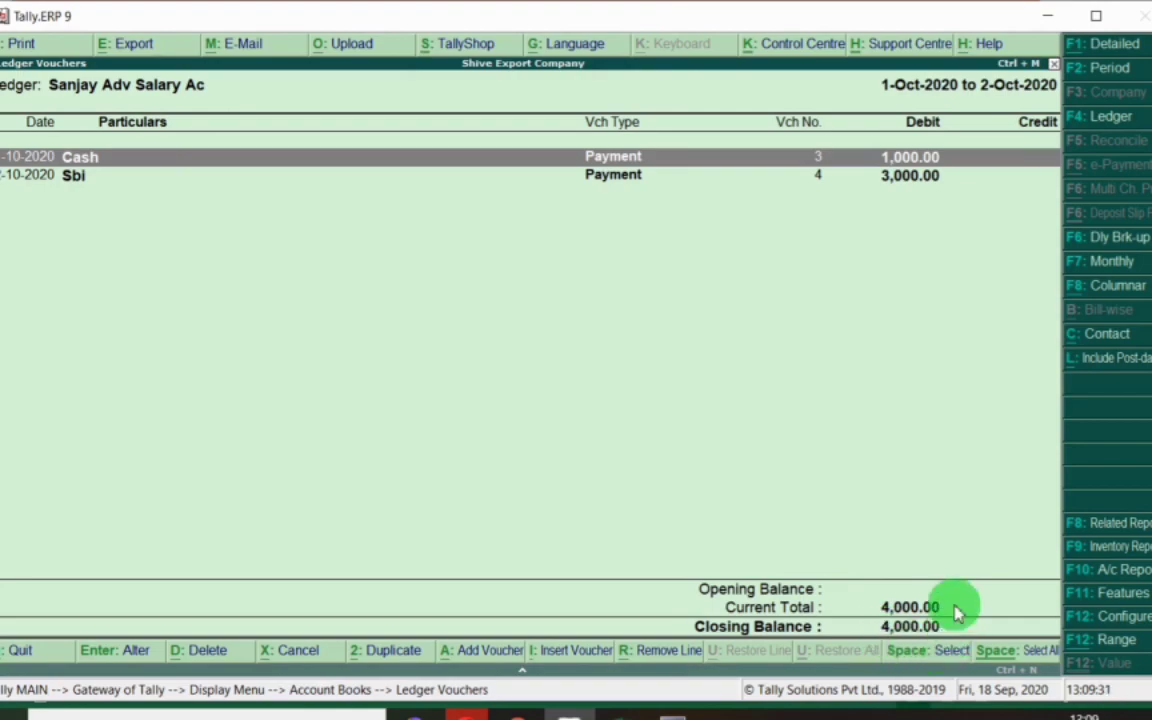
key("alt+Tab")
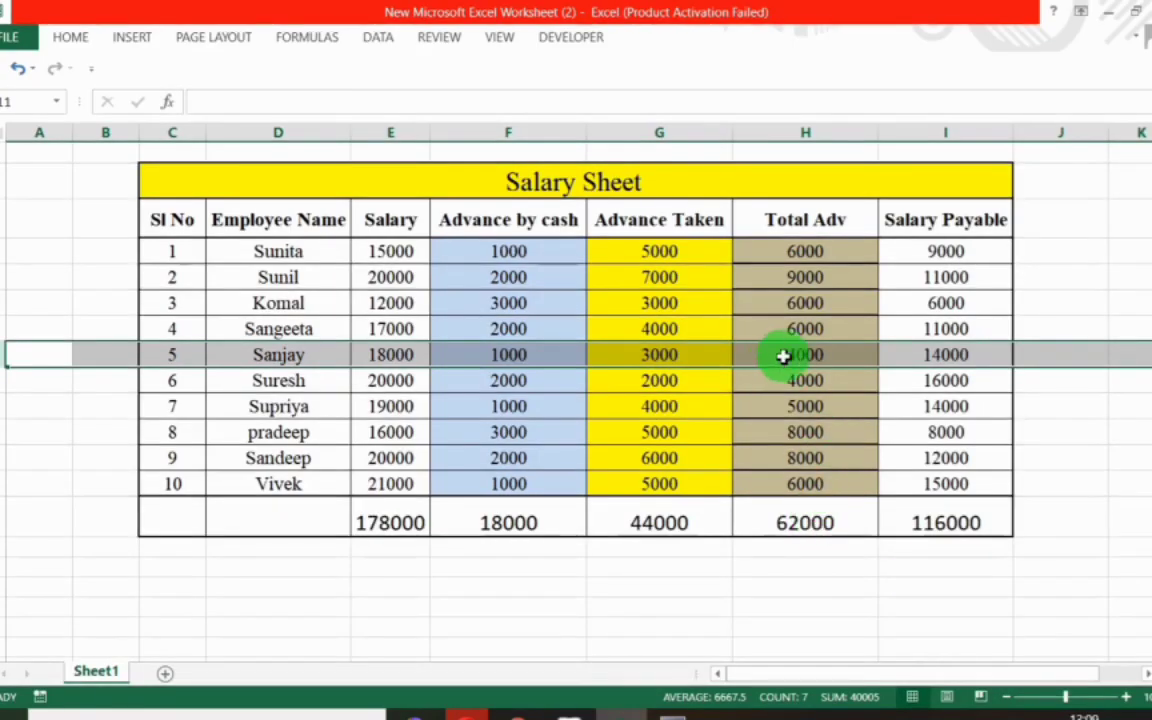
Open the seventh employee's advance salary ledger in Tally and compare its closing balance with Total Adv in Excel.
left_click(5, 407)
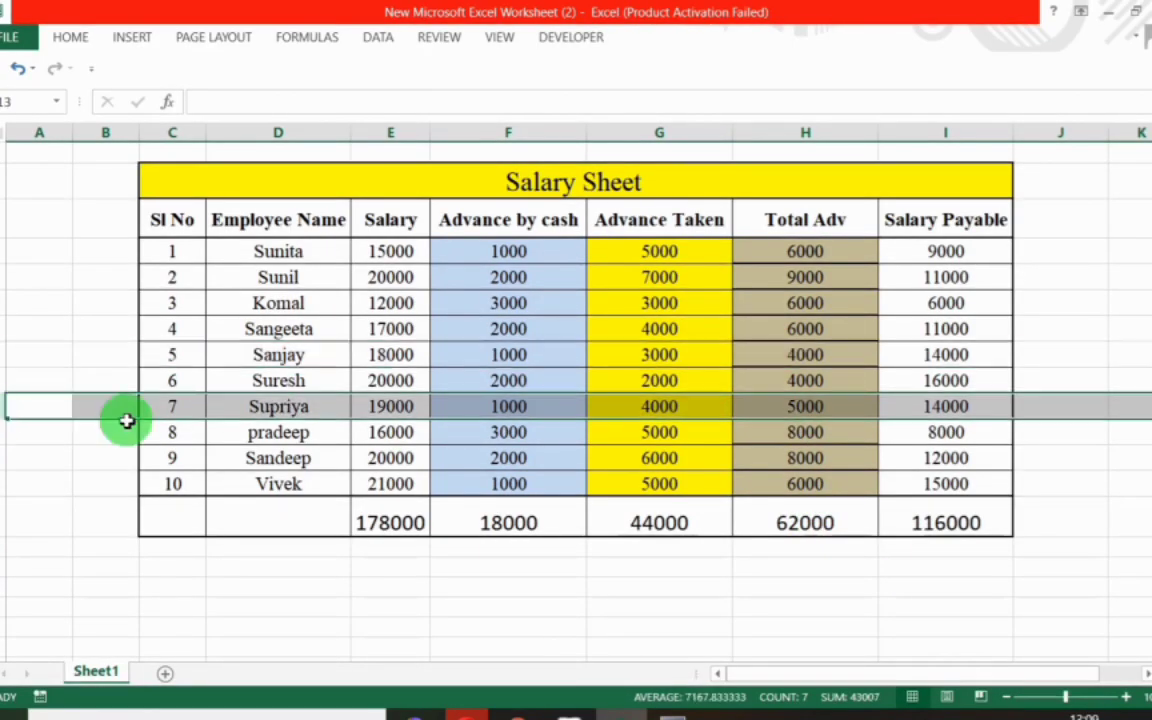
key("alt+Tab")
key("Escape")
type("supr")
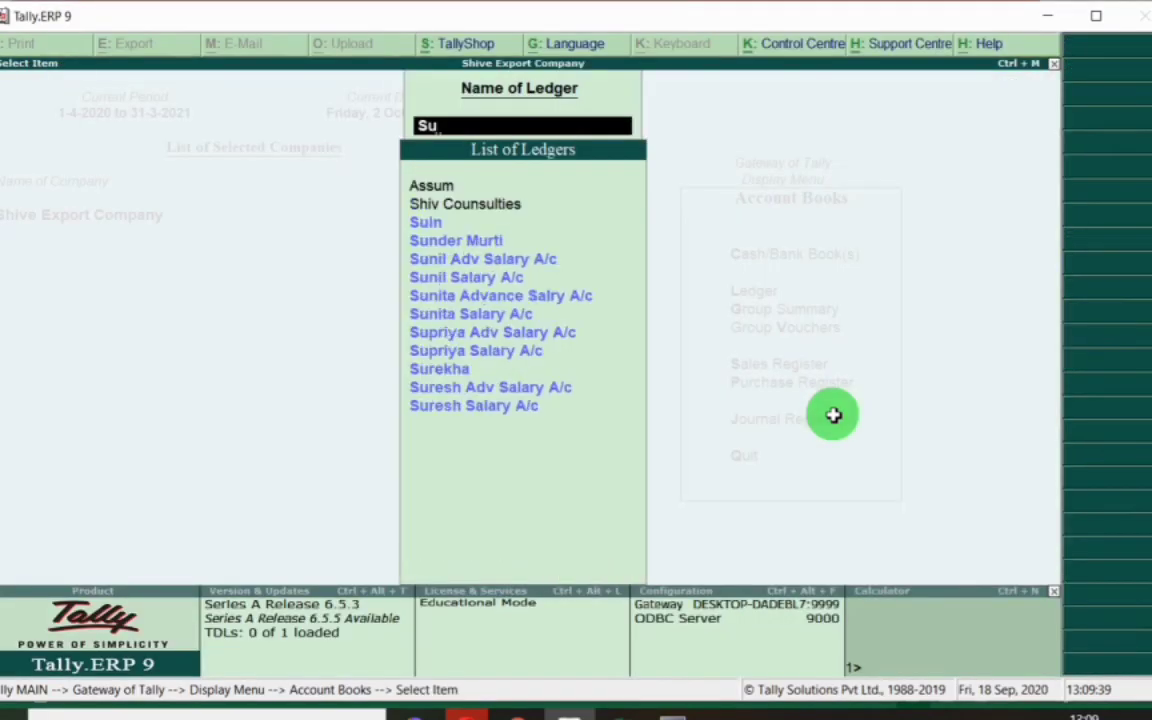
key("Return")
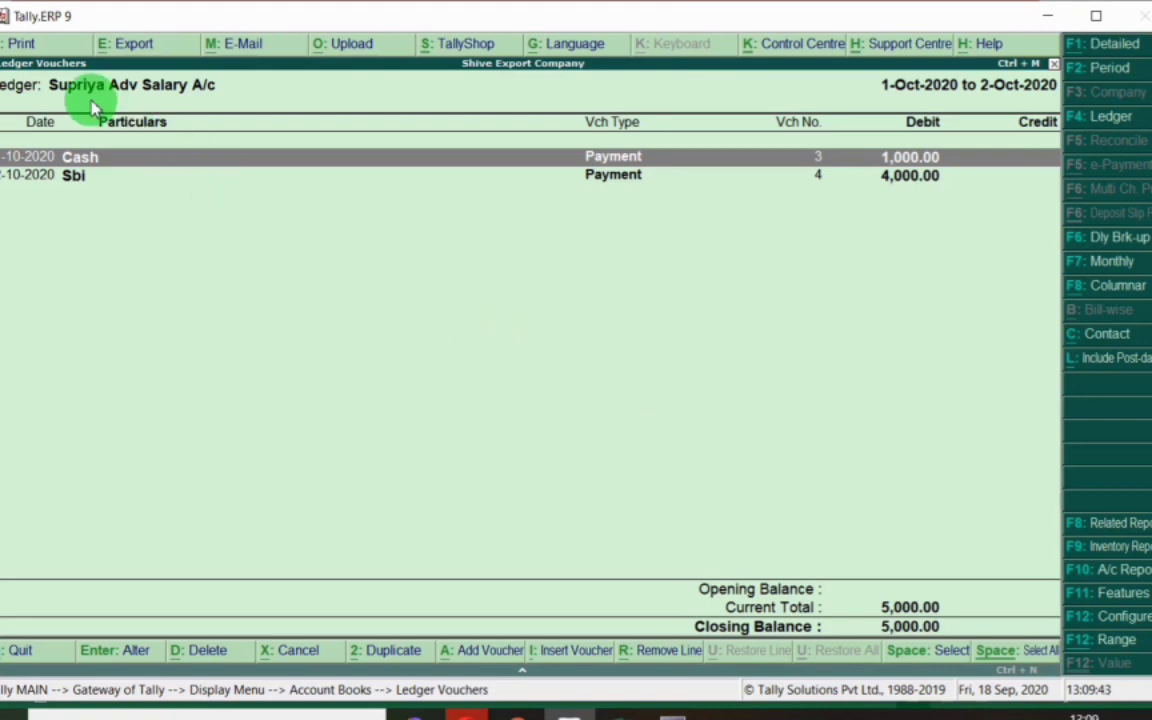
key("alt+Tab")
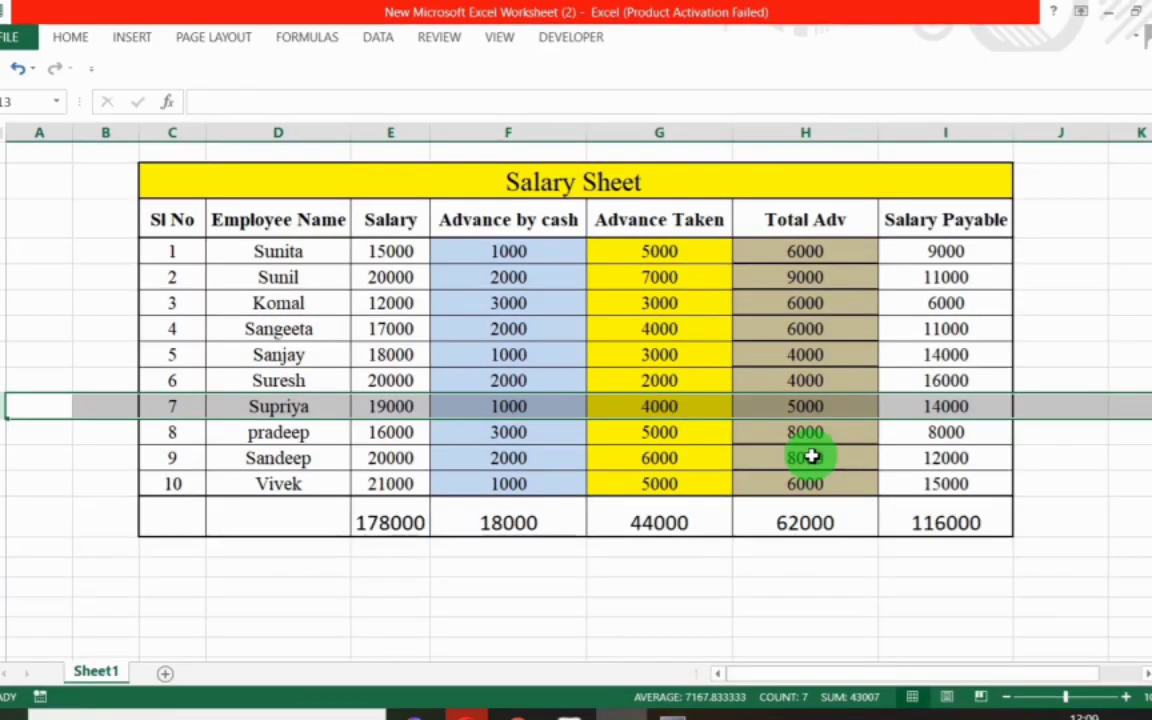
key("alt+Tab")
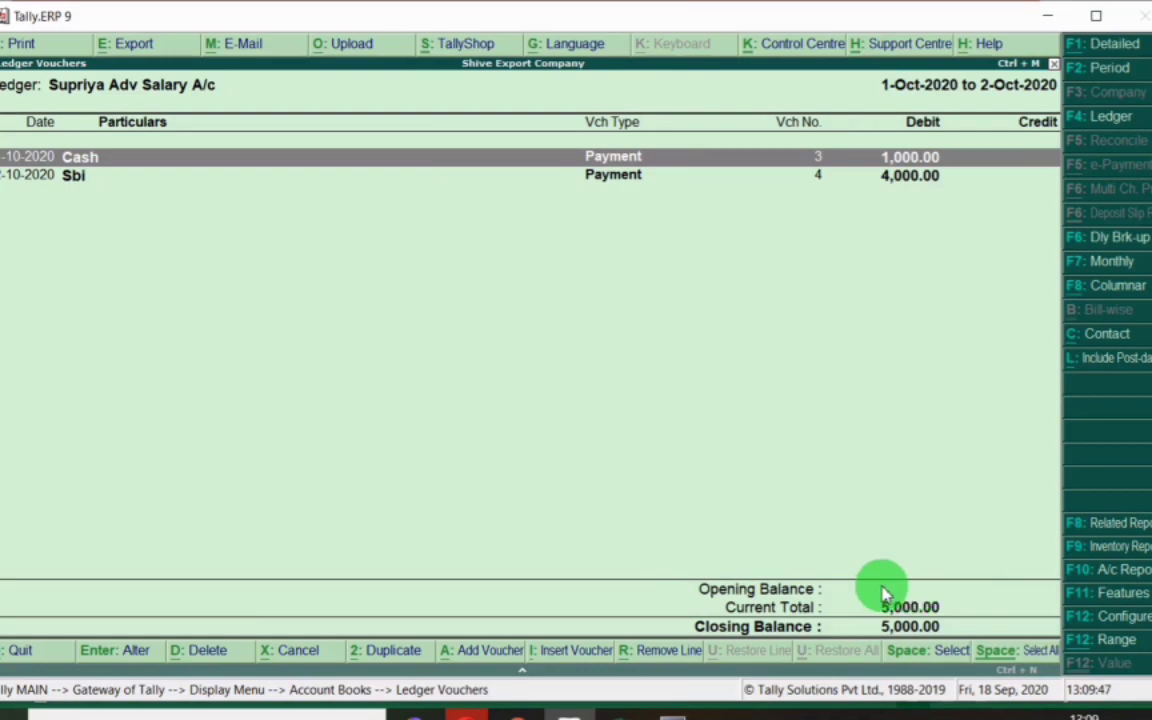
key("Escape")
Look up the tenth employee's Total Adv in Excel and view the matching advance salary ledger in Tally.
key("alt+Tab")
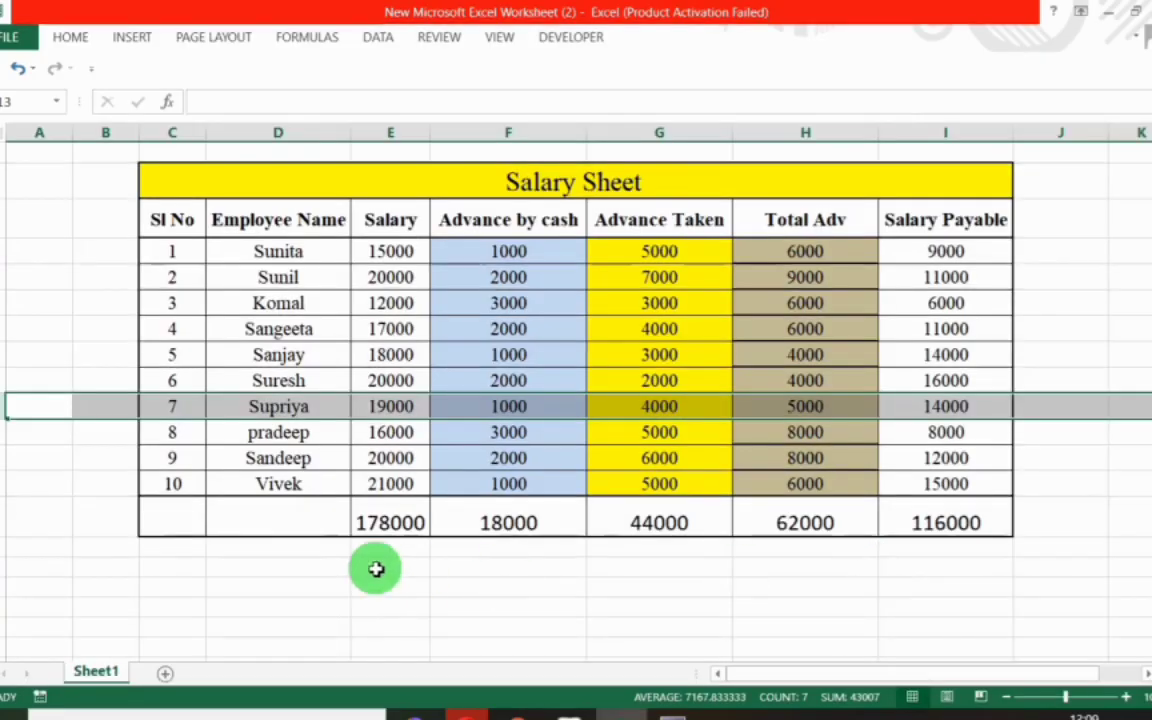
left_click(8, 484)
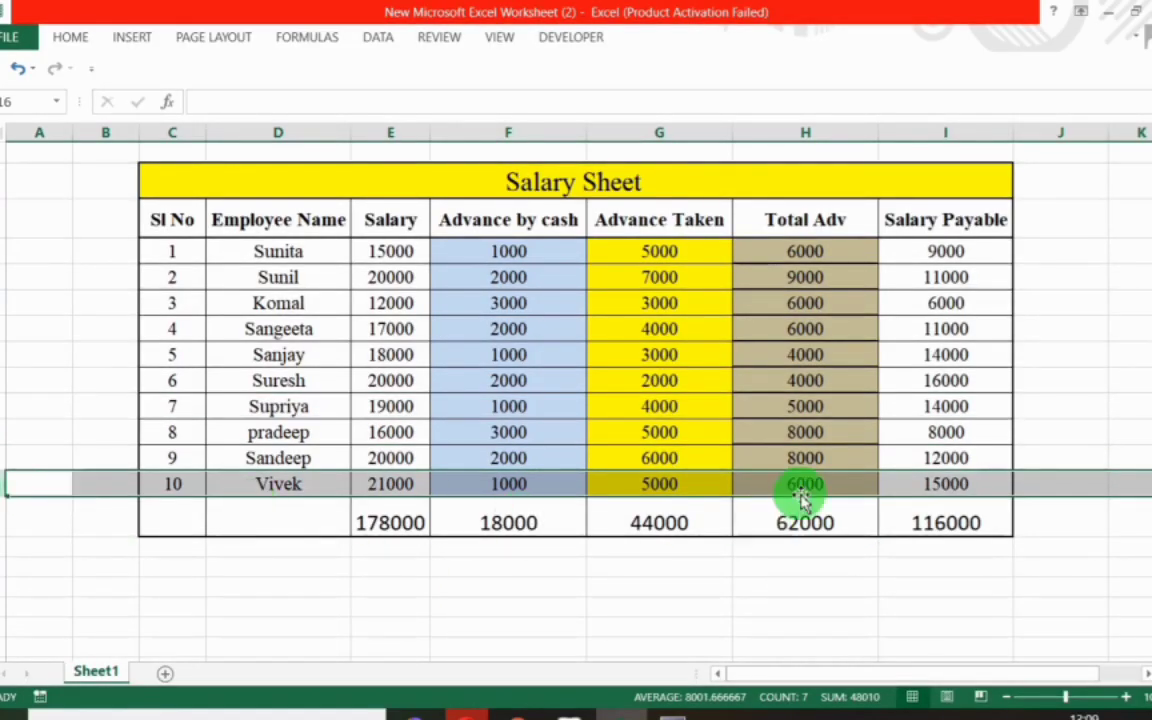
key("alt+Tab")
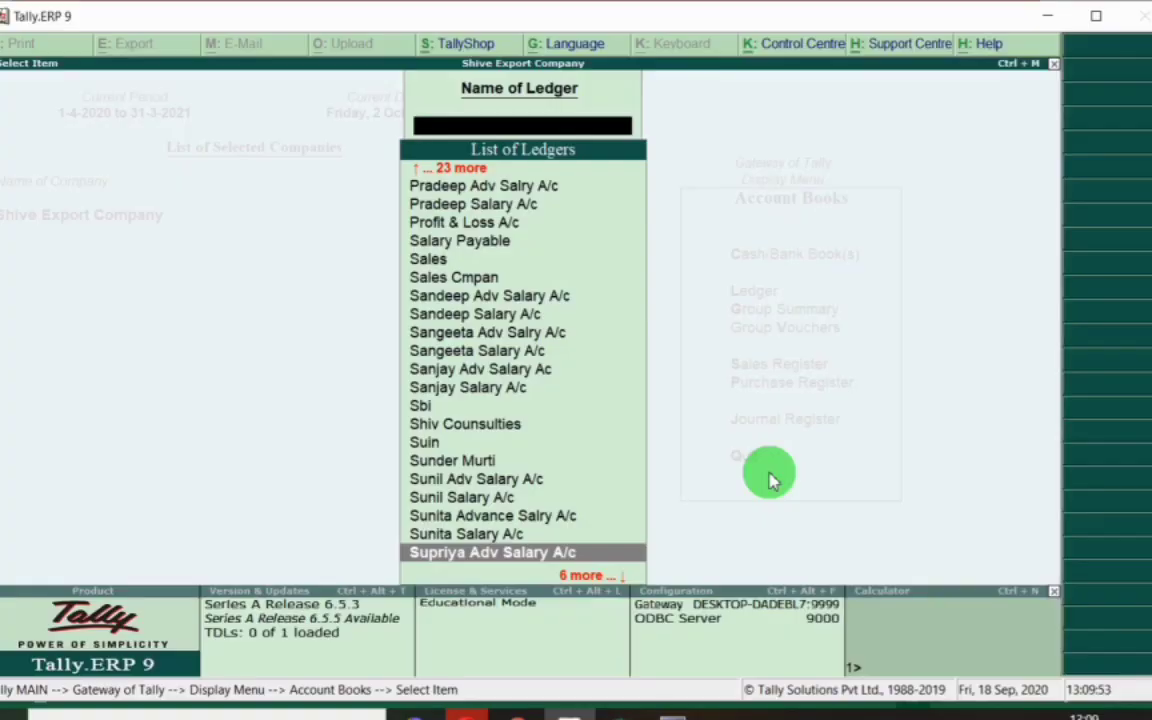
type("viv")
key("Return")
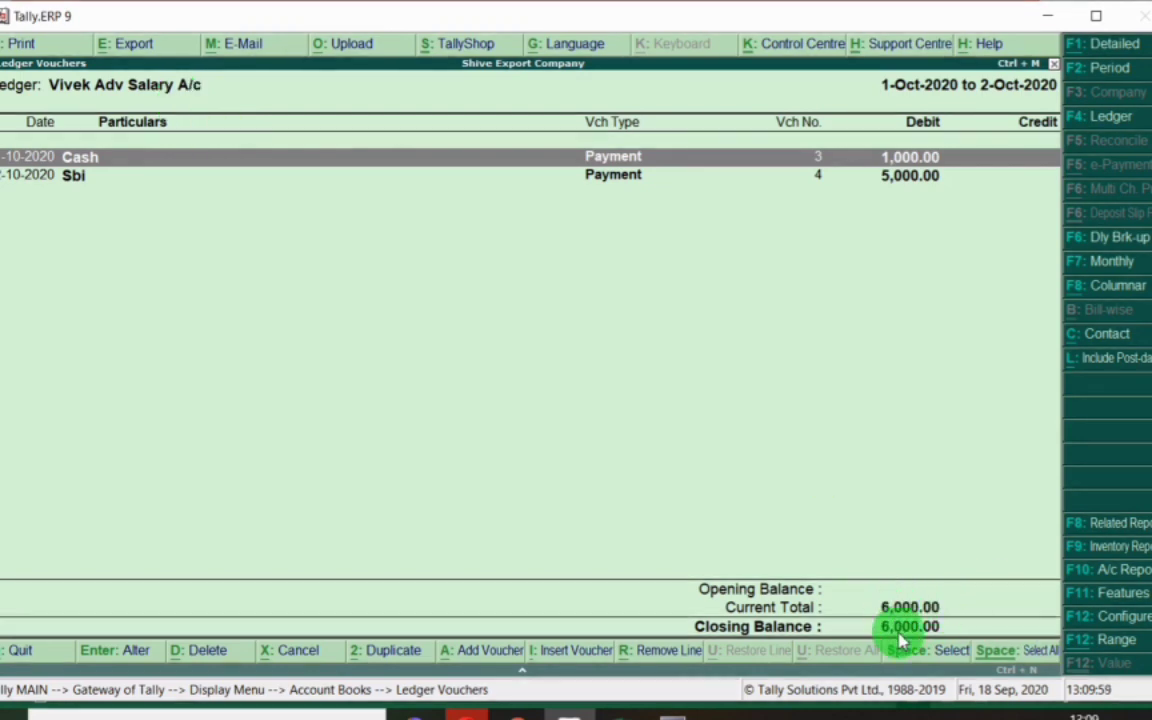
Open the Balance Sheet in Tally and drill down through Current Assets into the Loans & Advances (Asset) group.
left_click(622, 714)
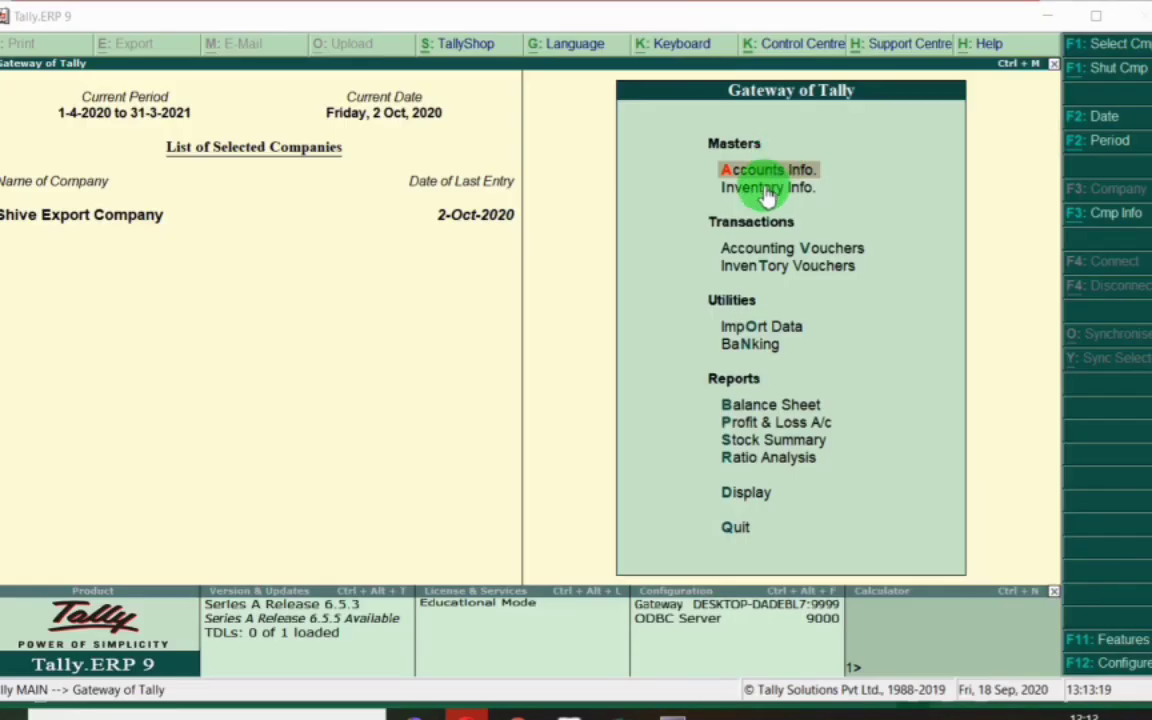
key("b")
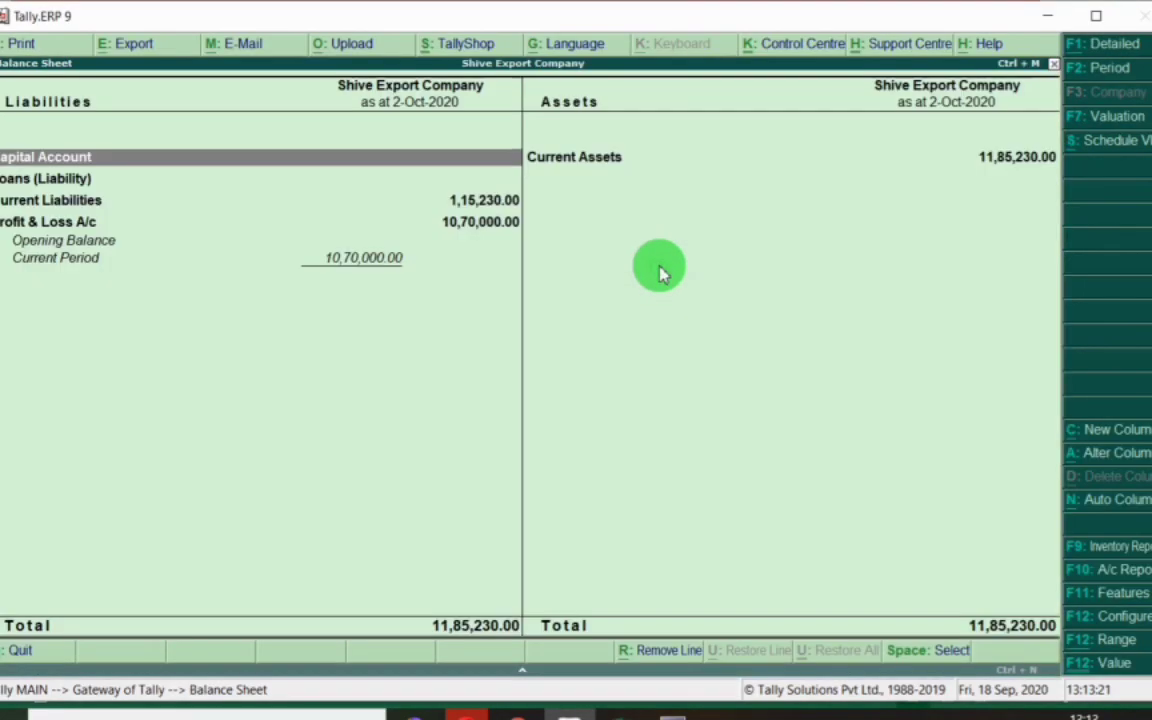
key("Right")
key("Return")
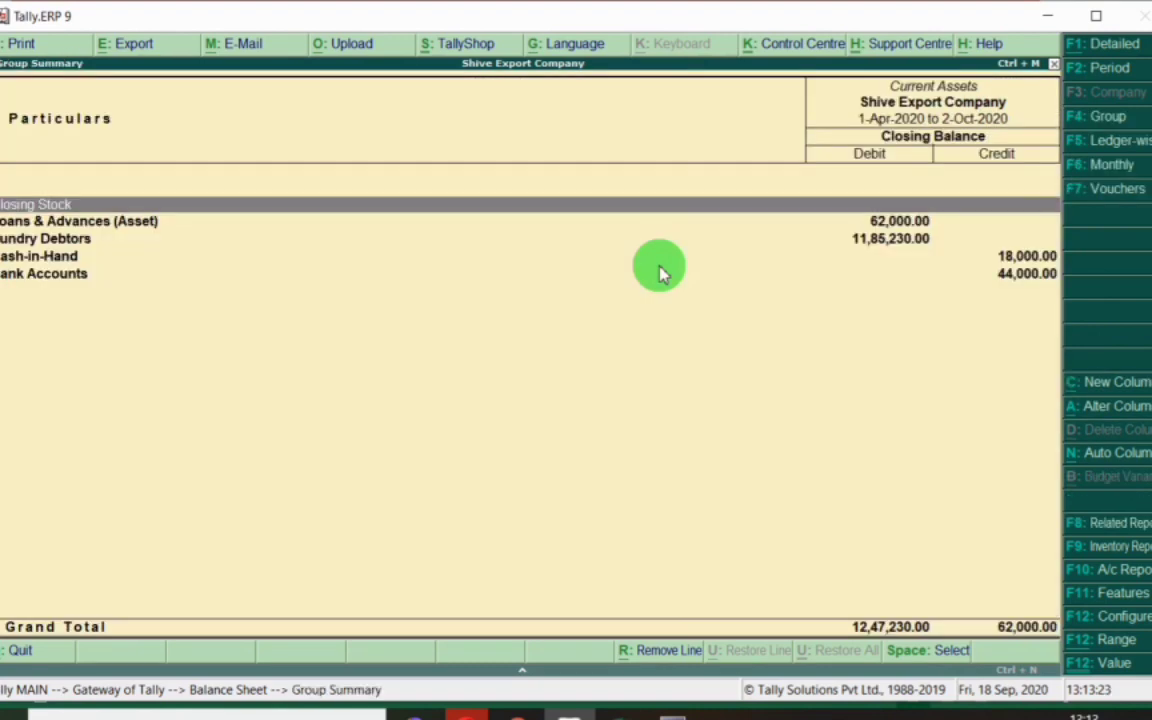
key("Down")
key("space")
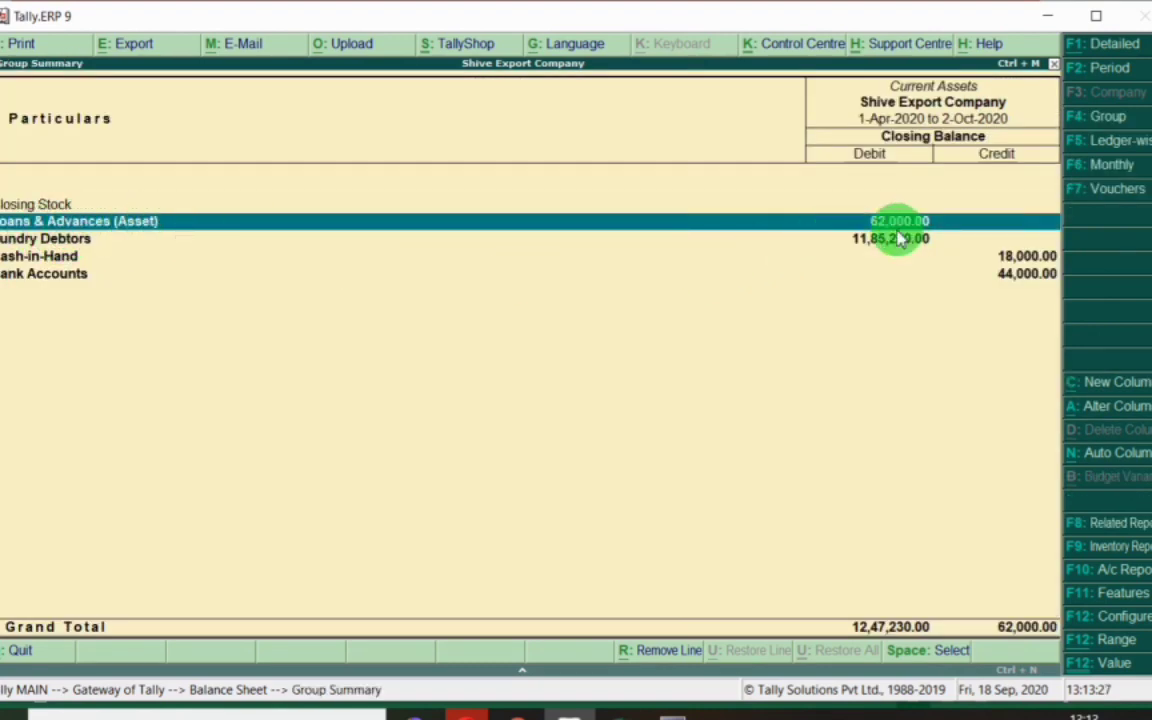
double_click(849, 226)
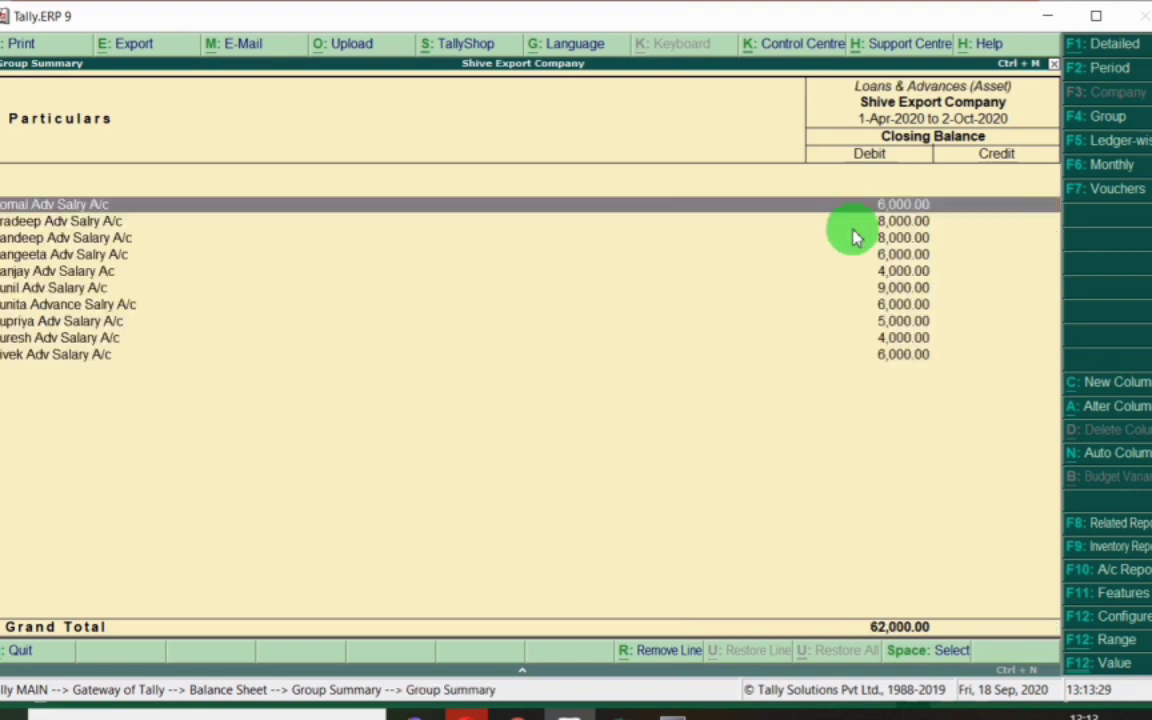
Compare the Total Adv column's sum in Excel with the Loans & Advances (Asset) grand total in Tally.
left_click(621, 716)
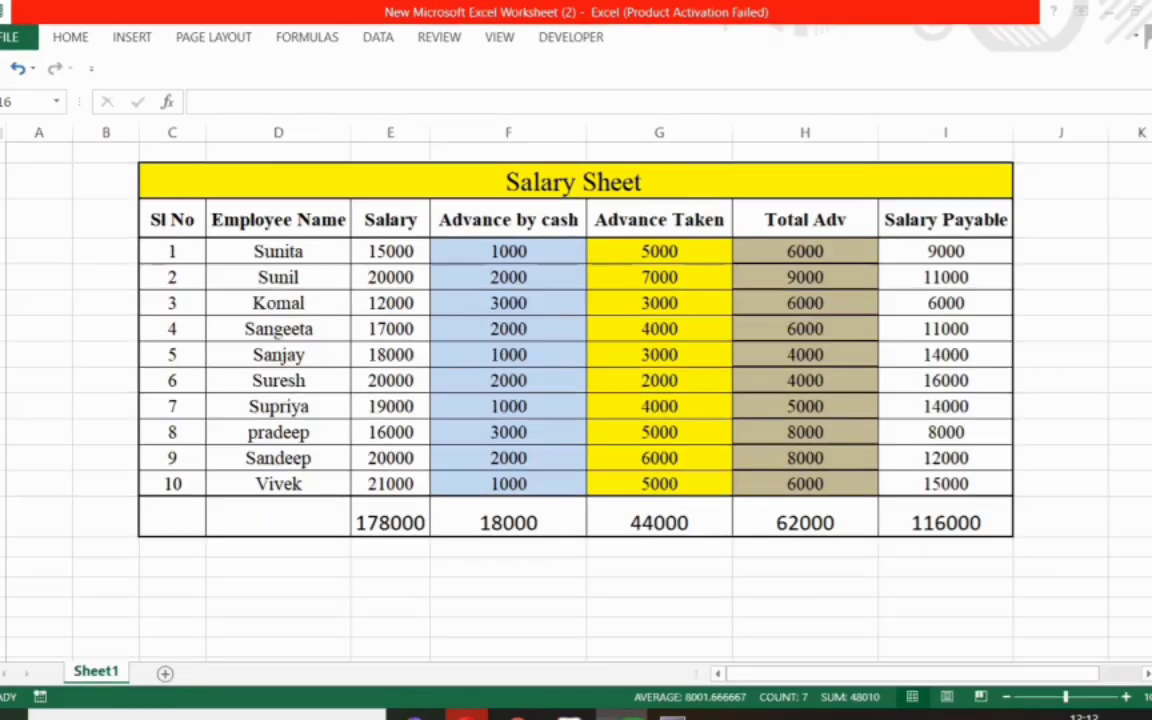
left_click(802, 528)
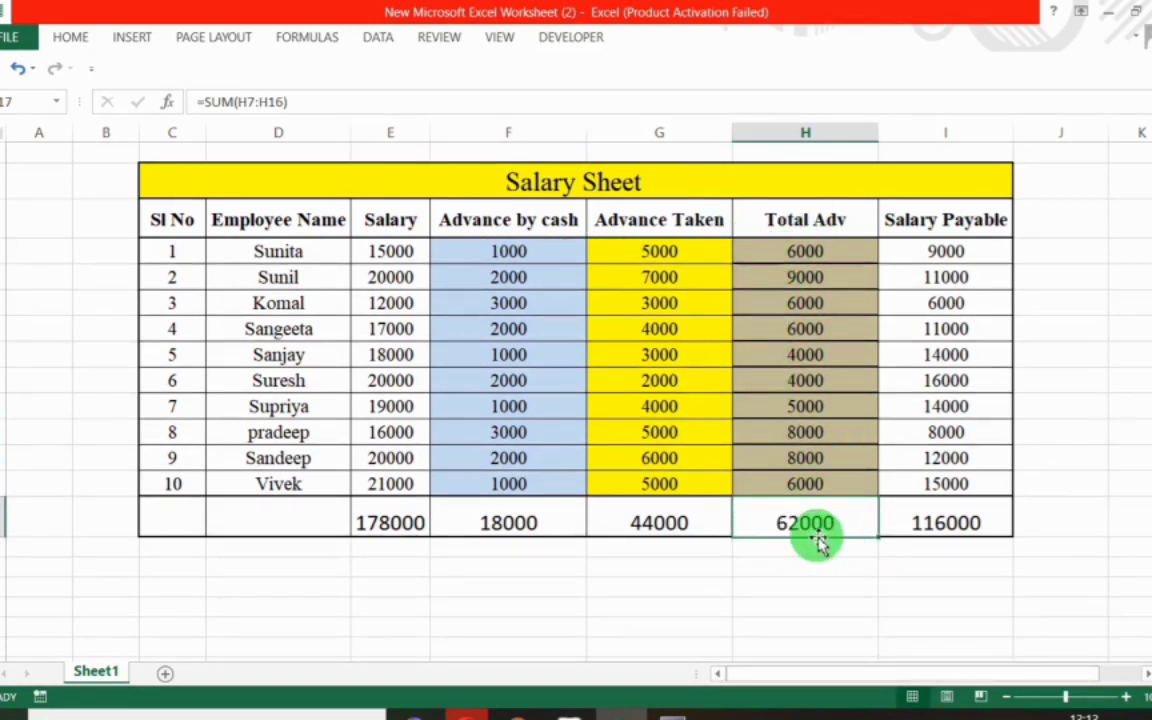
left_click(568, 714)
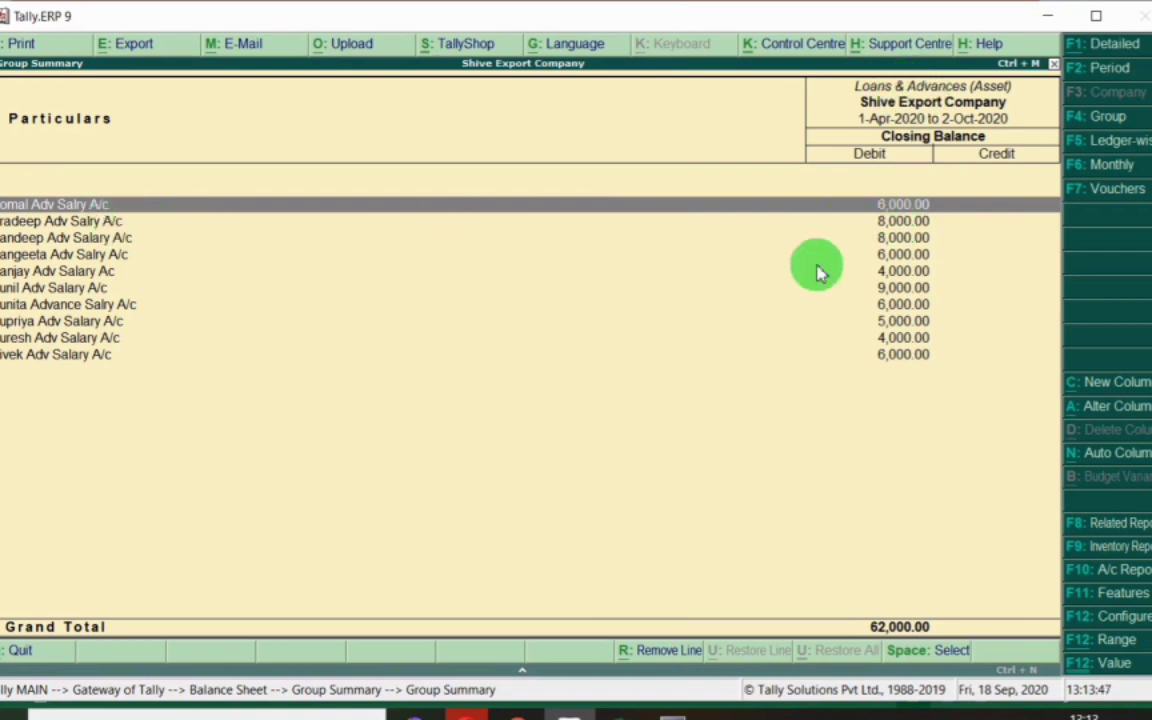
Mark the first seven advance salary ledgers in the Loans & Advances group for review, and return to the Balance Sheet.
key("space")
key("space")
key("space")
key("space")
key("space")
key("space")
key("space")
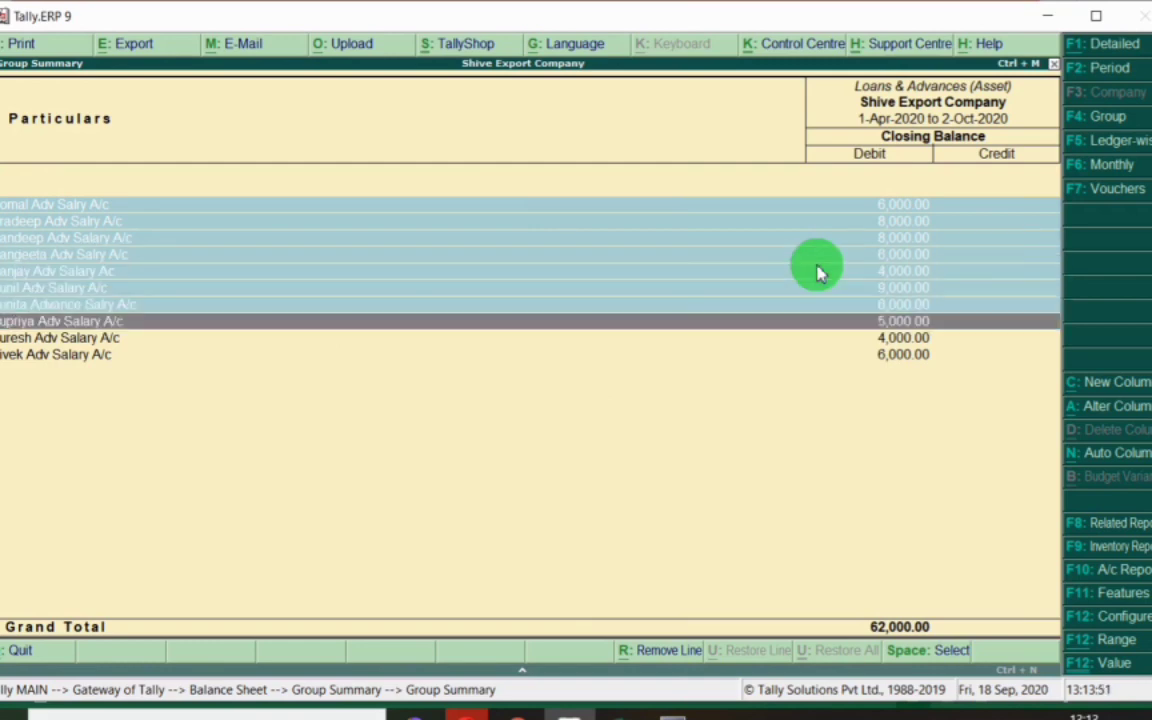
key("Down")
key("Up")
key("Up")
key("Up")
key("Up")
key("Up")
key("Up")
key("Up")
key("Up")
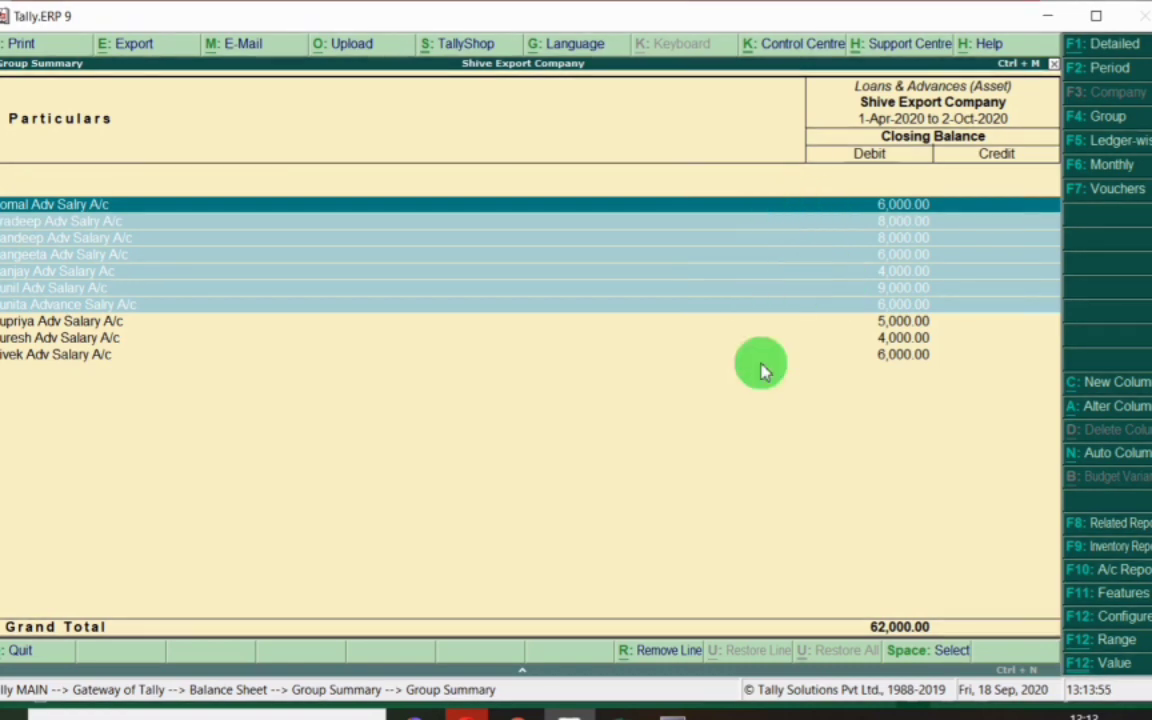
key("Escape")
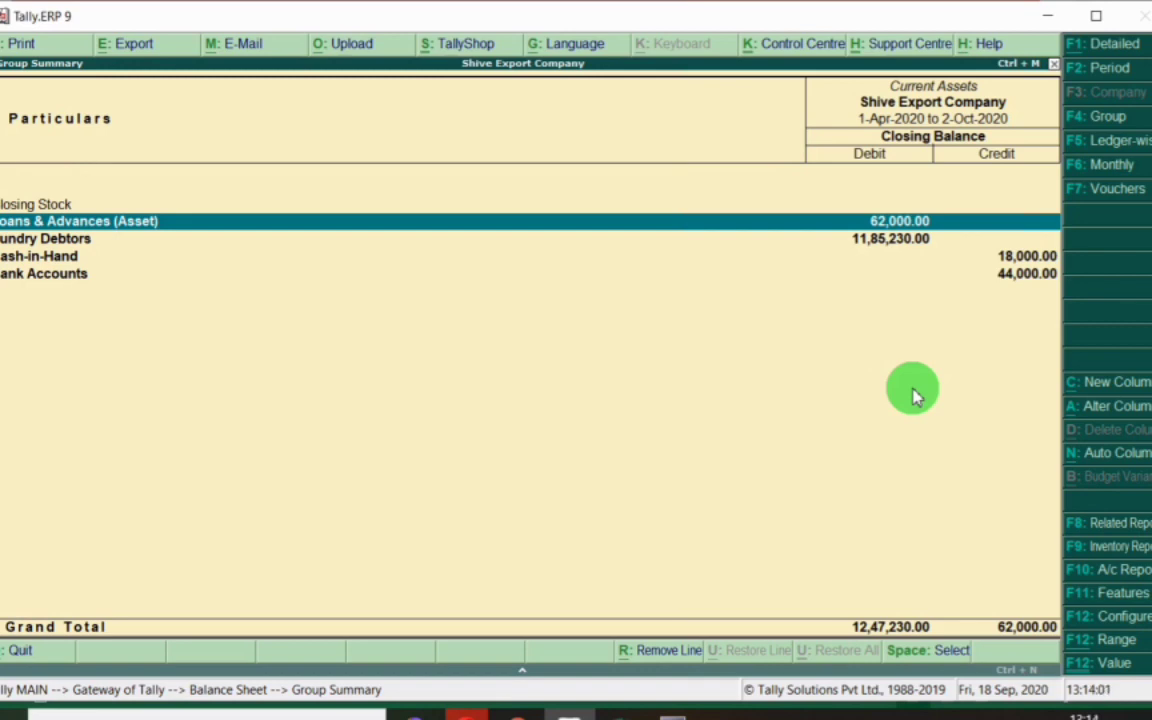
key("Escape")
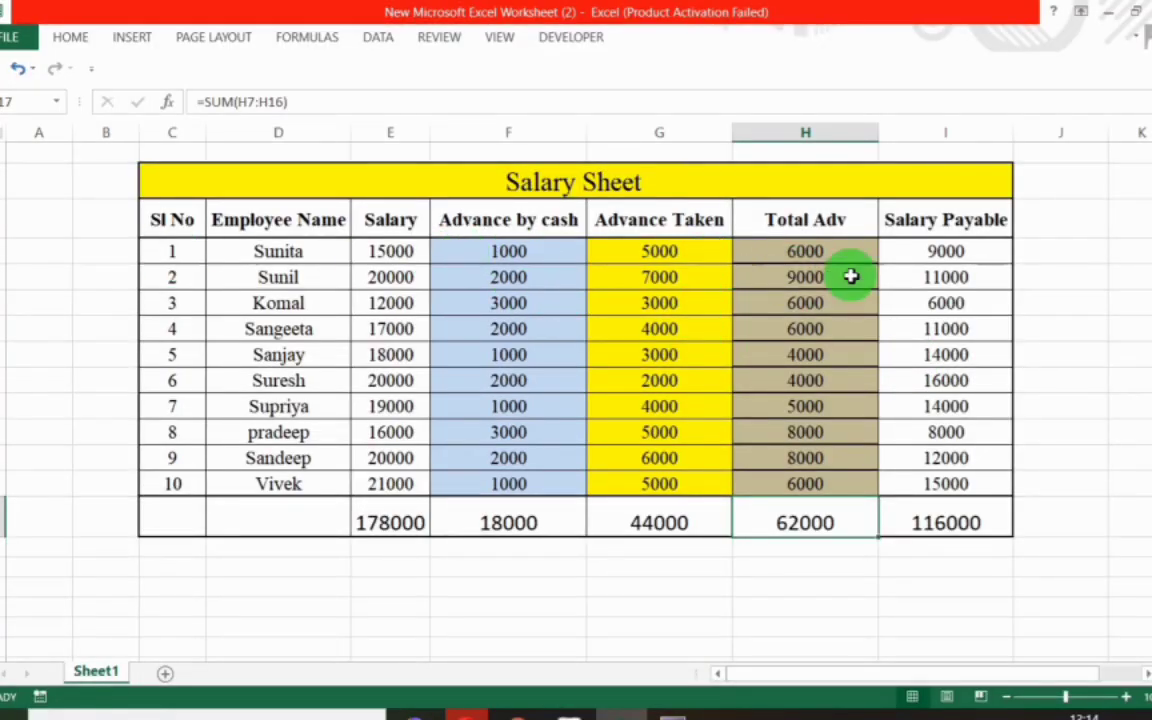
Review the first employee's Salary Payable in the Excel salary sheet and switch back to Tally.
left_click(915, 252)
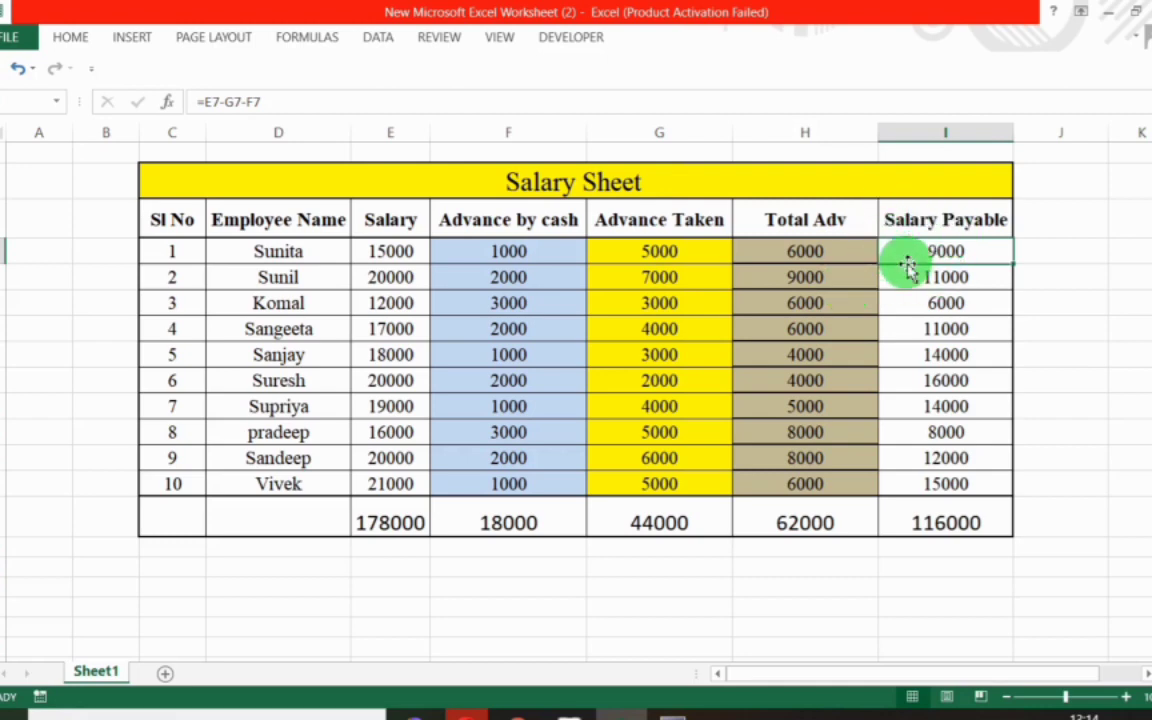
left_click(258, 255)
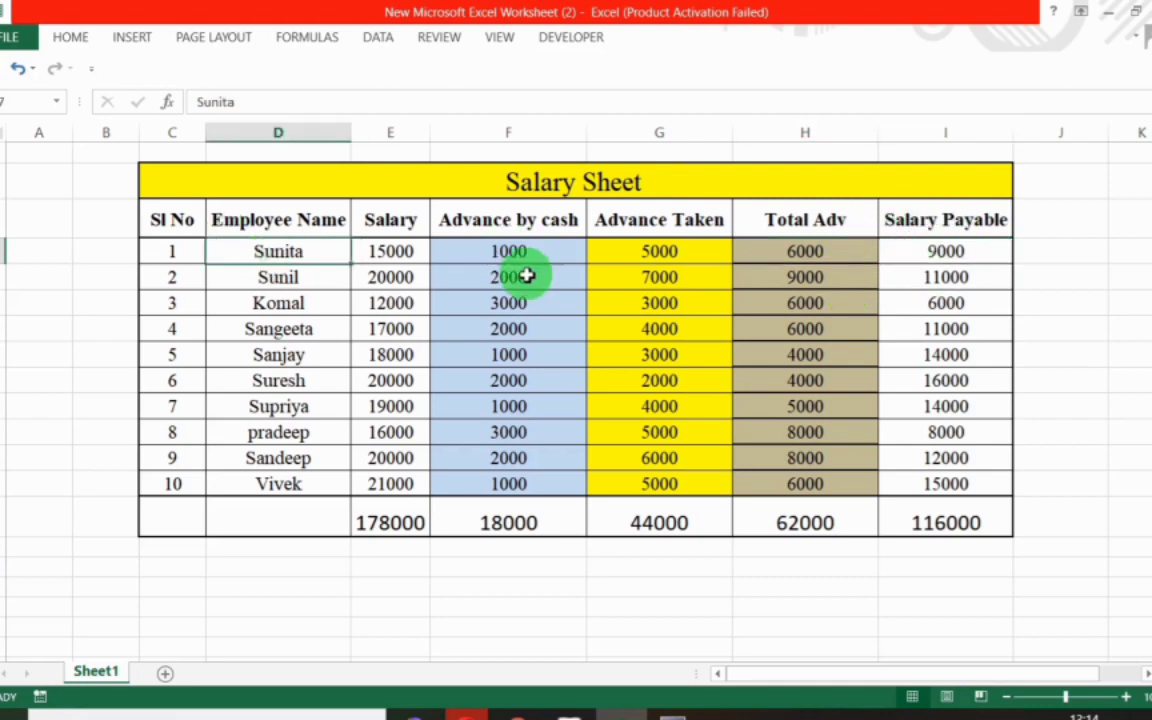
left_click(920, 251)
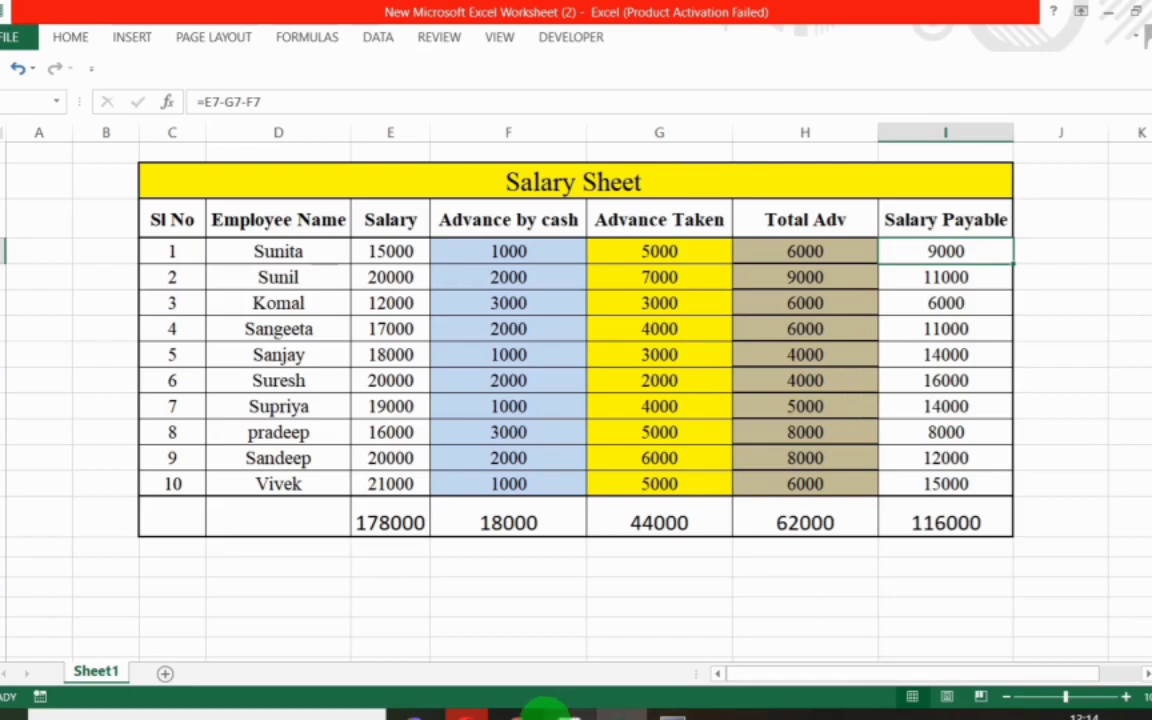
left_click(568, 714)
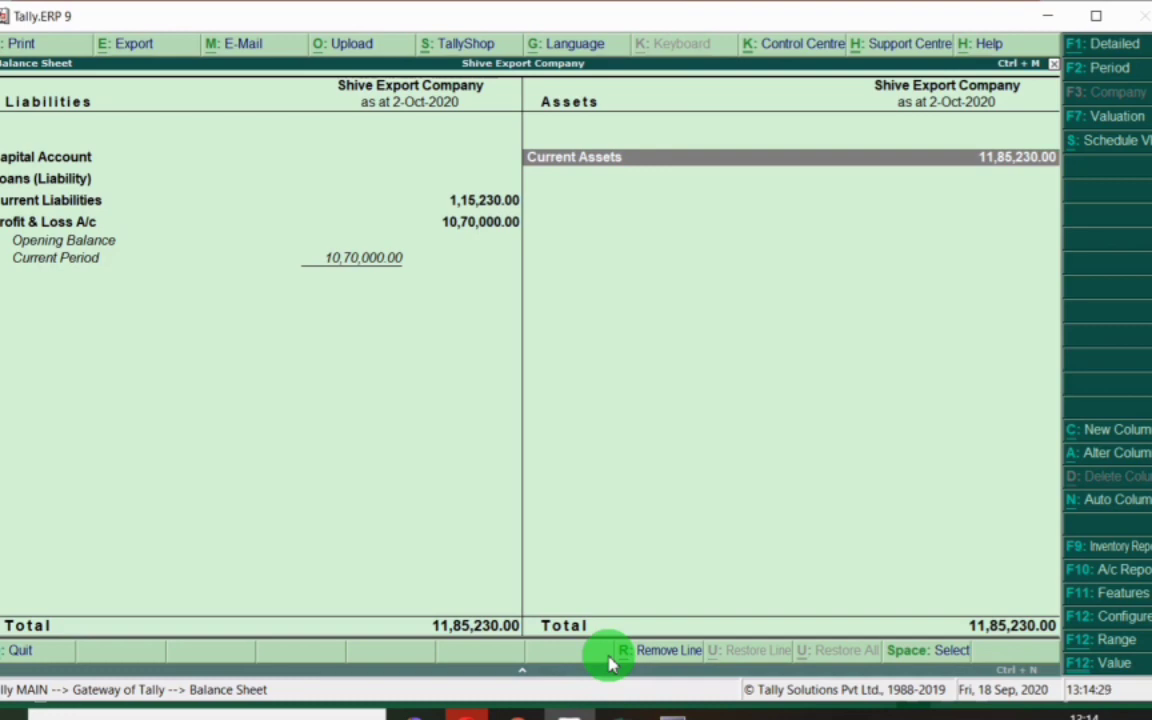
key("alt+Tab")
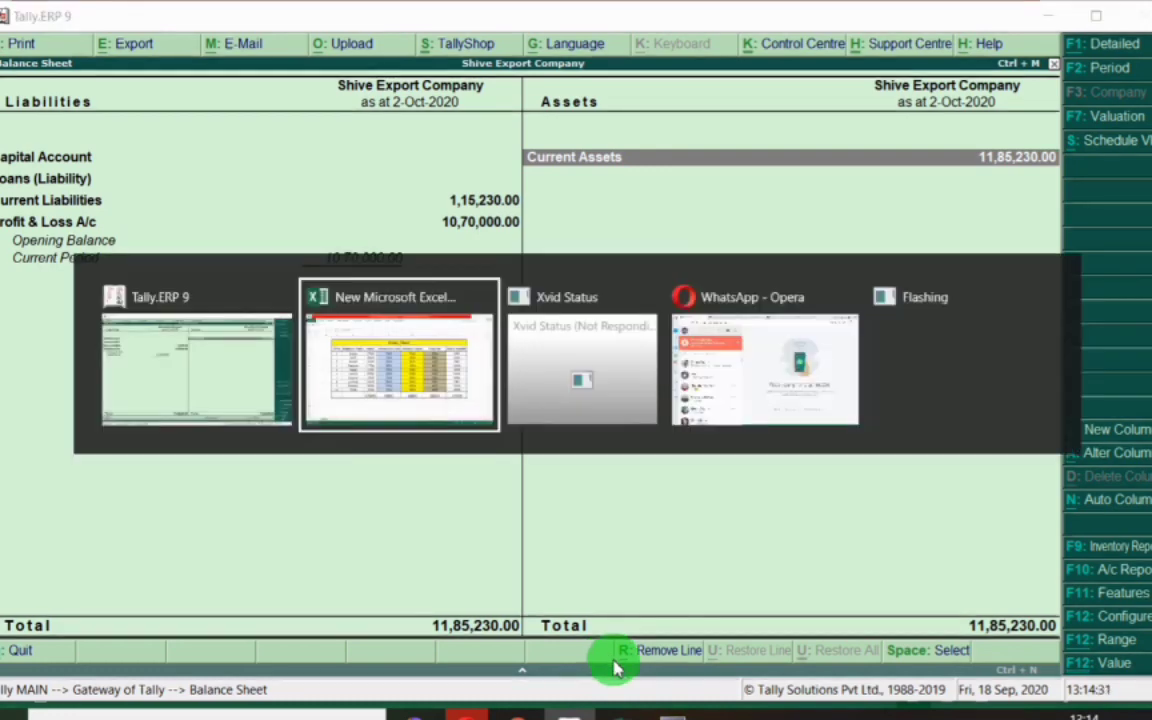
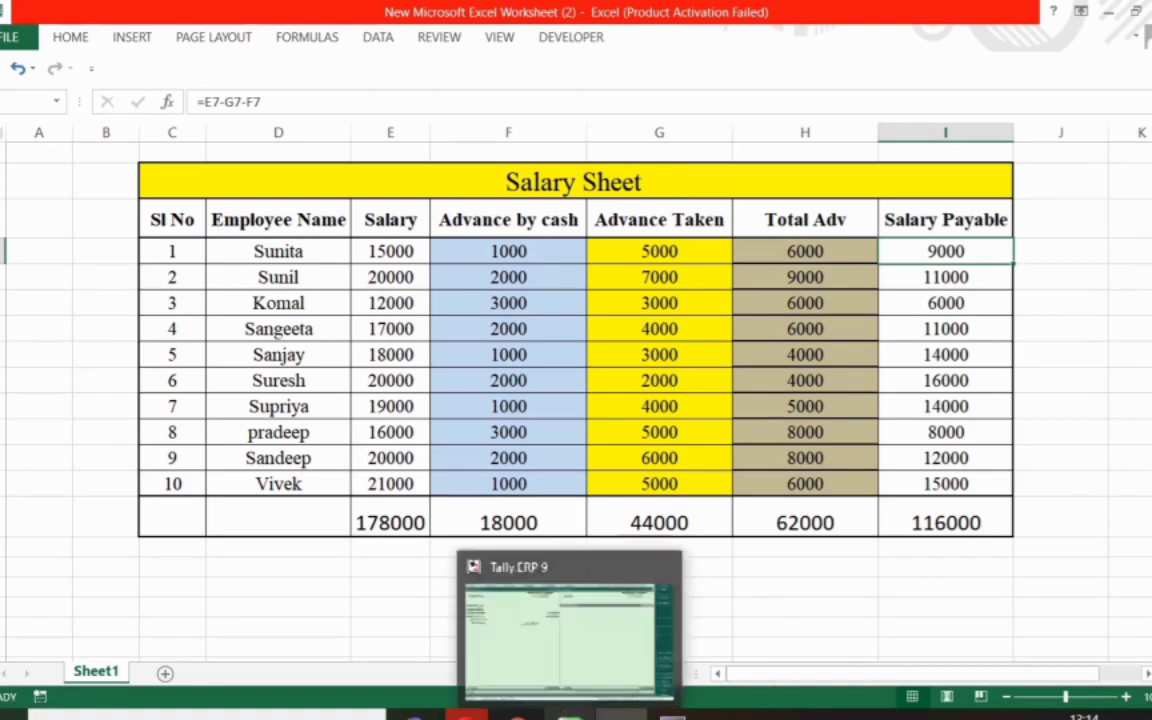
left_click(570, 716)
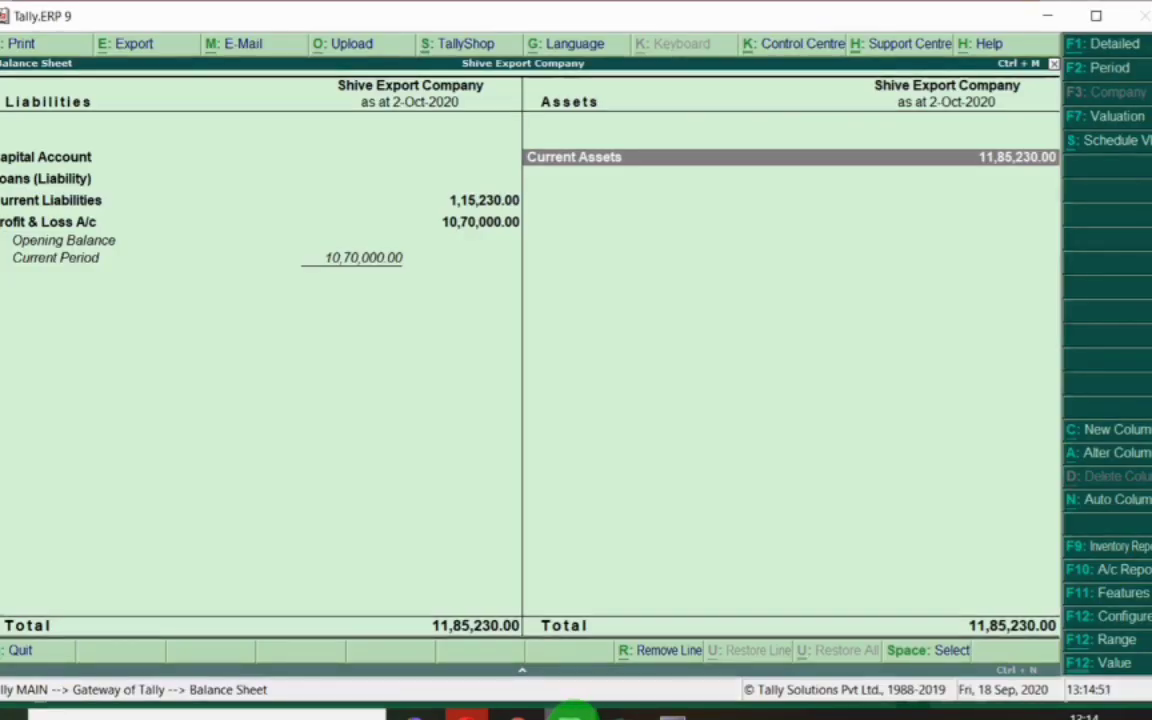
Start a journal voucher in Tally's accounting vouchers and set its date to 31-Oct-2020.
key("Escape")
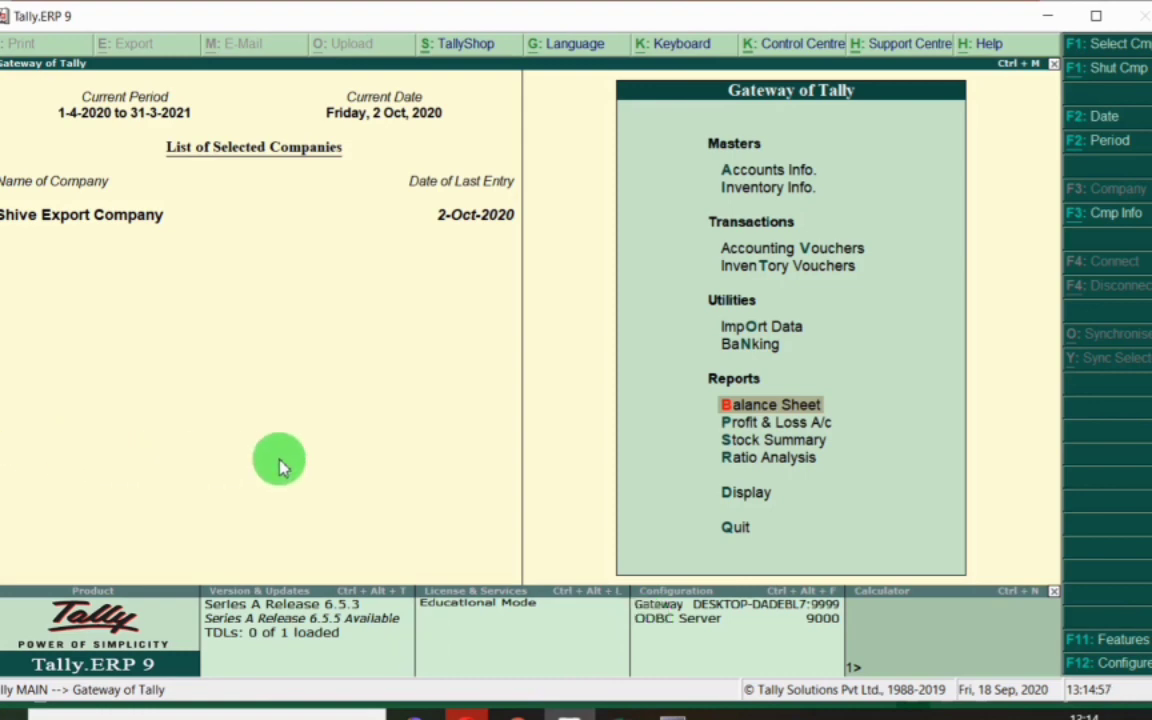
key("v")
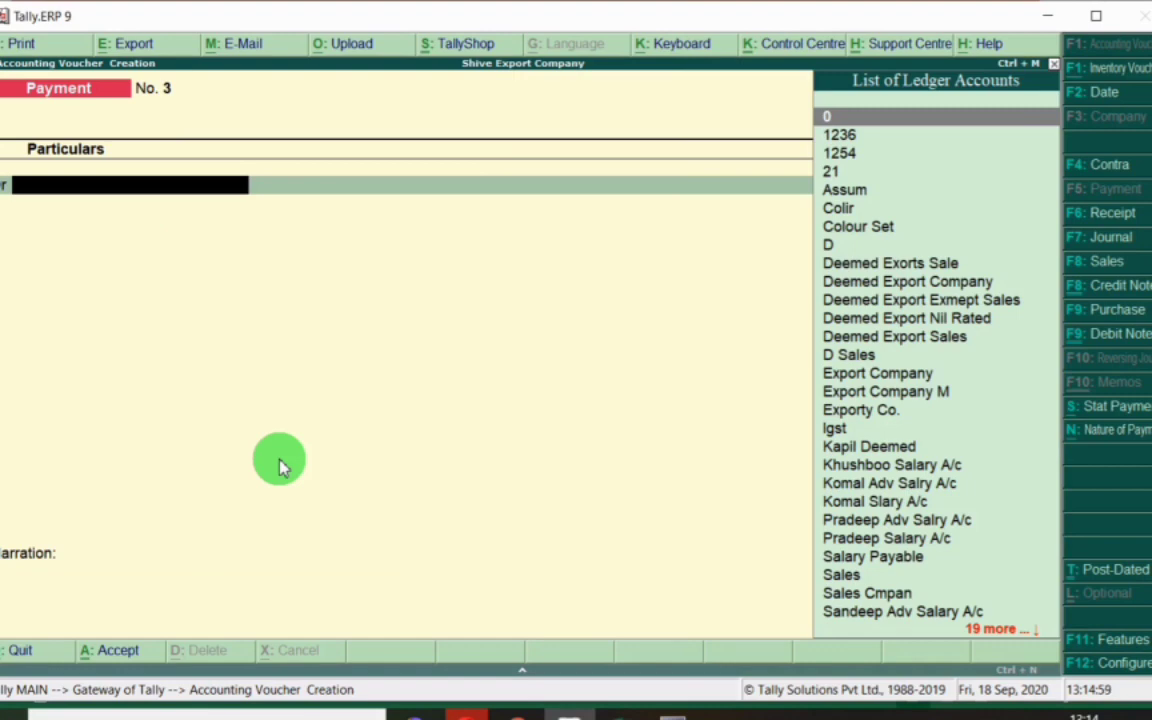
left_click(1124, 242)
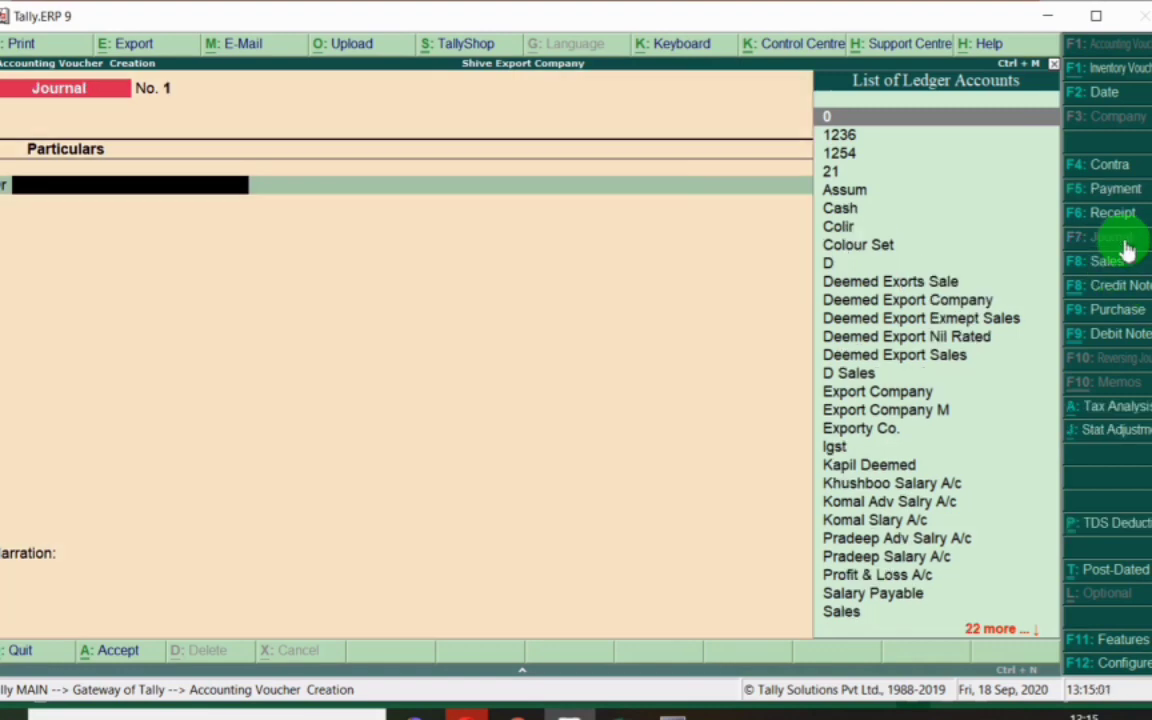
key("F2")
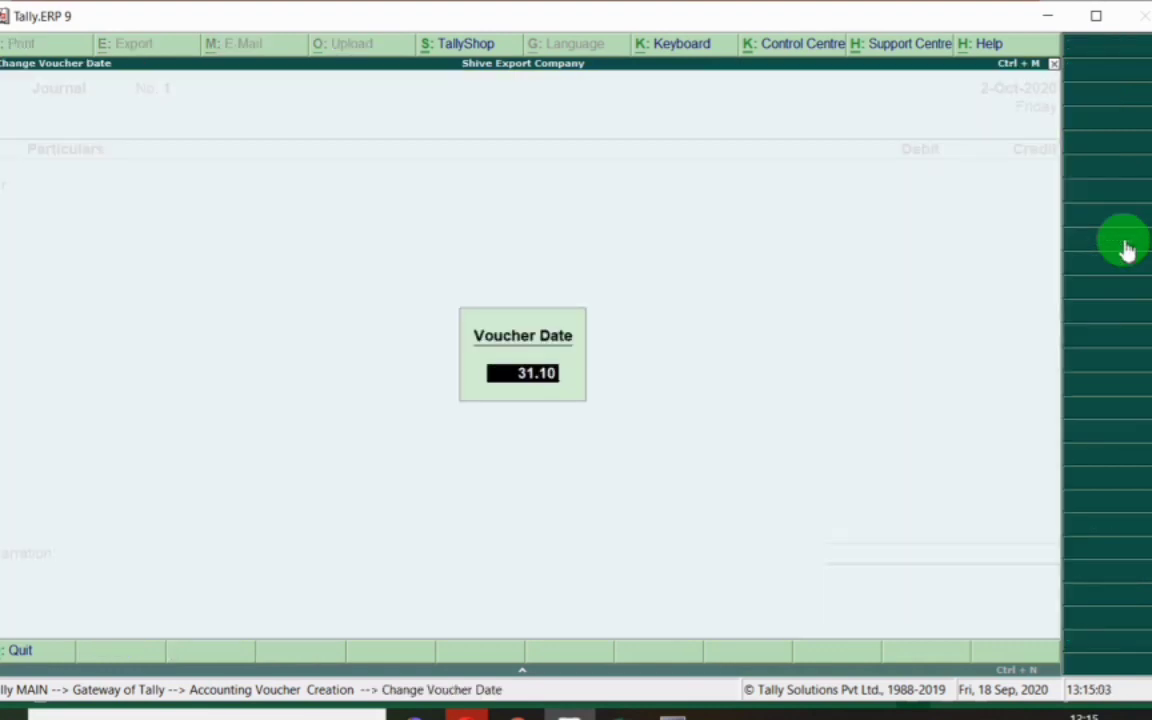
key("Return")
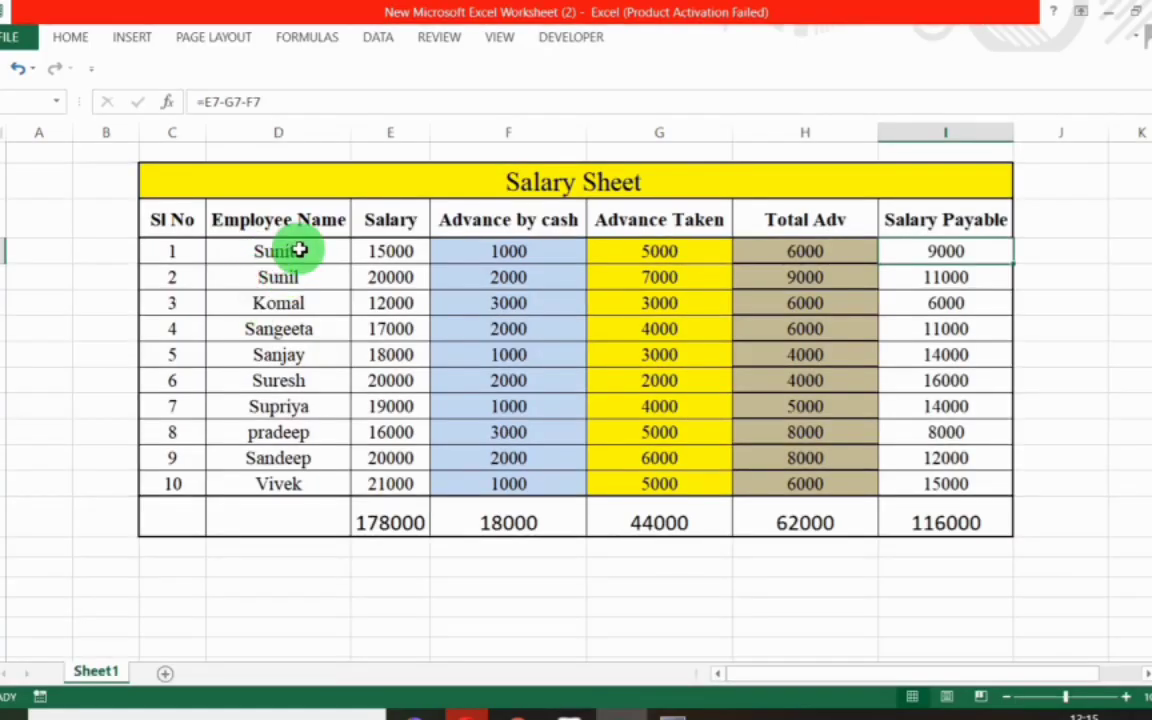
Look up the first employee in the Excel sheet and select that employee's Salary A/c as the journal's first debit ledger.
left_click_drag(278, 251, 278, 483)
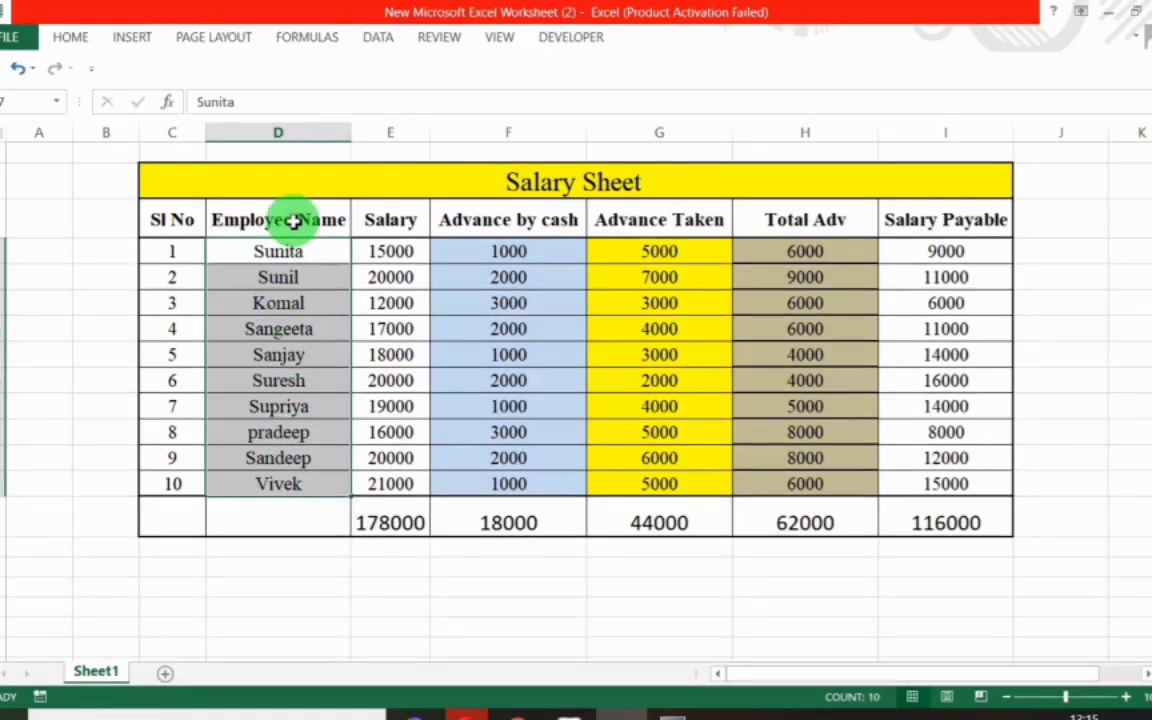
left_click(281, 252)
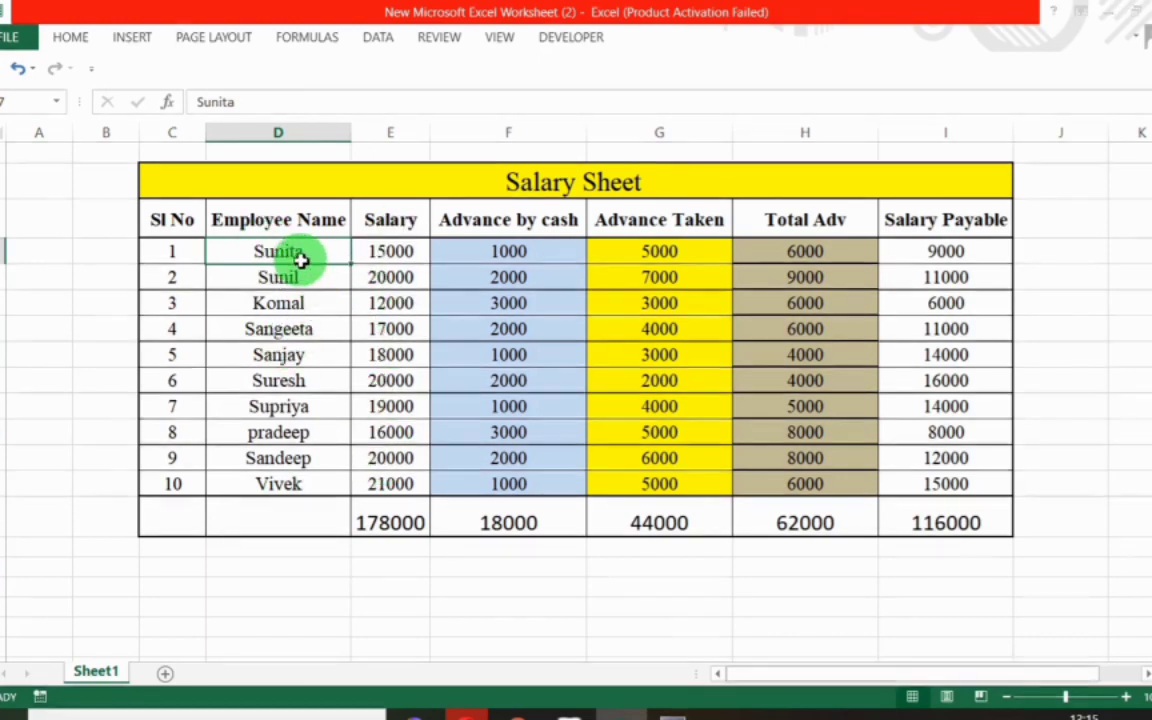
key("alt+Tab")
type("Sunita")
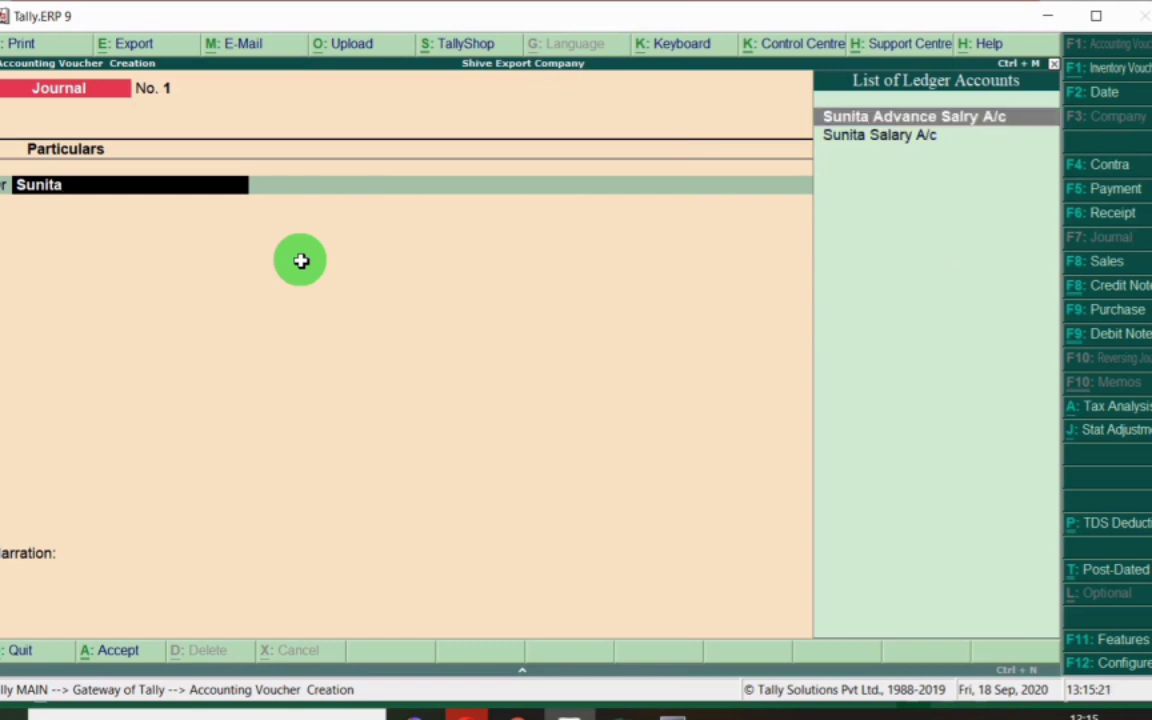
left_click(869, 148)
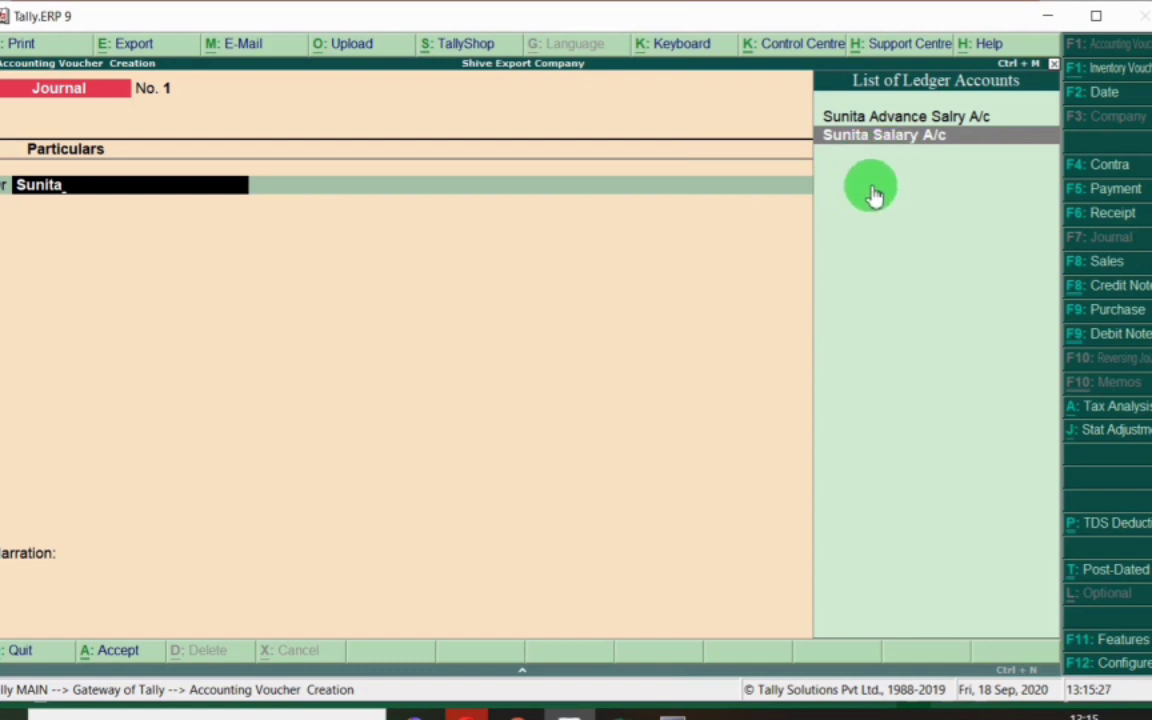
key("Return")
key("BackSpace")
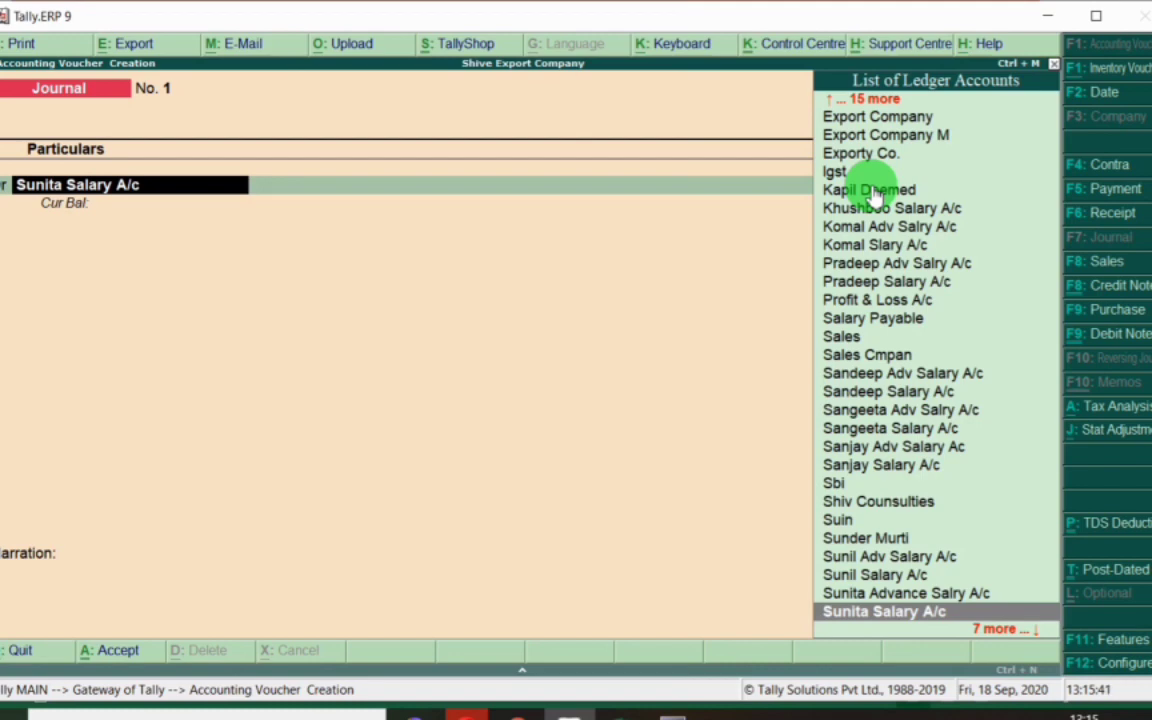
key("Return")
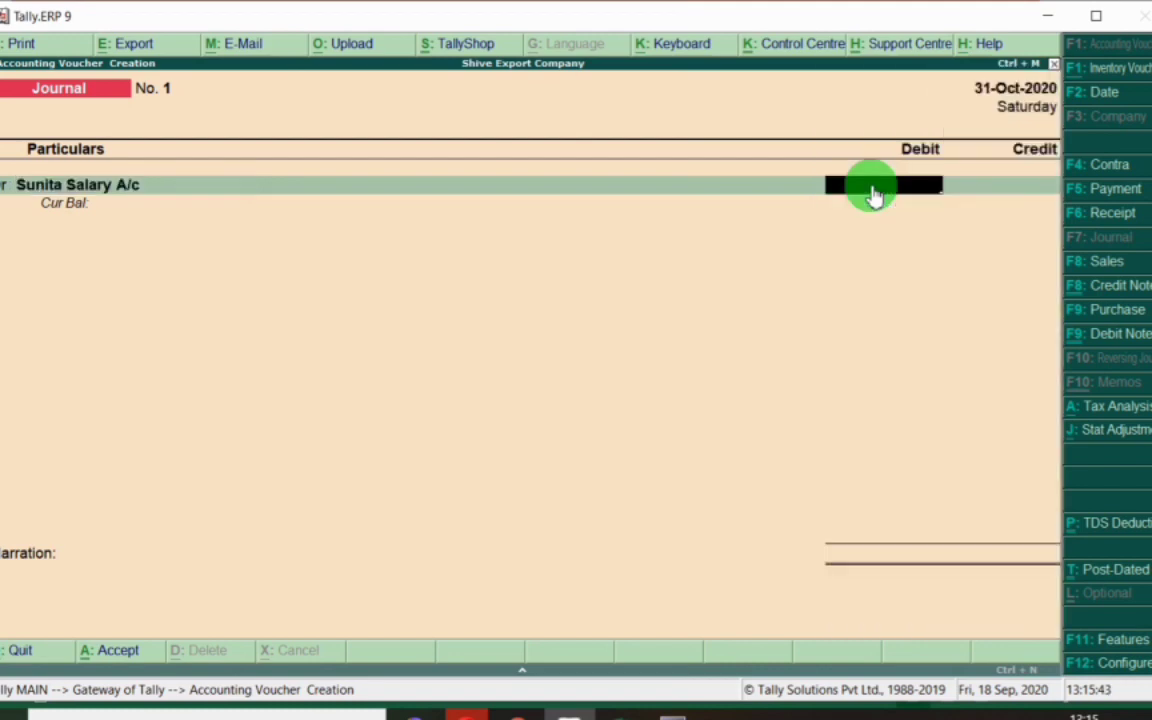
Debit 15,000 to the first employee's salary ledger, taken from the Excel Salary column, and begin the second debit line.
key("alt+Tab")
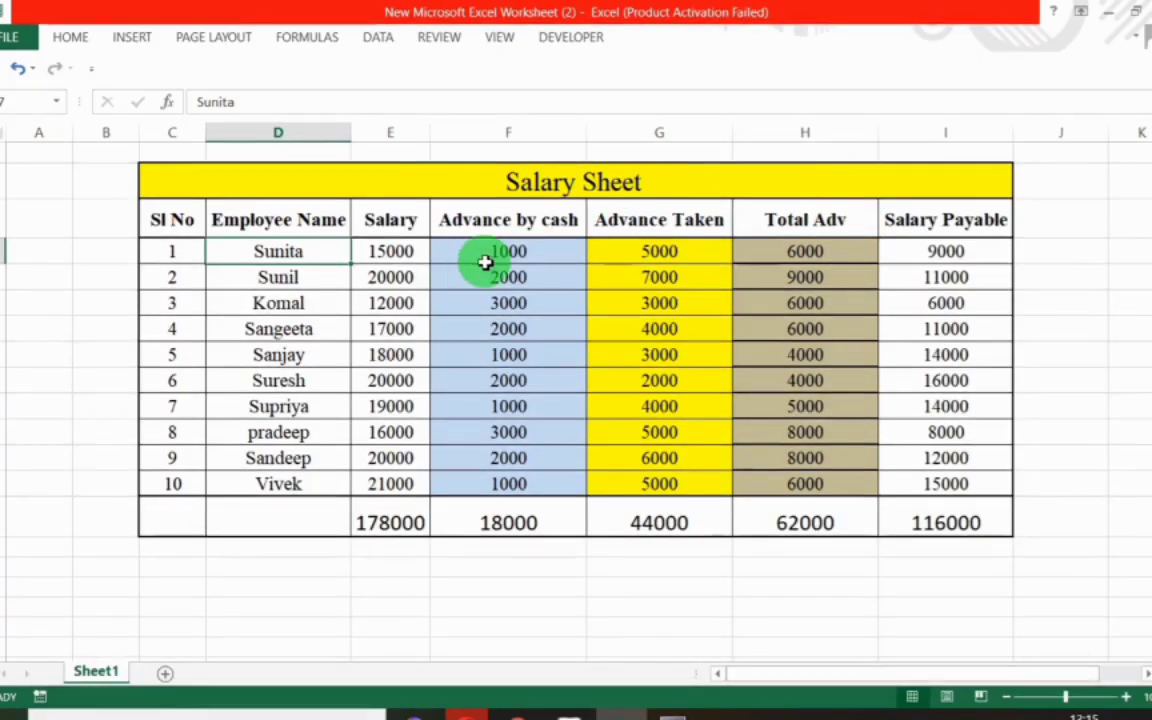
key("alt+Tab")
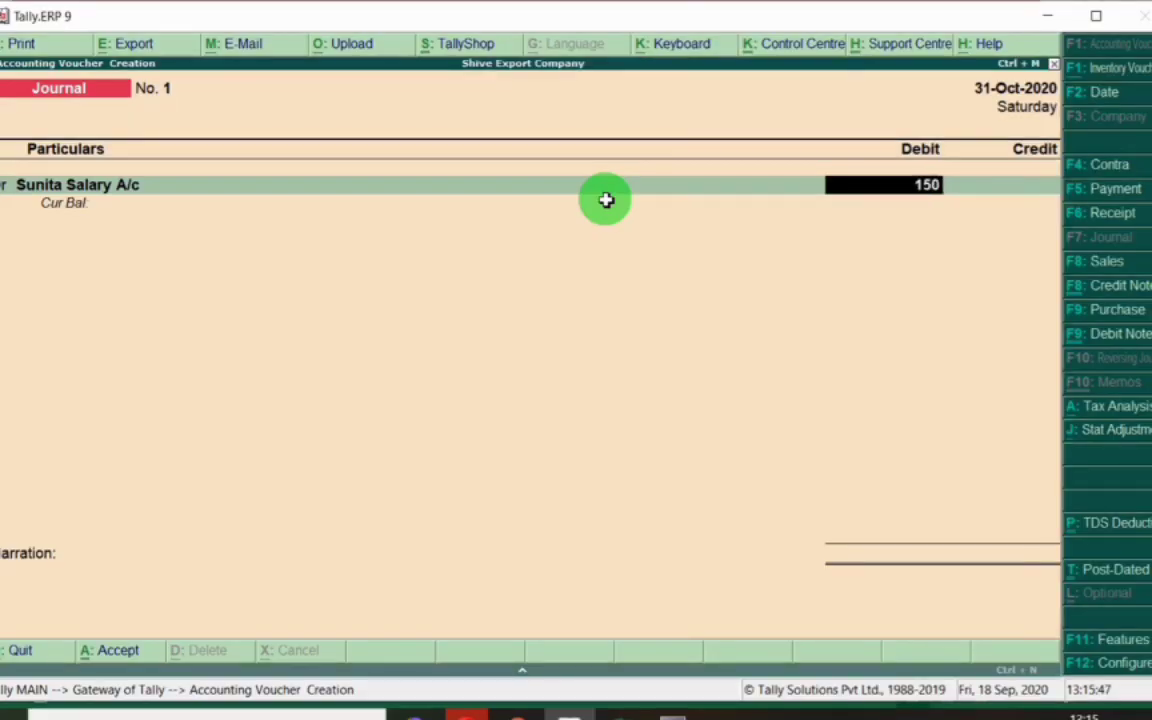
key("Return")
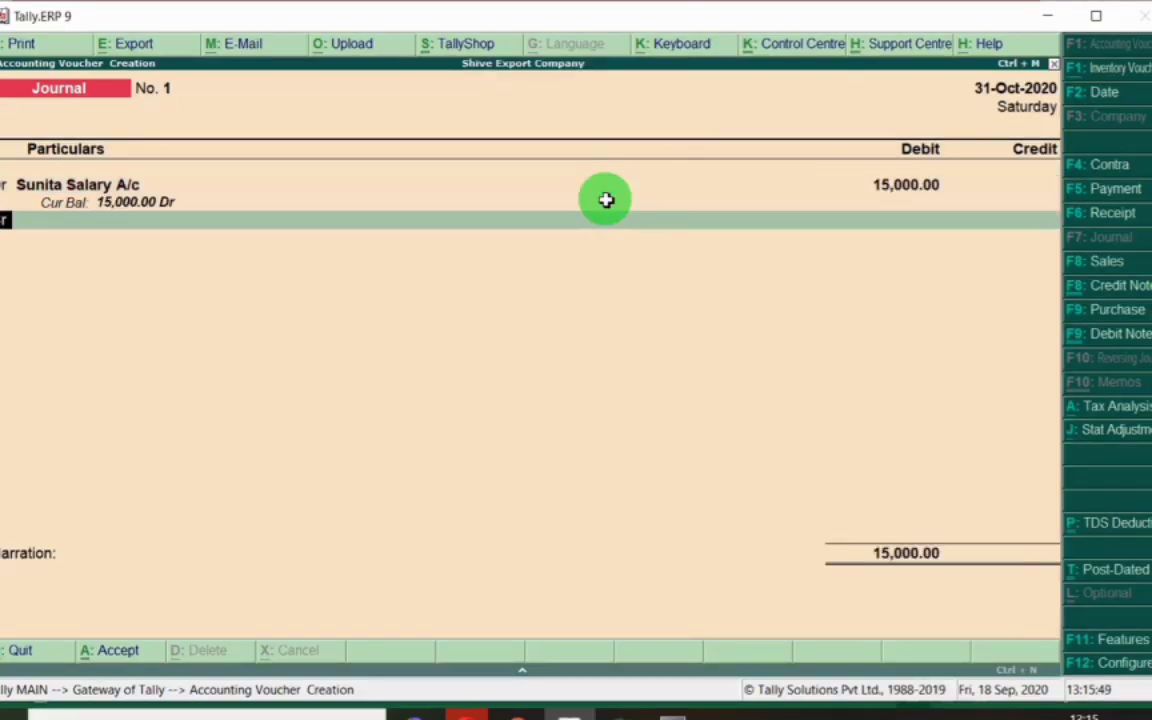
key("Return")
key("alt+Tab")
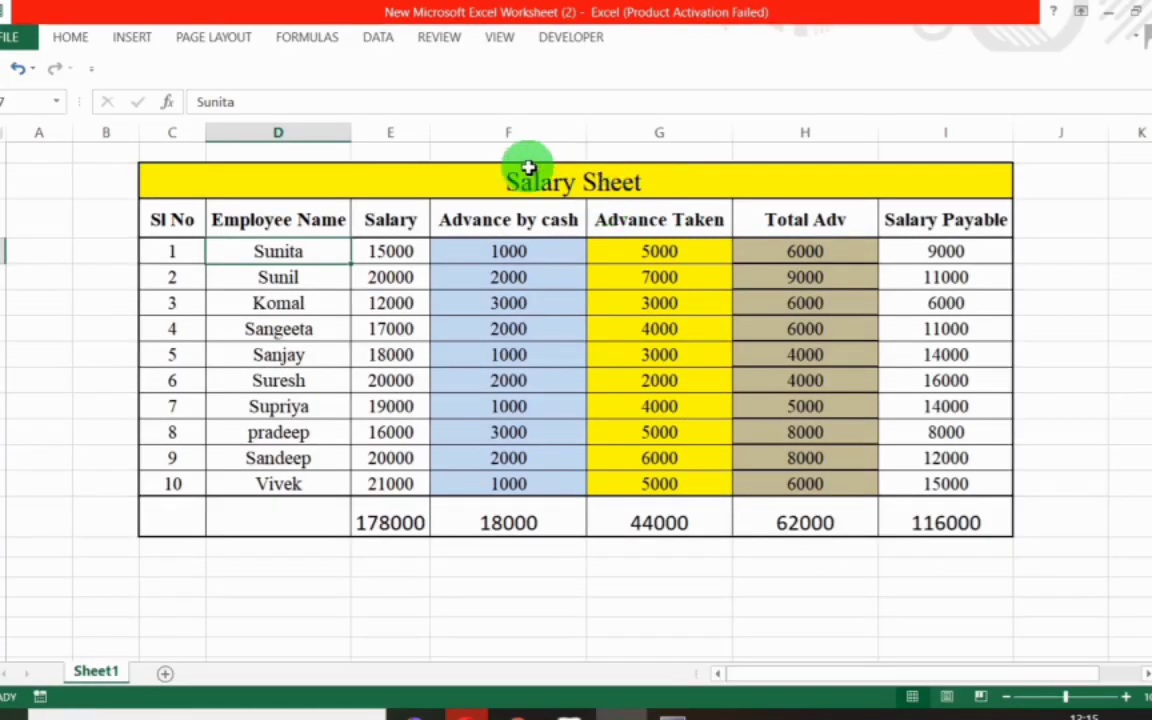
key("alt+Tab")
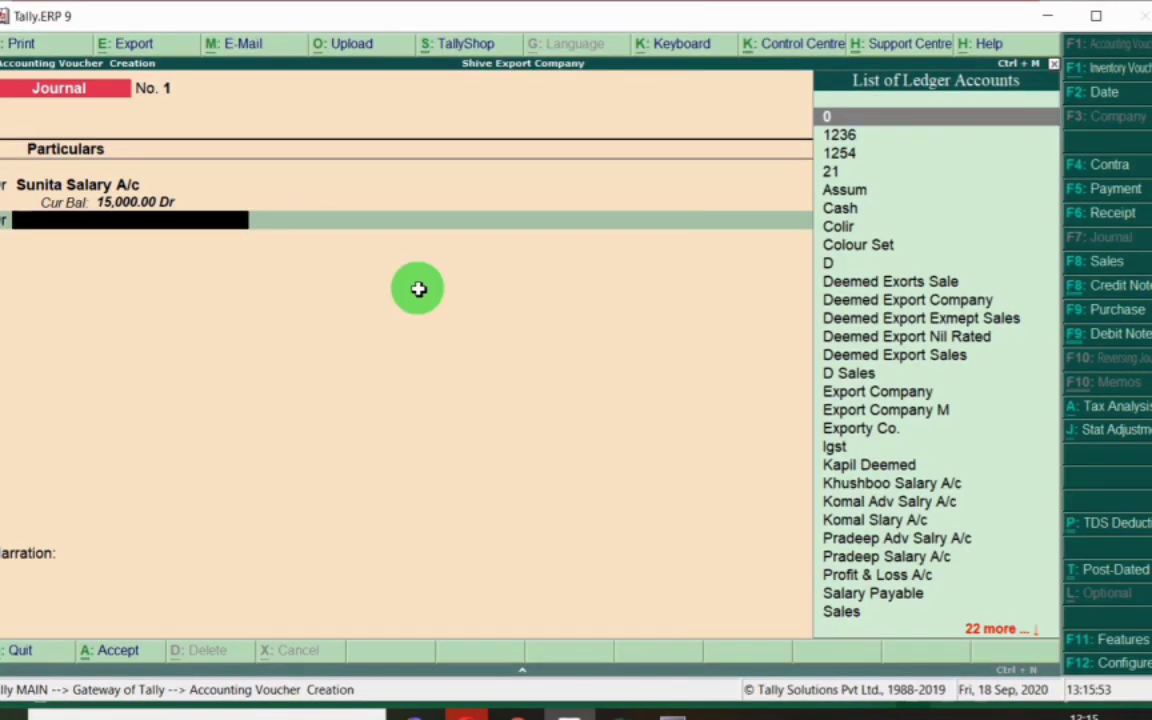
Debit 20,000 to the second employee's Salary A/c in the journal and begin the third debit line.
type("Sun")
key("Down")
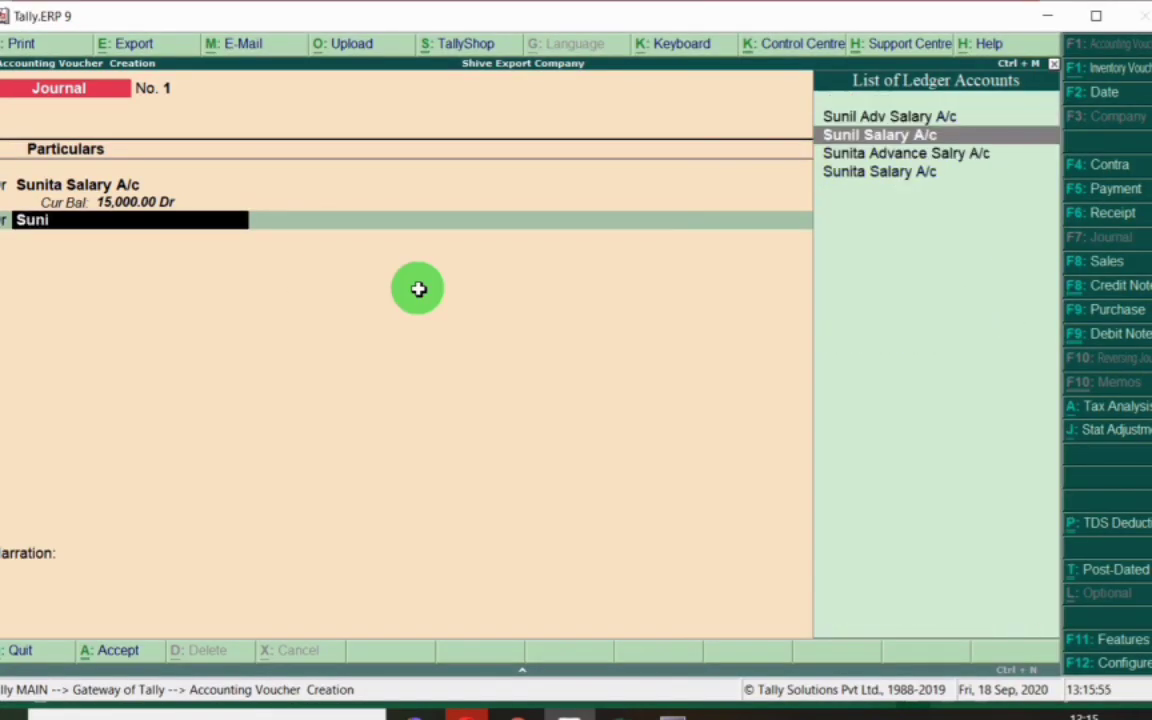
key("Return")
type("20,00")
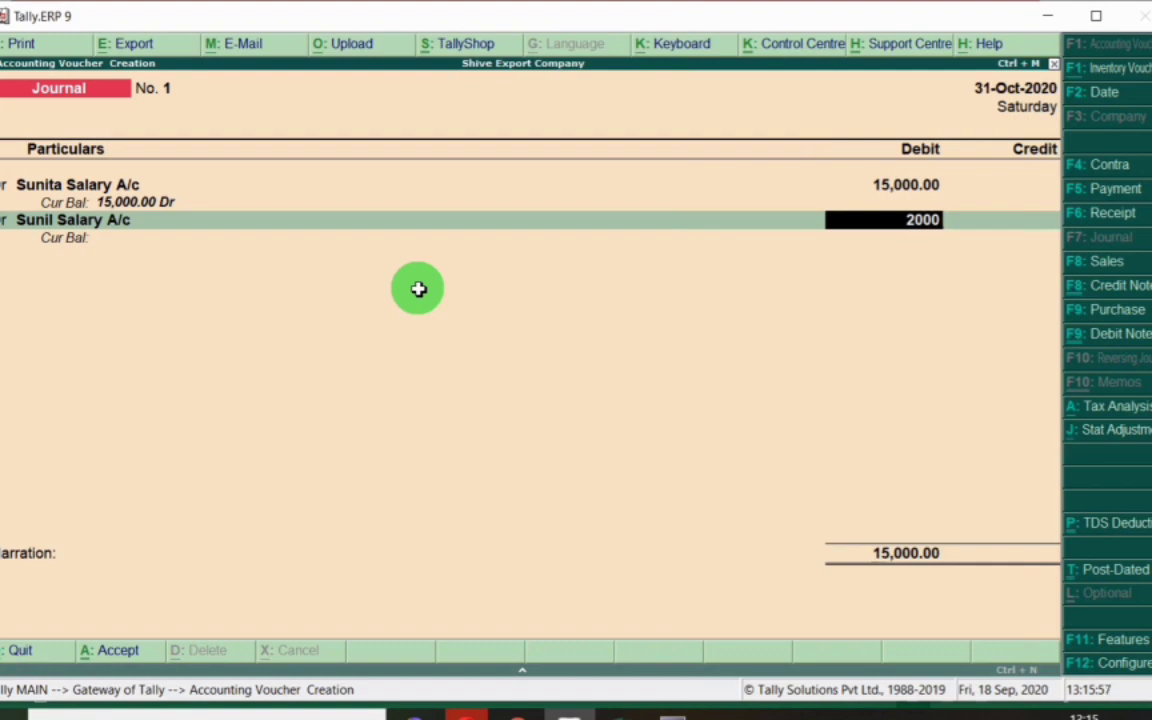
type("0")
key("Return")
key("Return")
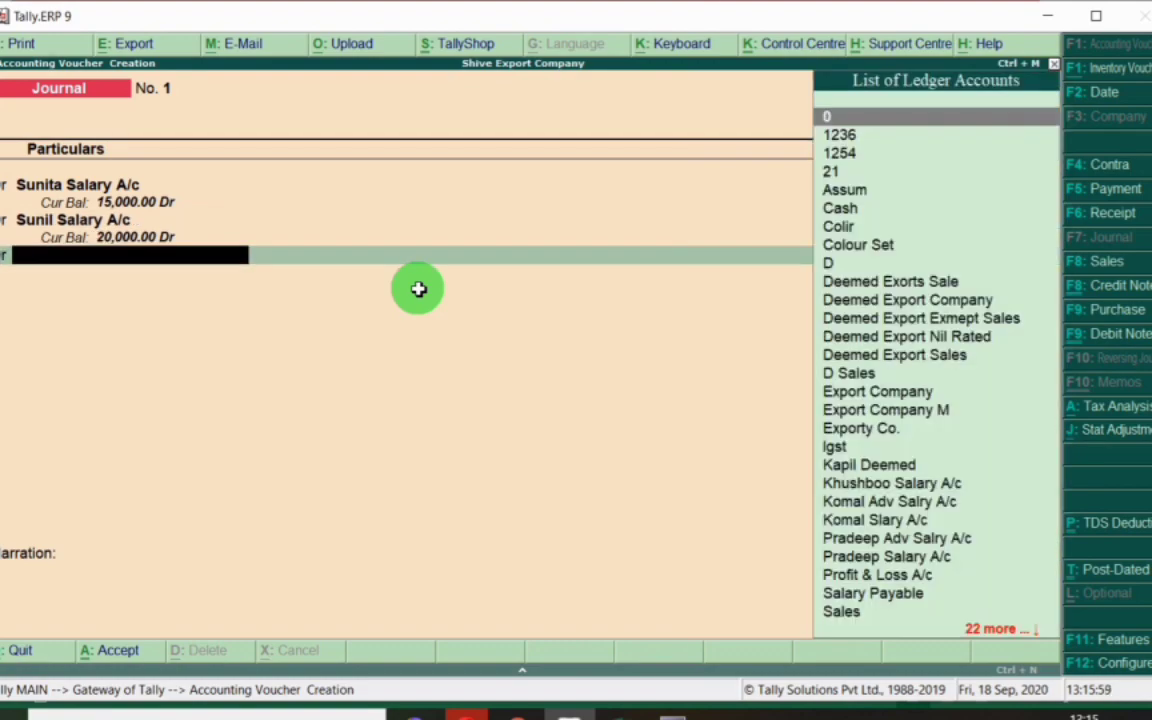
Look up the third employee in the Excel sheet and debit 12,000 to that employee's salary ledger in Tally.
key("alt+Tab")
left_click(288, 304)
key("alt+Tab")
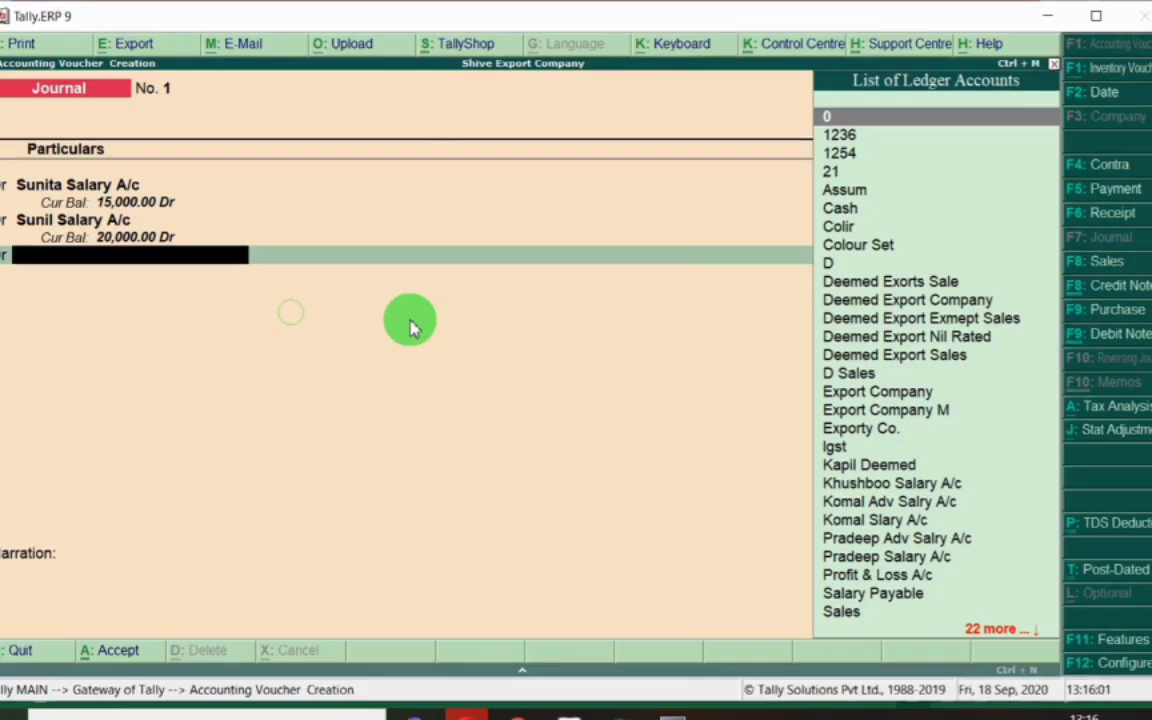
type("Komal")
key("Down")
key("Return")
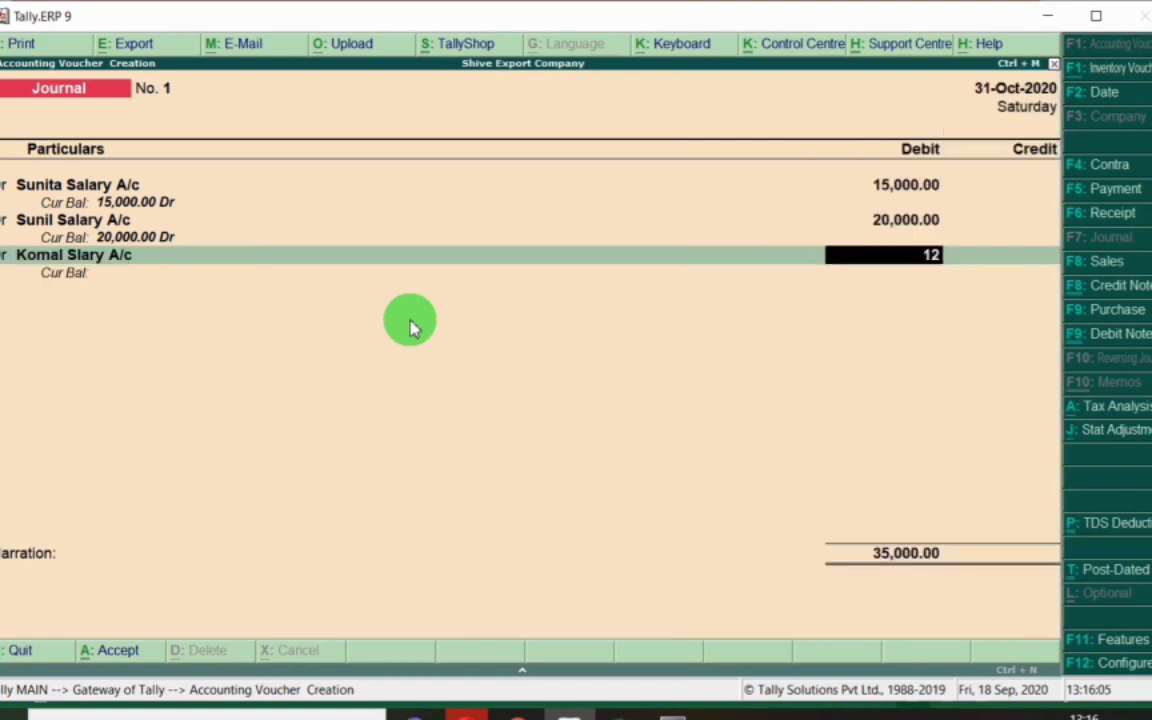
key("Return")
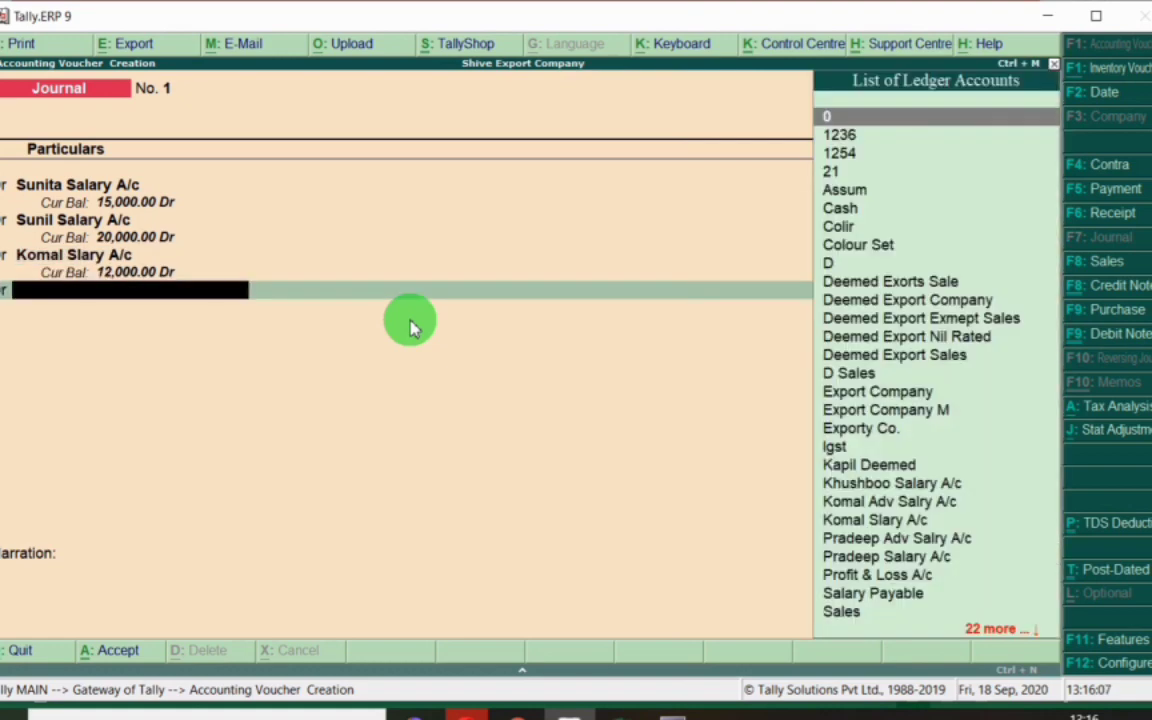
Look up the fourth employee in the Excel sheet and debit 17,000 to that employee's Salary A/c in Tally.
key("alt+Tab")
left_click(298, 330)
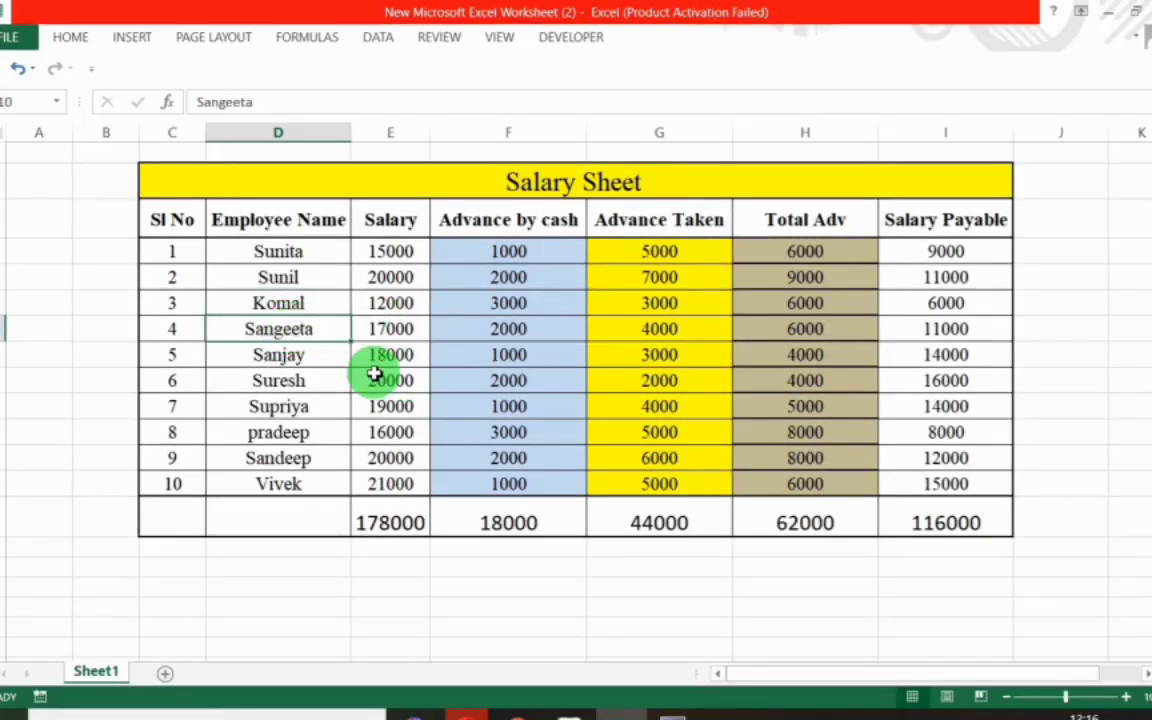
key("alt+Tab")
type("Sangee")
key("Down")
key("Return")
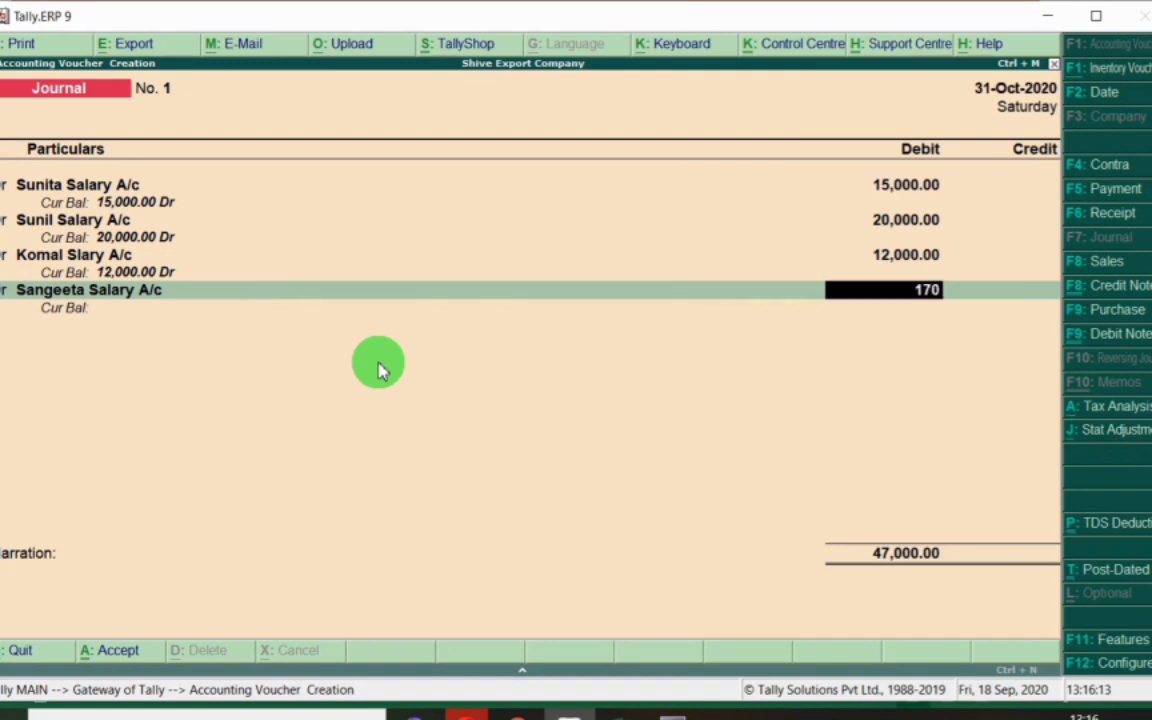
type("17000")
key("Return")
key("Return")
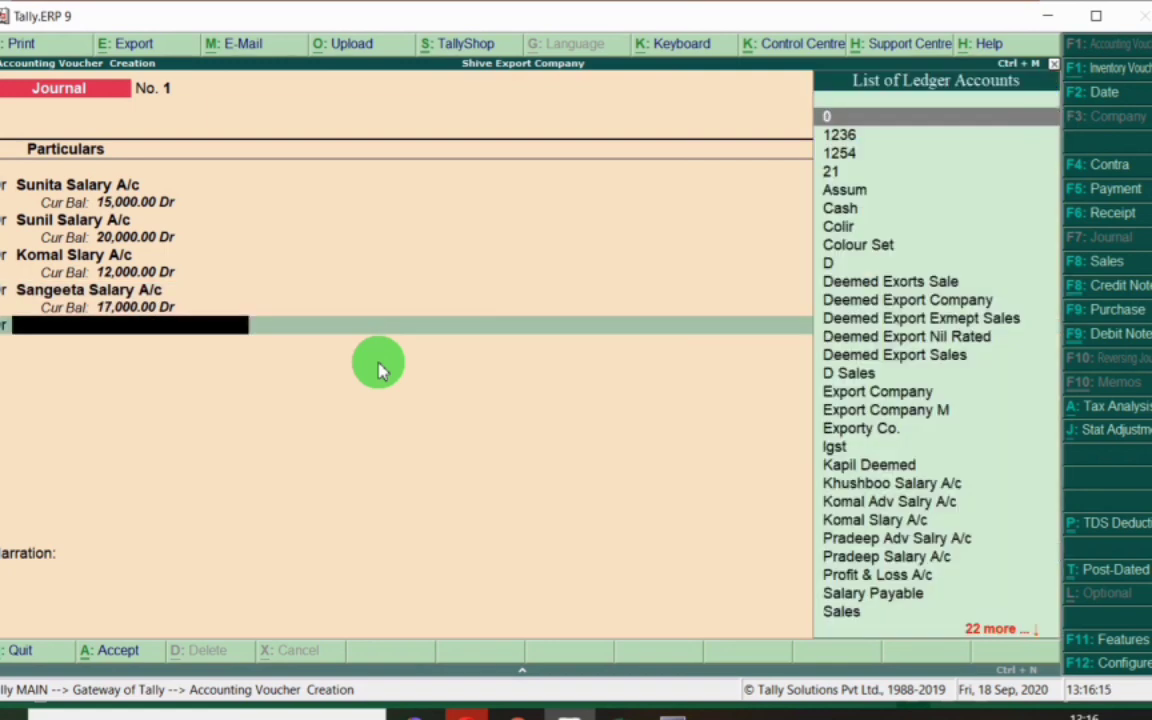
Look up the fifth employee's salary in the Excel sheet and debit 18,000 to that employee's Salary A/c in Tally.
key("alt+Tab")
left_click(305, 358)
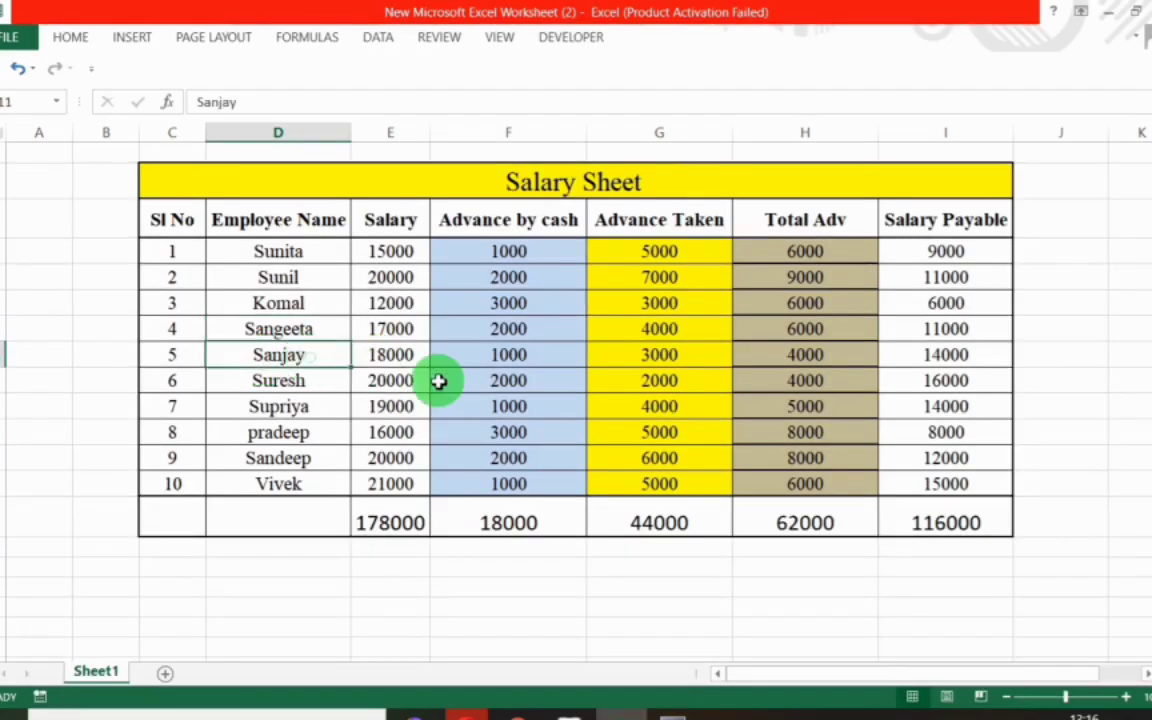
key("Right")
key("alt+Tab")
type("Sanja")
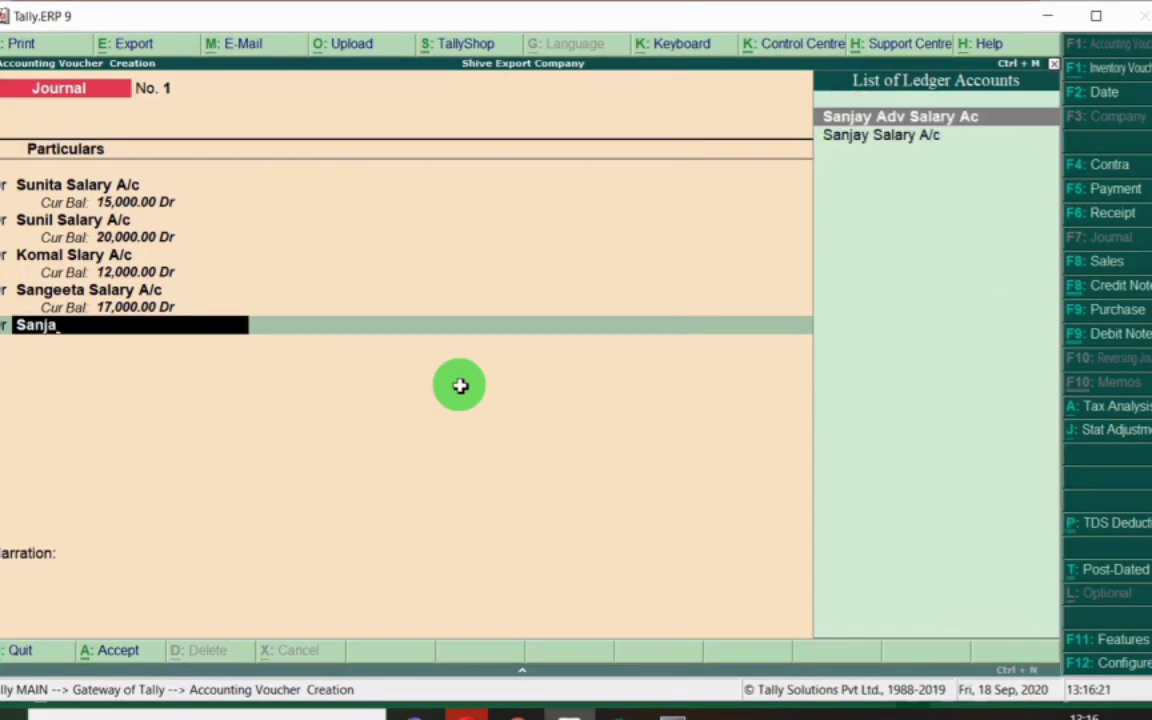
key("Down")
key("Return")
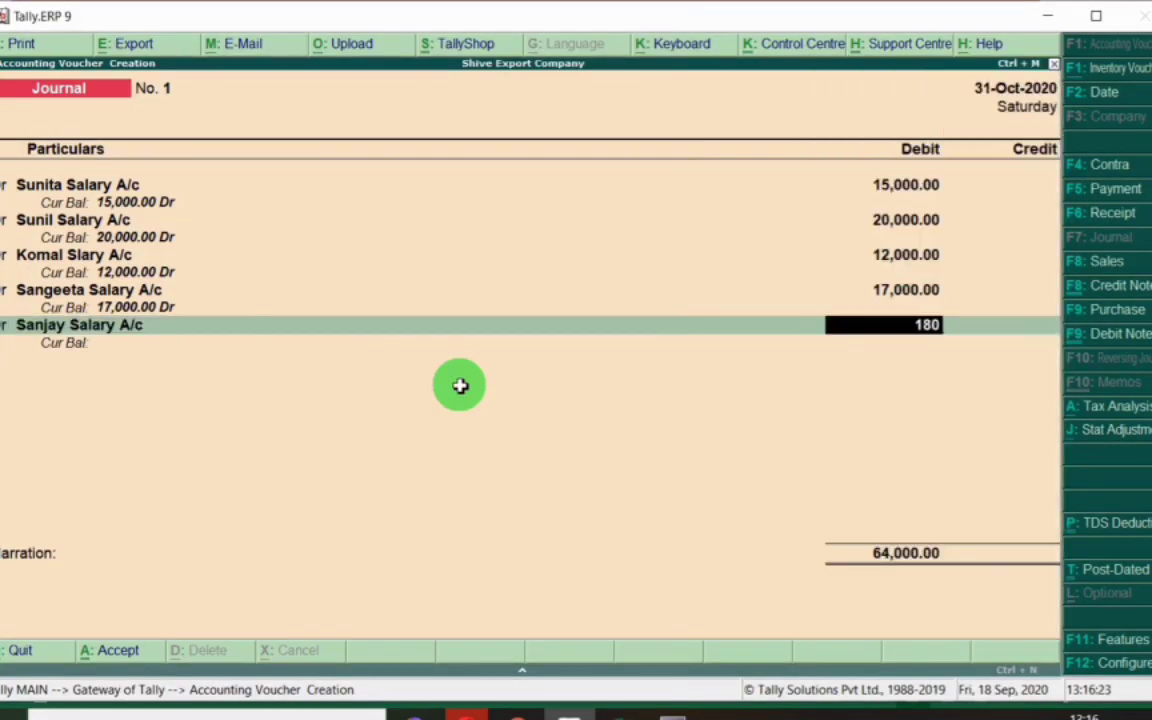
key("Return")
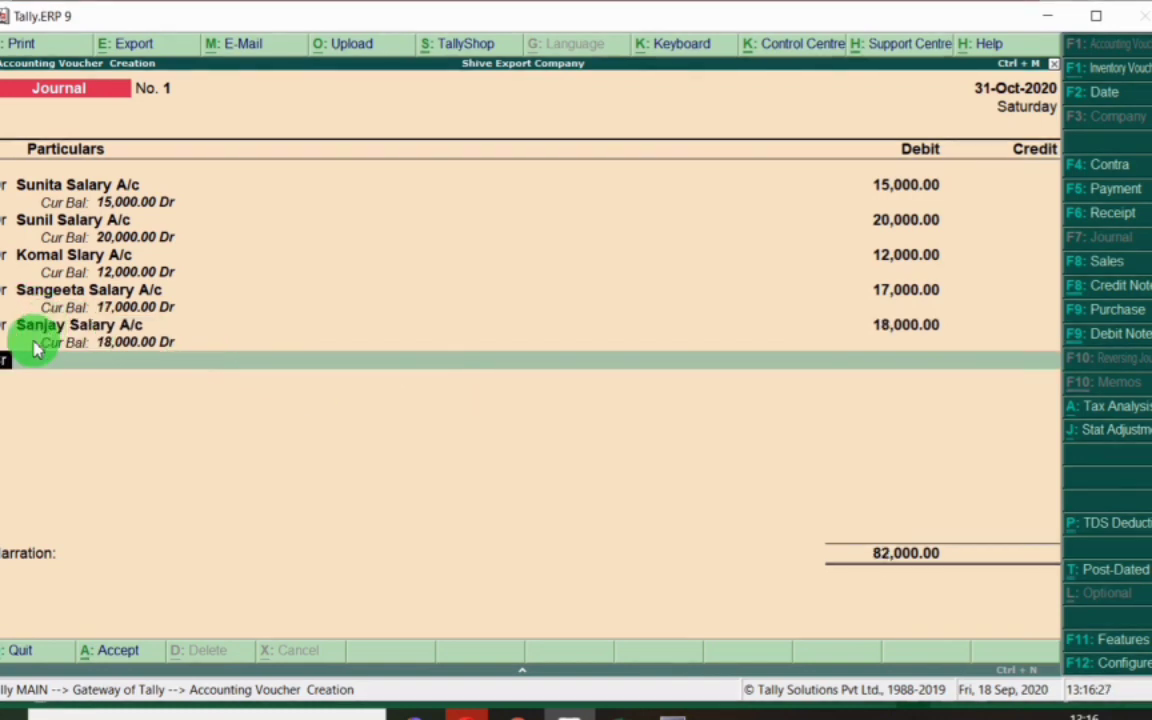
Look up the sixth employee in the Excel sheet and select that employee's Salary A/c as the journal's sixth debit ledger in Tally.
key("alt+Tab")
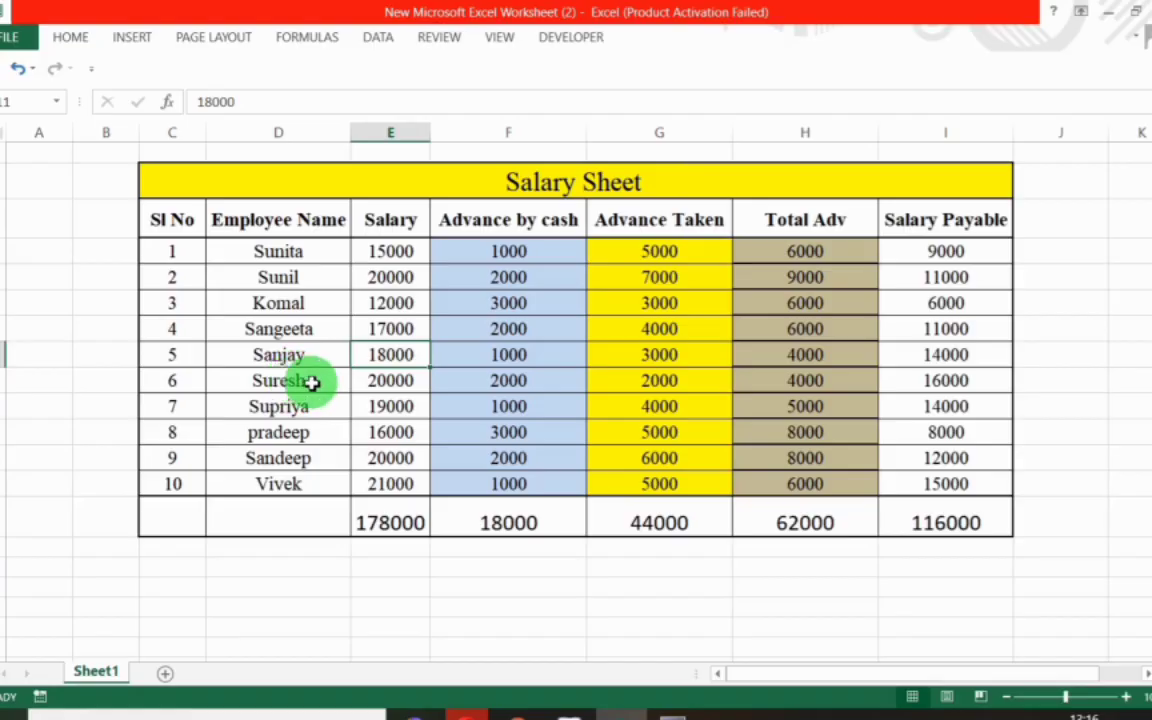
key("alt+Tab")
key("alt+Tab")
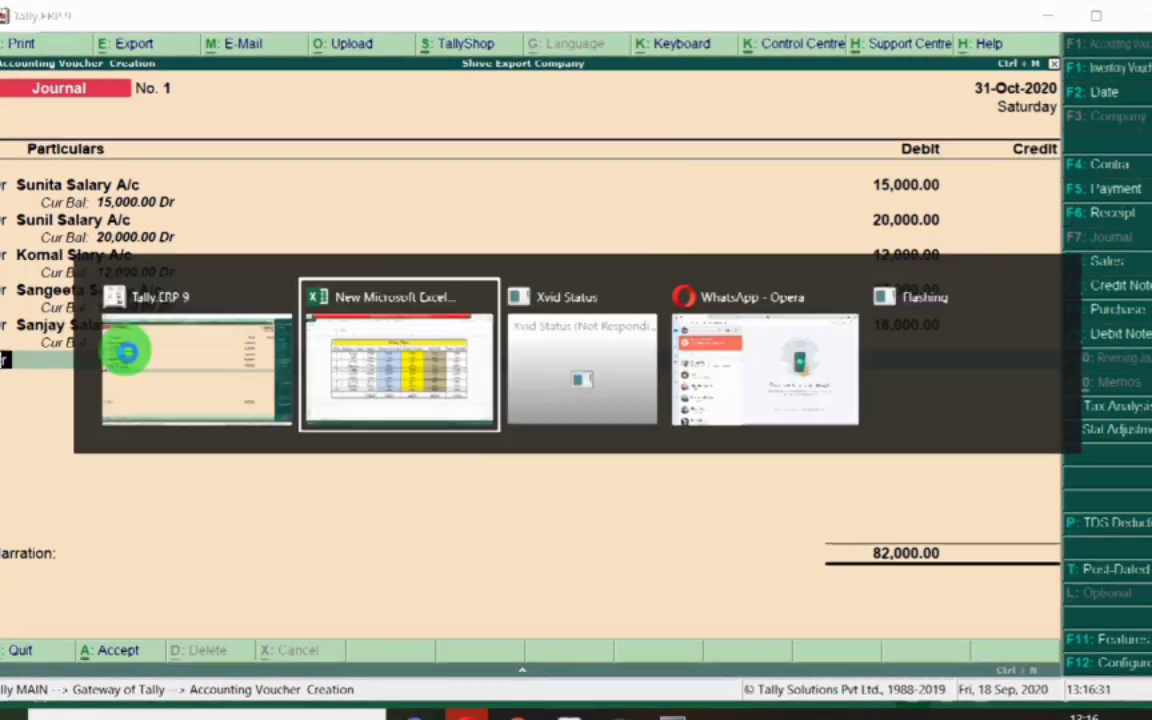
left_click(300, 358)
left_click(296, 380)
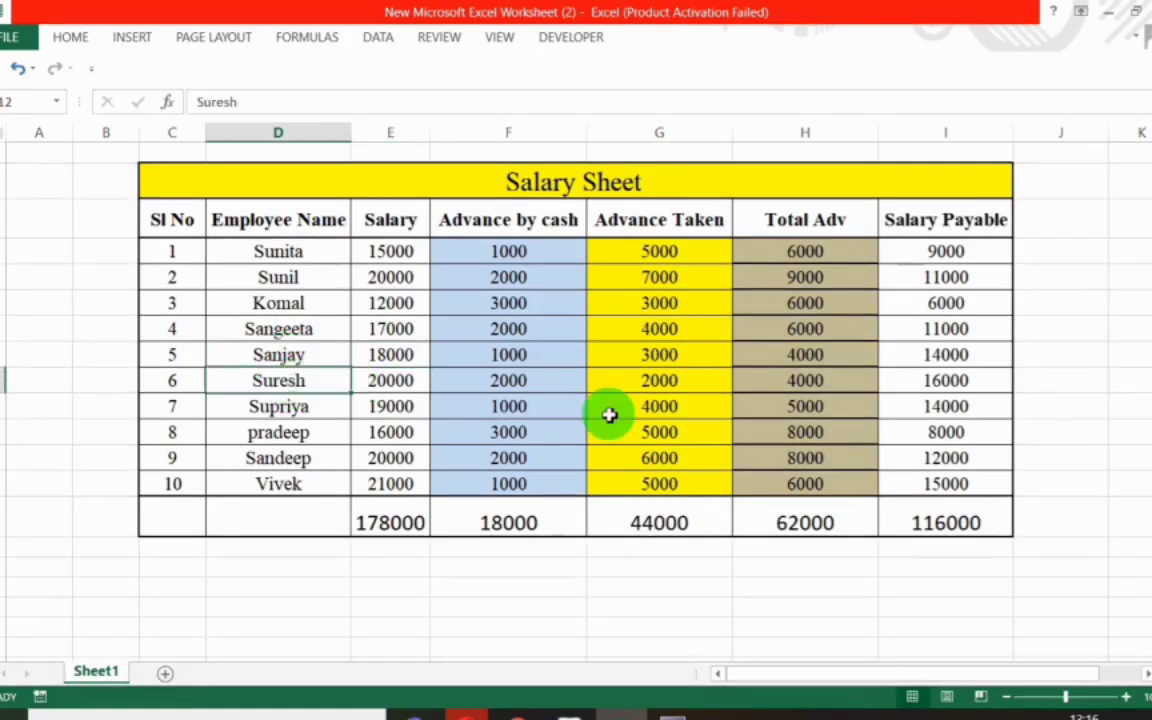
key("alt+Tab")
key("Return")
type("Us")
key("BackSpace")
key("BackSpace")
type("Sur")
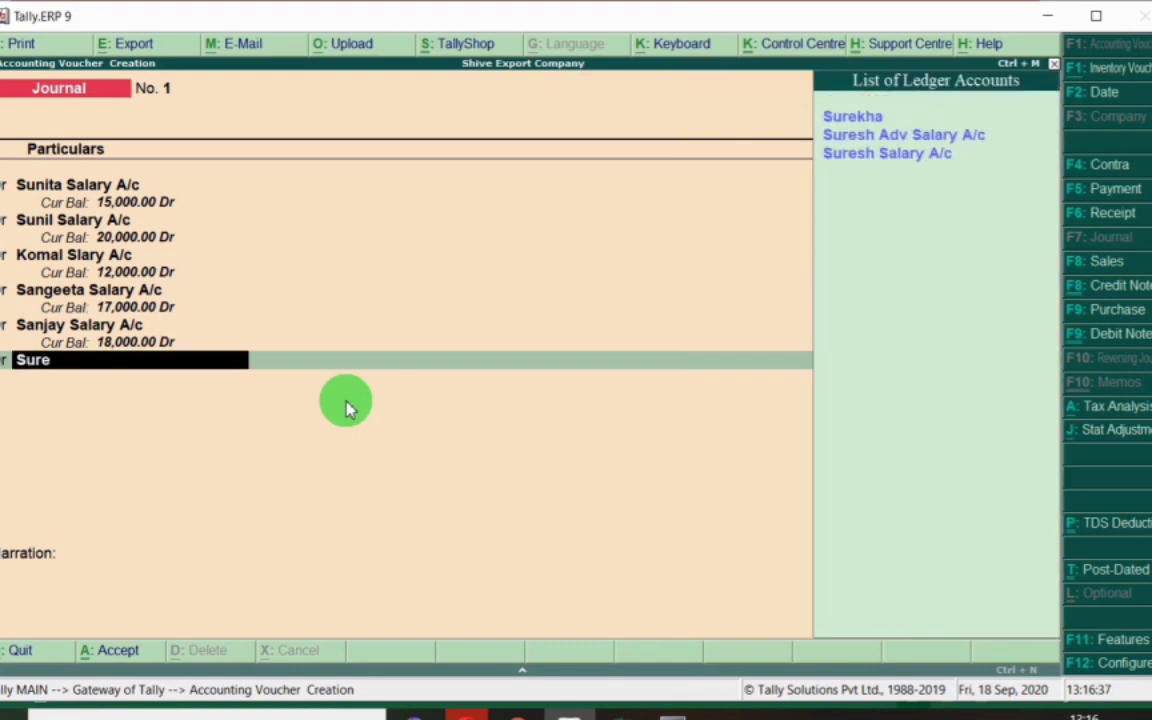
type("e")
key("Down")
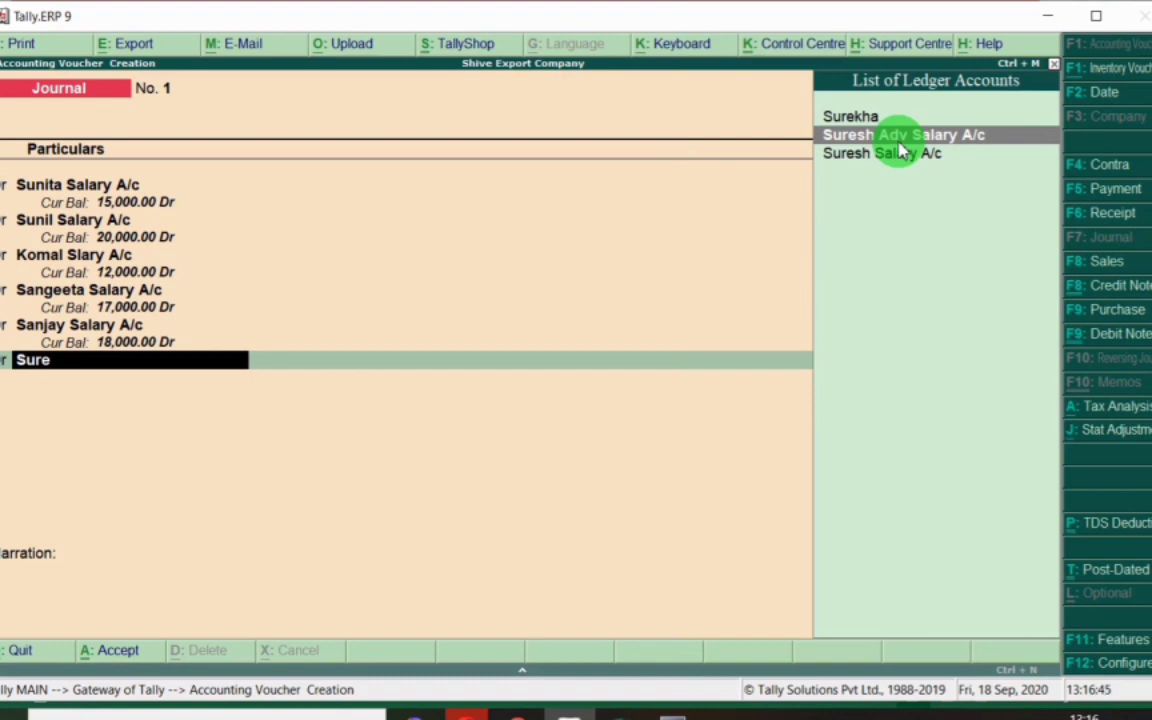
key("Down")
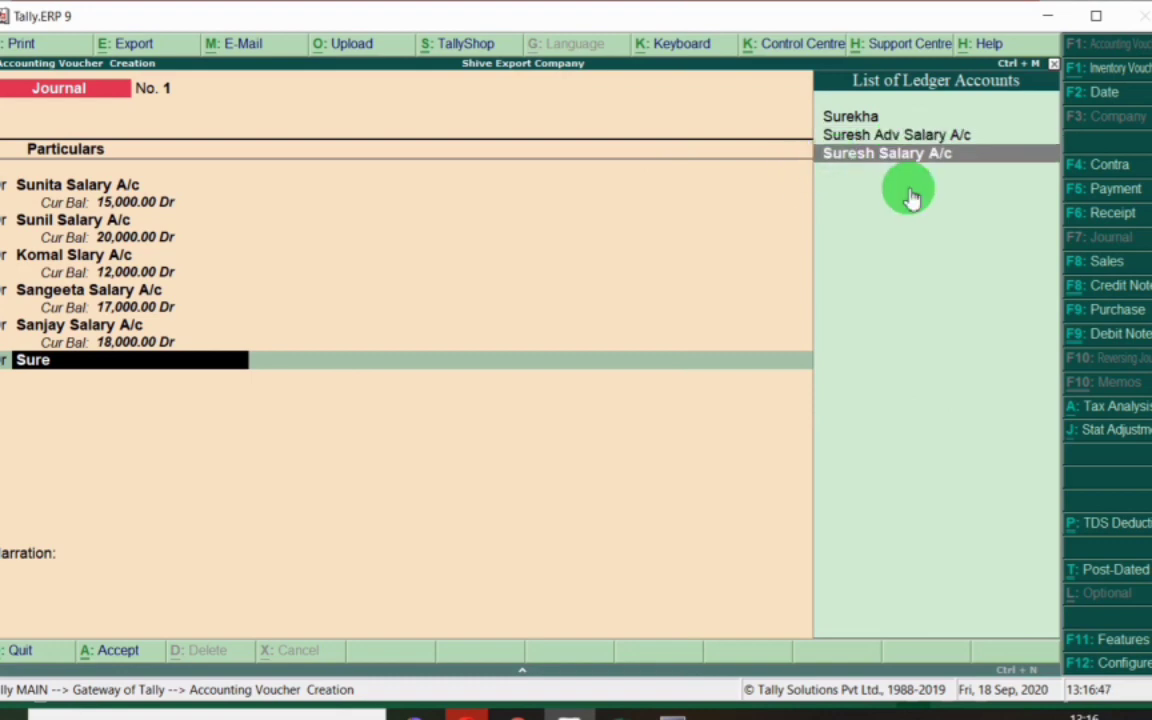
key("Return")
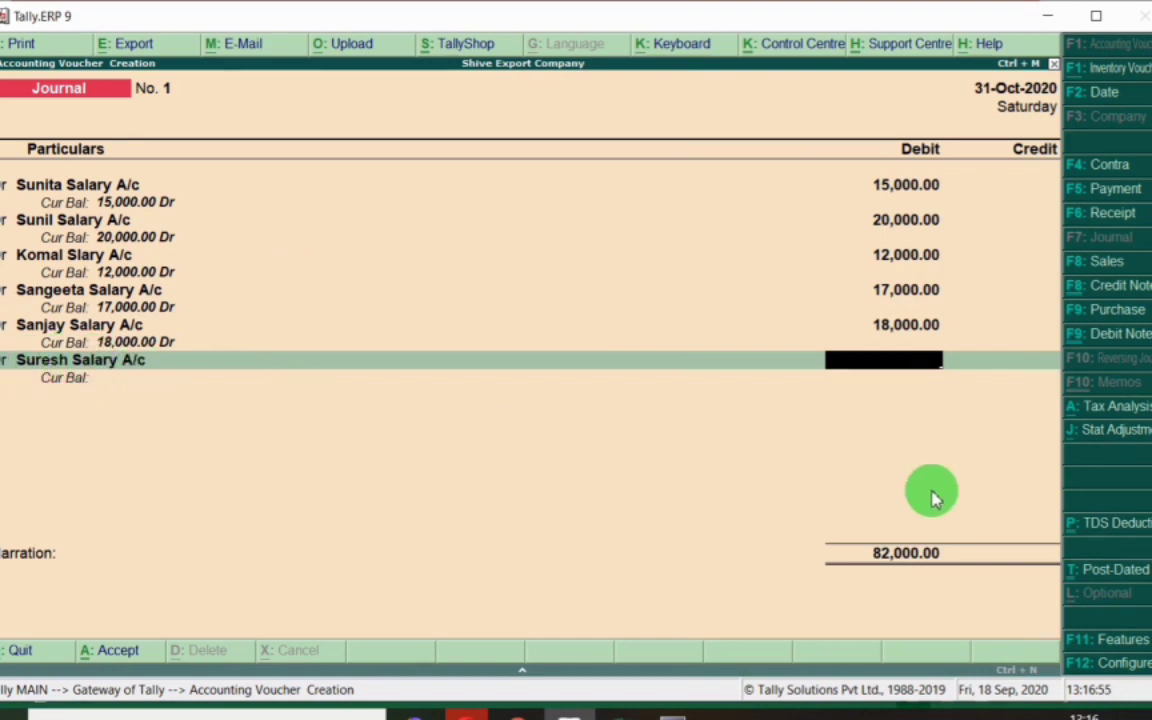
Look up the sixth employee's amount in the Salary column of the Excel sheet for the journal's sixth debit line.
key("alt+Tab")
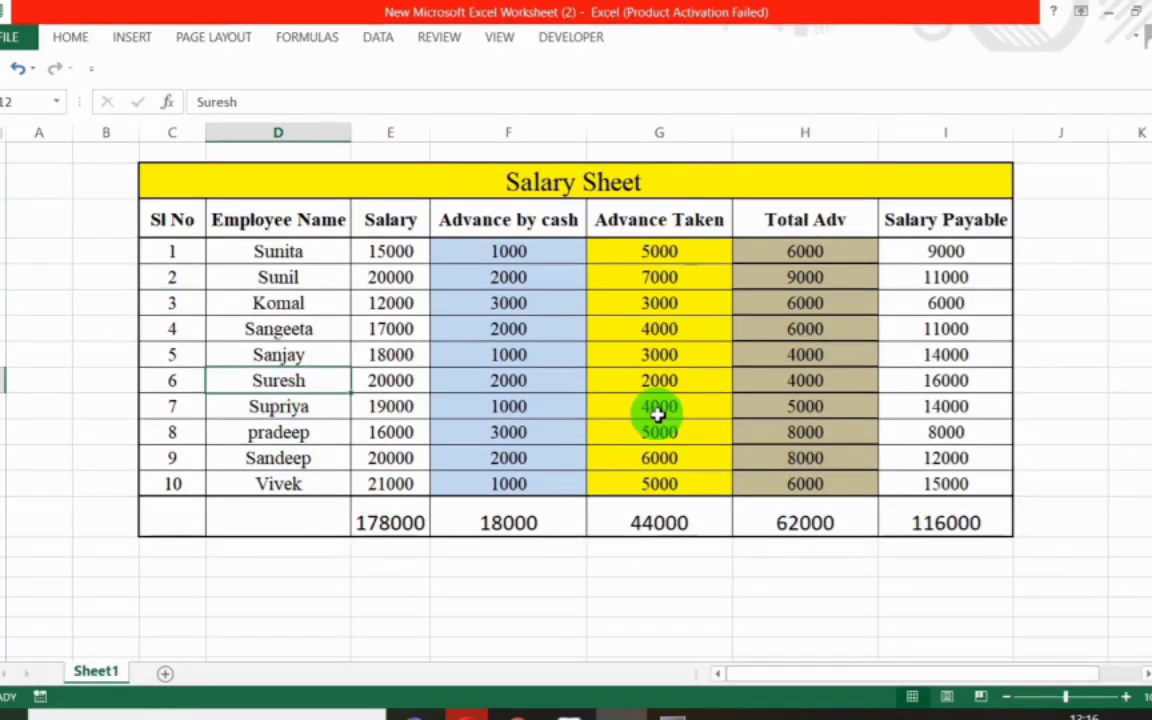
left_click(380, 381)
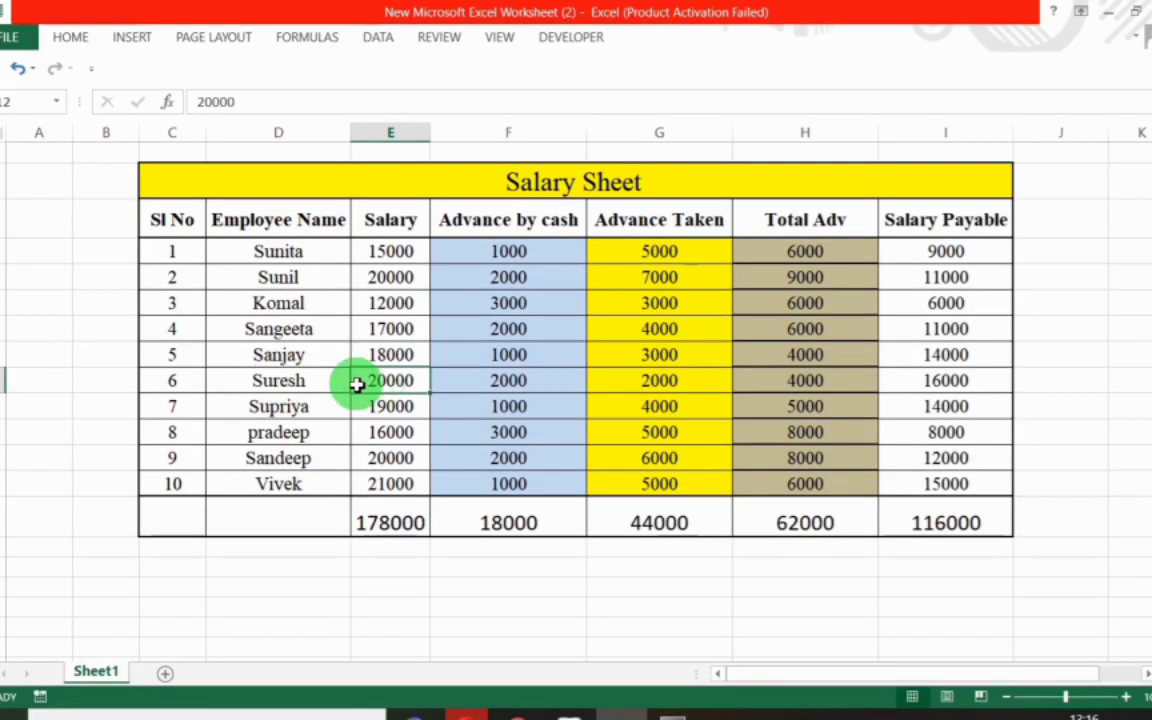
Check the sixth employee's row in the Excel salary sheet and enter the 20000 debit for their salary ledger in Tally.
left_click(285, 381)
key("alt+Tab")
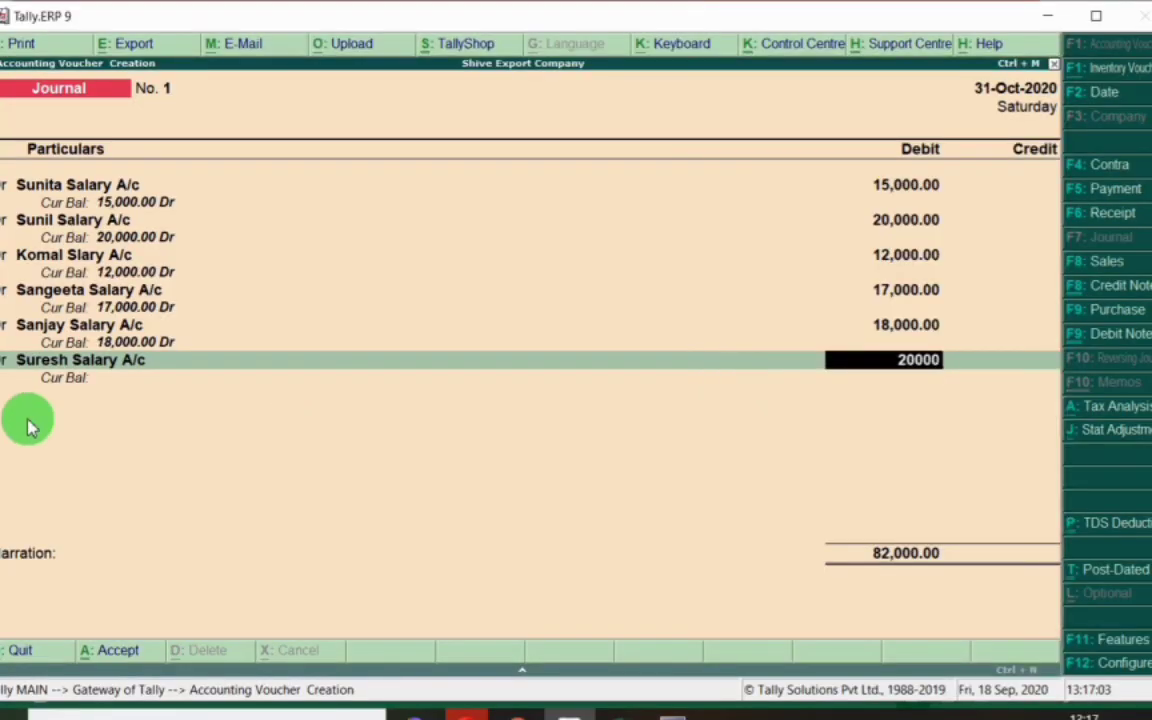
key("Return")
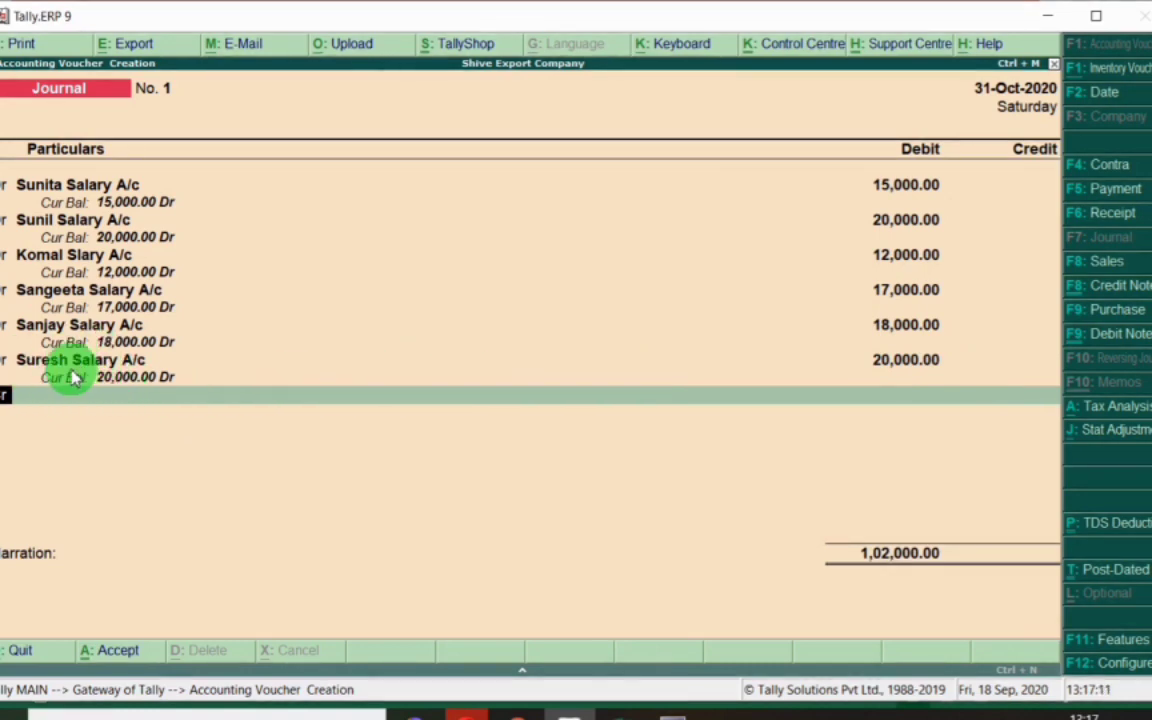
Look up the seventh employee in the Excel sheet and add their Salary A/c ledger as a debit line in Tally's journal voucher.
key("Return")
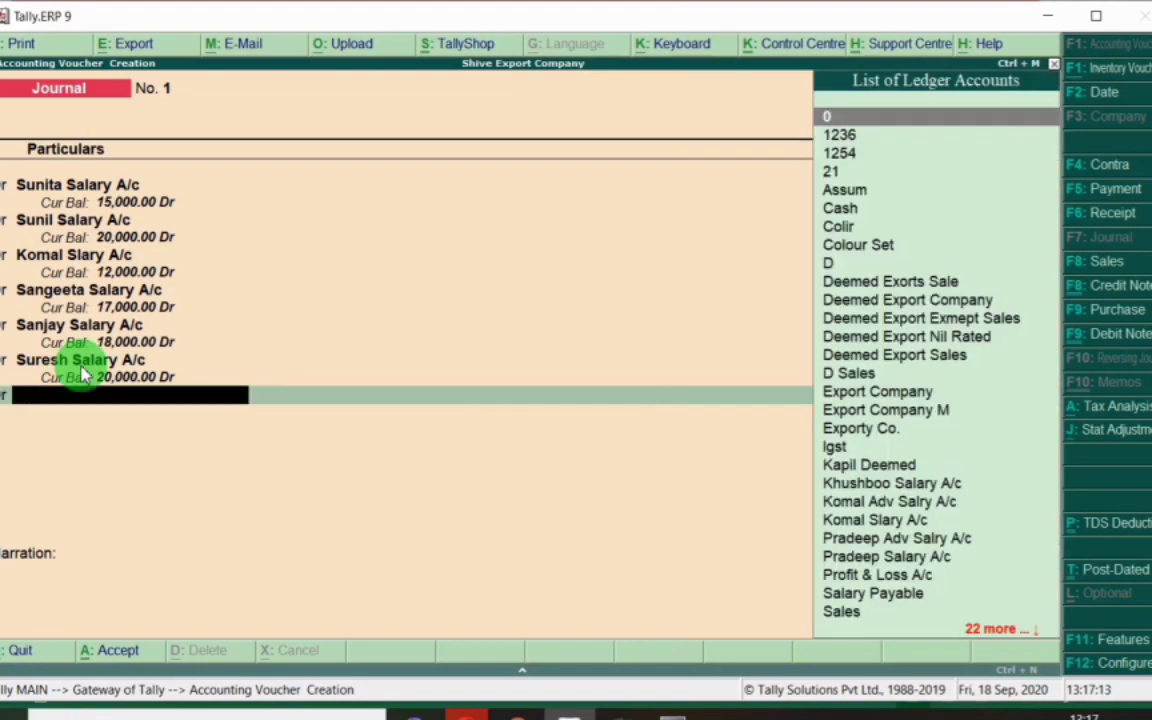
key("alt+Tab")
left_click(280, 406)
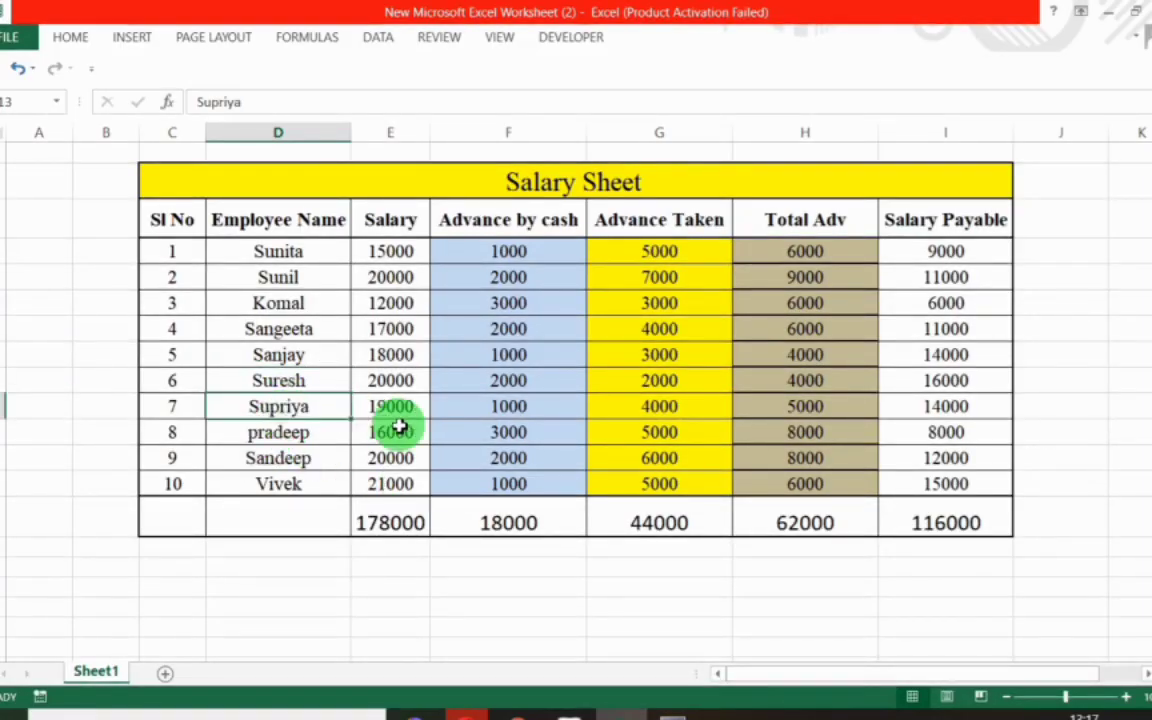
key("alt+Tab")
type("sur")
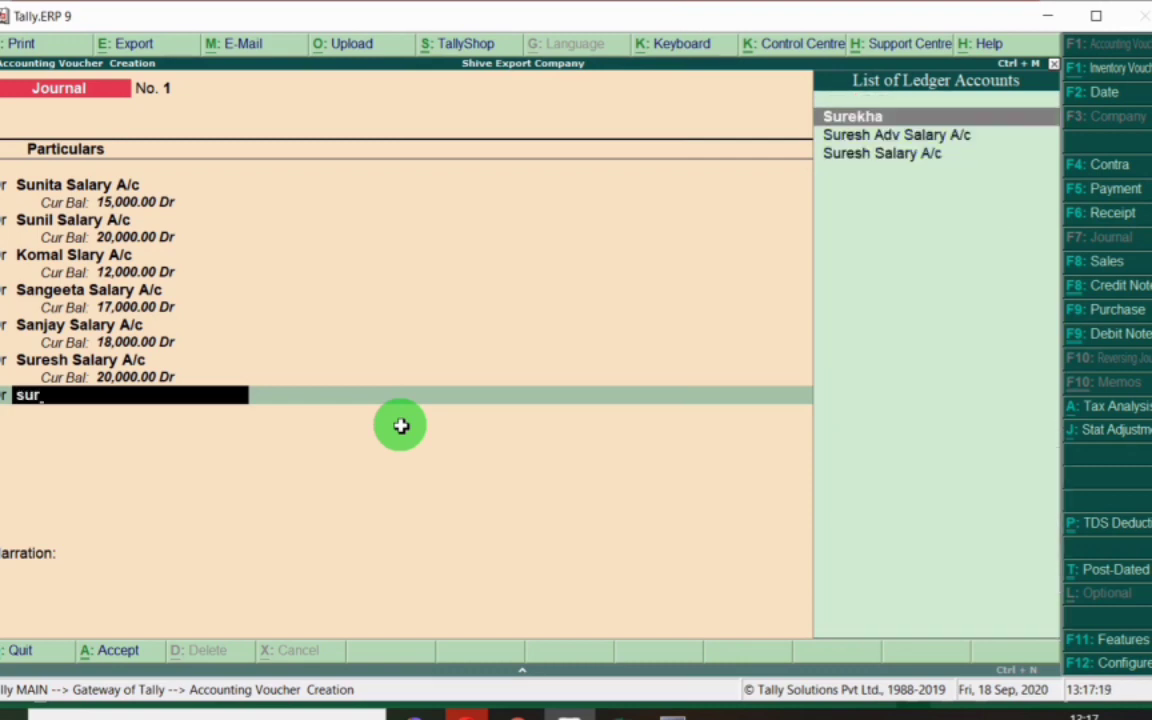
key("BackSpace")
type("pri")
key("Down")
key("Return")
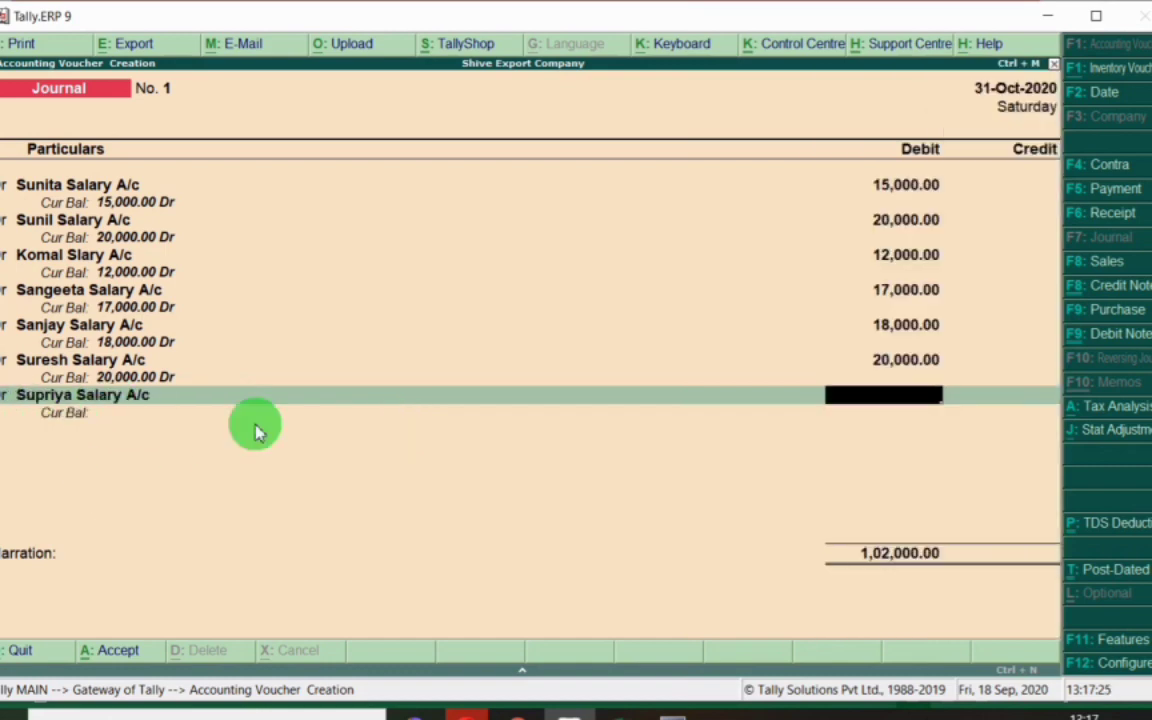
Check the seventh employee's salary in Excel and enter 19000 as their debit amount in Tally.
key("alt+Tab")
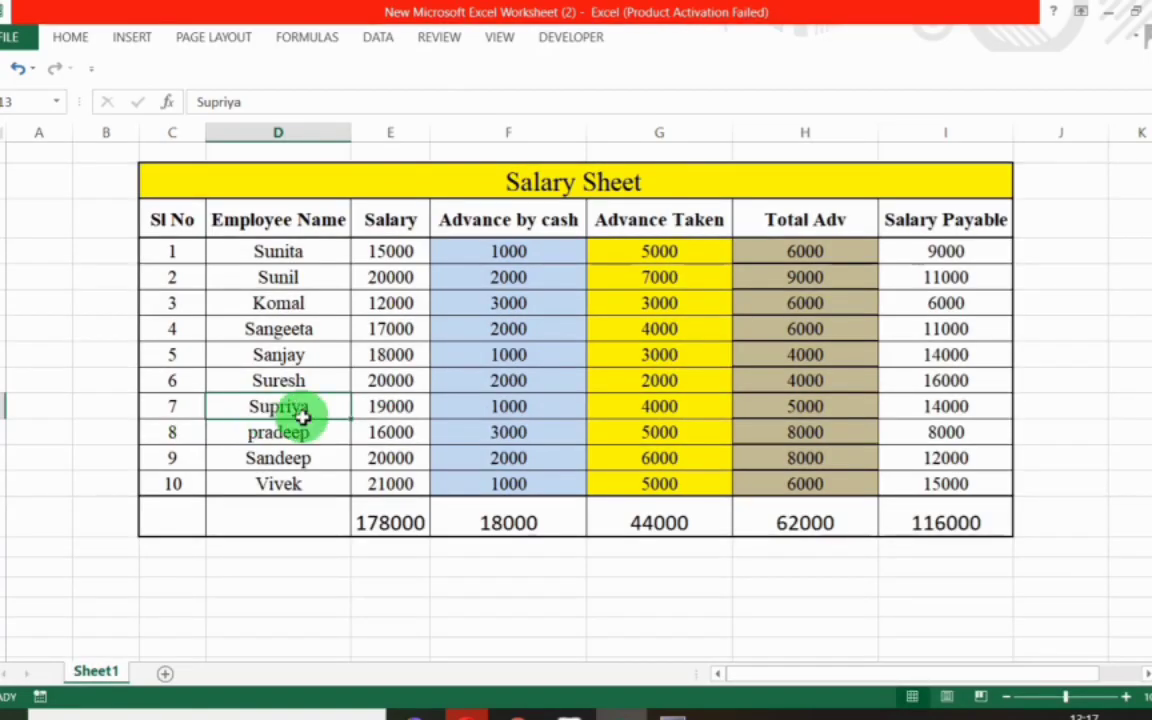
key("alt+Tab")
type("19,")
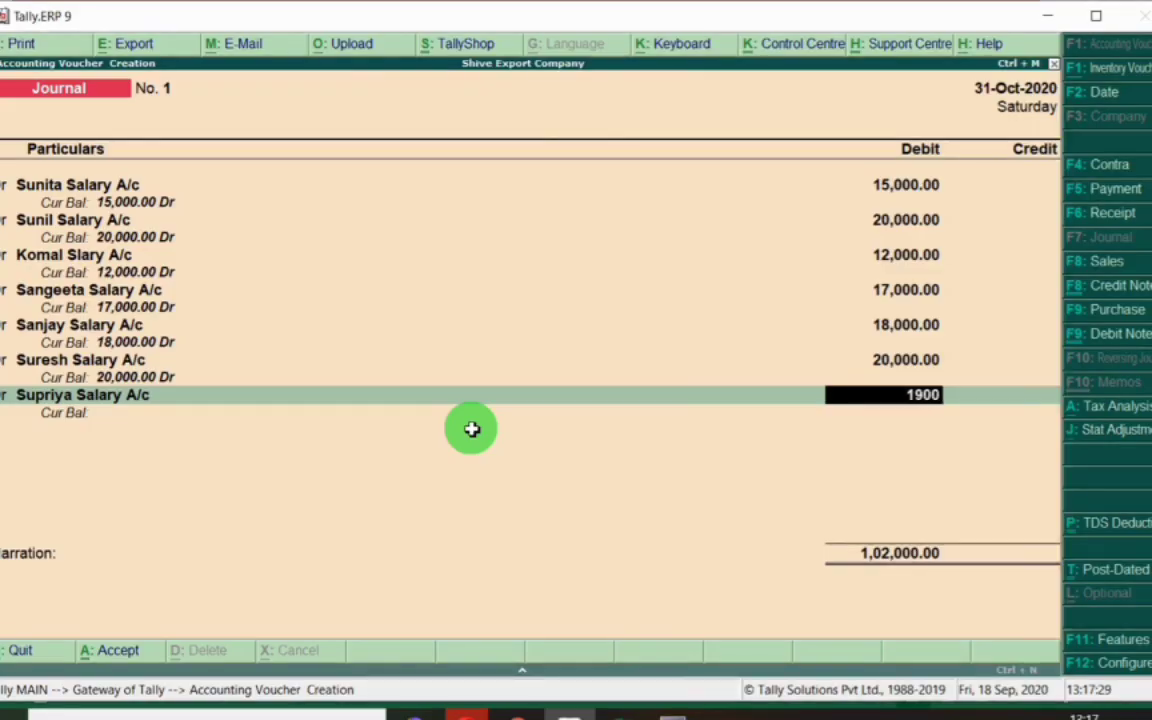
type("000")
key("Return")
key("Return")
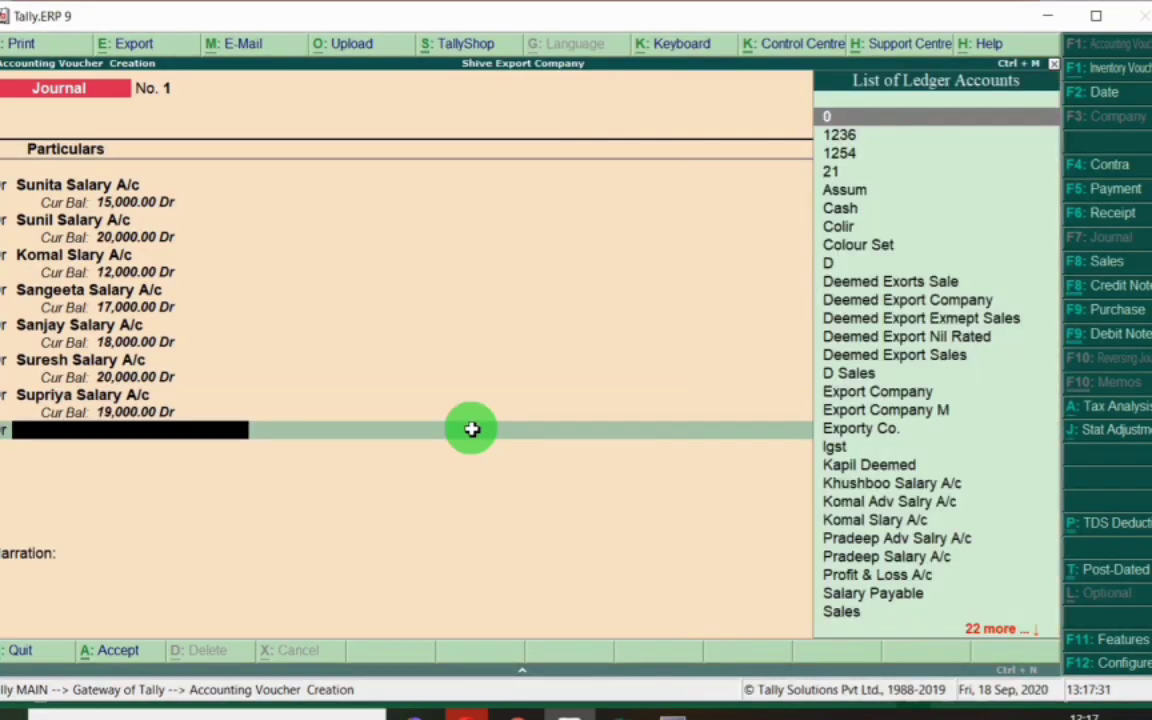
Look up the eighth employee in Excel and add their Salary A/c ledger as the following journal line in Tally.
key("alt+Tab")
left_click(270, 440)
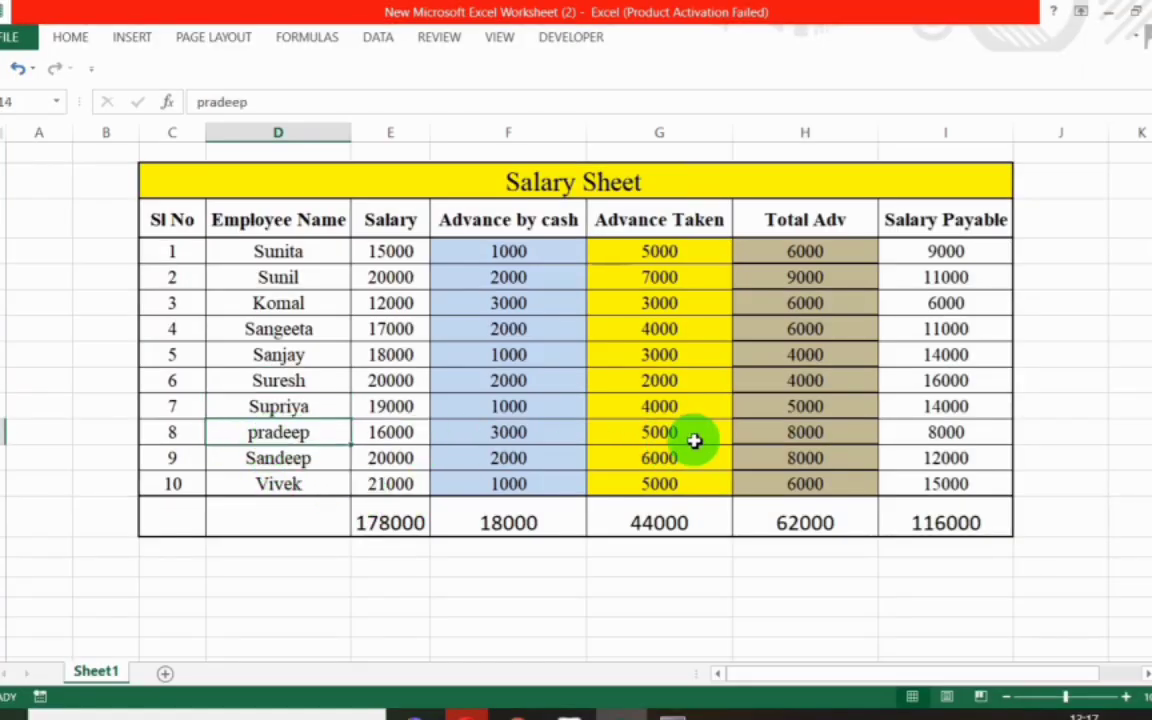
key("alt+Tab")
type("Prade")
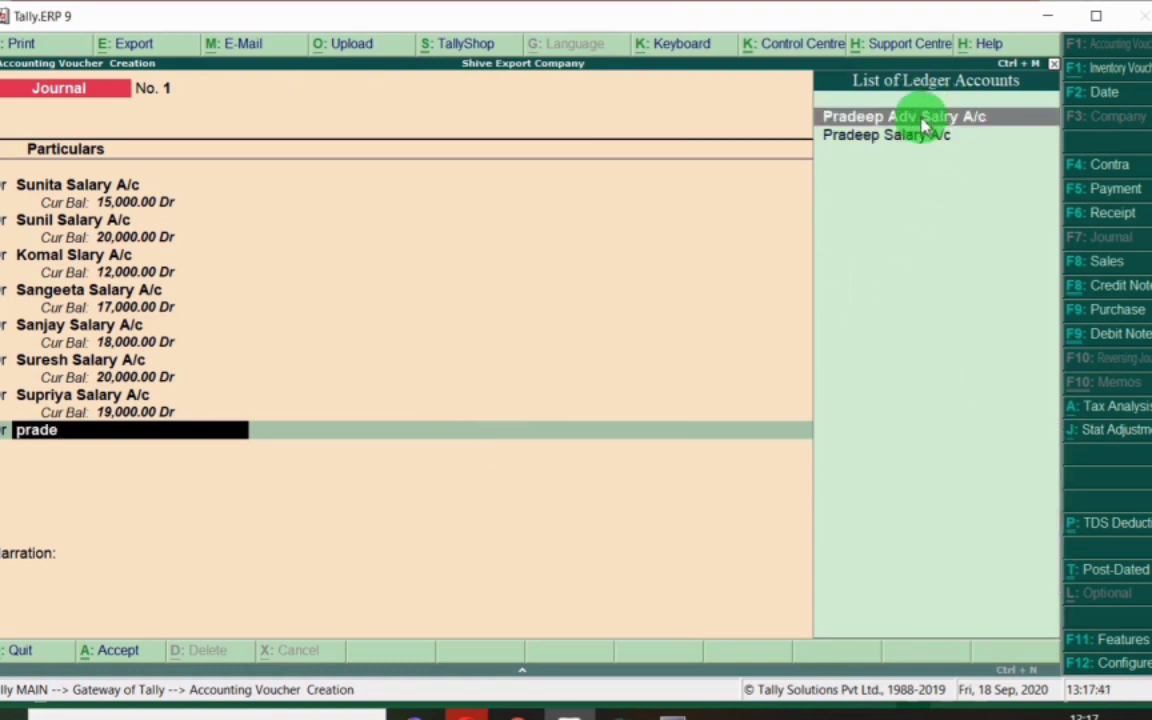
left_click(856, 138)
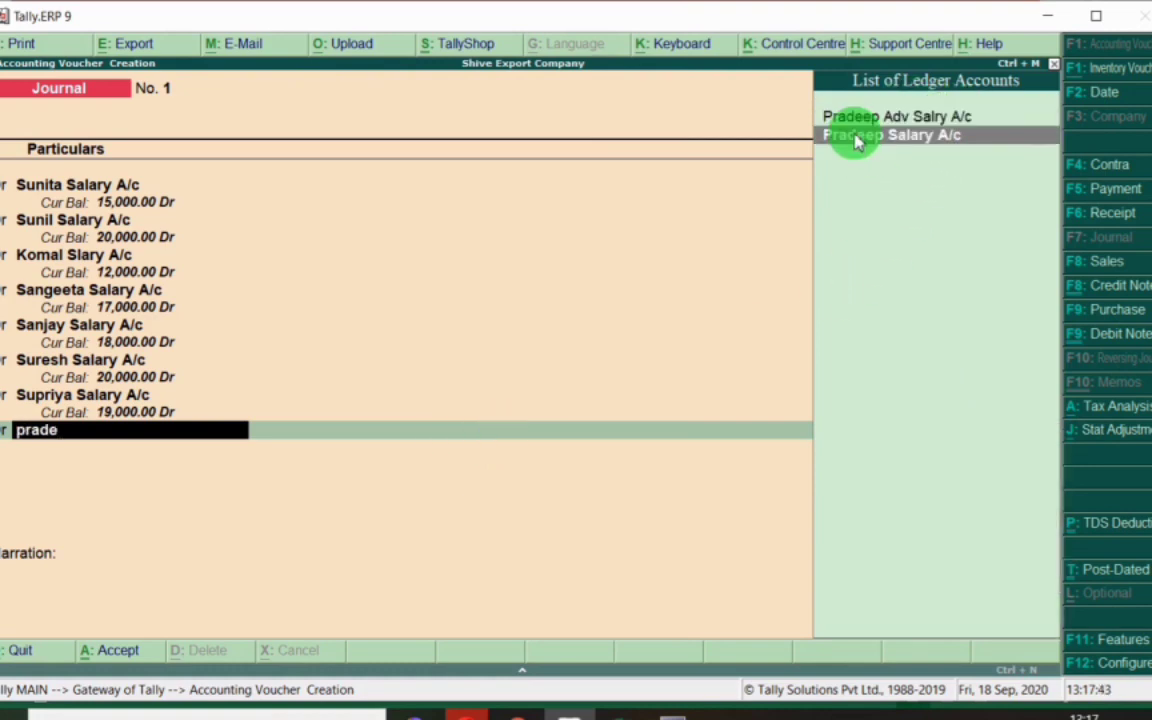
left_click(856, 138)
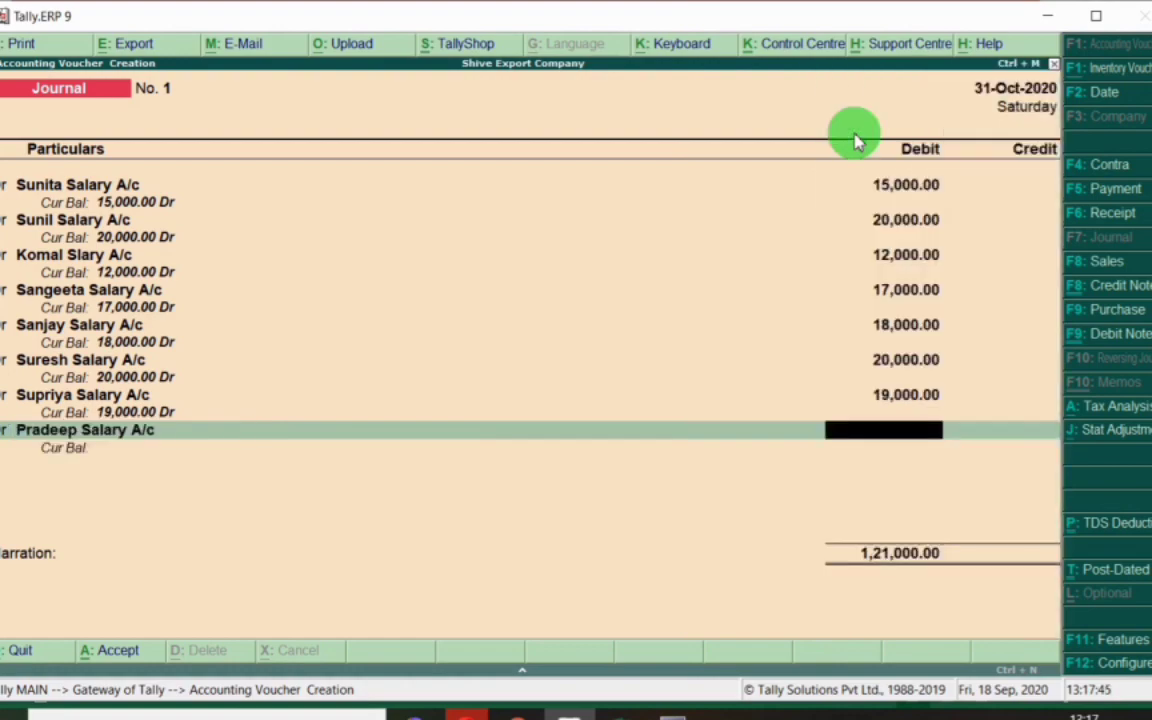
Check the eighth employee's salary in Excel and enter 16000 as their debit amount in Tally.
key("alt+Tab")
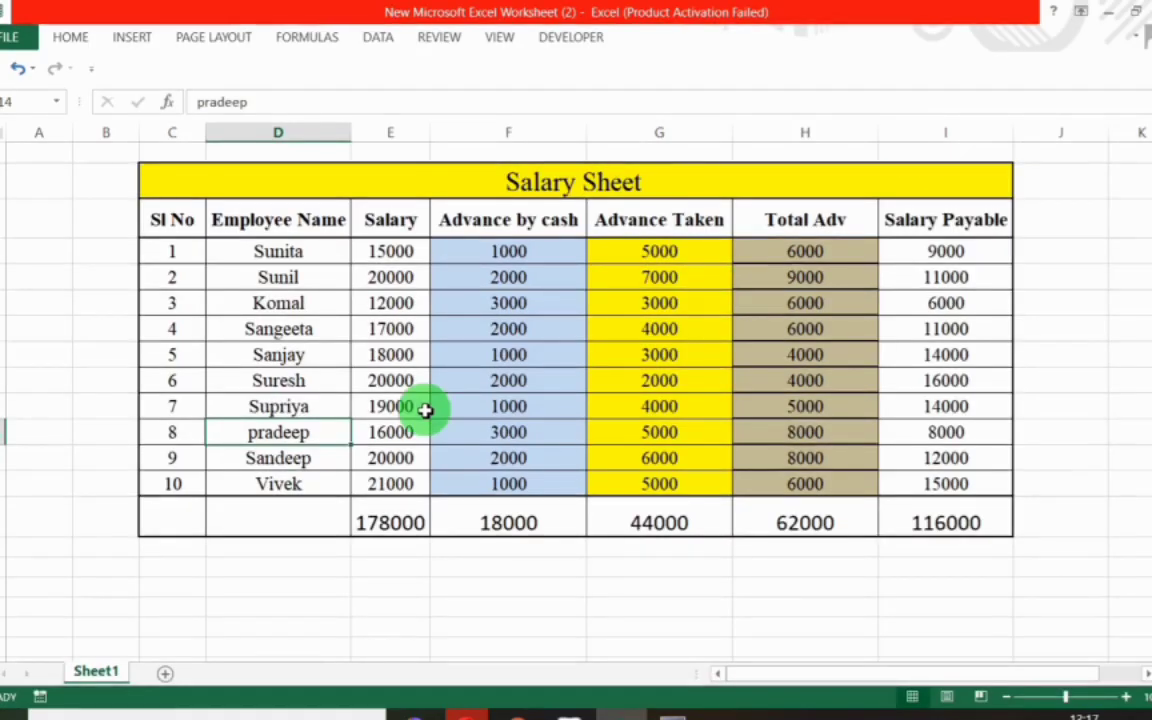
key("alt+Tab")
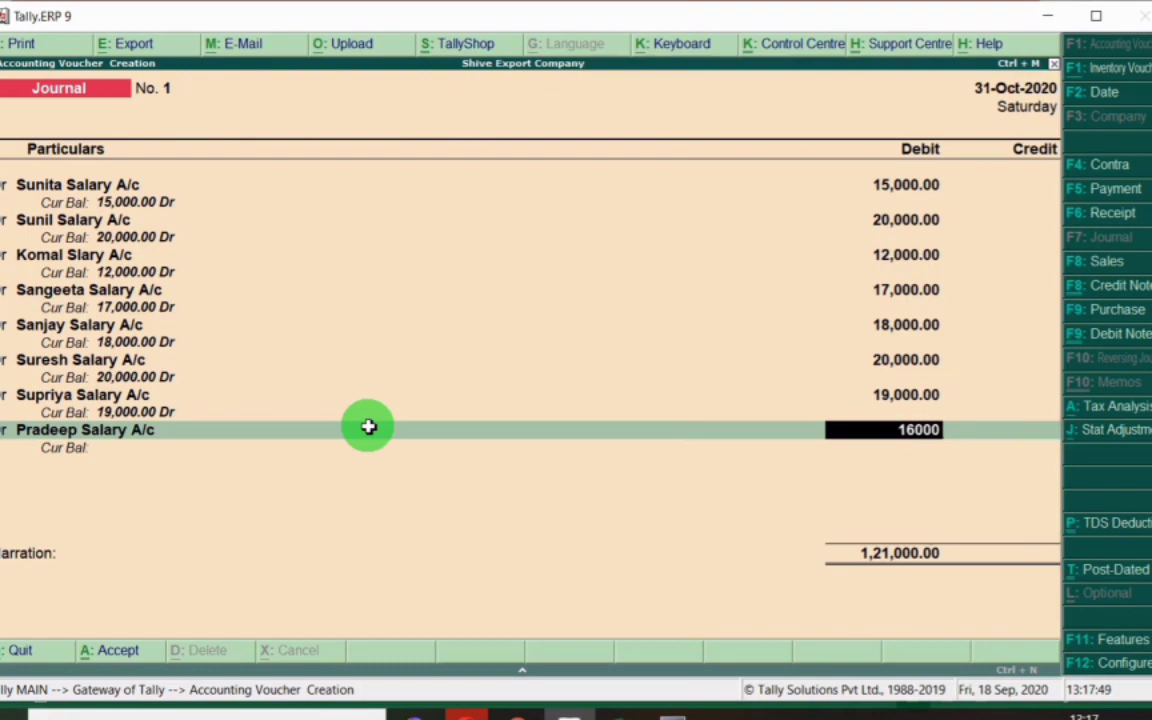
type("16000")
key("Return")
key("Return")
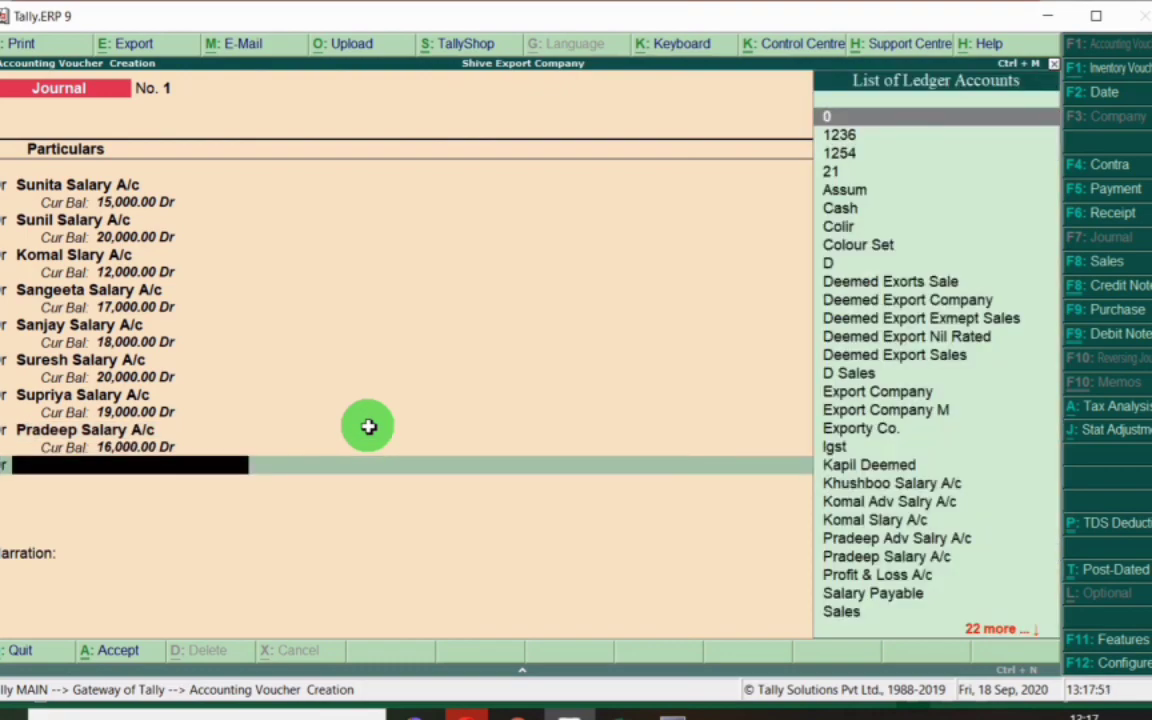
Look up the ninth employee in Excel and add their Salary A/c ledger as a journal line in Tally.
key("alt+Tab")
left_click(262, 462)
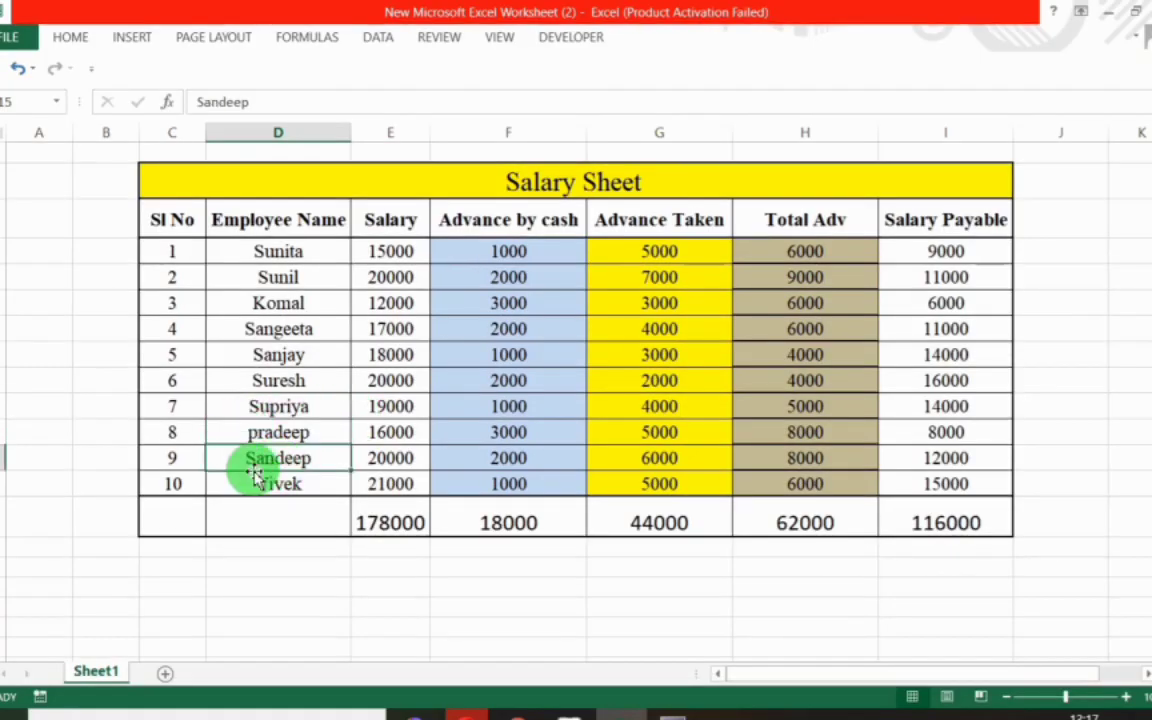
key("alt+Tab")
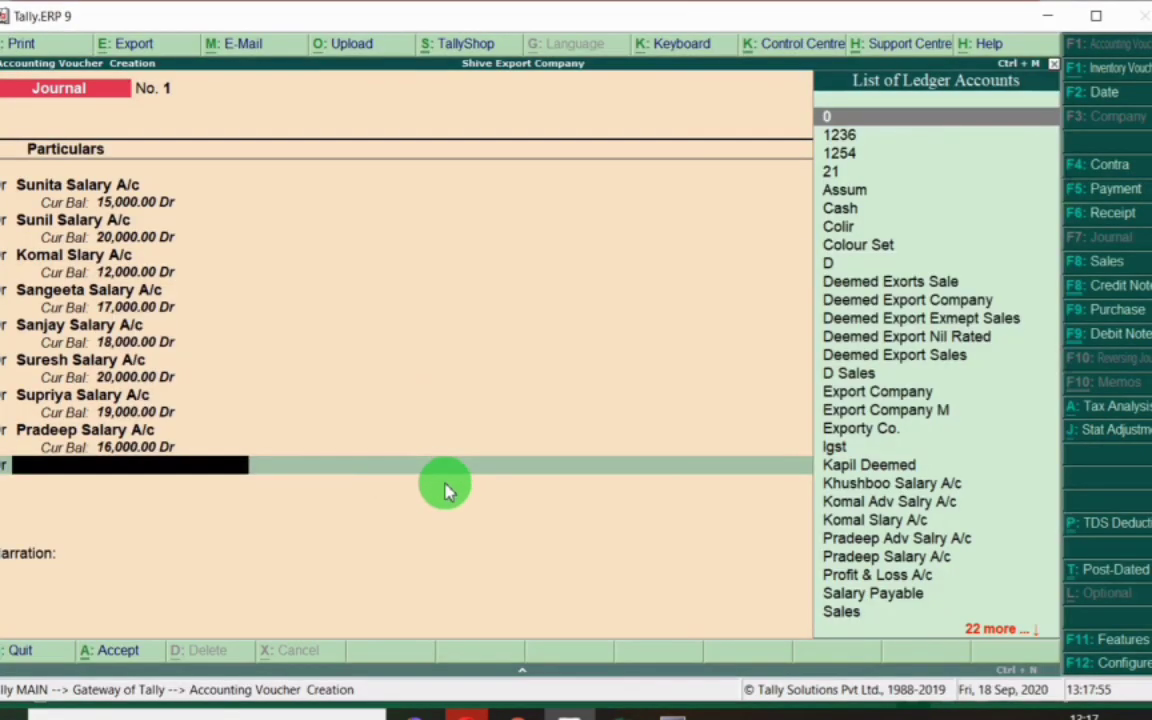
type("Sand")
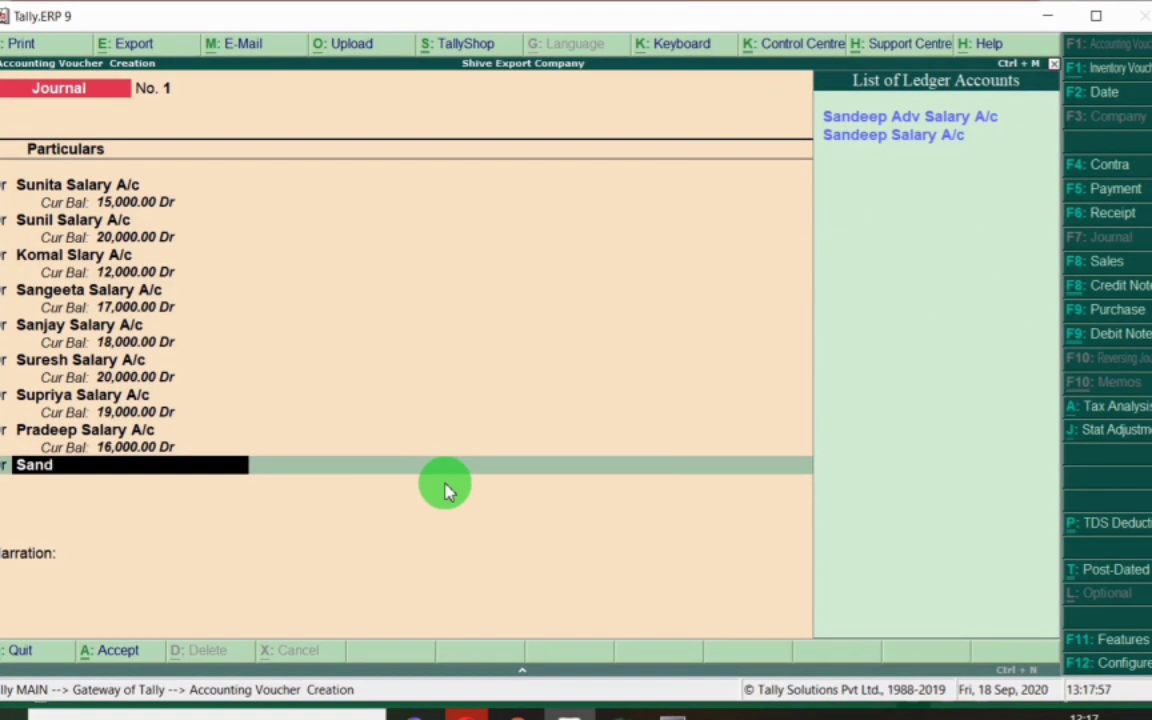
key("Down")
key("Return")
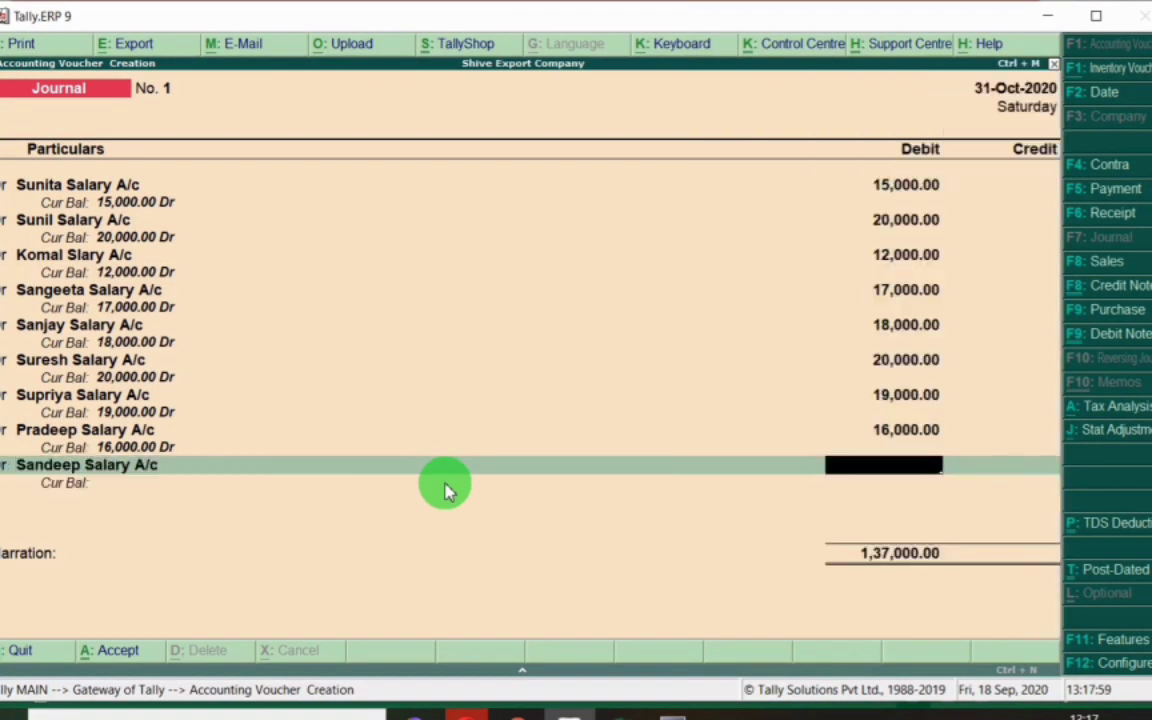
Check the ninth employee's salary in Excel and enter 20000 as their debit amount in Tally.
key("alt+Tab")
key("alt+Tab")
type("200")
key("Return")
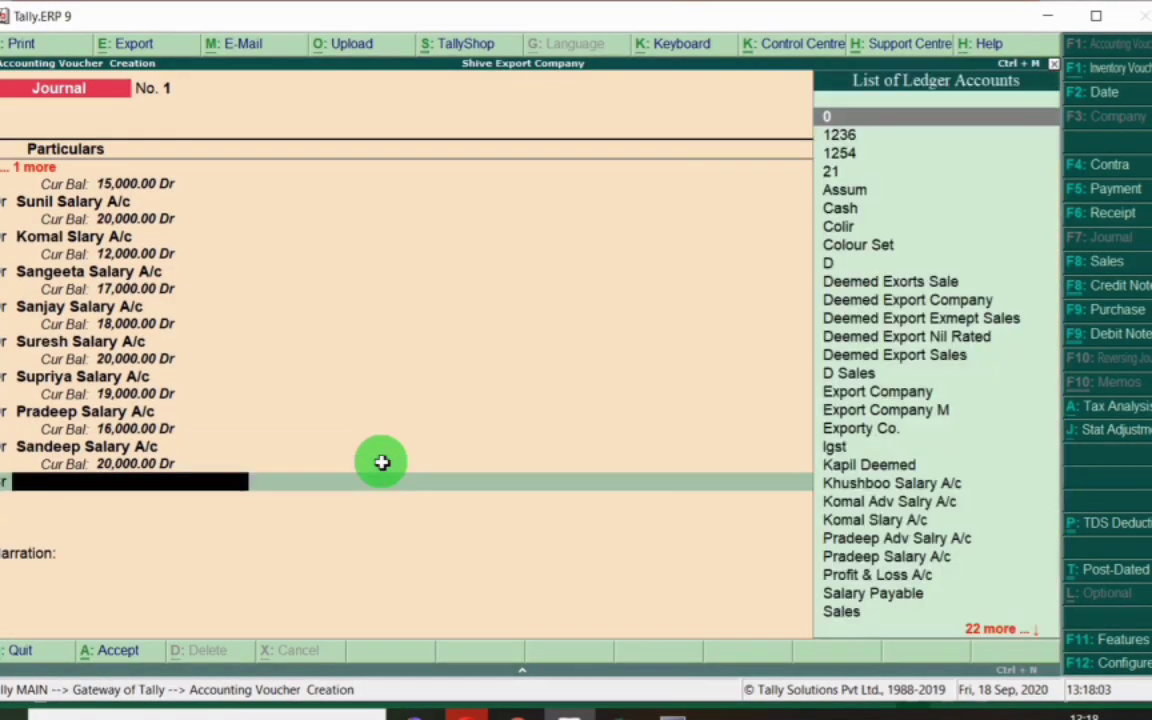
type("D")
key("Return")
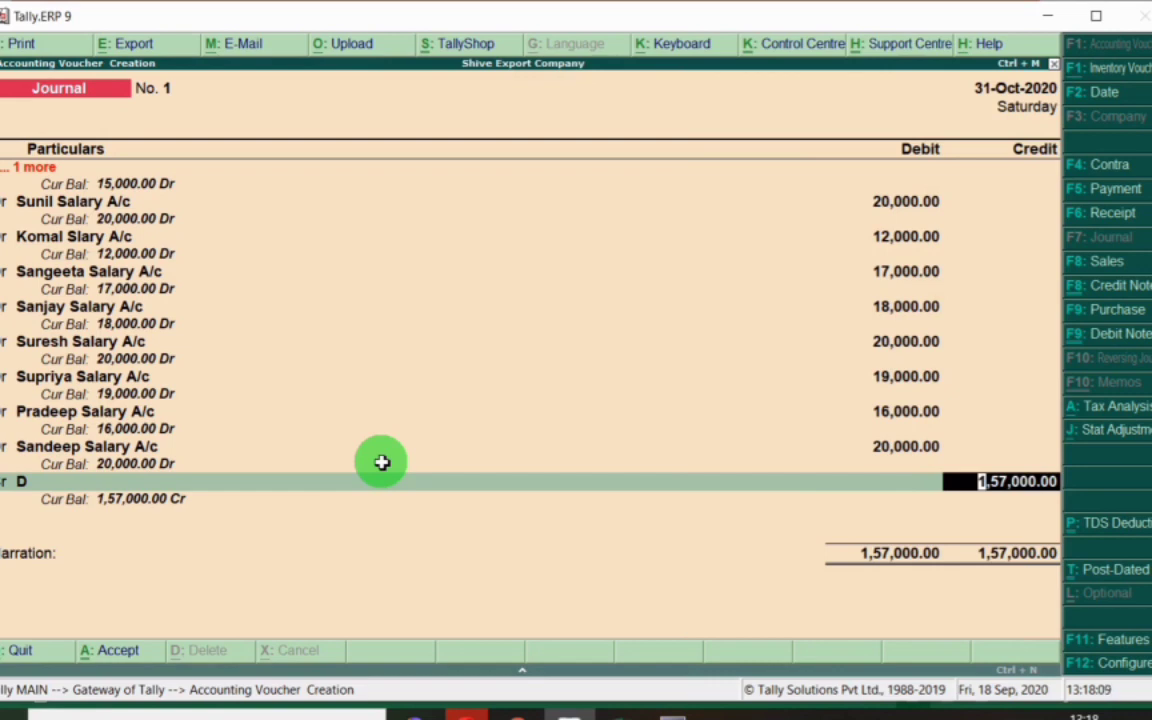
left_click(254, 482)
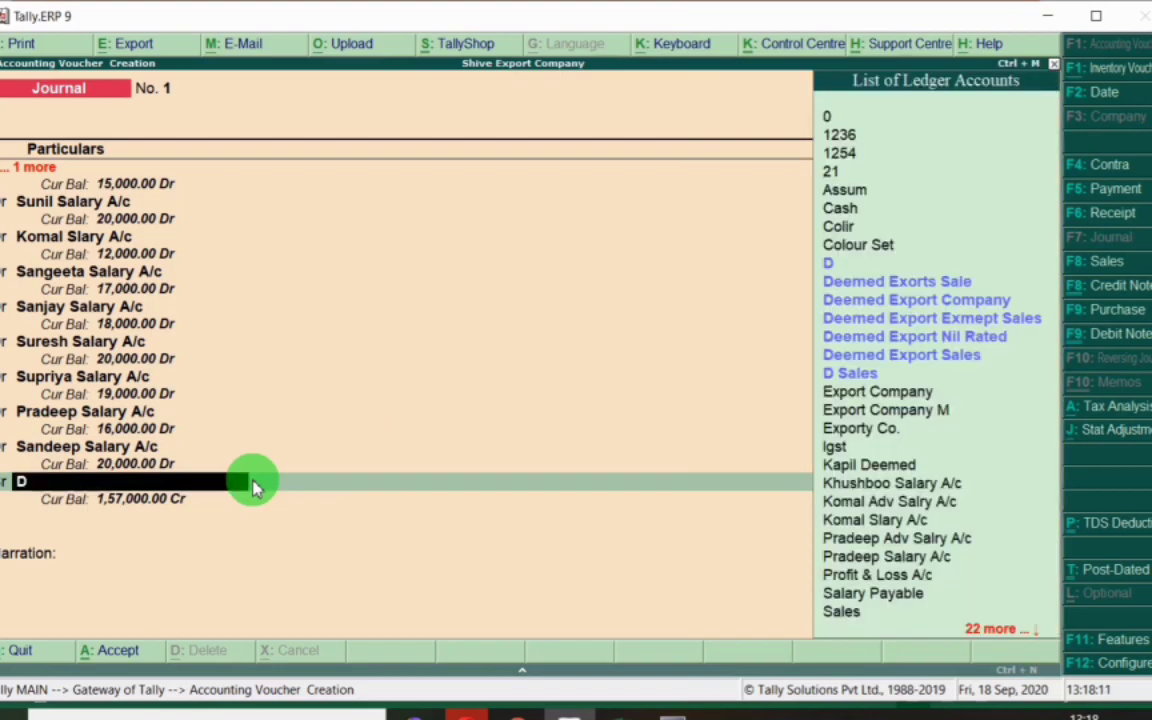
key("alt+Tab")
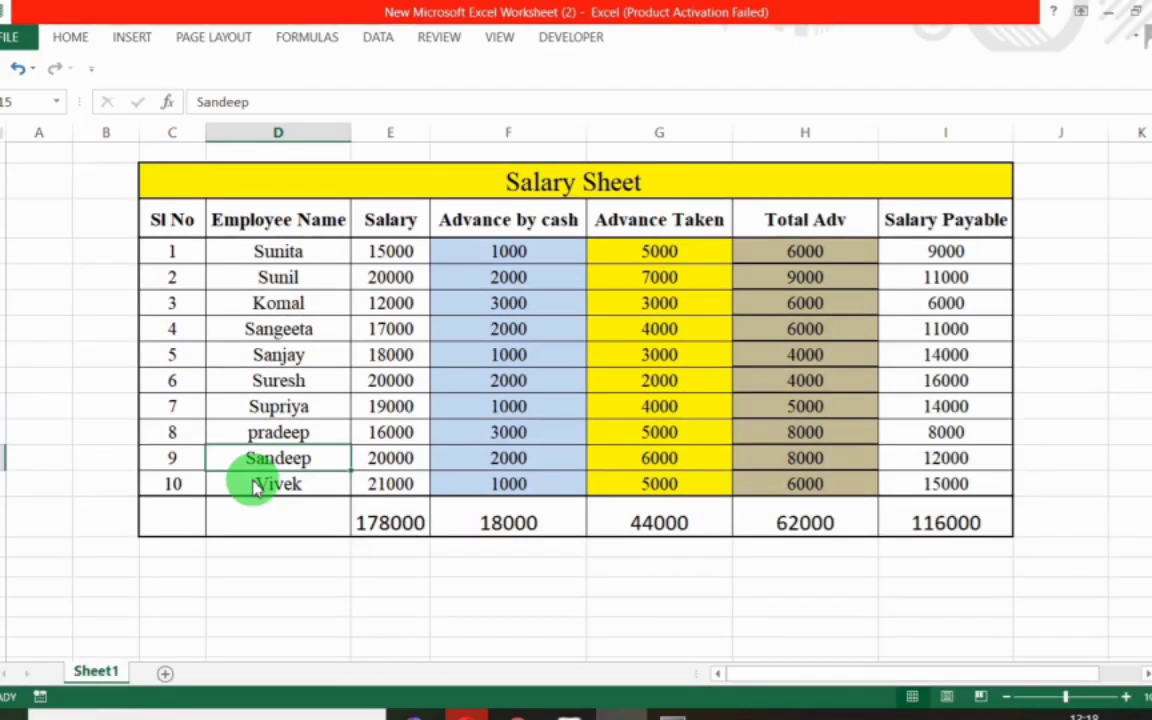
key("alt+Tab")
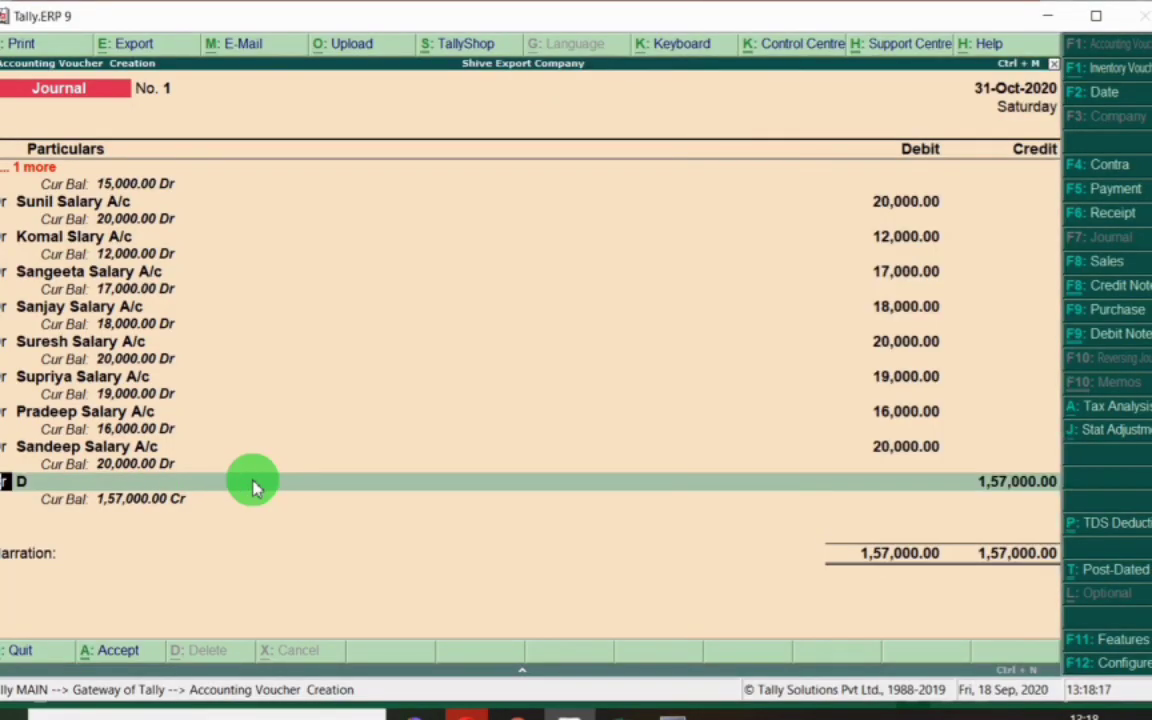
Turn the D ledger line into a debit of 21000 to the tenth employee's Salary A/c, using the Excel salary sheet.
left_click(254, 484)
key("alt+Tab")
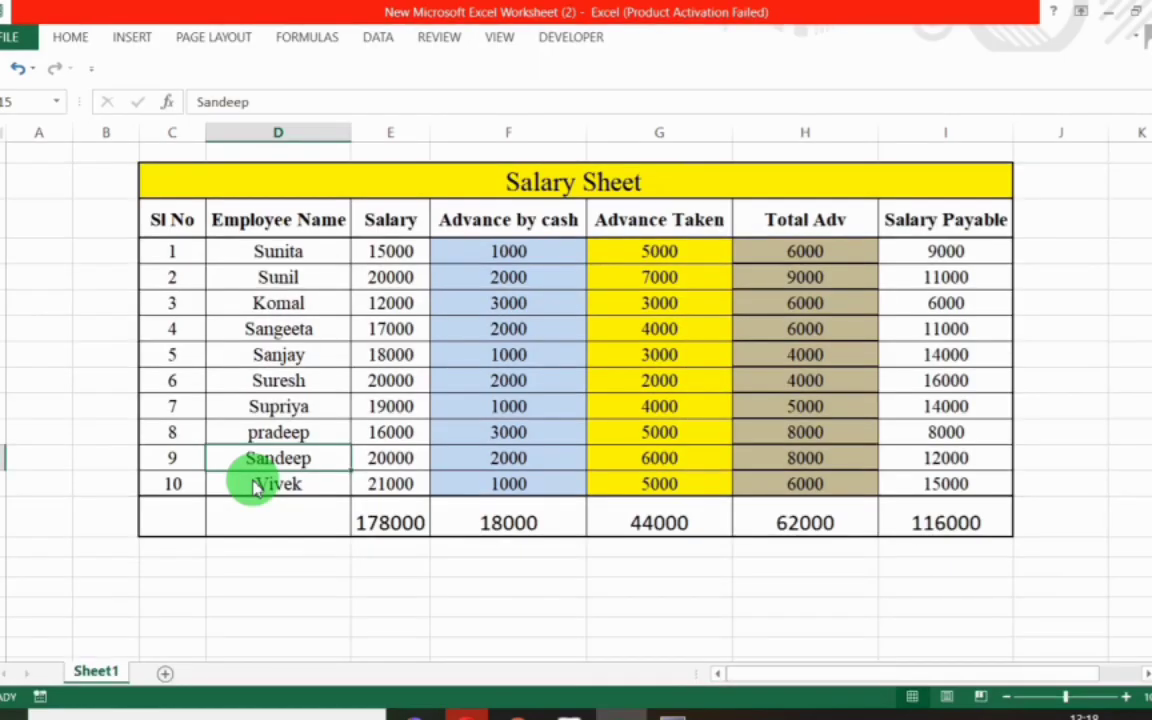
key("alt+Tab")
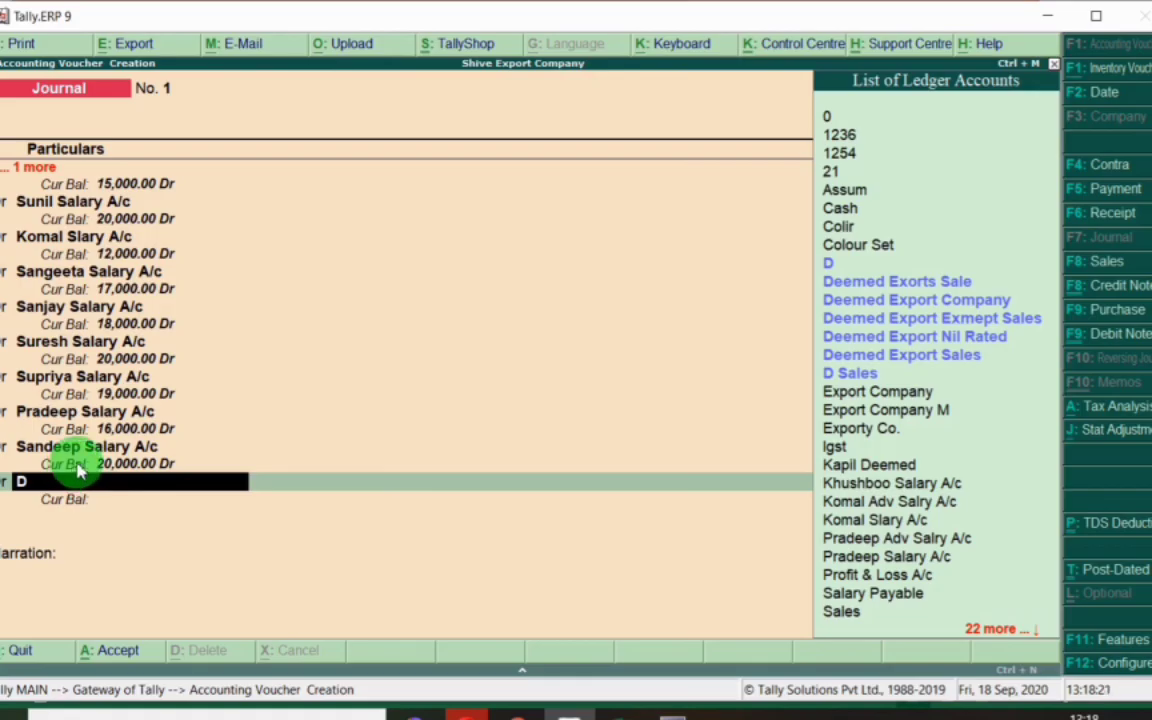
key("alt+Tab")
left_click(267, 482)
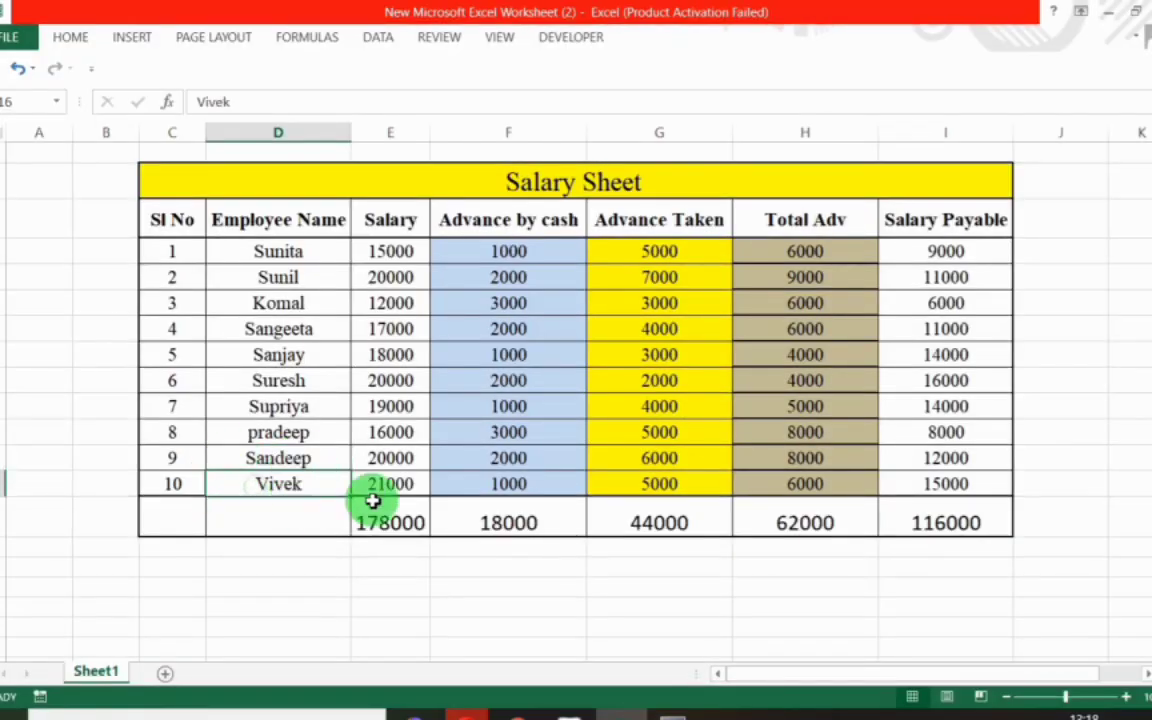
key("alt+Tab")
key("BackSpace")
type("Vive")
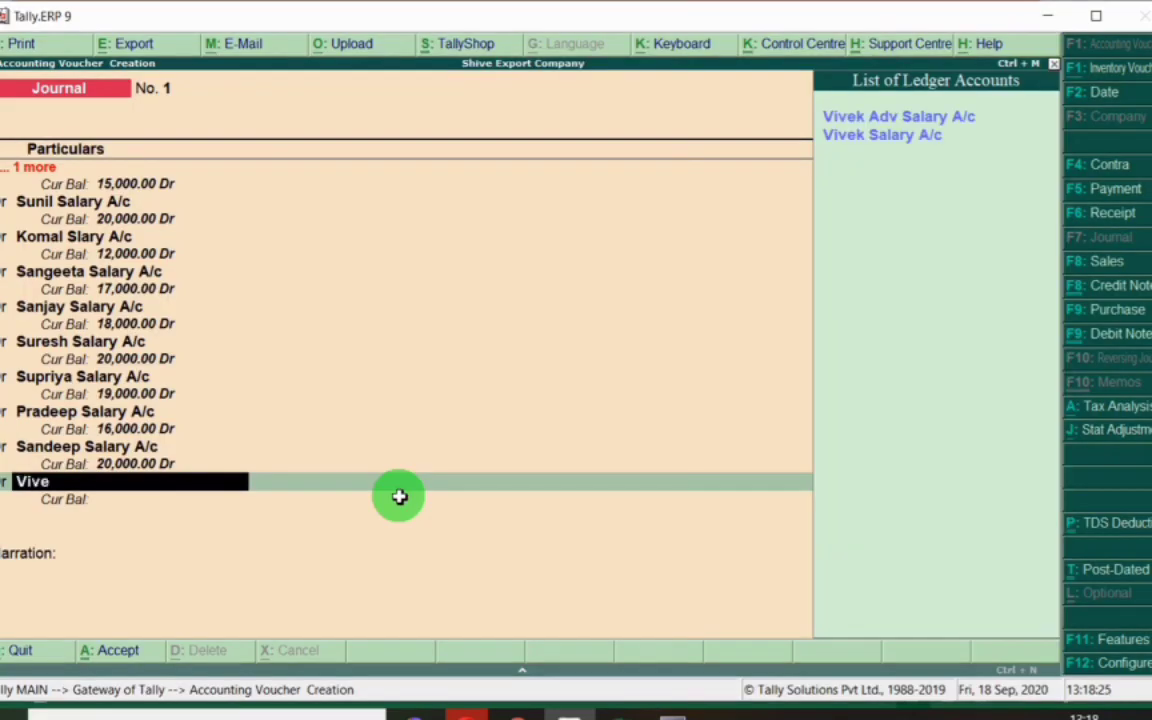
key("Down")
key("Return")
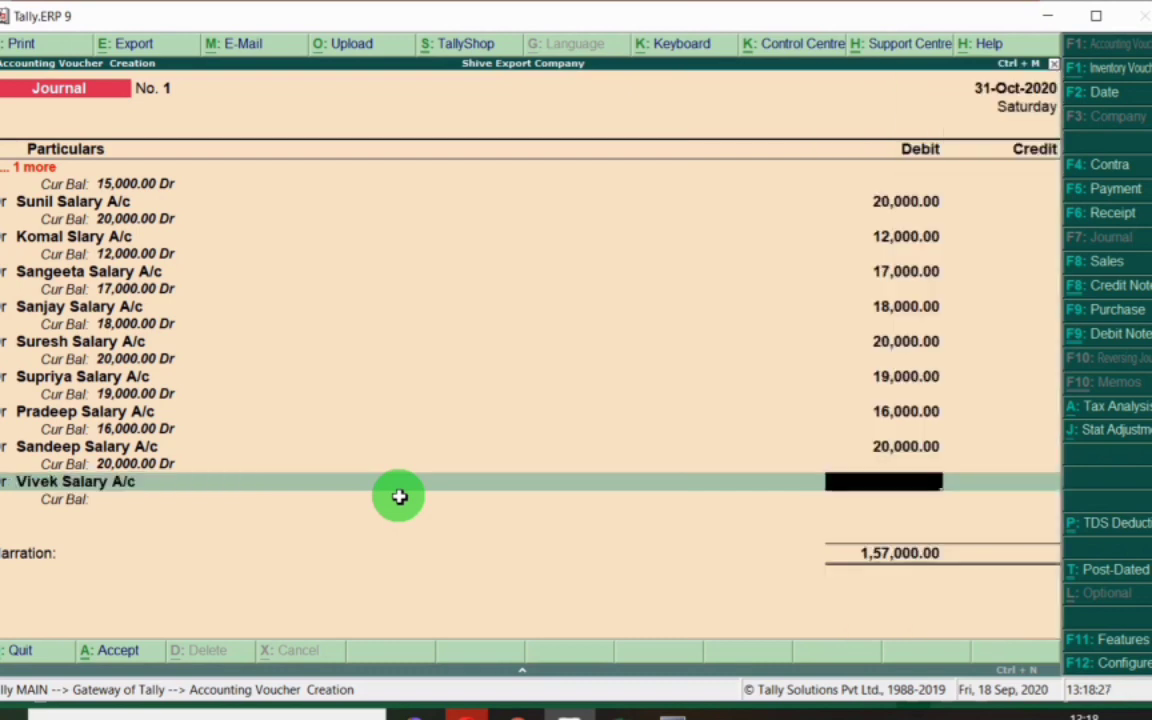
key("Return")
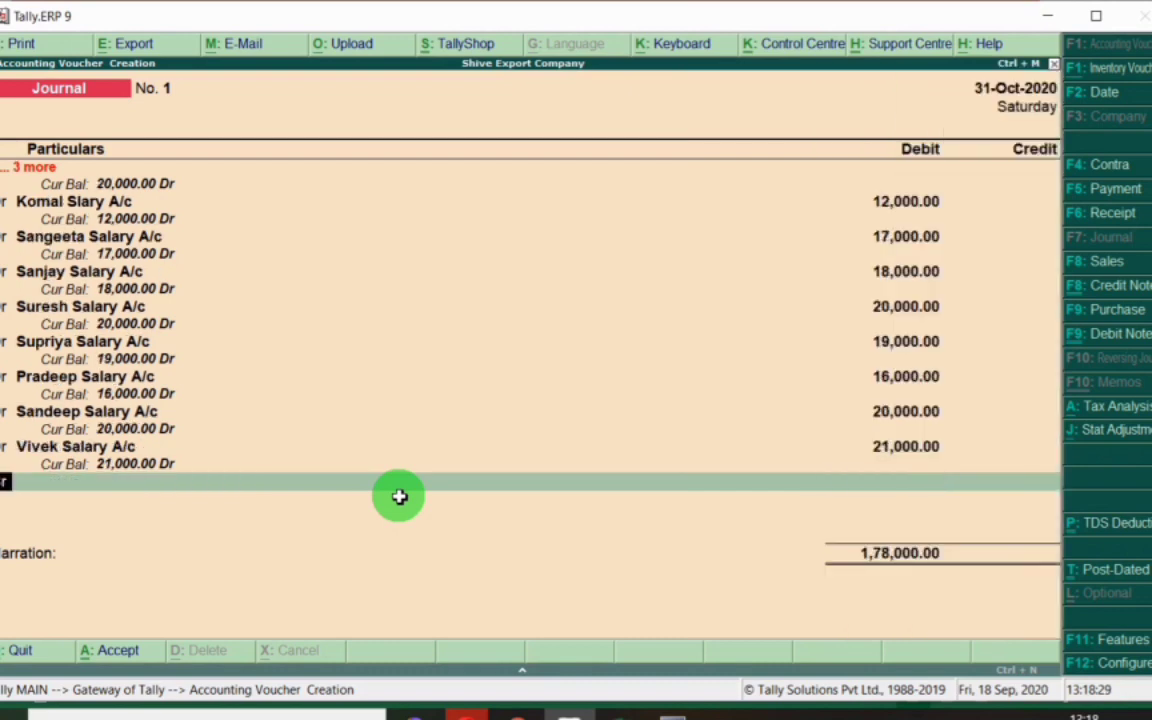
Review the salary sheet in Excel, then return to Tally and start a credit line in the journal voucher.
key("alt+Tab")
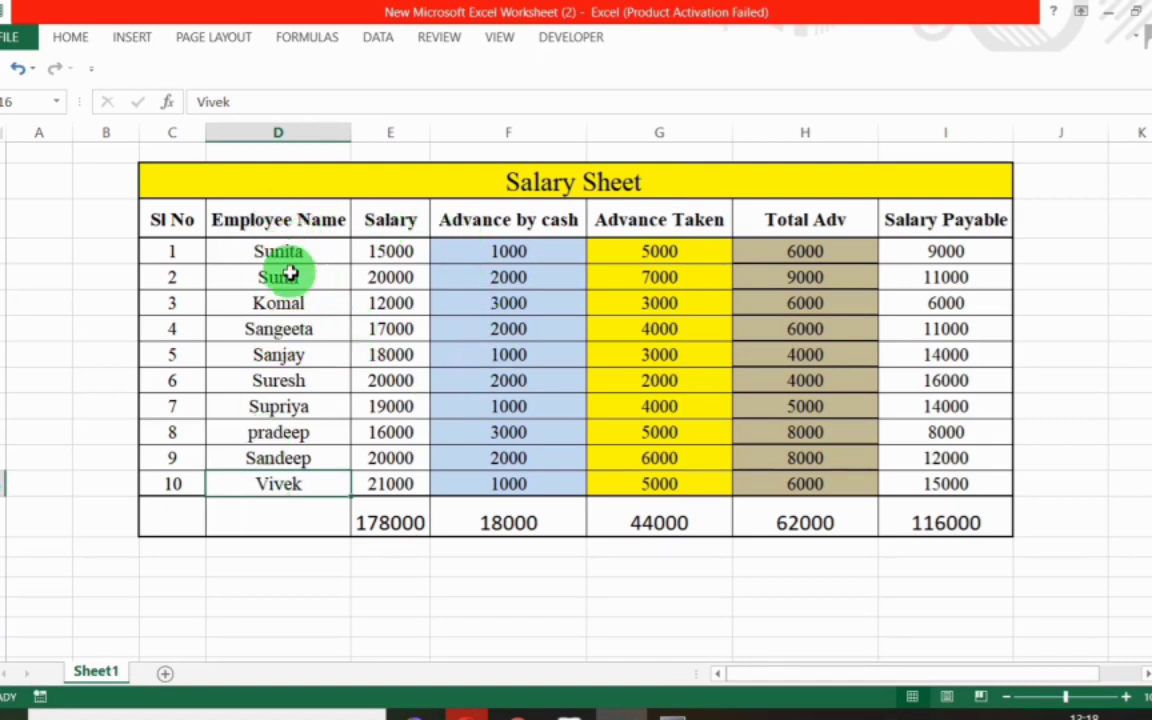
left_click(568, 716)
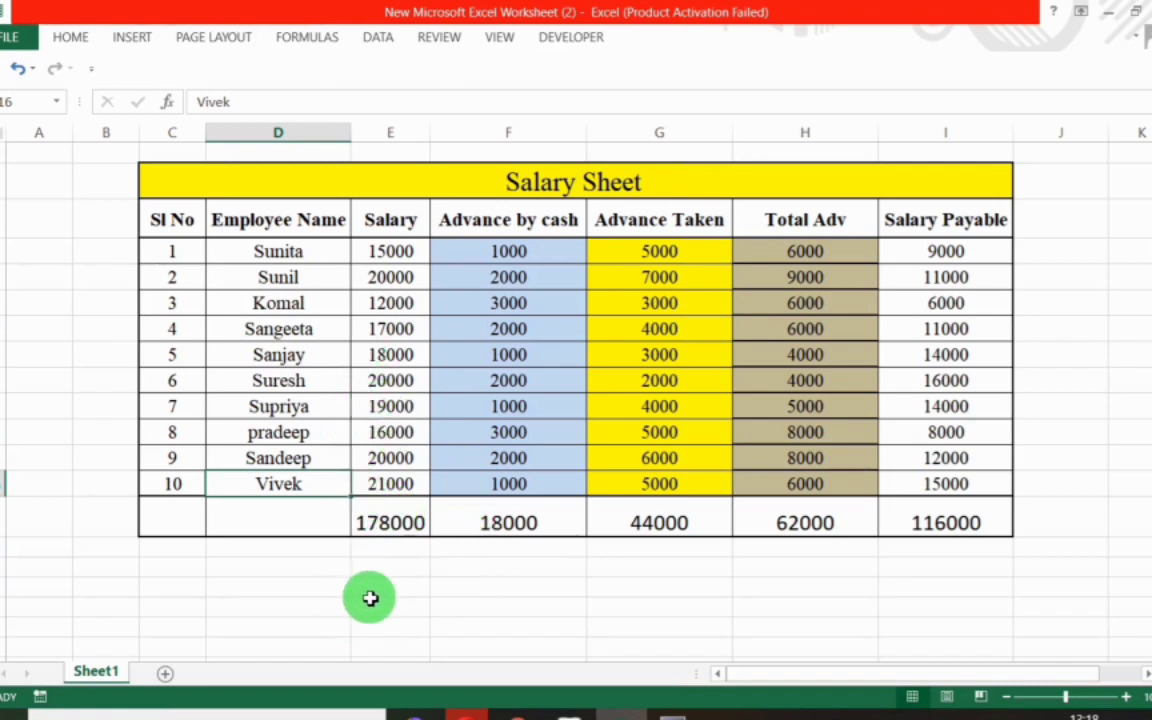
key("alt+Tab")
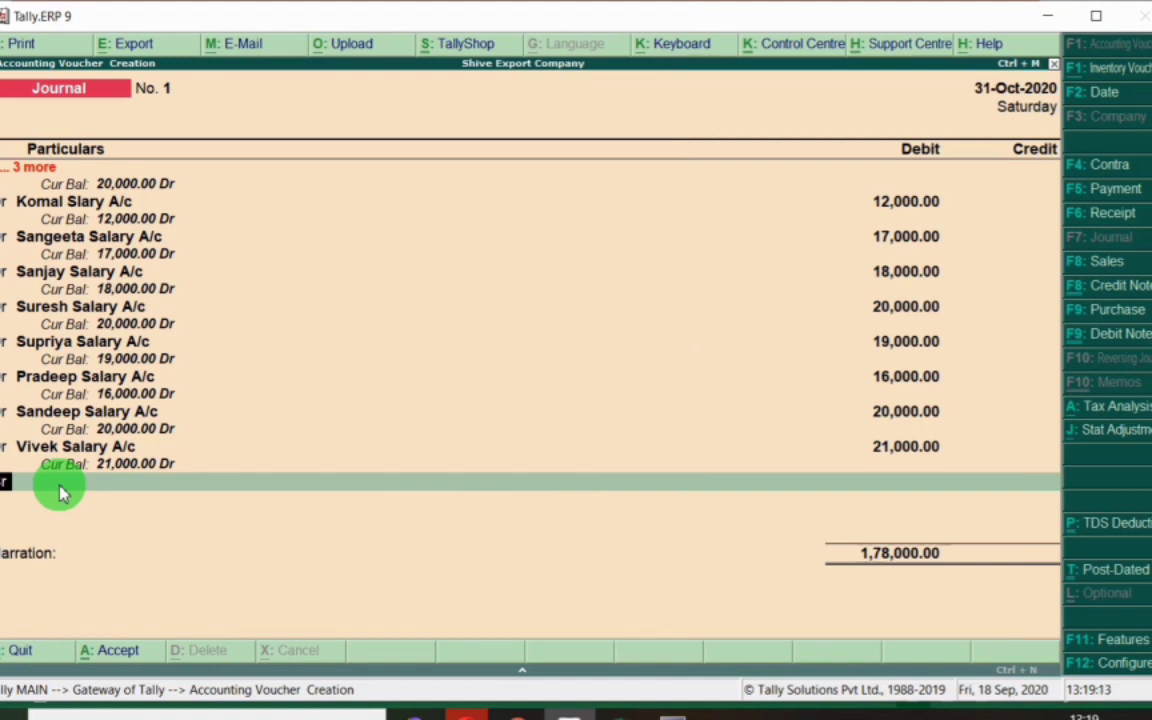
key("Return")
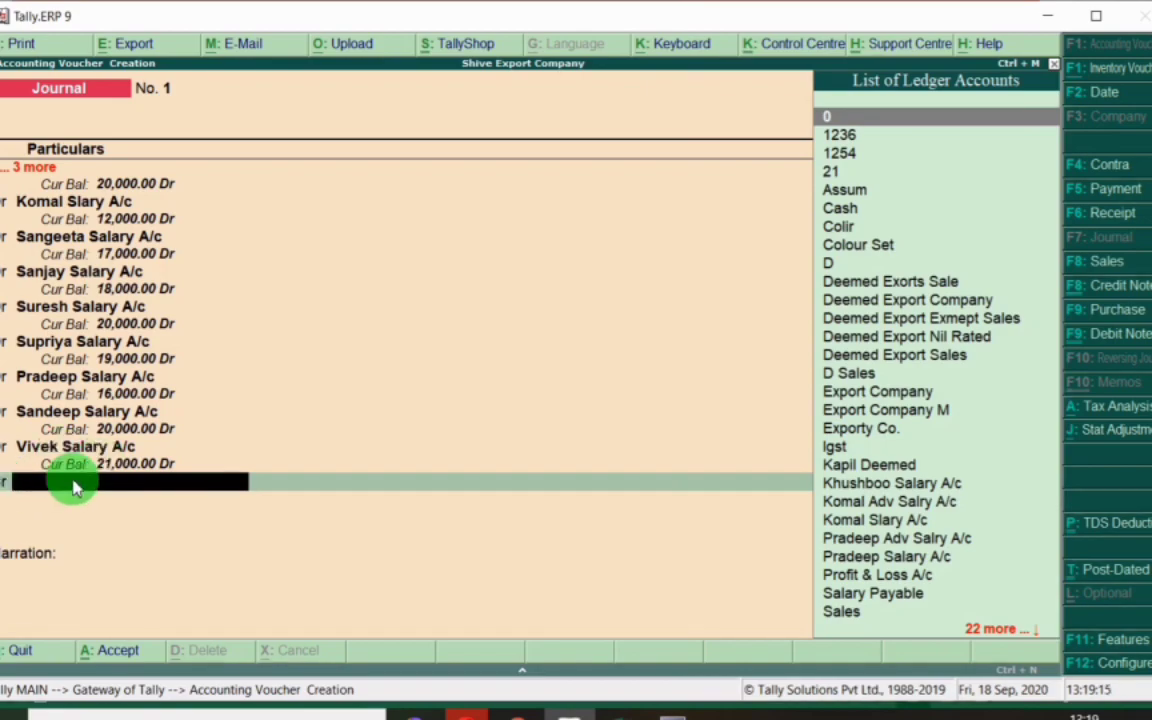
Look up the first employee in Excel and select their Advance Salry A/c ledger for the credit line in Tally.
key("alt+Tab")
left_click(280, 251)
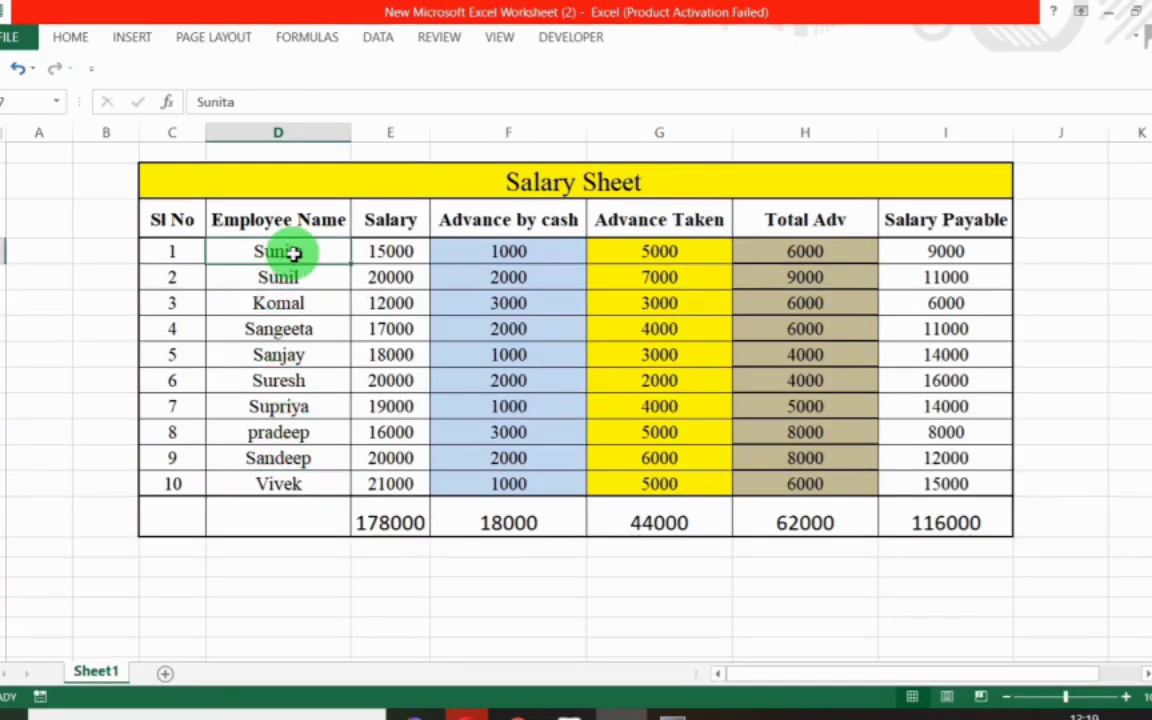
left_click_drag(798, 247, 805, 472)
left_click(254, 253)
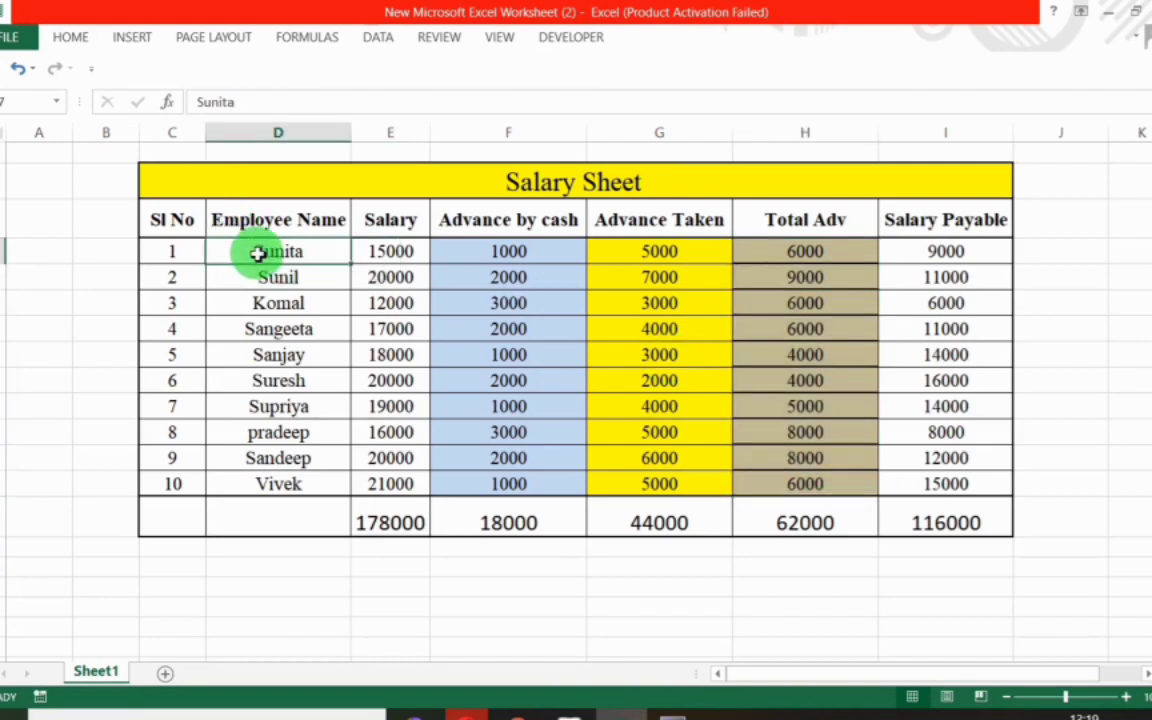
key("alt+Tab")
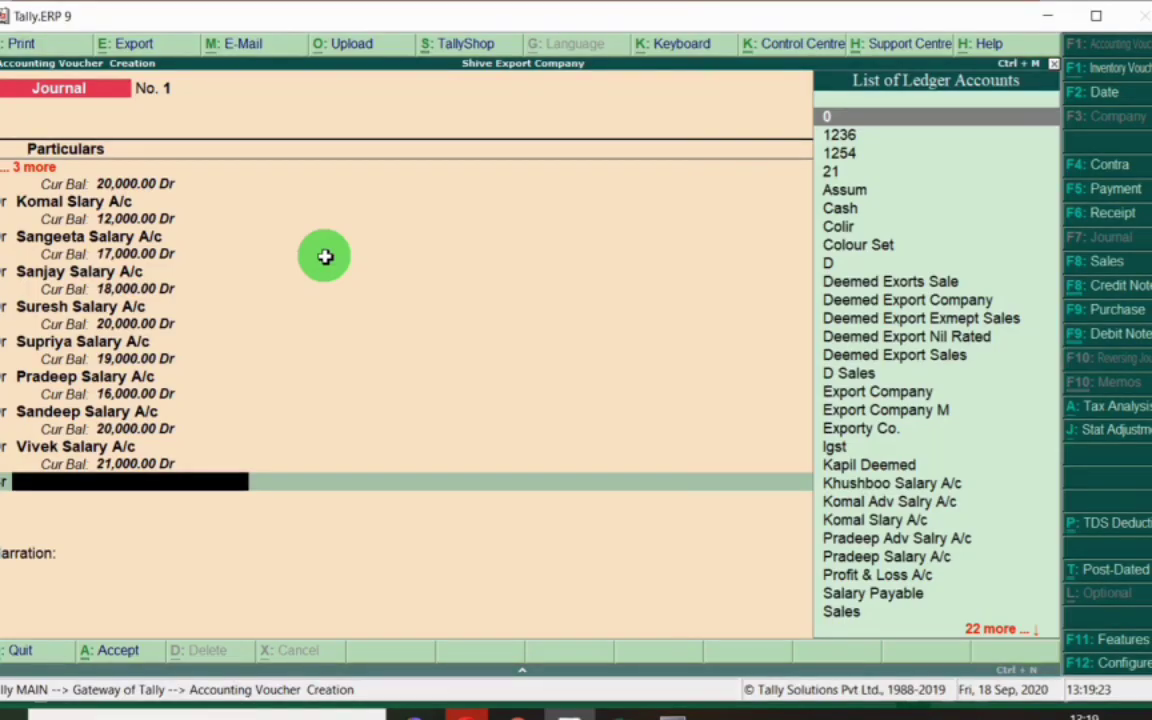
type("Suni")
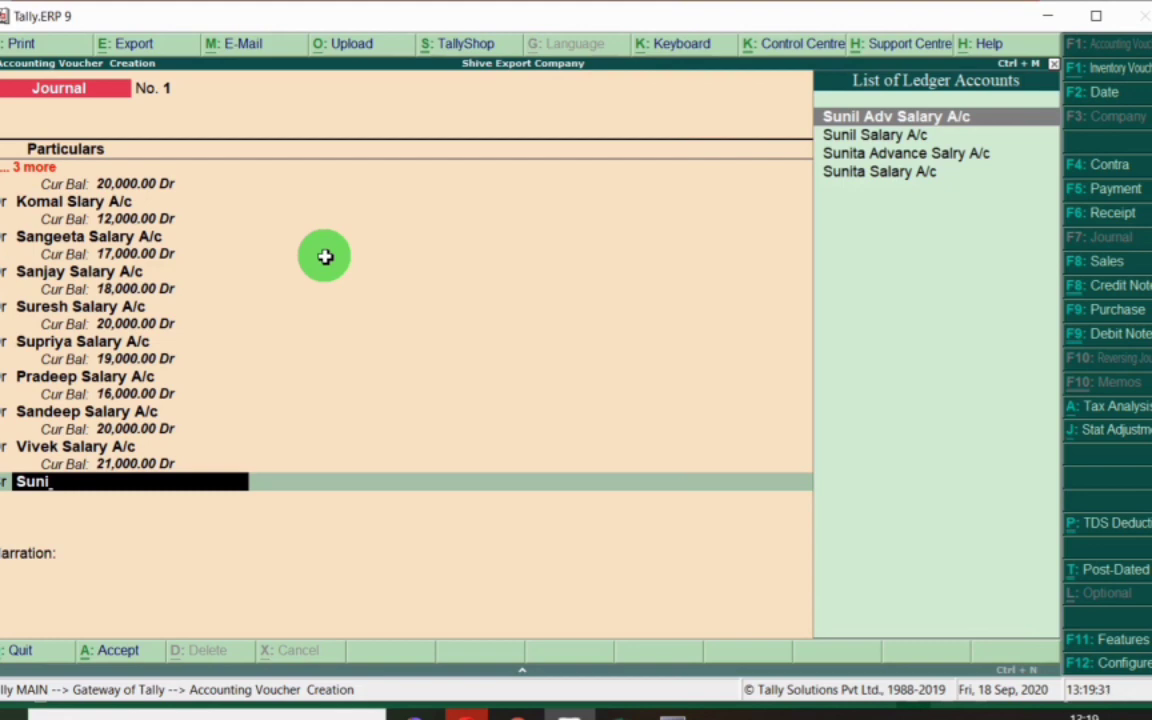
key("Down")
key("Down")
key("Down")
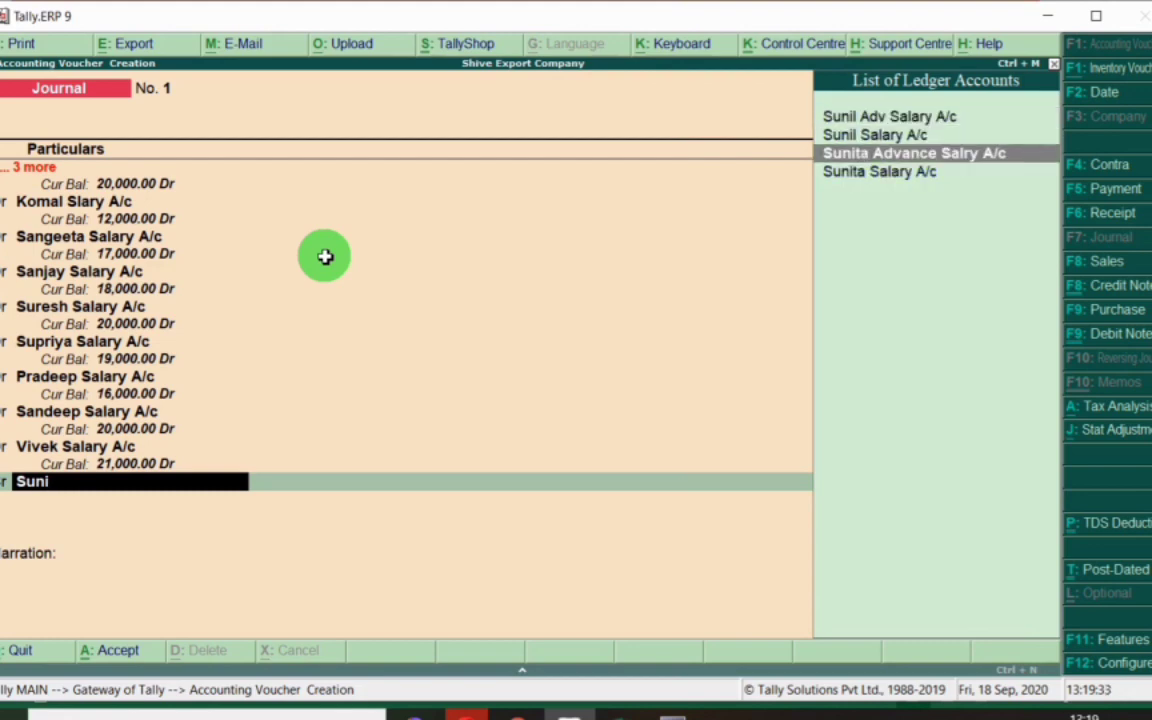
key("Return")
Check the first employee's total advance in Excel and enter 6000 as their credit amount in Tally.
key("alt+Tab")
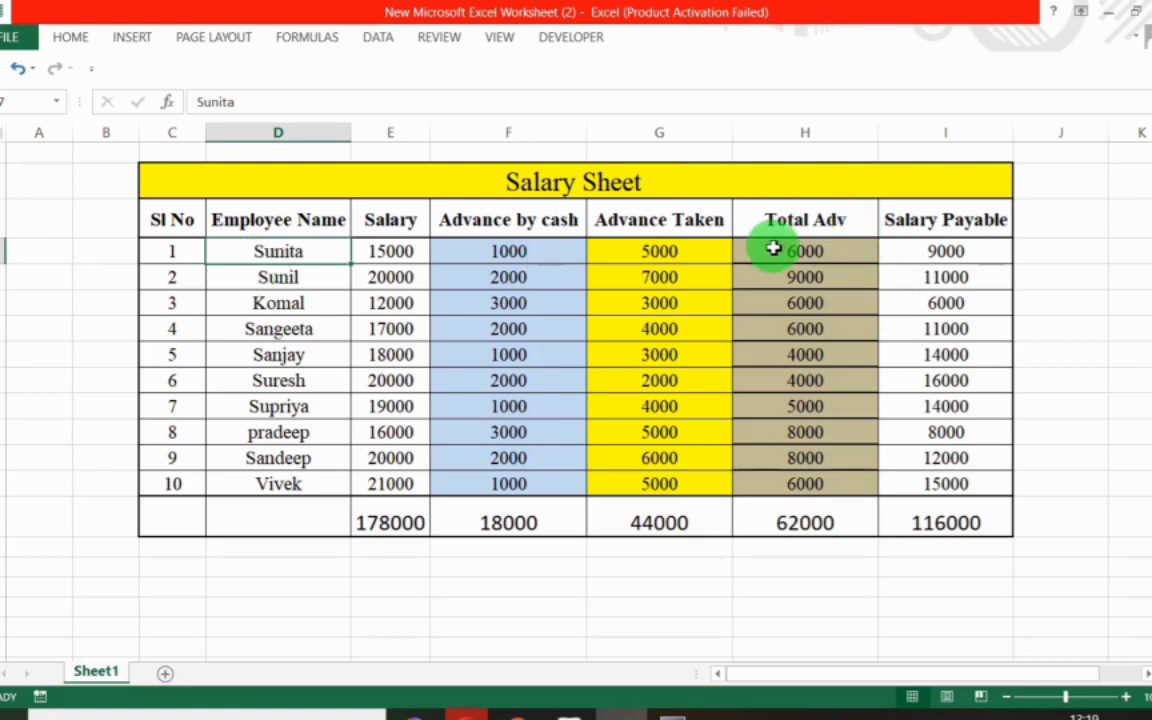
key("alt+Tab")
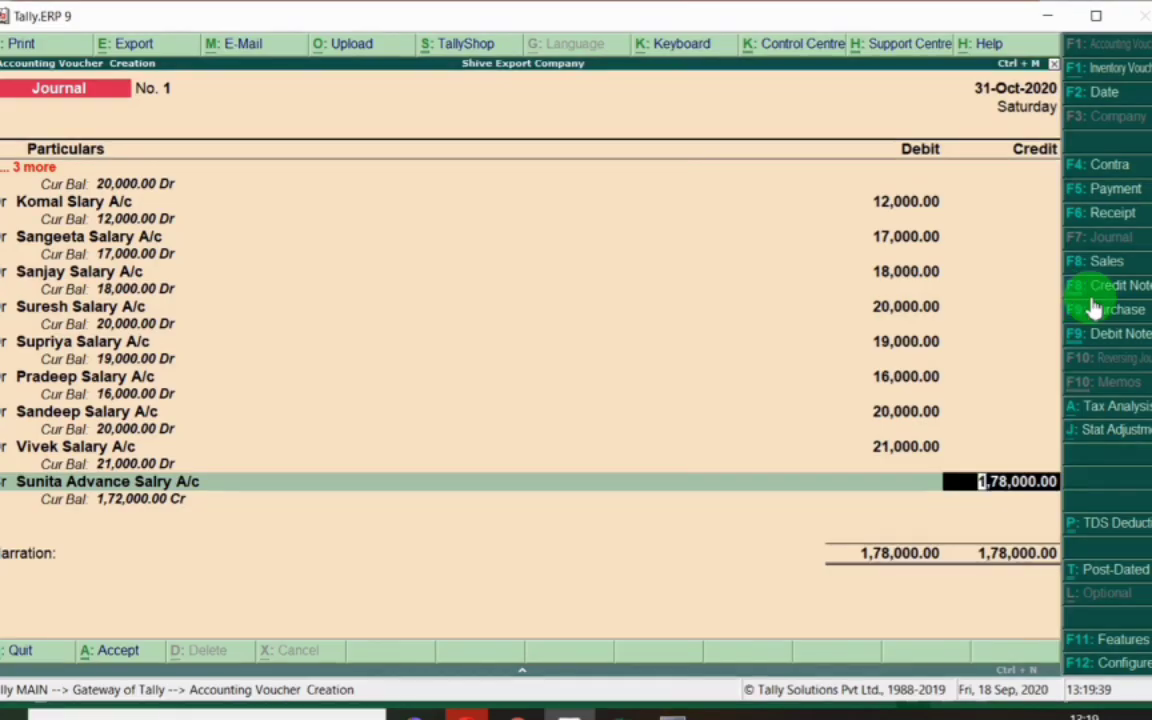
type("6000")
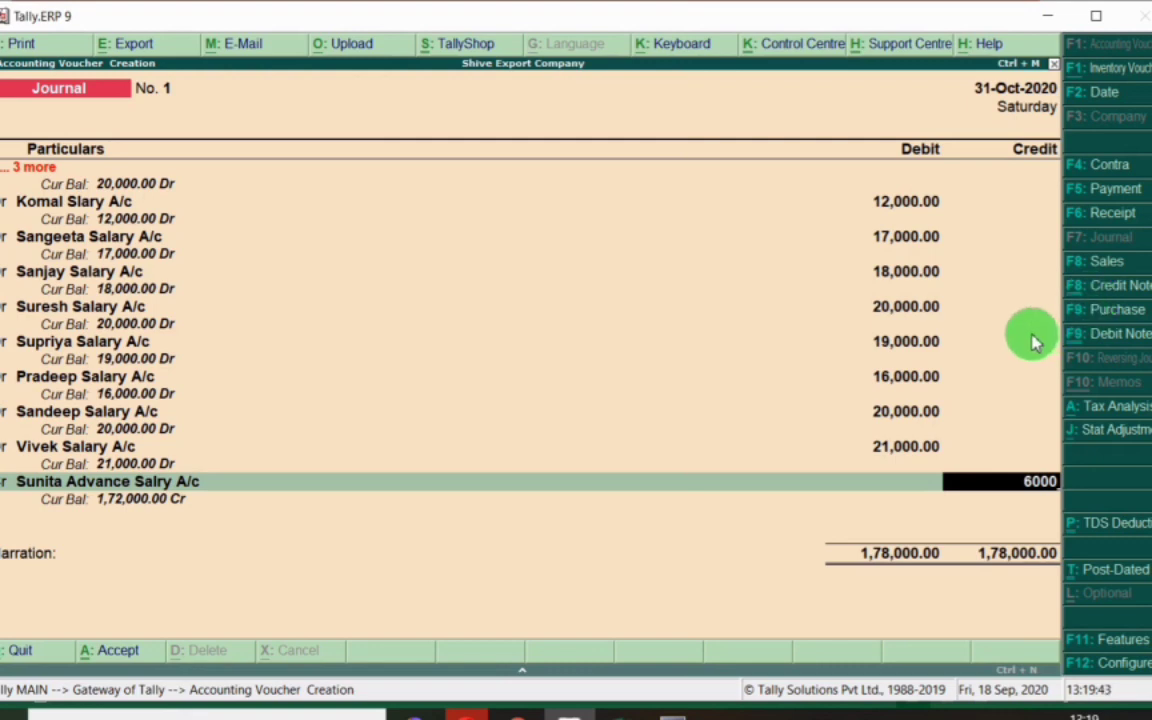
key("Return")
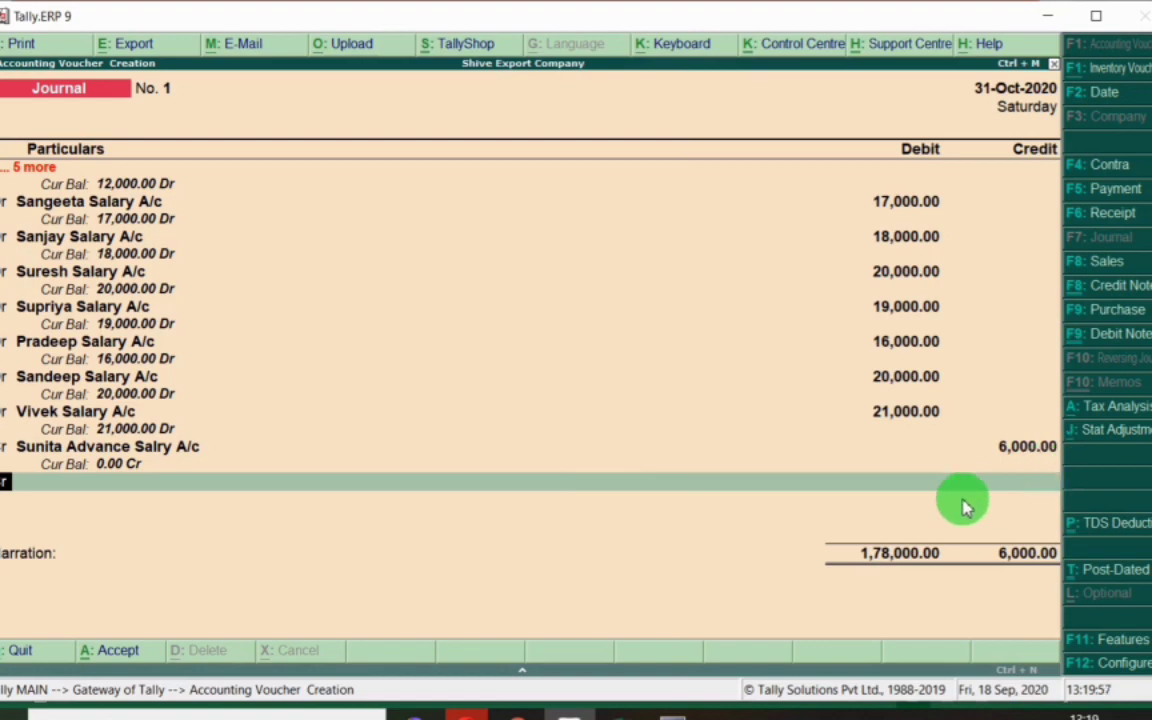
Look up the second employee in Excel and add their Adv Salary A/c ledger as a credit line in Tally.
key("Return")
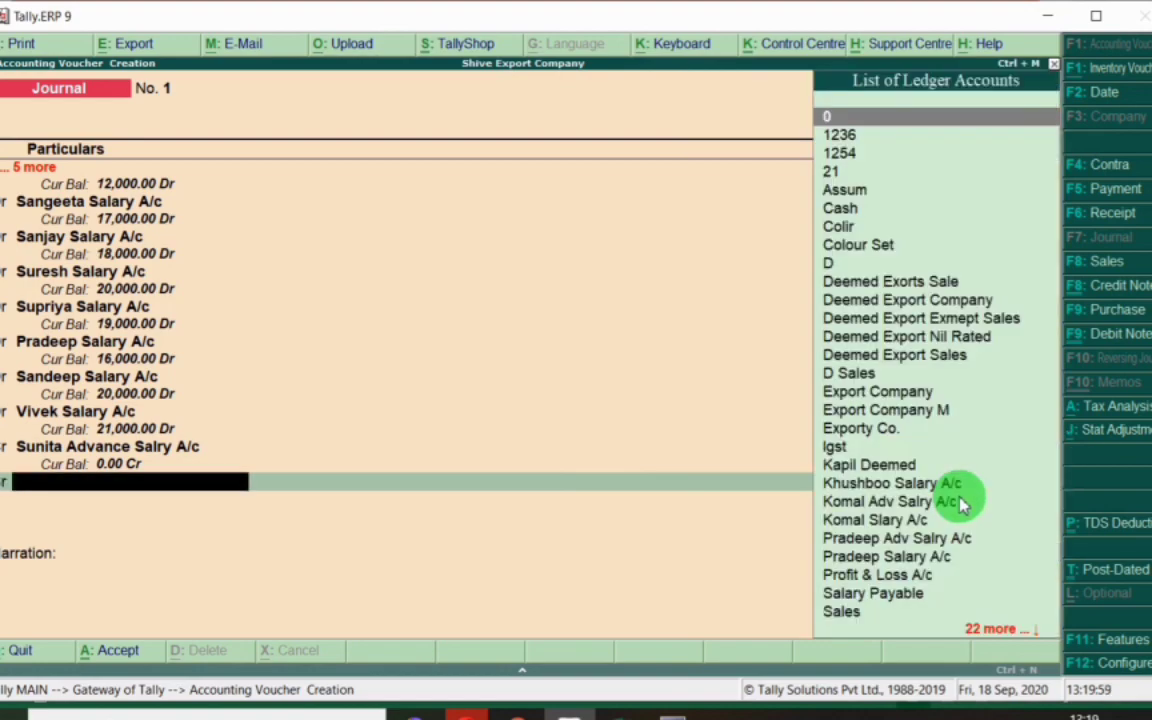
key("alt+Tab")
left_click(277, 285)
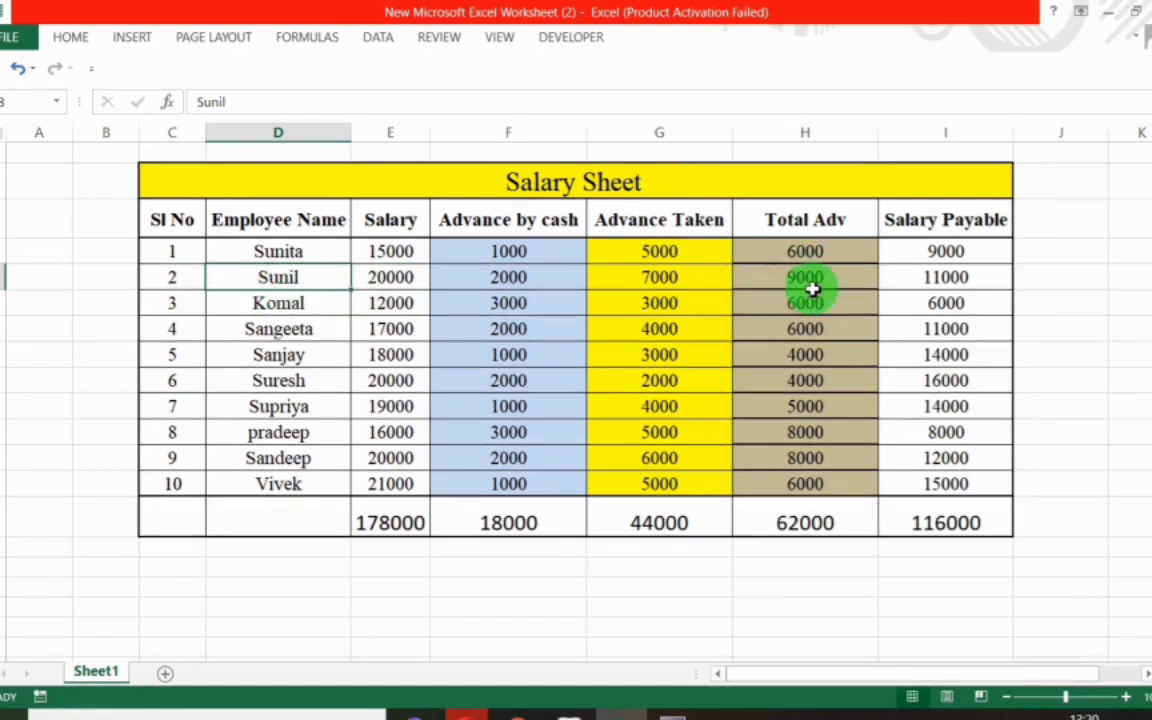
key("alt+Tab")
type("Sunil")
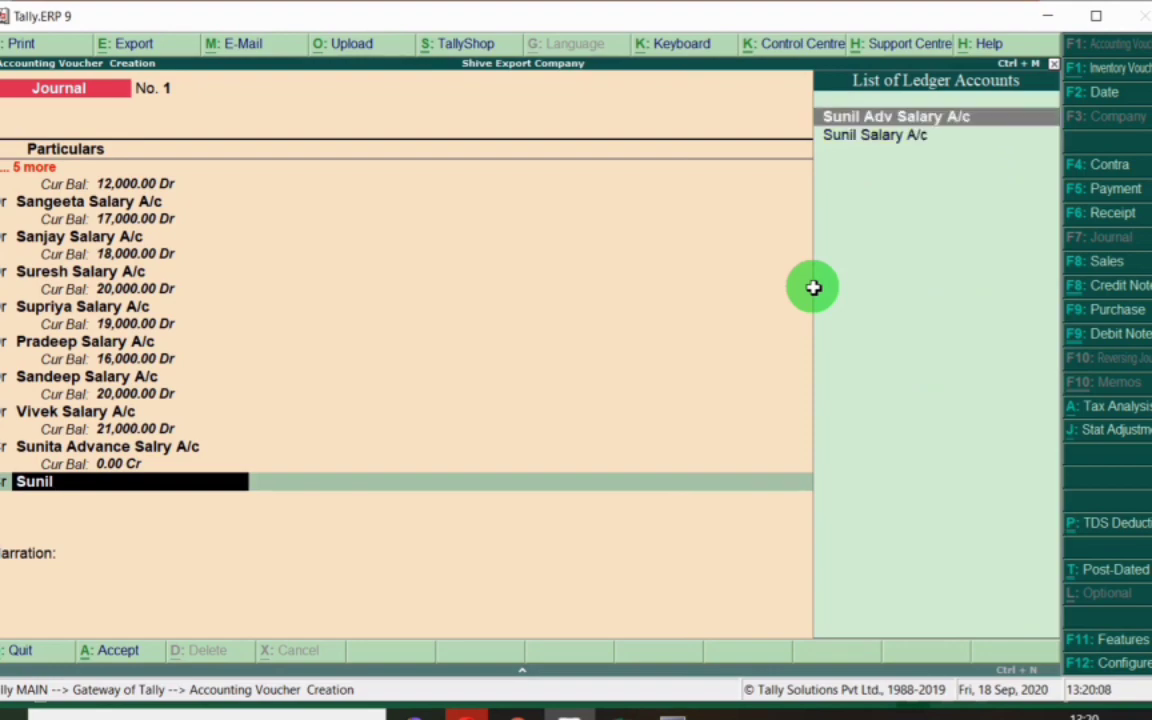
key("Return")
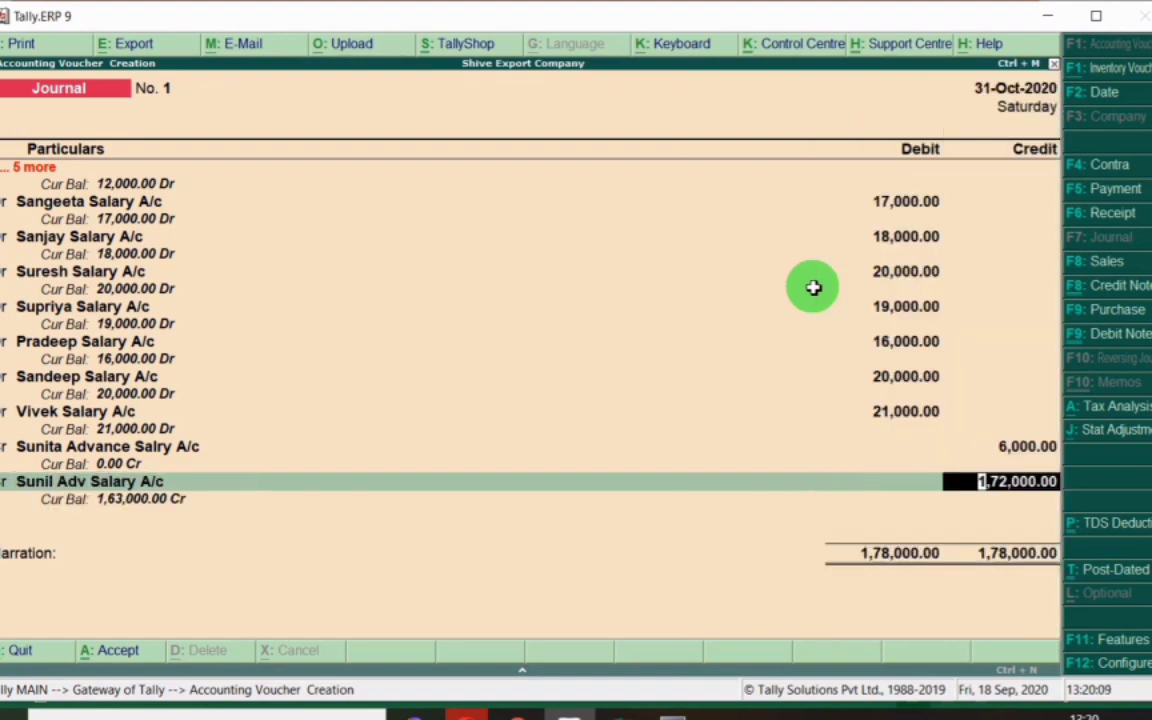
Check the second employee's total advance in Excel and enter 9000 as their credit amount in Tally.
key("alt+Tab")
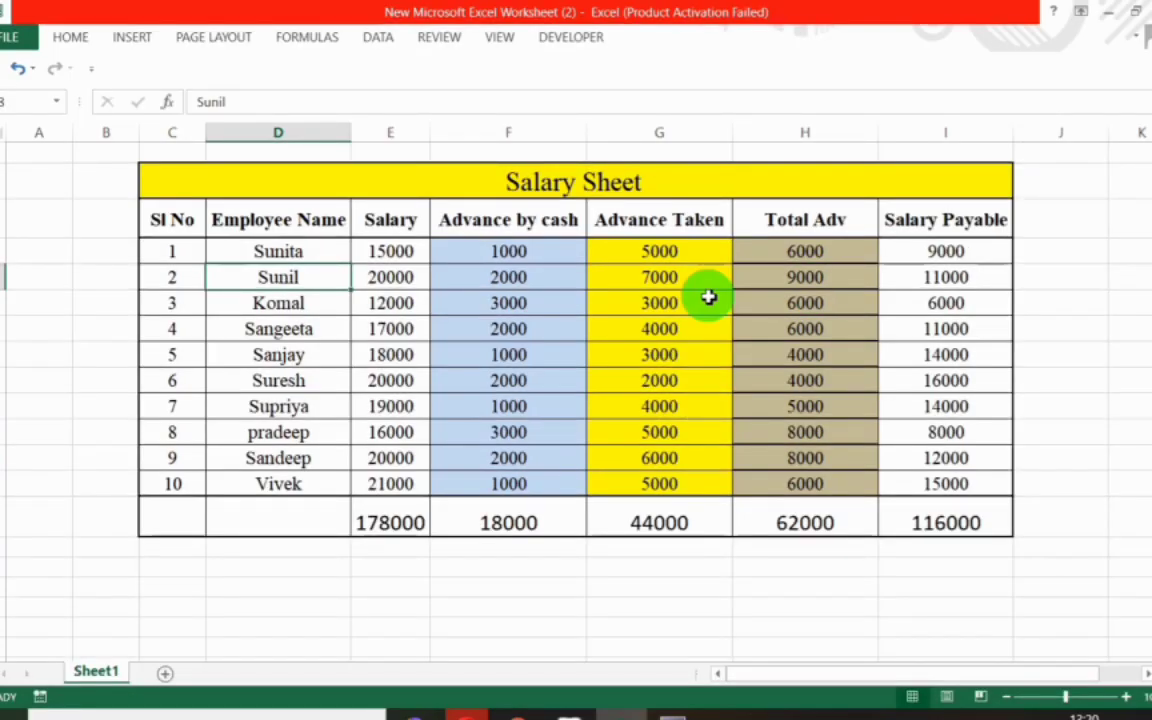
left_click(12, 281)
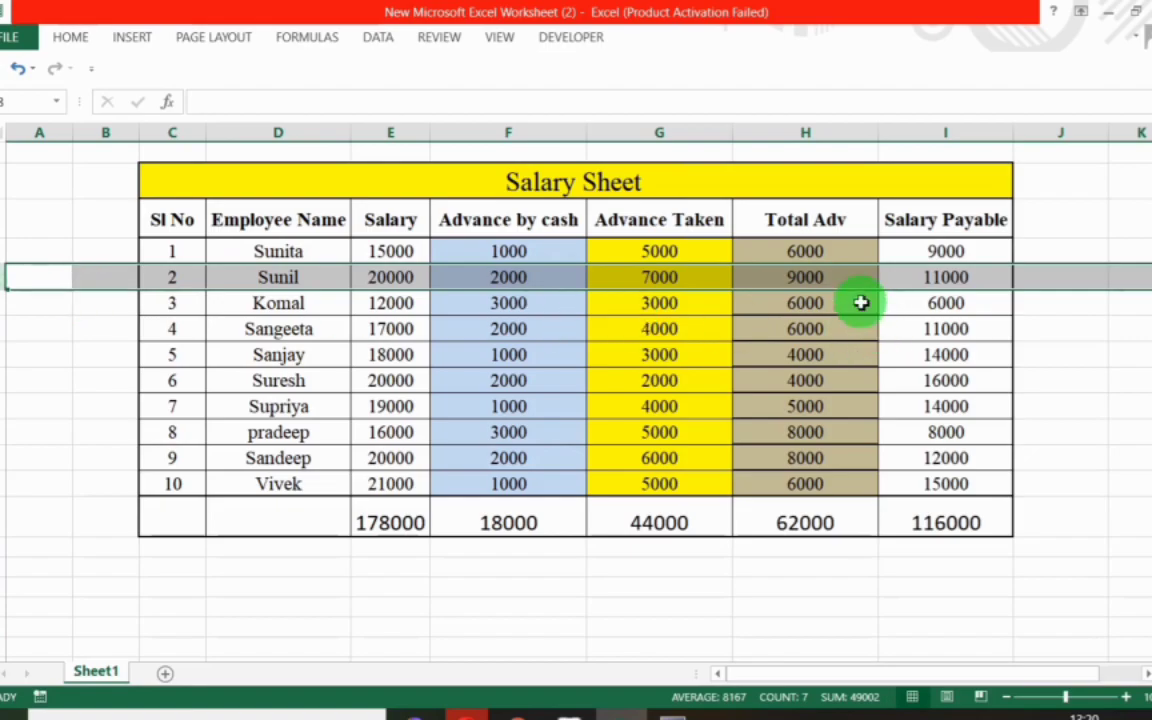
key("alt+Tab")
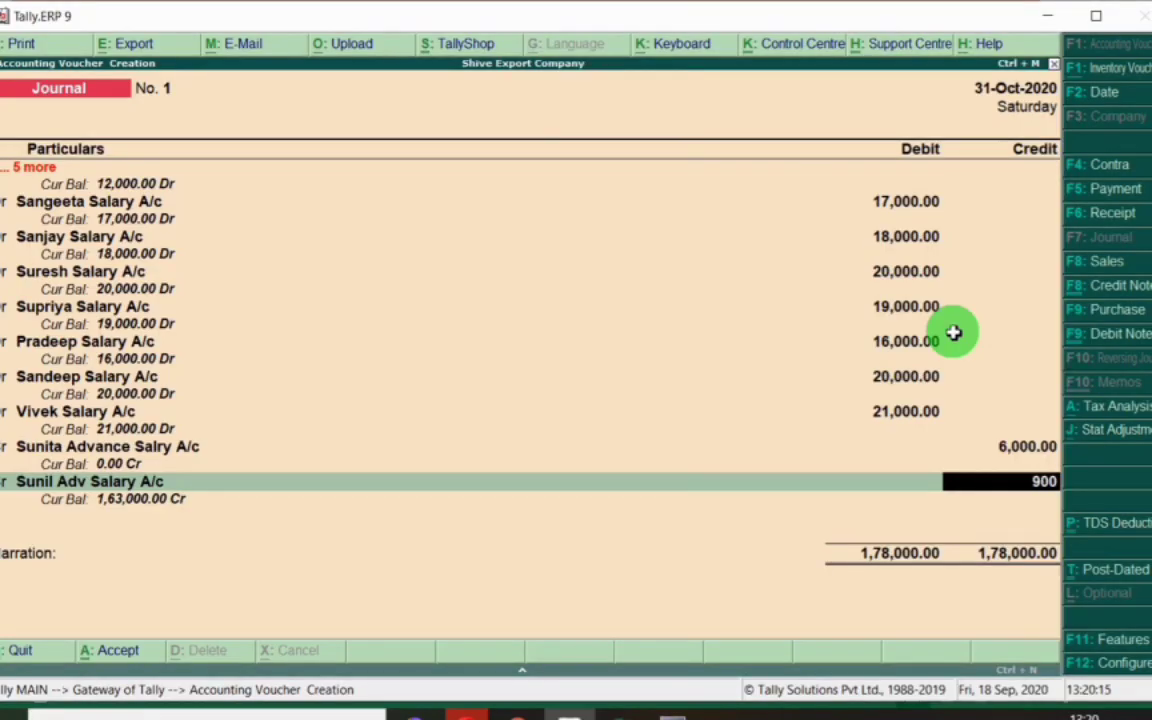
type("9000")
key("Return")
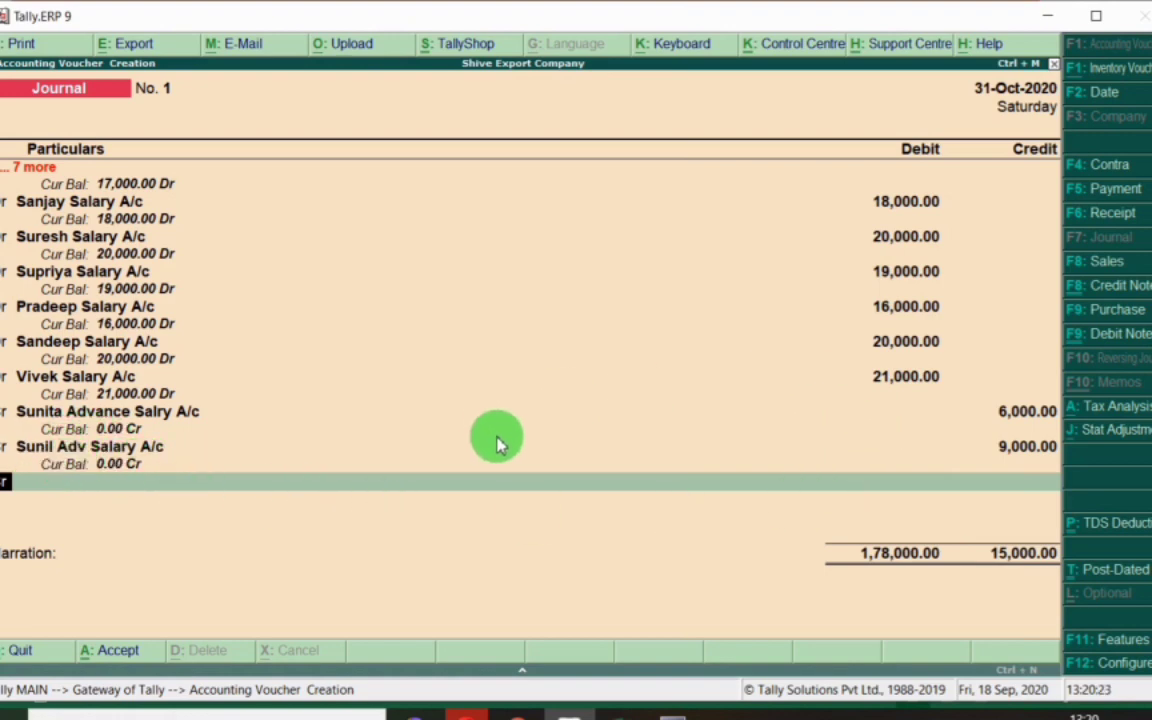
Look up the third employee in Excel and add their Adv Salry A/c ledger as a credit line in Tally.
key("Return")
key("alt+Tab")
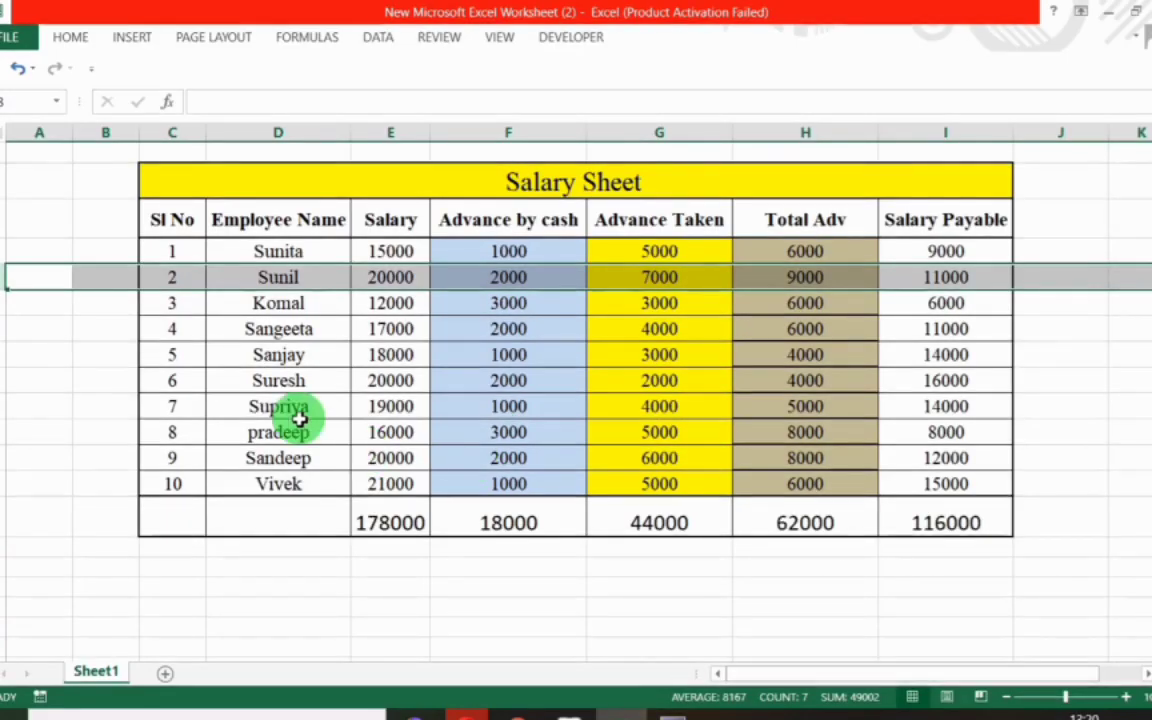
left_click(2, 308)
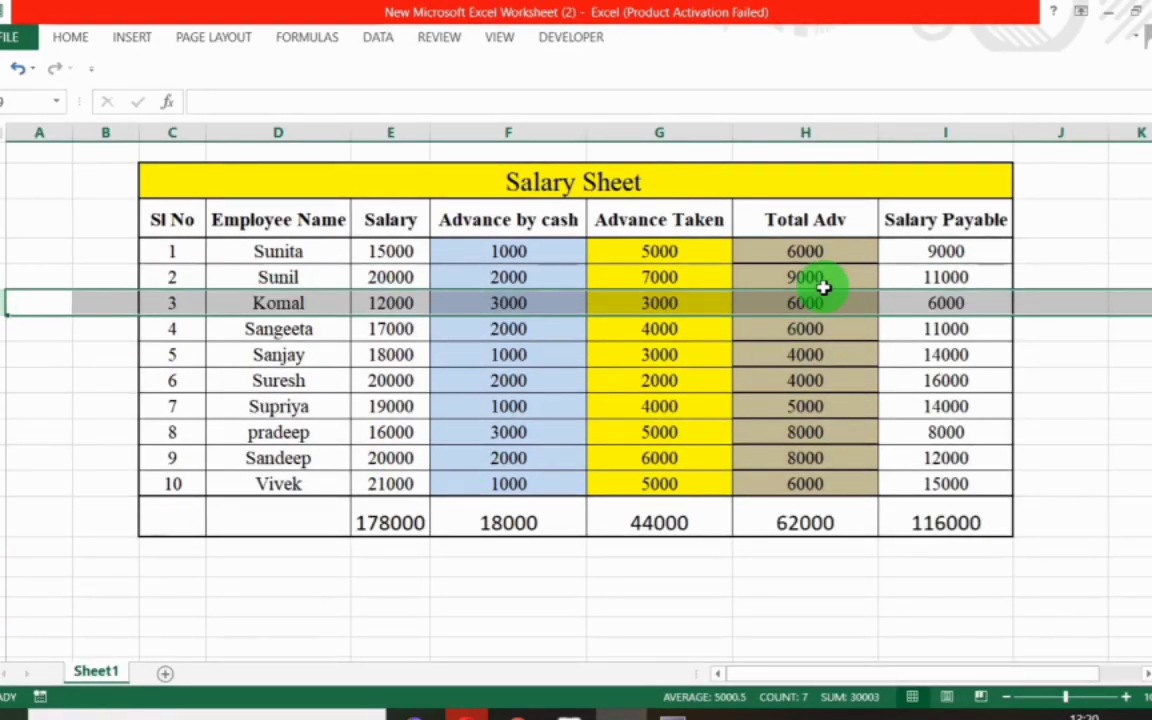
key("alt+Tab")
type("Ko")
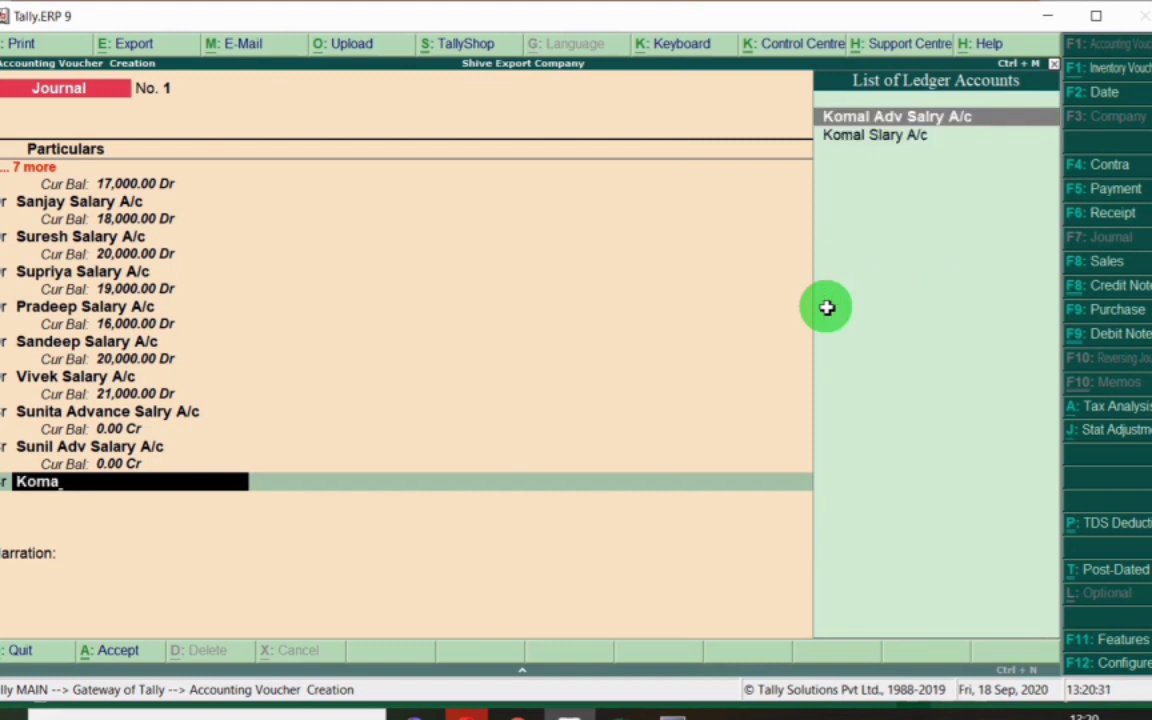
key("Return")
Check the third employee's total advance in Excel and enter 6000 as their credit amount in Tally.
key("alt+Tab")
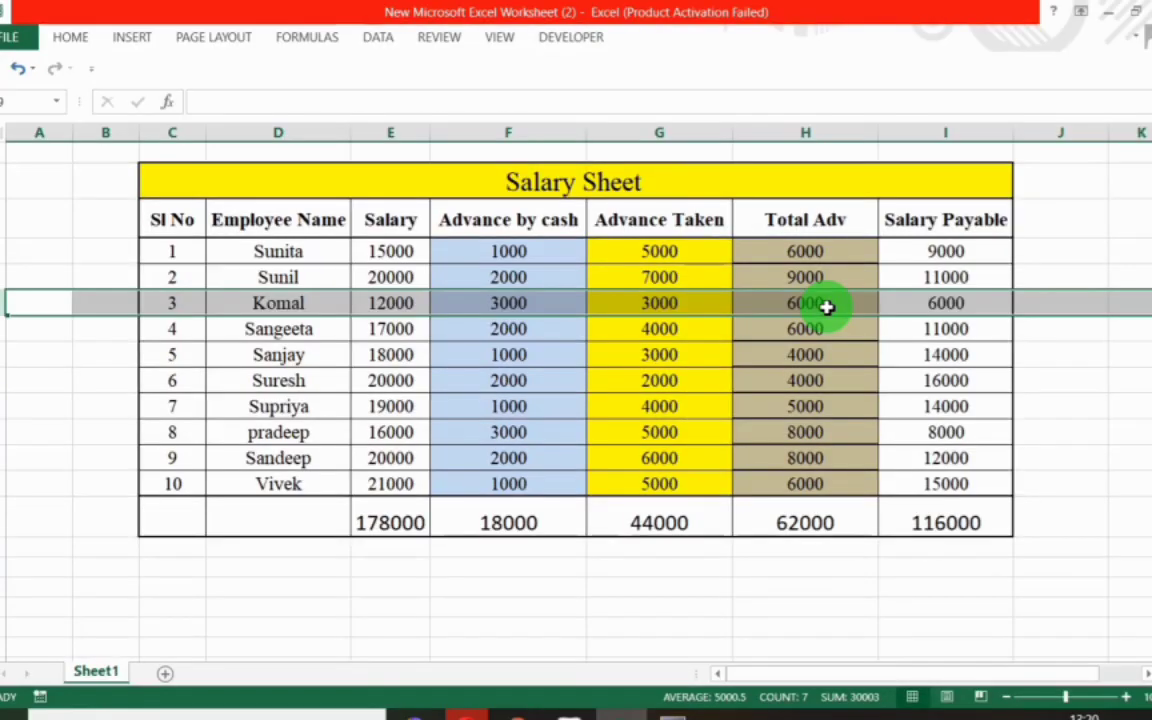
key("alt+Tab")
type("6")
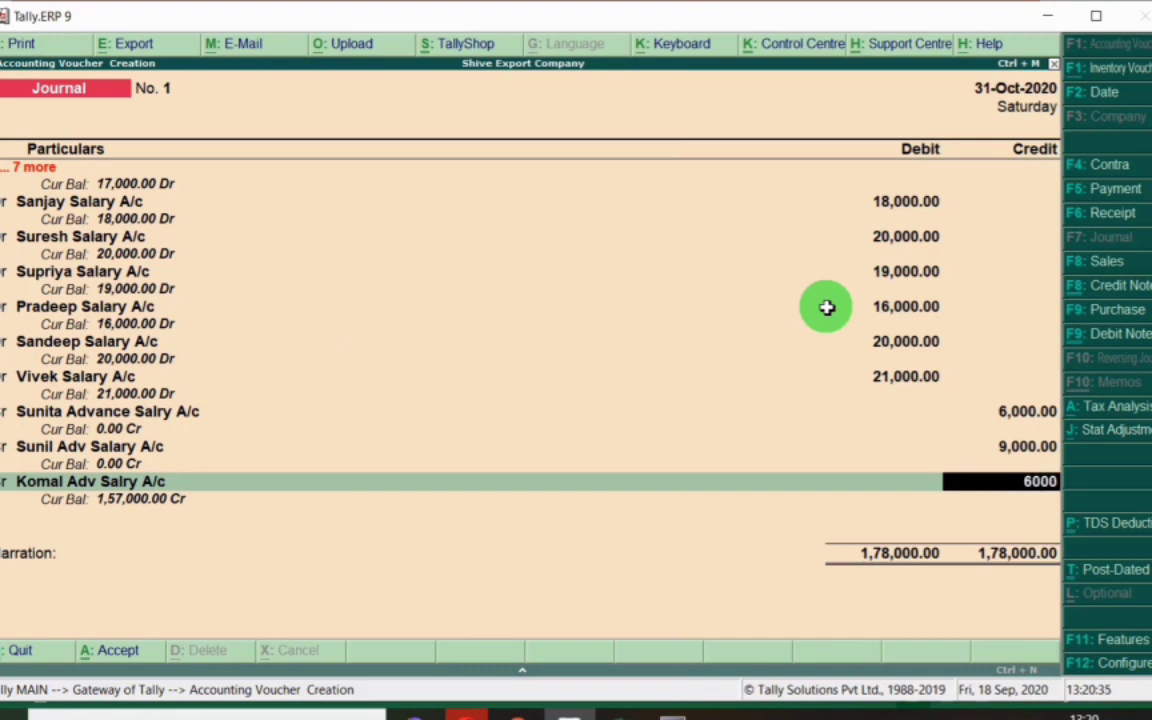
key("Return")
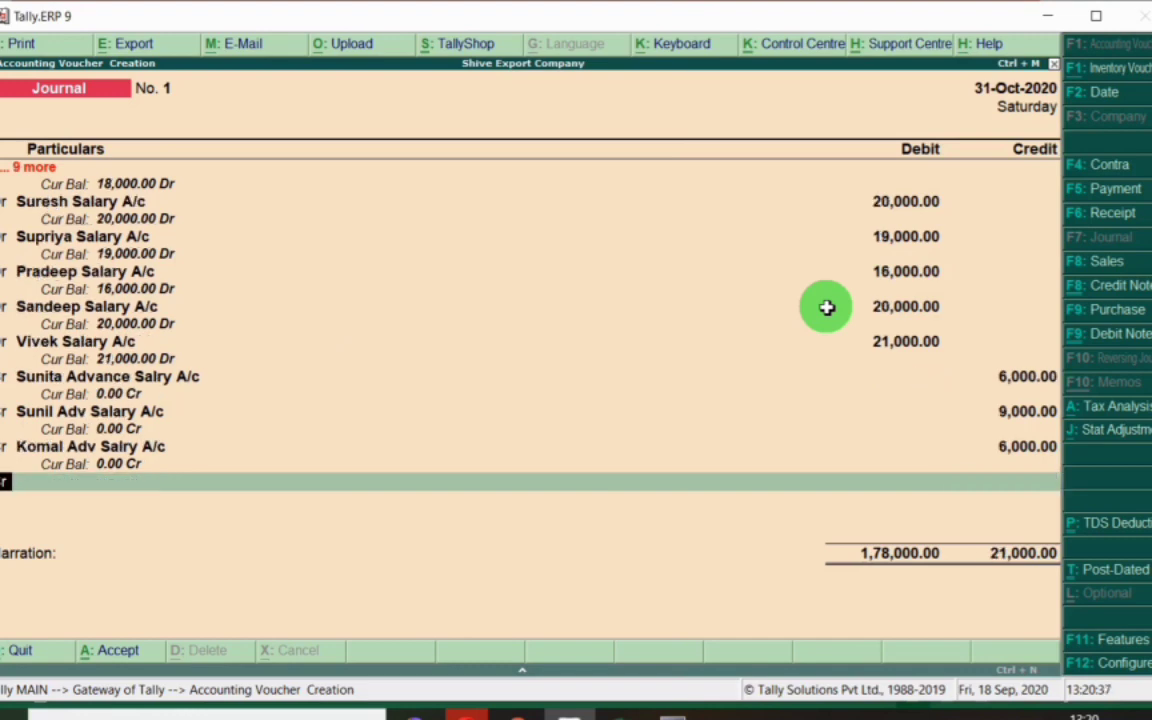
Look up the fourth employee's total advance in Excel and credit 6000 to their Adv Salry A/c ledger in Tally.
key("Return")
key("alt+Tab")
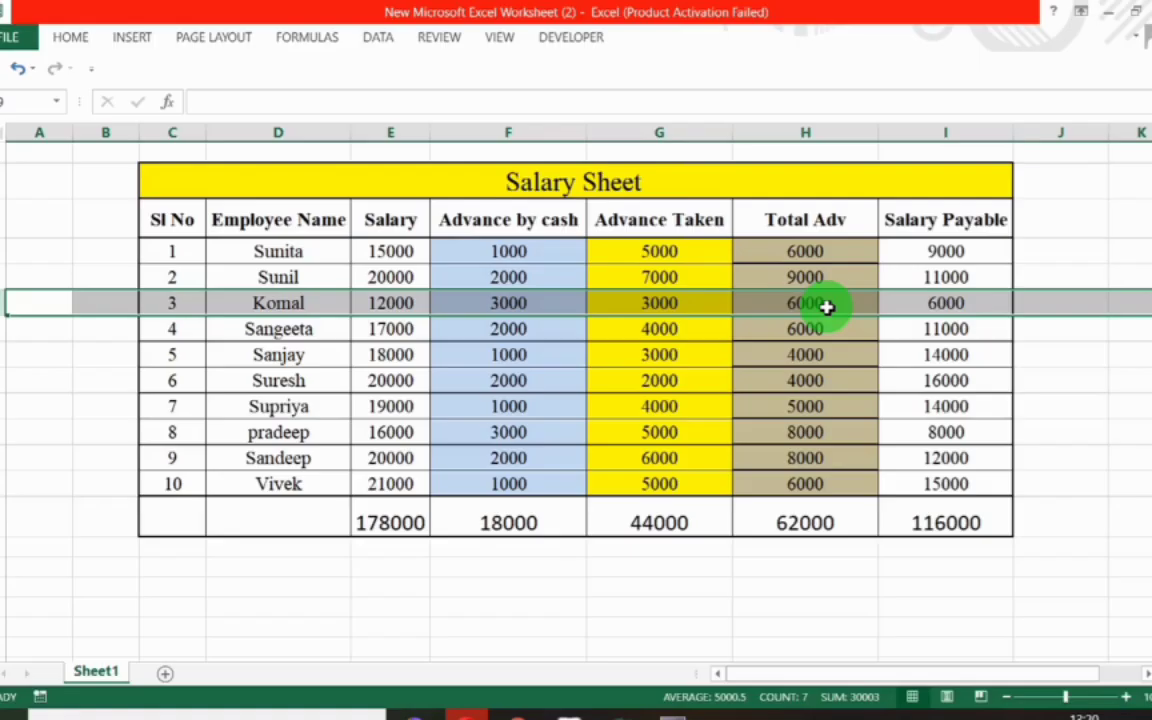
key("Down")
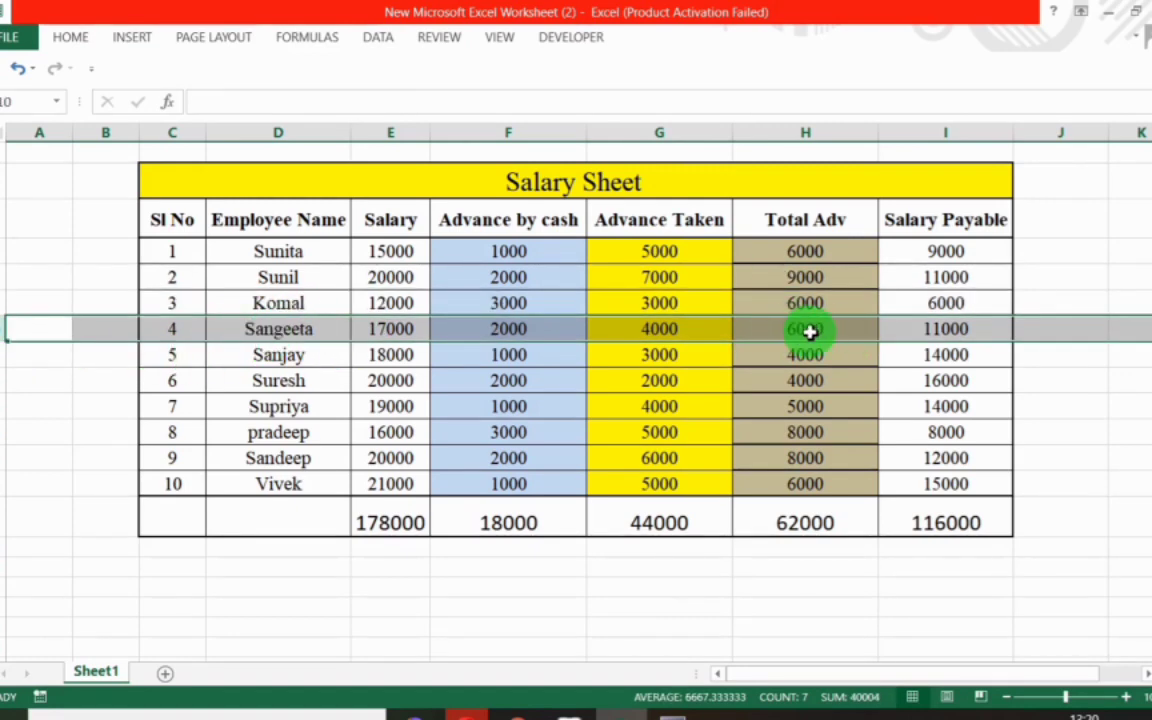
key("alt+Tab")
type("Sangee")
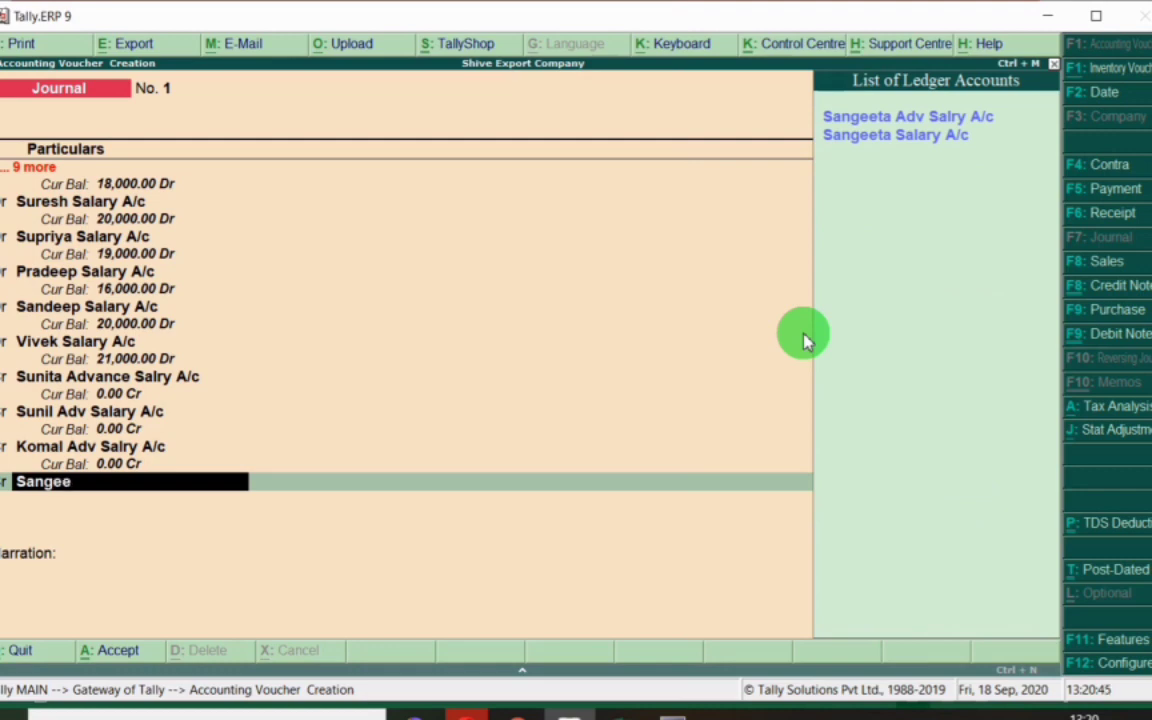
key("Return")
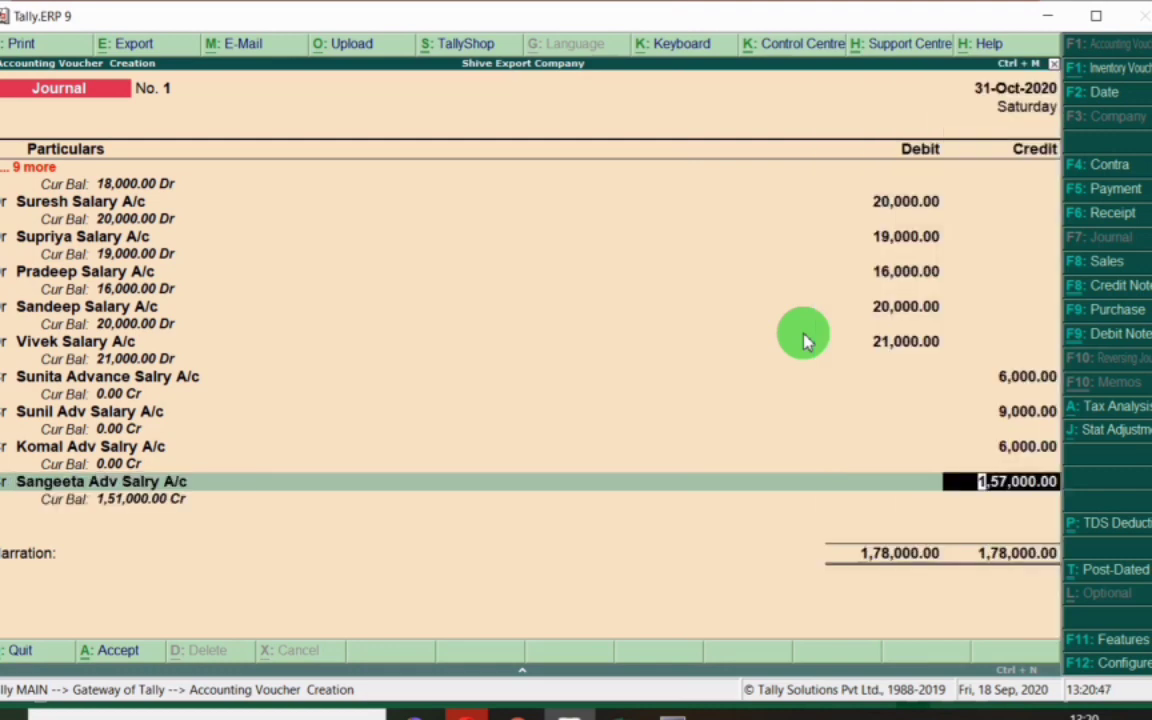
type("6000")
key("Return")
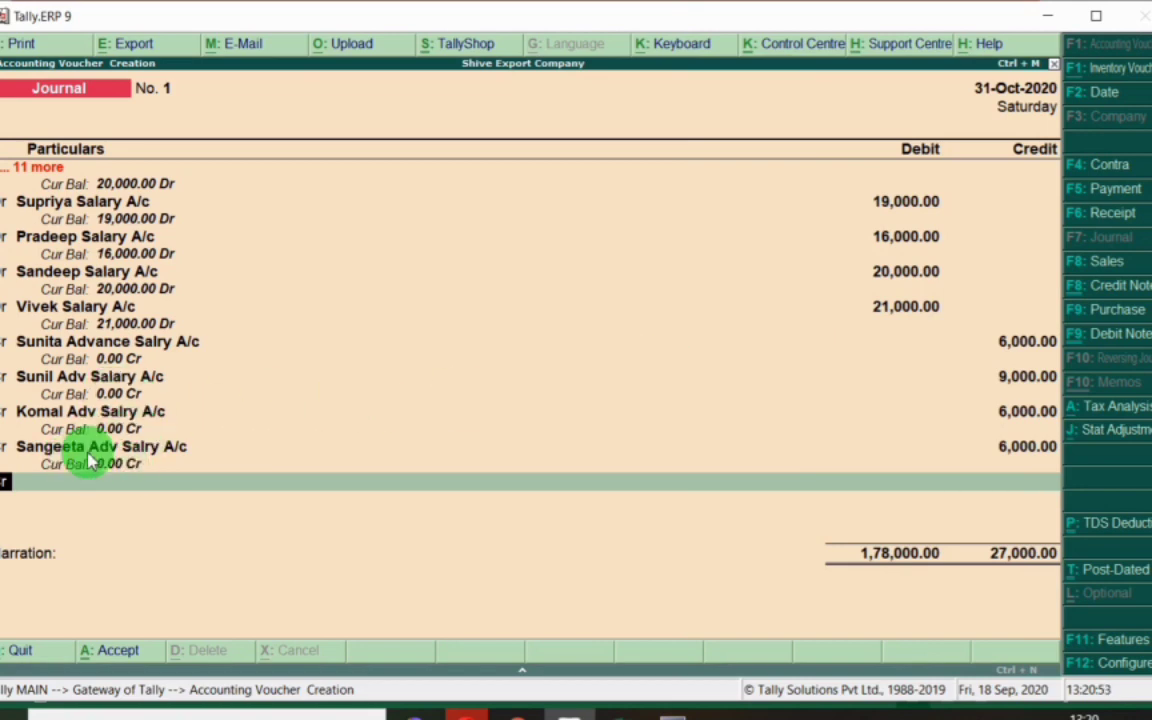
Look up the fifth employee's total advance in Excel and credit 4000 to their Adv Salary Ac ledger in Tally.
key("Return")
key("alt+Tab")
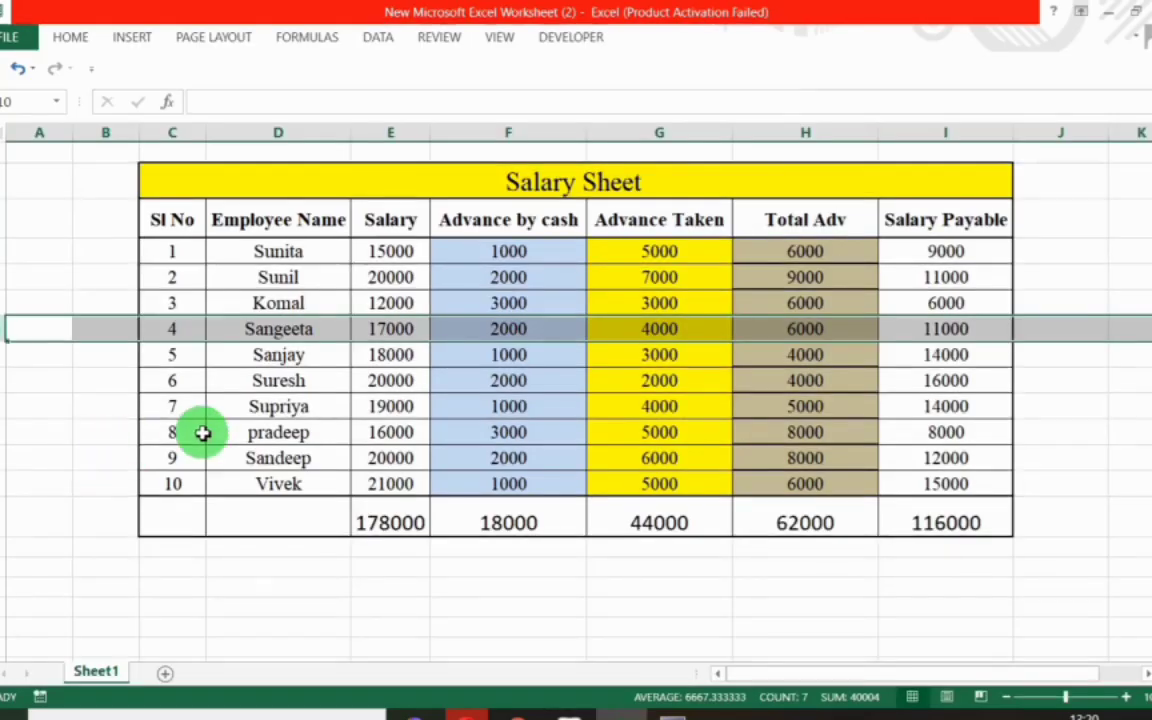
left_click(6, 355)
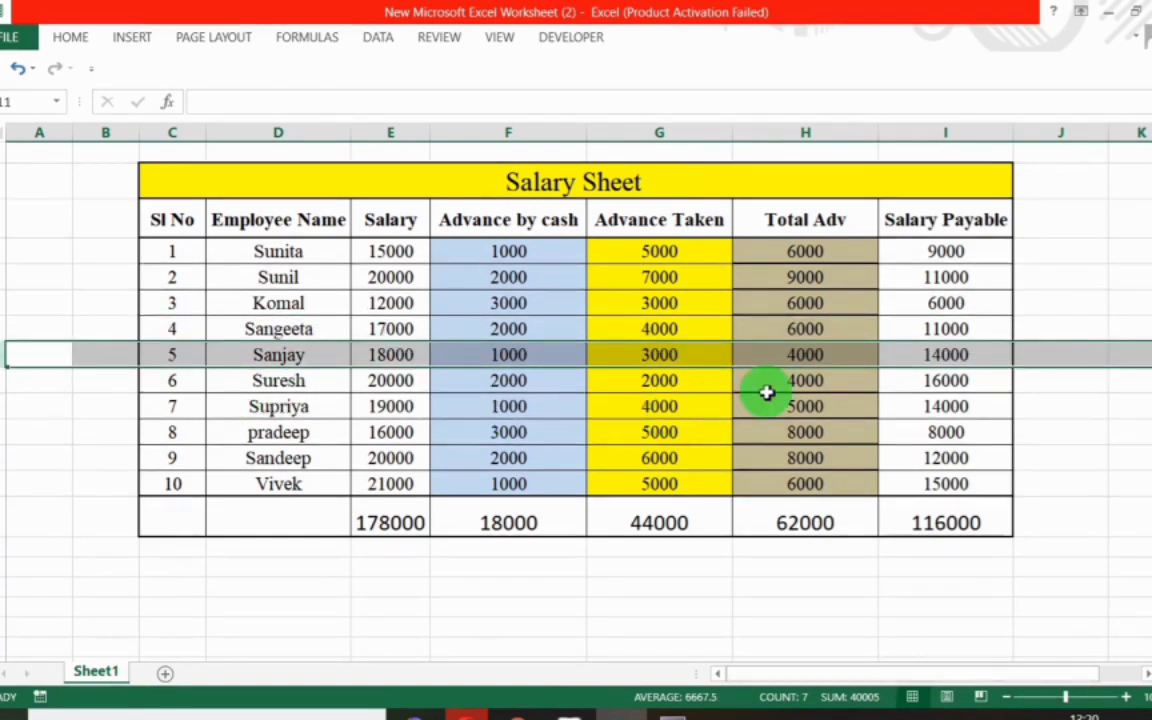
key("alt+Tab")
type("Sanja")
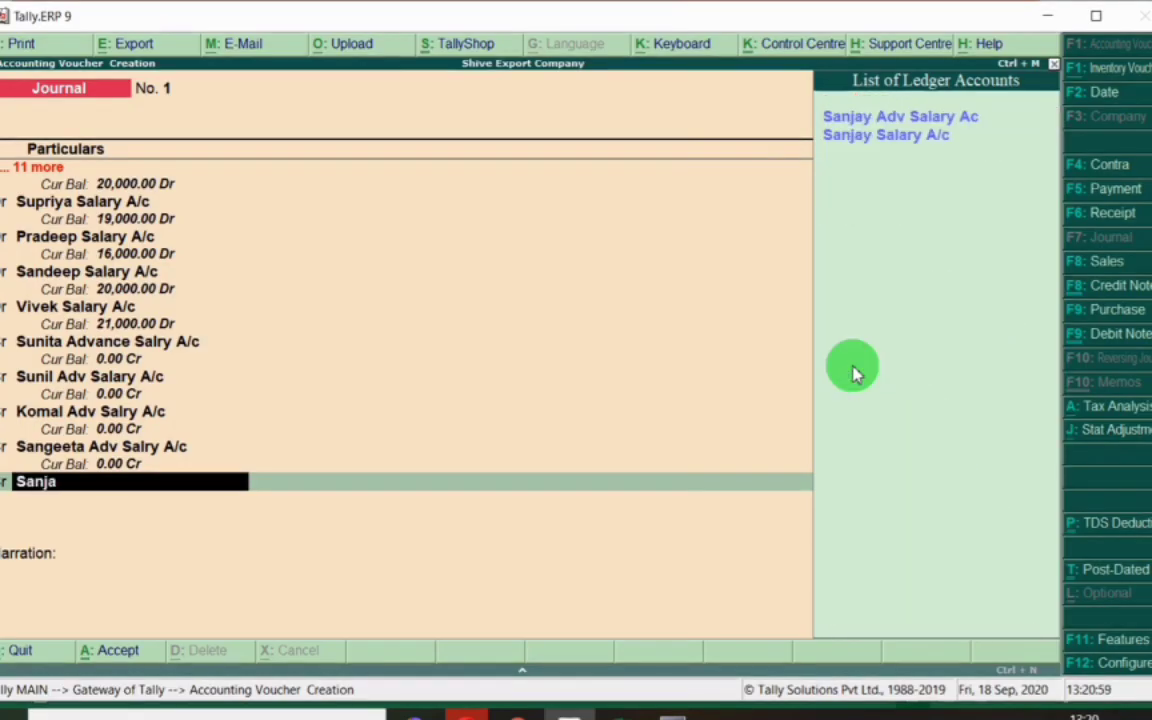
key("Return")
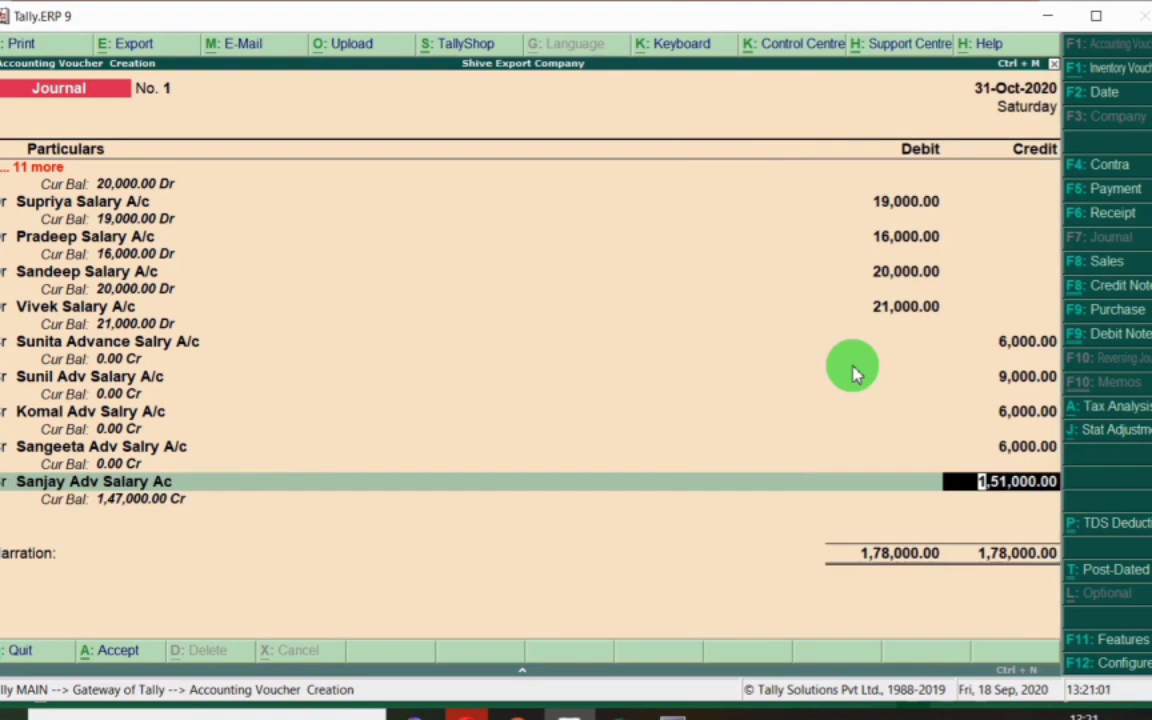
key("Return")
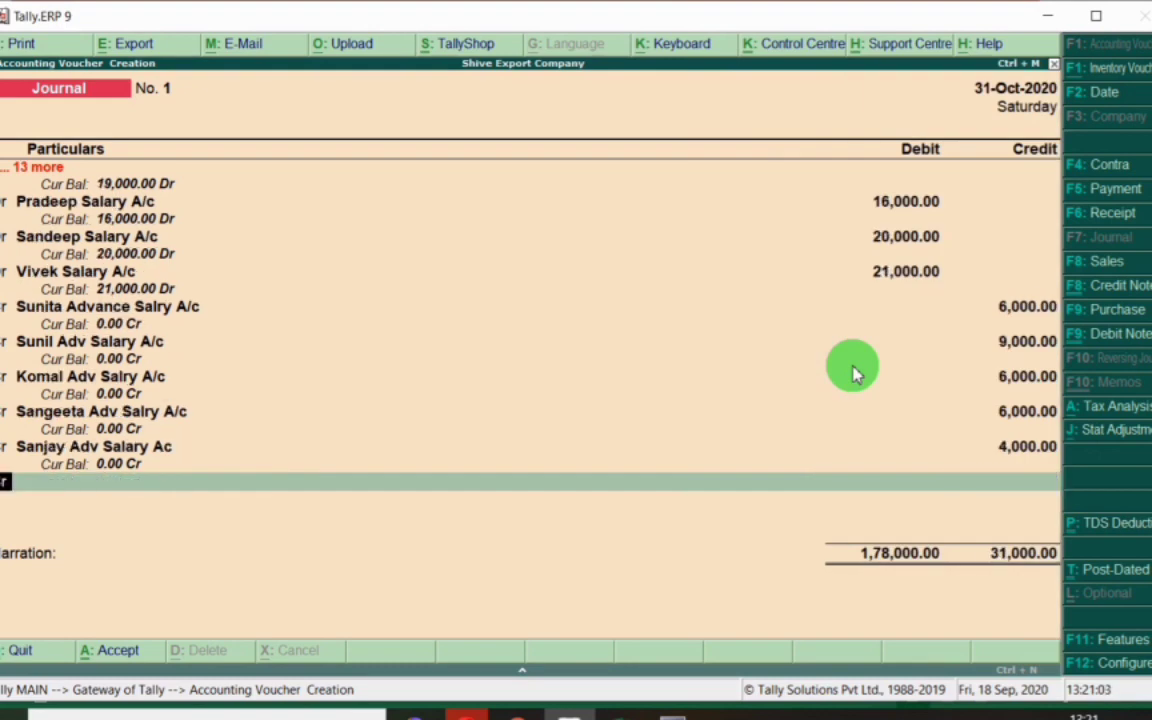
Look up the sixth employee's total advance in Excel and credit 4000 to their Adv Salary A/c ledger in Tally.
key("alt+Tab")
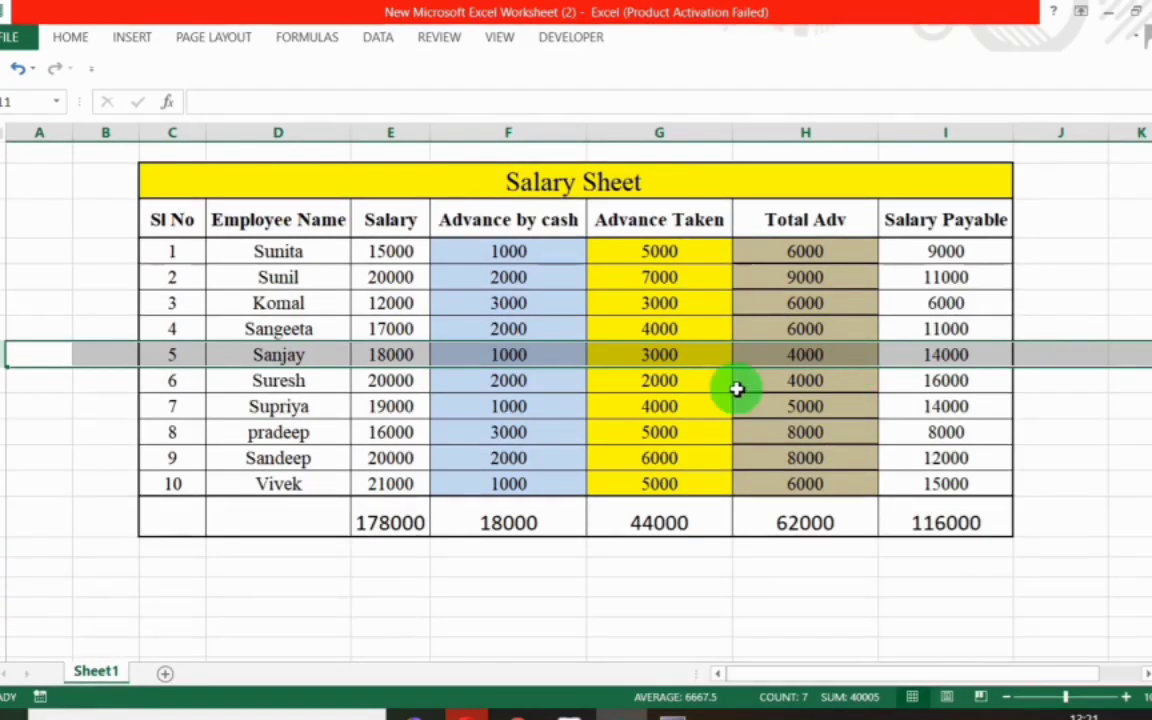
left_click(10, 375)
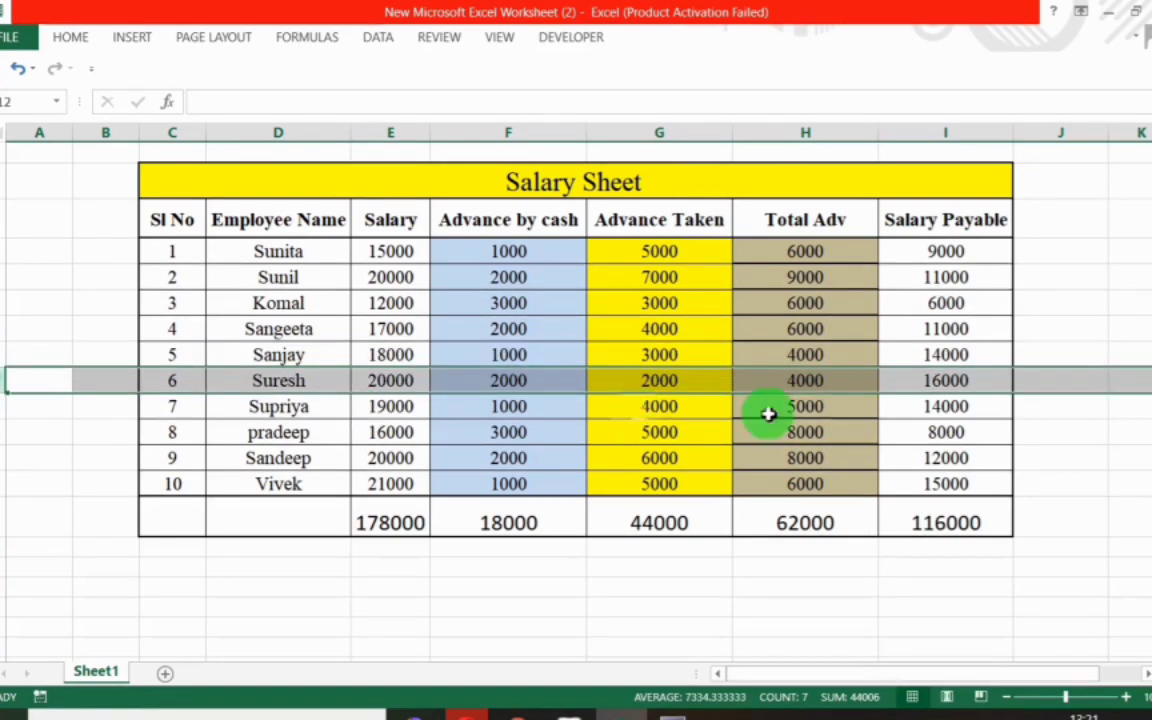
key("alt+Tab")
type("Sure")
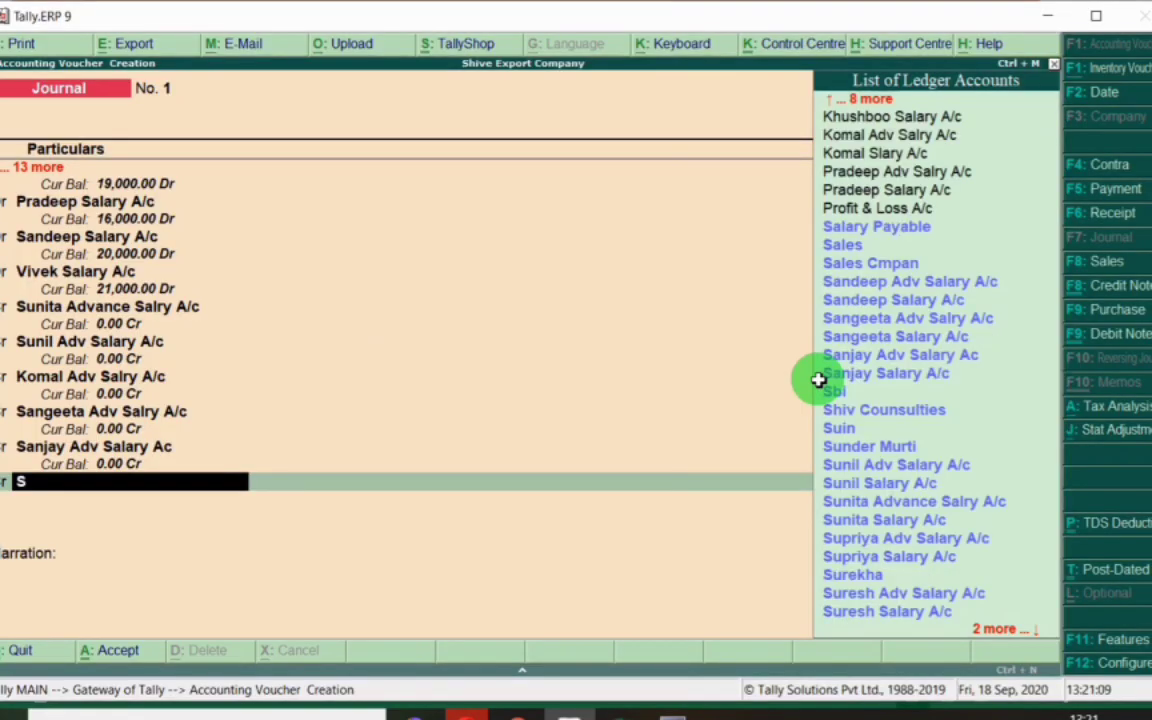
key("Down")
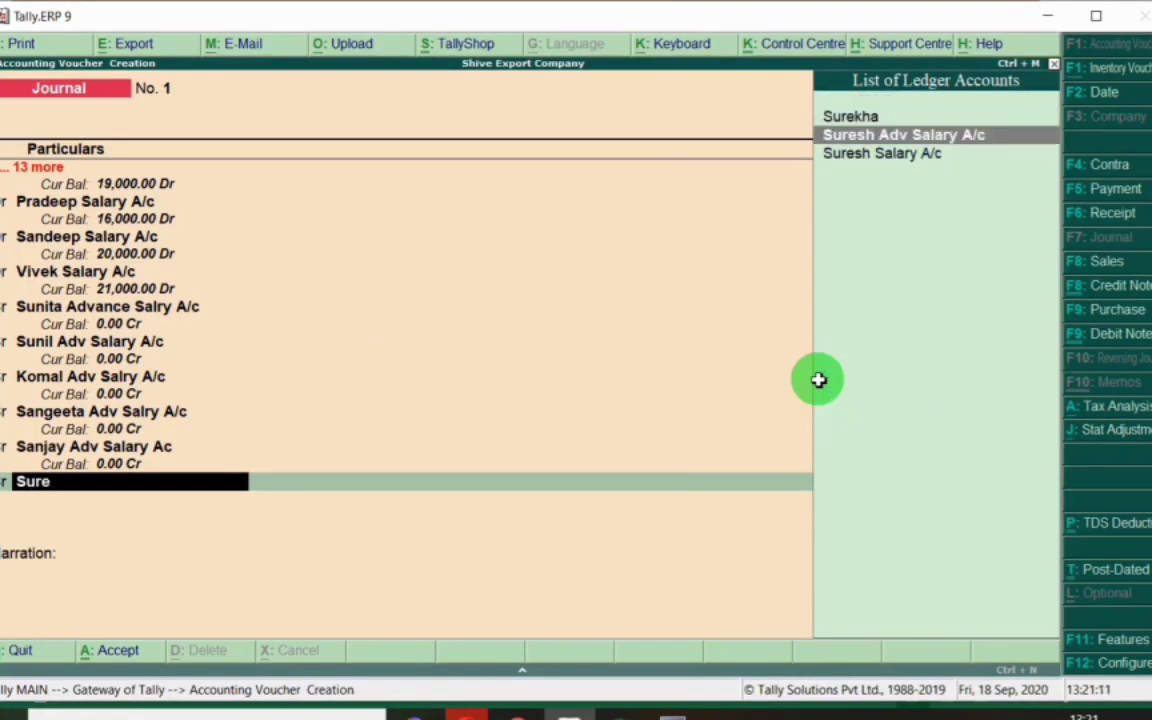
key("Return")
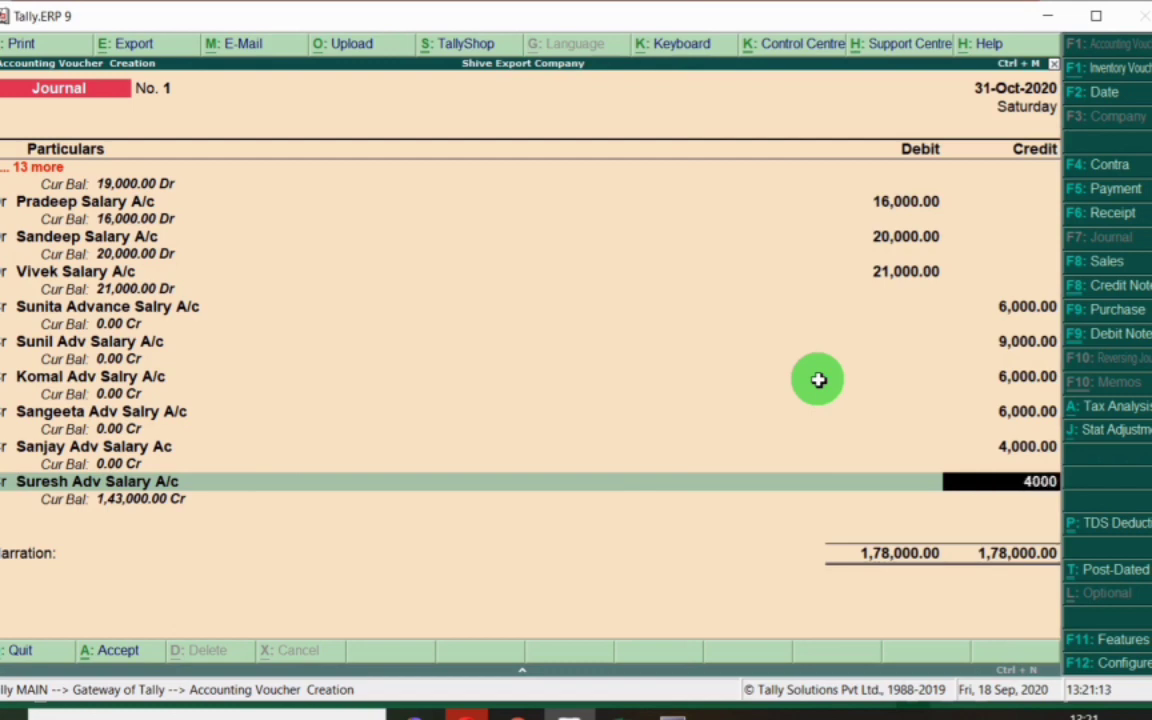
key("Return")
Look up the seventh employee in Excel and add their Adv Salary A/c ledger as a credit line in Tally.
key("alt+Tab")
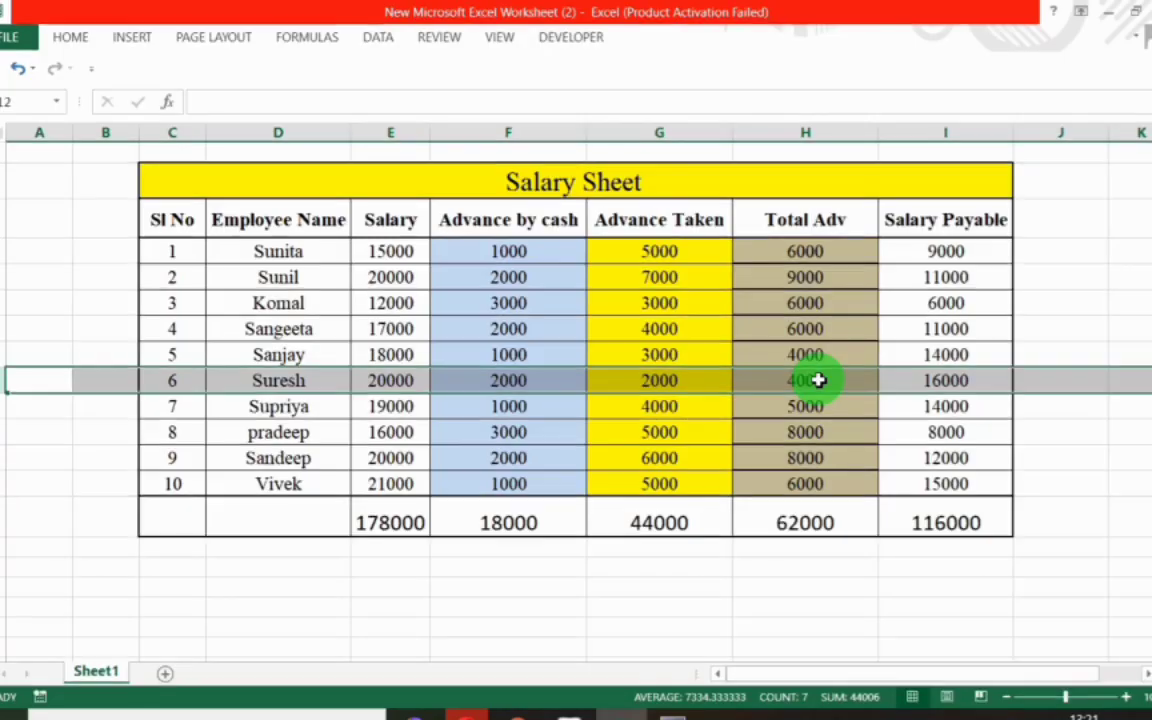
left_click(8, 405)
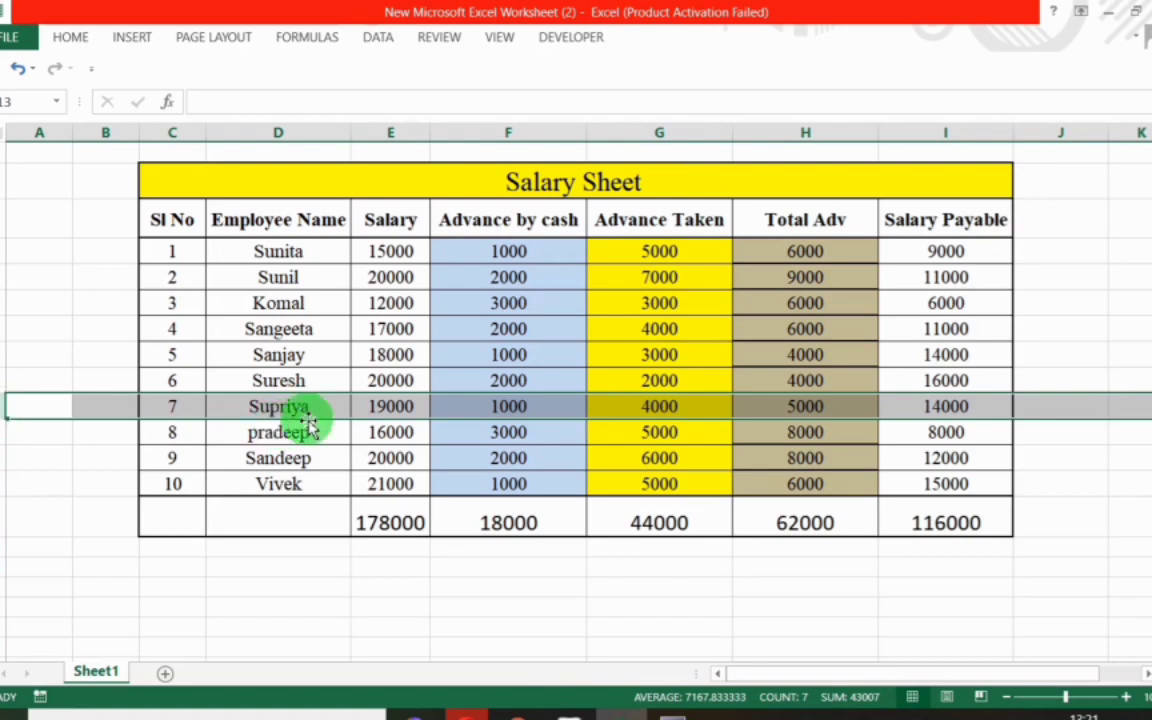
key("alt+Tab")
type("Sur")
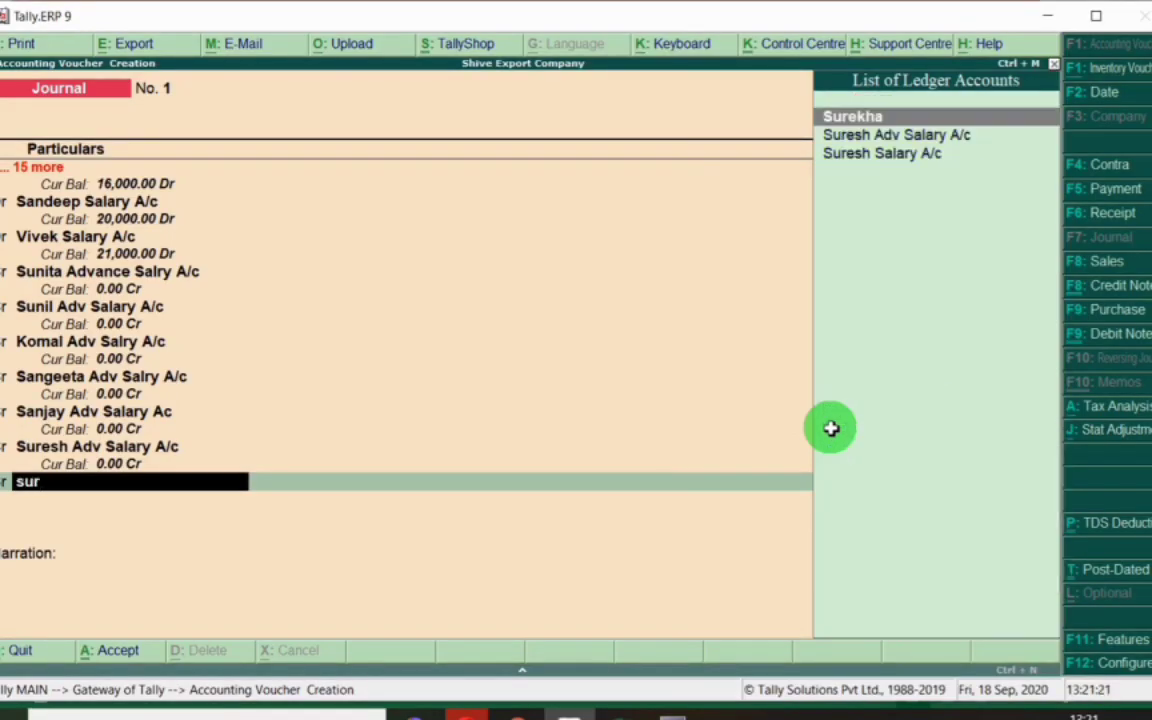
key("BackSpace")
key("BackSpace")
type("up")
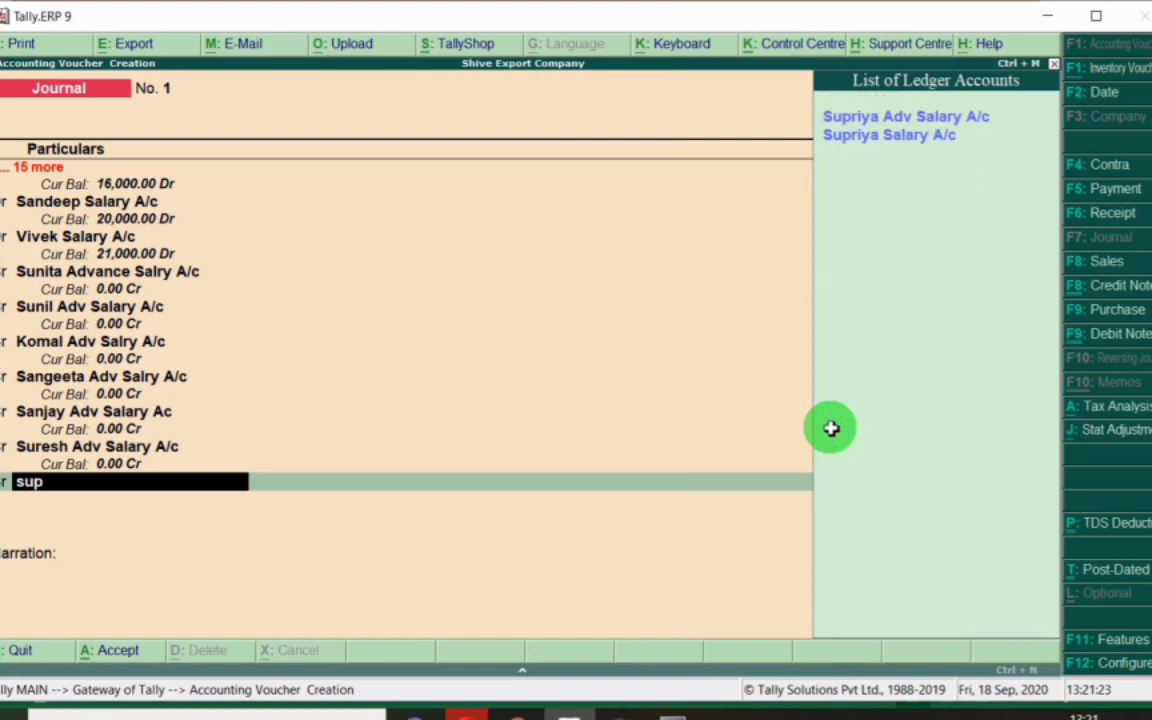
type("ri")
key("Return")
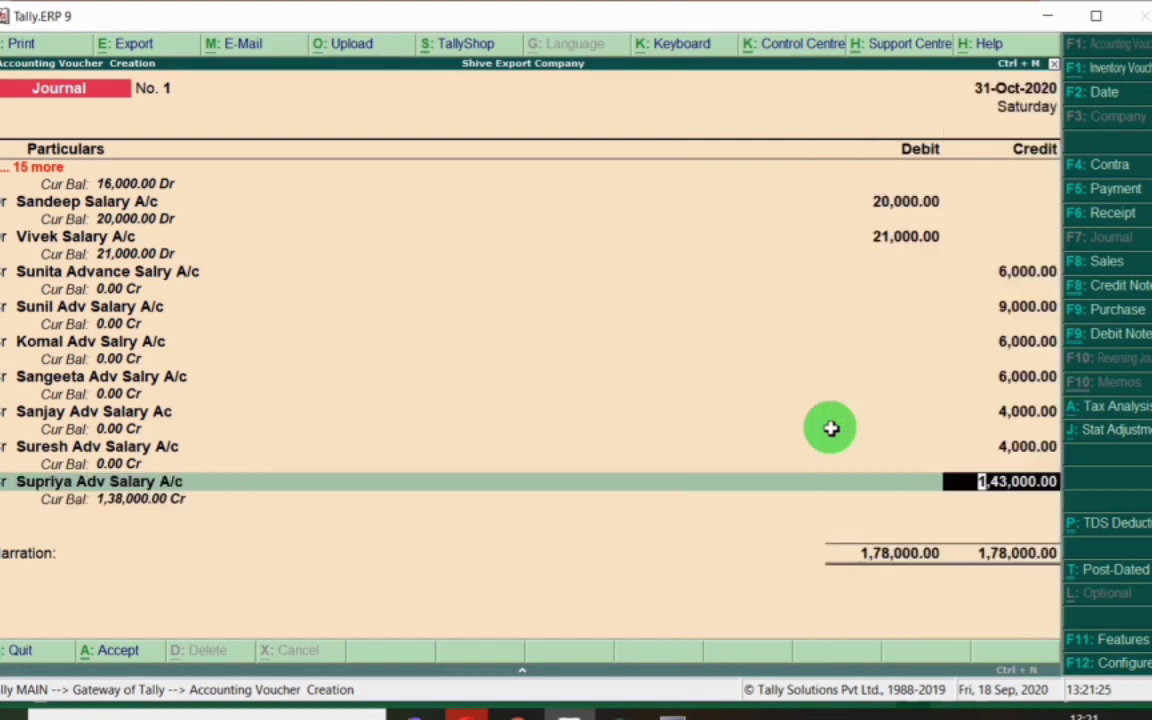
Check the seventh employee's total advance in Excel and enter 5000 as their credit amount in Tally.
key("alt+Tab")
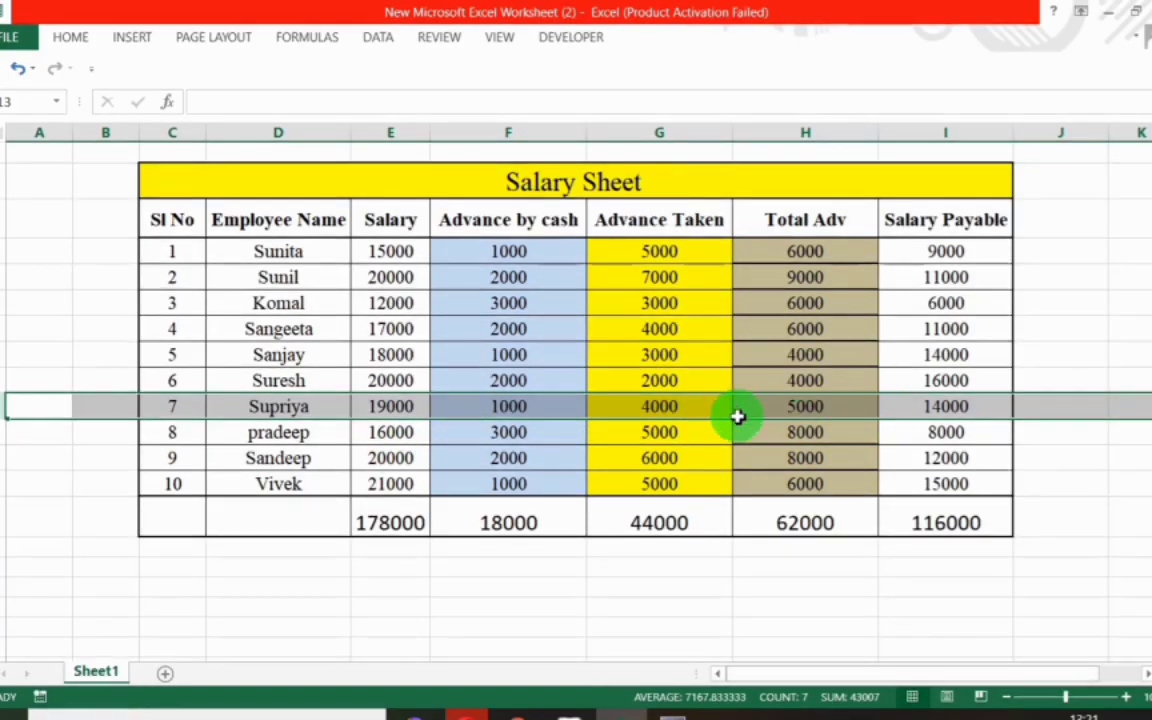
key("alt+Tab")
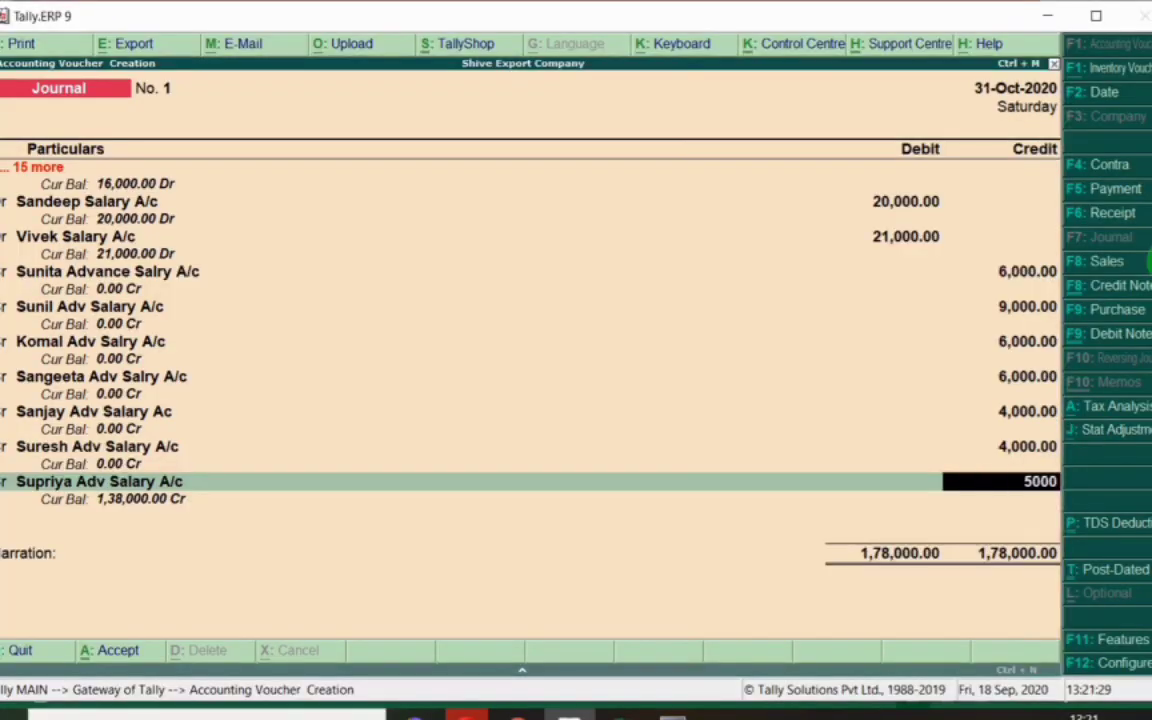
type("5000")
key("Return")
Look up the eighth employee's total advance in Excel and credit 8000 to their Adv Salry A/c ledger in Tally.
key("alt+Tab")
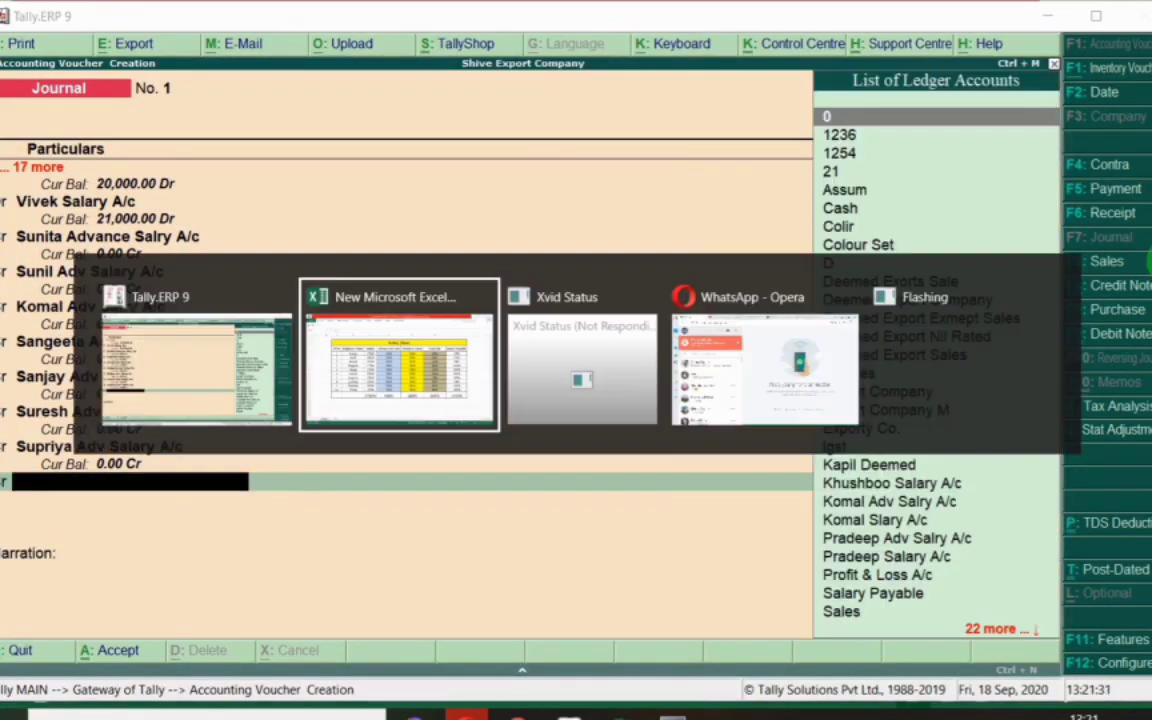
left_click(5, 435)
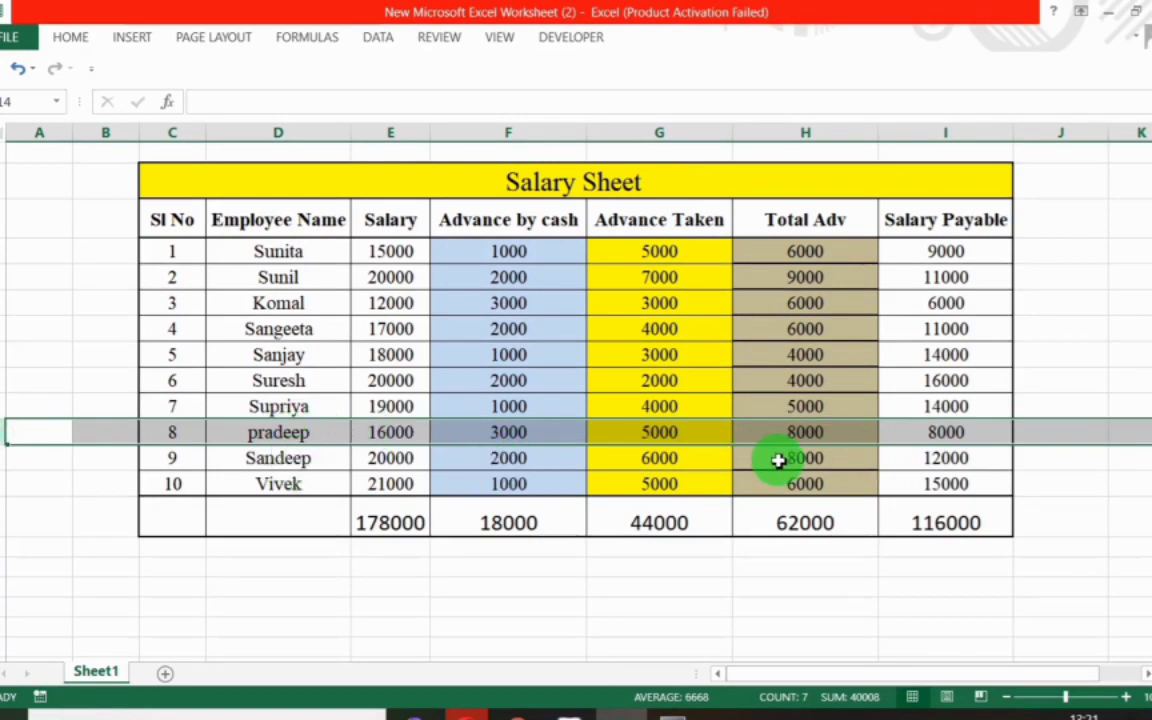
key("alt+Tab")
type("Prad")
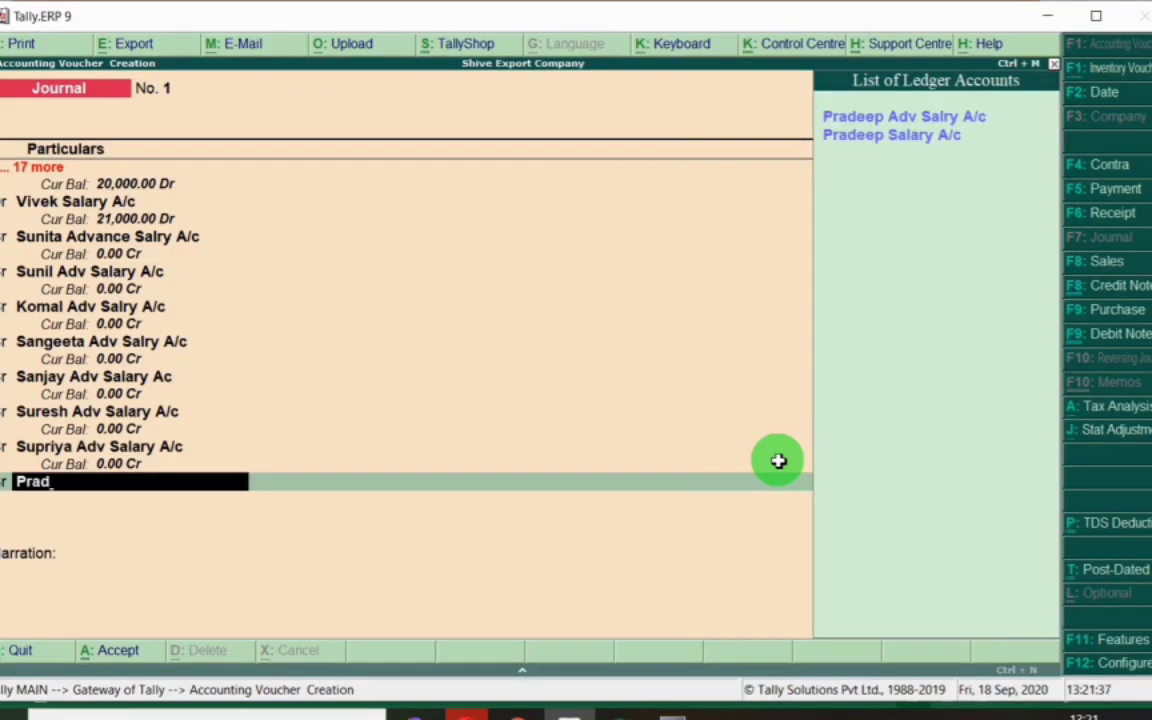
key("Return")
type("8")
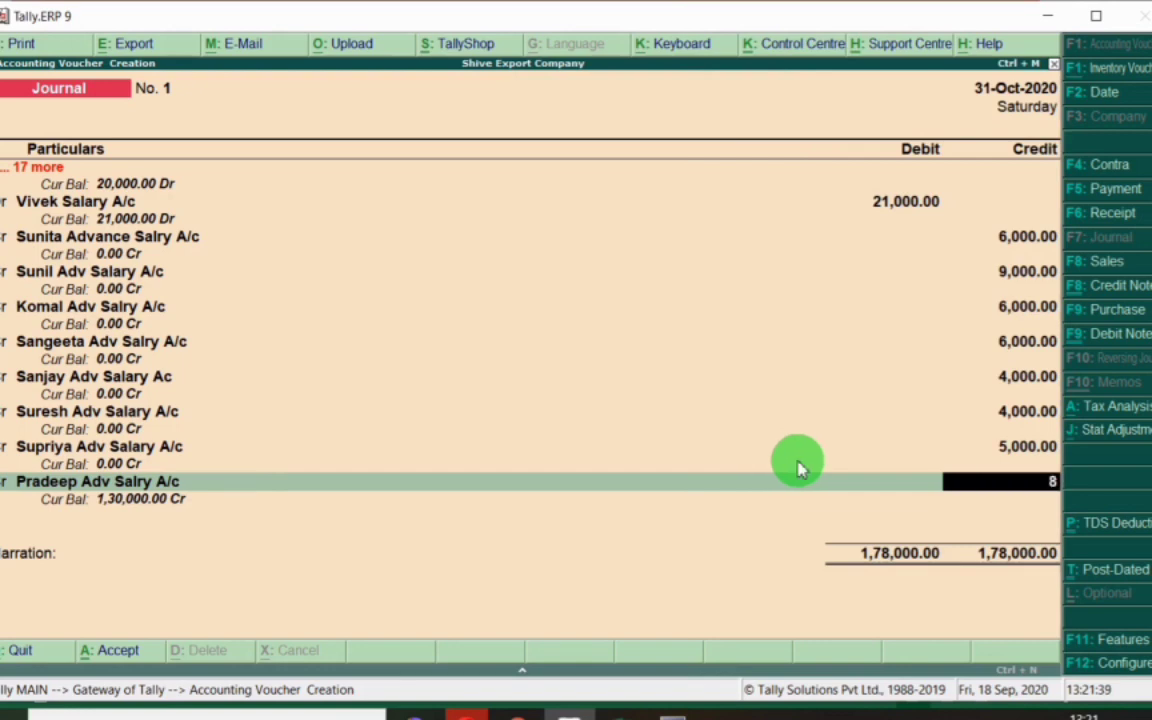
key("Return")
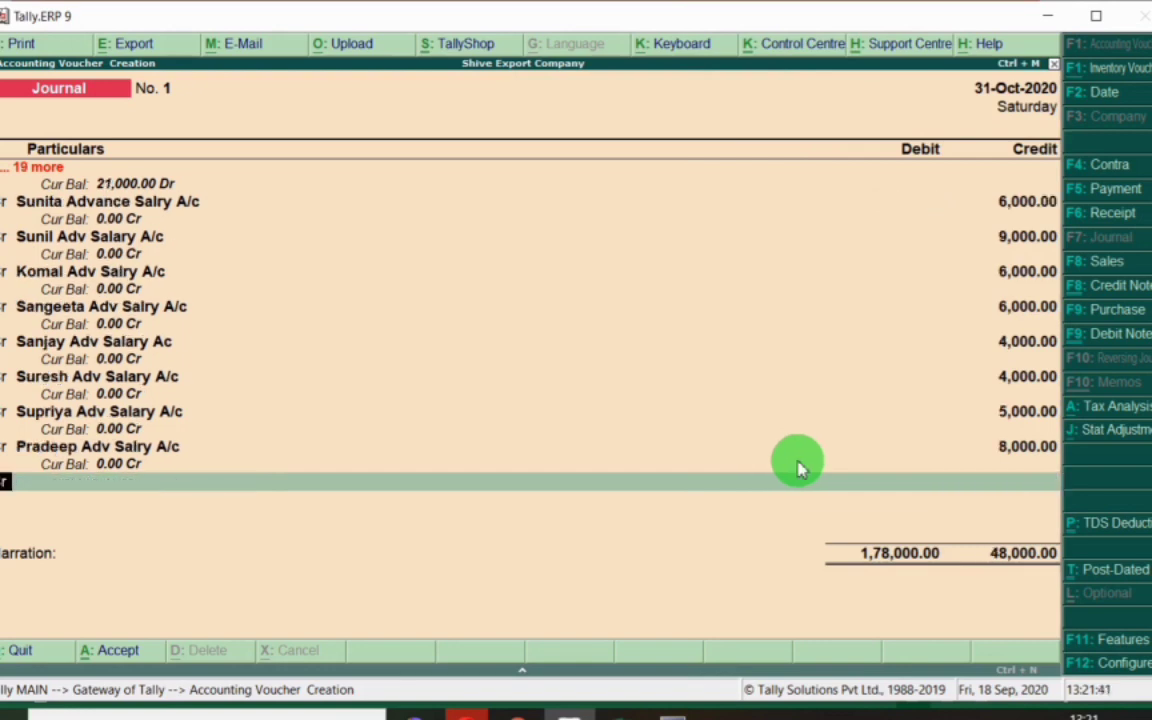
Look up the ninth employee's total advance in Excel and credit 8000 to their Adv Salary A/c ledger in Tally.
key("Return")
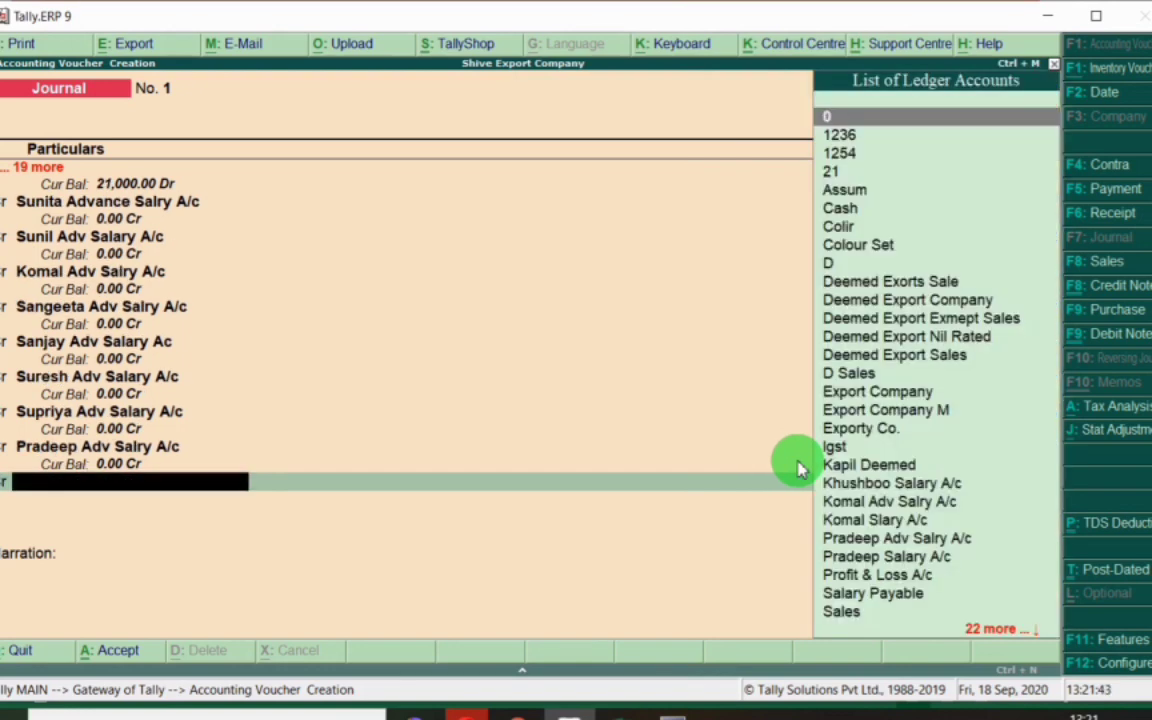
key("alt+Tab")
left_click(2, 460)
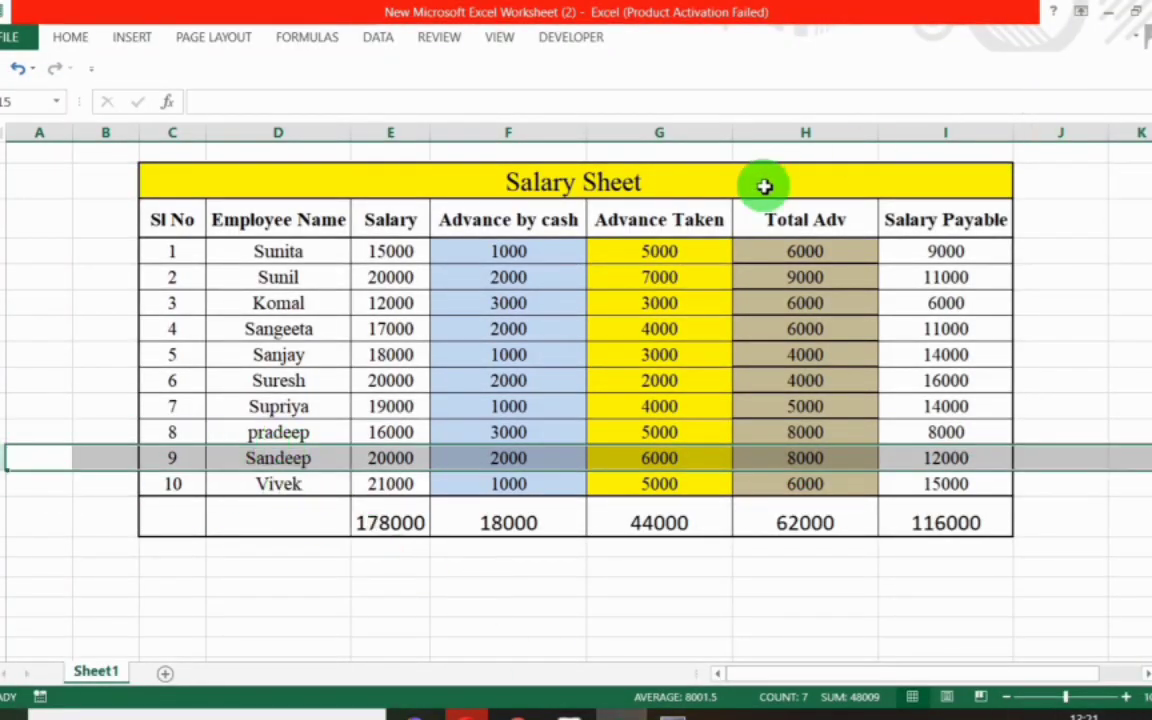
key("alt+Tab")
type("Sandee")
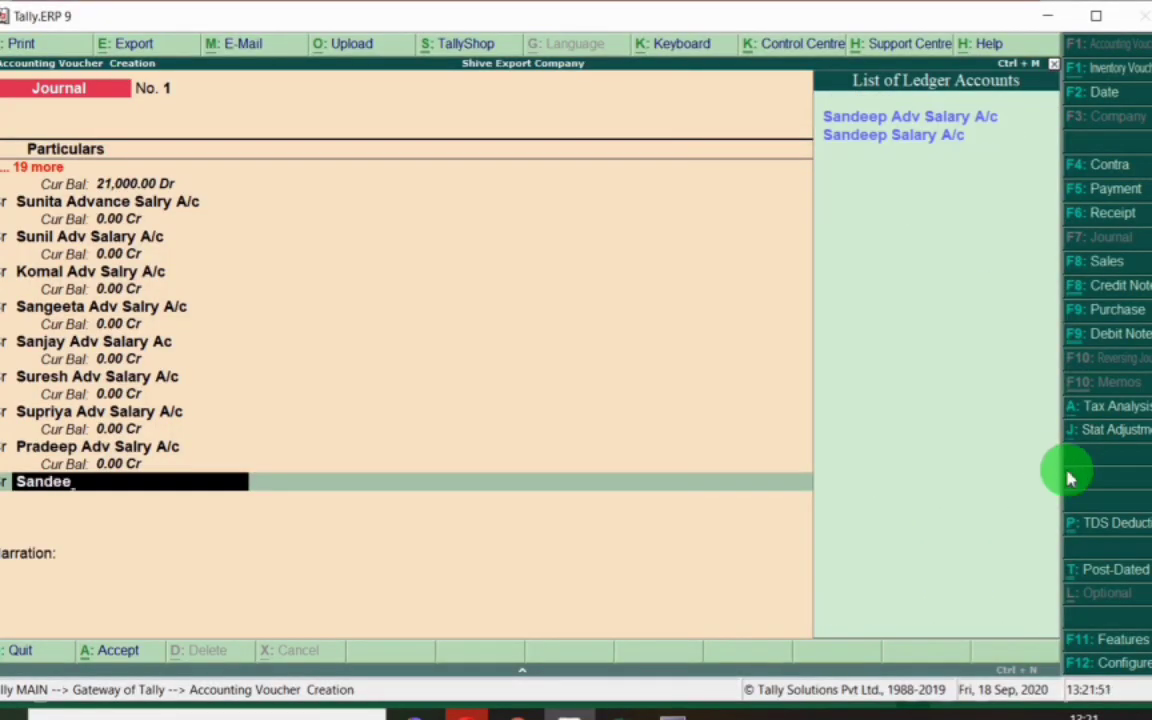
key("Return")
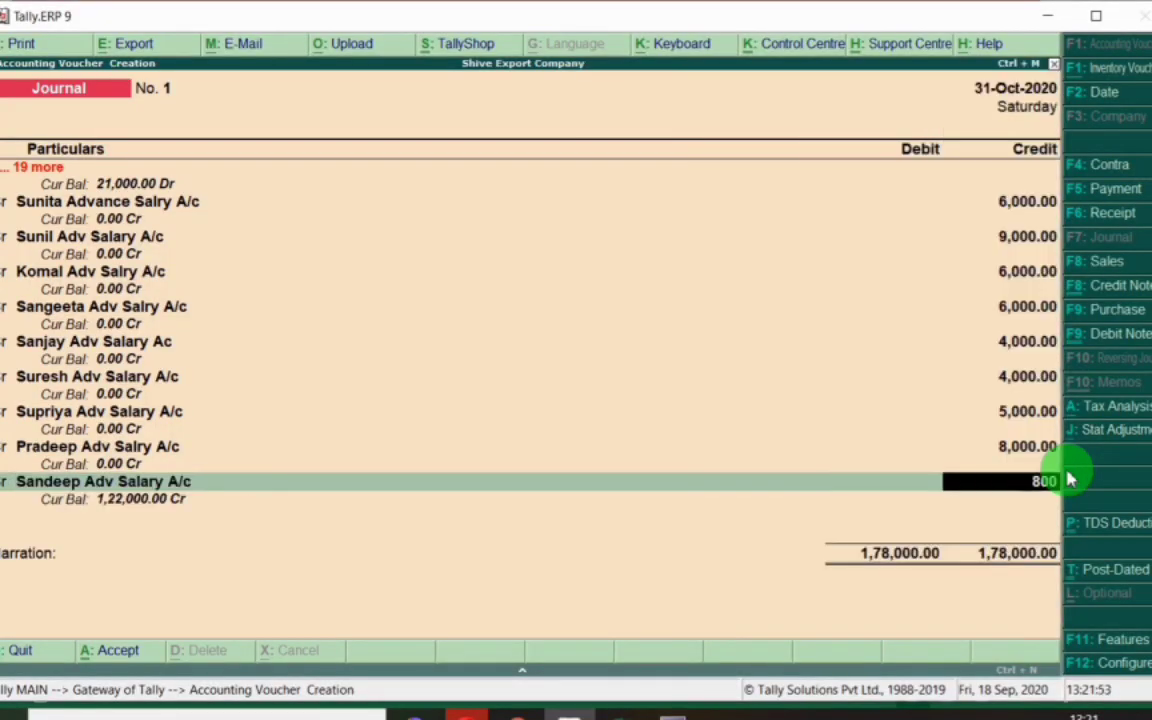
type("8000")
key("Return")
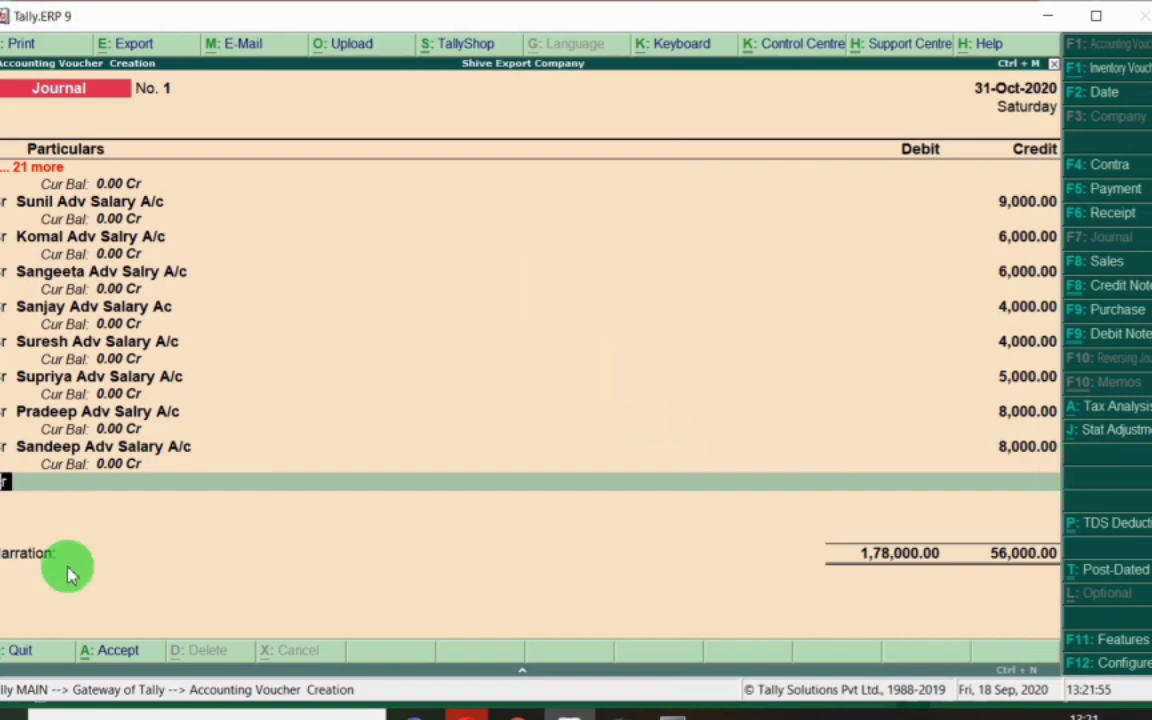
Look up the tenth employee's total advance in Excel and credit 6000 to their Adv Salary A/c ledger in Tally.
key("alt+Tab")
left_click(8, 483)
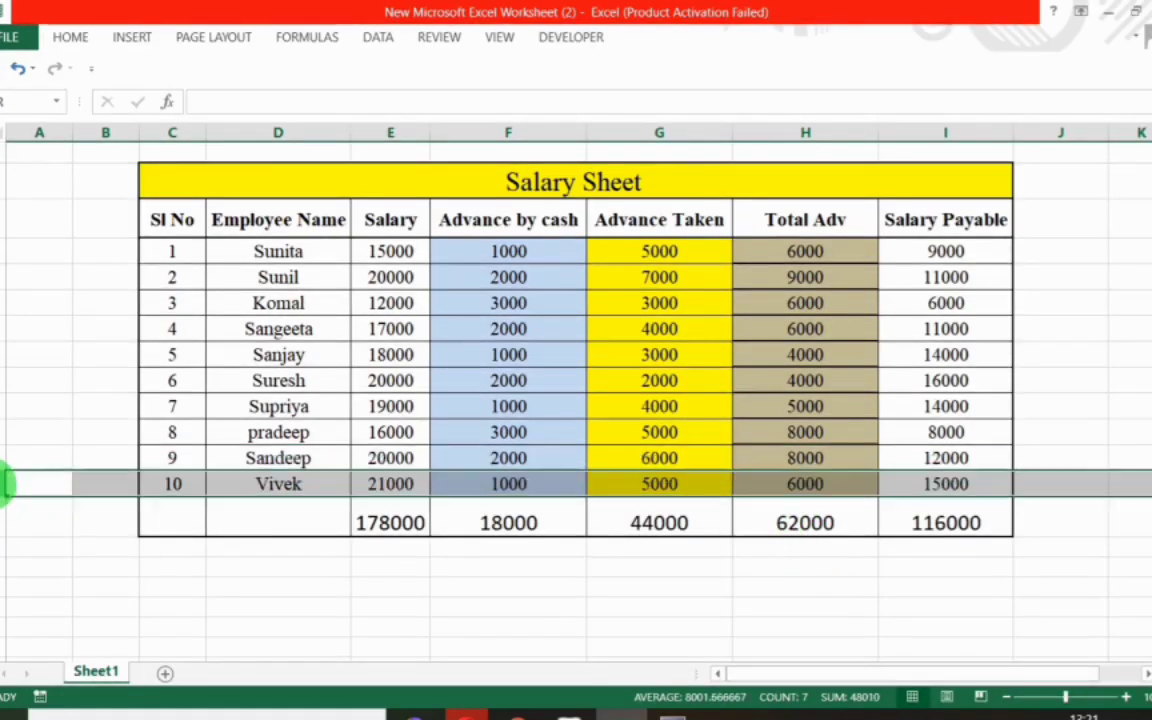
key("alt+Tab")
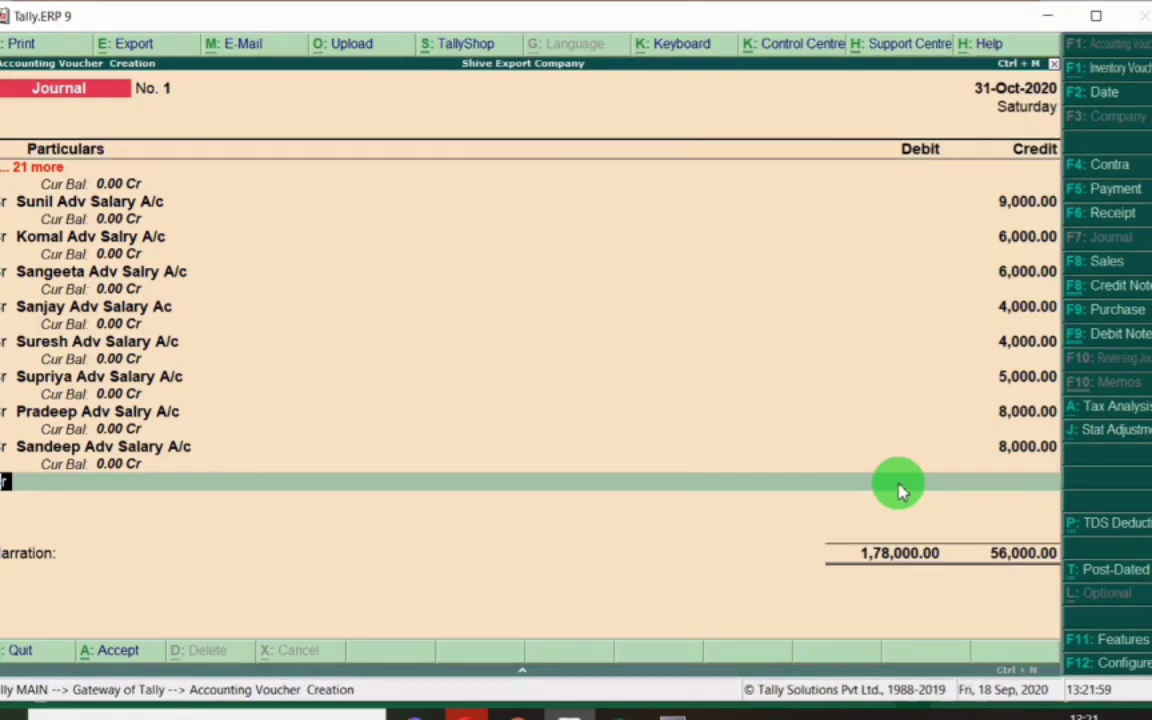
key("Return")
type("Viv")
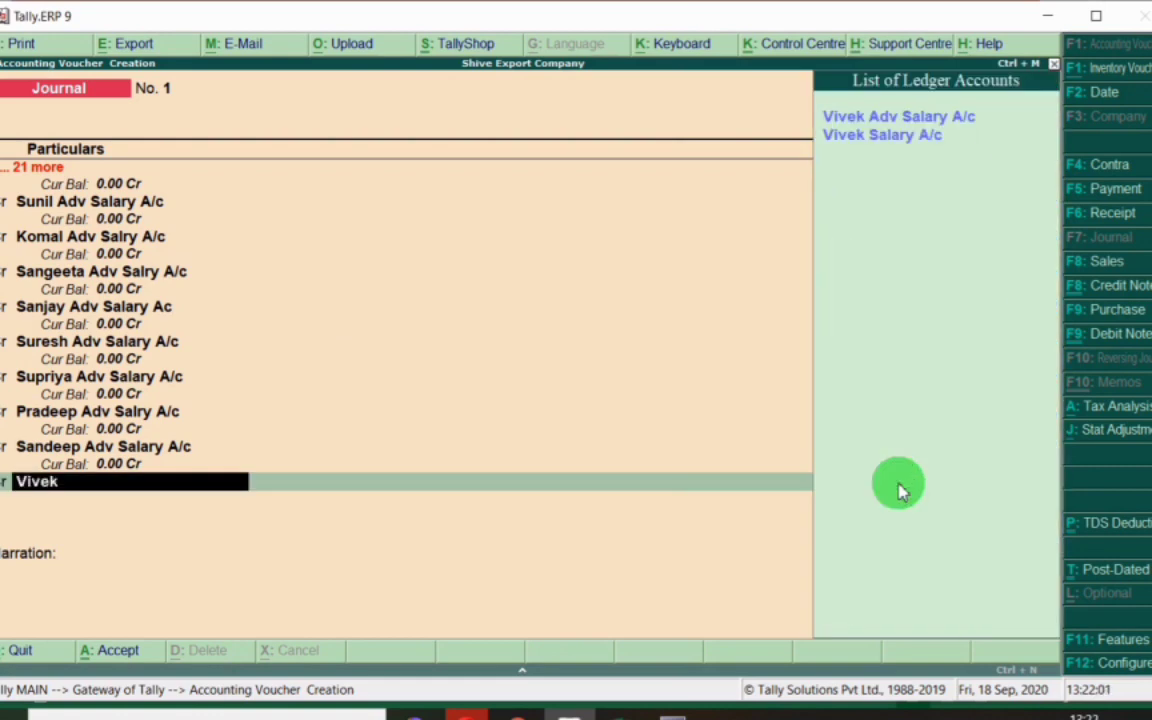
type("ek")
key("Return")
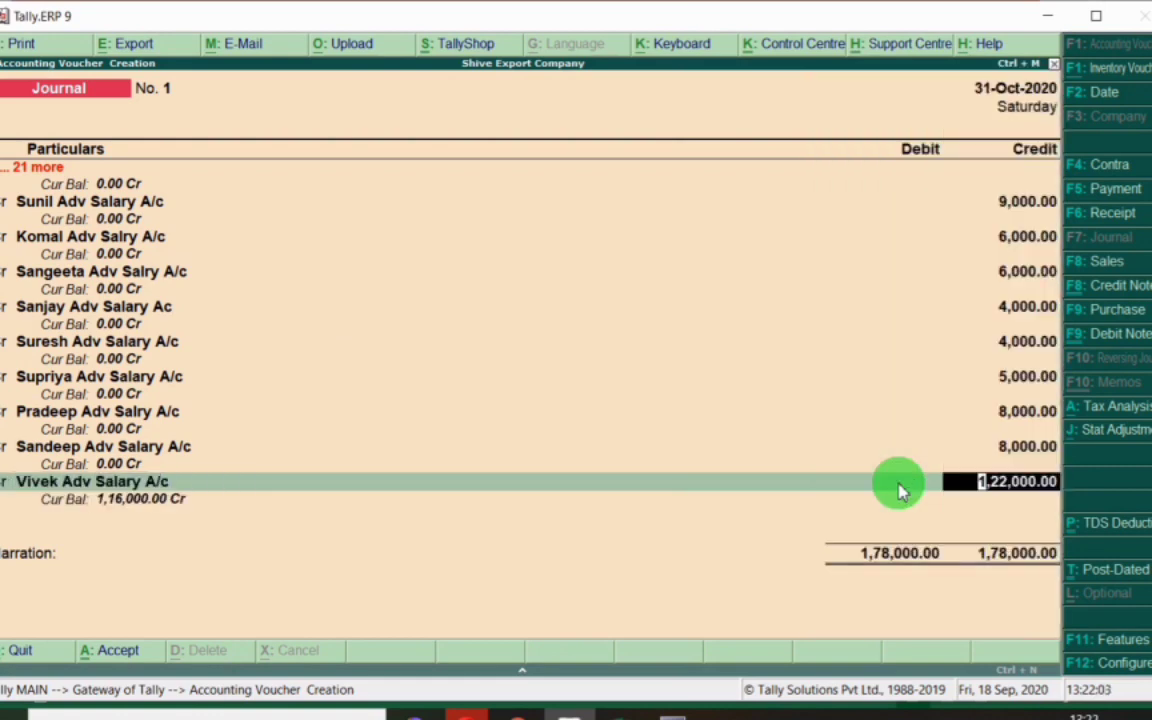
type("60")
key("Return")
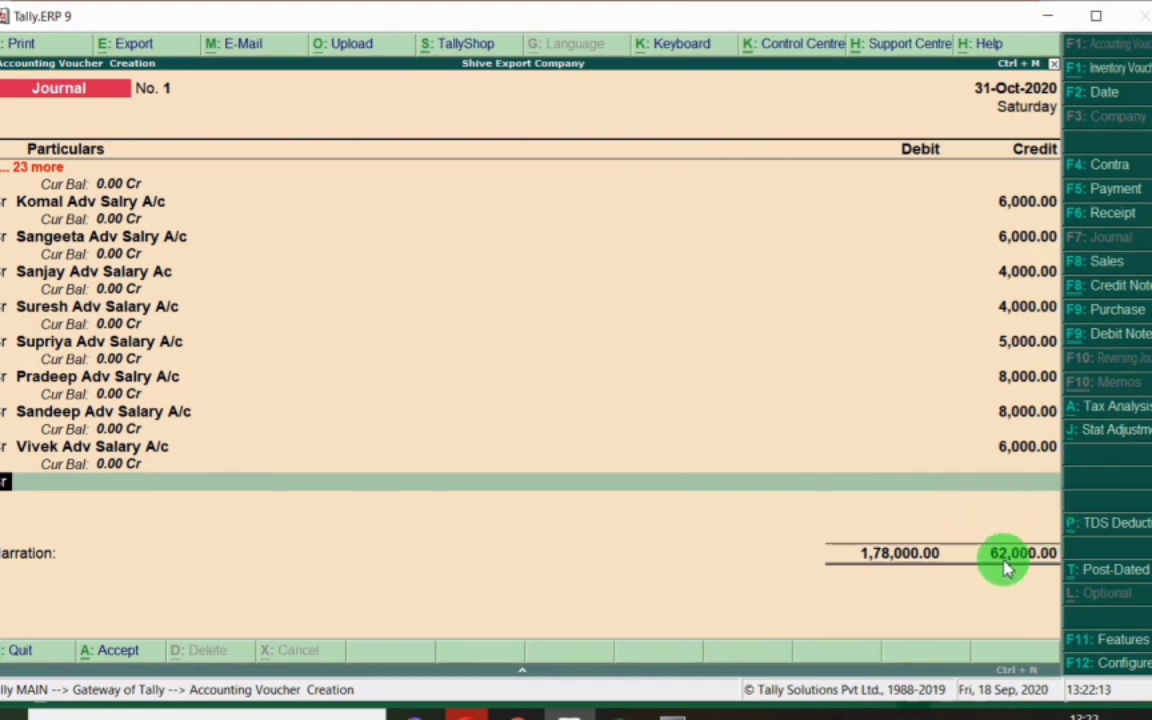
Compare the Total Adv column and its sum in Excel with the voucher's credit total in Tally.
key("alt+Tab")
left_click(787, 526)
left_click_drag(784, 249, 805, 476)
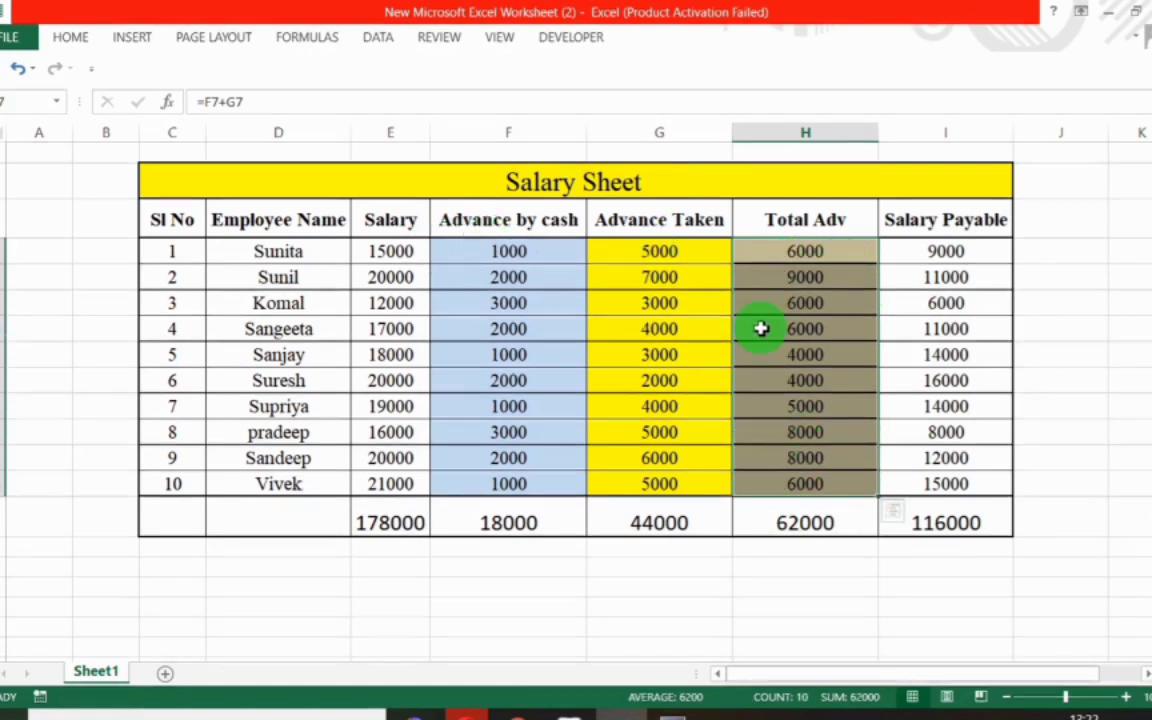
left_click(810, 532)
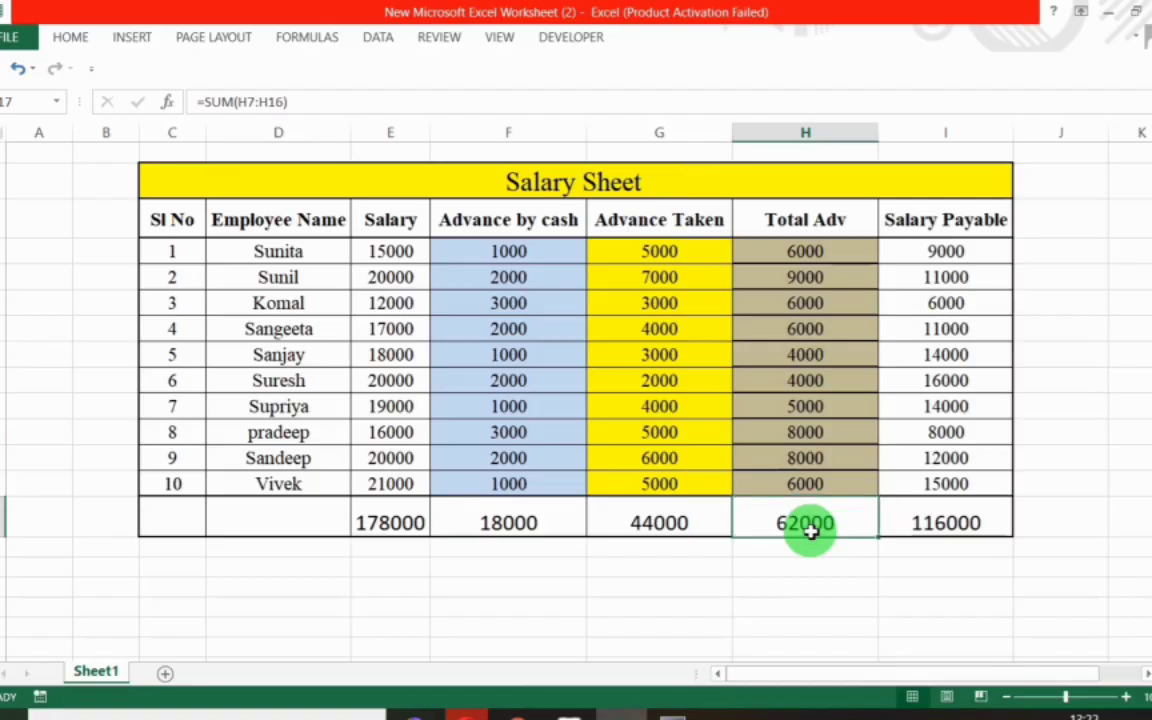
key("alt+Tab")
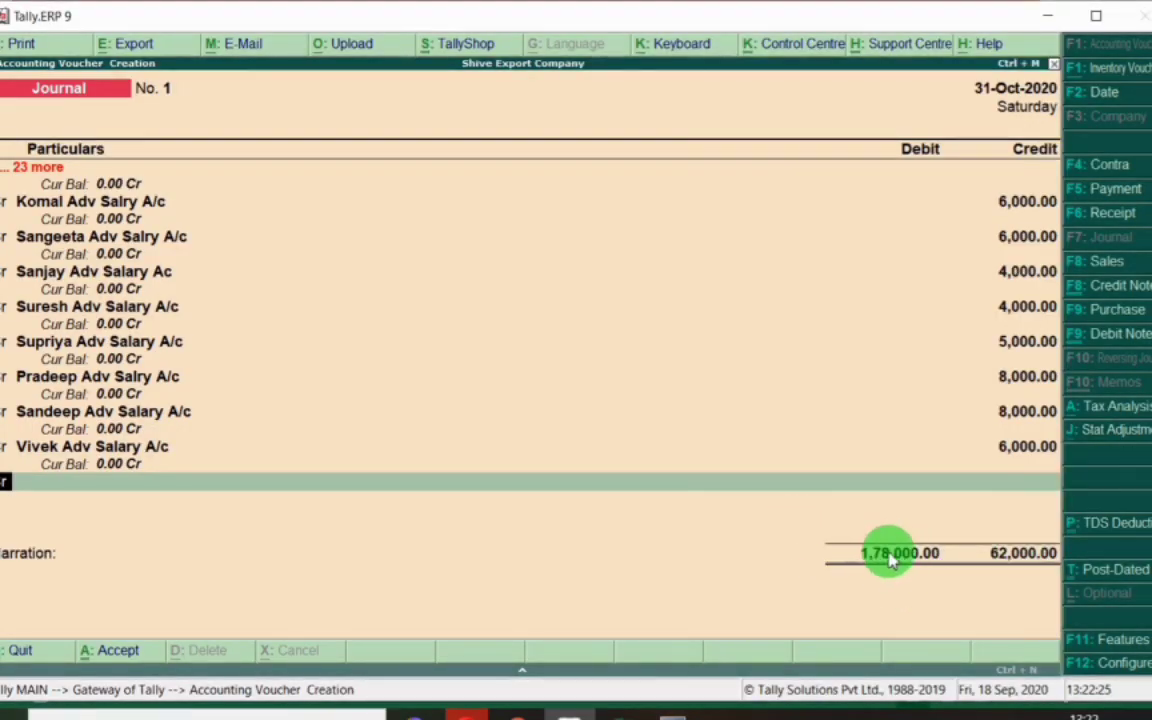
On the voucher's next credit line, begin a new ledger named as the first employee's Salary Payble A/c, taking the employee name from the Excel sheet.
left_click(541, 490)
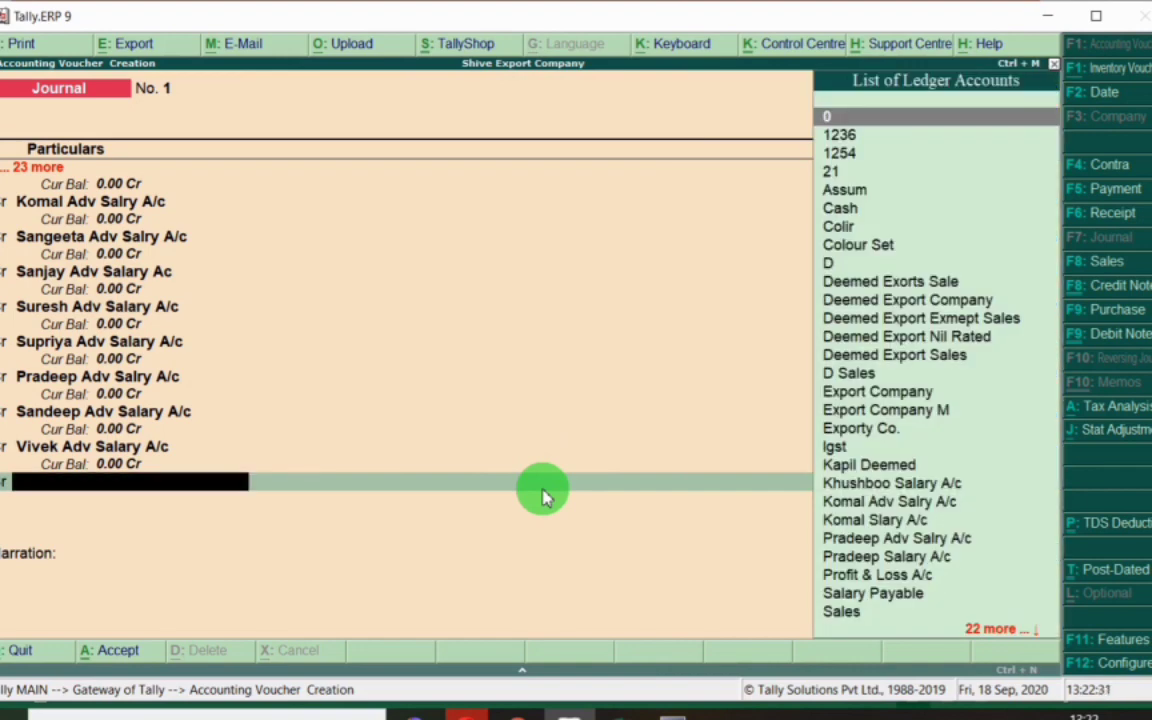
key("alt+Tab")
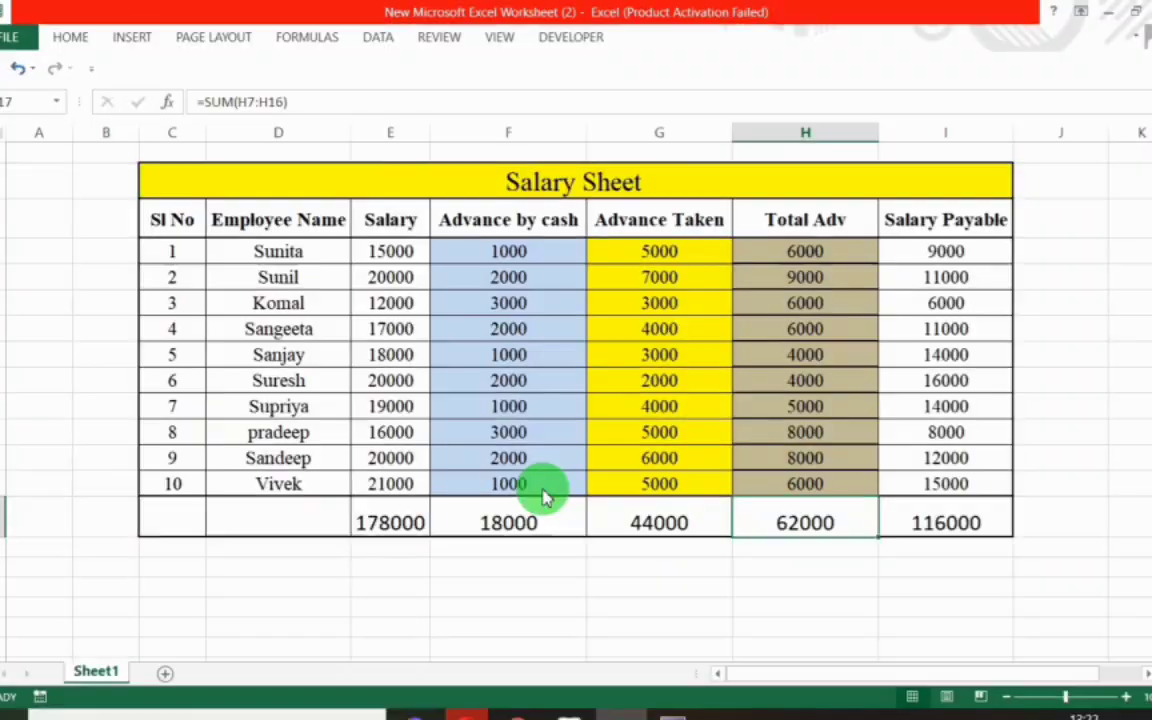
left_click(258, 256)
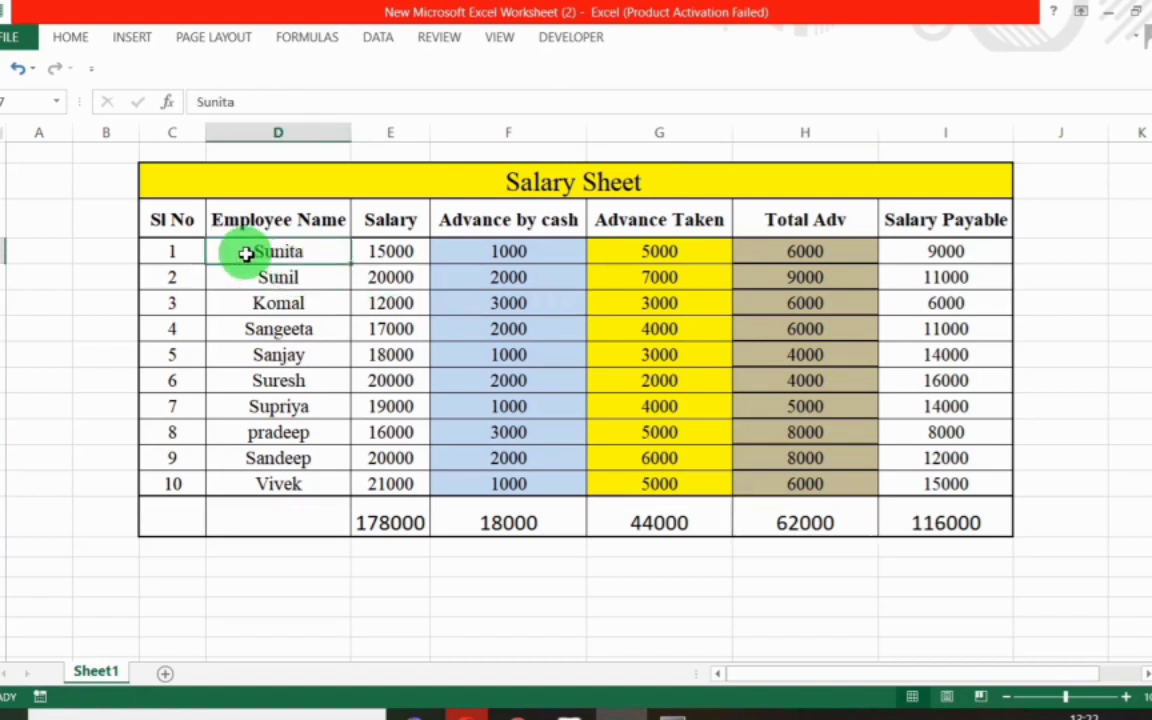
left_click_drag(276, 269, 280, 482)
key("alt+Tab")
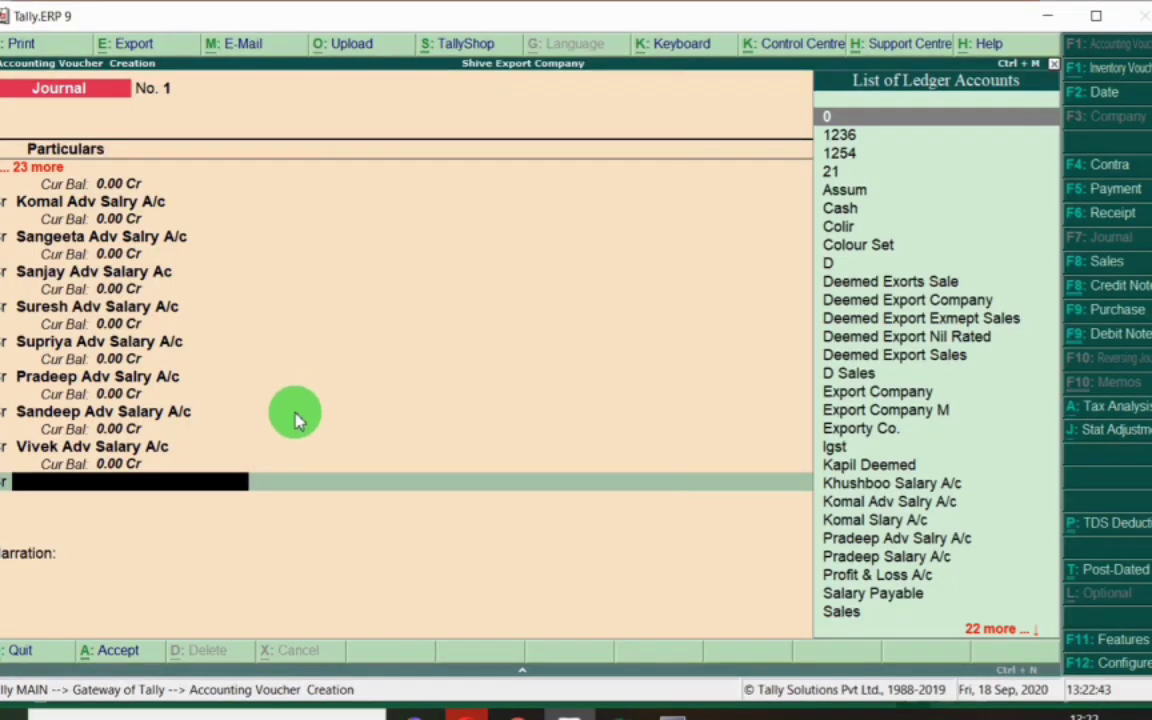
key("alt+c")
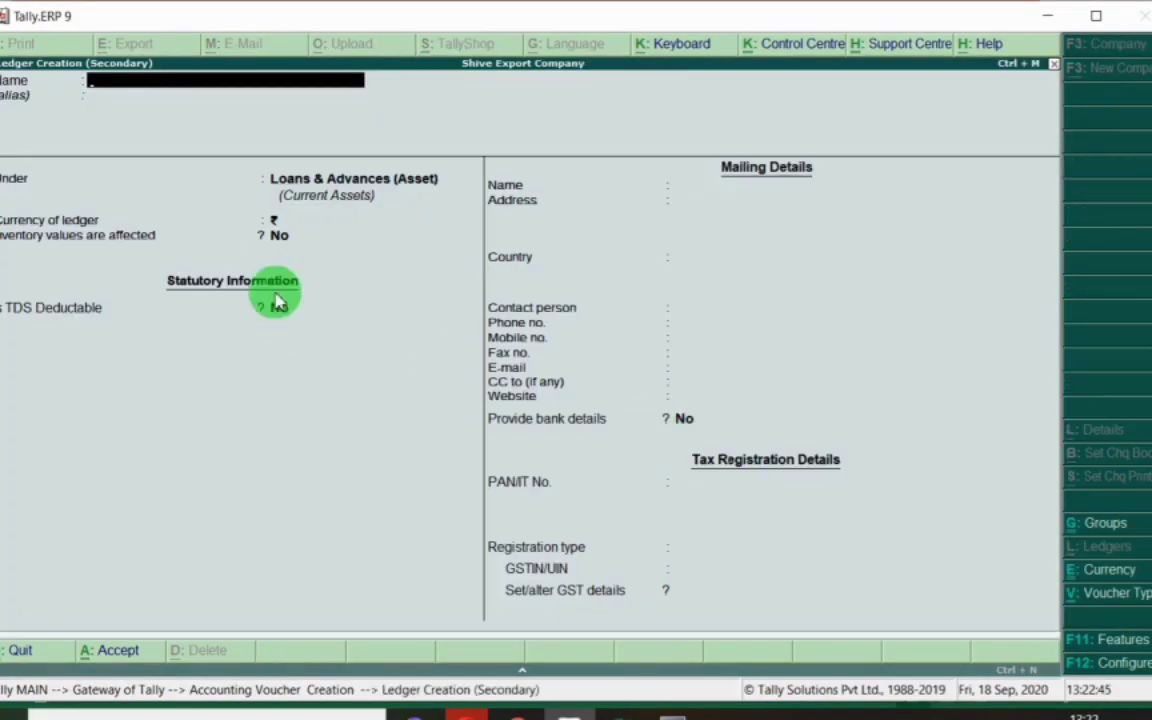
key("alt+Tab")
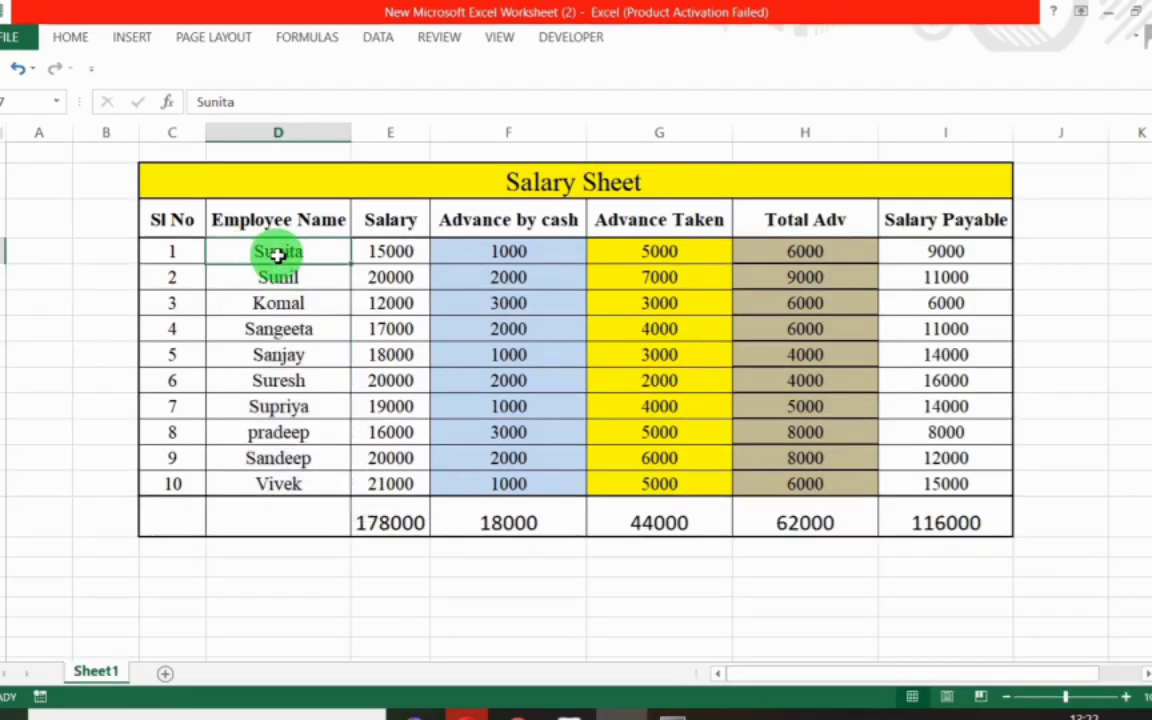
key("alt+Tab")
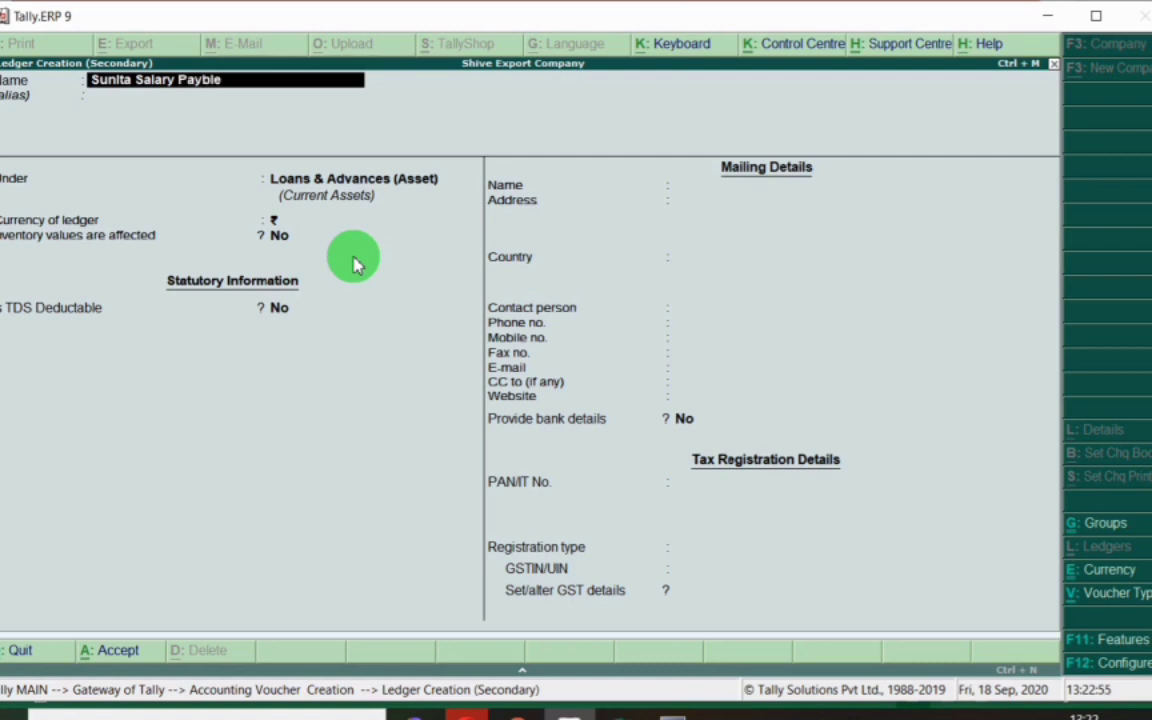
key("Return")
key("Return")
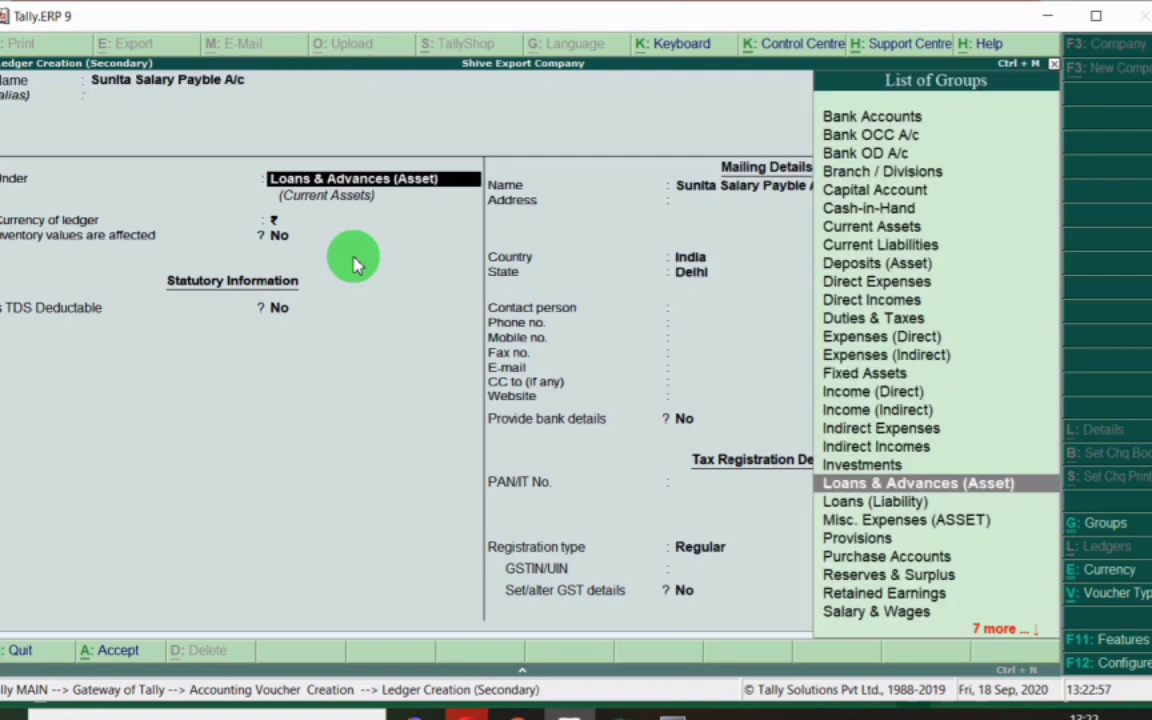
Place the new ledger under the Current Liabilities group and check the Salary Payable column in the Excel salary sheet.
type("Curr")
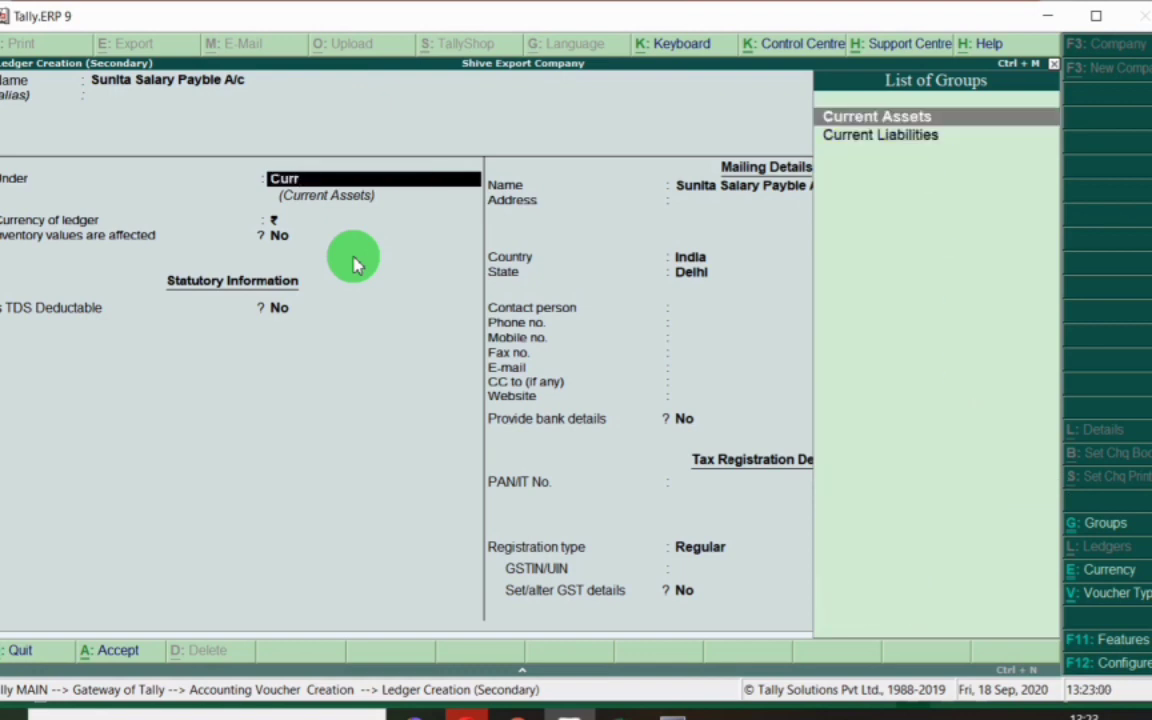
key("Down")
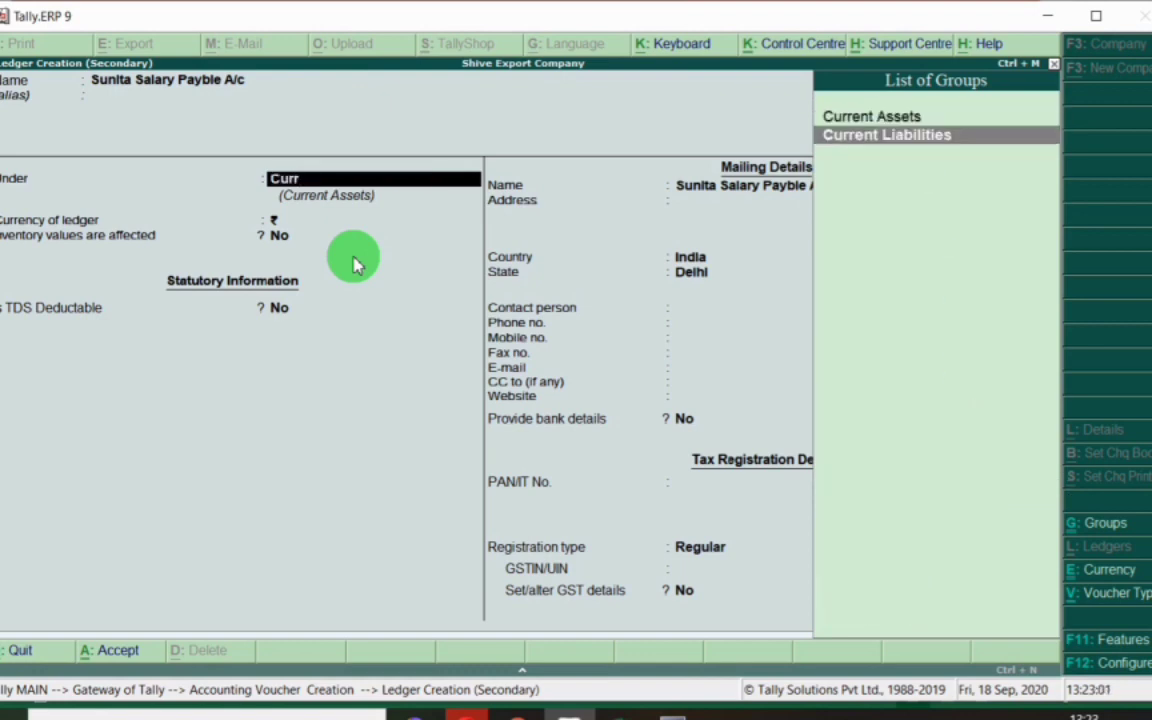
key("Return")
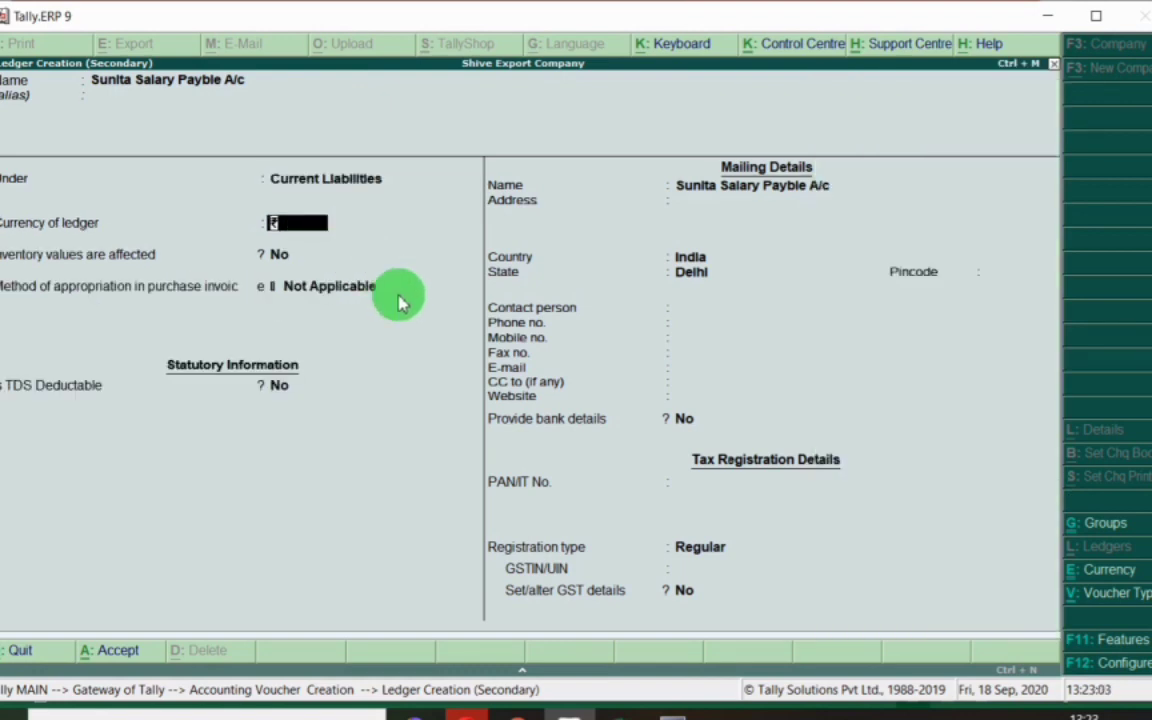
key("alt+Tab")
left_click_drag(952, 258, 951, 483)
left_click(951, 255)
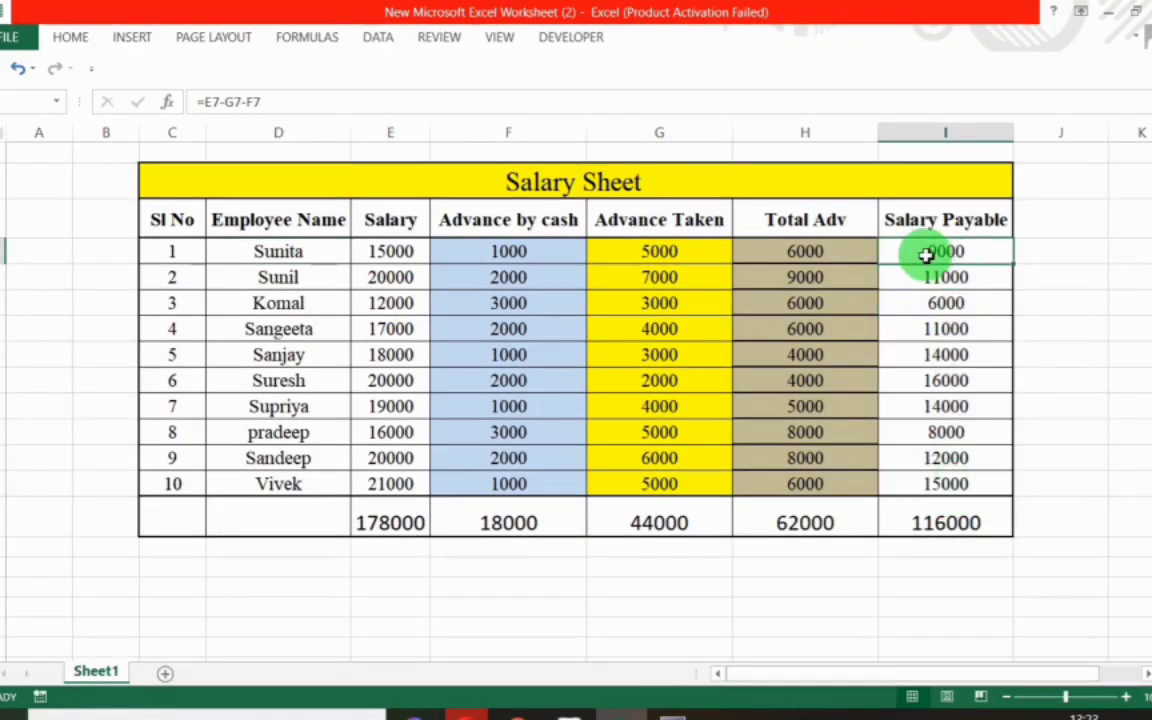
key("alt+Tab")
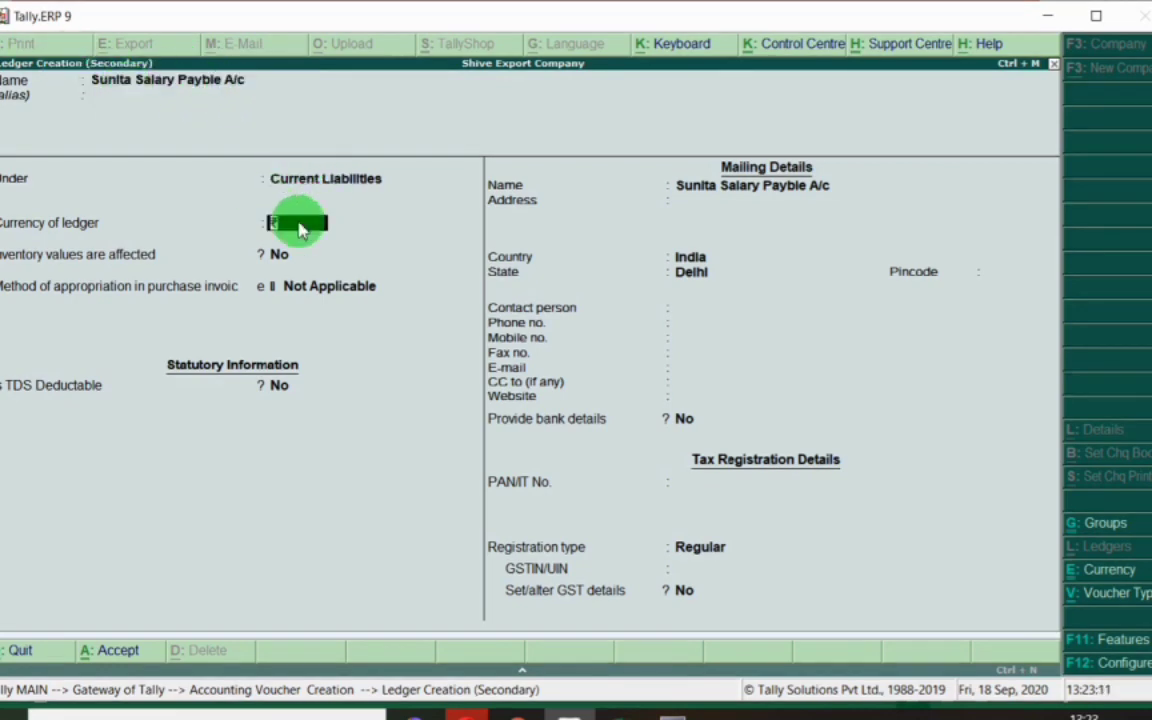
Accept the default currency, mailing, bank and tax details for the first employee's Salary Payble A/c ledger and save it.
key("Return")
key("Return")
key("Return")
key("Return")
key("Return")
key("Return")
key("Return")
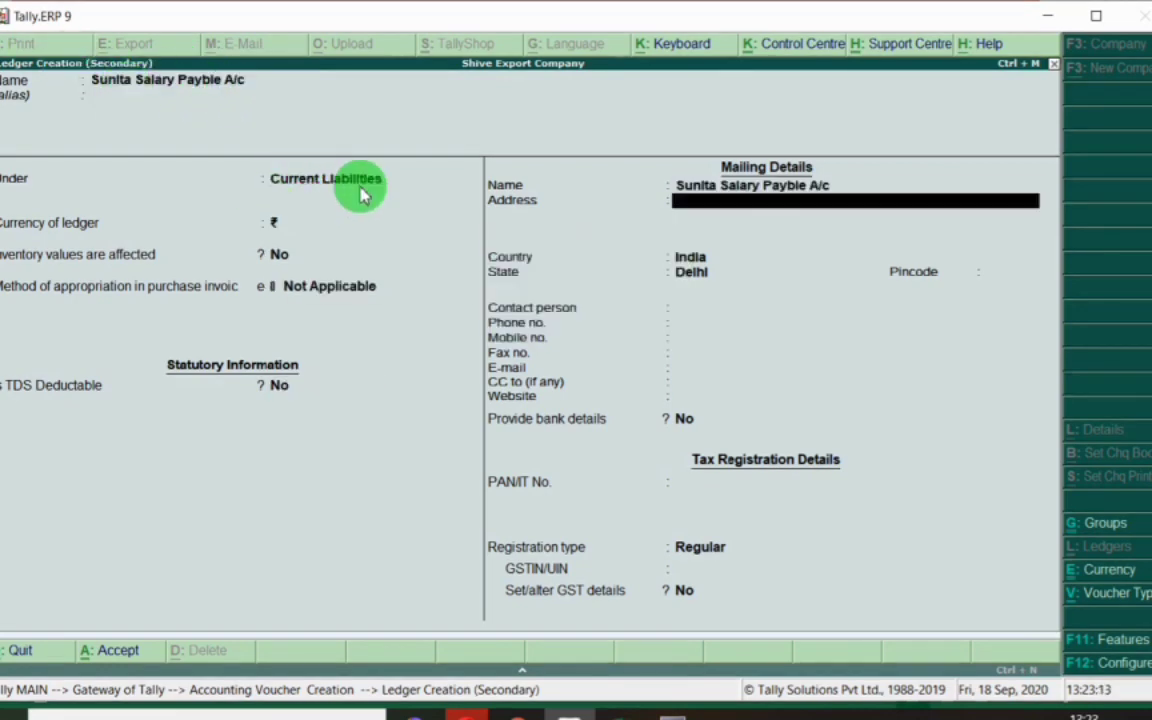
key("Return")
key("Return")
key("Return")
key("Return")
key("Return")
key("Return")
key("Return")
key("Return")
key("Return")
key("Return")
key("Return")
key("Return")
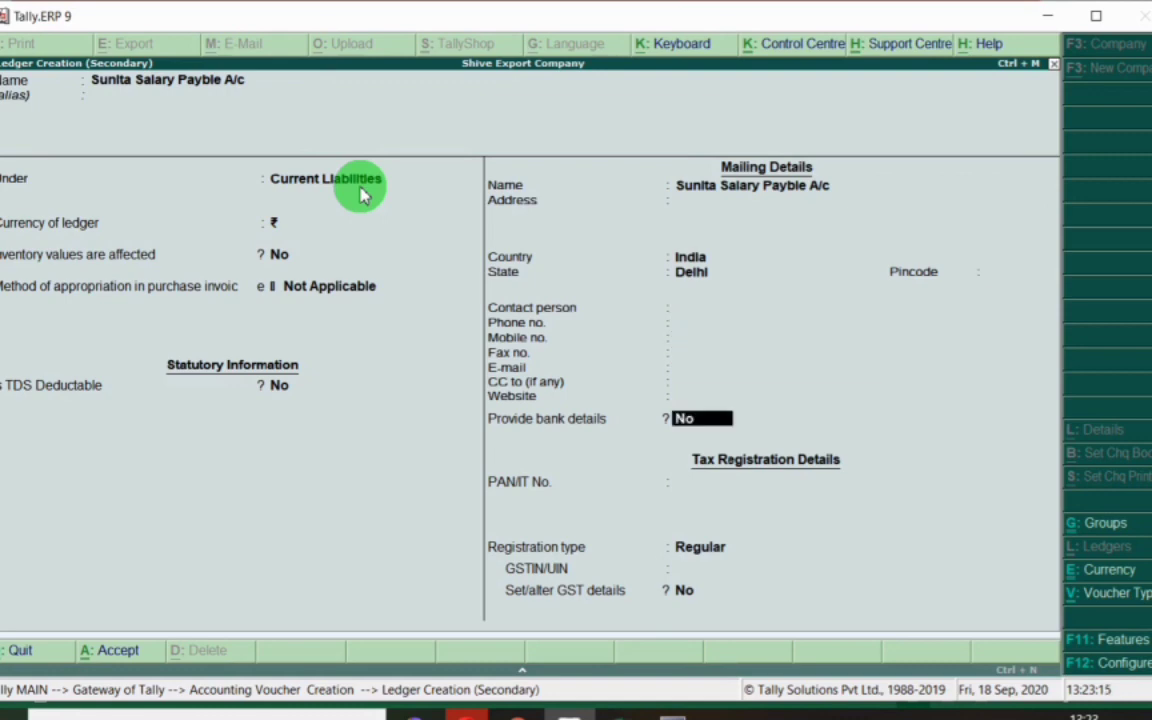
key("Return")
key("Return")
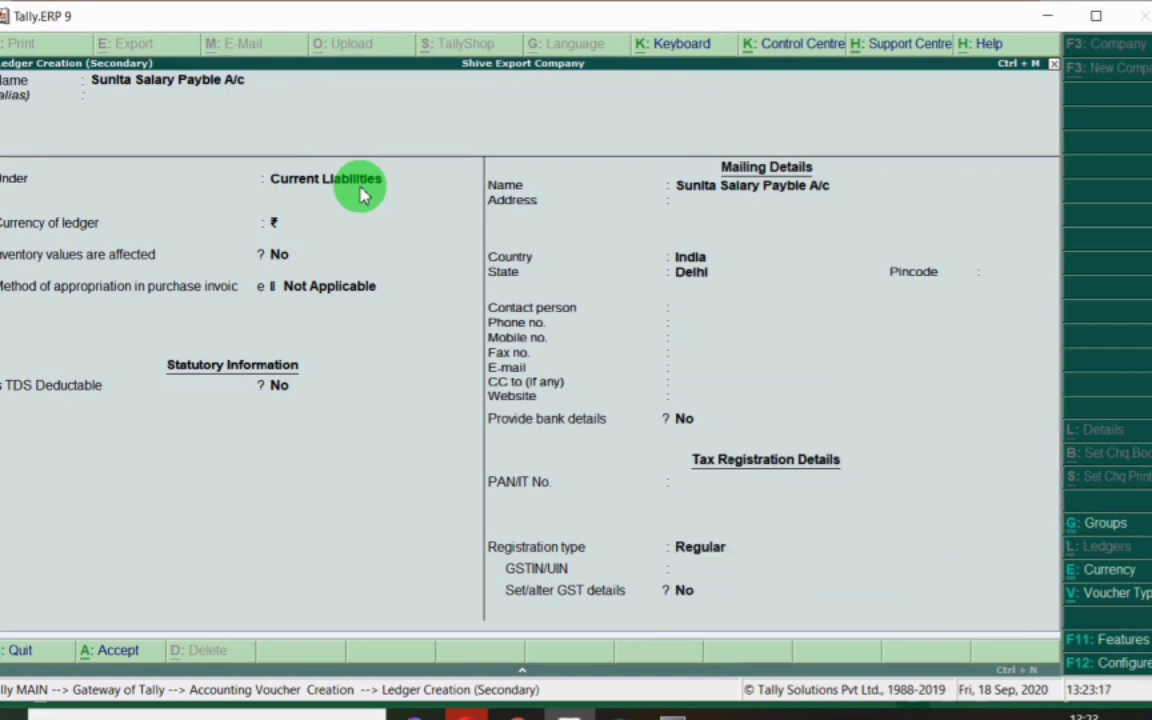
key("Return")
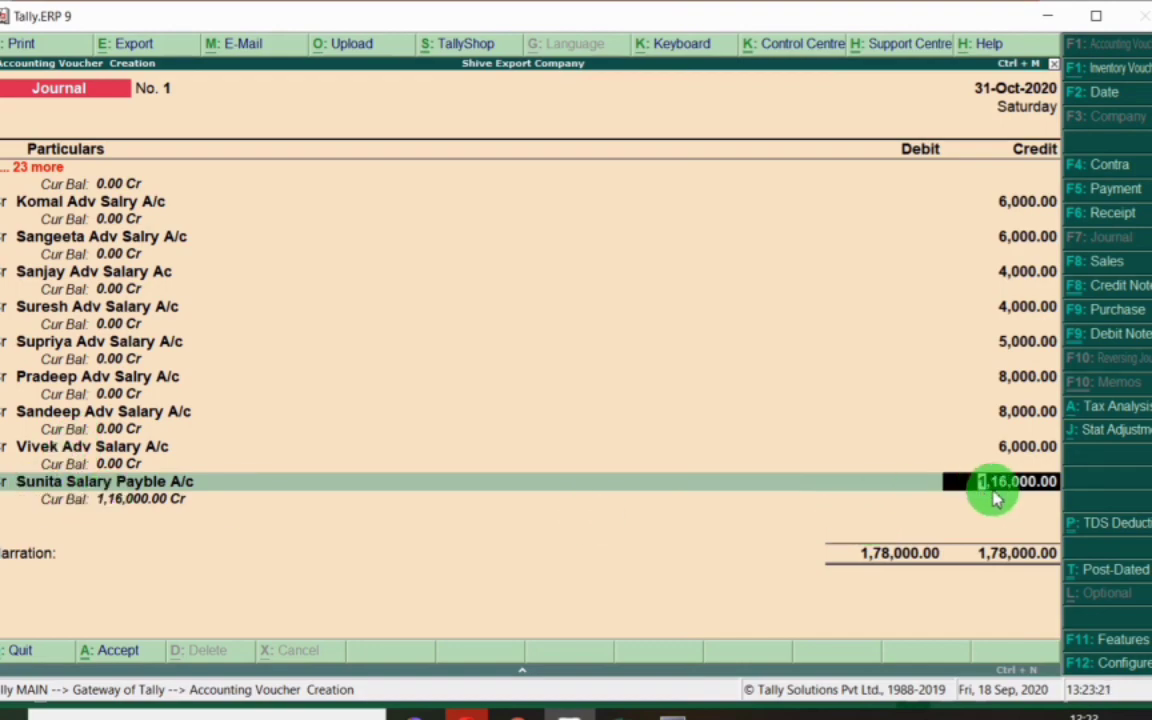
Look up the first employee's salary payable in Excel and credit 9000 to their Salary Payble A/c ledger in Tally.
key("alt+Tab")
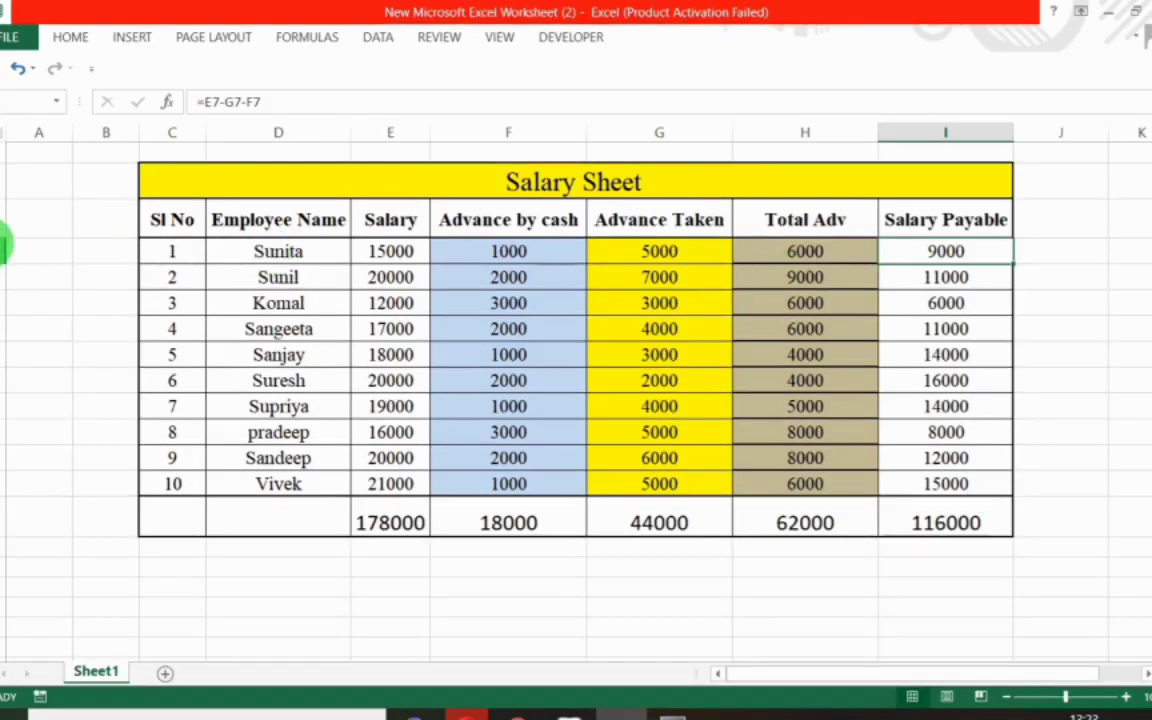
left_click(3, 250)
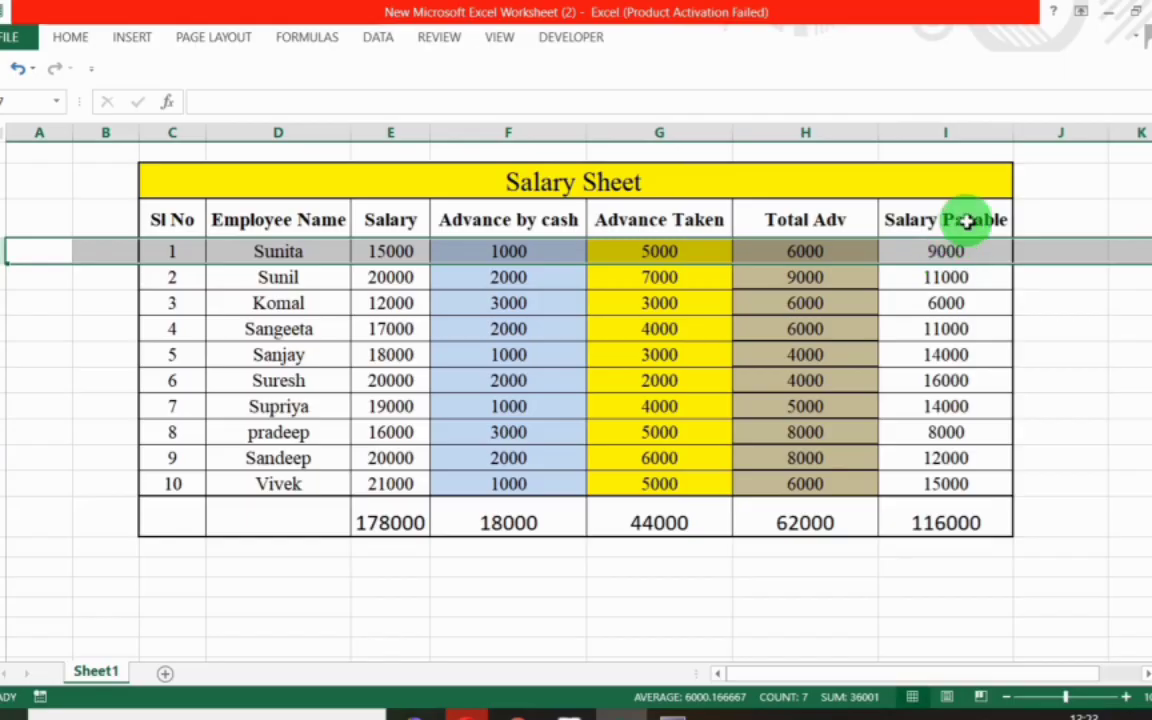
key("alt+Tab")
type("900")
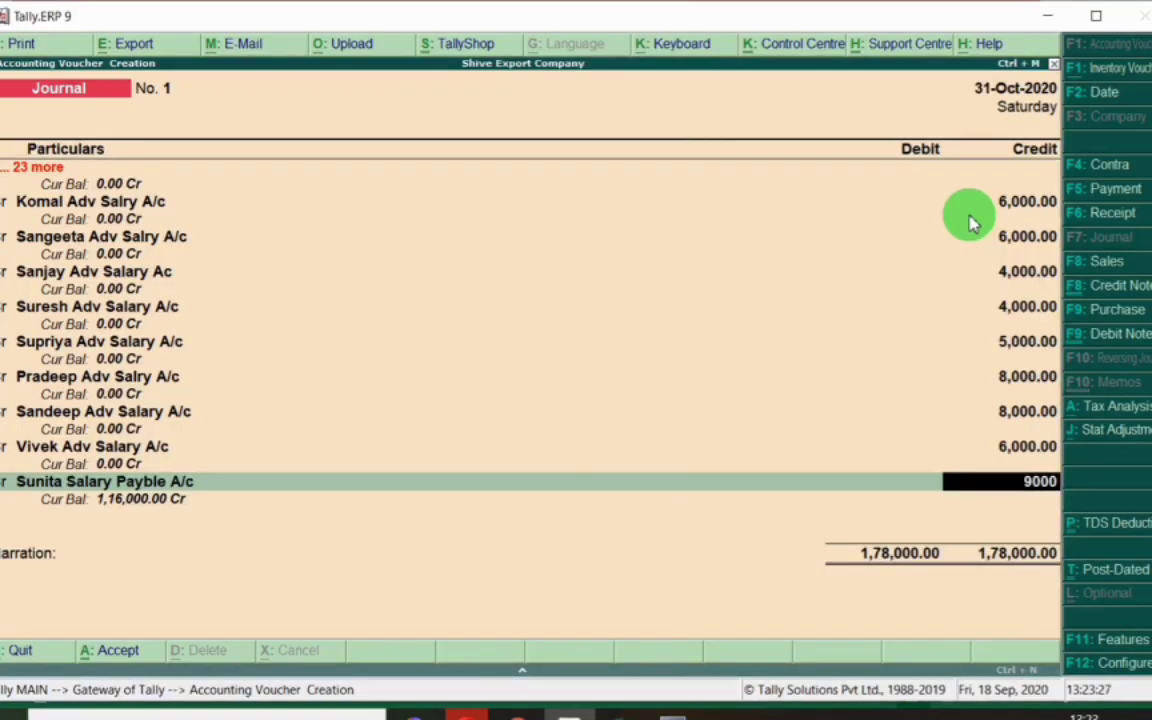
key("Return")
key("Return")
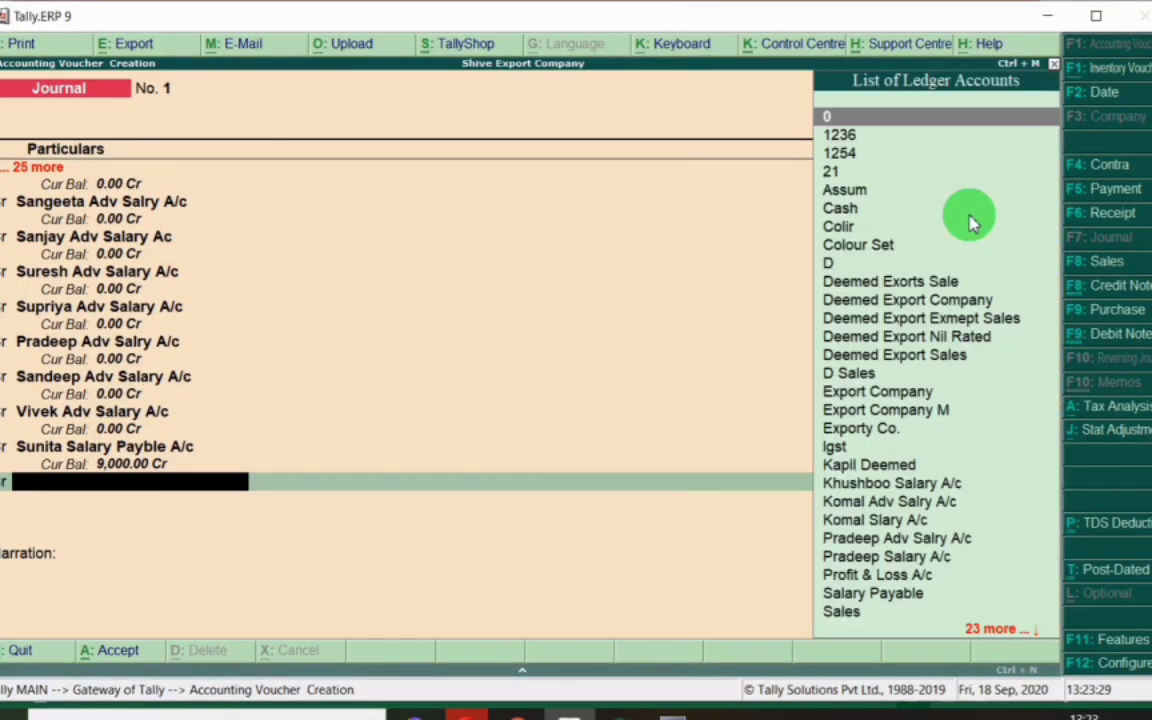
Create the second employee's Salary Payable A/c ledger under Current Liabilities from the voucher, using the name in the Excel sheet.
key("alt+c")
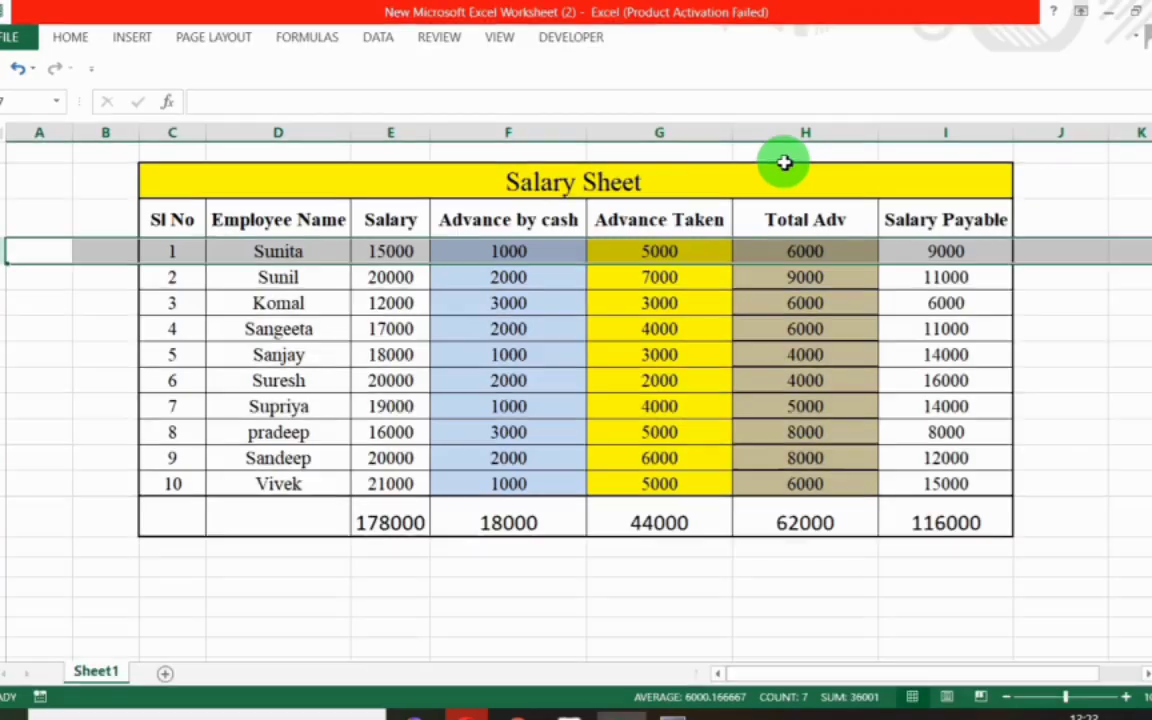
left_click(10, 276)
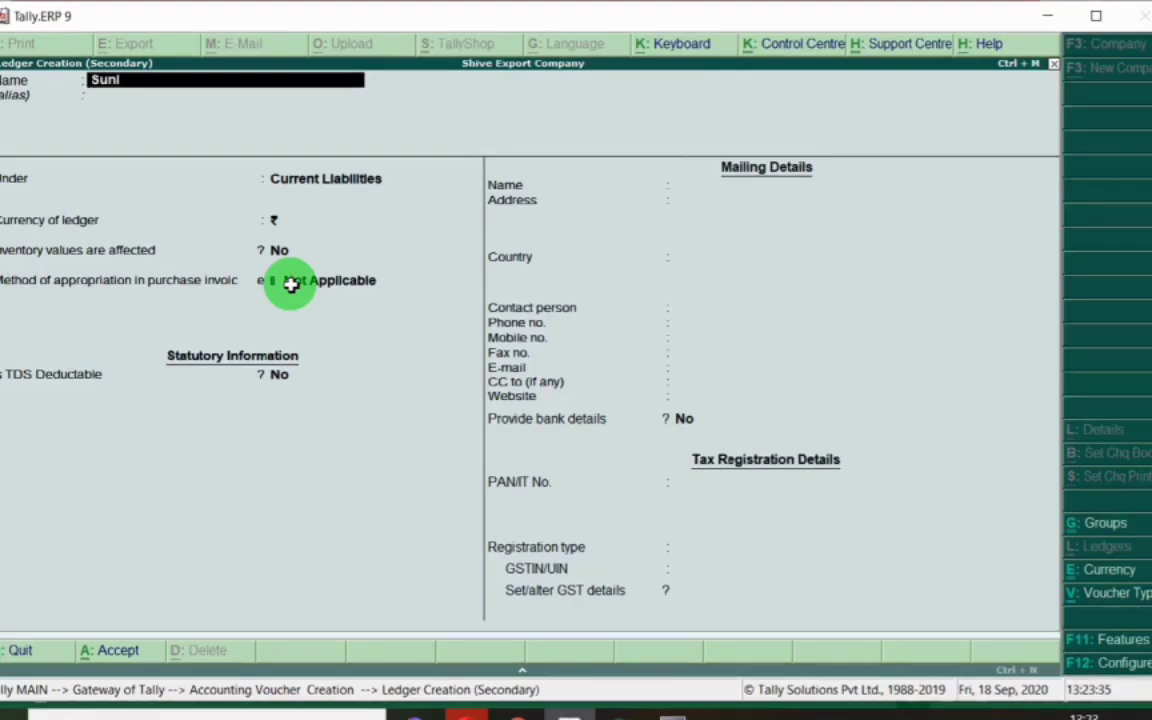
type("Sunil Sai")
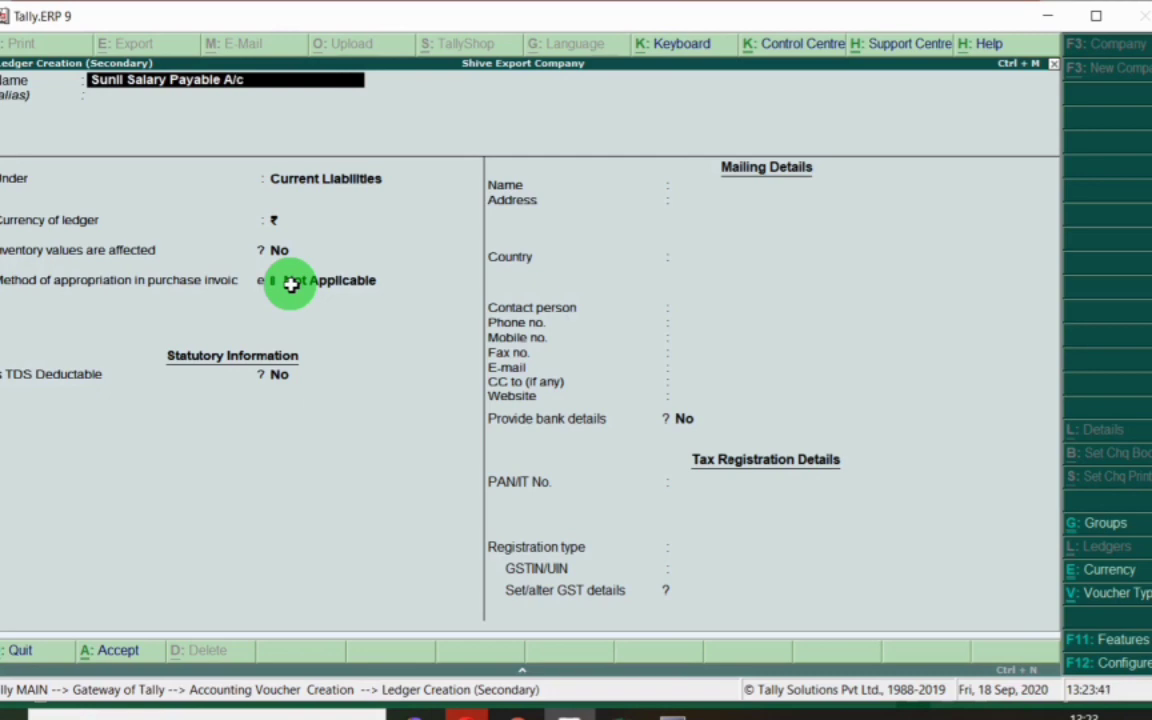
key("Return")
key("Return")
key("Return")
key("Return")
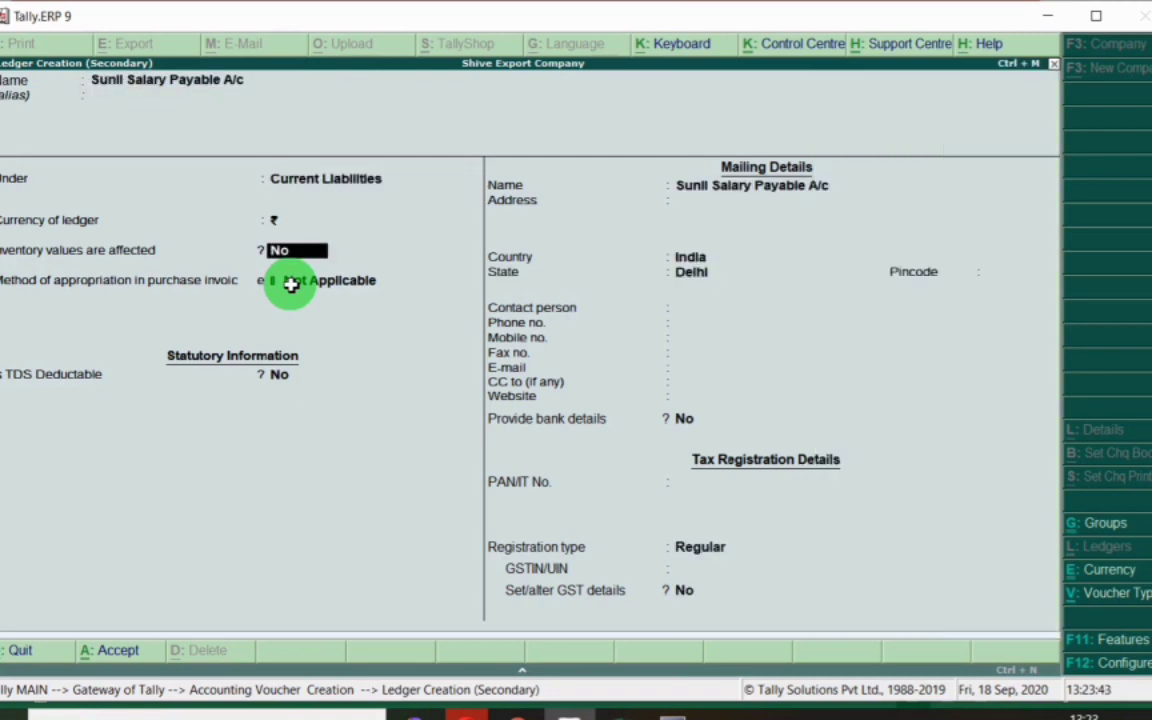
key("ctrl+a")
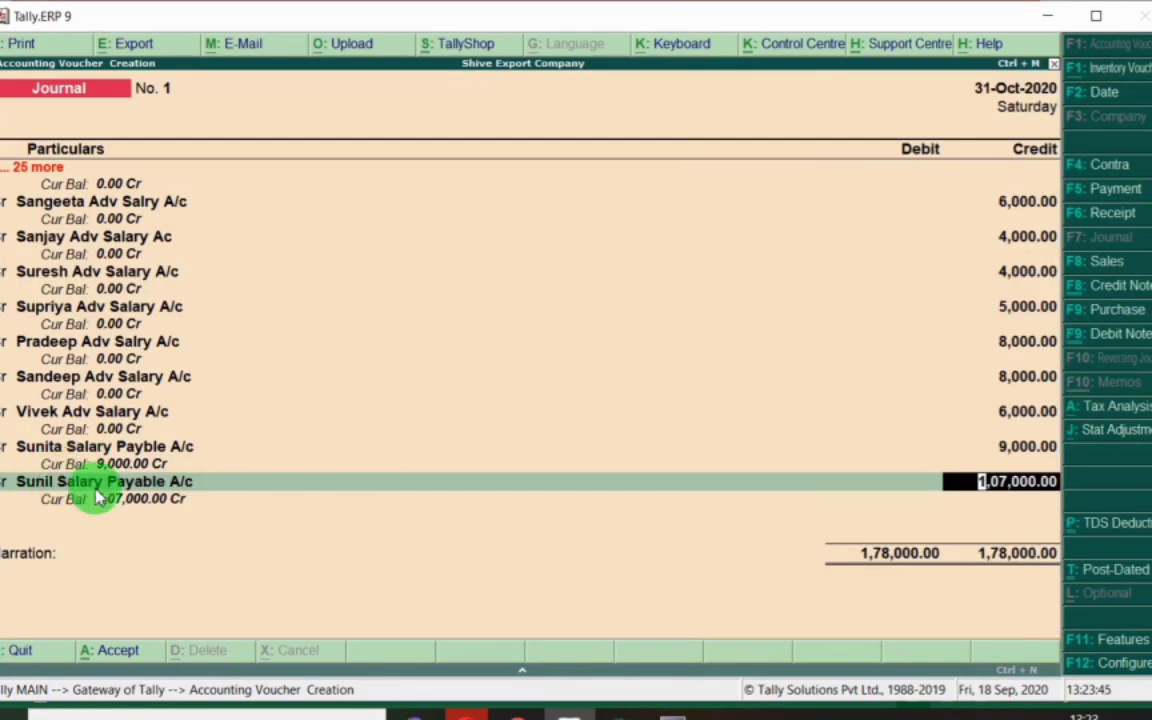
Look up the second employee's salary payable in Excel and credit 11000 to their Salary Payable A/c ledger in Tally.
key("alt+Tab")
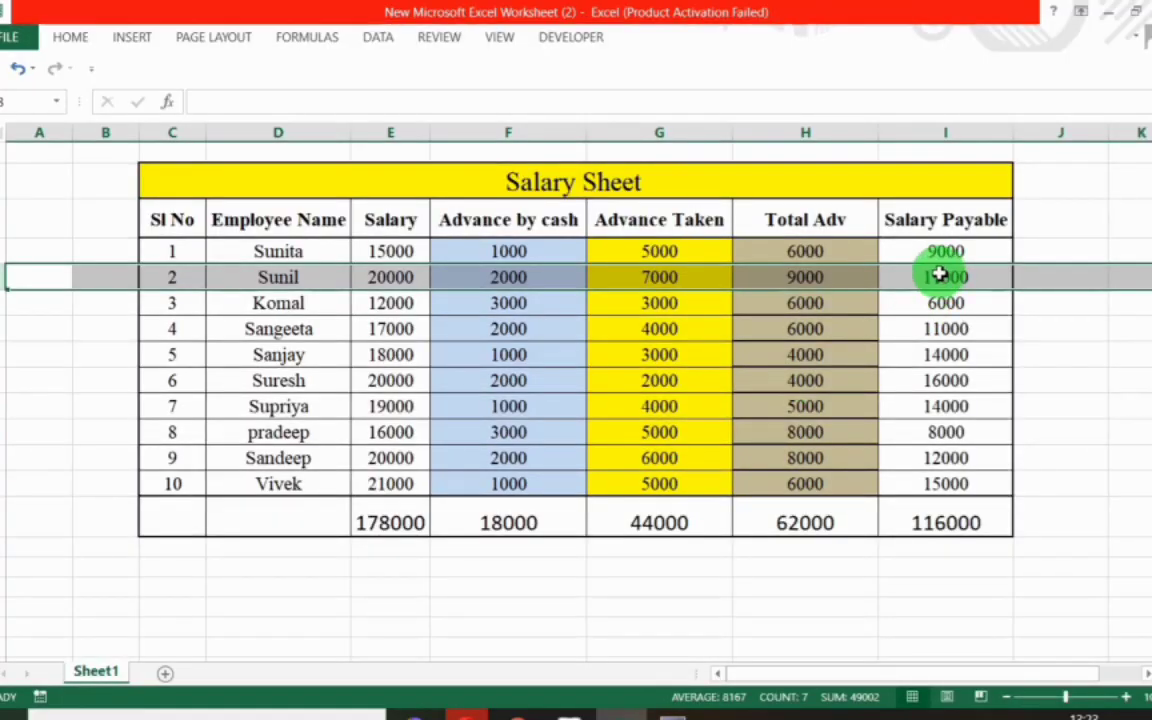
key("alt+Tab")
type("11000")
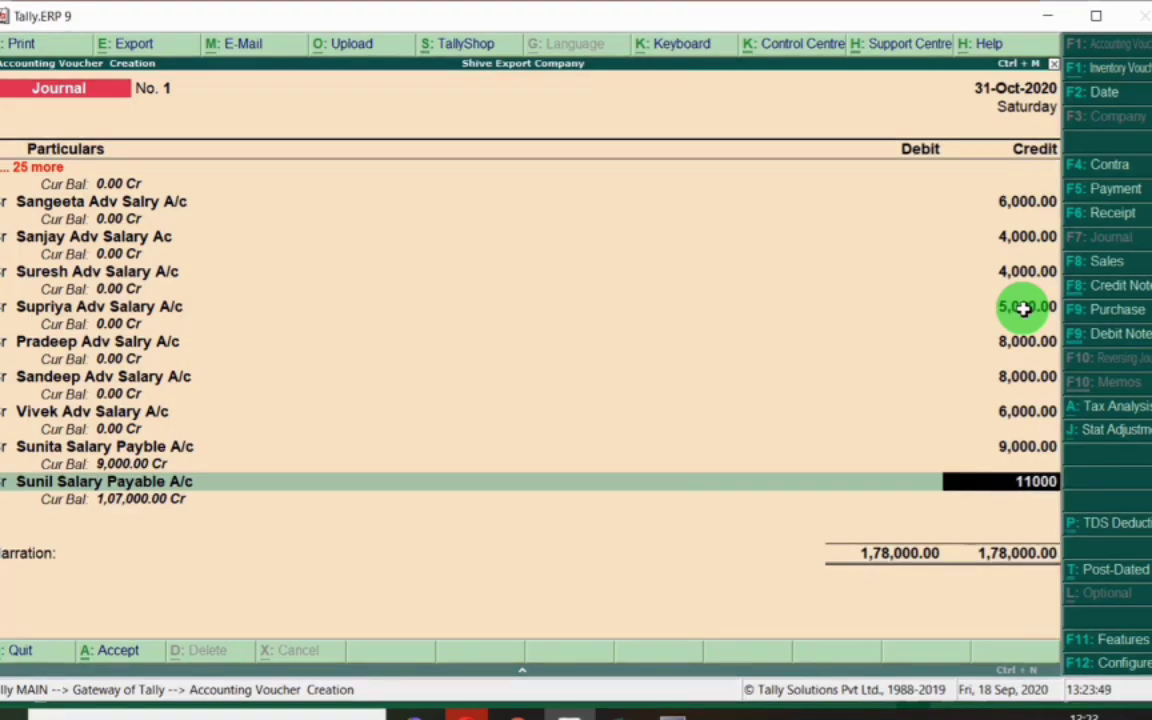
key("Return")
key("Return")
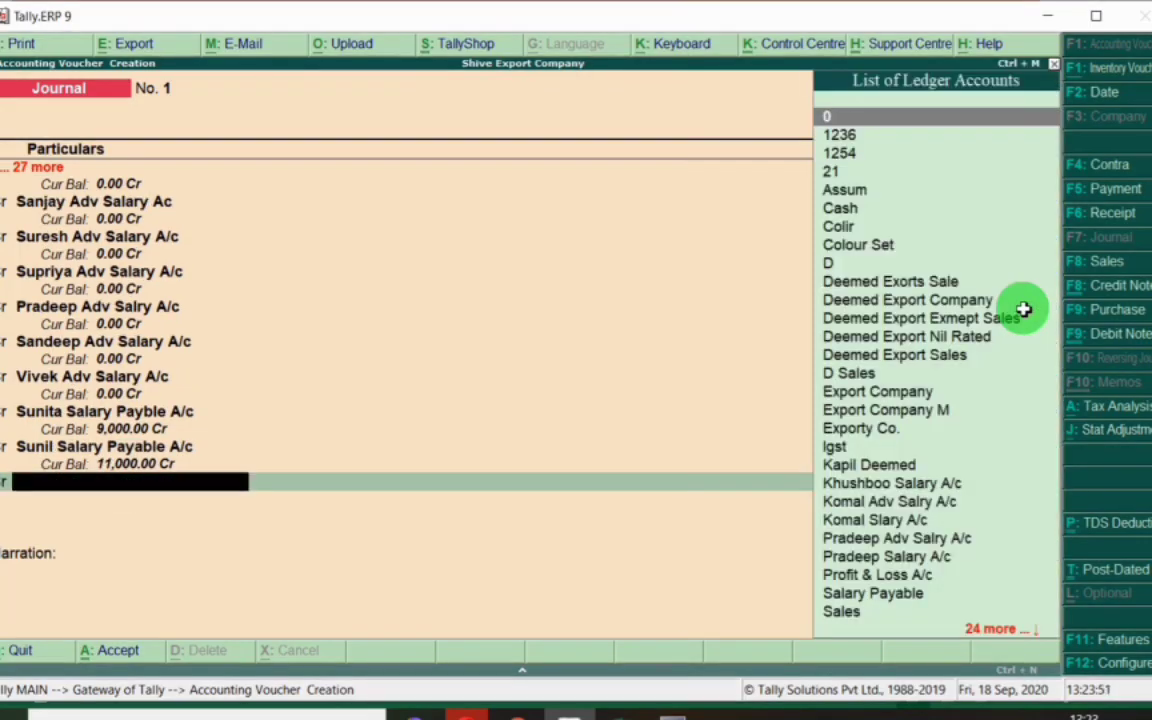
Create the third employee's Salary Payable ledger under Current Liabilities from the voucher, using the name in the Excel sheet.
key("alt+c")
key("alt+Tab")
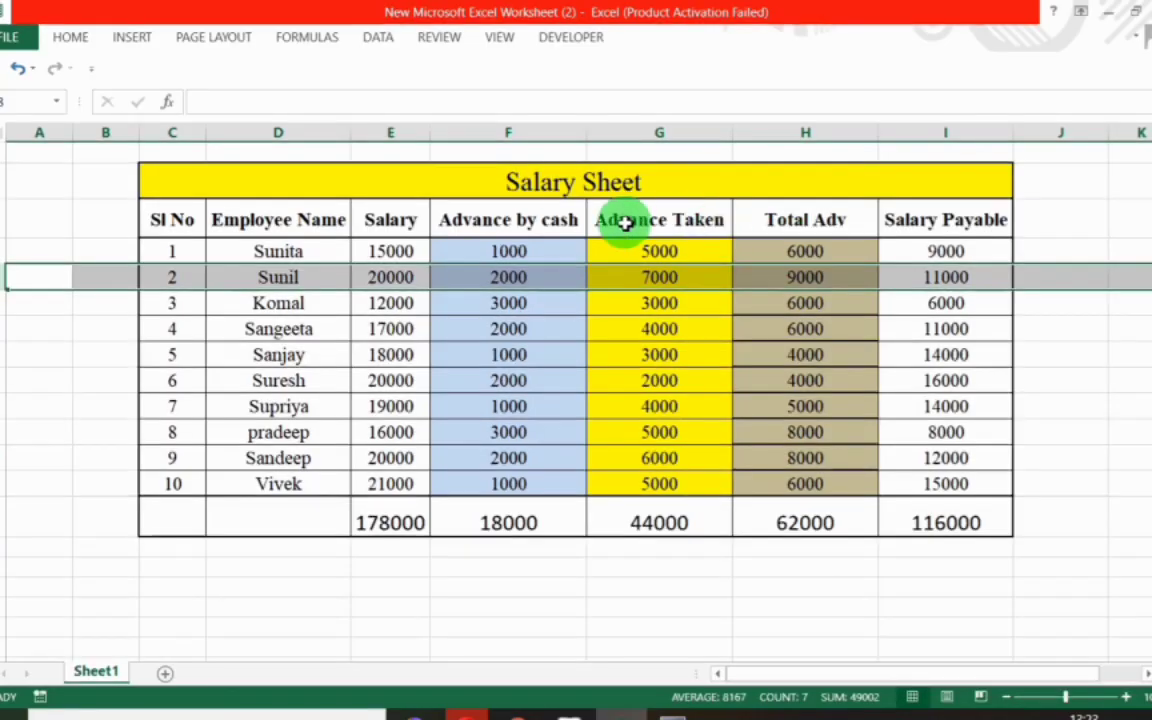
left_click(10, 300)
key("alt+Tab")
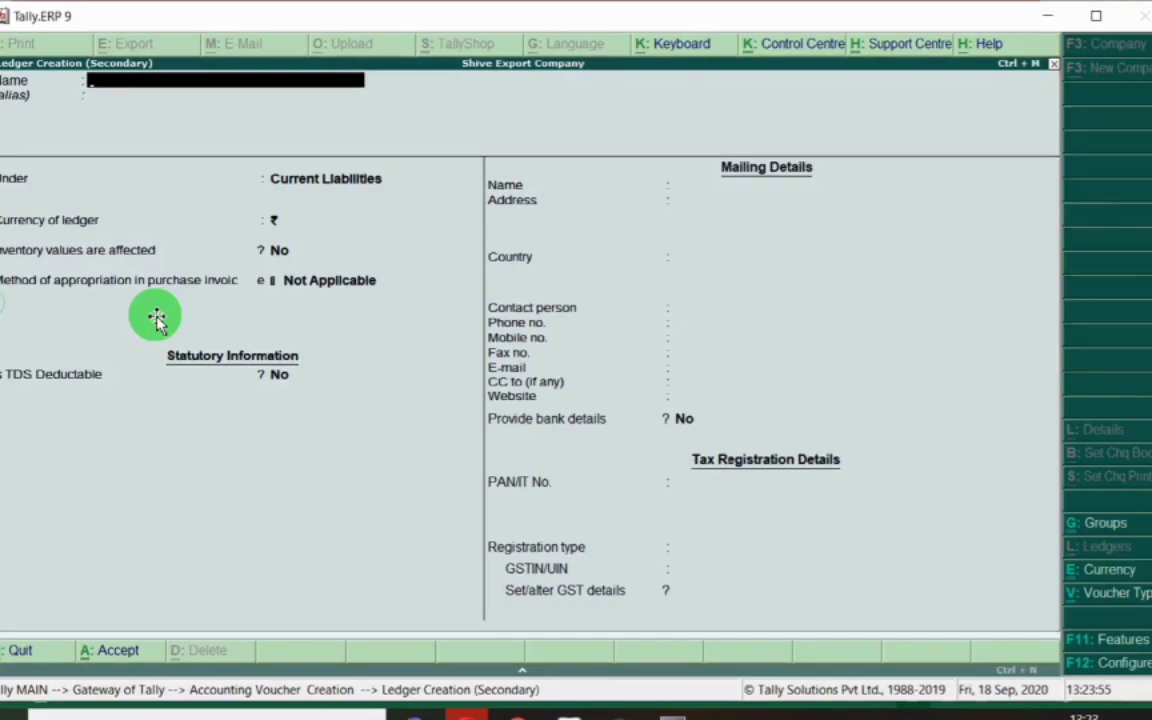
type("Komal Salary Payable")
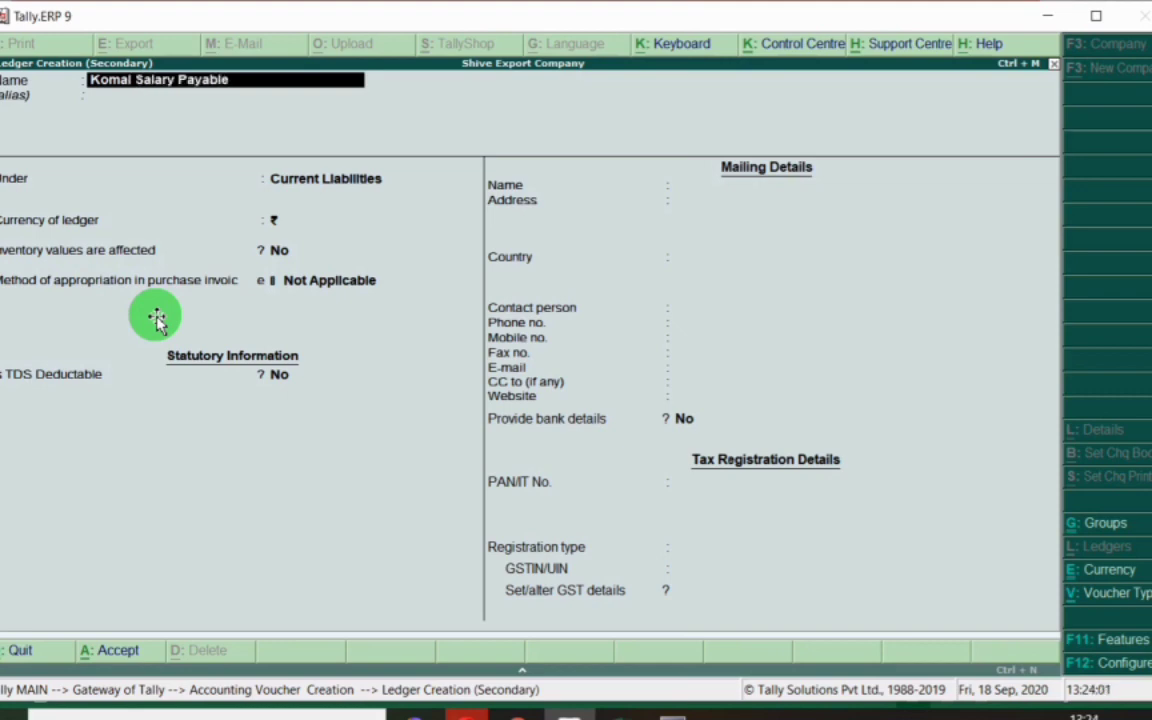
key("Return")
key("Return")
key("Return")
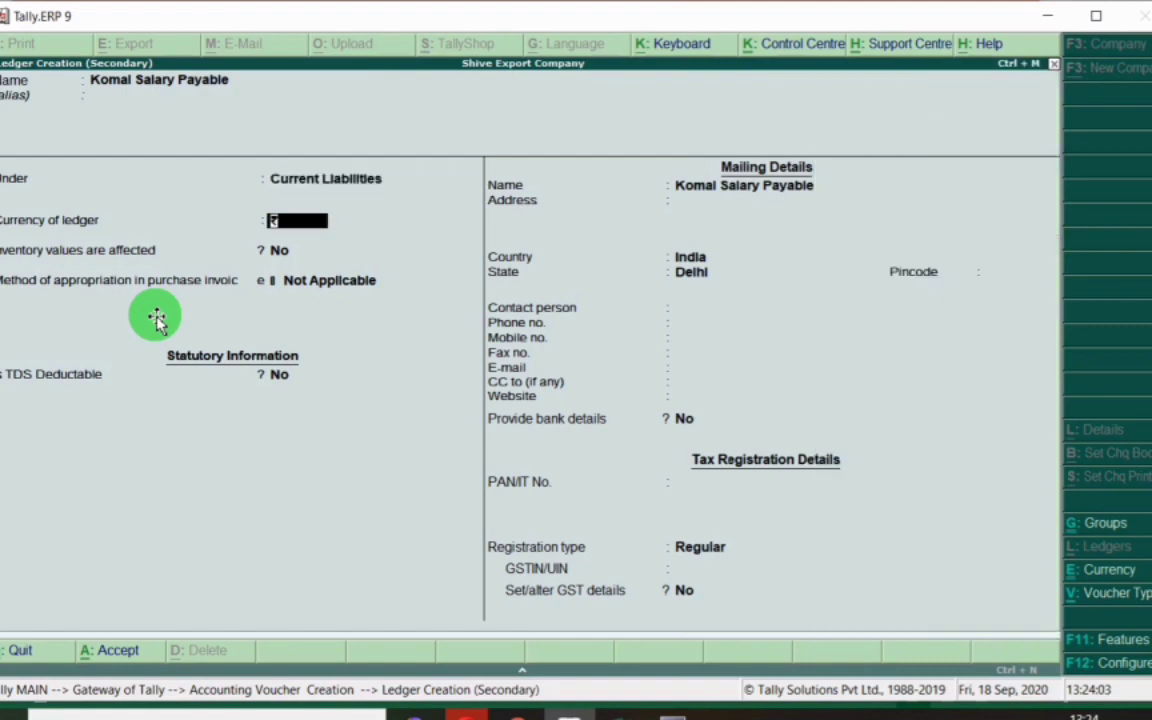
key("ctrl+a")
Look up the third employee's salary payable in Excel and credit 6000 to their Salary Payable ledger in Tally.
key("alt+Tab")
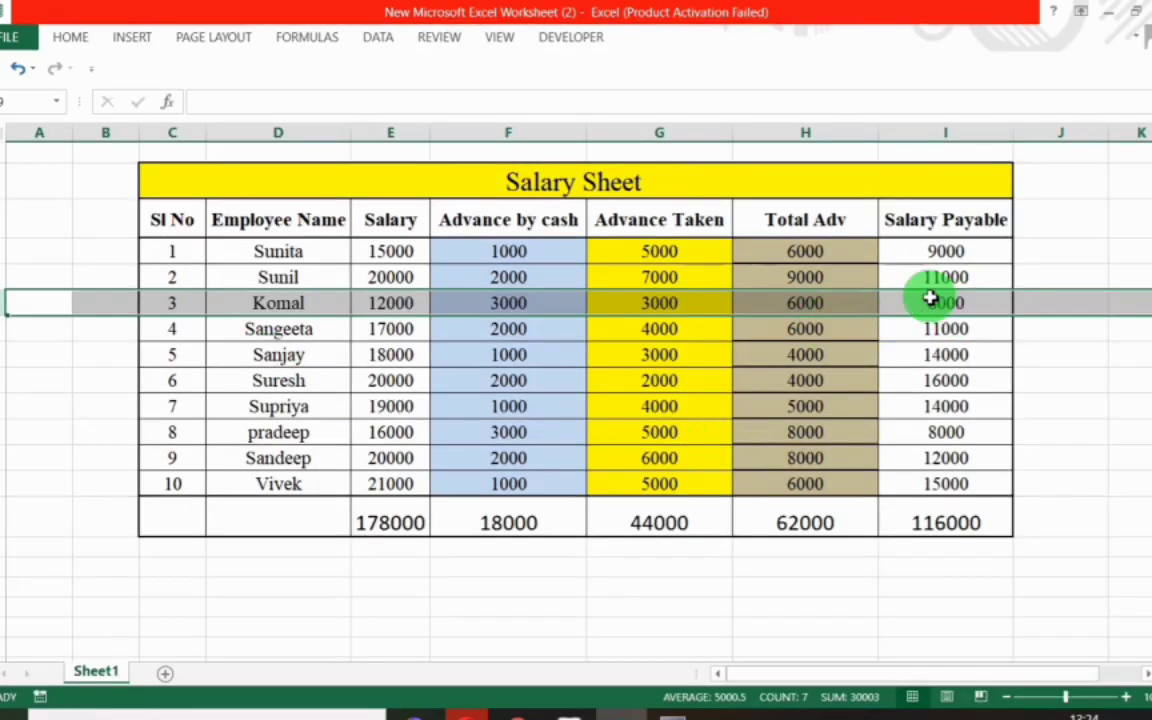
key("alt+Tab")
type("6000")
key("Return")
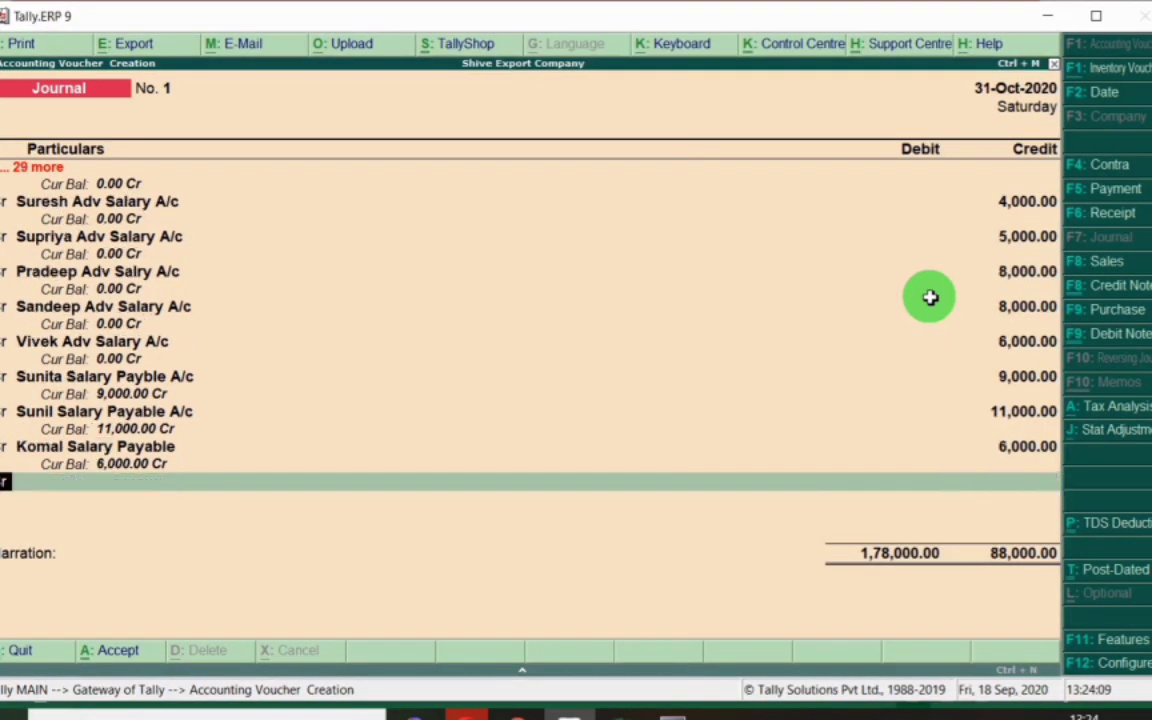
Create the fourth employee's Salary Payable A/c ledger under Current Liabilities from the voucher, using the name in the Excel sheet.
key("alt+c")
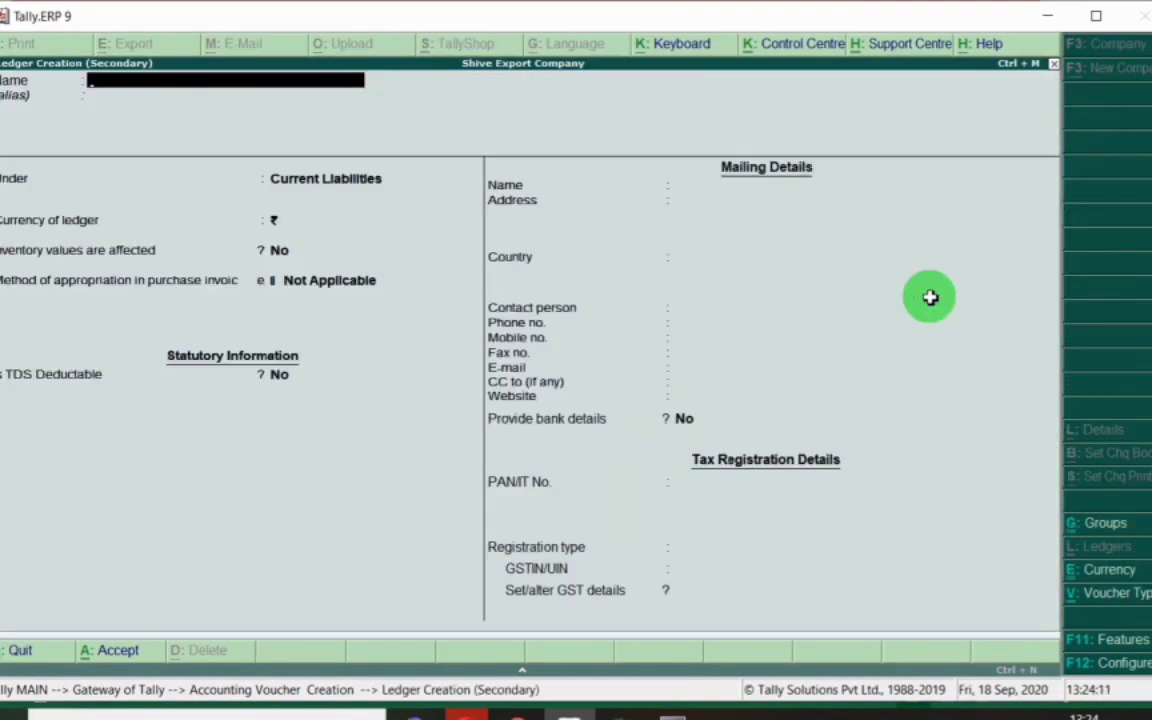
key("alt+Tab")
left_click(8, 325)
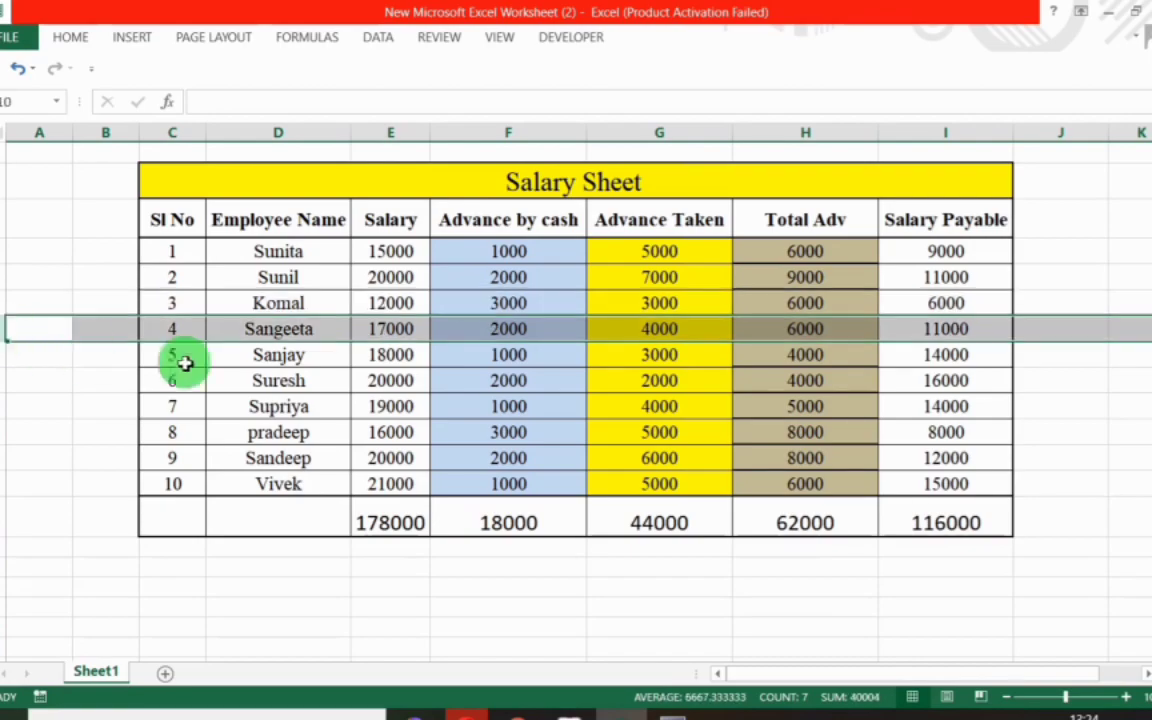
key("alt+Tab")
type("Sangeeta Salary Pay")
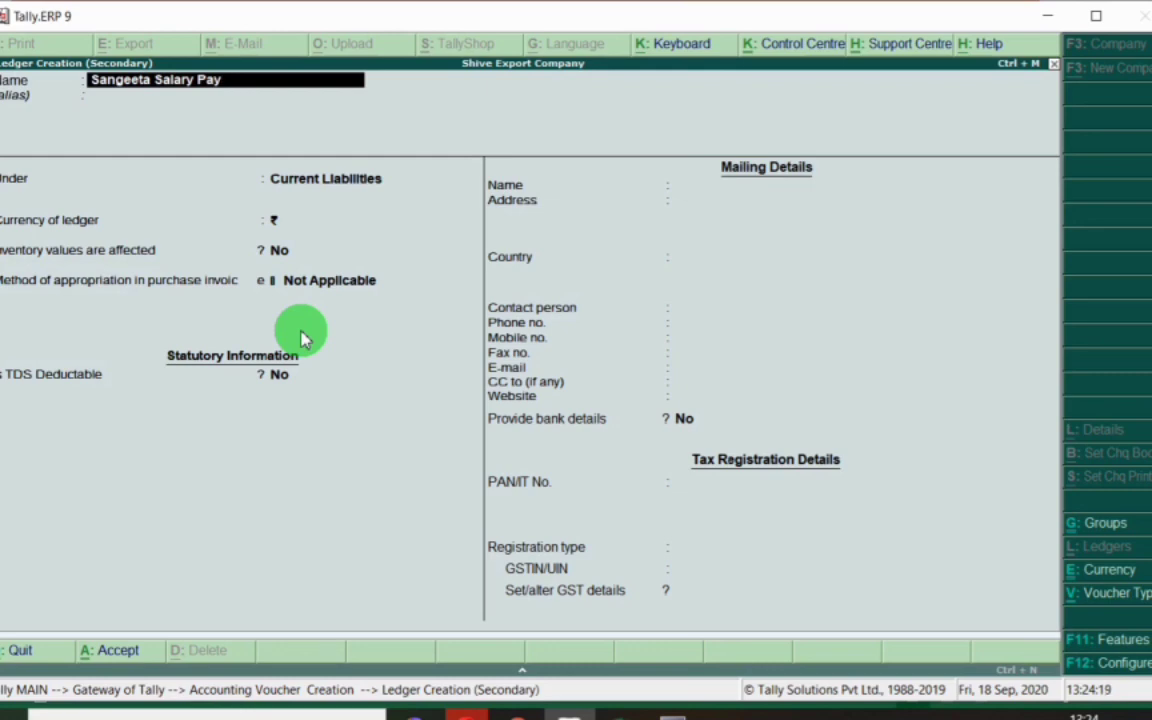
type("able a/c")
key("Return")
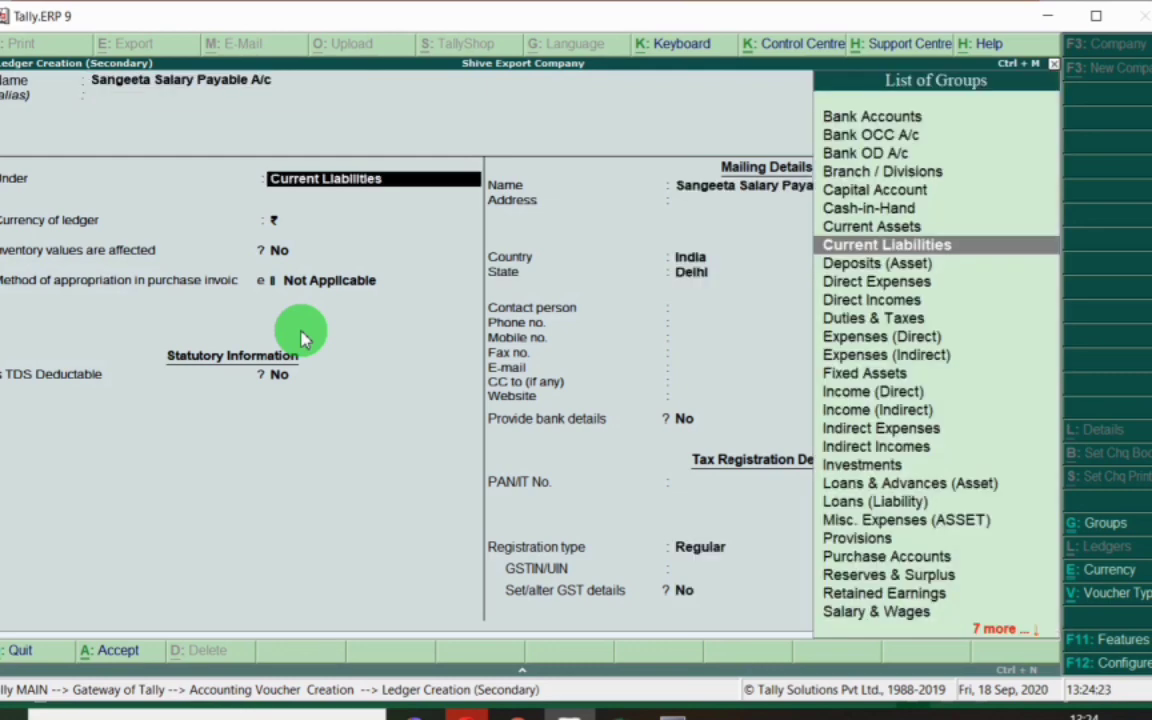
key("ctrl+a")
Look up the fourth employee's salary payable in Excel and credit 11000 to their Salary Payable A/c ledger in Tally.
key("alt+Tab")
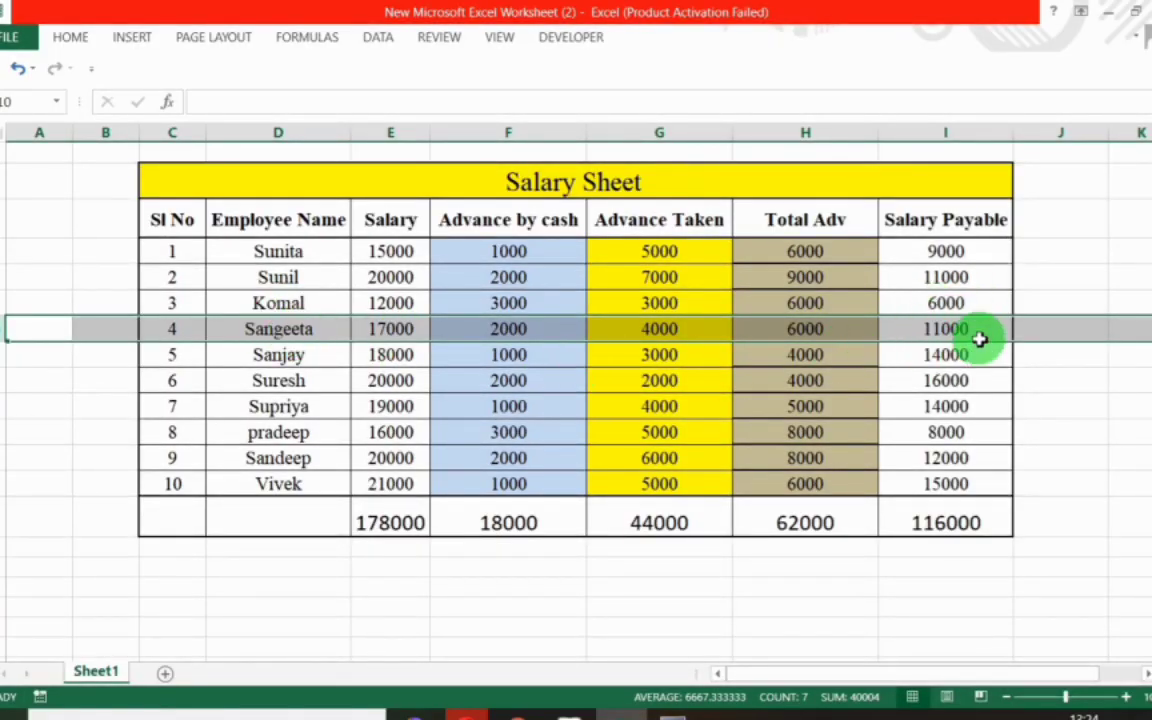
key("alt+Tab")
type("11000")
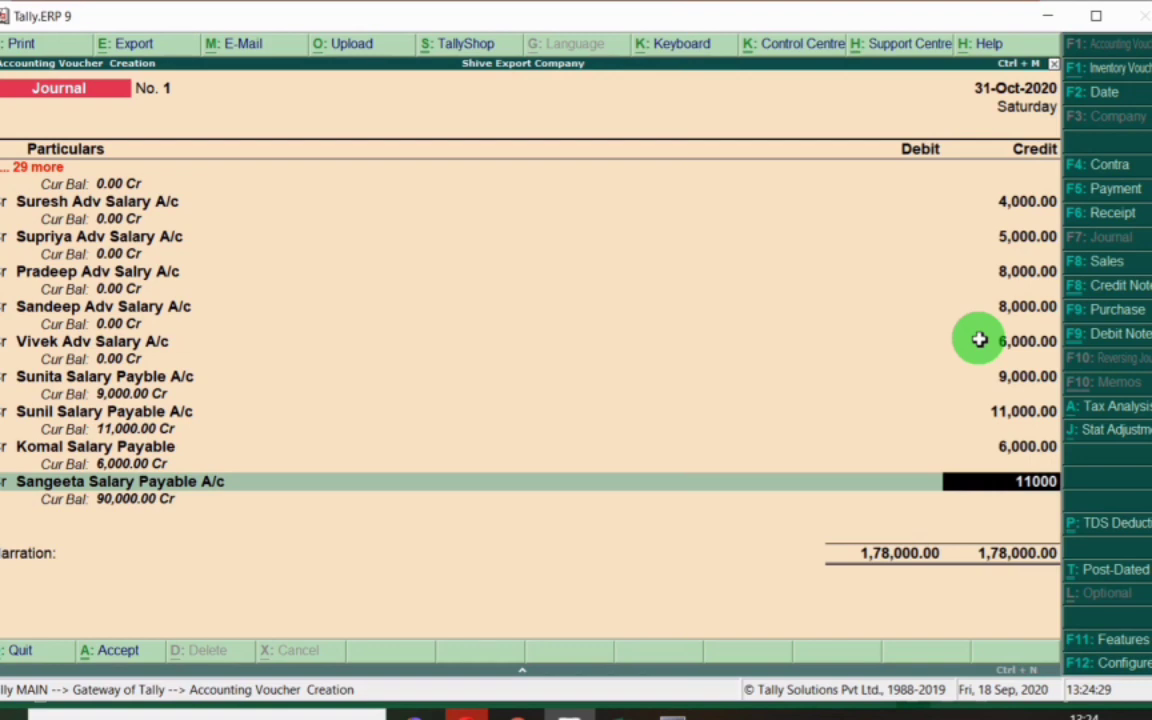
key("Return")
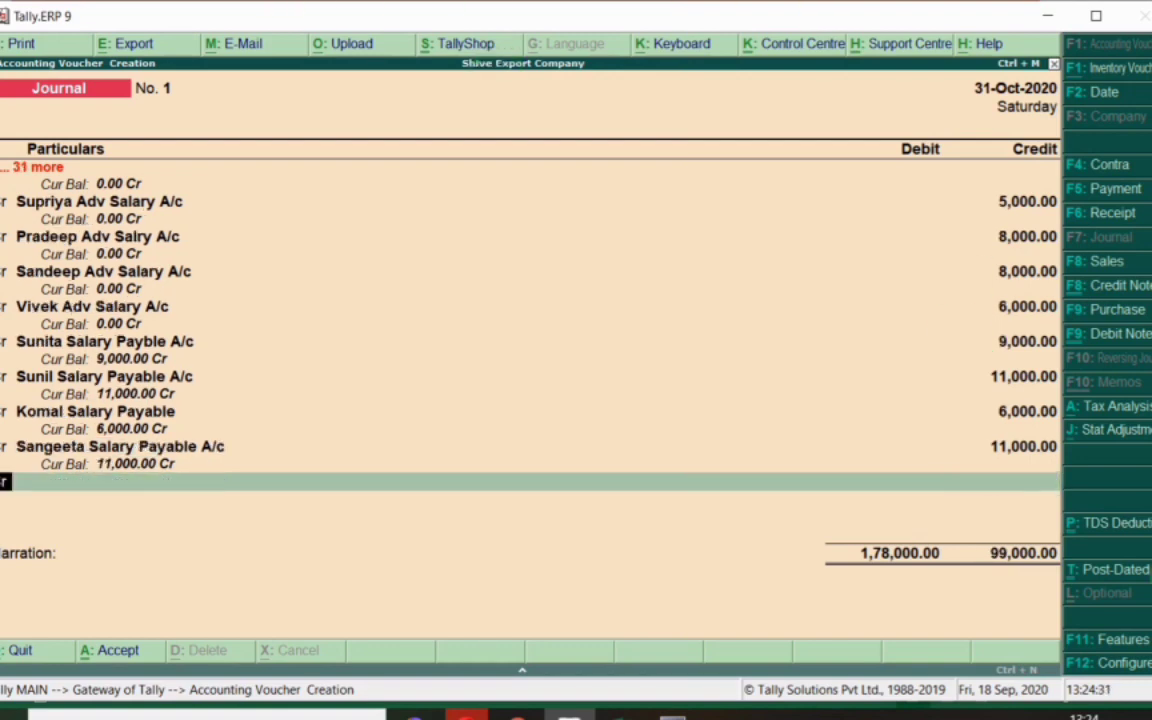
Create the fifth employee's Salary Payable A/c ledger under Current Liabilities from the voucher, using the name in the Excel sheet.
key("Return")
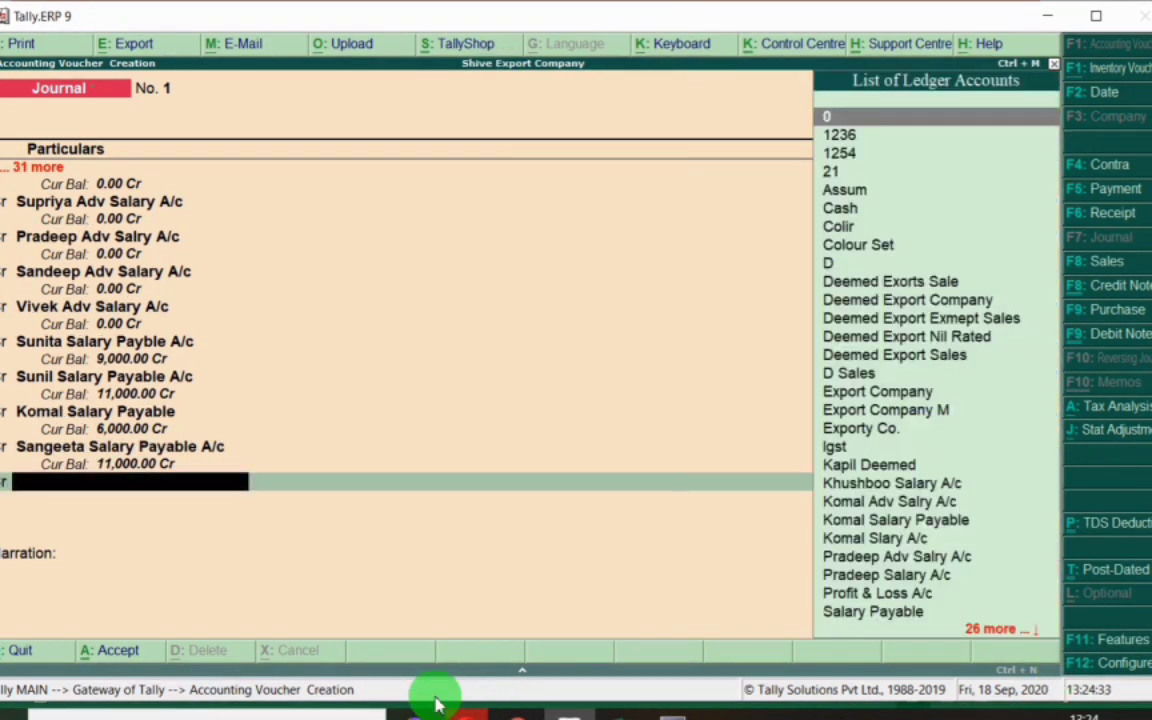
key("alt+c")
key("alt+Tab")
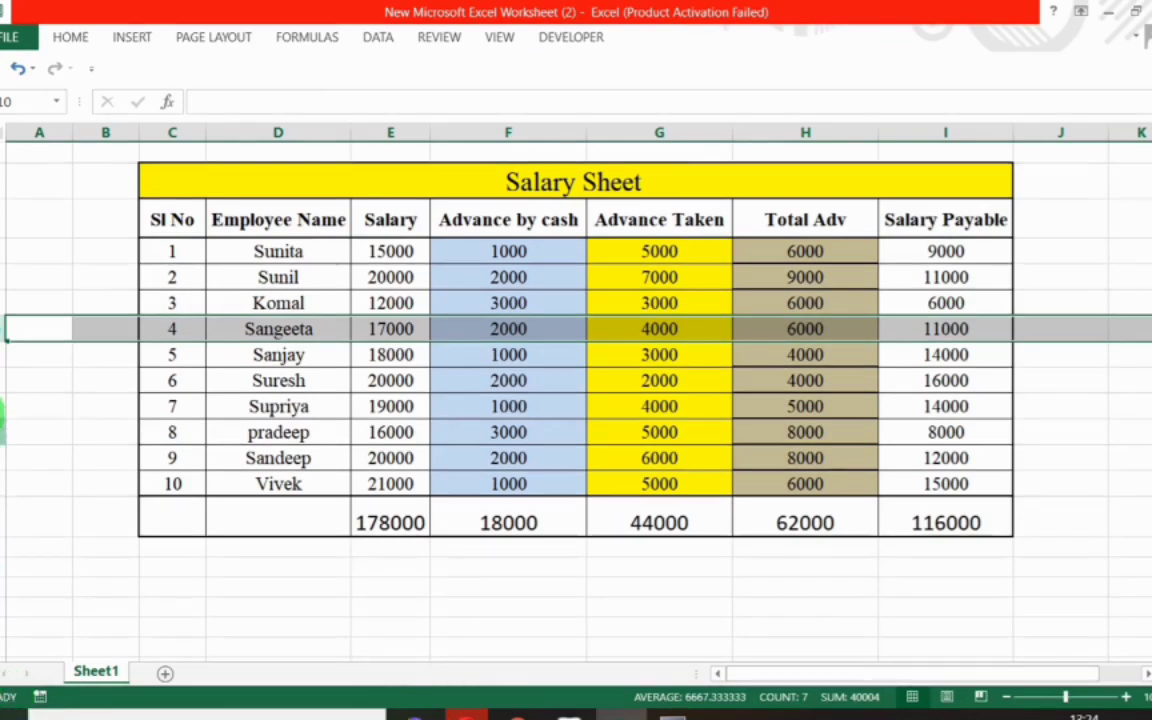
left_click(8, 355)
key("alt+Tab")
type("Sanjay")
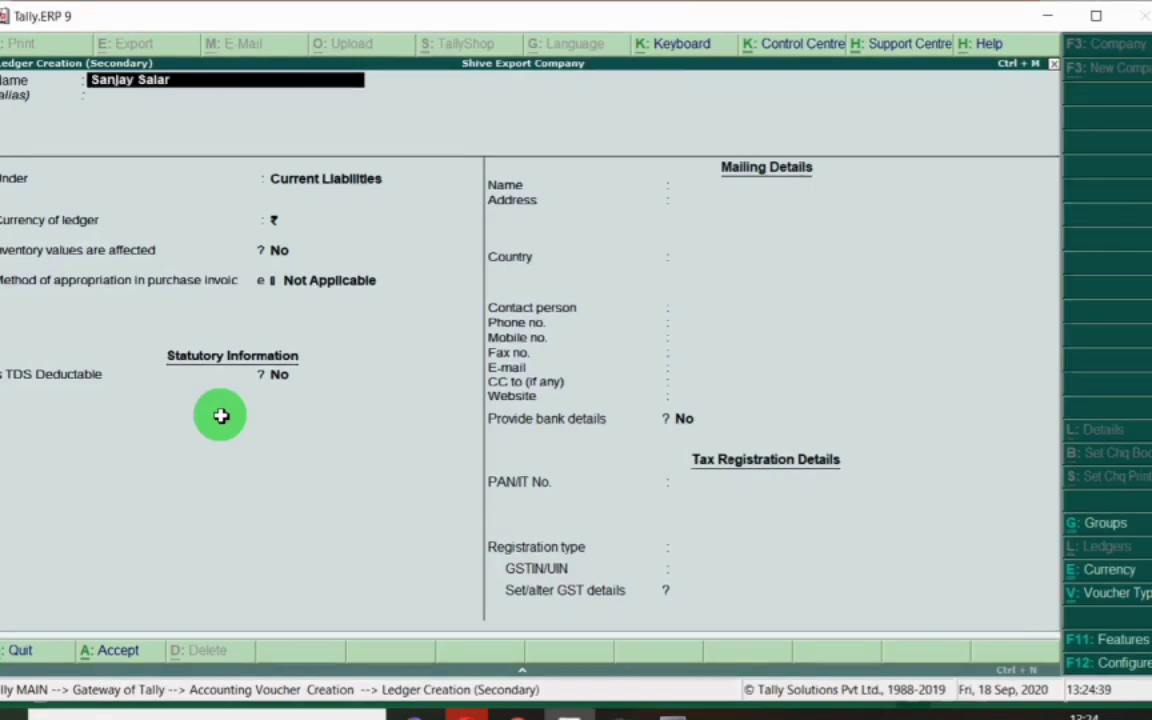
type(" Salary Payable a/c")
key("Return")
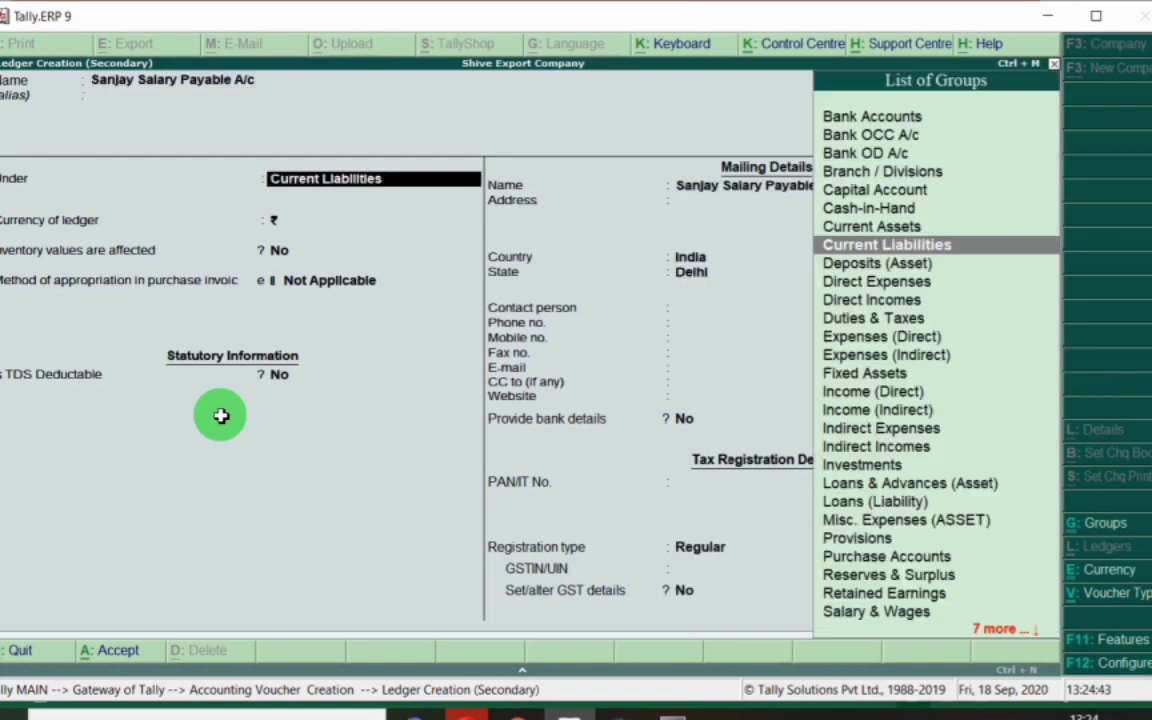
key("ctrl+a")
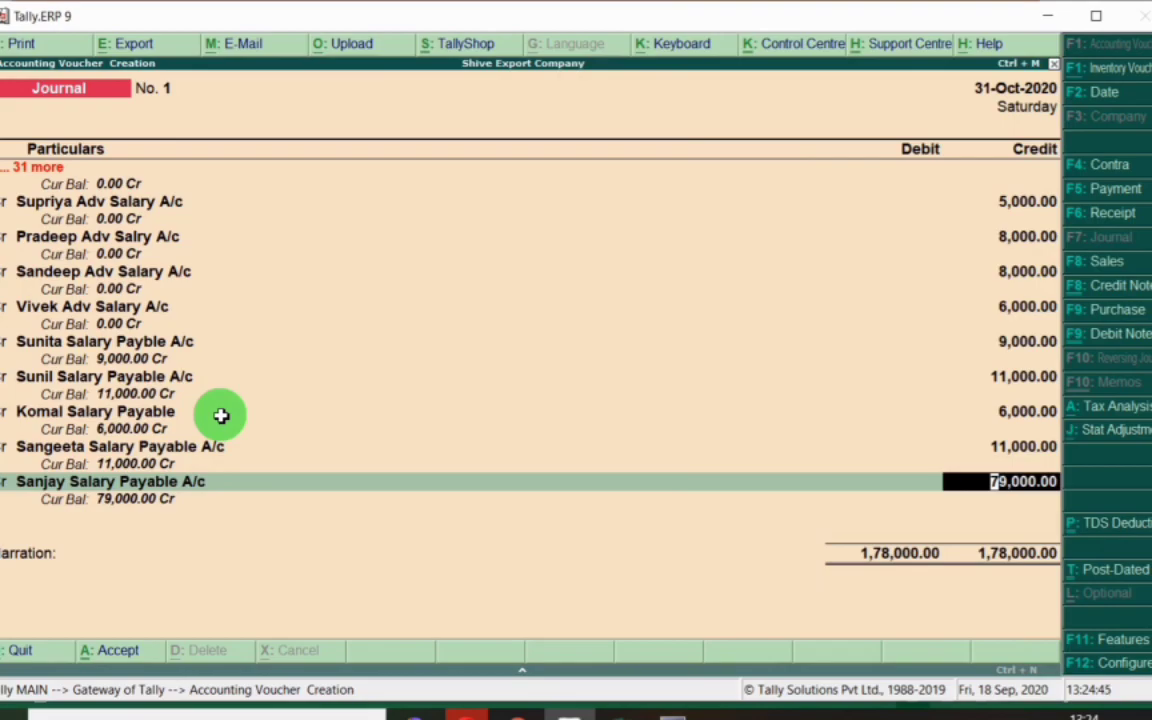
Look up the fifth employee's salary payable in Excel and credit 14000 to their Salary Payable A/c ledger in Tally.
key("alt+Tab")
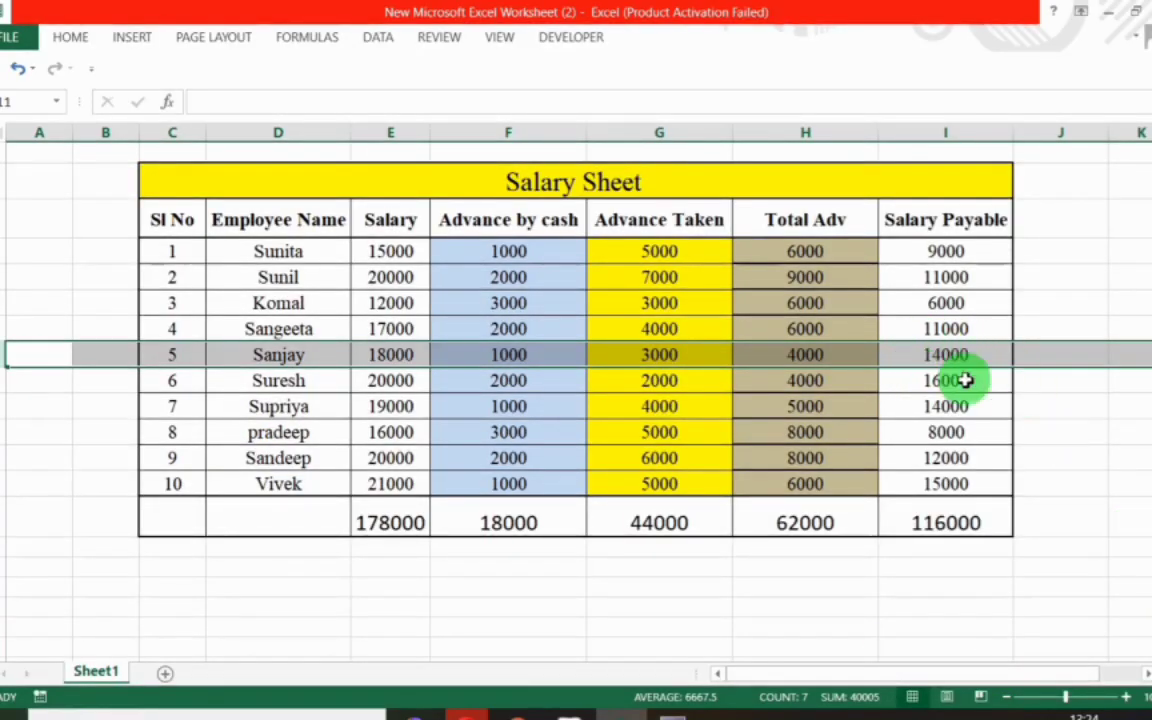
key("alt+Tab")
type("14000")
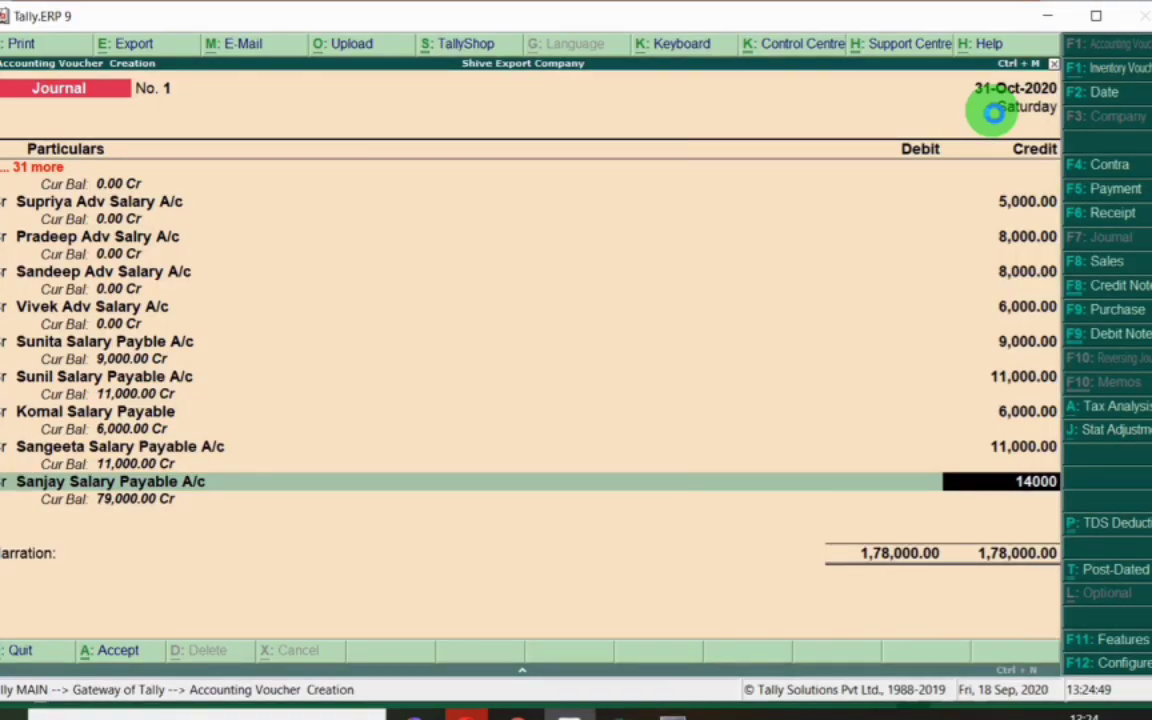
key("Return")
Create the sixth employee's Salary Payable A/c ledger under Current Liabilities from the voucher, using the name in the Excel sheet.
key("Return")
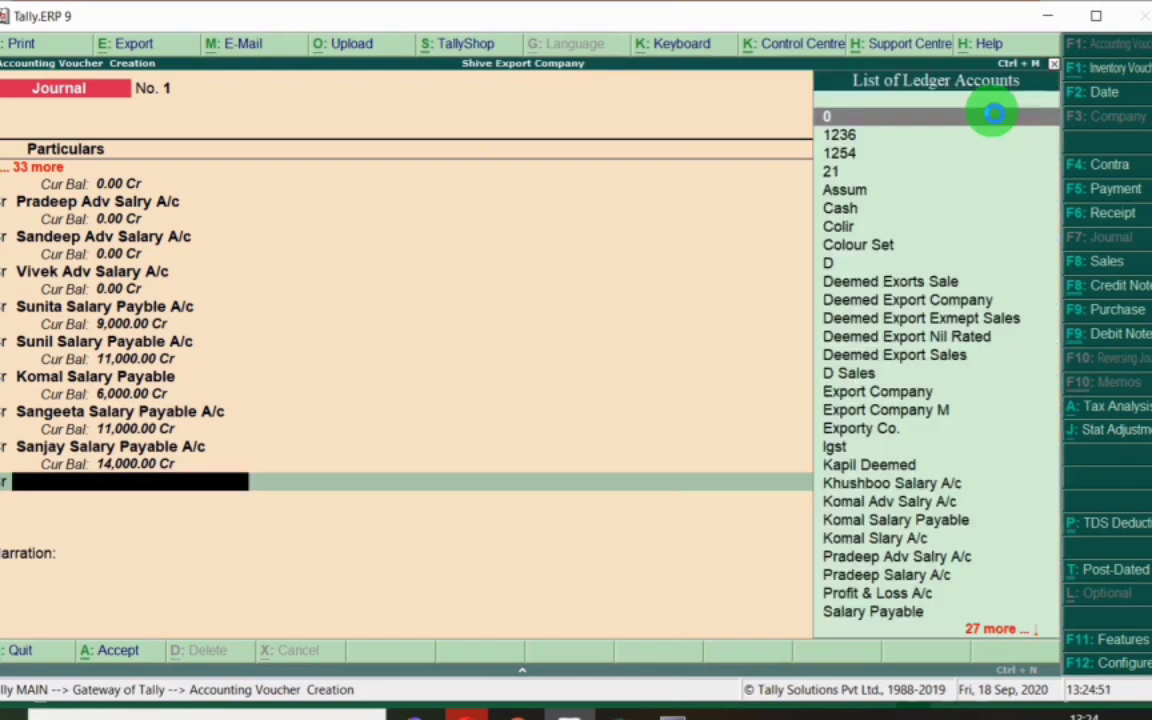
key("alt+c")
key("alt+Tab")
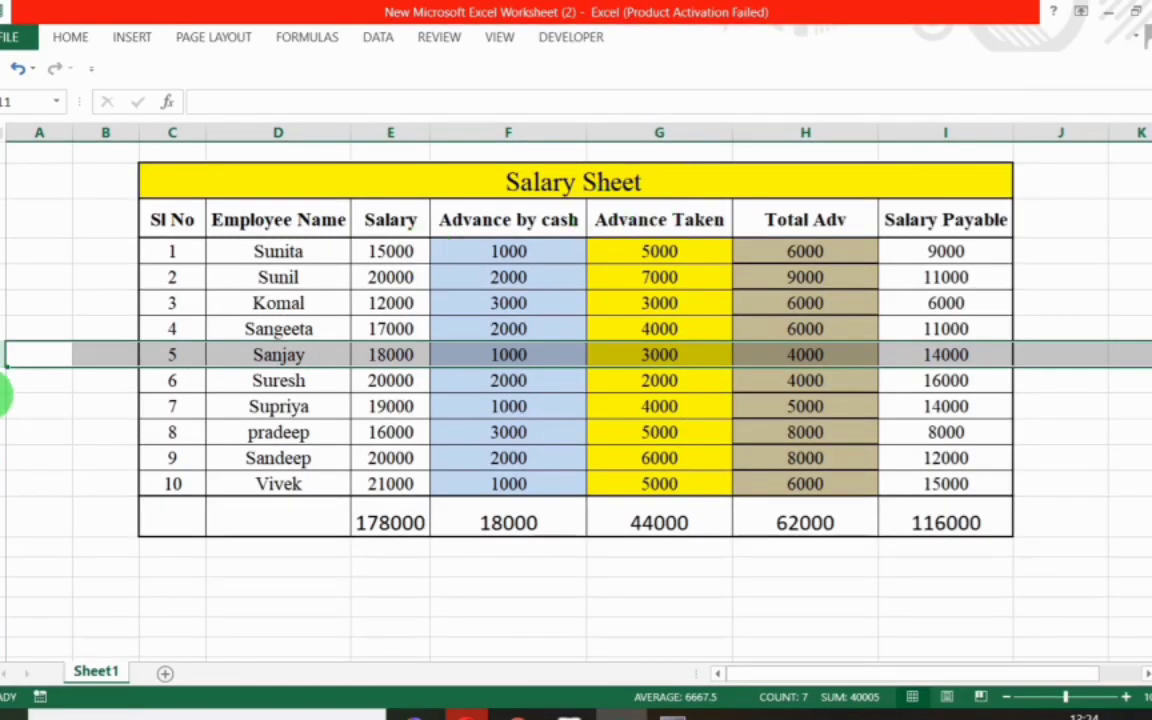
left_click(8, 380)
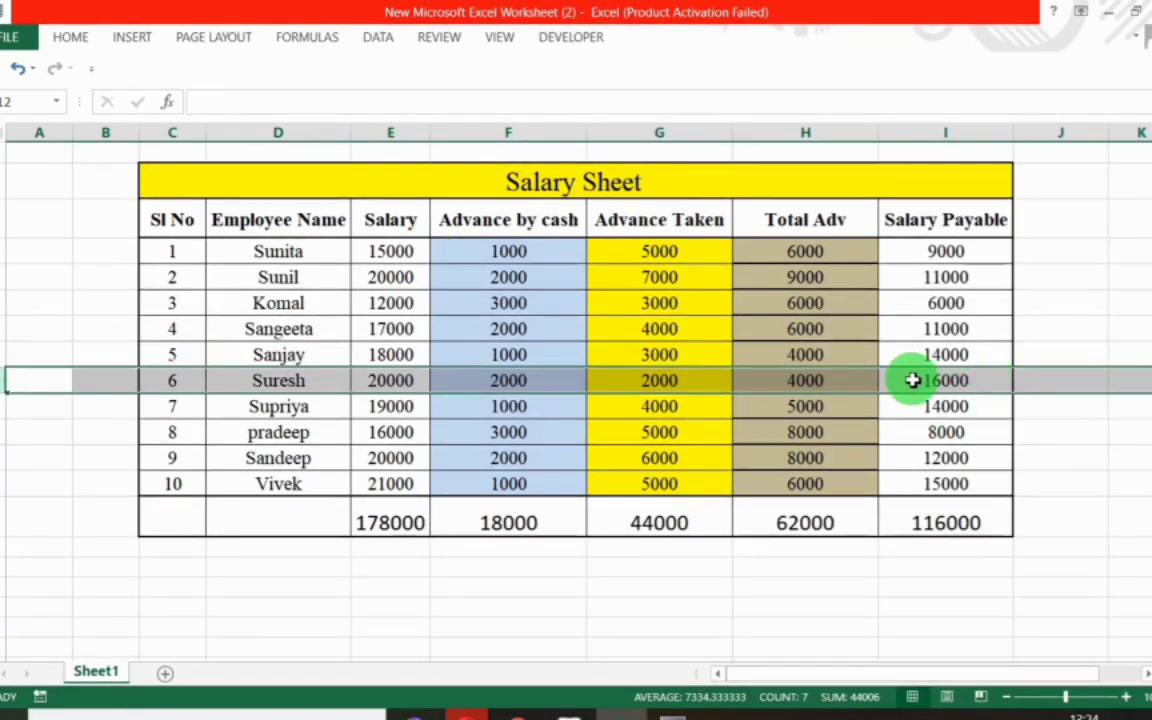
key("alt+Tab")
type("Sure")
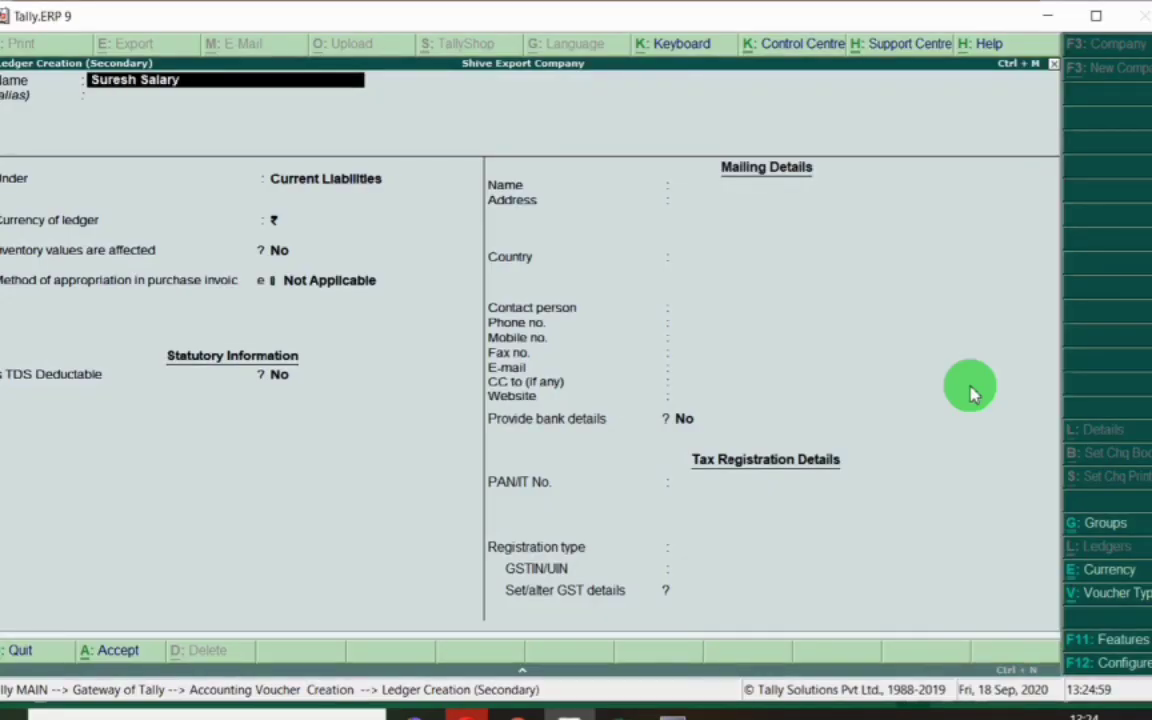
type("sh Salary Payb")
key("BackSpace")
type("a")
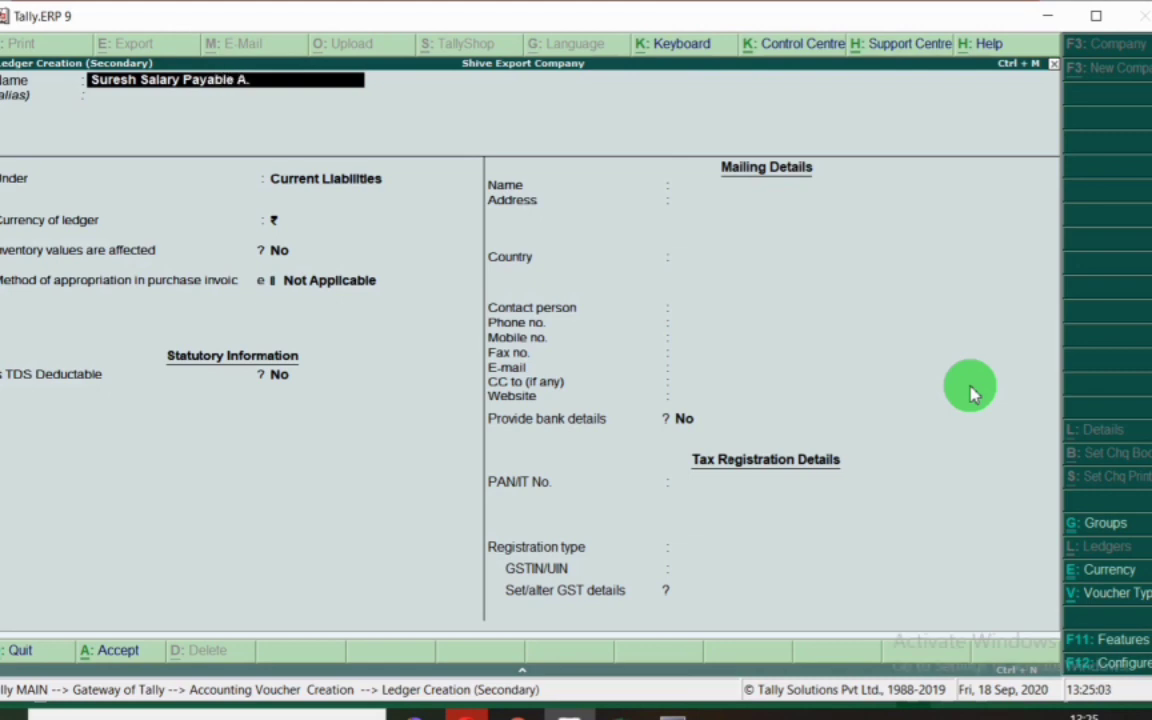
type("ble a/c")
key("Return")
key("Return")
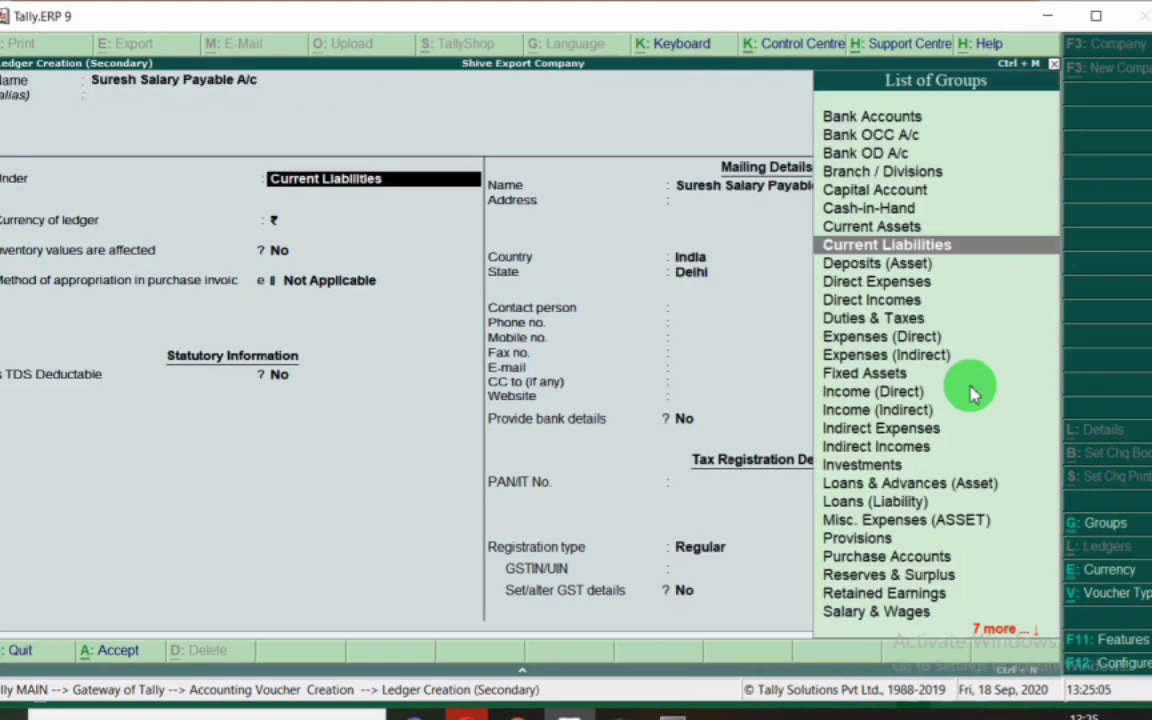
key("ctrl+a")
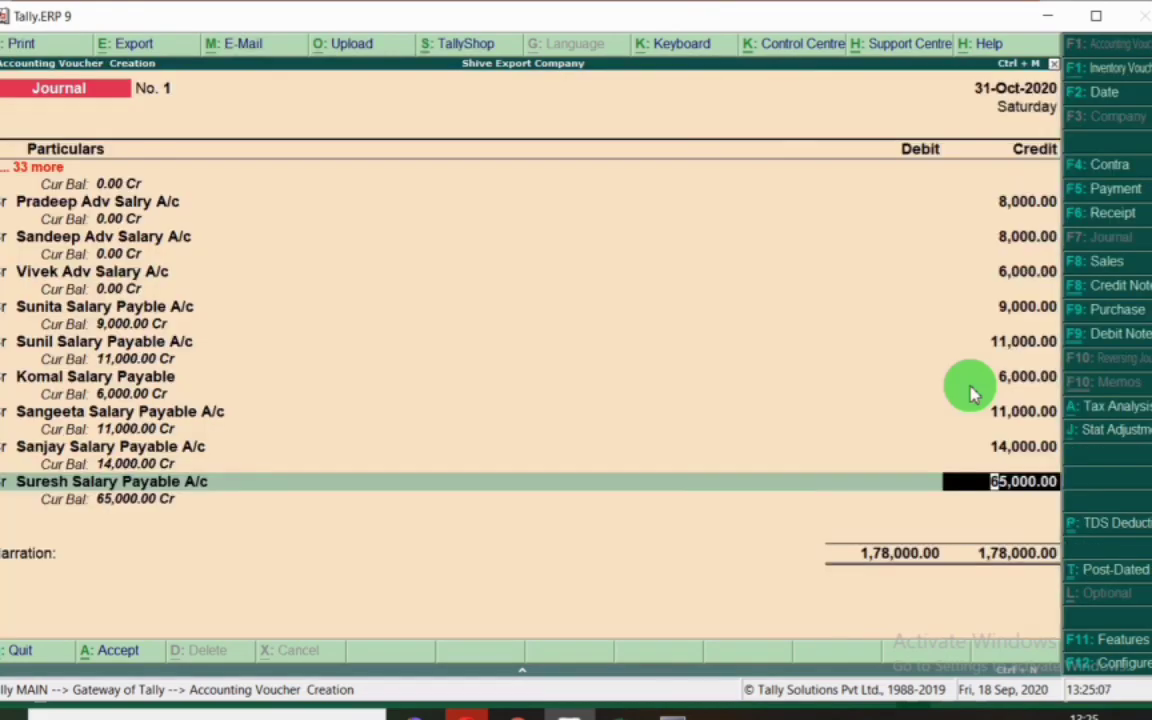
Look up the sixth employee's salary payable in Excel and credit 16000 to their Salary Payable A/c ledger in Tally.
key("alt+Tab")
key("alt+Tab")
type("16000")
key("Return")
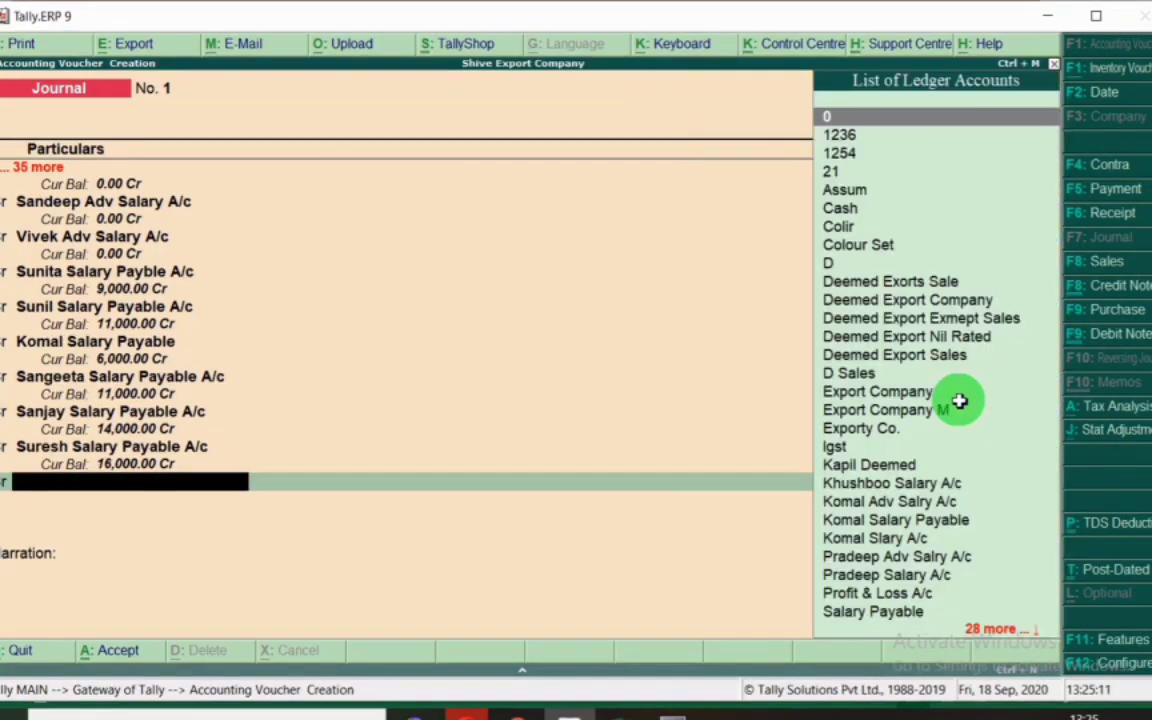
Create the seventh employee's Salary Paybale A/c ledger under Current Liabilities from the voucher, using the name in the Excel sheet.
key("alt+c")
key("alt+Tab")
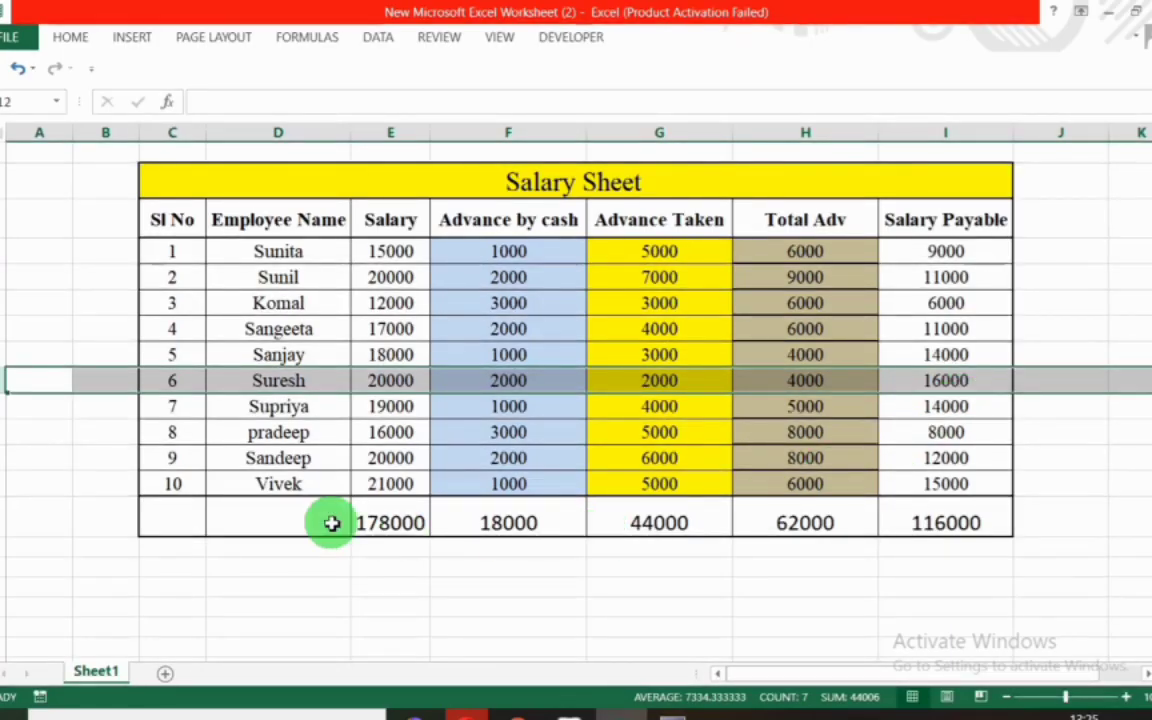
left_click(10, 406)
key("alt+Tab")
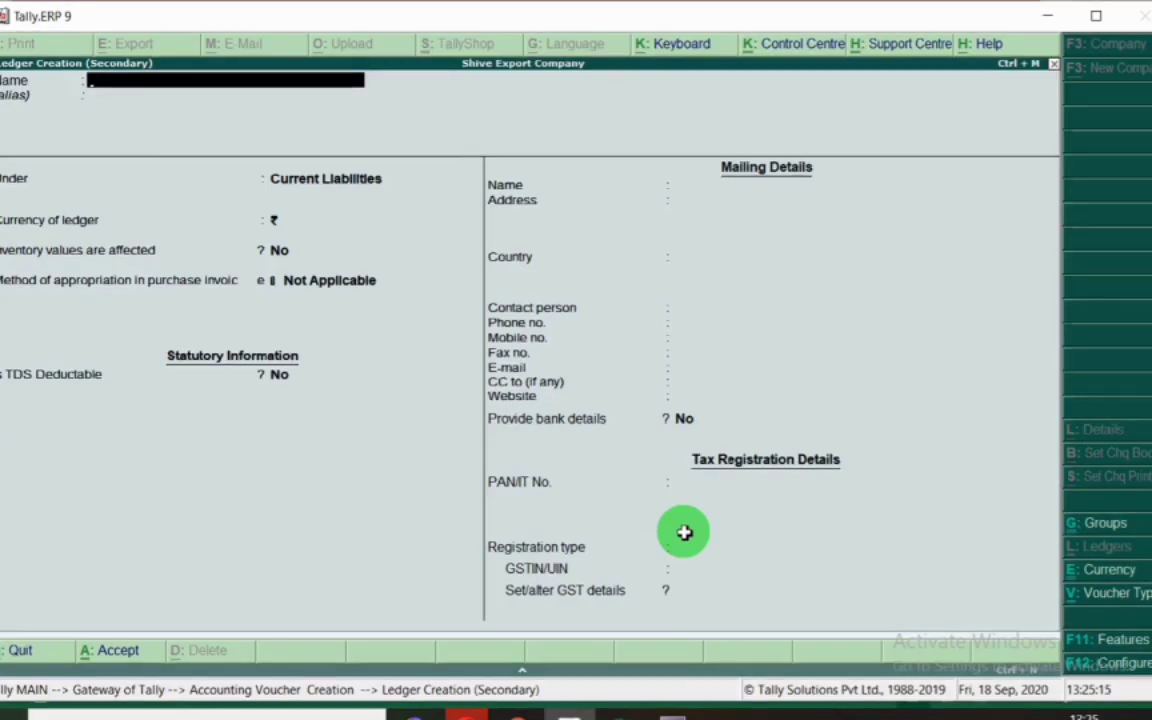
type("Supriya Salary Paybale A")
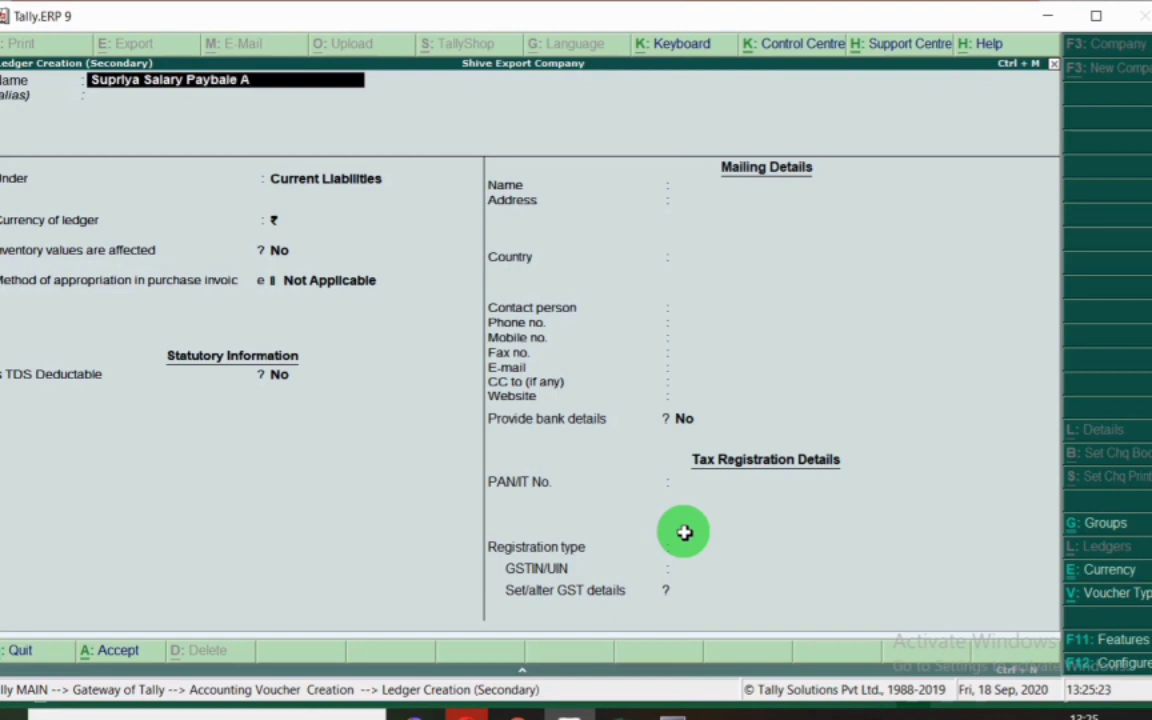
key("Return")
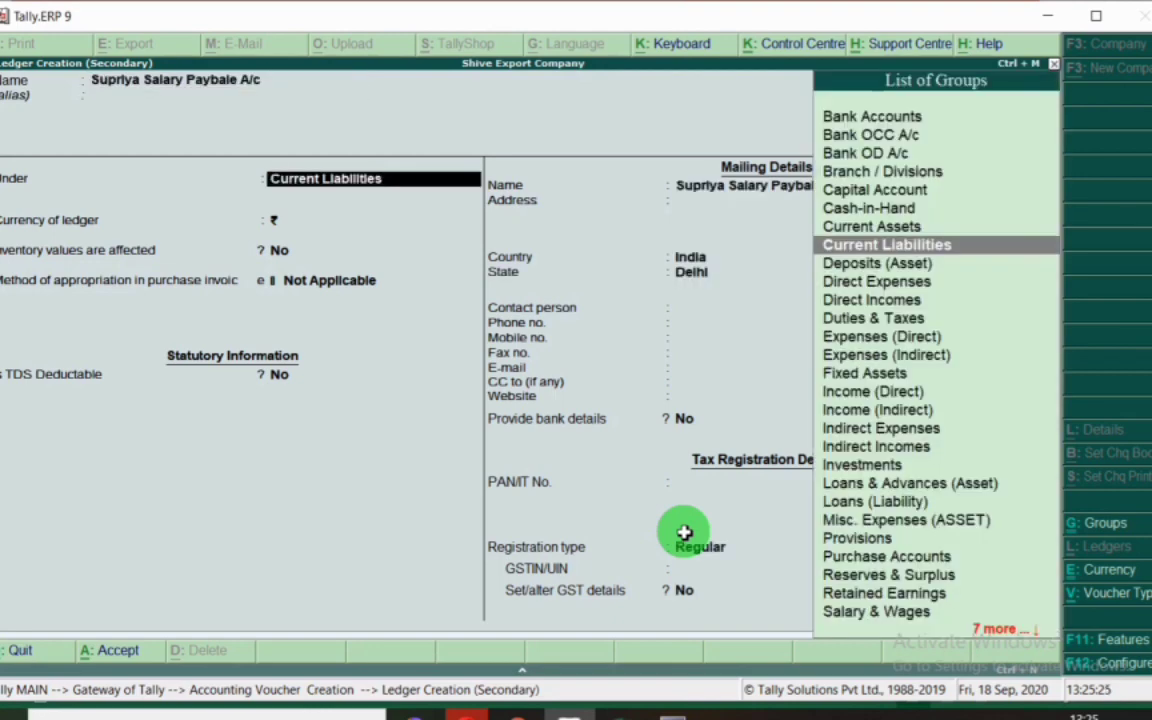
key("ctrl+a")
Look up the seventh employee's salary payable in Excel and credit 14000 to their Salary Paybale A/c ledger in Tally.
key("alt+Tab")
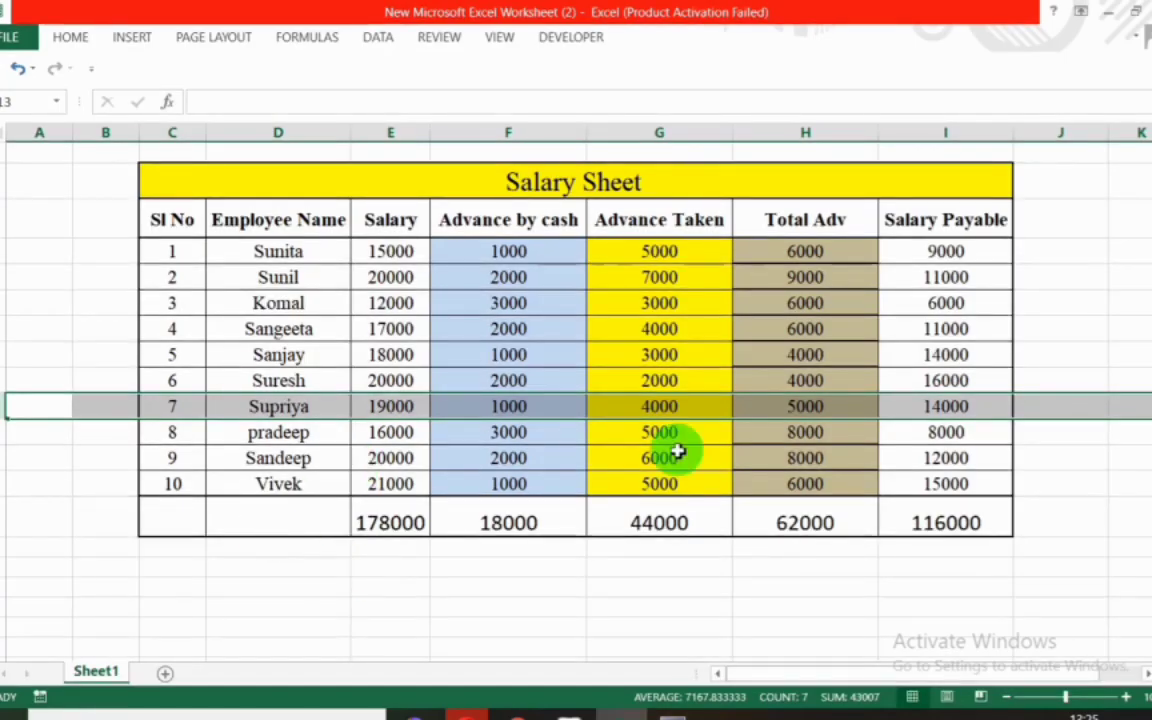
key("alt+Tab")
type("14000")
key("Return")
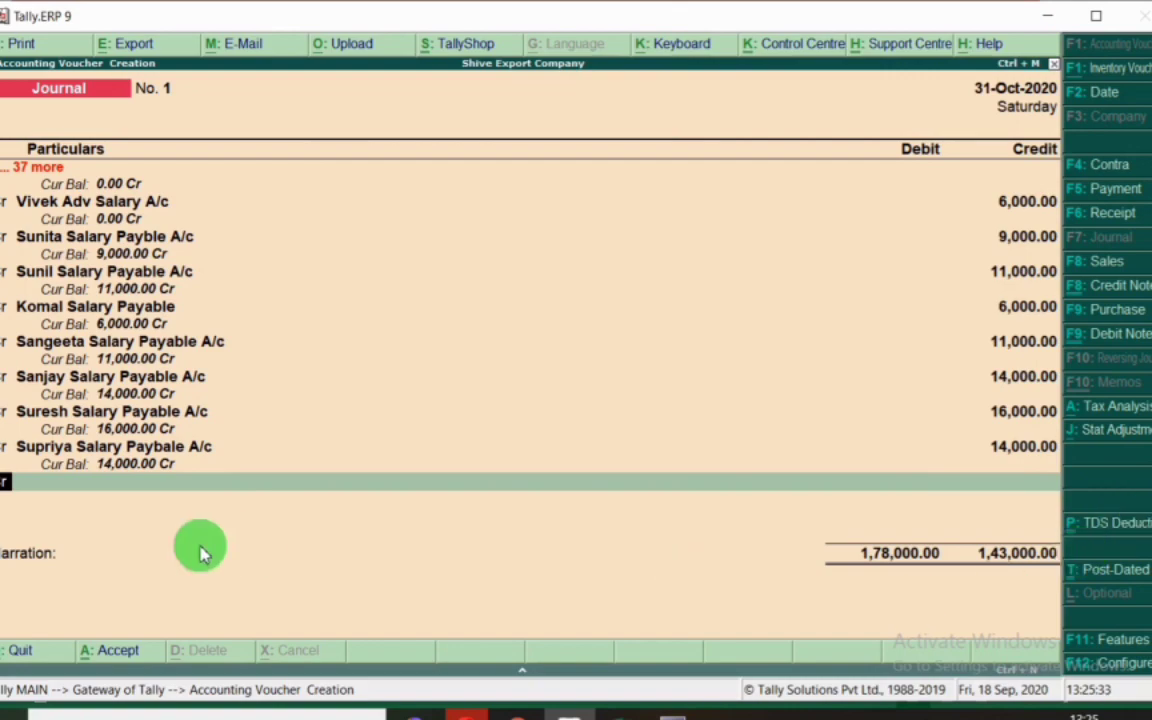
Create the eighth employee's Salary Payable A/c ledger under Current Liabilities from the voucher, using the name in the Excel sheet.
key("Return")
key("alt+c")
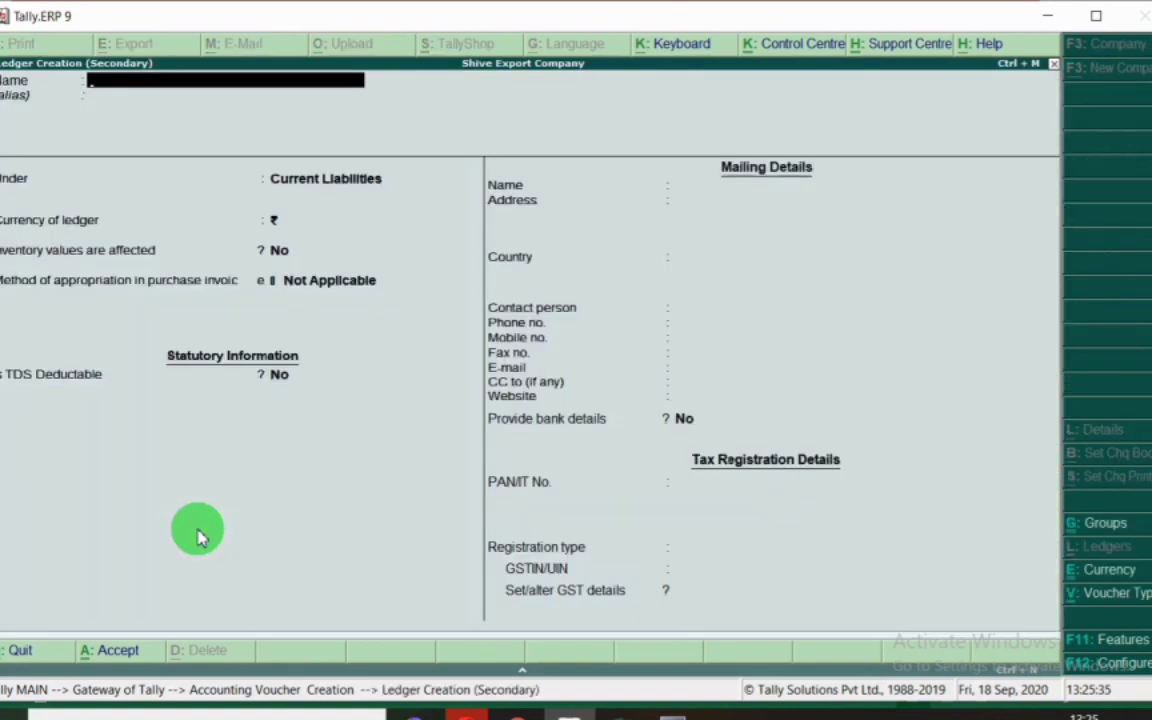
key("alt+Tab")
left_click(3, 432)
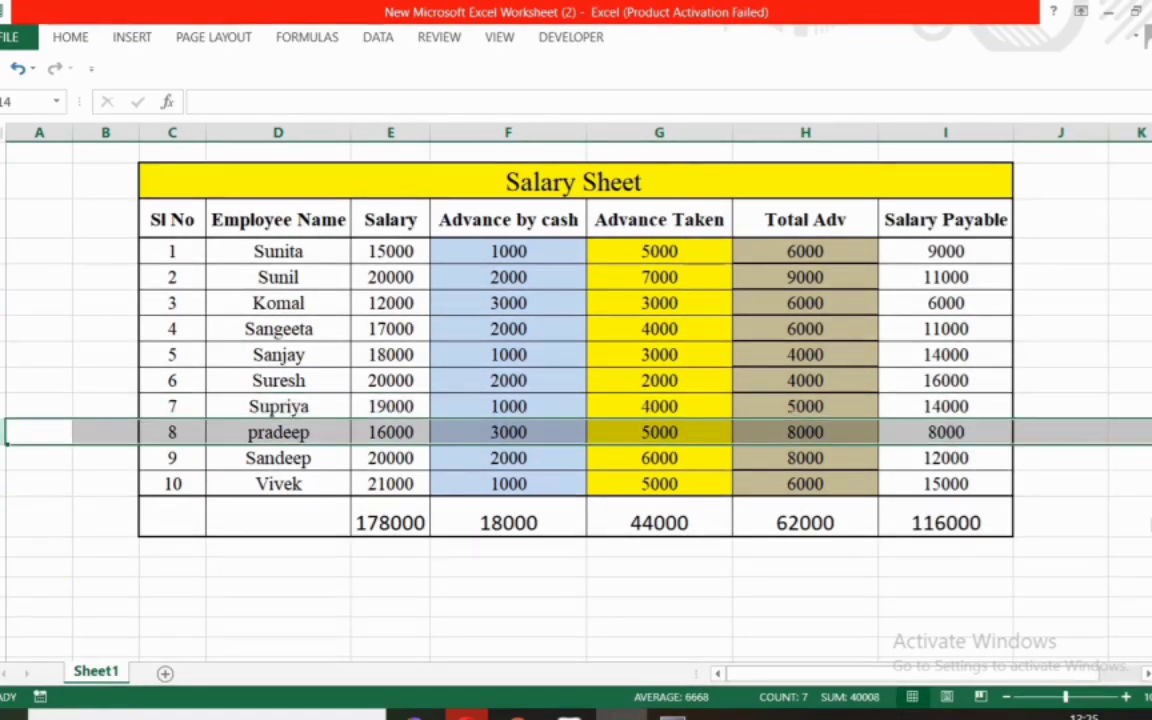
key("alt+Tab")
type("Pradeep Sla")
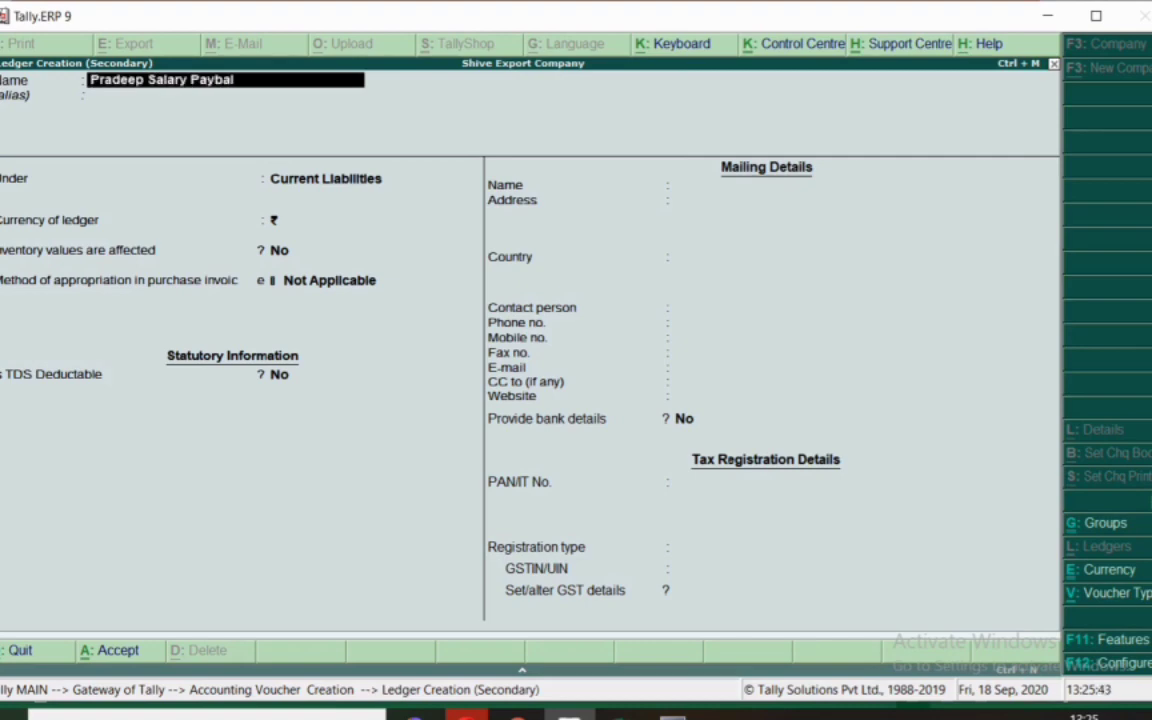
type("ary Payb")
key("BackSpace")
type("ab")
key("Return")
key("Return")
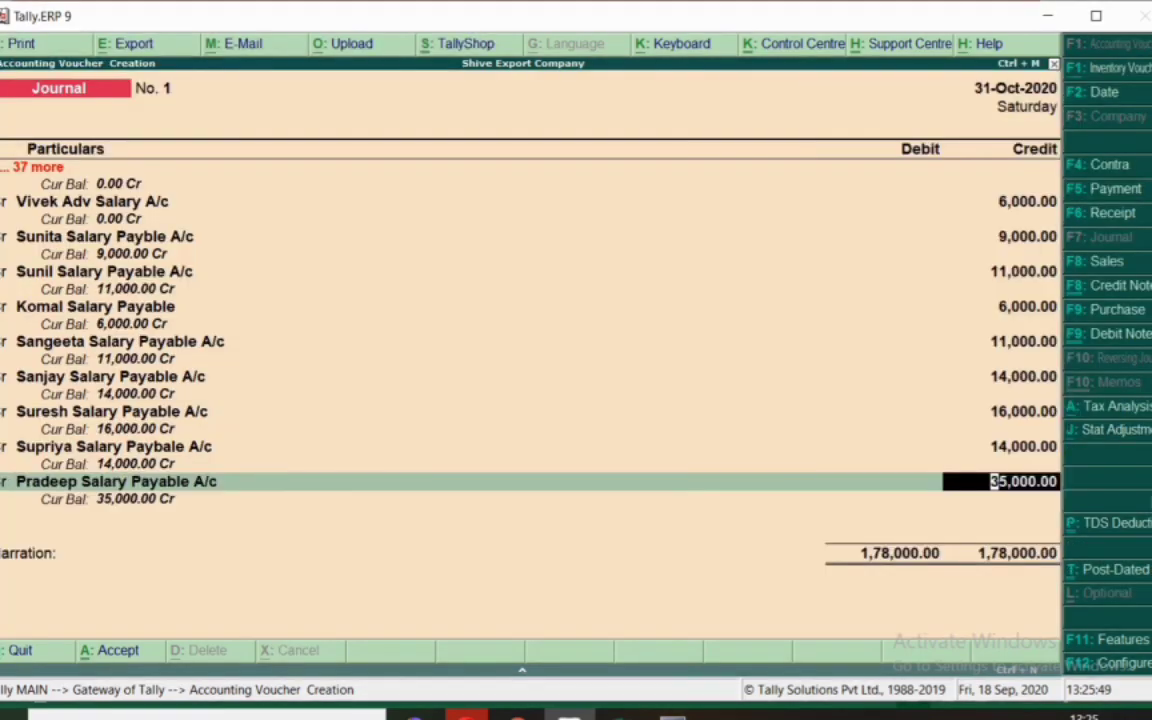
Look up the eighth employee's salary payable in Excel and credit 8000 to their Salary Payable A/c ledger in Tally.
key("alt+Tab")
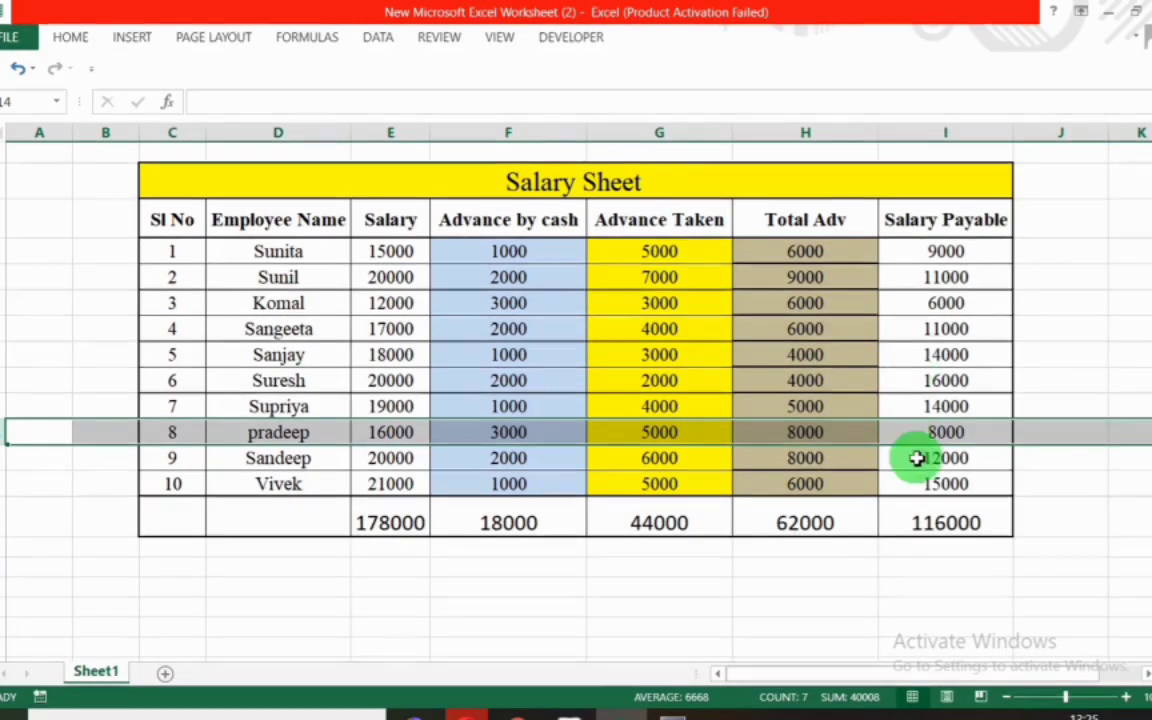
key("alt+Tab")
type("000")
key("Return")
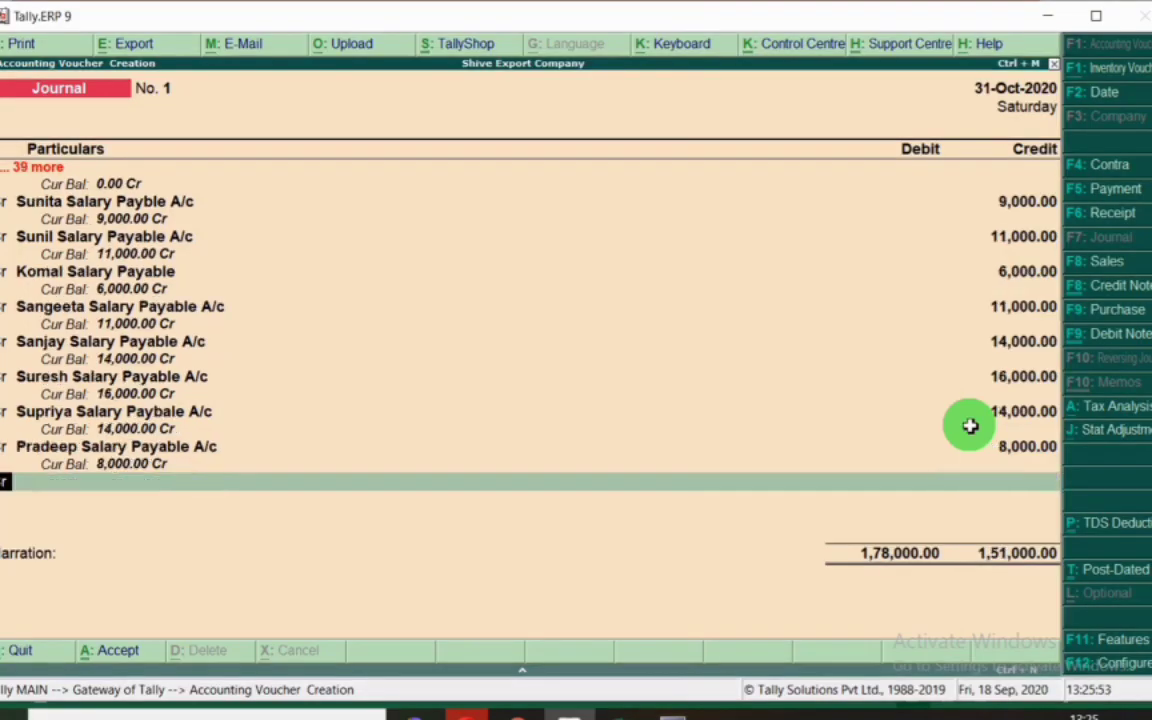
Create the ninth employee's Salary Payable A/c ledger under Current Liabilities from the voucher, using the name in the Excel sheet.
key("Return")
key("alt+c")
key("alt+Tab")
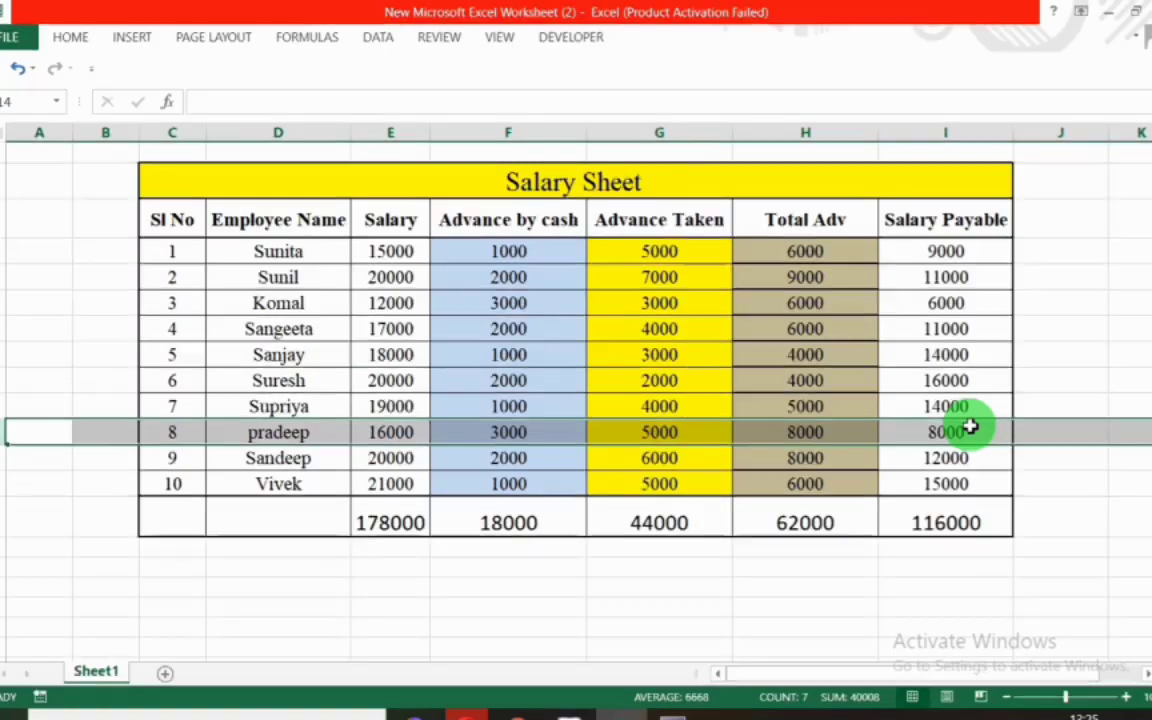
left_click(8, 457)
key("alt+Tab")
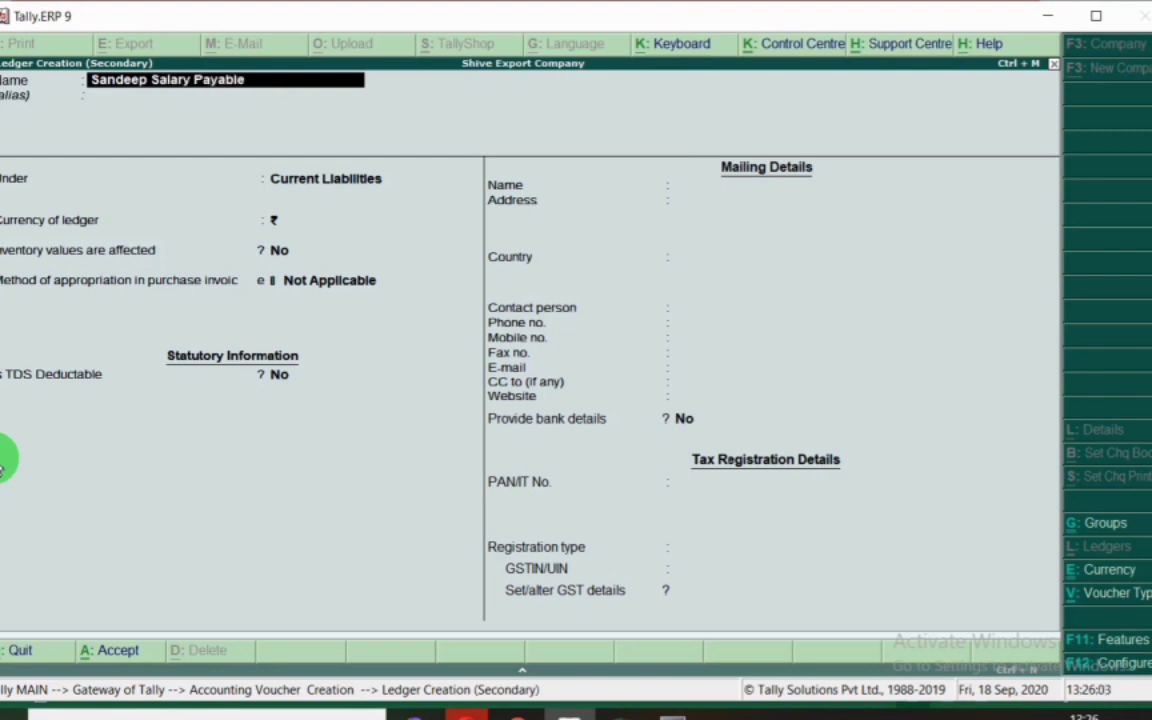
type("c")
key("Return")
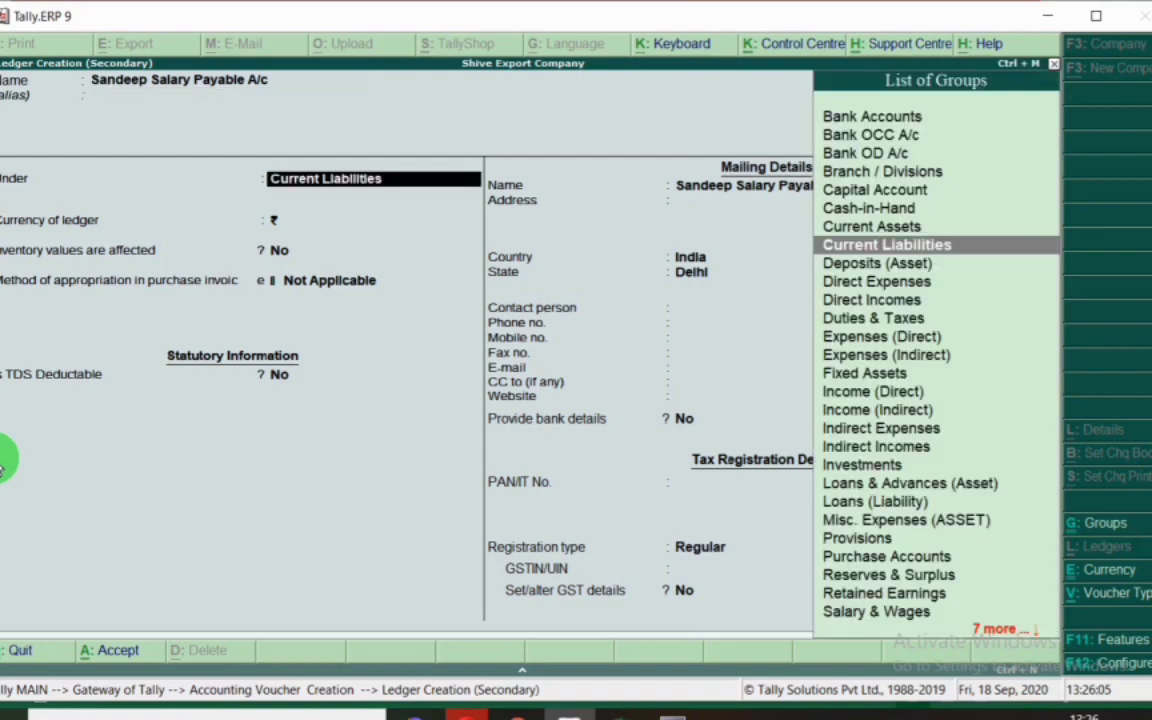
key("Return")
key("ctrl+a")
key("Return")
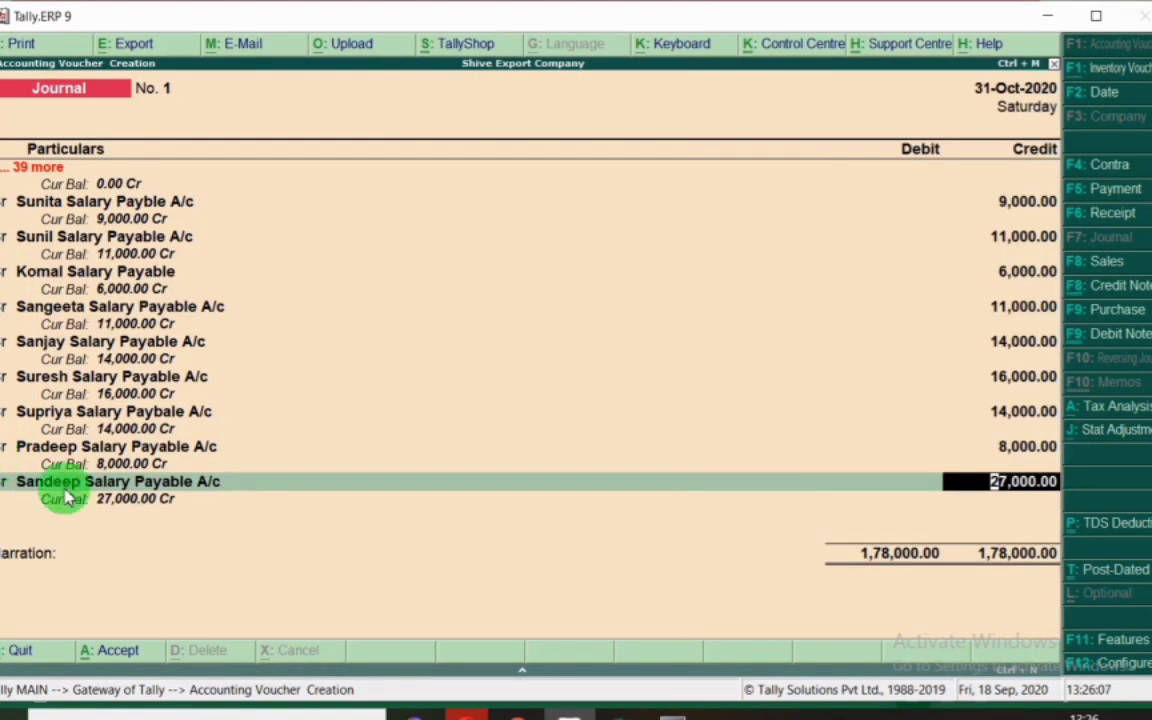
Look up the ninth employee's salary payable in Excel and credit 12000 to their Salary Payable A/c ledger in Tally.
key("alt+Tab")
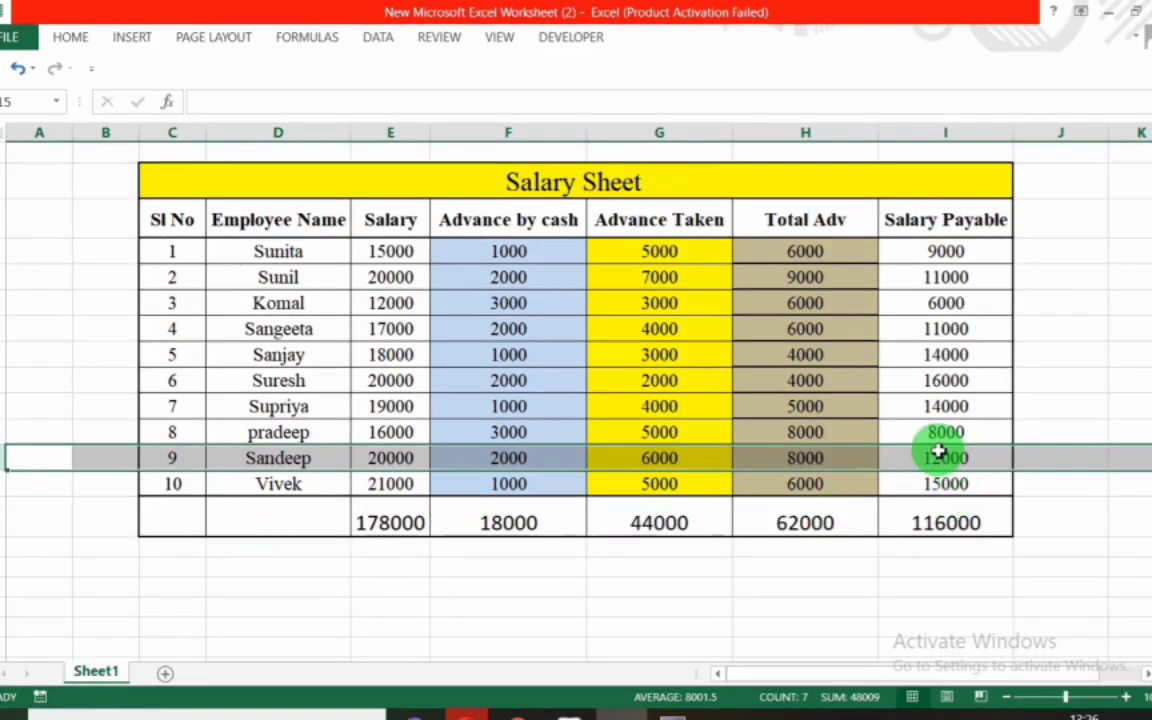
key("alt+Tab")
type("12")
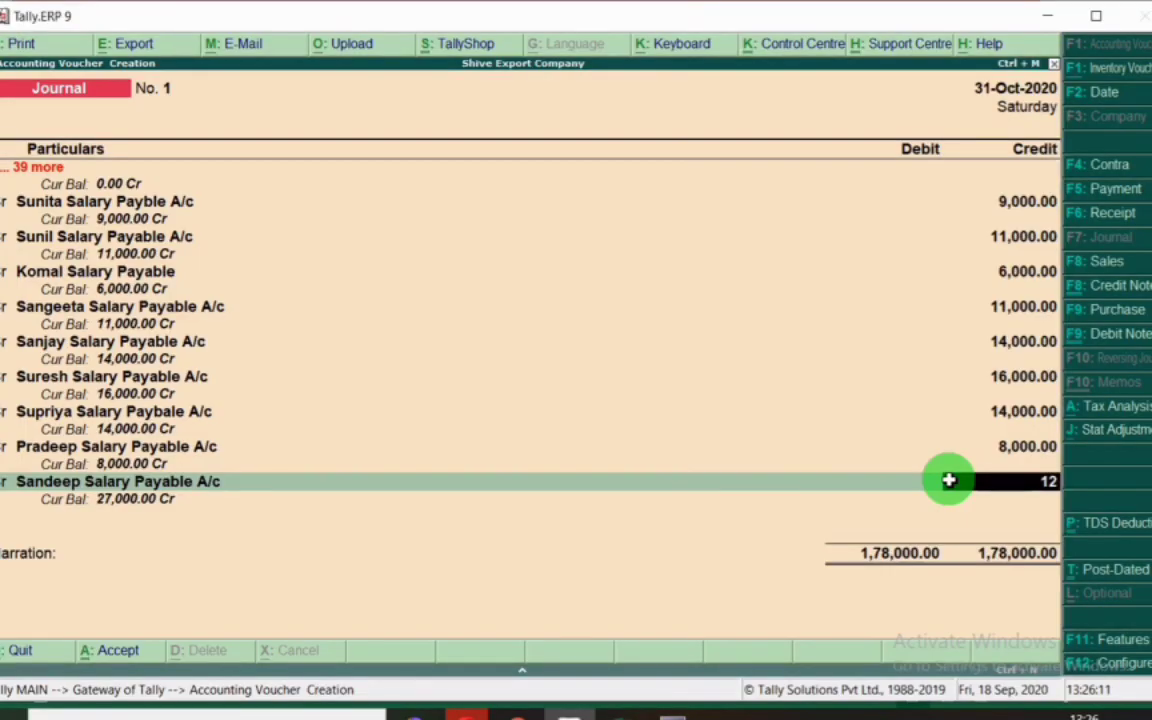
type("0000")
key("Return")
Create the tenth employee's Salary Paybal A/c ledger under Current Liabilities from the voucher, using the name in the Excel sheet.
key("Return")
key("alt+c")
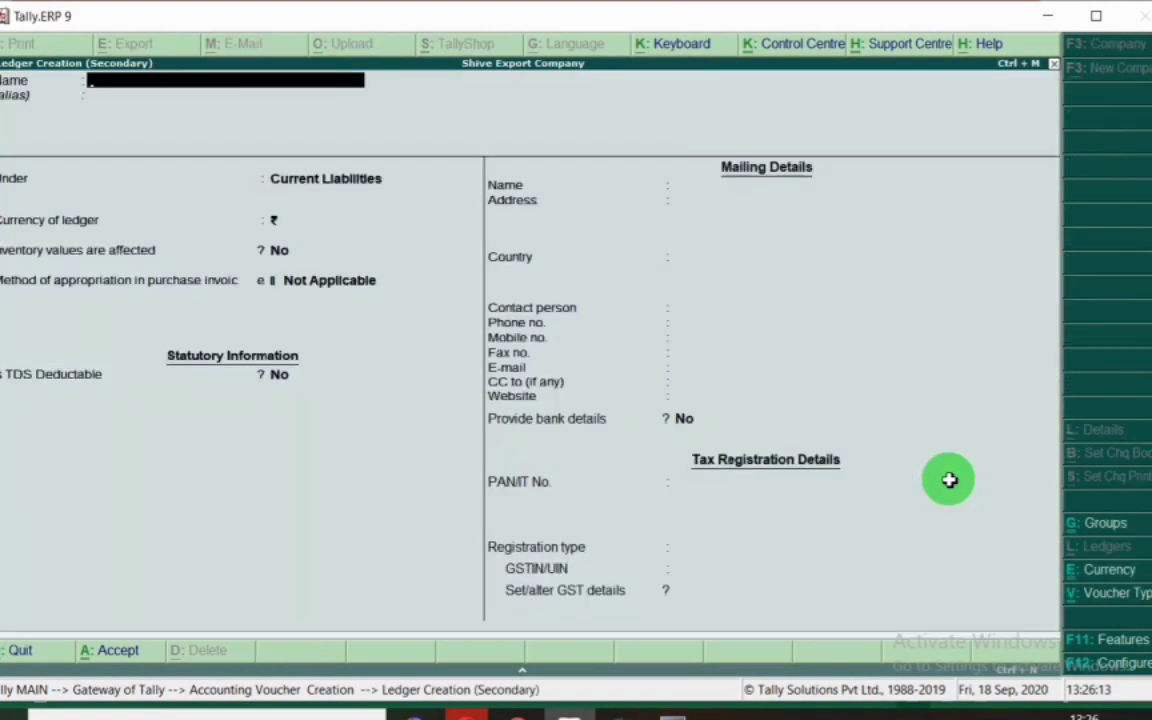
key("alt+Tab")
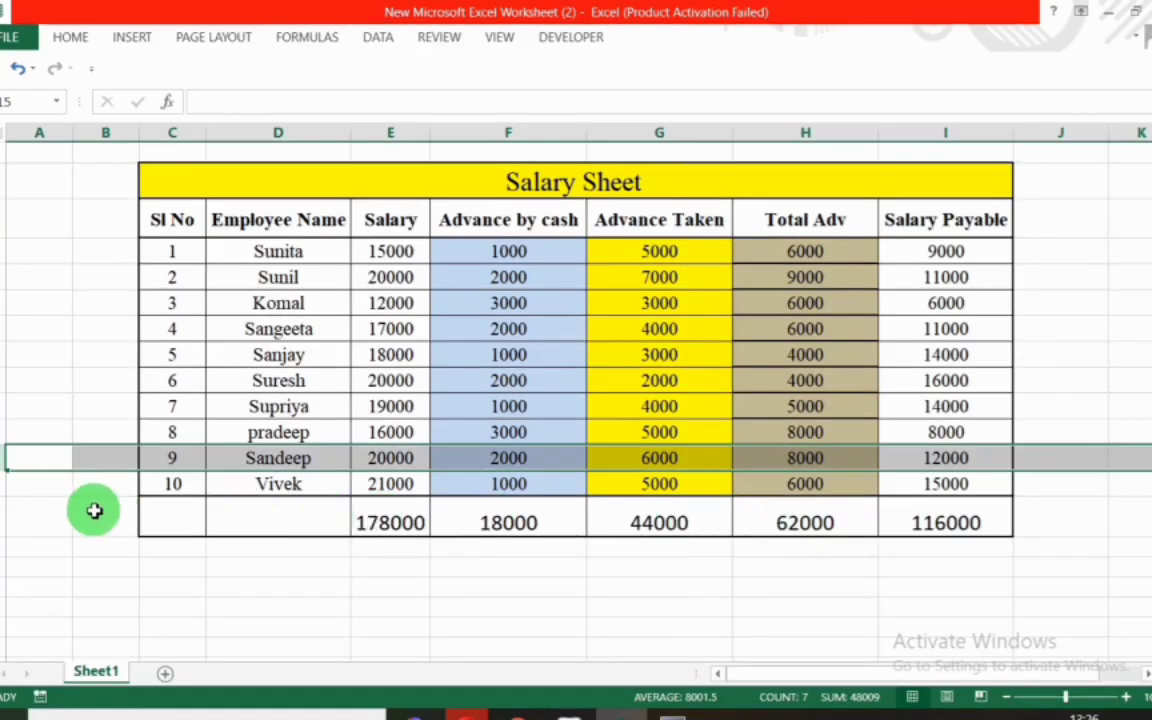
left_click(5, 483)
key("alt+Tab")
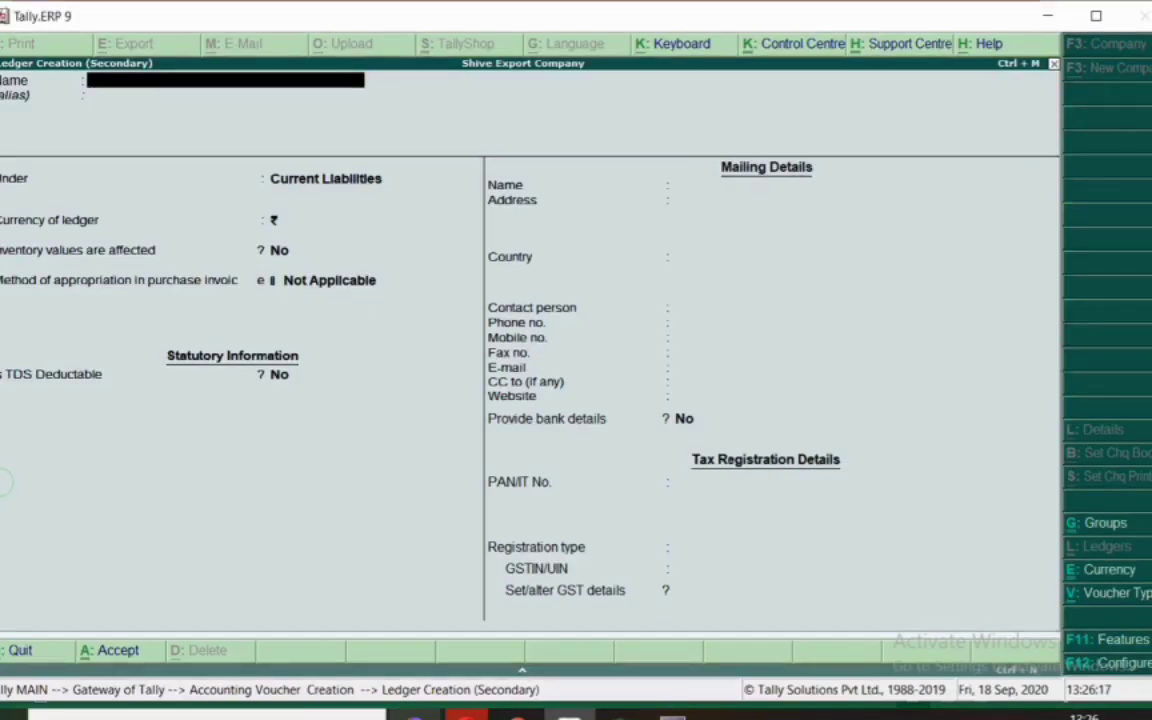
type("Vivek Salary Pay")
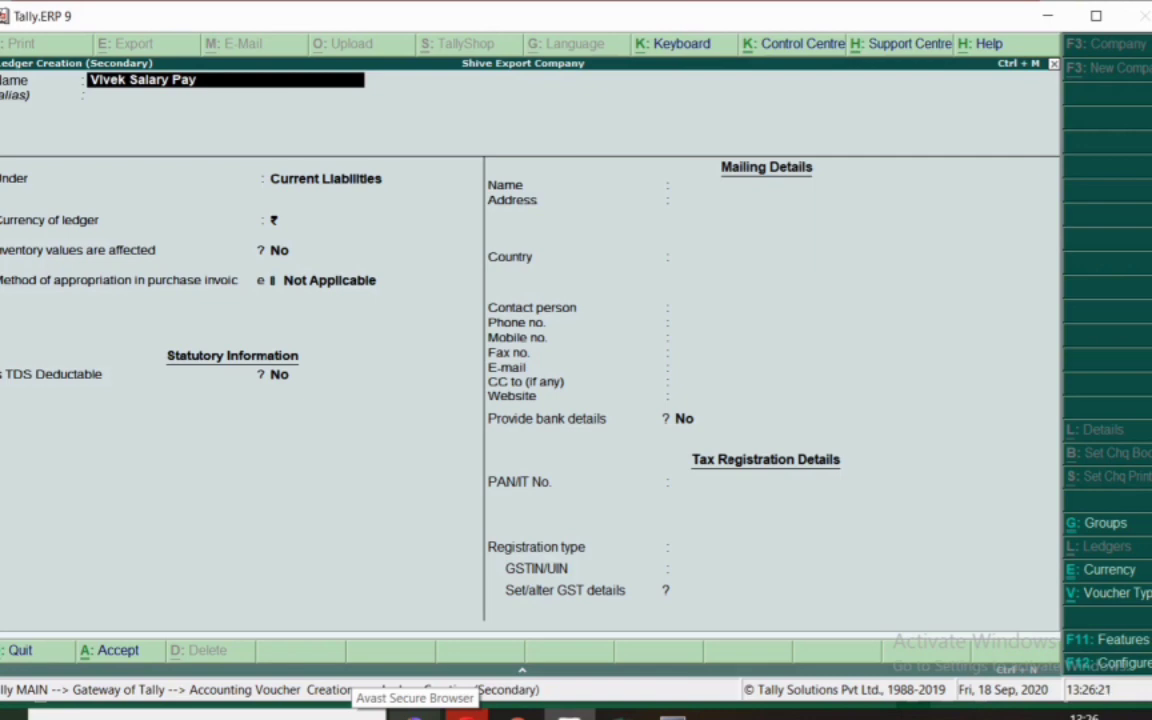
type("bal A/c")
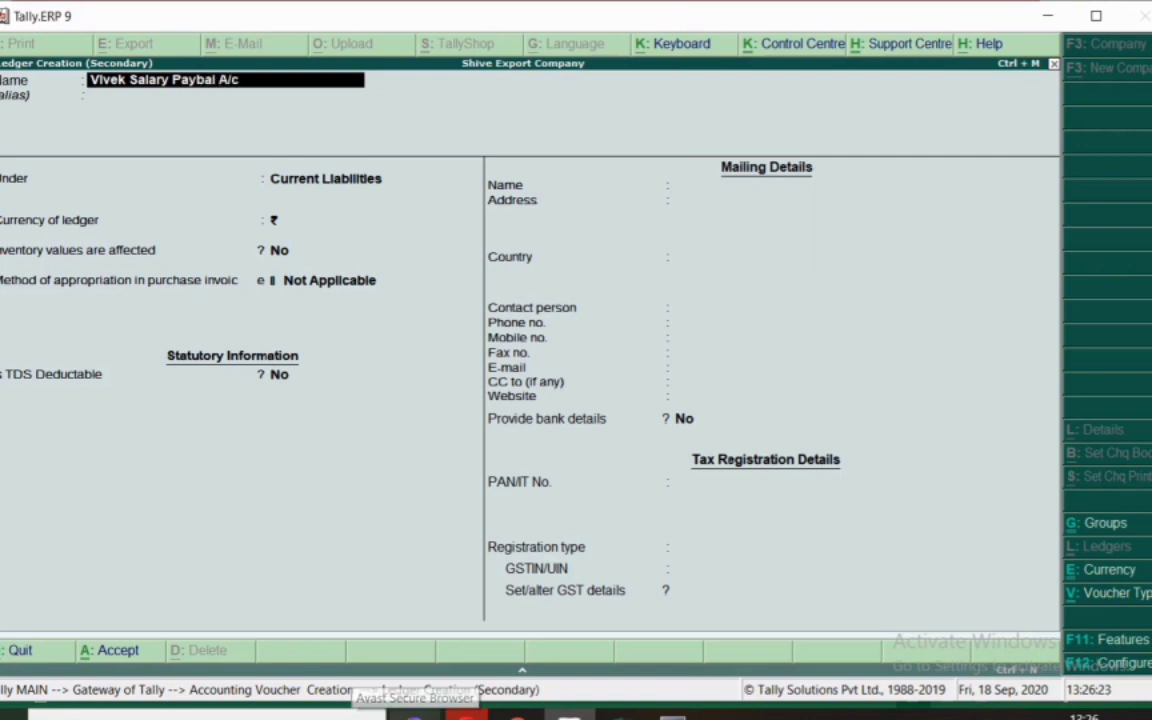
key("Return")
key("Return")
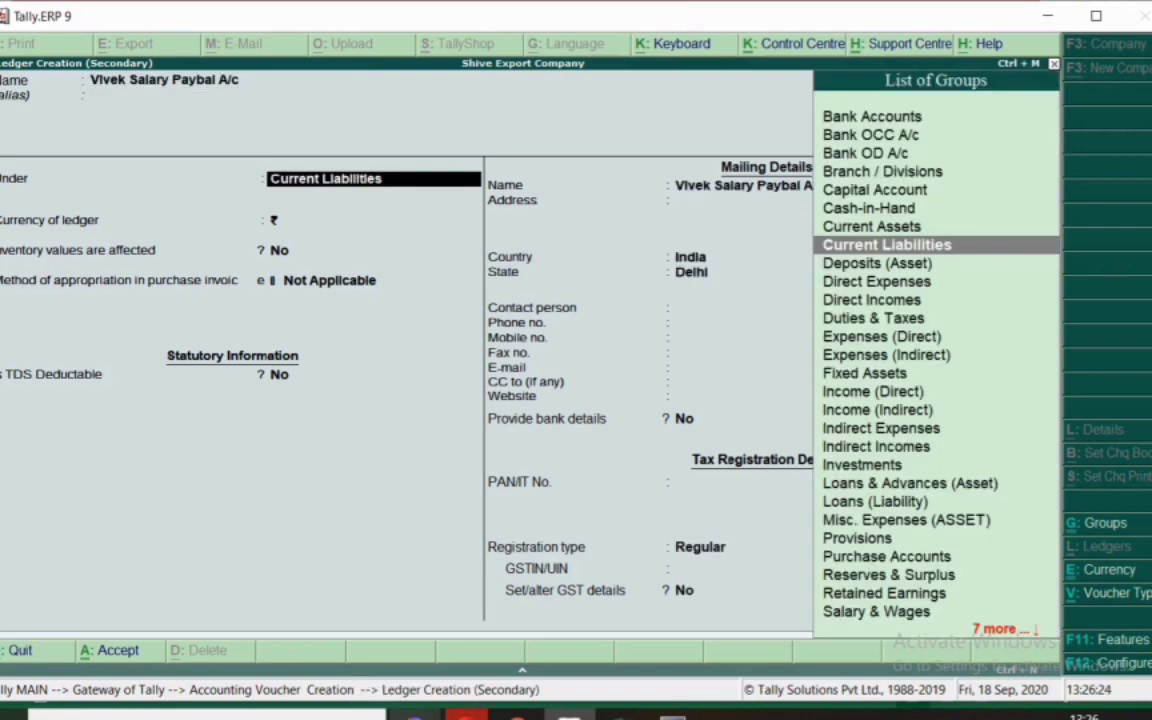
key("ctrl+a")
Check the tenth employee's salary payable in Excel, credit 15000 to their ledger in Tally and save the journal without a narration.
key("alt+Tab")
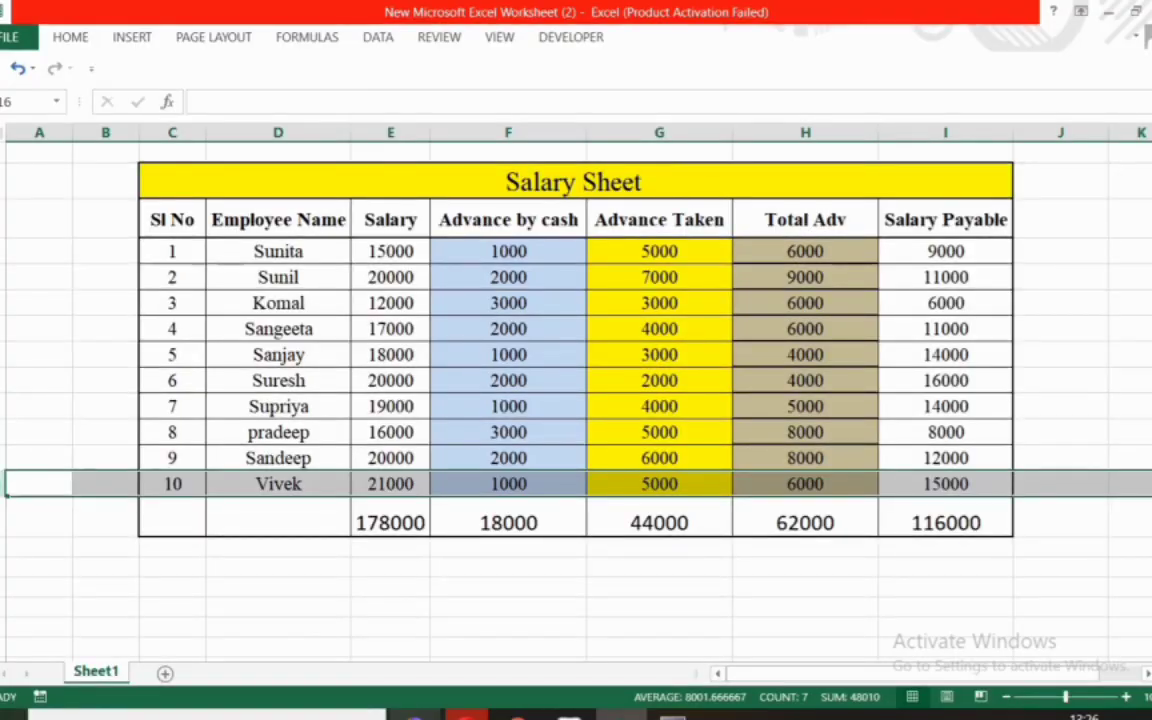
key("alt+Tab")
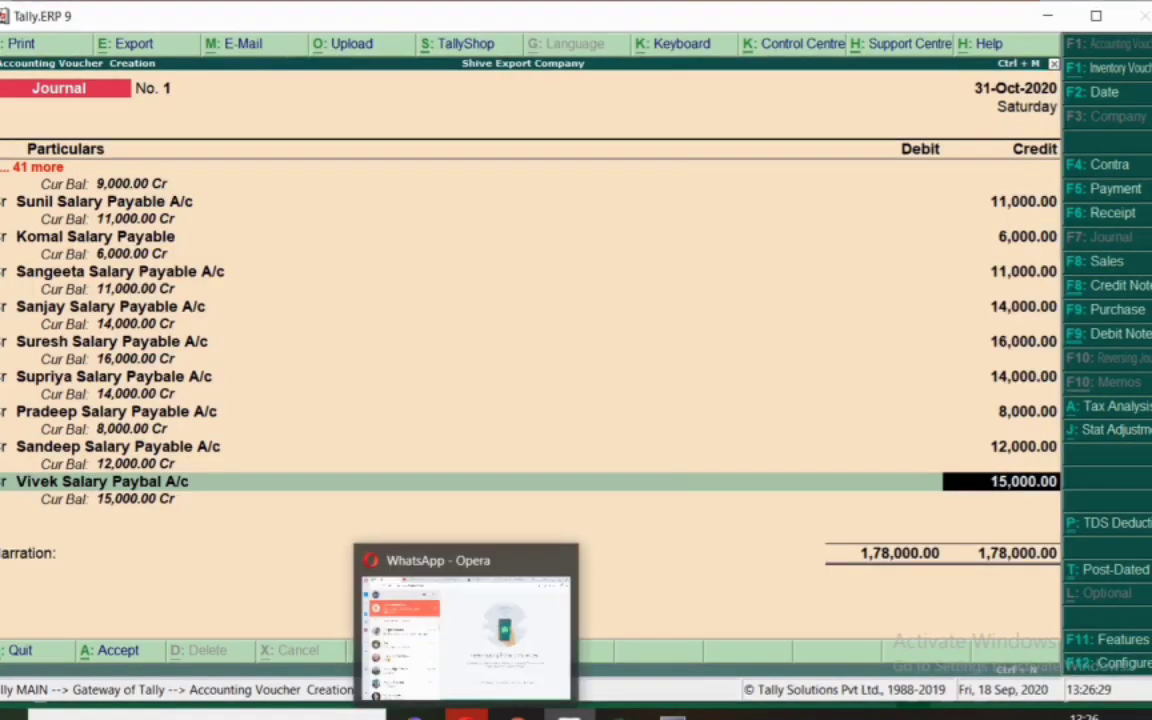
key("Return")
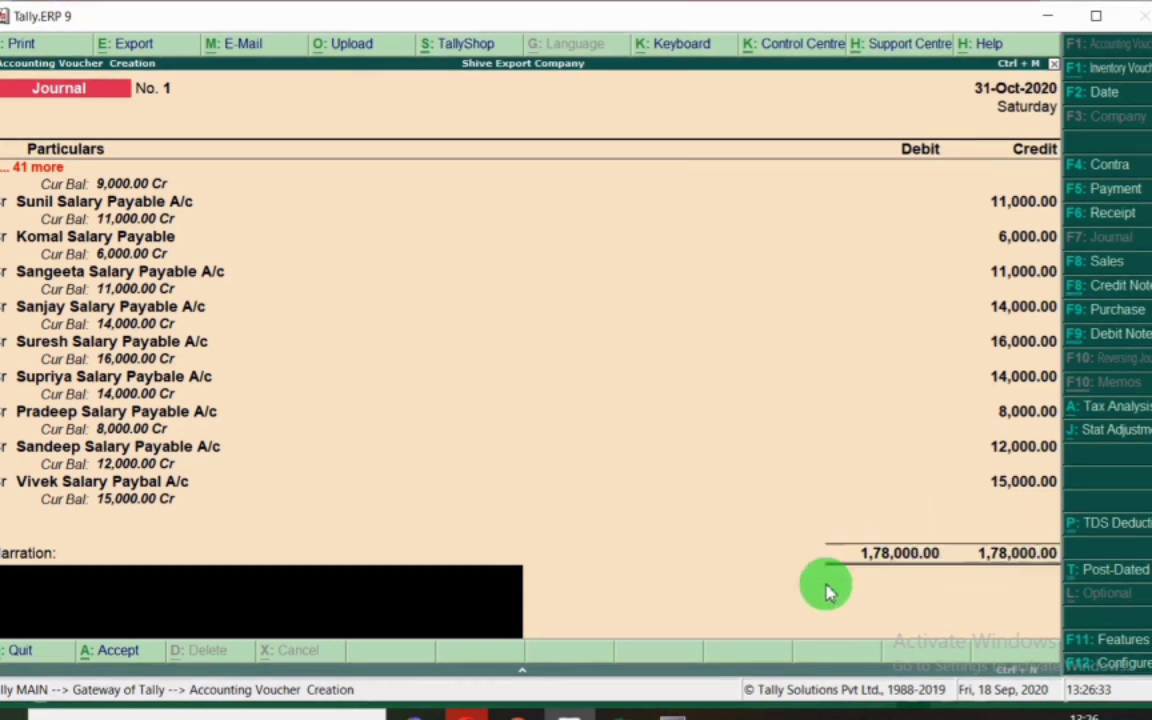
key("Return")
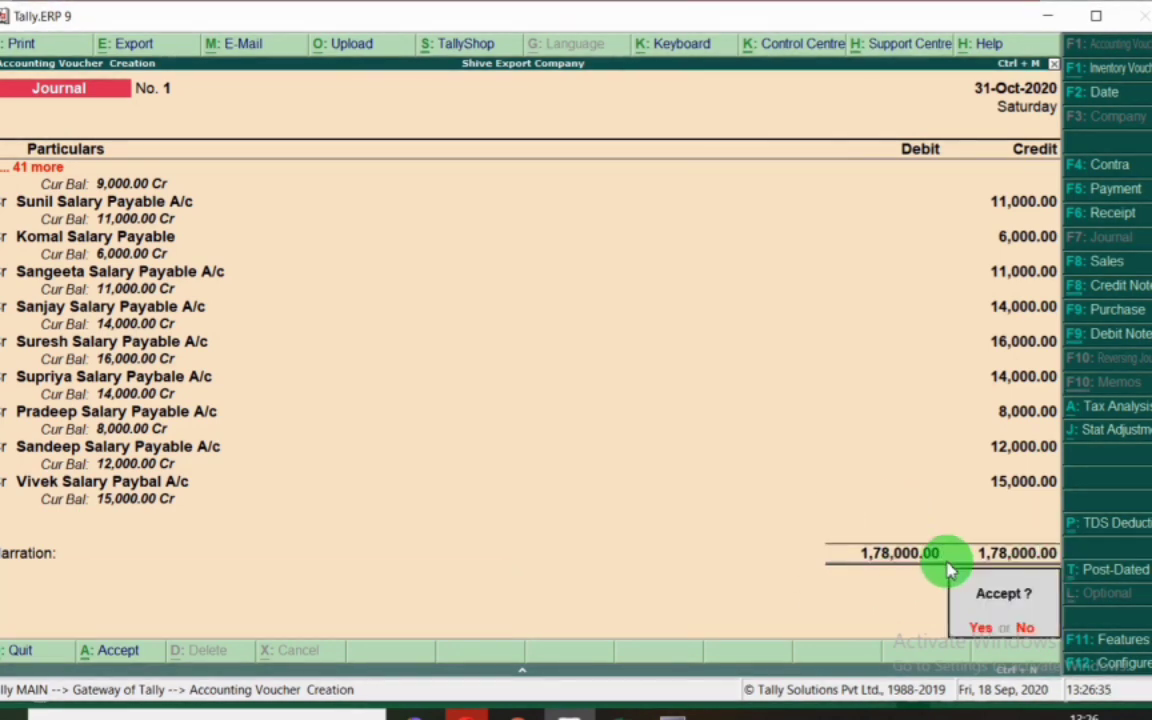
key("Return")
Switch to the Excel salary sheet and review the first employee's salary, advances and salary payable.
key("alt+Tab")
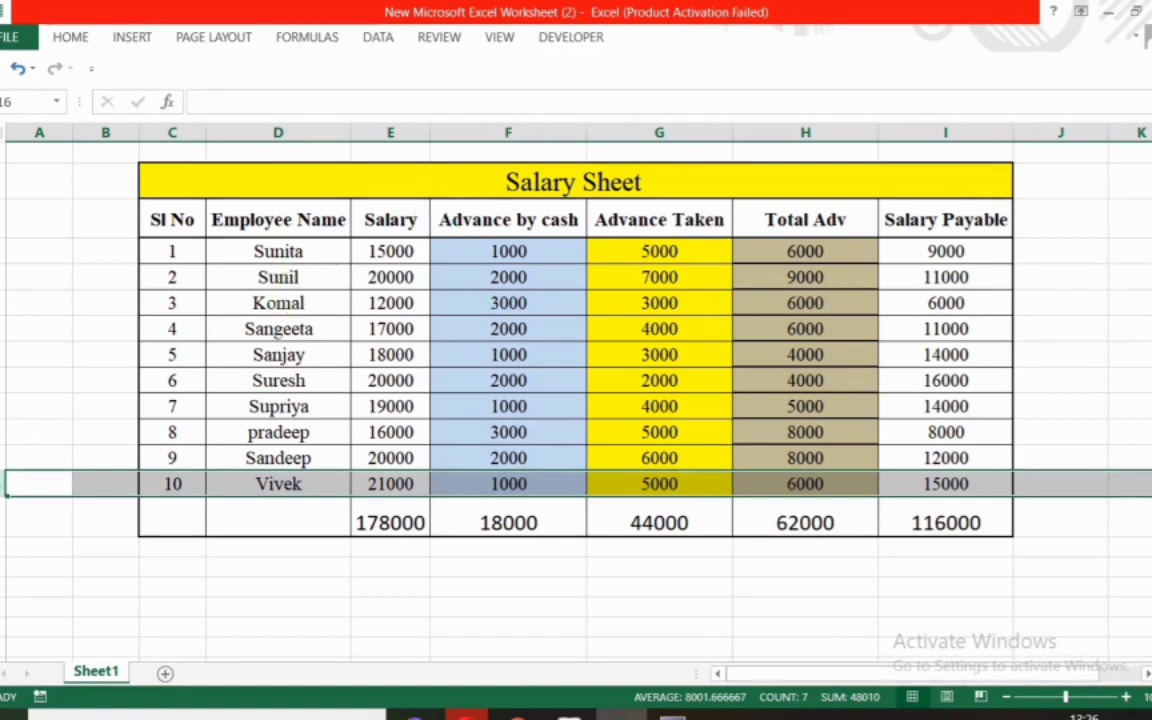
left_click(3, 250)
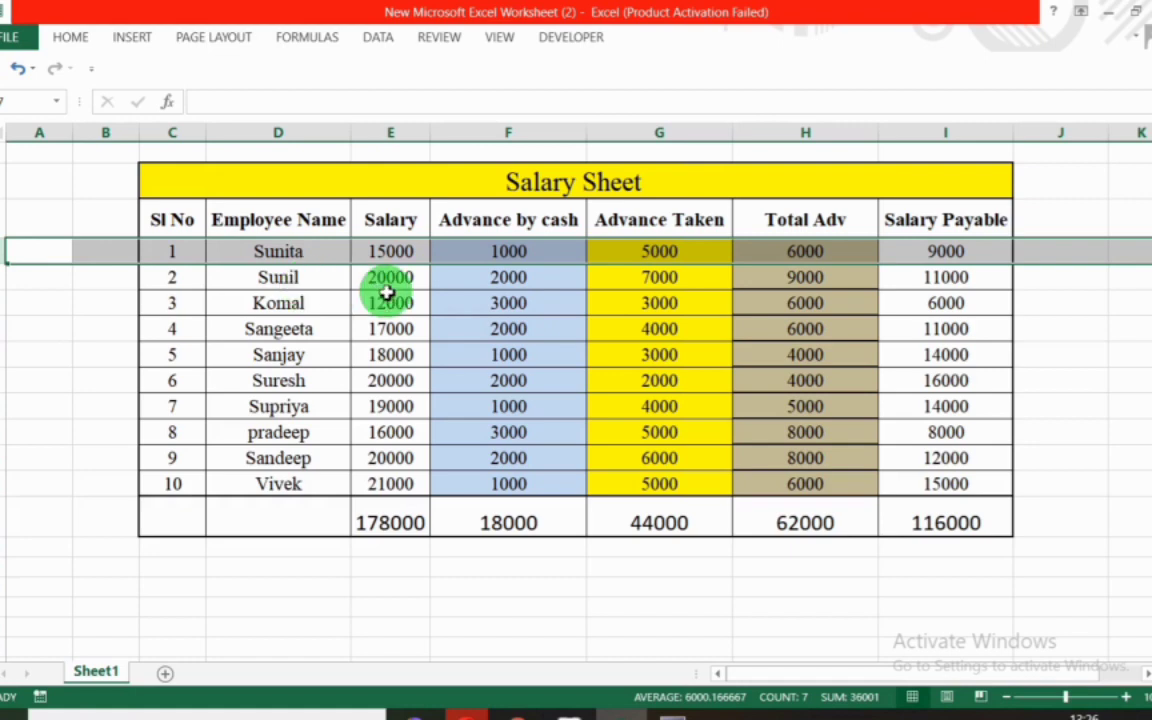
key("alt")
left_click(500, 360)
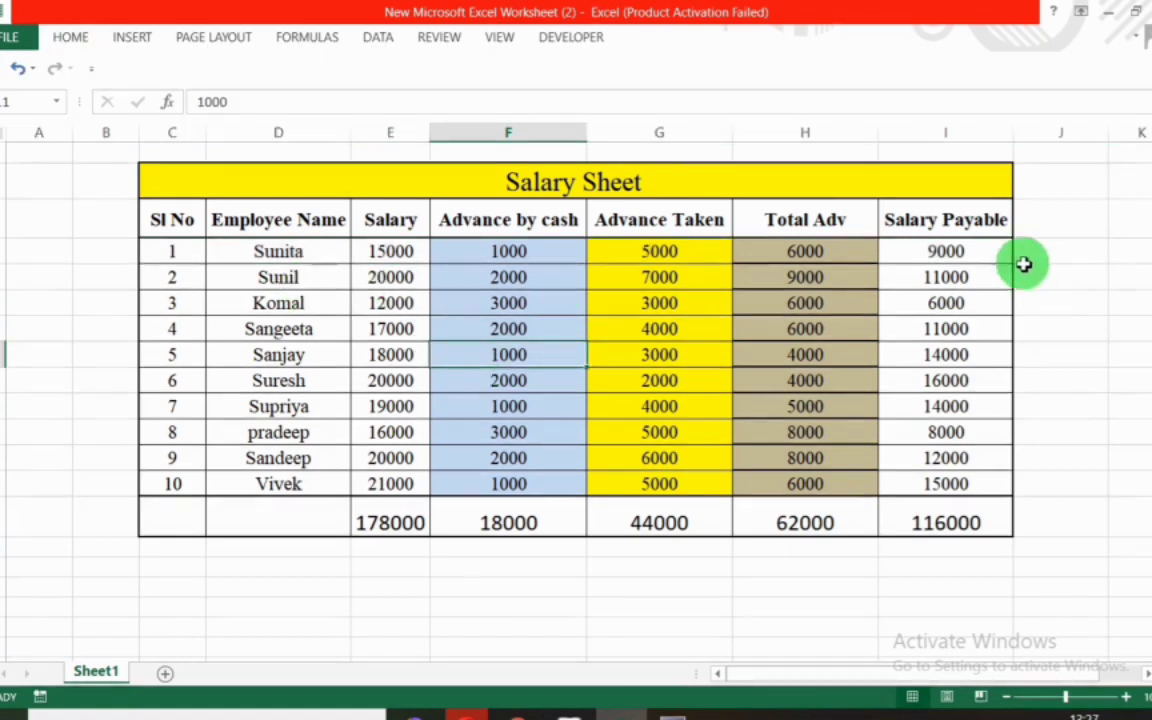
Return to Tally, leave voucher entry and open the Current Liabilities group summary from the Balance Sheet.
key("alt+Tab")
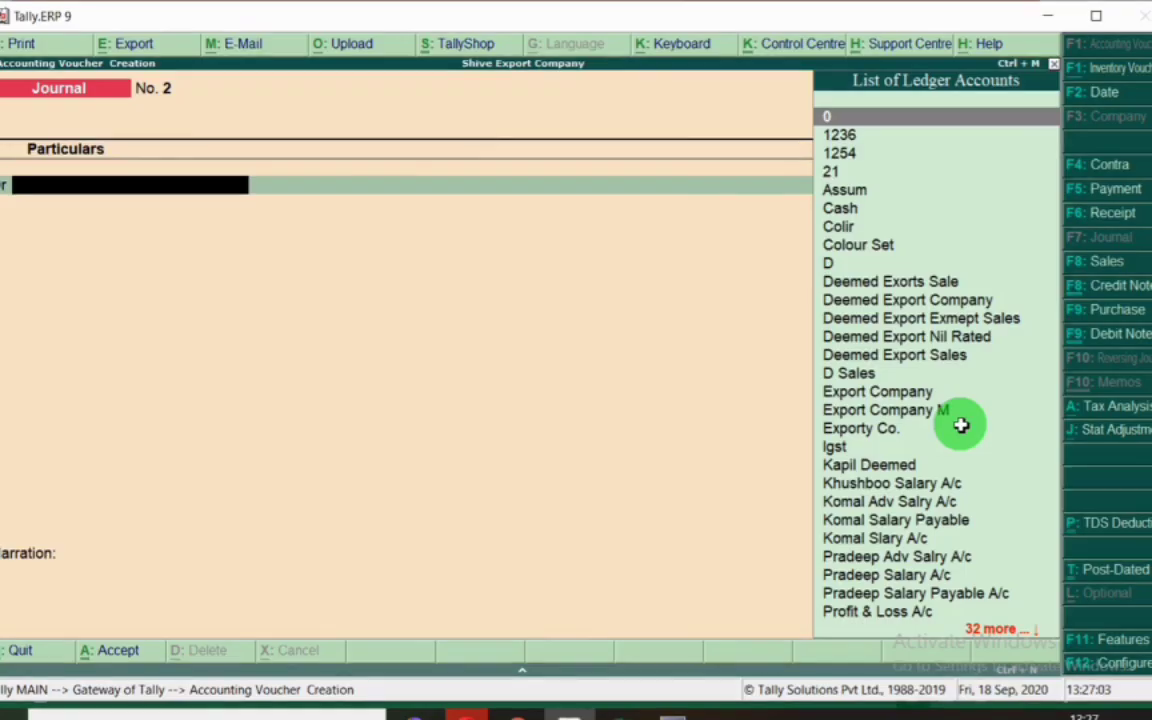
key("Escape")
key("Return")
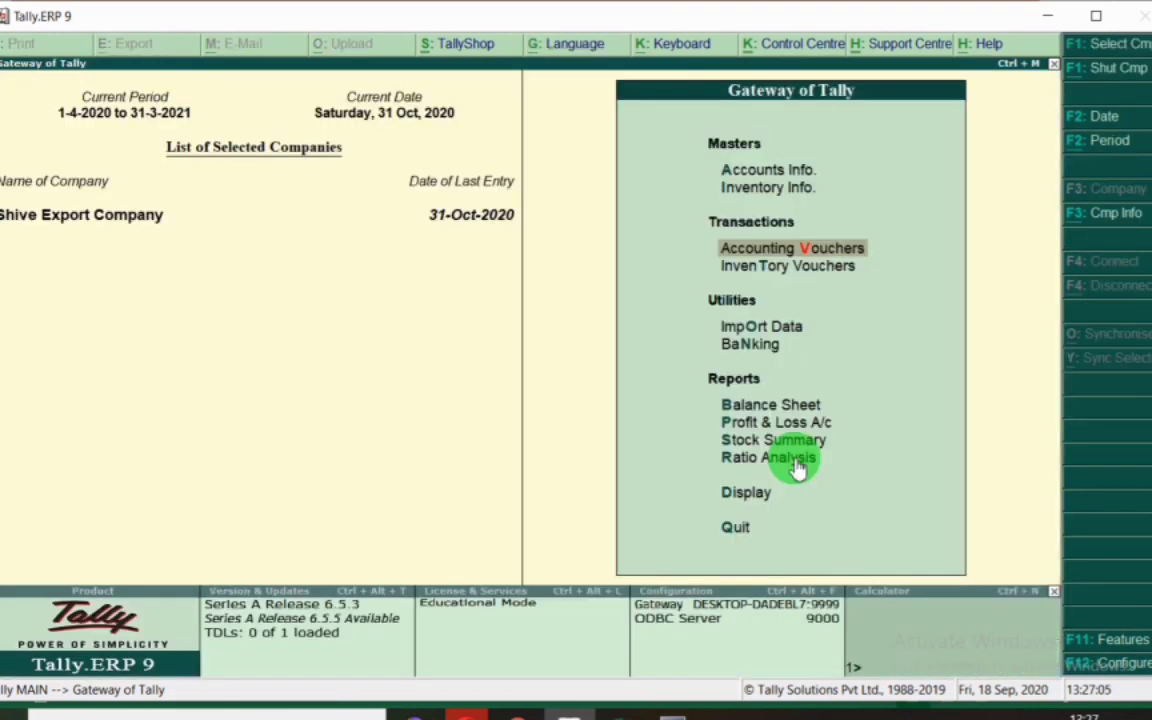
key("b")
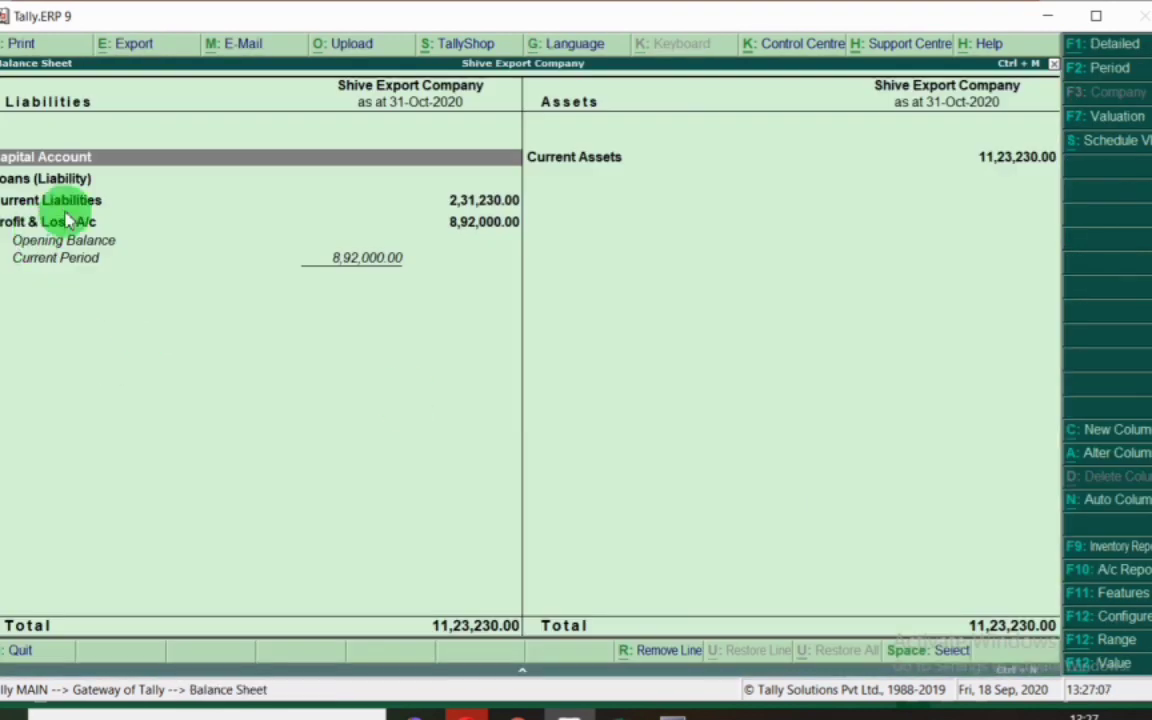
left_click(95, 200)
key("Return")
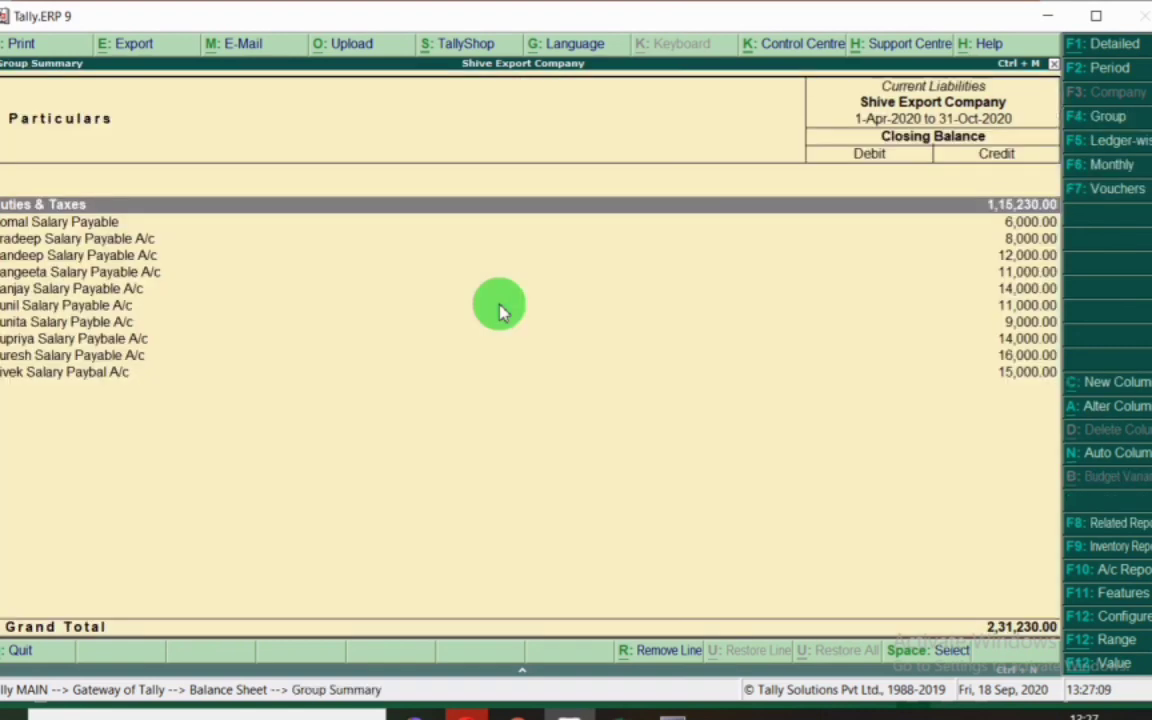
Try hiding the first six salary payable ledgers from the Current Liabilities summary, and reopen the summary to restore them.
left_click(72, 222)
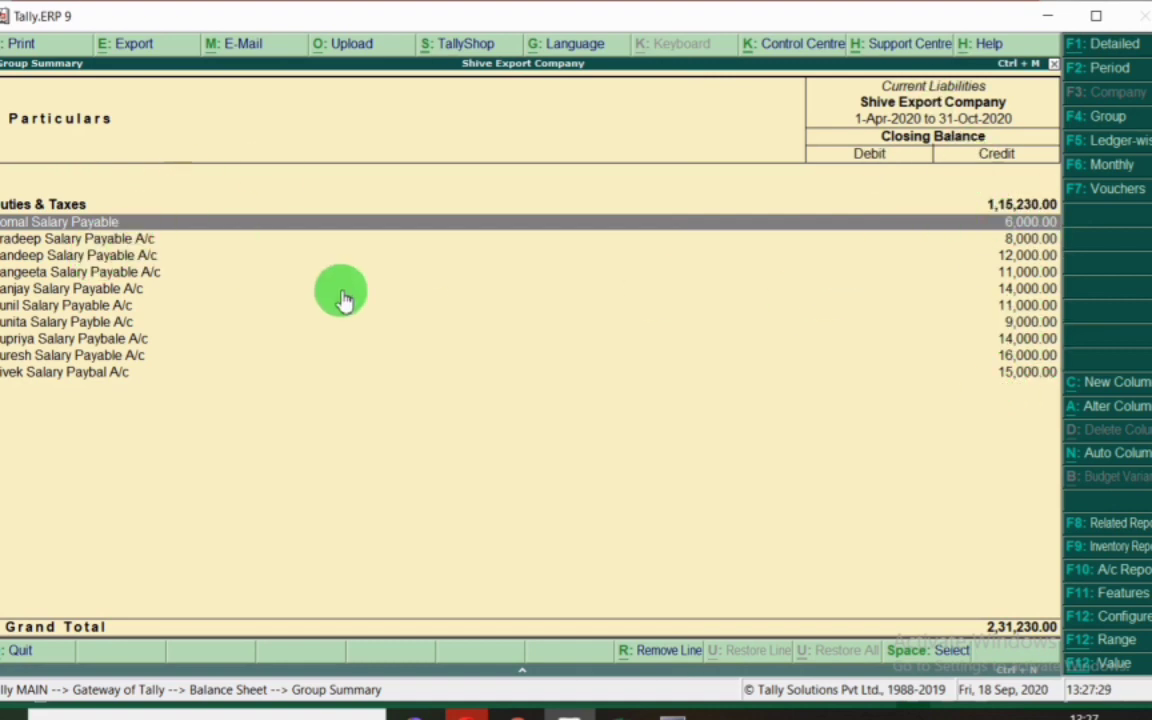
key("space")
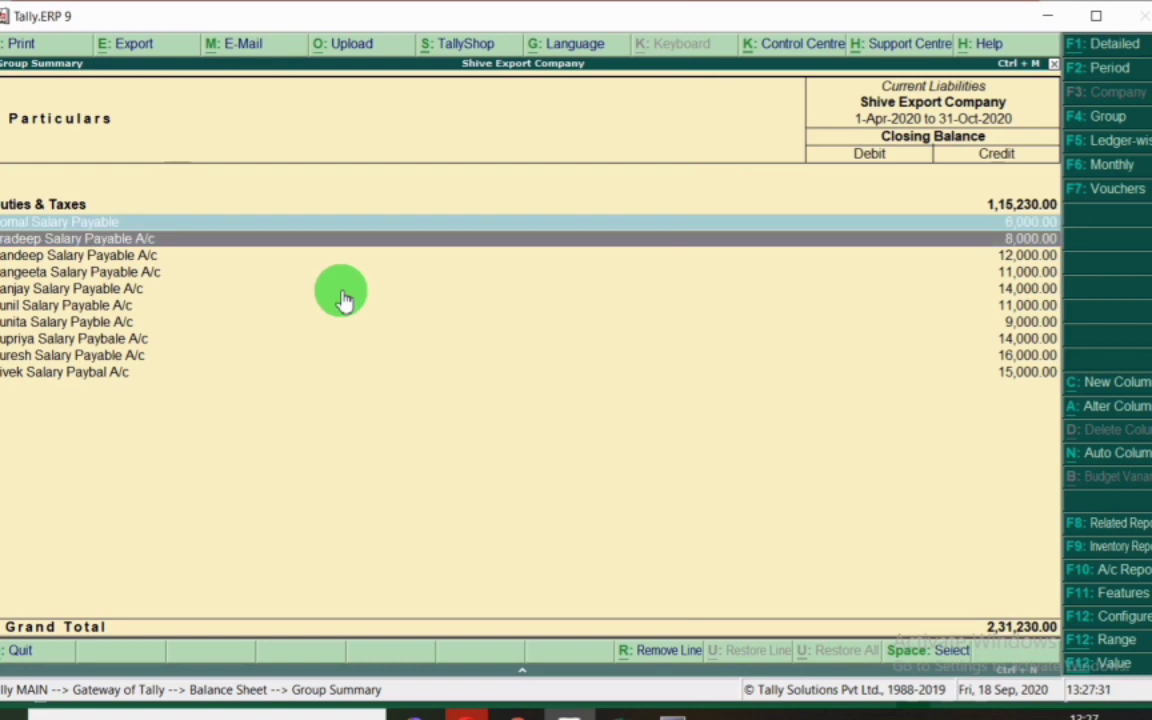
key("space")
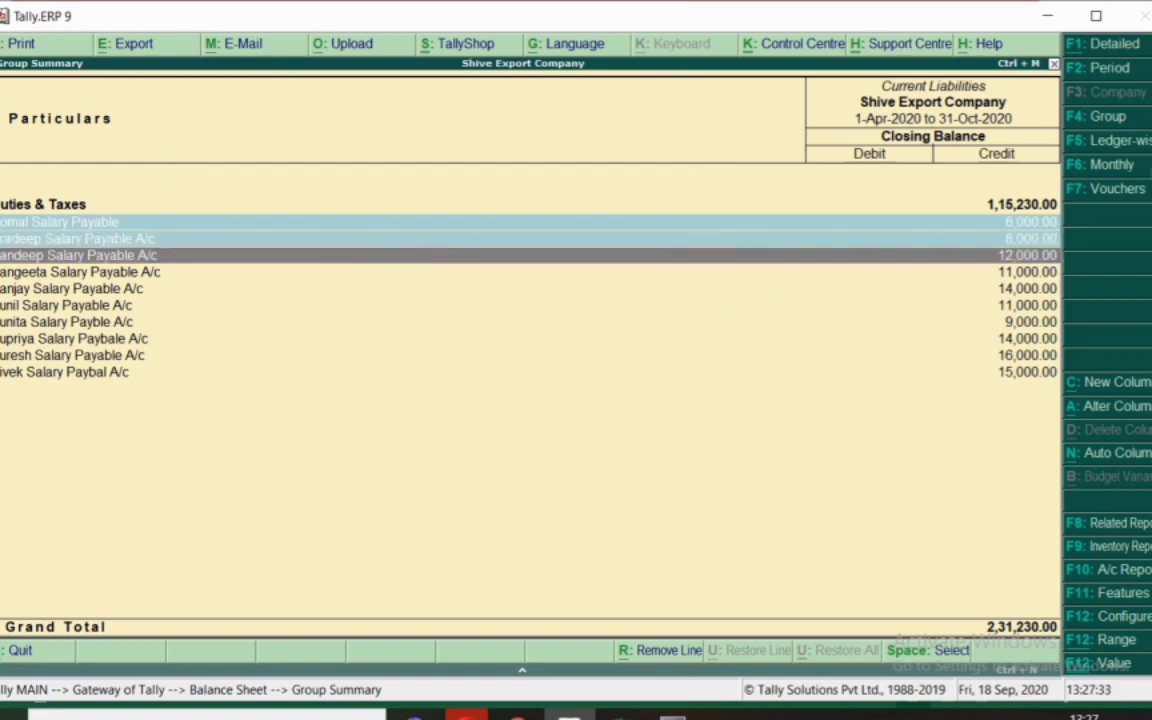
key("space")
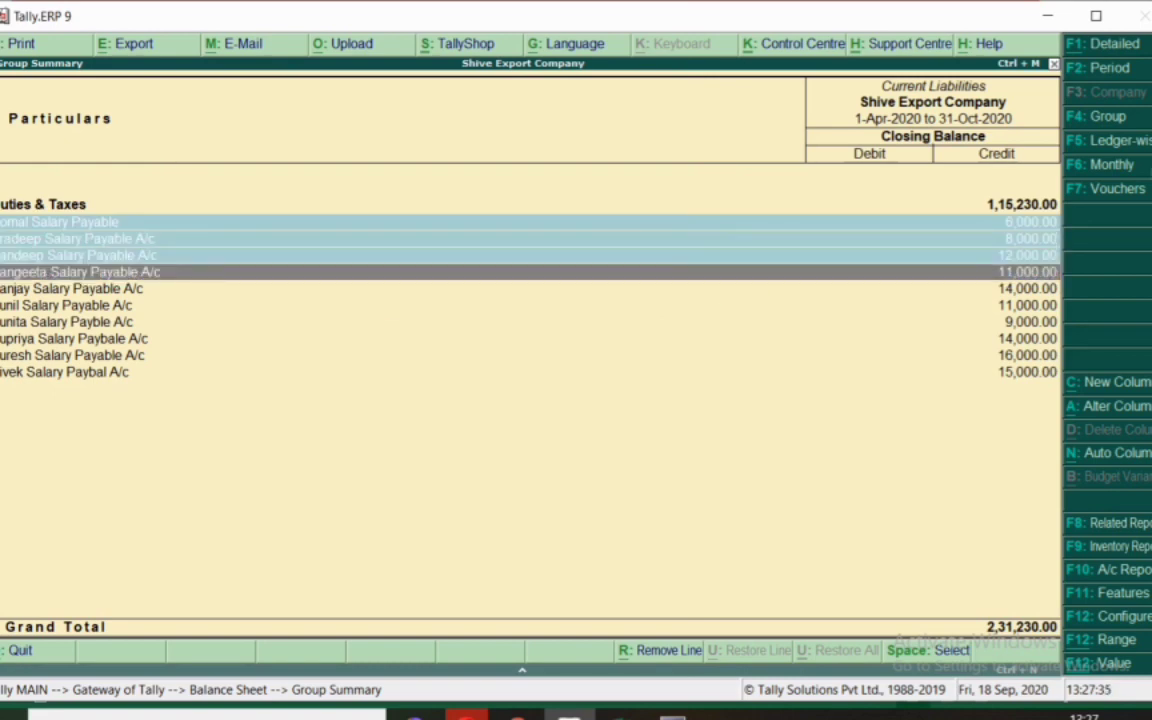
key("space")
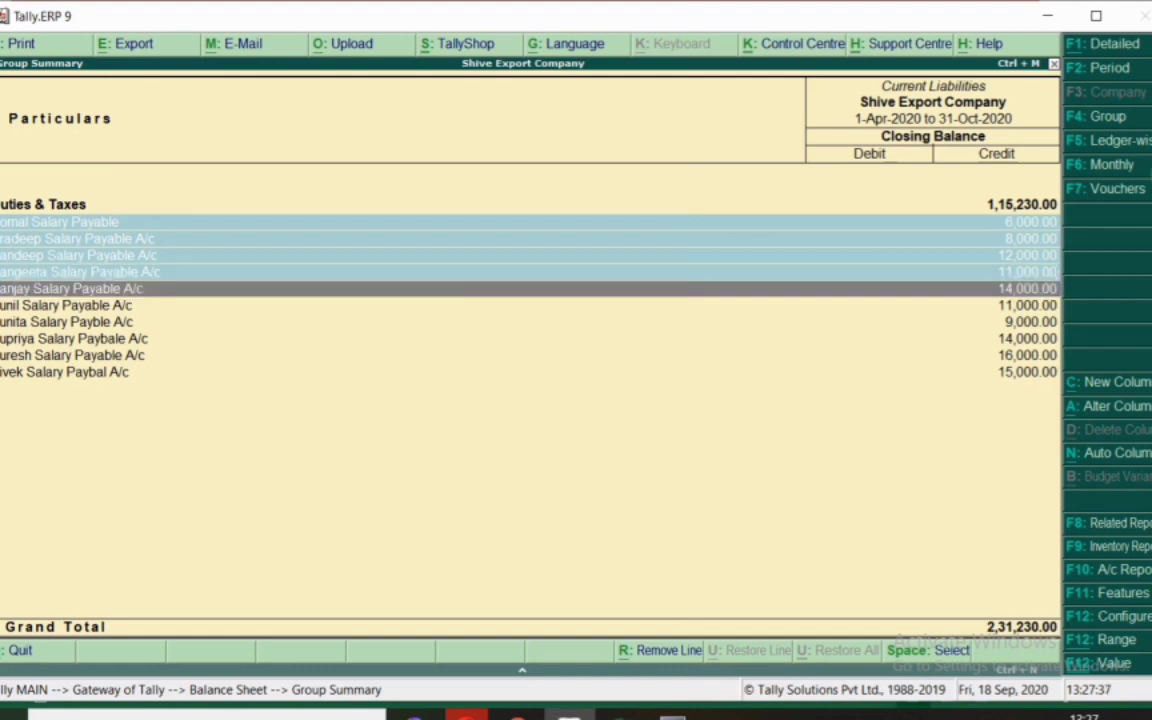
key("space")
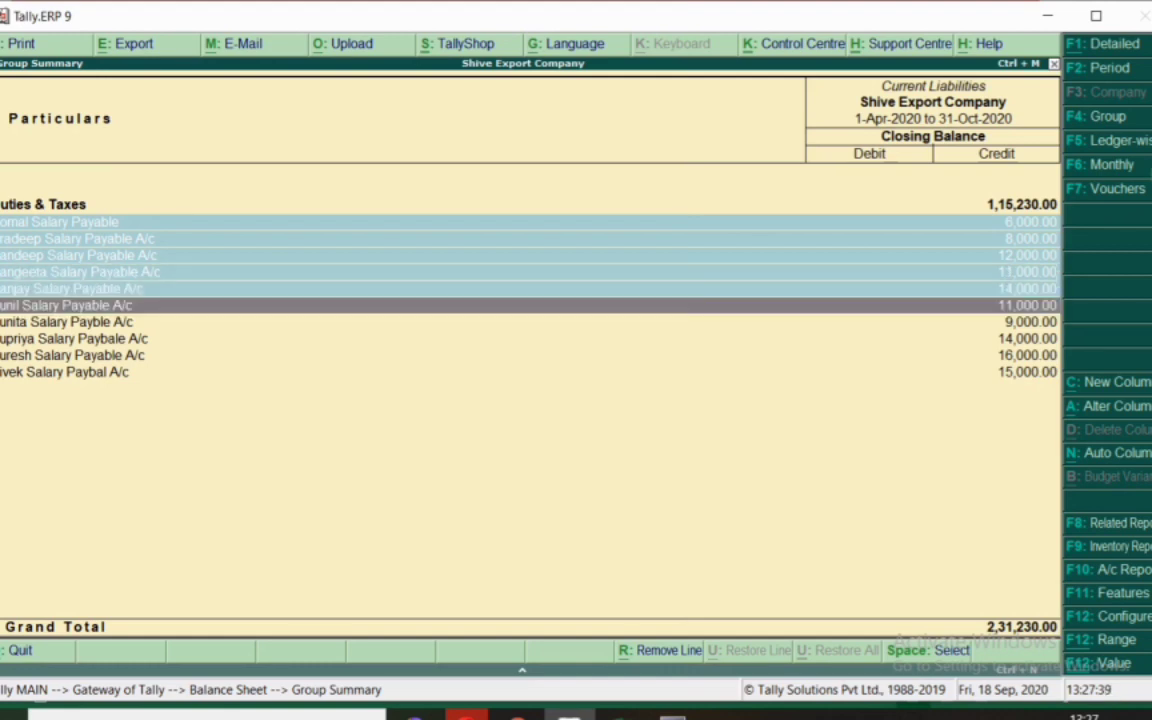
key("space")
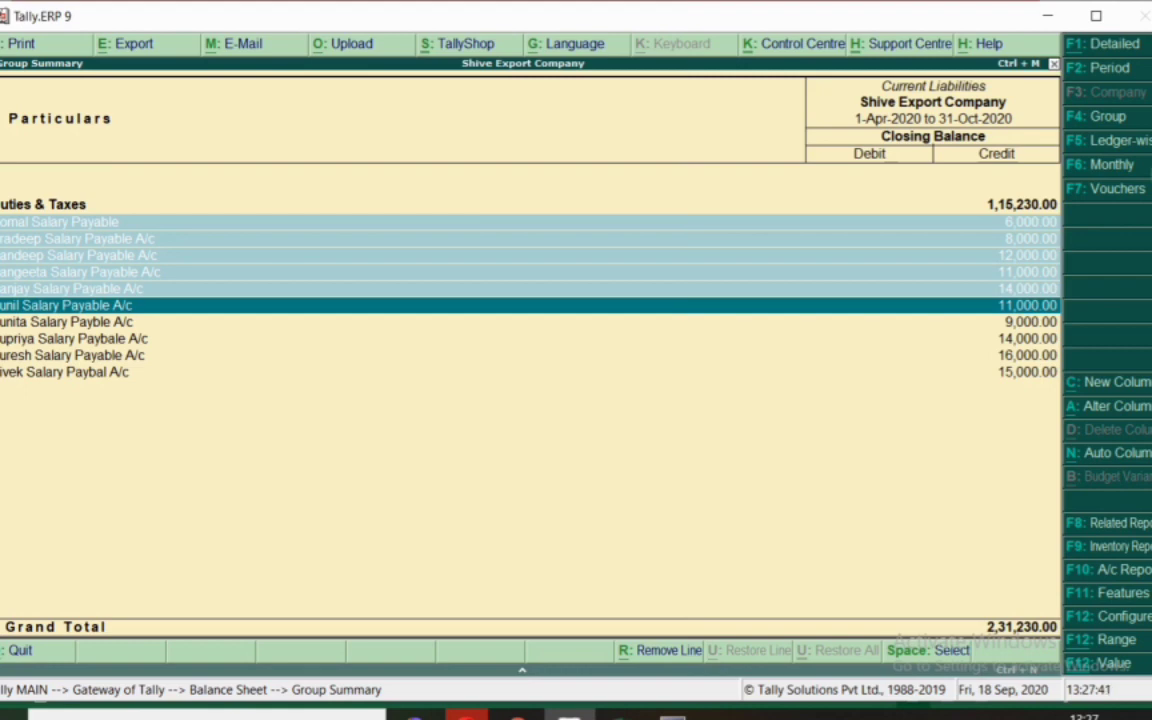
key("Down")
key("Up")
key("Up")
key("Up")
key("Up")
key("Up")
key("Up")
key("Up")
key("alt+r")
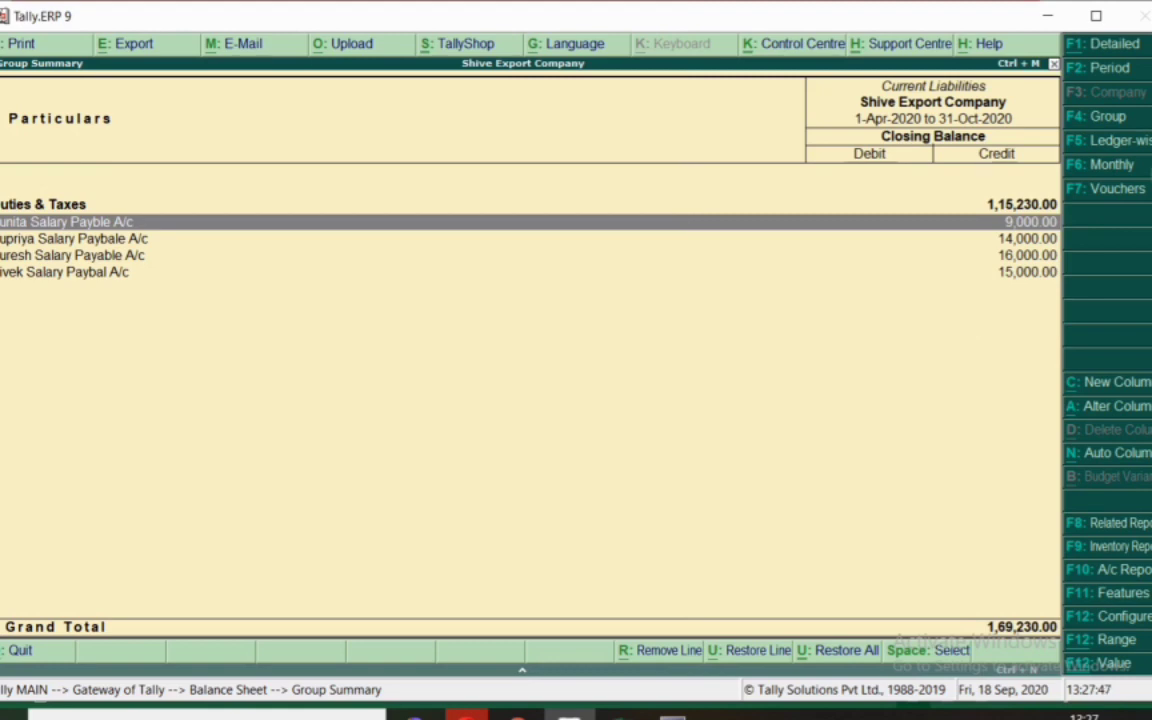
key("Escape")
key("Return")
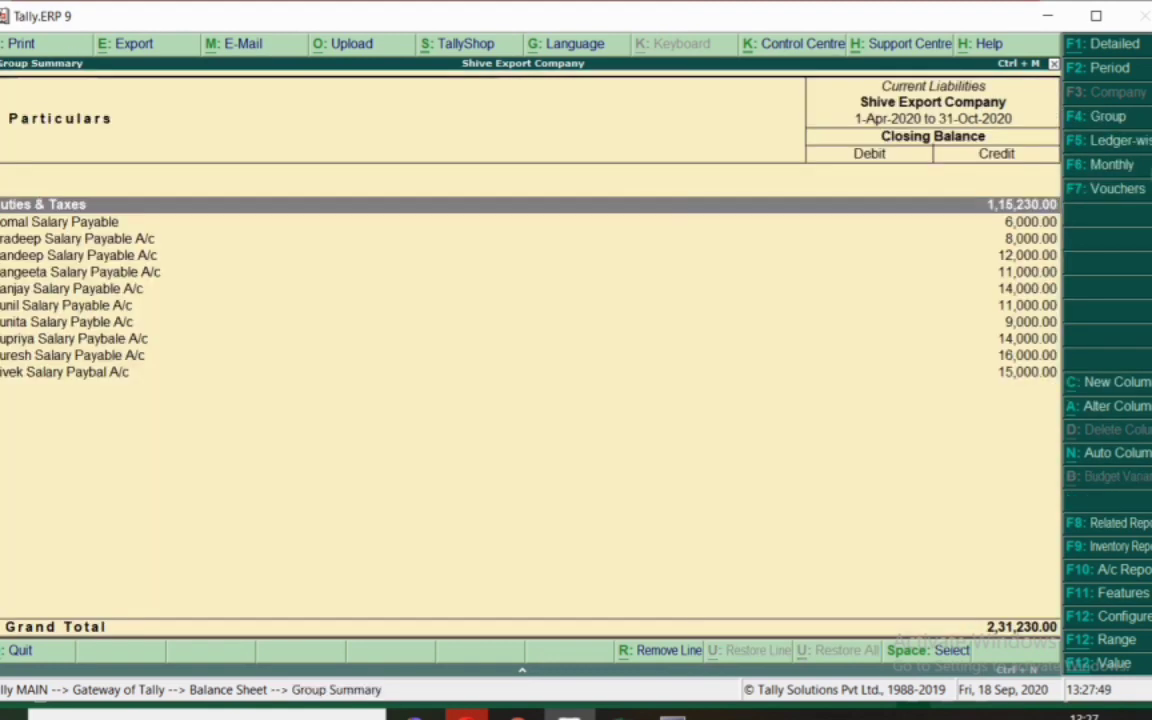
Hide the Duties & Taxes line from the summary and compare its grand total with the Salary Payable total in Excel.
key("alt+r")
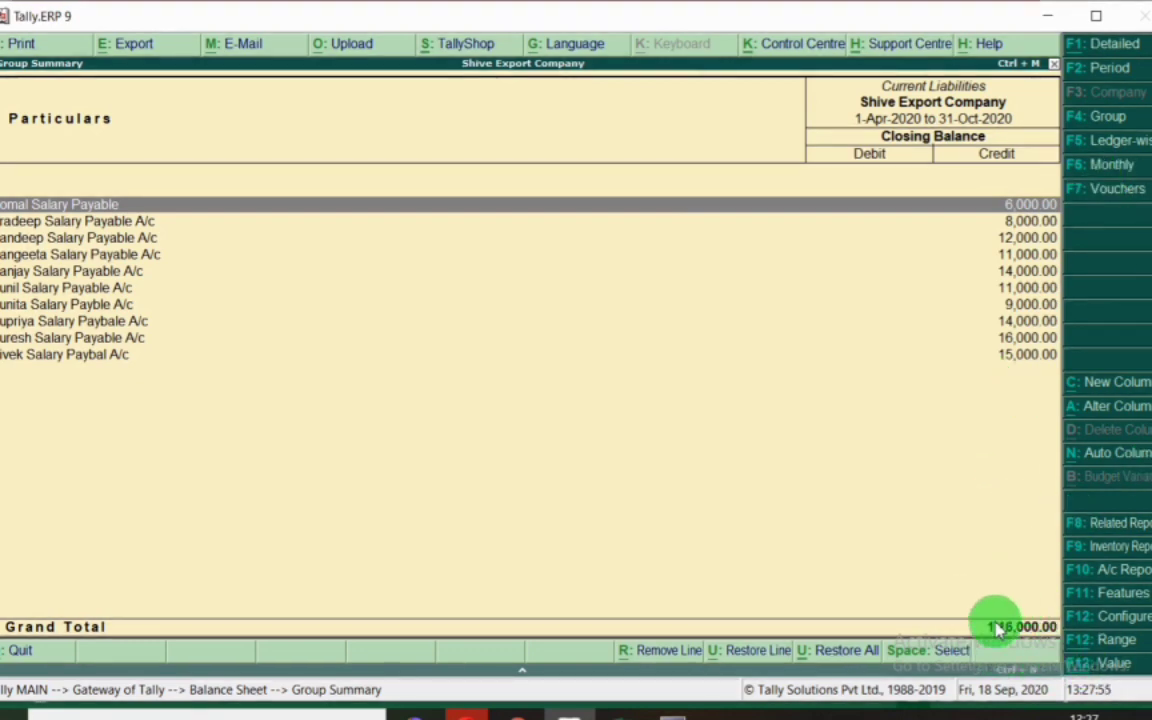
left_click(622, 716)
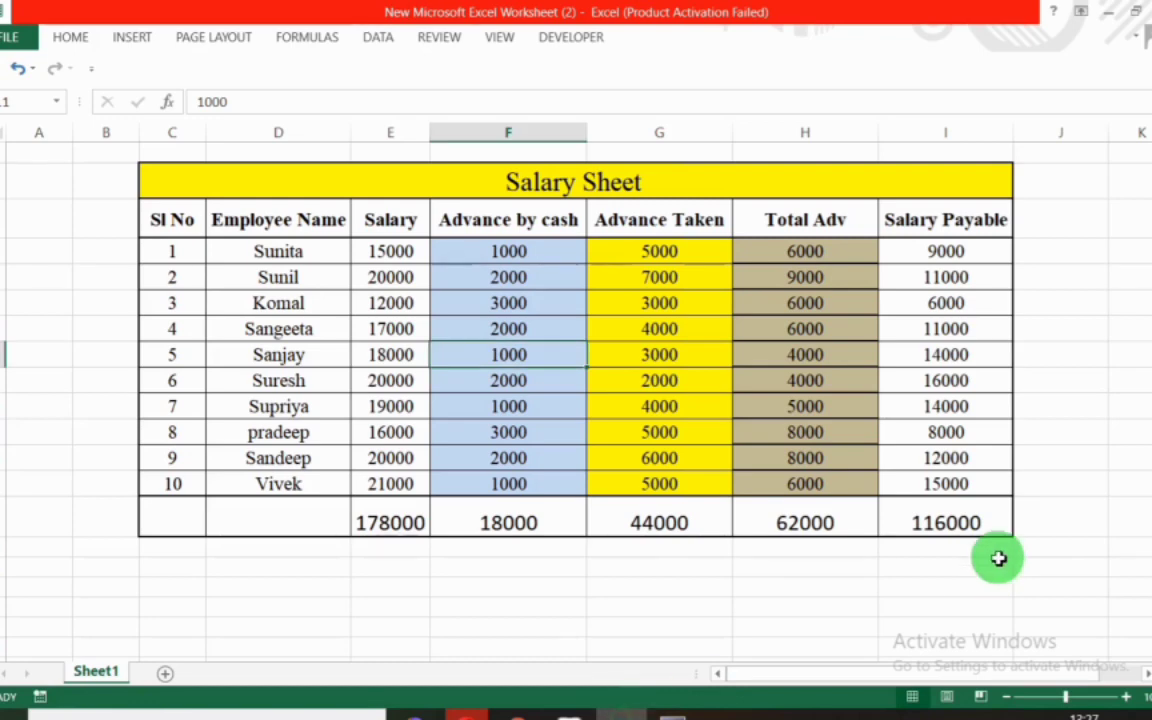
left_click(948, 522)
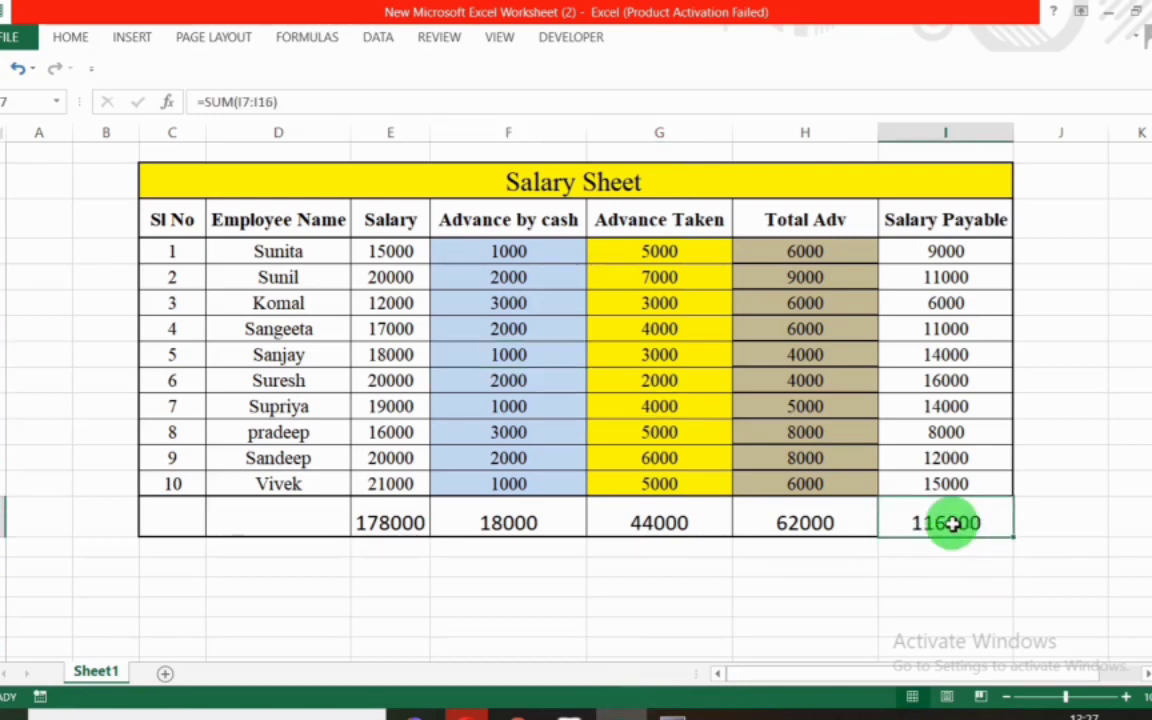
Check the ten employees' Salary Payable amounts and their total in the Excel sheet, and return to Tally.
left_click_drag(949, 250, 949, 484)
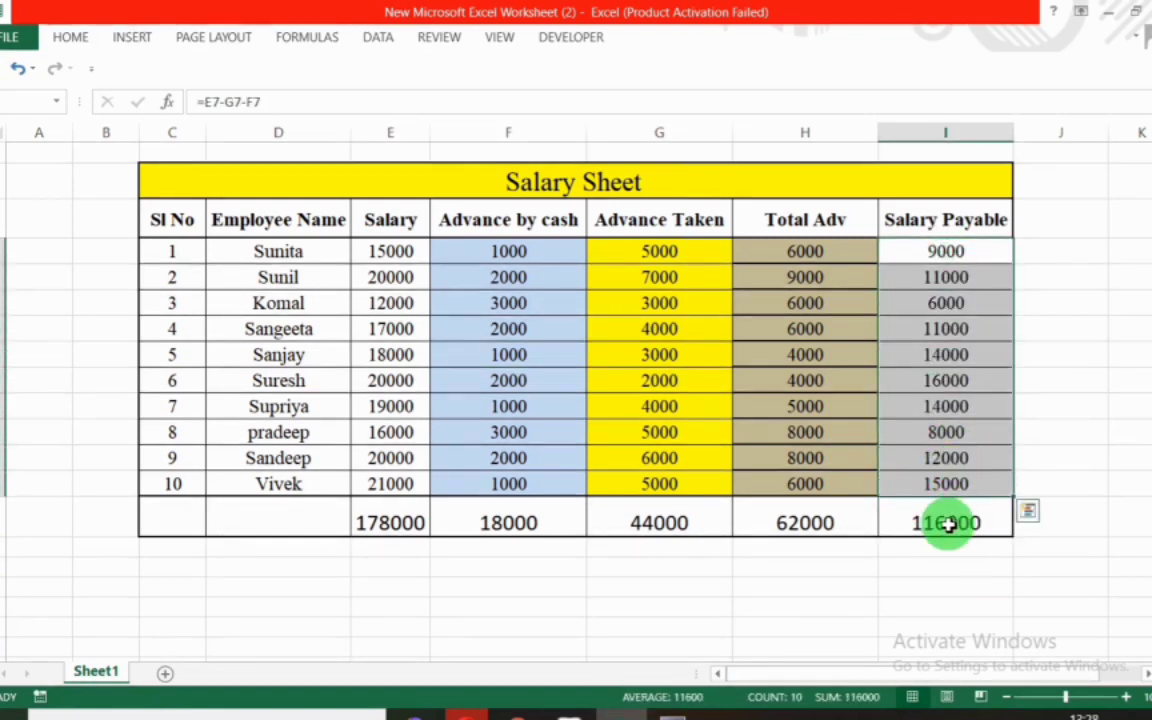
left_click(948, 523)
key("alt+Tab")
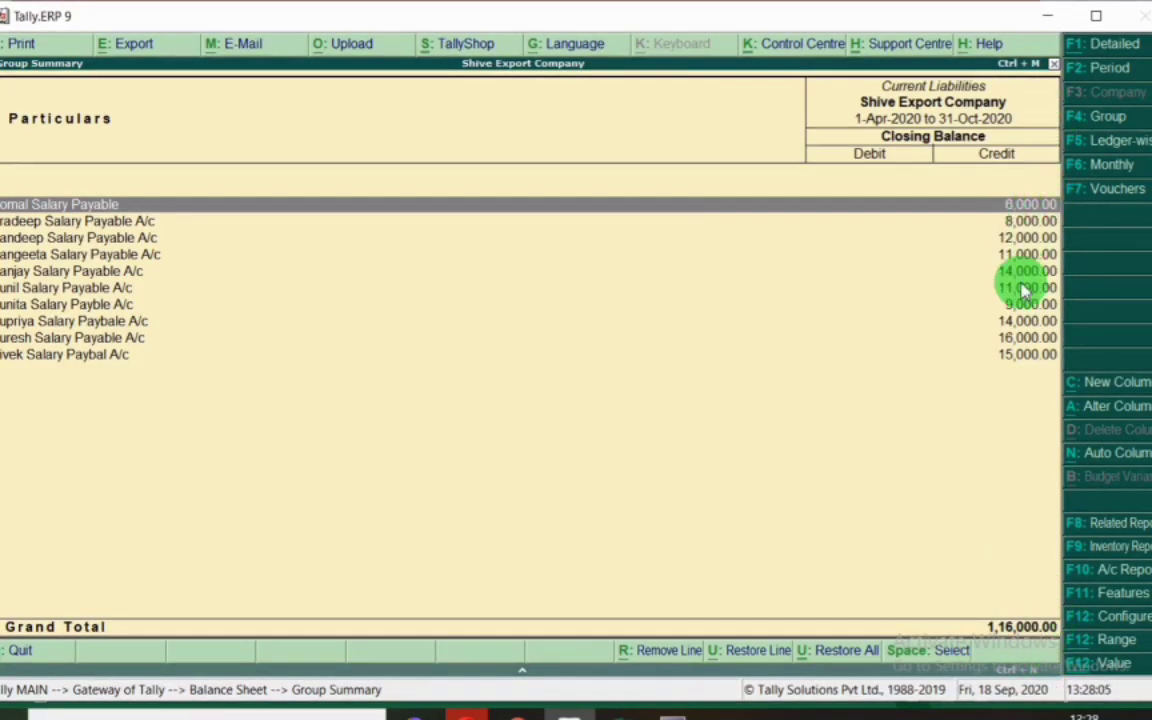
Mark the first nine salary payable ledgers one by one to check their balances, and leave the Balance Sheet for the Gateway of Tally.
key("space")
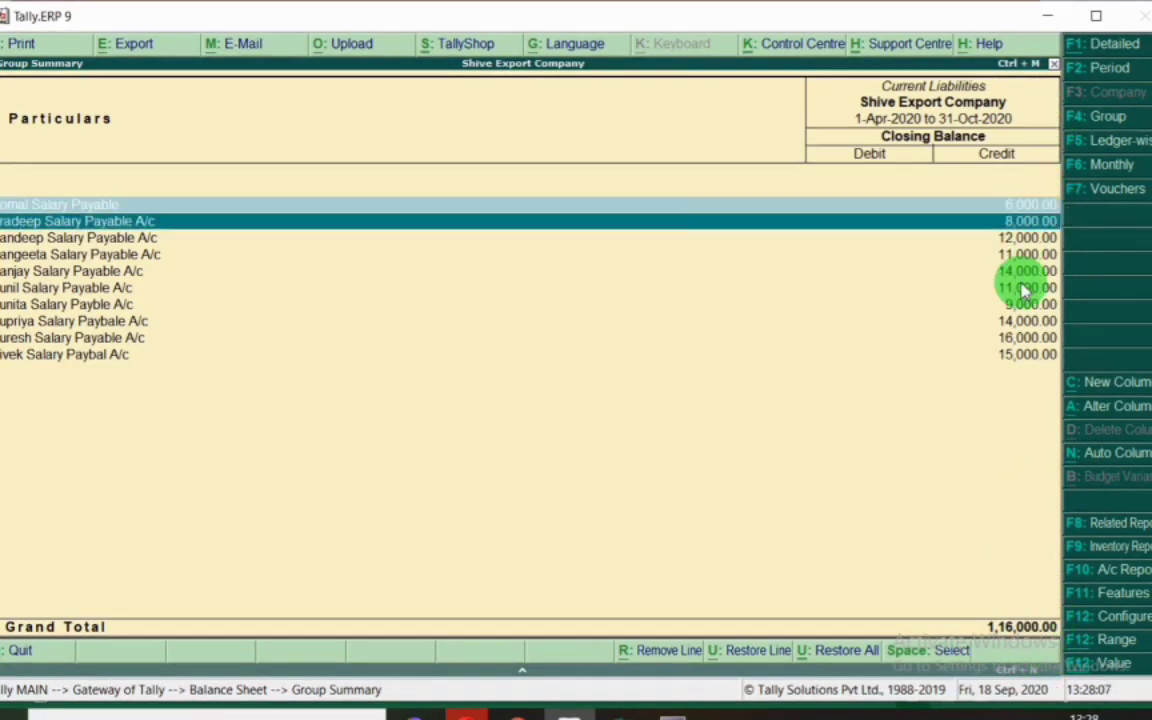
key("space")
key("space")
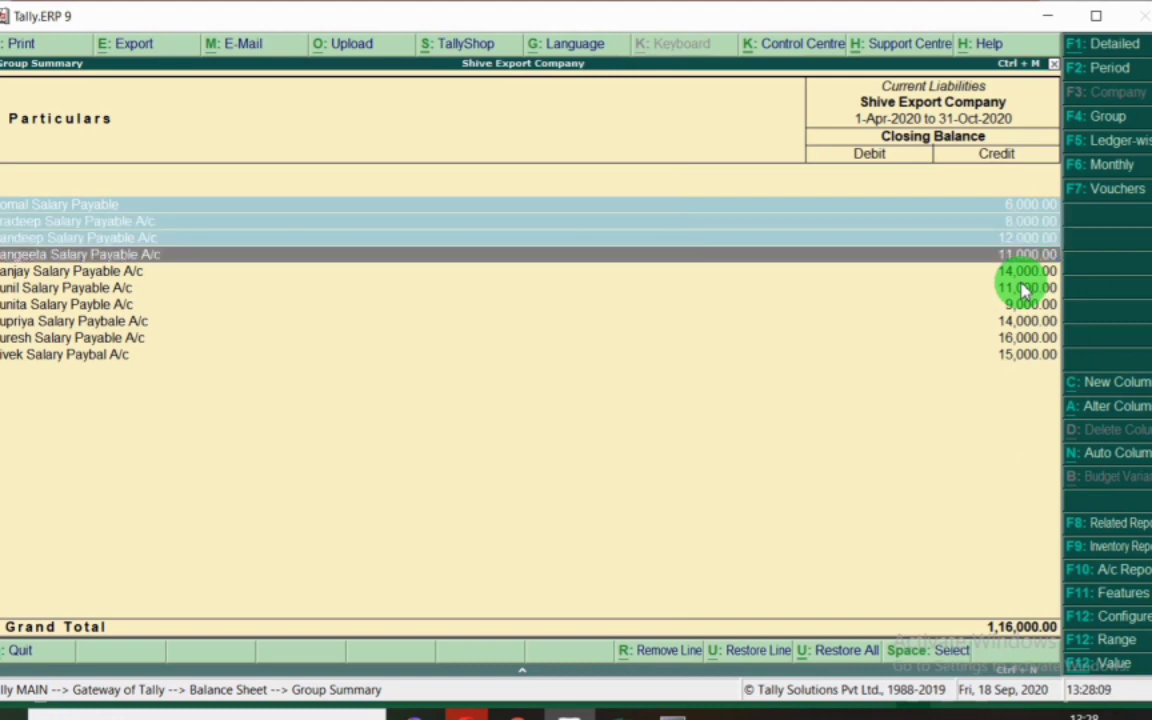
key("space")
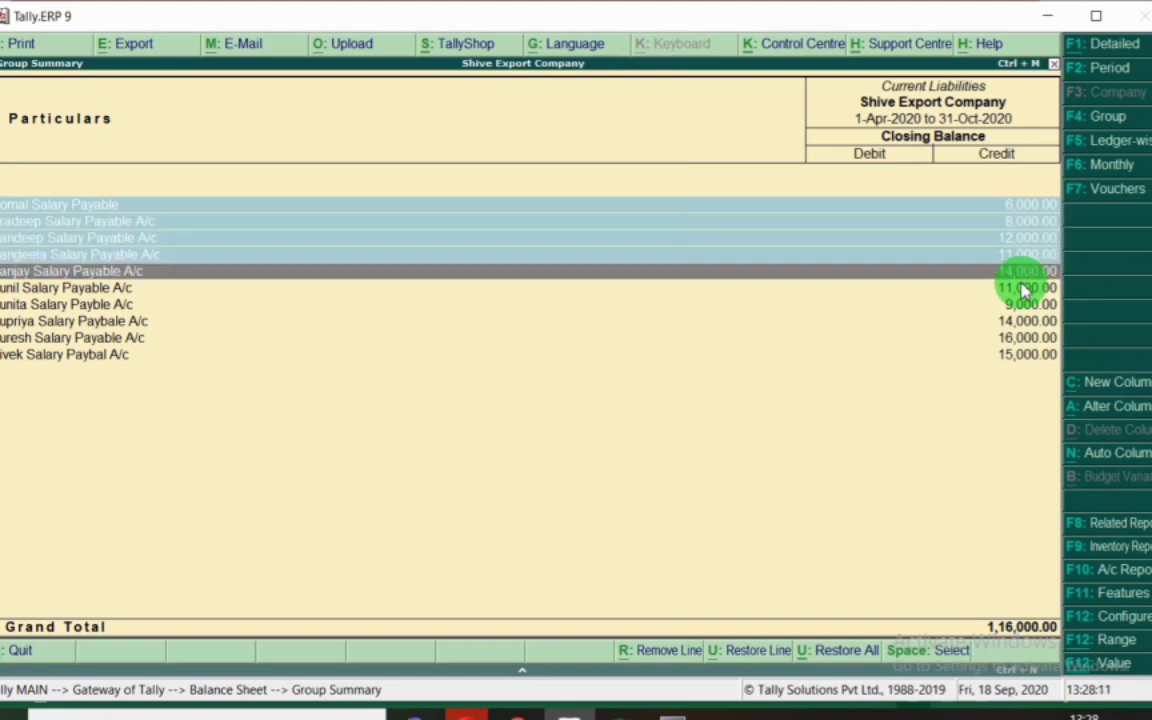
key("space")
key("space")
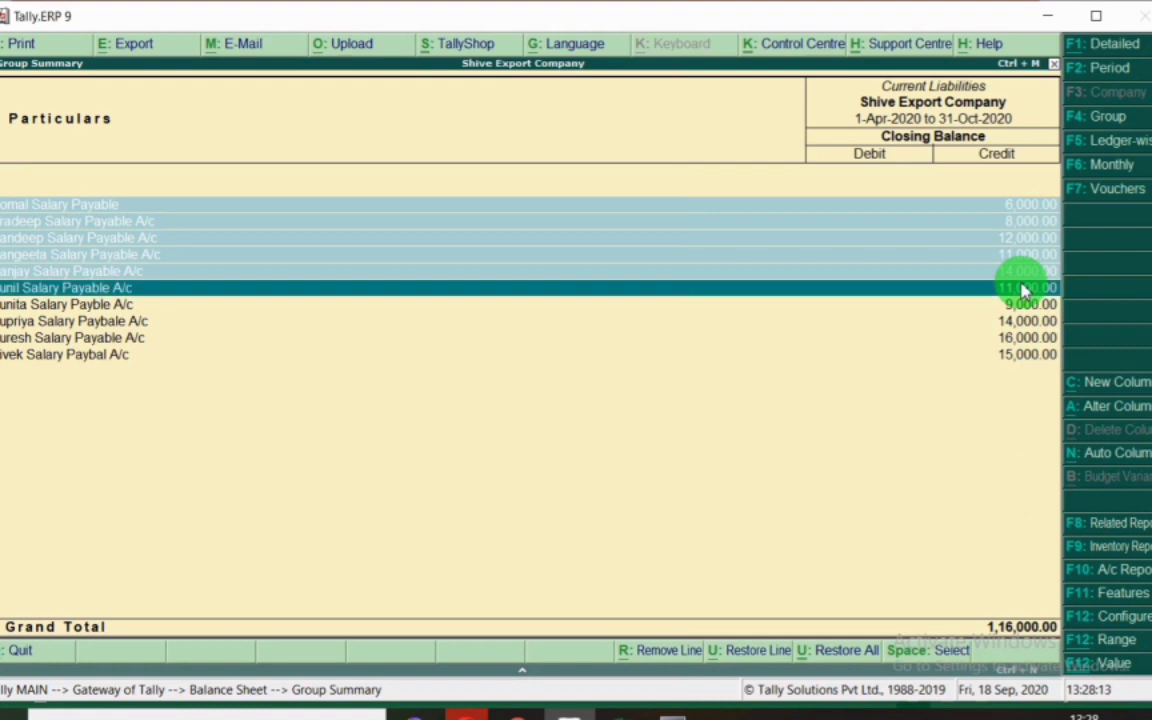
key("space")
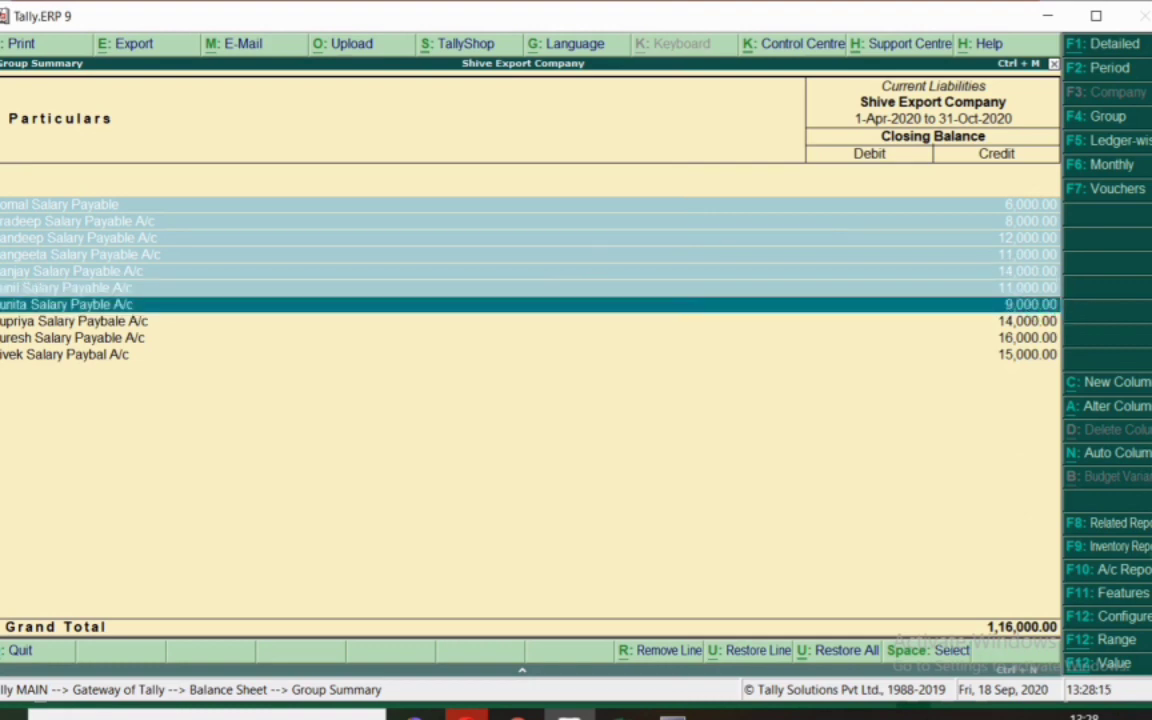
key("space")
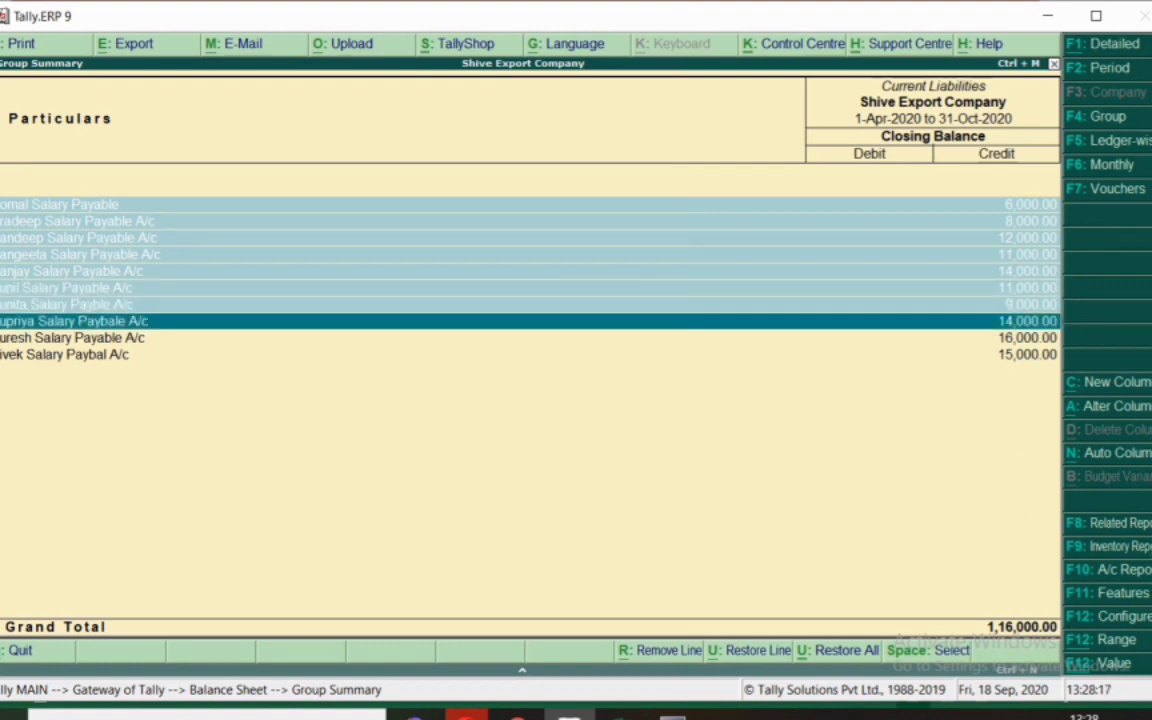
key("space")
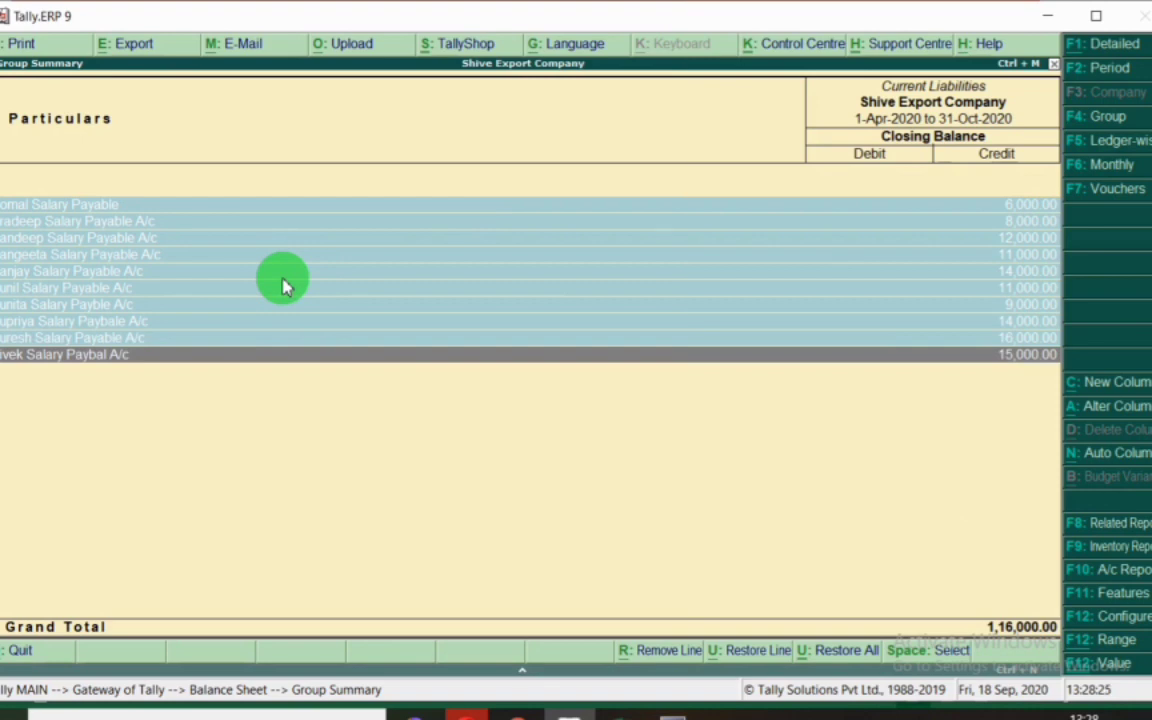
key("Escape")
key("Escape")
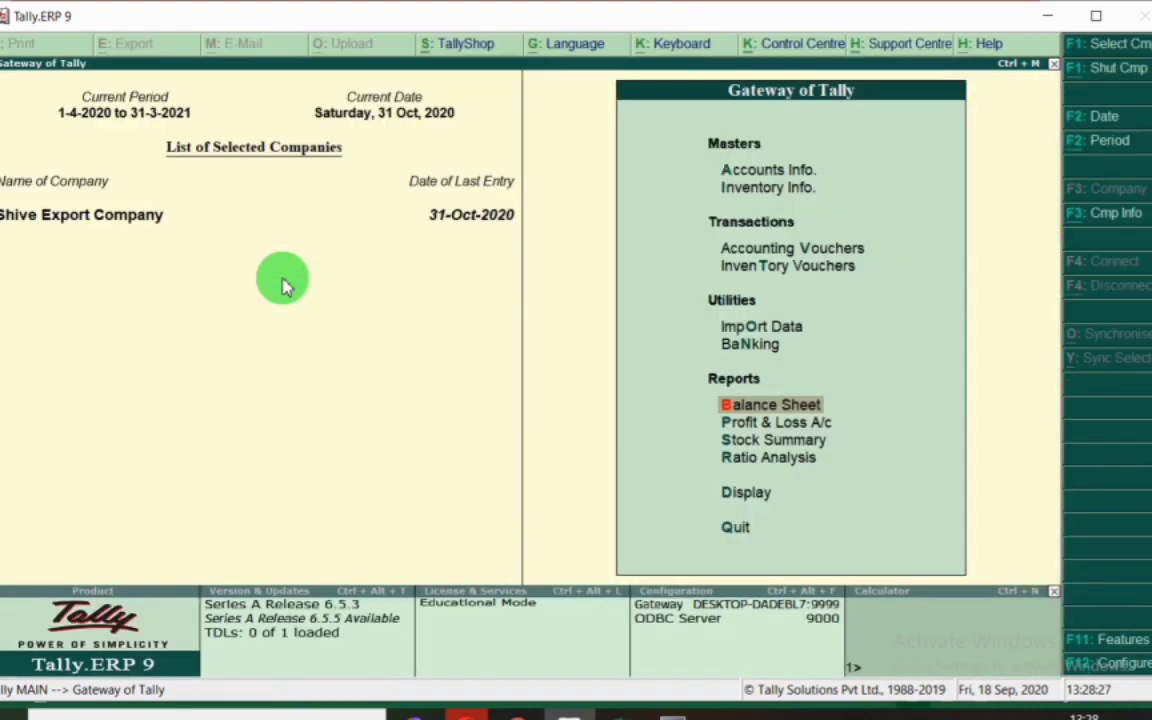
Review the first employee's row in the Excel salary sheet, and return to Tally.
key("alt+Tab")
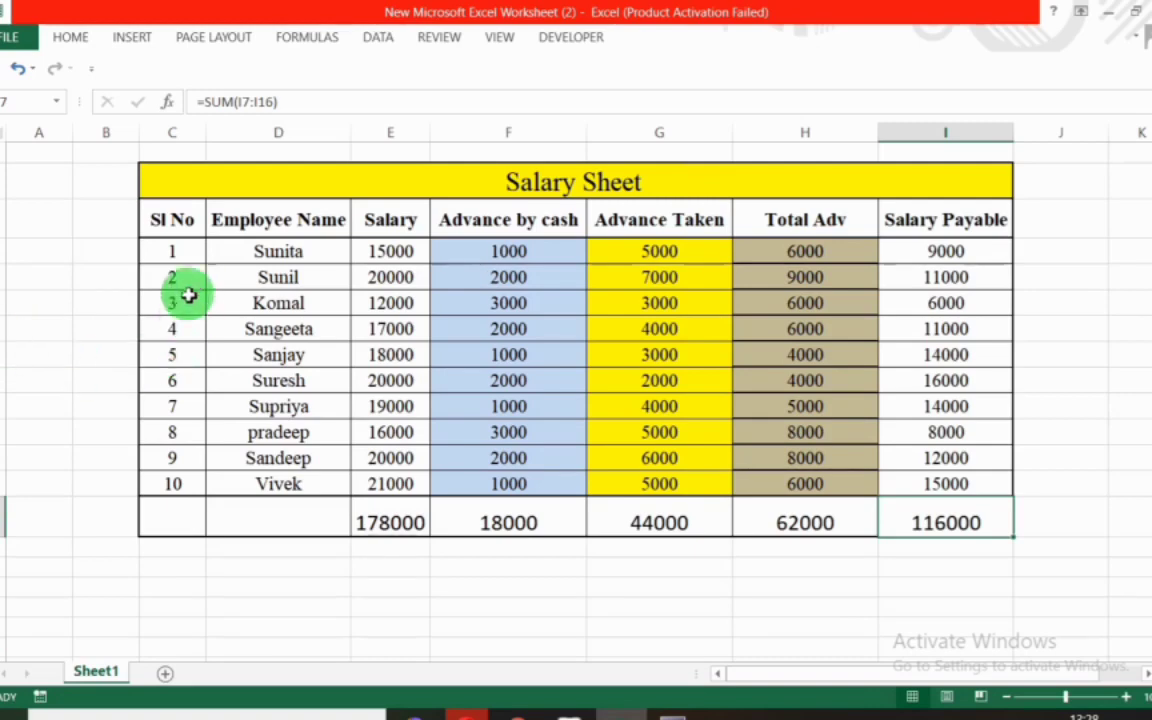
left_click(8, 251)
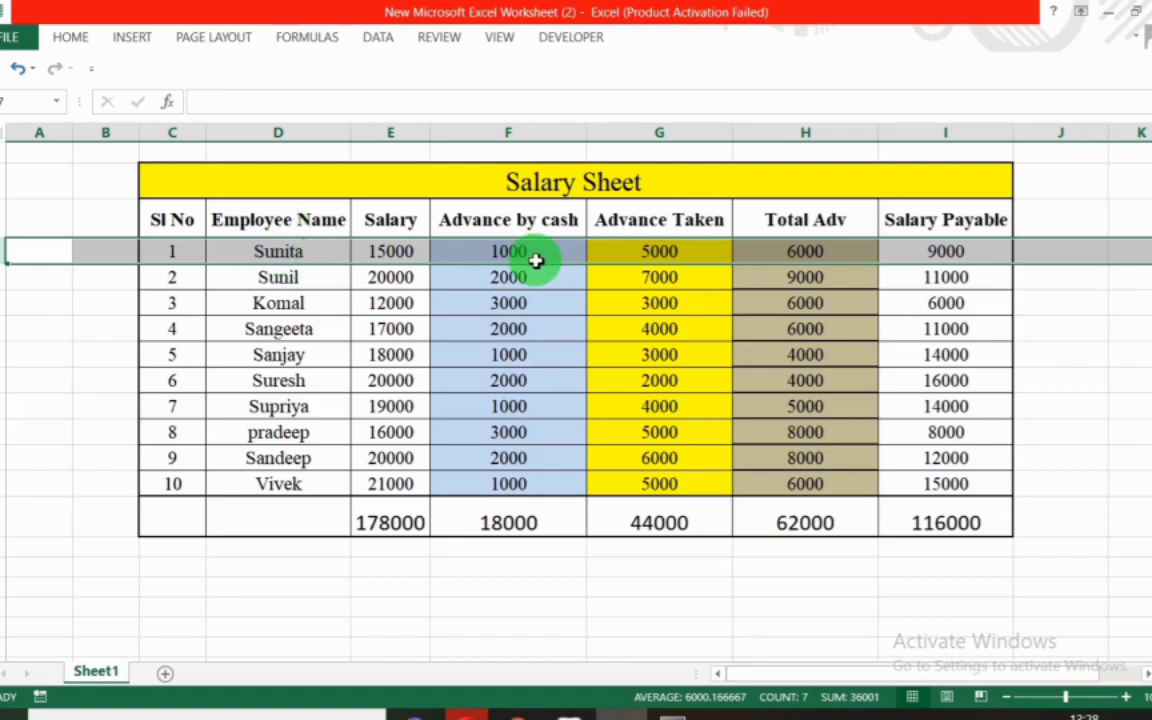
key("alt+Tab")
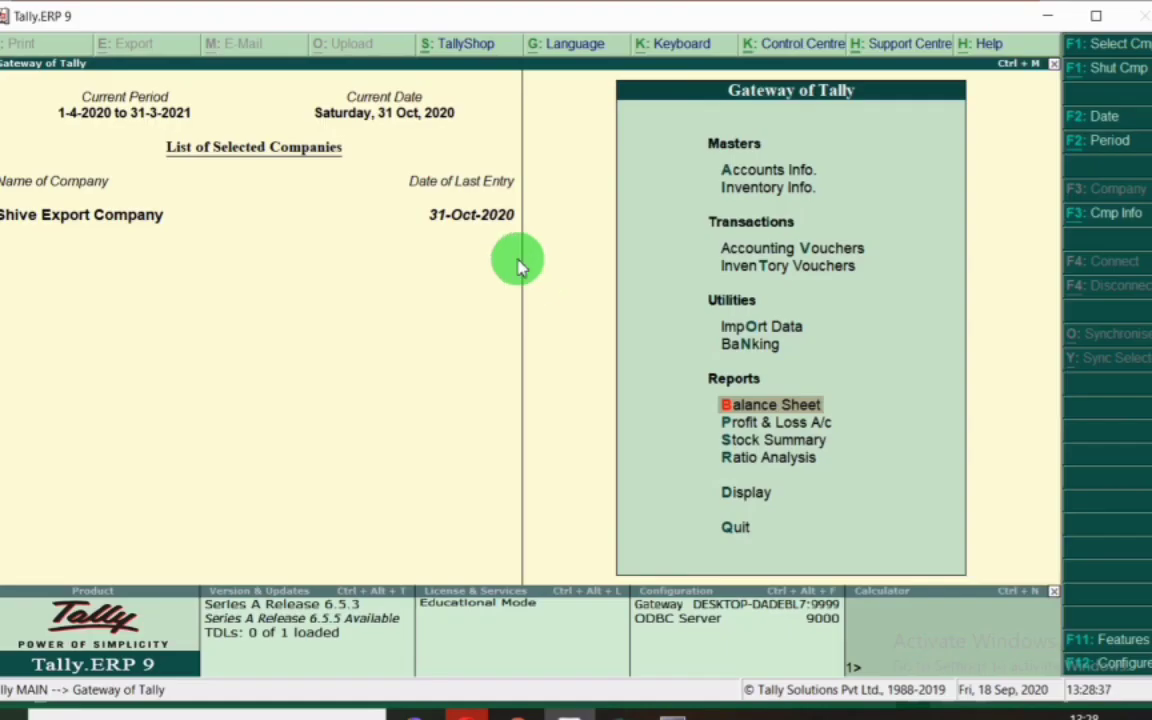
Open a new journal voucher and date it 31-Oct-2020.
key("v")
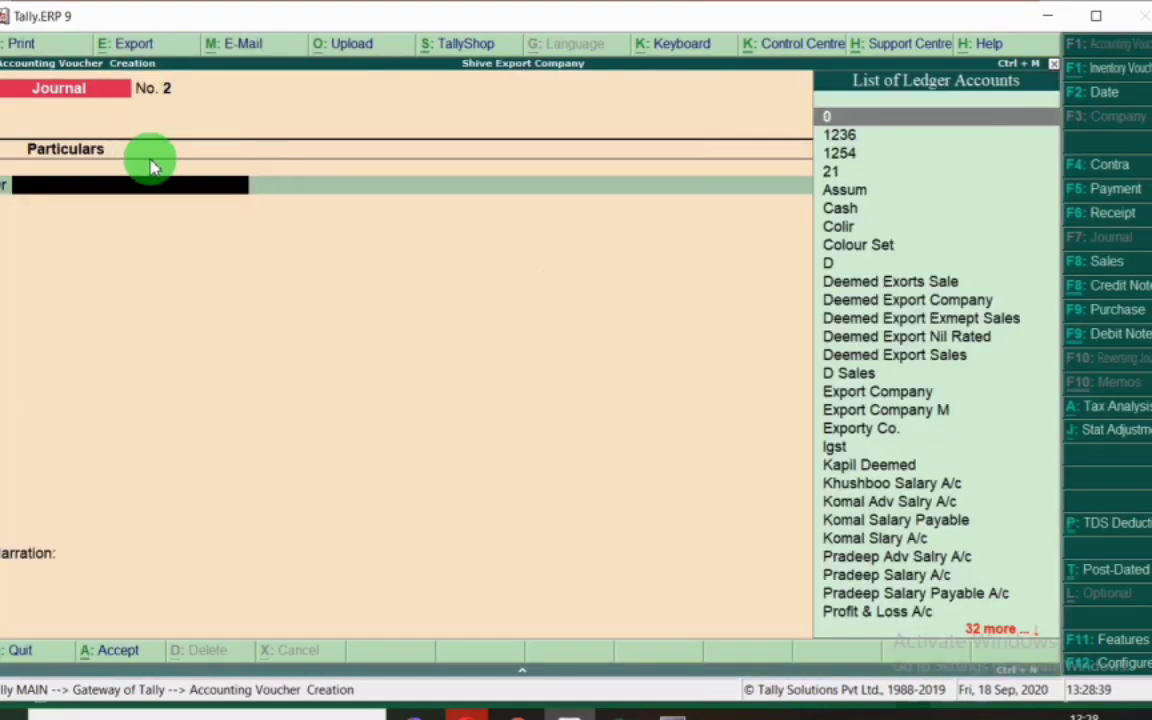
key("F2")
type("31.10")
key("Return")
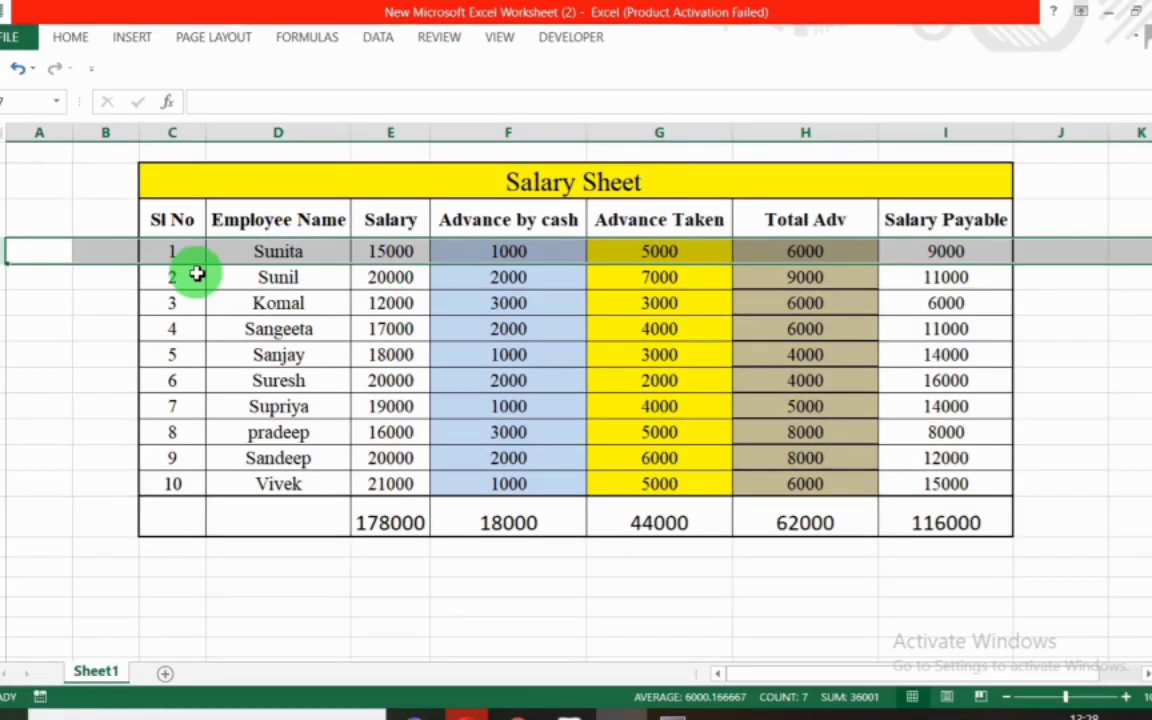
Look up the first employee in the Excel sheet and debit that employee's salary ledger with 15,000 in the Tally journal.
left_click(244, 251)
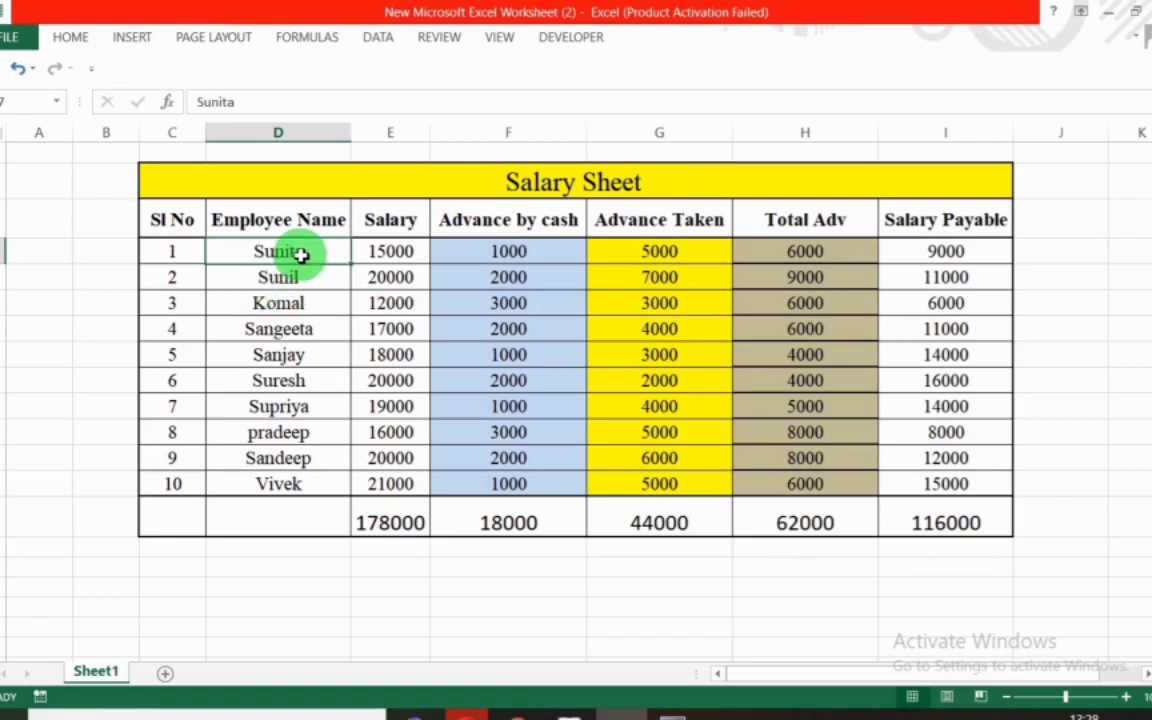
key("alt+Tab")
type("Sunita")
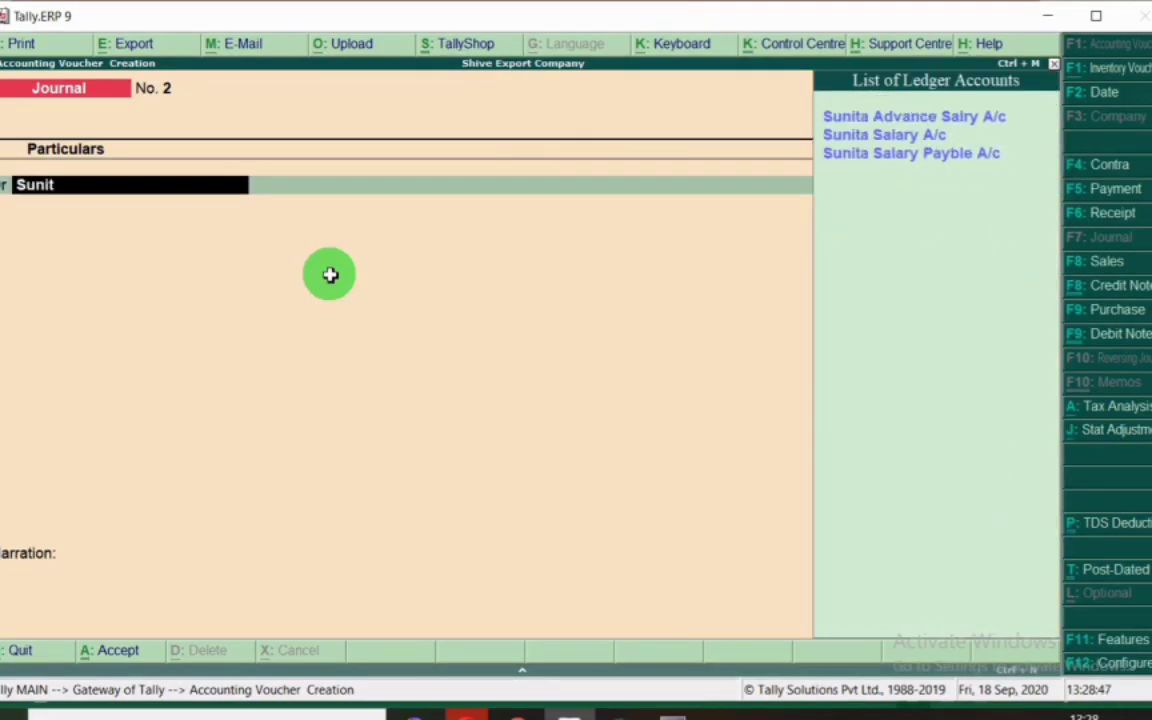
key("Down")
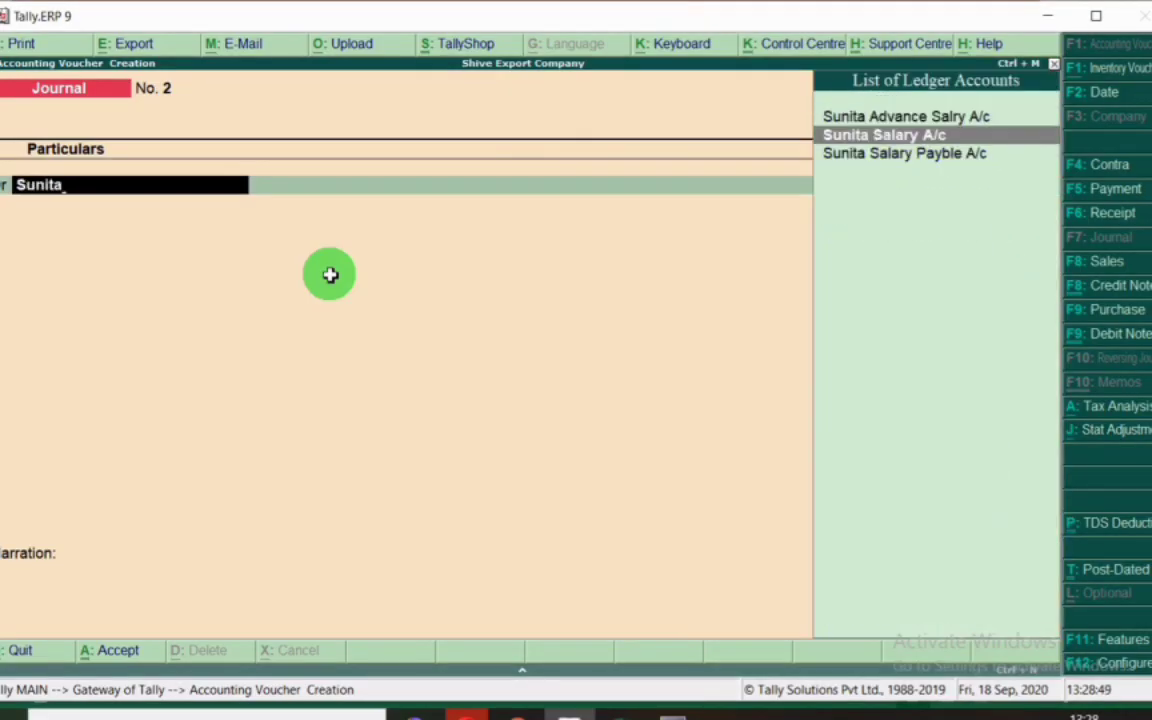
key("Return")
key("alt+Tab")
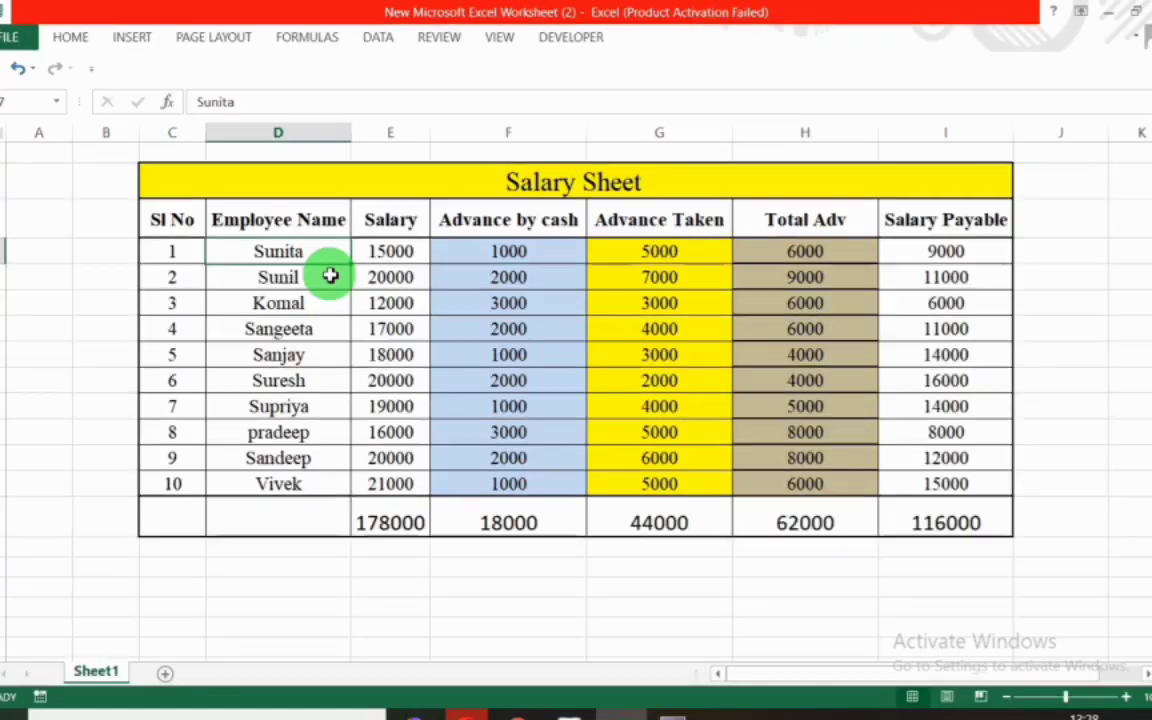
key("alt+Tab")
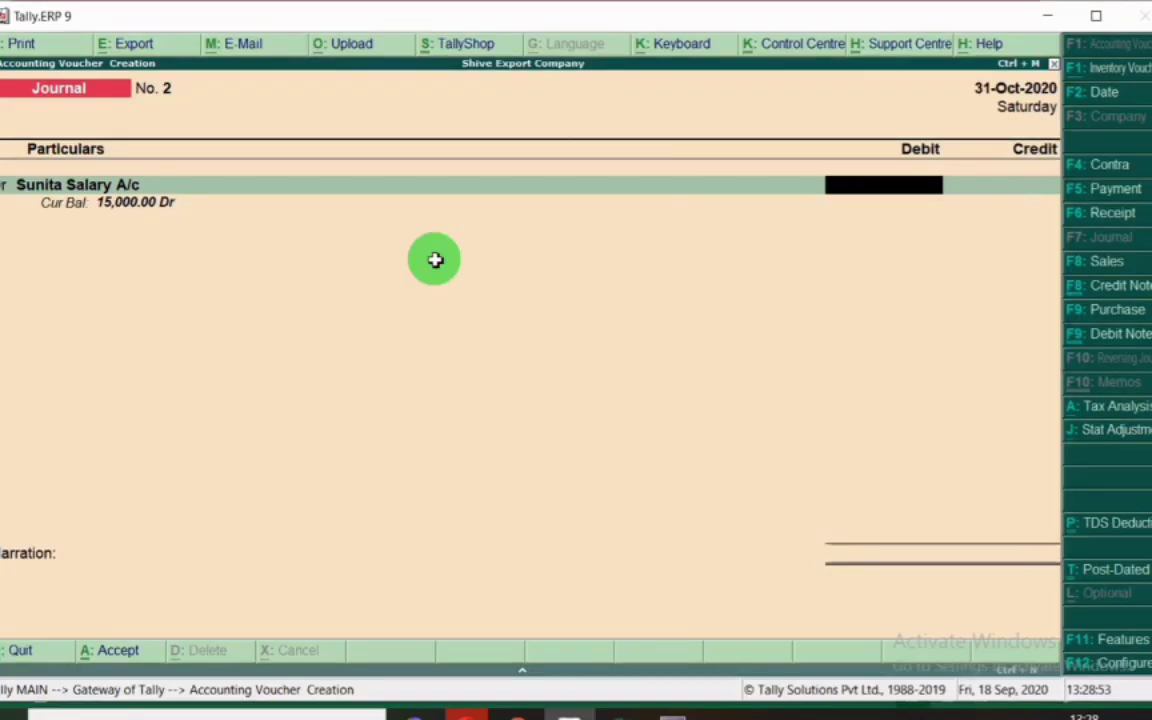
key("Return")
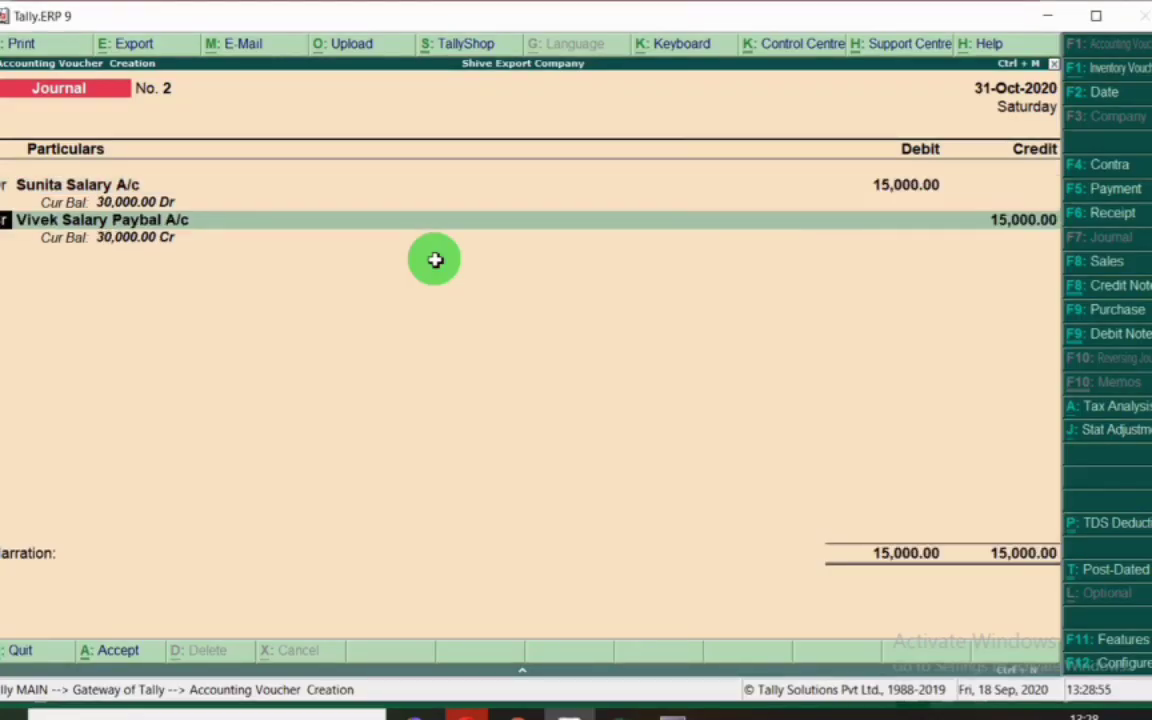
Choose the first employee's advance salary ledger for the journal's credit line.
key("Return")
type("Suni")
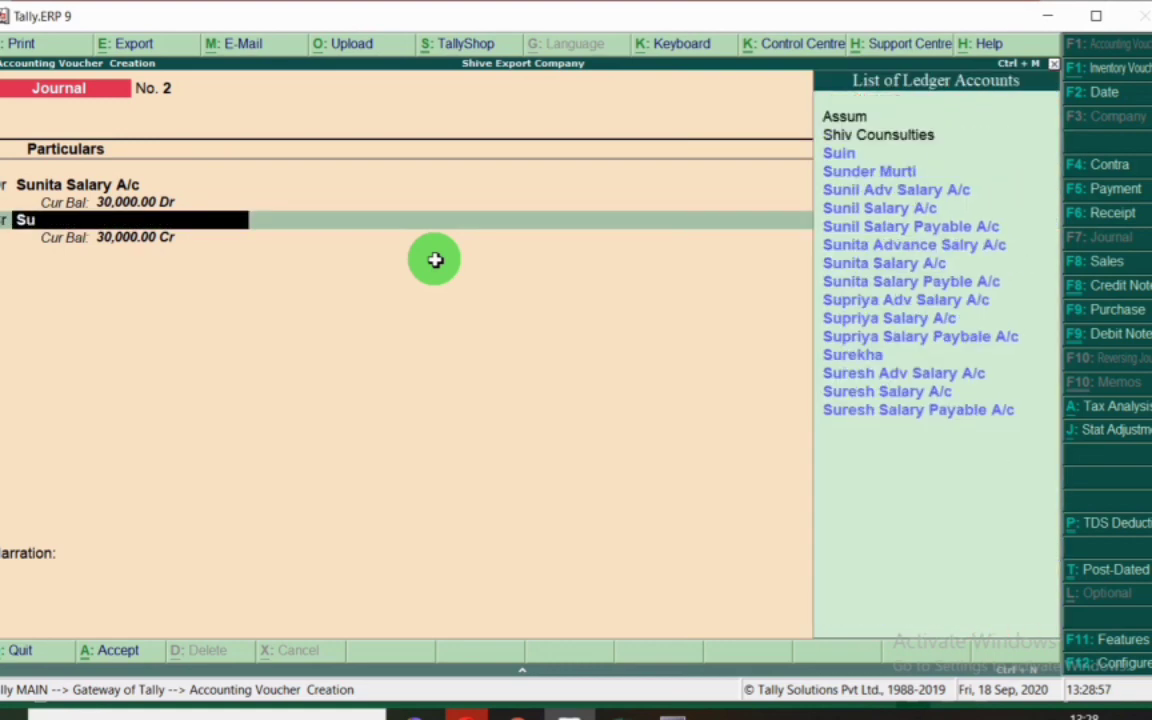
key("Down")
key("Down")
key("Down")
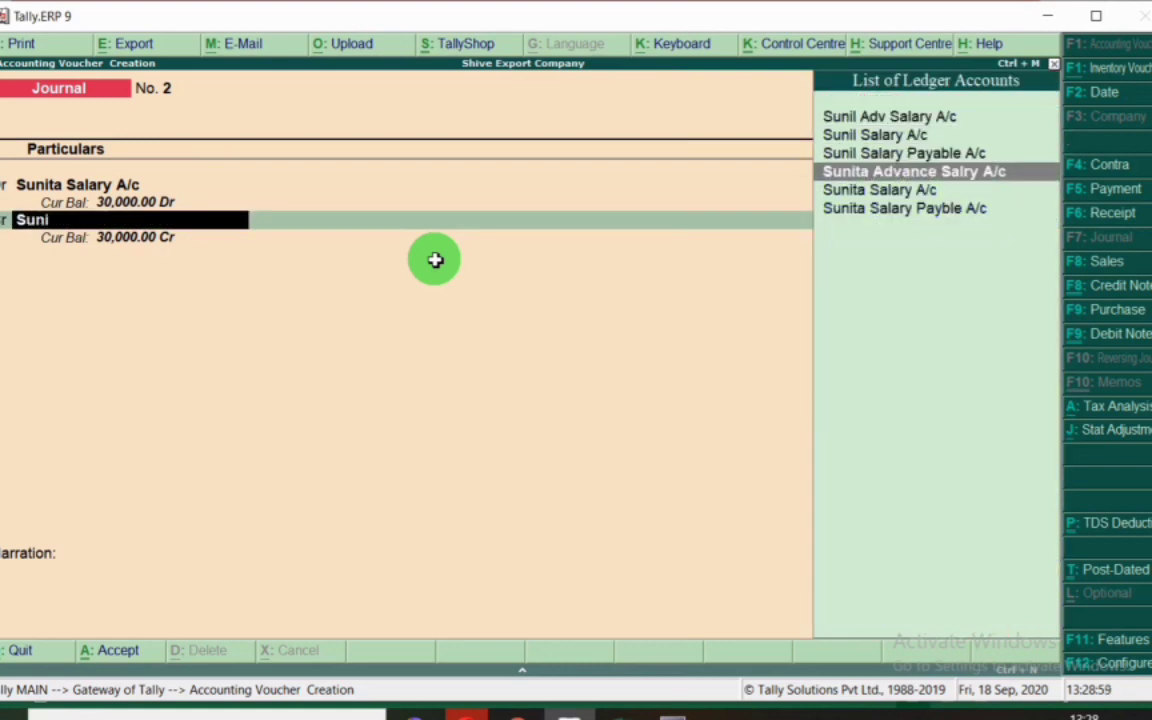
key("Down")
key("Up")
key("Return")
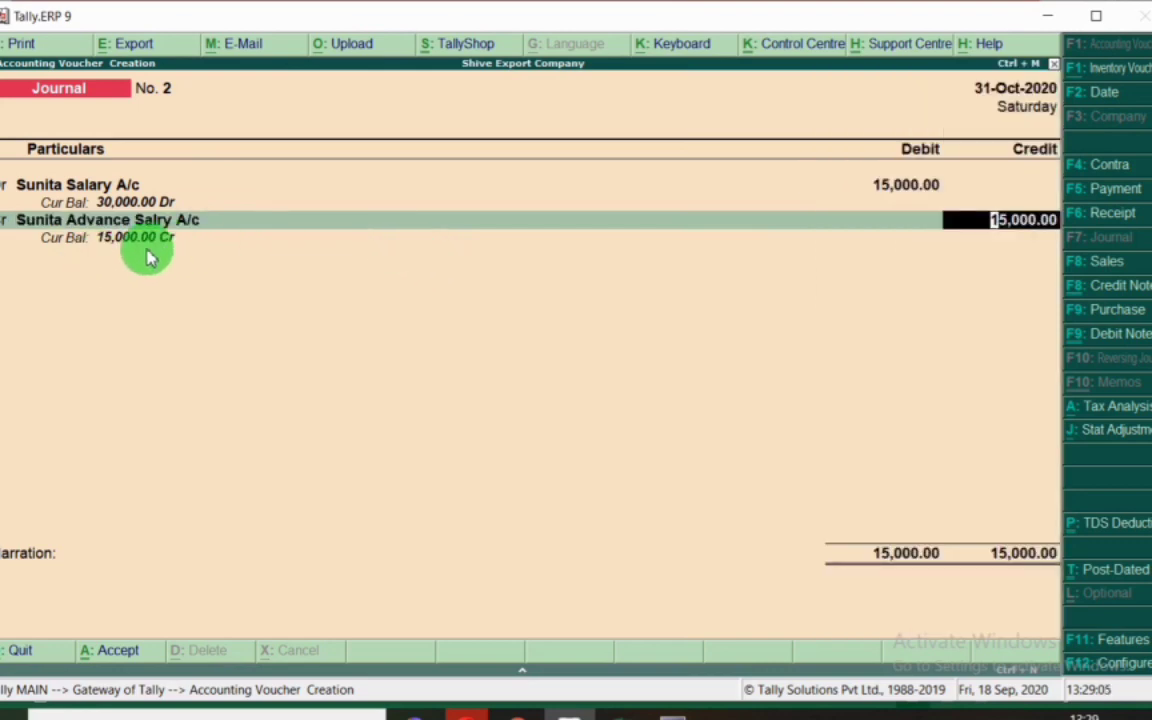
Look up the first employee's Total Adv in Excel and set the advance ledger's credit in Tally to 6,000.
key("alt+Tab")
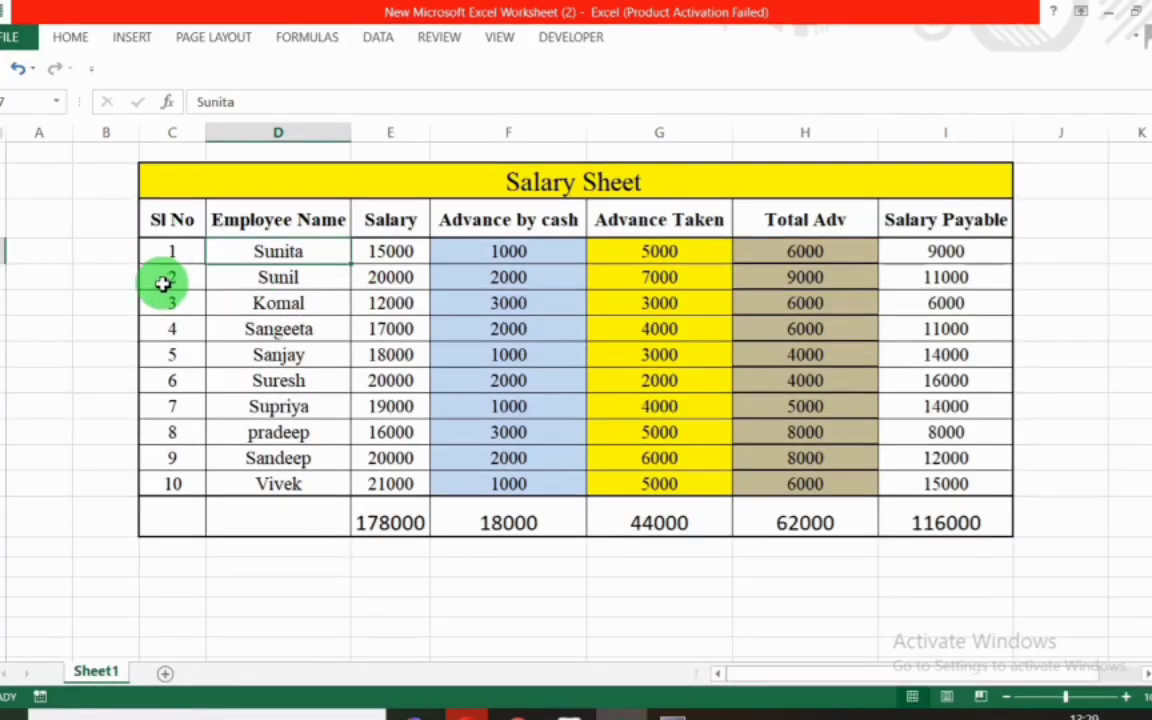
left_click(8, 246)
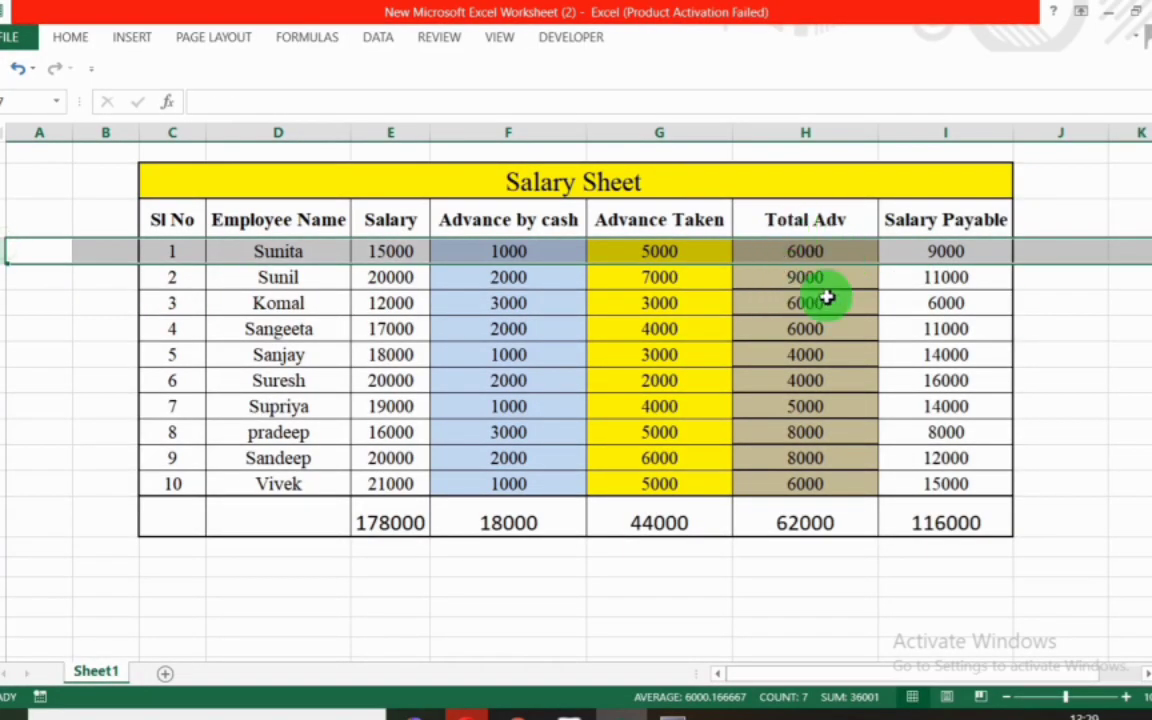
key("alt+Tab")
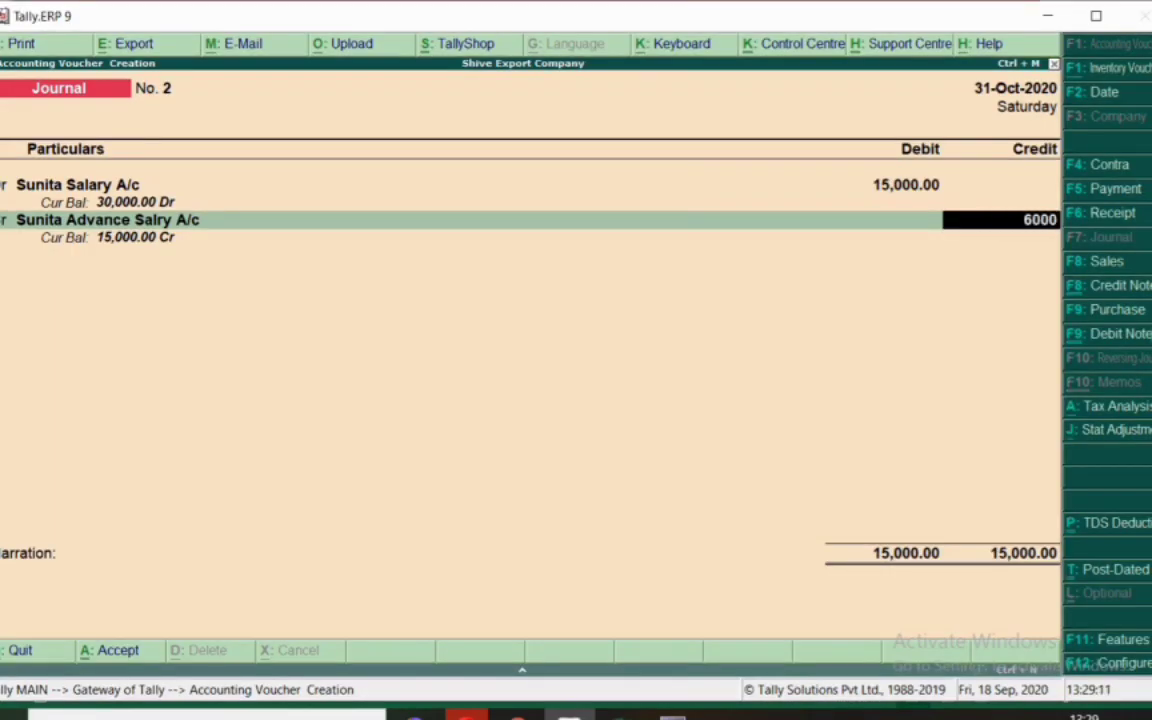
key("Return")
Add the first employee's salary payable ledger as a credit of 9,000, and check the amount against Salary Payable in Excel.
key("Return")
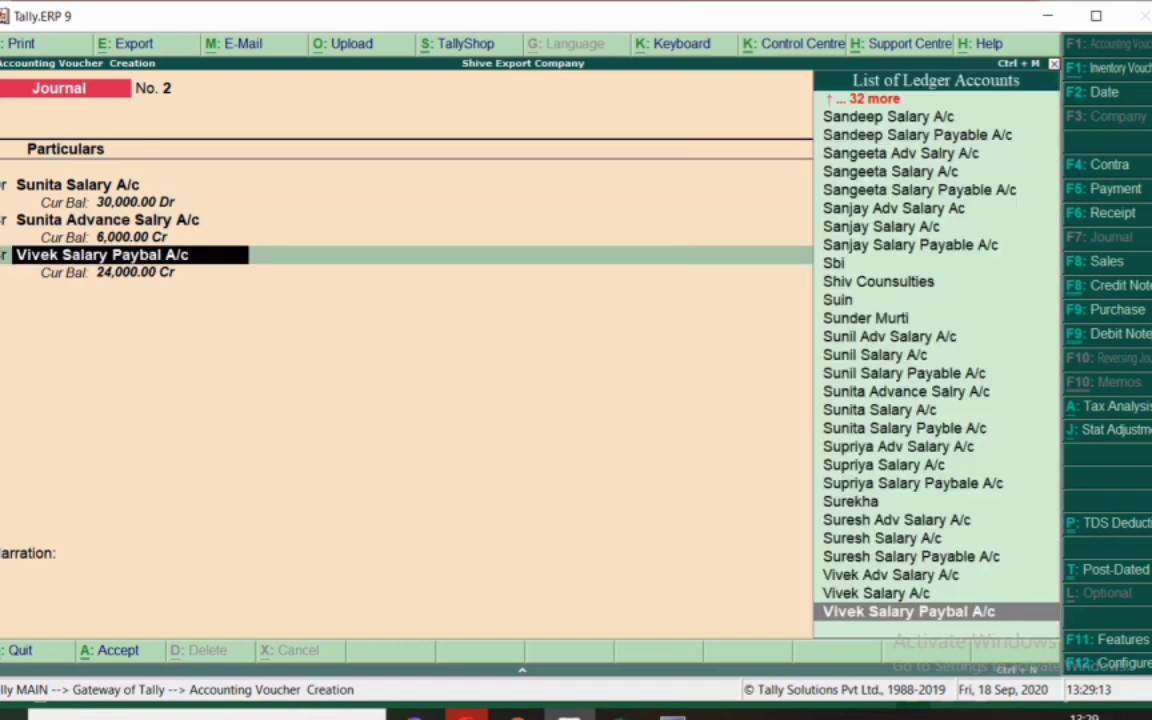
type("Sun")
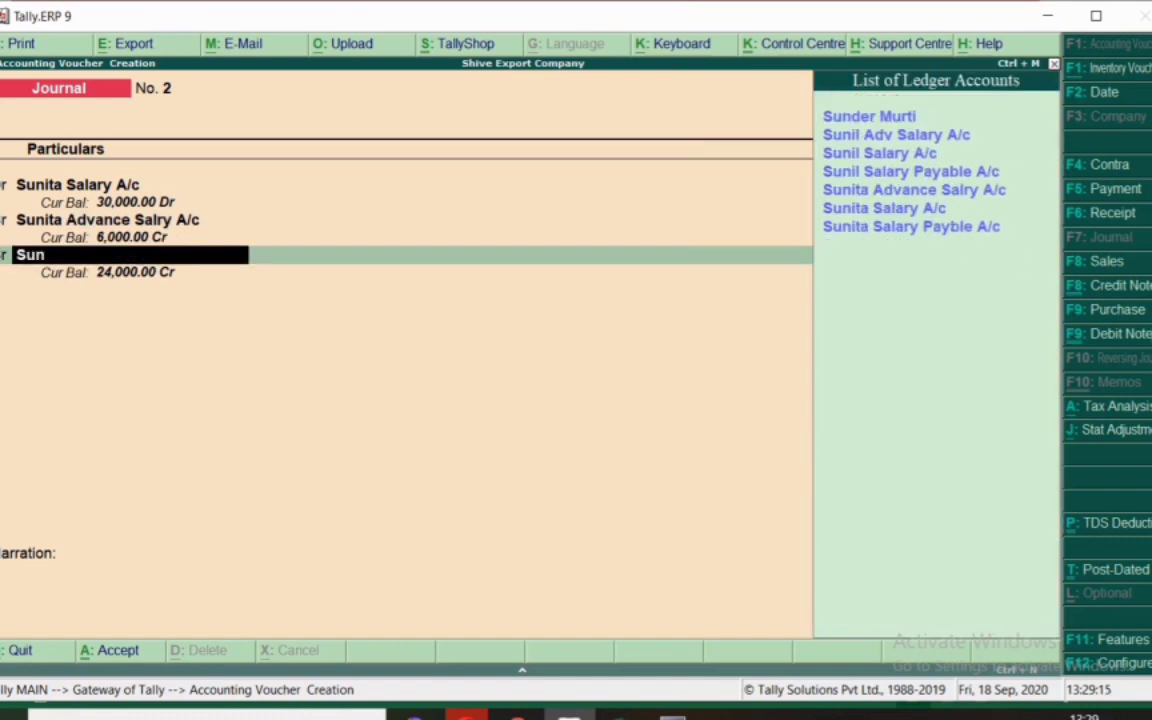
type("itasa")
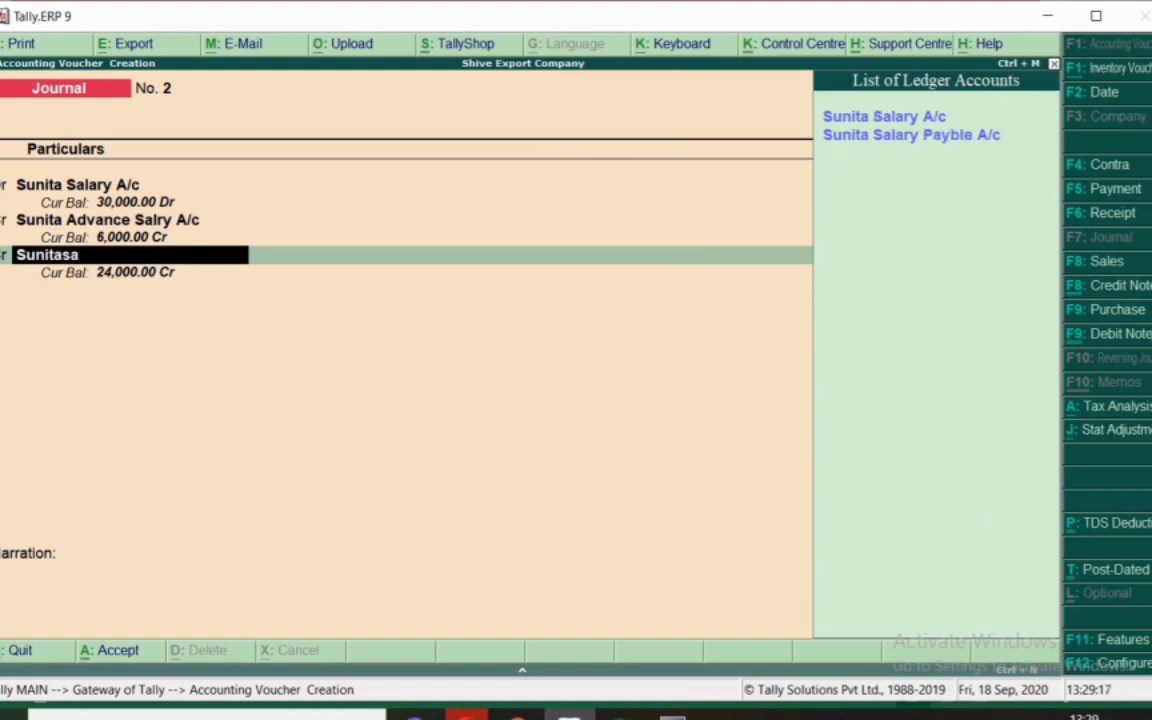
key("Down")
type("l")
key("Down")
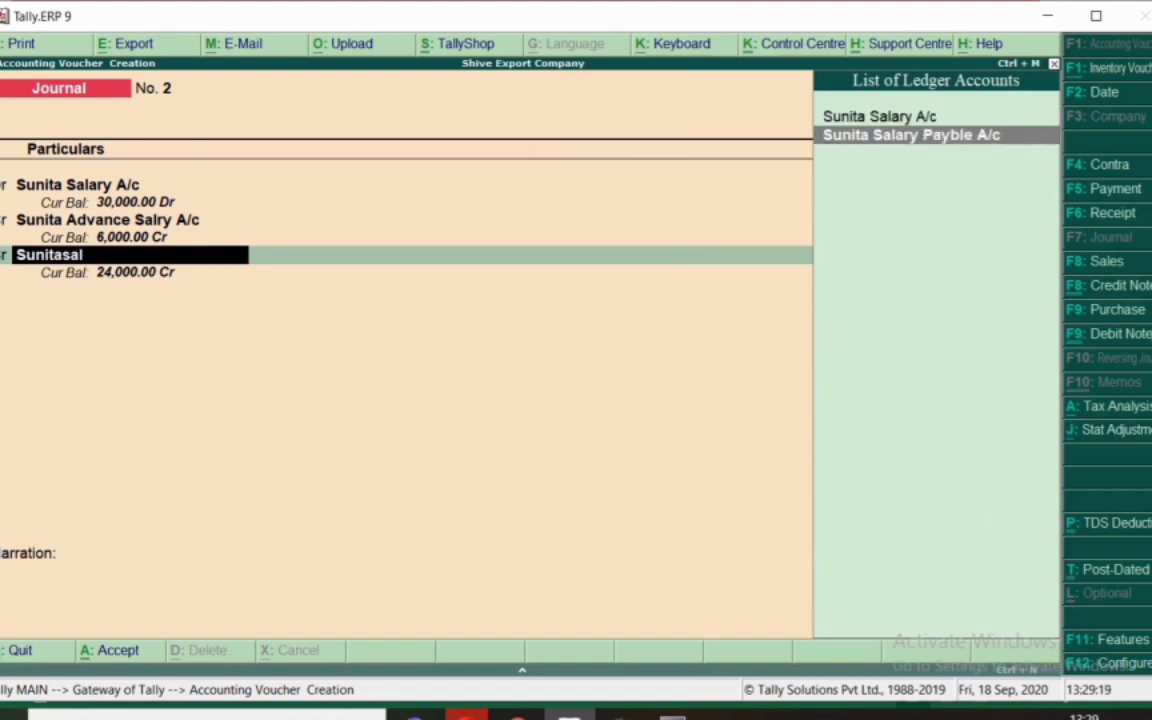
key("Return")
key("alt+Tab")
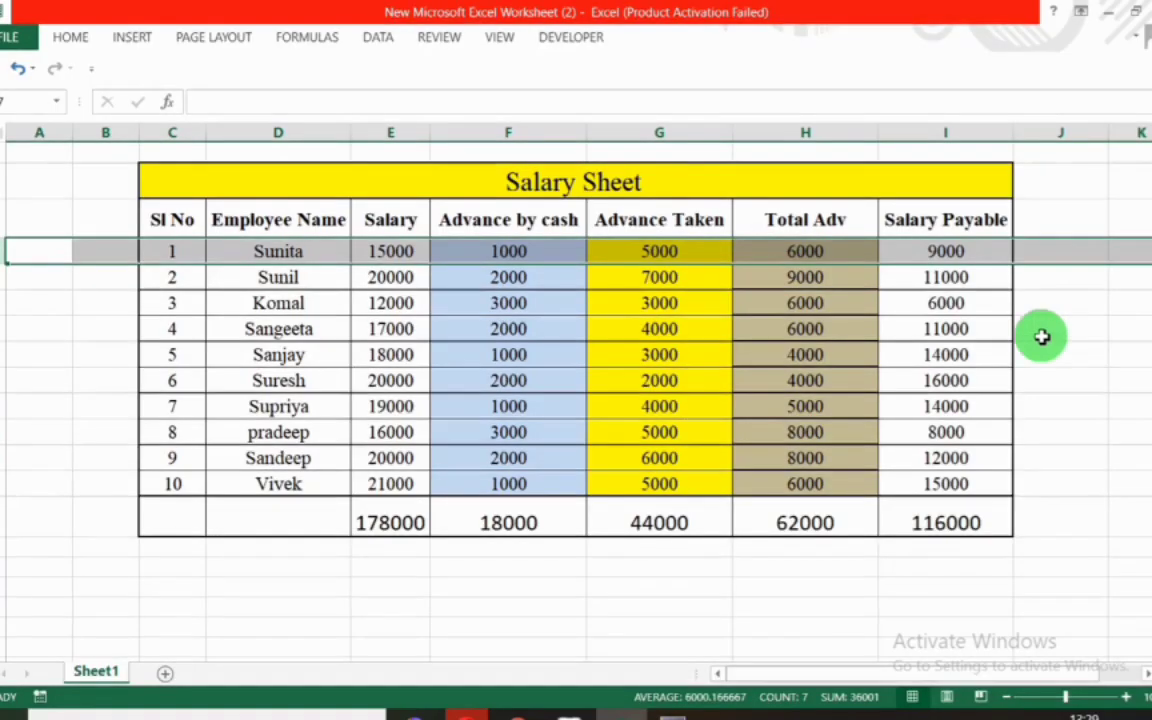
left_click(945, 250)
key("alt+Tab")
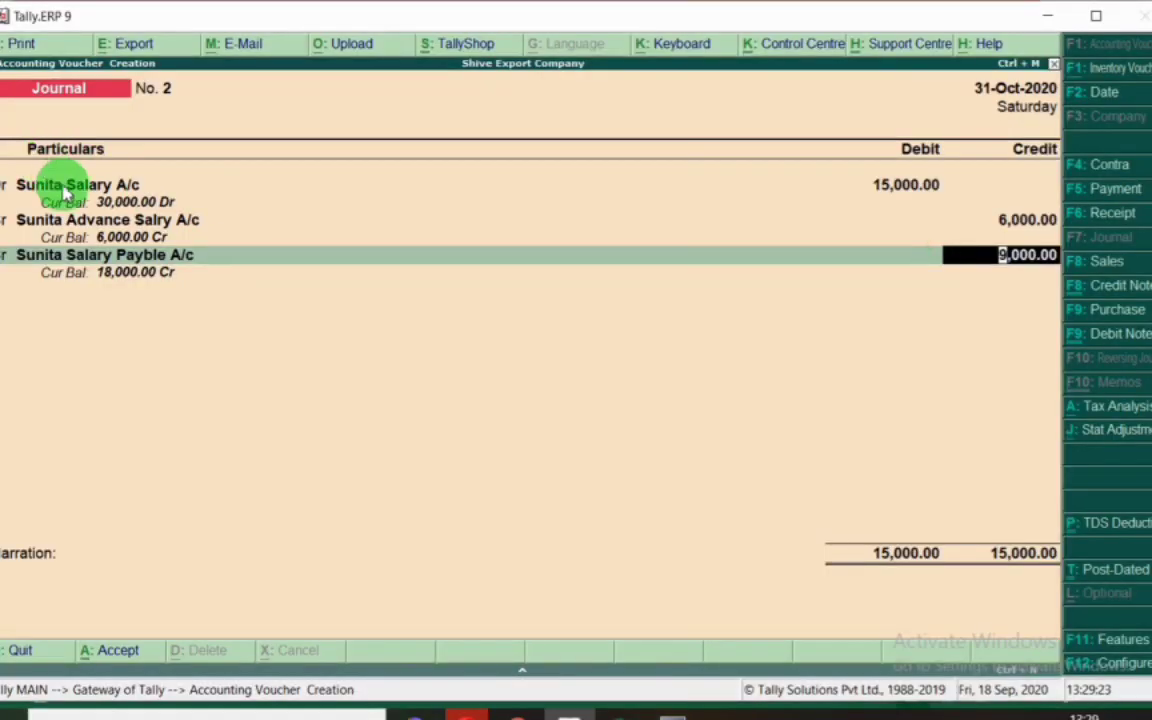
Review the first employee's salary debit and advance salary credit lines in the journal.
left_click(31, 185)
key("Return")
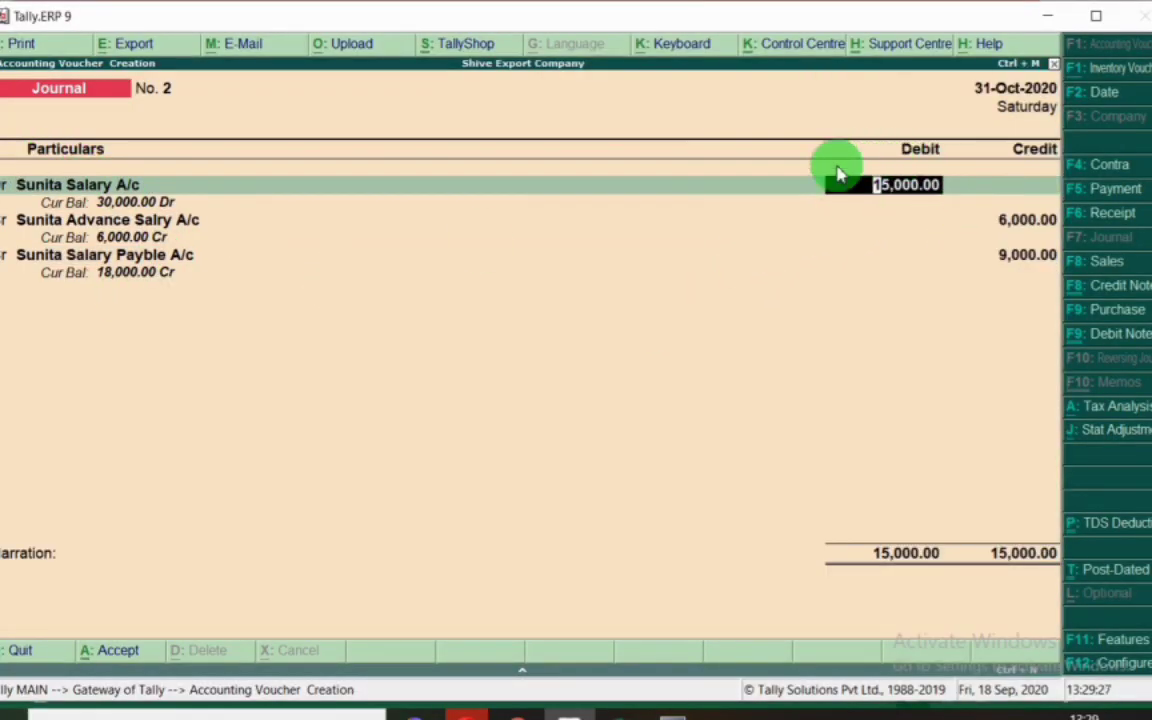
left_click(22, 224)
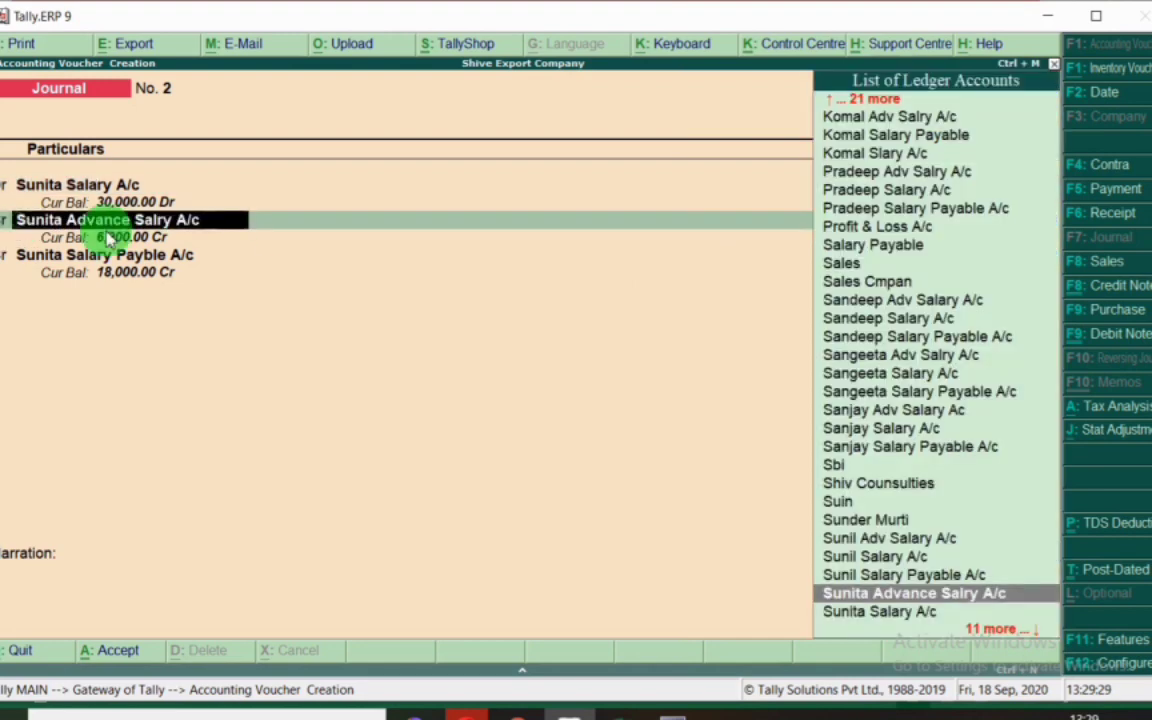
key("Return")
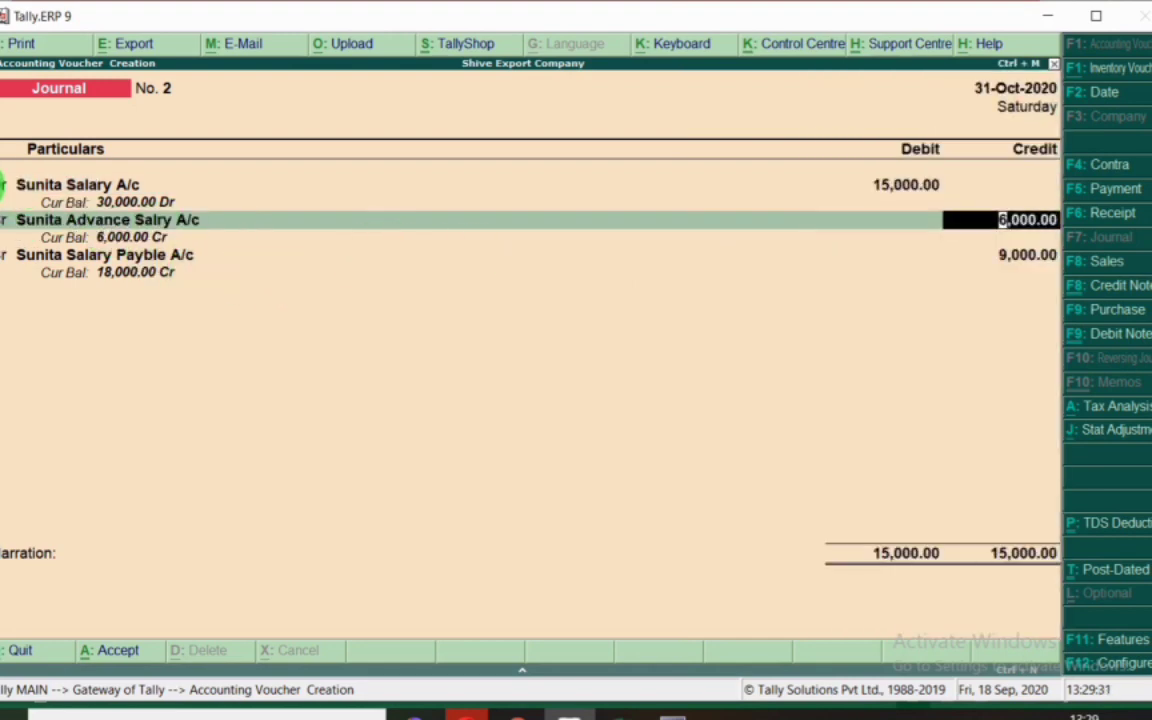
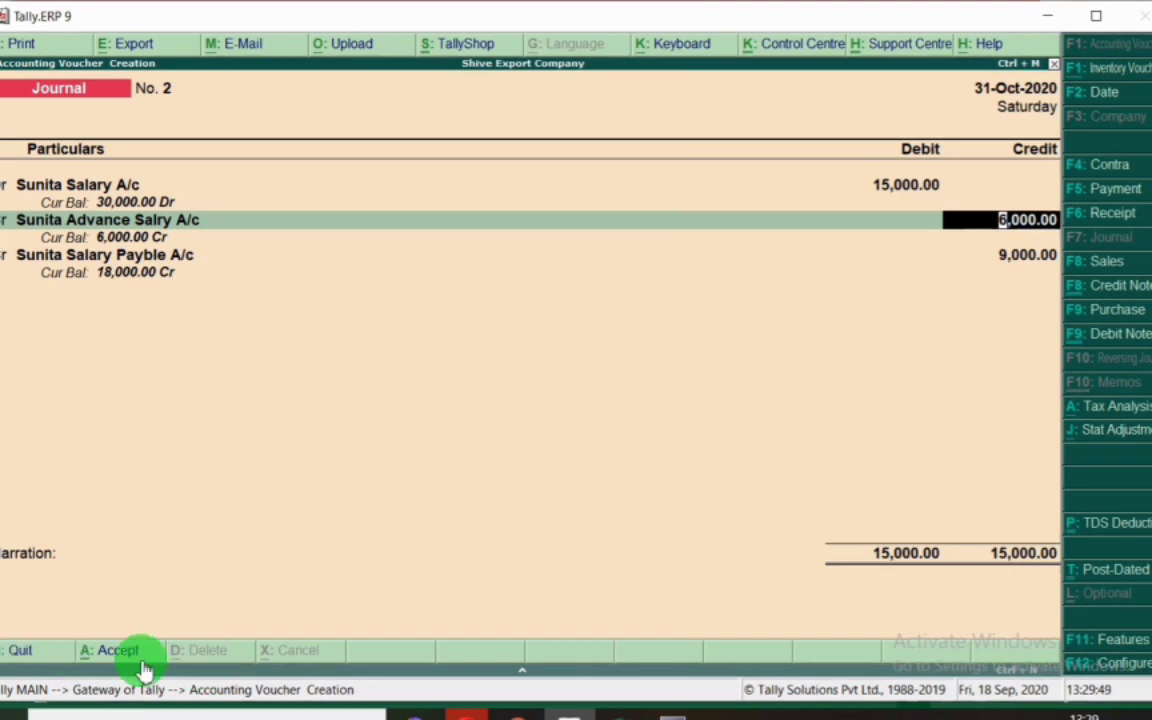
Accept the first employee's journal and date the next journal voucher 31-10-2020.
key("Escape")
key("Return")
key("Return")
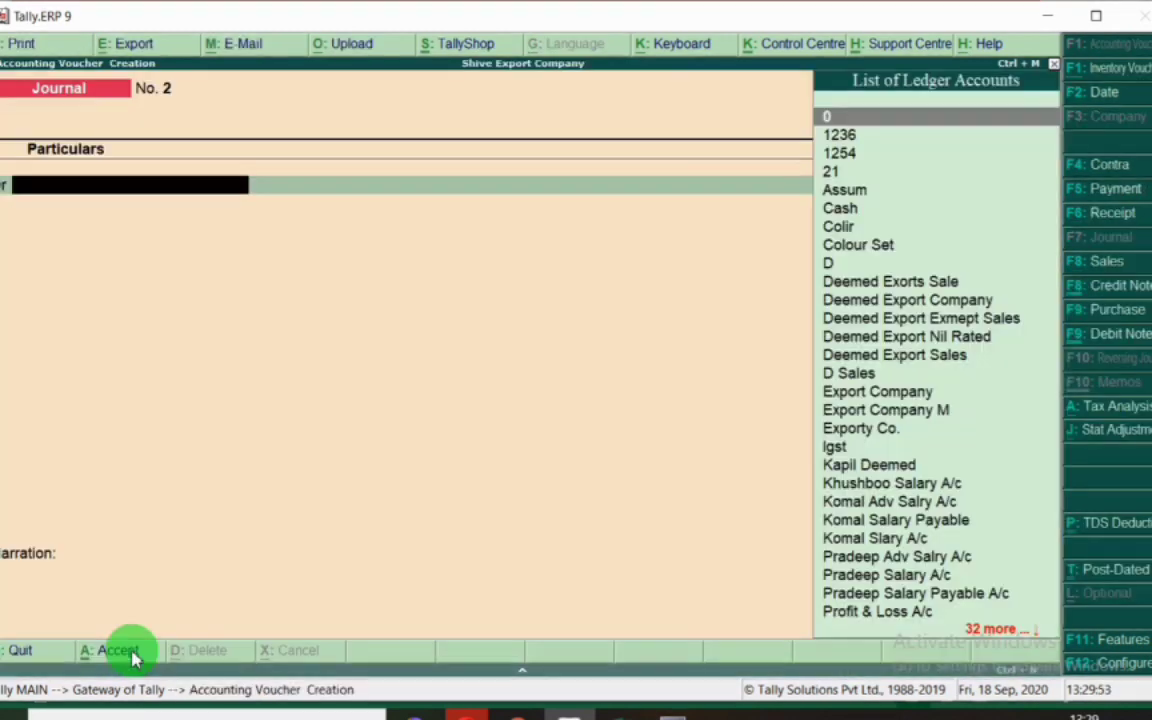
key("F2")
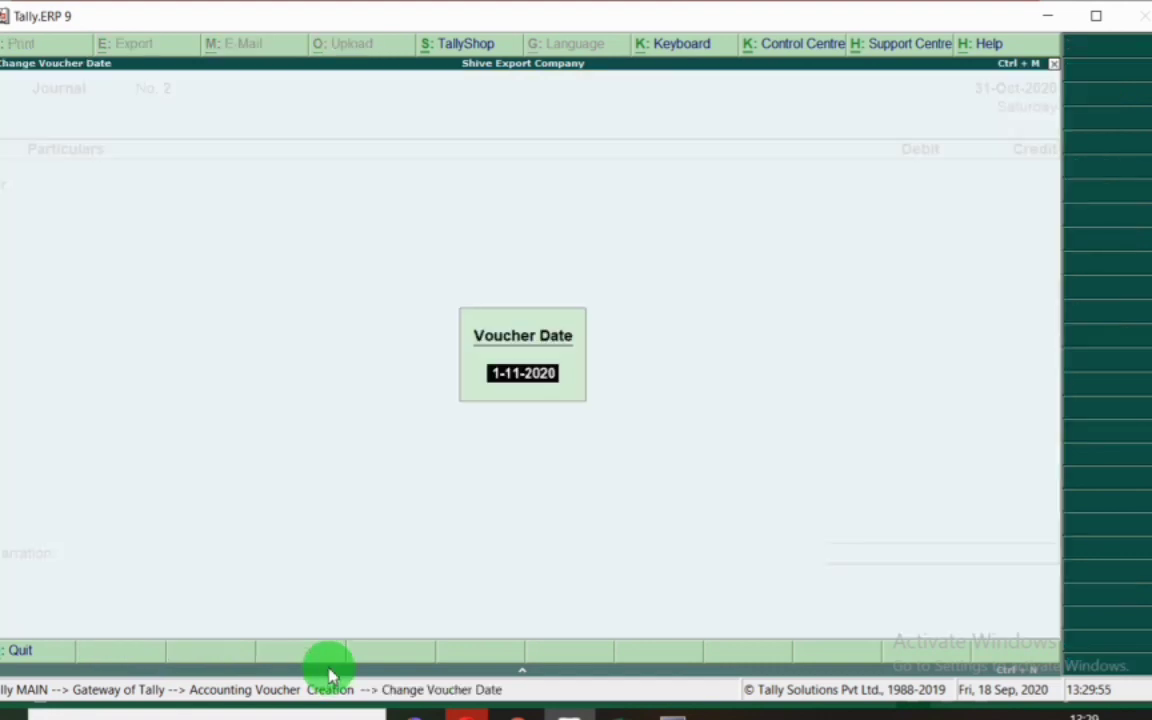
type("31.10")
key("Return")
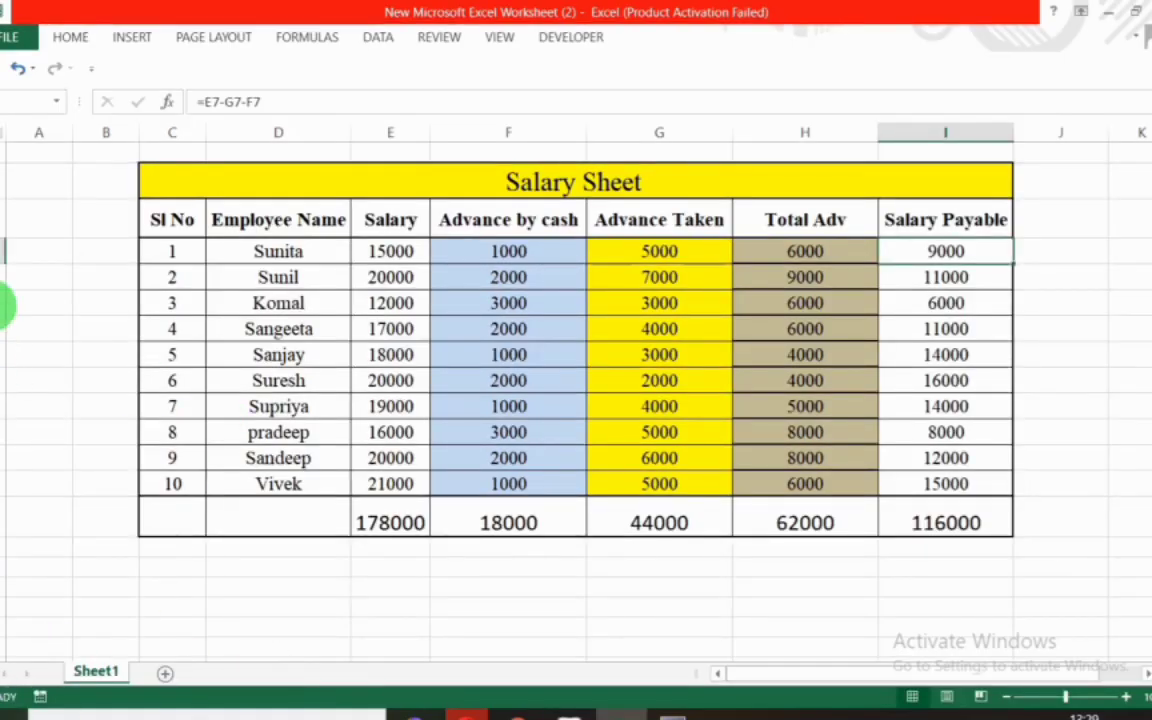
Mark the second employee's row in the Excel salary sheet and debit that employee's salary ledger with 20,000 in the Tally journal.
left_click(3, 277)
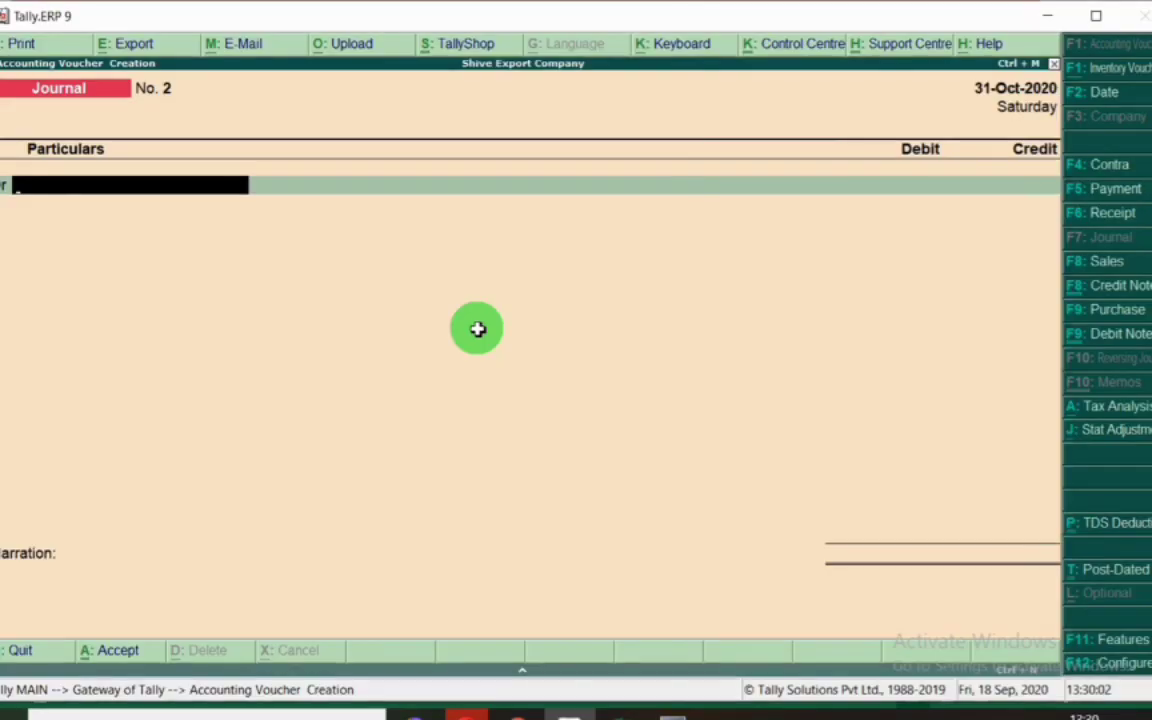
type("Suni")
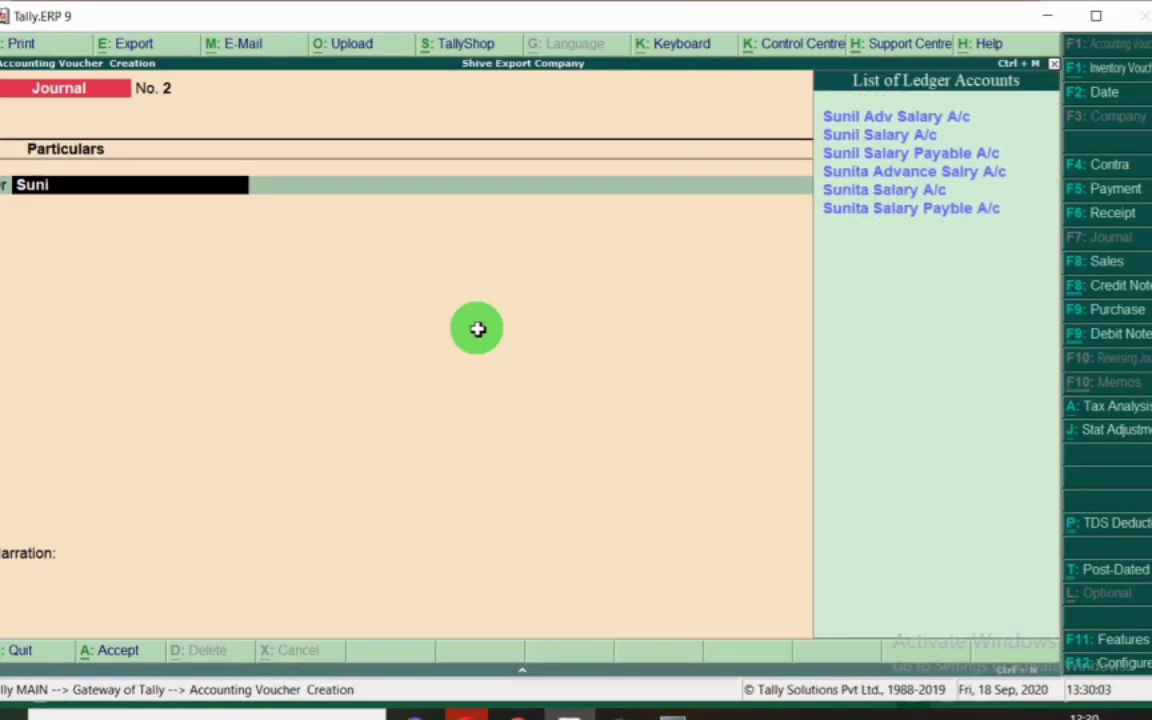
type("l")
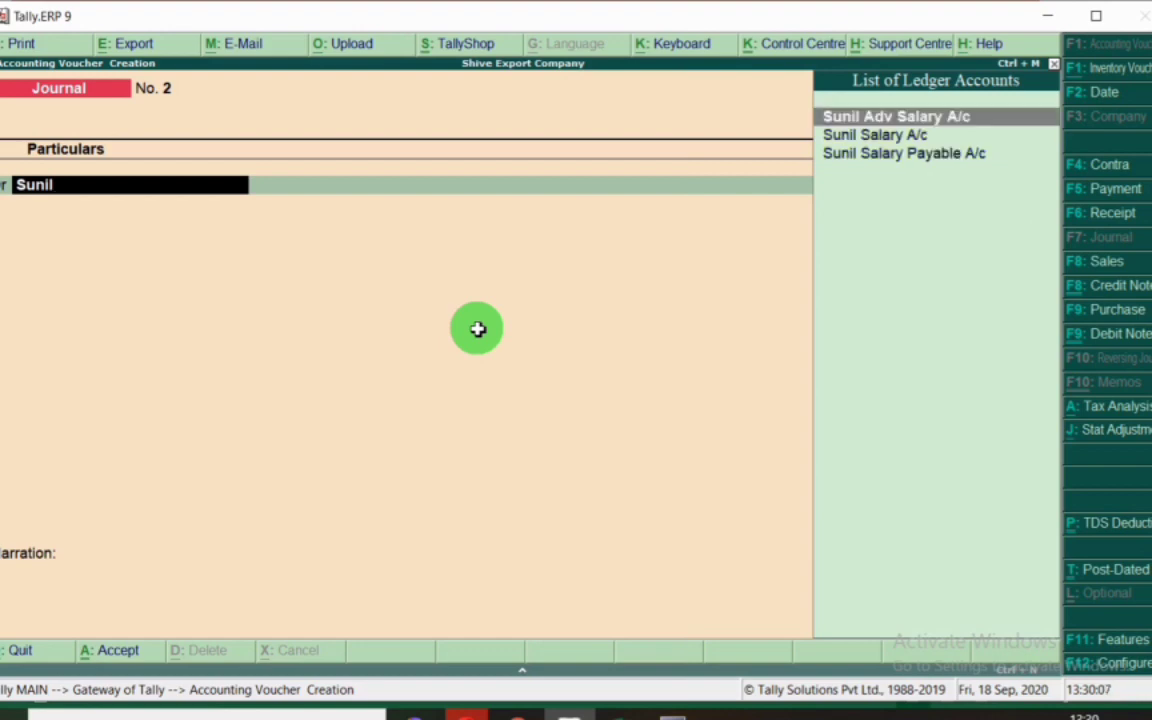
key("Down")
key("Return")
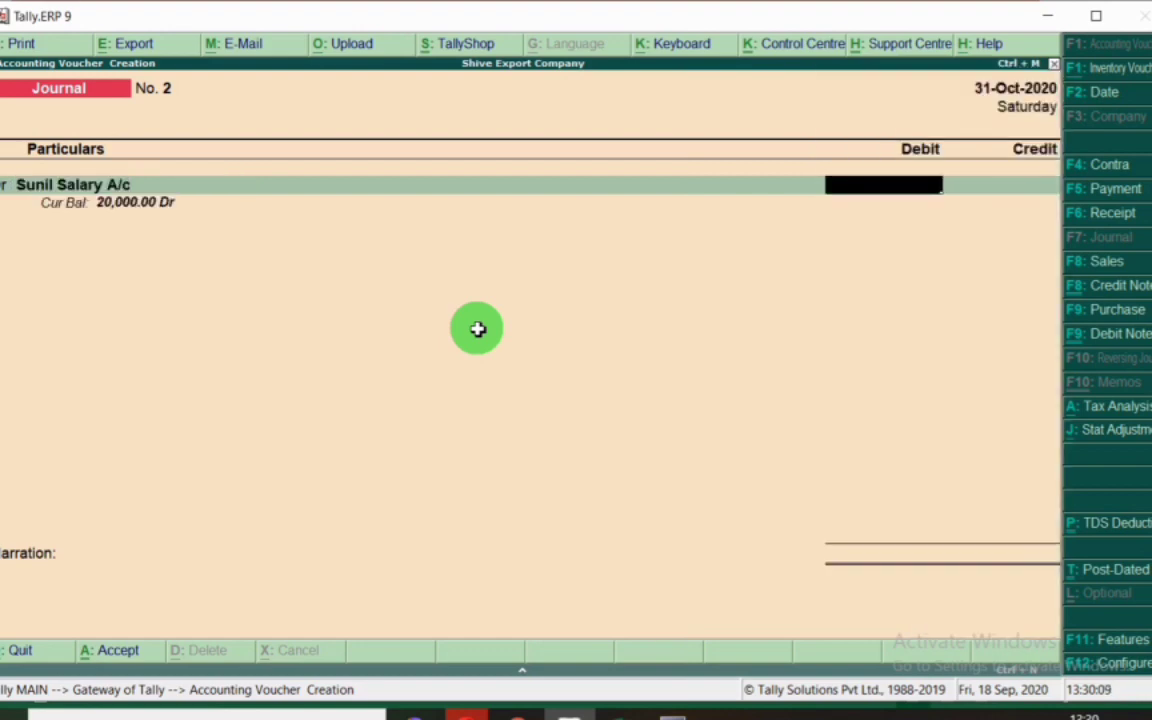
key("alt+Tab")
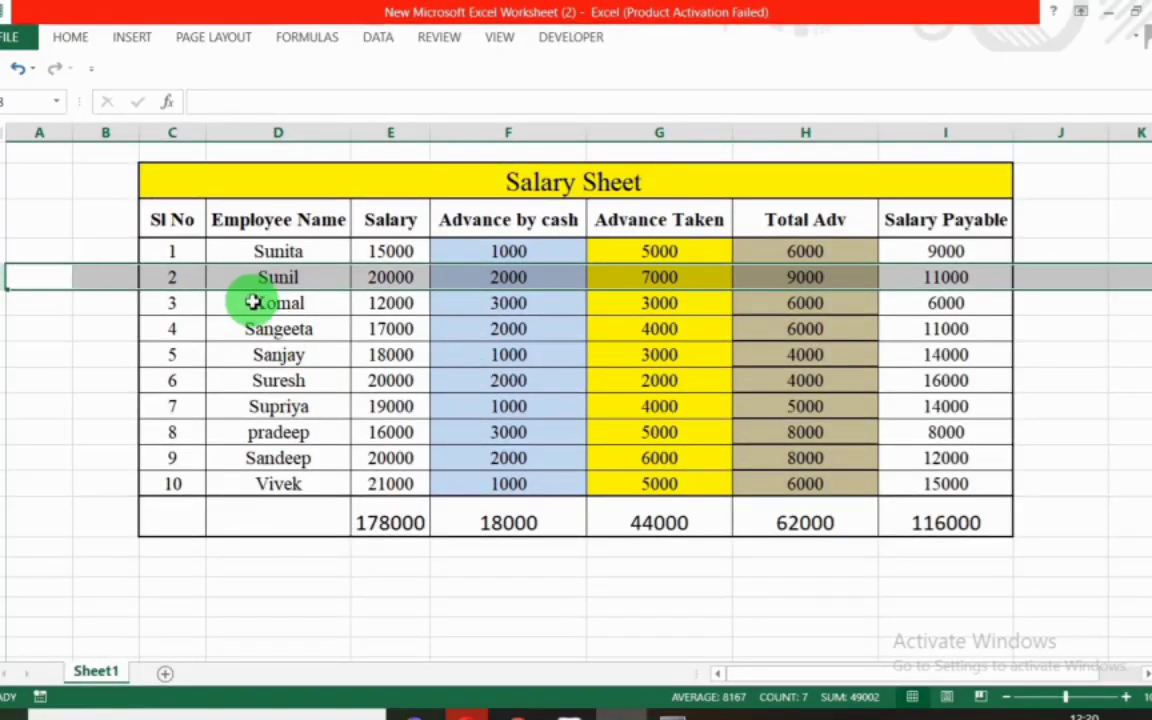
key("alt+Tab")
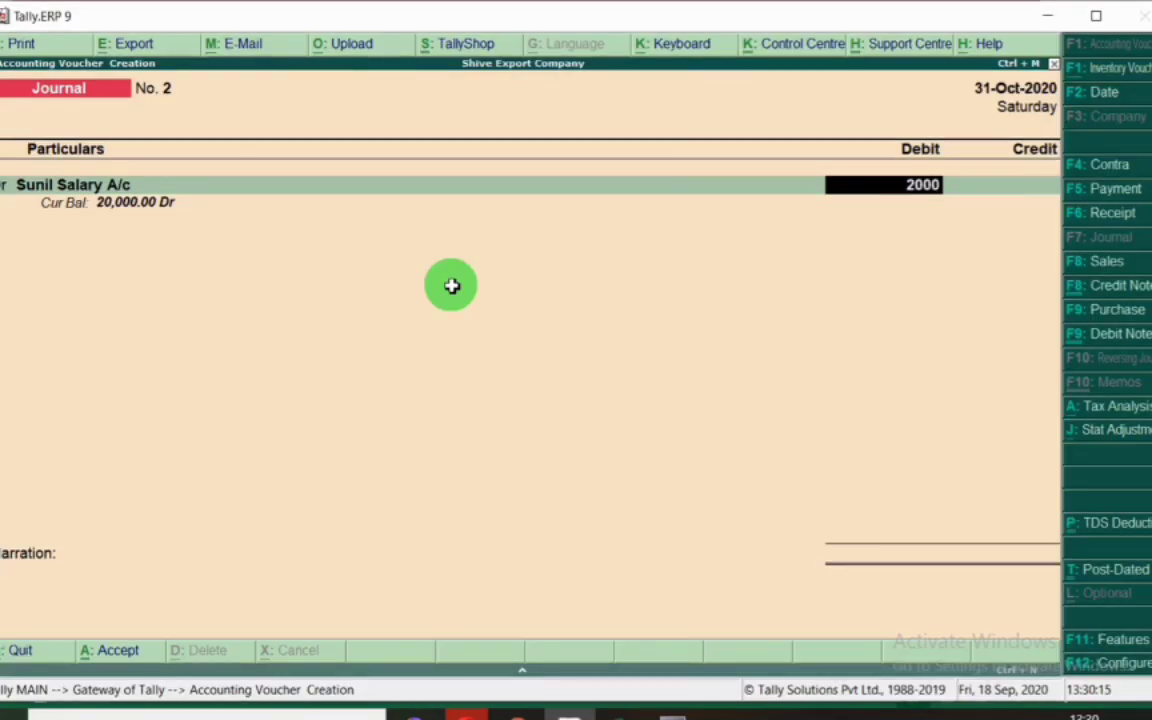
type("20000")
key("Return")
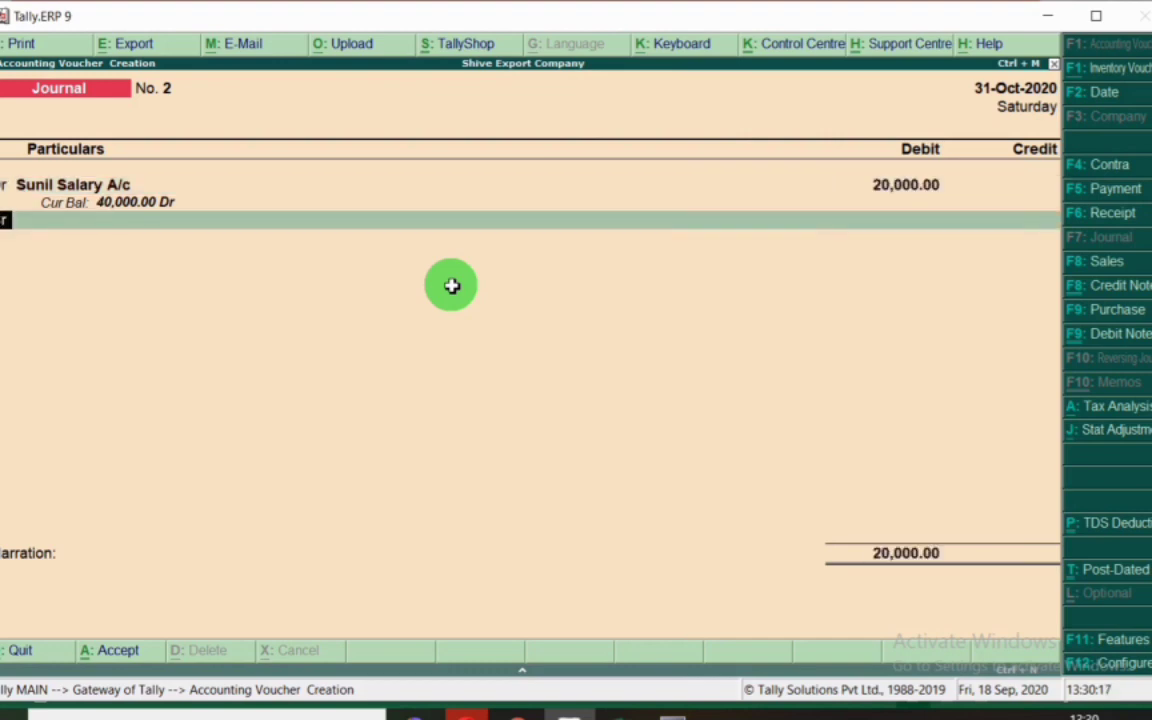
Credit the second employee's advance salary ledger with 9,000 in Tally, using the Total Adv figure from Excel.
key("Return")
type("Sunil")
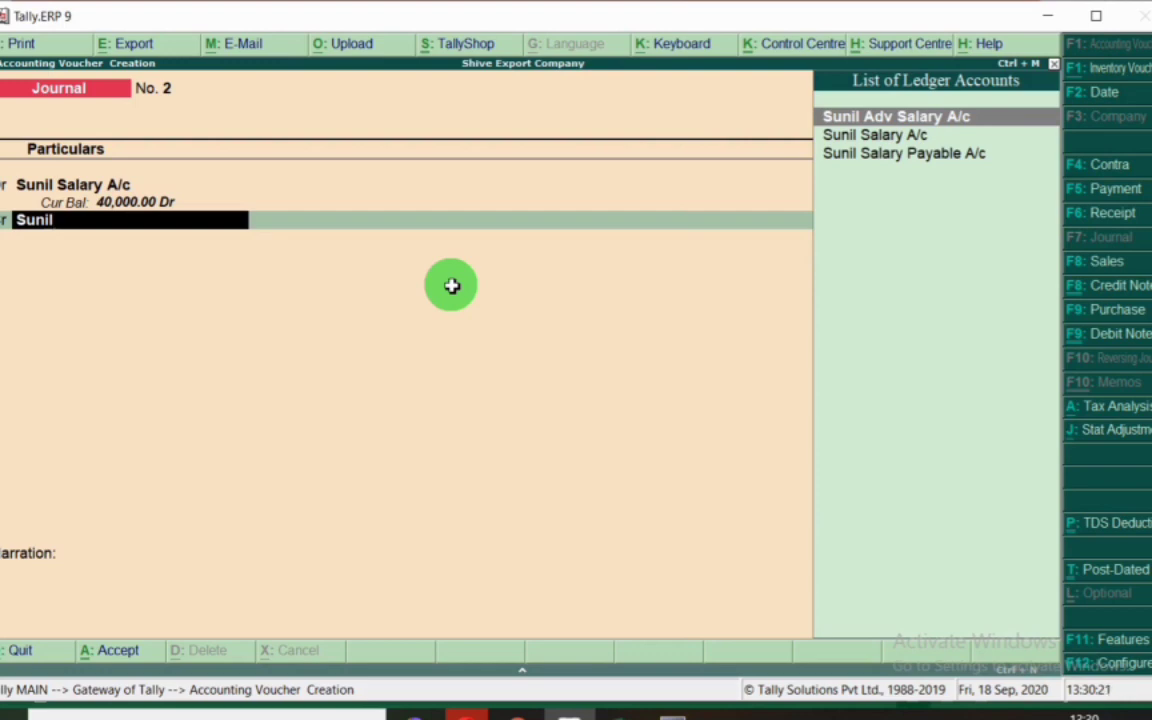
key("Return")
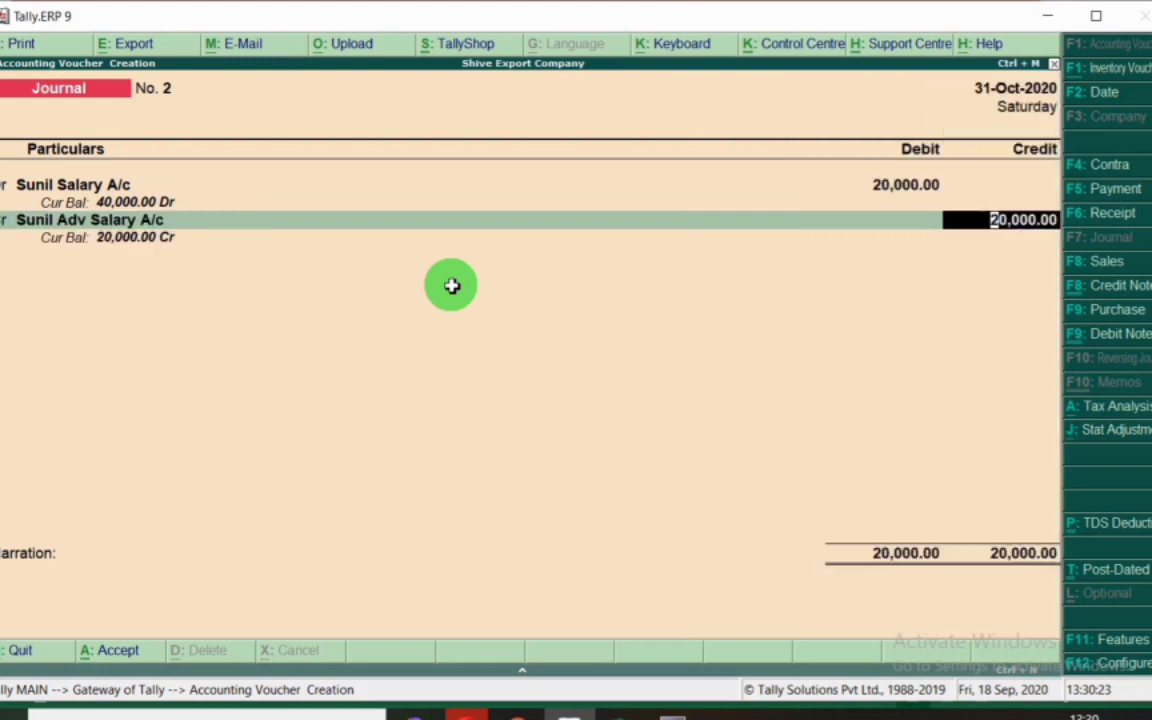
key("alt+Tab")
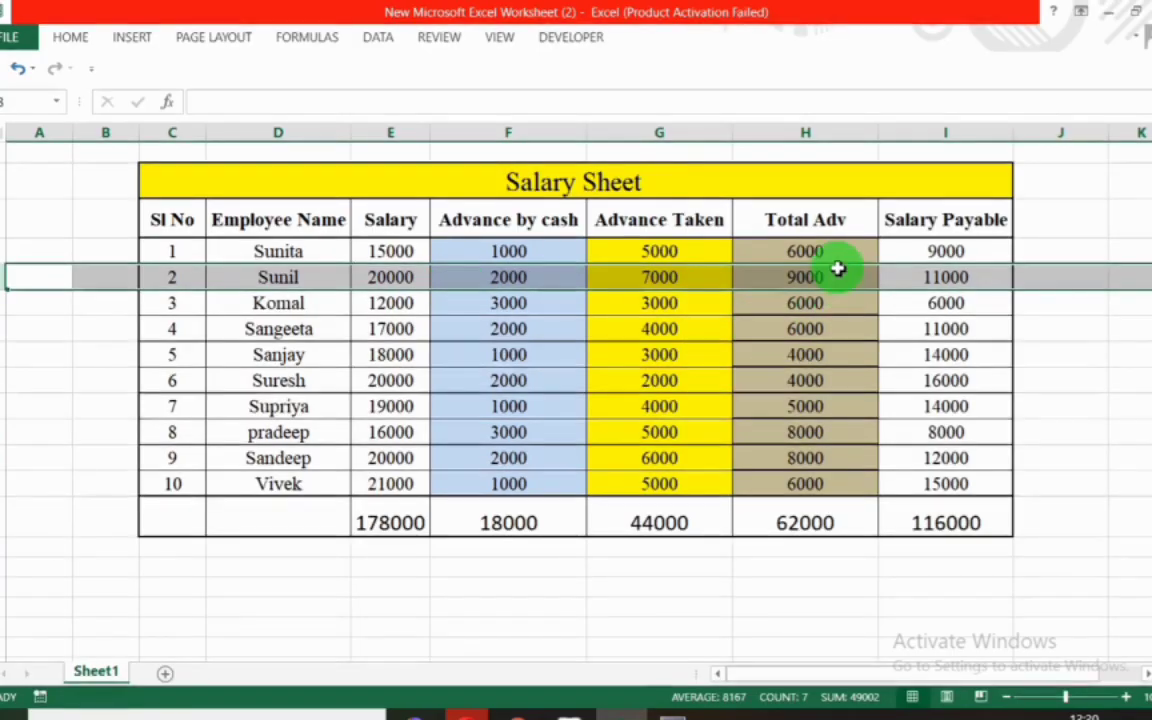
key("alt+Tab")
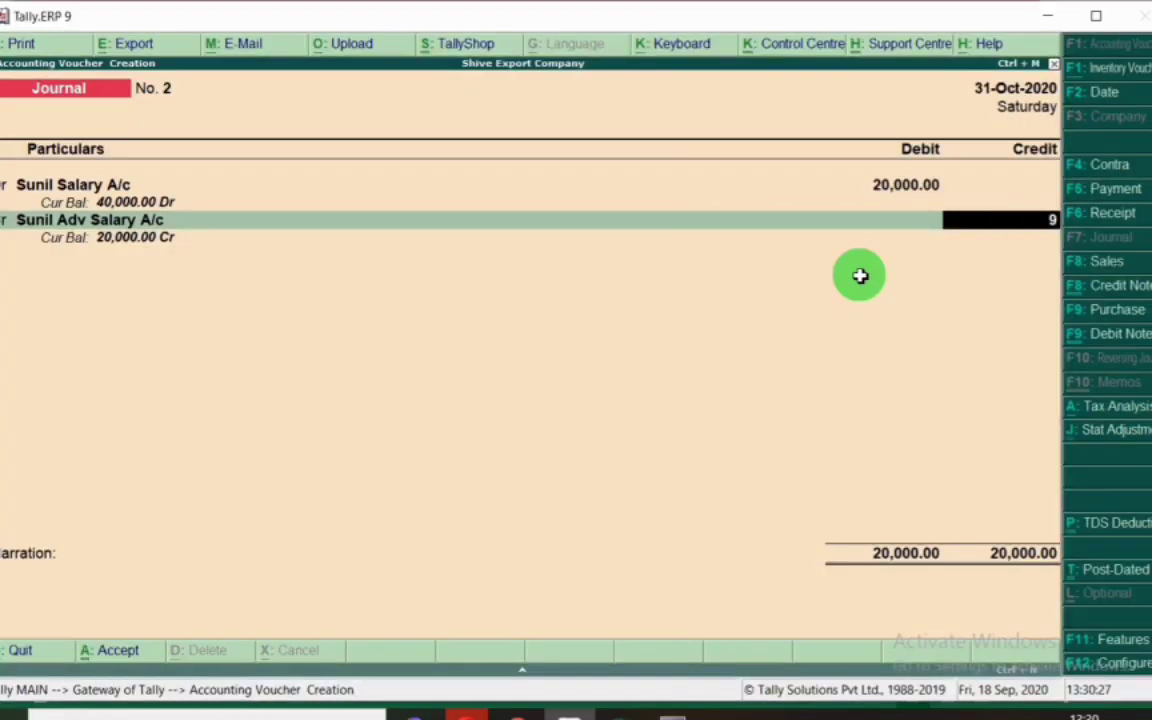
key("Return")
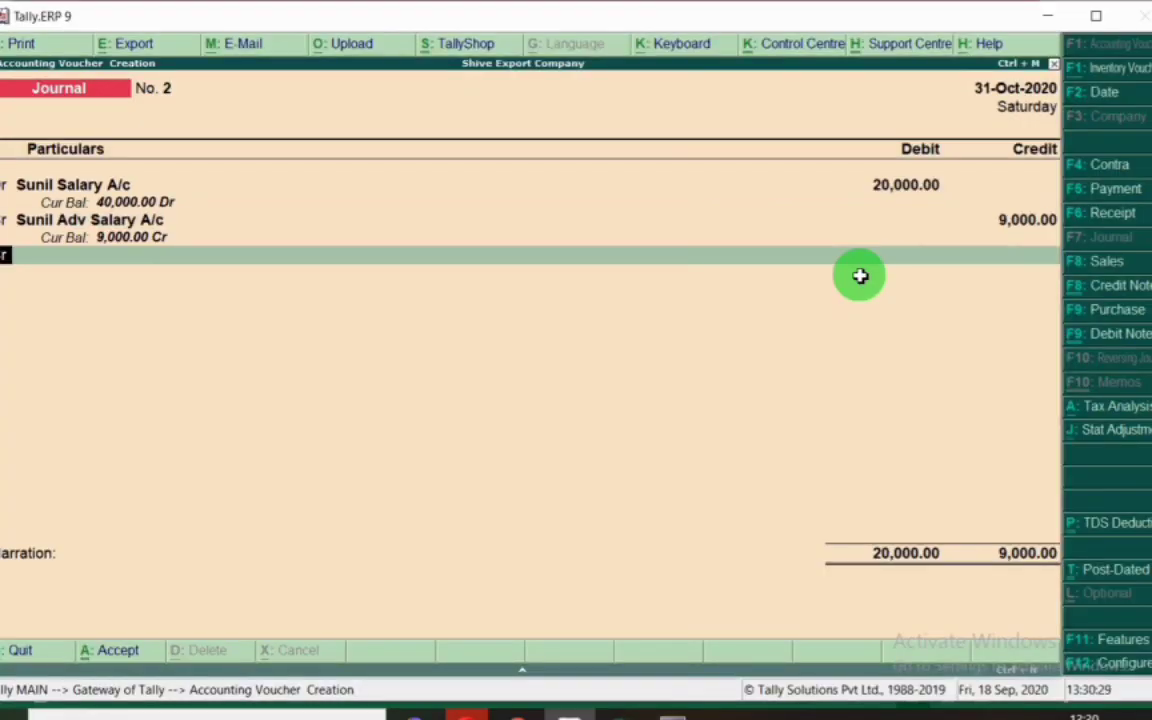
Add the second employee's salary payable ledger as a credit of 11,000, and compare the amount with Salary Payable in Excel.
key("Return")
type("Suni")
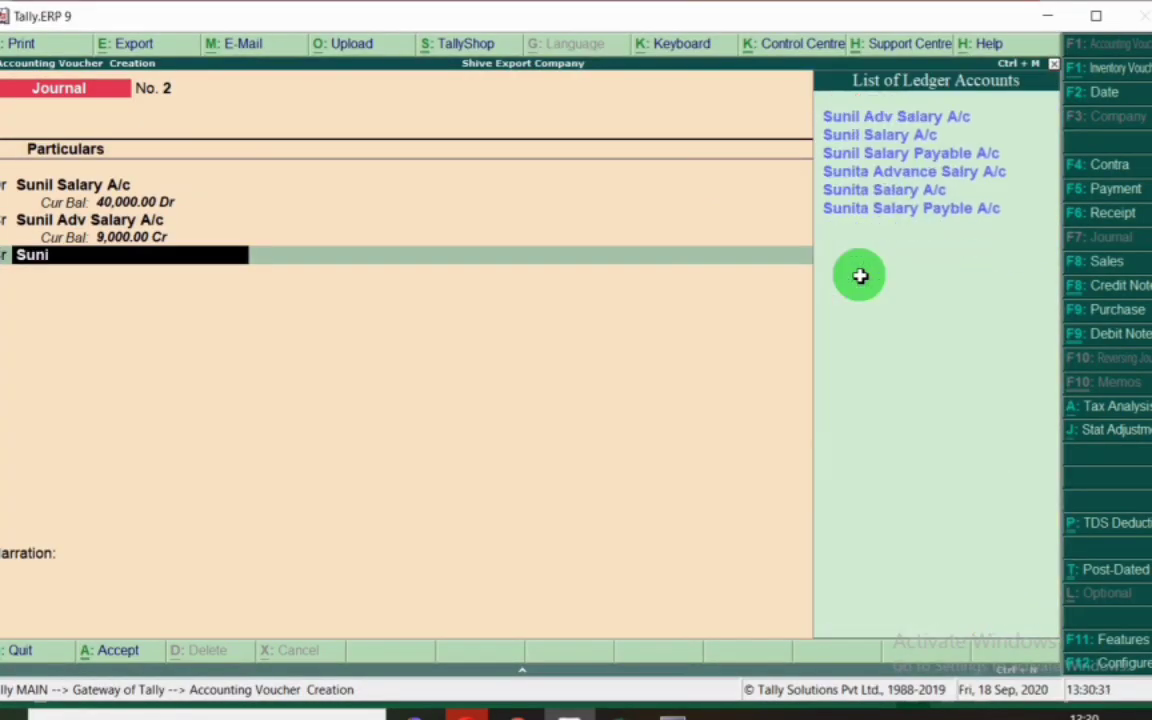
type("l")
key("Down")
key("Down")
key("Down")
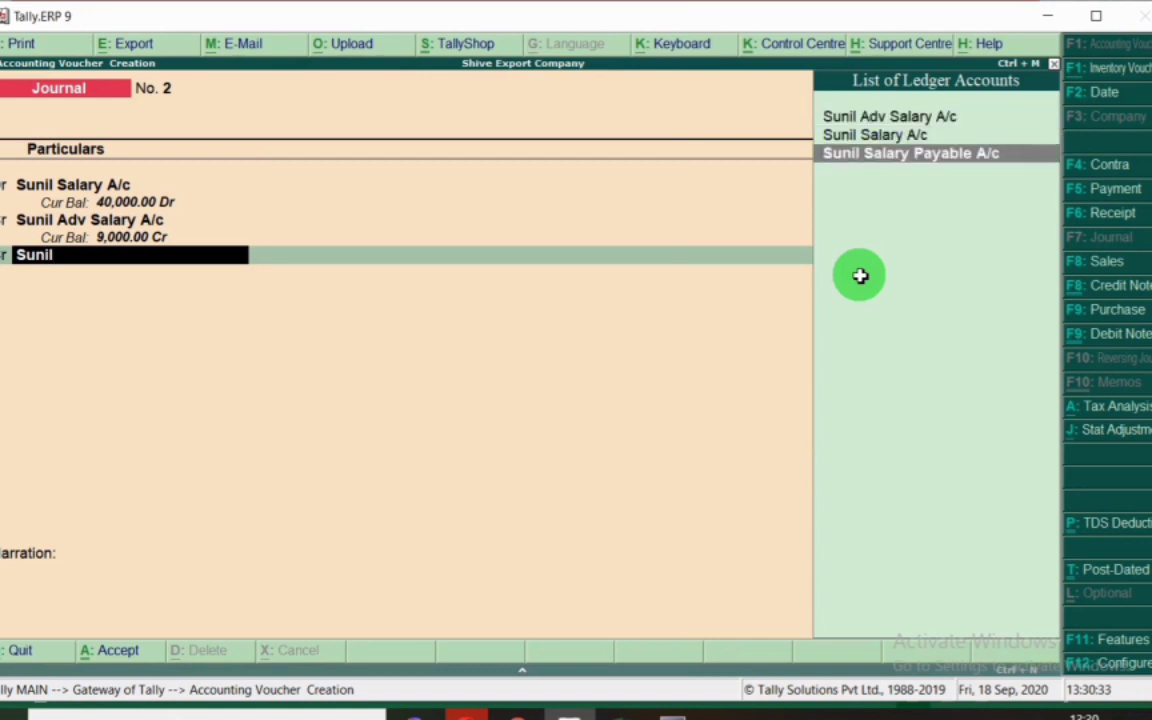
key("Return")
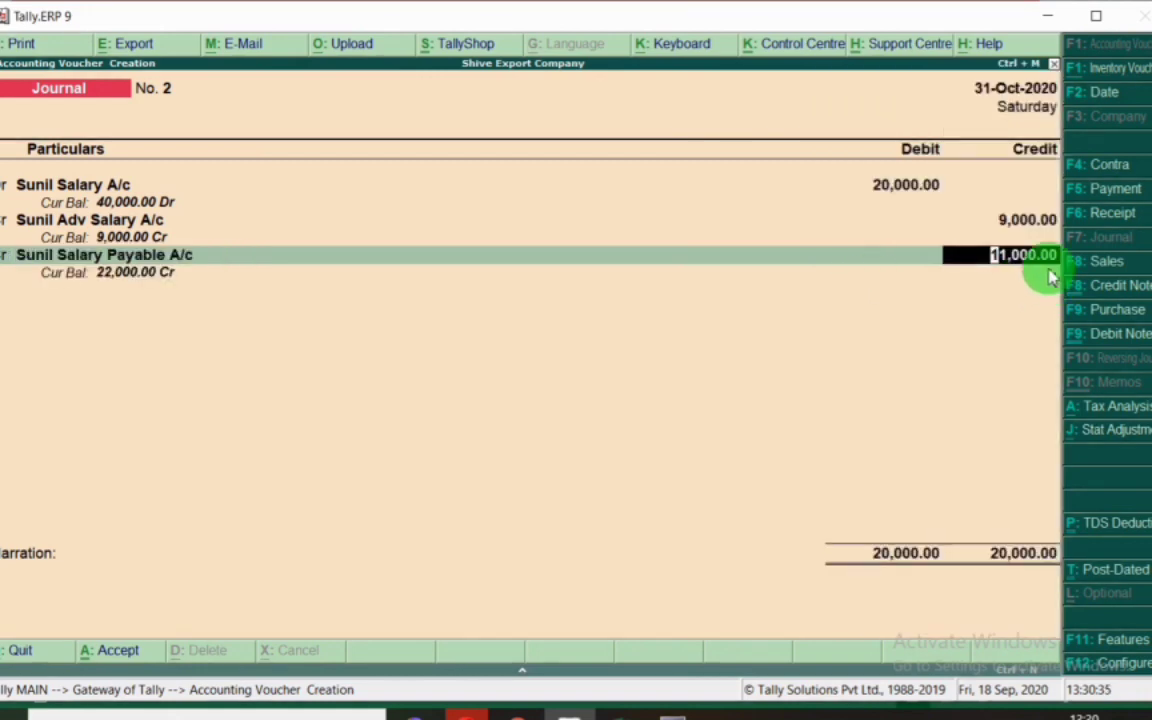
key("alt+Tab")
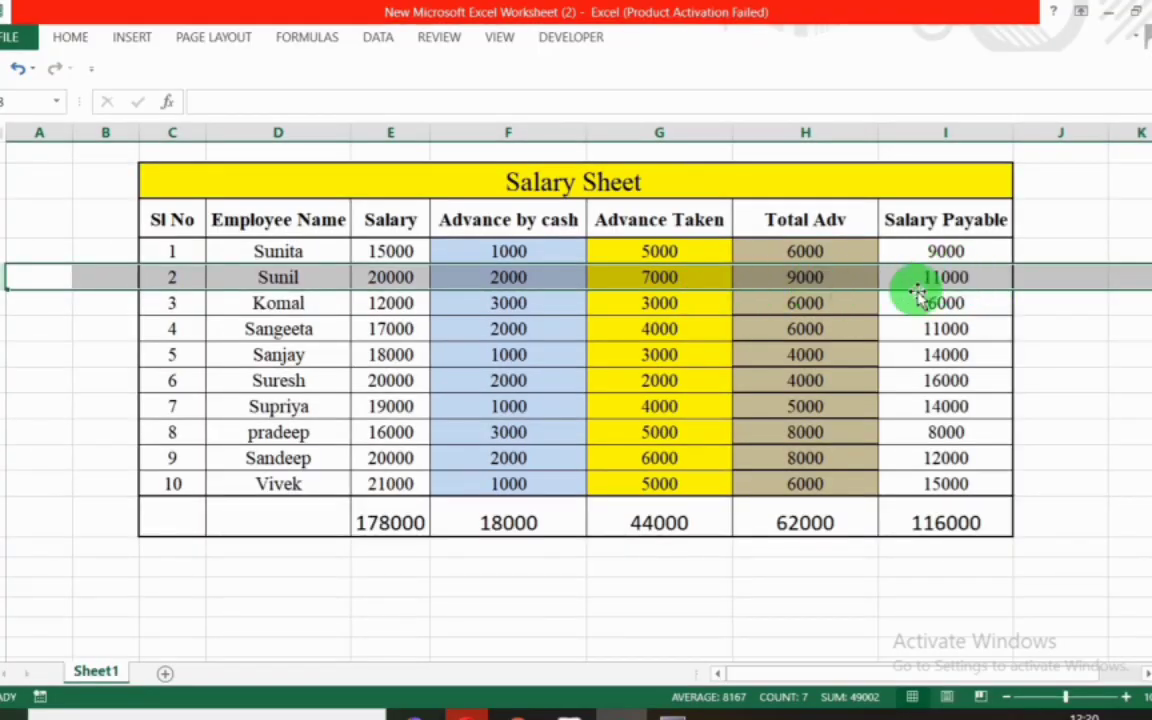
key("alt+Tab")
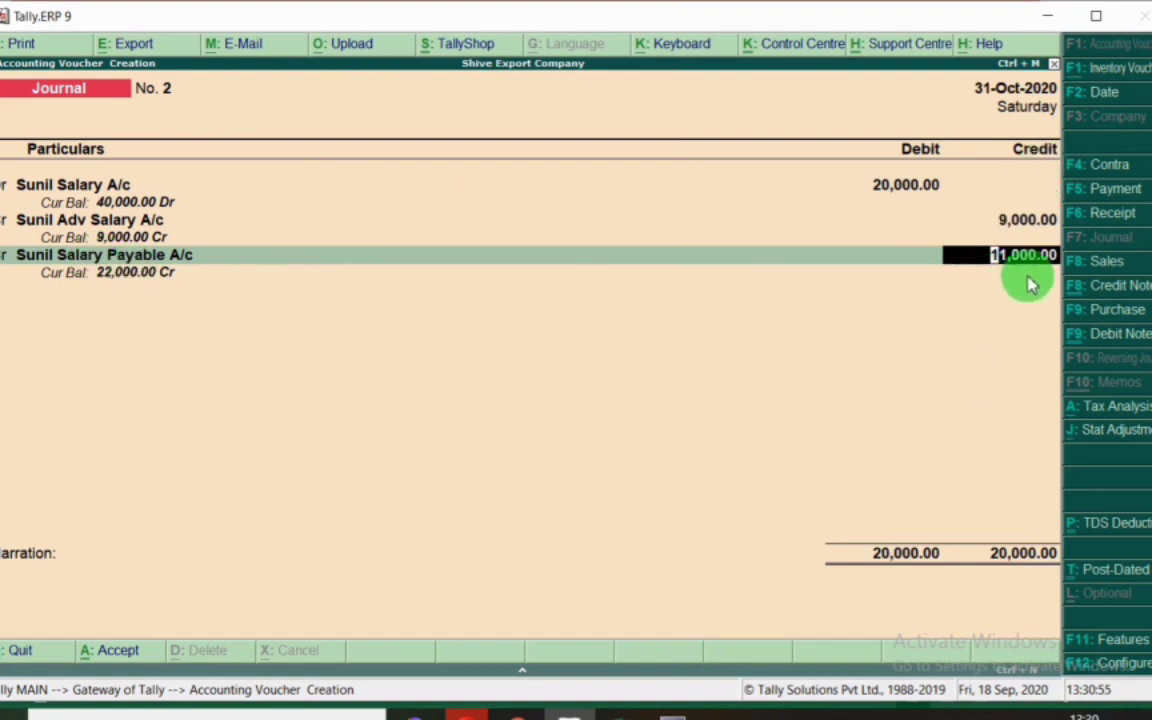
Accept the second employee's journal and date the following journal voucher 31-Oct-2020.
left_click(120, 651)
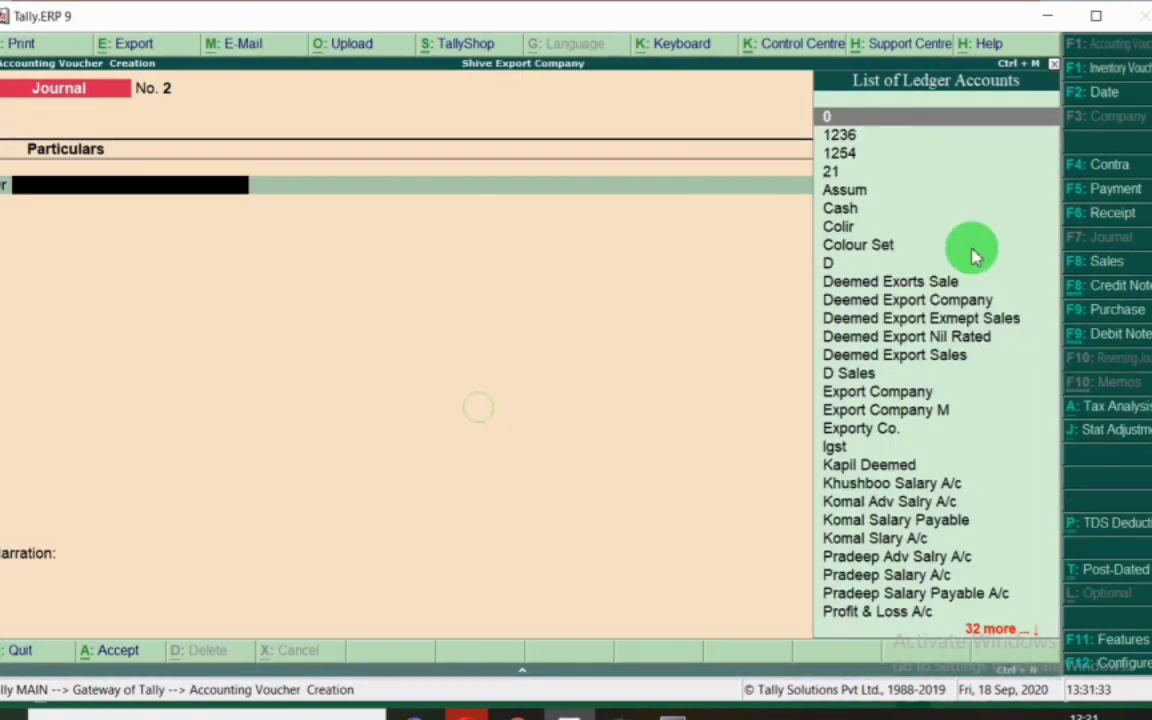
key("F2")
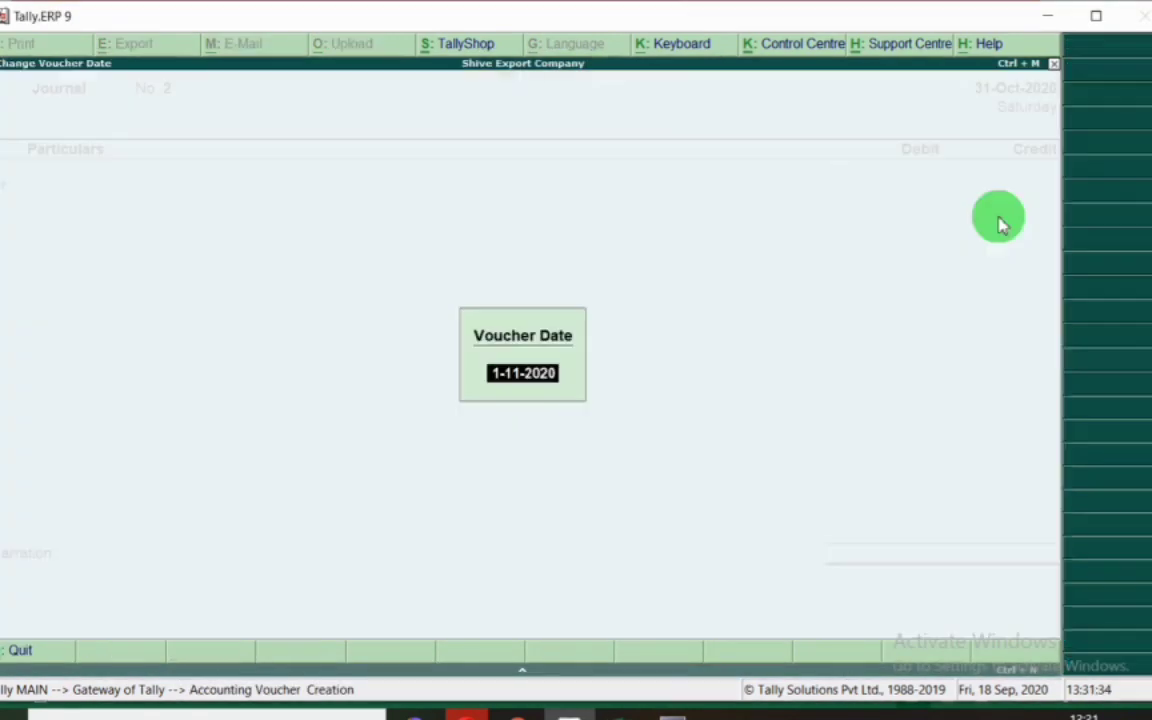
key("Return")
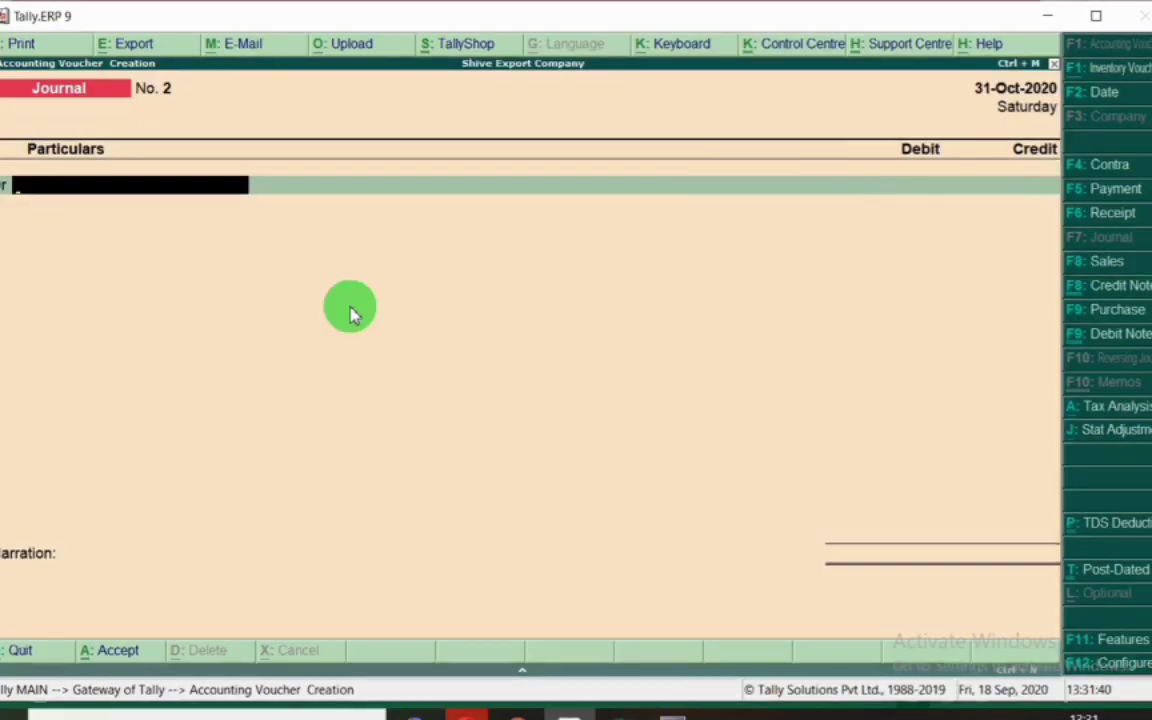
Debit the third employee's salary ledger with 12,000 in the Tally journal, using the Salary figure from Excel.
type("Komal")
key("Down")
key("Down")
key("Return")
key("alt+Tab")
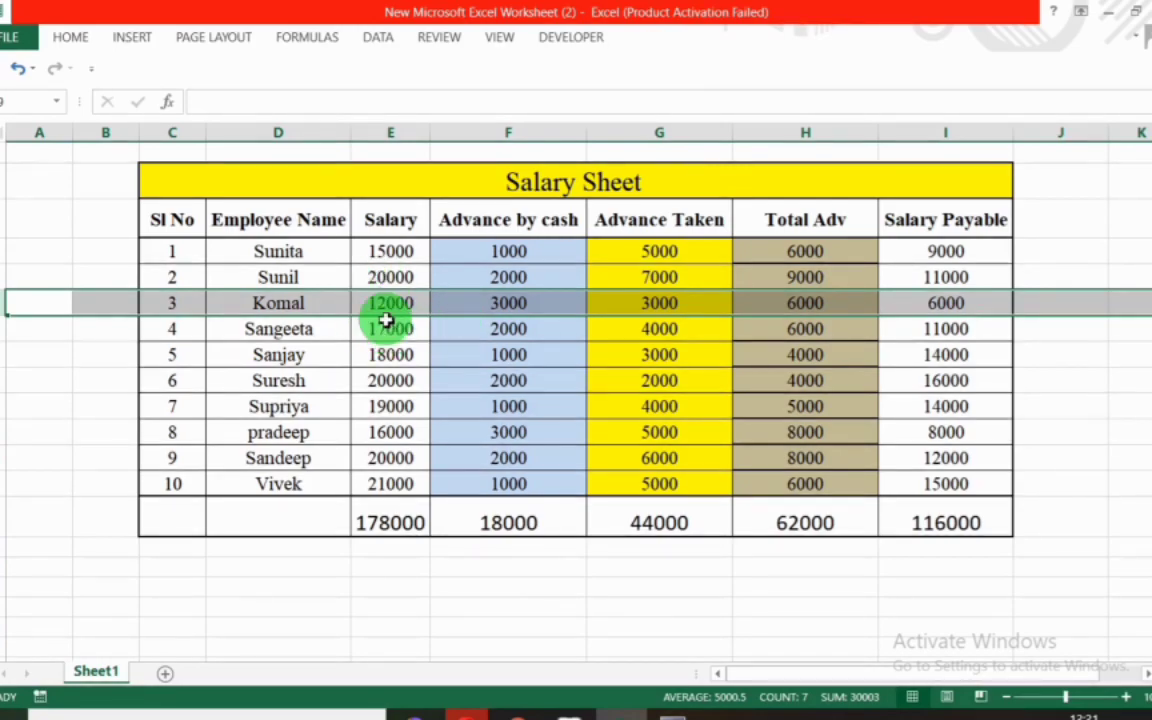
key("alt+Tab")
type("12")
key("Return")
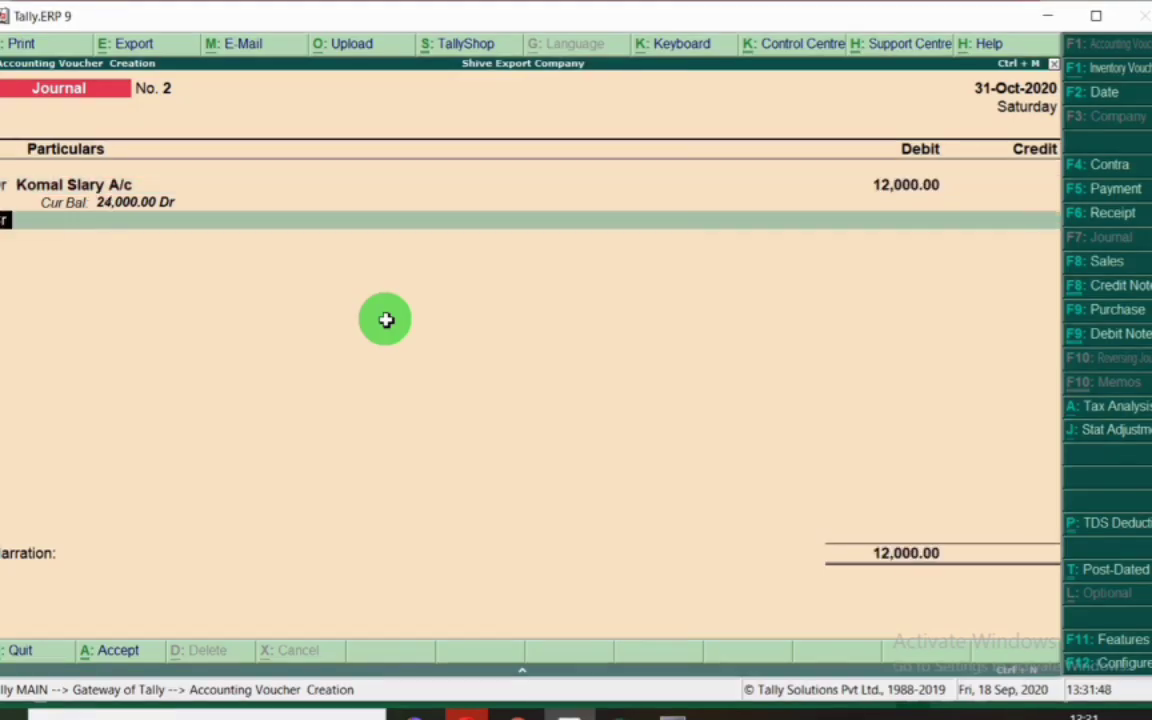
Look up the third employee's Total Adv in Excel and credit that employee's advance salary ledger with 6,000 in Tally.
key("Return")
type("Komal")
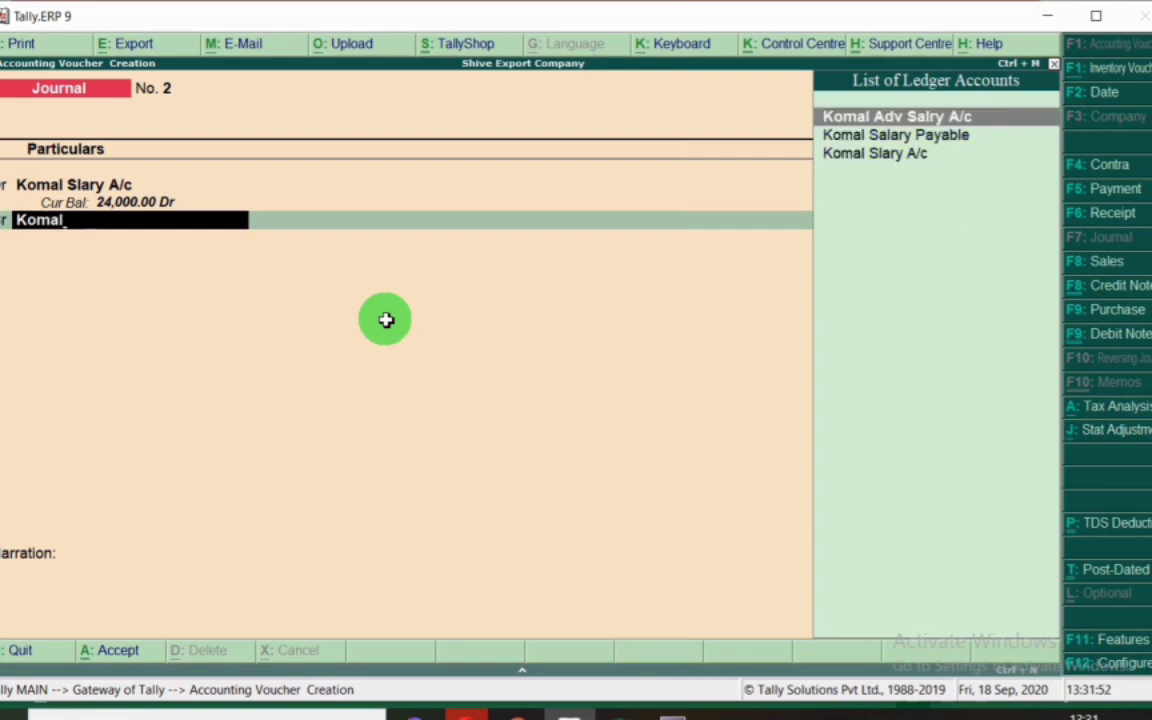
key("Return")
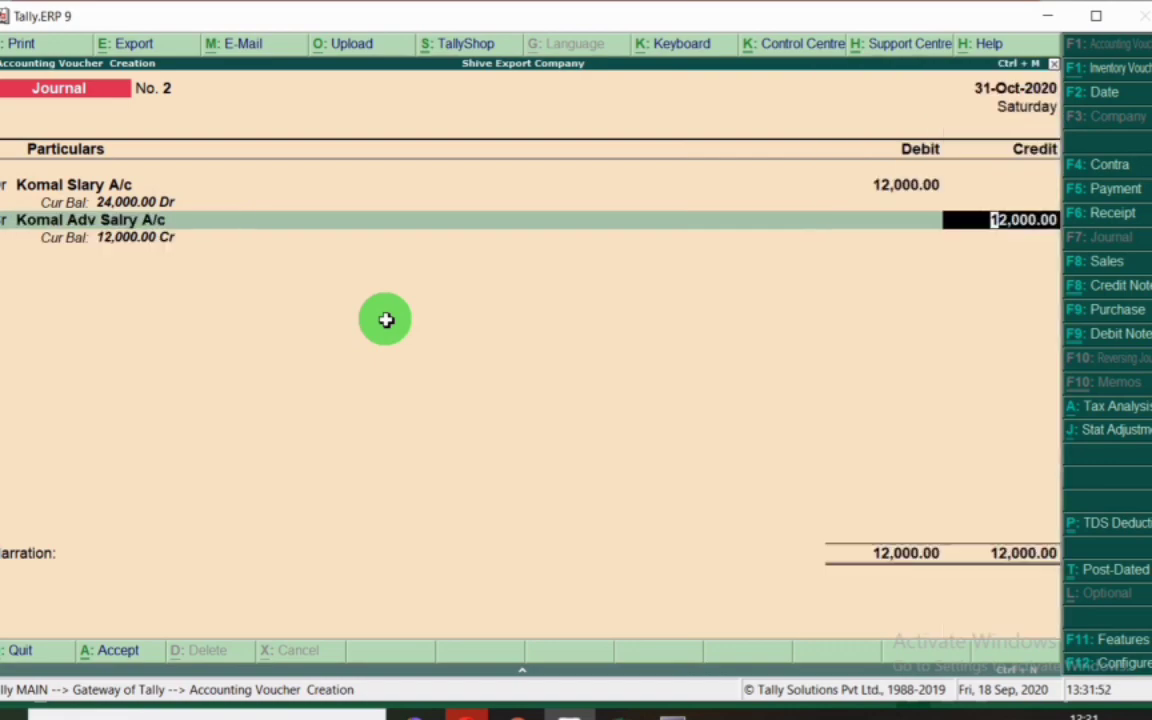
key("alt+Tab")
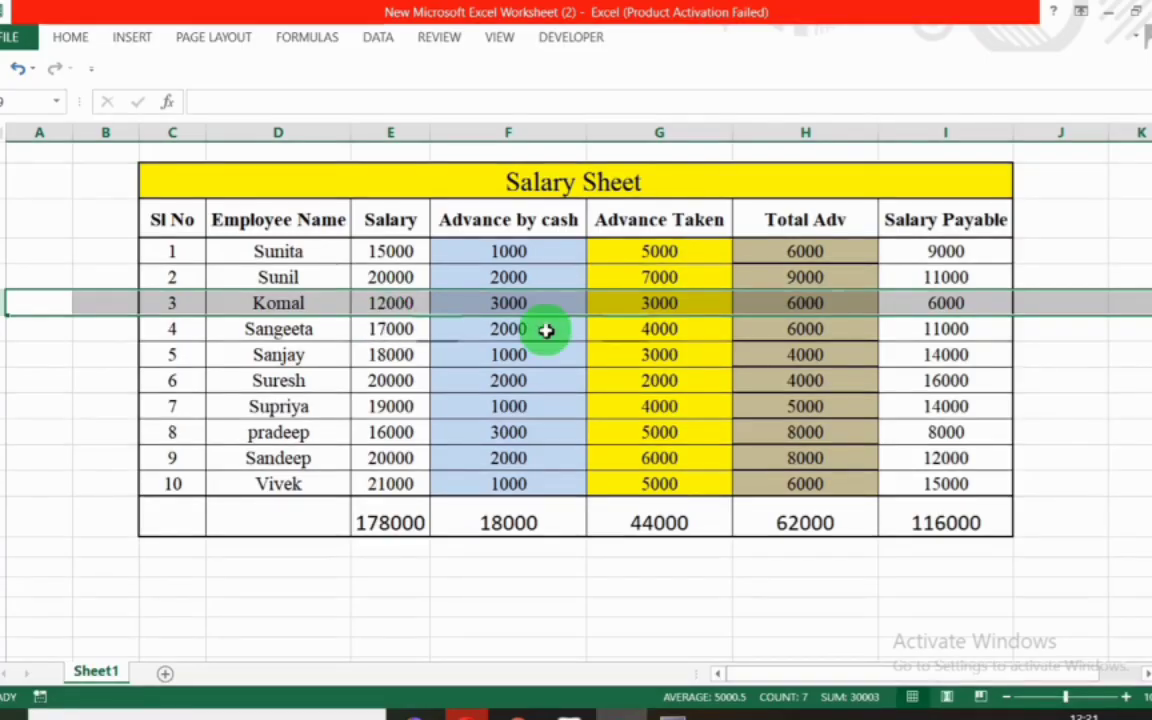
key("alt+Tab")
type("6")
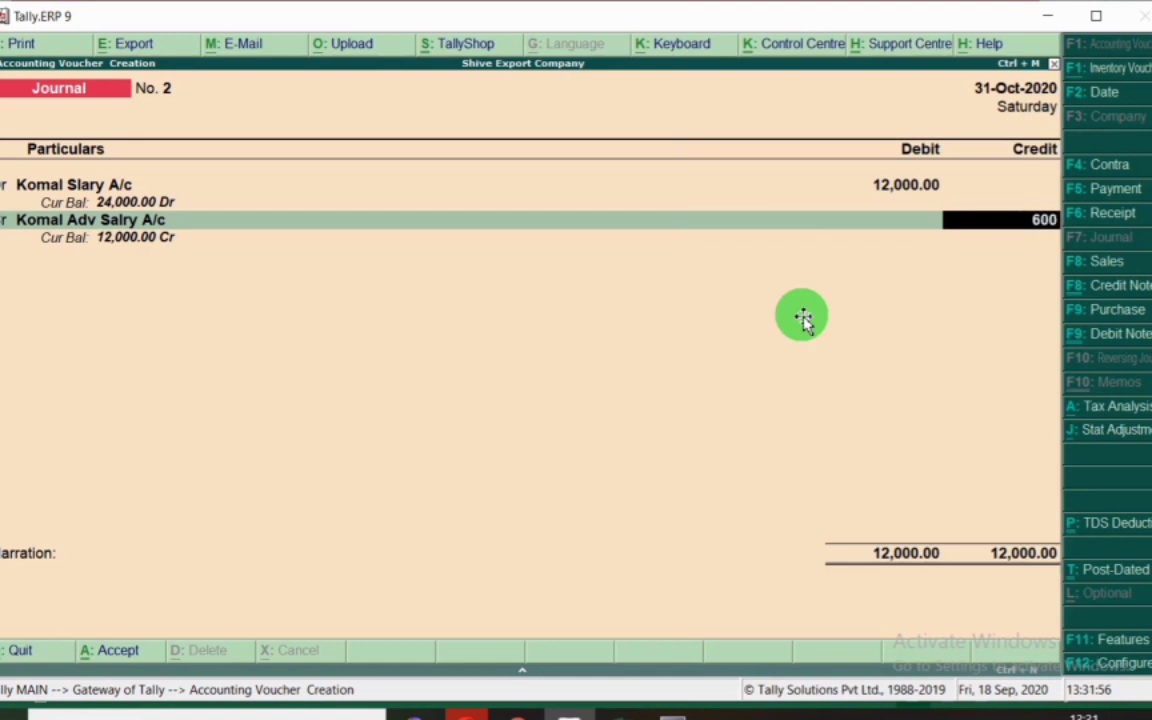
key("Return")
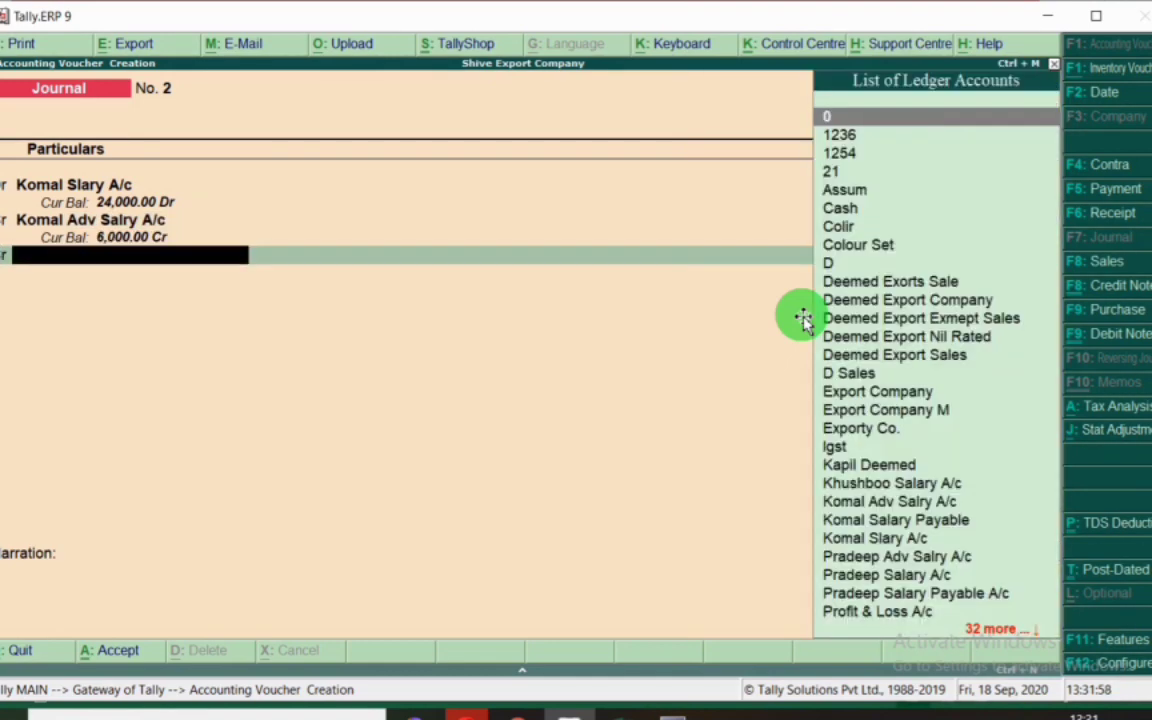
Credit the third employee's salary payable ledger with 6,000 in the Tally journal and compare the amount with Salary Payable in Excel.
type("ka")
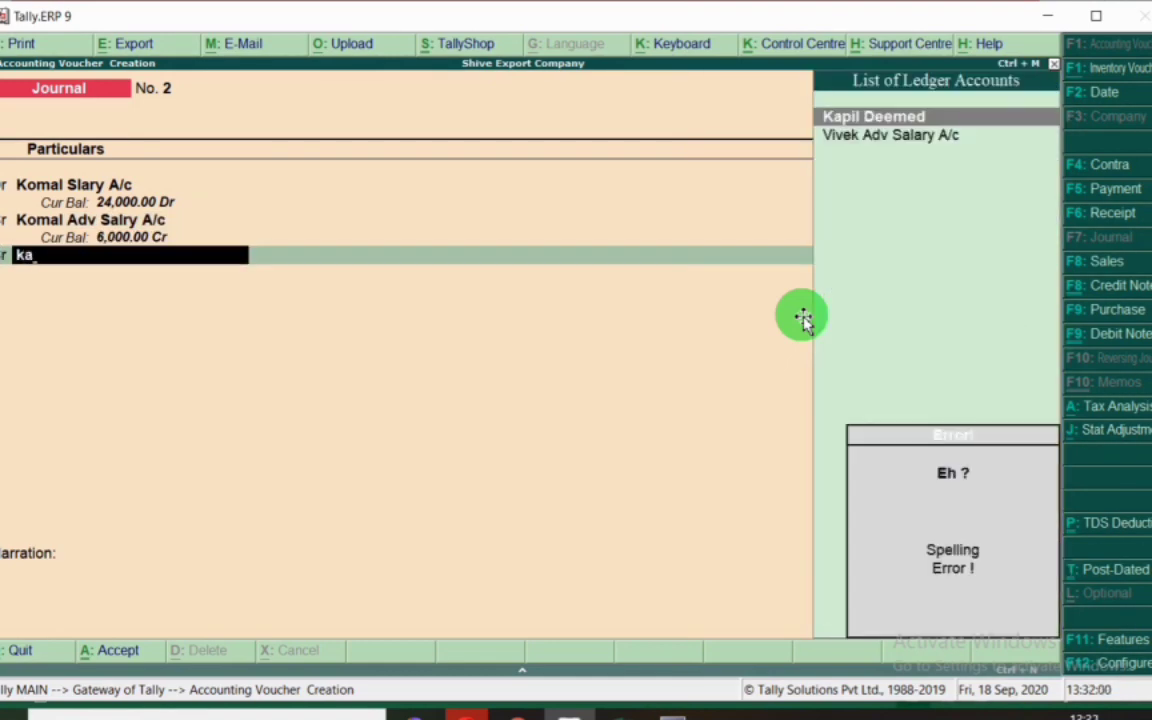
key("BackSpace")
type("omal")
key("Down")
key("Return")
key("alt+Tab")
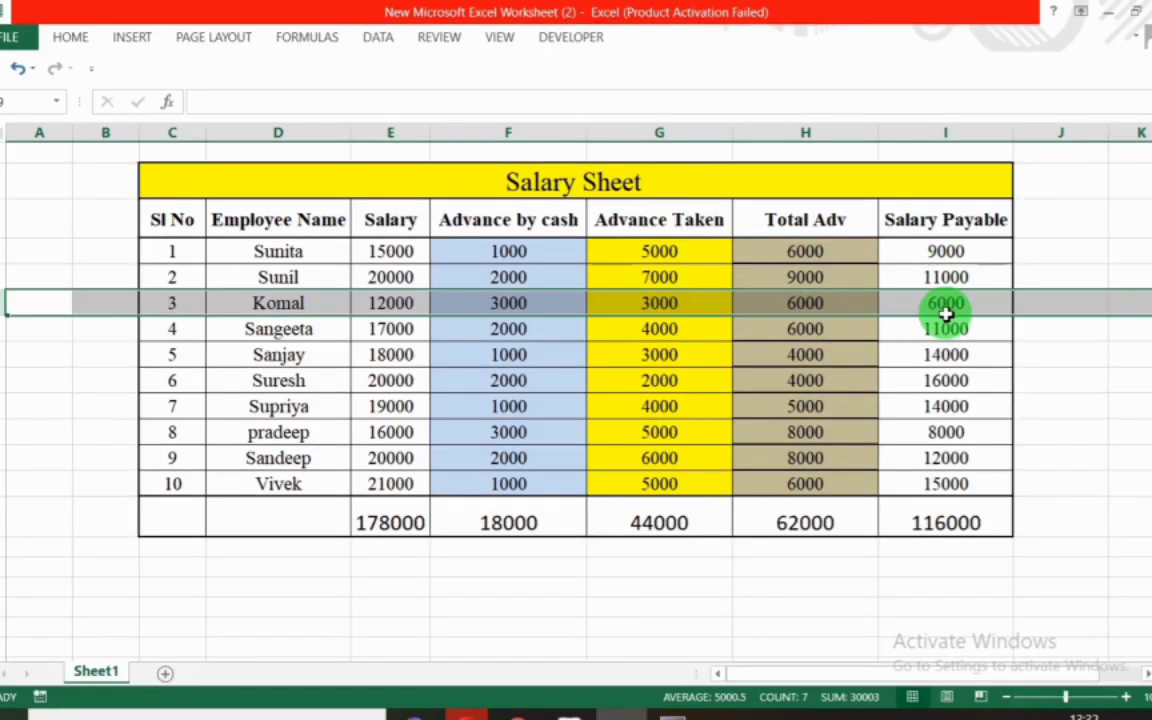
key("alt+Tab")
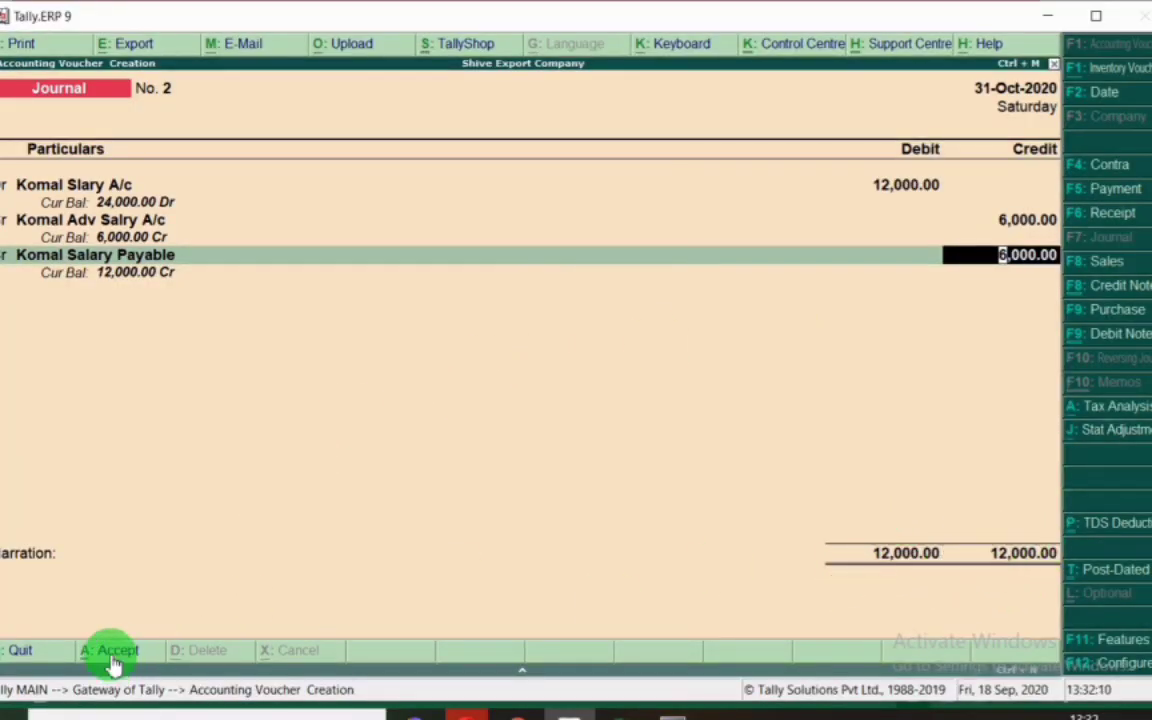
Accept the third employee's journal and date the following journal voucher 31-Oct-2020.
key("BackSpace")
key("Escape")
key("Return")
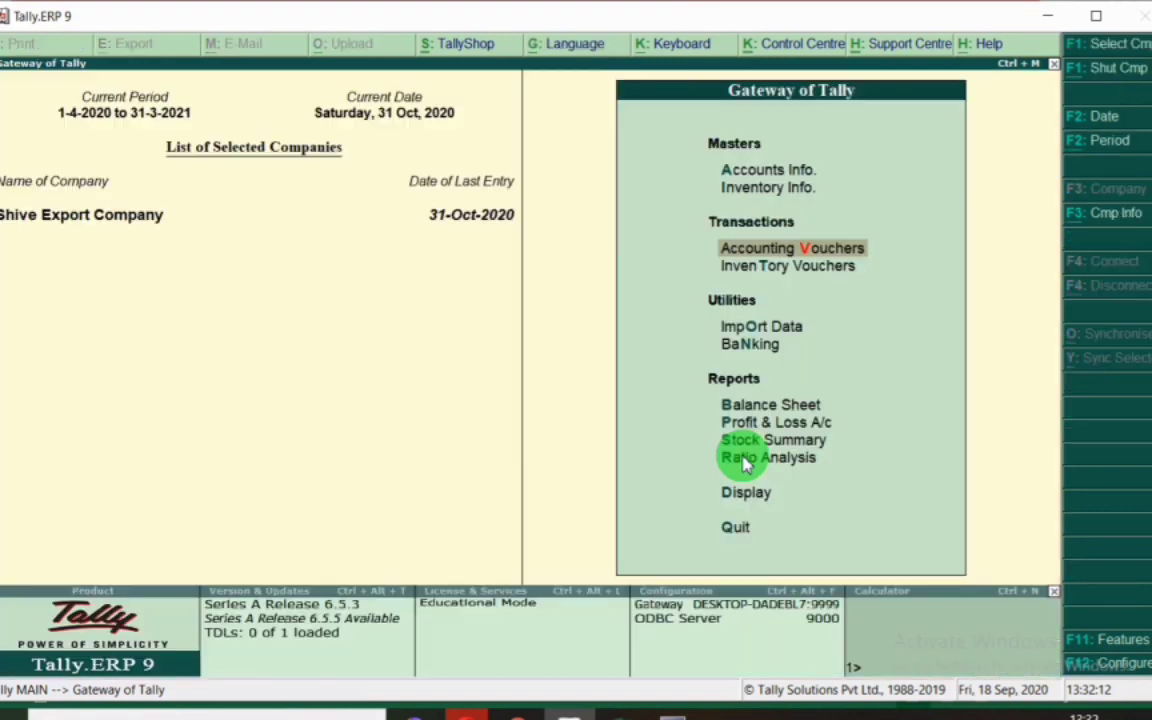
key("Return")
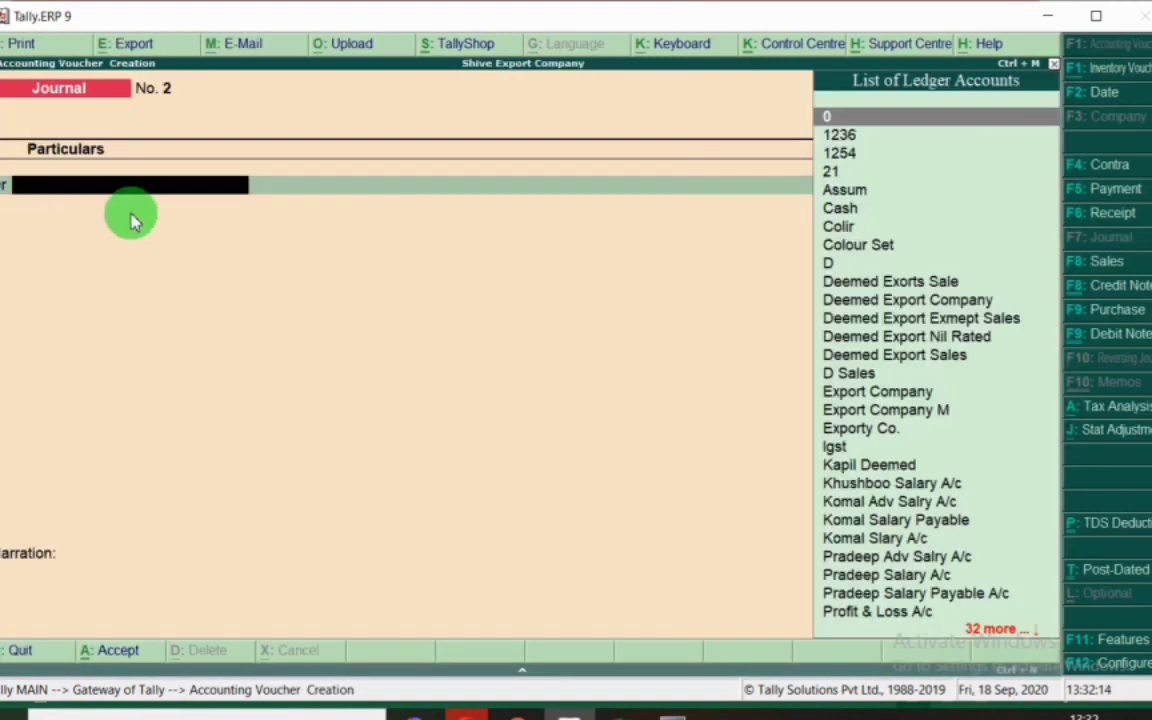
key("F2")
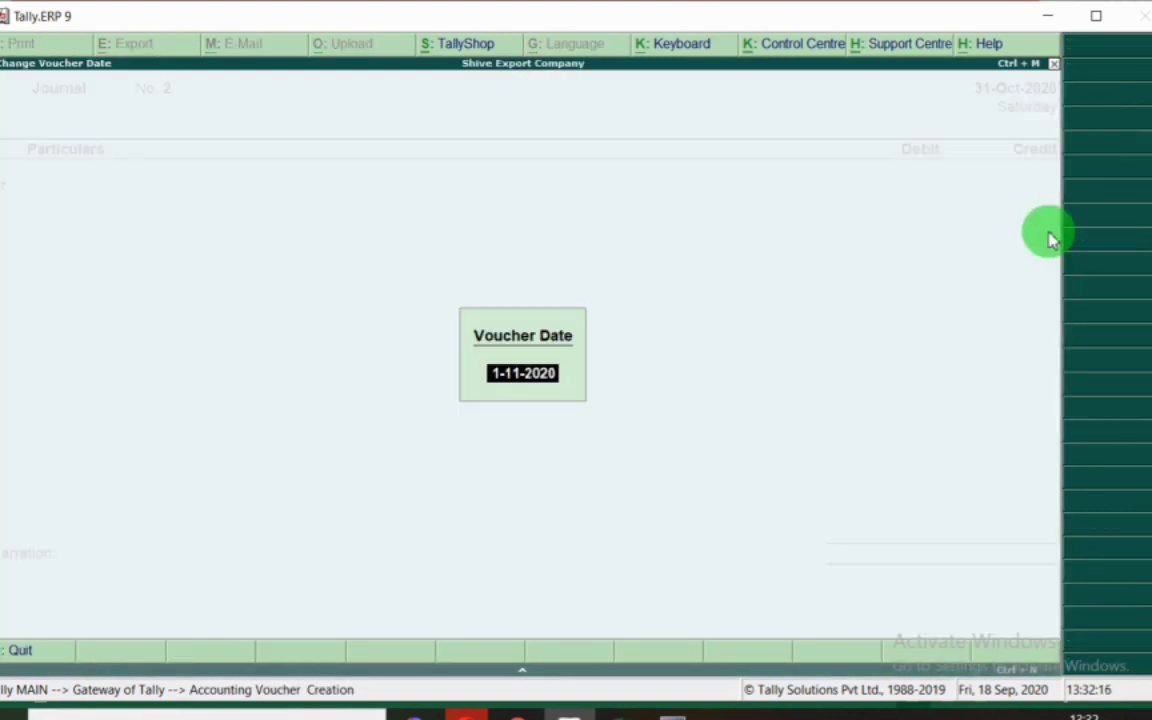
type("31.10")
key("Return")
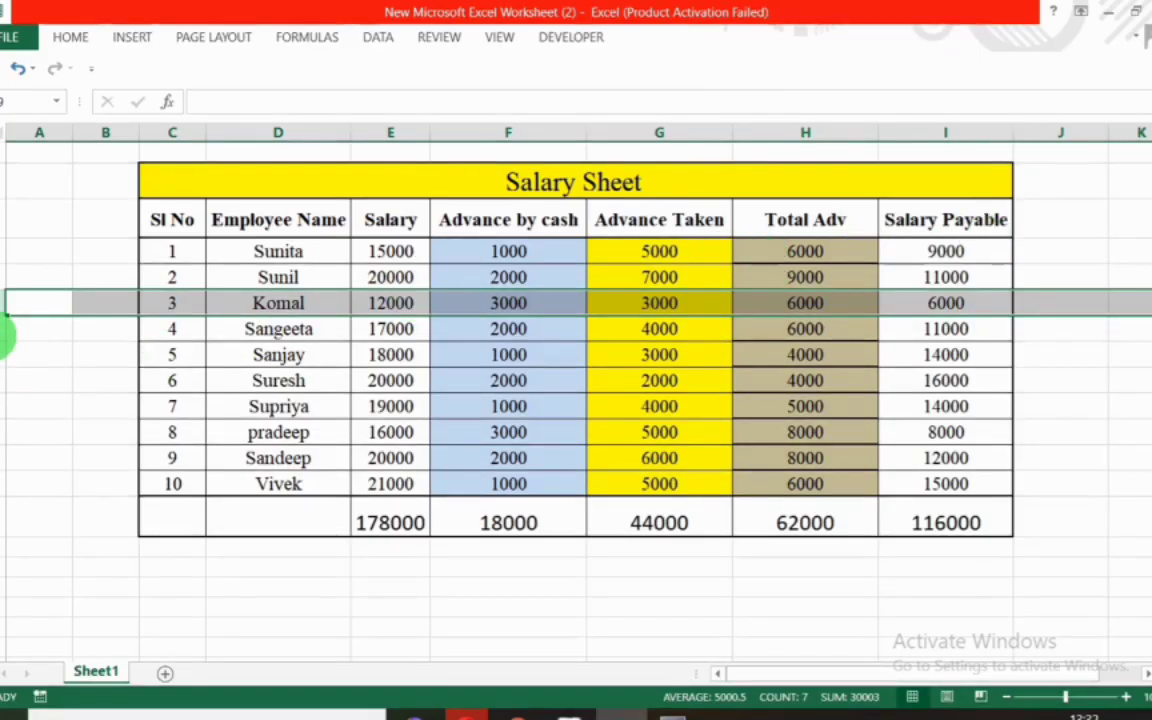
Highlight the fourth employee's row in Excel and debit that employee's salary ledger with 17,000 in the Tally journal.
left_click(5, 330)
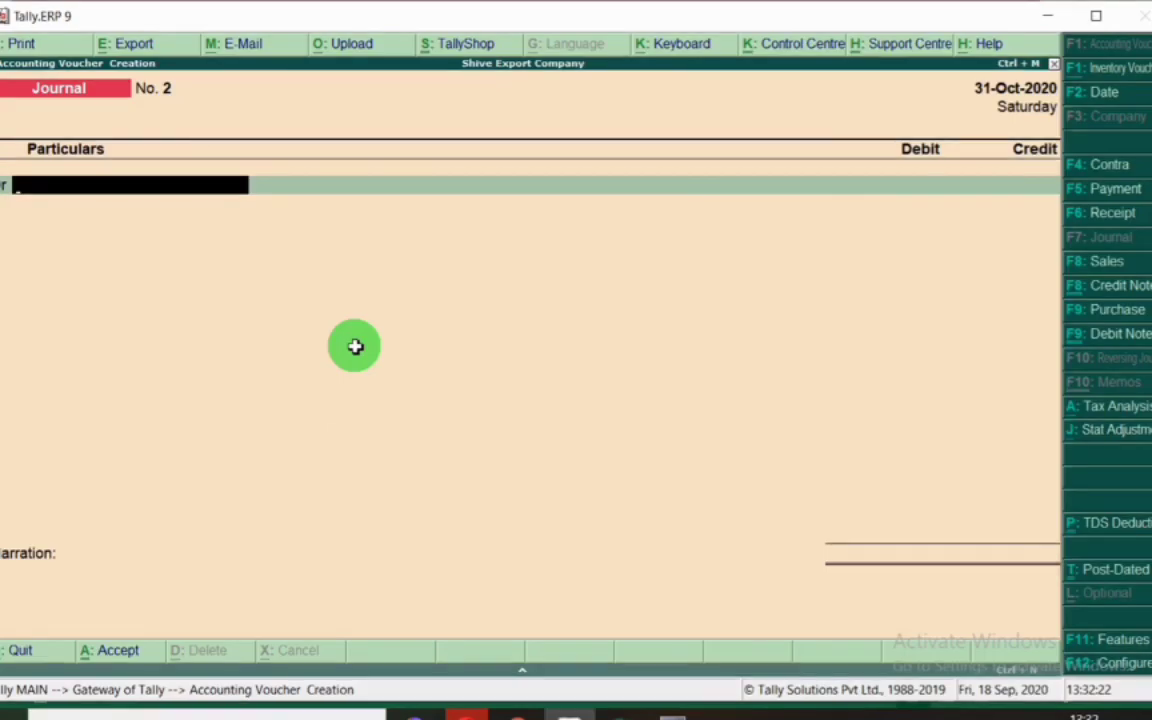
type("Sangee")
key("Down")
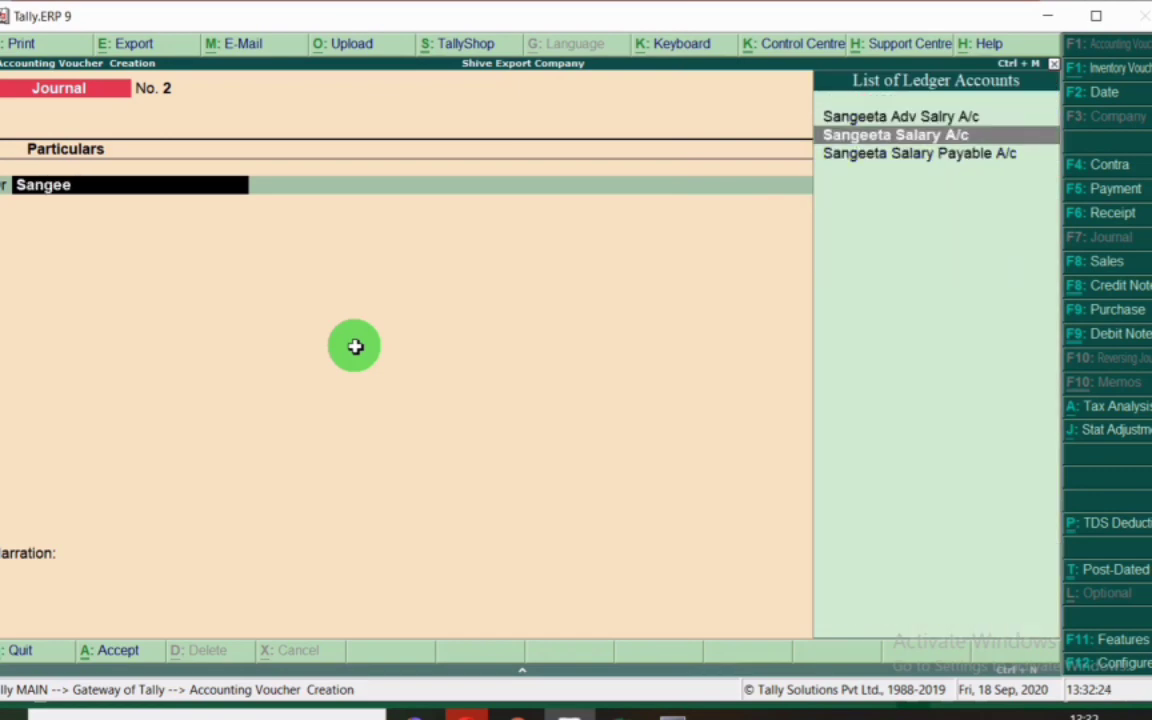
key("Return")
key("alt+Tab")
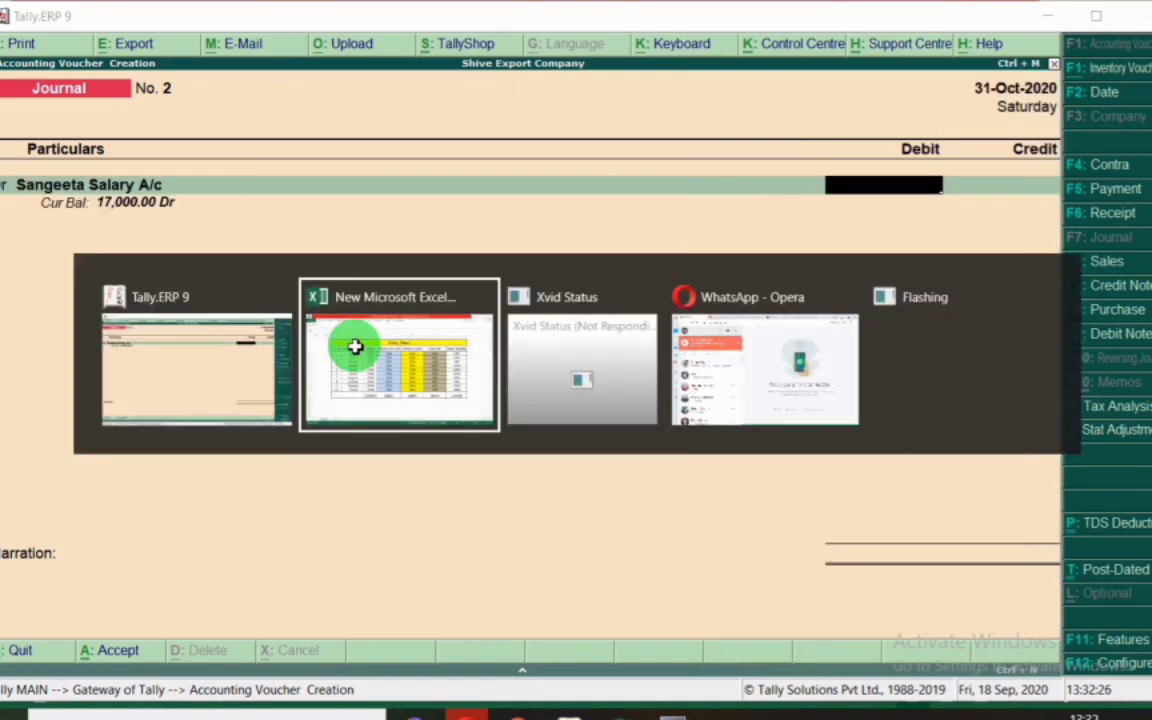
key("alt+Tab")
type("17,000")
key("Return")
Credit the fourth employee's advance salary ledger with 6,000, using the Total Adv figure from Excel.
type("Sang")
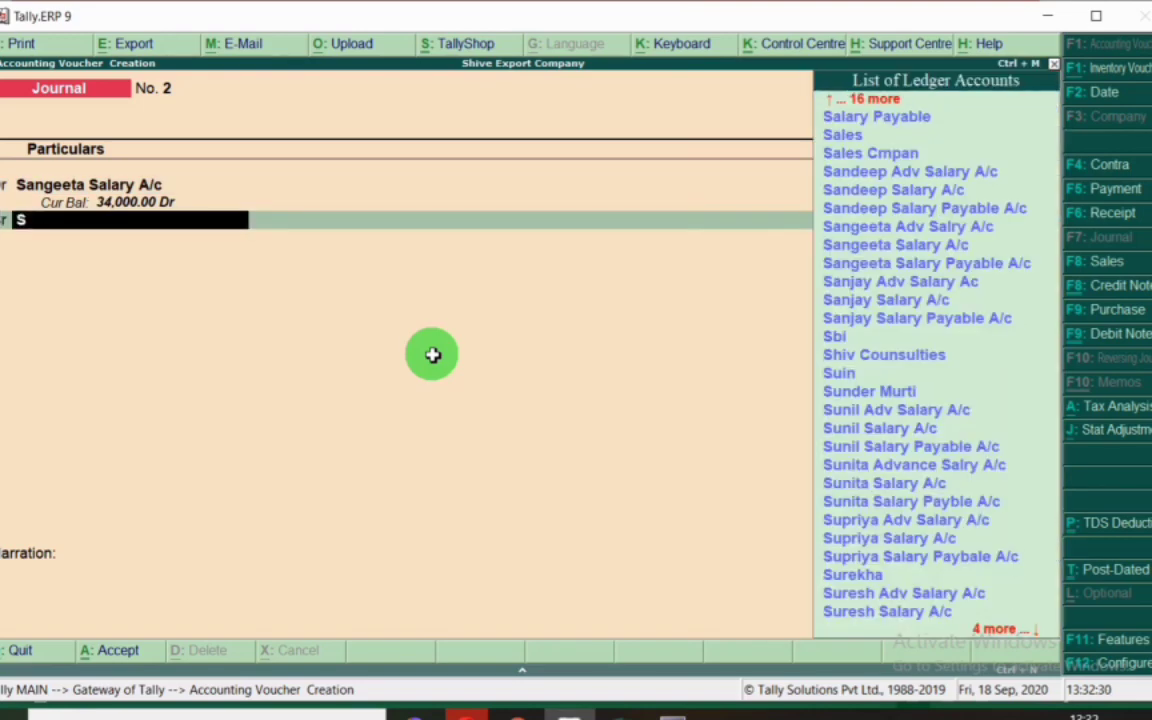
key("Down")
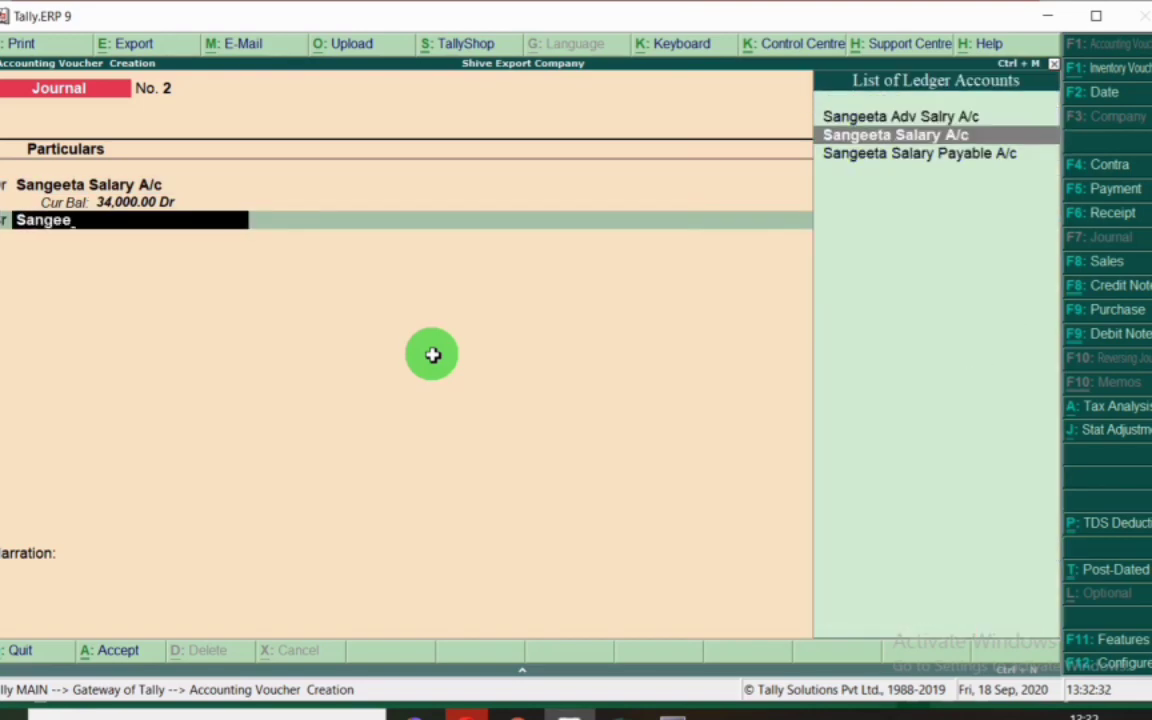
key("Up")
key("Return")
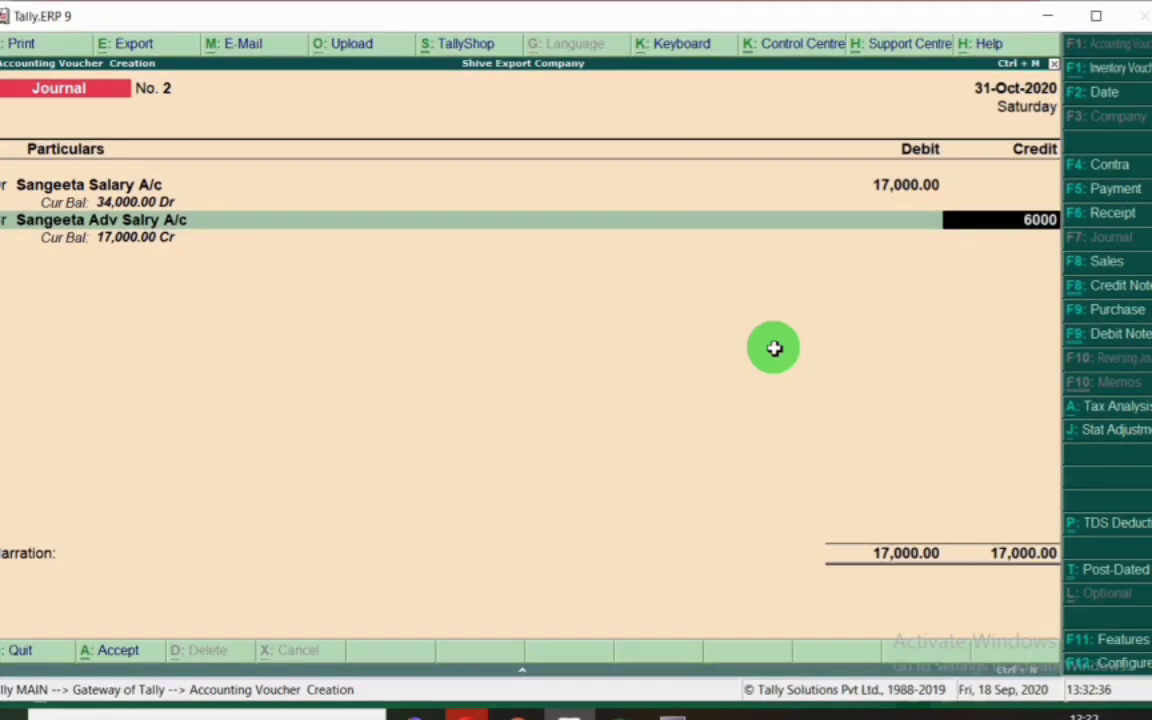
key("Return")
key("Return")
Add the fourth employee's salary payable ledger as a credit of 11,000 and check it against Salary Payable in Excel.
type("Sa")
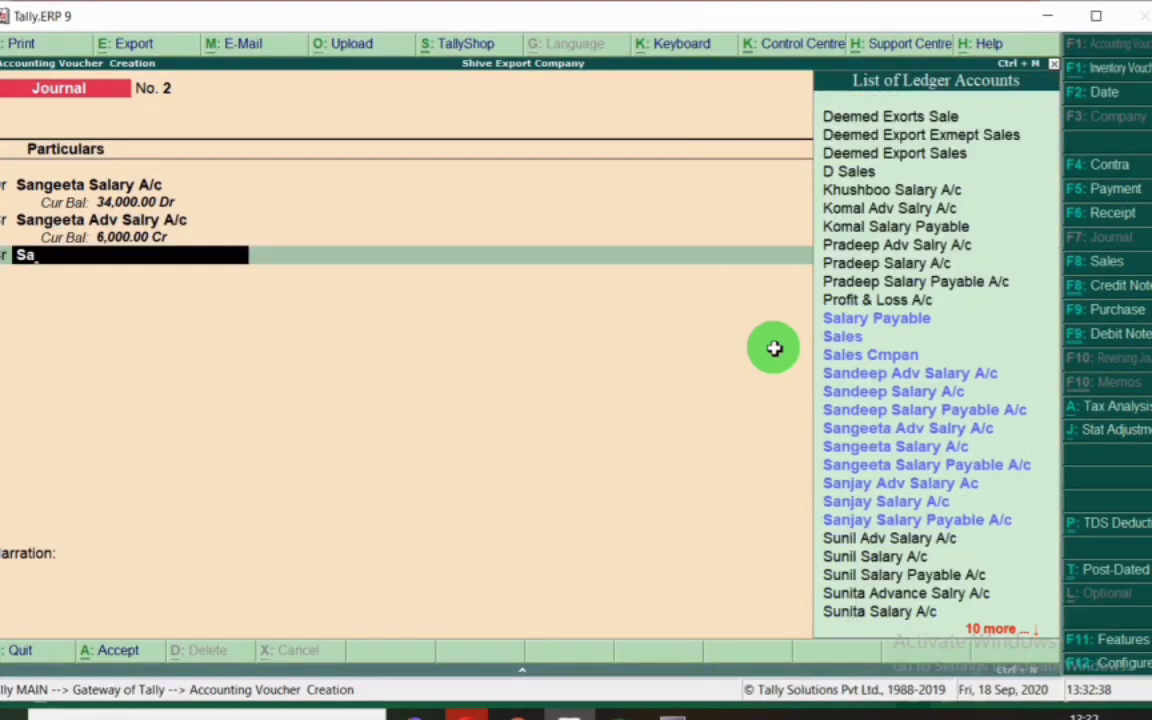
type("mngee")
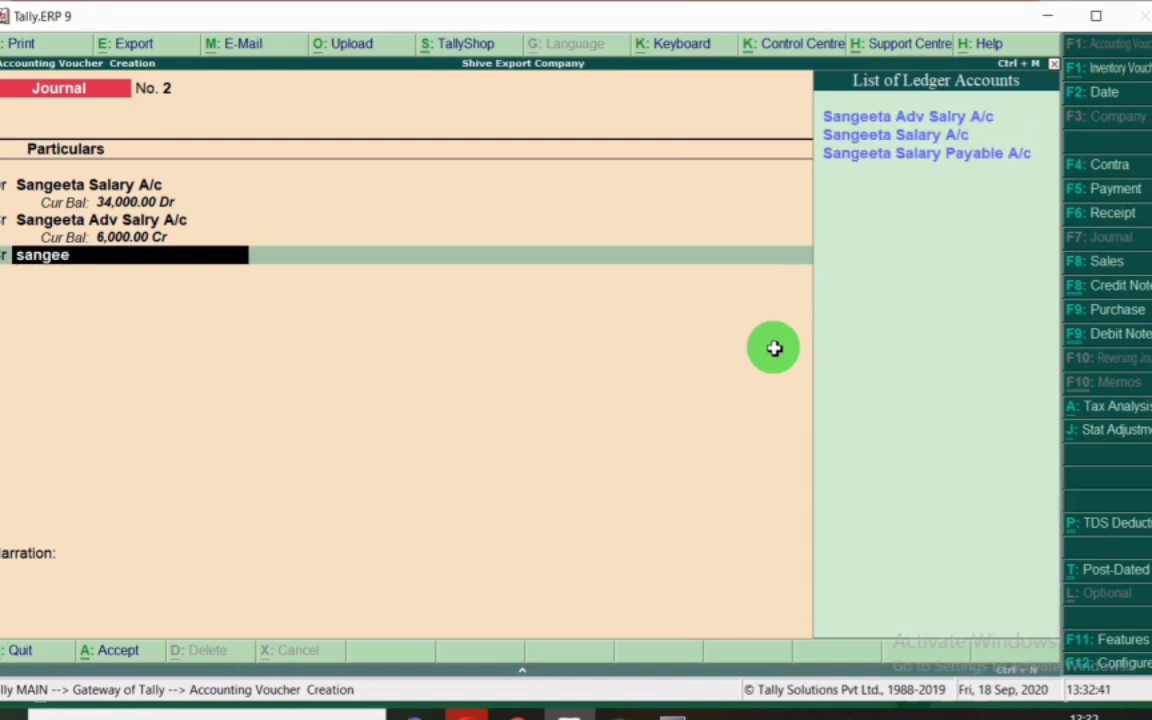
key("Down")
key("Down")
key("Return")
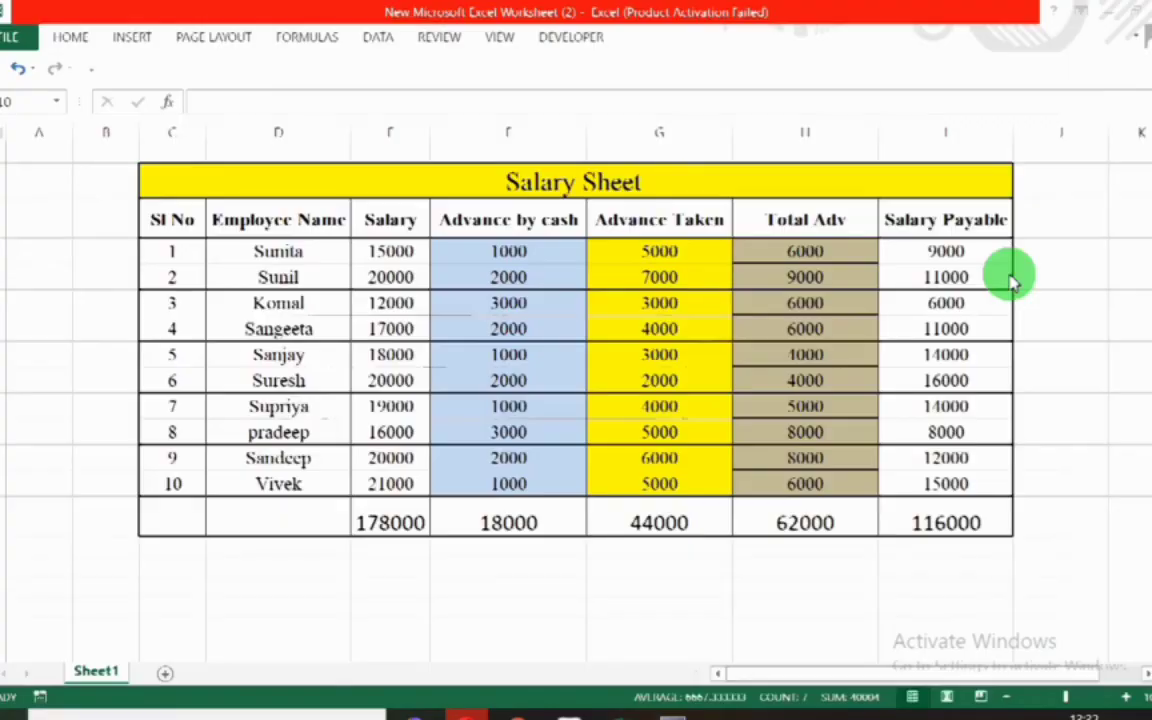
key("alt+Tab")
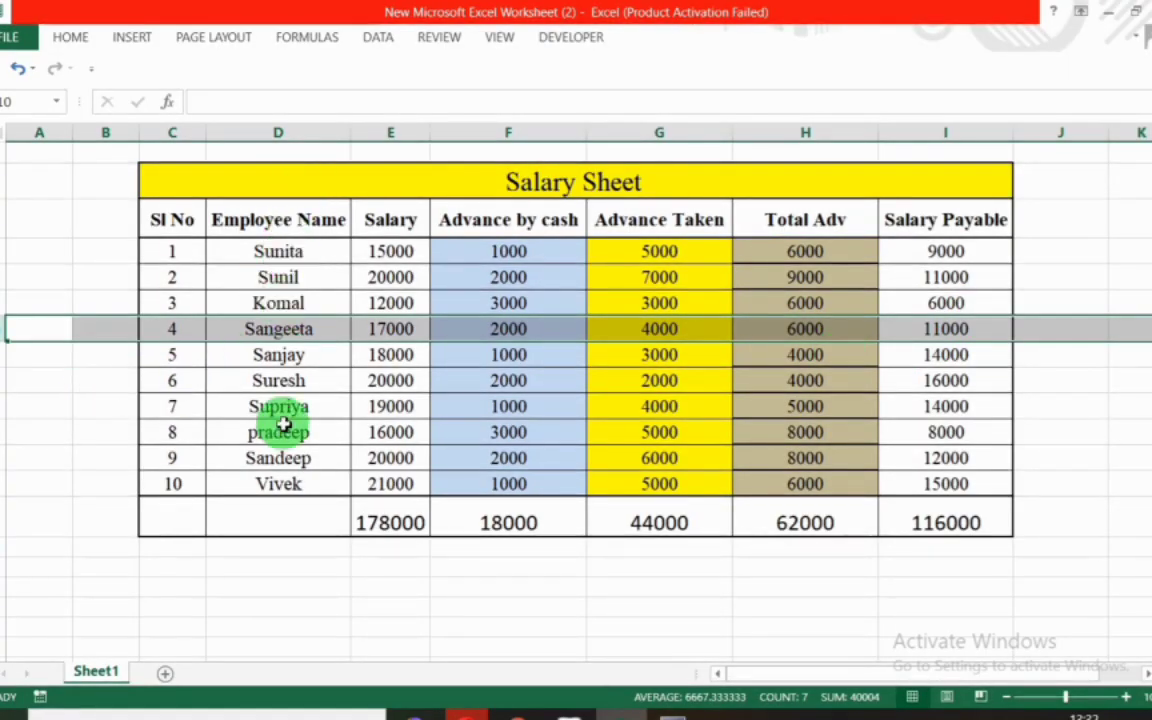
key("alt+Tab")
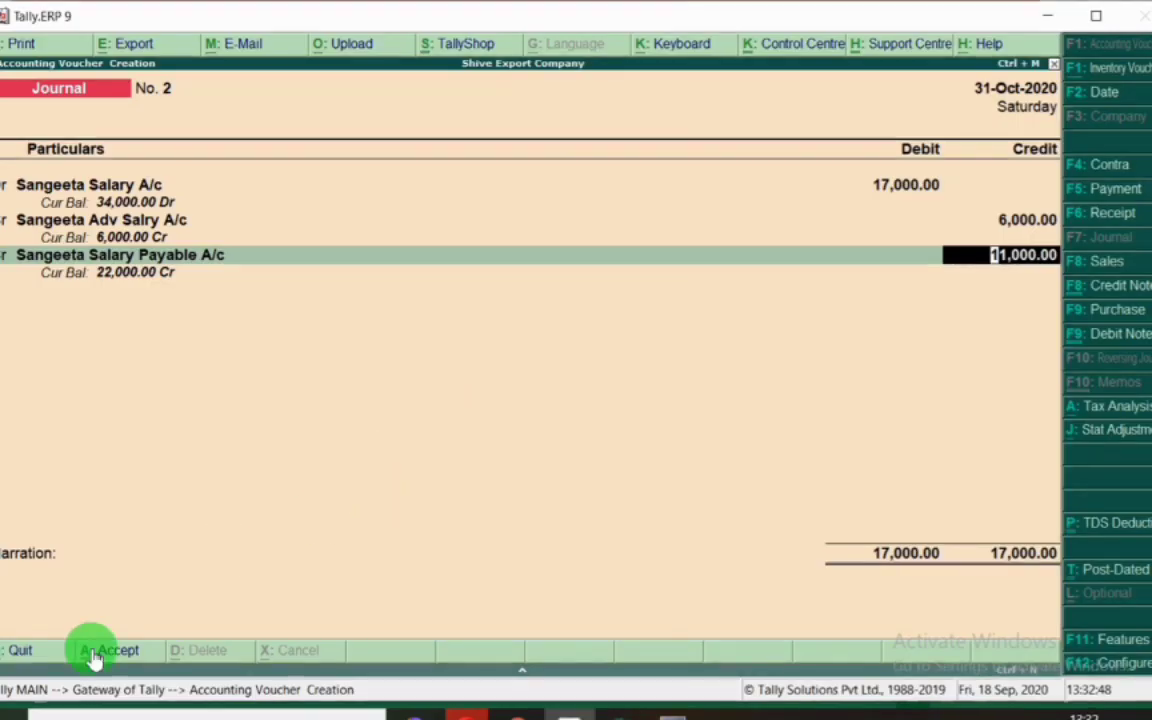
Accept the fourth employee's journal and date the following journal voucher 31-Oct-2020.
key("Escape")
key("Escape")
key("Return")
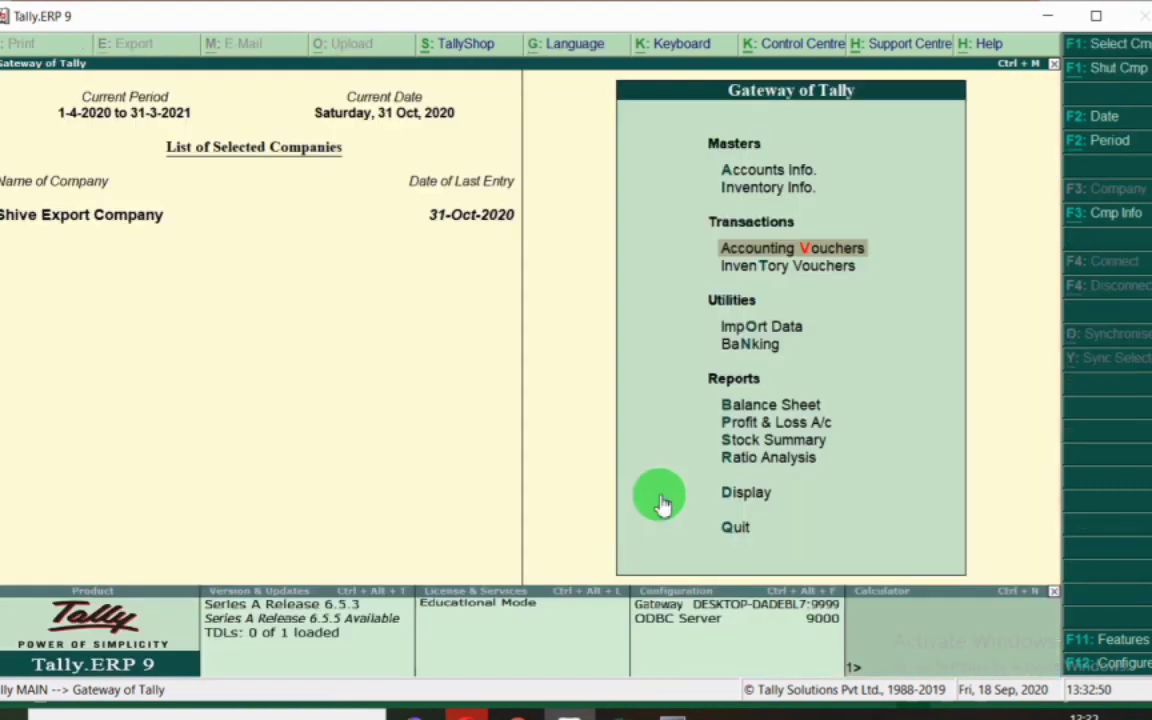
key("Return")
key("F2")
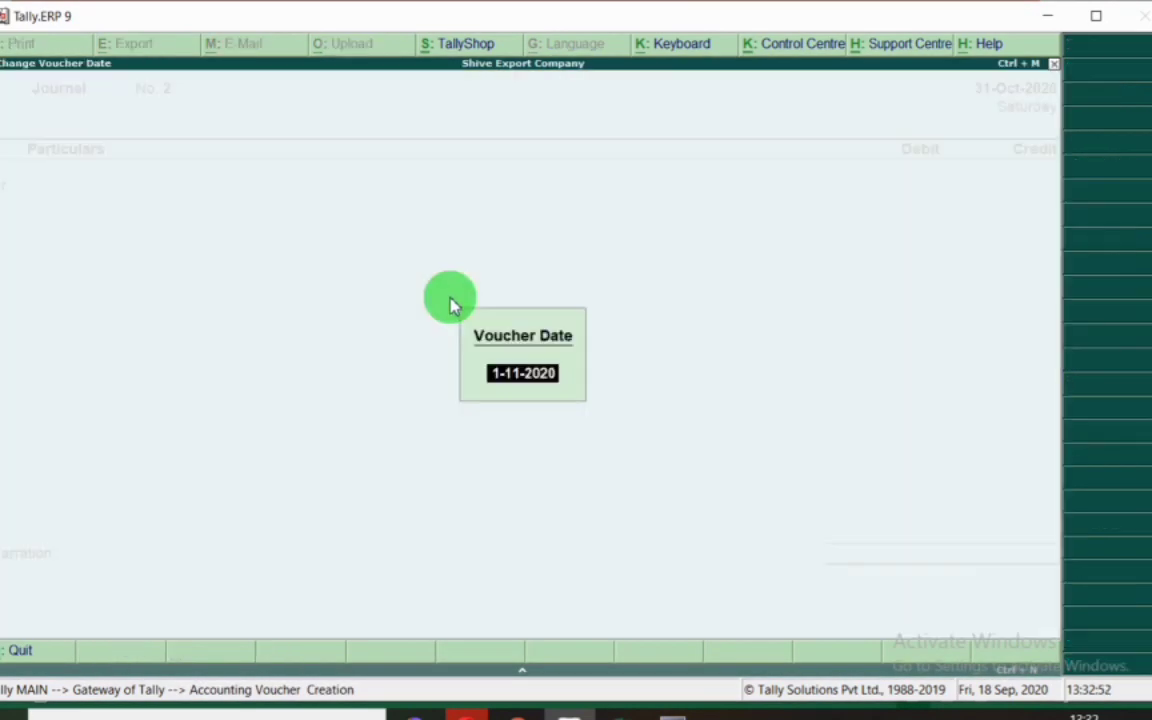
type("31.10")
key("Return")
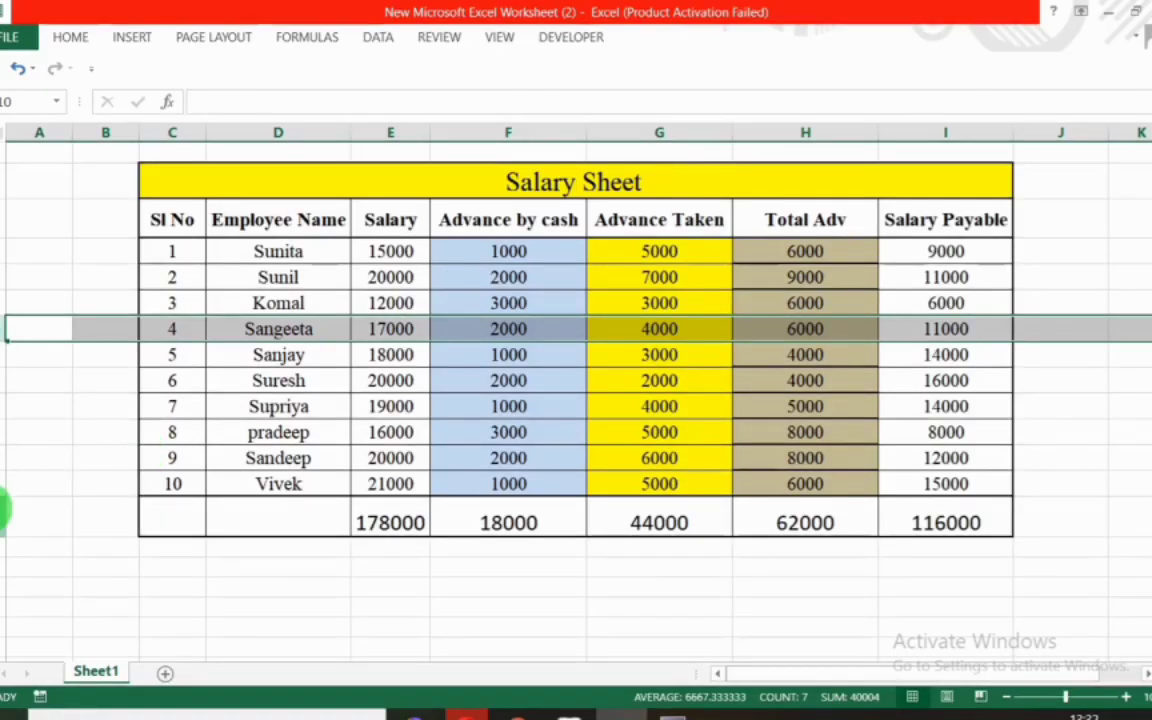
Highlight the tenth employee's row in Excel and debit that employee's salary ledger with 21,000 in the Tally journal.
left_click(8, 406)
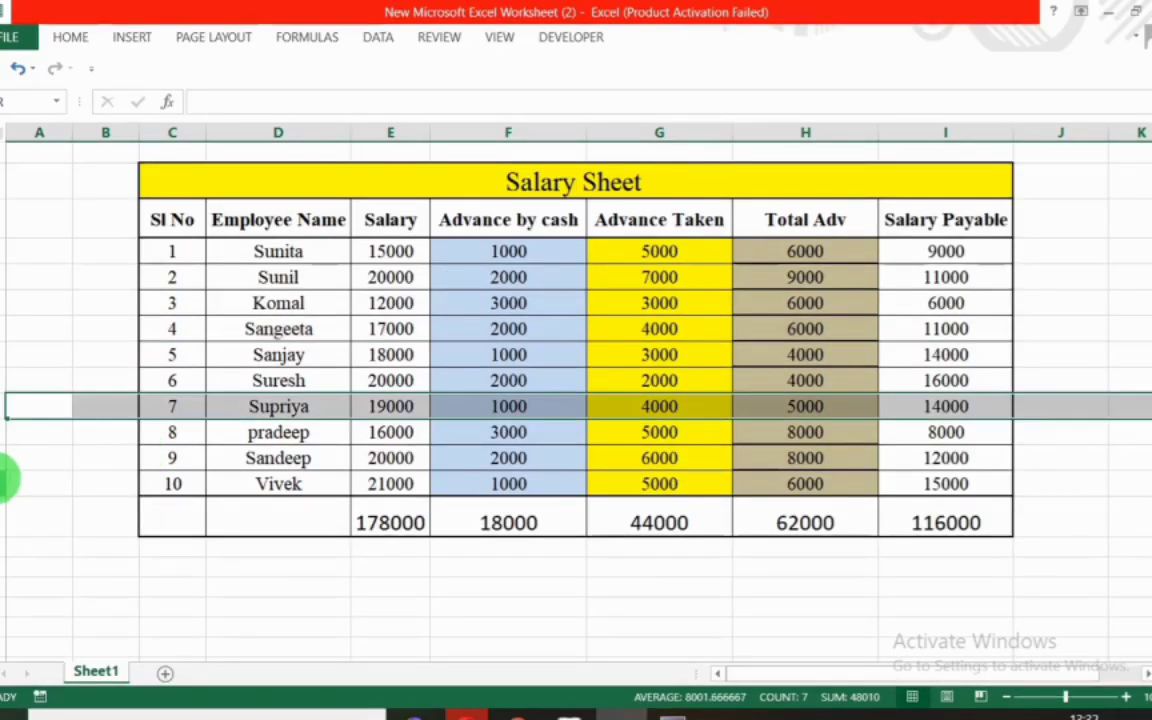
left_click(8, 483)
key("alt+Tab")
type("Viv")
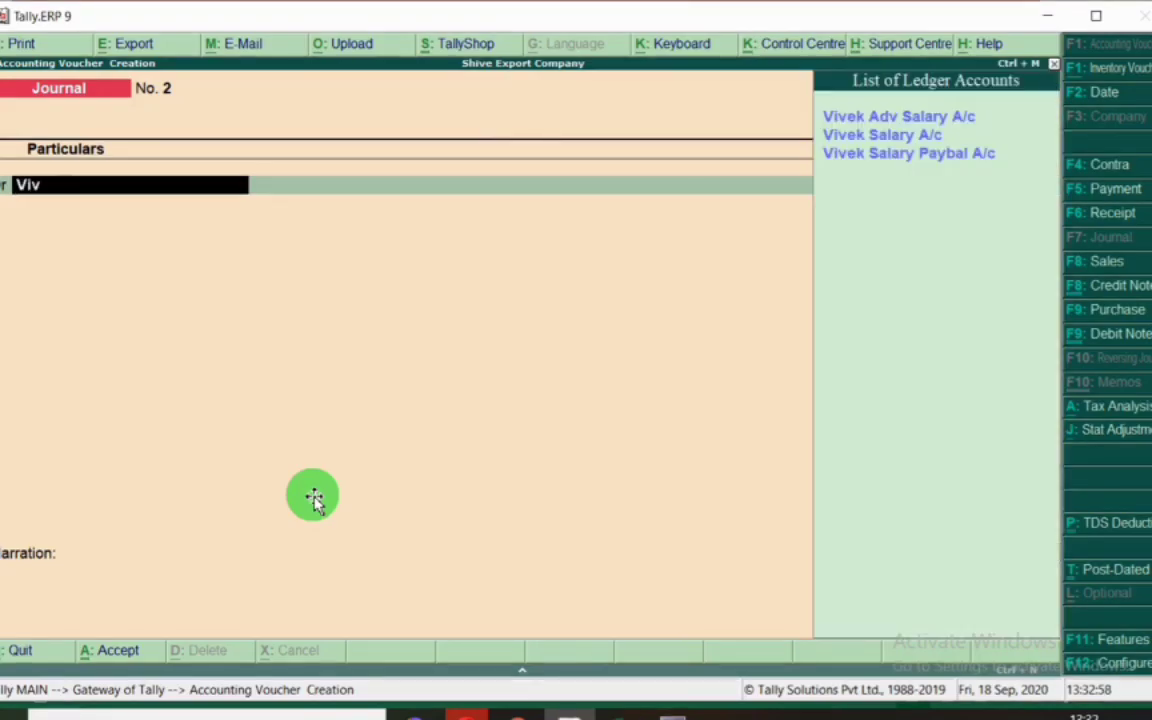
type("ek")
key("Down")
key("Return")
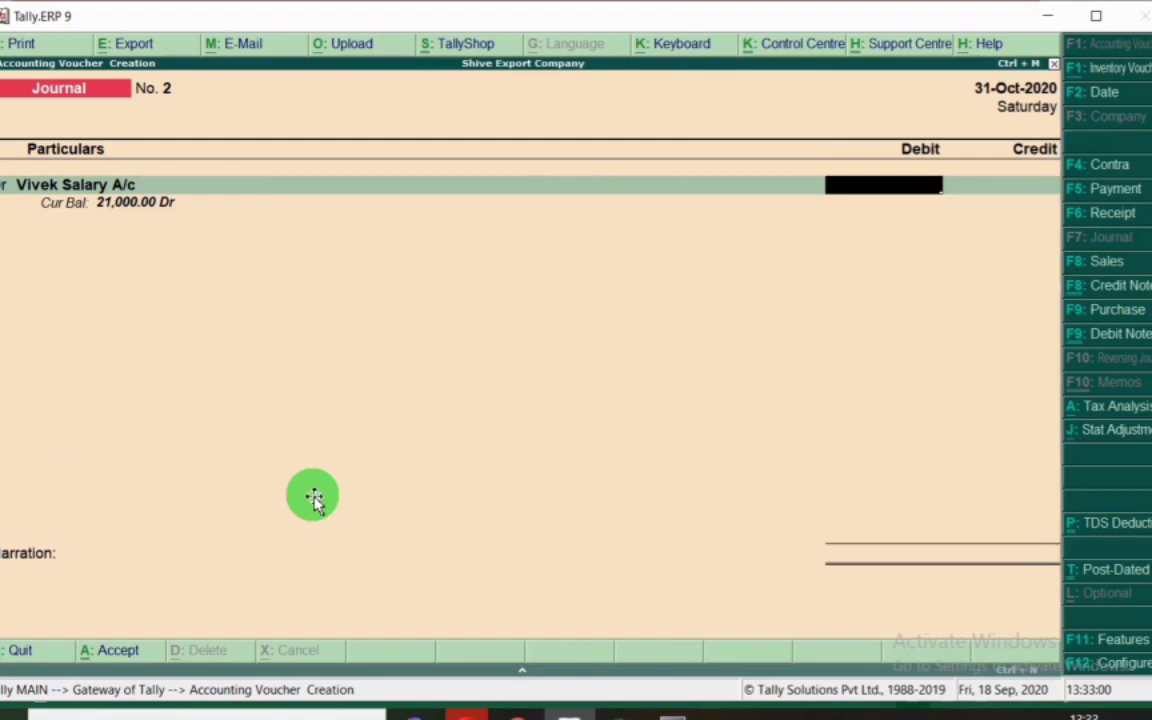
key("alt+Tab")
key("alt+Tab")
type("2")
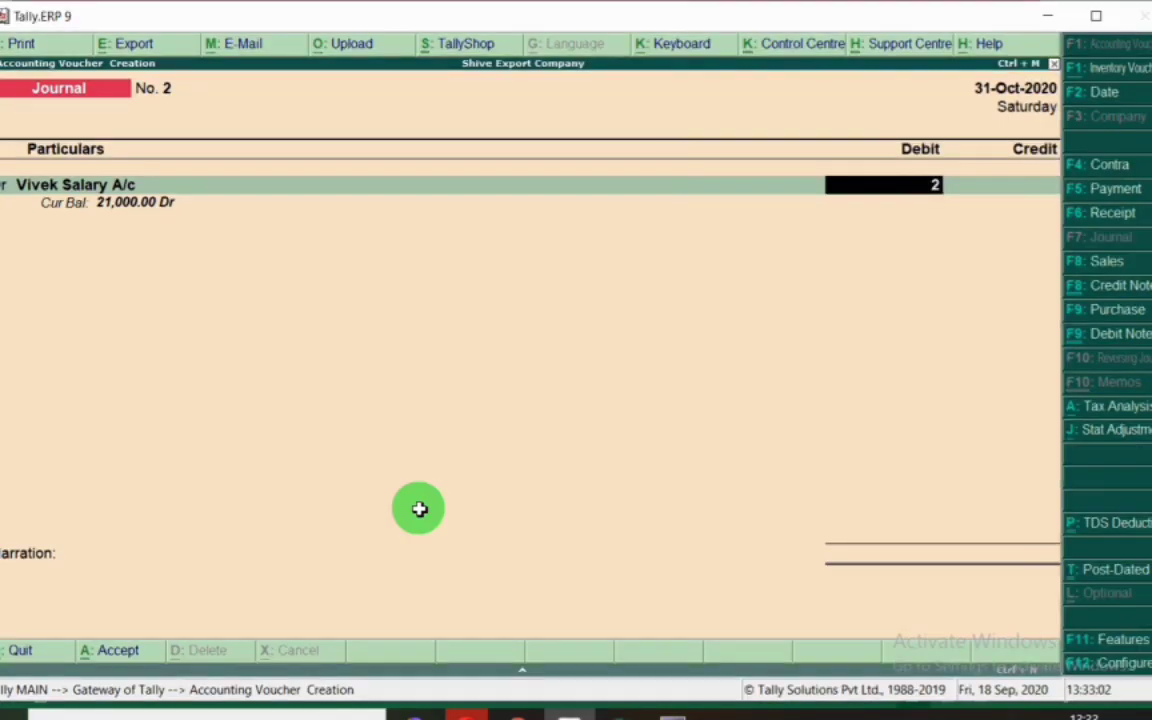
key("Return")
key("Return")
Look up the tenth employee's Total Adv in Excel and credit that employee's advance salary ledger with 6,000 in Tally.
type("Viv")
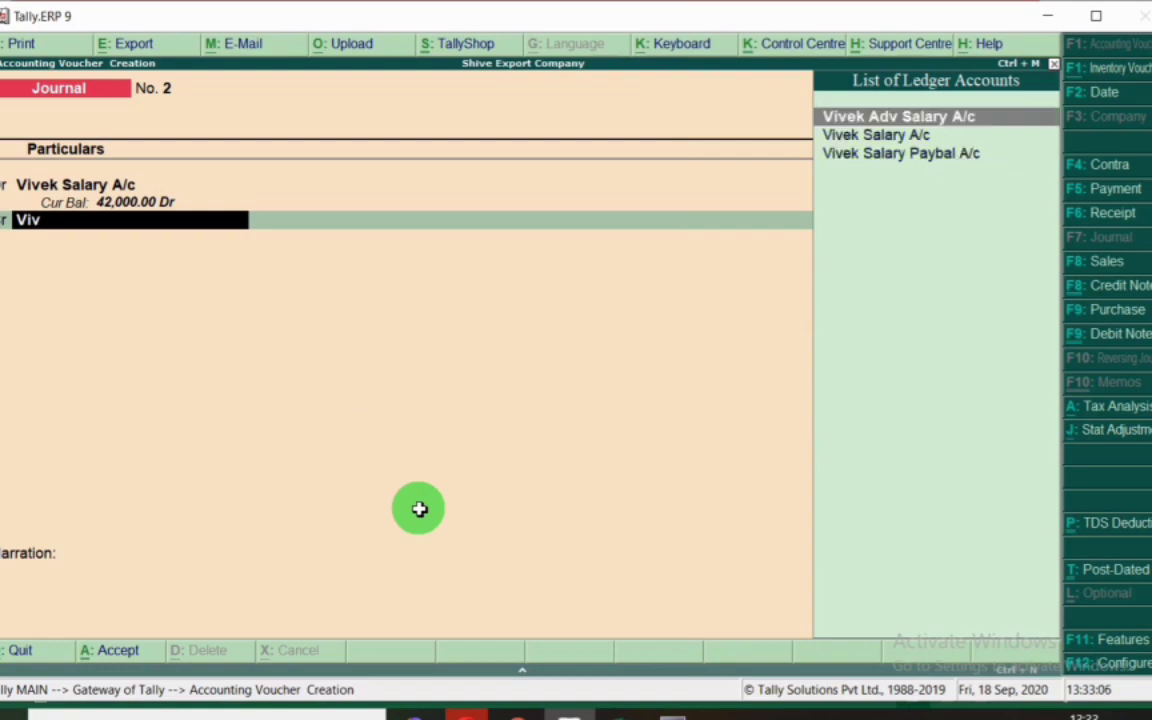
key("Return")
key("alt+Tab")
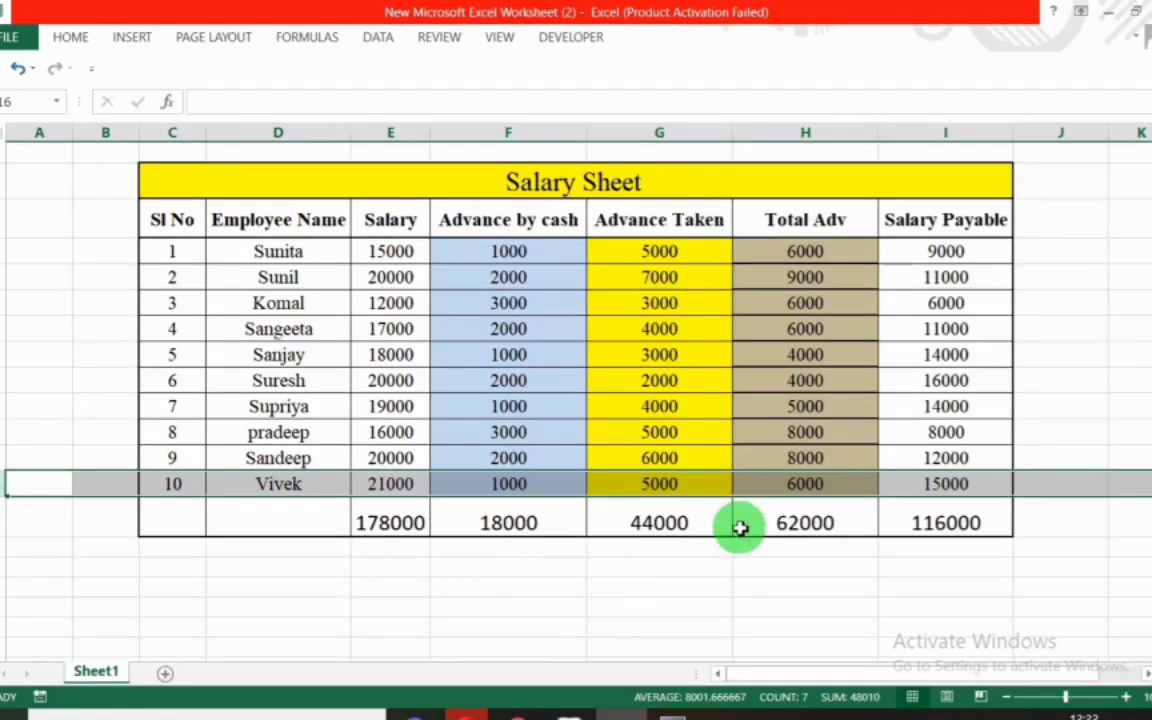
key("alt+Tab")
type("6")
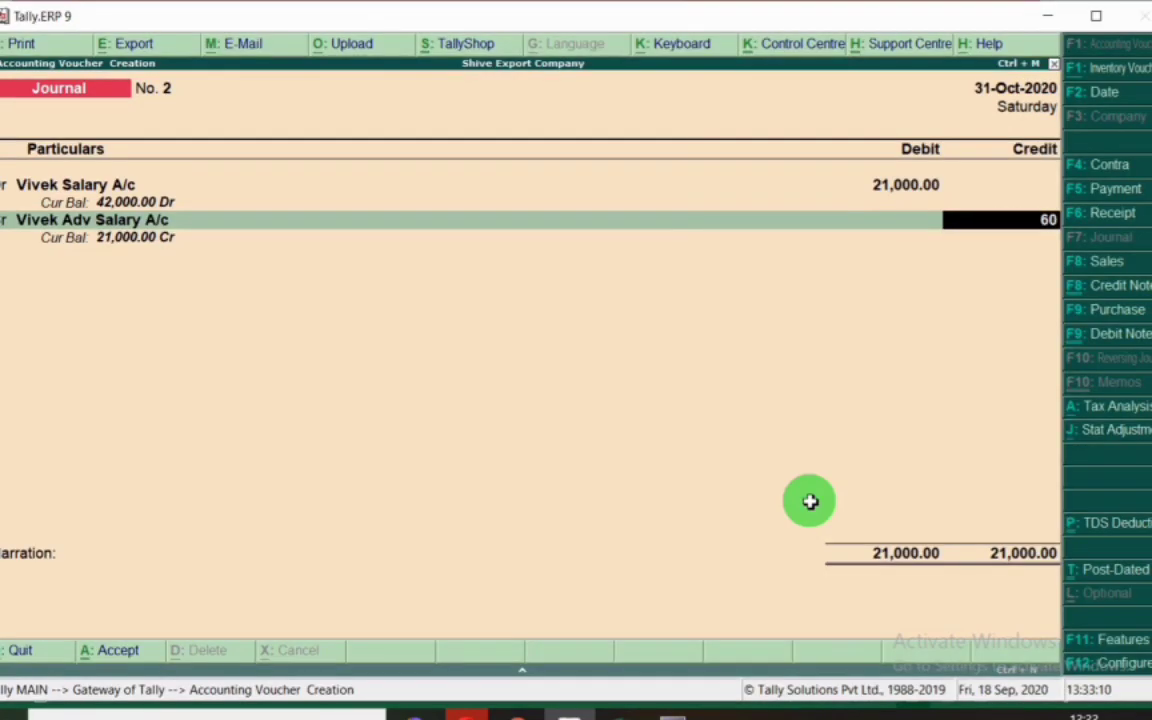
key("Return")
key("Return")
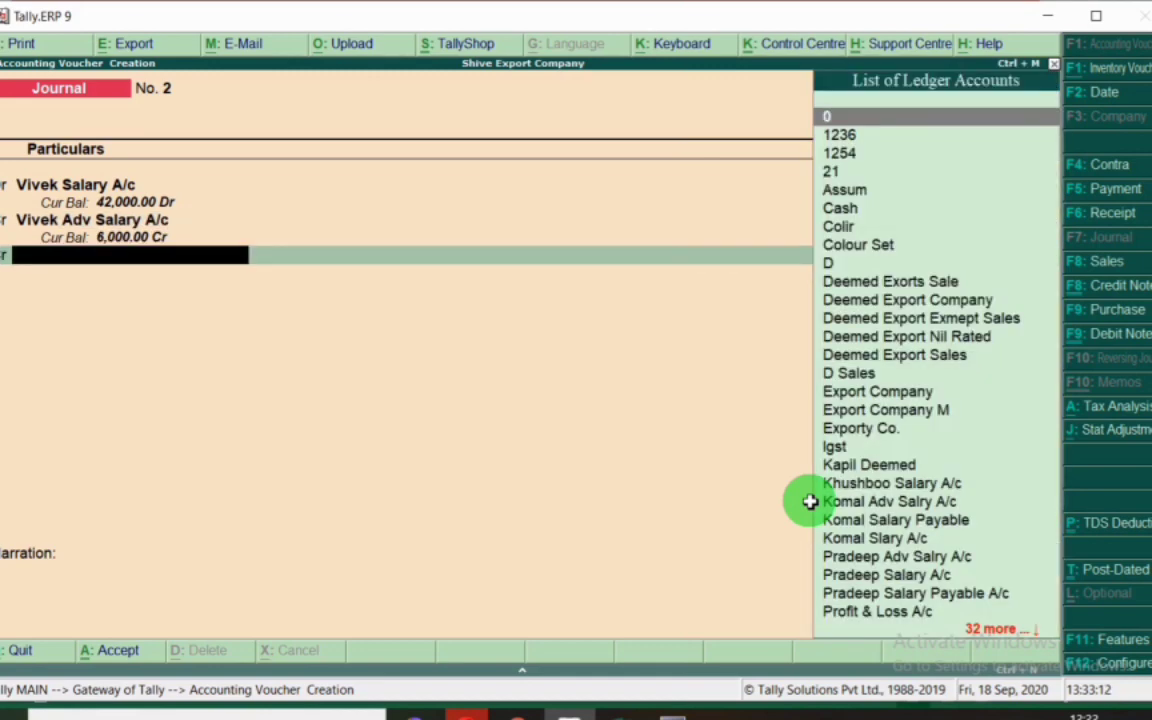
Credit the tenth employee's salary payable ledger with 15,000 and compare the amount with Salary Payable in Excel.
type("Vive")
key("Down")
key("Down")
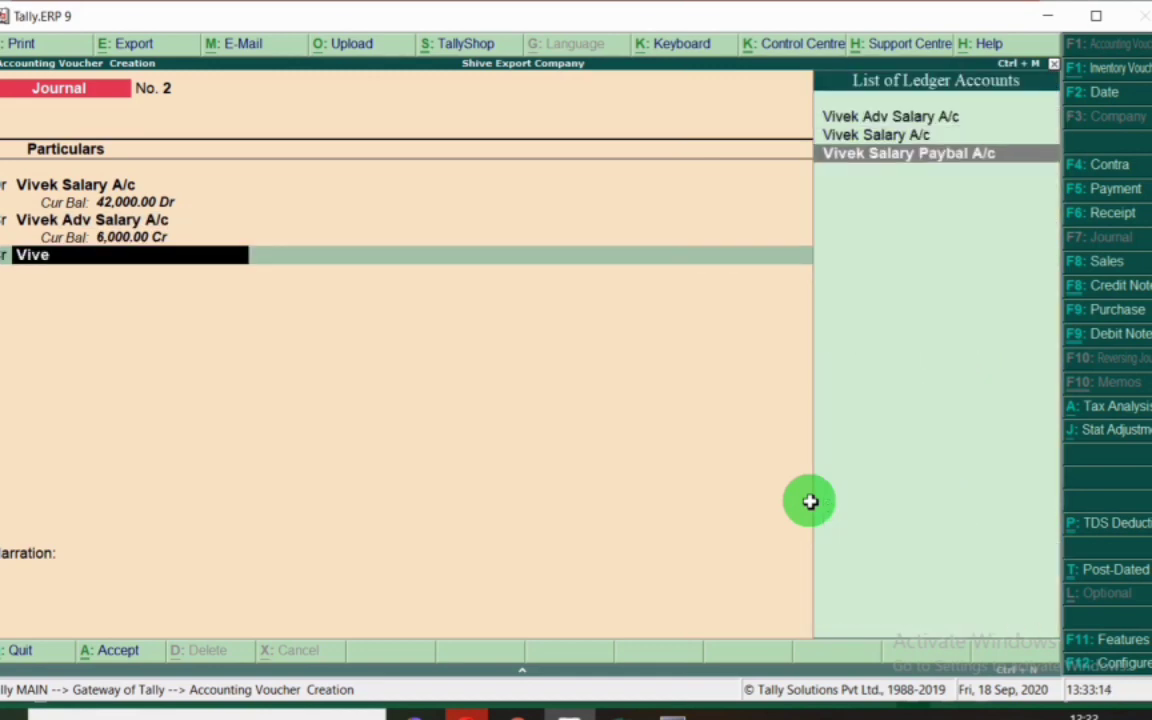
key("Return")
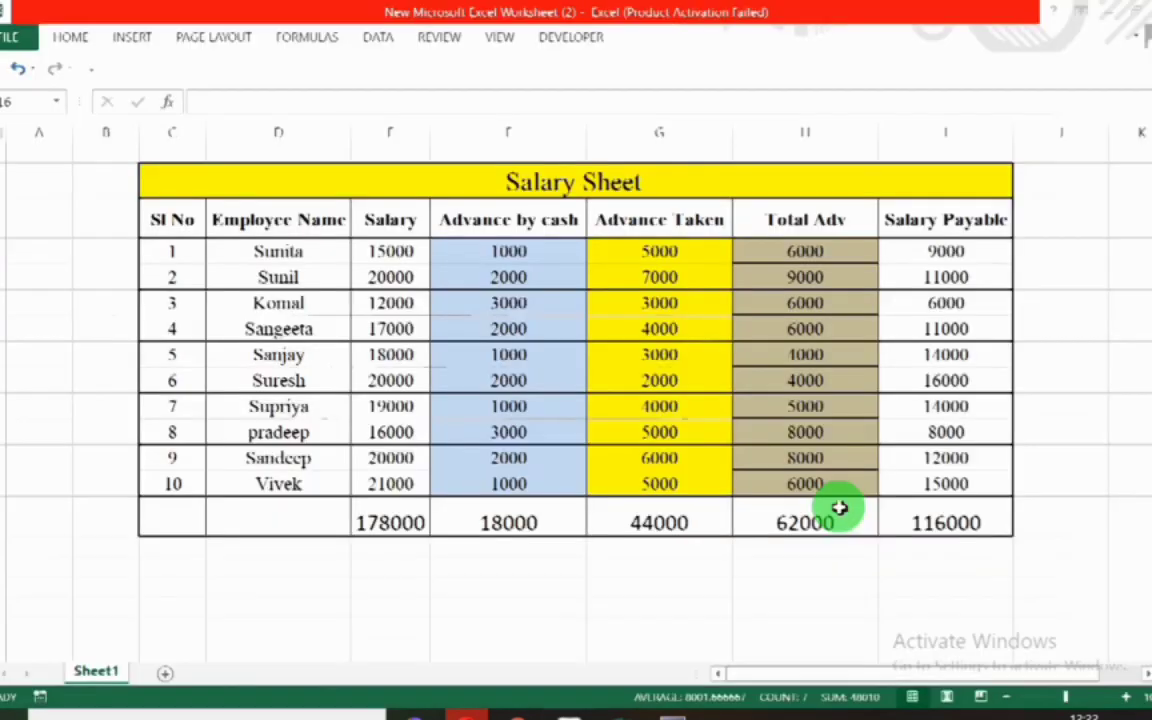
key("shift+space")
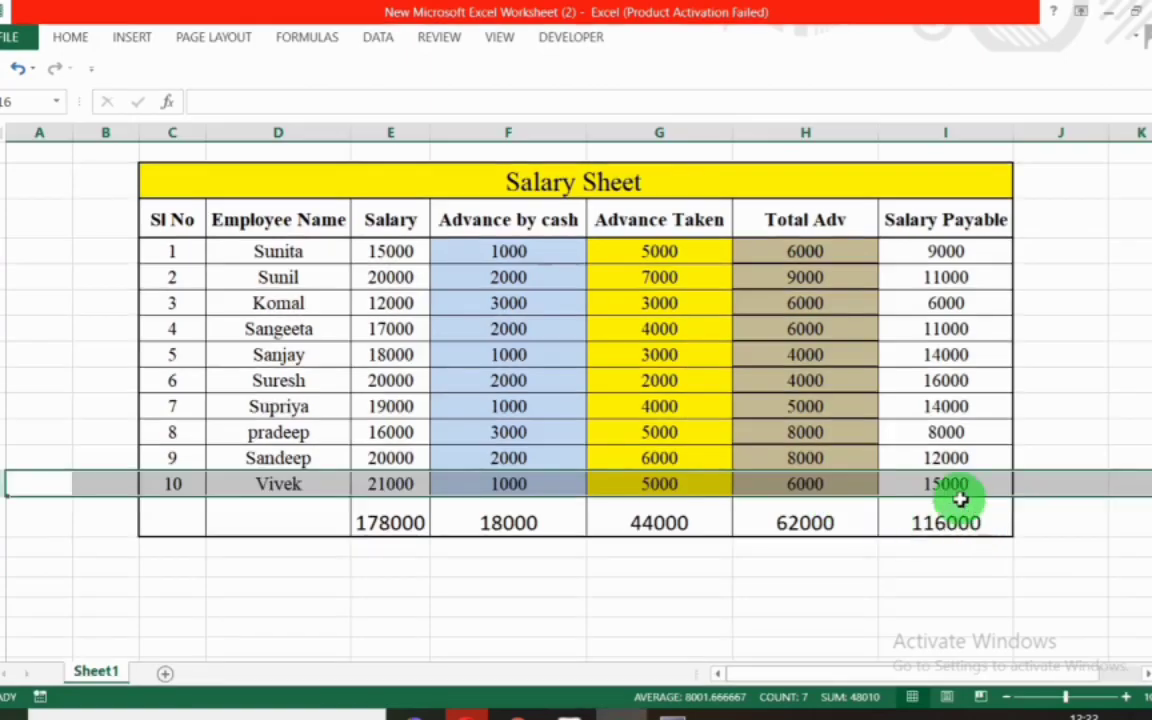
key("alt+Tab")
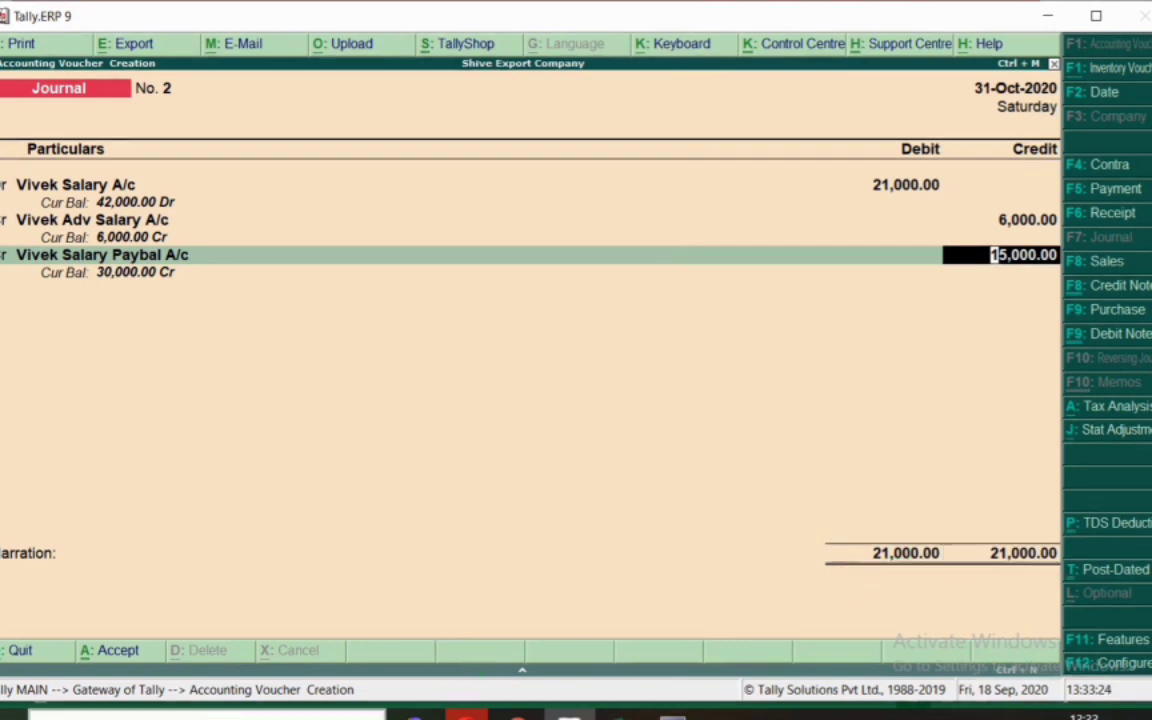
Accept the tenth employee's journal, leave voucher entry and switch to the salary sheet in Excel.
key("Escape")
key("y")
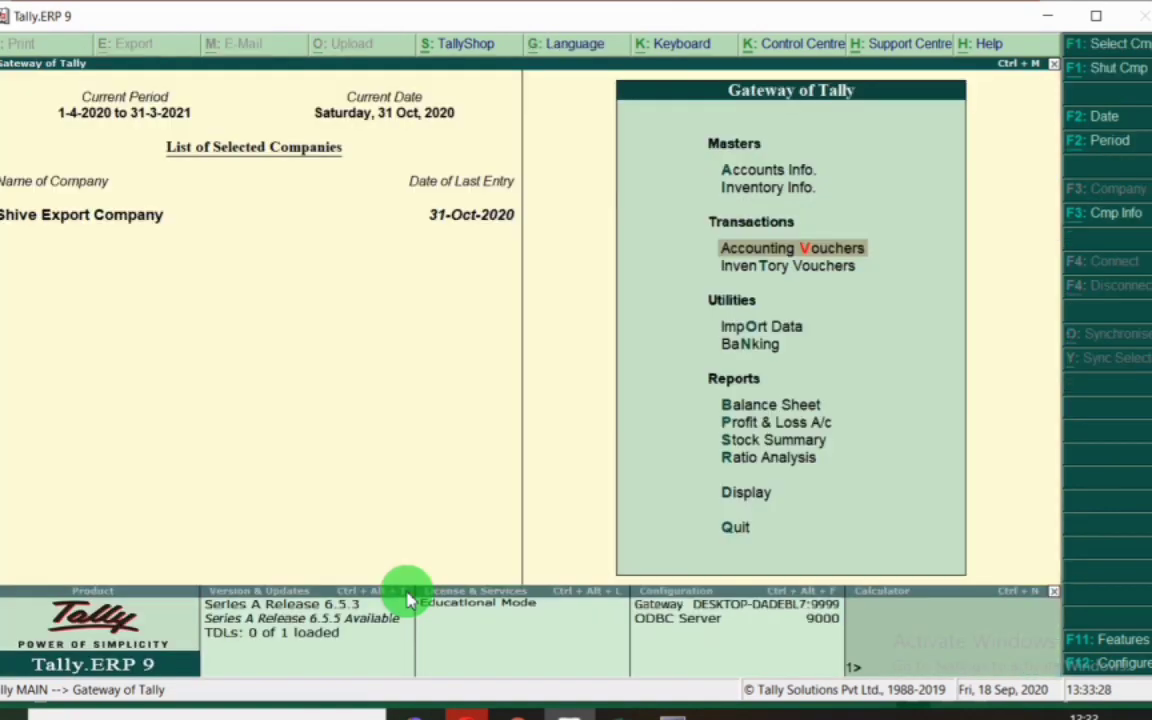
key("alt+Tab")
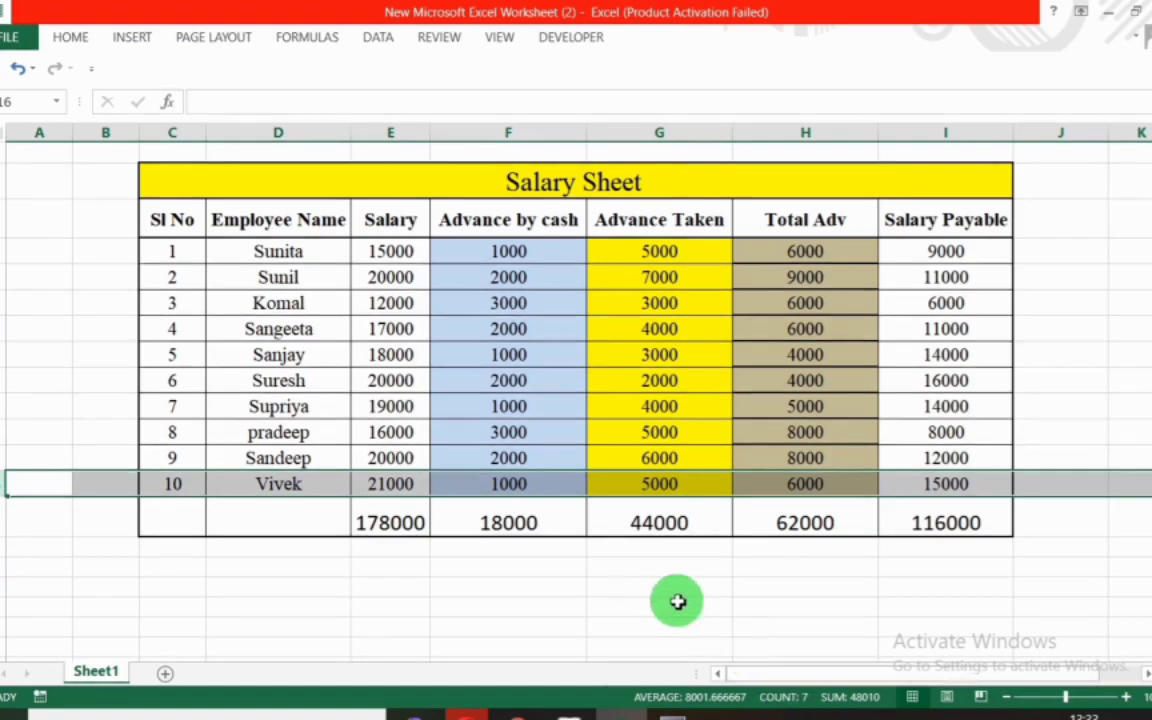
Switch to Tally, open accounting voucher entry, and return to the salary sheet in Excel.
key("alt+Tab")
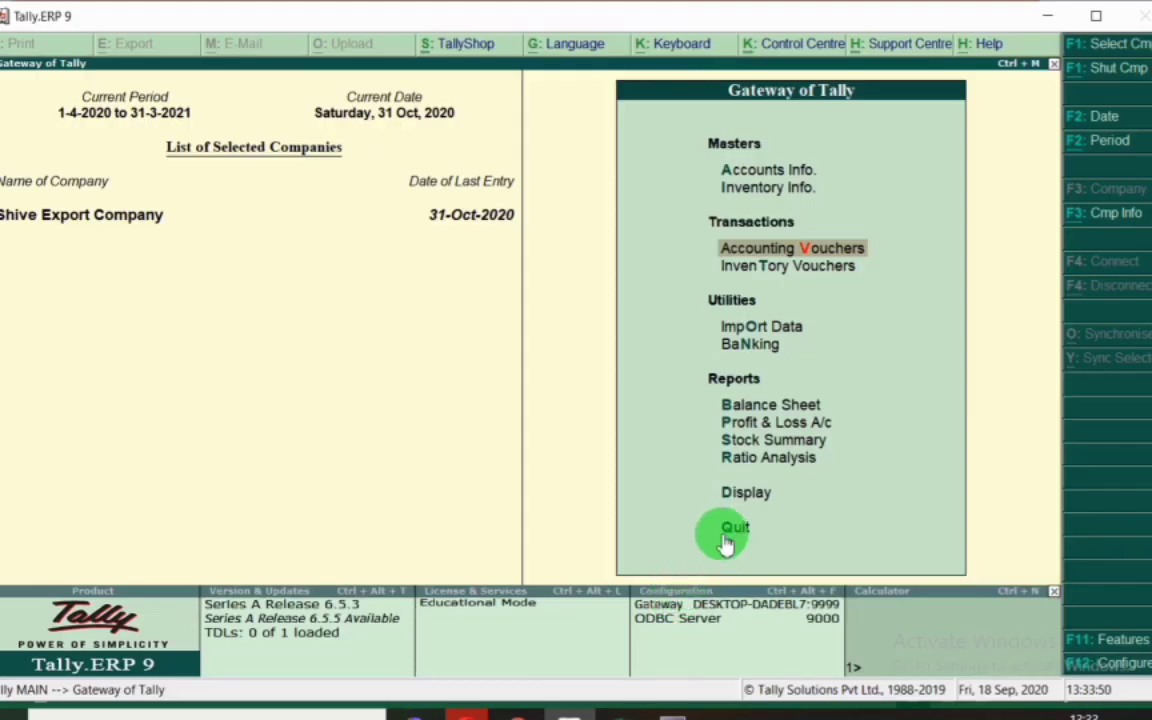
key("Return")
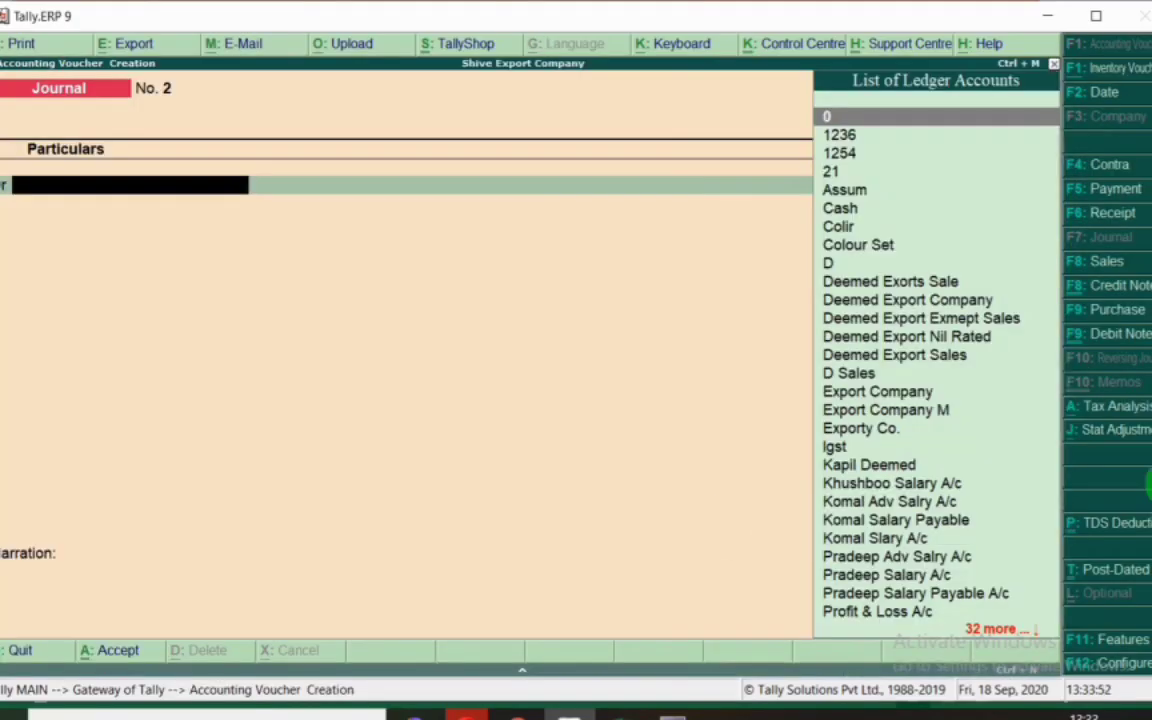
key("alt+Tab")
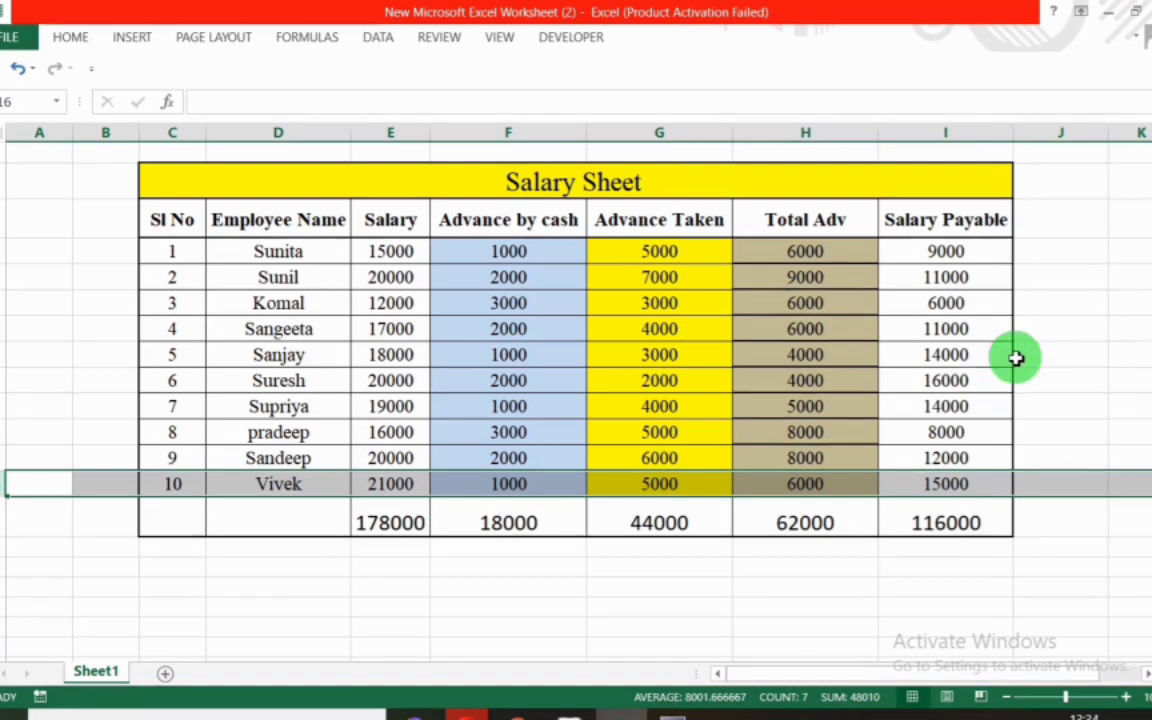
Switch to Tally, set the voucher date to 2-Nov-2020 and change the voucher type to Payment.
key("alt+Tab")
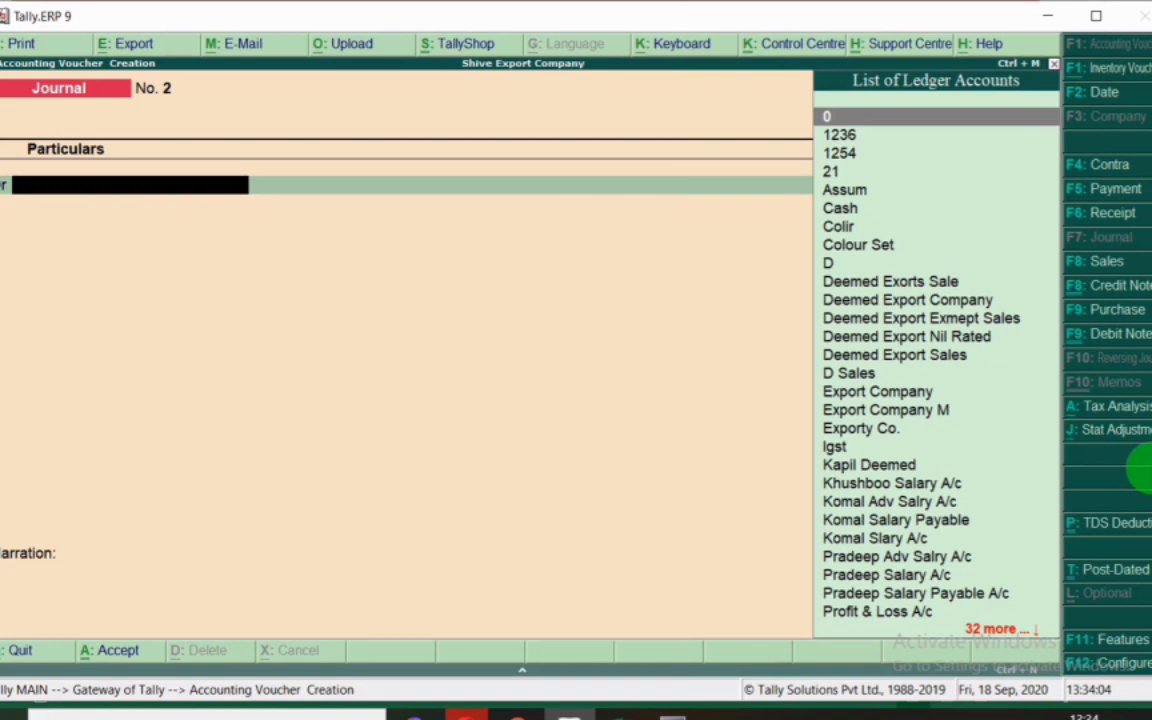
key("F2")
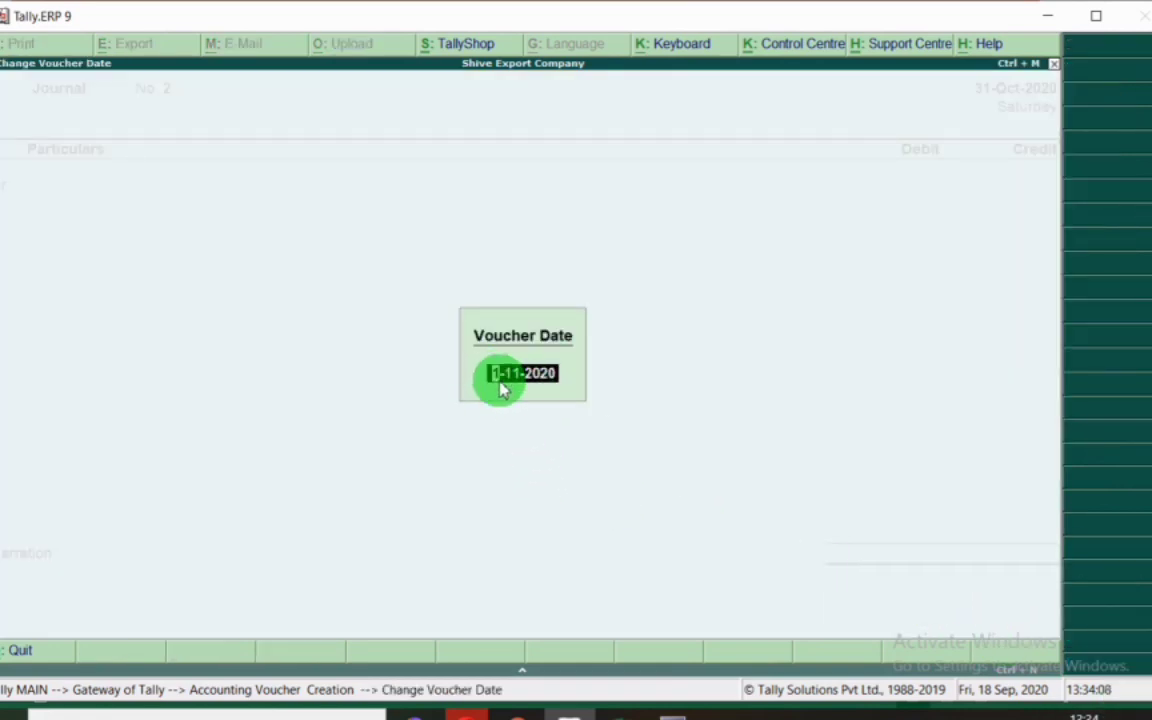
type("2.11")
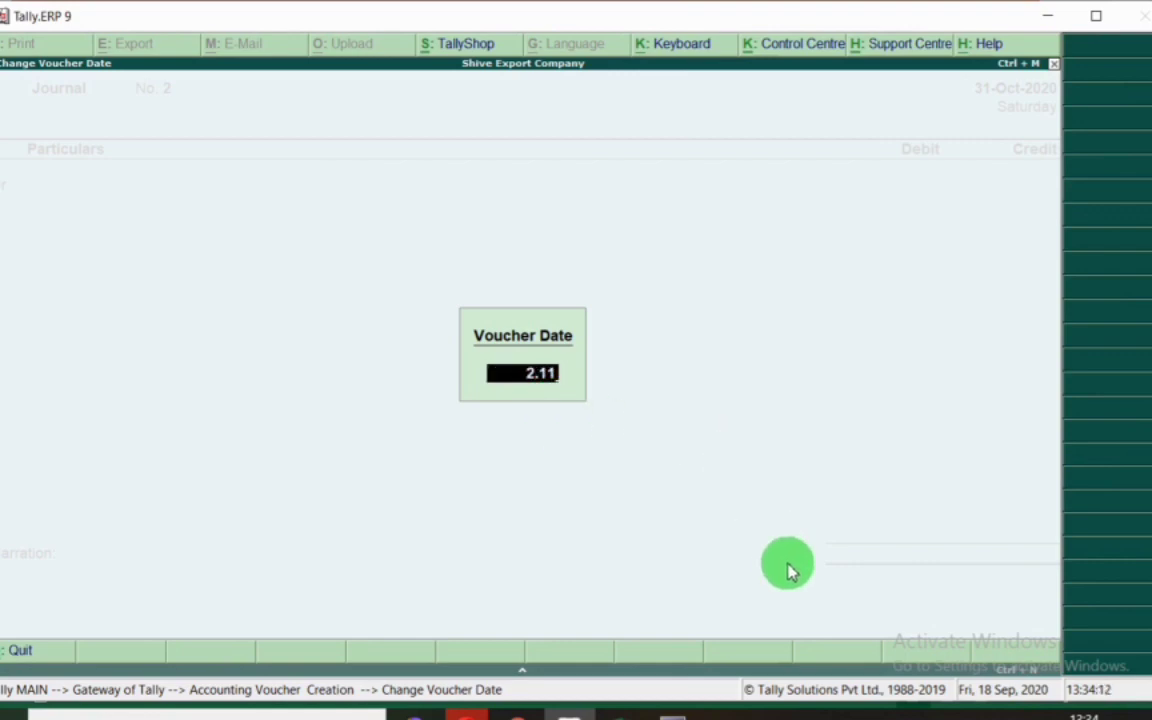
key("Return")
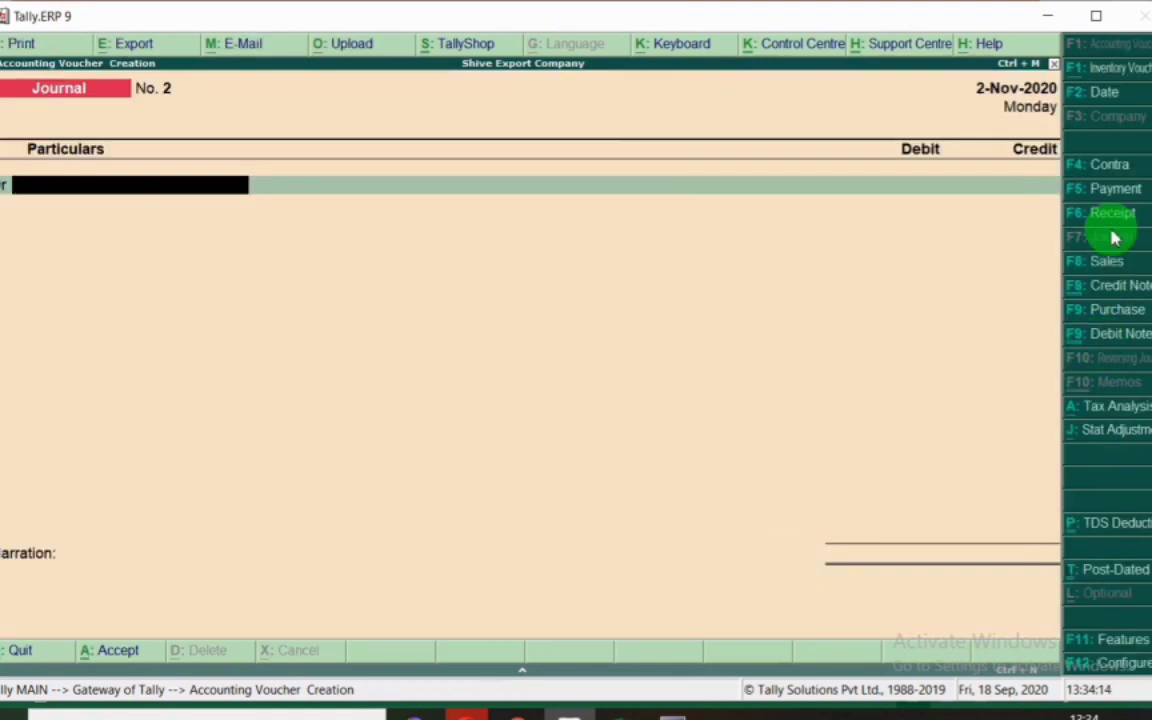
left_click(1113, 193)
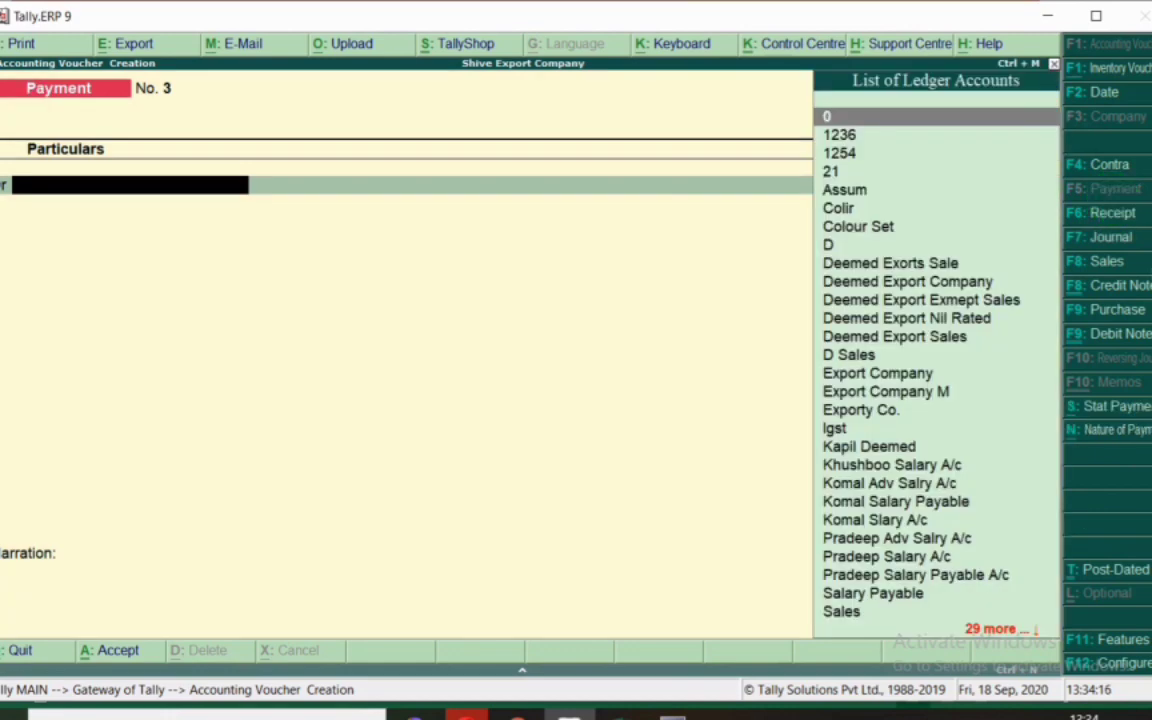
Switch to Excel and highlight the first employee's row in the salary sheet.
key("alt+Tab")
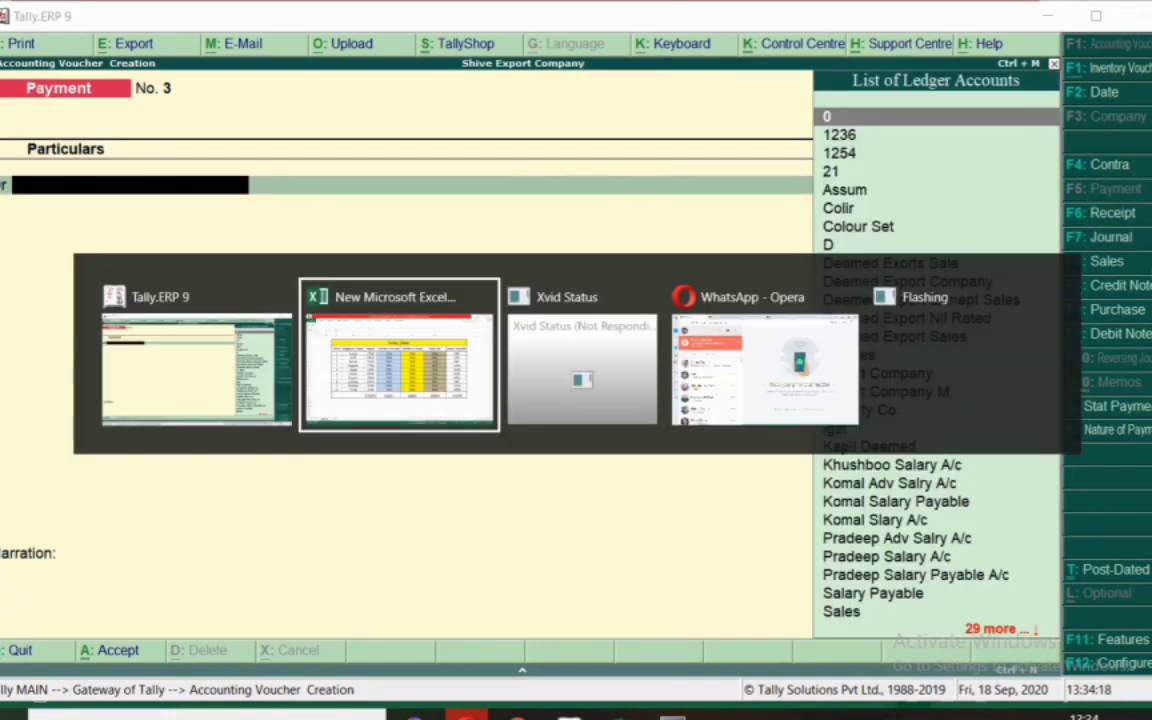
left_click_drag(290, 250, 278, 260)
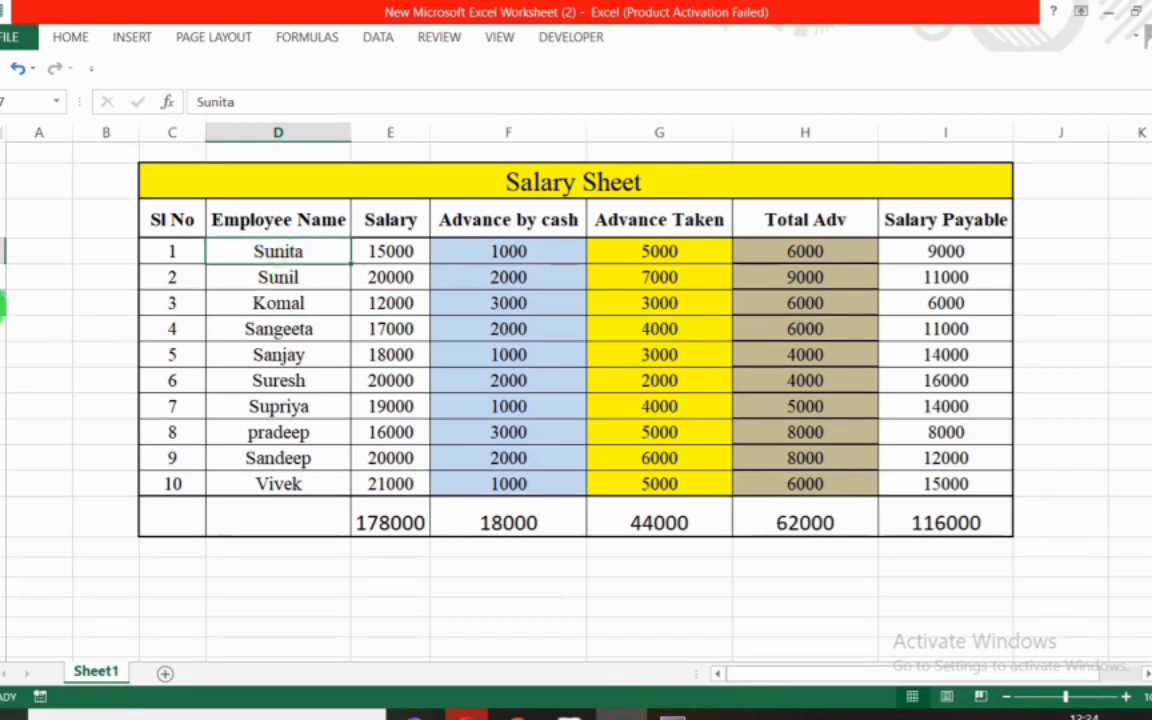
left_click(3, 251)
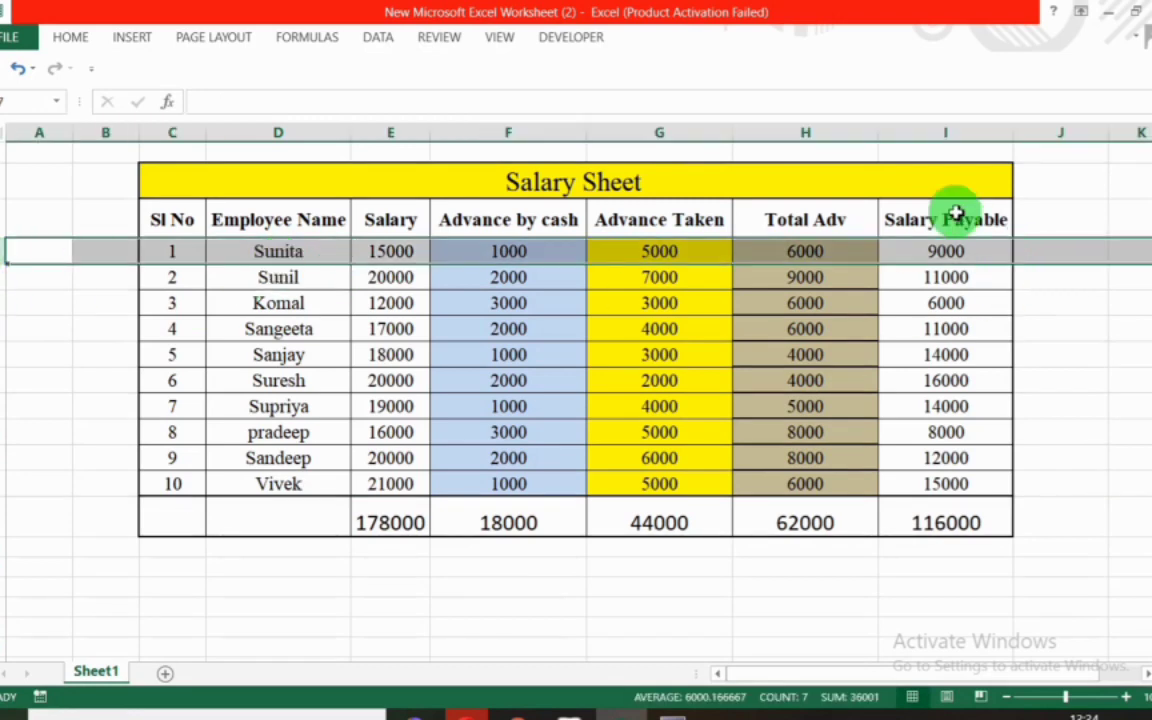
Debit the first employee's salary payable ledger with 9,000 in the Tally payment voucher.
key("alt+Tab")
type("Sun")
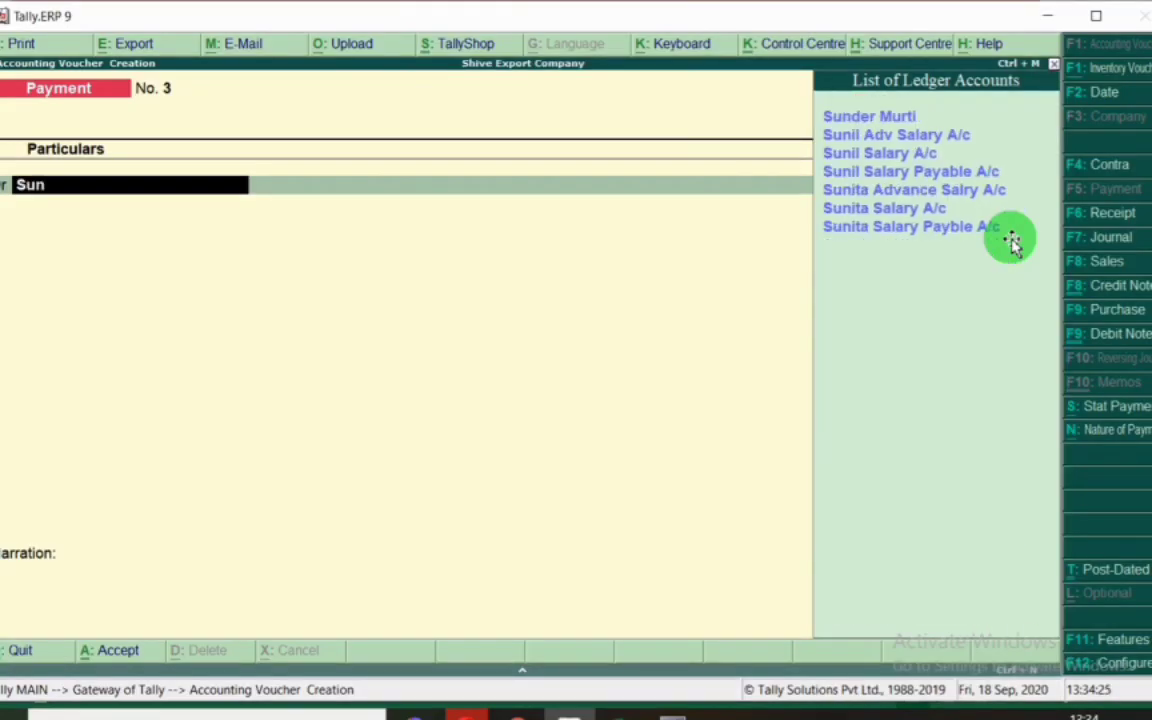
key("Return")
key("Down")
key("Down")
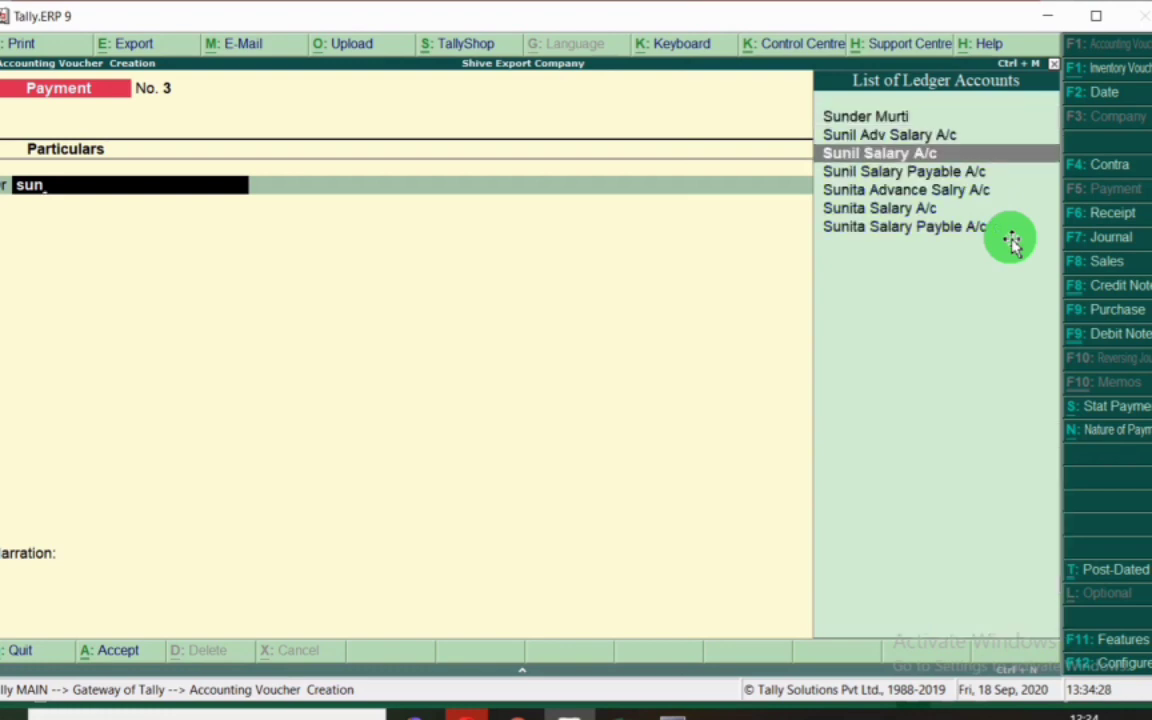
key("Down")
key("Down")
key("Down")
key("Down")
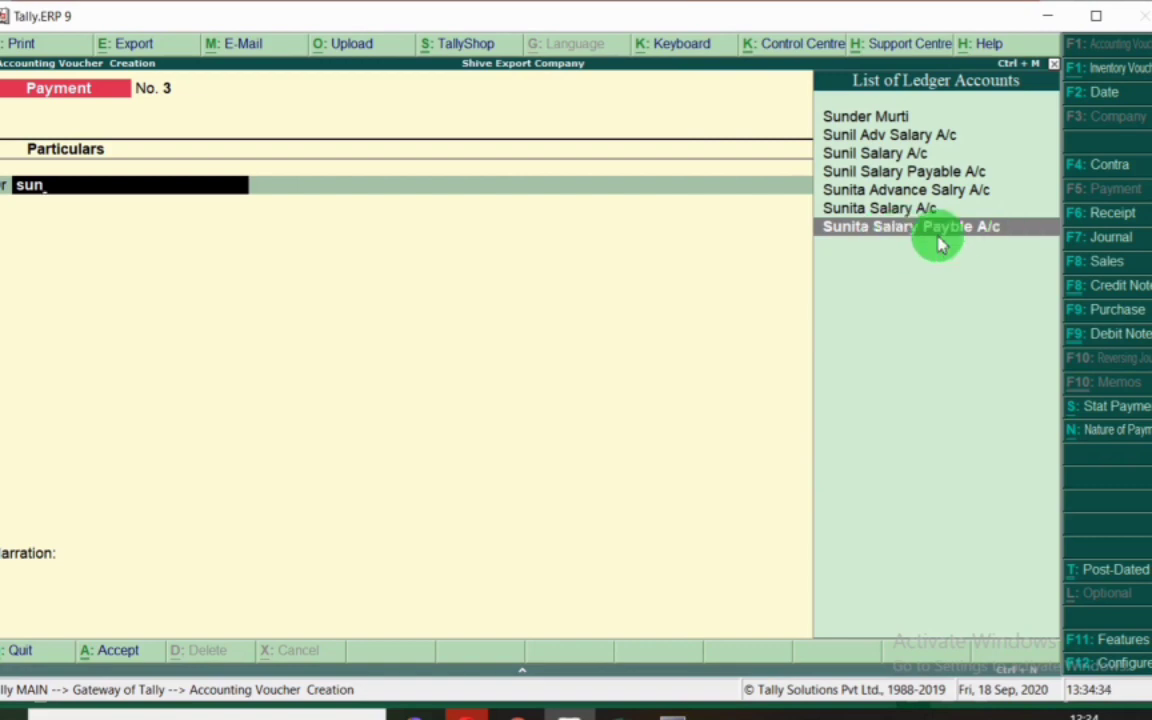
key("Return")
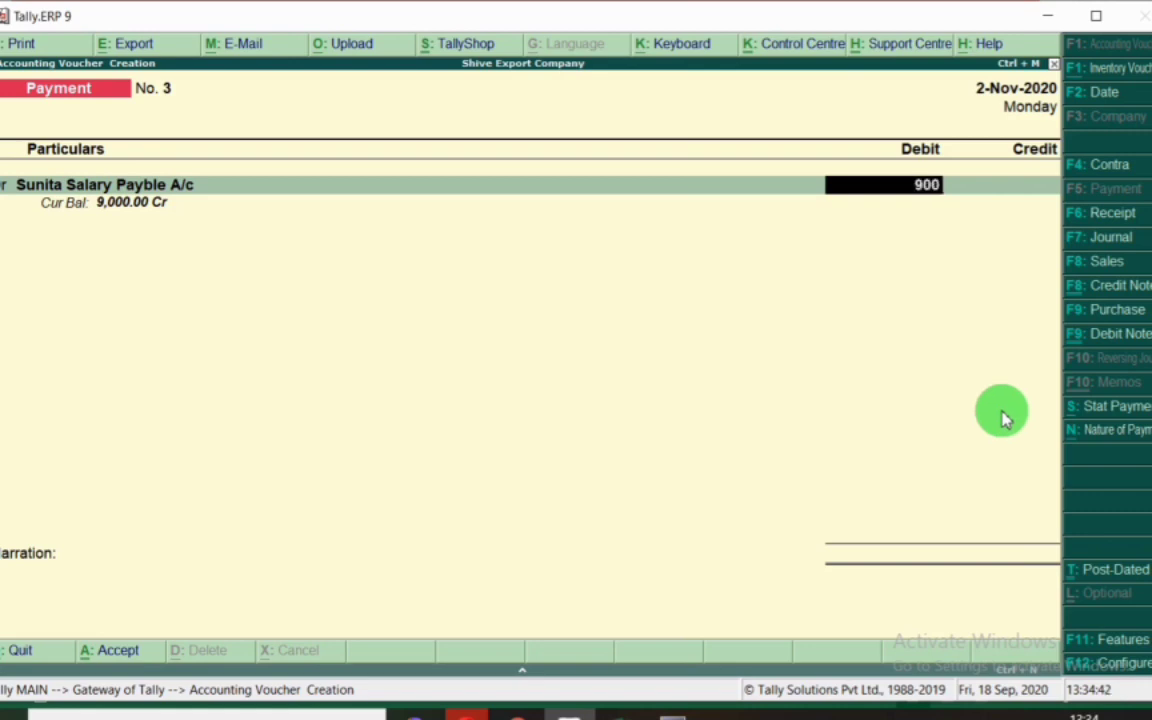
key("Return")
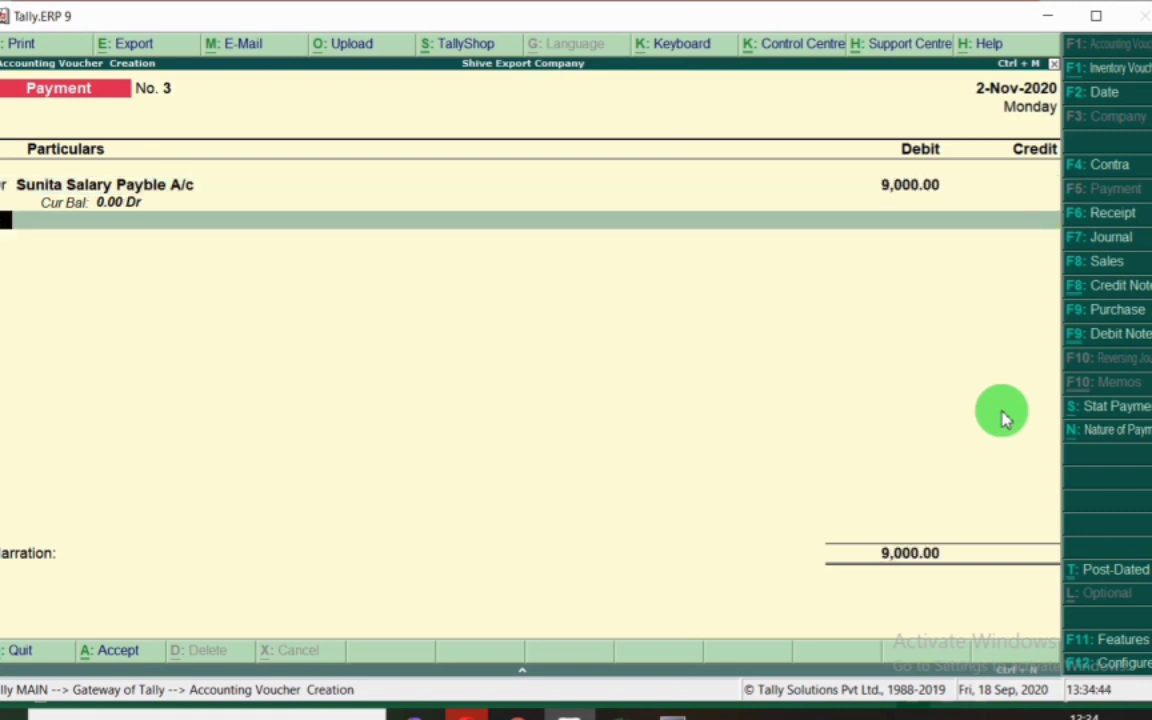
Highlight the second employee's row in Excel and debit that employee's salary payable ledger with 11,000 in the Tally payment voucher.
key("Return")
key("alt+Tab")
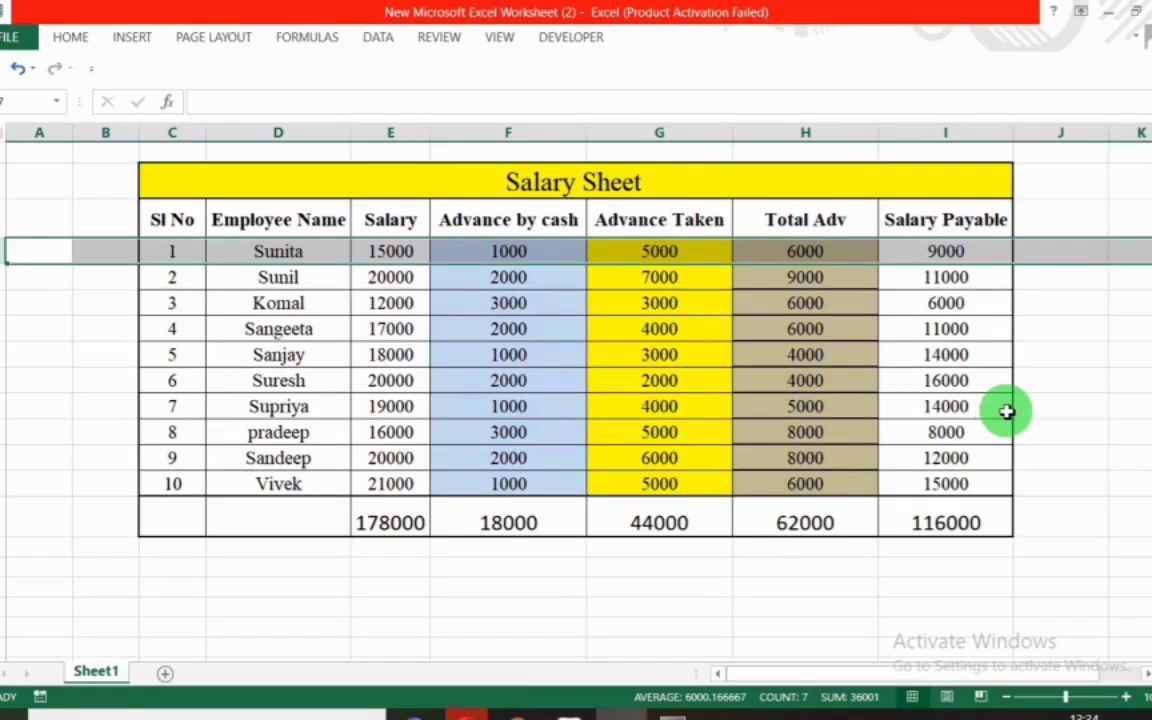
left_click(5, 275)
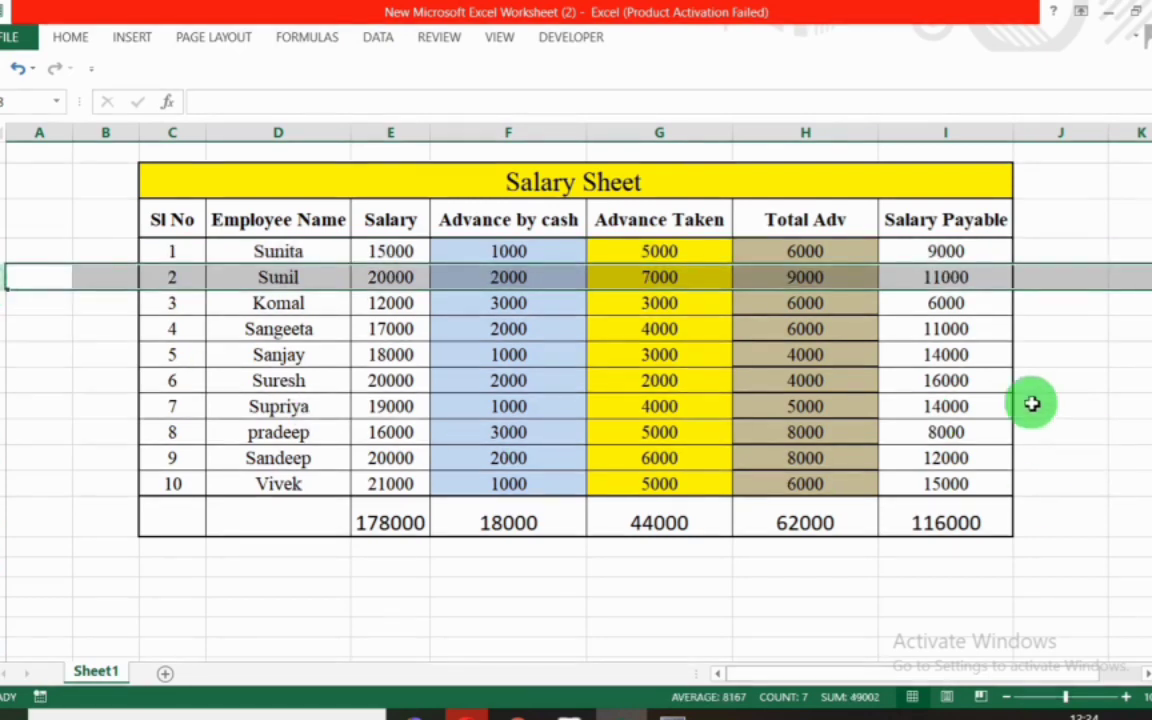
key("alt+Tab")
type("Sunil")
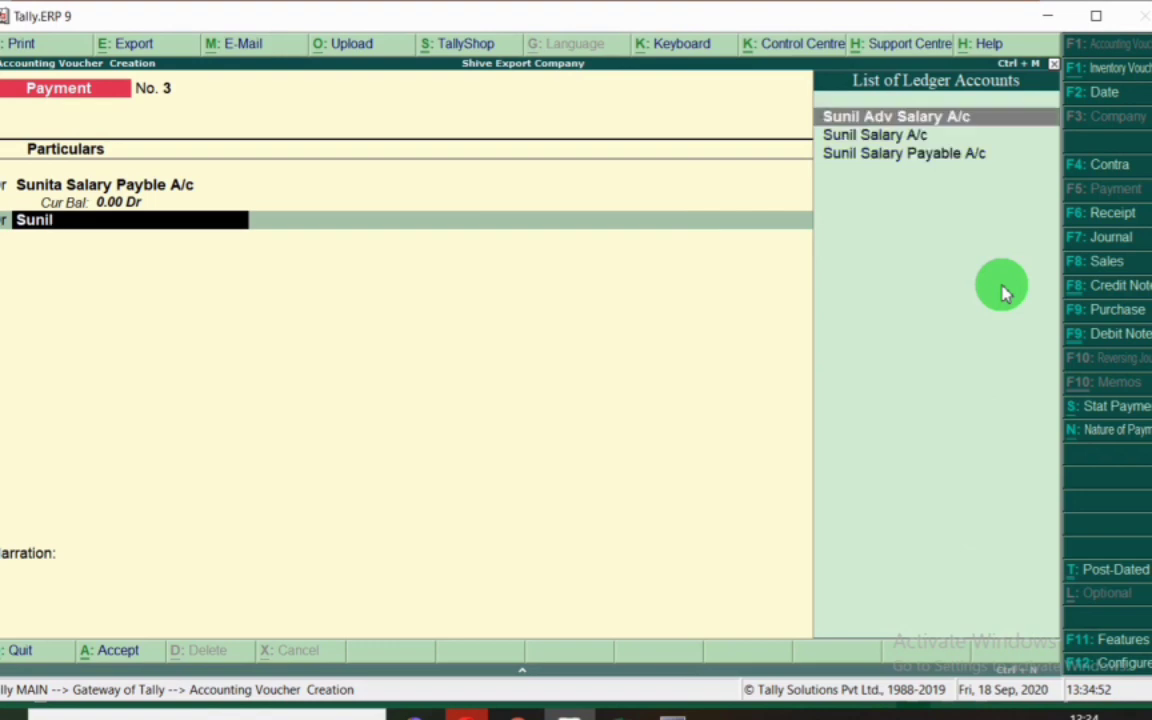
key("Down")
key("Down")
key("Return")
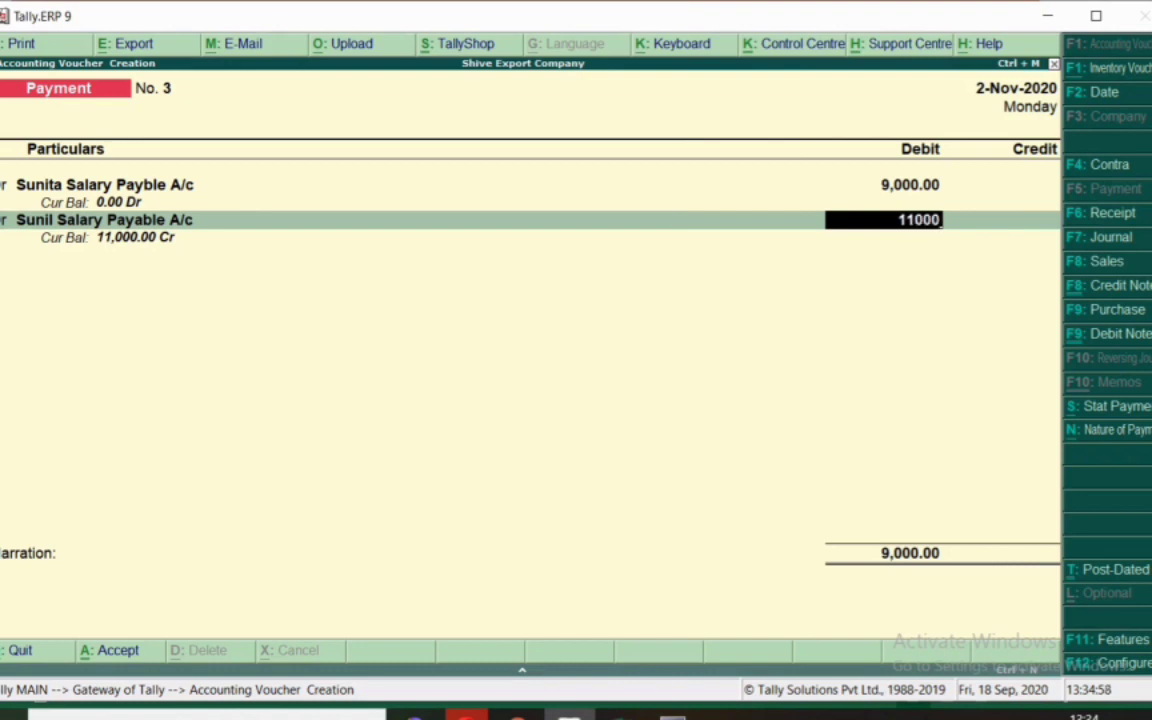
key("Return")
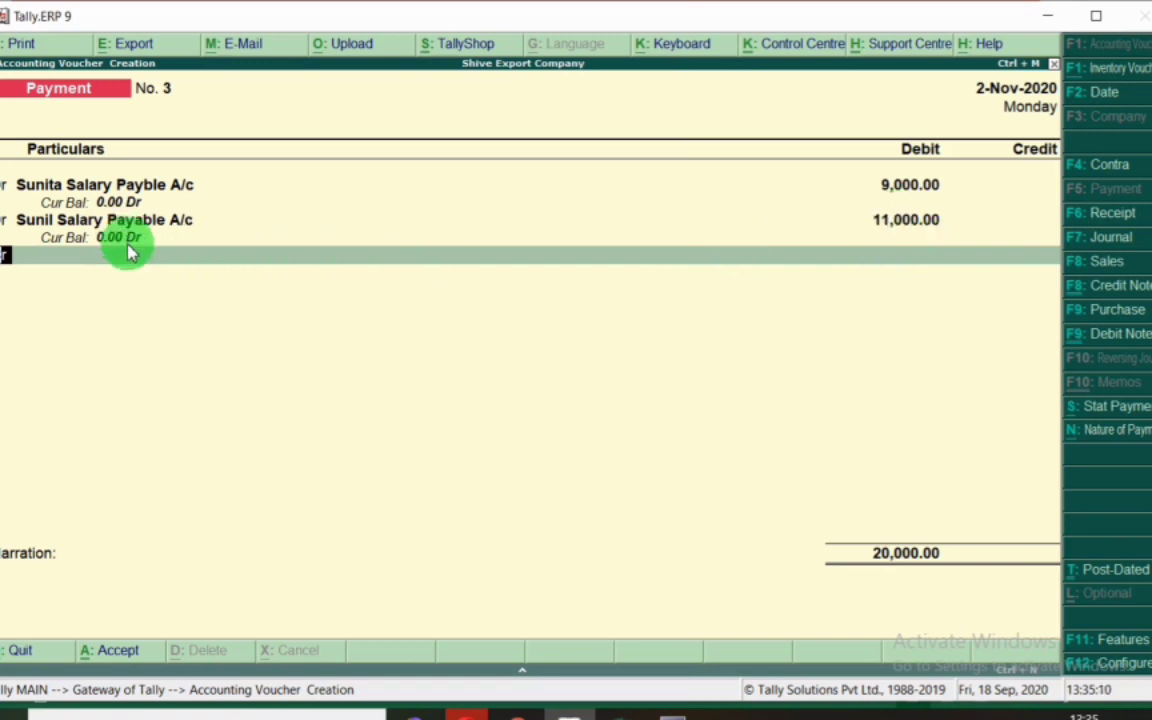
Highlight the third employee's row in Excel and look up that employee's ledgers for the next debit line in Tally.
key("Return")
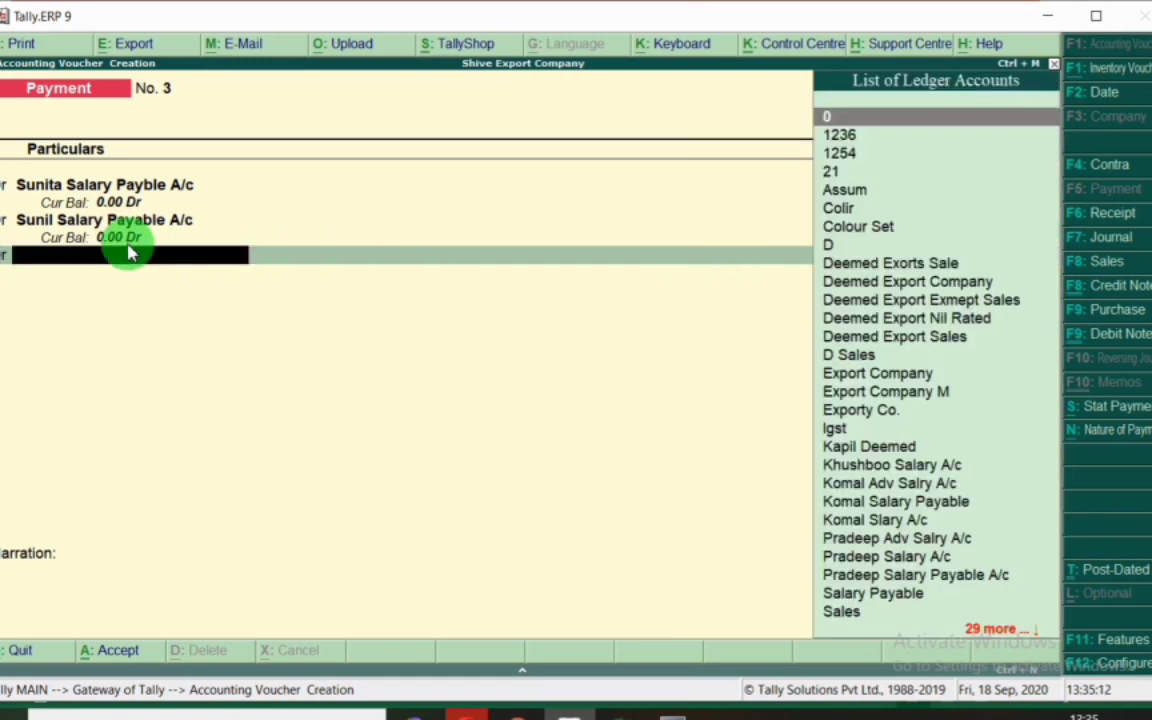
key("alt+Tab")
left_click(5, 303)
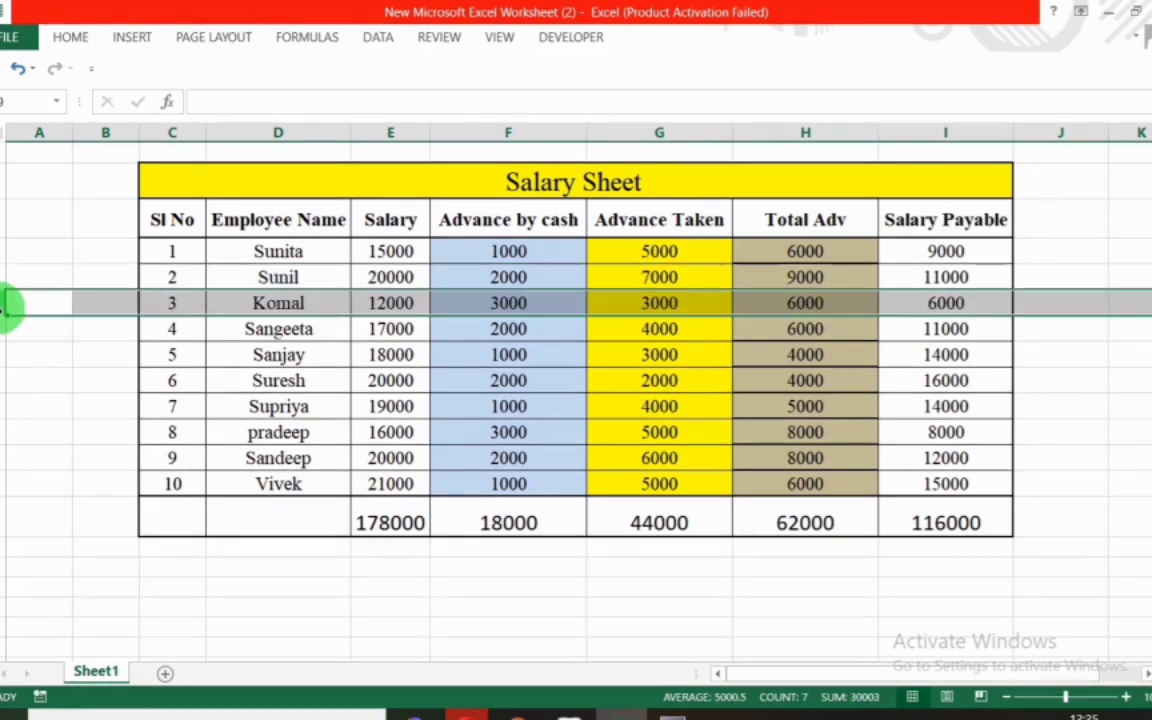
key("alt+Tab")
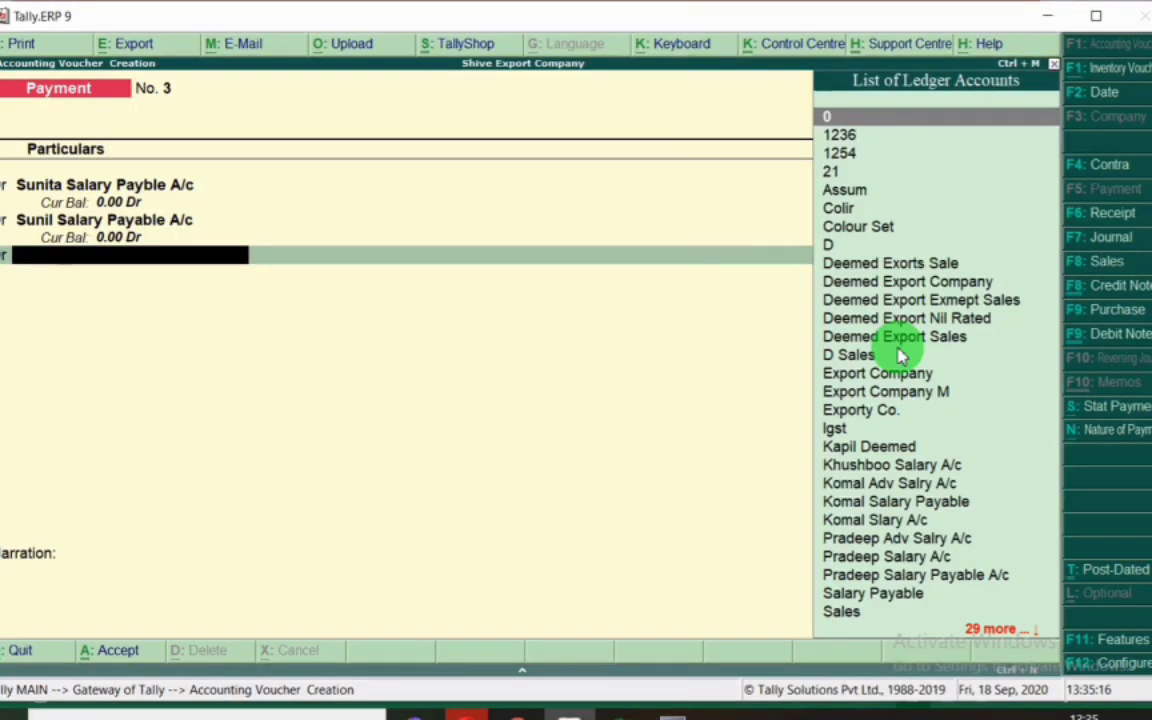
type("Komal")
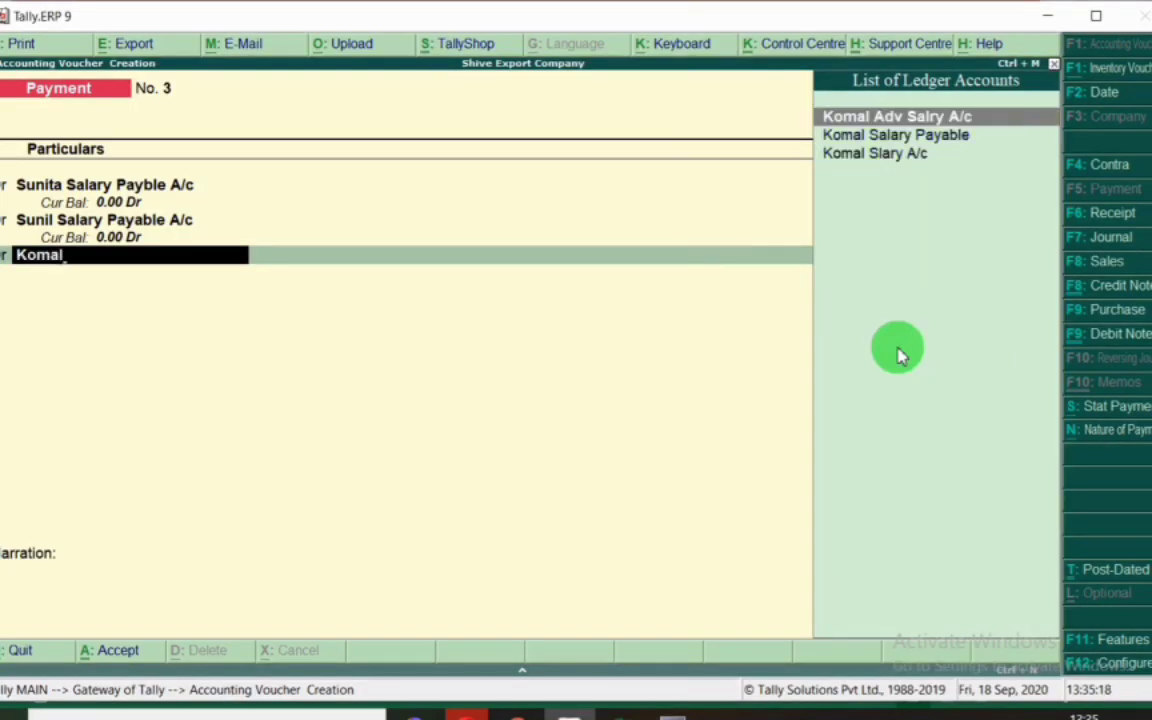
Debit the third employee's salary payable ledger with 6,000 in the payment voucher, checking the amount against the Excel salary sheet.
key("Down")
key("Return")
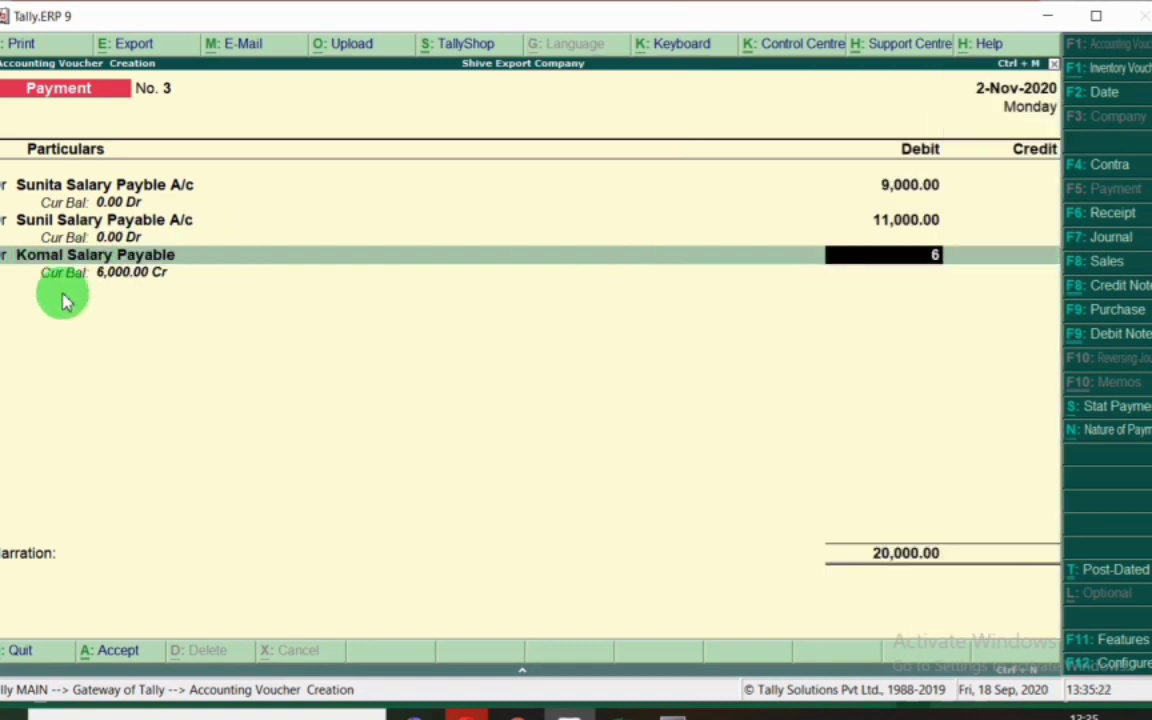
key("alt+Tab")
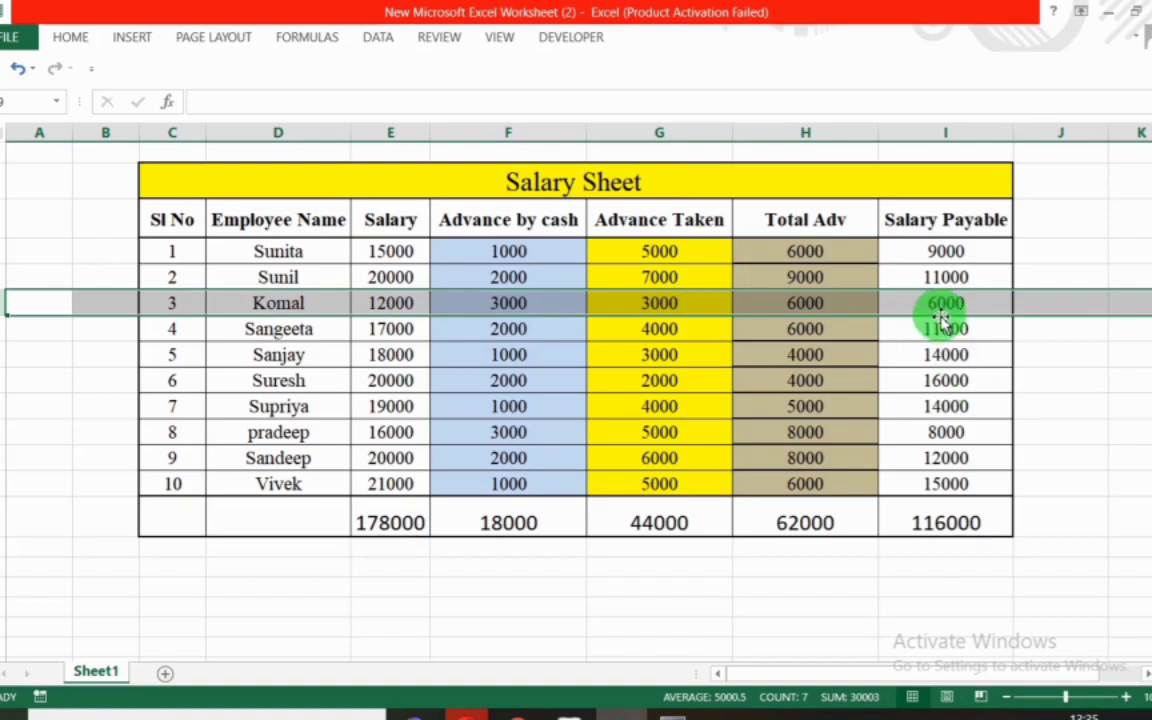
key("alt+Tab")
type("6,000")
key("Return")
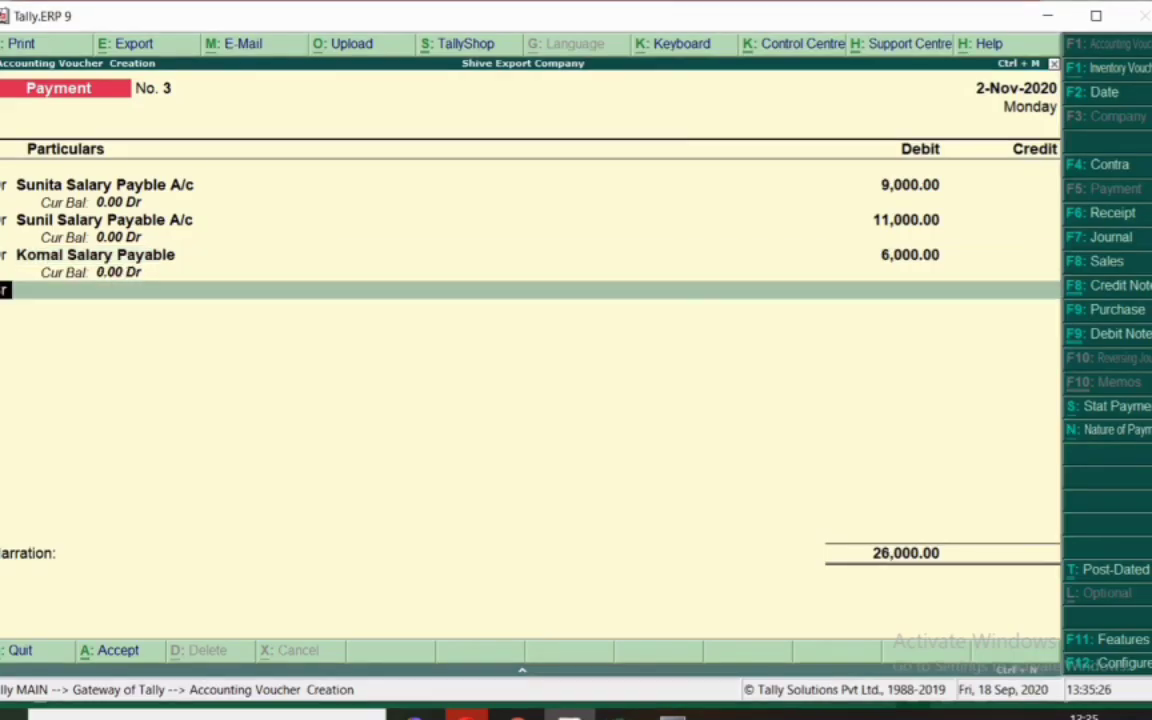
Look up employee 4 in the Excel salary sheet and add a debit of 11,000 to their salary payable ledger in the Tally voucher.
key("Return")
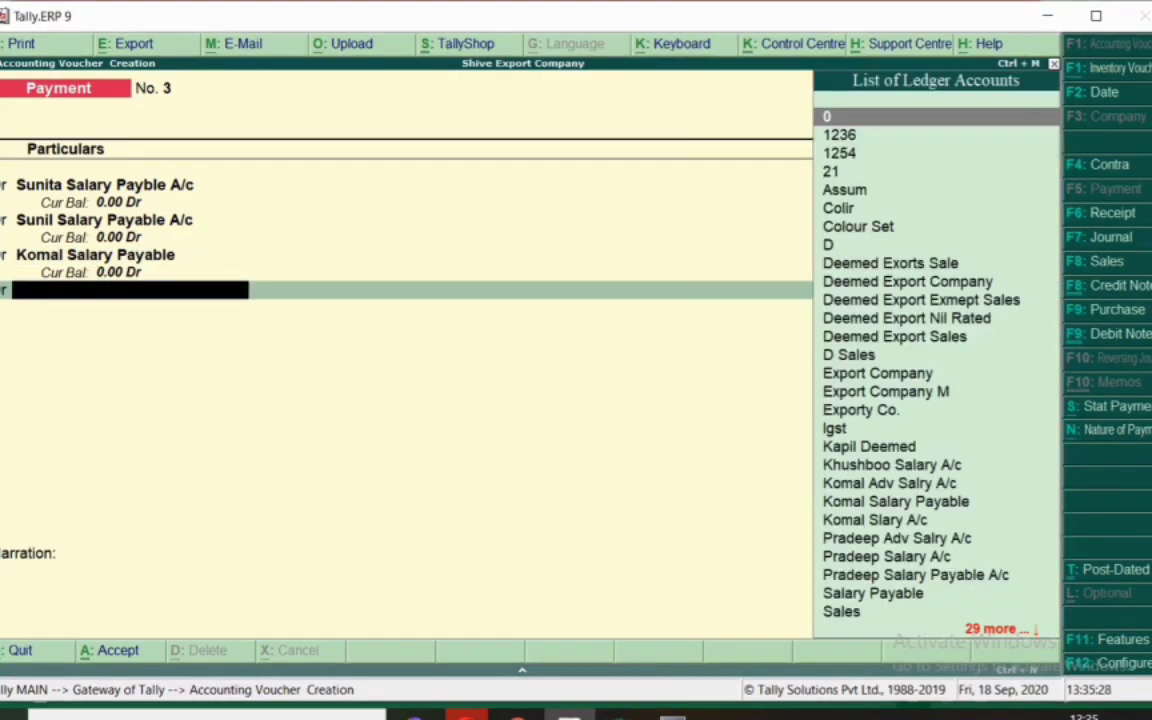
key("alt+Tab")
left_click(5, 330)
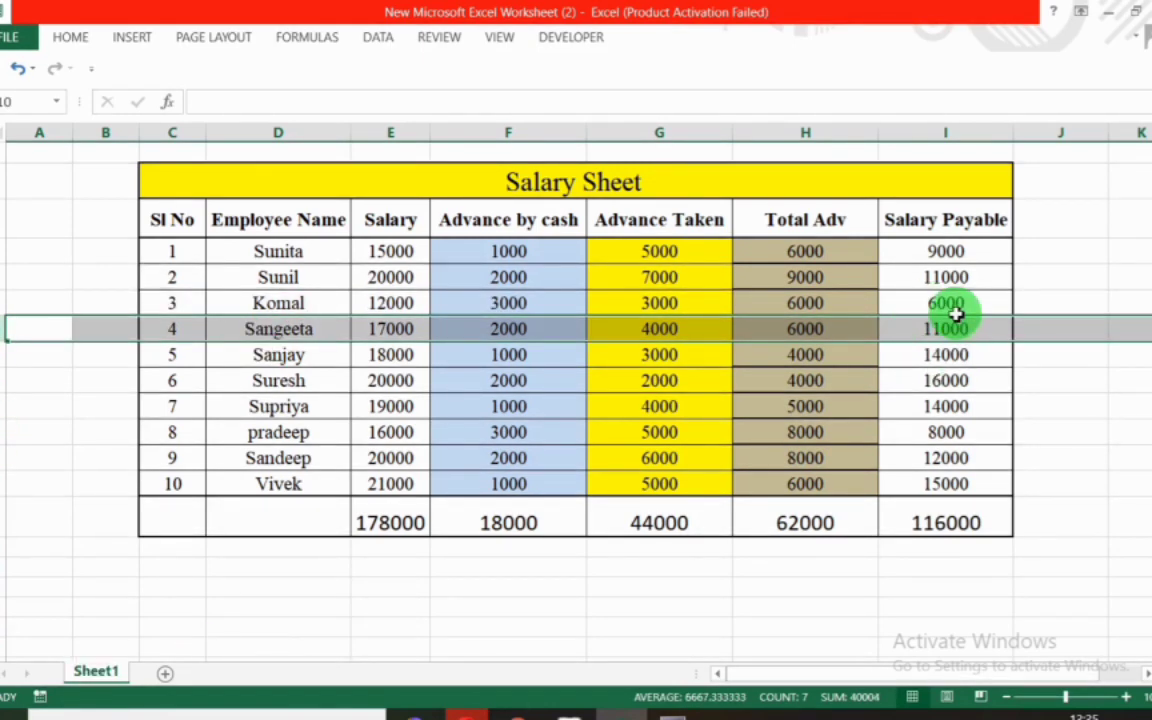
key("alt+Tab")
type("Sang")
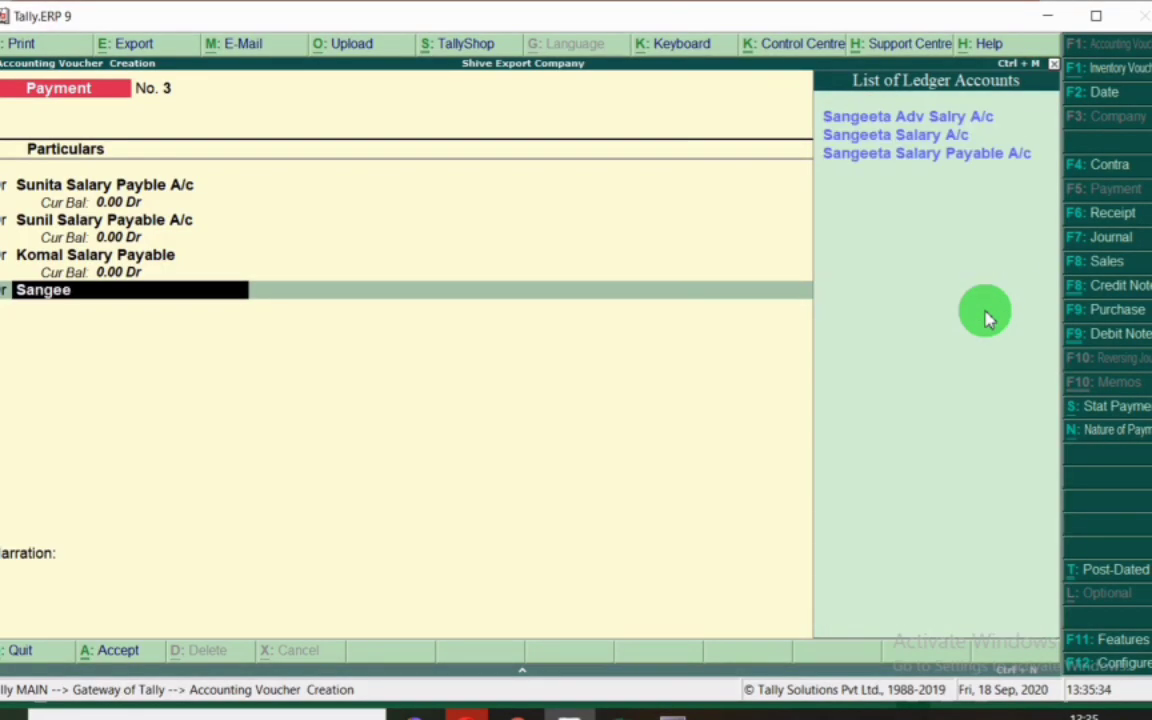
key("Down")
key("Down")
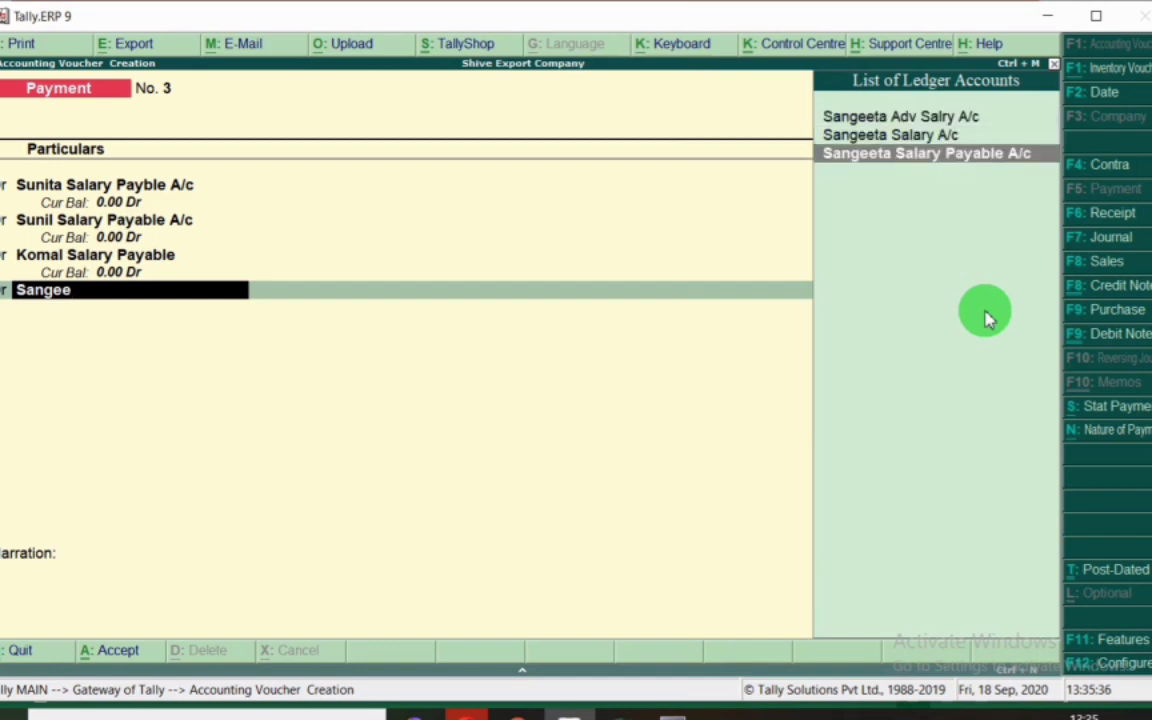
key("Return")
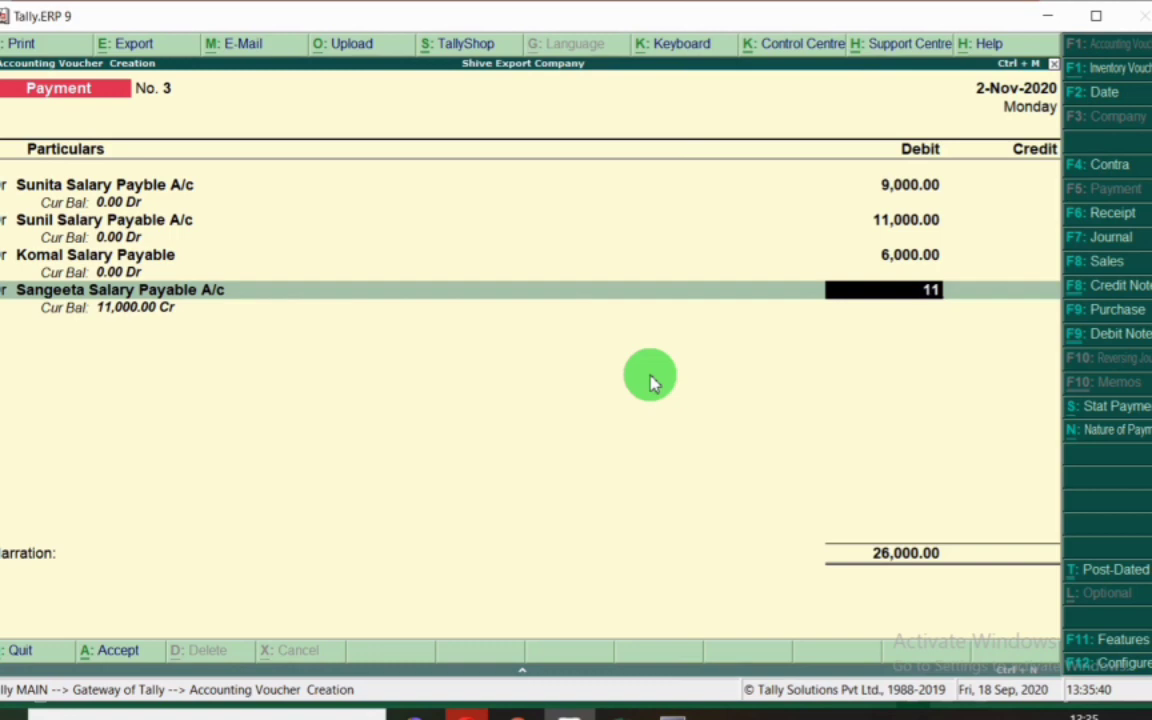
key("Return")
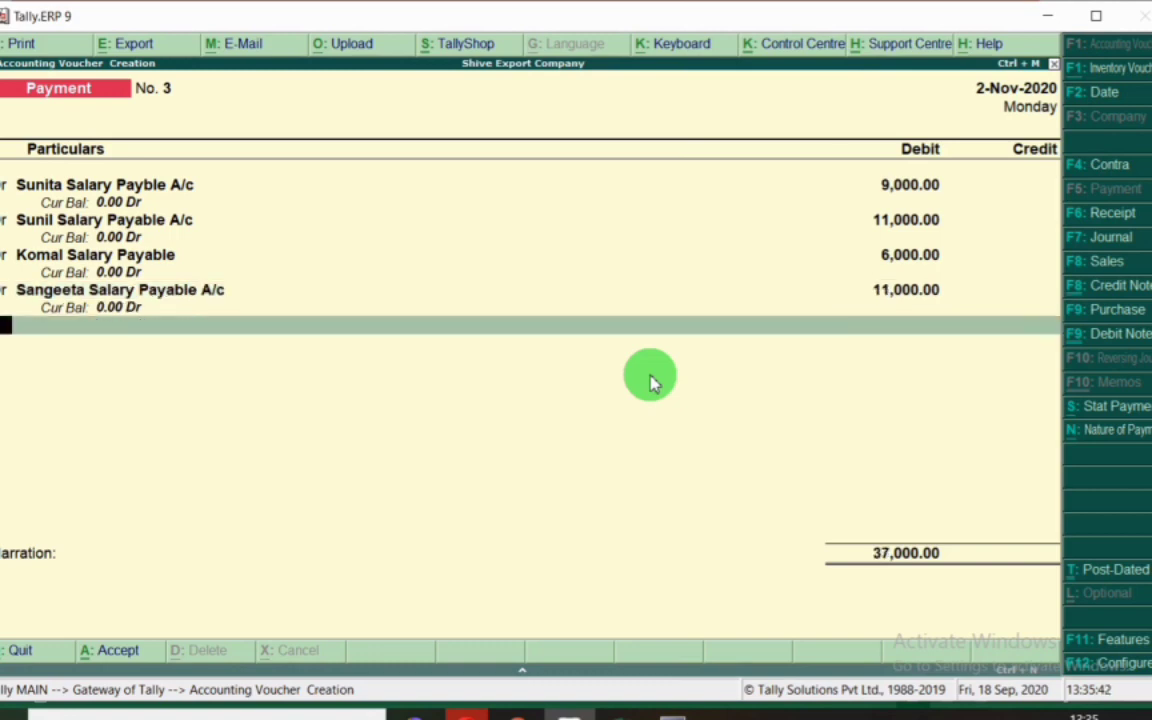
Look up employee 5 in the Excel salary sheet and add a debit of 14,000 to their salary payable ledger in the Tally voucher.
key("Return")
key("alt+Tab")
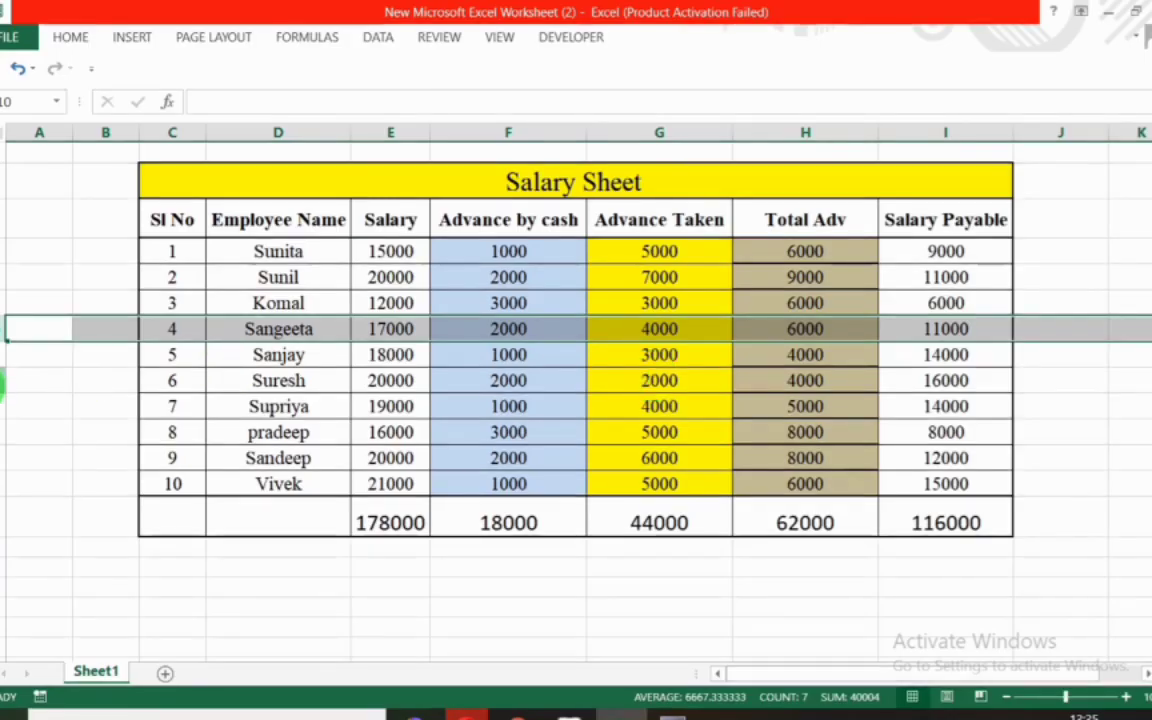
left_click(3, 354)
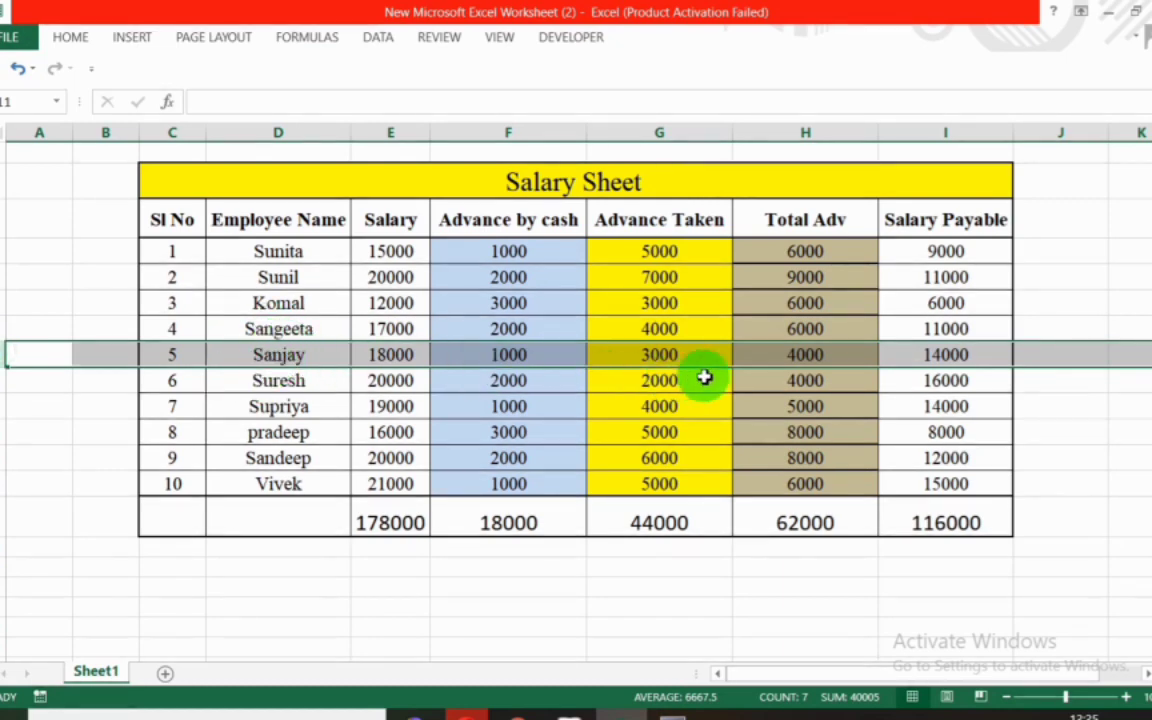
key("alt+Tab")
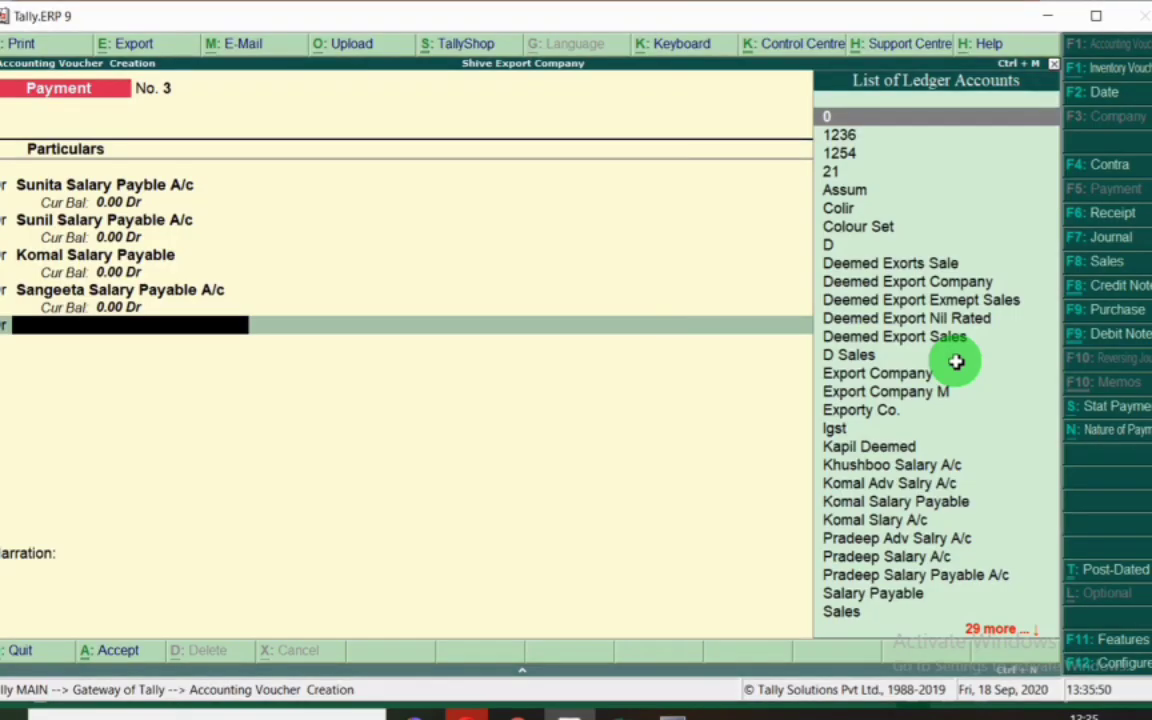
type("sanja")
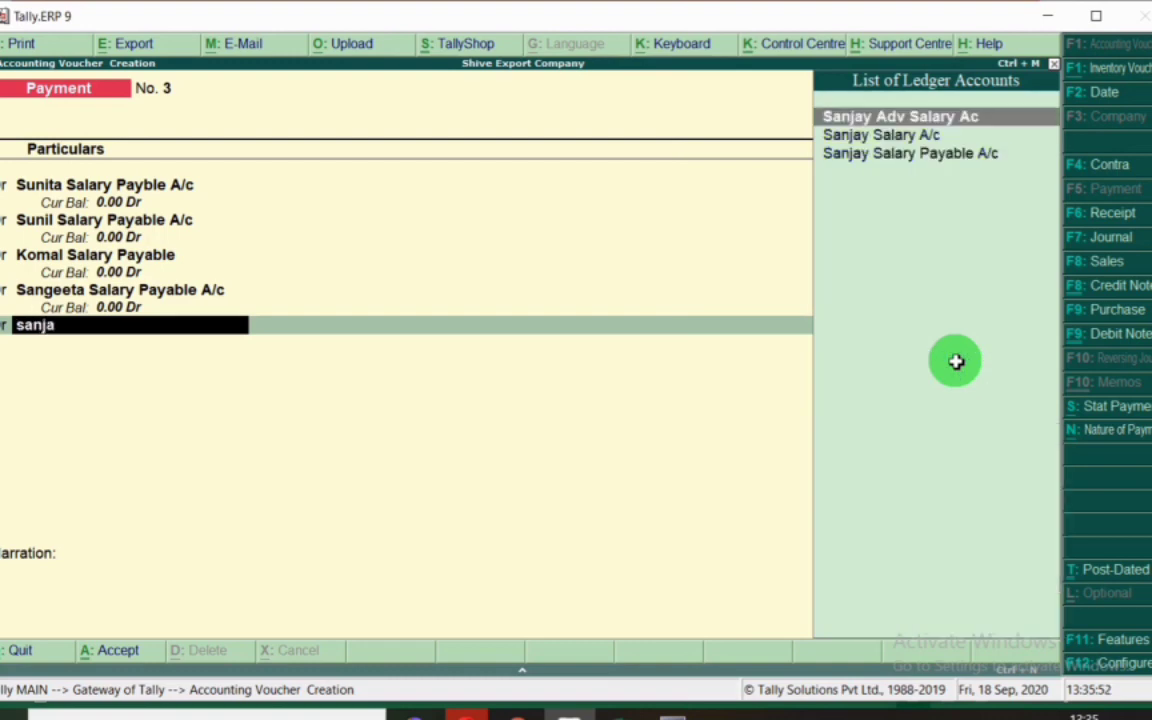
key("Down")
key("Down")
key("Return")
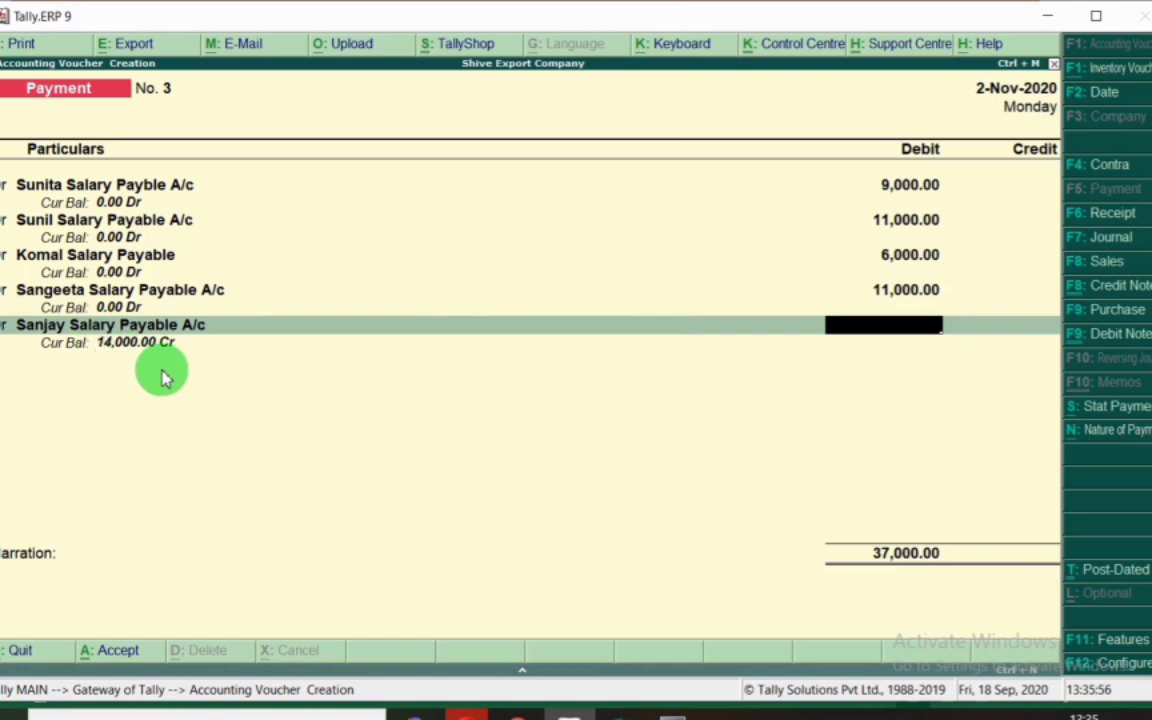
type("000")
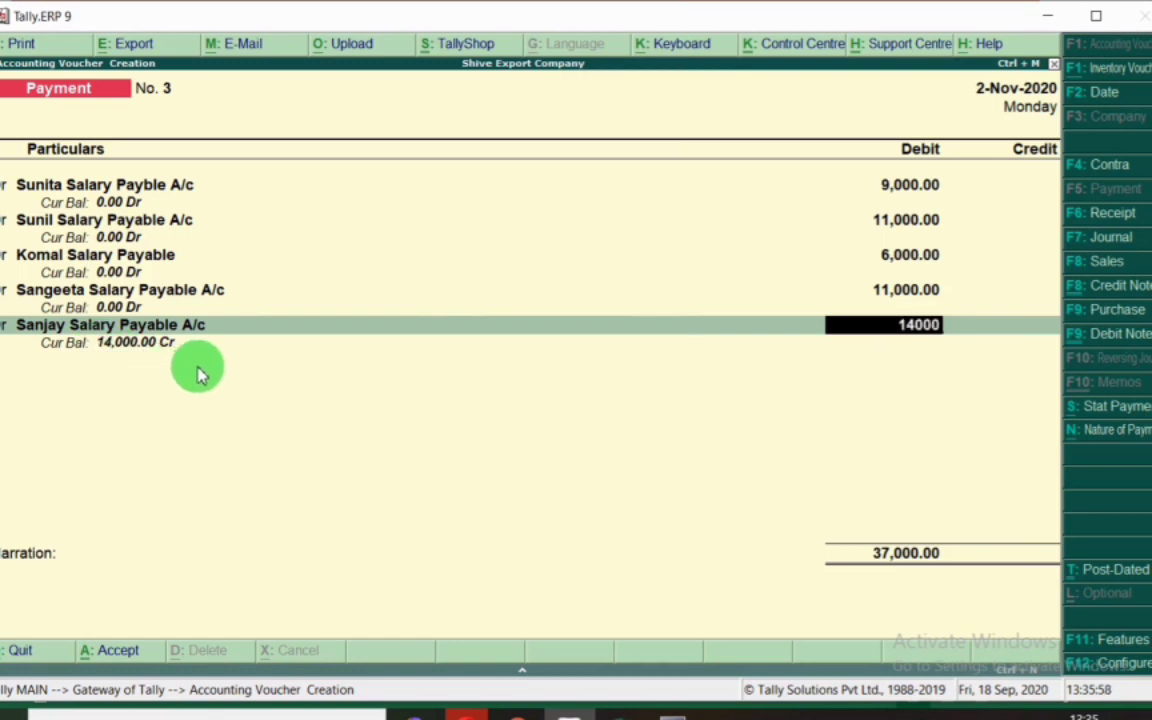
key("Return")
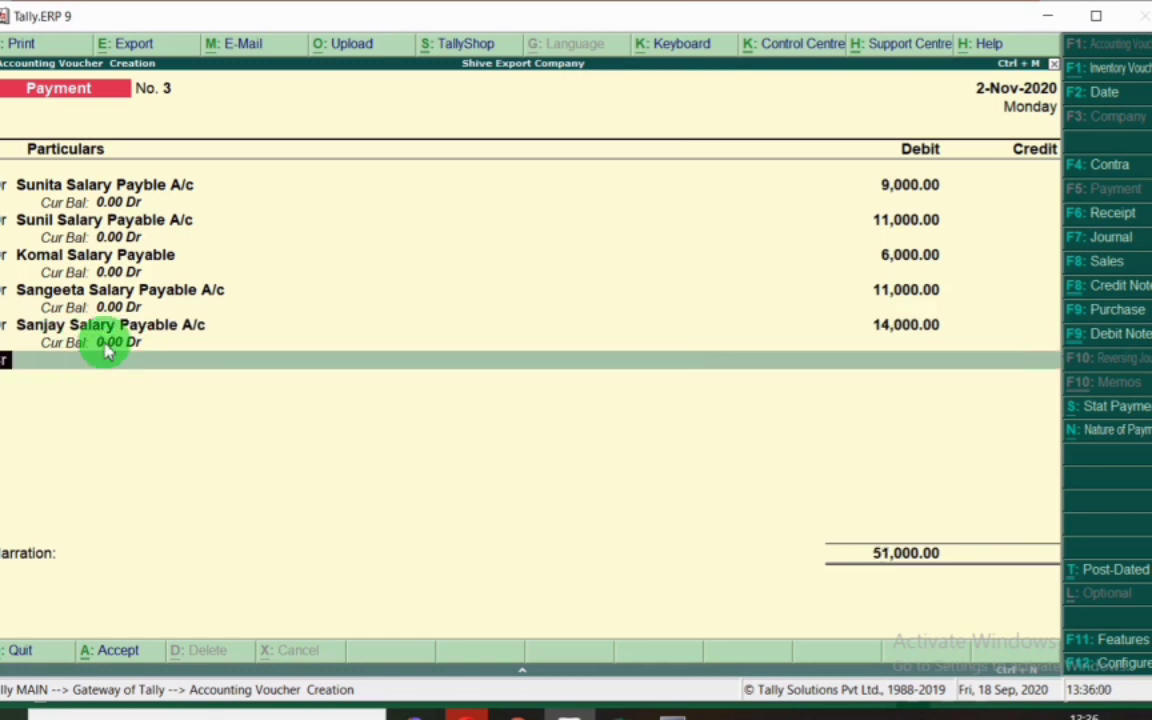
Look up employee 6 in the Excel salary sheet and add a debit of 16,000 to their salary payable ledger in the Tally voucher.
key("Return")
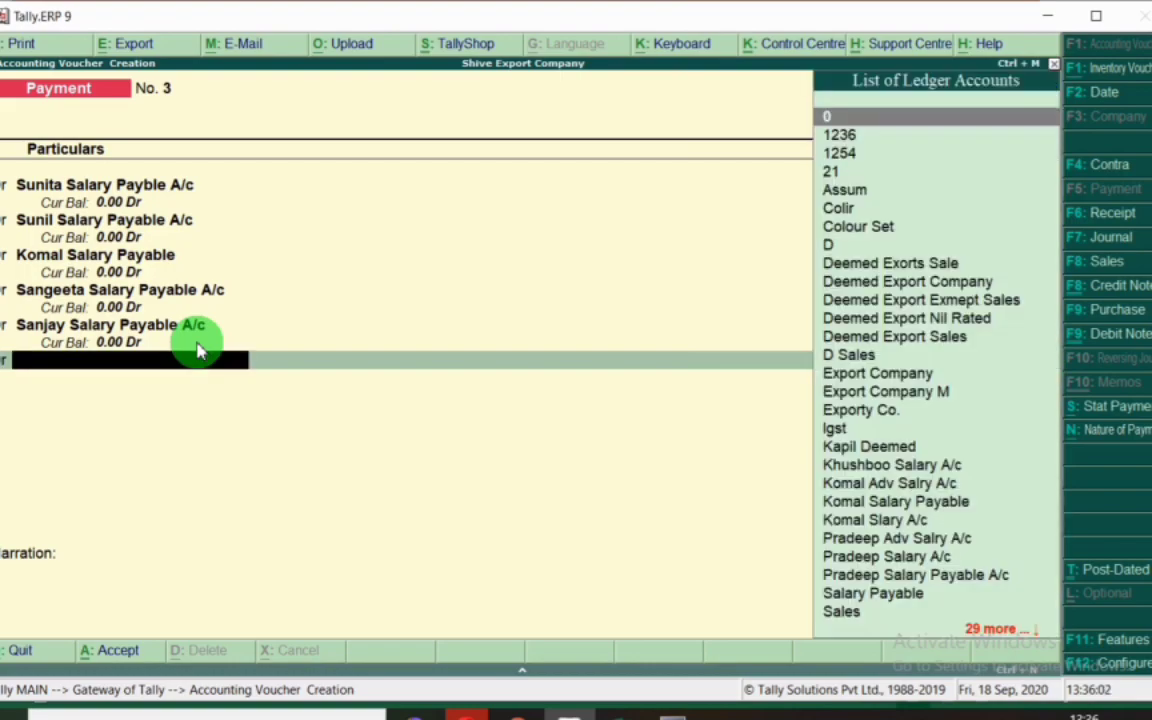
key("alt+Tab")
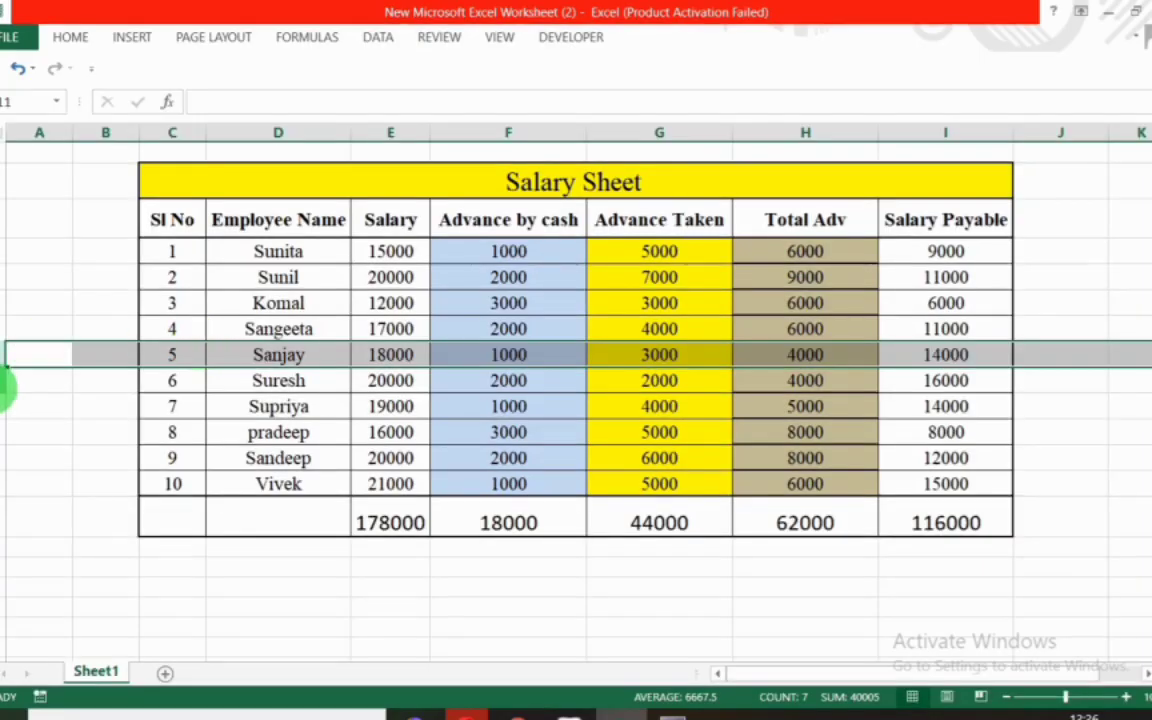
left_click(6, 384)
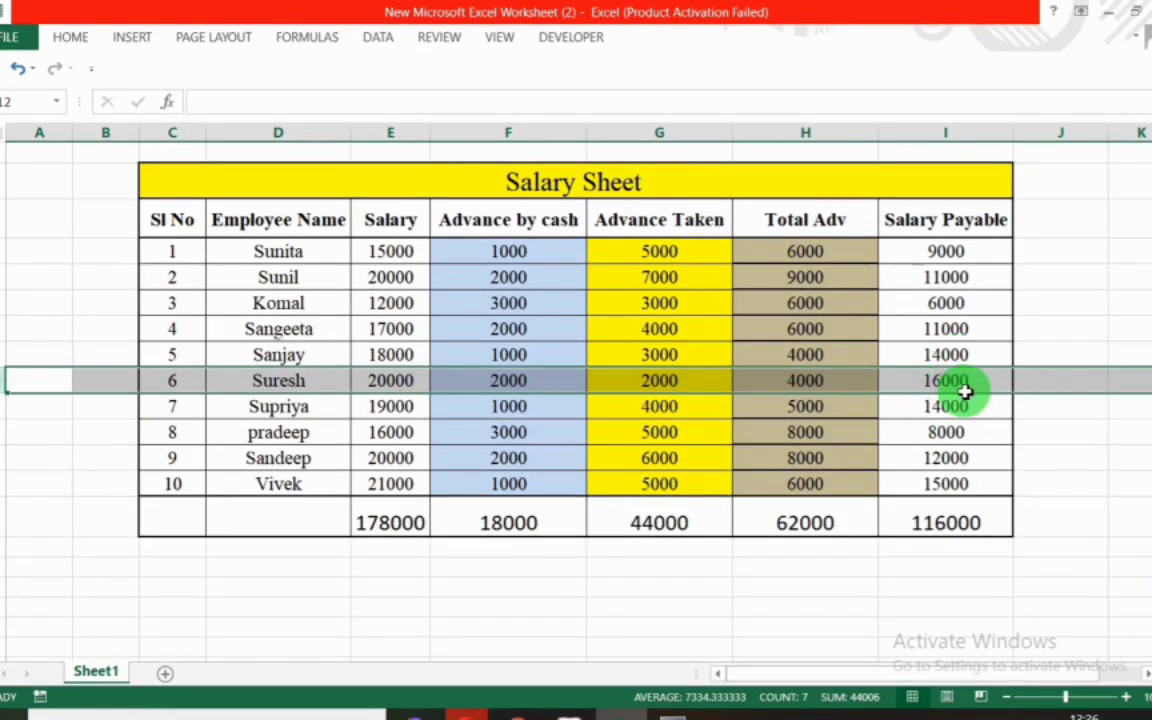
key("alt+Tab")
type("Sures")
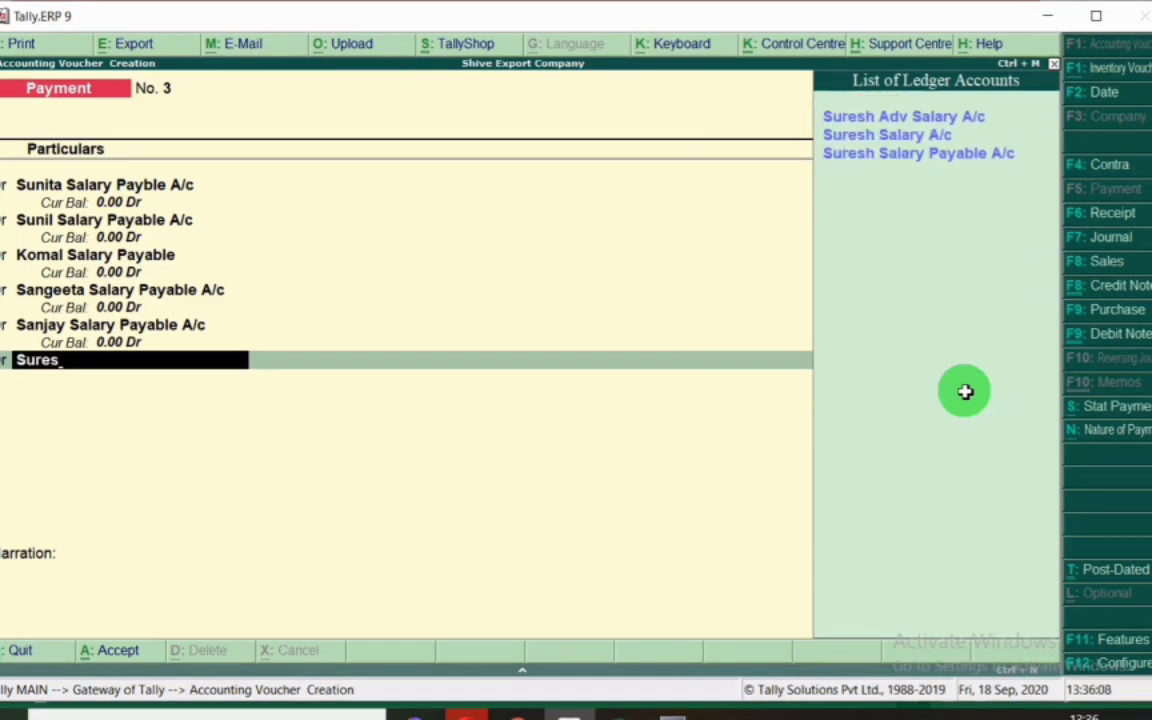
key("Down")
key("Down")
key("Return")
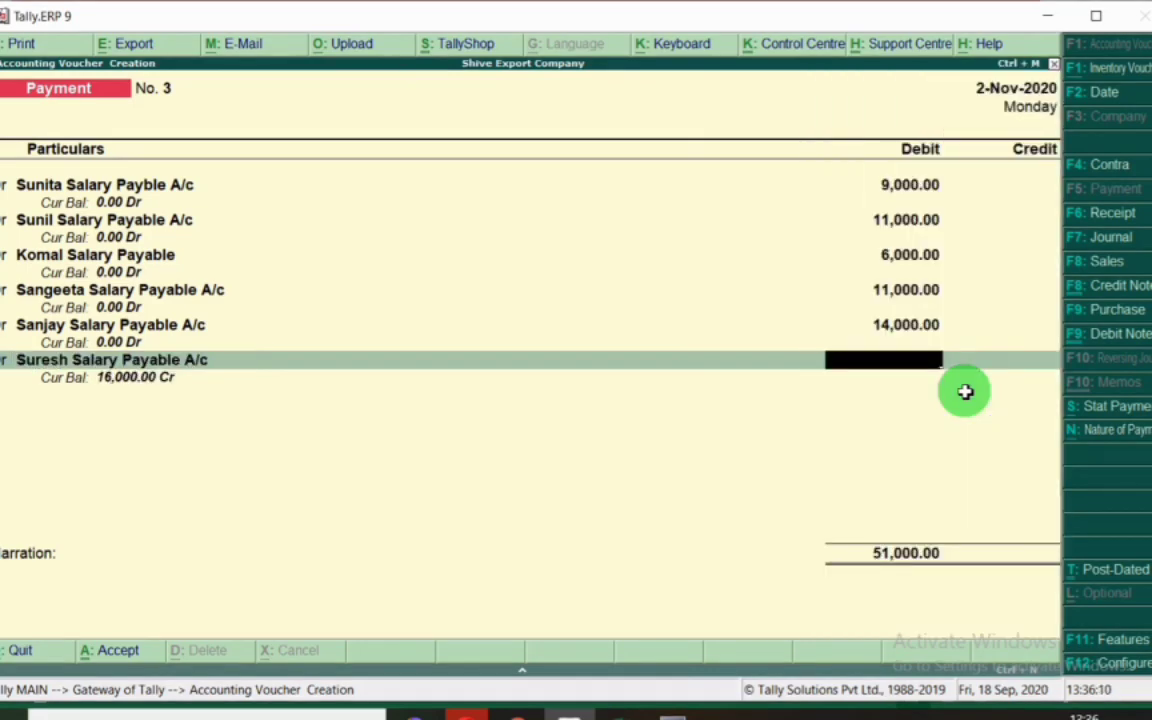
type("16,0")
type("000")
key("Return")
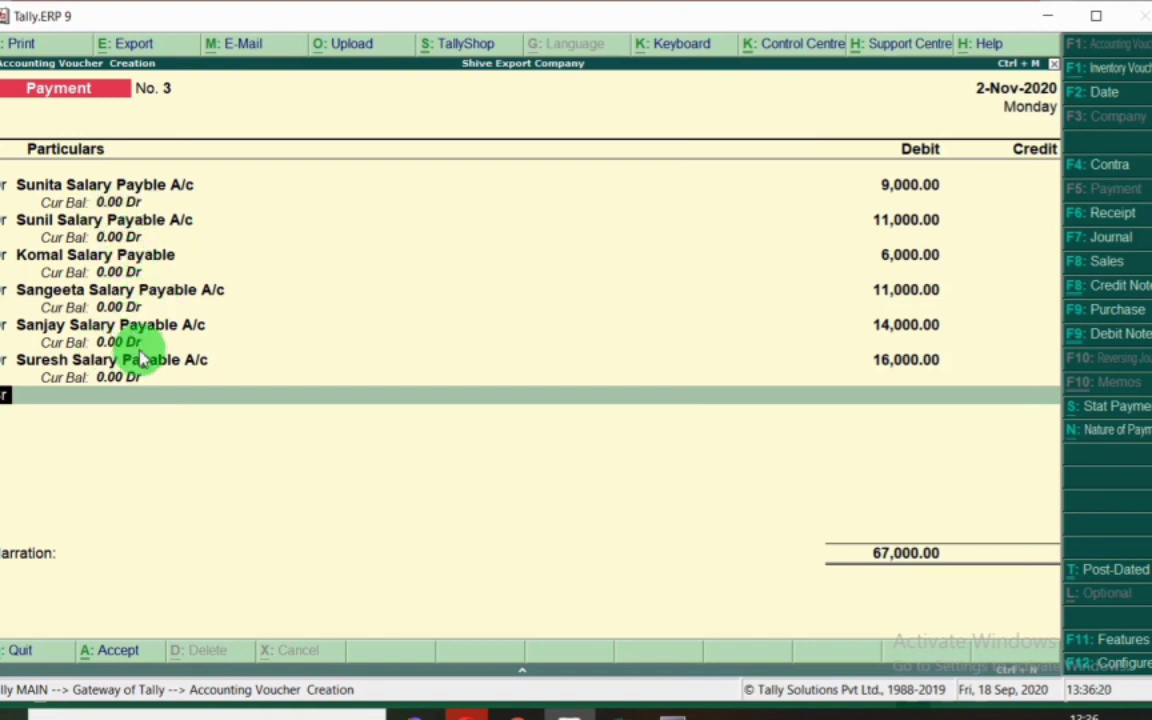
Look up employee 7 in the Excel salary sheet and add a debit of 14,000 to their salary payable ledger in the Tally voucher.
key("alt+Tab")
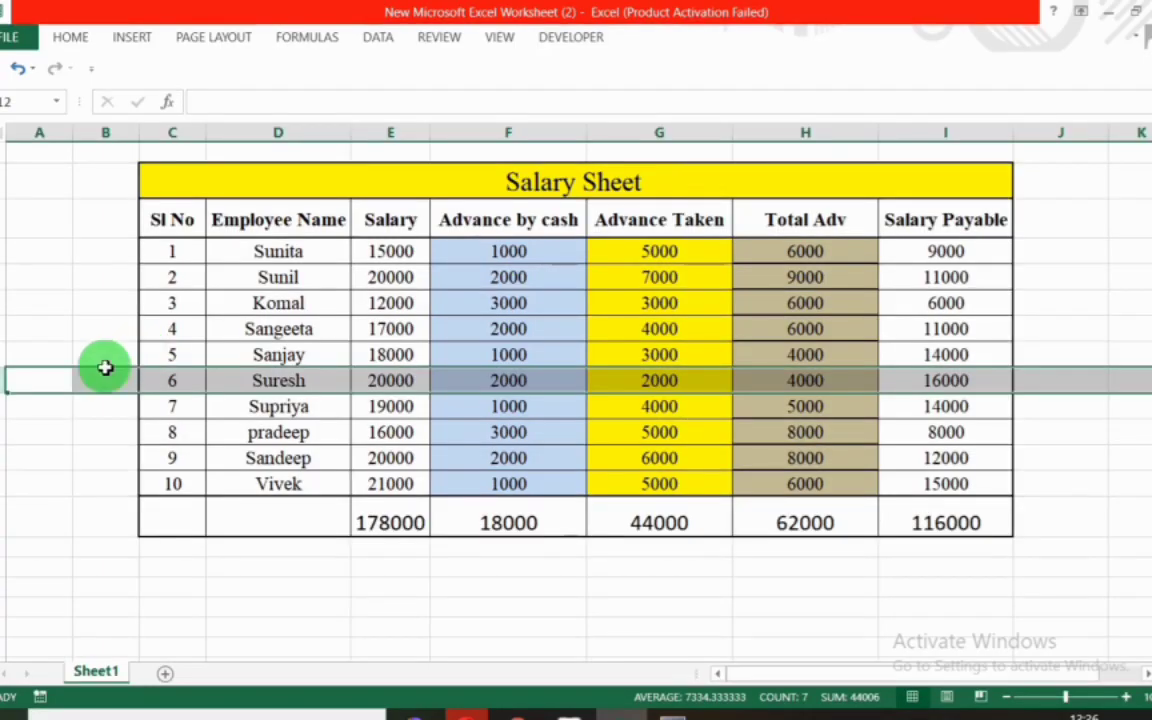
left_click(8, 404)
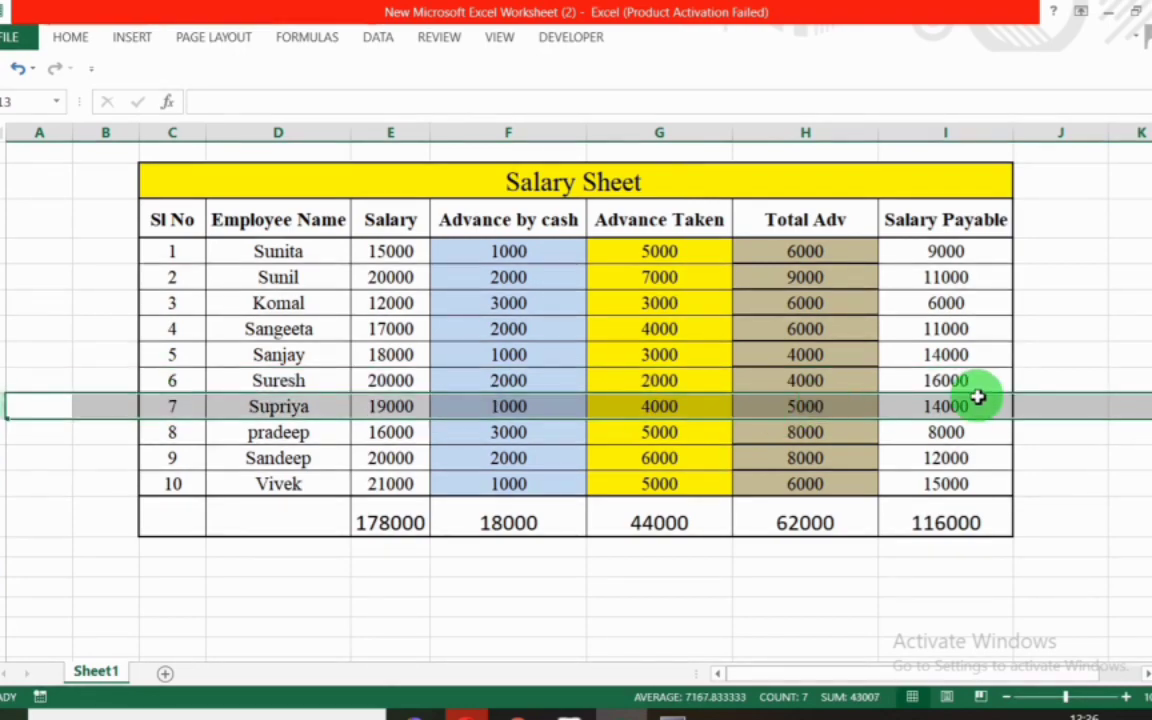
key("alt+Tab")
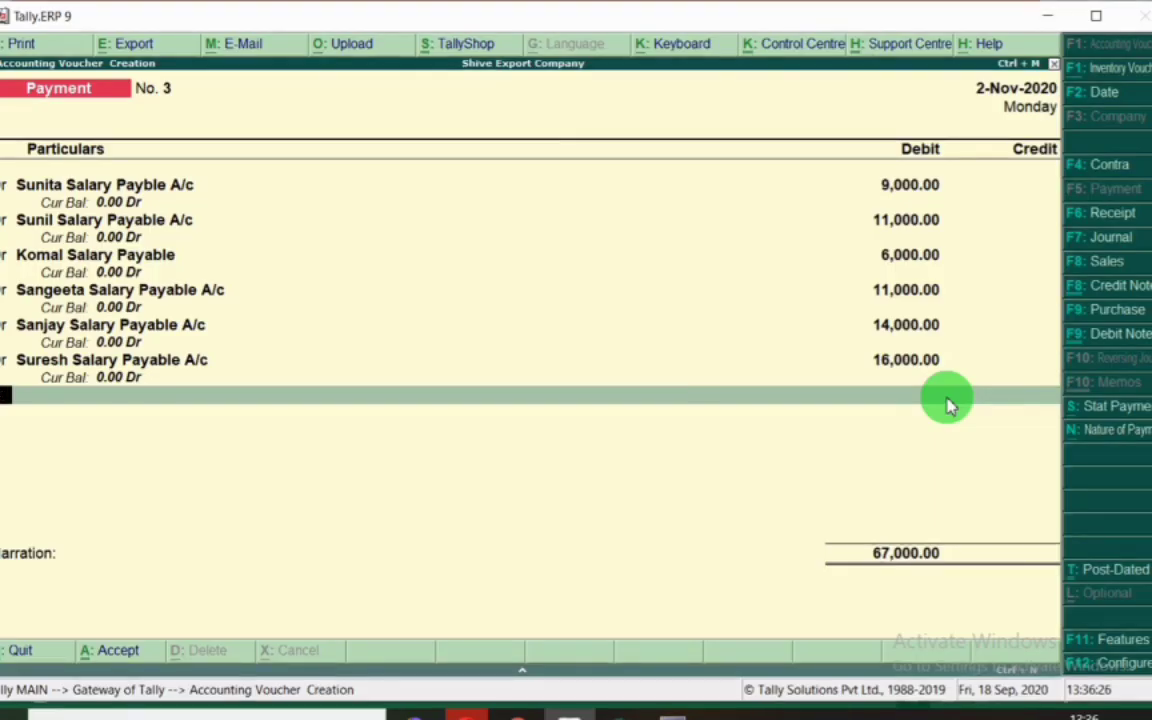
key("Return")
type("Supri")
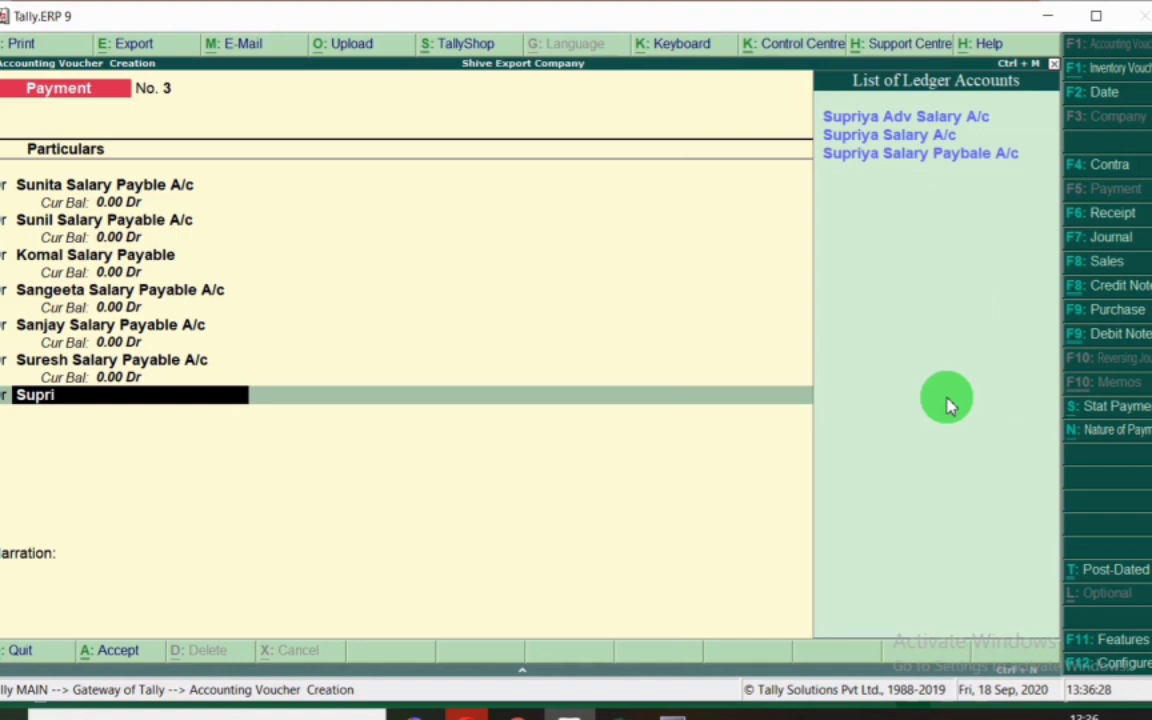
key("Down")
key("Down")
key("Return")
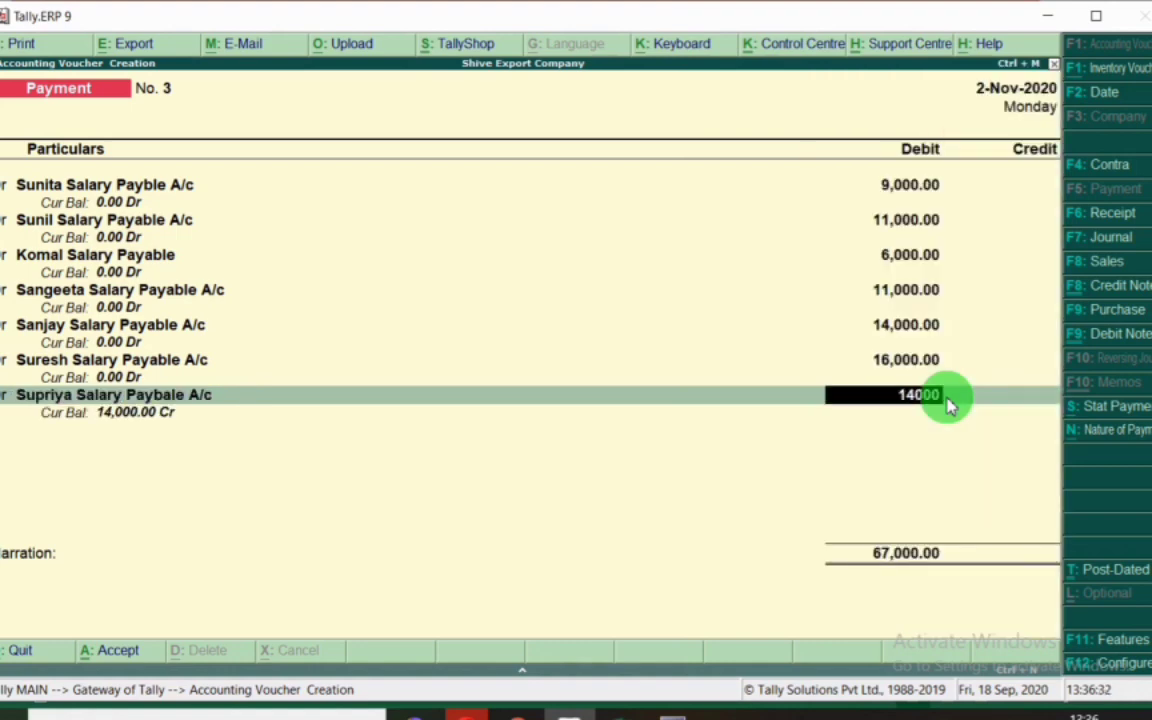
key("Return")
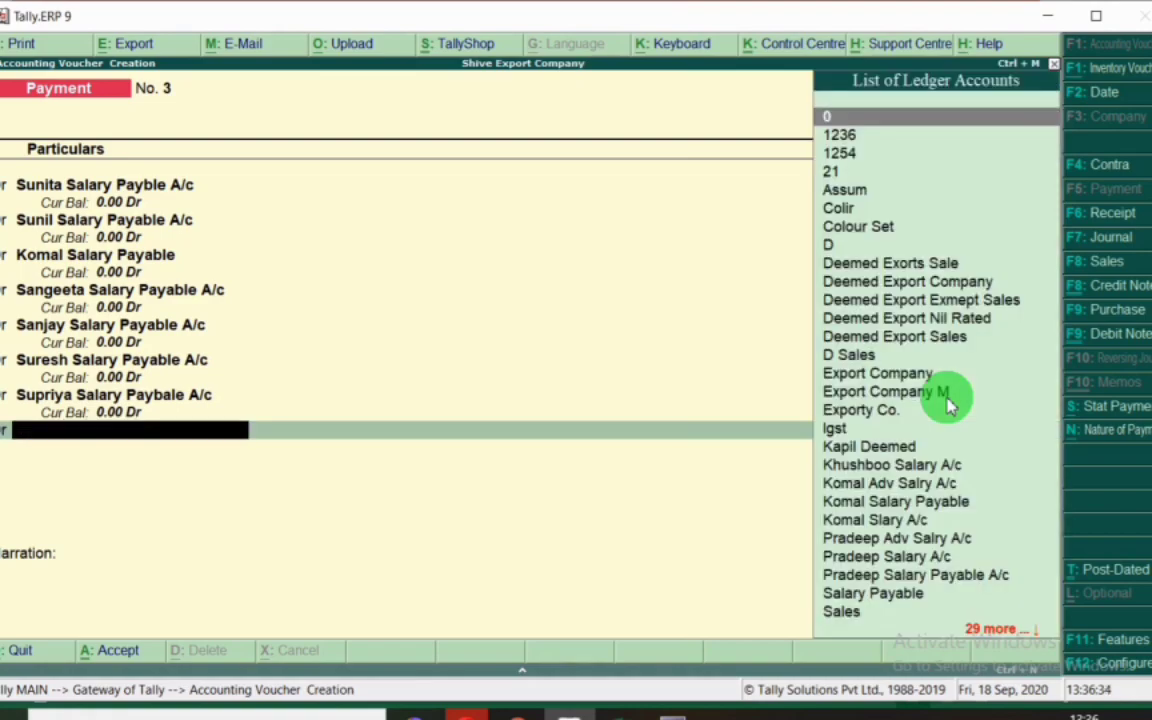
Look up employee 8 in the Excel salary sheet and add a debit of 8,000 to their salary payable ledger in the Tally voucher.
key("alt+Tab")
left_click(5, 432)
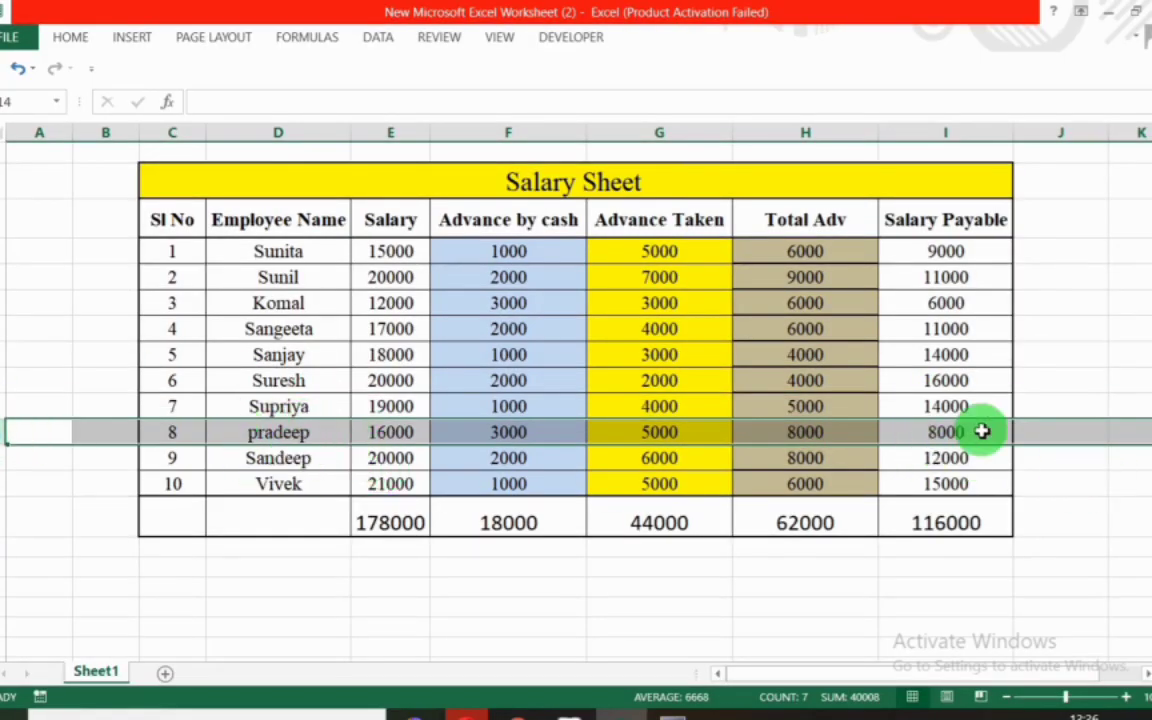
key("alt+Tab")
type("Pradee")
key("Down")
key("Down")
key("Return")
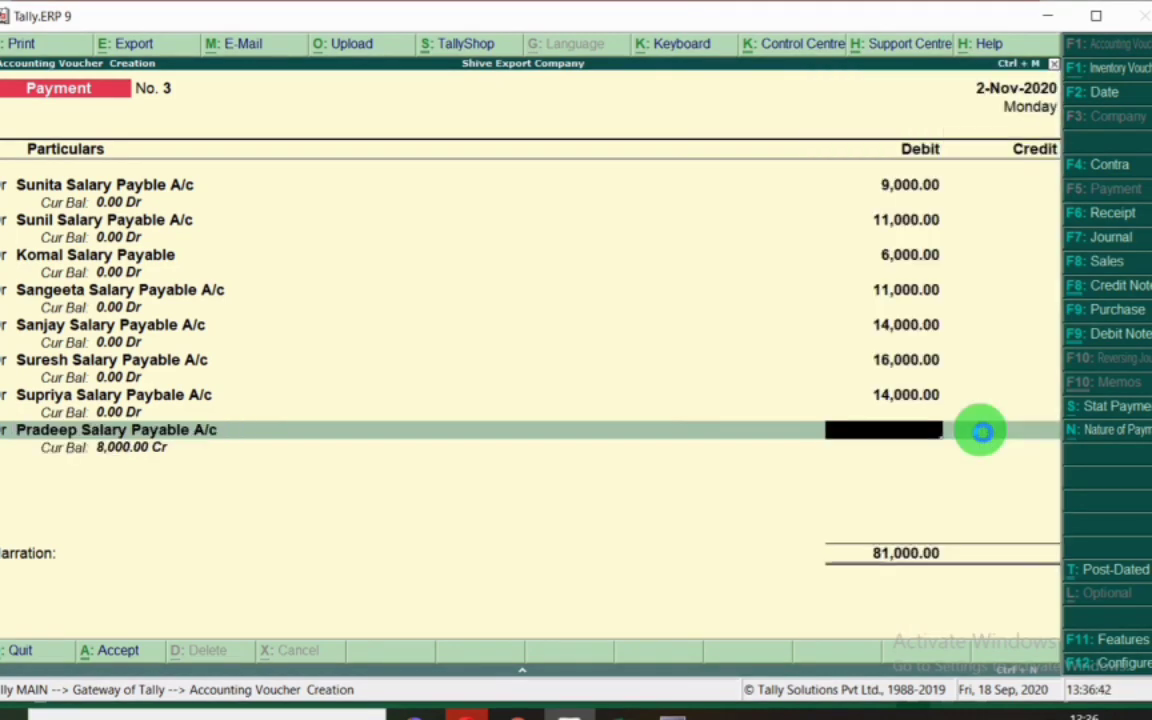
type("8,000")
key("Return")
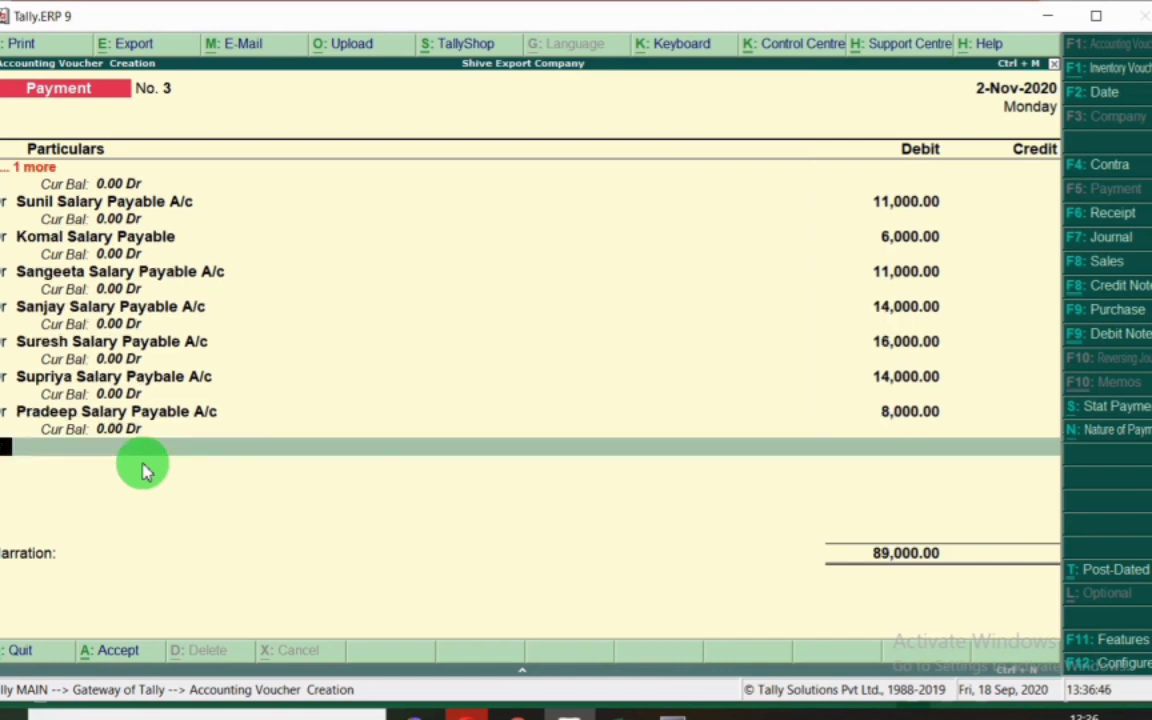
Look up employee 9 in the Excel salary sheet and add a debit of 12,000 to their salary payable ledger in the Tally voucher.
key("Return")
key("alt+Tab")
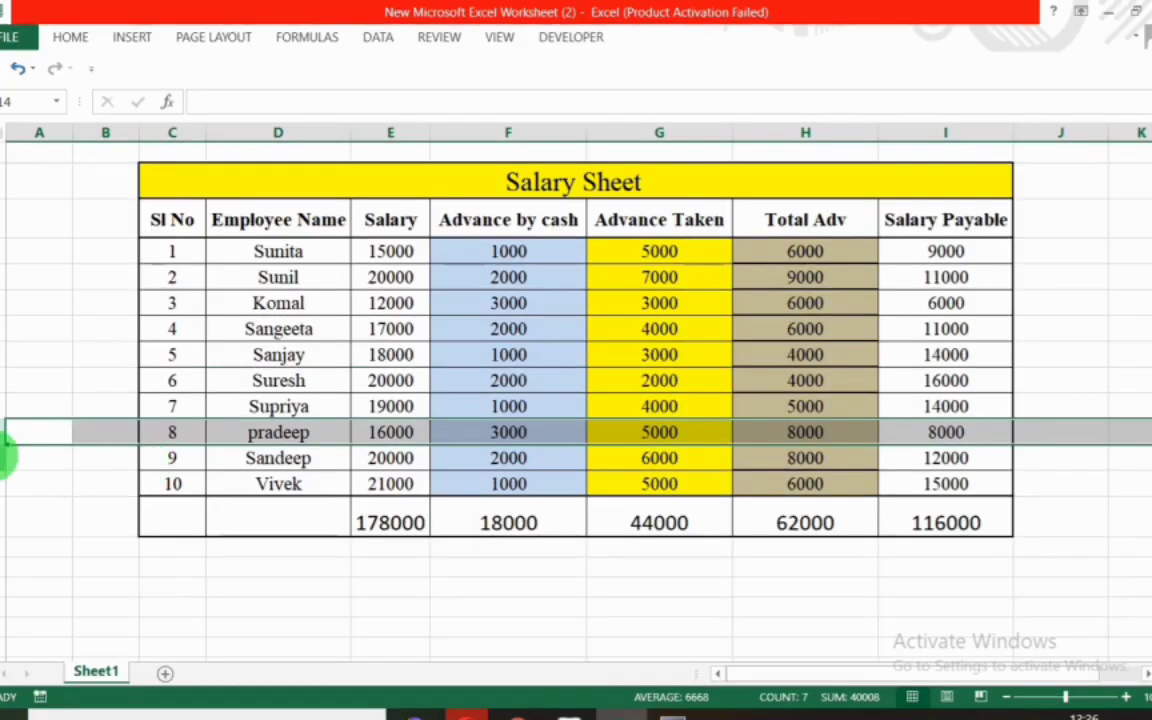
left_click(2, 458)
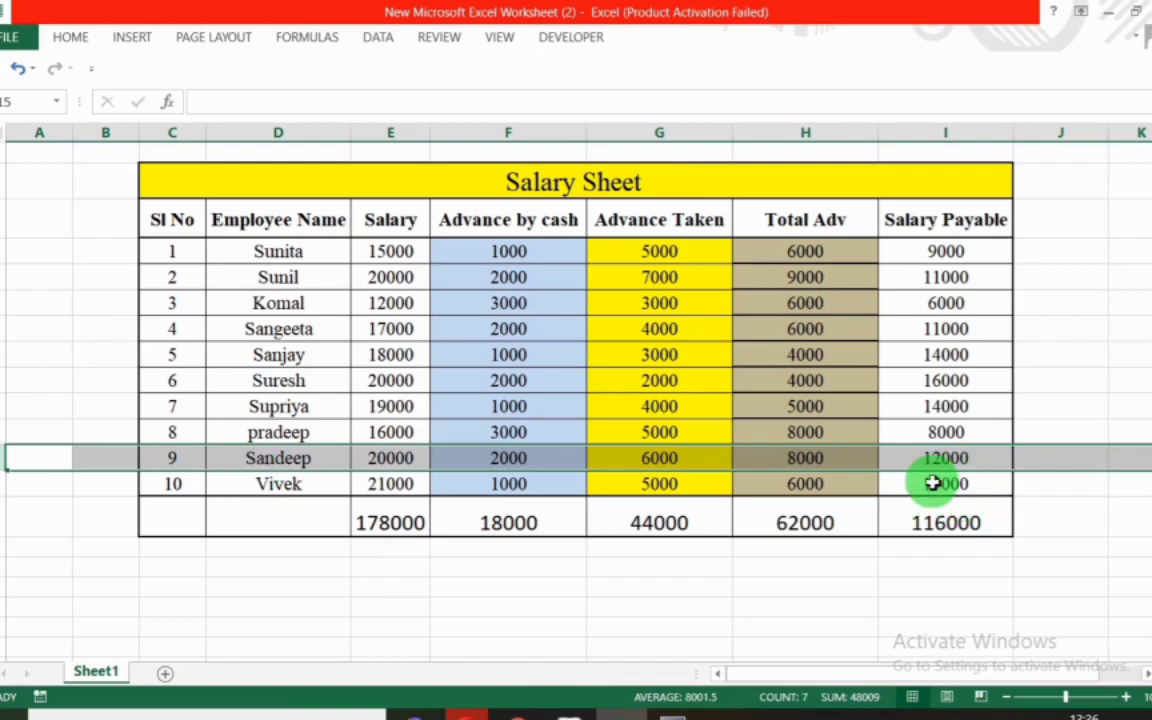
key("alt+Tab")
type("Sandee")
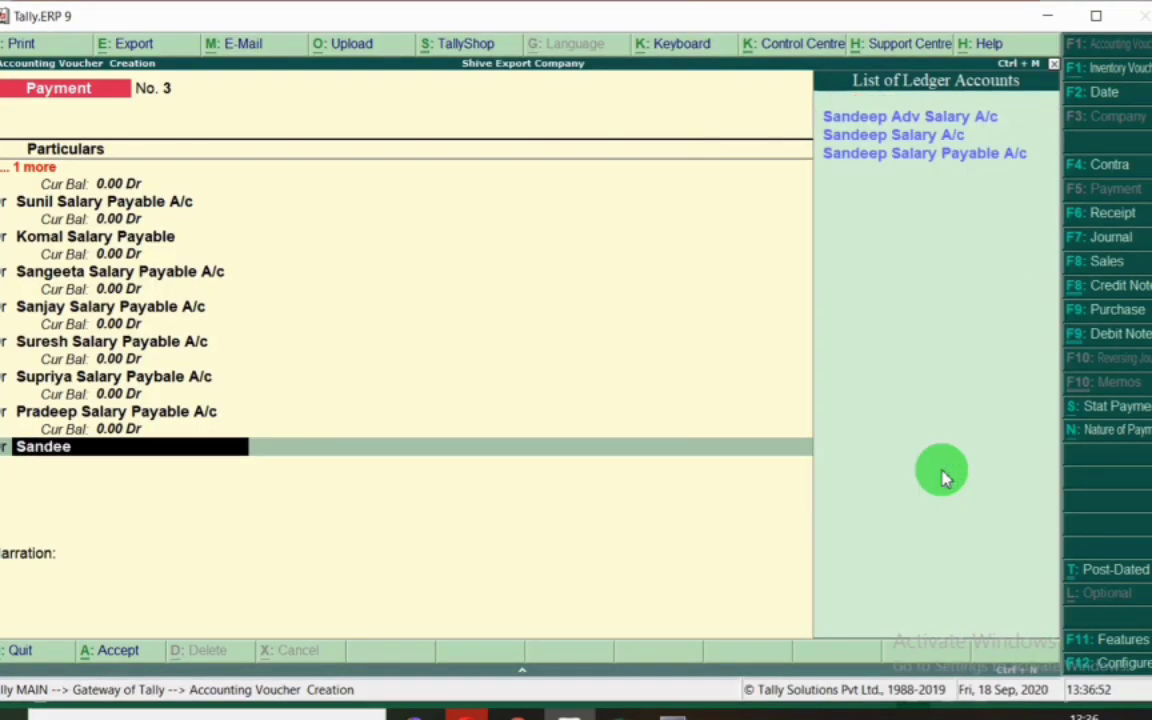
key("Down")
key("Down")
key("Return")
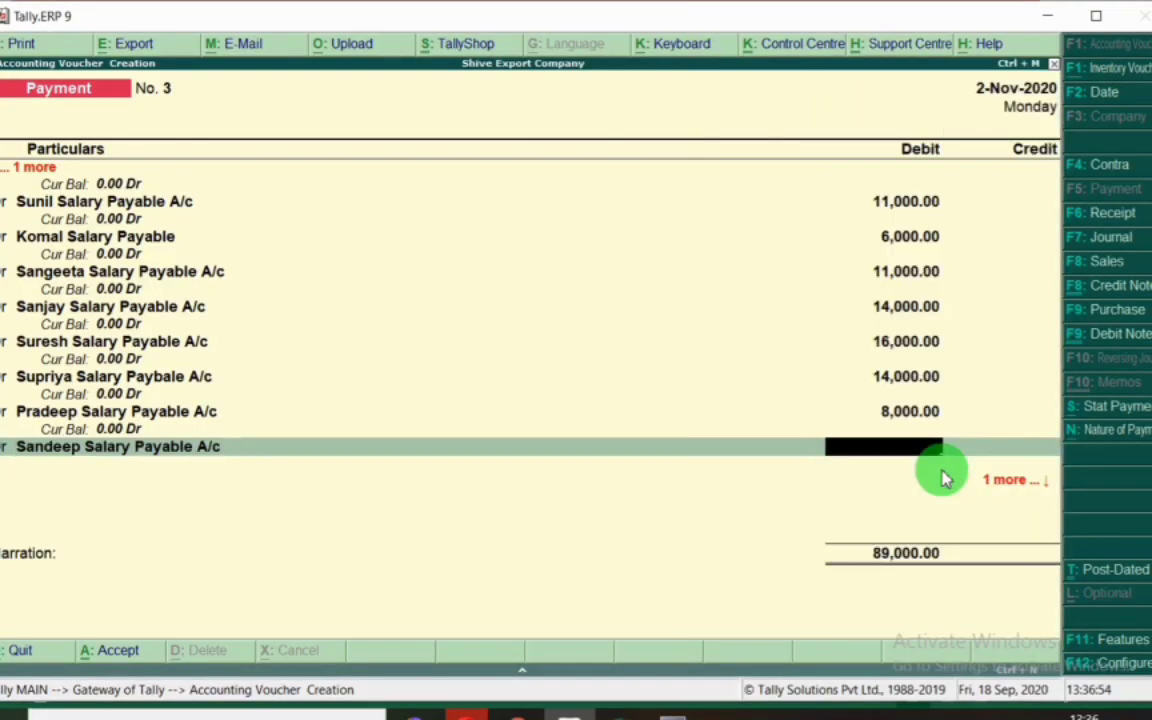
key("alt+Tab")
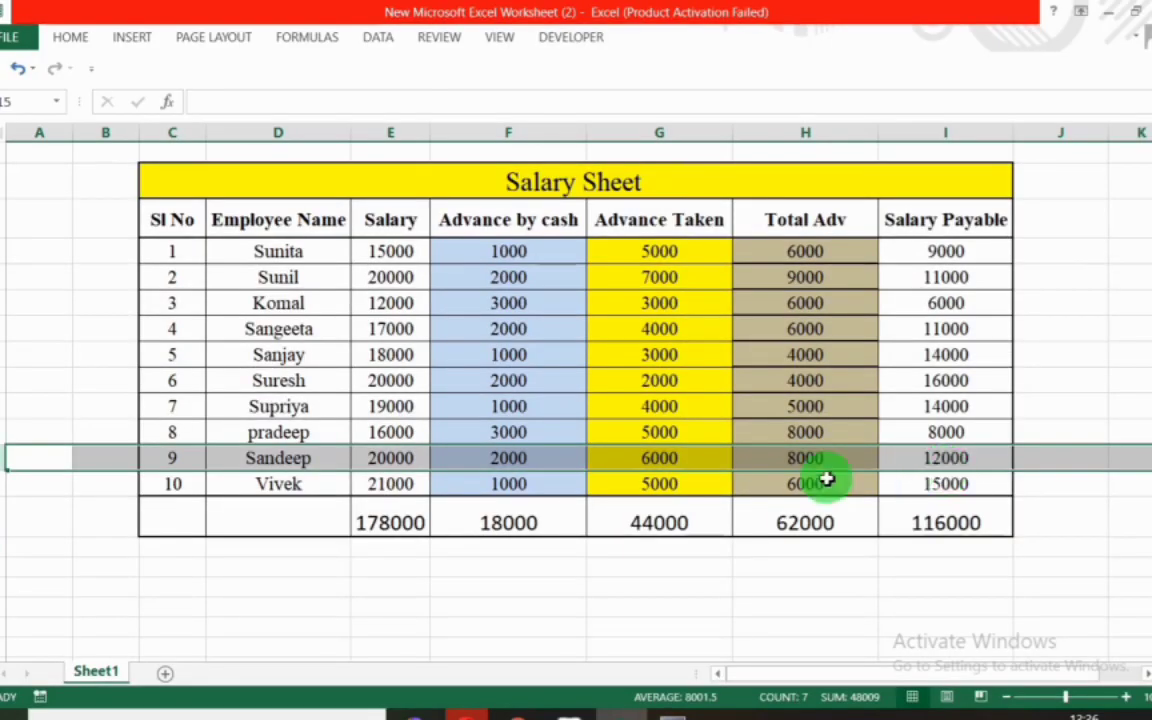
key("alt+Tab")
type("12000")
key("Return")
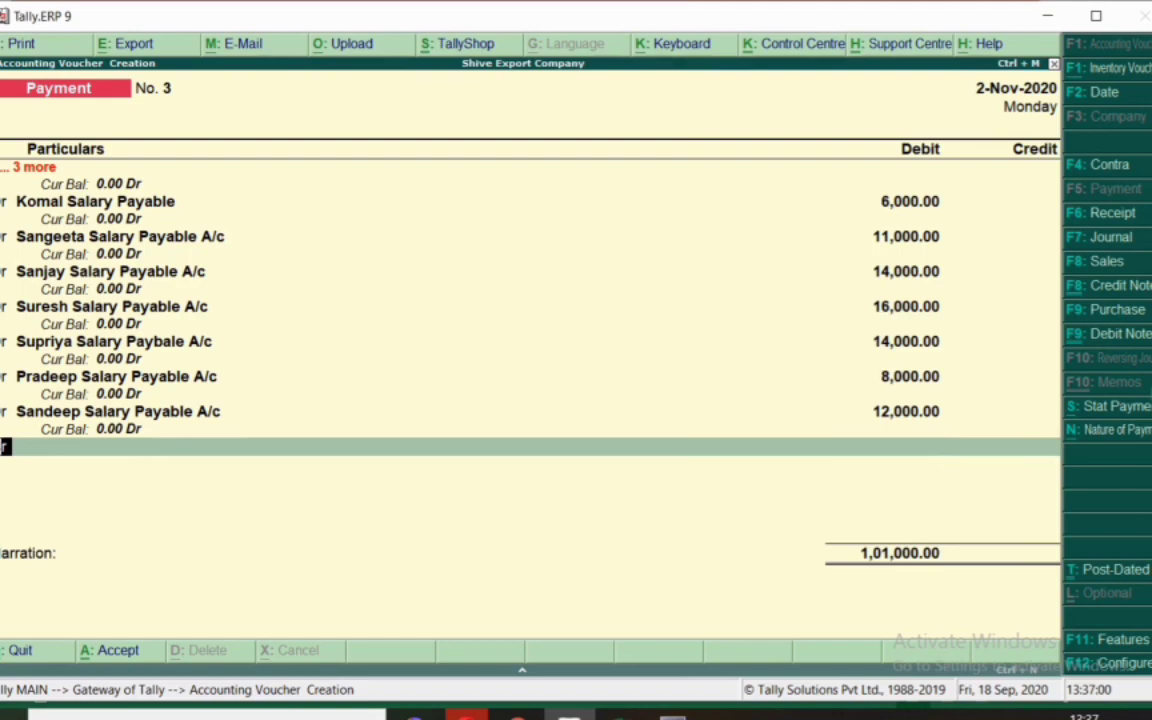
Look up employee 10 in the Excel salary sheet and add a debit of 15,000 to their salary payable ledger in the Tally voucher.
key("alt+Tab")
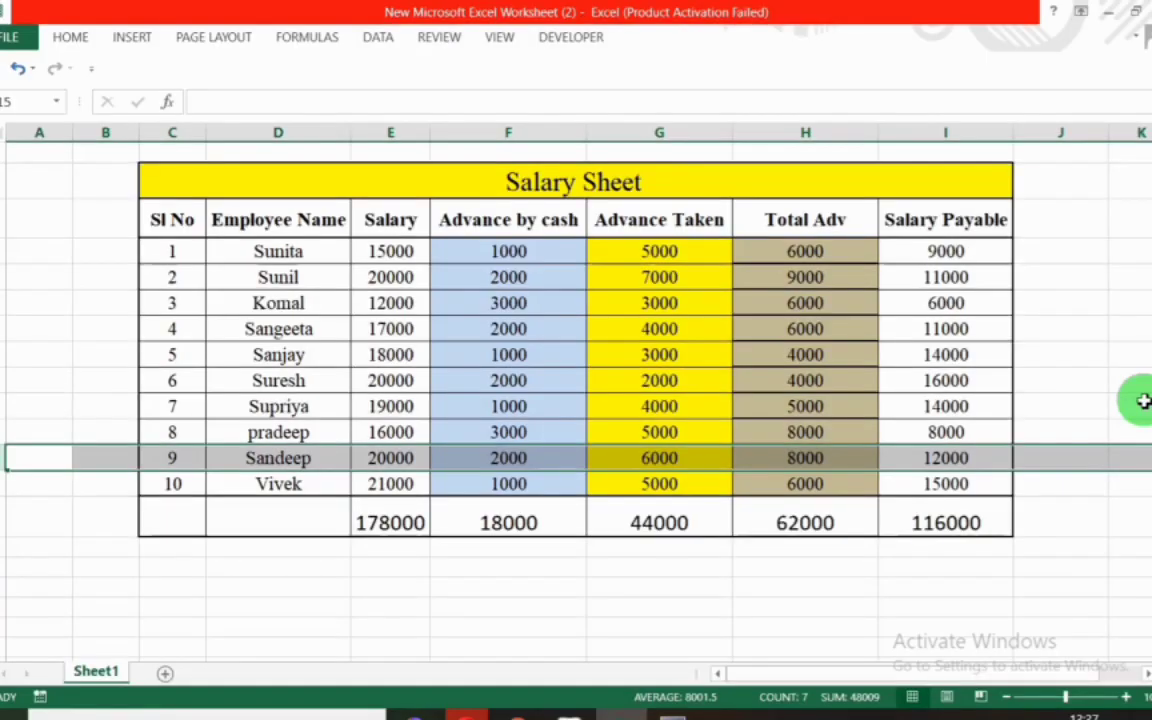
left_click(8, 483)
key("alt+Tab")
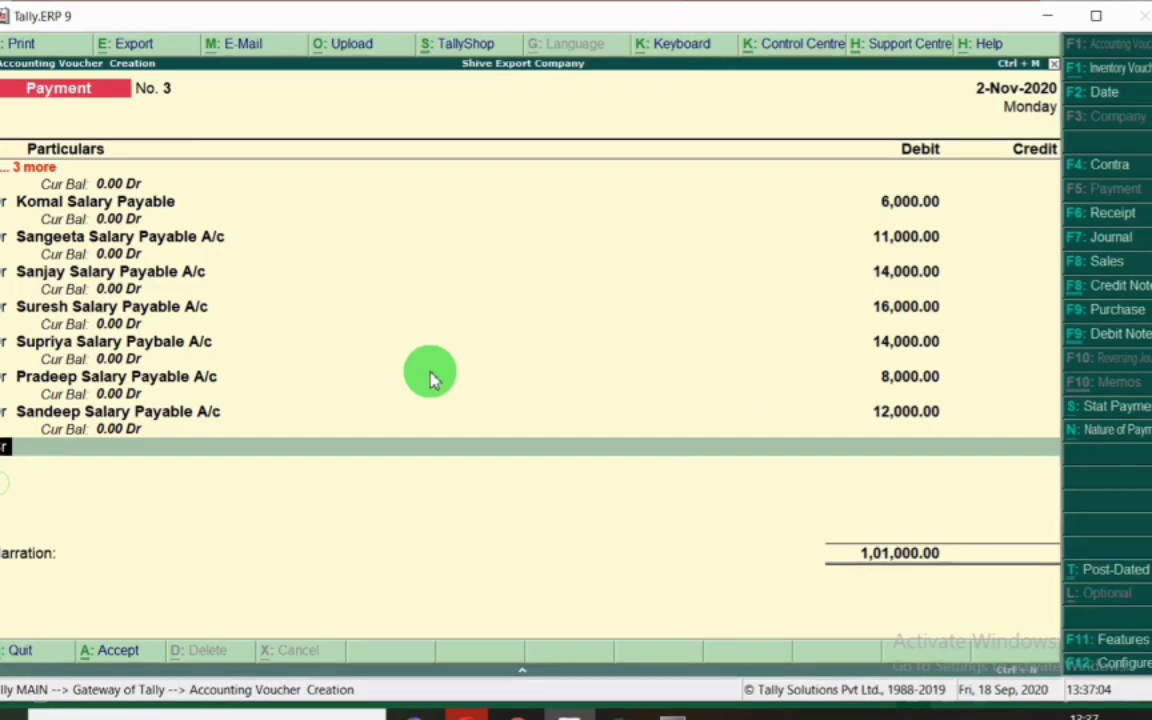
type("i")
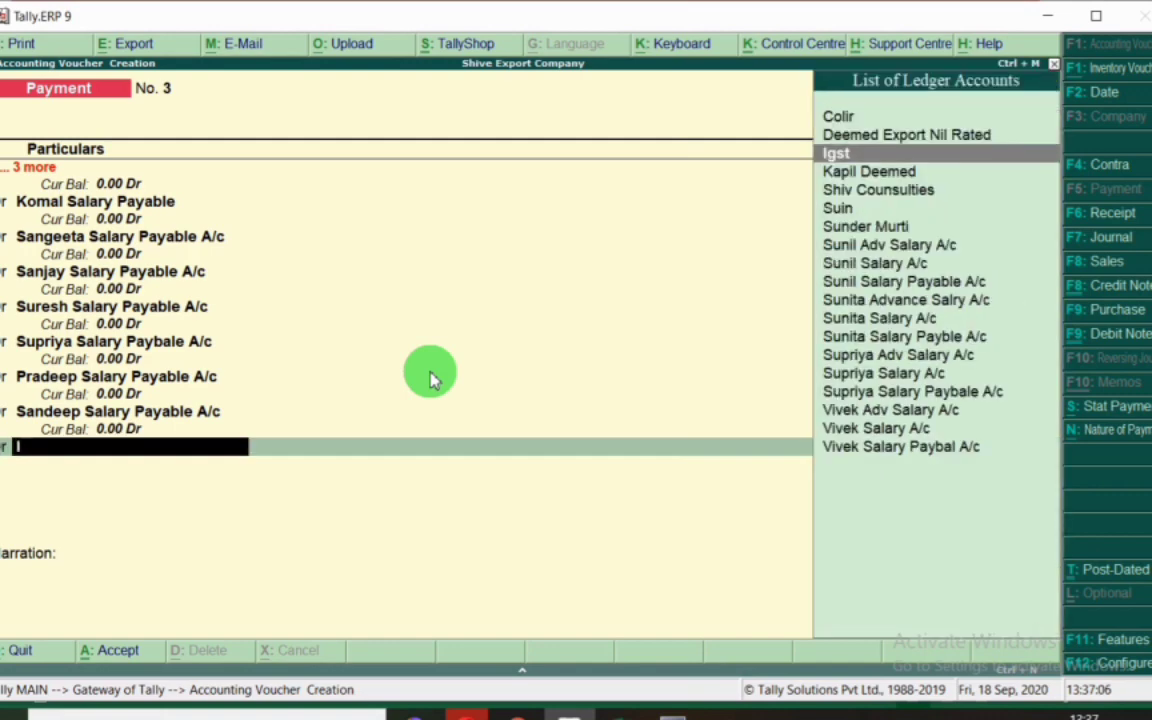
key("BackSpace")
type("vivek")
key("Down")
key("Down")
key("Return")
key("alt+Tab")
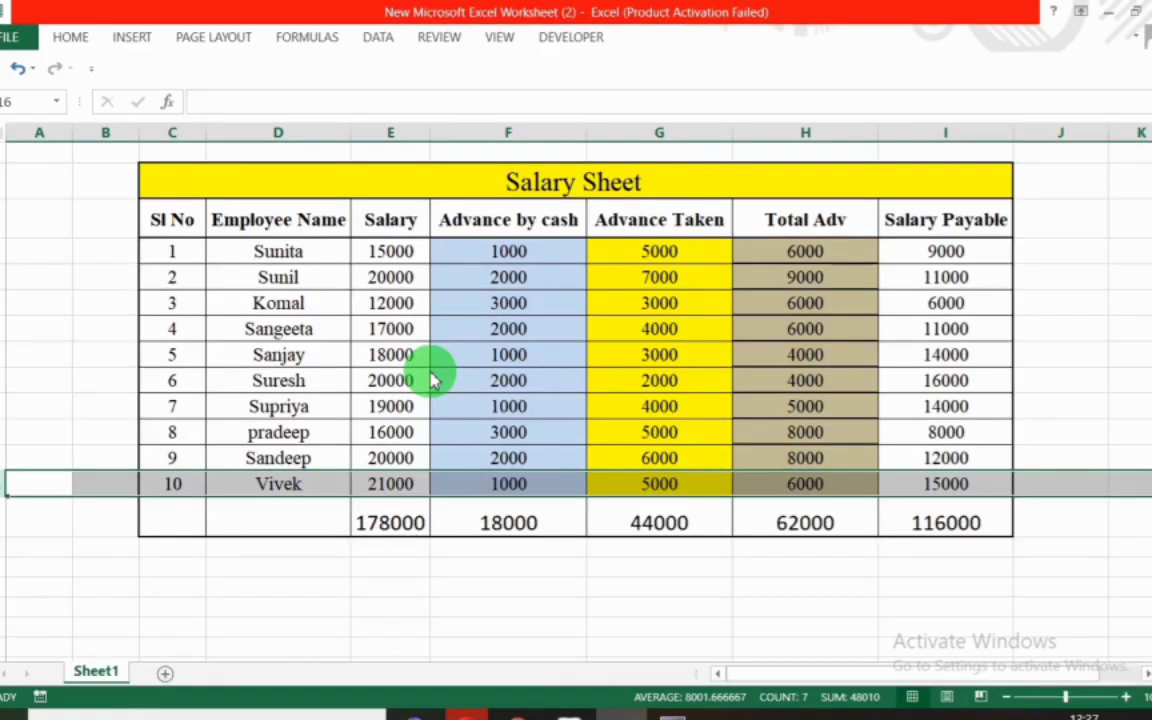
key("alt+Tab")
type("15000")
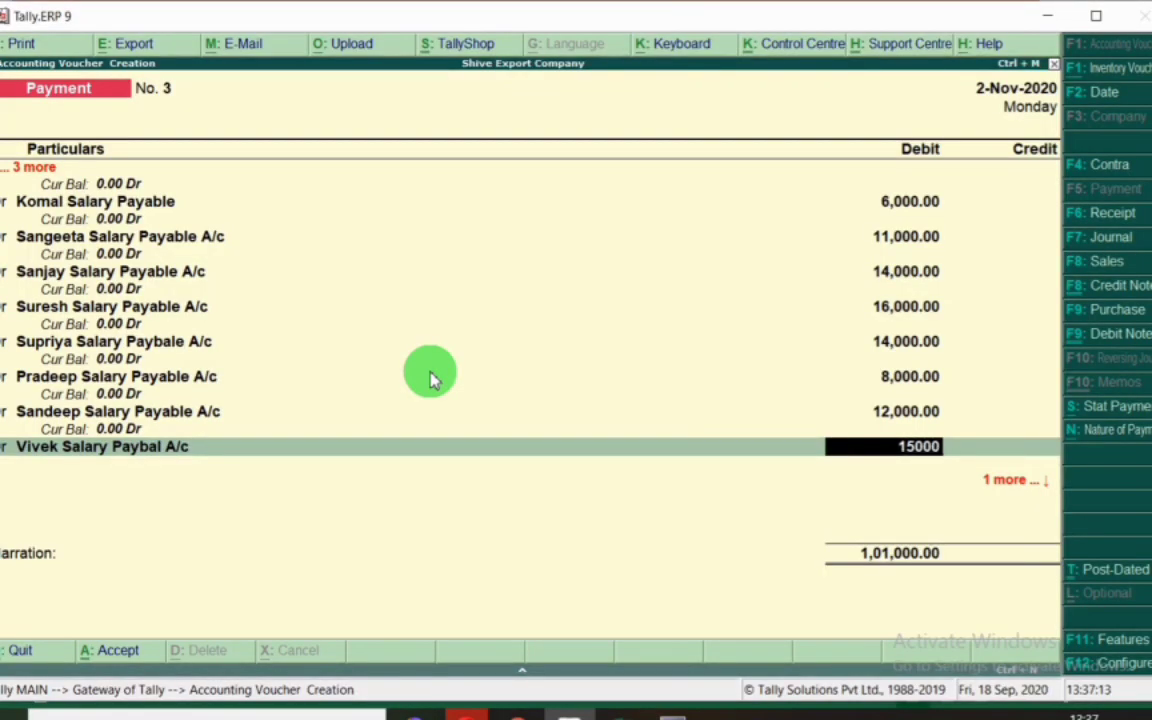
key("Return")
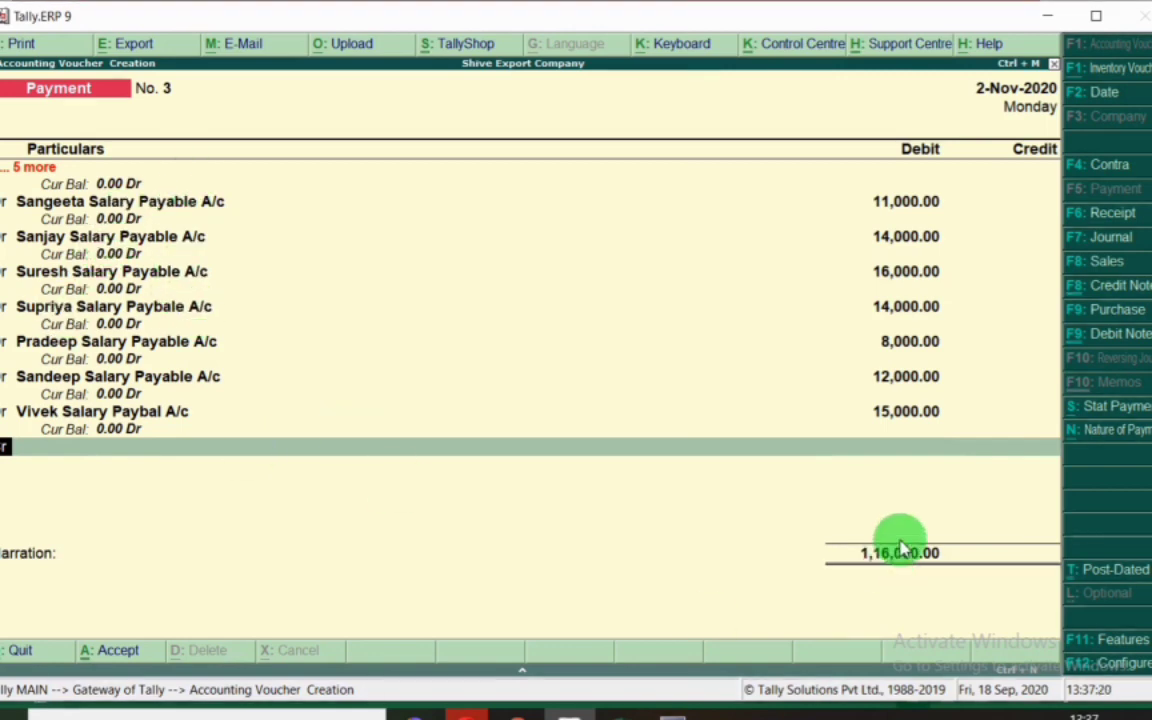
Check the Salary Payable column and its total in the Excel salary sheet against the Tally voucher's debit total.
key("alt+Tab")
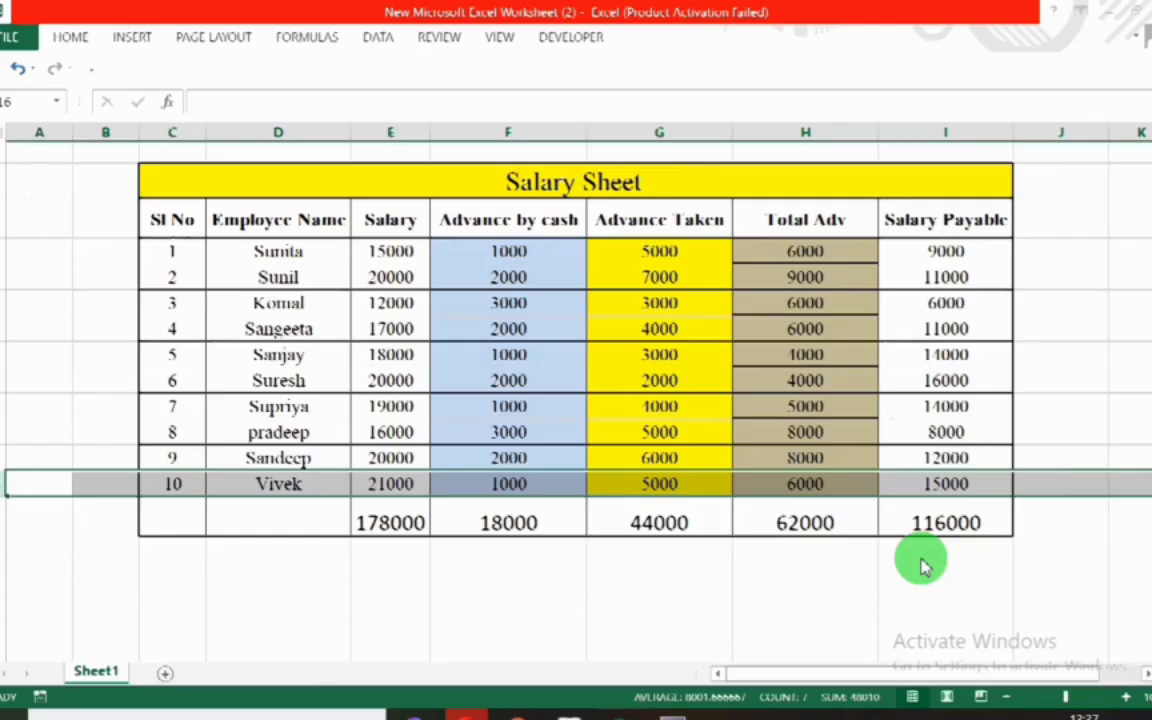
left_click(938, 530)
left_click_drag(925, 254, 945, 486)
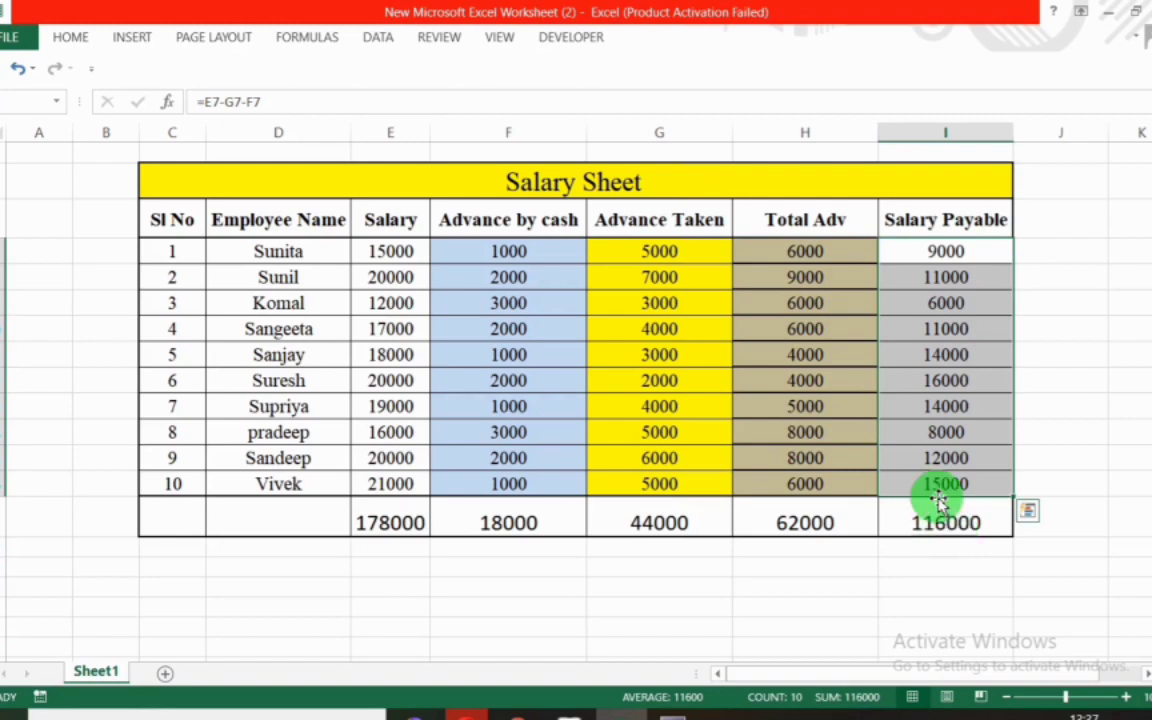
key("alt+Tab")
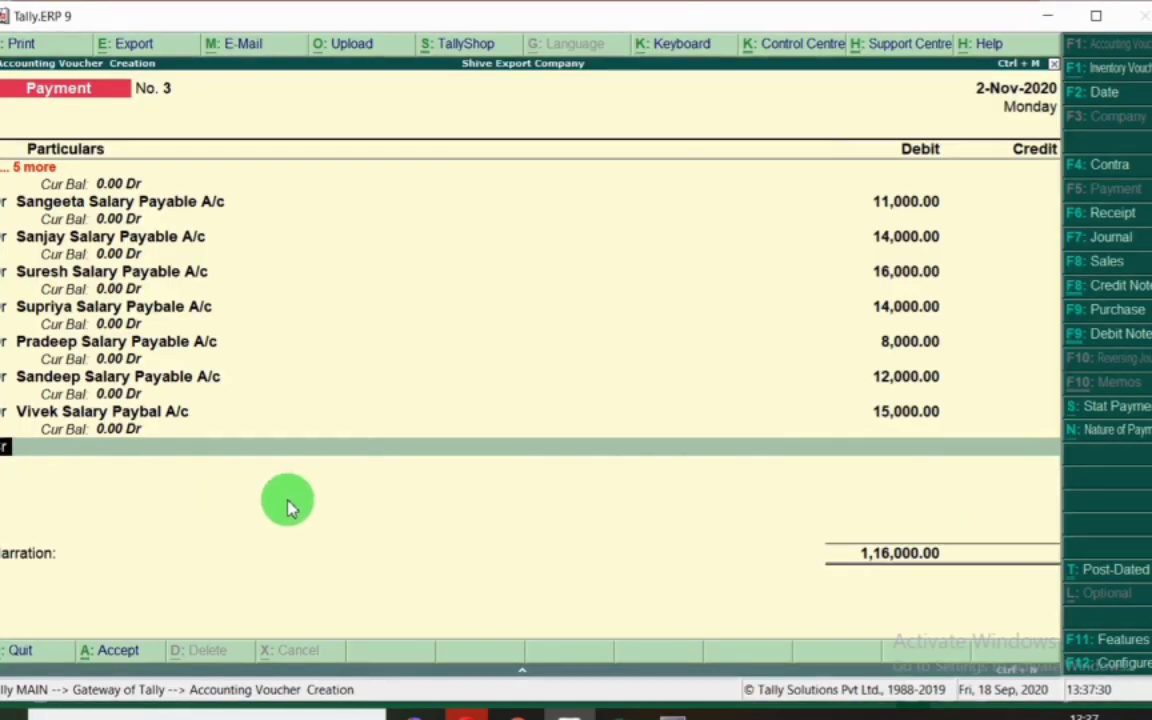
Add a credit line for the Sbi ledger with 1,16,000 to balance the payment voucher.
key("Return")
type("Sbi")
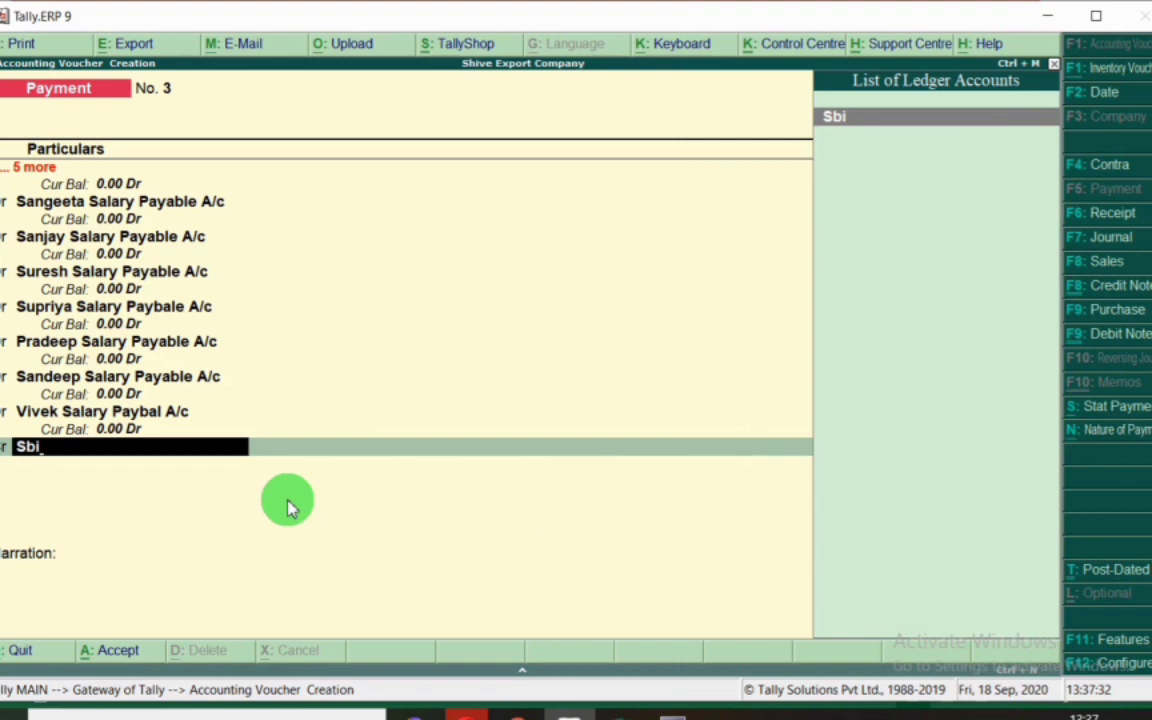
key("Return")
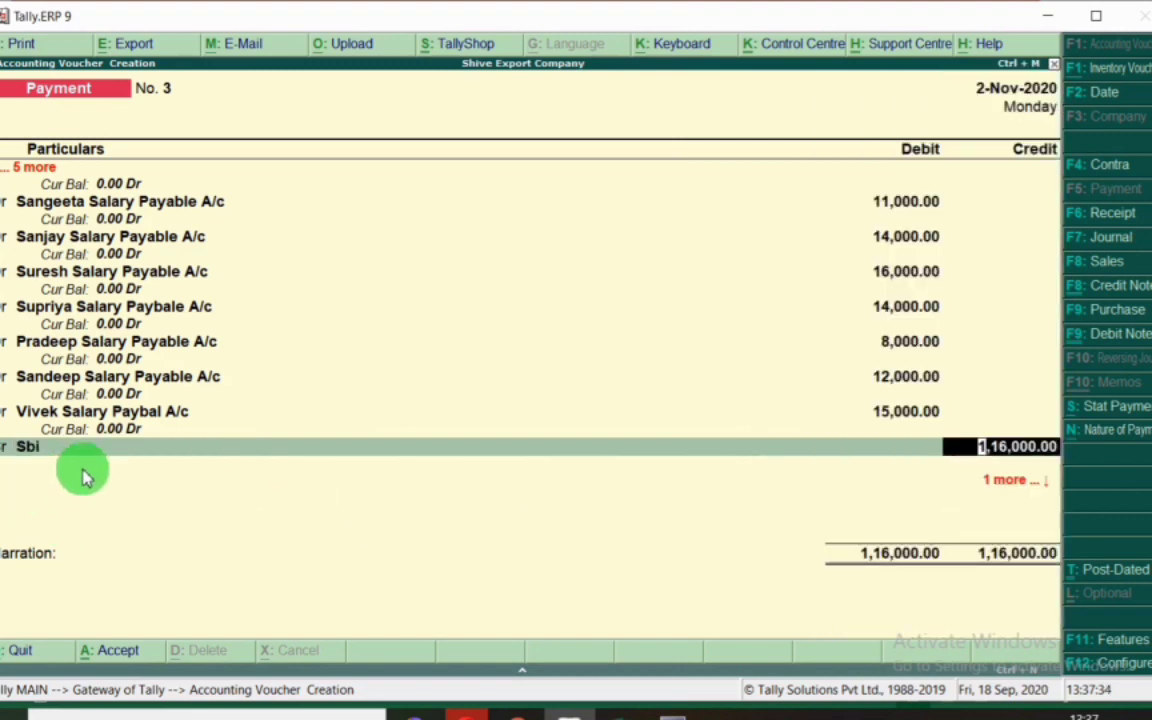
Enter the narration "Salary paid for the month of october 20" and accept the payment voucher.
left_click(56, 604)
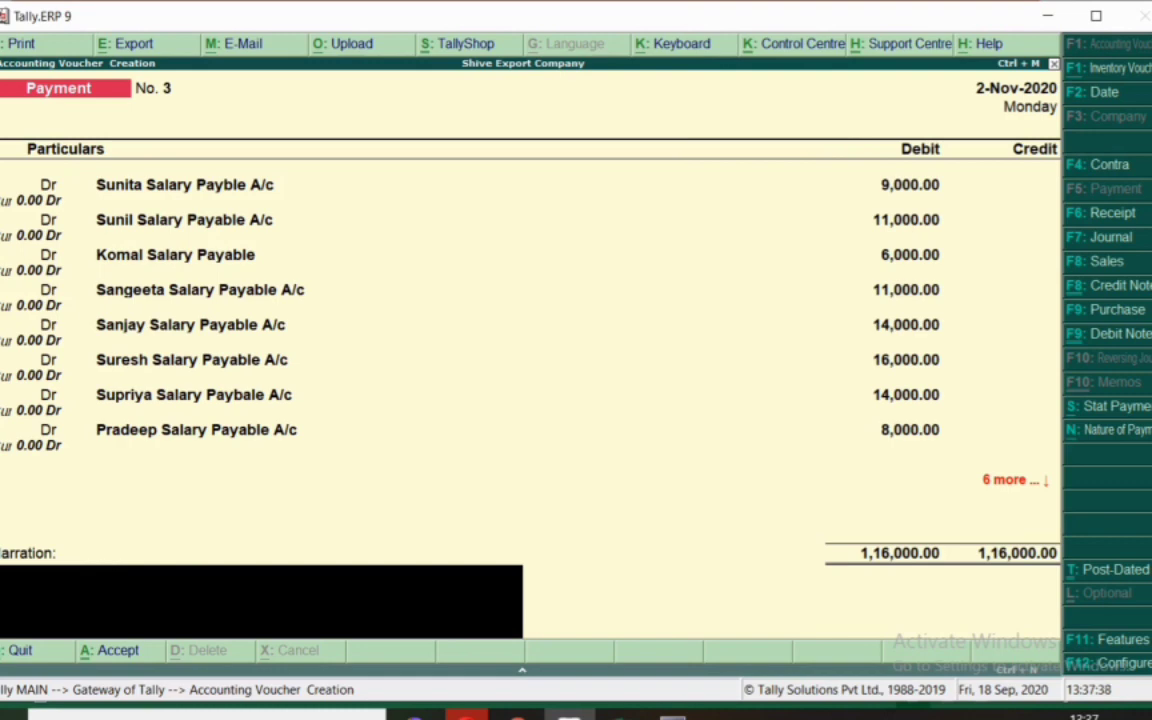
type("Salary paid for the month of")
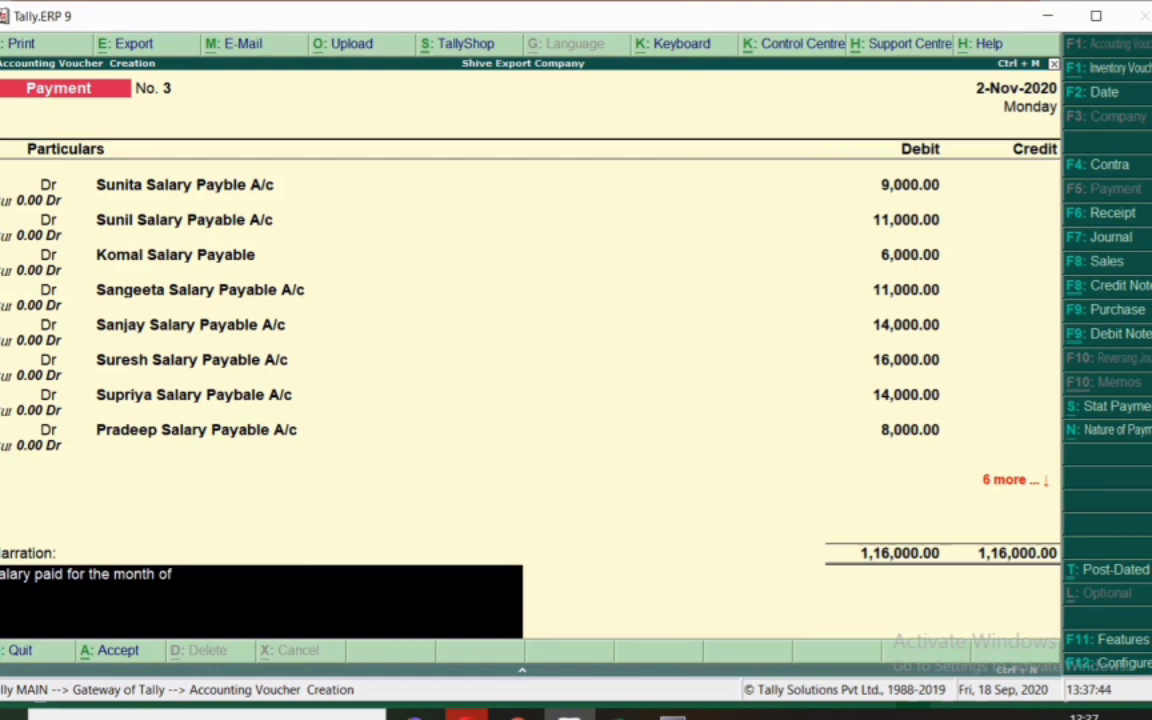
key("BackSpace")
key("BackSpace")
key("BackSpace")
key("BackSpace")
key("Return")
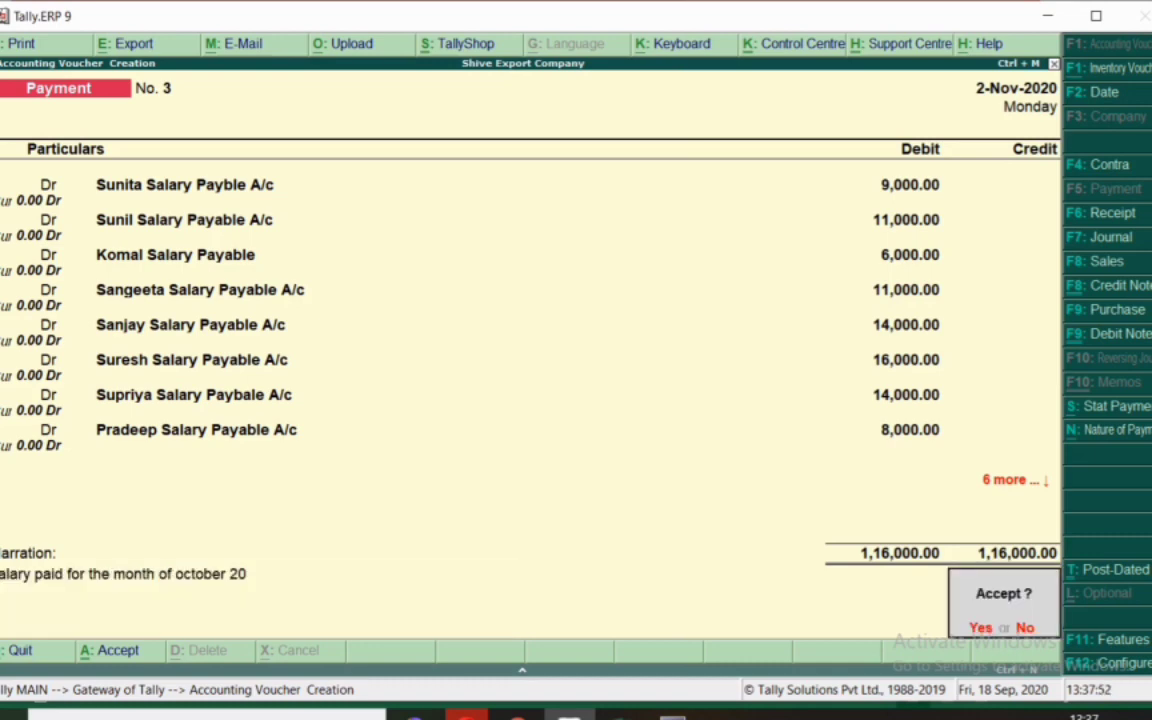
key("Return")
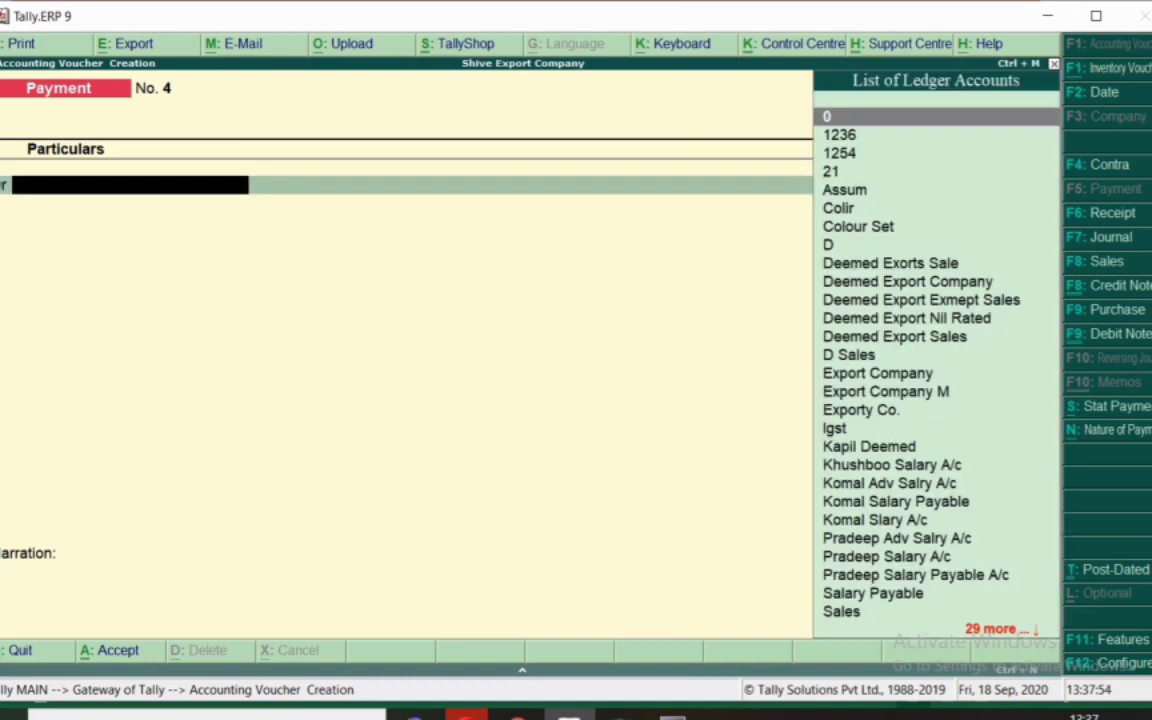
Quit voucher creation, open the Balance Sheet and examine the Current Liabilities group for remaining salary payable balances.
key("Escape")
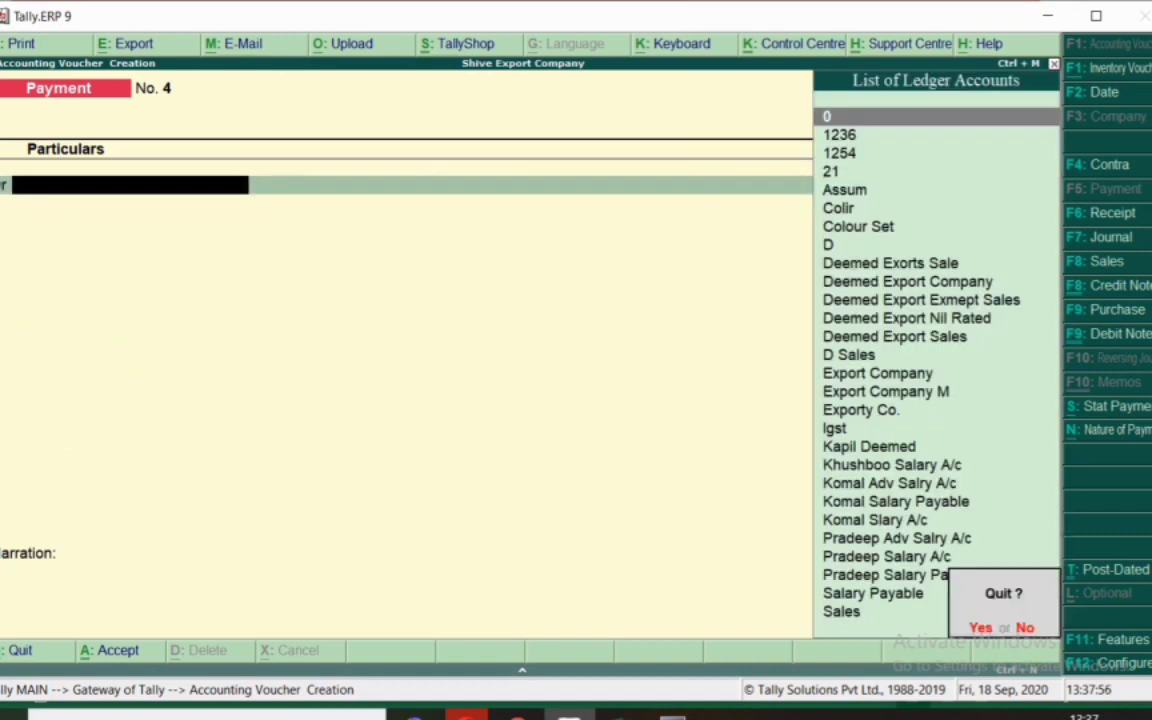
key("Return")
key("b")
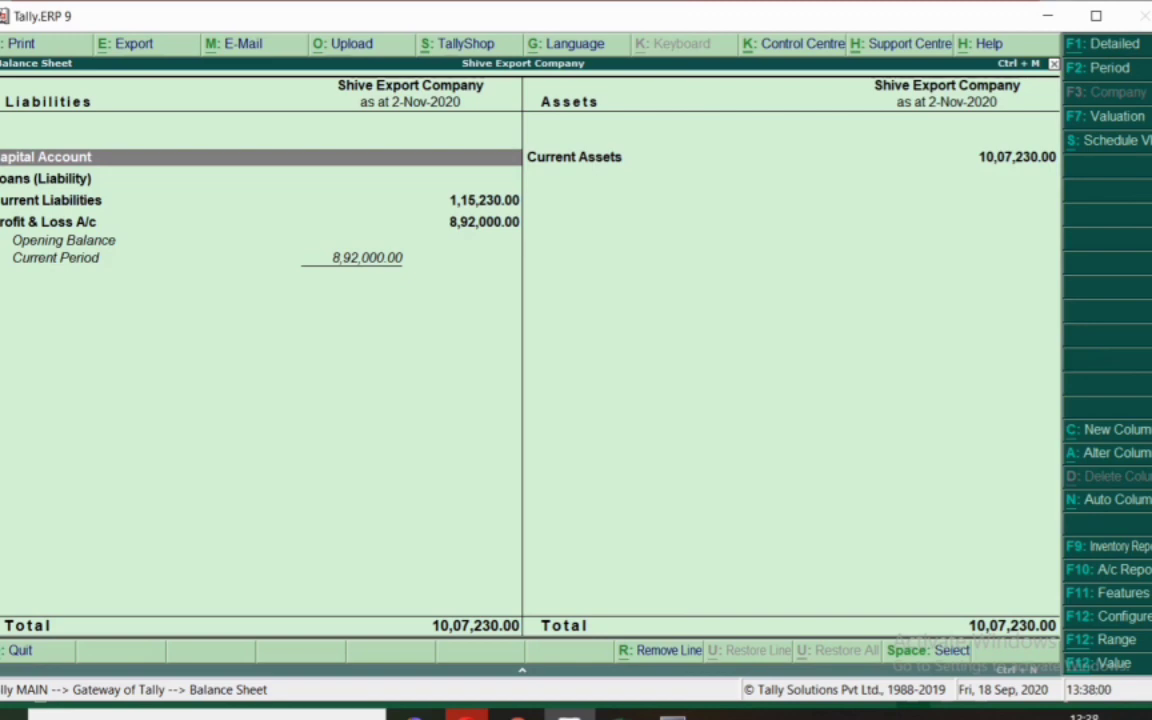
key("Down")
key("Down")
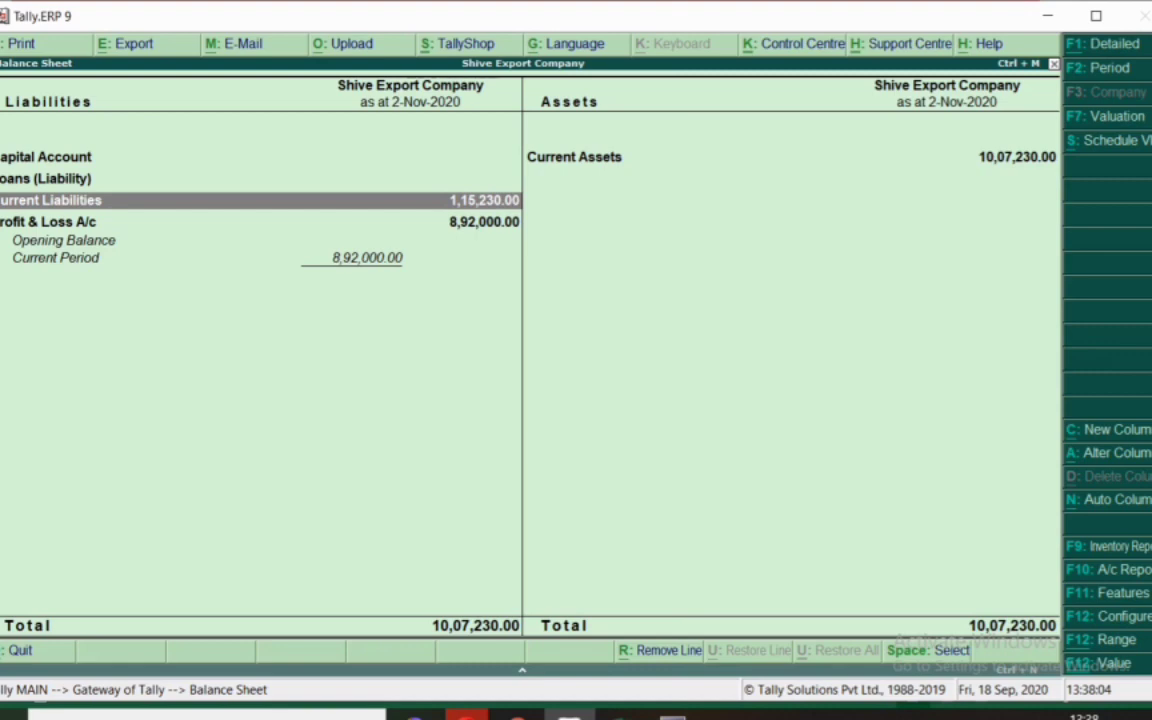
key("Return")
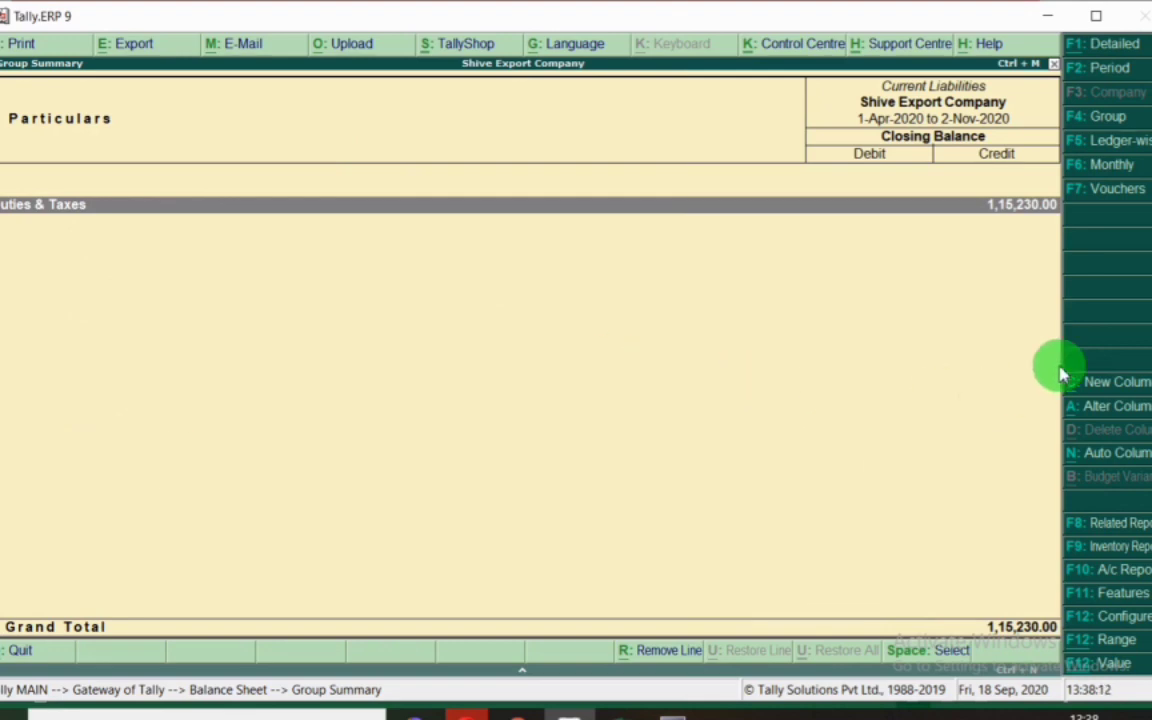
key("Escape")
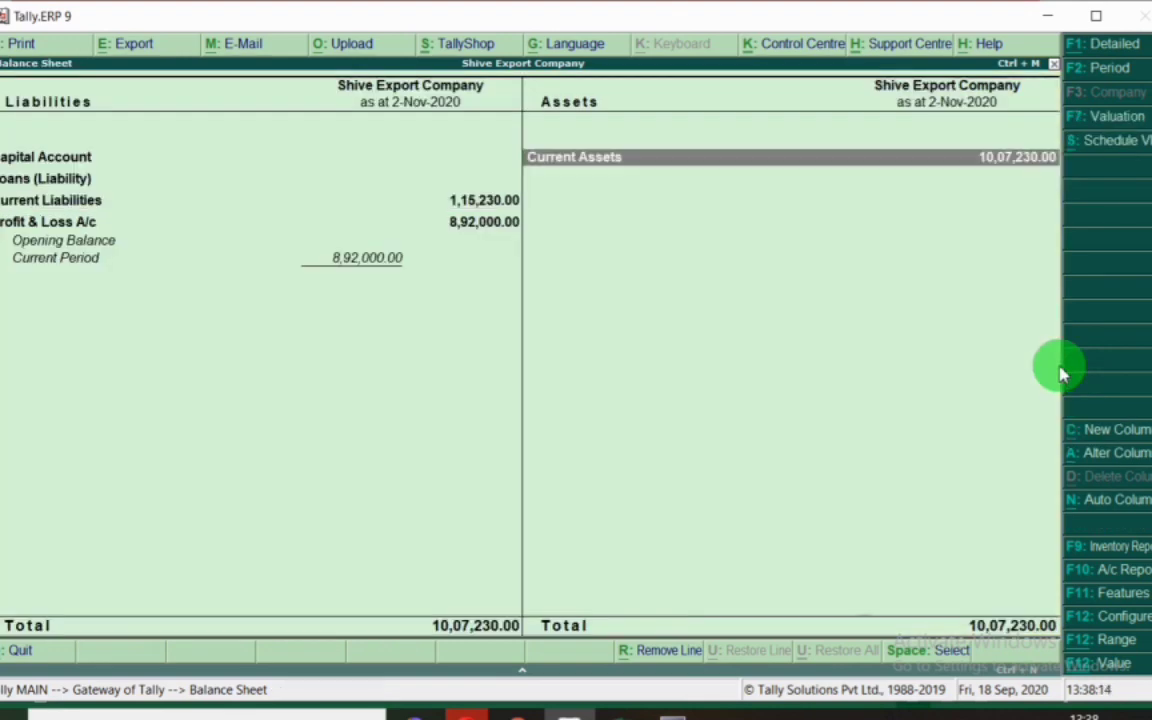
Examine the Current Assets group summary for Loans & Advances, and return to the Gateway of Tally.
key("Return")
key("Down")
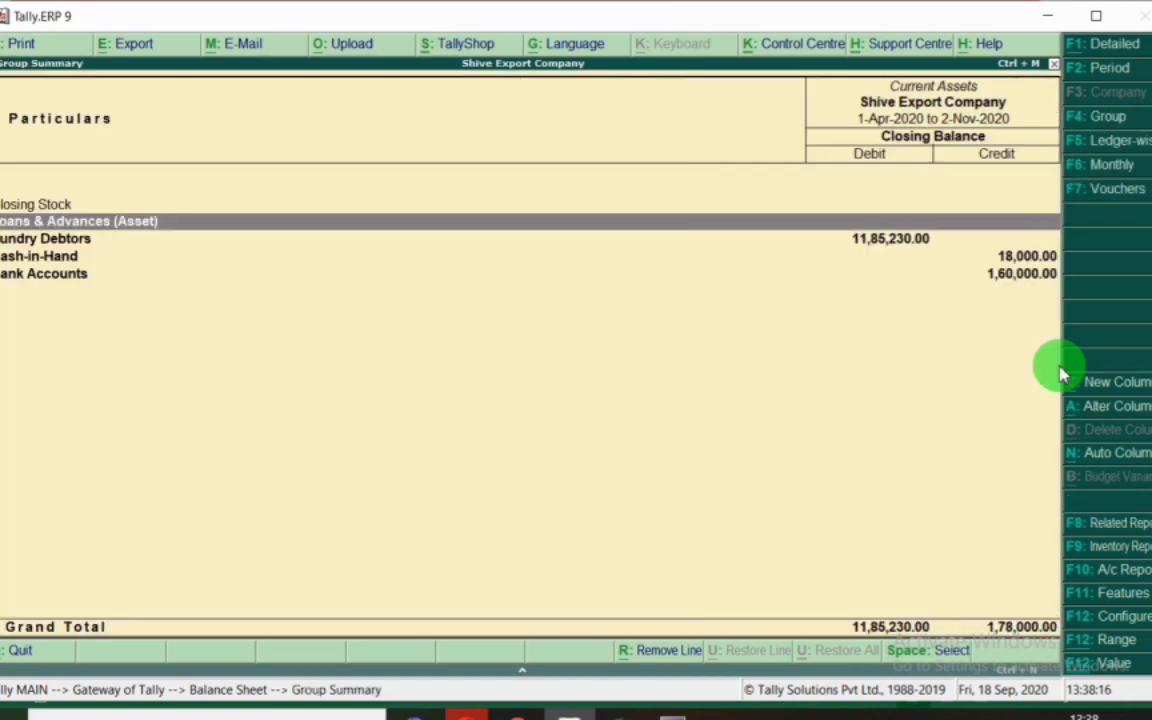
left_click(84, 228)
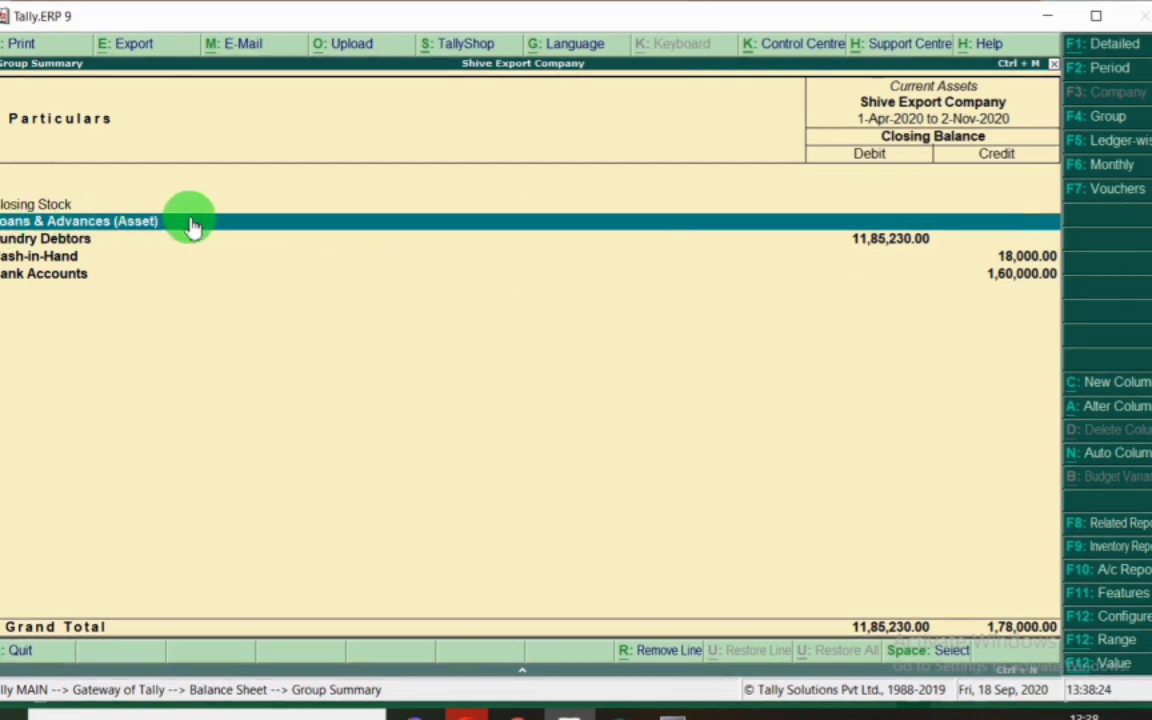
key("Escape")
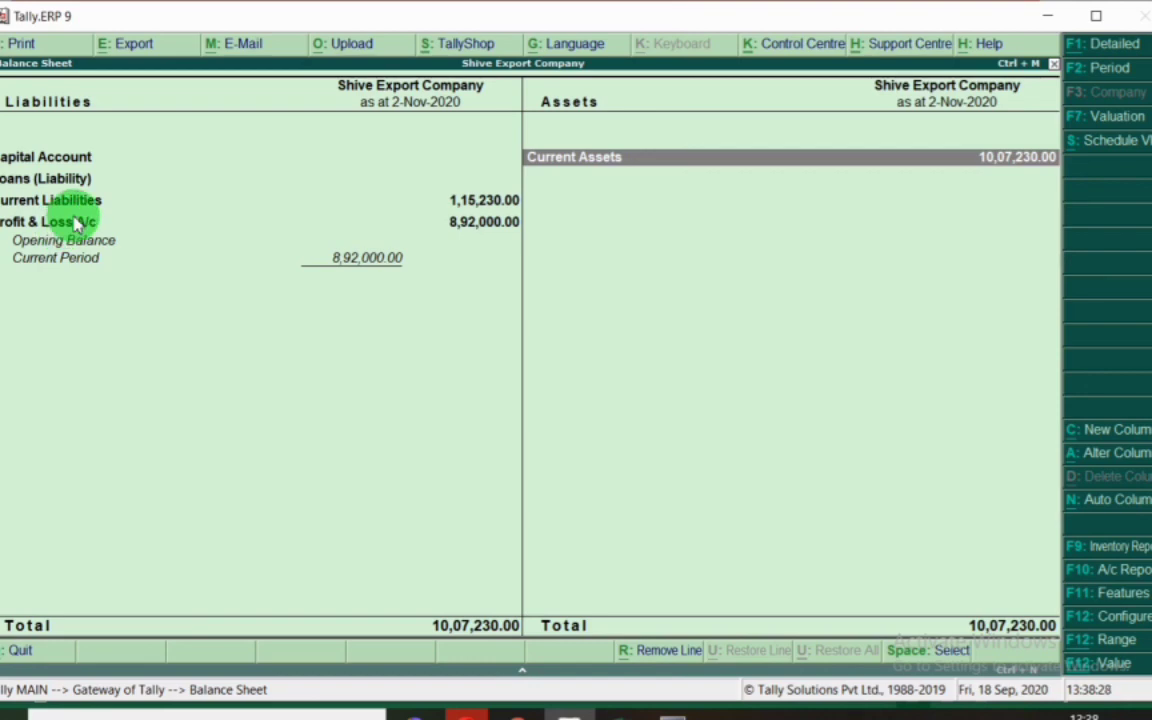
key("Escape")
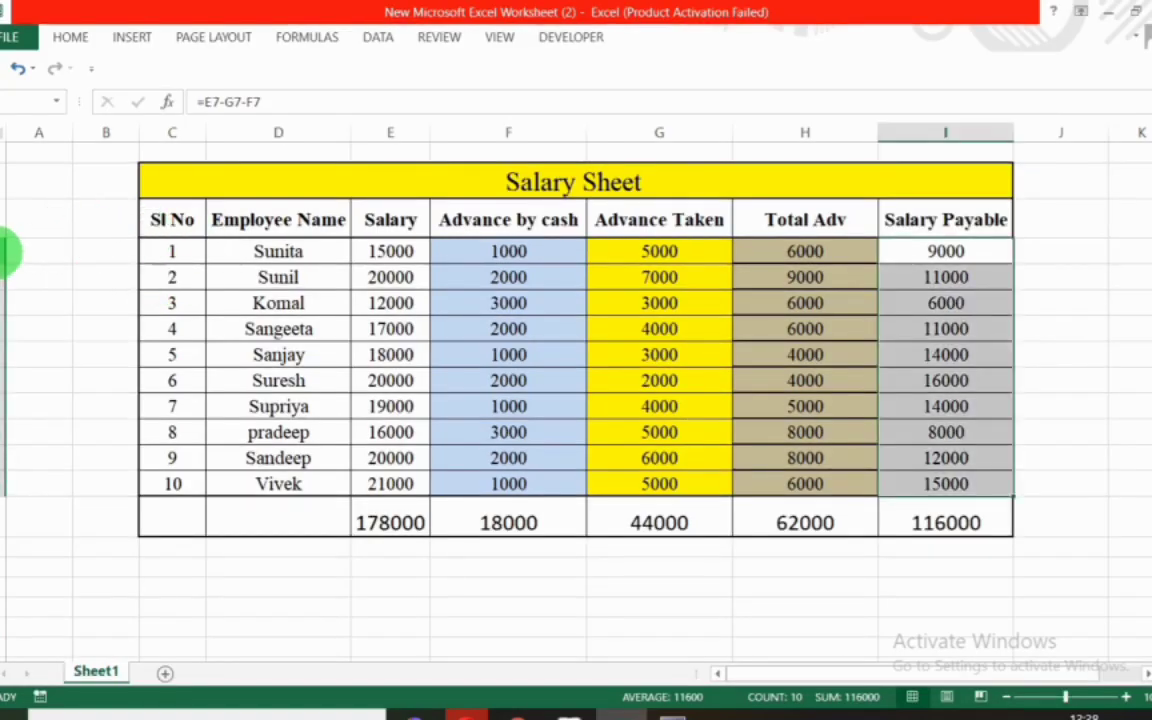
Mark employee 1's row in the Excel salary sheet and start a new Tally payment voucher dated 2-Nov-2020.
left_click(10, 250)
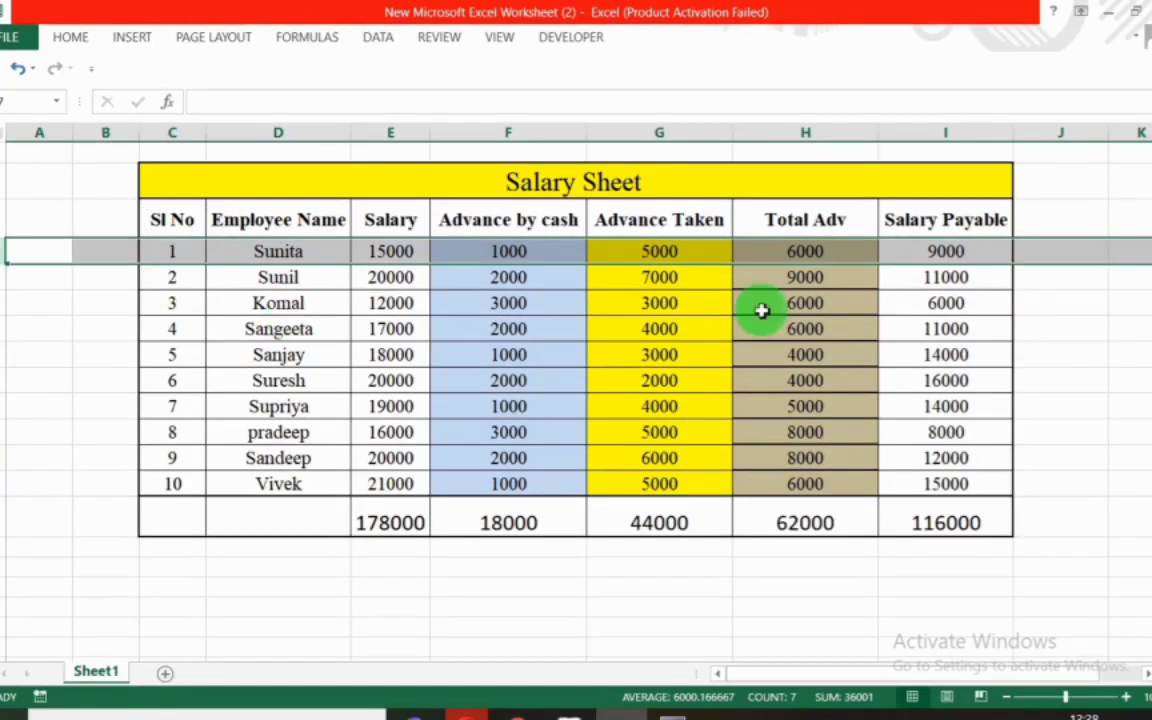
key("alt+Tab")
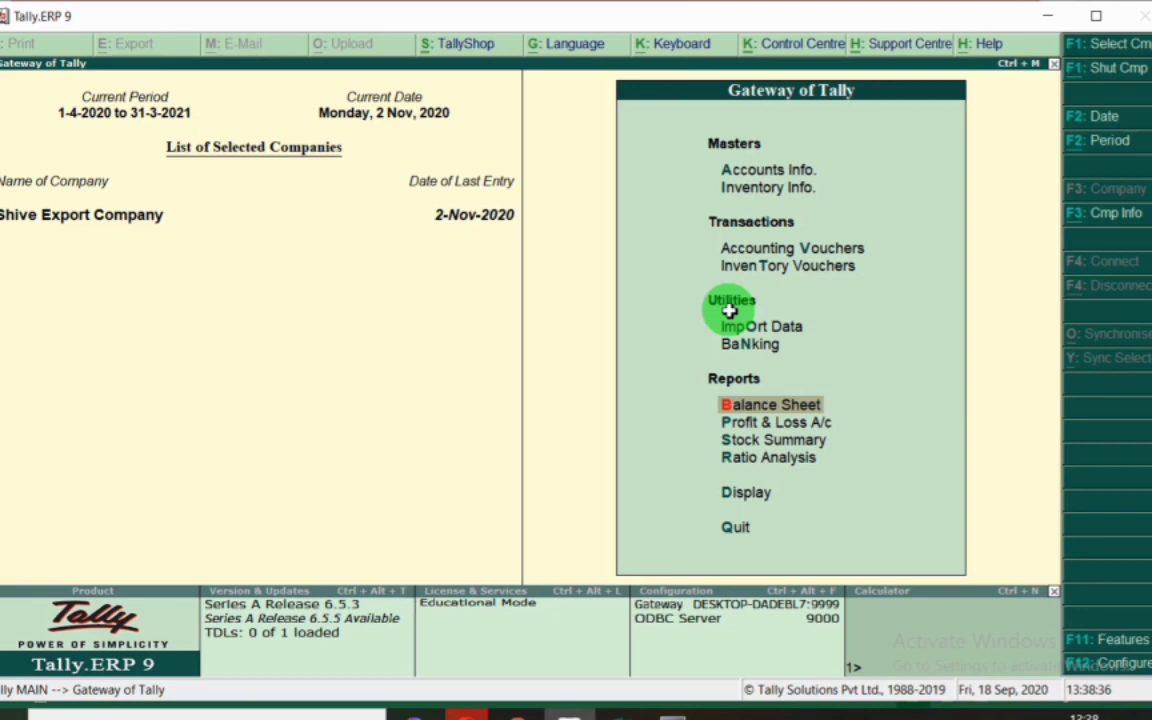
key("v")
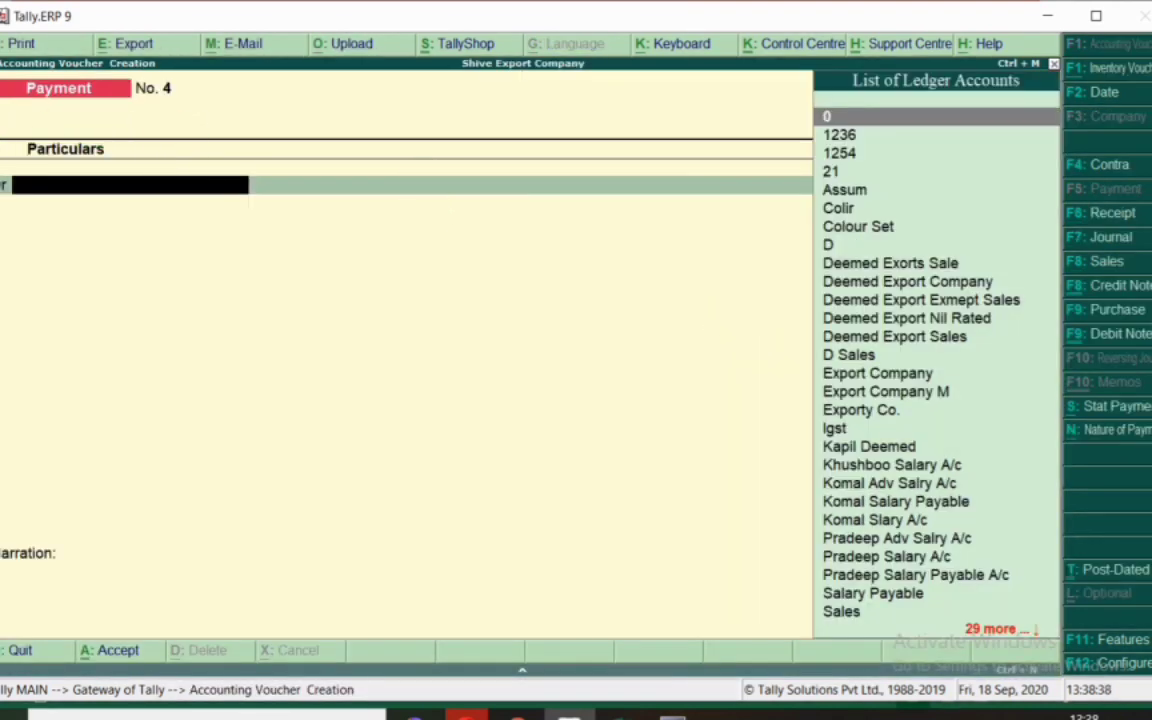
key("F2")
type("2.11")
key("Return")
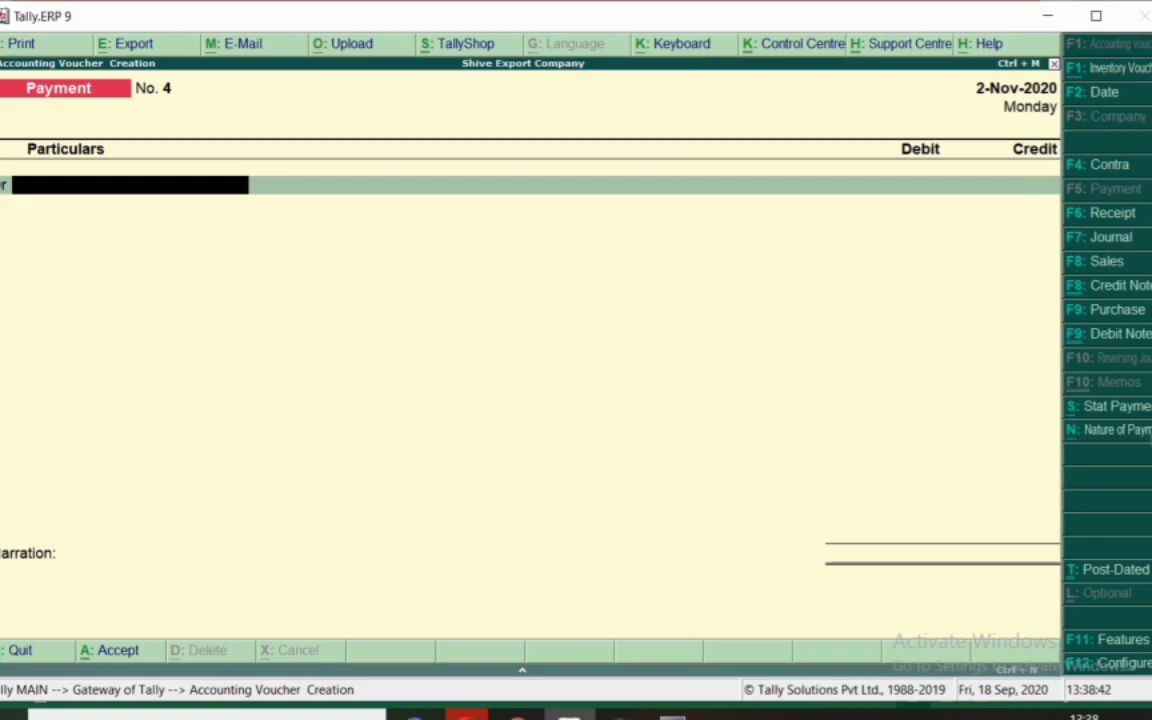
Check employee 1's row in the Excel salary sheet and select that employee's salary payable ledger as the payment voucher's debit account.
key("alt+Tab")
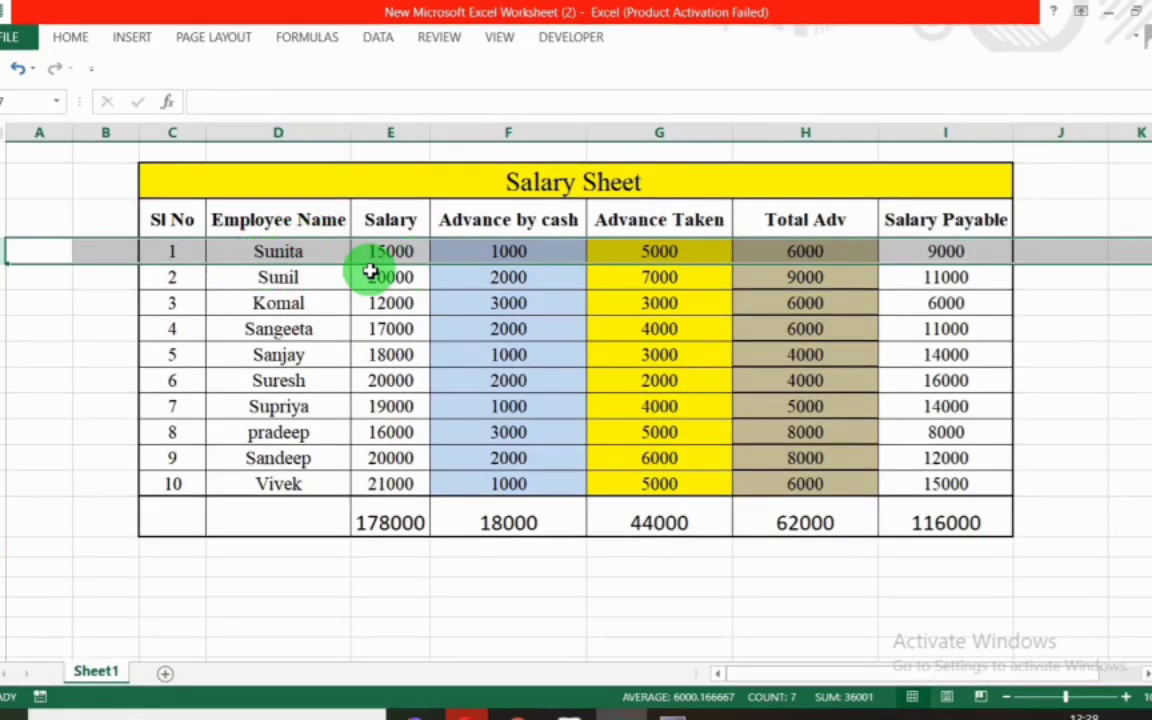
key("alt+Tab")
type("Suni")
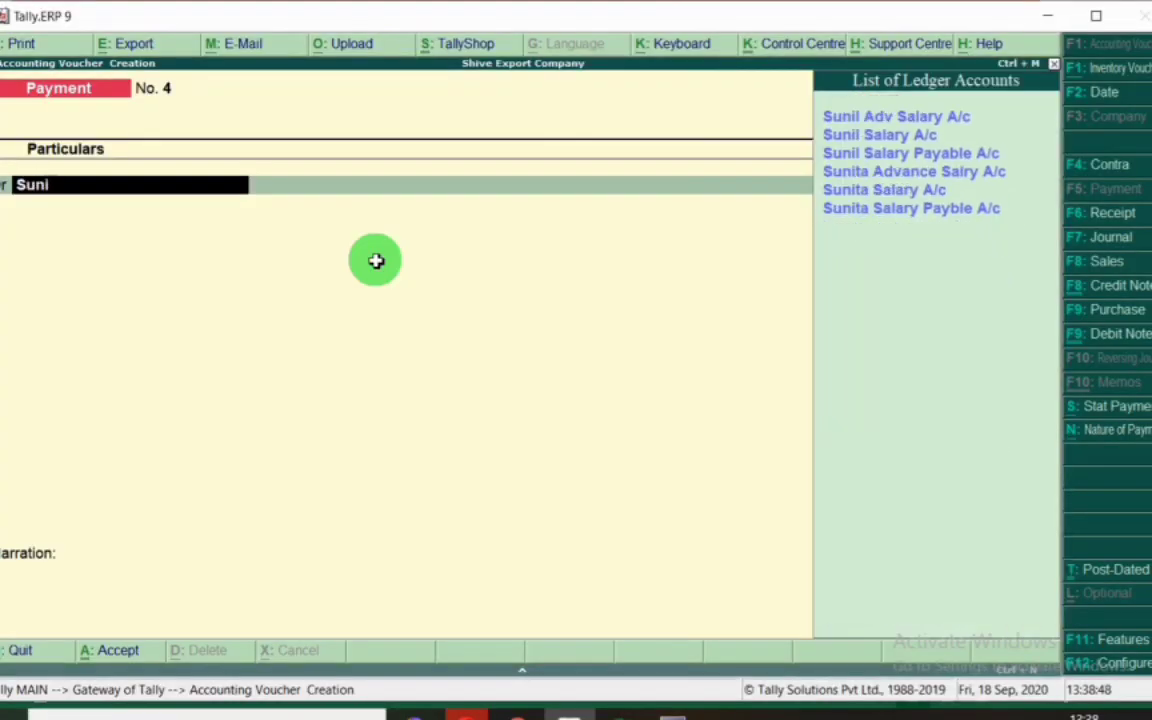
type("ta")
key("Down")
key("Down")
key("Down")
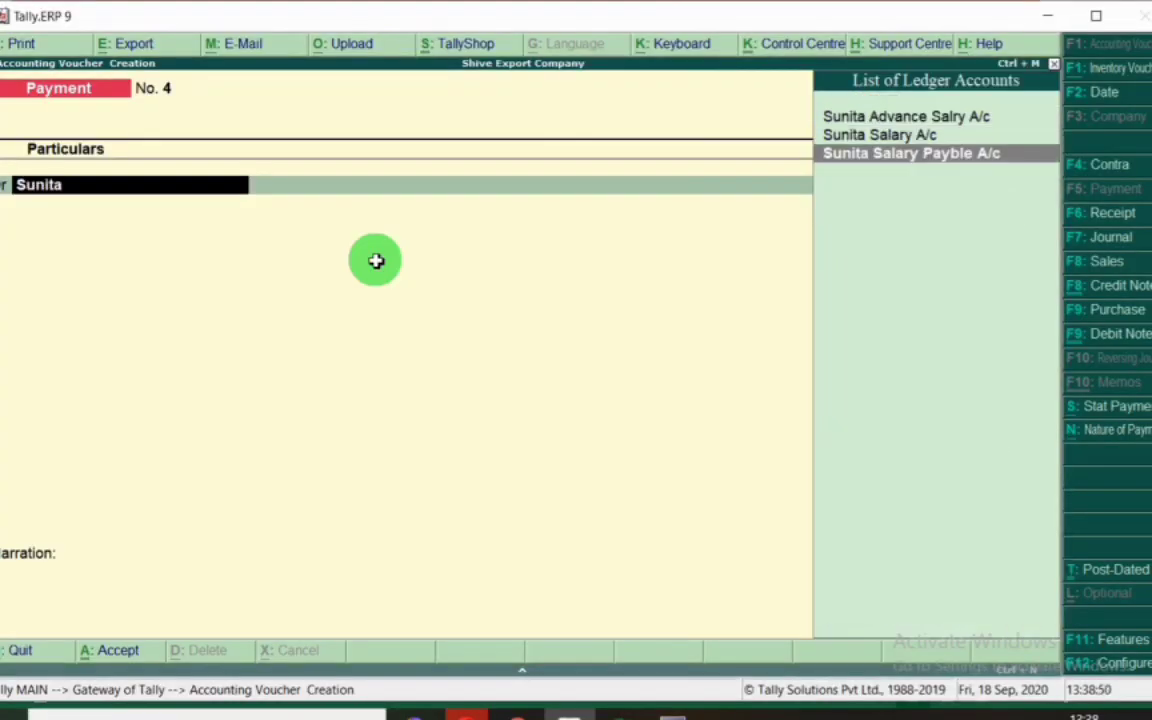
key("Return")
Debit employee 1's salary payable ledger with 9,000 from the salary sheet and credit Sbi with the same amount.
key("alt+Tab")
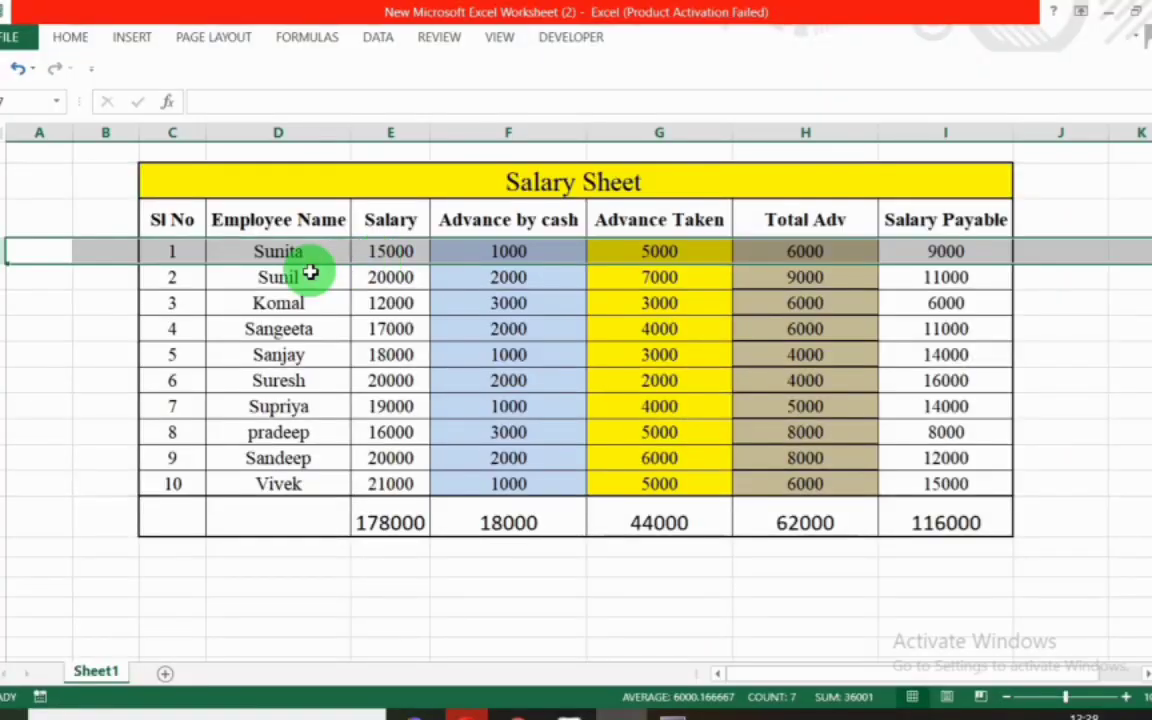
key("alt+Tab")
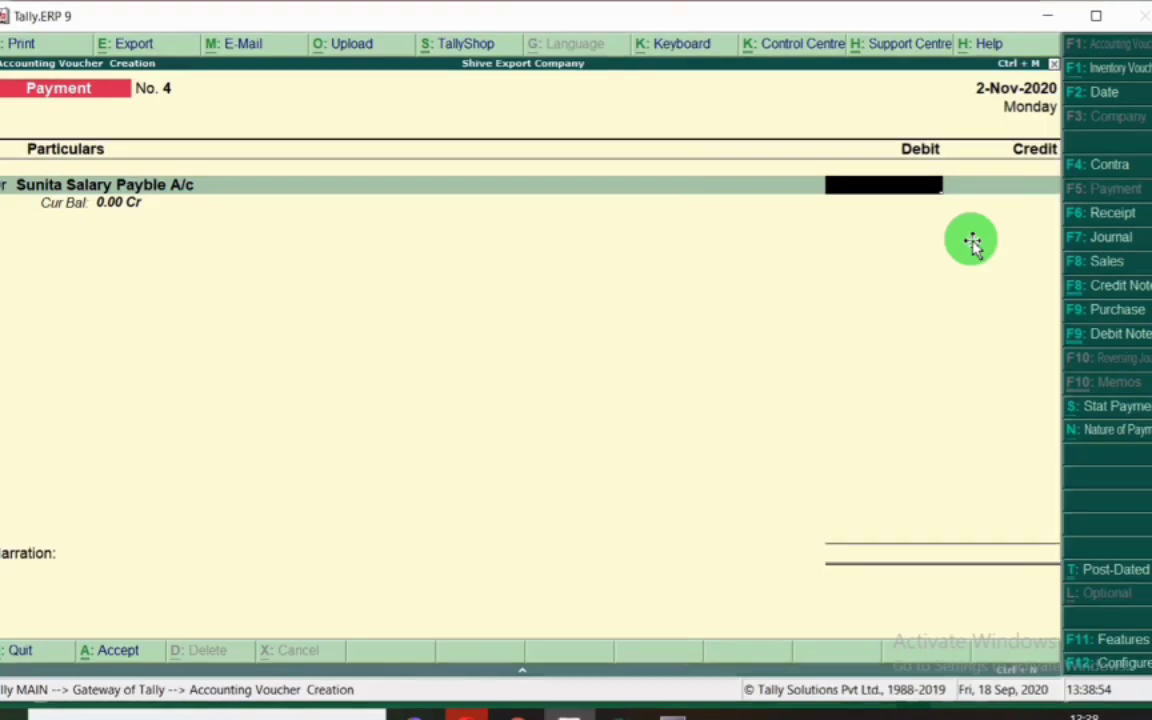
key("Return")
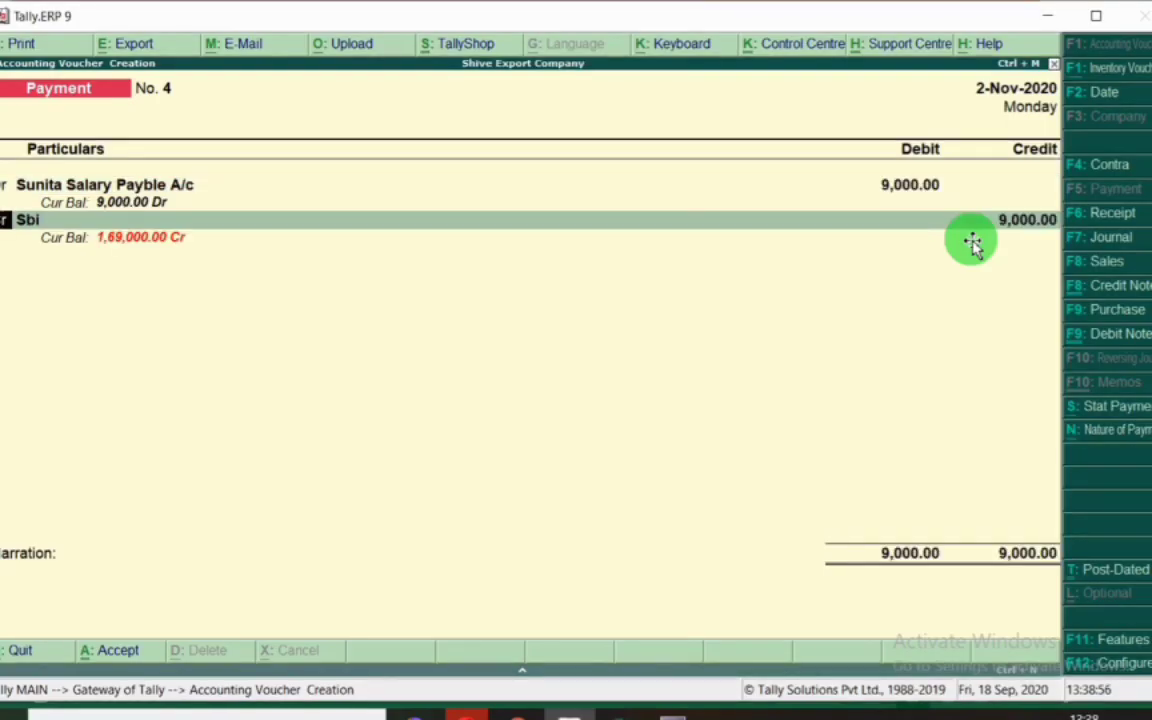
key("Return")
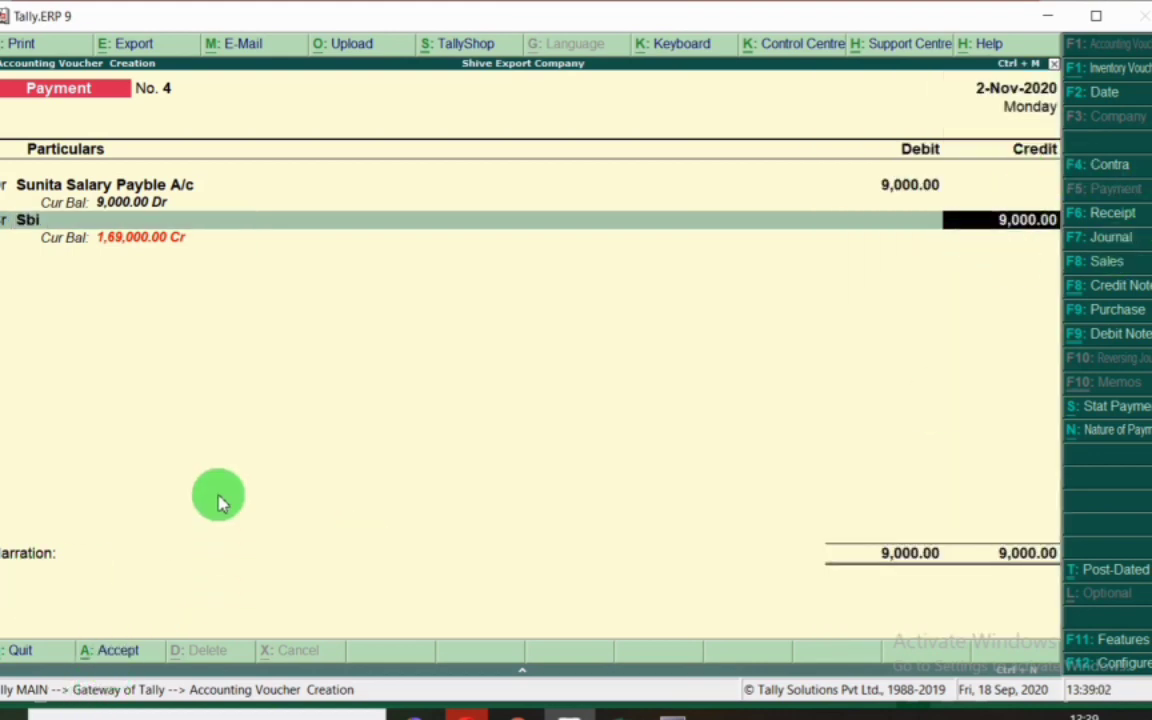
Discard employee 1's unsaved payment voucher and start a new payment voucher dated 2-Nov-2020.
key("Escape")
key("Escape")
key("Return")
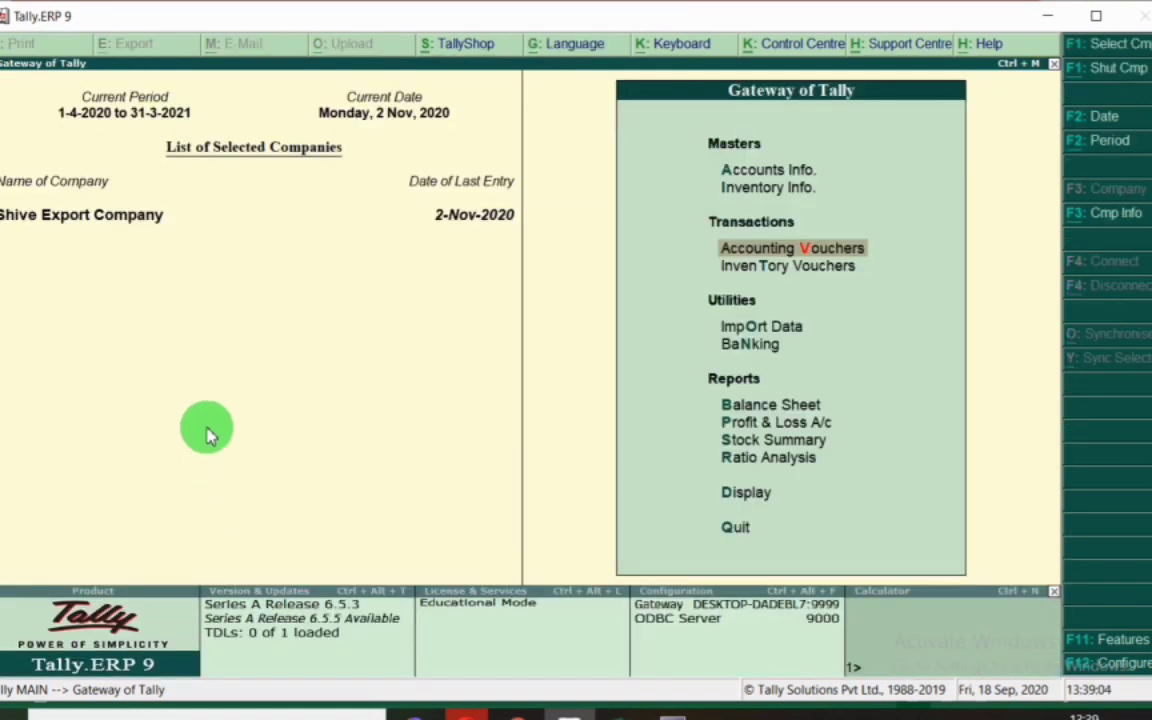
key("Return")
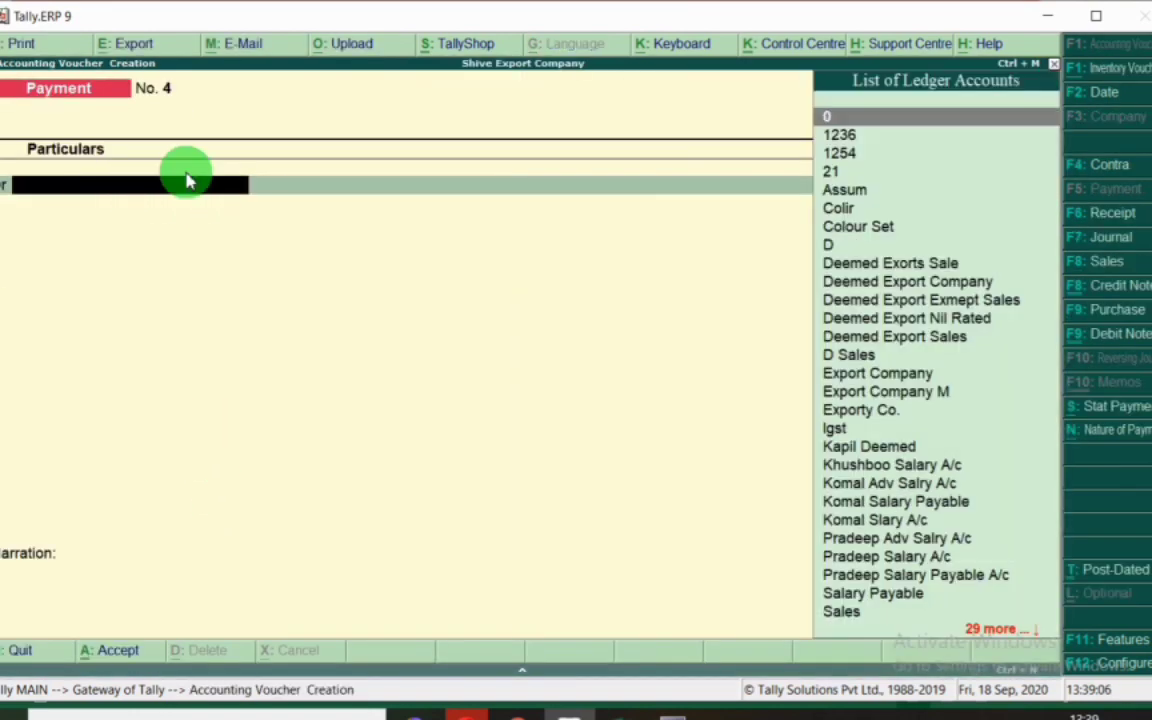
key("F2")
type("2.")
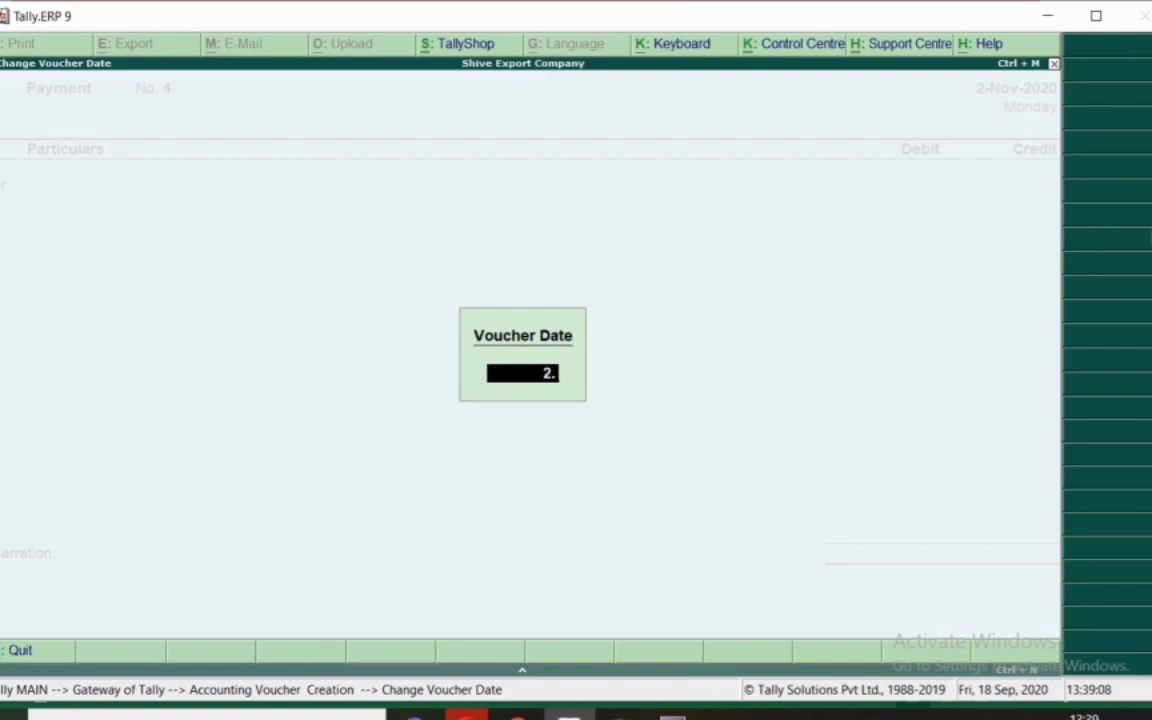
key("Return")
Mark employee 2's row in the Excel salary sheet and select that employee's salary payable ledger as the Tally voucher's debit account.
key("alt+Tab")
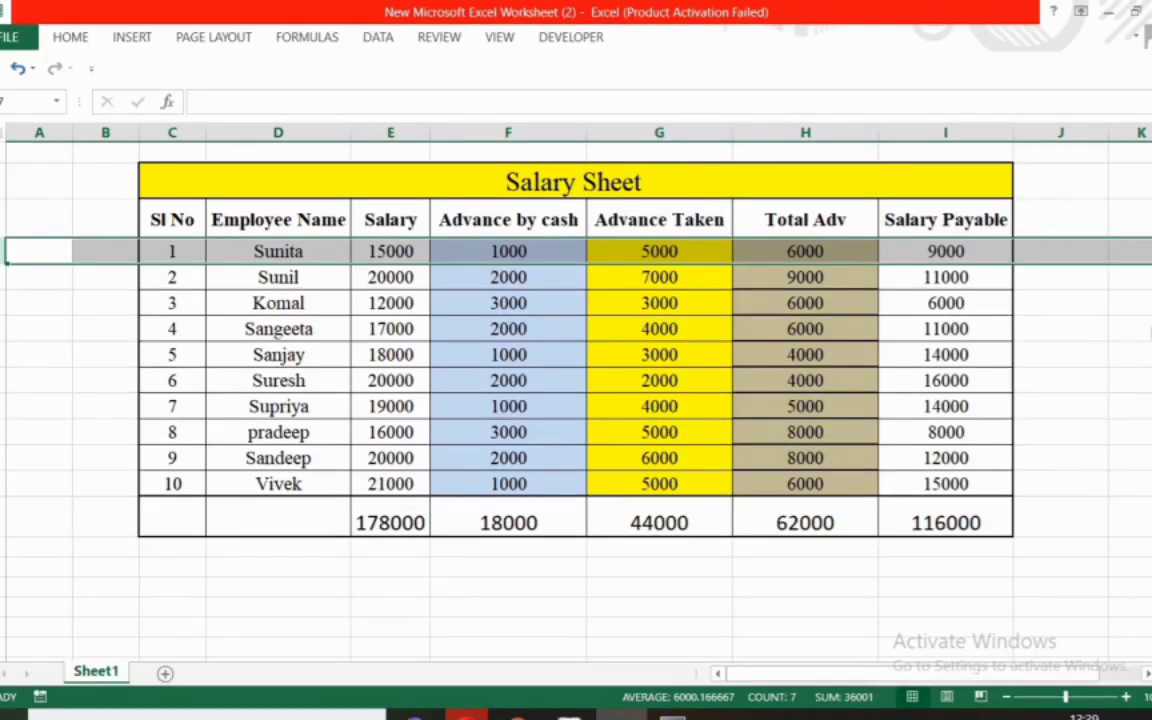
key("Down")
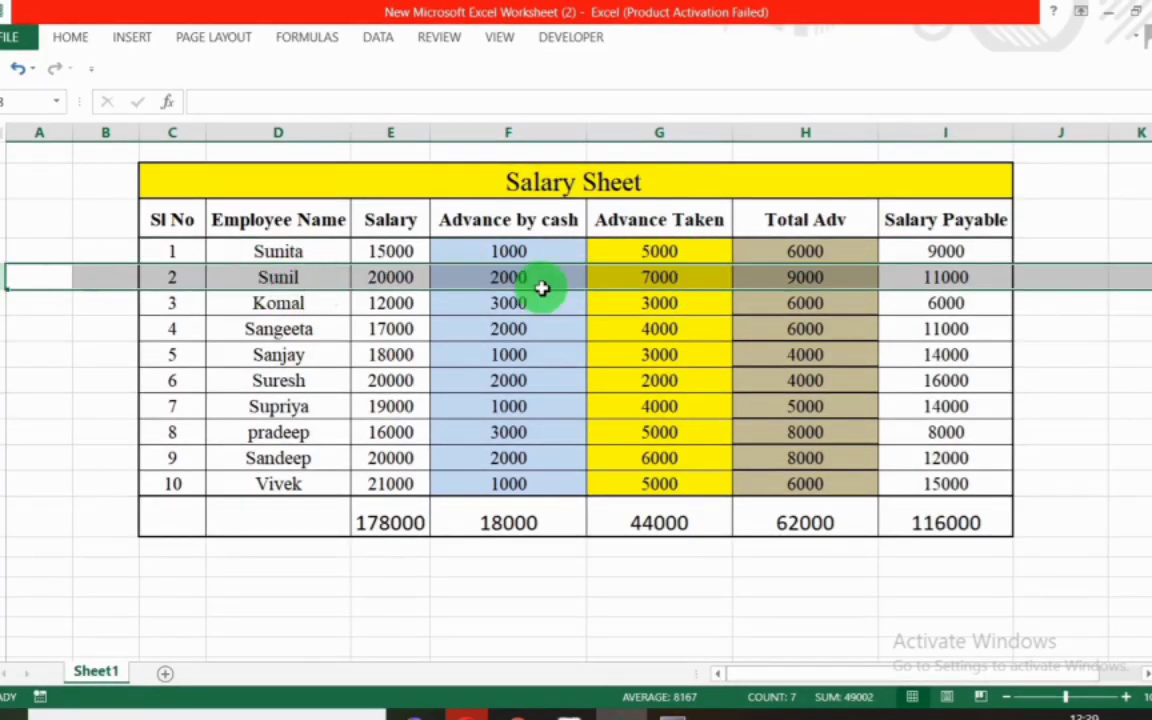
key("alt+Tab")
type("sunil")
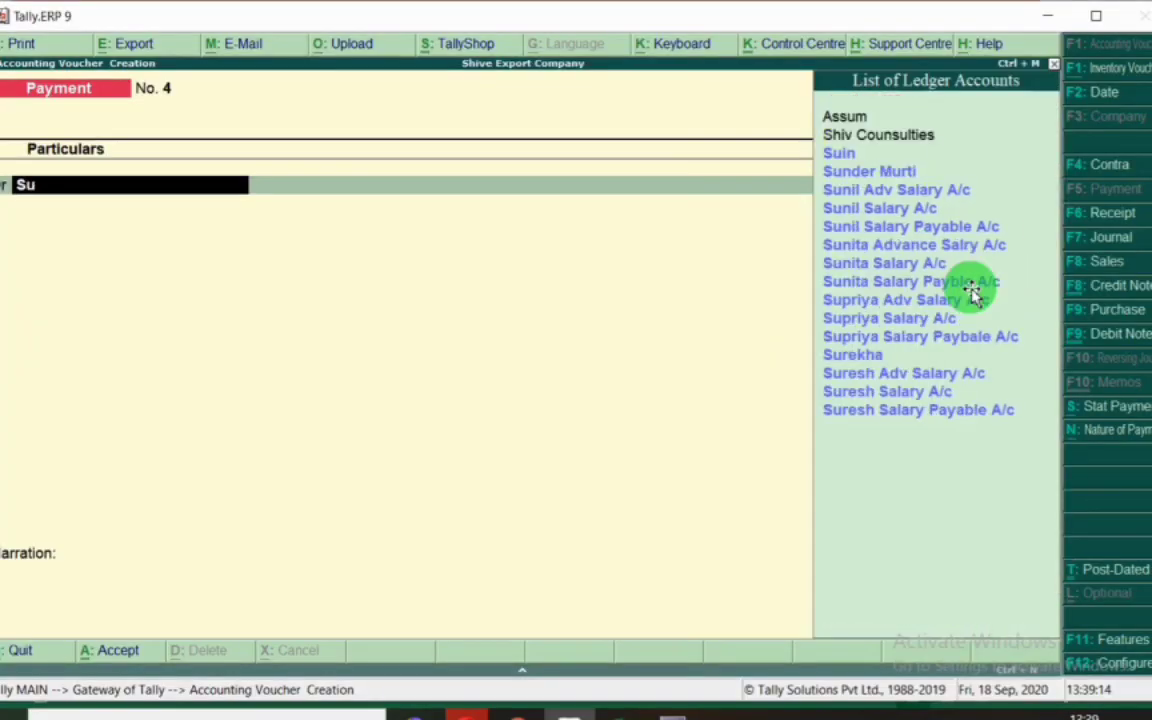
key("Down")
key("Down")
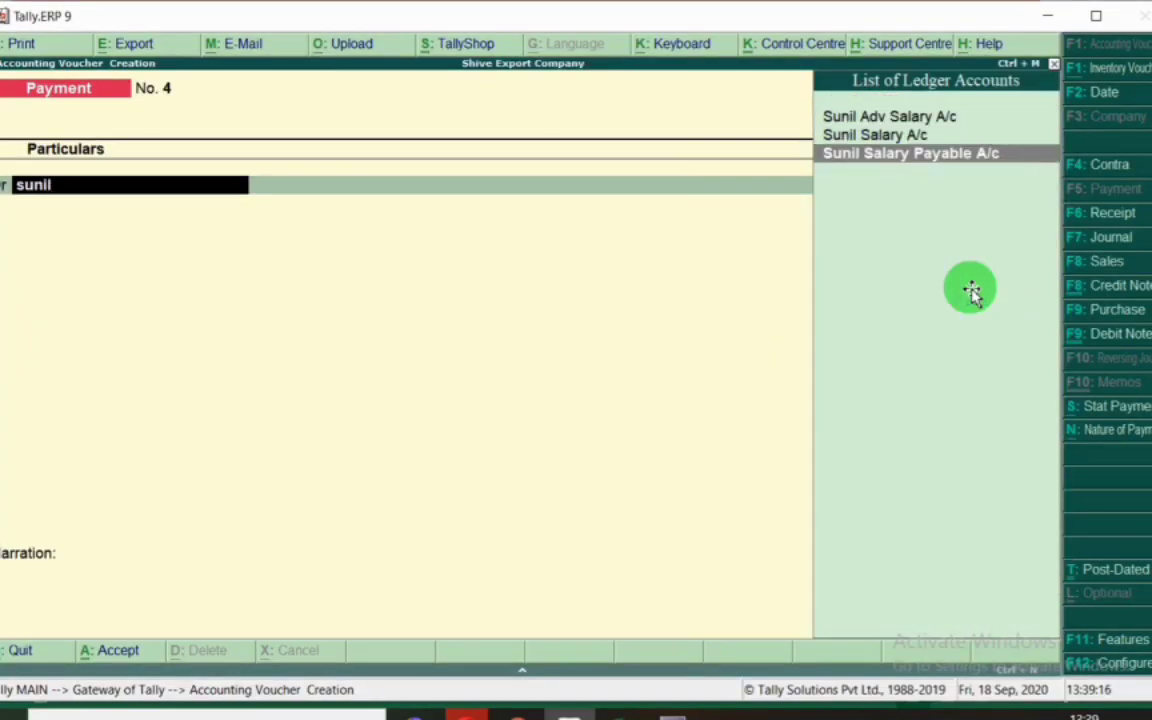
key("Return")
Debit employee 2's salary payable ledger with 11,000 from the salary sheet and credit Sbi with the same amount.
key("alt+Tab")
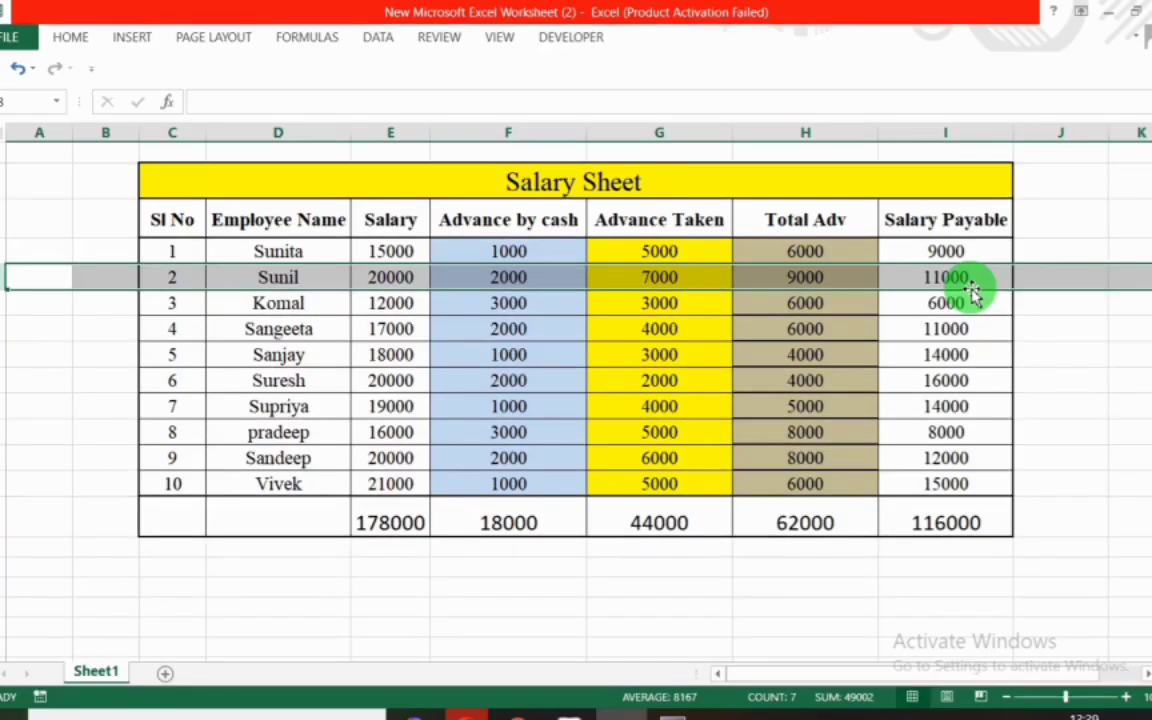
key("alt+Tab")
type("1")
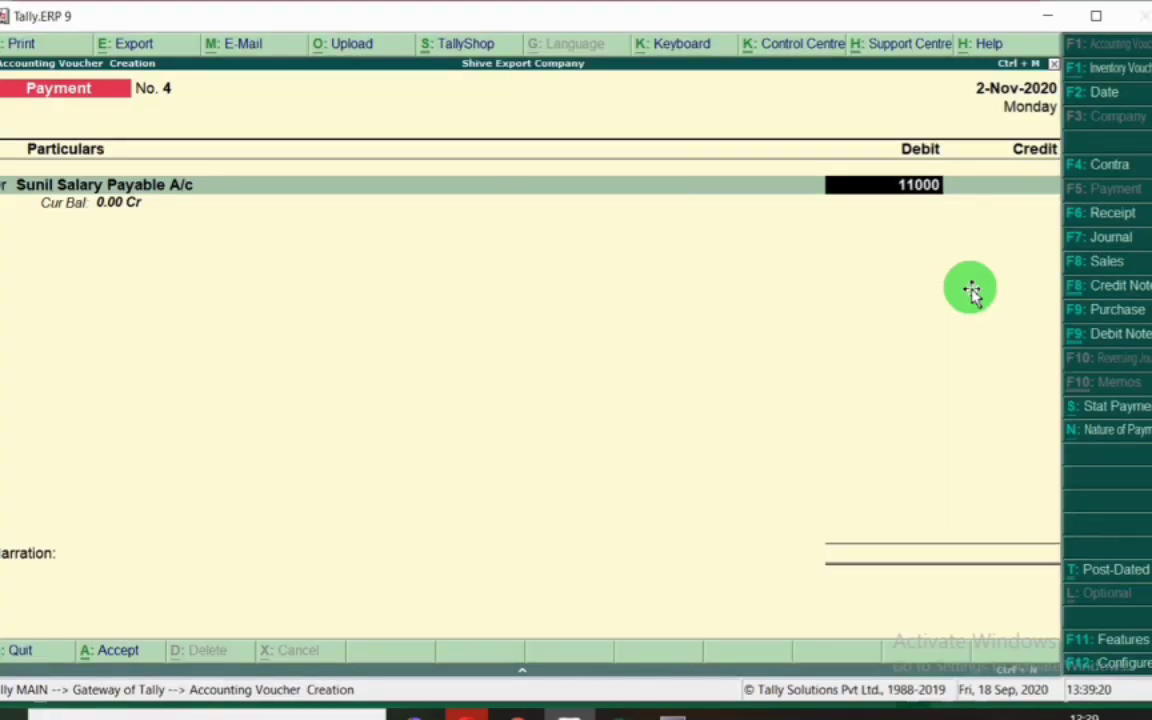
key("Return")
key("Return")
type("Sbi")
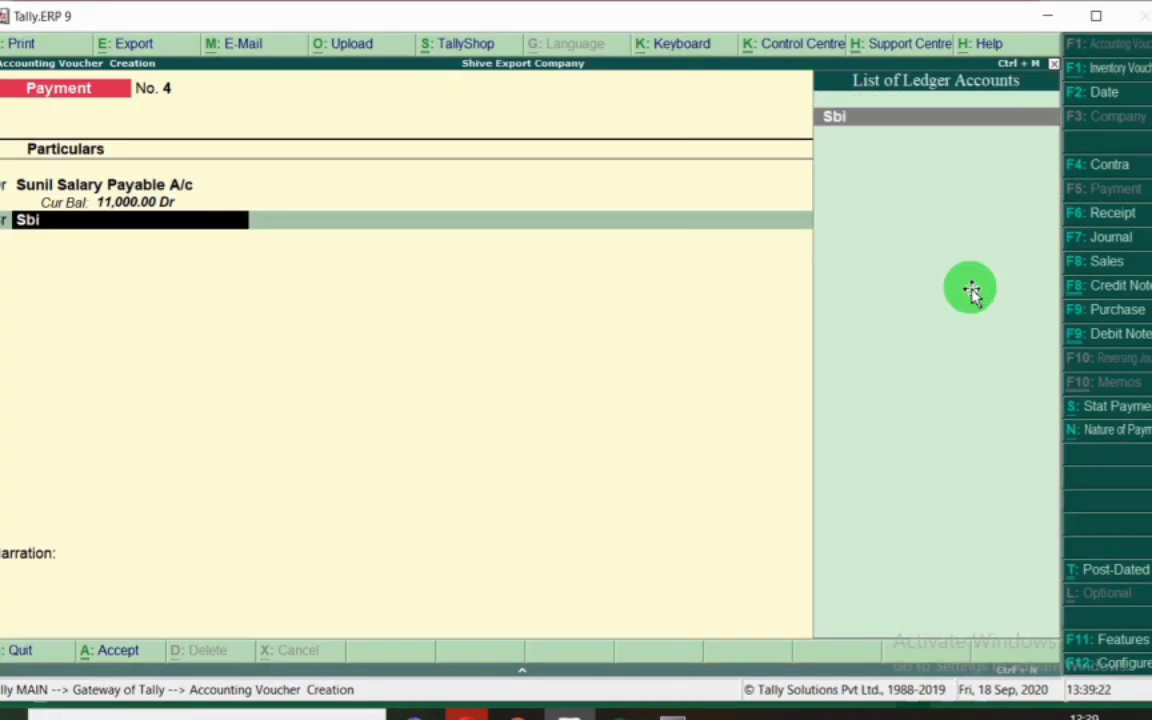
key("Return")
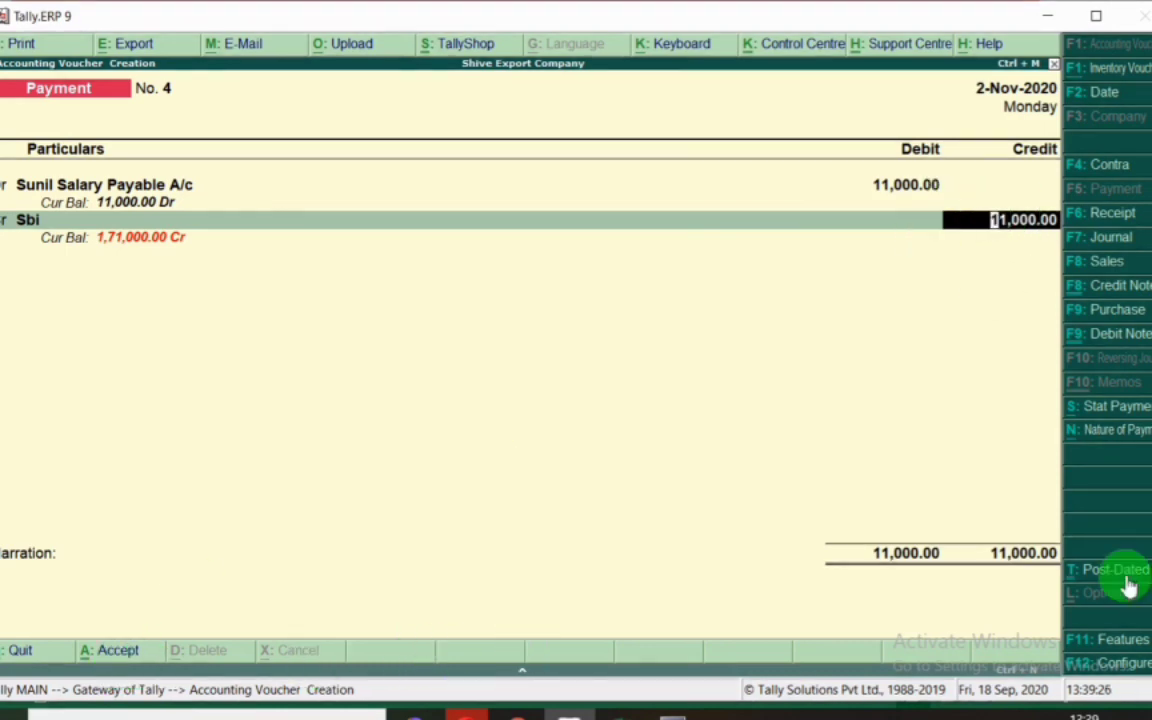
Discard employee 2's unsaved payment voucher and start a new payment voucher dated 2-Nov-2020.
key("Escape")
key("Return")
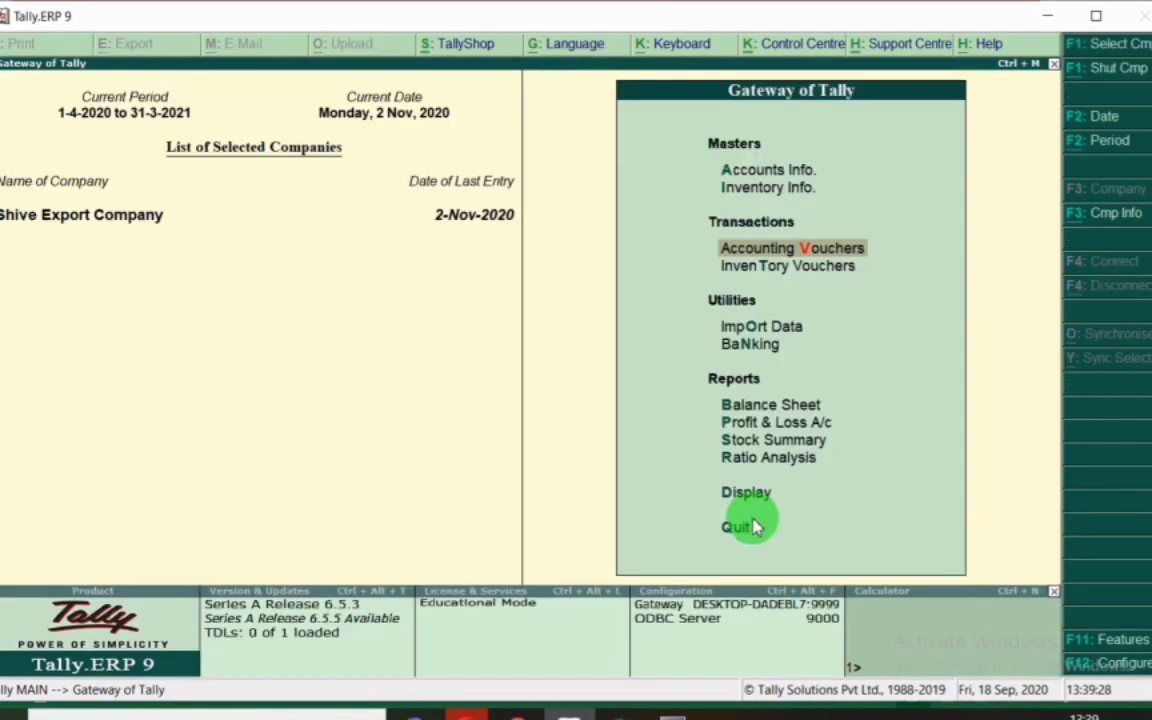
key("Return")
key("F2")
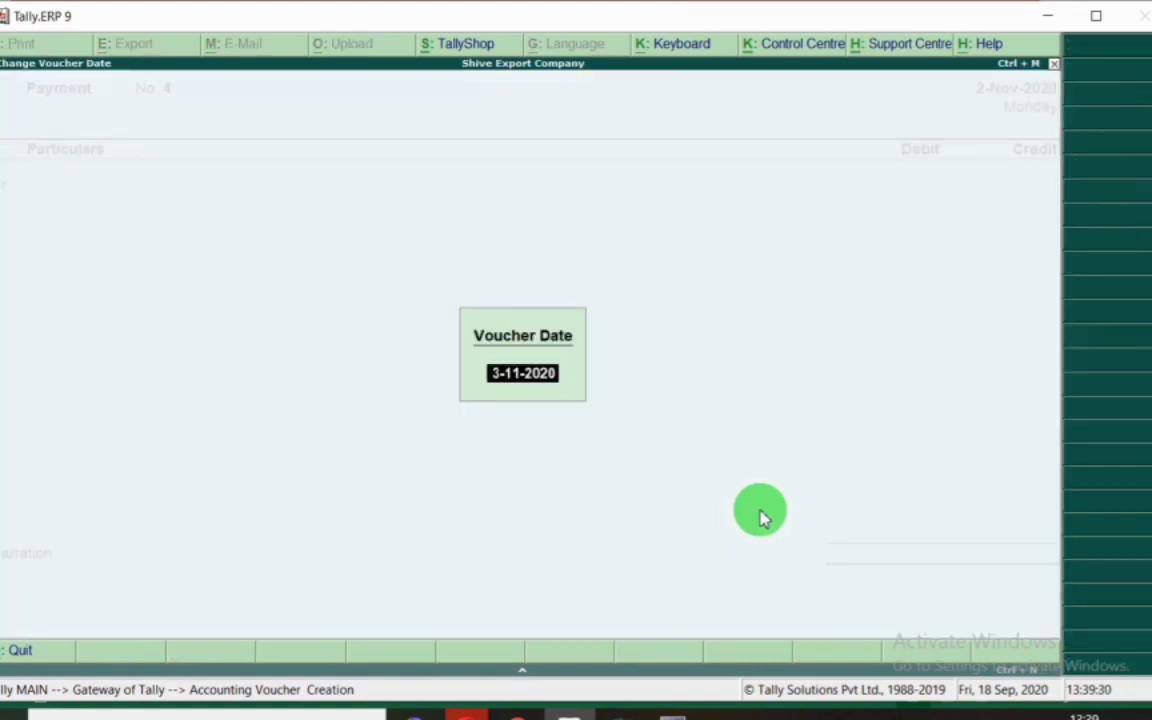
type("2.11")
key("Return")
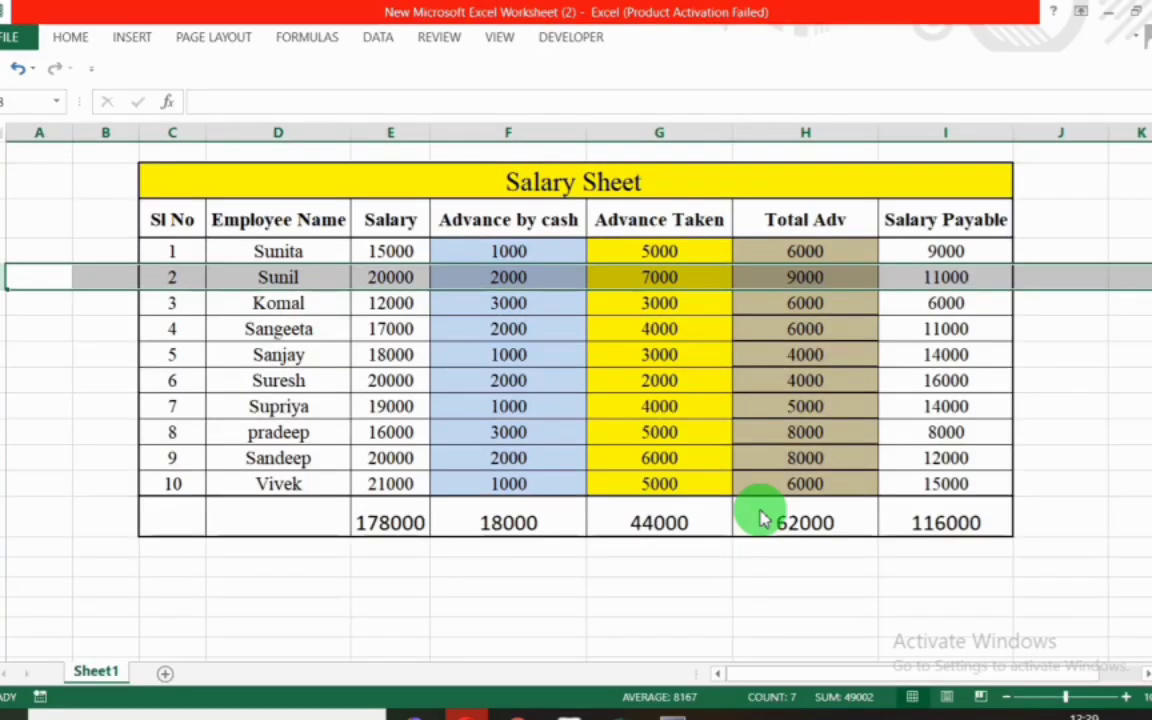
Mark employee 3's row in the Excel salary sheet and select that employee's salary payable ledger as the Tally voucher's debit account.
left_click(5, 303)
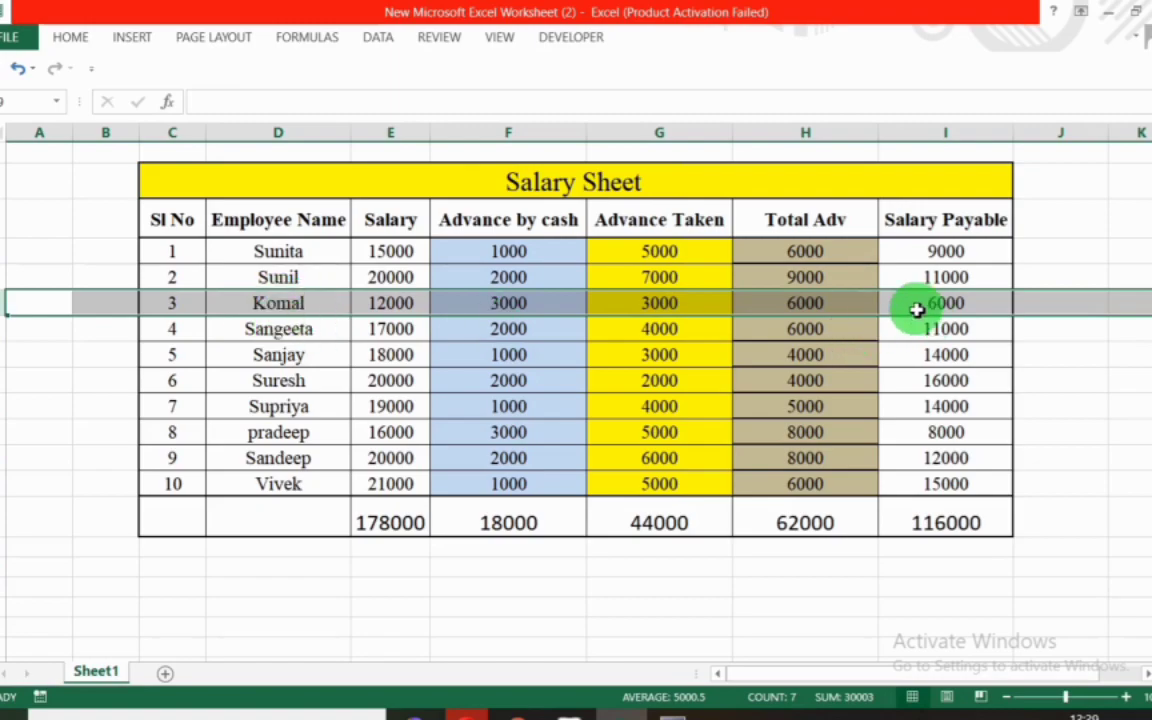
key("alt+Tab")
type("Koma")
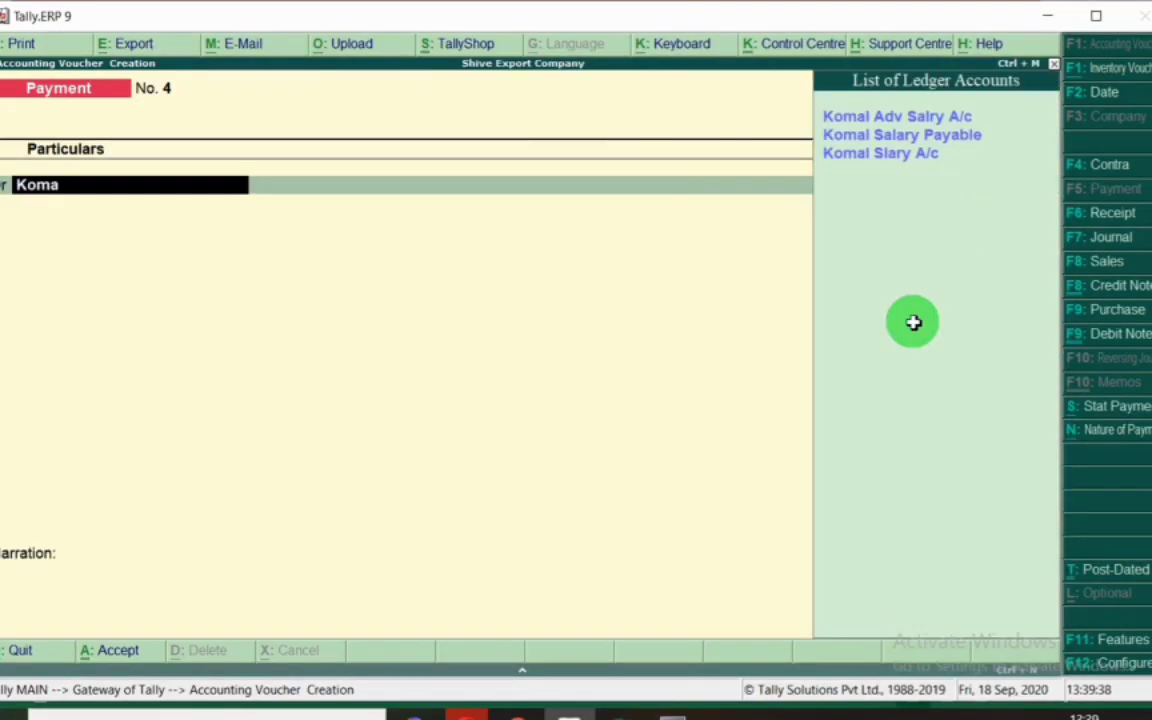
type("l")
key("Down")
key("Return")
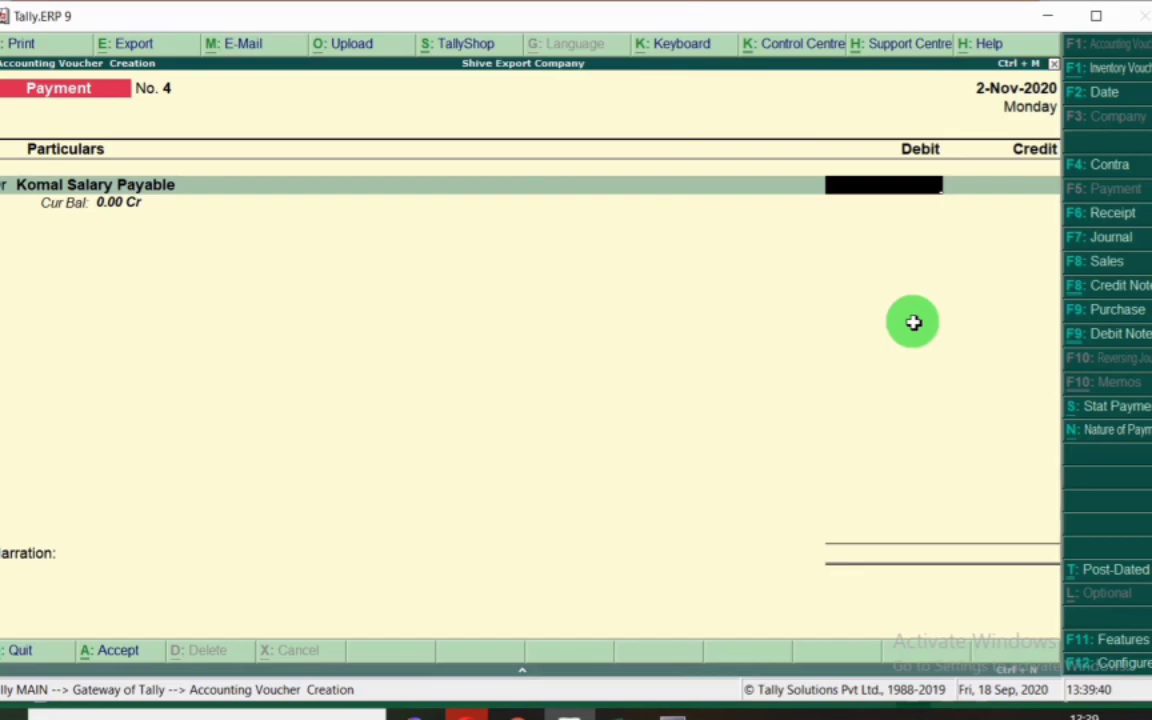
Debit employee 3's salary payable ledger with 6,000 from the salary sheet and credit Sbi with the same amount.
key("alt+Tab")
key("alt+Tab")
type("6,000")
key("Return")
type("Sbi")
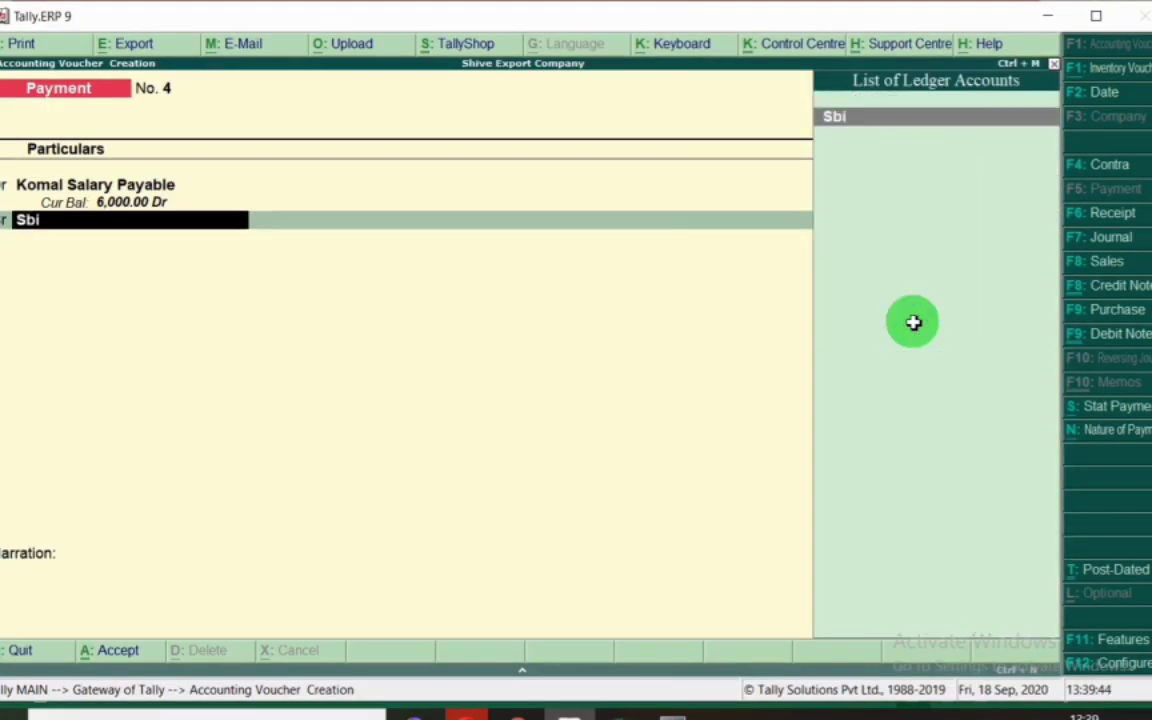
key("Return")
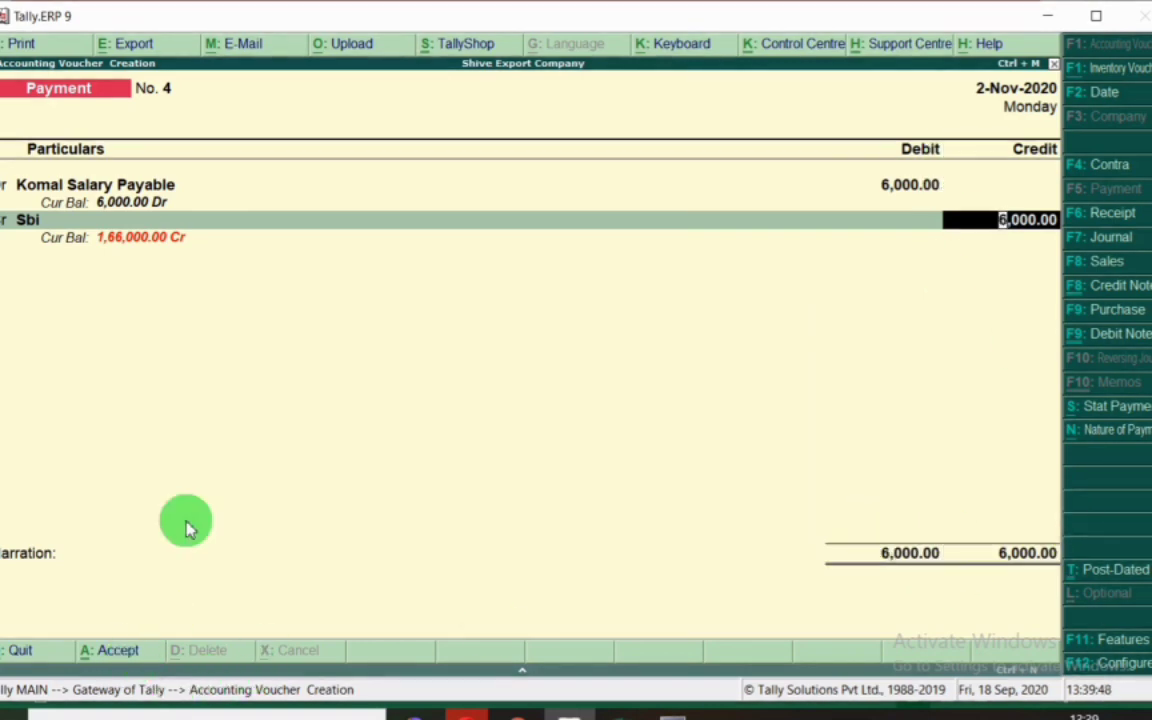
Discard employee 3's unsaved payment voucher and reopen accounting voucher creation from the Gateway of Tally.
key("Escape")
key("Escape")
key("Return")
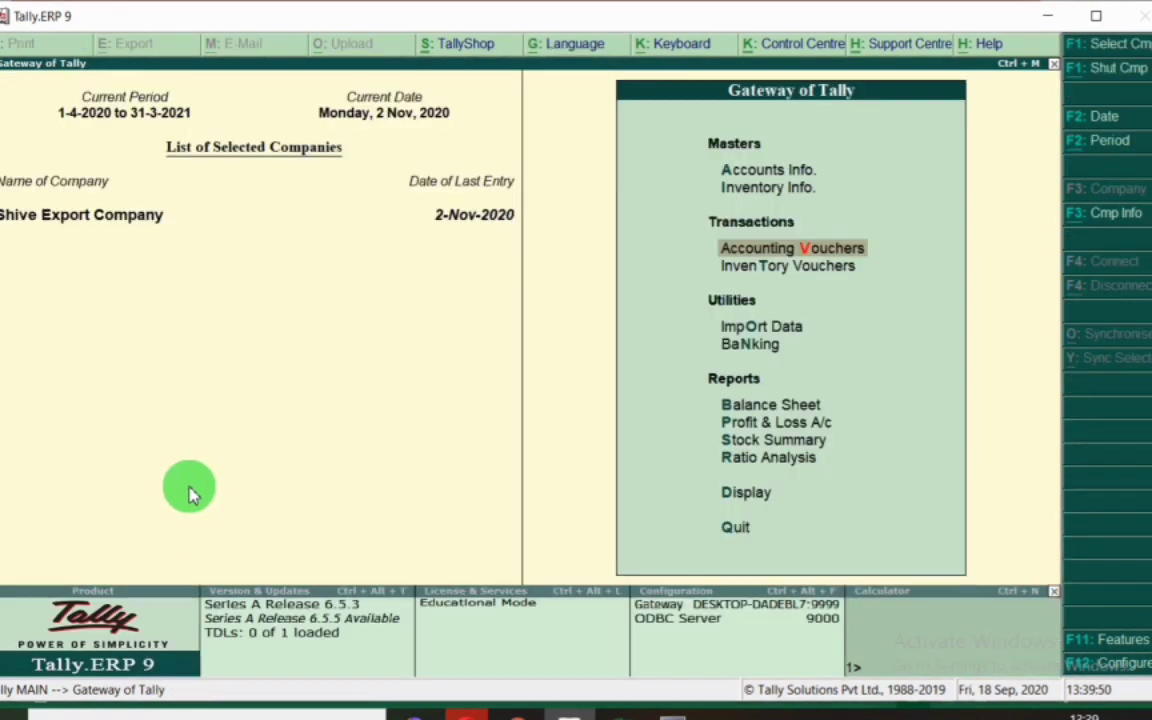
key("Return")
Mark employee 4's row in the Excel salary sheet and date the new Tally payment voucher 2-Nov-2020.
key("alt+Tab")
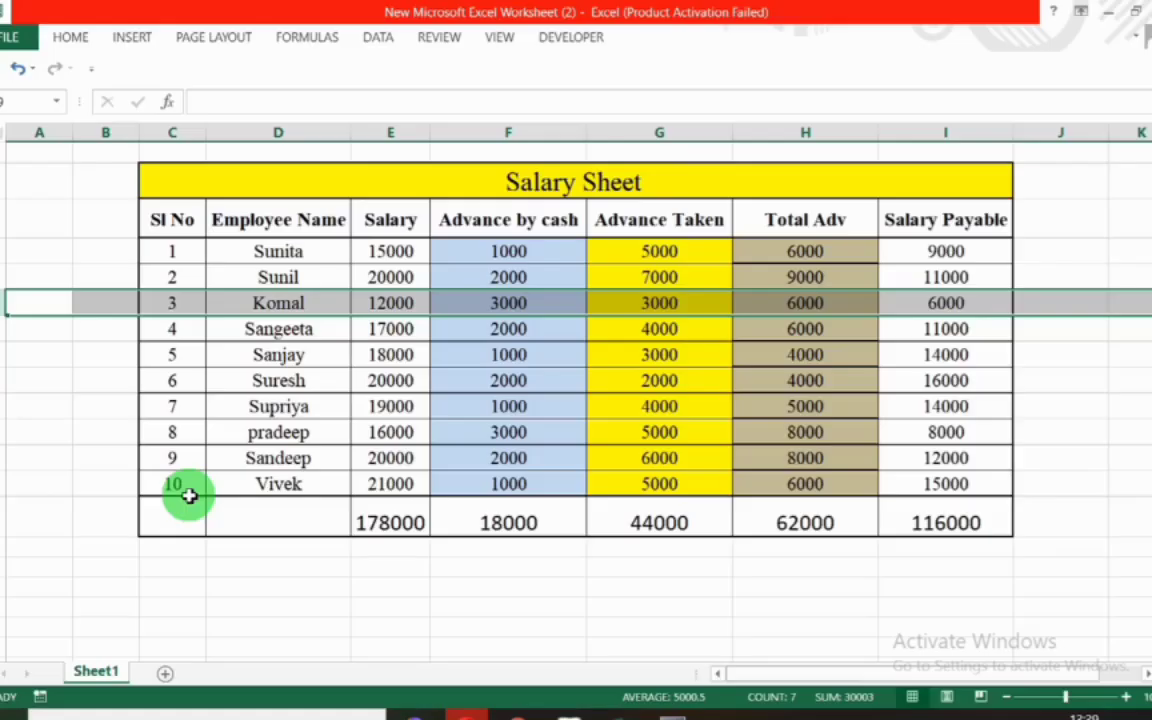
left_click(4, 328)
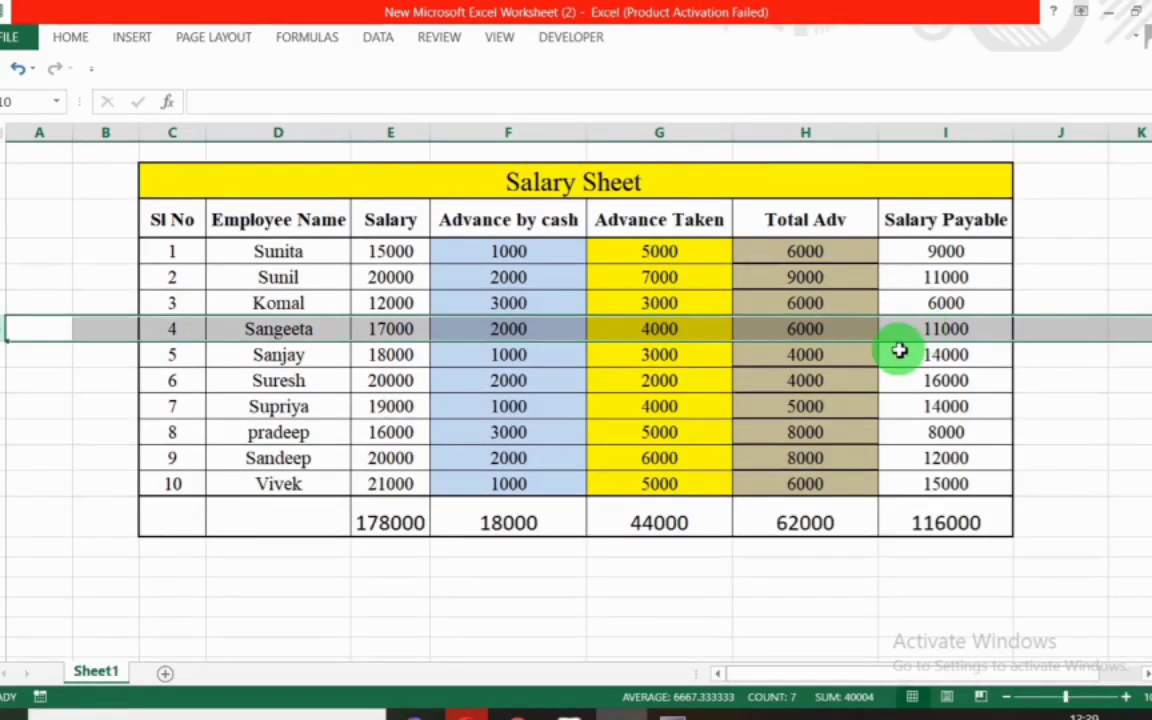
key("alt+Tab")
key("F2")
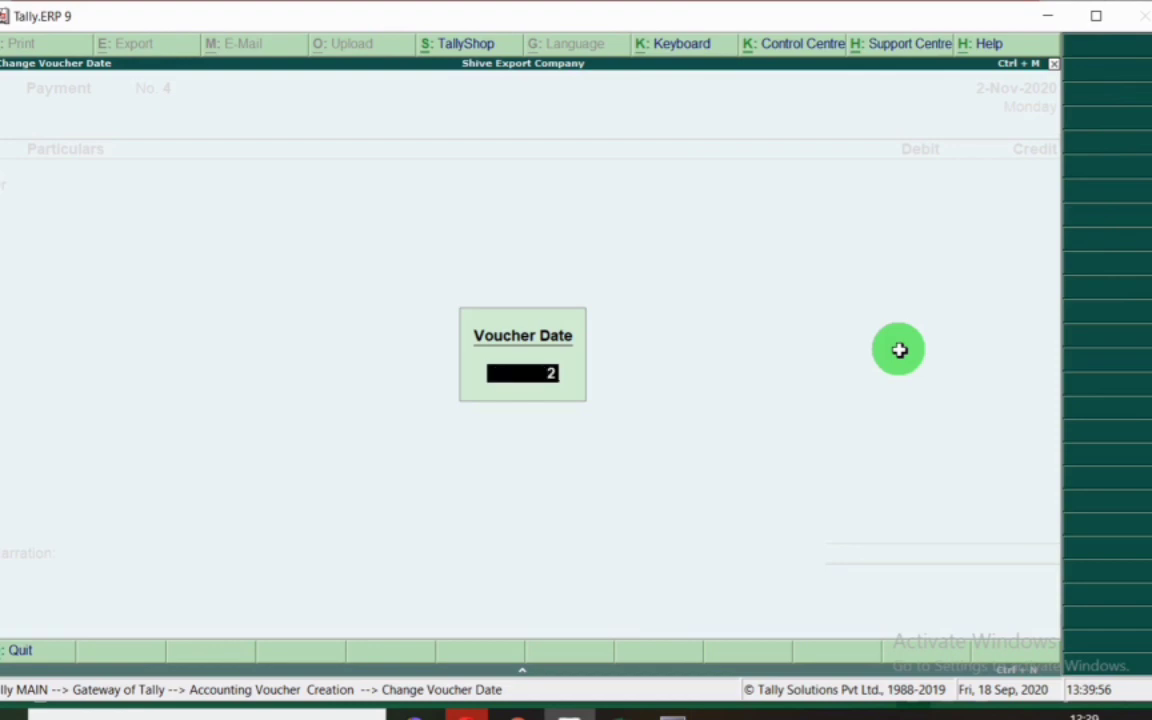
key("Return")
Debit employee 4's salary payable ledger with 11,000 from the salary sheet and credit Sbi with the same amount.
type("Sangee")
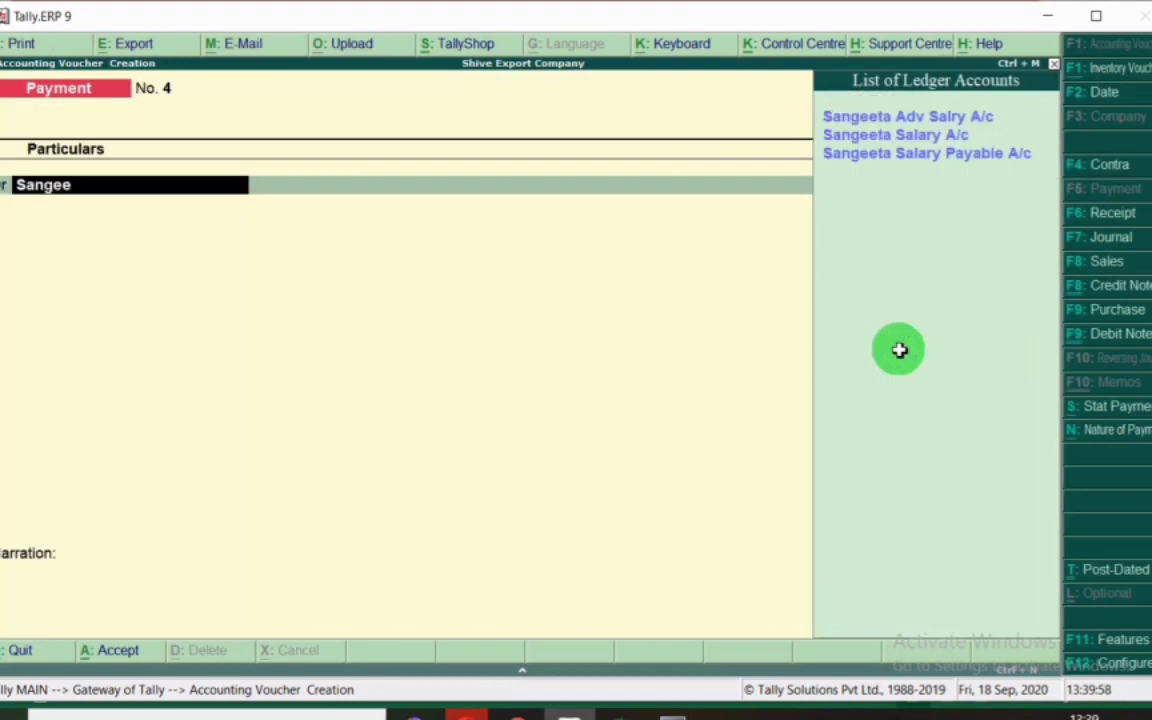
key("Down")
key("Down")
key("Return")
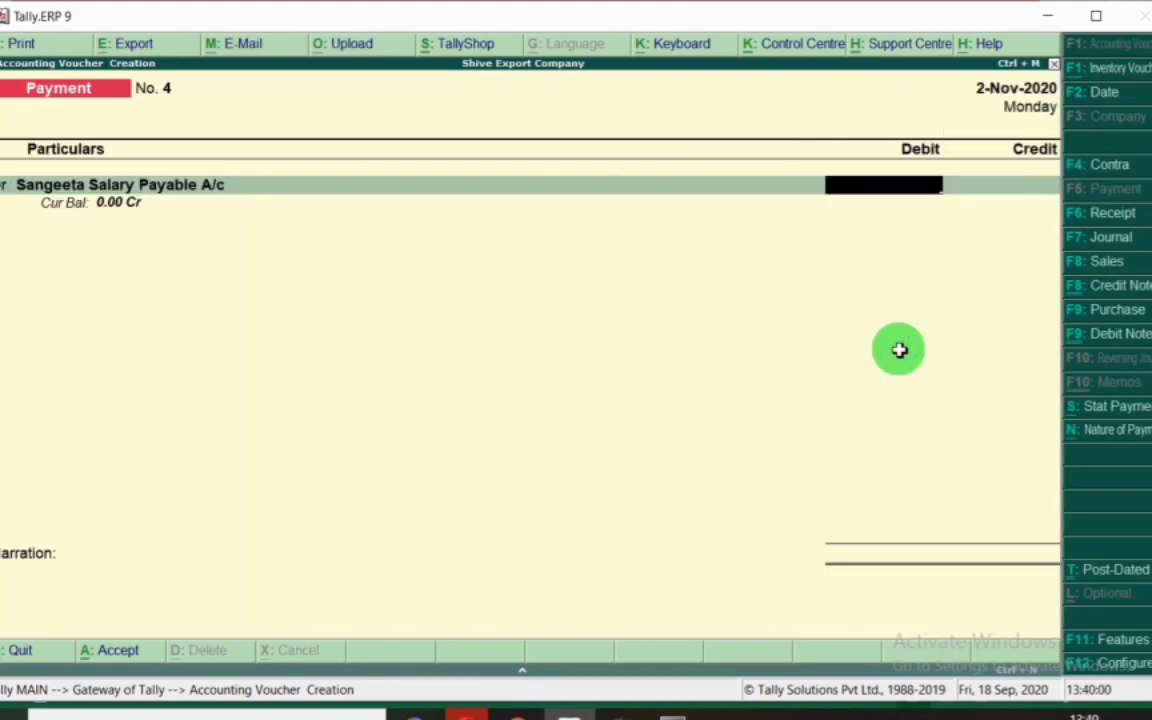
key("alt+Tab")
key("alt+Tab")
type("1")
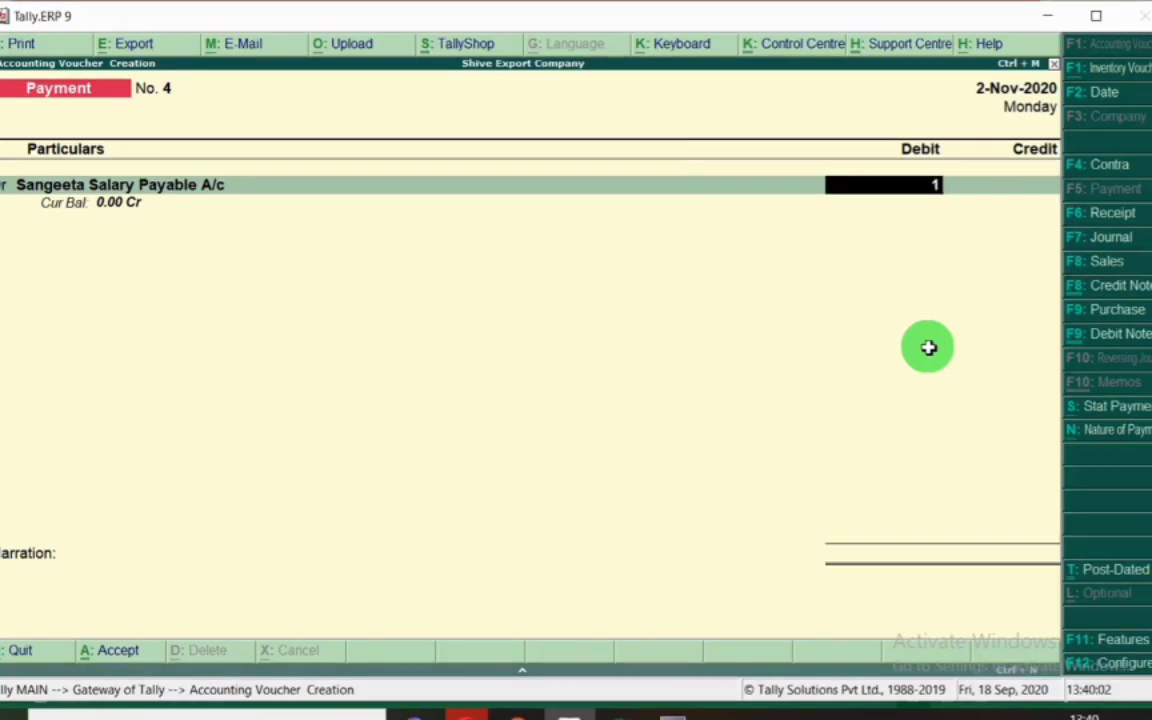
key("Return")
type("Sbi")
key("Return")
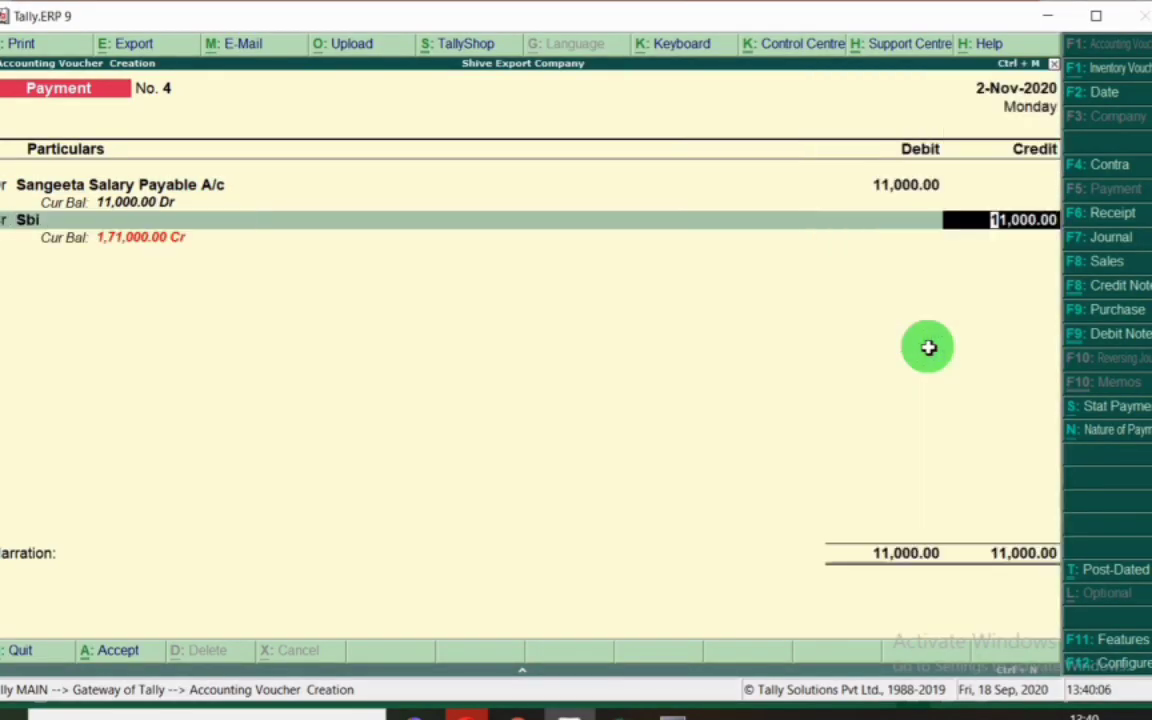
Discard employee 4's unsaved payment voucher and open a new payment voucher from the Gateway of Tally.
key("BackSpace")
key("Escape")
key("Return")
key("Return")
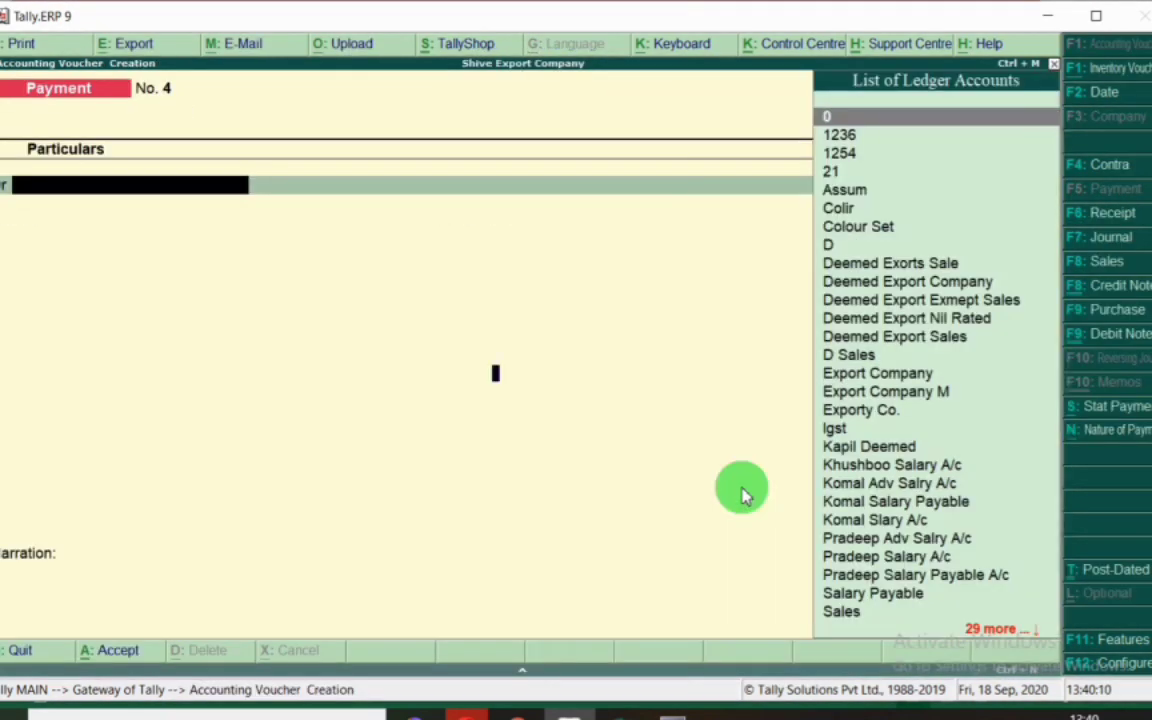
Date the new payment voucher 2-Nov-2020 and mark employee 5's row in the Excel salary sheet.
key("F2")
type("2-Nov-2020")
key("Return")
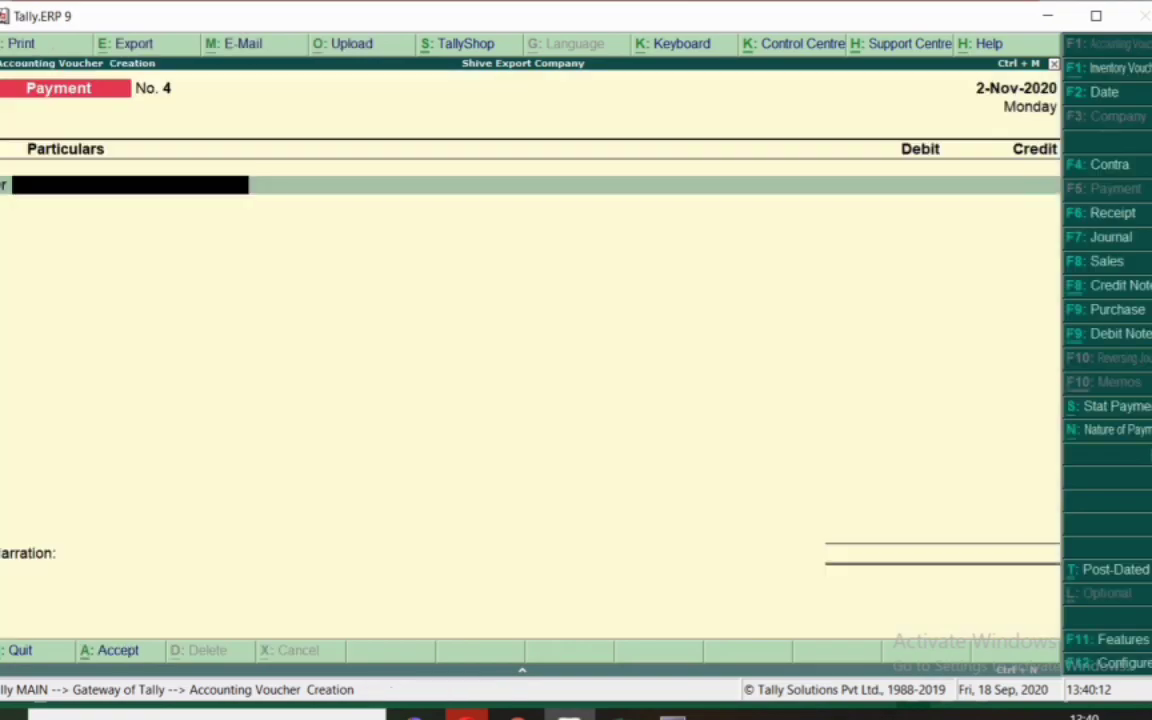
key("alt+Tab")
left_click(5, 352)
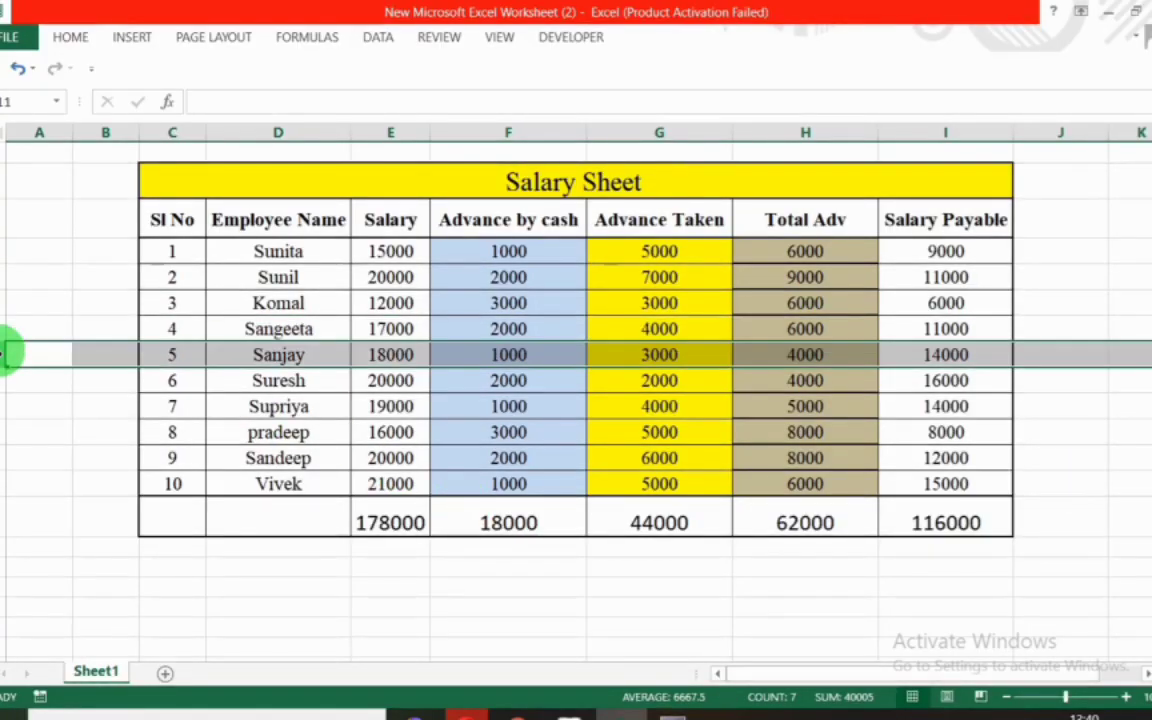
key("alt+Tab")
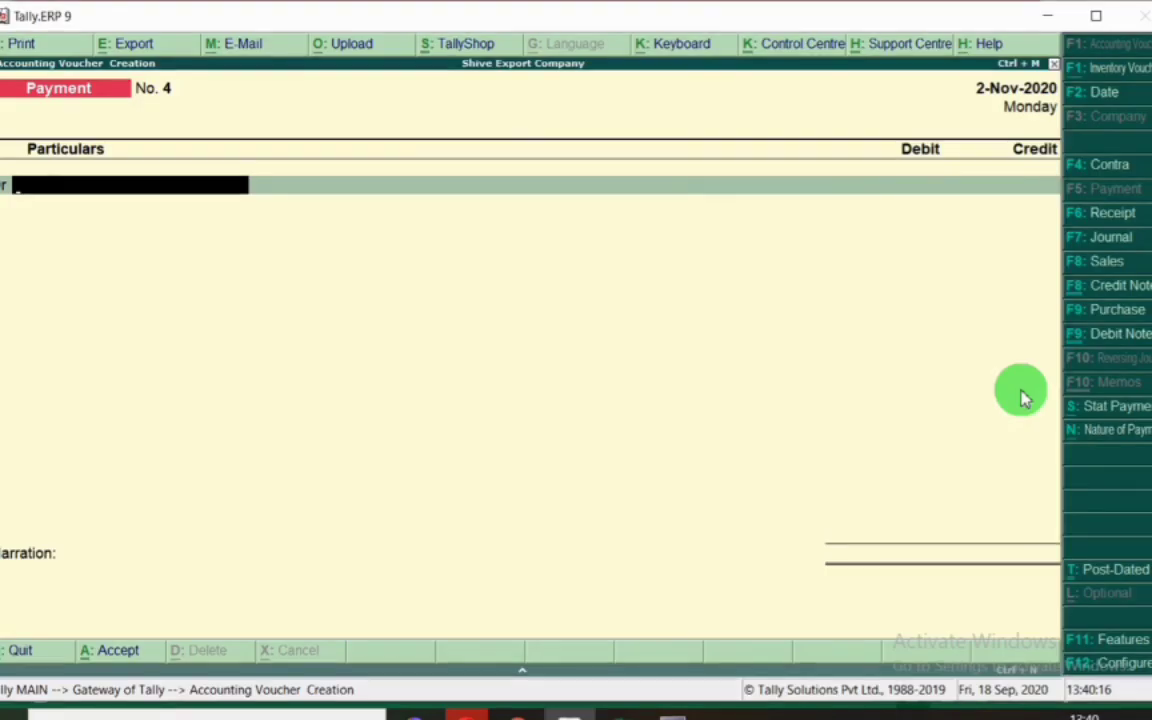
Debit employee 5's salary payable ledger with 14,000 from the salary sheet and credit Sbi with the same amount.
type("Sanja")
key("Down")
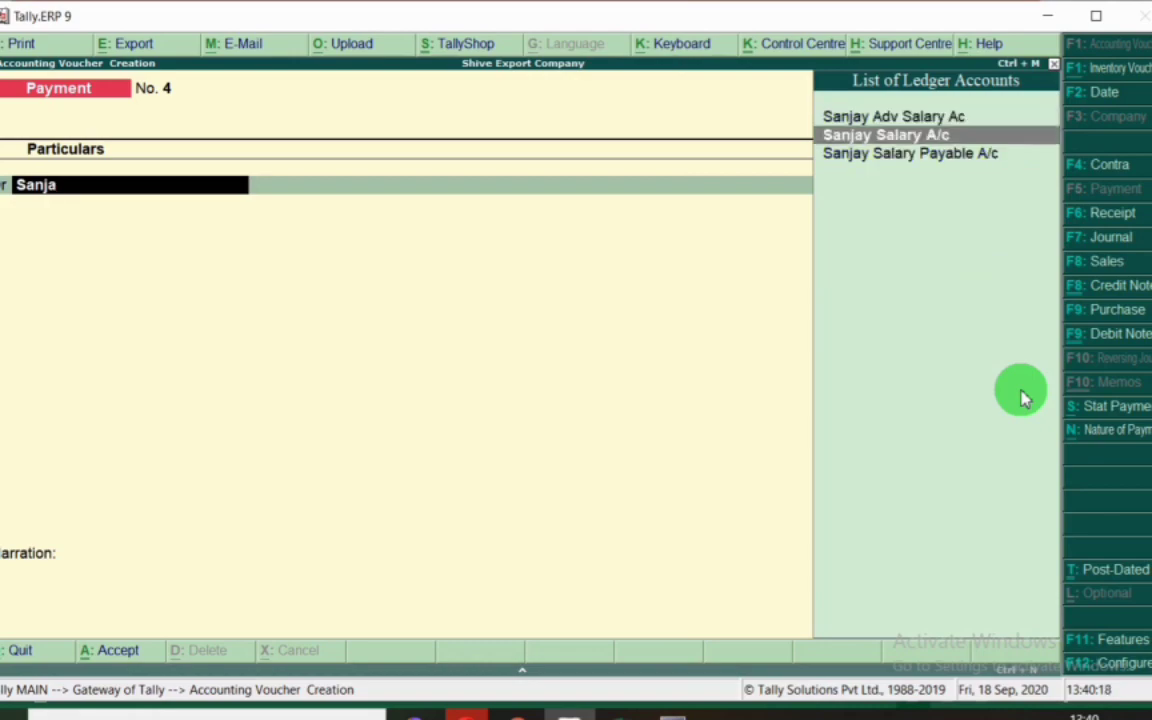
key("Down")
key("Return")
key("alt+Tab")
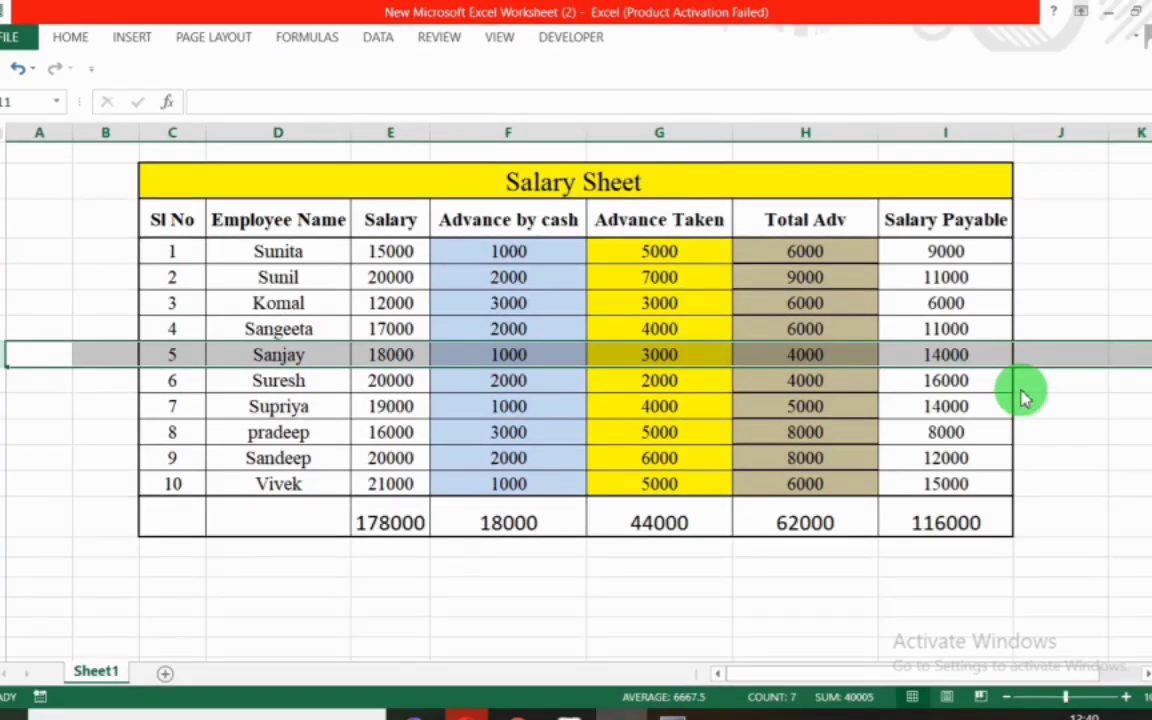
key("alt+Tab")
key("Return")
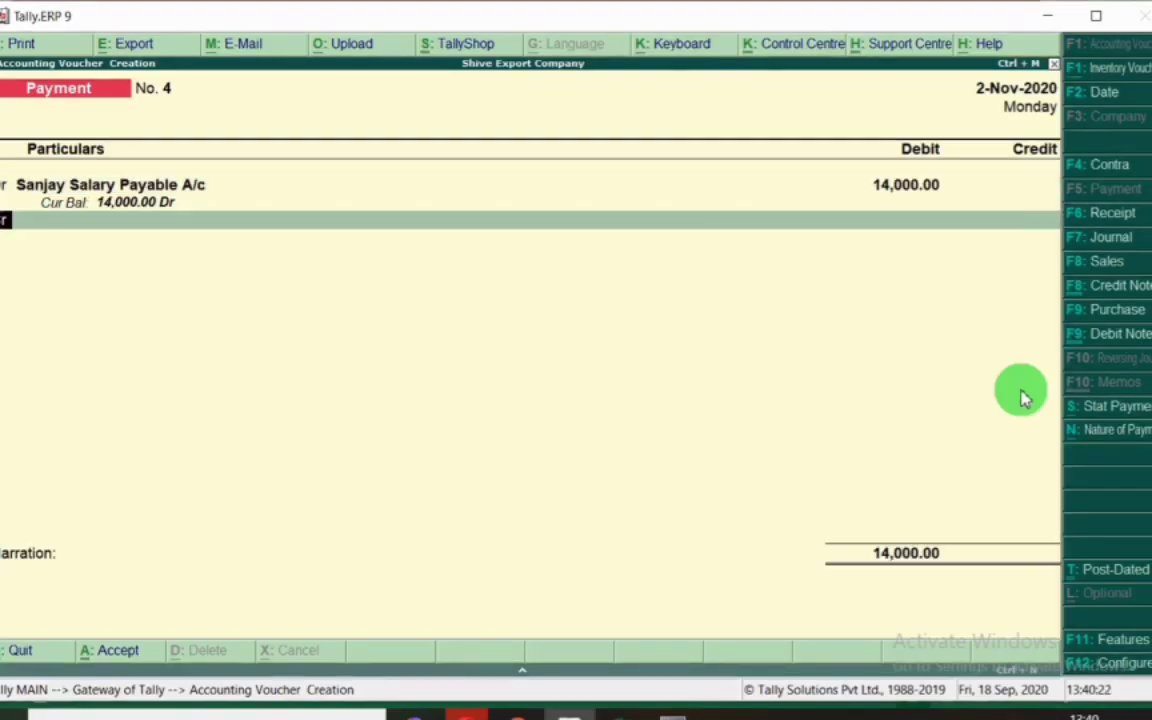
type("Sbi")
key("Return")
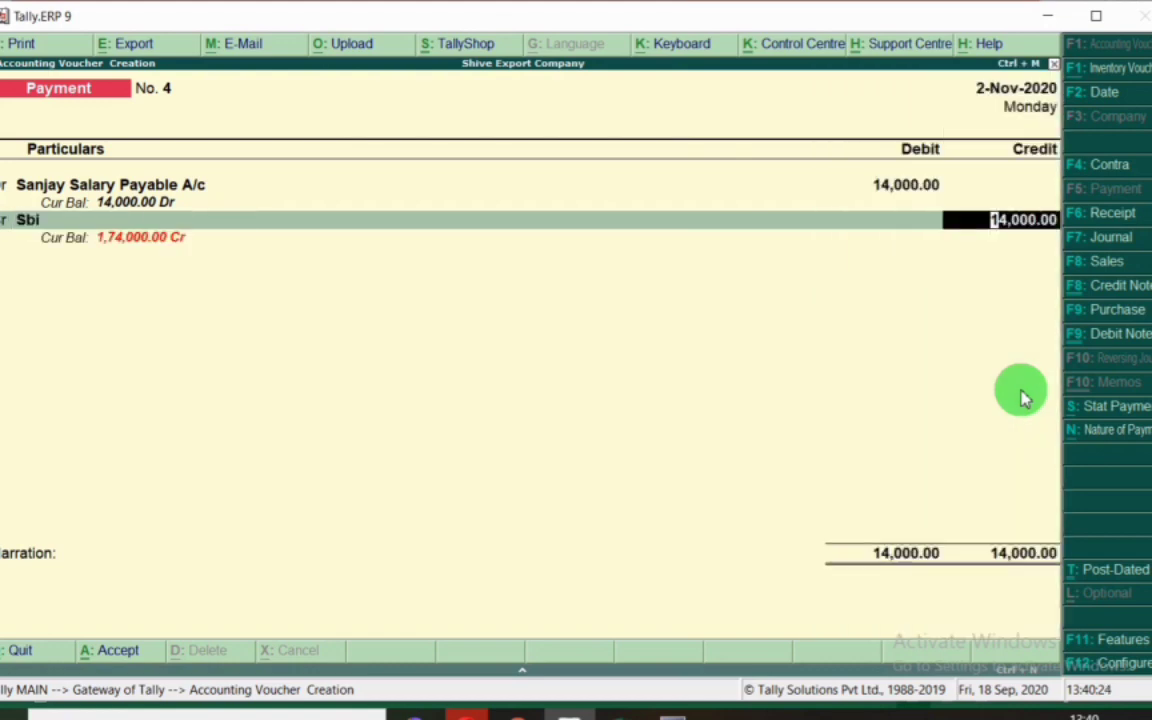
Discard employee 5's unsaved payment voucher and open a new one from the Gateway of Tally.
key("Escape")
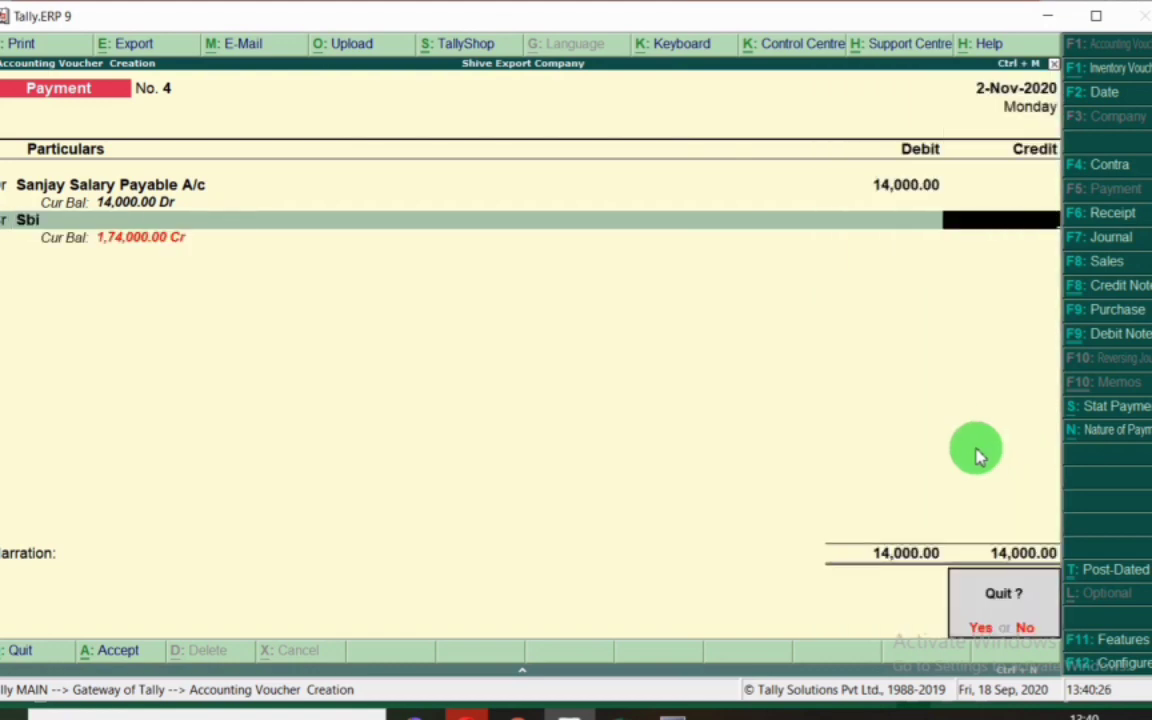
key("Return")
key("Return")
Set the voucher date to 2-Nov-2020 and mark employee 6's row in the Excel salary sheet.
key("F2")
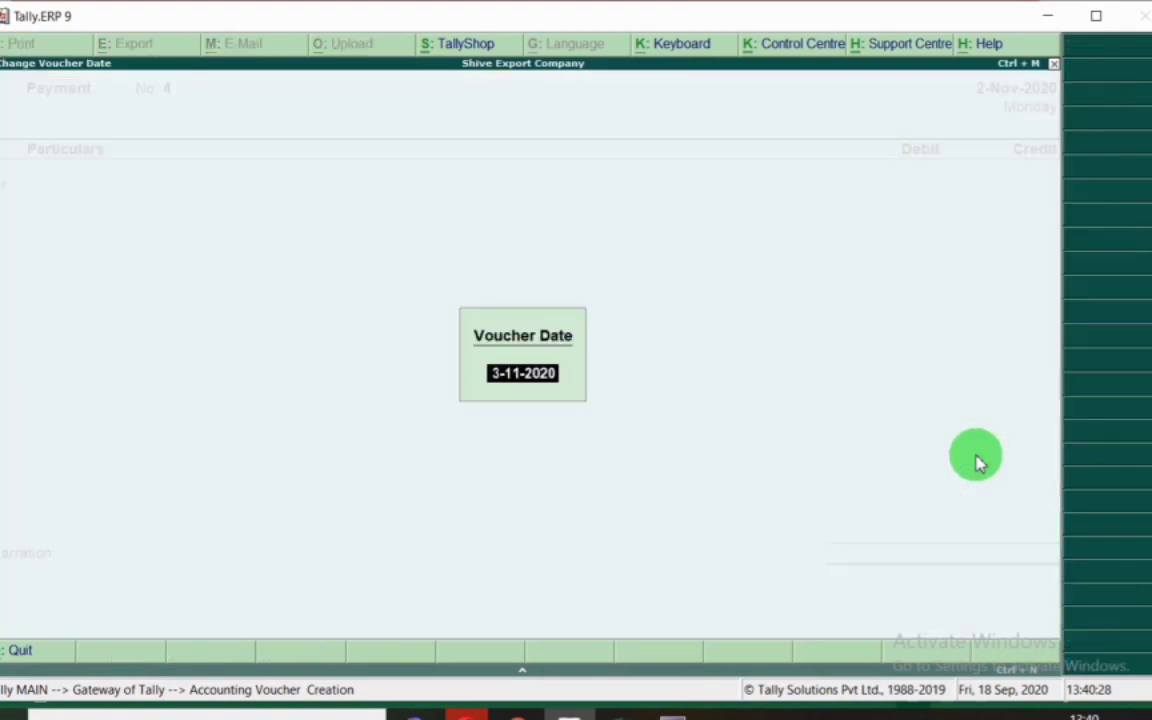
type("2.1")
key("Return")
key("alt+Tab")
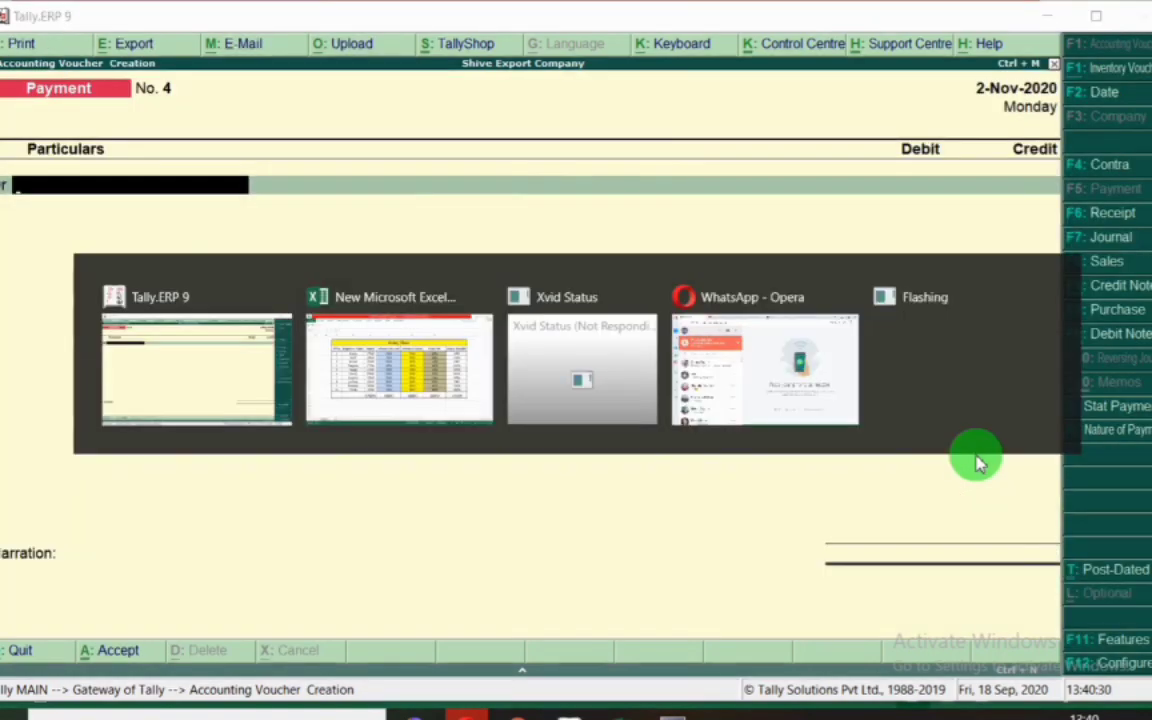
left_click(5, 380)
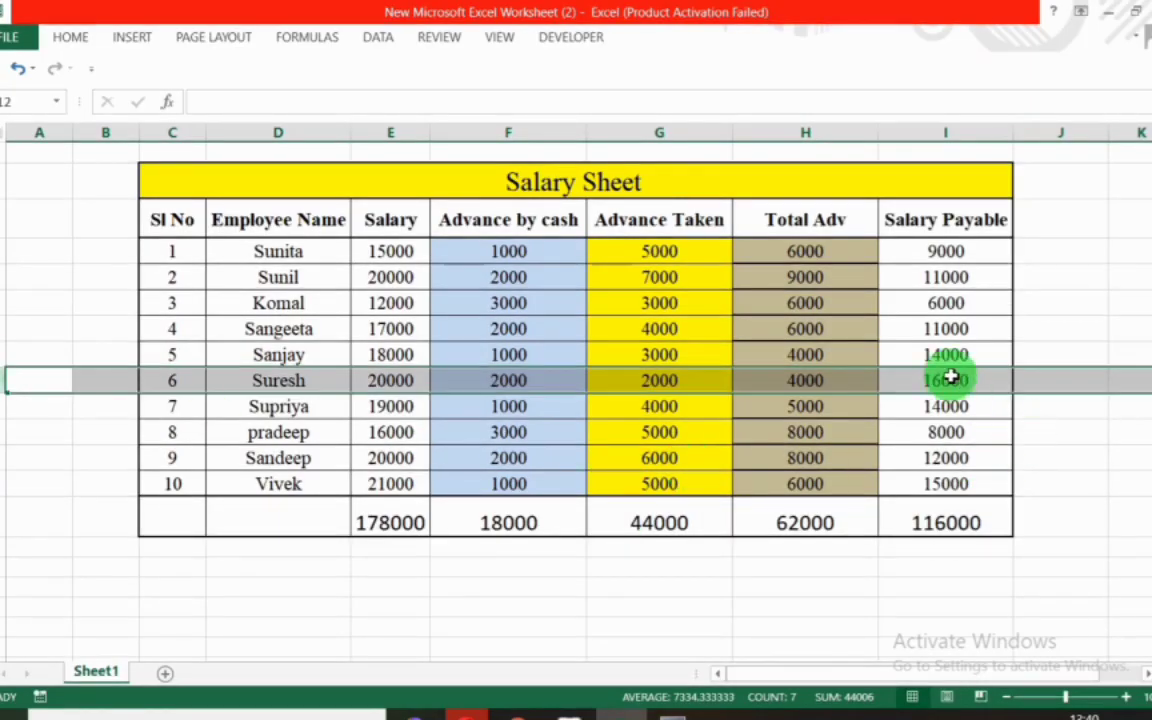
key("alt+Tab")
Debit employee 6's salary payable ledger with 16,000 and credit Sbi with the same amount.
type("Suresh")
key("Down")
key("Down")
key("Return")
type("16,00")
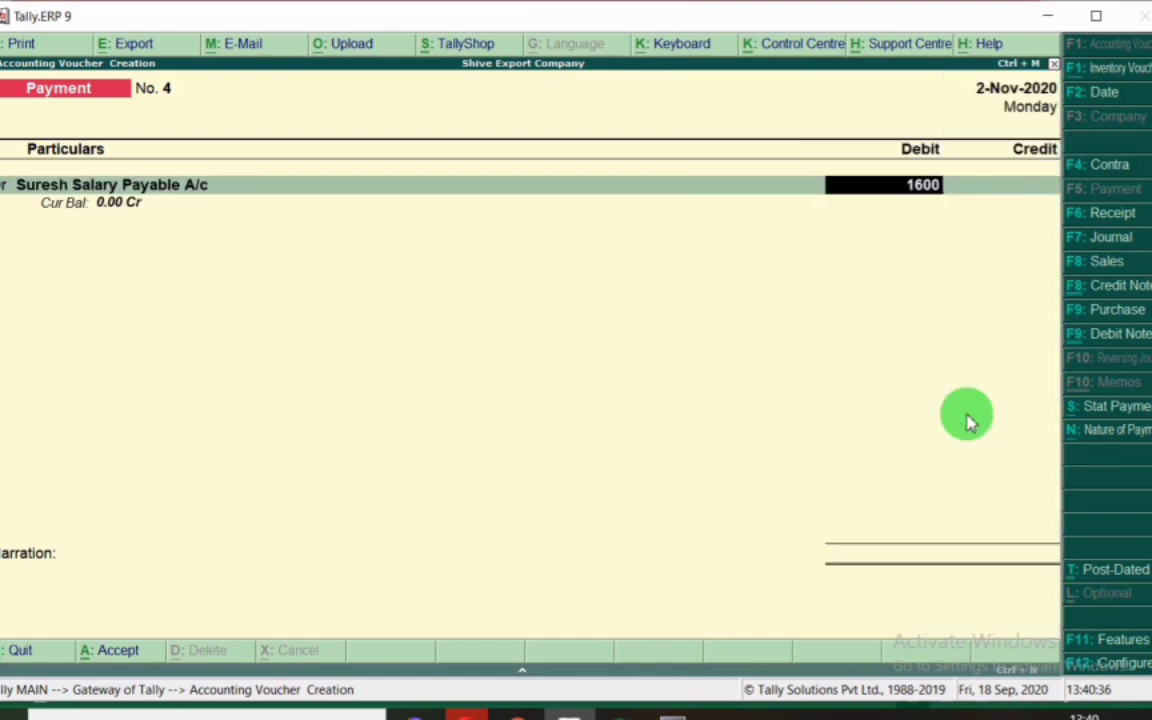
type("0")
key("Return")
type("Sbi")
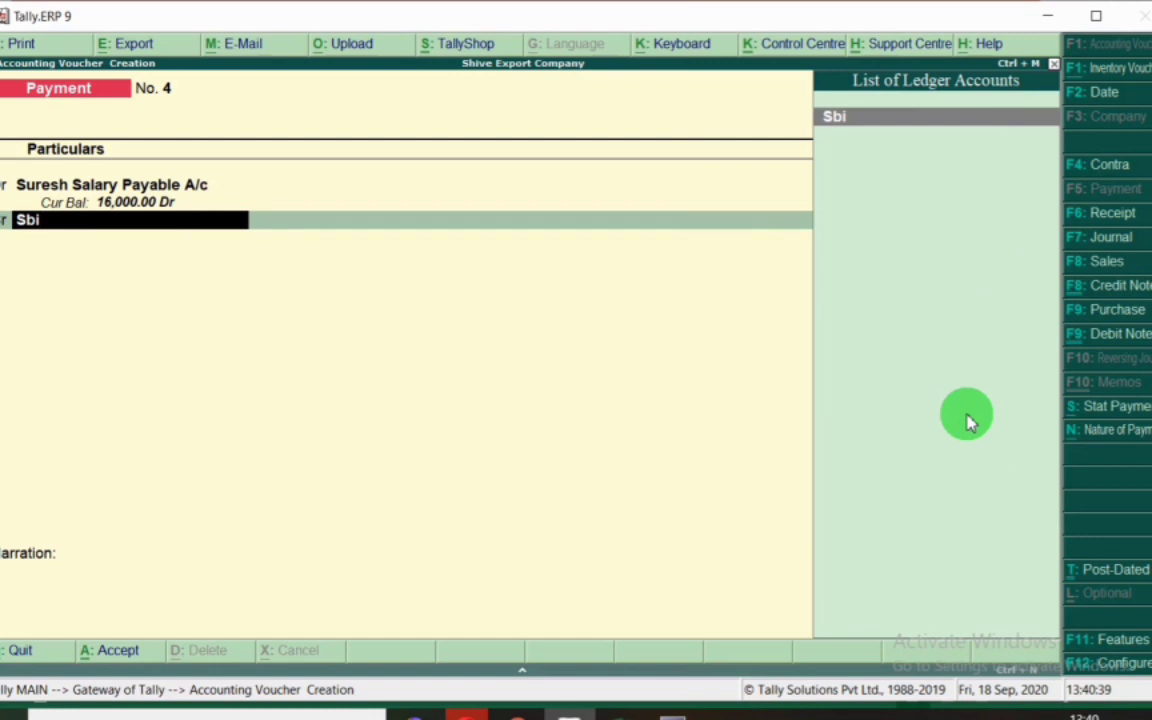
key("Return")
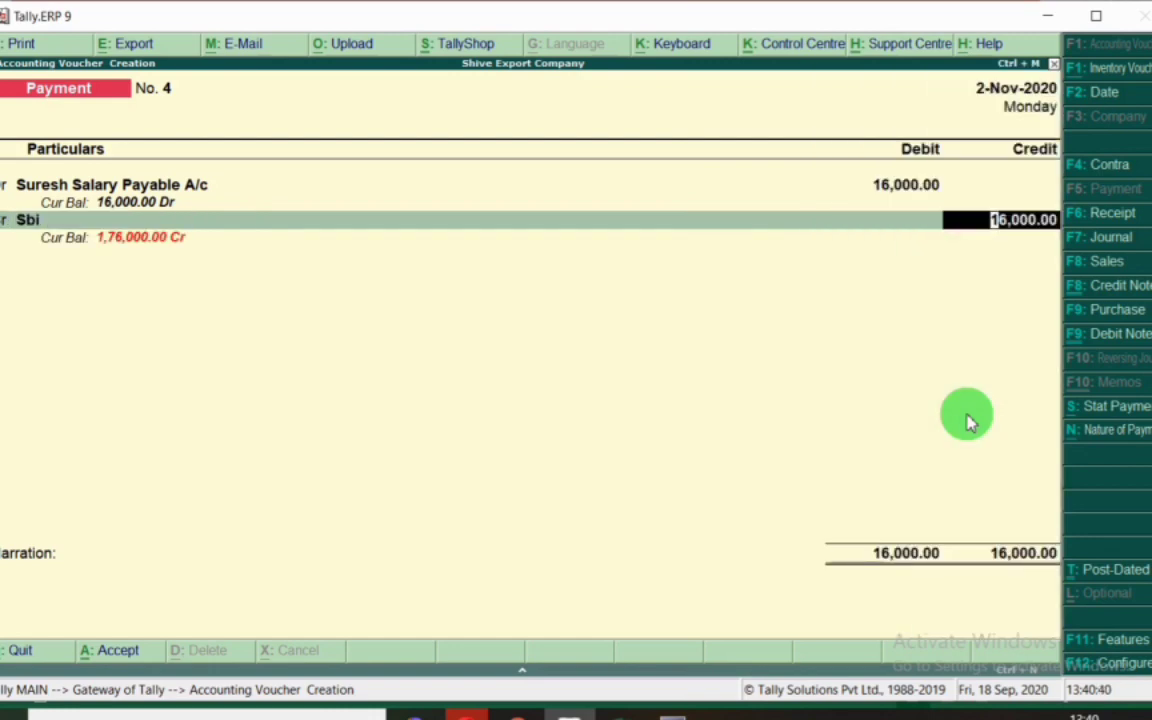
Discard employee 6's unsaved payment voucher and reopen accounting voucher creation from the Gateway of Tally.
key("Escape")
key("Return")
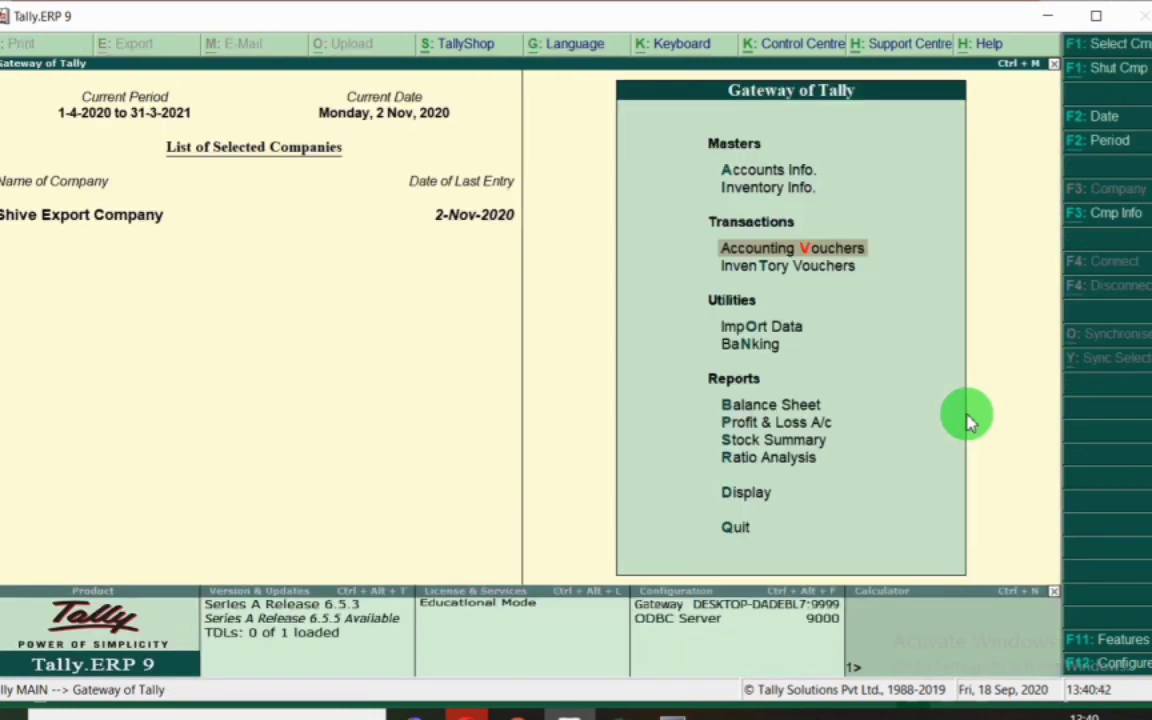
key("Return")
Date the payment voucher 2-Nov-2020 and mark employee 7's row in the Excel salary sheet.
key("F2")
key("Return")
key("alt+Tab")
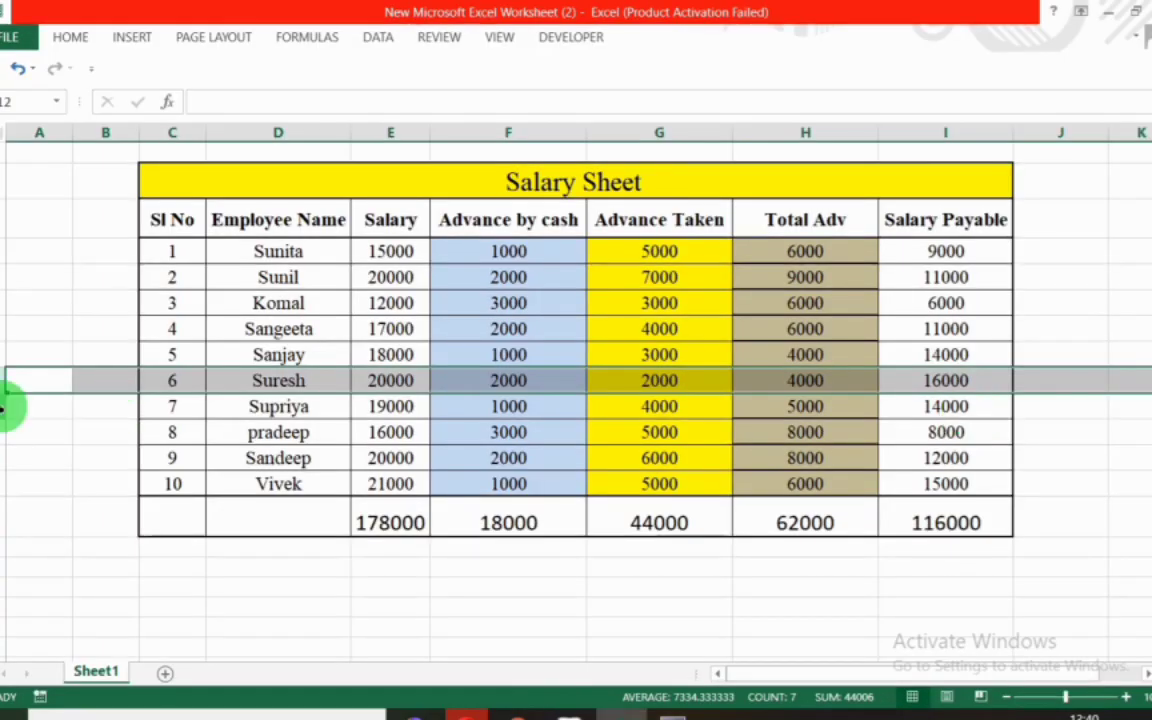
left_click(4, 405)
key("alt+Tab")
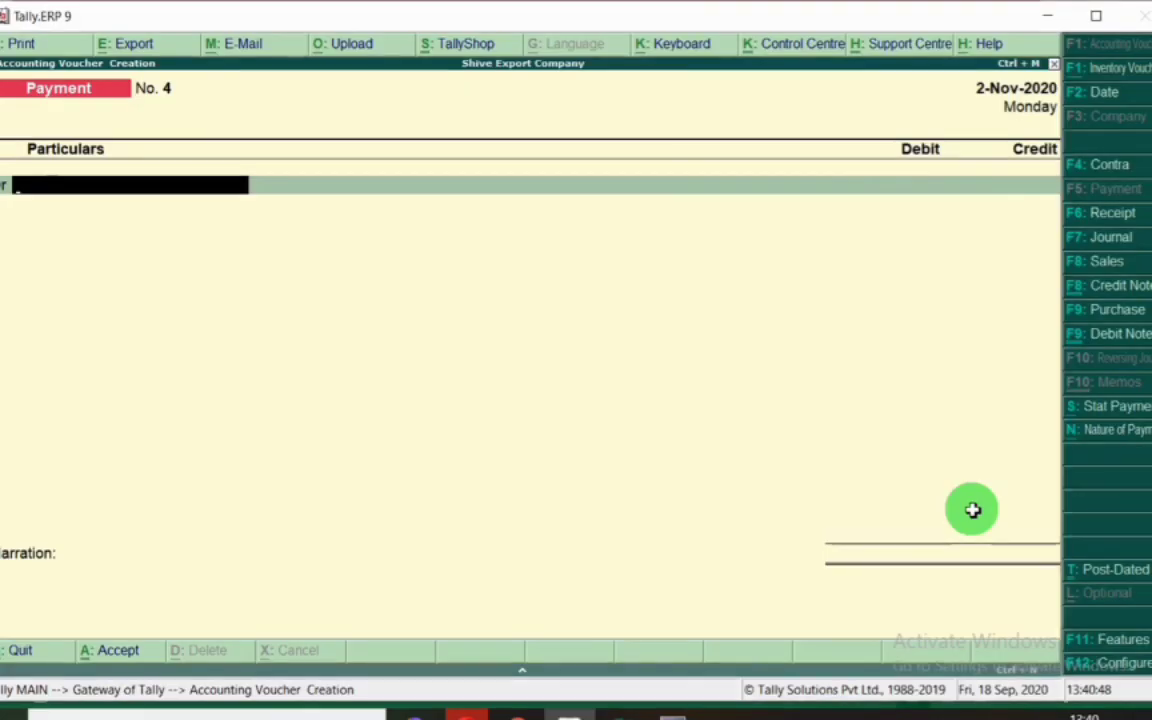
Debit employee 7's salary payable ledger with 14,000 from the salary sheet and credit Sbi with the same amount.
type("sur")
key("BackSpace")
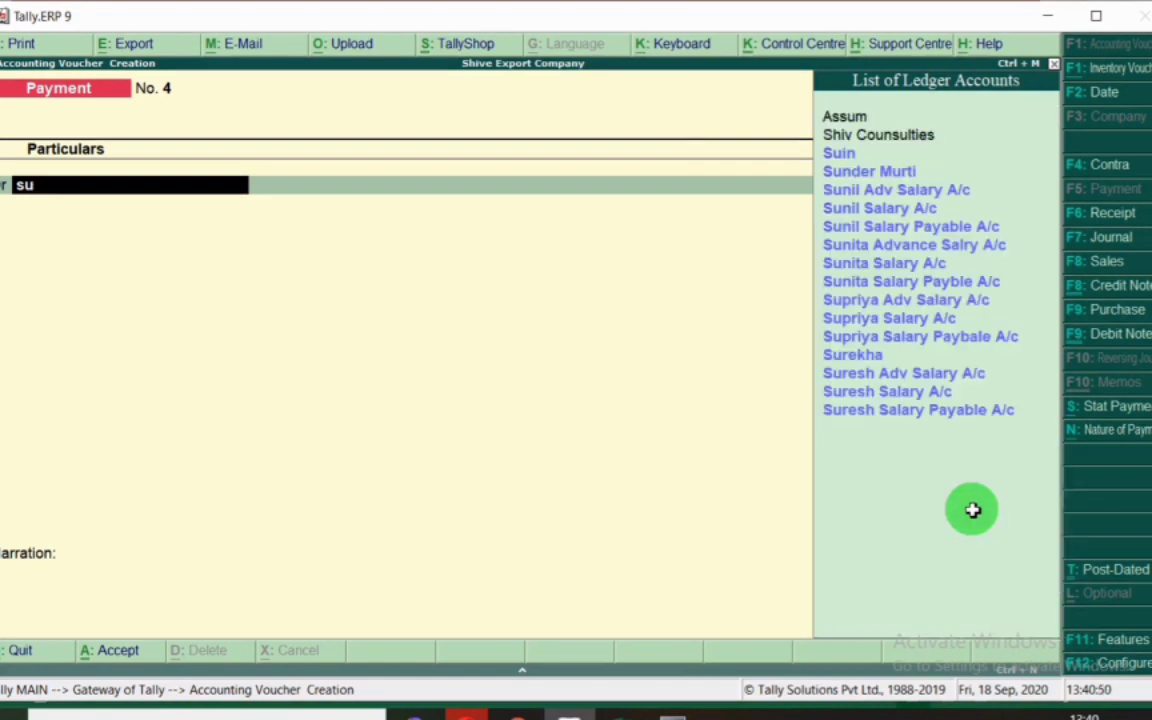
type("pri")
key("Down")
key("Down")
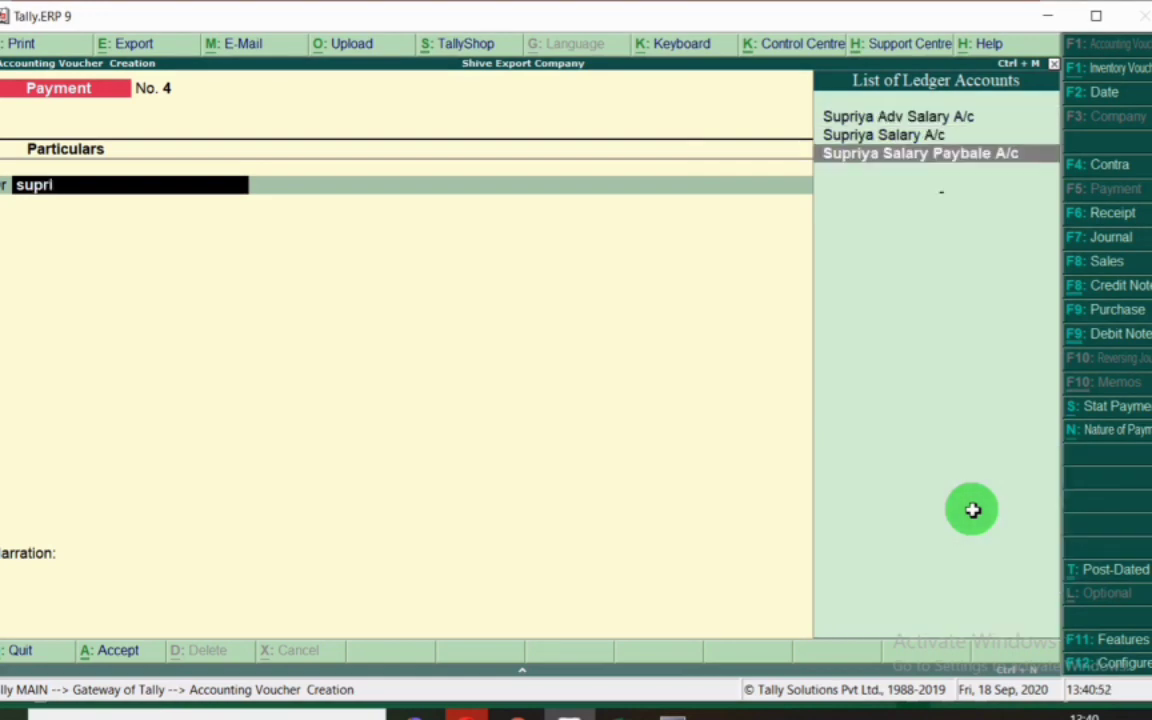
key("alt+Tab")
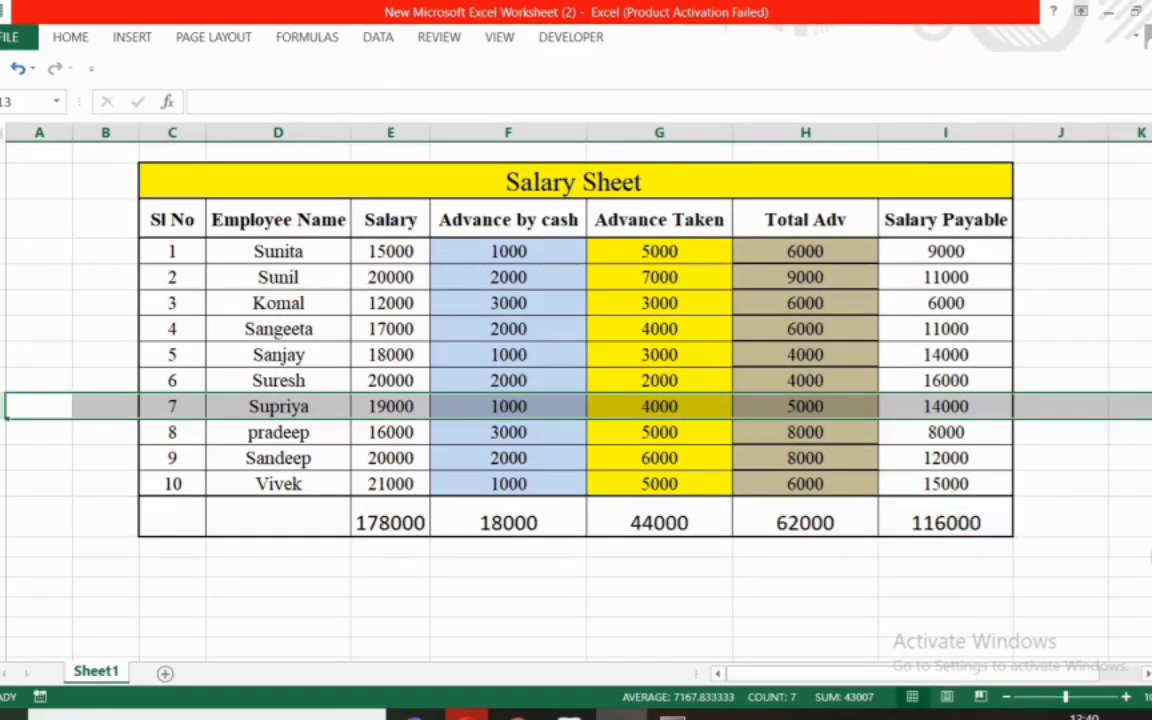
key("alt+Tab")
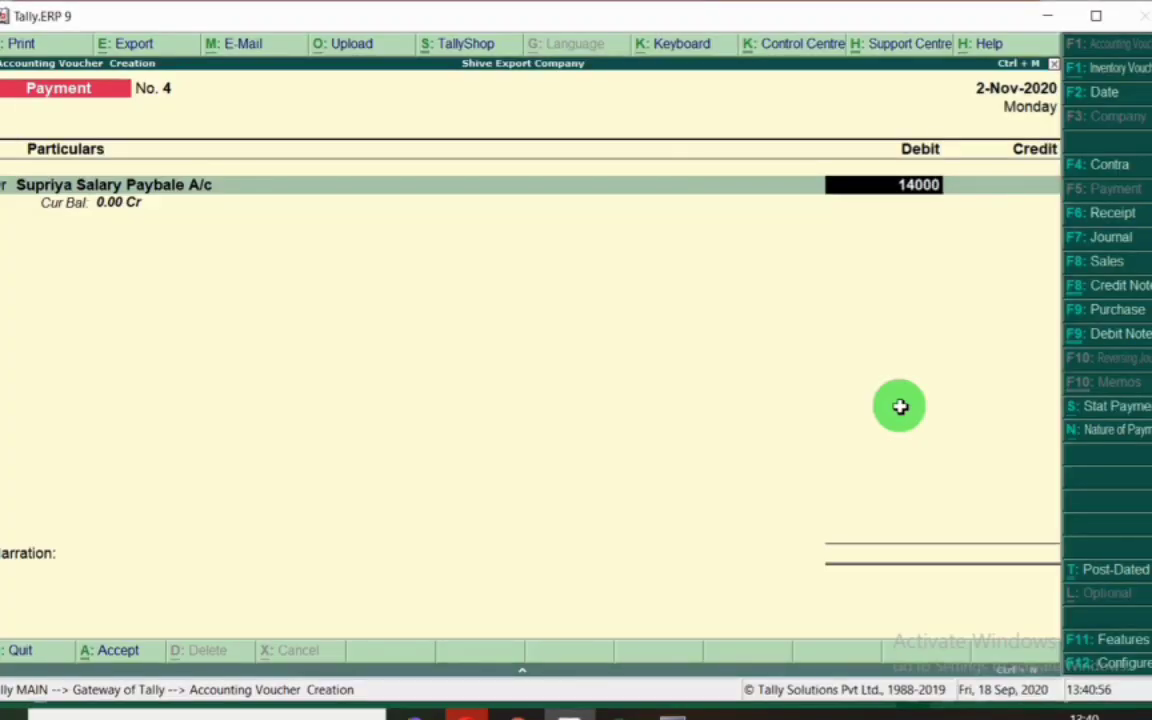
key("Return")
type("Sbi")
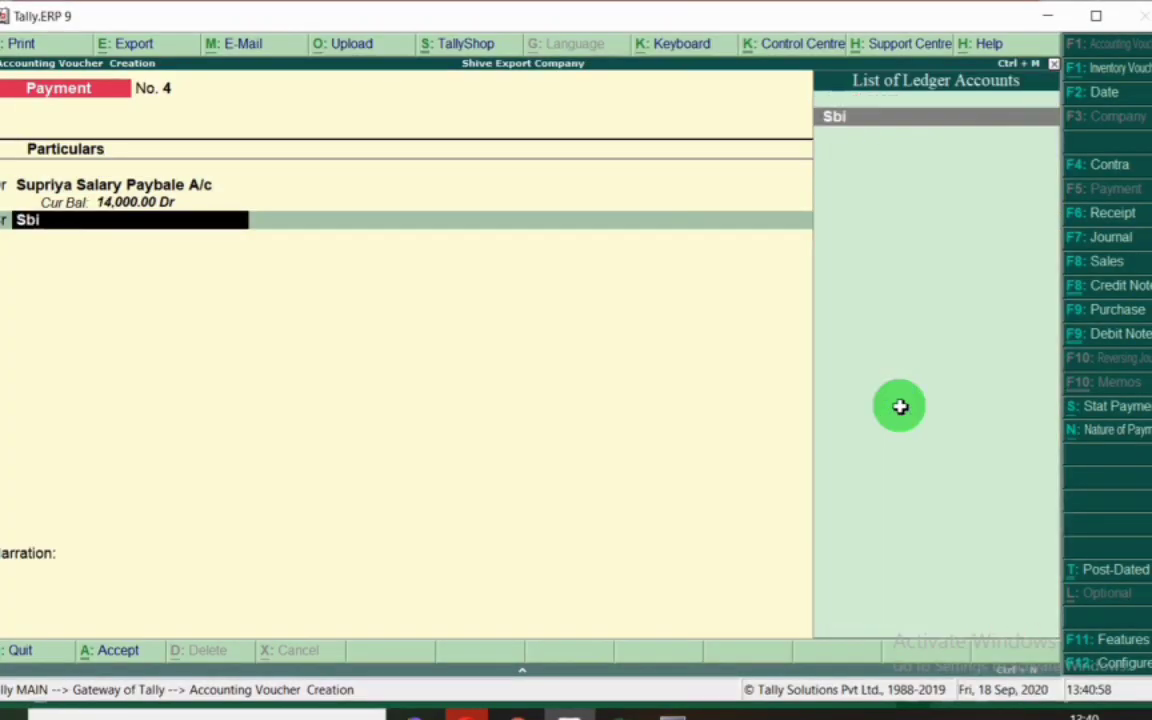
key("Return")
Discard employee 7's unsaved payment voucher and return to the Gateway of Tally.
key("Escape")
key("Escape")
key("Return")
Review the employee names, Advance Taken and Salary Payable columns in the Excel salary sheet by highlighting each one.
key("alt+Tab")
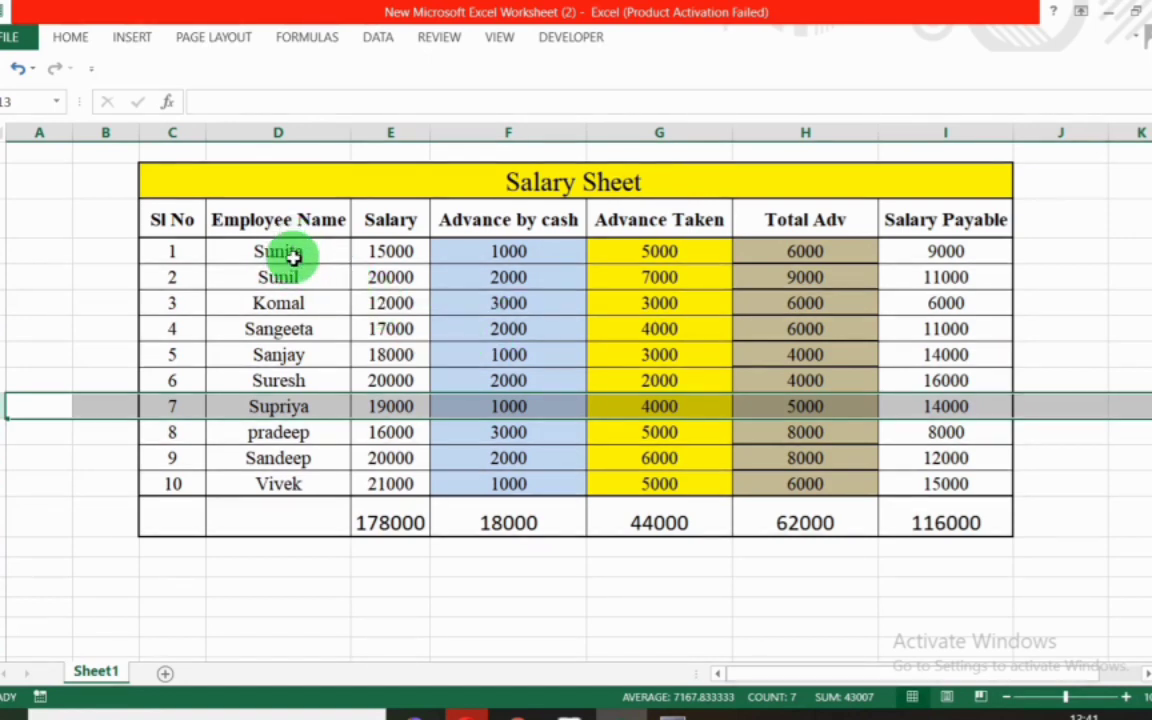
left_click_drag(296, 257, 349, 468)
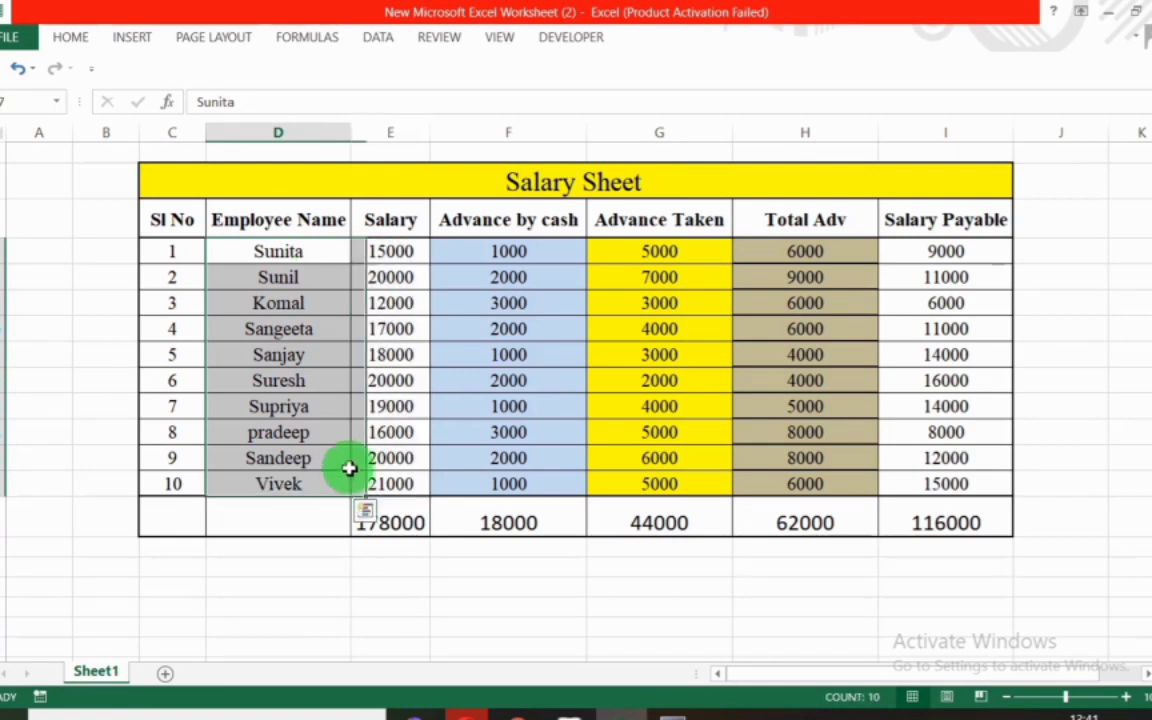
left_click_drag(681, 243, 679, 472)
left_click_drag(932, 228, 944, 480)
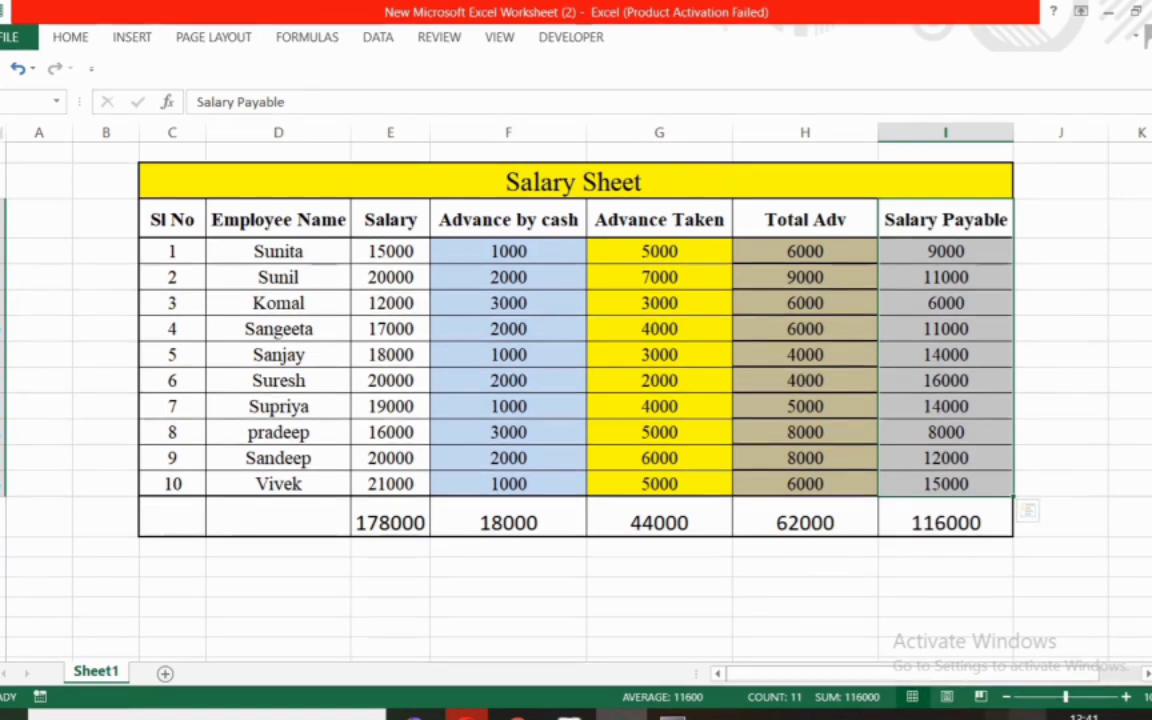
left_click(958, 710)
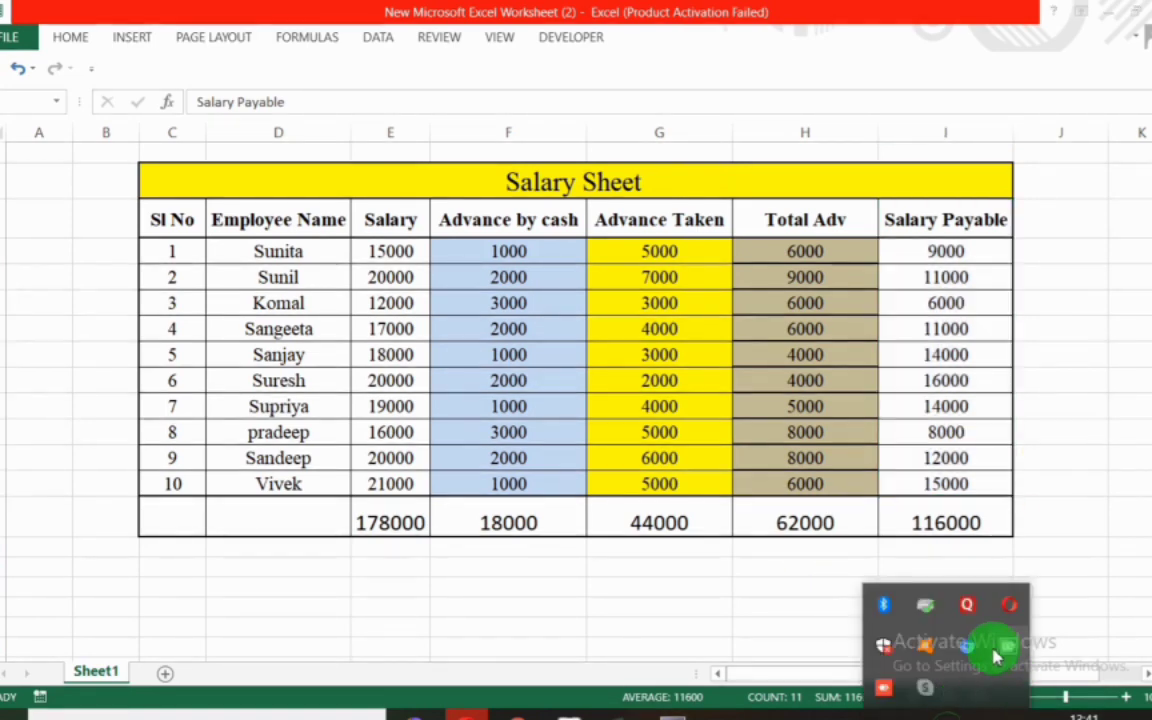
right_click(1010, 646)
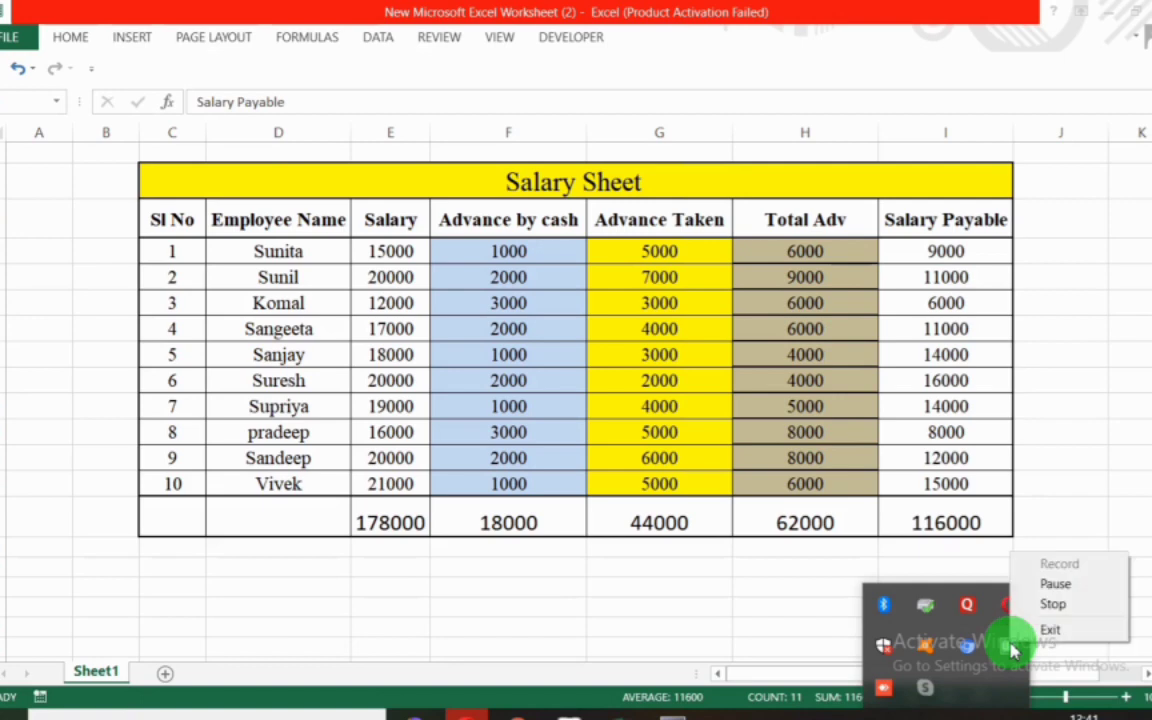
left_click(1030, 583)
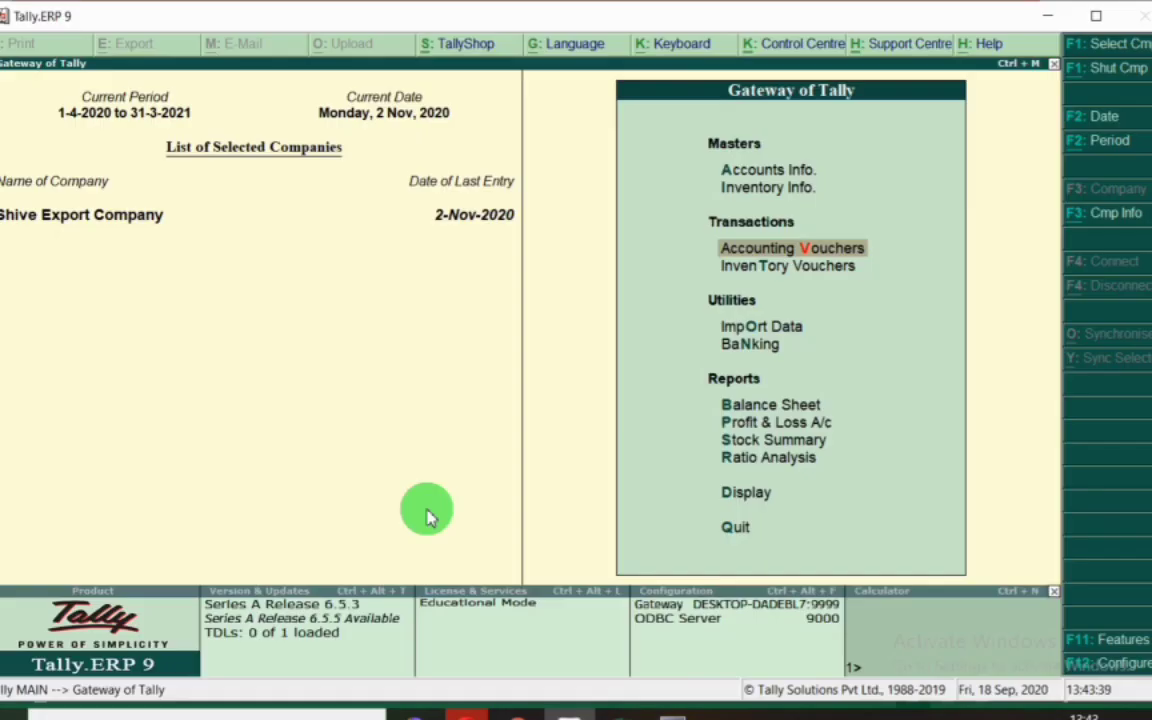
Open a new accounting voucher in Tally, date it 31-Oct-2020 and switch it to a Journal voucher.
key("Return")
key("F2")
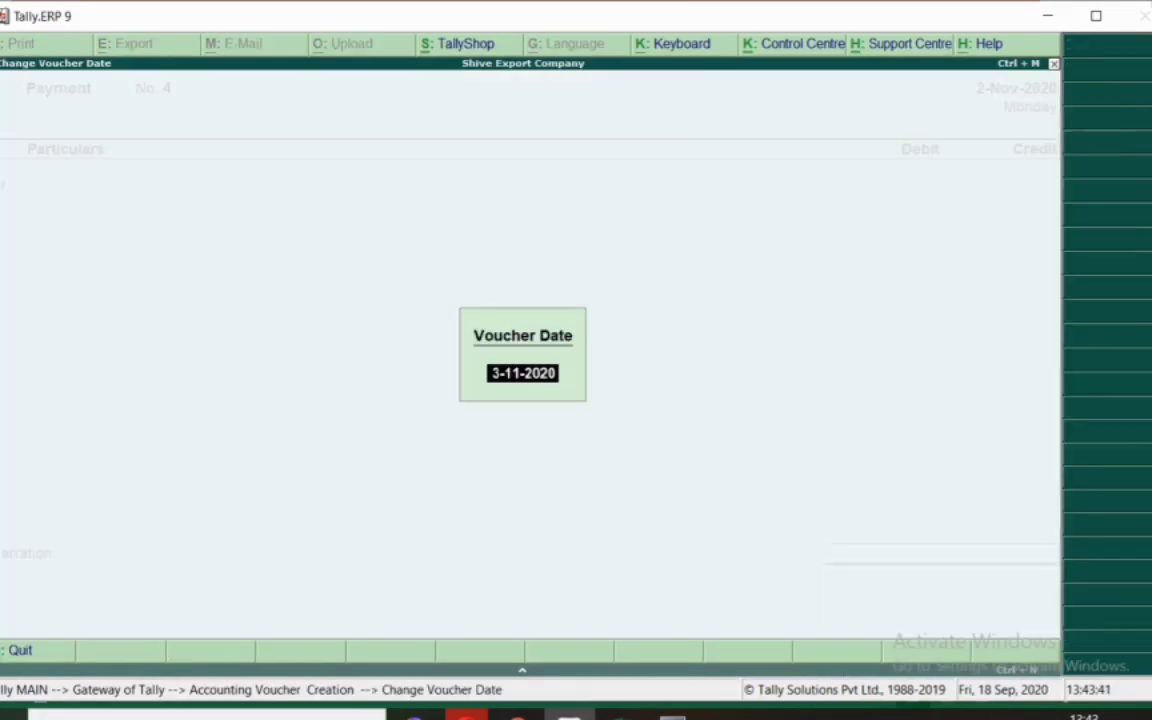
type("31.10")
key("Return")
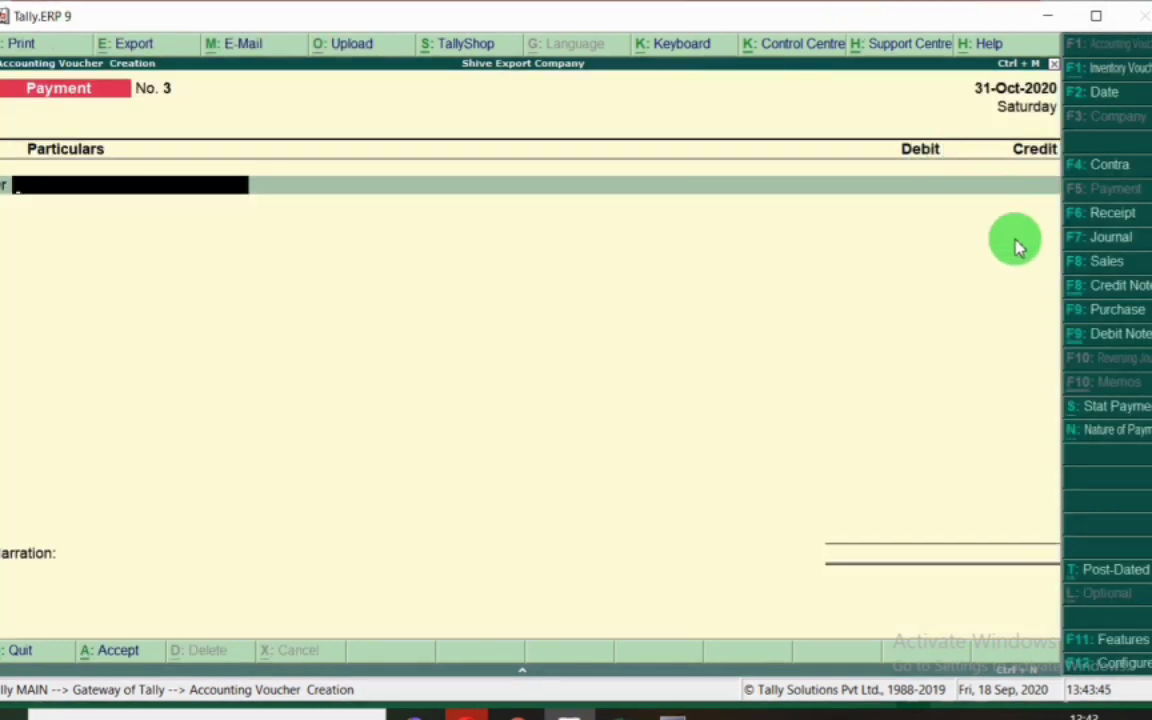
left_click(1110, 240)
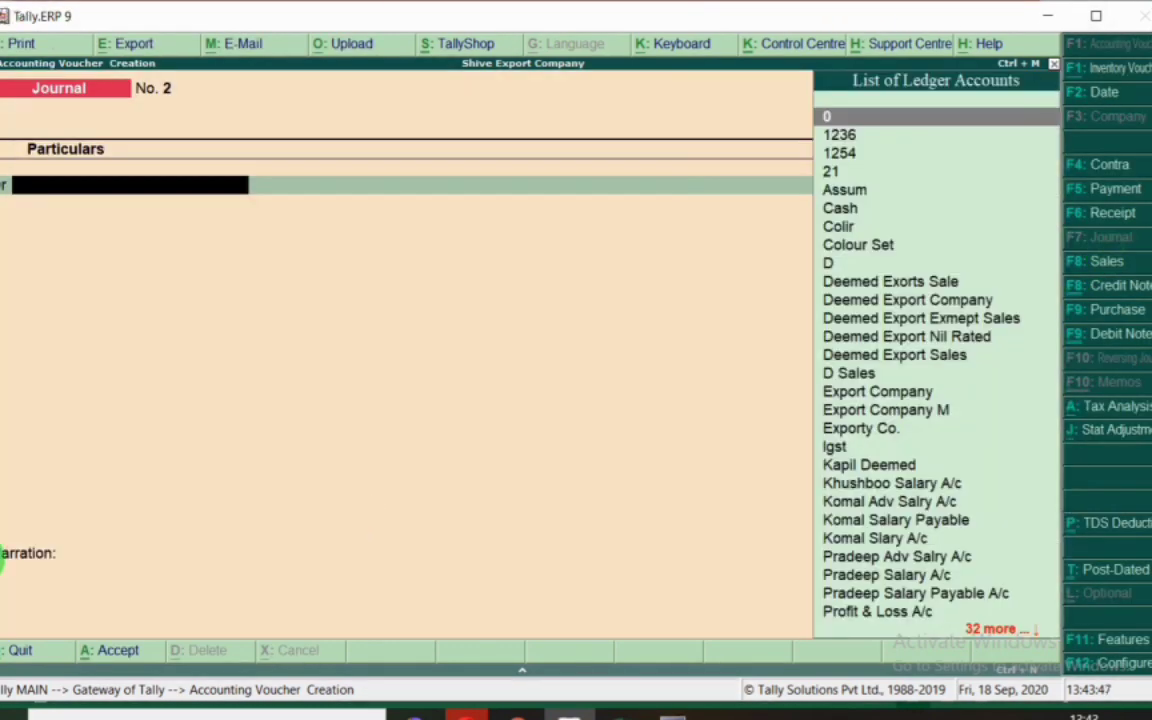
Highlight the employee names in the Excel salary sheet on Sheet2, and mark employee 1's row.
key("alt+Tab")
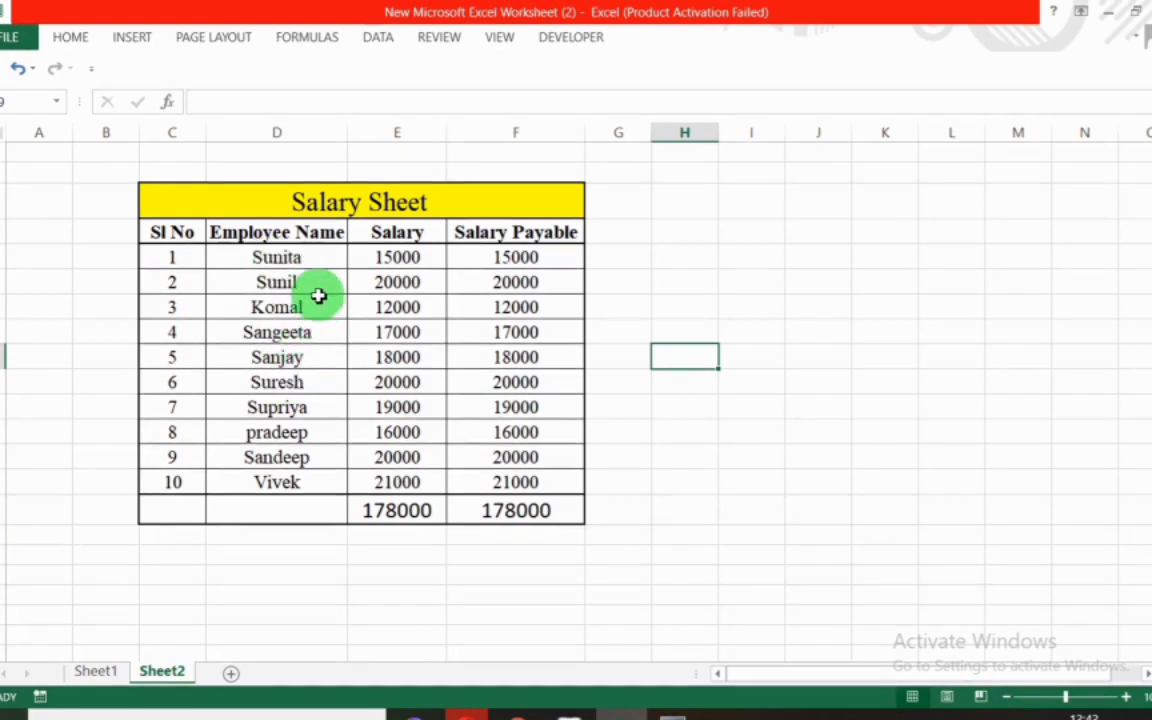
left_click_drag(292, 257, 298, 468)
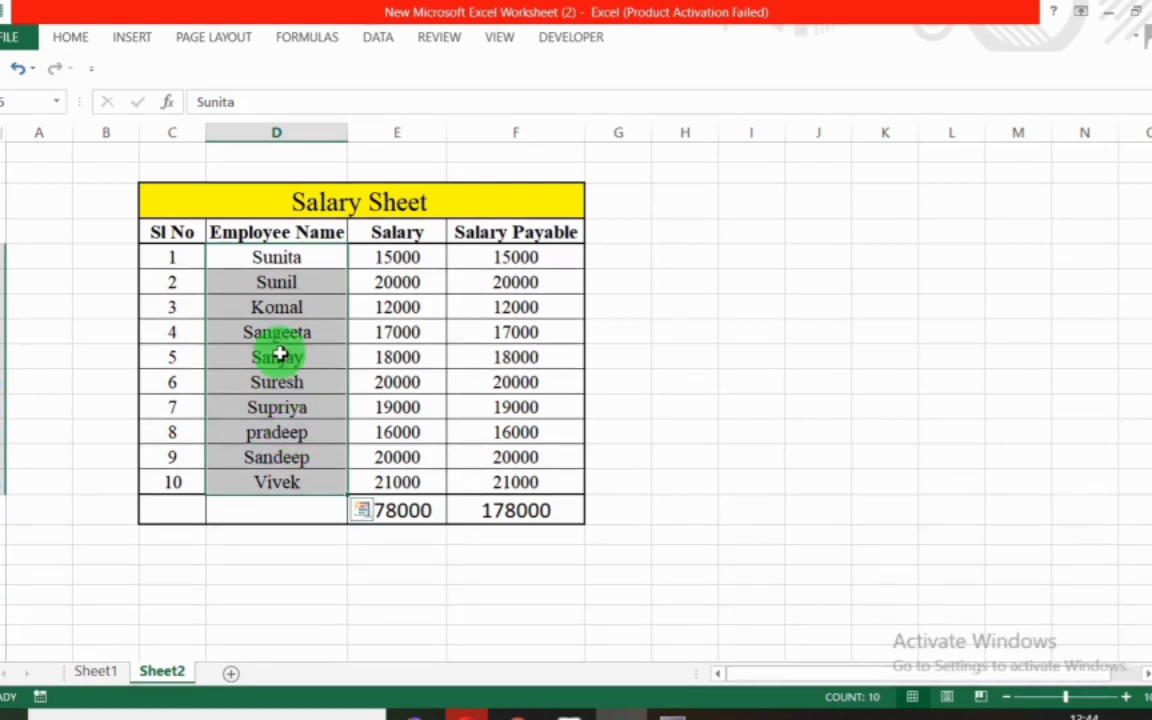
left_click(244, 257)
left_click(4, 257)
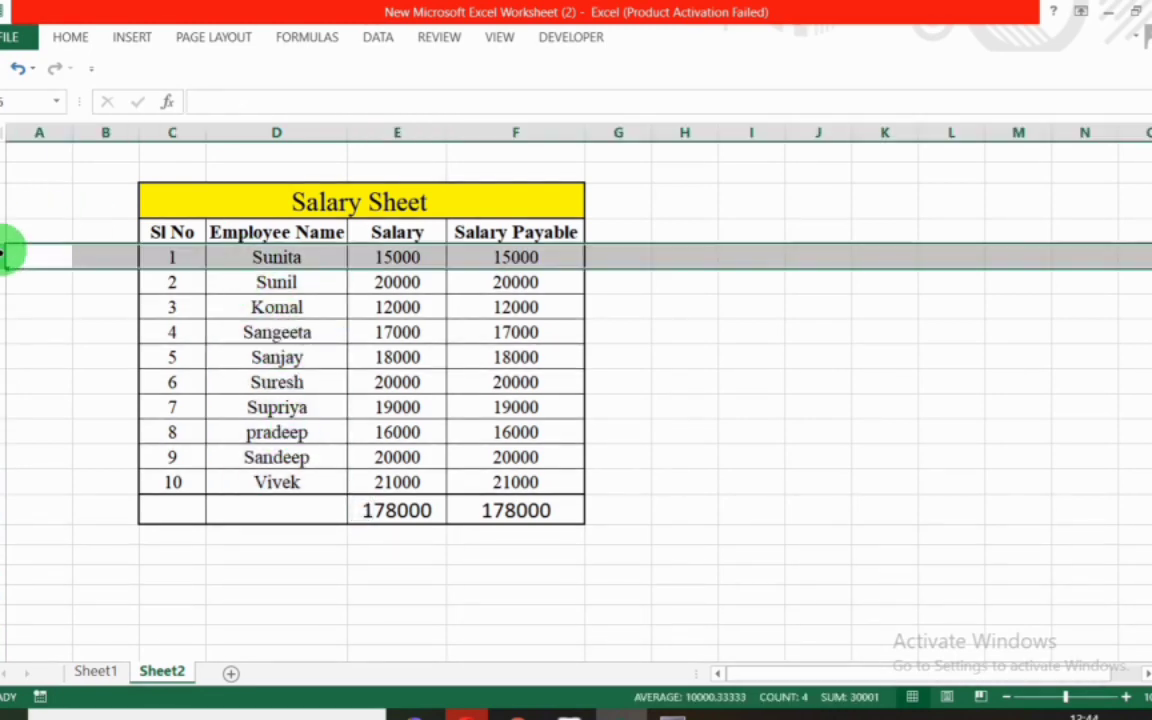
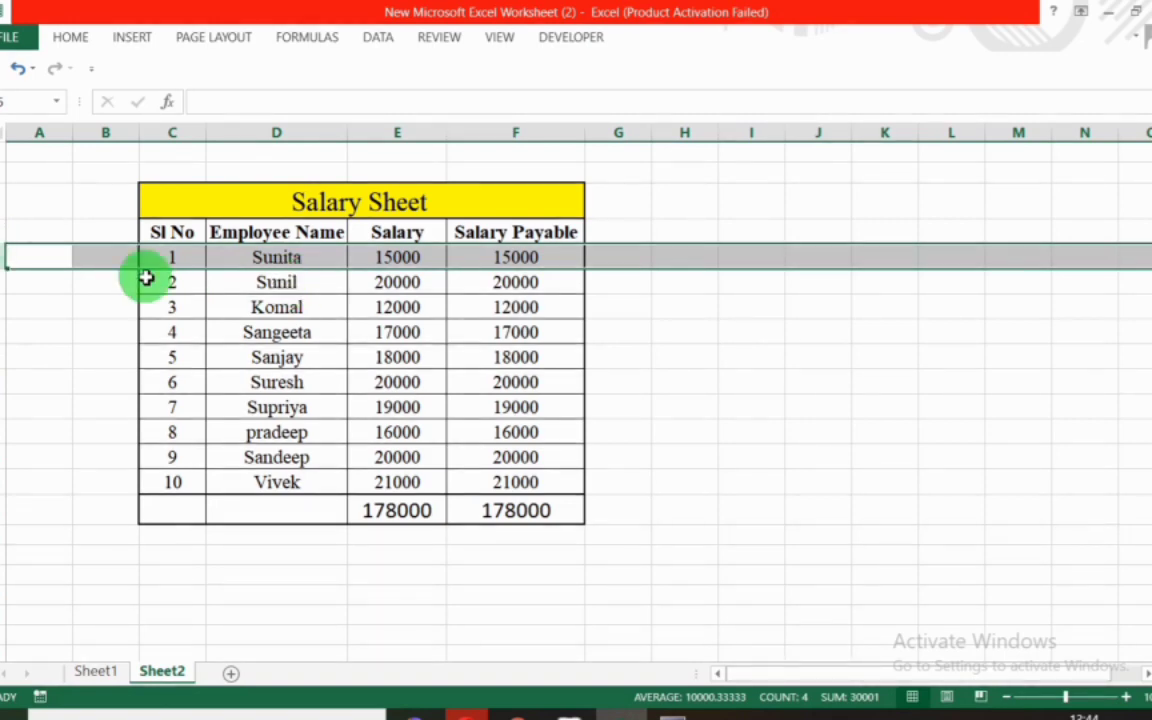
Debit employee 1's salary account with 15,000 in the Tally journal voucher, checking the amount in the Excel salary sheet.
key("alt+Tab")
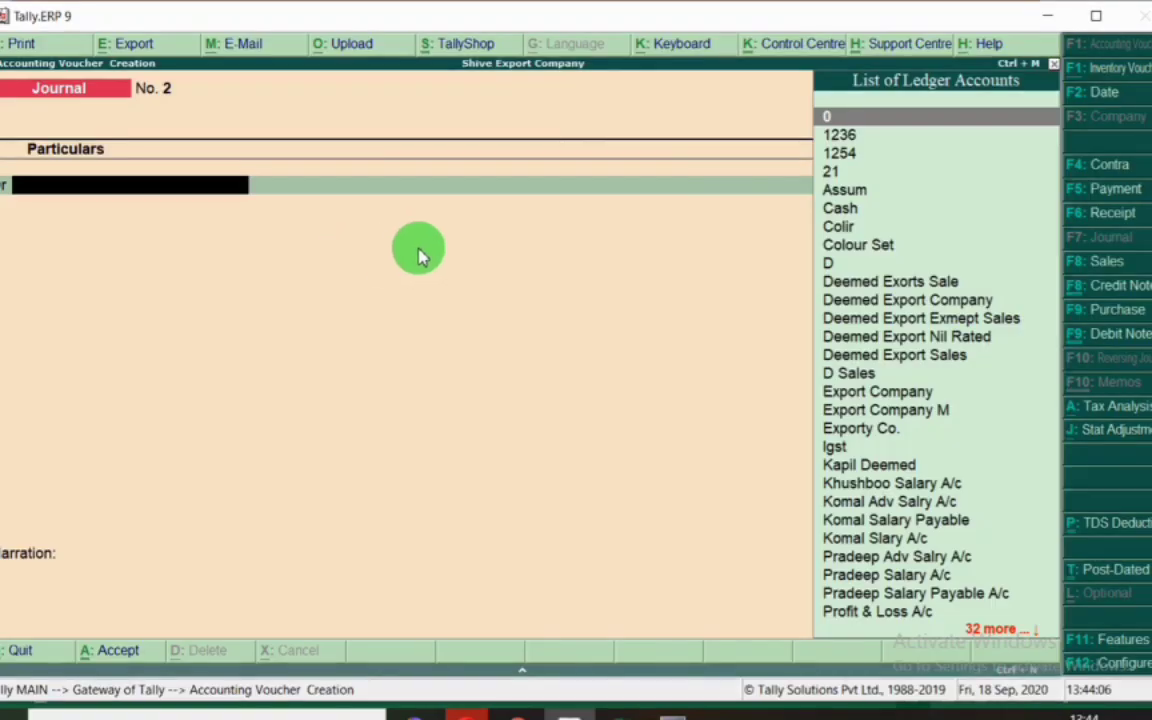
type("nita")
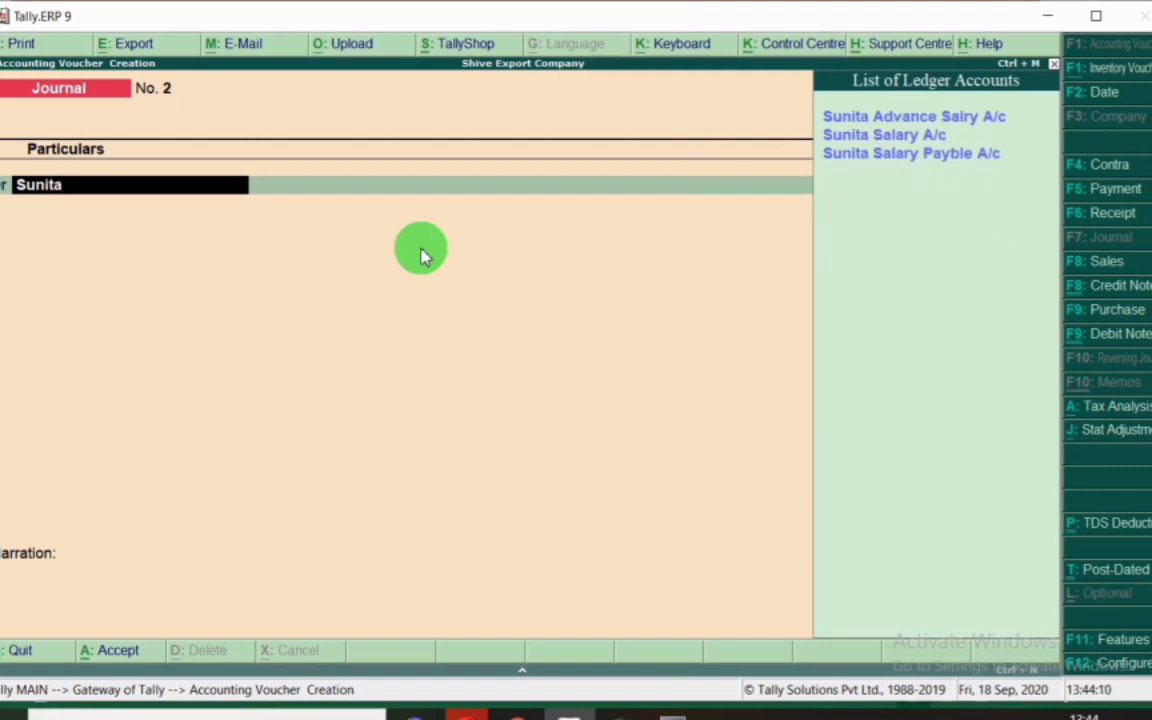
key("Down")
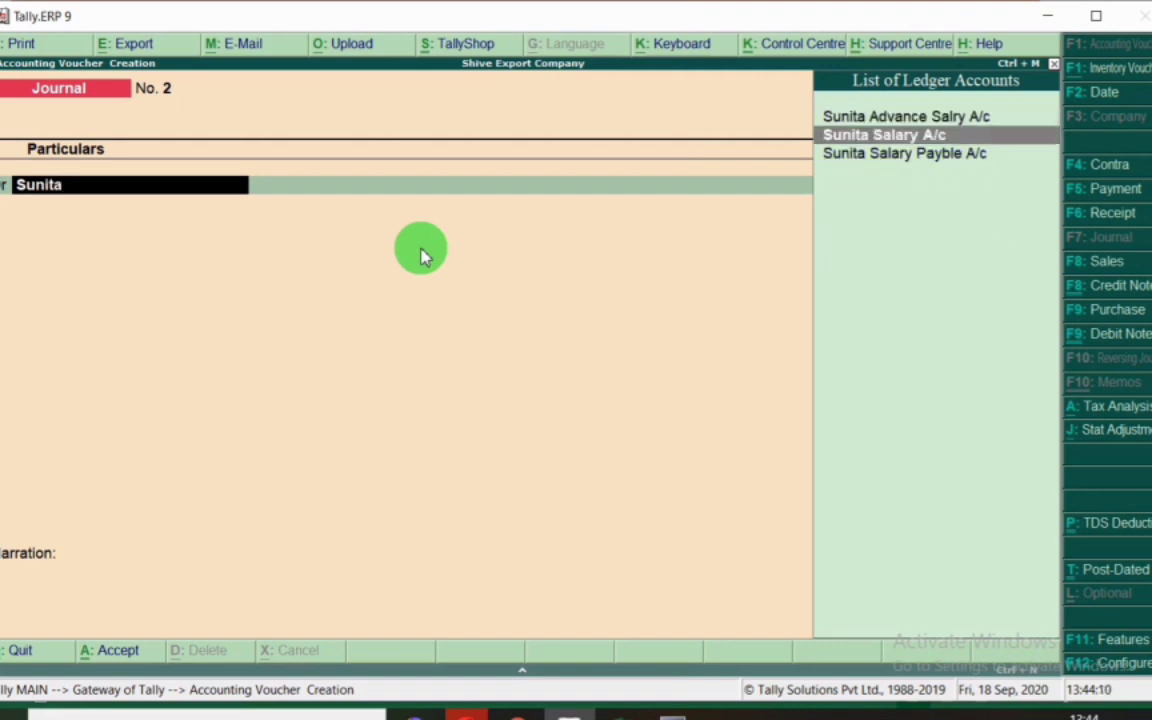
key("Return")
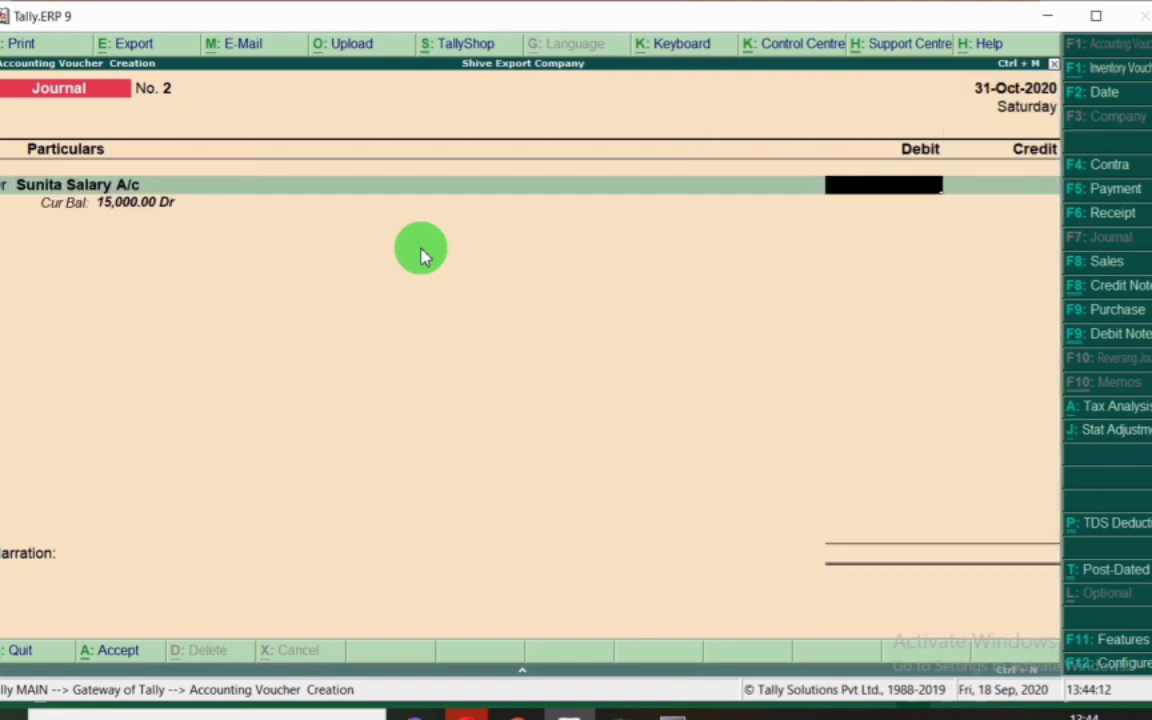
key("alt+Tab")
left_click(388, 257)
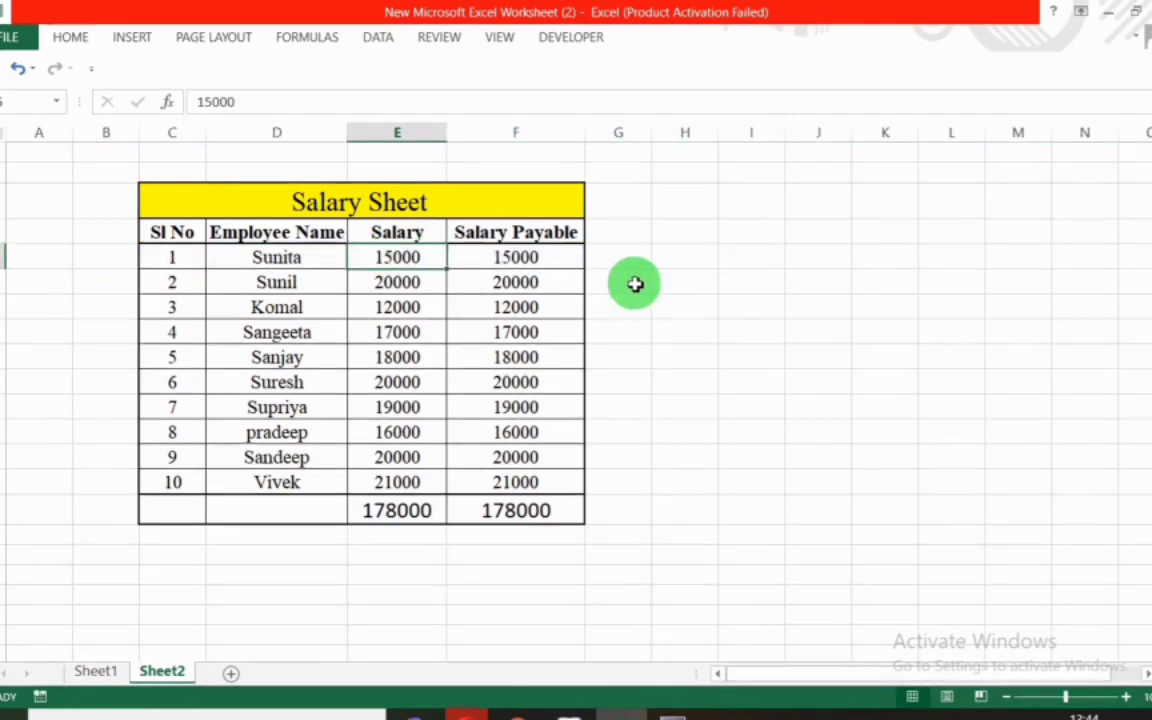
key("alt+Tab")
type("150")
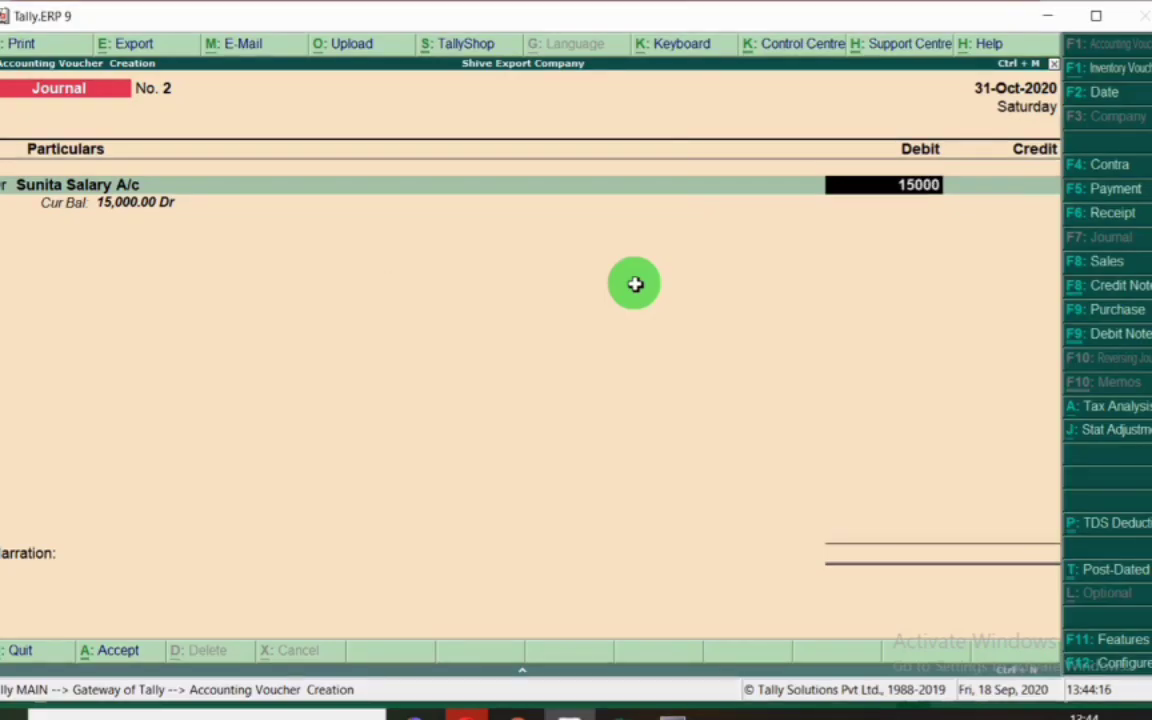
key("Return")
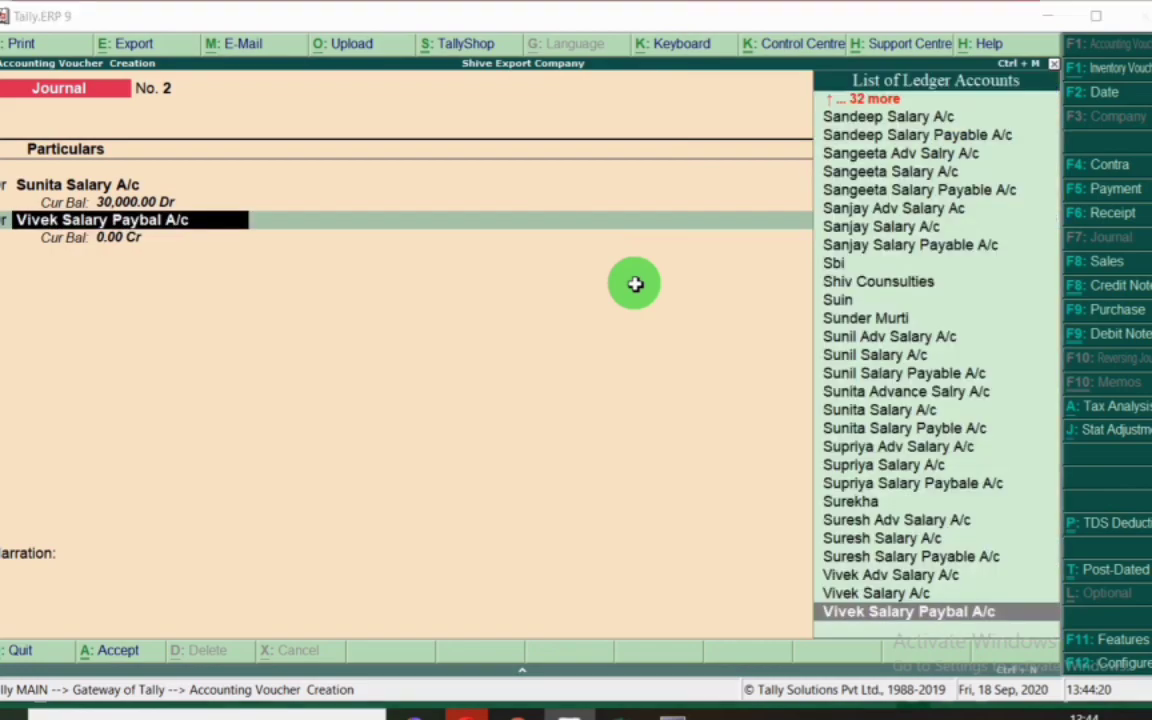
Mark employee 2's row in the Excel salary sheet and debit that employee's salary account with 20,000 in the Tally journal.
key("alt+Tab")
left_click(4, 282)
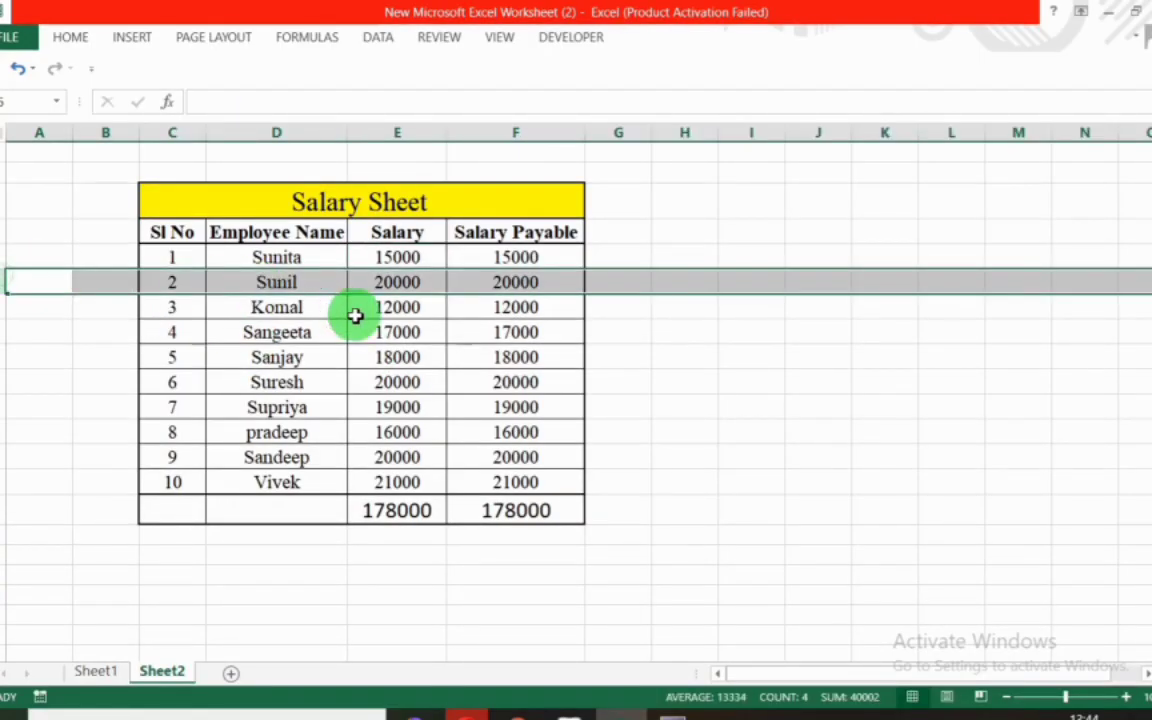
key("alt+Tab")
type("Sunil")
key("Down")
key("Return")
key("alt+Tab")
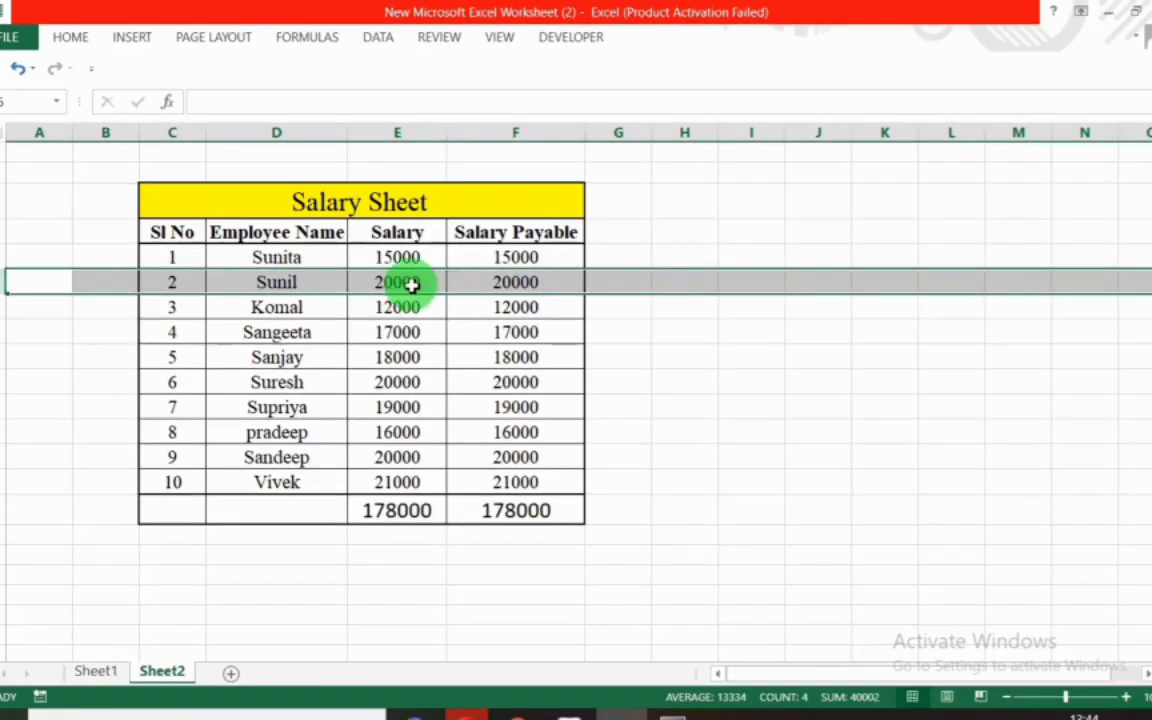
key("alt+Tab")
type("20,")
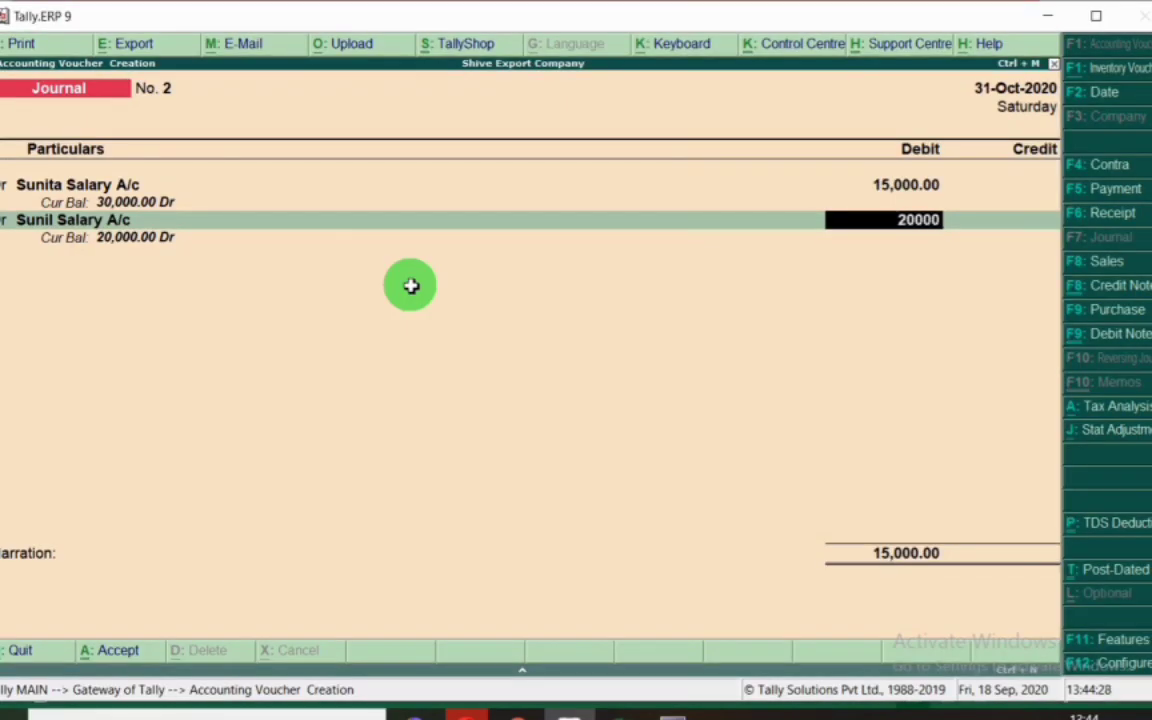
type("000")
key("Return")
key("Return")
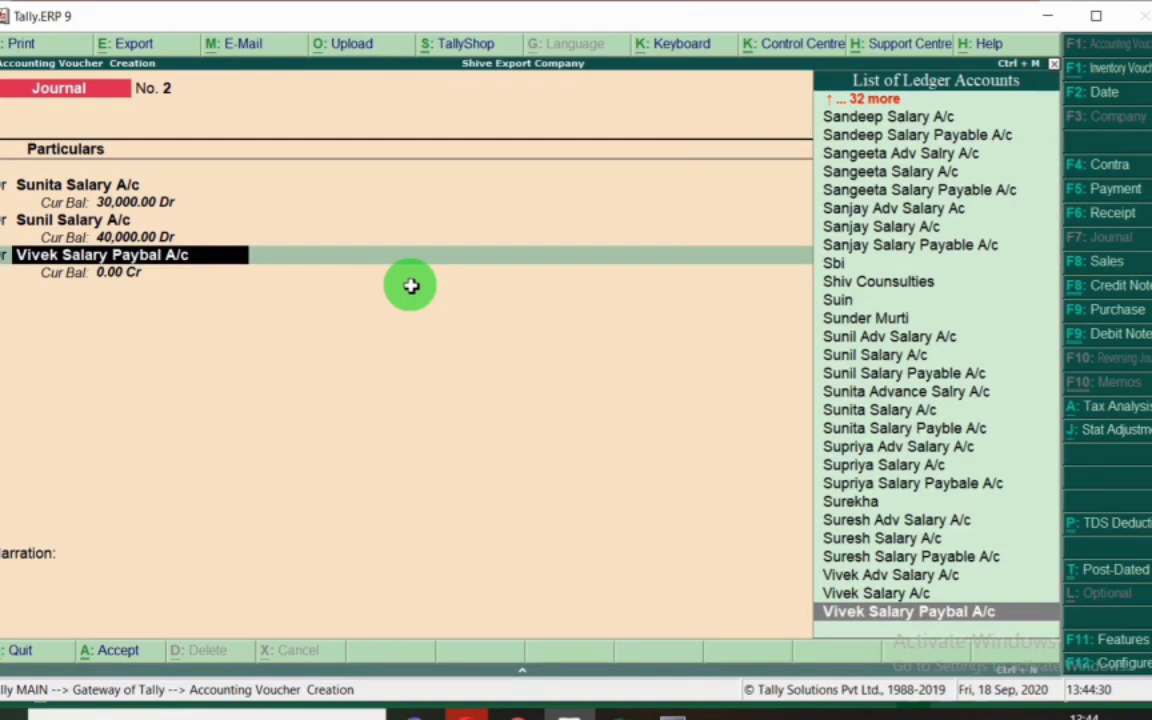
Mark employee 3's row in the Excel salary sheet and debit that employee's salary account with 12,000 in the Tally journal.
key("alt+Tab")
left_click(14, 309)
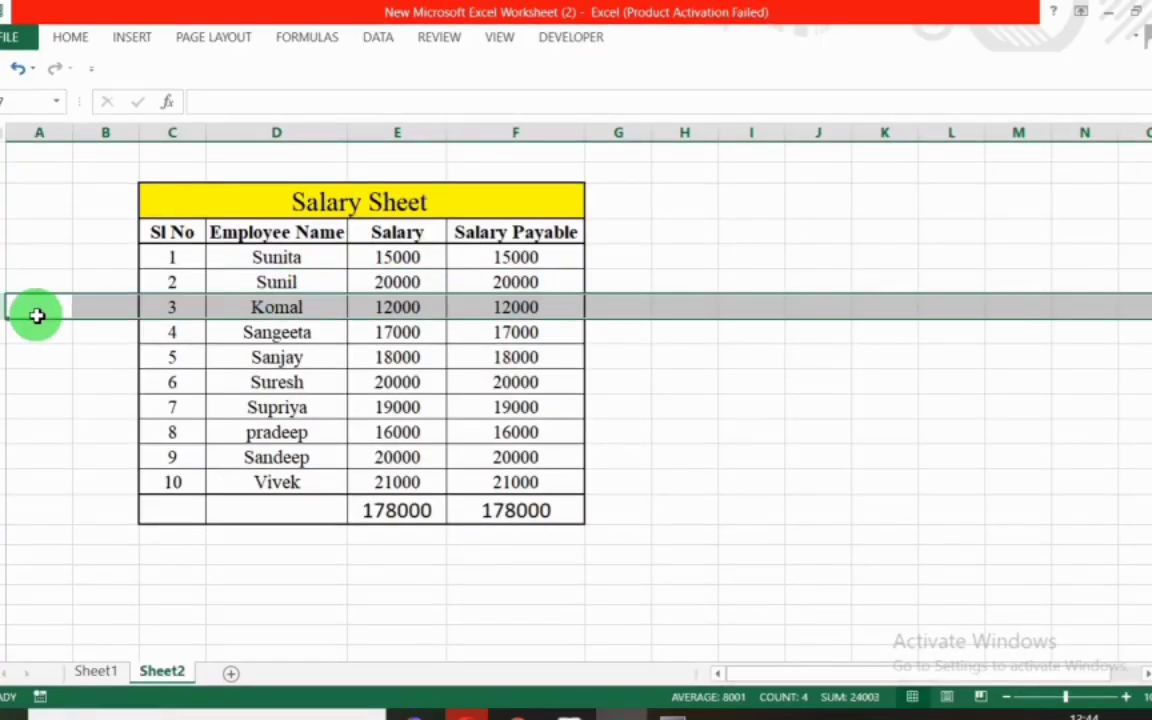
key("alt+Tab")
type("Ko")
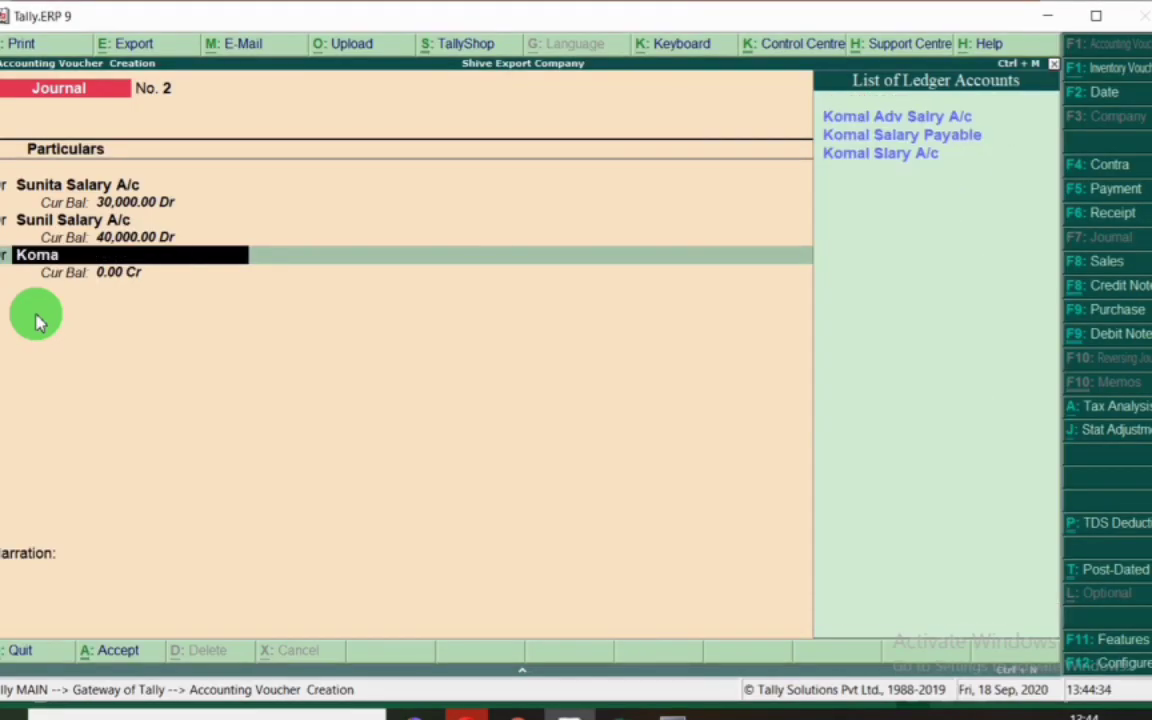
key("Down")
key("Down")
key("Return")
type("12,00")
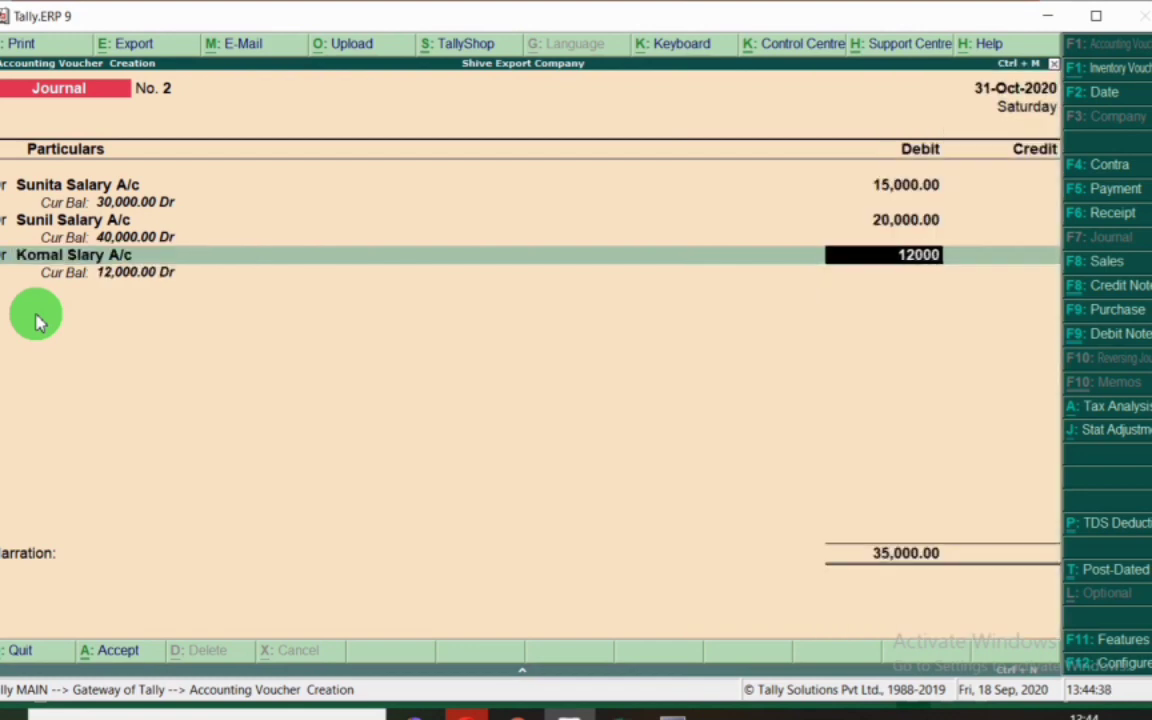
type("0")
key("Return")
Mark employee 4's row in the Excel salary sheet and debit that employee's salary account with 17,000 in the Tally journal.
key("alt+Tab")
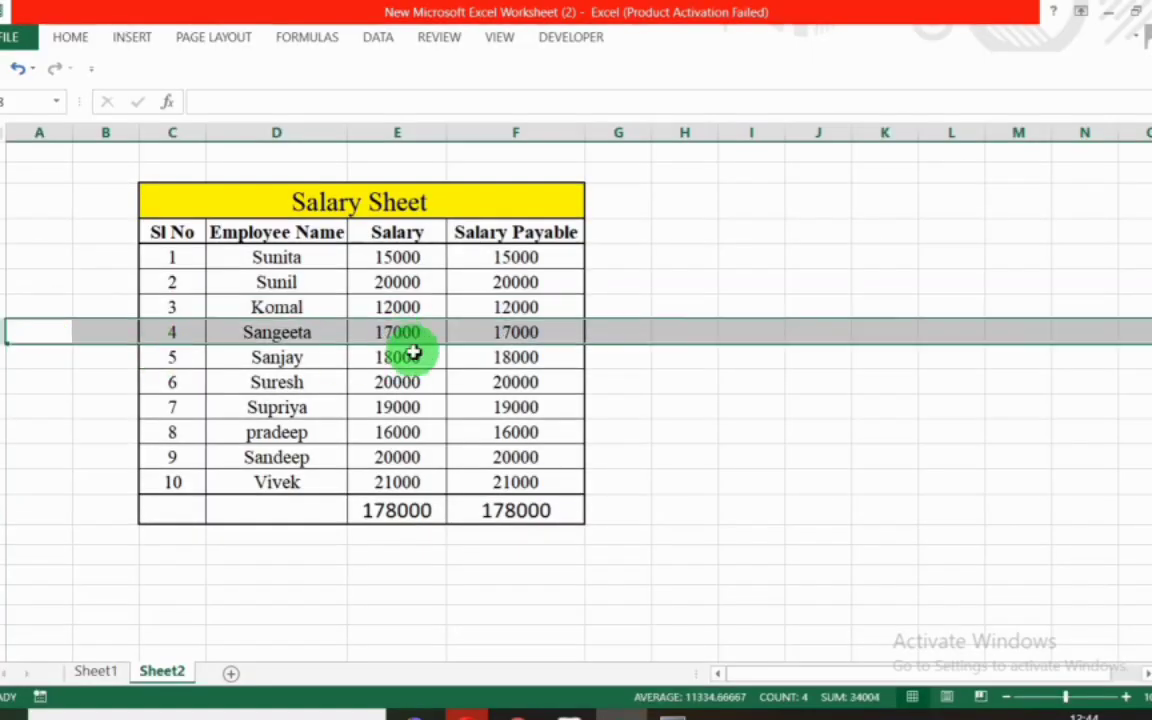
key("alt+Tab")
type("Sange")
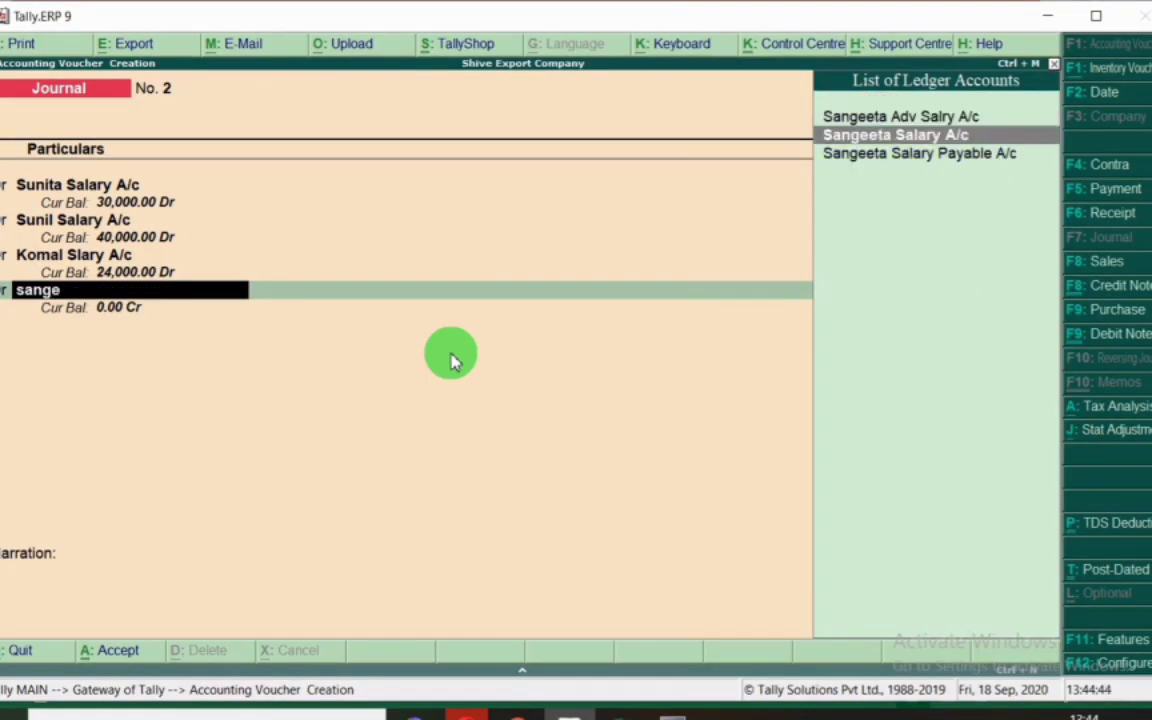
key("Down")
key("Return")
type("17,000")
key("Return")
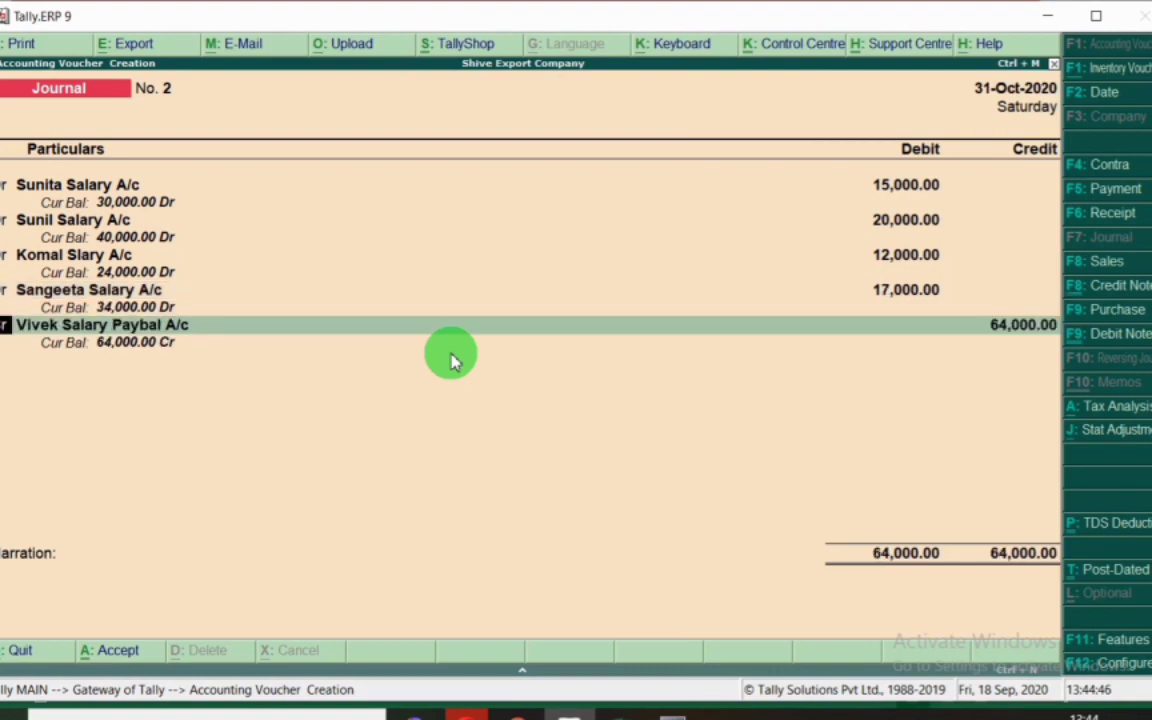
key("Return")
Mark employee 5's row in the Excel salary sheet and debit that employee's salary account with 18,000 in the Tally journal.
key("alt+Tab")
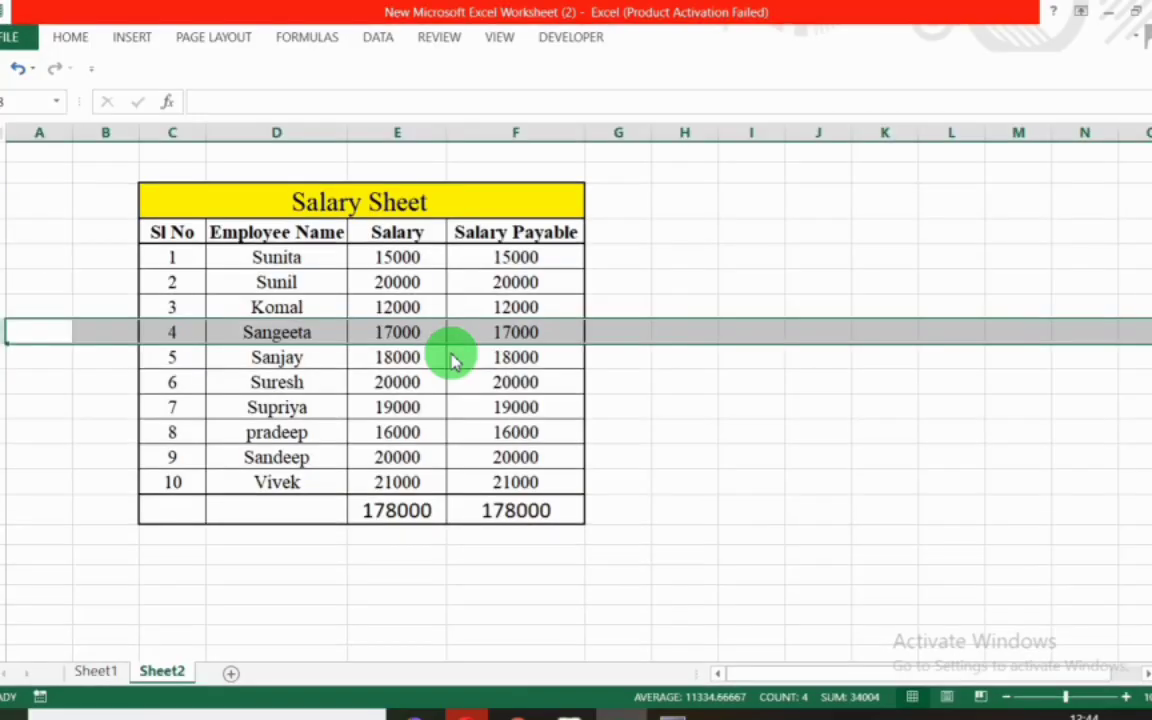
left_click(8, 357)
key("alt+Tab")
type("Sanjay")
key("Down")
key("Return")
type("1")
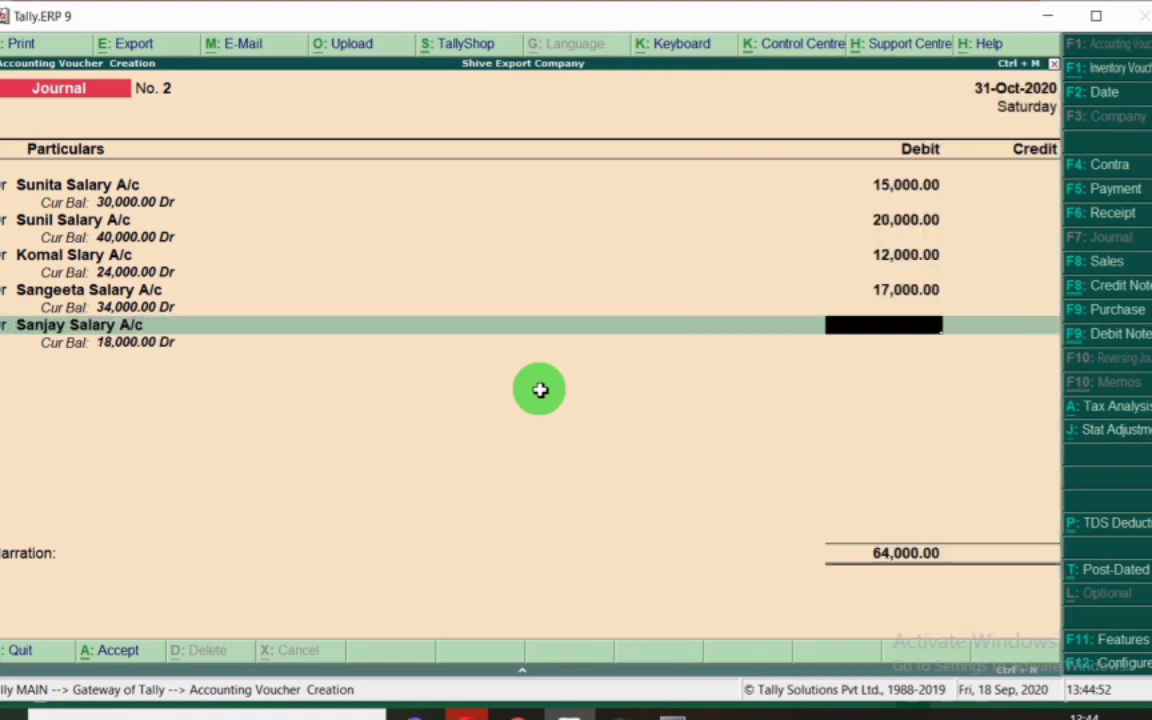
type("8000")
key("Return")
key("Return")
Mark employee 6's row in the Excel salary sheet and debit that employee's salary account with 20,000 in the Tally journal.
key("alt+Tab")
key("Down")
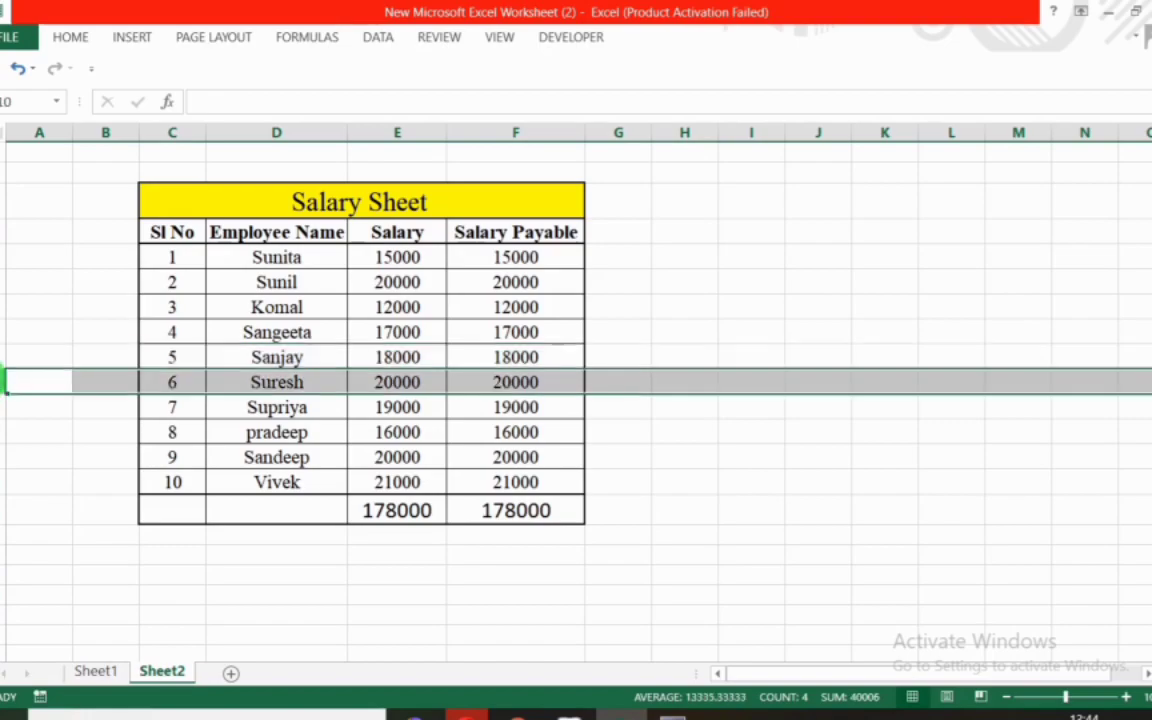
key("alt+Tab")
type("Suresh")
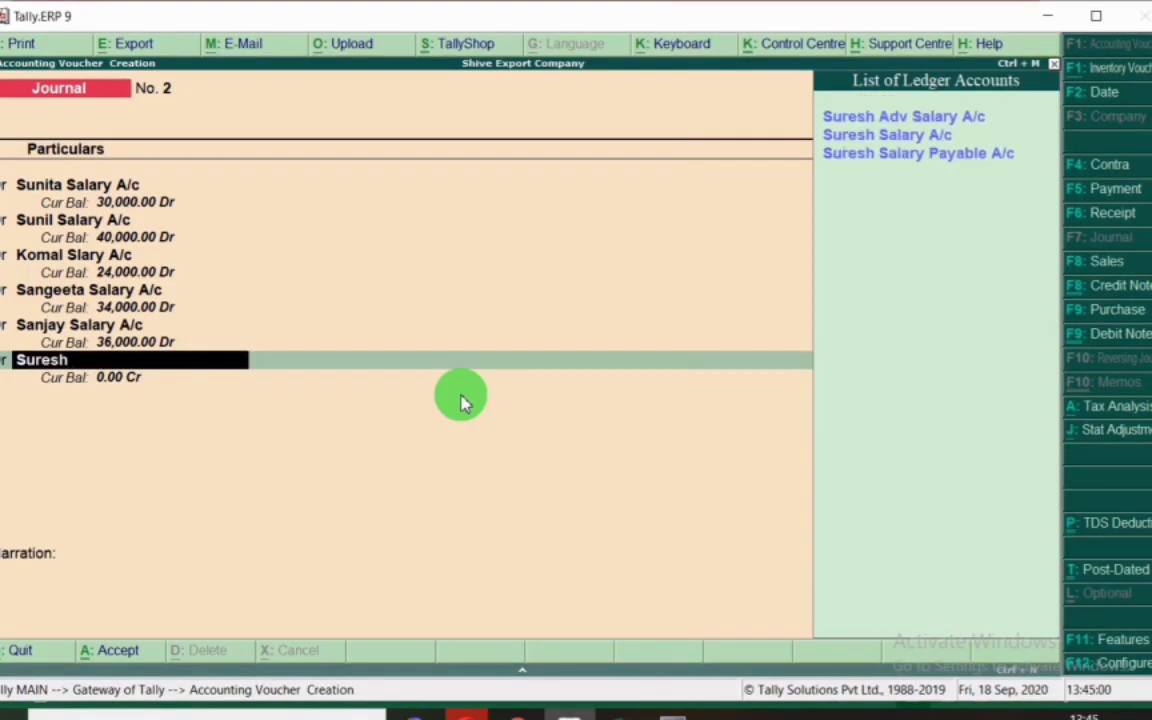
key("Down")
key("Return")
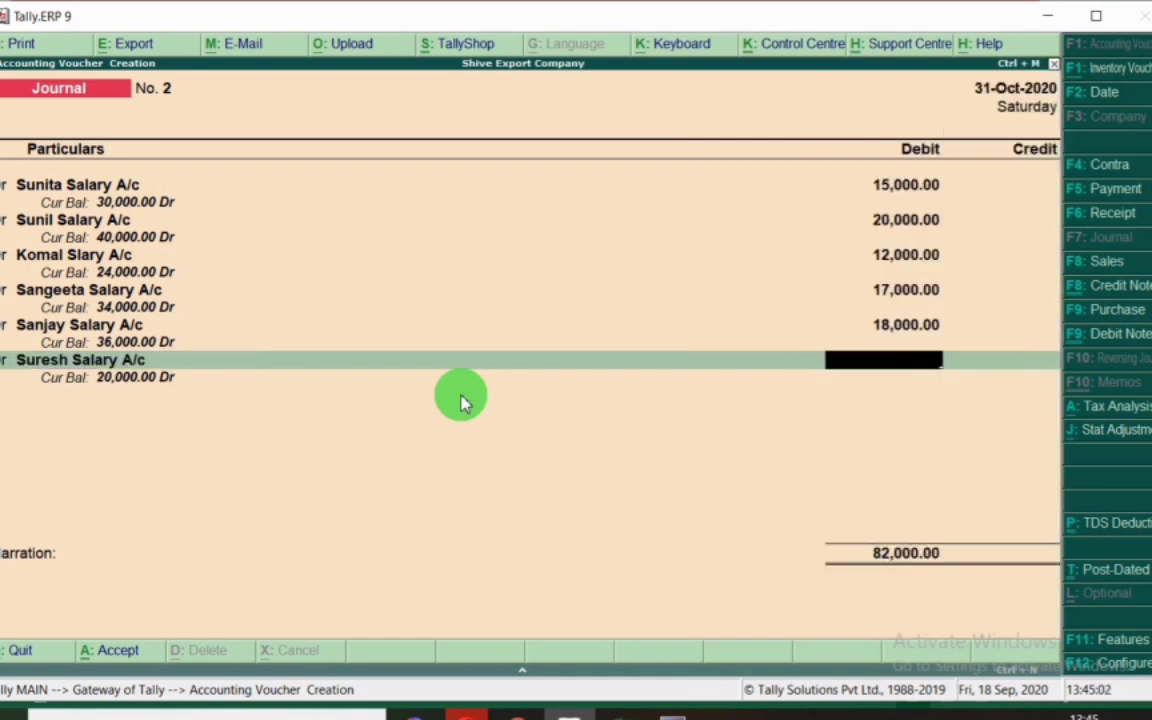
key("Return")
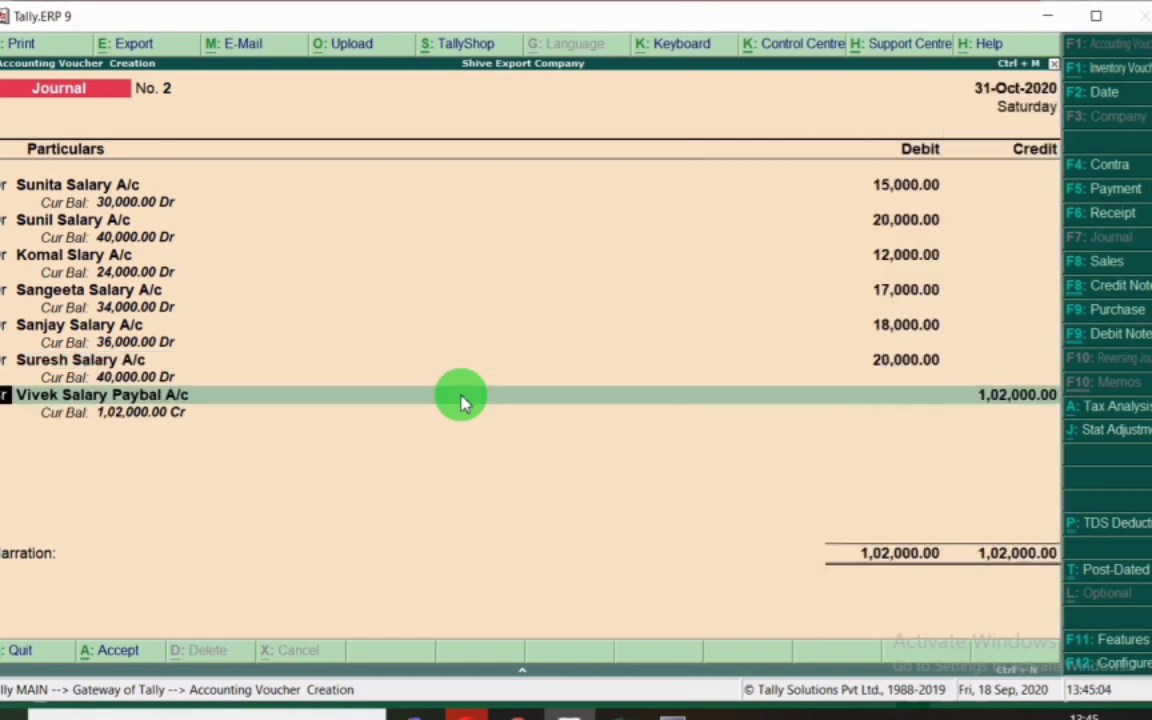
key("Return")
Mark employee 7's row in the Excel salary sheet and debit that employee's salary account with 19,000 in the Tally journal.
key("alt+Tab")
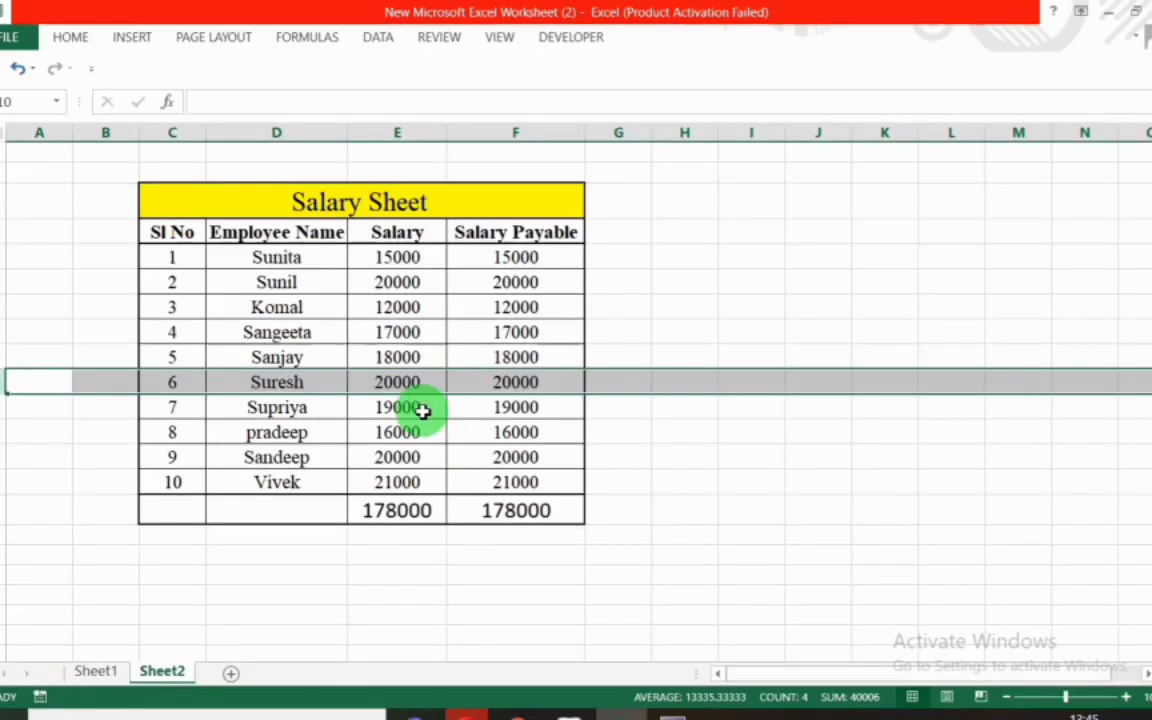
left_click(5, 406)
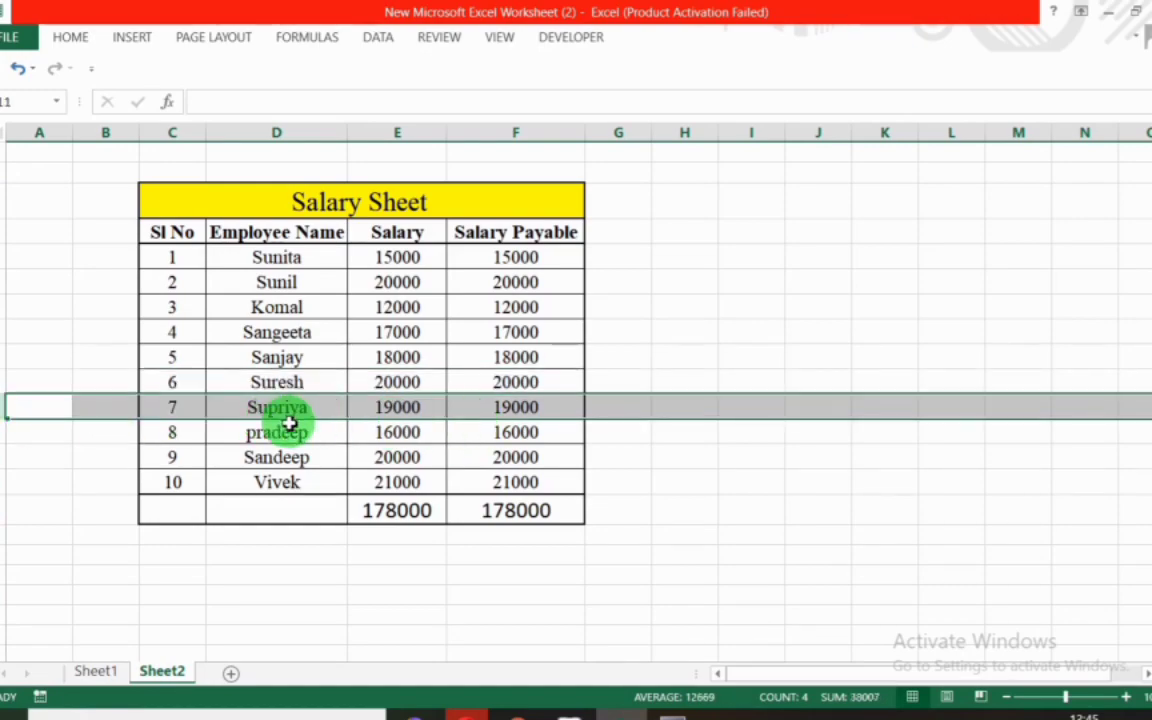
key("alt+Tab")
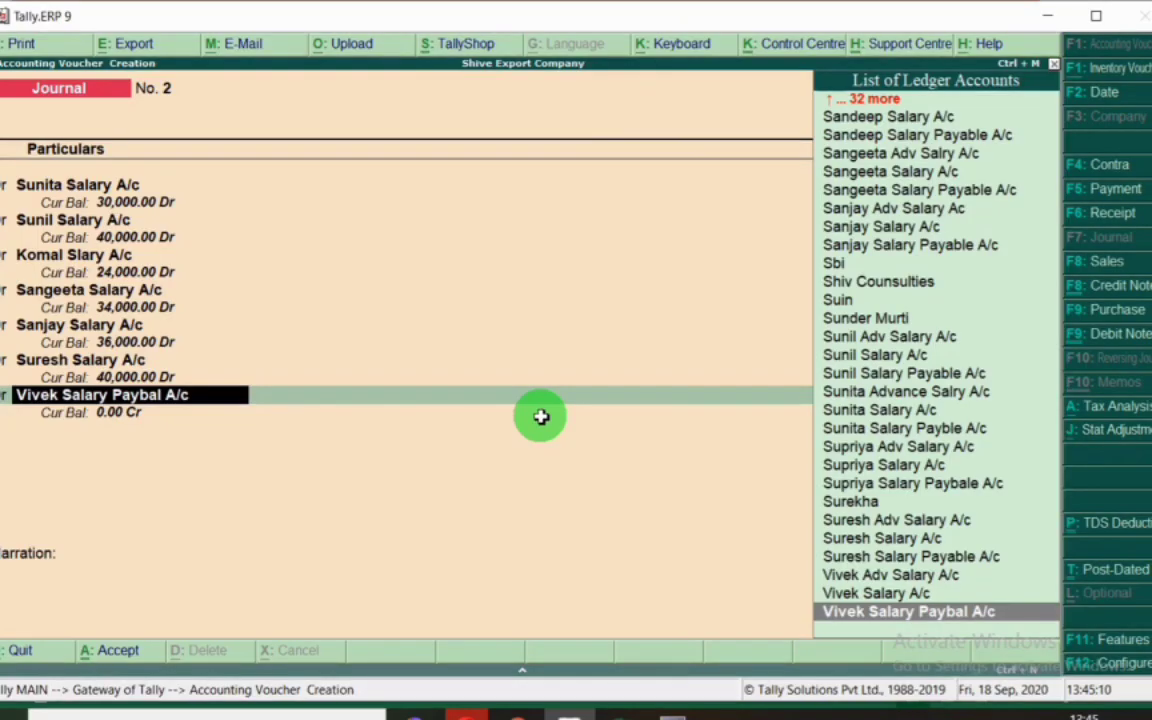
type("Supriya")
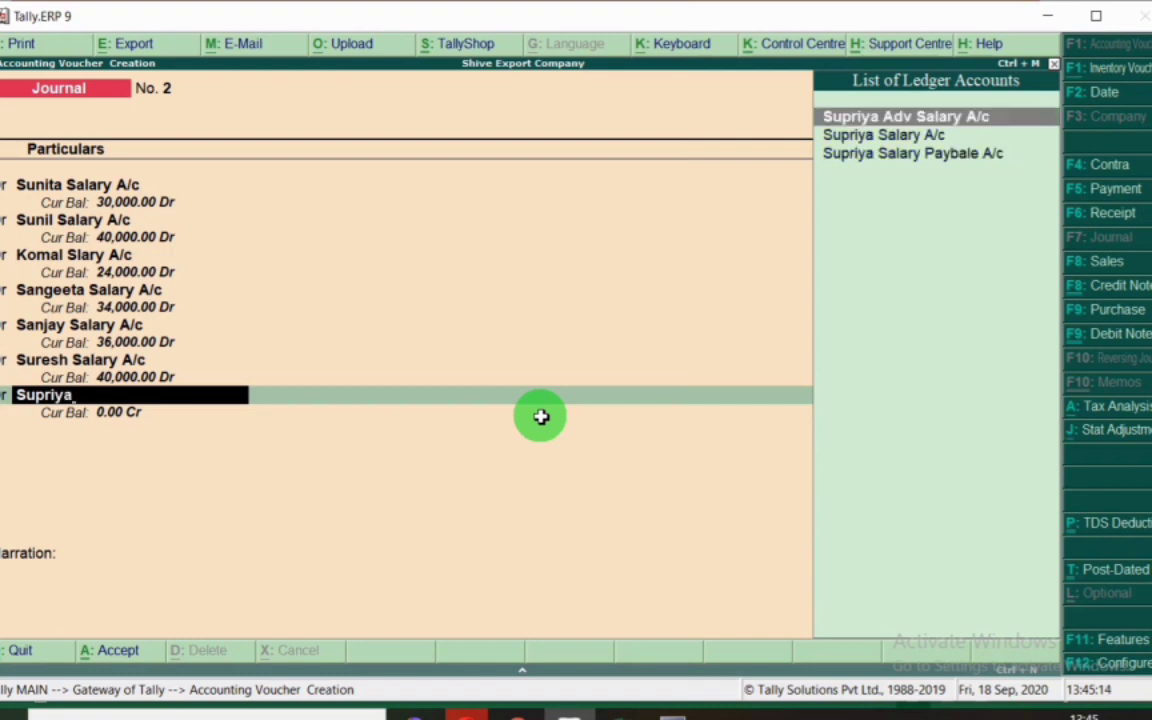
key("Down")
key("Return")
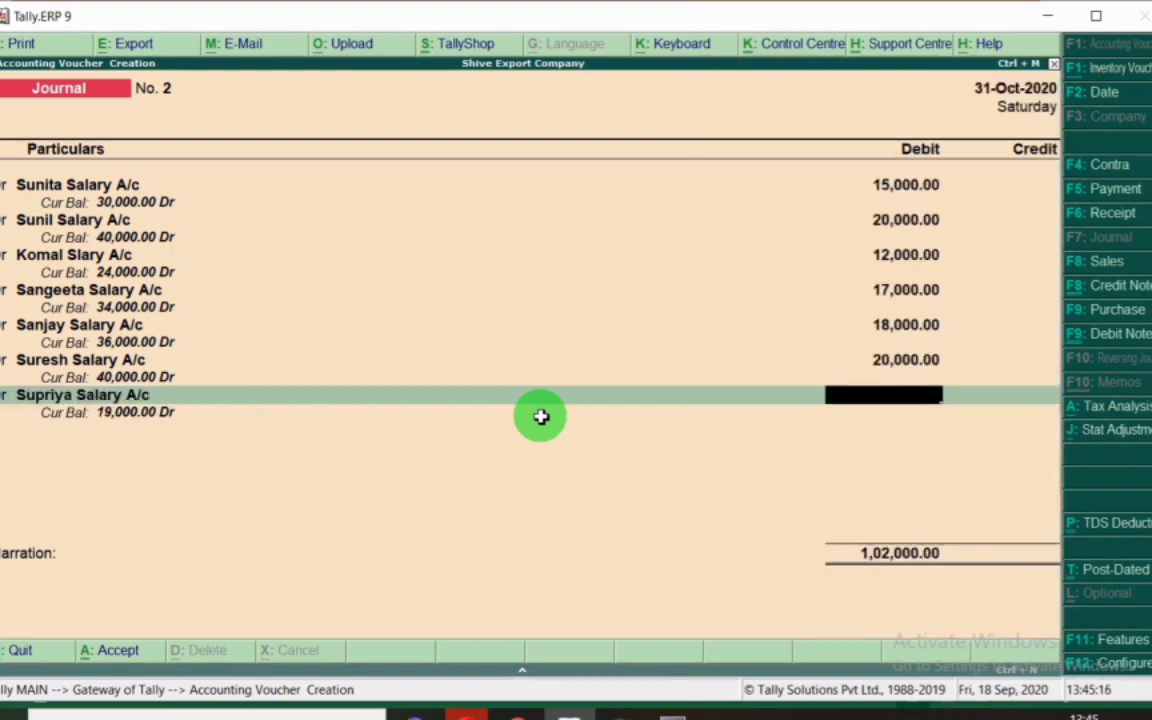
key("alt+Tab")
key("alt+Tab")
type("1")
key("Return")
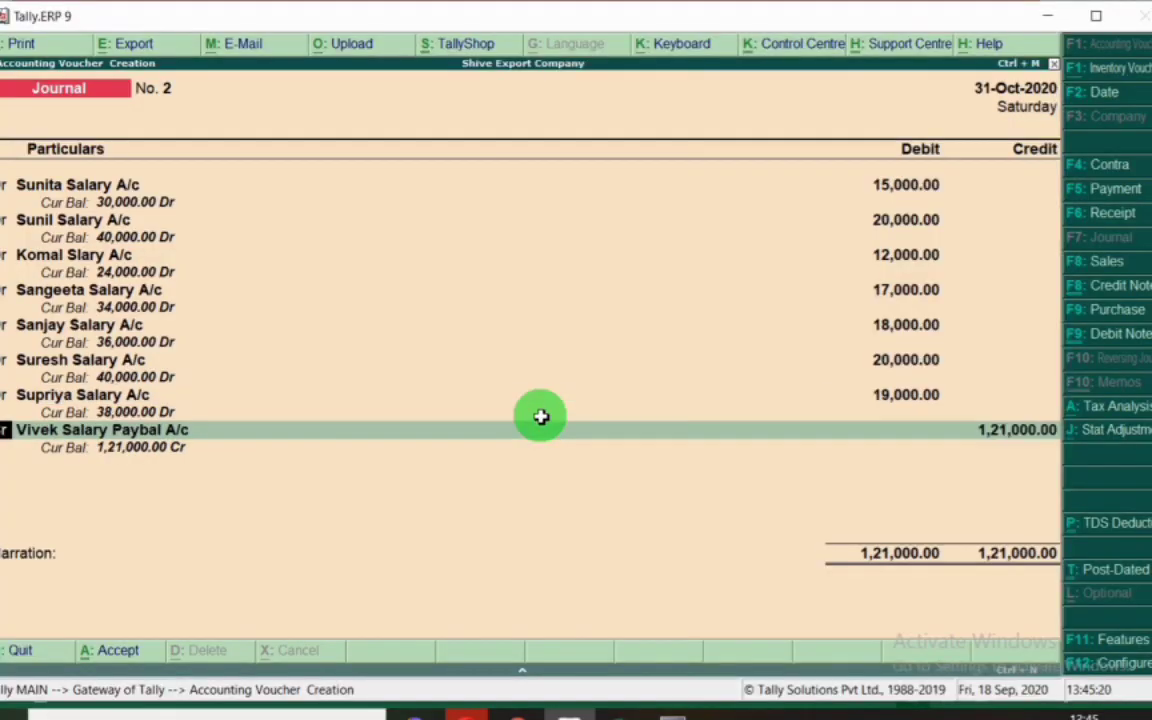
Mark employee 8's row in Excel, debit that employee's salary account with 16,000 in the Tally journal, and return to the salary sheet.
key("alt+Tab")
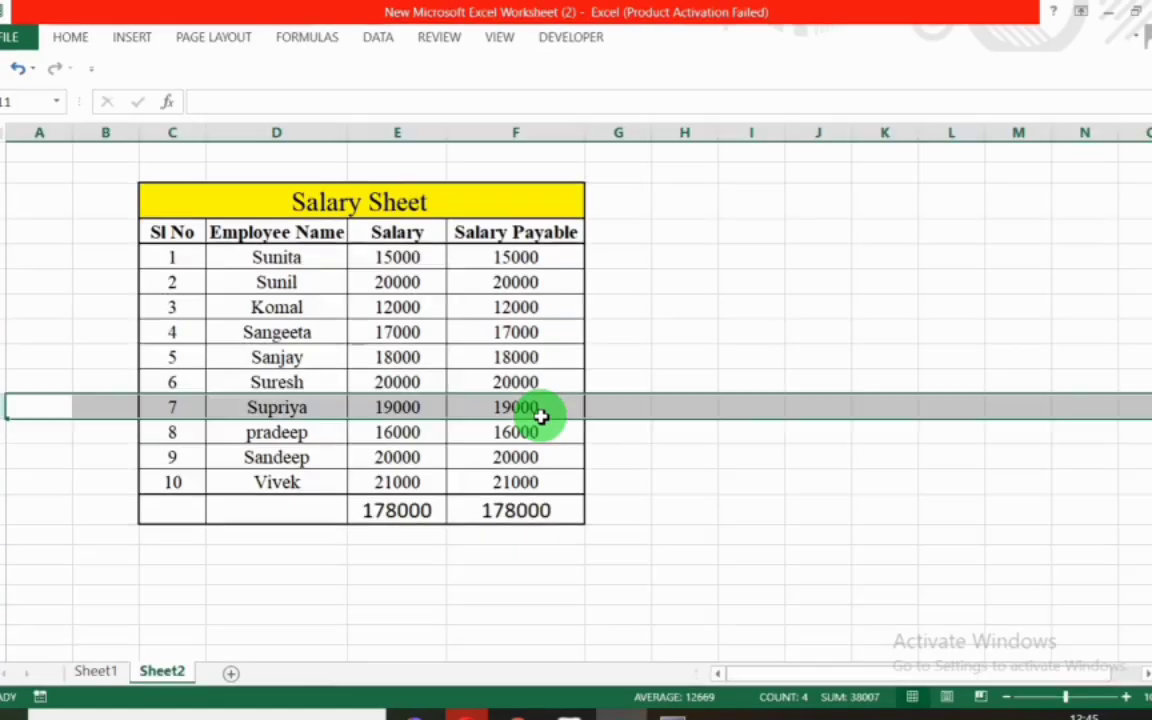
left_click(8, 430)
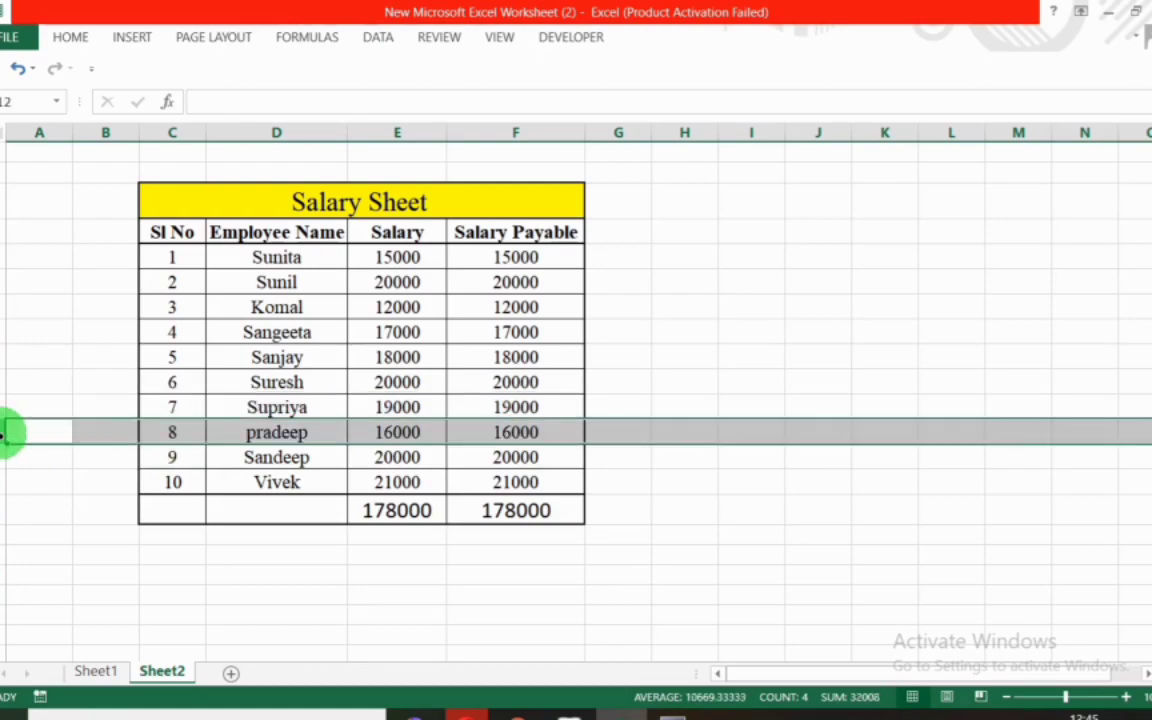
key("alt+Tab")
type("Prade")
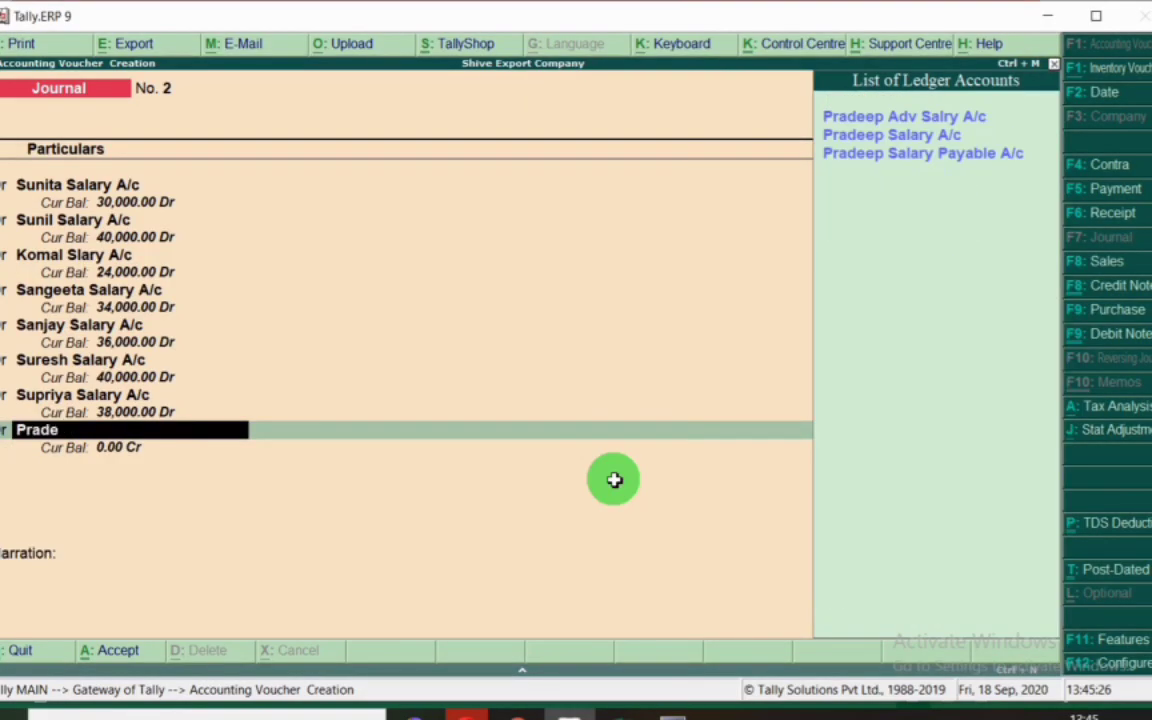
key("Down")
key("Down")
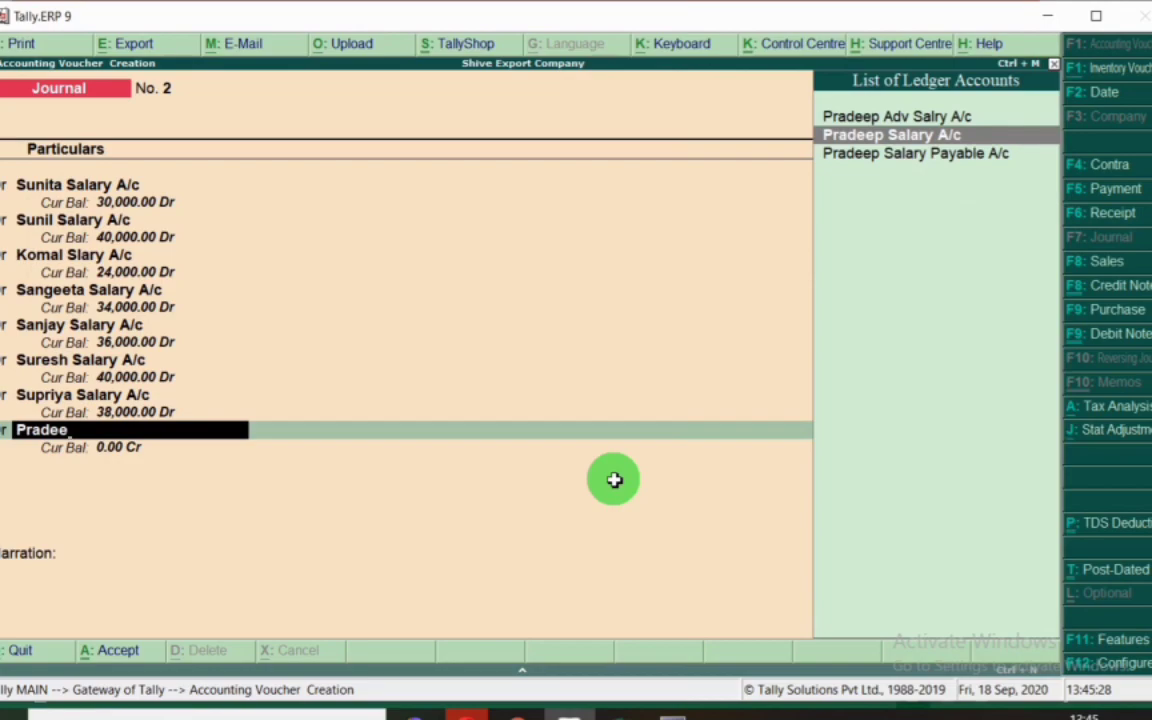
key("Return")
key("alt+Tab")
key("alt+Tab")
type("16")
key("Return")
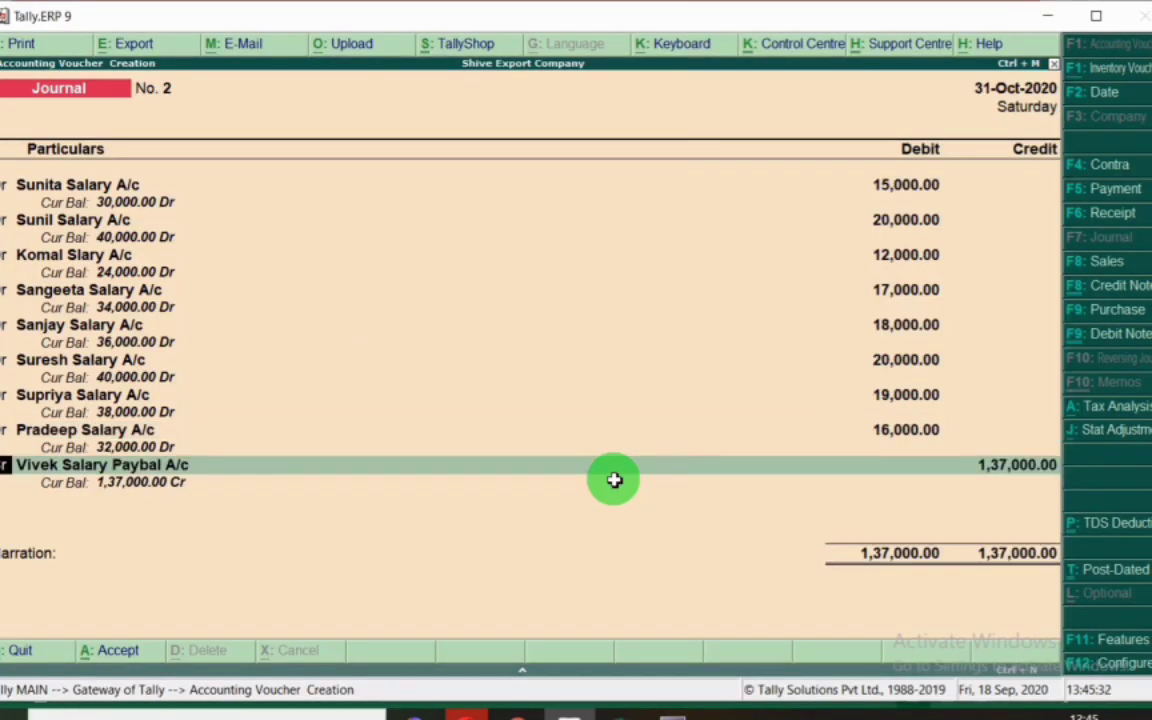
key("Return")
key("alt+Tab")
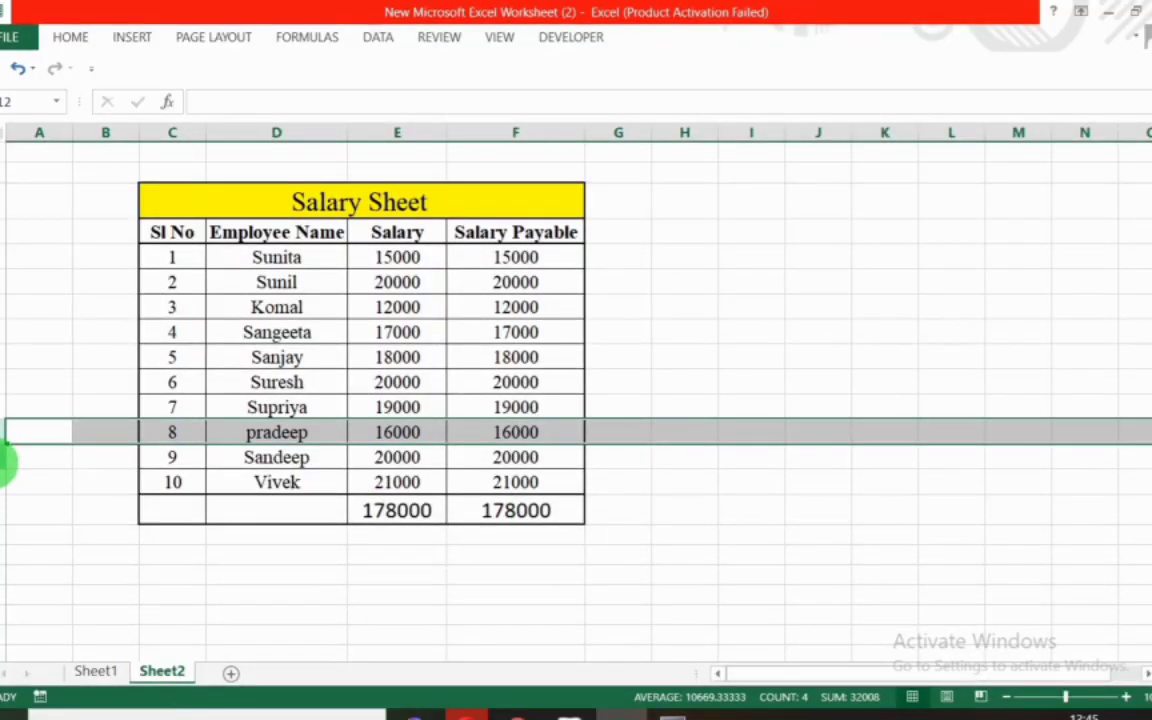
Mark employee 9's row in the Excel salary sheet and debit that employee's salary account with 20,000 in the Tally journal.
left_click(10, 458)
key("alt+Tab")
type("Sandee")
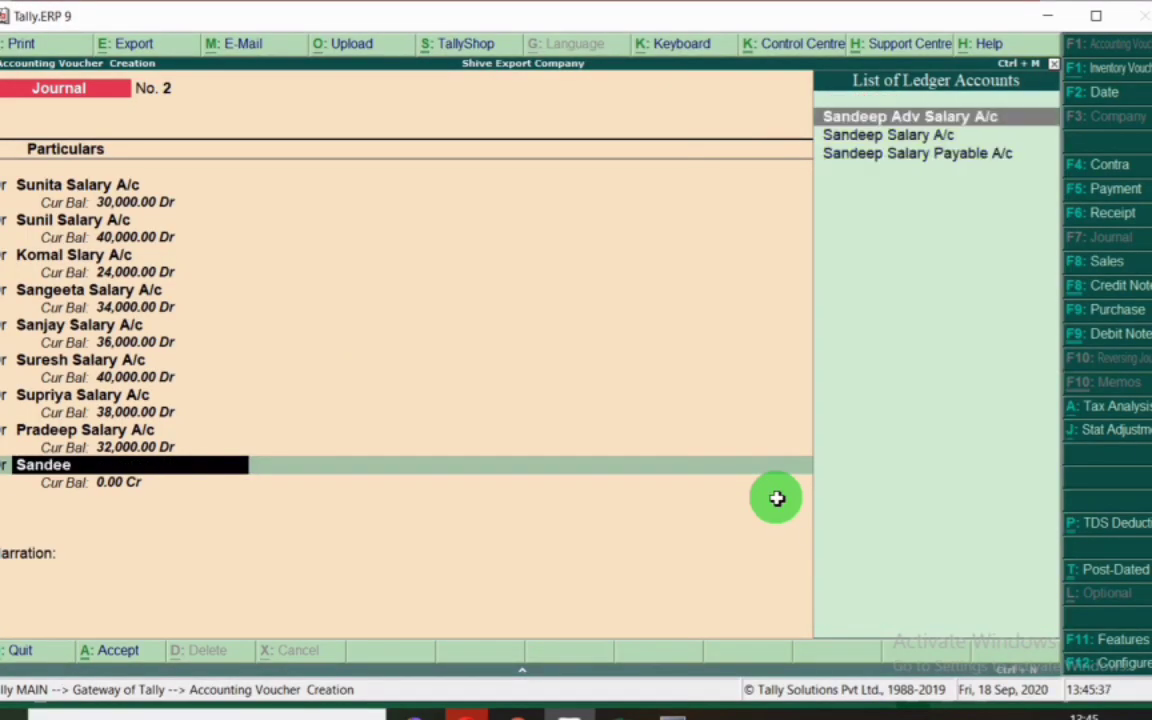
key("Down")
key("Return")
type("2")
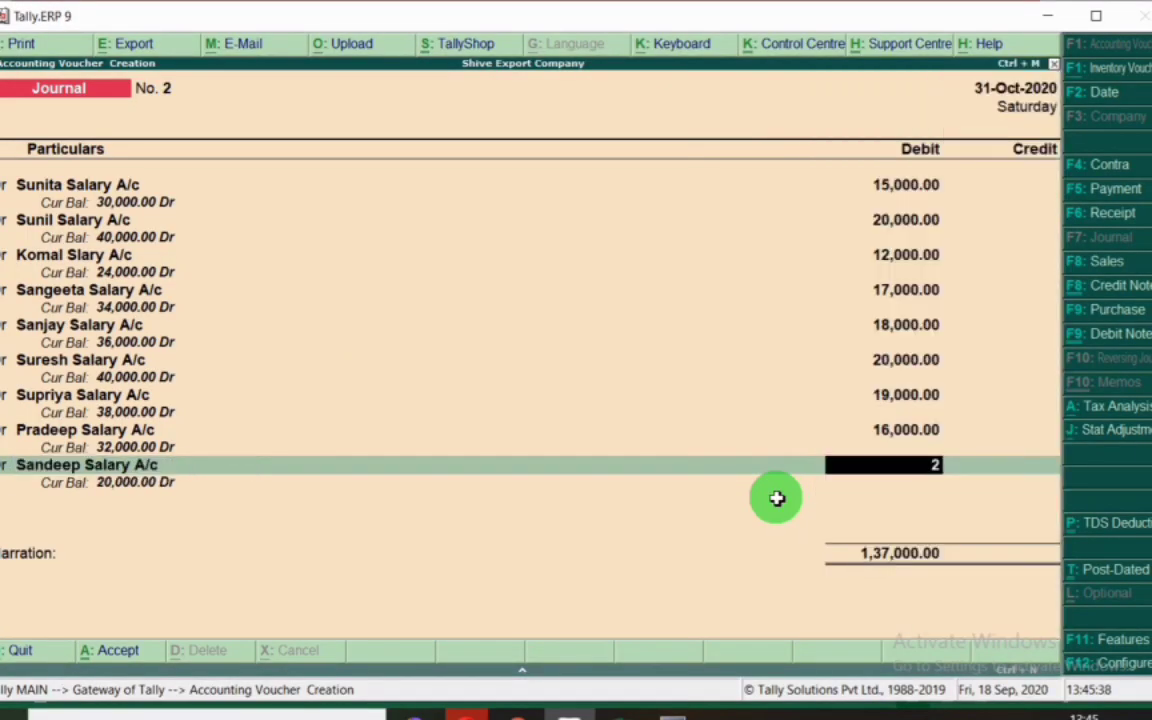
key("Return")
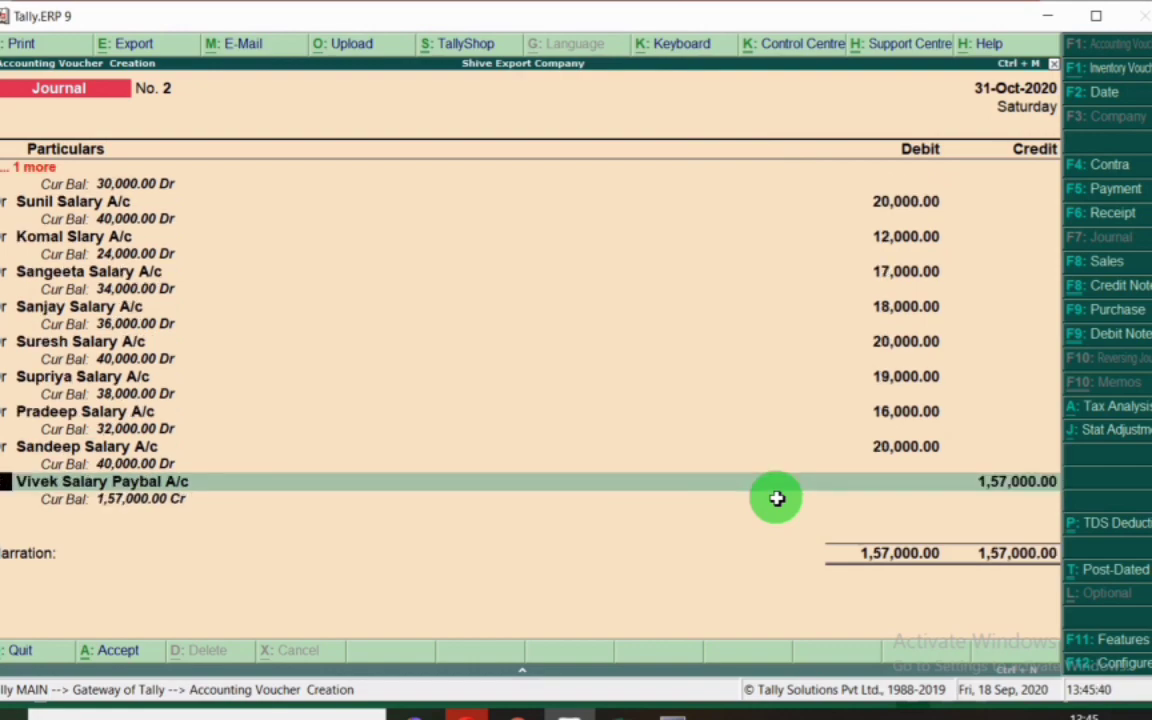
Check employee 10's salary in the Excel sheet and debit that employee's salary account with 21,000 in the Tally journal.
key("Return")
key("alt+Tab")
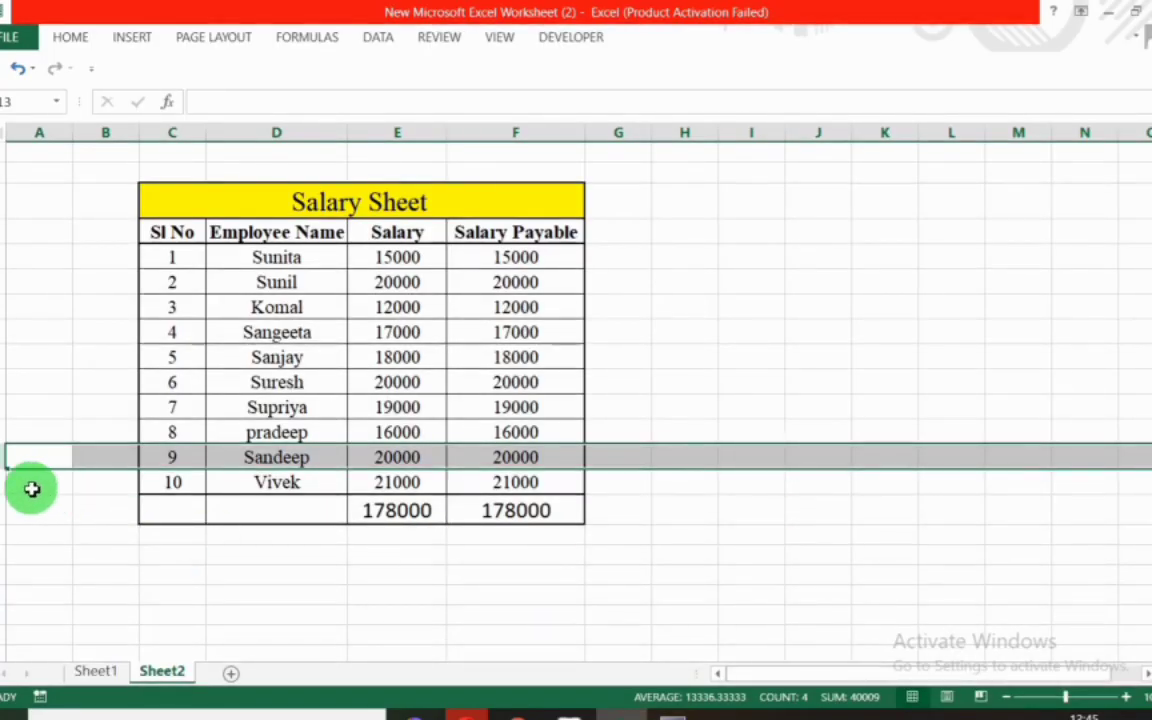
key("alt+Tab")
type("Viv")
key("Down")
key("Return")
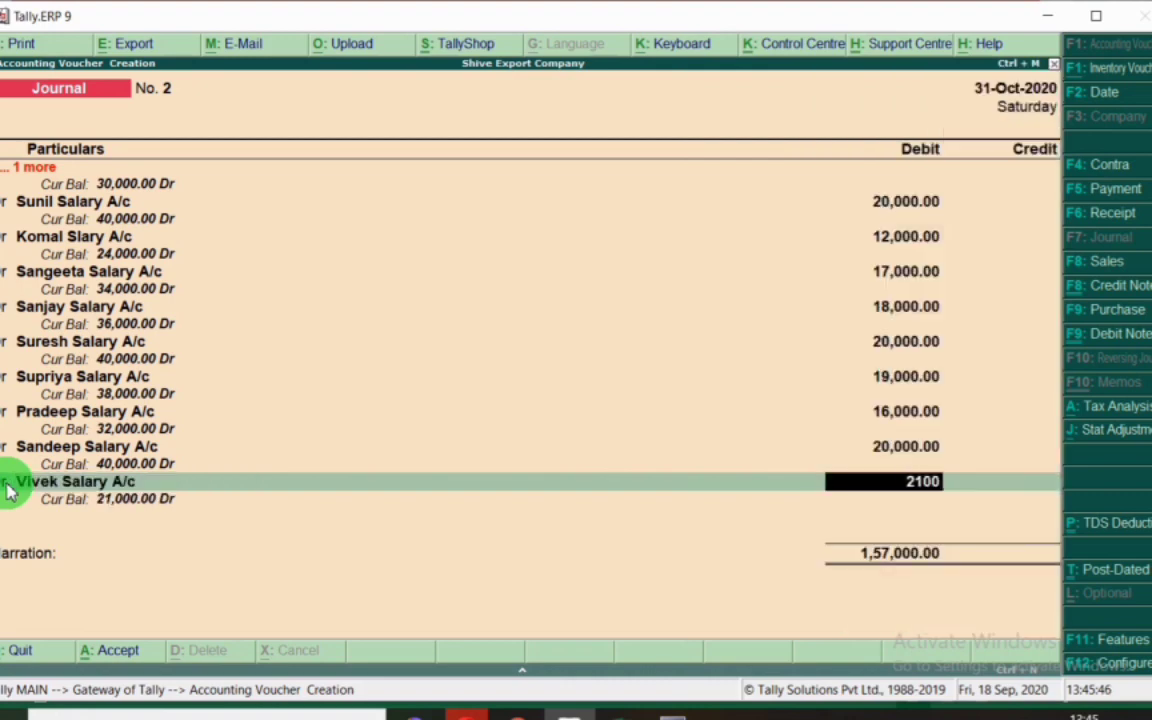
key("Return")
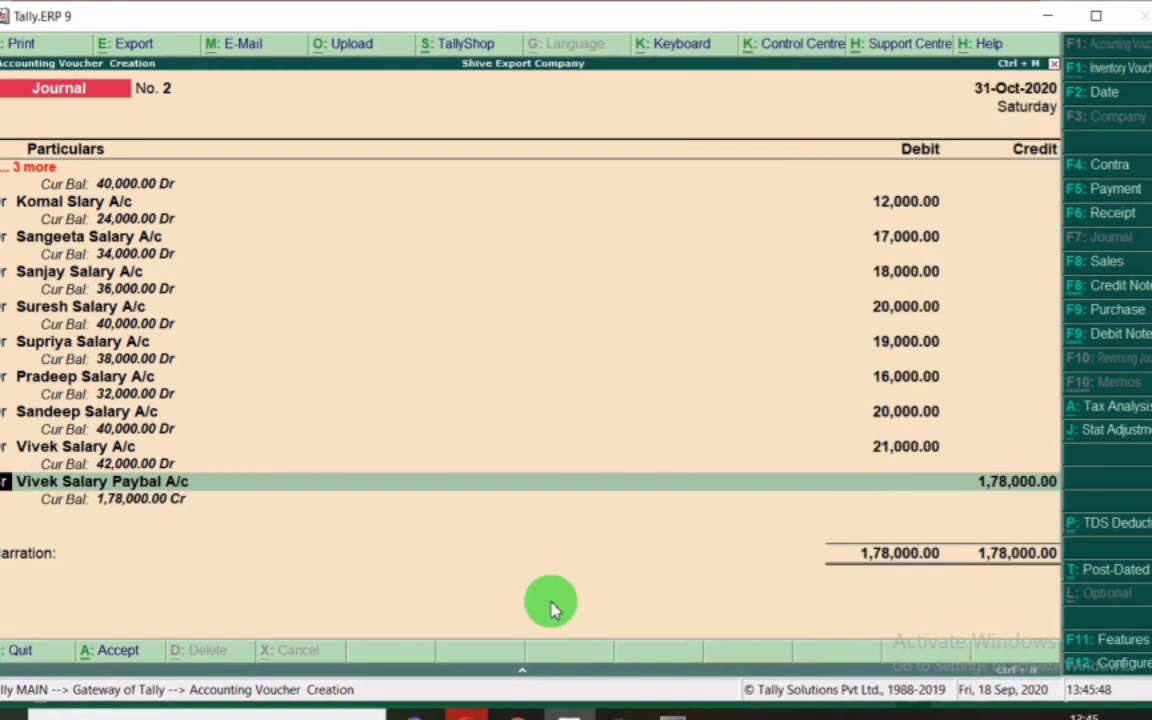
Switch to the Excel salary sheet and check the Salary total and the amounts in the Salary and Salary Payable columns.
key("alt+Tab")
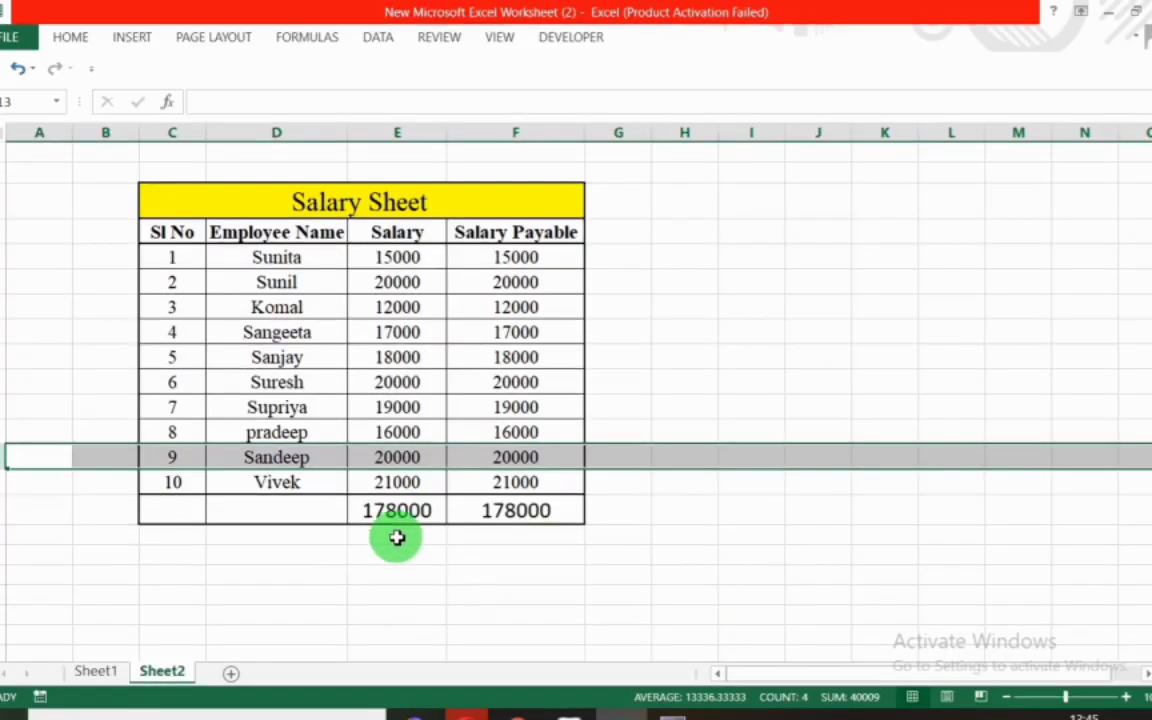
left_click(391, 511)
left_click_drag(404, 249, 427, 520)
left_click_drag(545, 257, 555, 478)
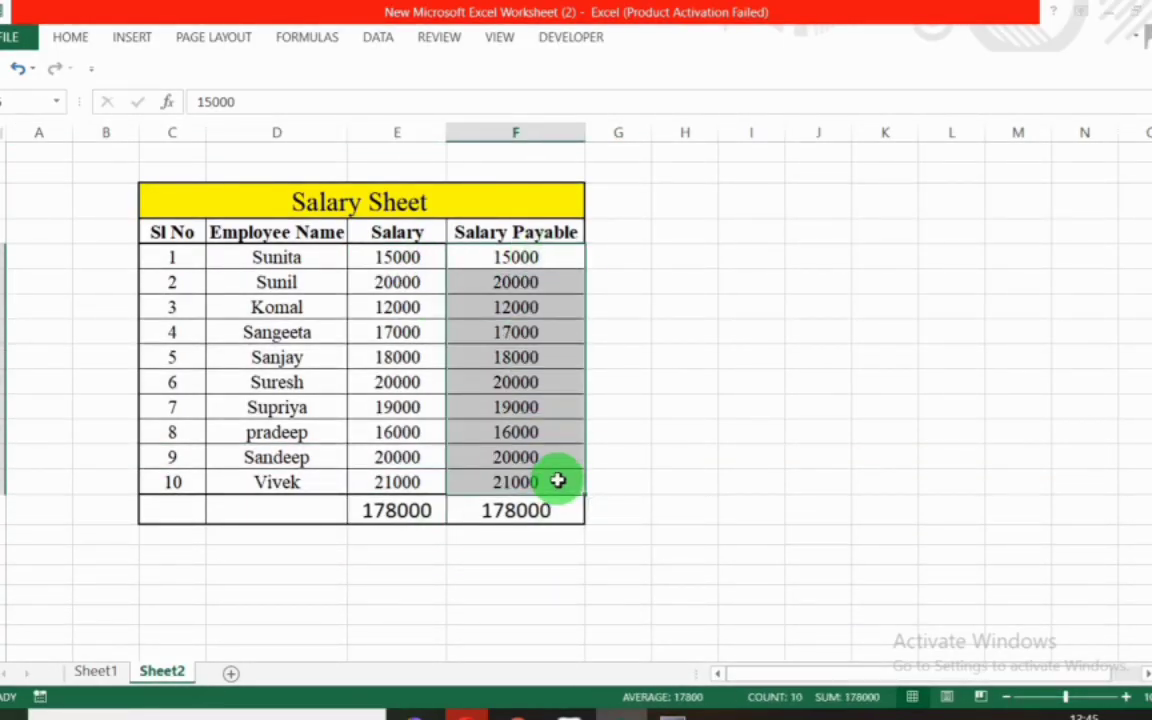
Mark employee 1's row in the Excel salary sheet and credit that employee's salary payable account with 15,000 in the Tally journal.
key("alt+Tab")
key("Return")
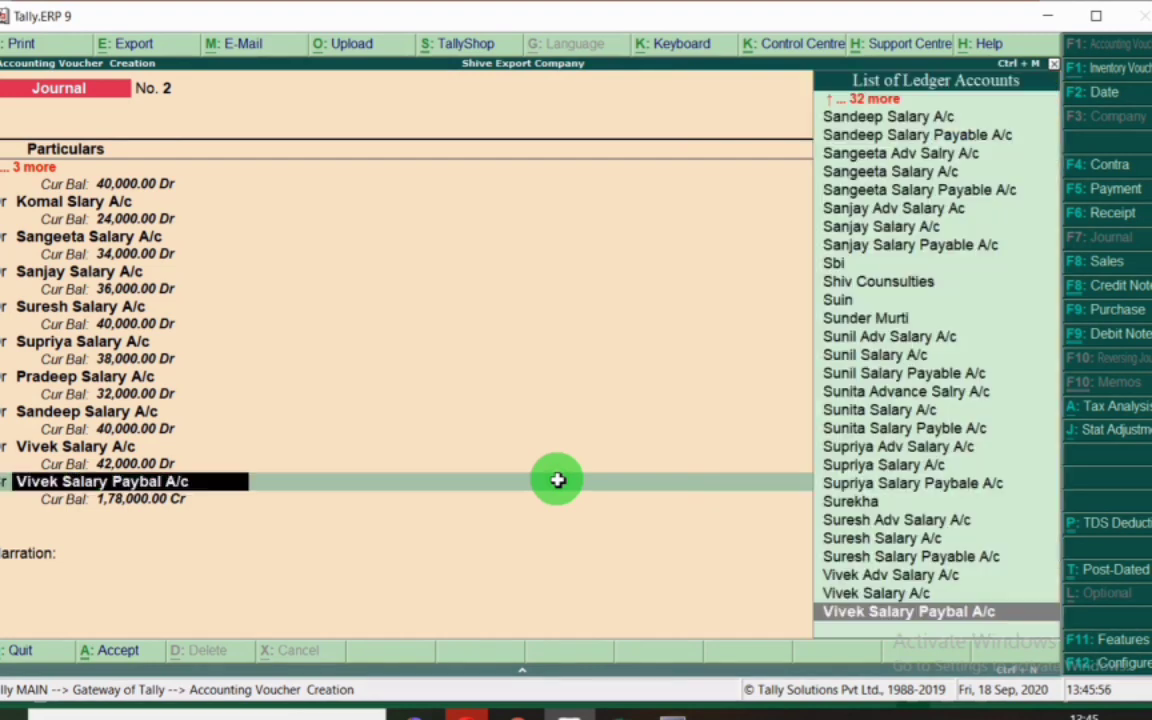
key("alt+Tab")
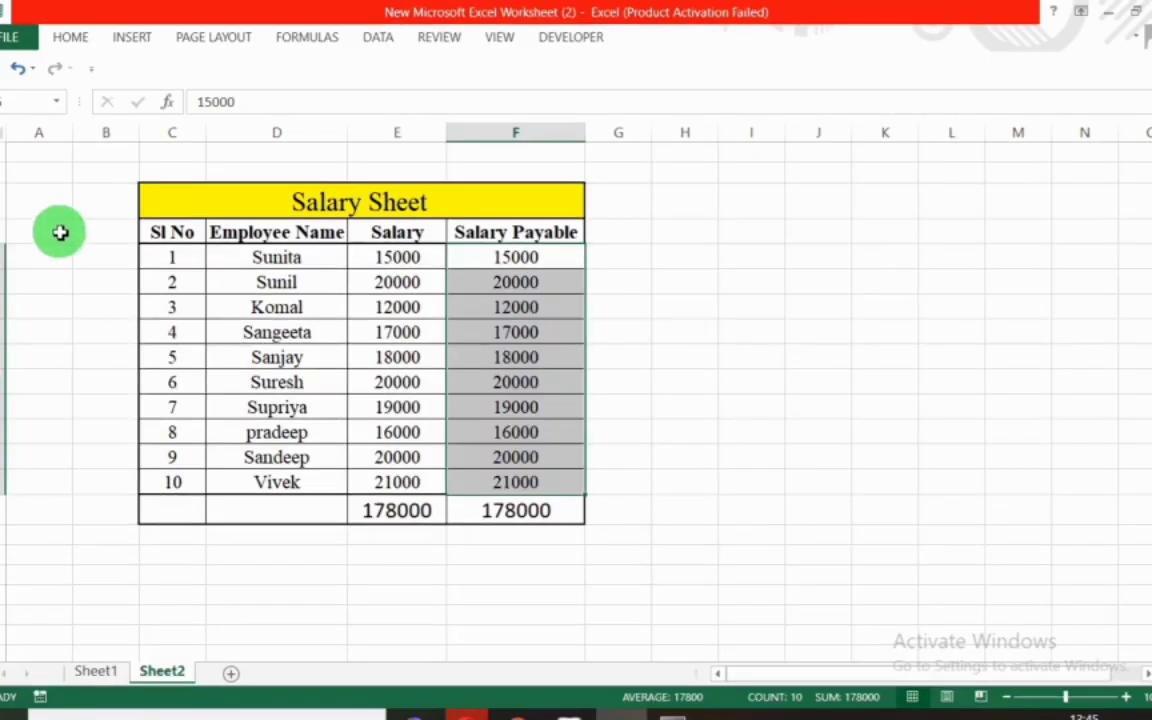
left_click(5, 256)
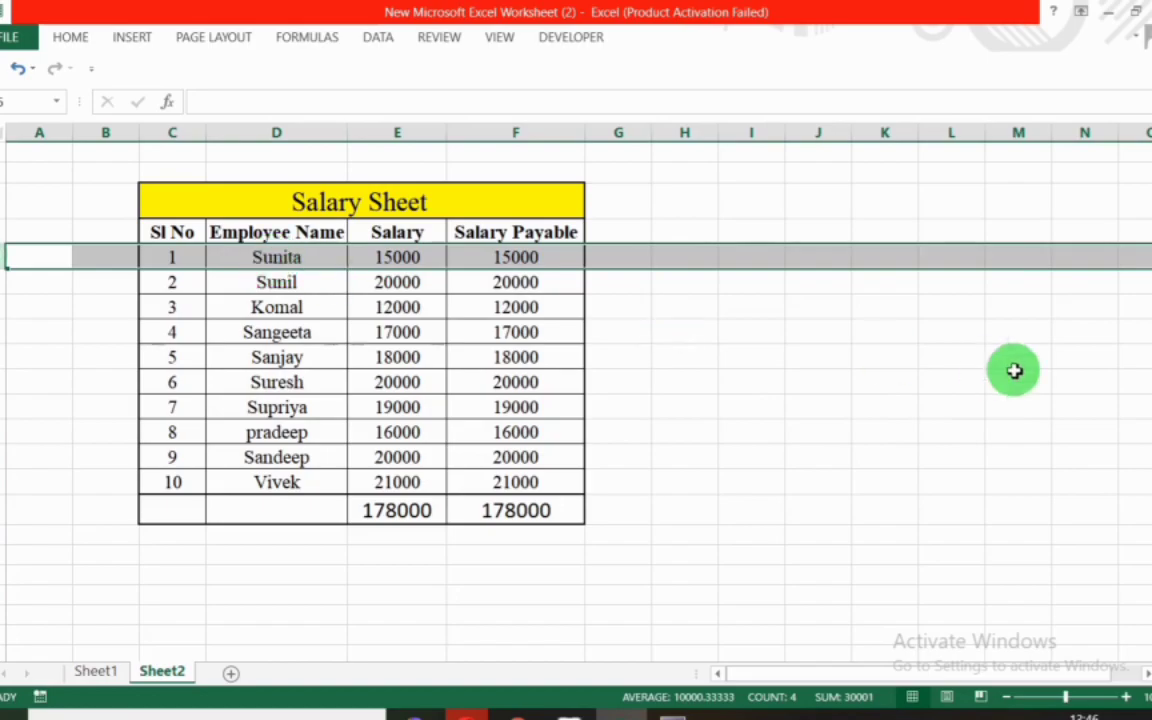
key("alt+Tab")
type("Sunit")
key("Down")
key("Down")
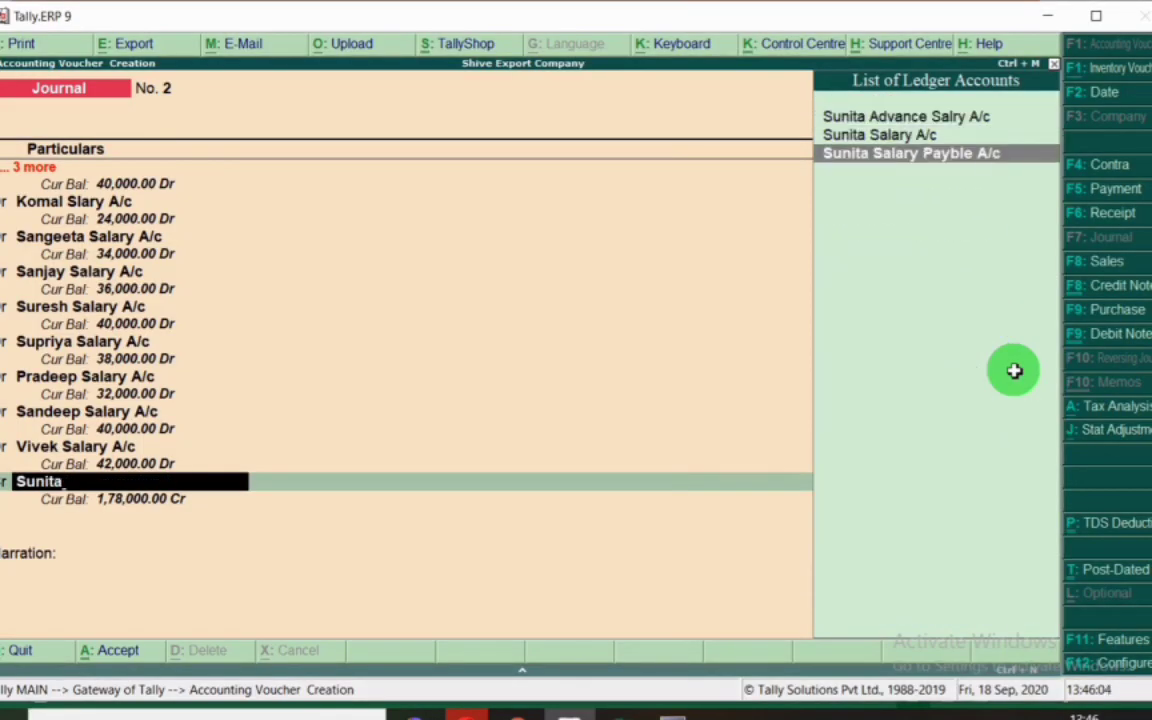
key("Return")
key("alt+Tab")
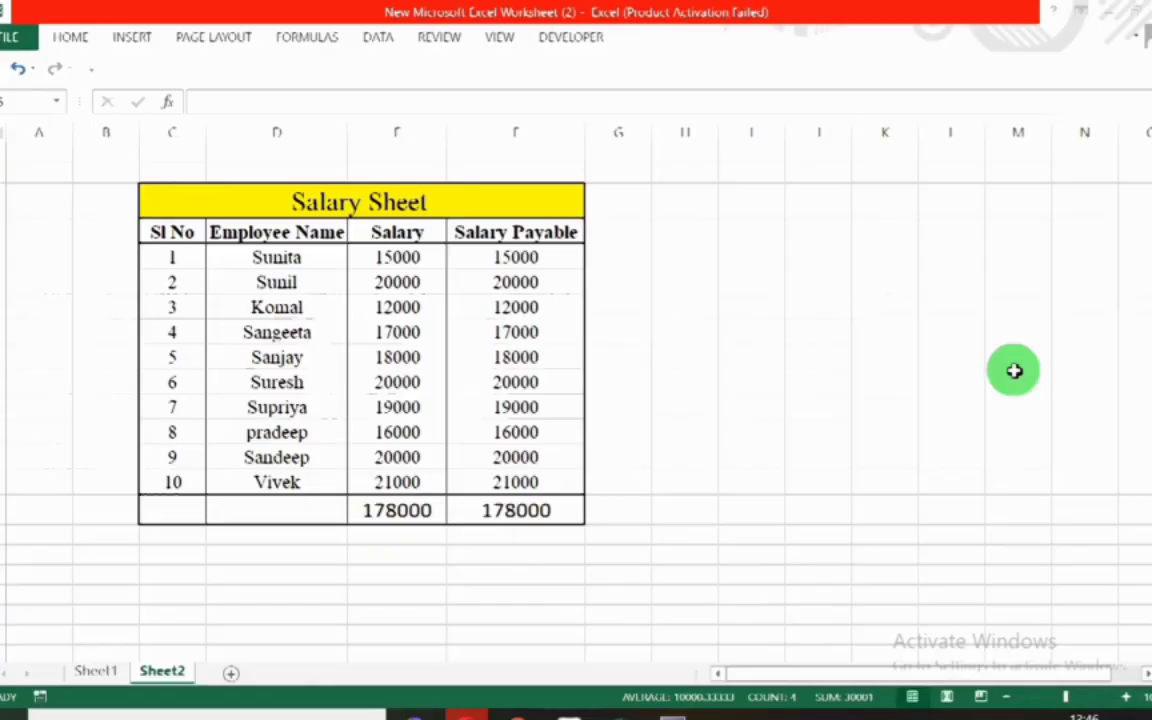
key("alt+Tab")
type("150")
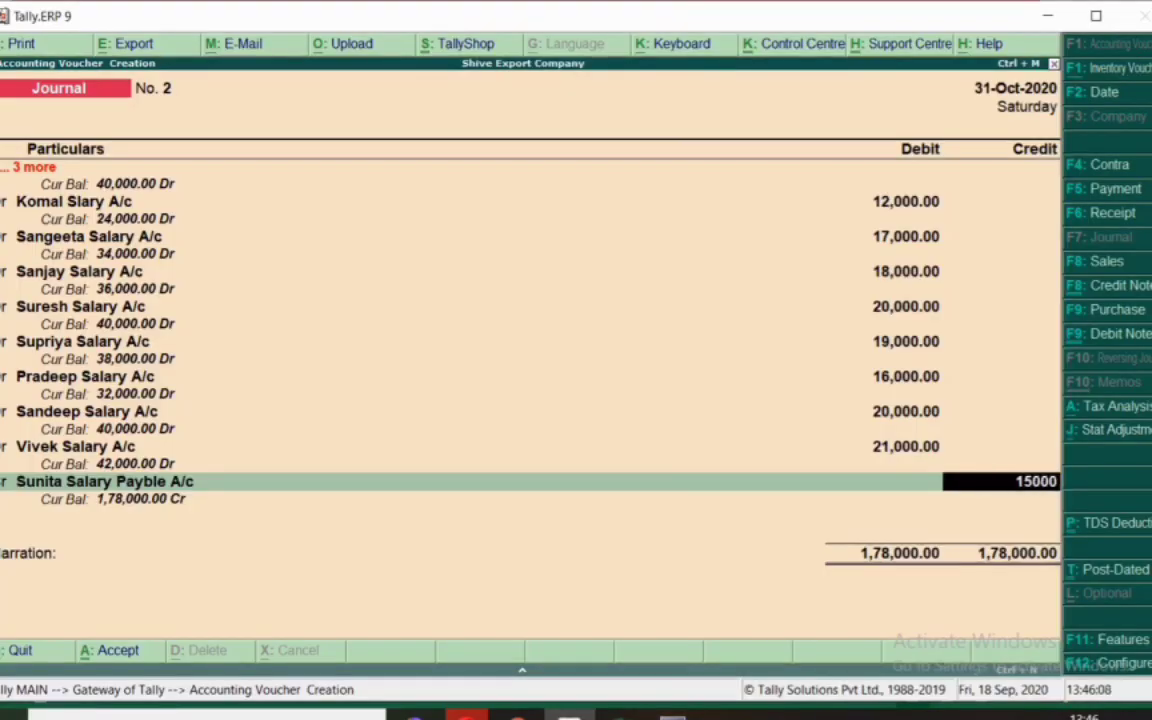
key("Return")
Mark employee 2's row in the Excel salary sheet and credit that employee's salary payable account with 20,000 in the Tally journal.
key("Return")
key("alt+Tab")
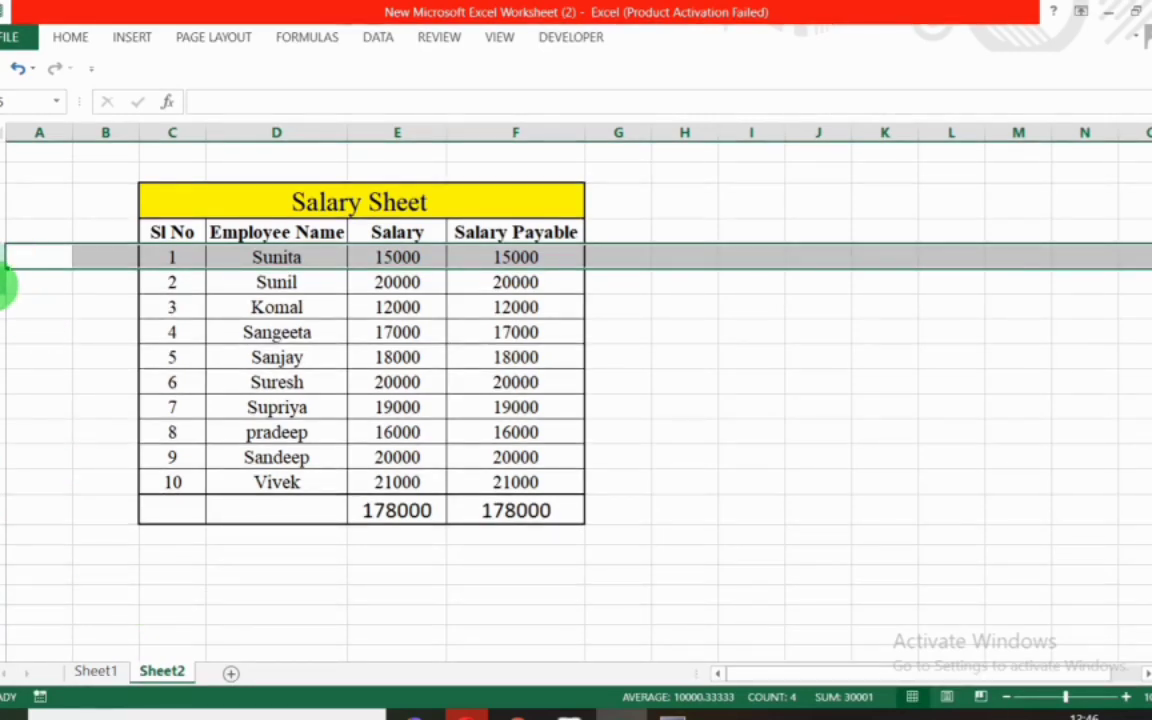
left_click(5, 283)
key("alt+Tab")
type("S")
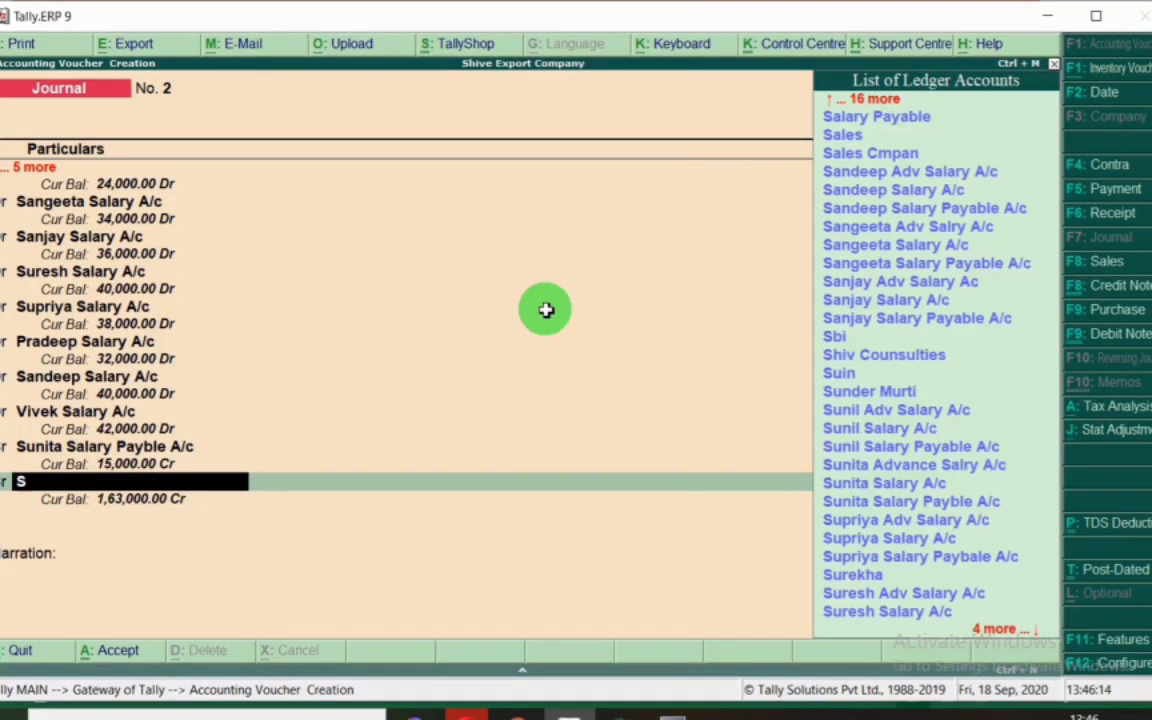
type("unil")
key("Down")
key("Down")
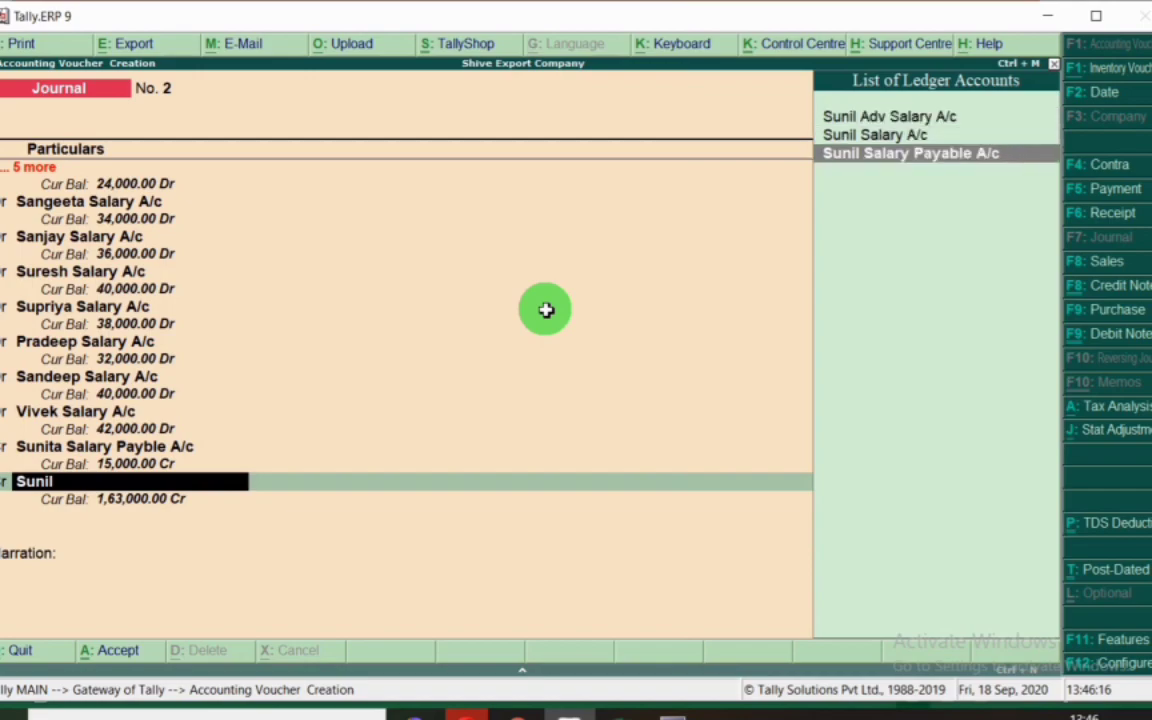
key("Return")
key("alt+Tab")
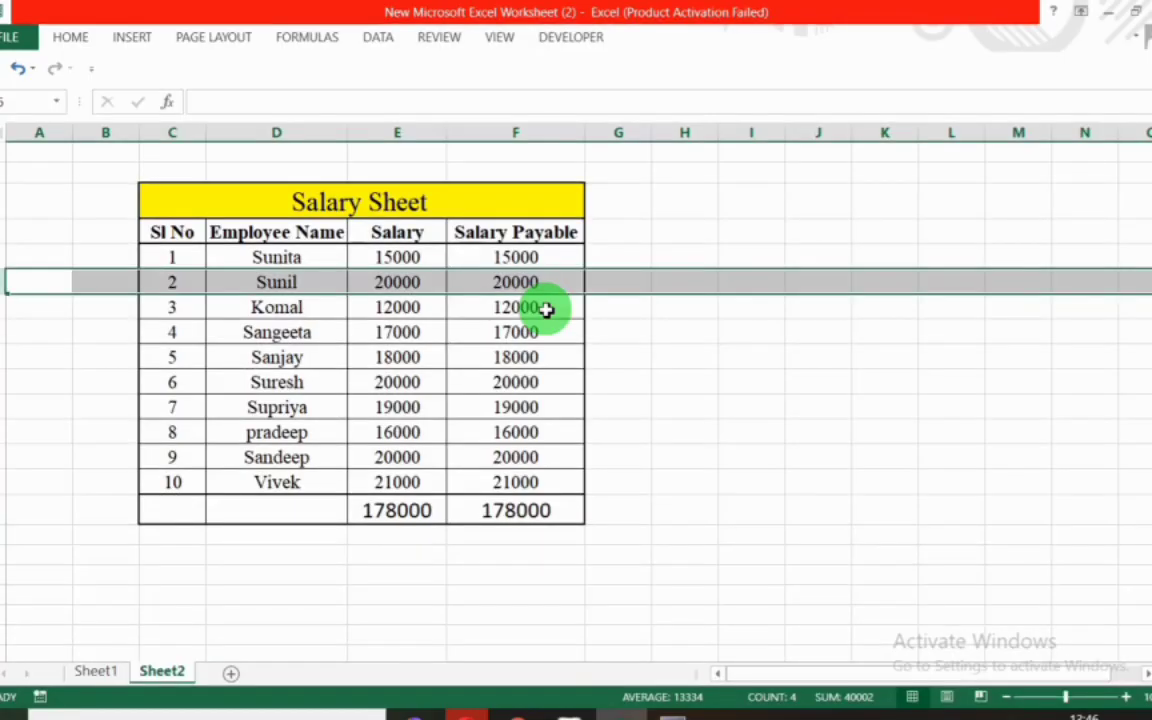
key("alt+Tab")
type("20")
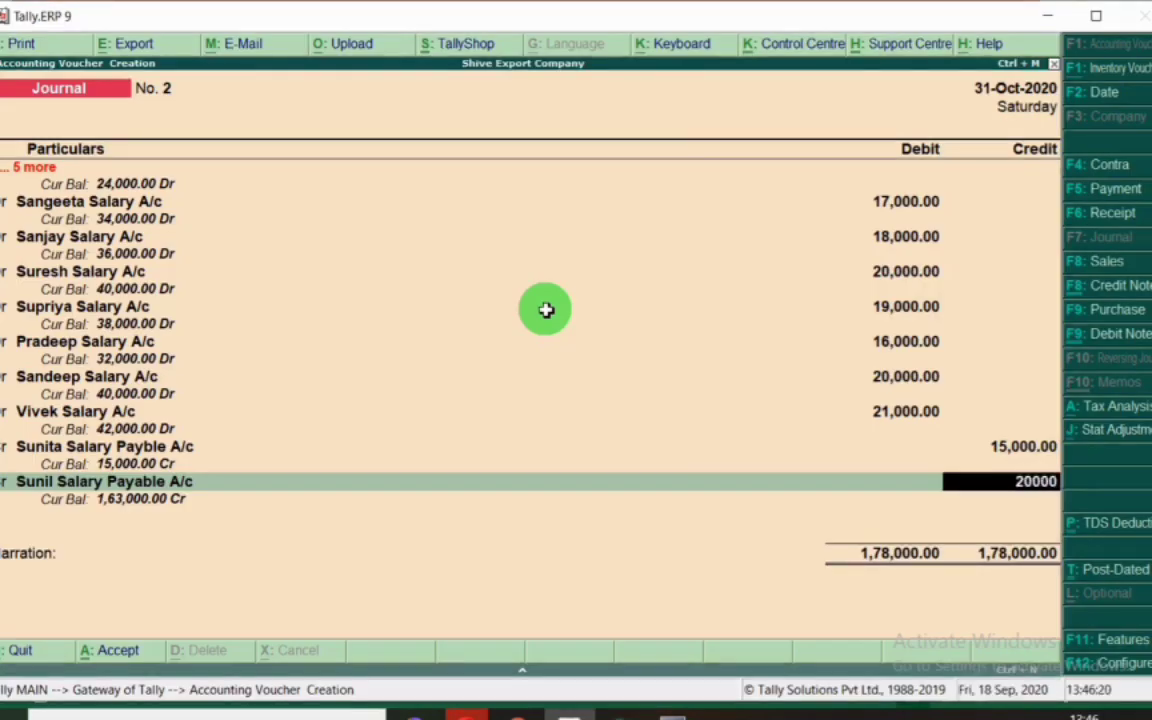
key("Return")
Mark employee 3's row in the Excel salary sheet and credit that employee's salary payable account with 12,000 in the Tally journal.
key("Return")
key("alt+Tab")
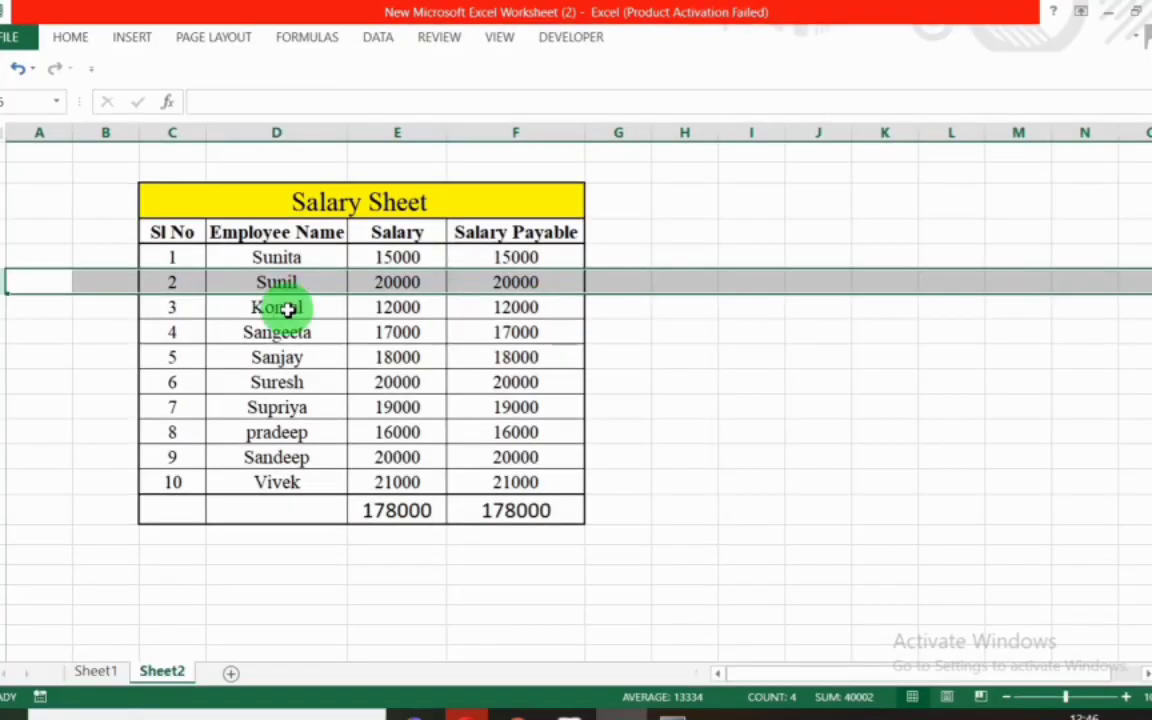
left_click(8, 305)
key("alt+Tab")
type("Ko")
key("Down")
key("Down")
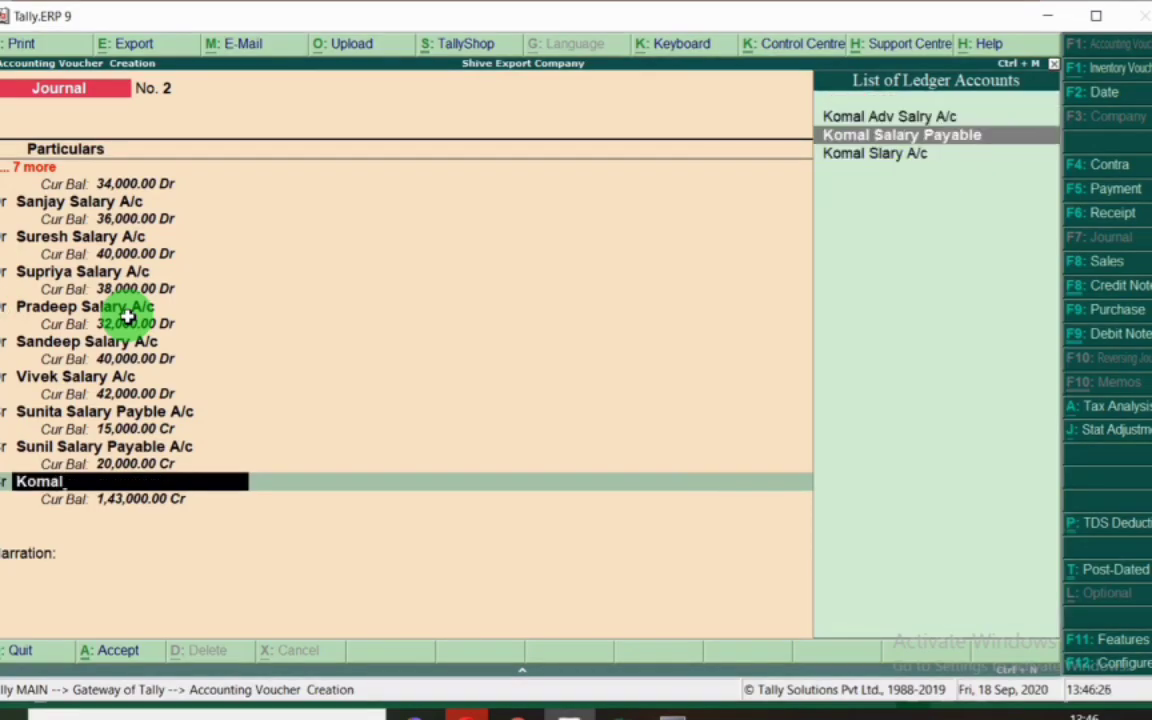
key("Return")
type("1200")
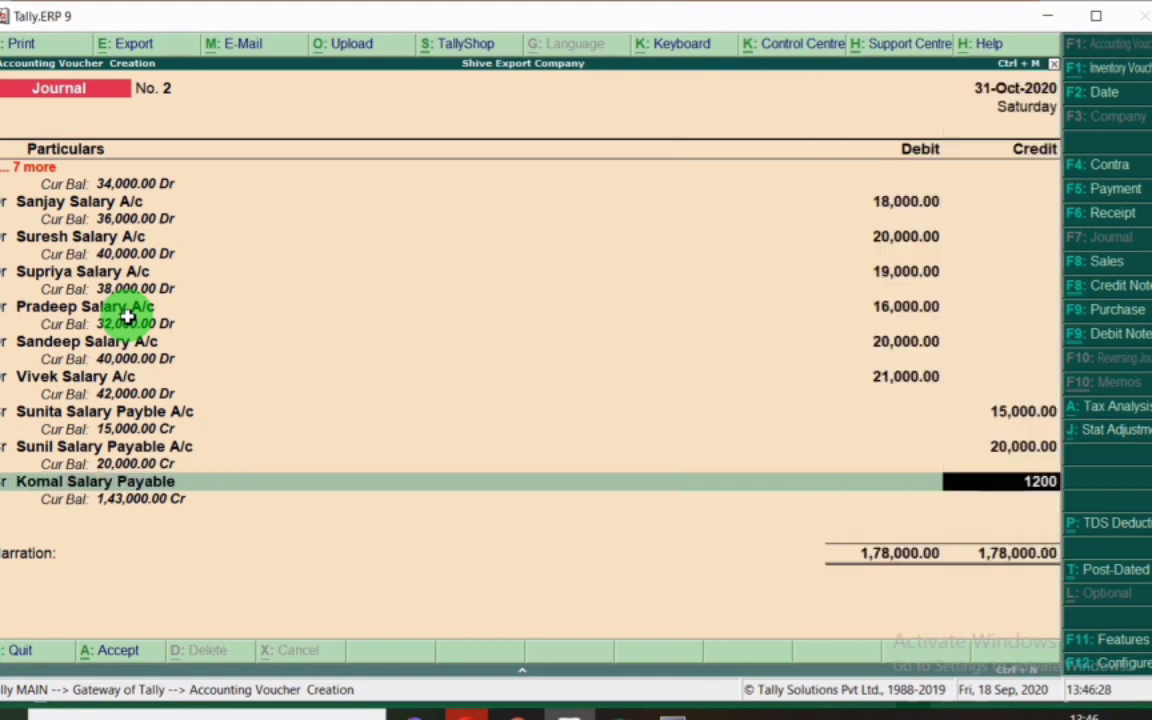
key("Return")
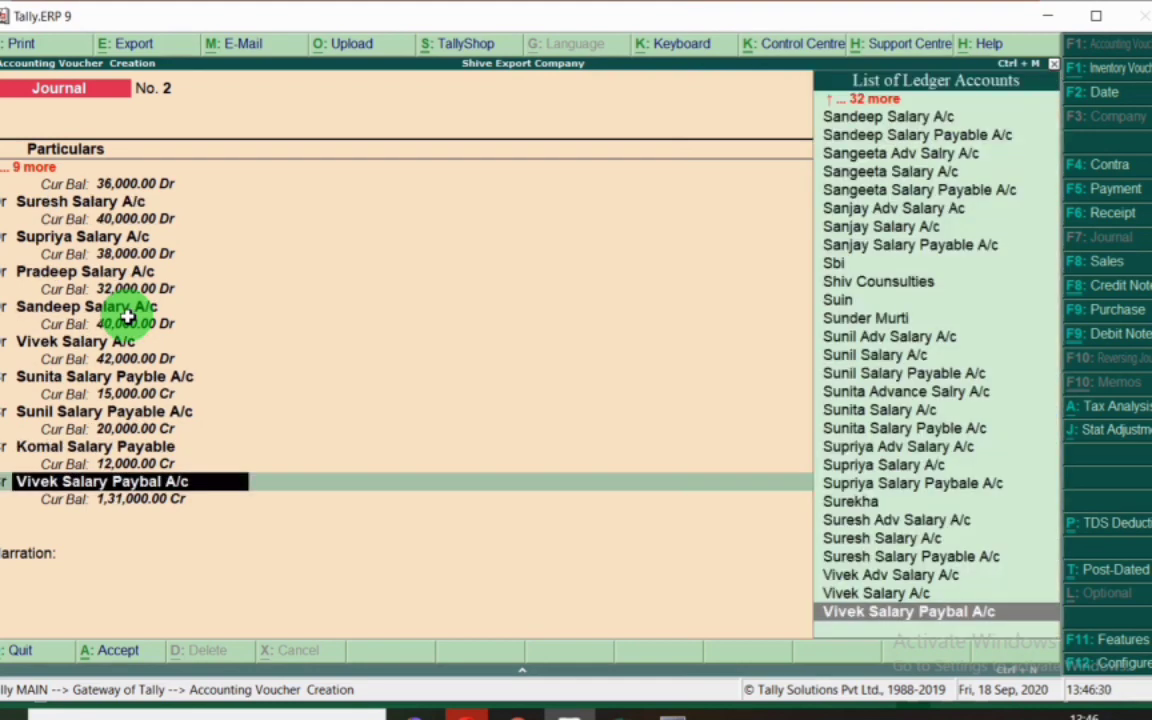
Mark employee 4's row in the Excel salary sheet and credit that employee's salary payable account with 17,000 in the Tally journal.
key("alt+Tab")
left_click(1, 331)
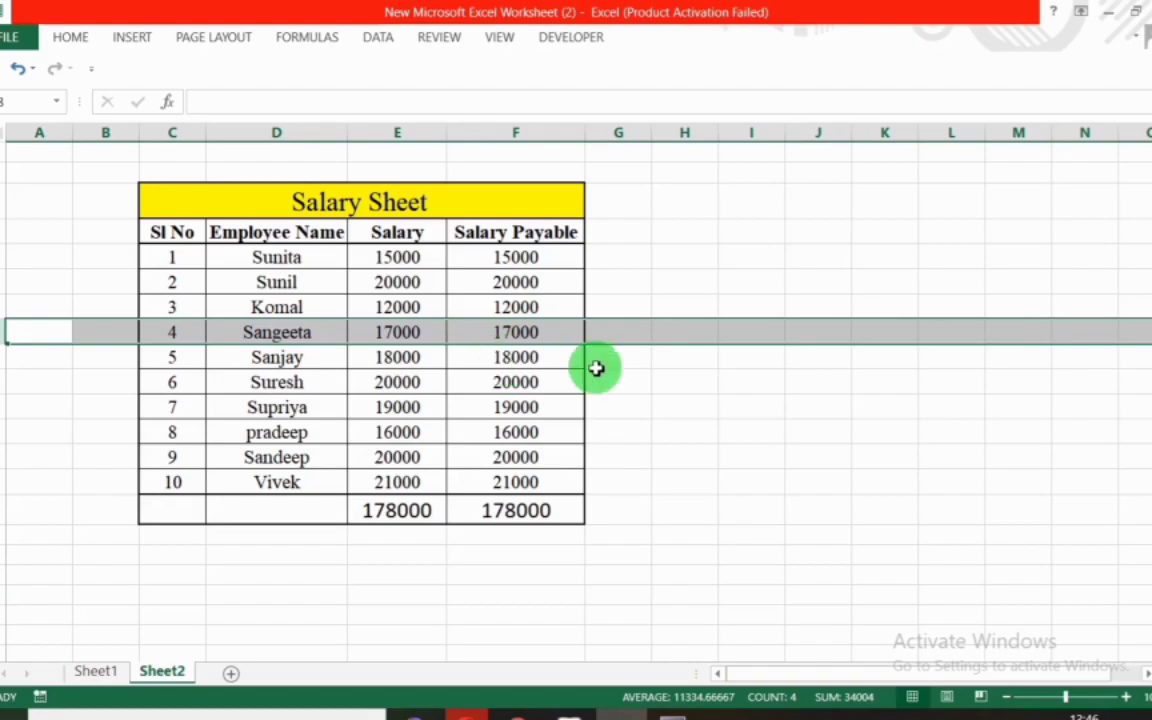
key("alt+Tab")
type("Sangee")
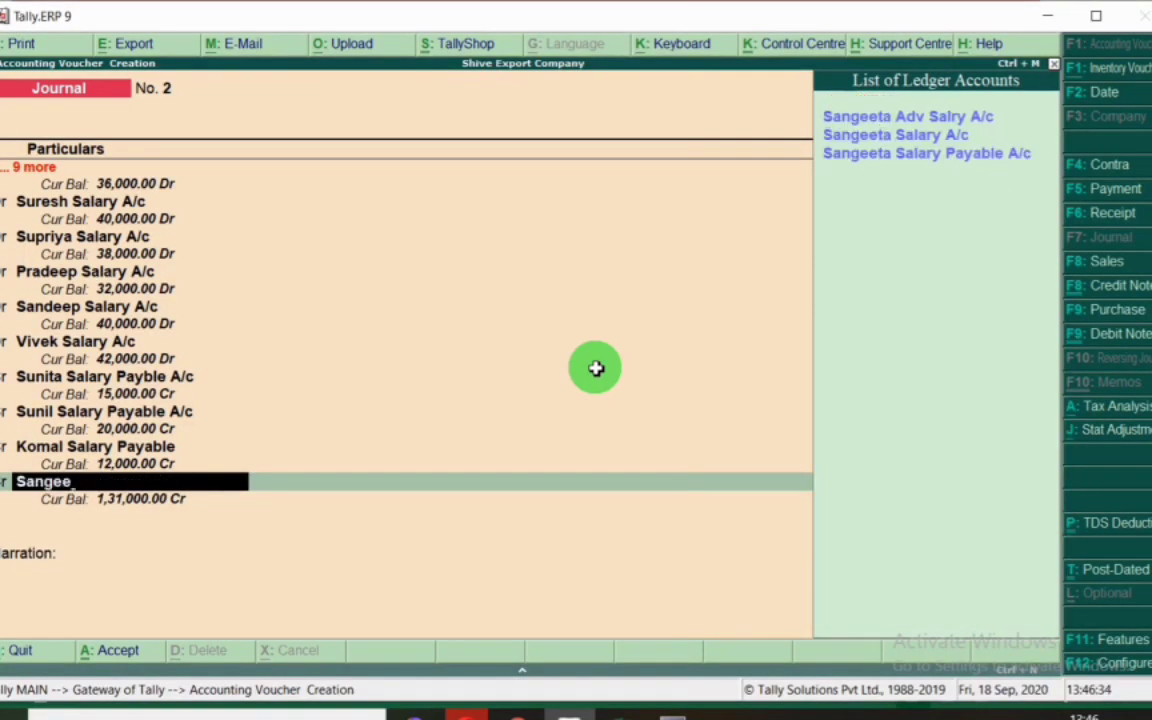
key("Down")
key("Down")
key("Return")
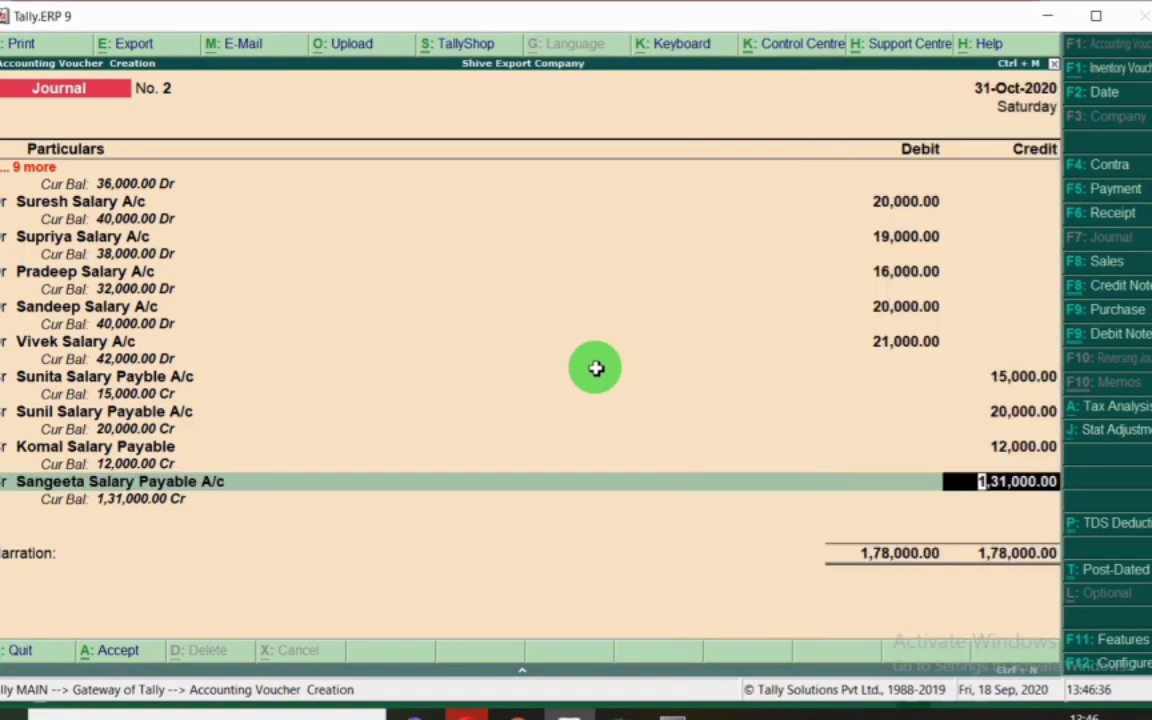
type("1700")
key("Return")
Mark employee 5's row in the Excel salary sheet and credit that employee's salary payable account with 18,000 in the Tally journal.
key("Return")
key("alt+Tab")
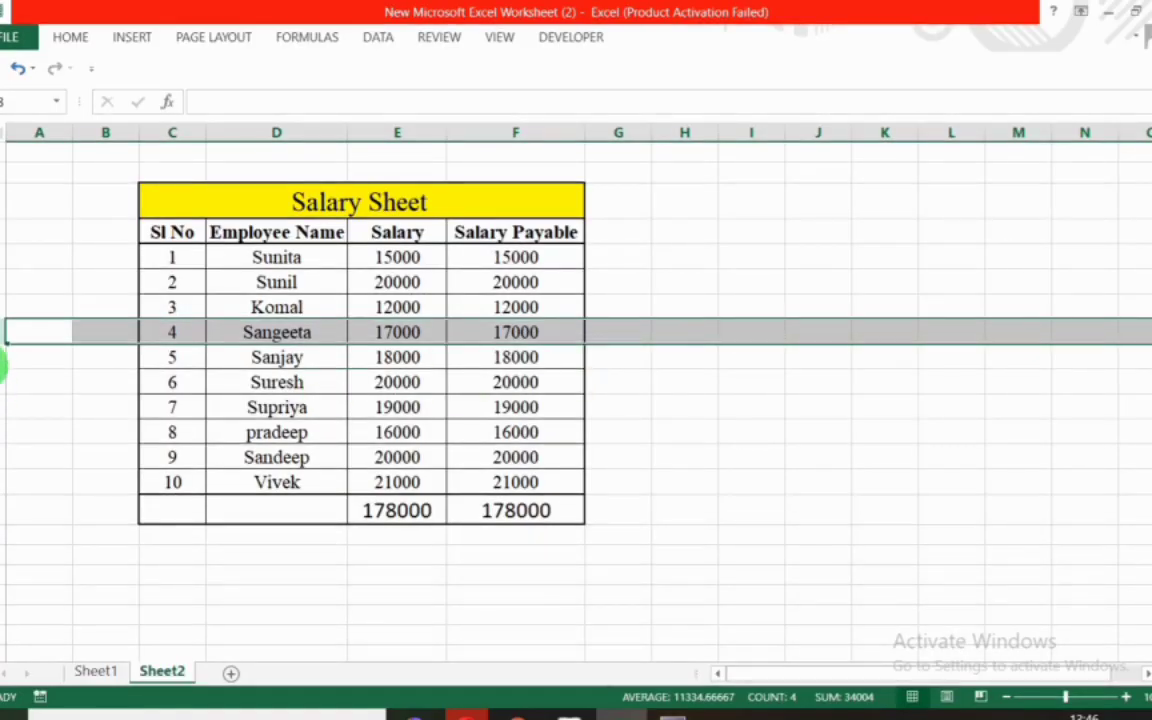
left_click(3, 357)
key("alt+Tab")
type("Sanjay")
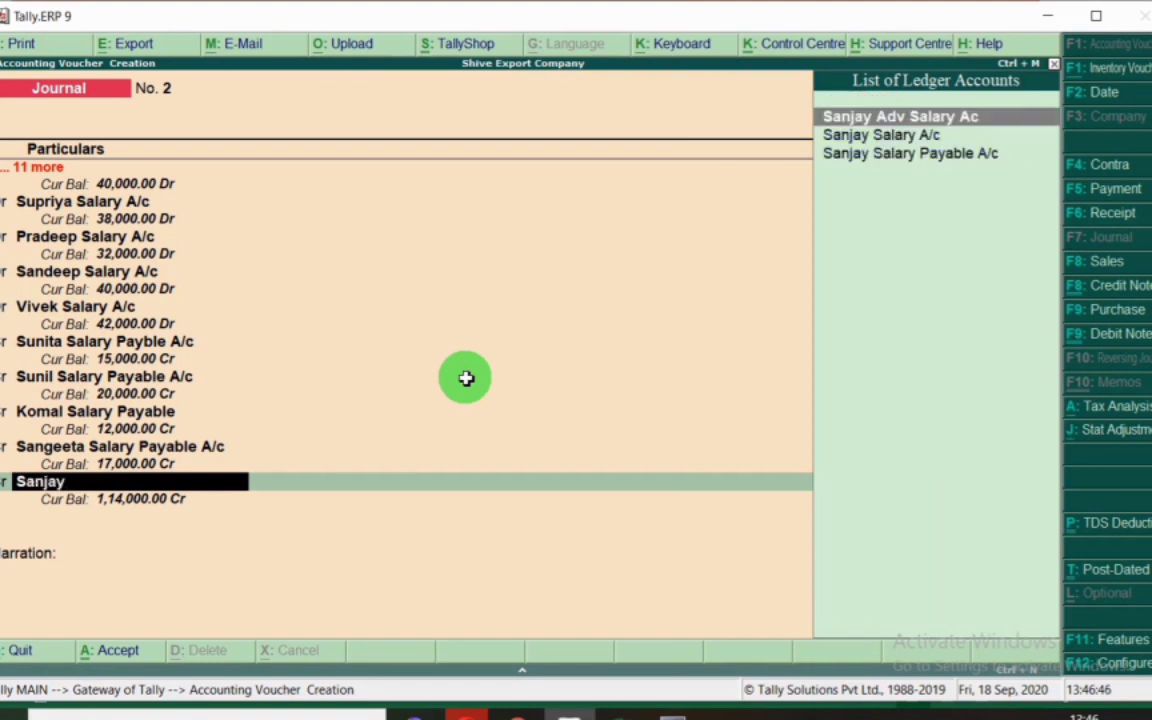
key("Down")
key("Down")
key("Return")
type("1")
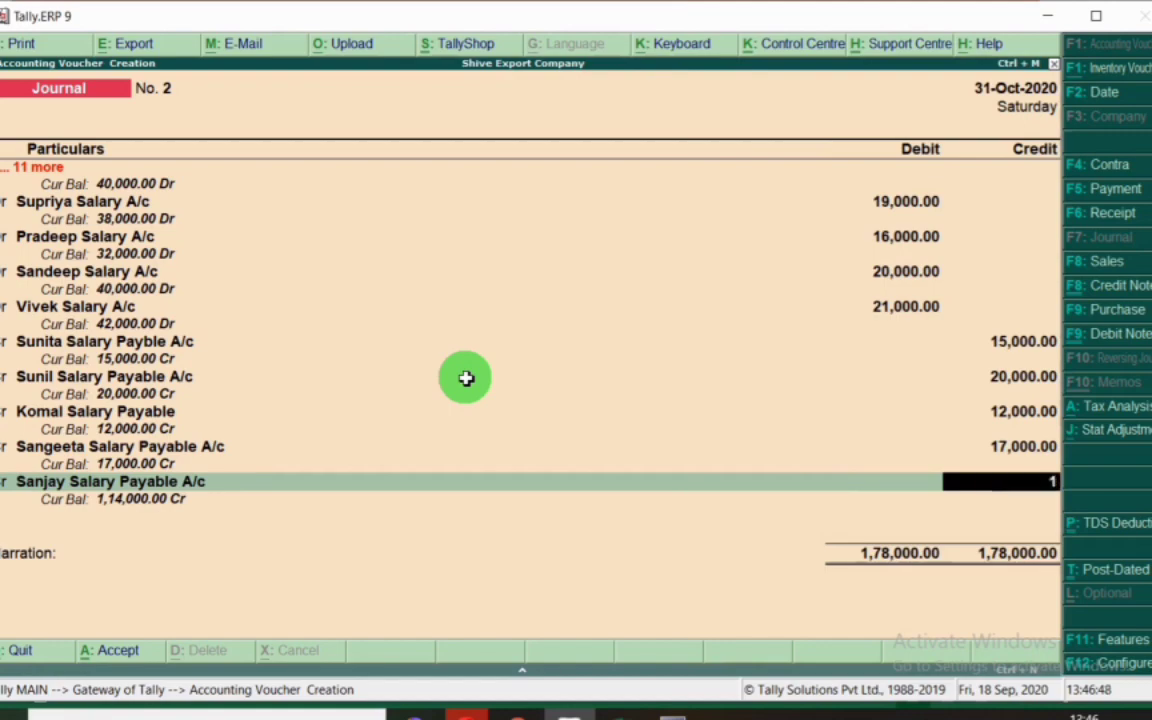
type("8000")
key("Return")
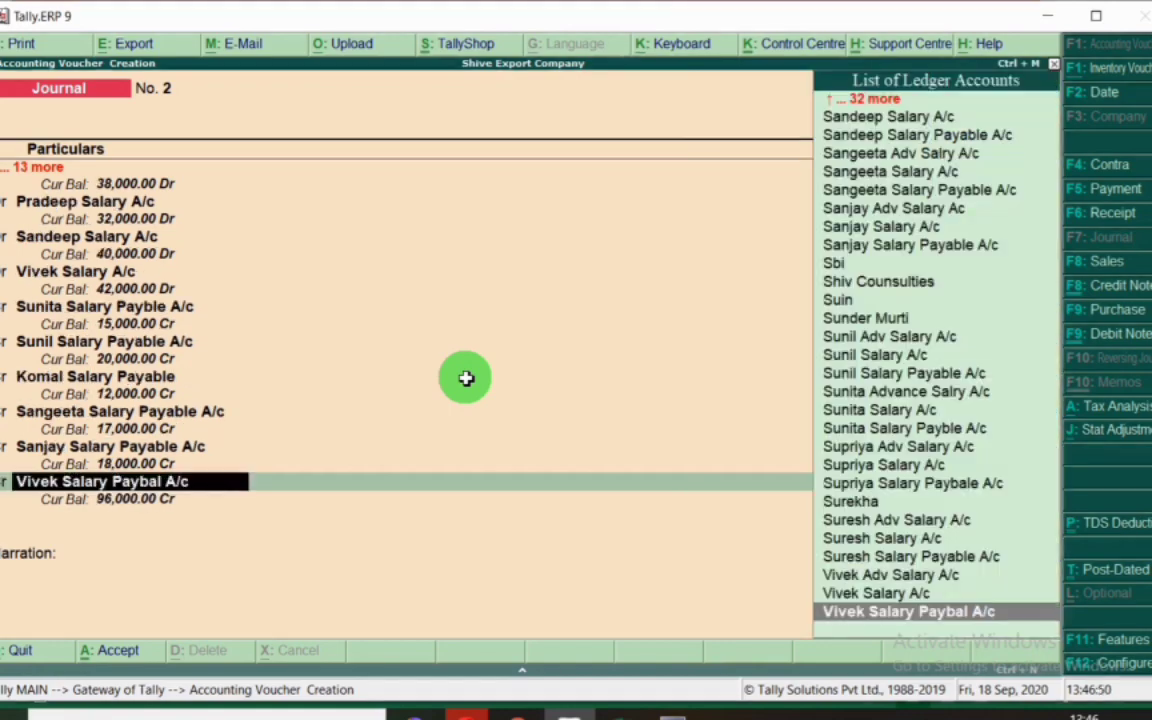
Mark employee 6's row in the Excel salary sheet and credit that employee's salary account with 20,000 in the Tally journal.
key("alt+Tab")
left_click(5, 381)
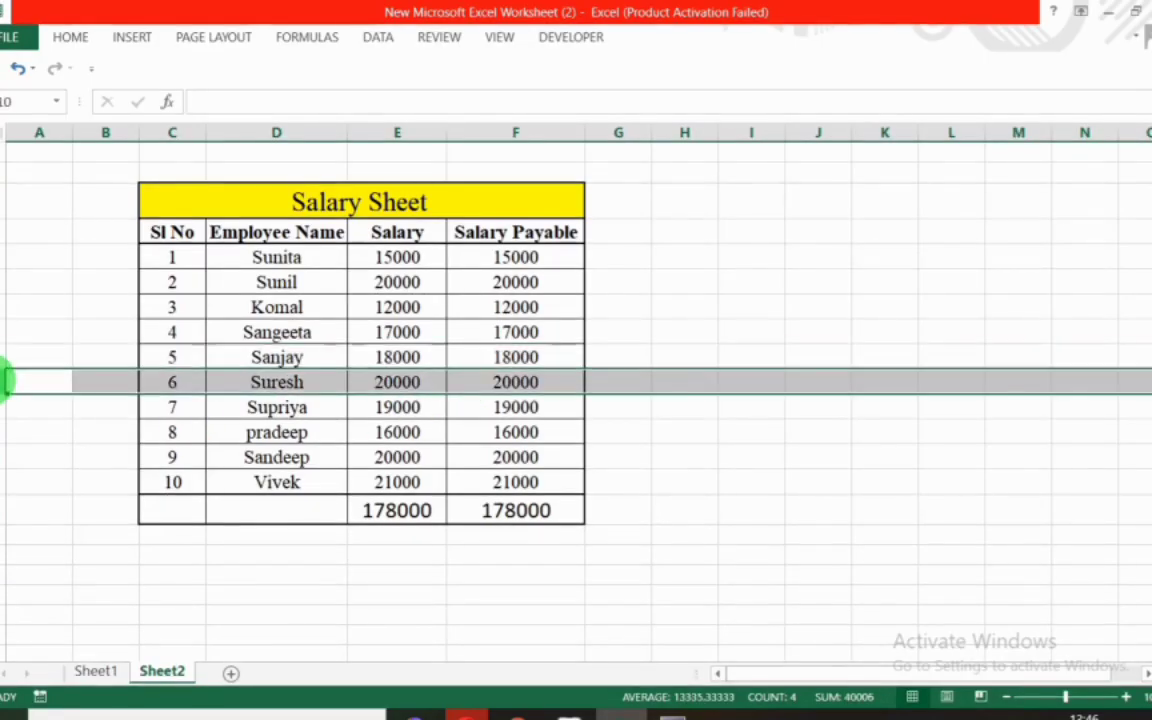
key("alt+Tab")
type("Sures")
key("Down")
key("Return")
type("2")
type("0,000")
key("Return")
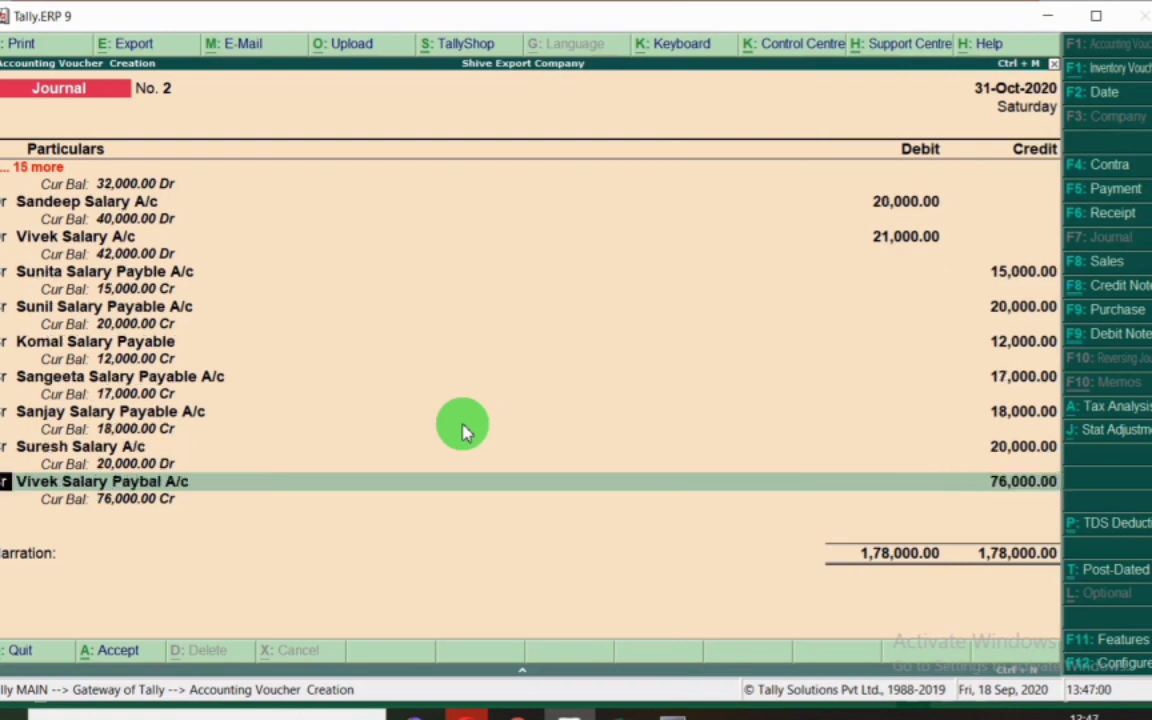
Mark employee 7's row in the Excel salary sheet and credit that employee's salary account with 19,000 in the Tally journal.
key("alt+Tab")
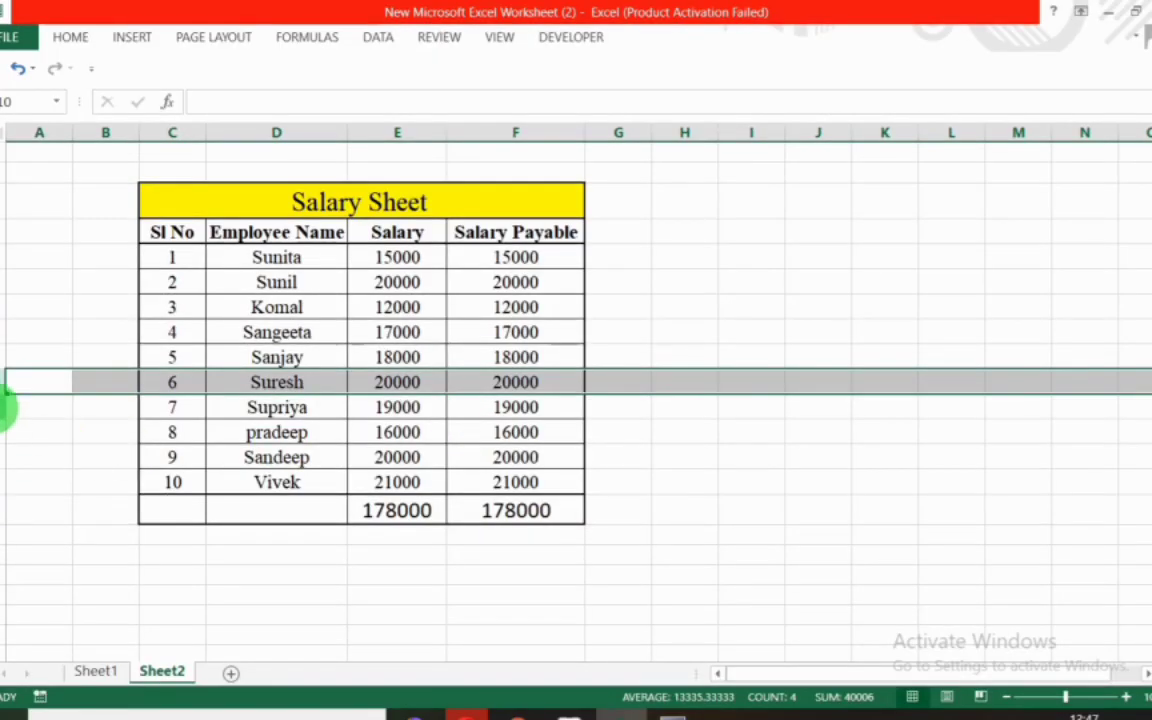
left_click(5, 405)
key("alt+Tab")
type("Supriya")
key("Down")
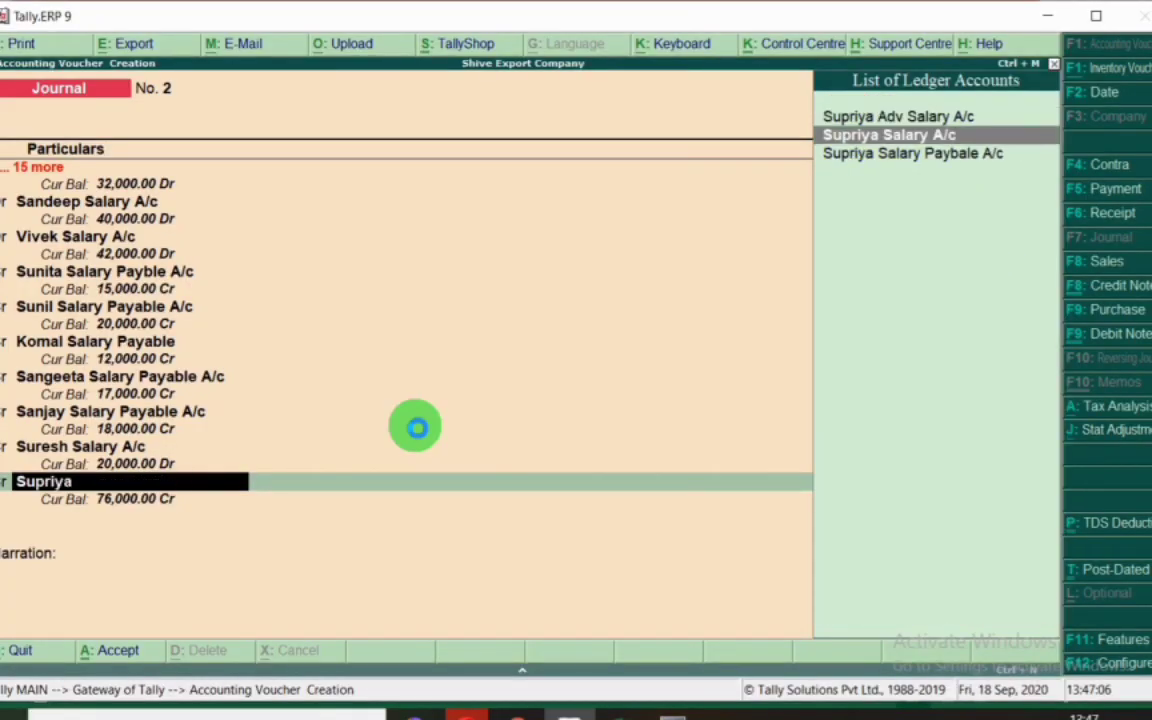
key("Return")
type("19000")
key("Return")
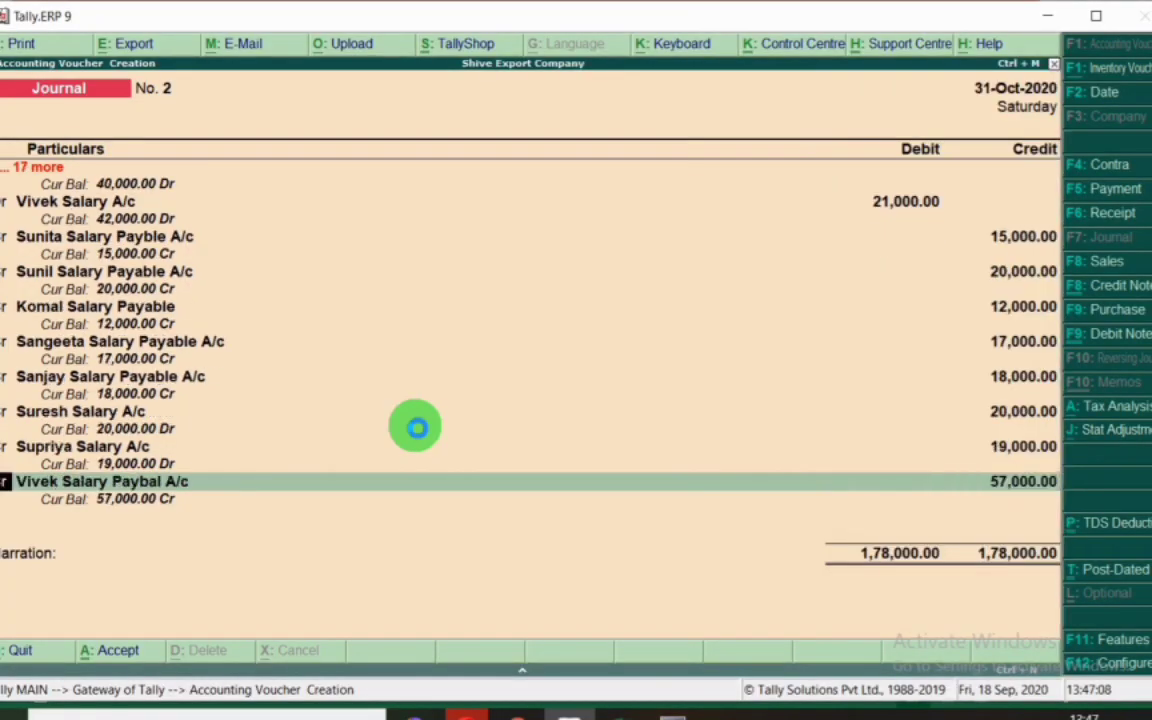
Mark employee 8's row in the Excel salary sheet and credit that employee's salary payable account with 16,000 in the Tally journal.
key("Return")
key("alt+Tab")
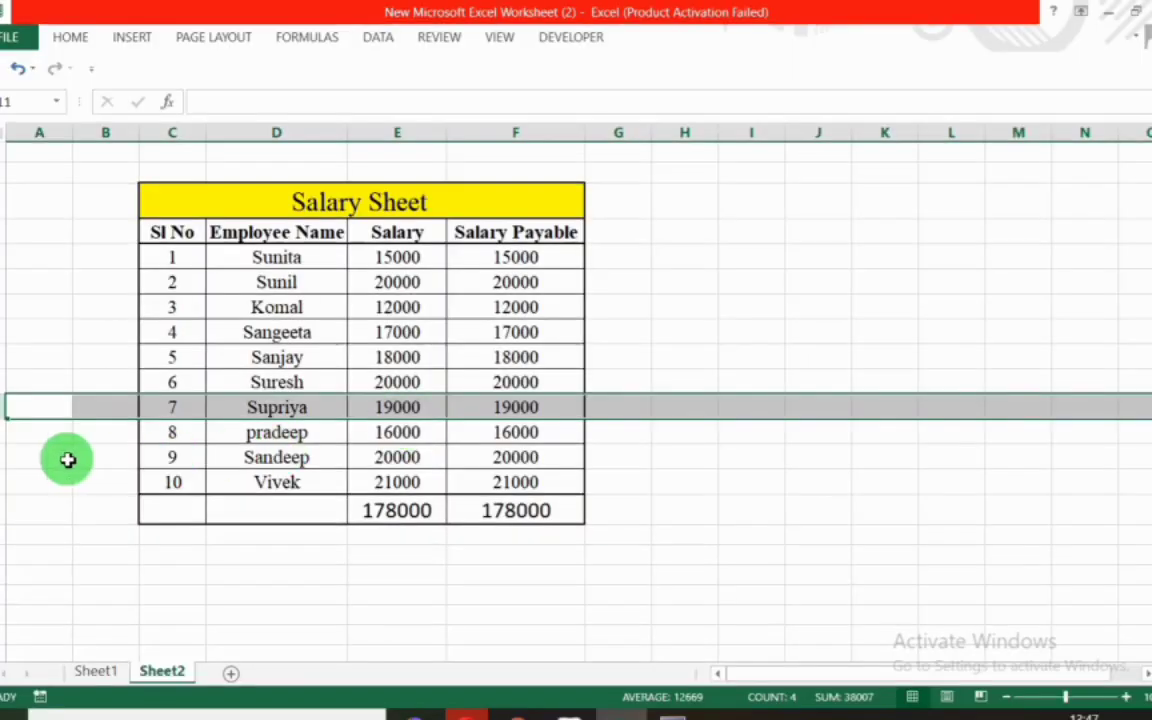
left_click(8, 435)
key("alt+Tab")
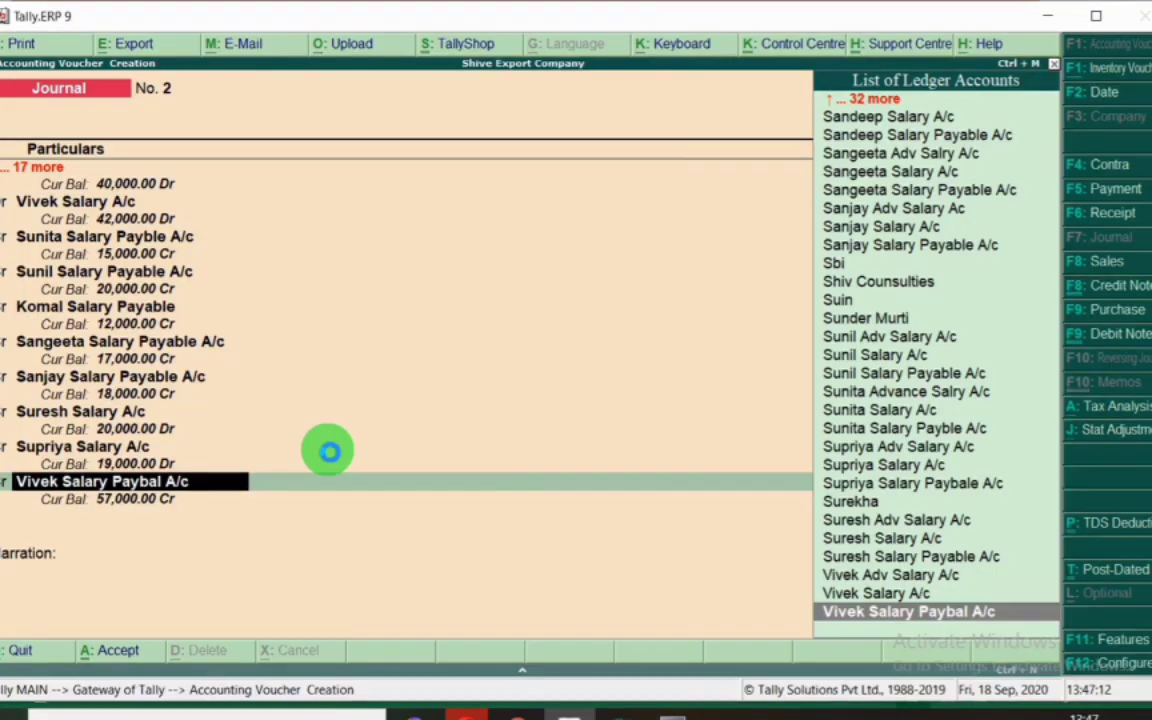
type("Prade")
key("Down")
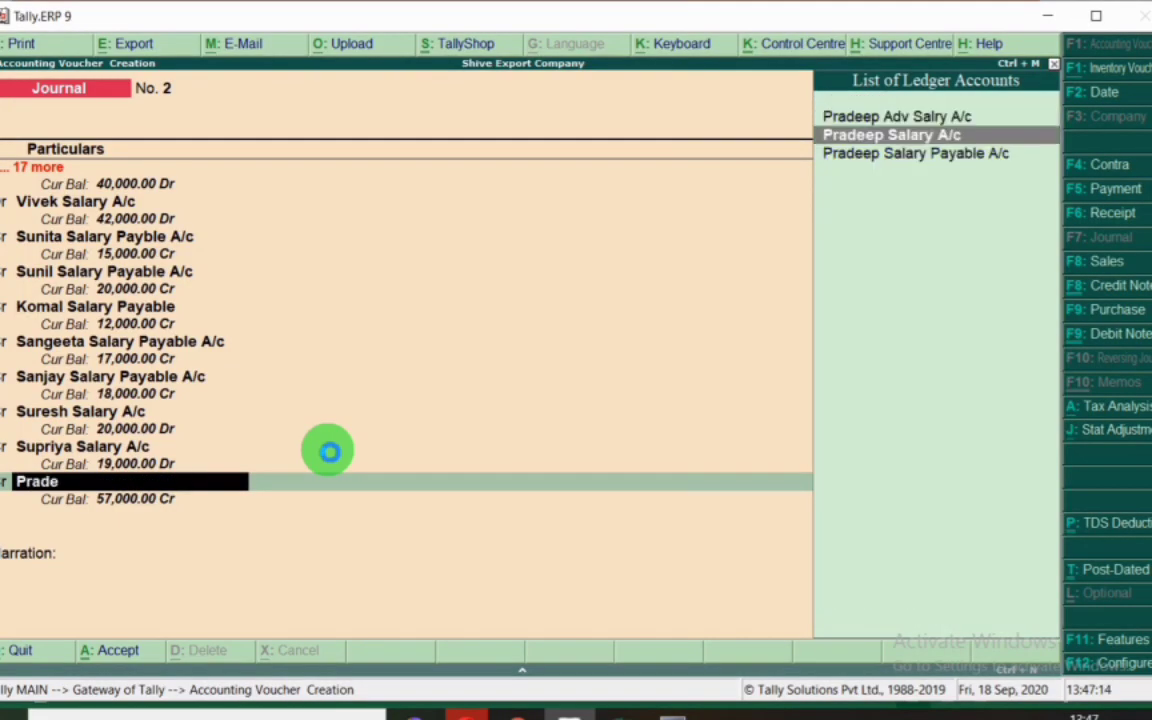
key("Down")
key("Return")
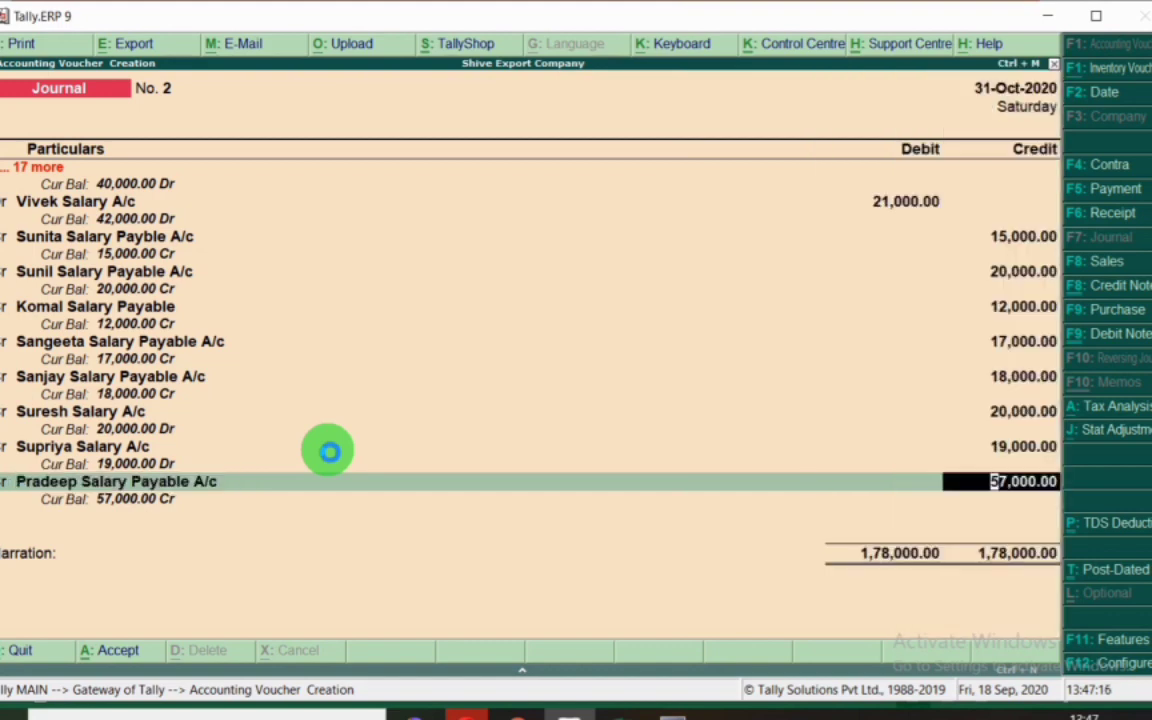
type("160")
type("00")
key("Return")
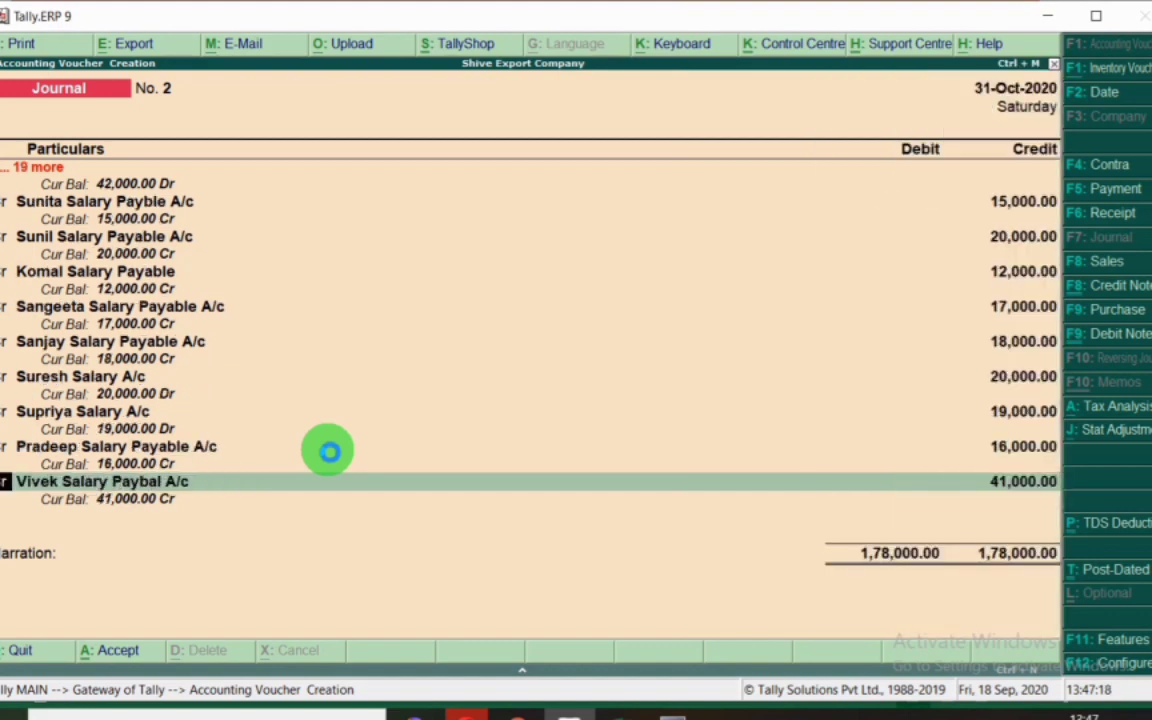
Change the ledger on employee 6's 20,000 credit line to that employee's salary payable account.
left_click(60, 380)
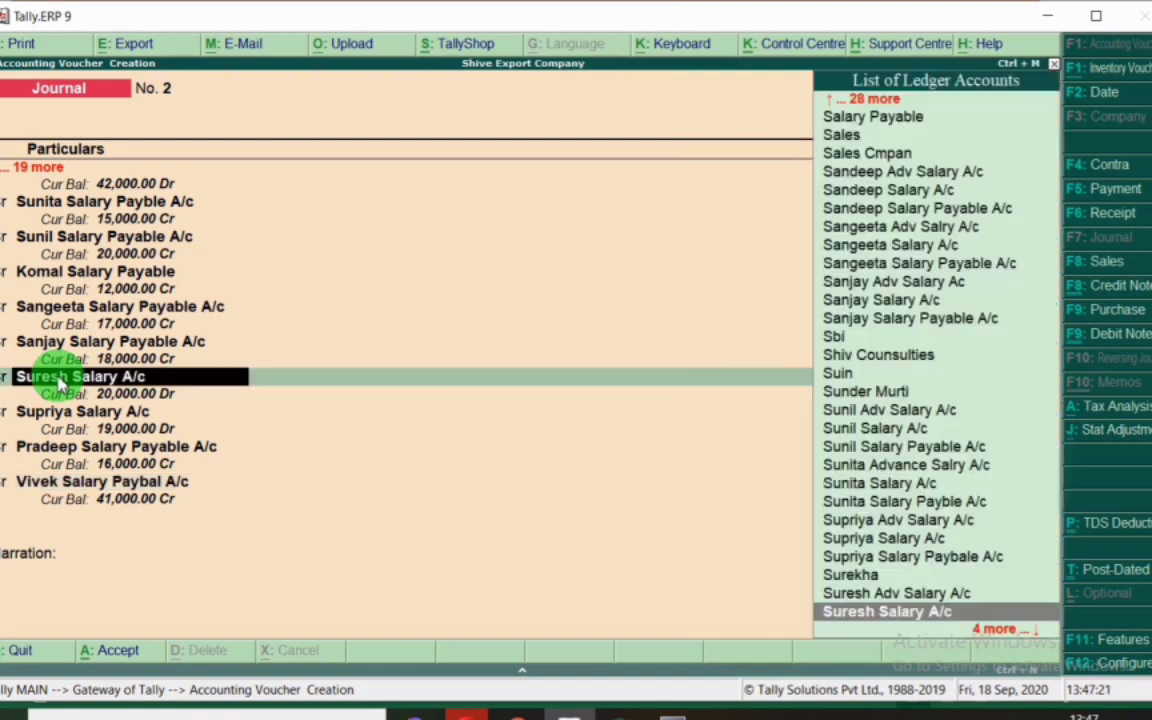
type("Sures")
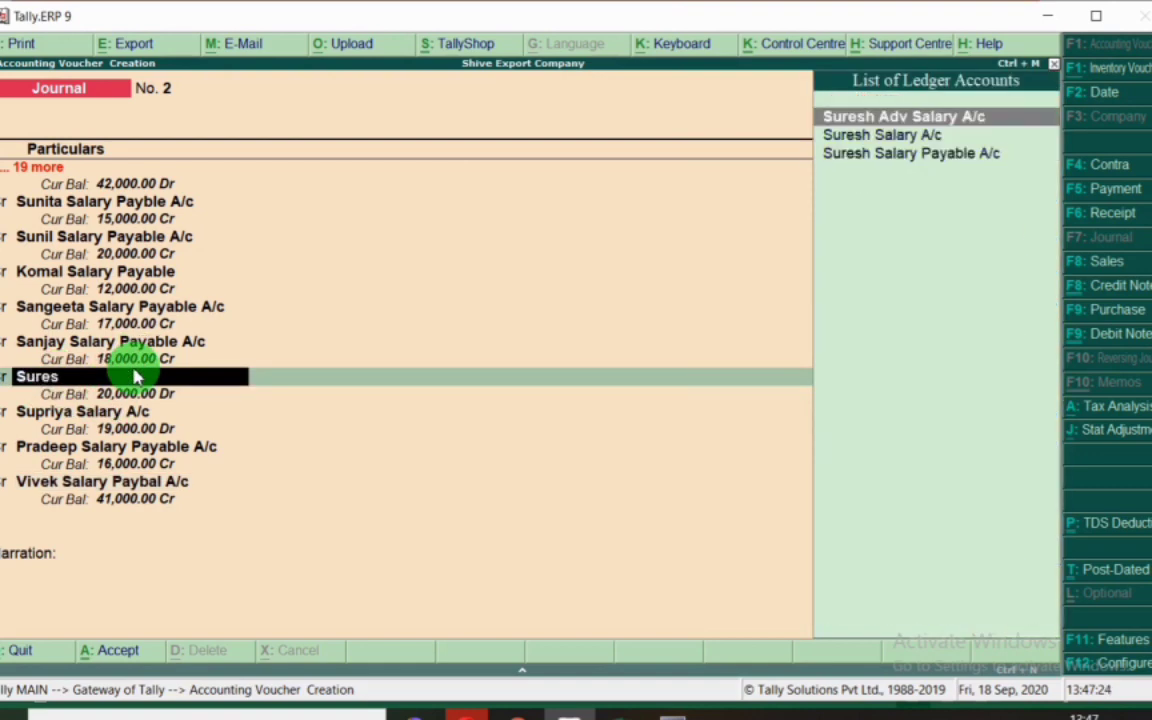
key("Down")
key("Down")
key("Return")
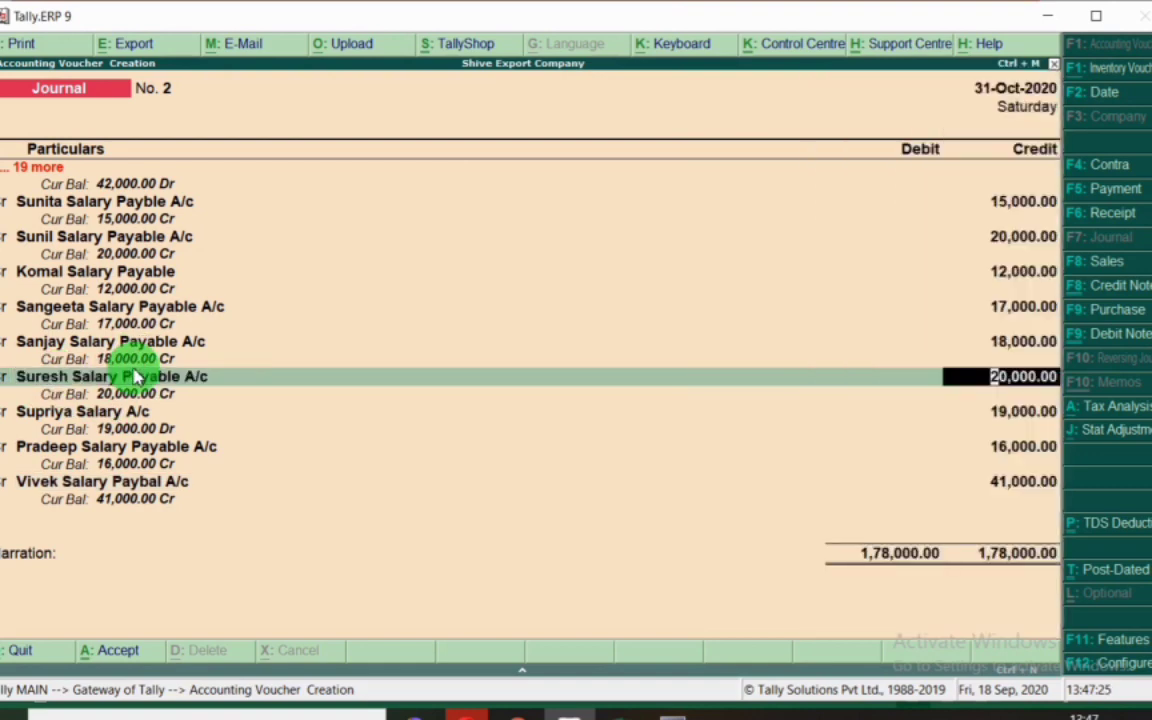
key("Return")
Change the ledger on employee 7's 19,000 credit line to that employee's salary payable account.
key("Return")
type("Supri")
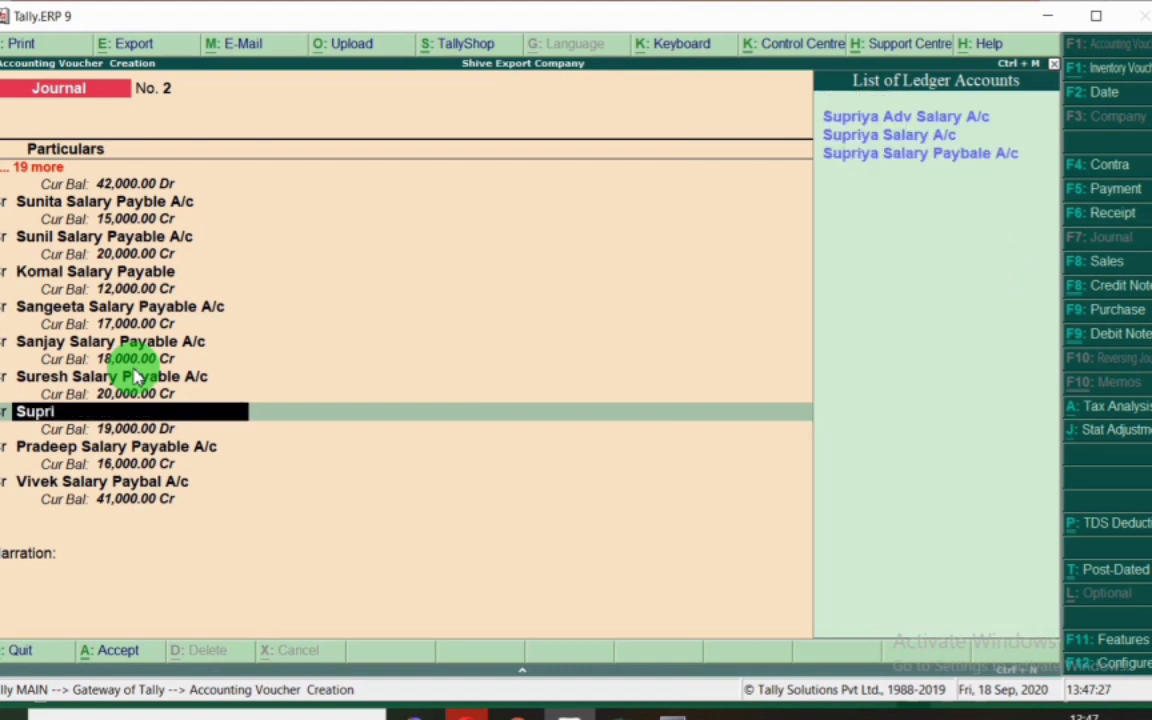
key("Down")
key("Down")
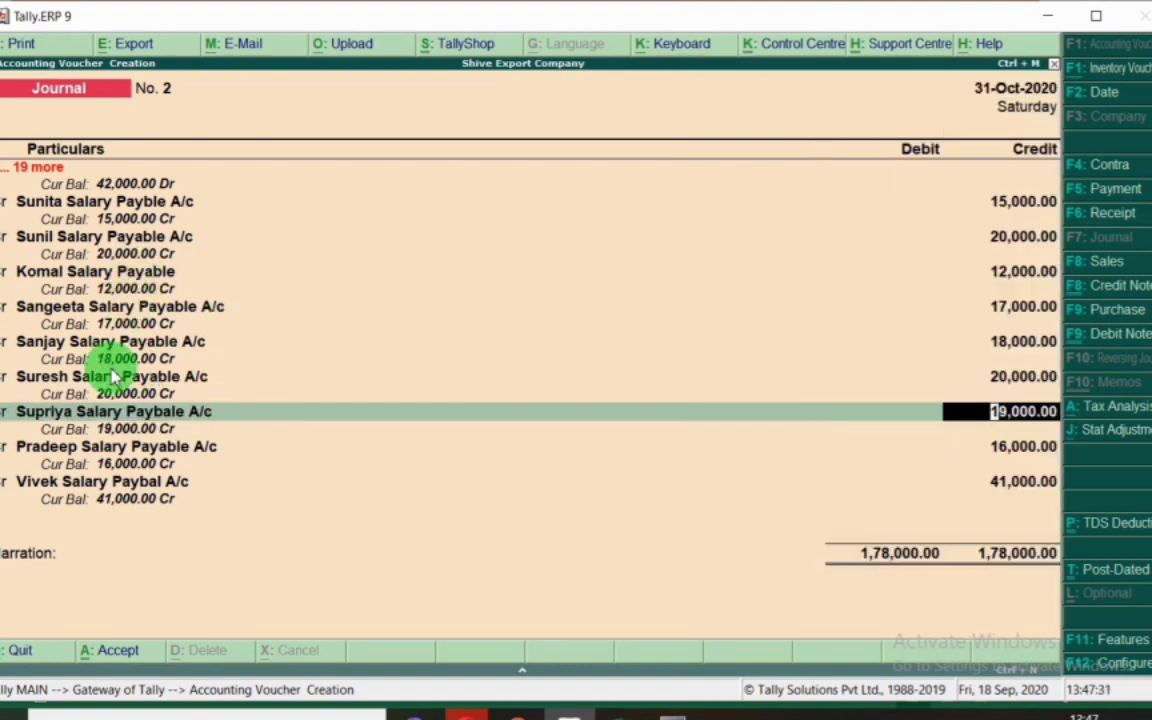
Keep the last credit line at 41,000 and save the journal voucher with a blank narration.
left_click(71, 487)
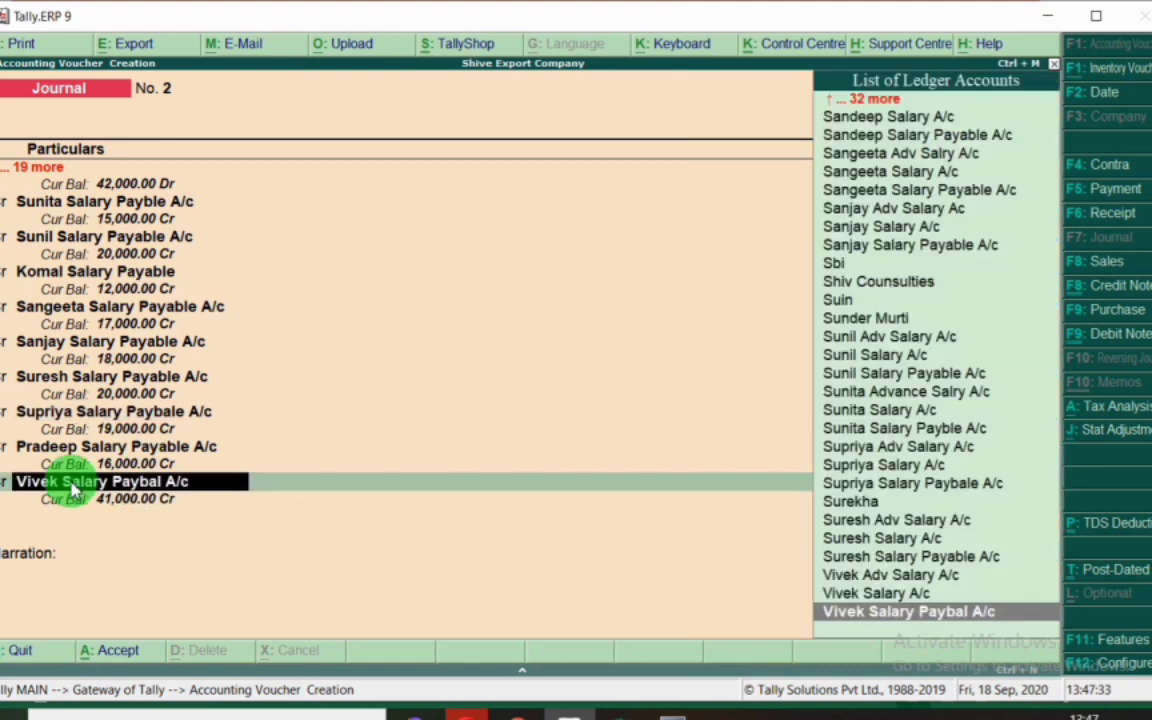
key("Return")
key("Return")
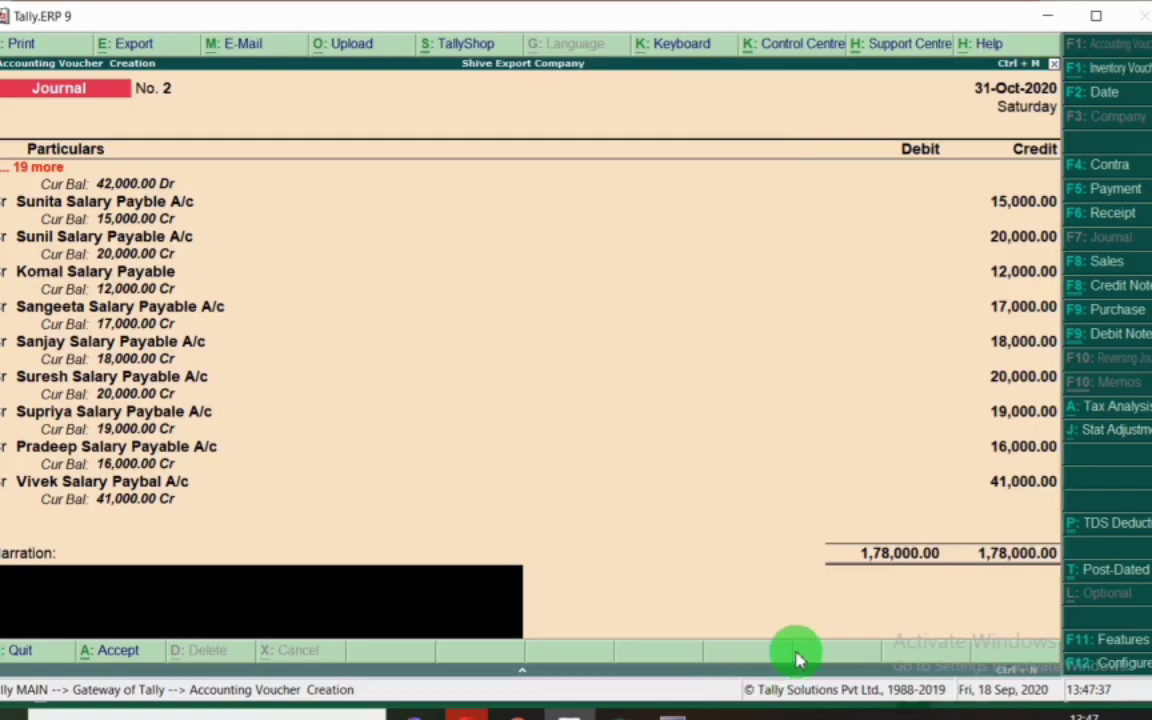
key("alt+Tab")
key("alt+Tab")
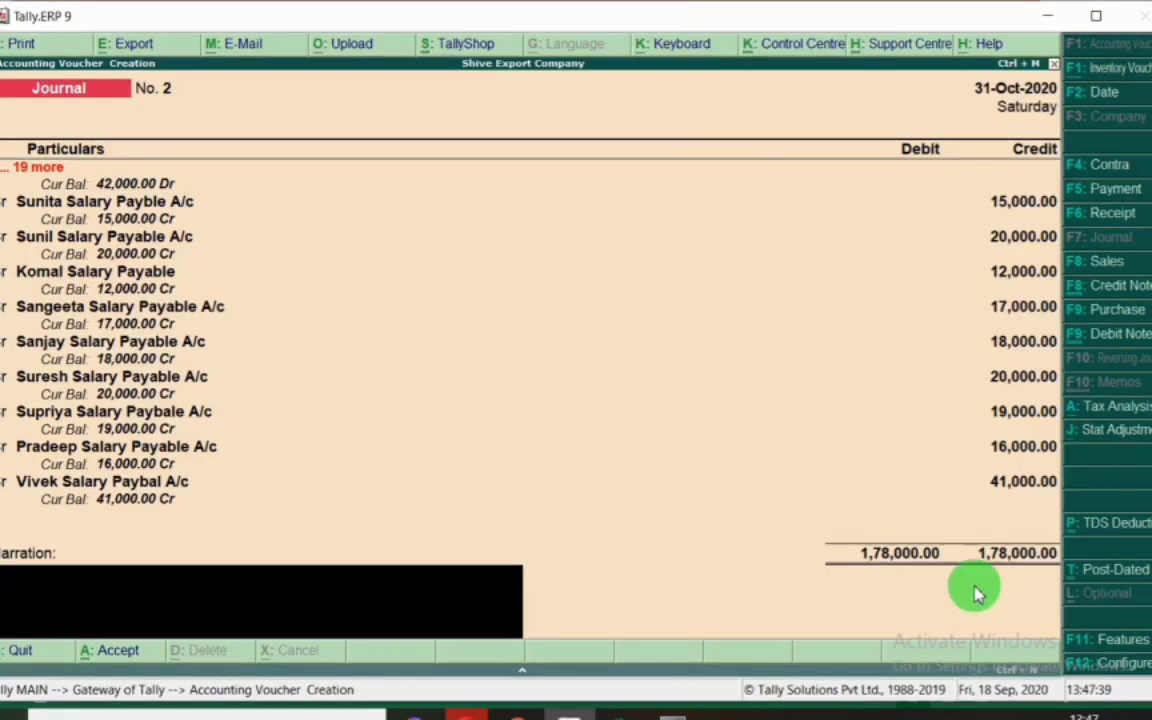
key("Return")
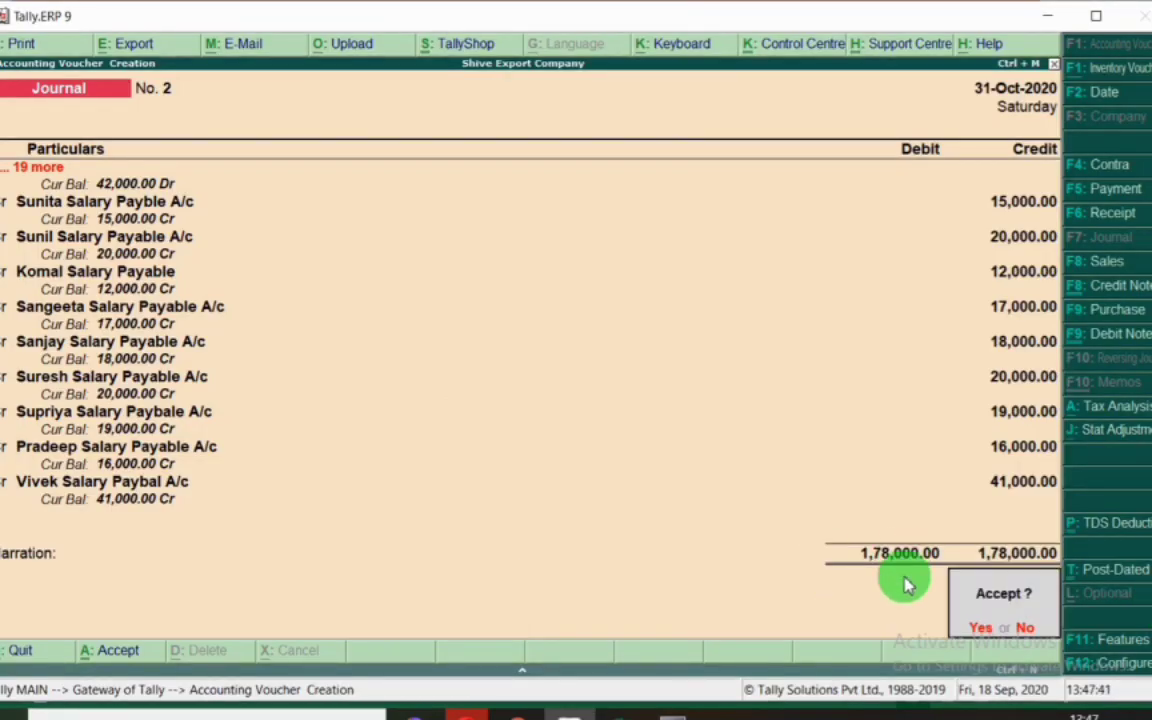
key("Return")
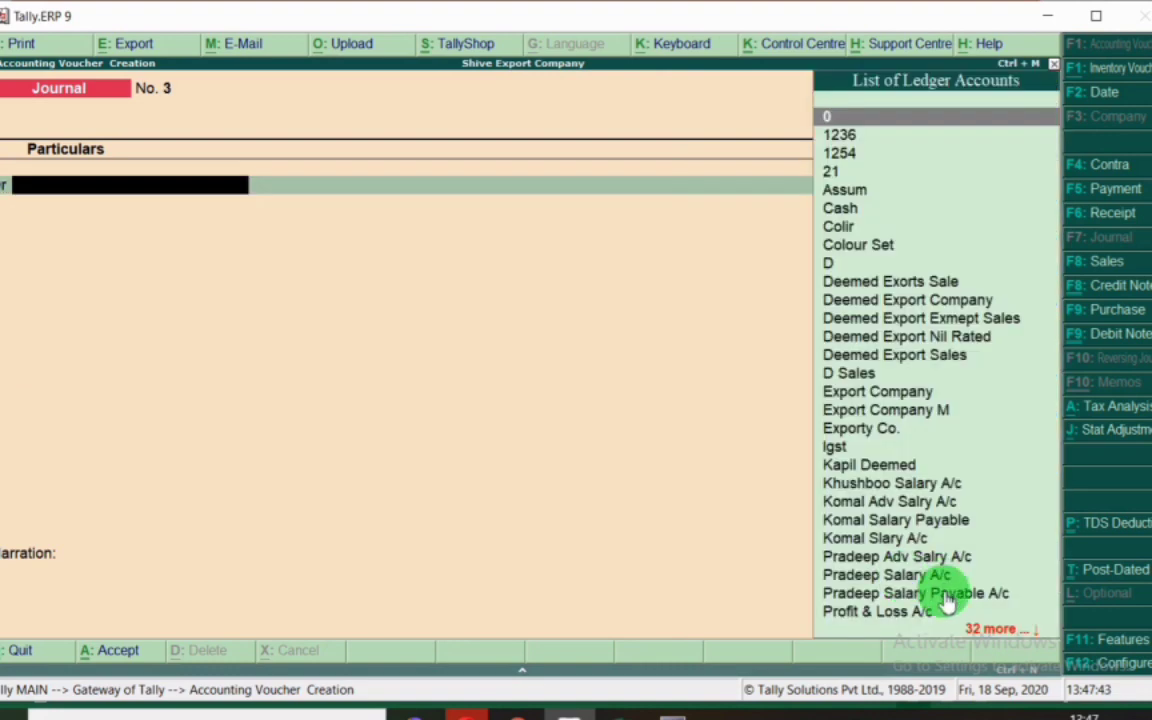
Open the Balance Sheet and drill into the Current Liabilities group.
key("Escape")
key("b")
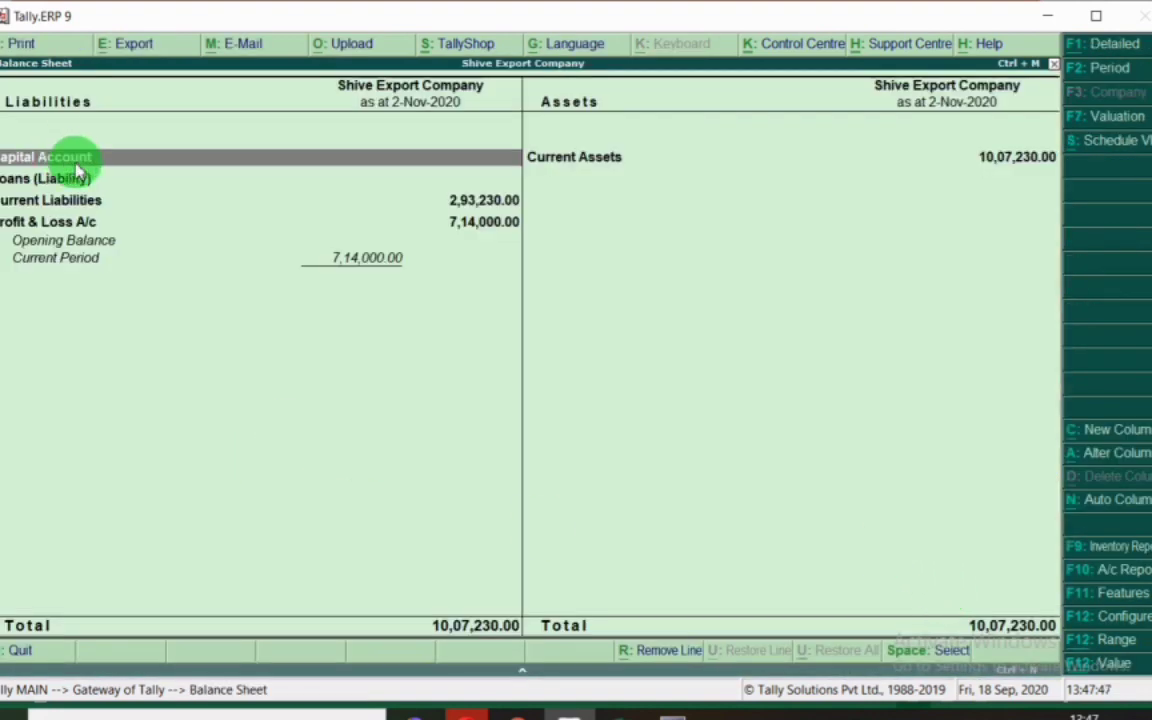
left_click(67, 205)
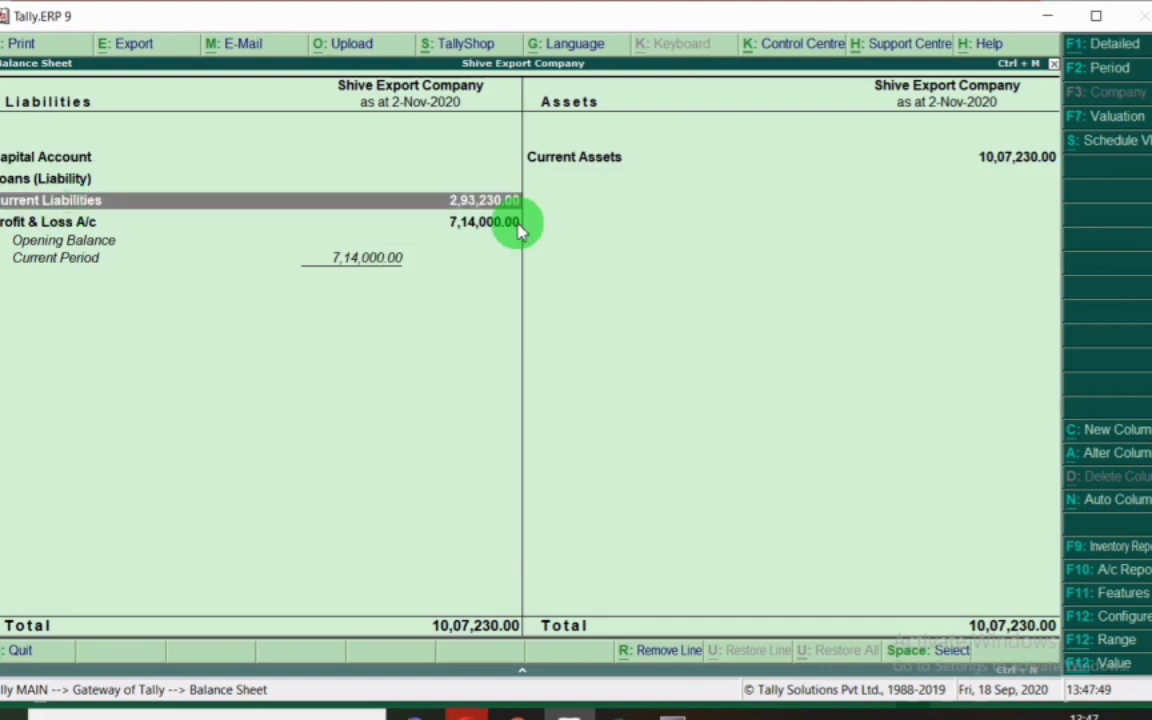
key("Return")
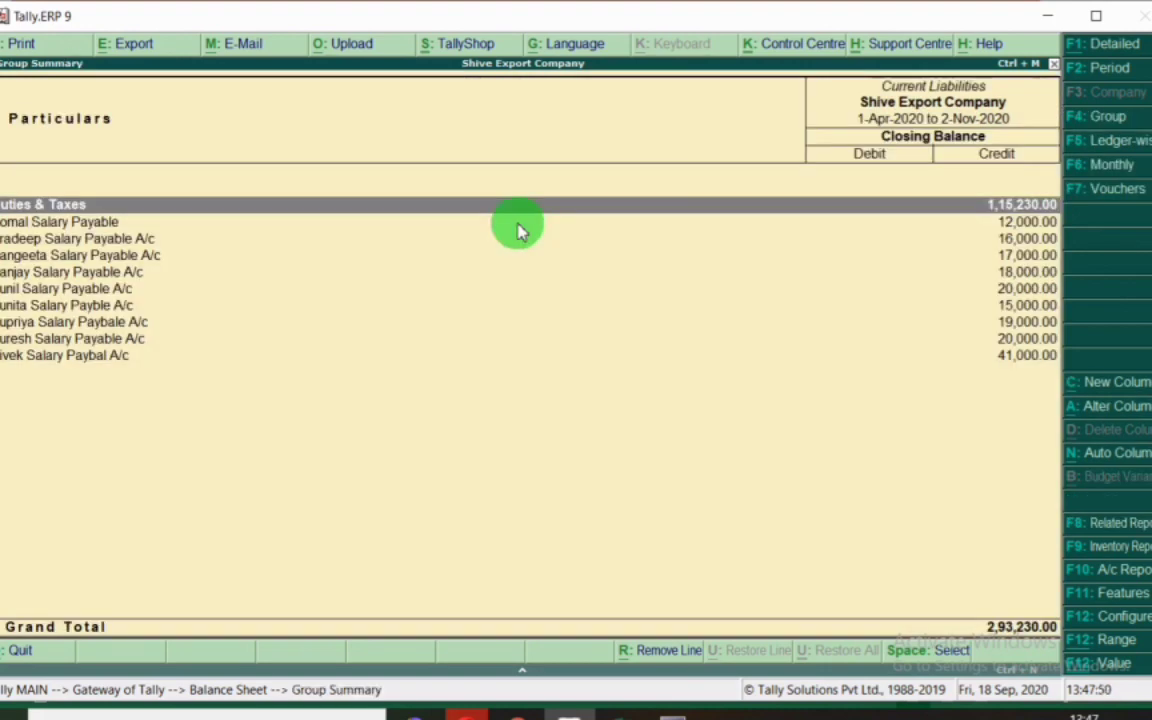
Remove the Duties & Taxes line from the group summary to examine only the salary payable balances, and return to the Gateway of Tally.
left_click(110, 222)
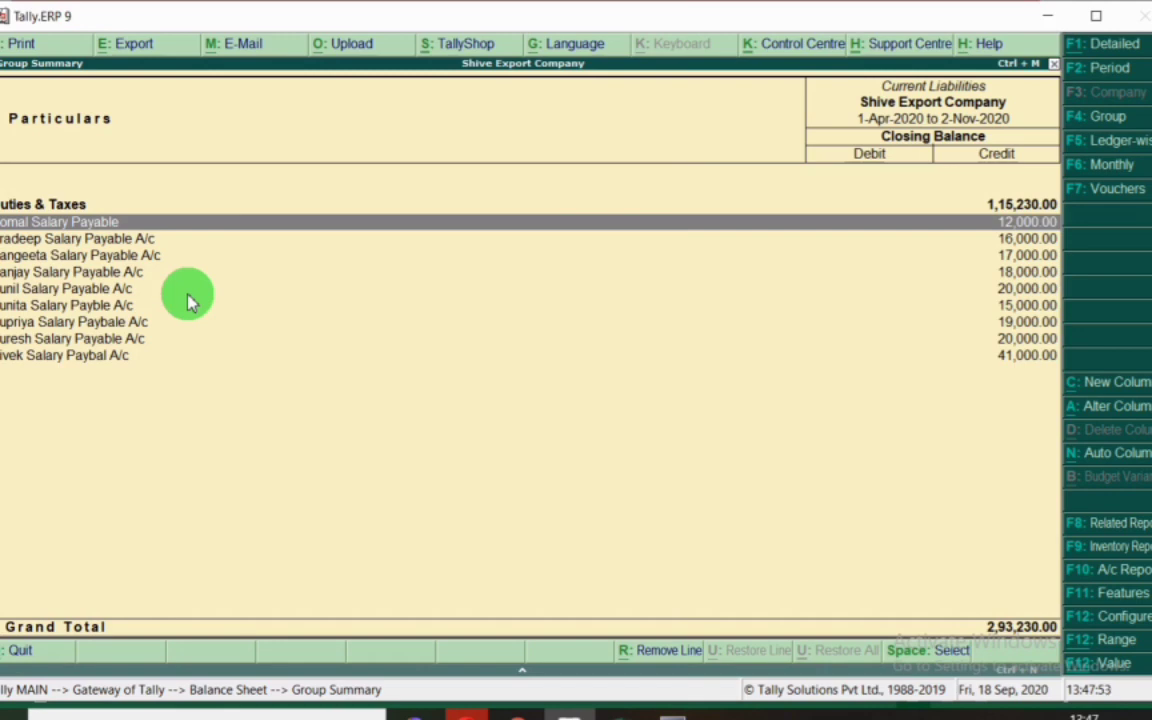
left_click(990, 208)
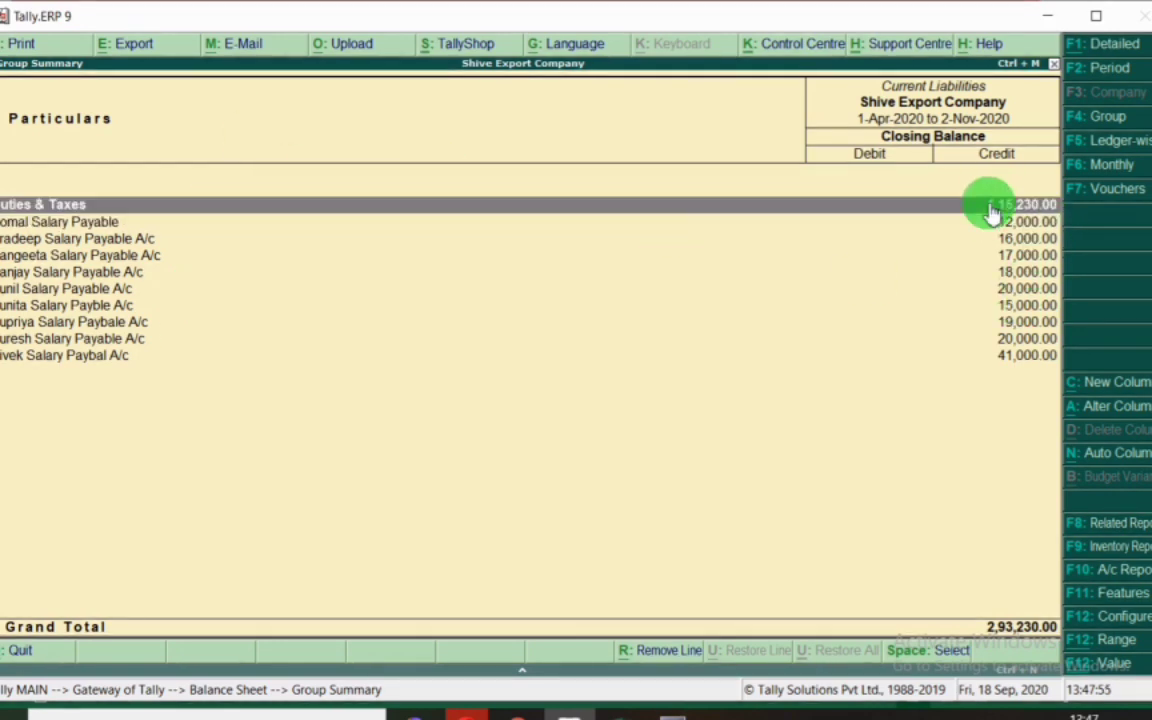
key("alt+r")
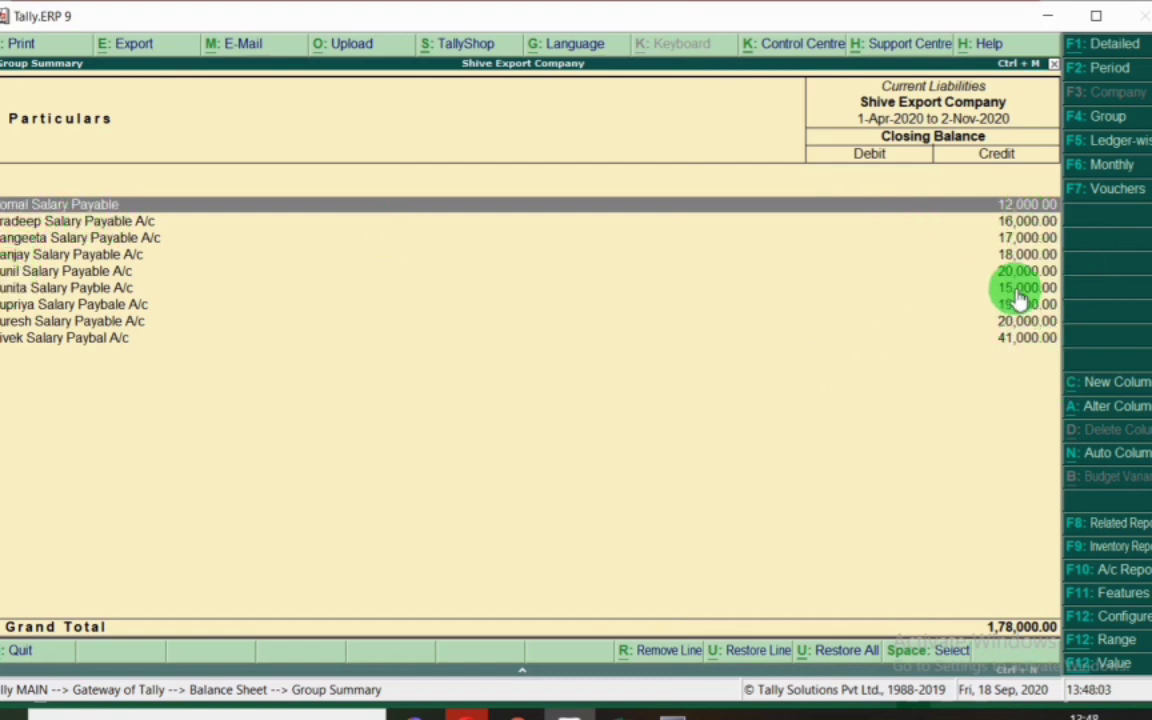
key("Escape")
key("Escape")
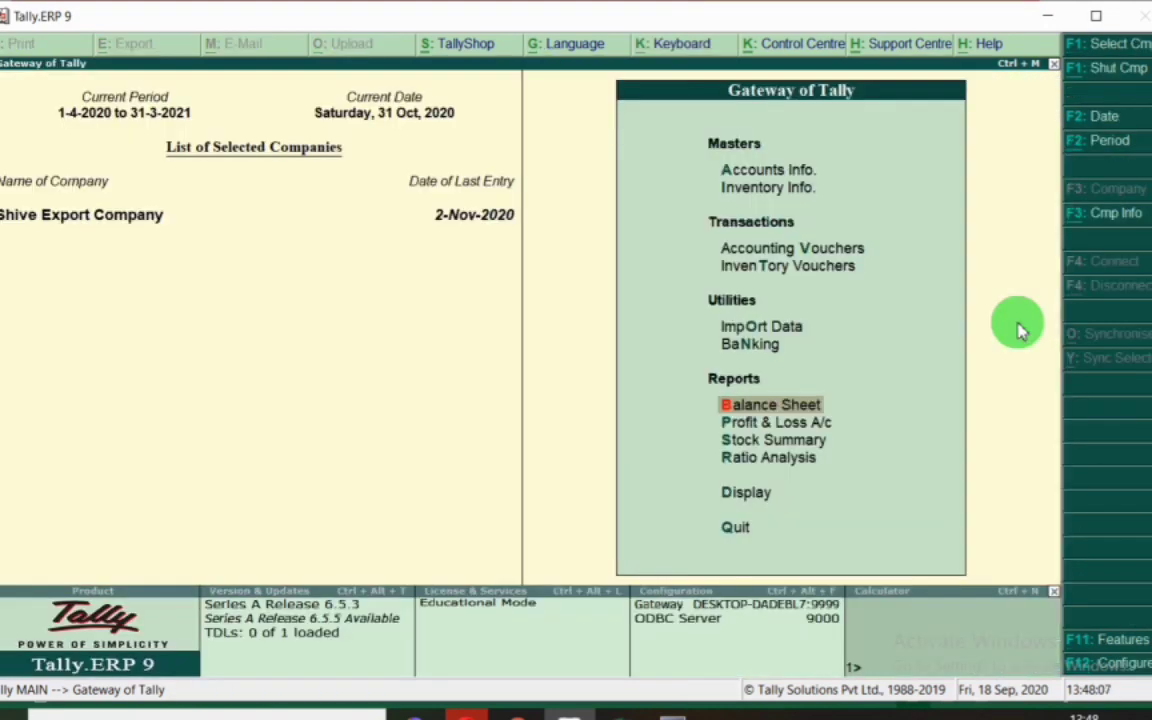
Start a new journal voucher dated 31-10-2020 and mark employee 1's row in the Excel salary sheet.
key("v")
key("alt+Tab")
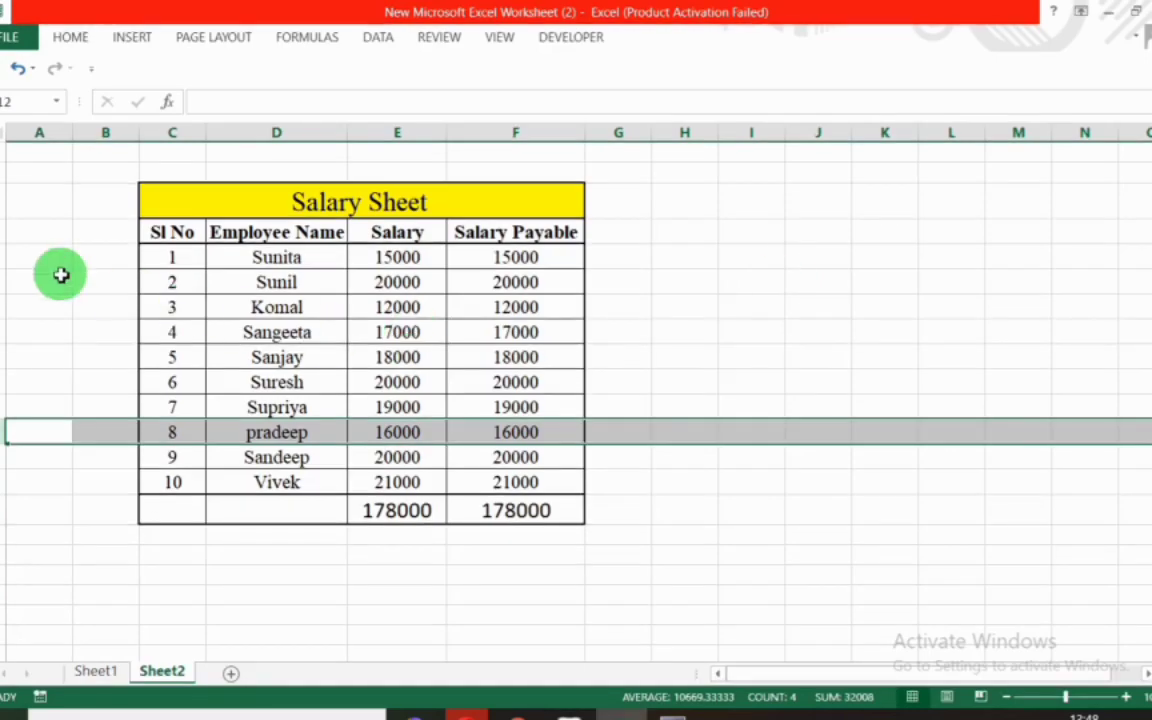
left_click(2, 256)
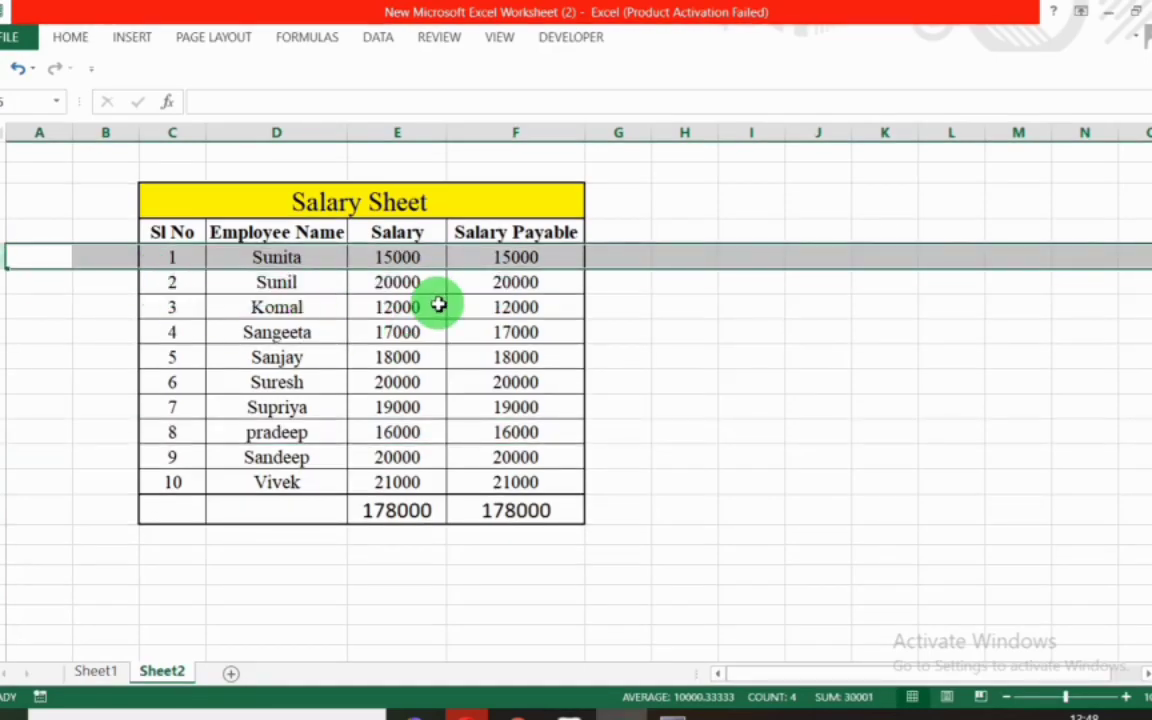
key("alt+Tab")
key("F2")
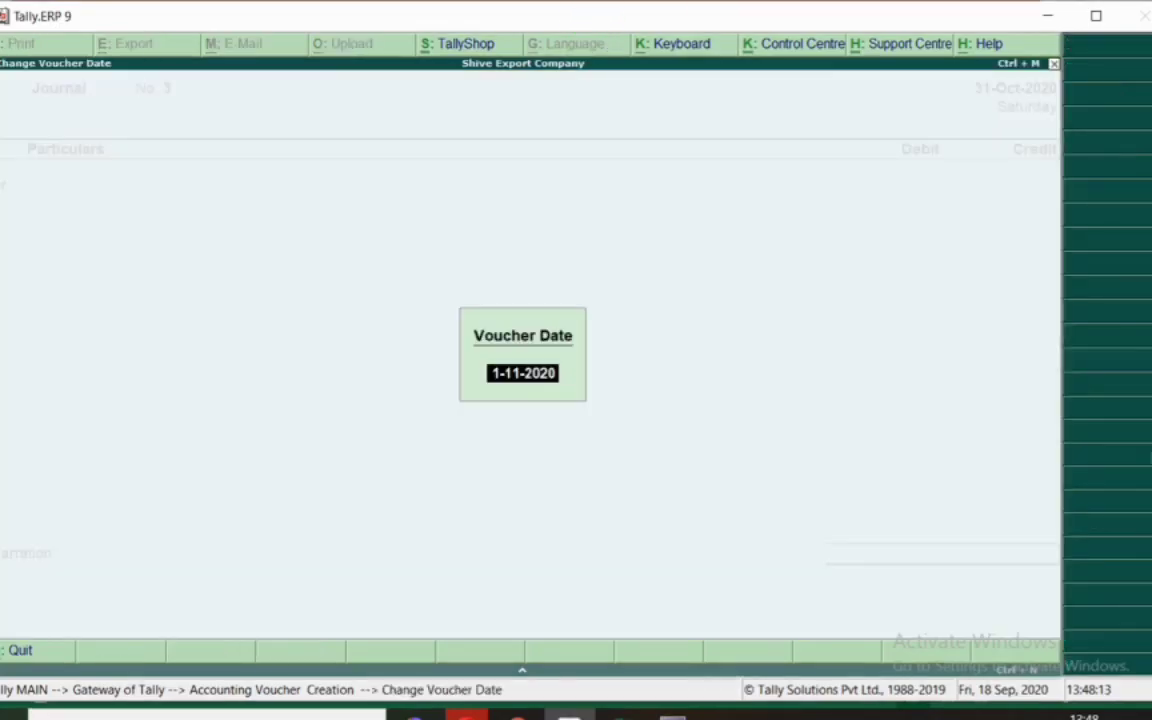
type("31.10")
key("Return")
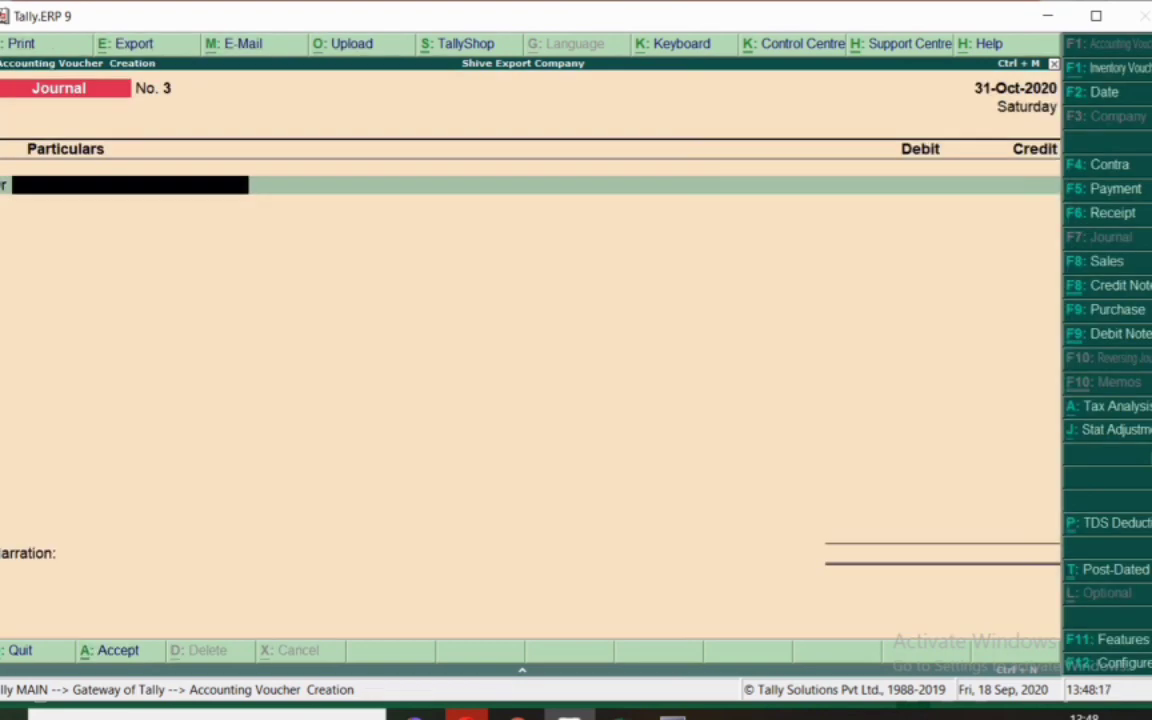
Check employee 1's figures in the Excel sheet and debit that employee's salary payable account with 15,000 in the Tally journal.
key("alt+Tab")
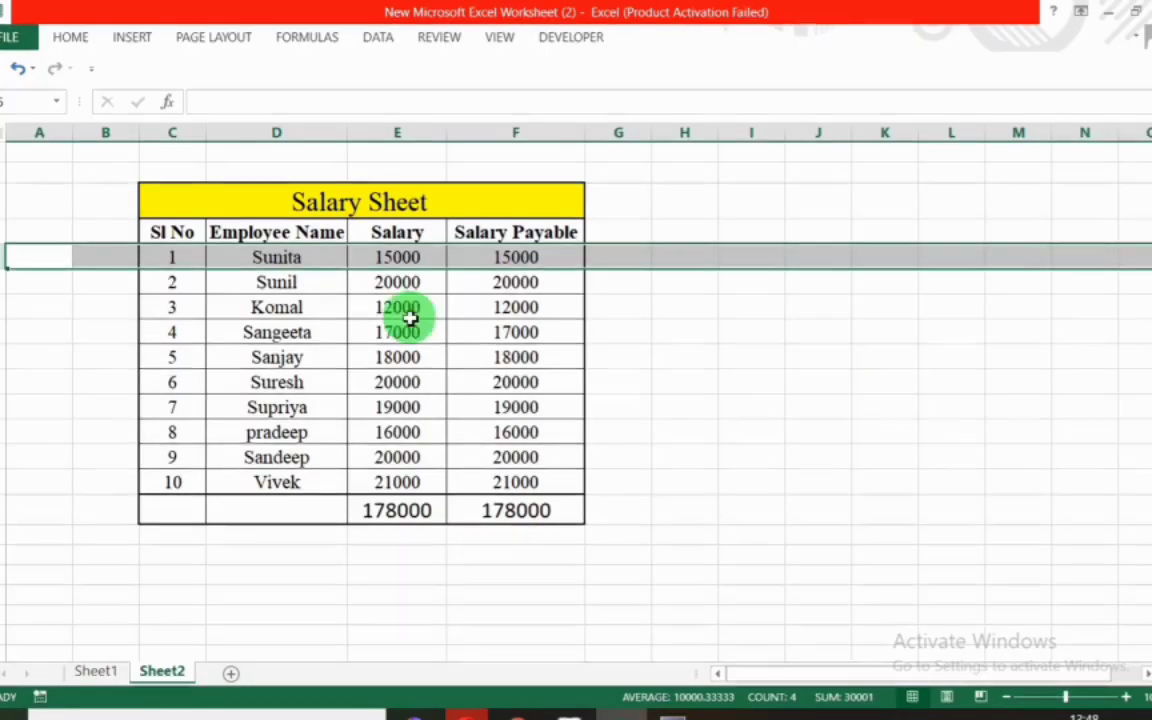
key("alt+Tab")
type("Sunita")
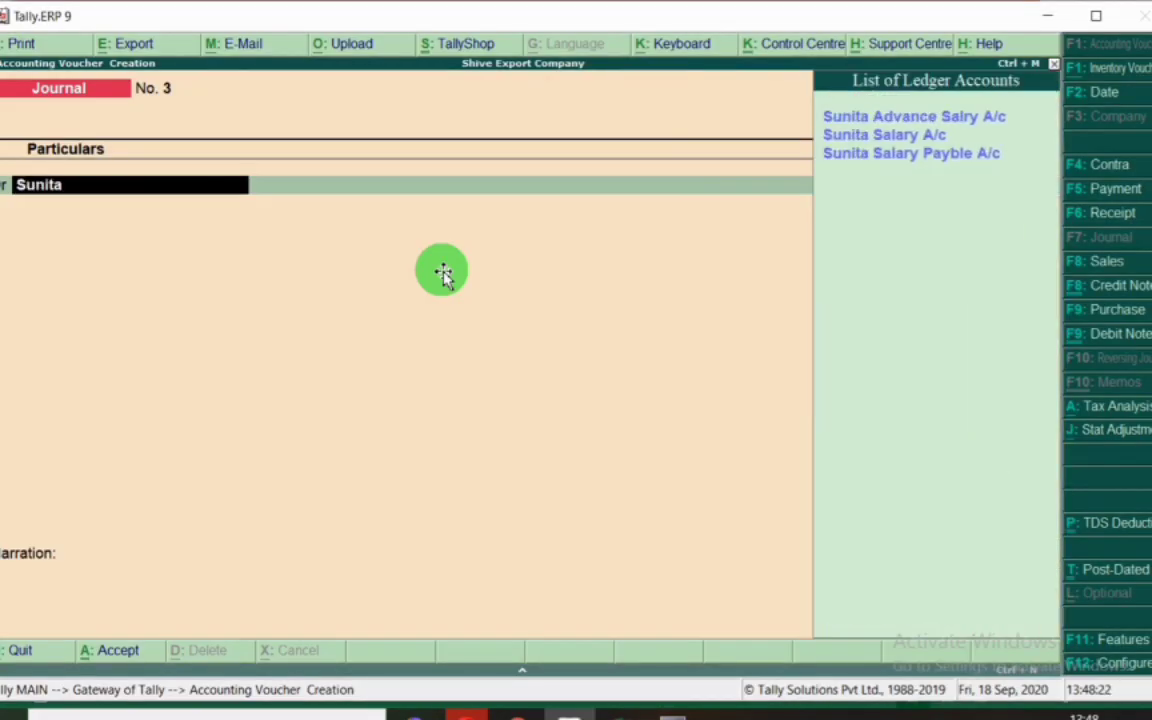
key("Down")
key("Down")
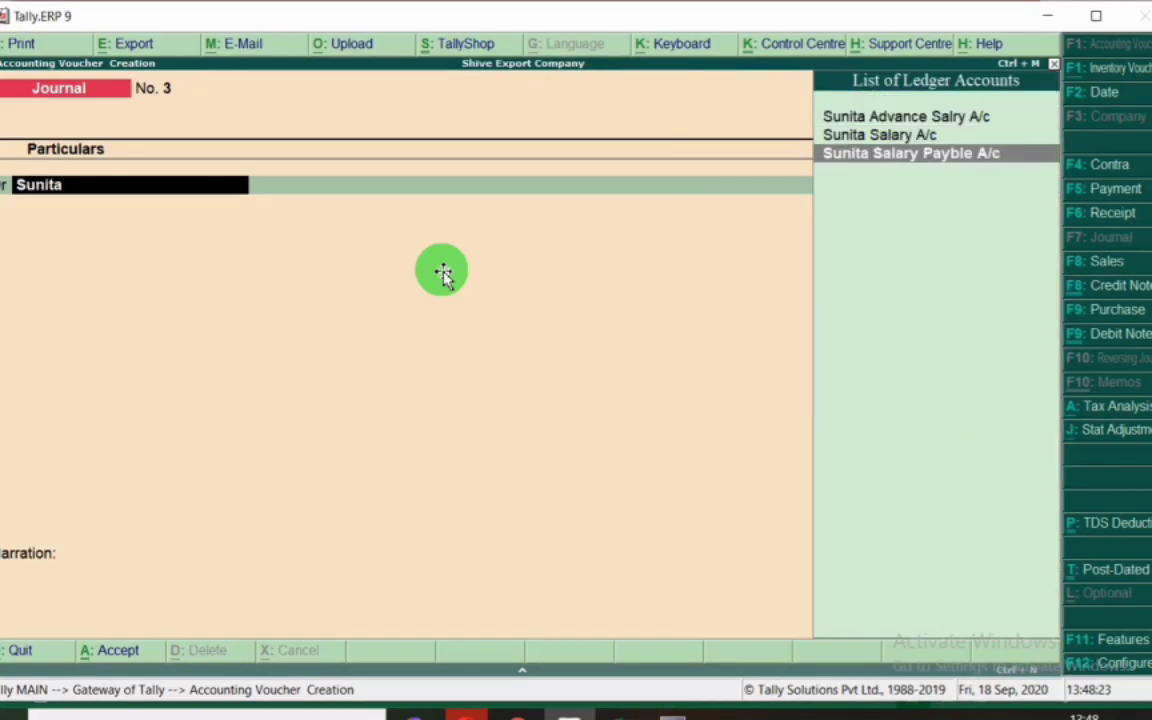
key("Return")
type("15000")
key("Return")
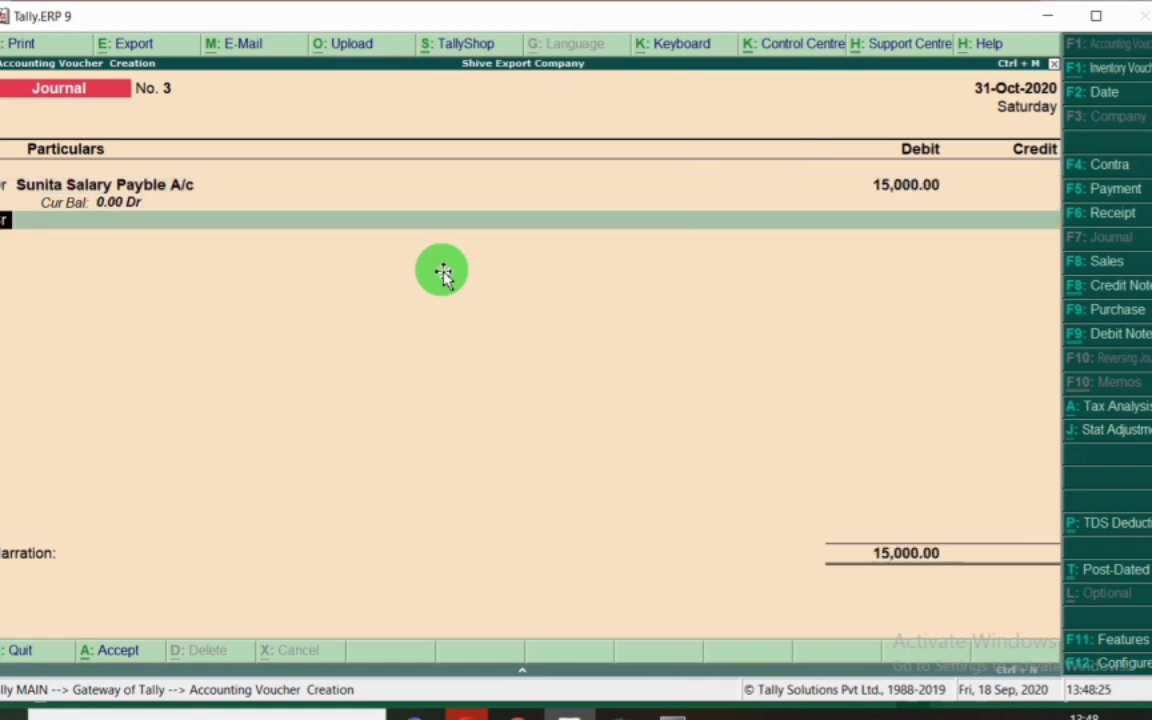
Add a credit line of 15,000 to employee 1's salary payable account.
type("Suni")
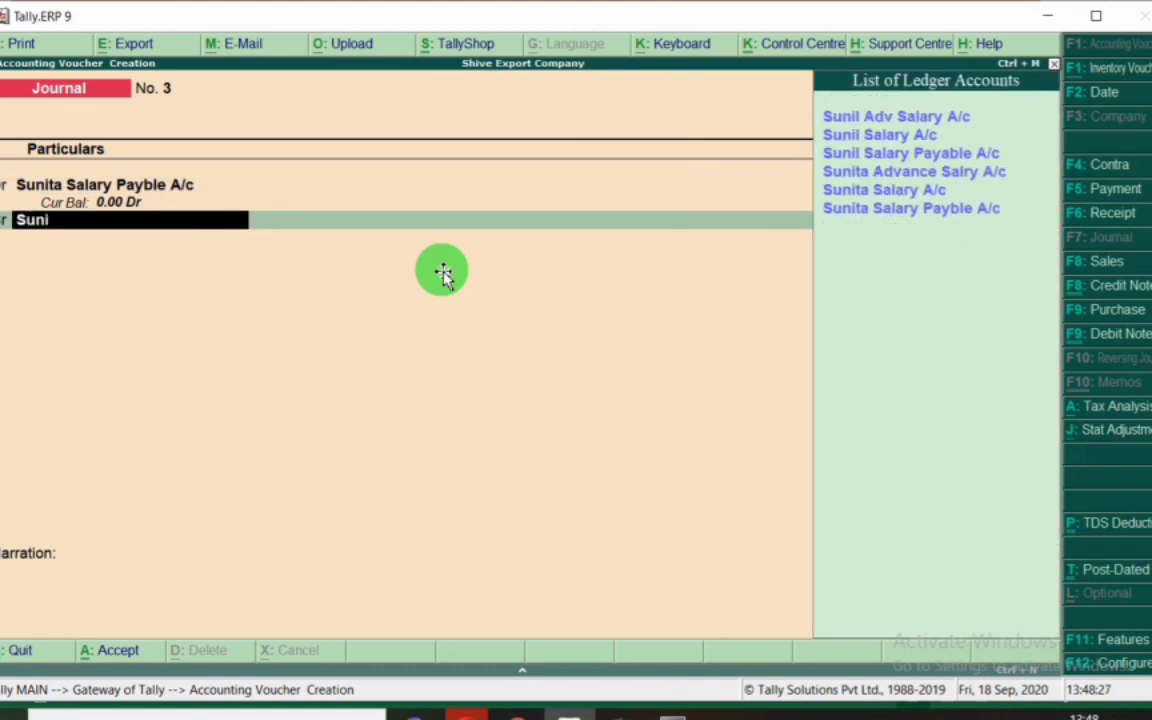
key("Down")
key("Down")
key("Down")
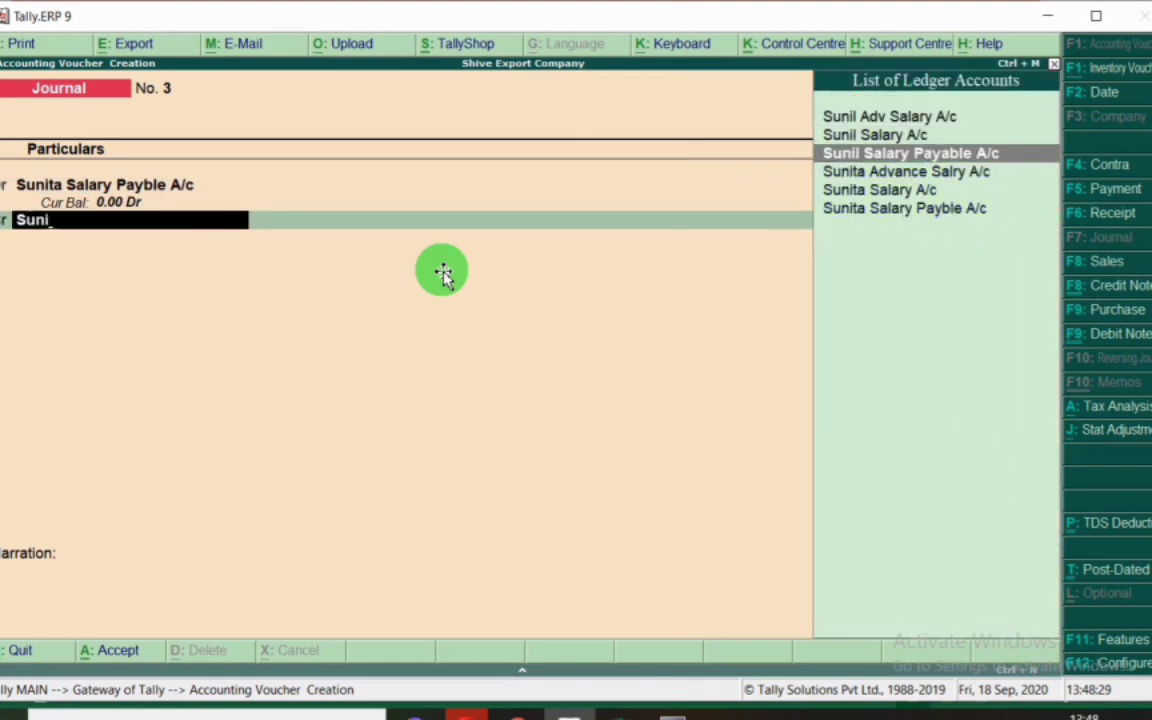
key("Down")
key("Down")
key("Down")
key("Return")
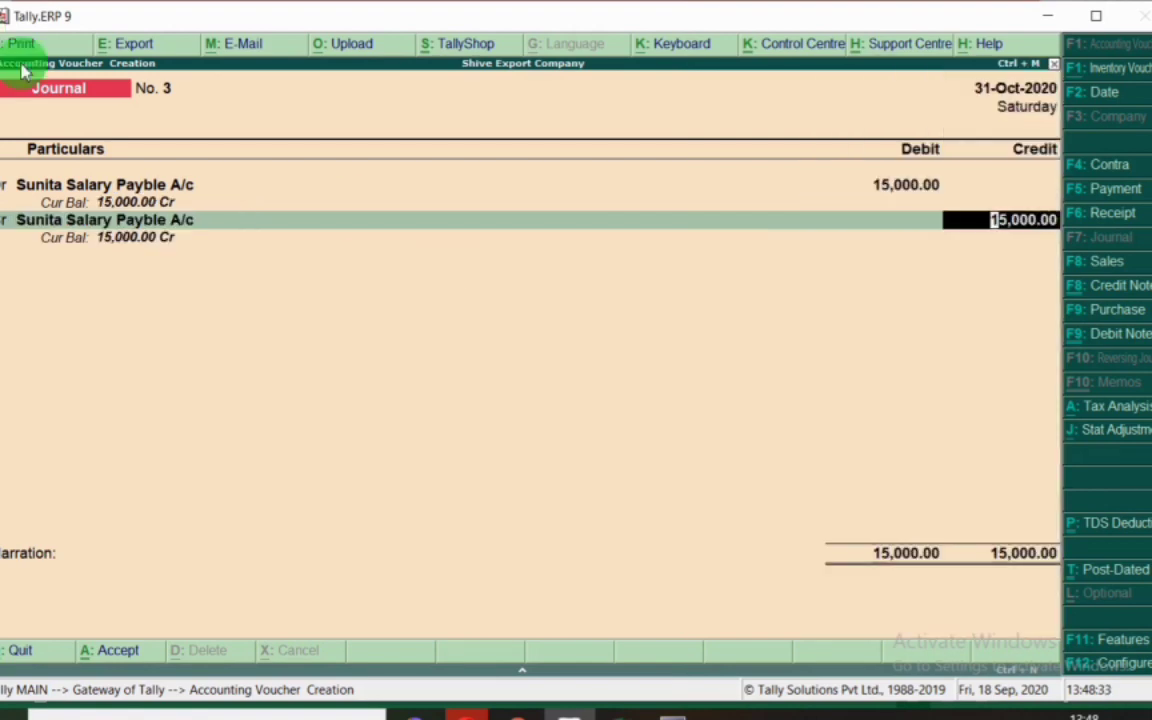
Change the journal's debit ledger to employee 1's salary account, keeping 15,000 on both the debit and the salary payable credit line.
left_click(128, 197)
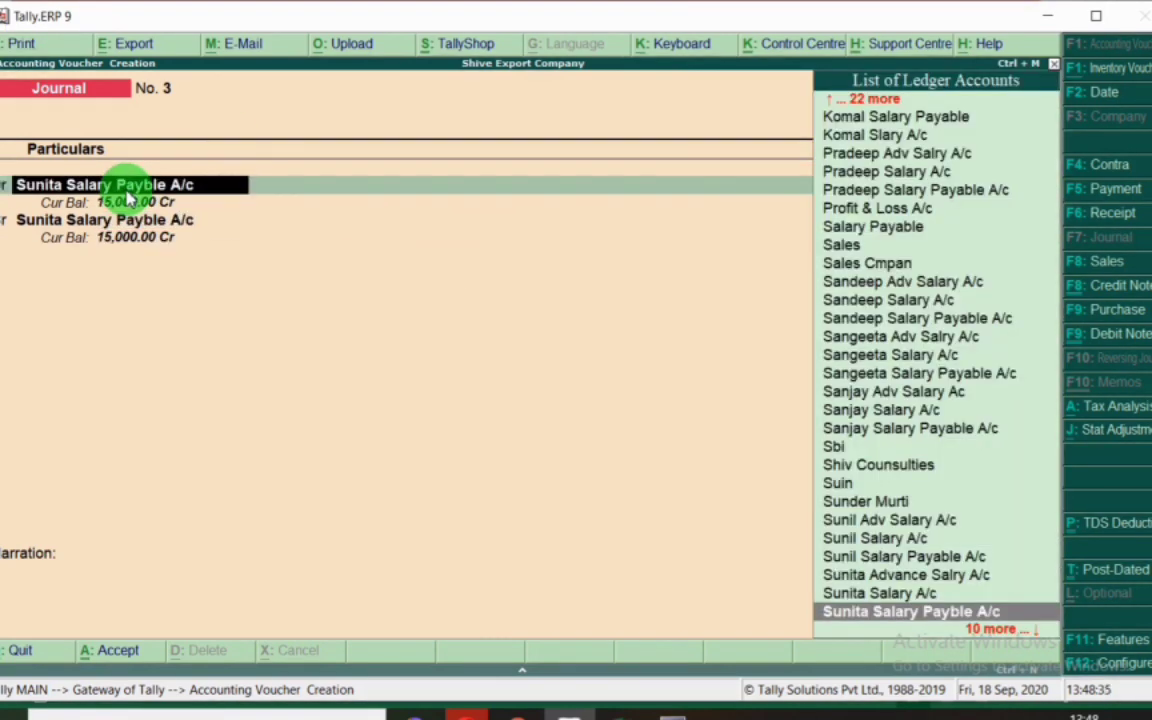
type("Sunita")
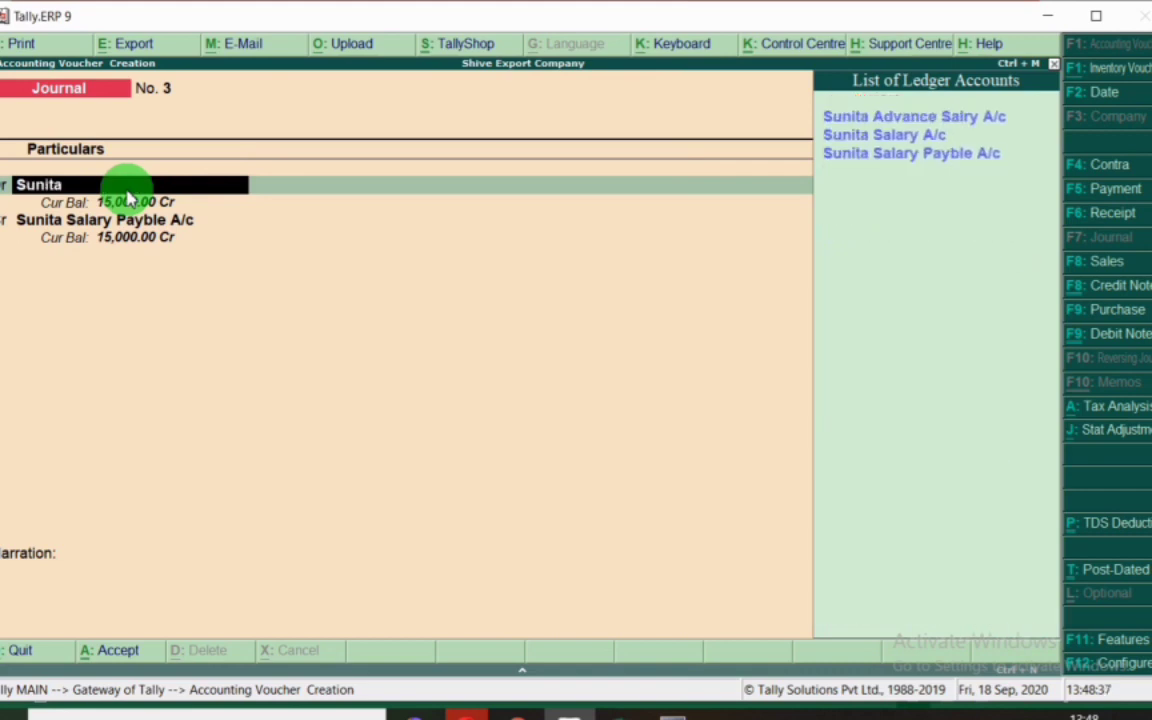
key("Down")
key("Return")
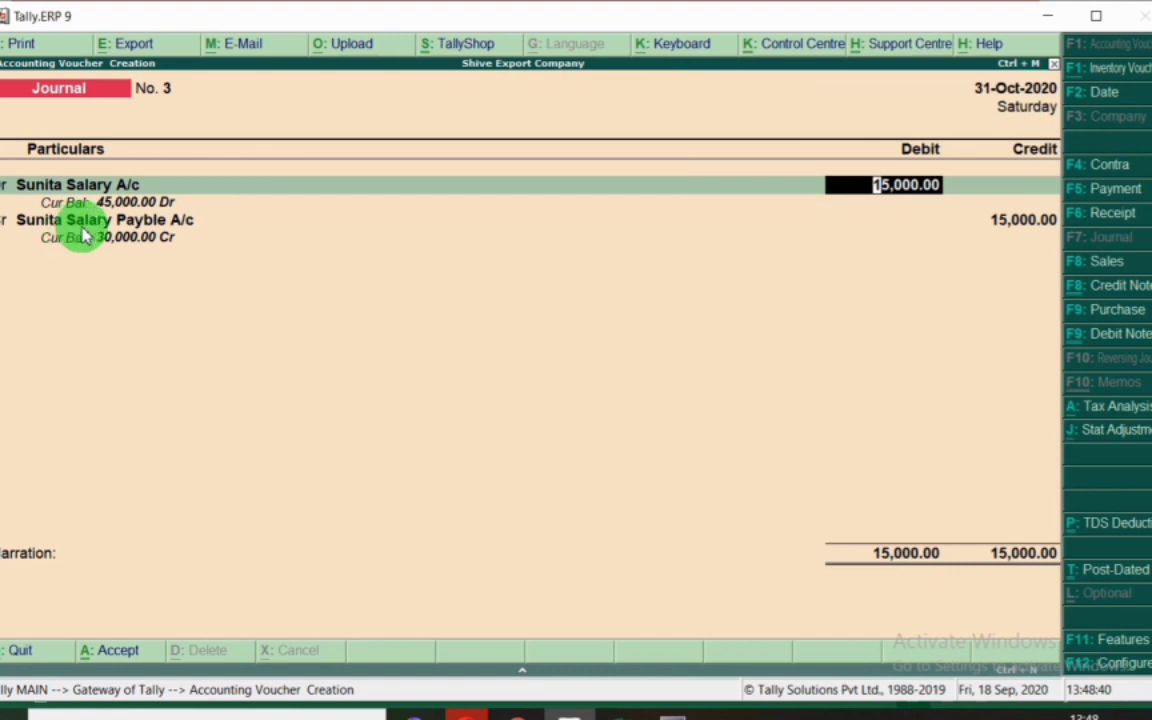
left_click(116, 200)
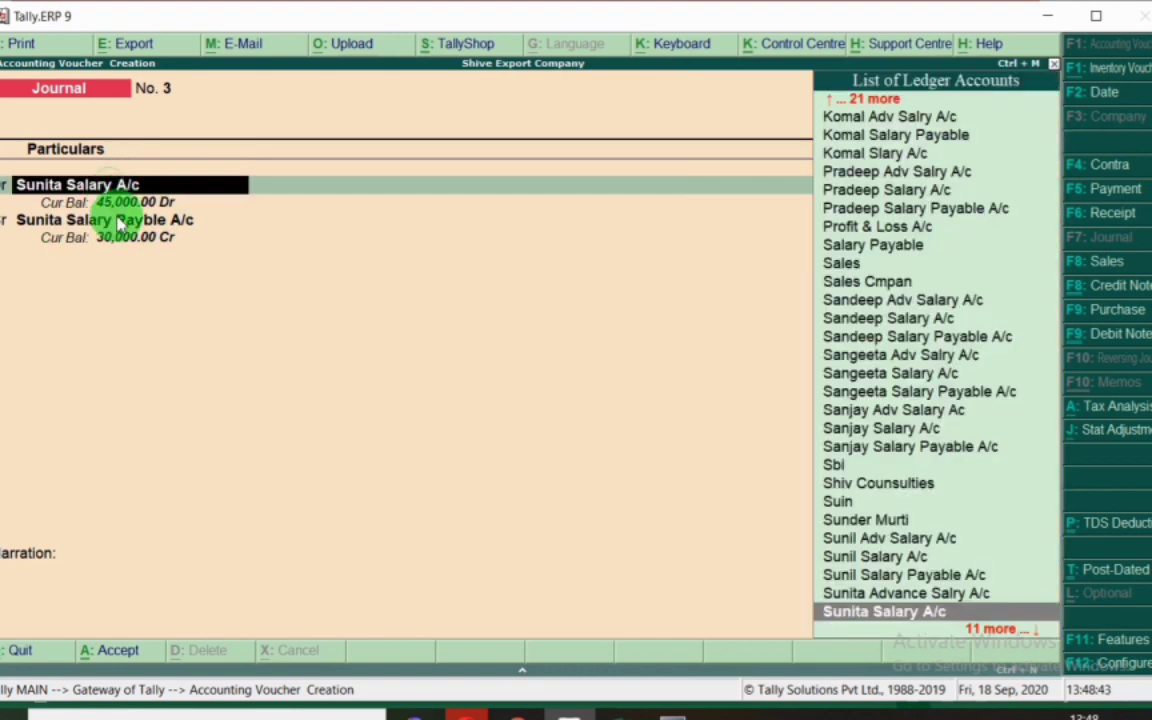
key("Return")
left_click(77, 222)
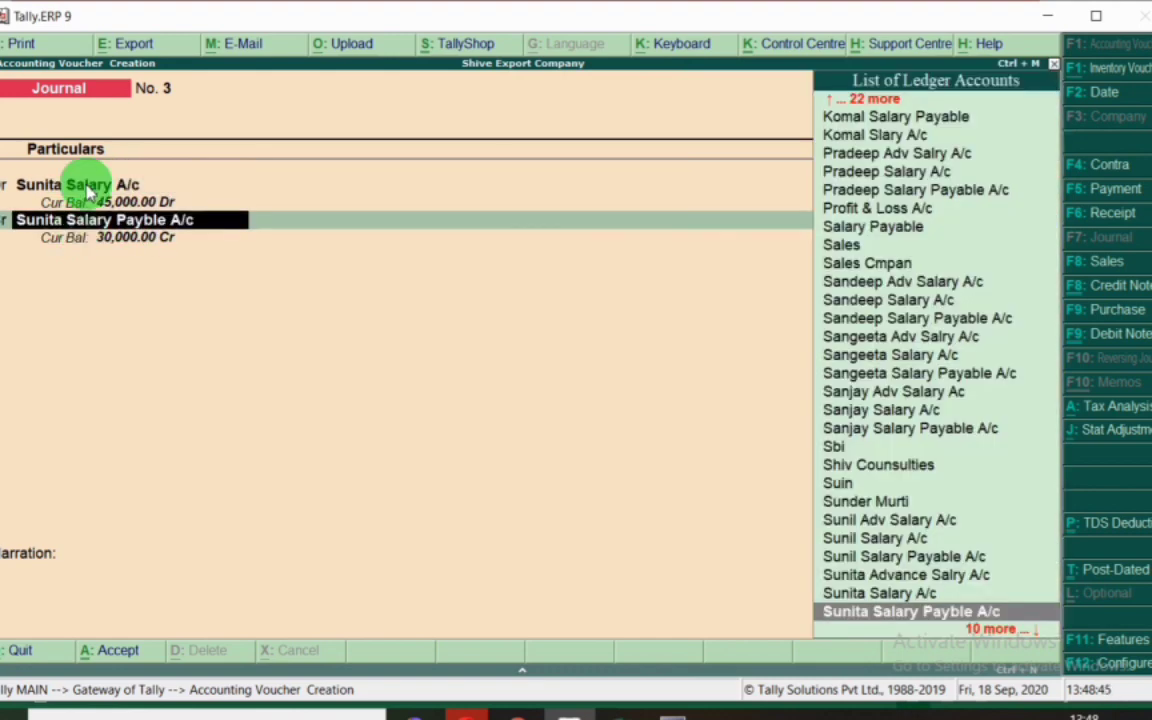
key("Return")
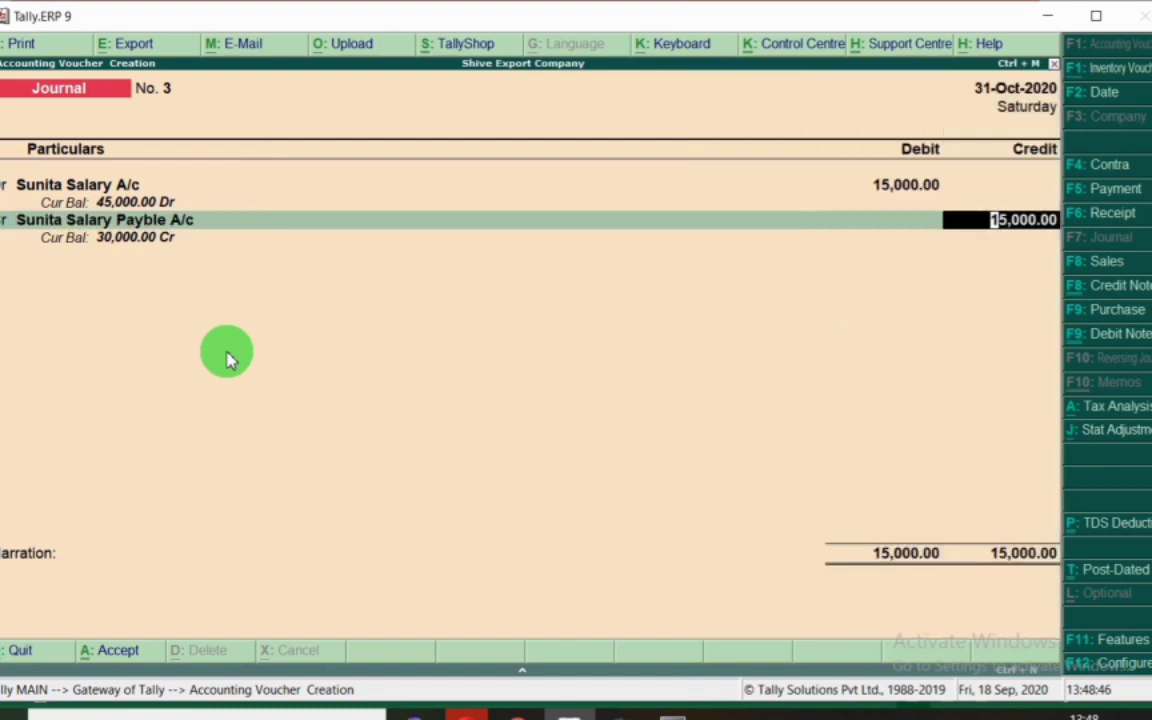
Discard the unsaved journal for employee 1 and start a new journal voucher dated 31-10-2020.
key("Escape")
key("Escape")
key("Return")
key("Return")
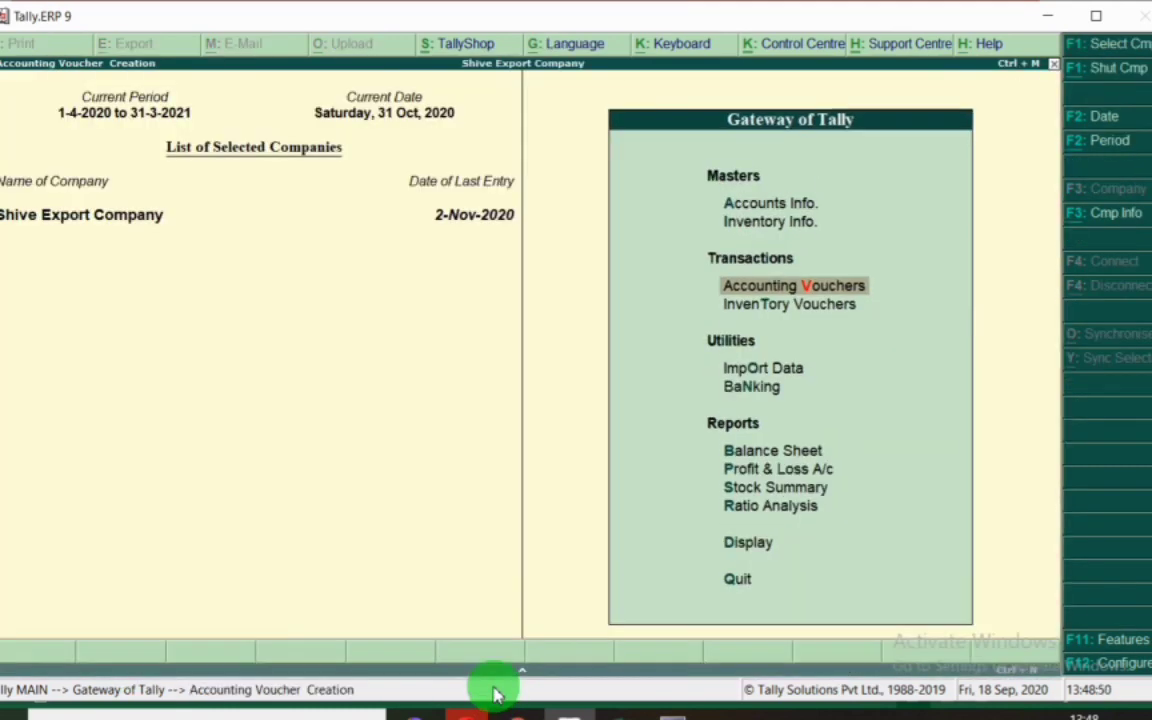
key("F2")
type("31.10")
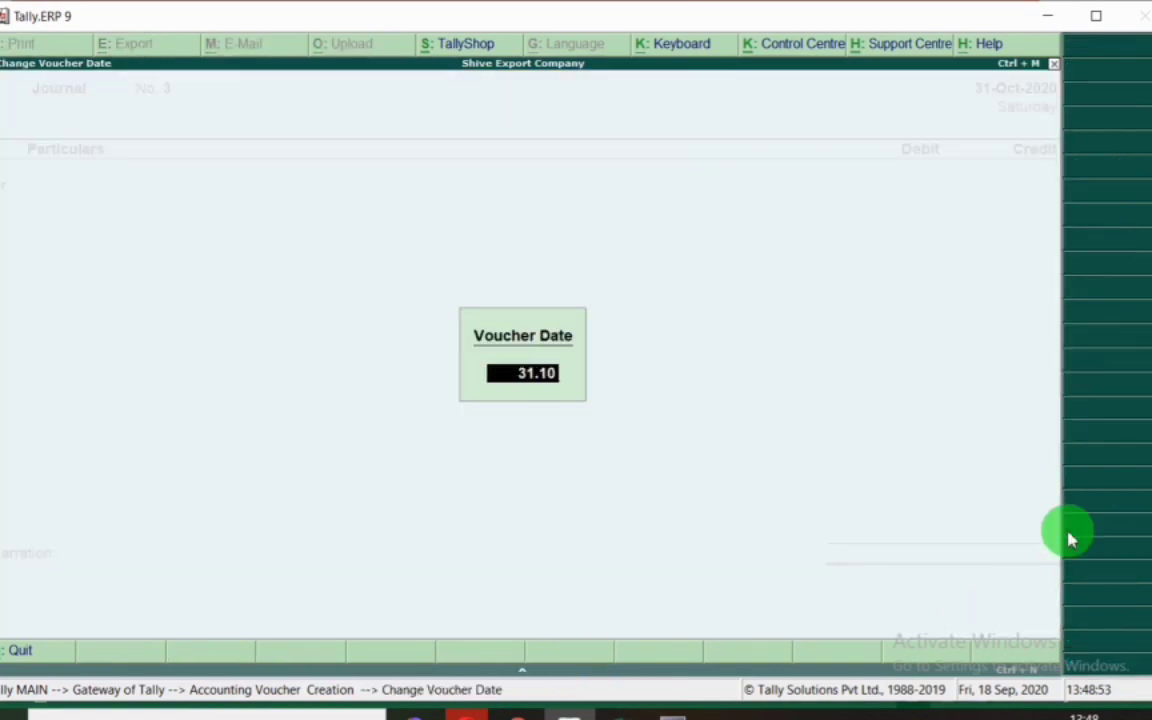
key("Return")
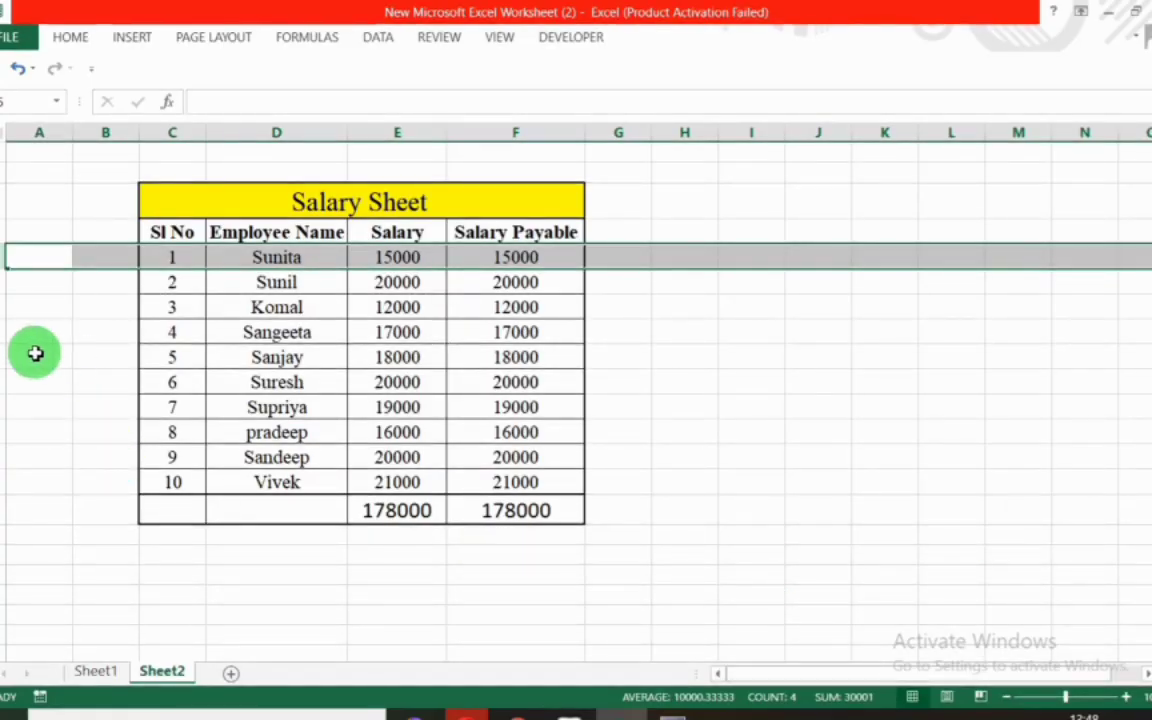
Mark employee 4's row in the Excel salary sheet and debit that employee's salary account with 17,000 in the Tally journal.
left_click(8, 332)
key("alt+Tab")
type("sa")
key("BackSpace")
type("a")
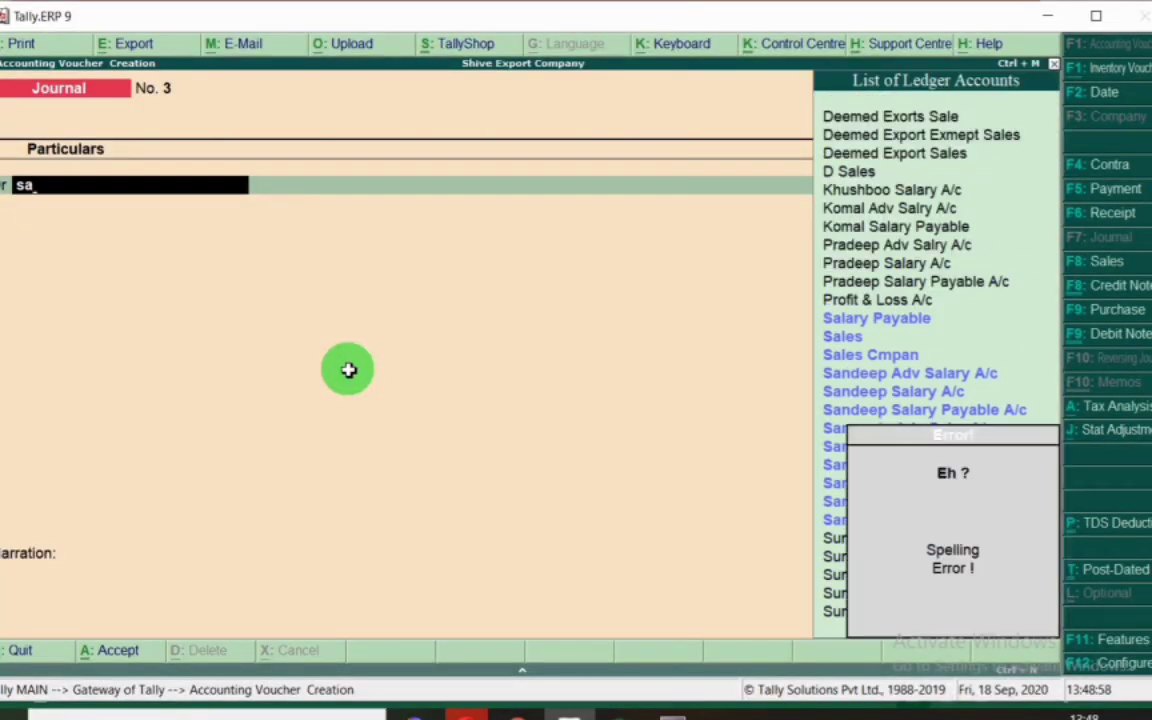
type("ngee")
key("Down")
key("Return")
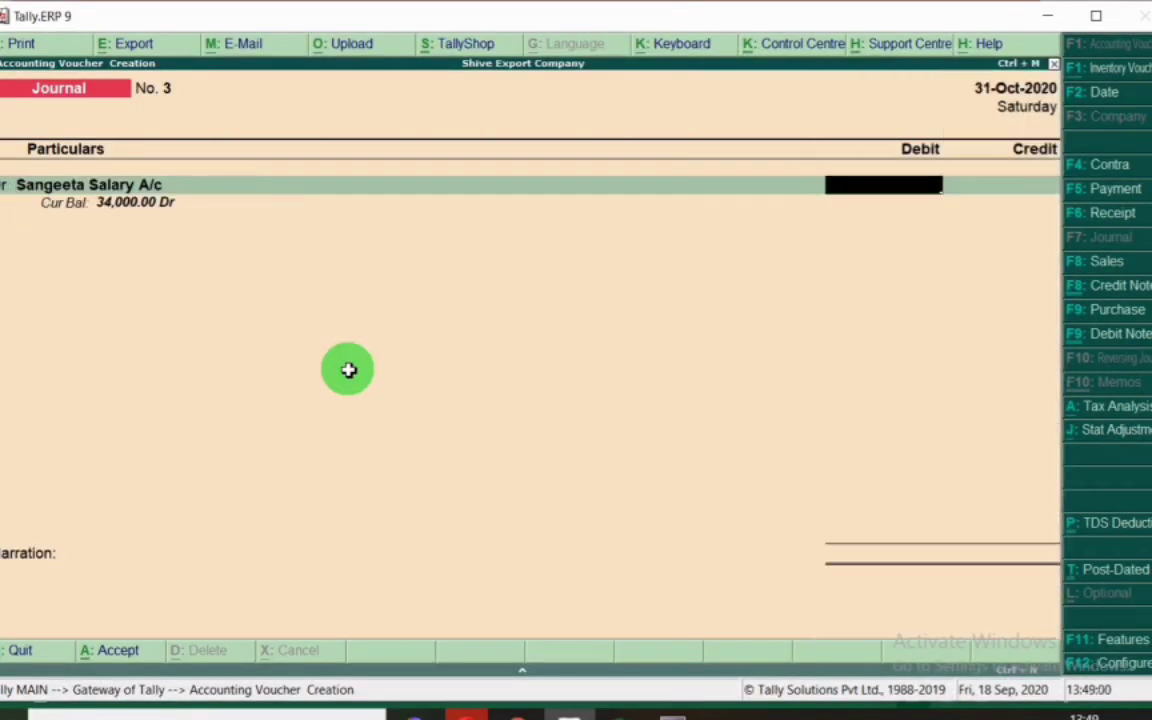
key("alt+Tab")
key("alt+Tab")
type("17000")
key("Return")
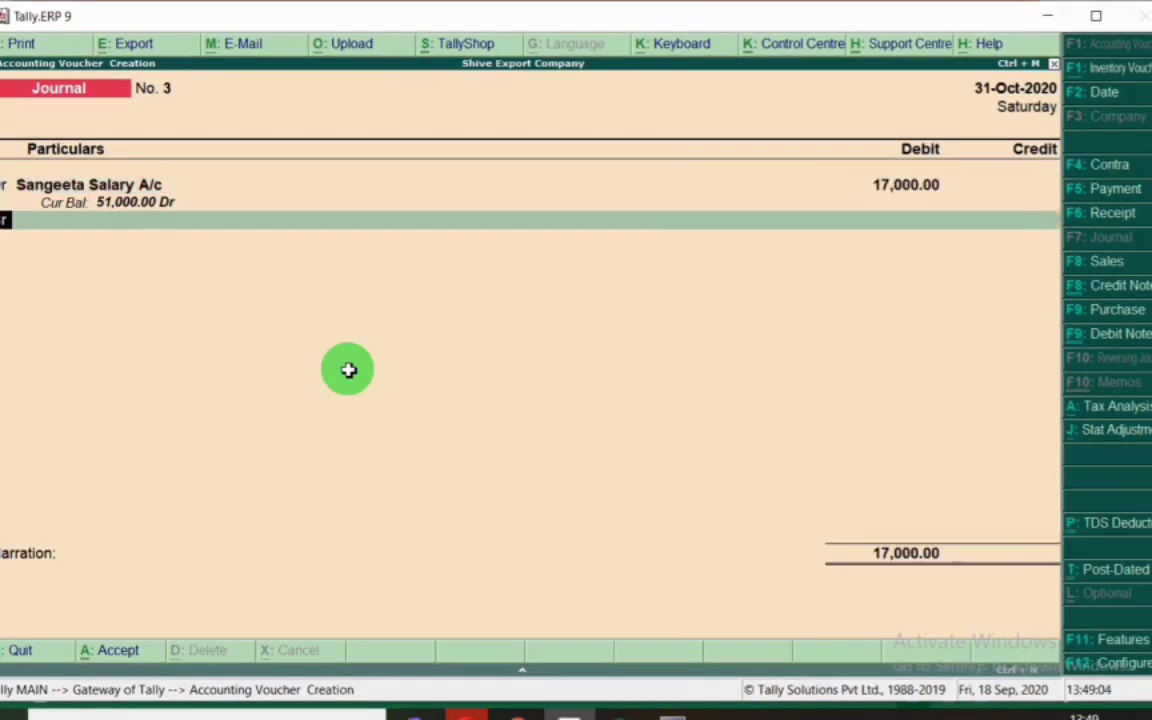
Credit employee 4's salary payable account with 17,000 and leave the journal for the Gateway of Tally.
type("Sang")
key("Down")
key("Down")
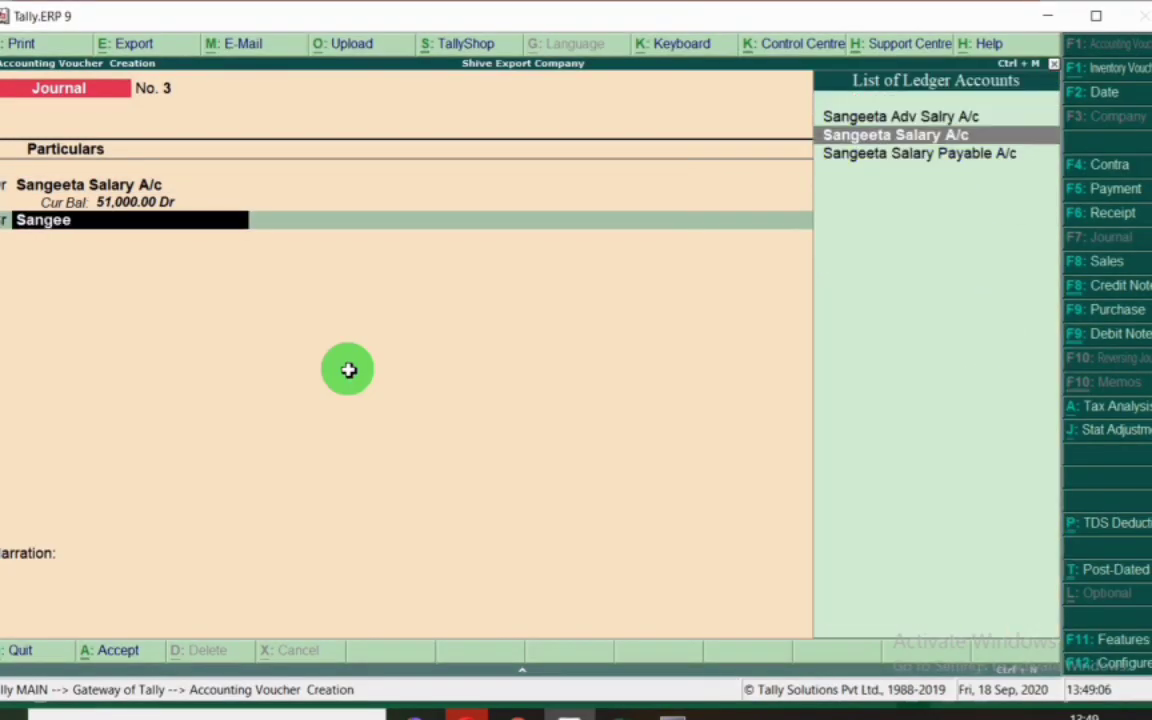
key("Down")
key("Return")
type("17,00")
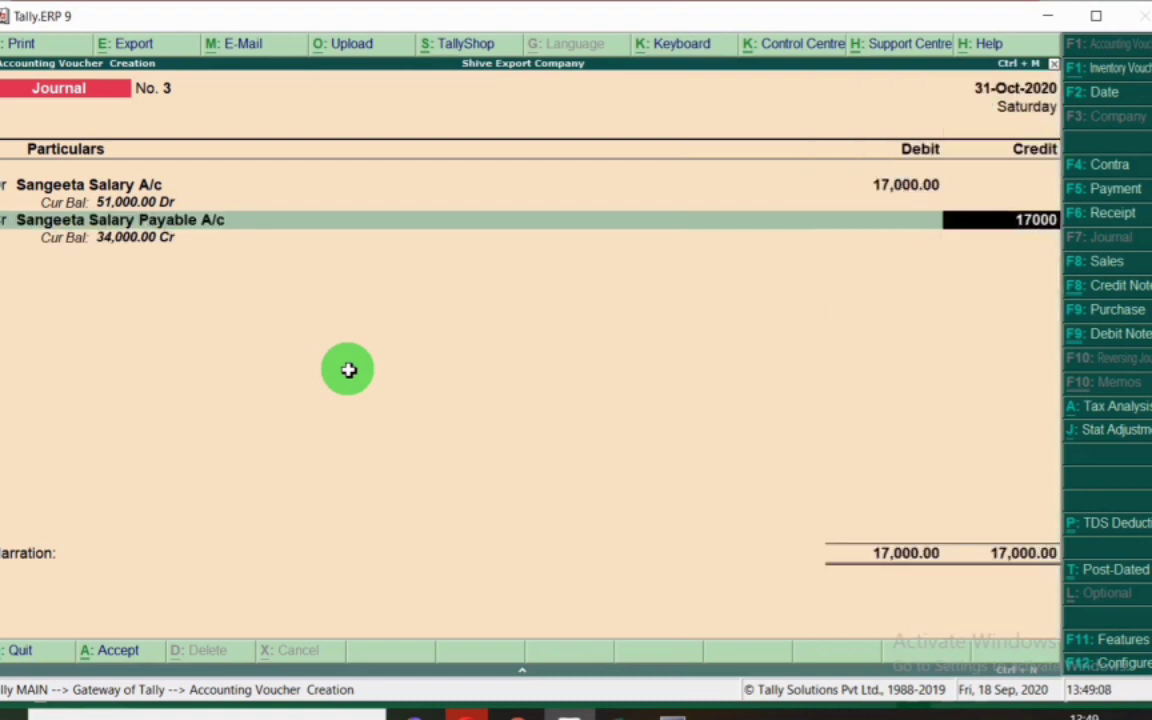
type("0")
key("Return")
key("ctrl+a")
key("Escape")
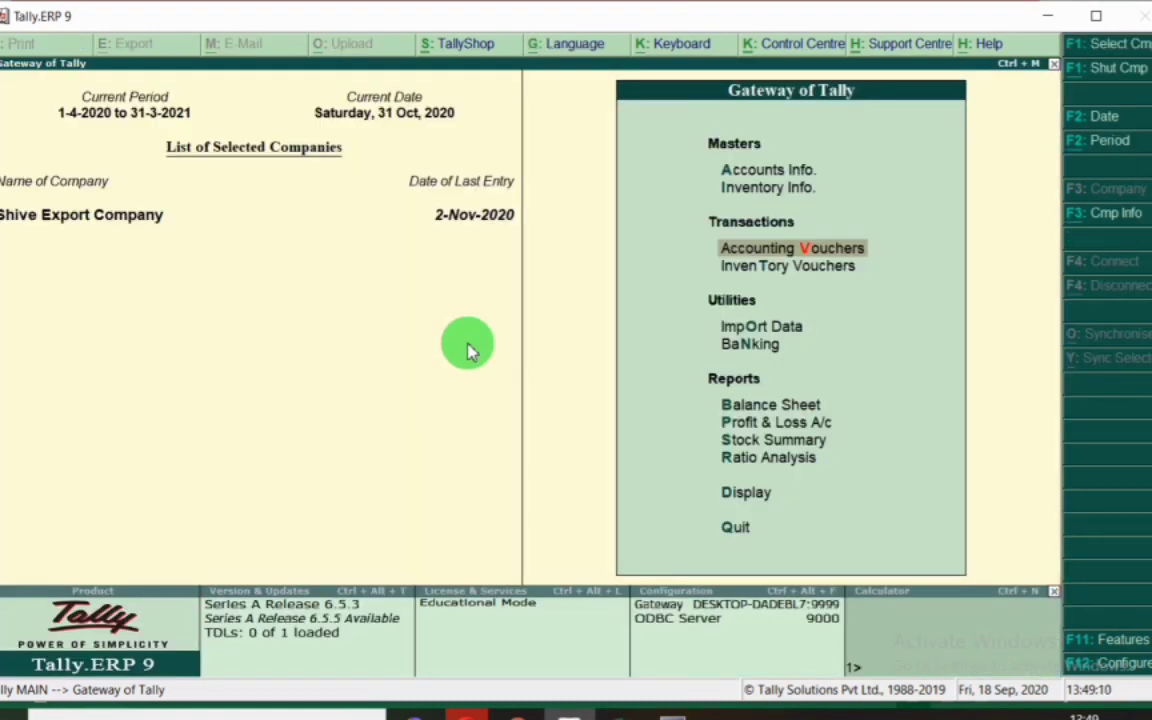
Check the salary sheet in Excel and start a payment voucher dated 2-11-2020 in Tally.
key("alt+Tab")
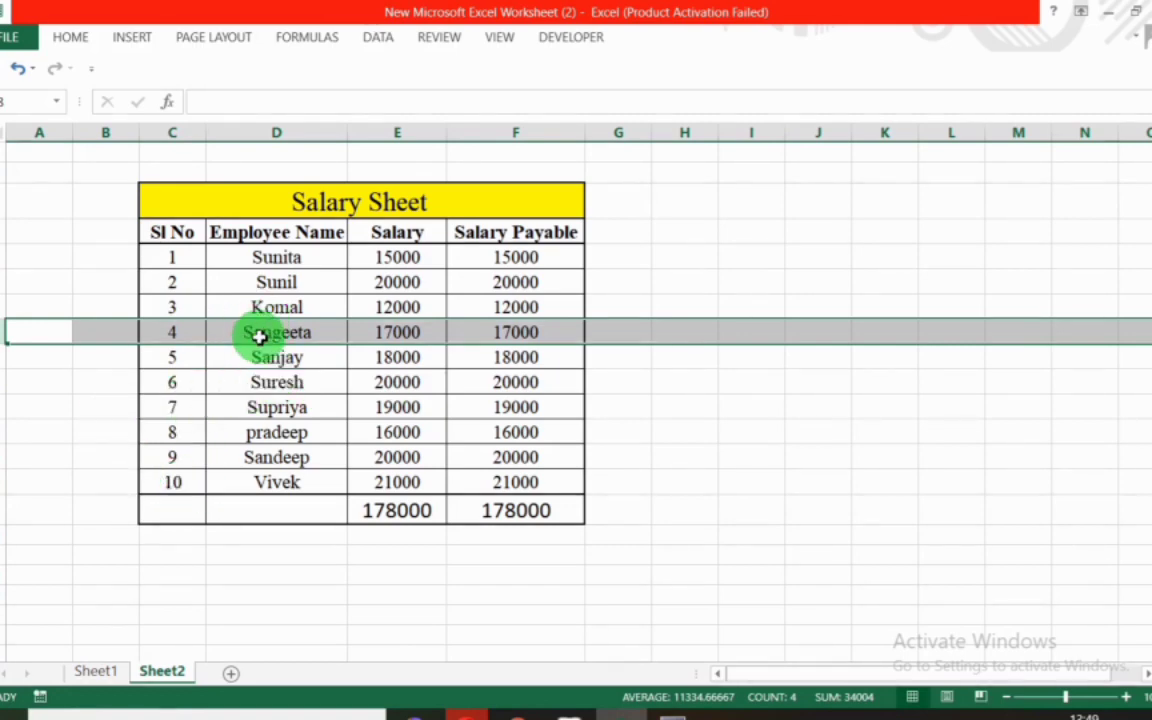
key("alt+Tab")
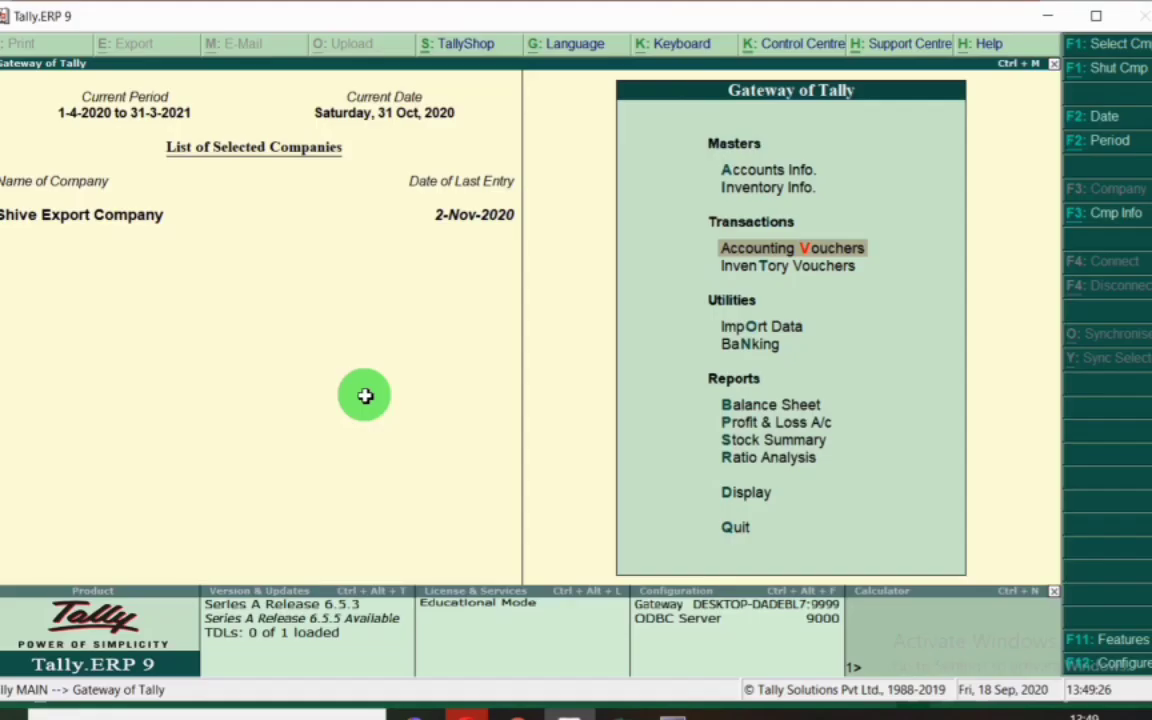
key("Return")
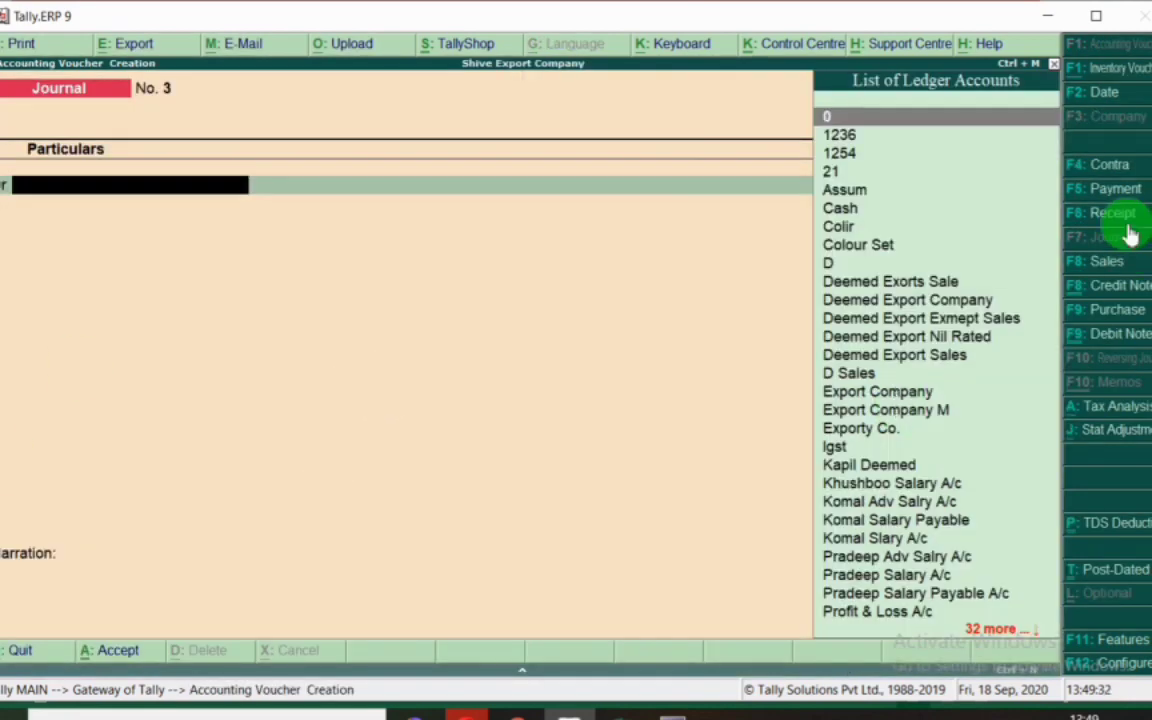
left_click(1118, 188)
key("F2")
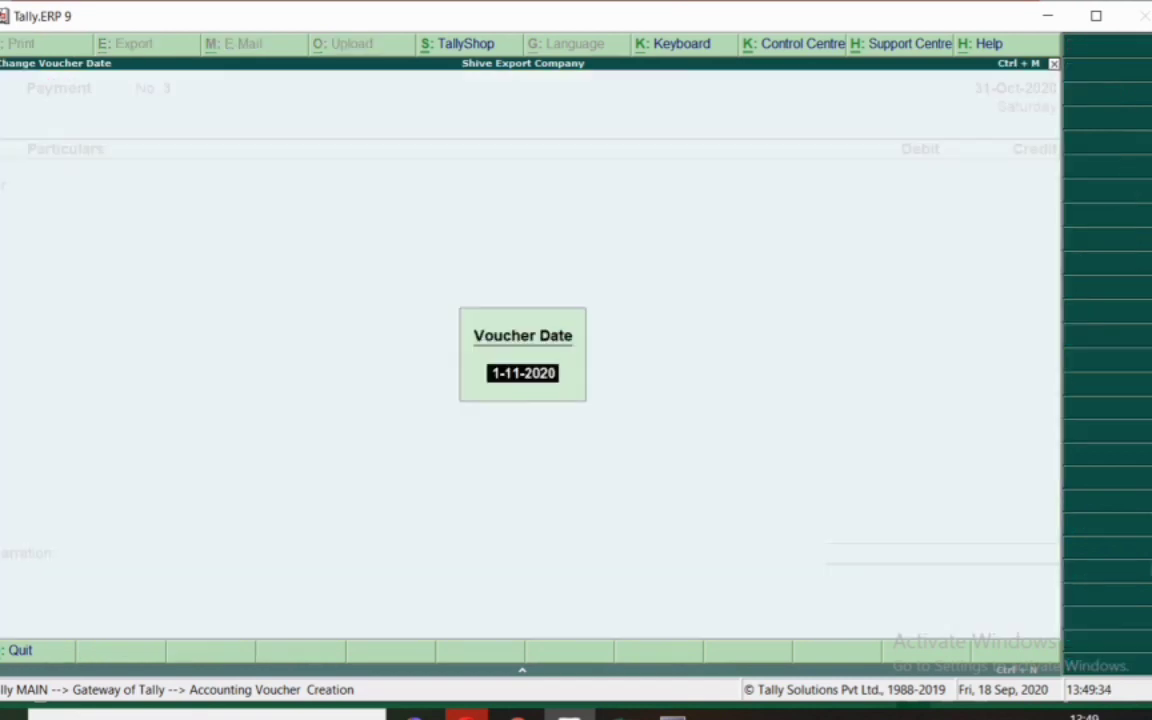
type("2.11")
key("Return")
Mark employee 1's row in the Excel sheet and debit that employee's salary payable account with 15,000 in the Tally payment voucher.
key("alt+Tab")
left_click(5, 258)
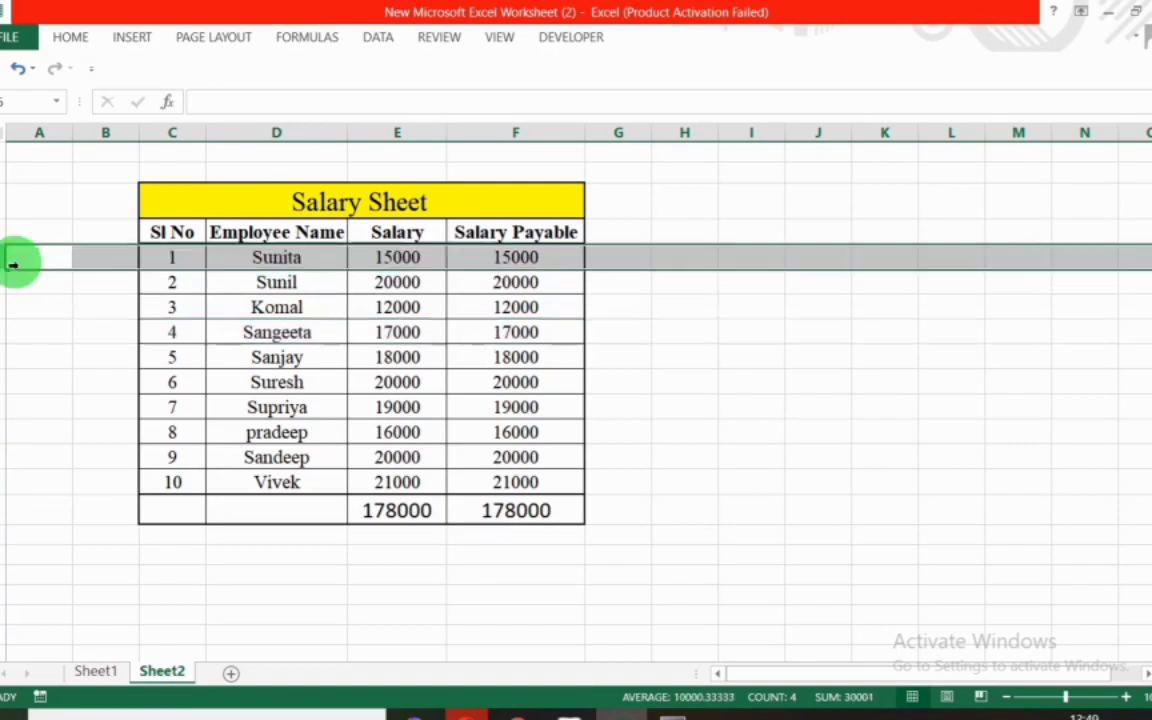
key("alt+Tab")
type("Sunita")
key("Down")
key("Down")
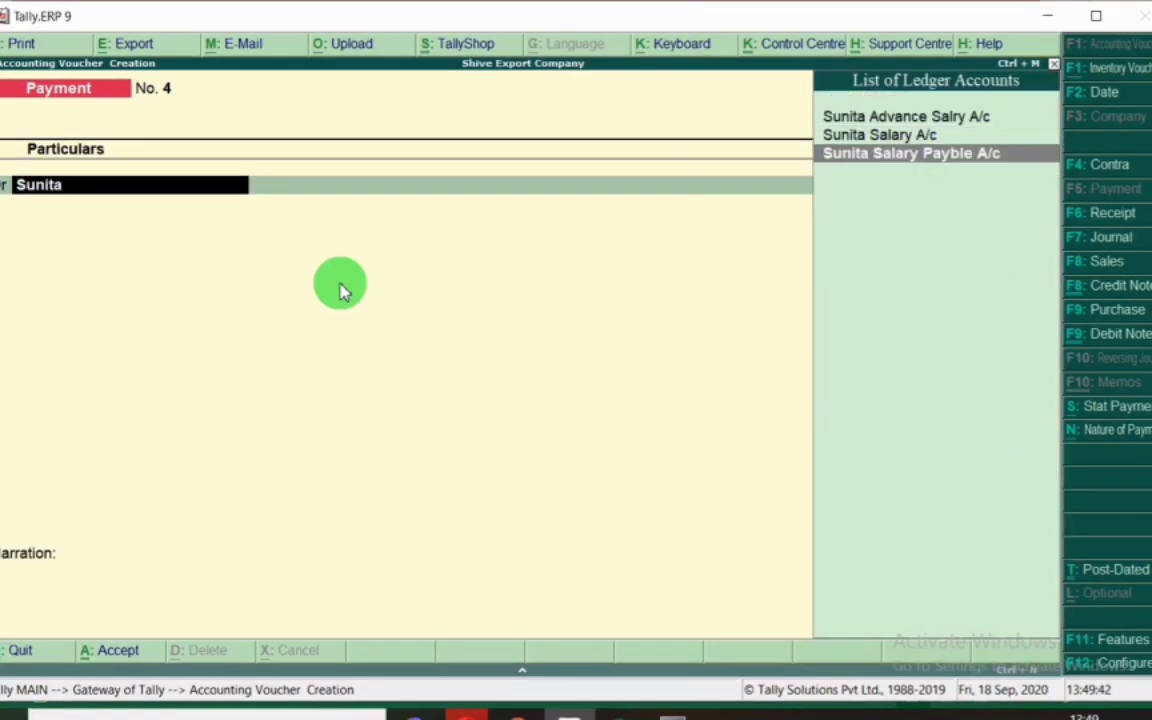
key("Return")
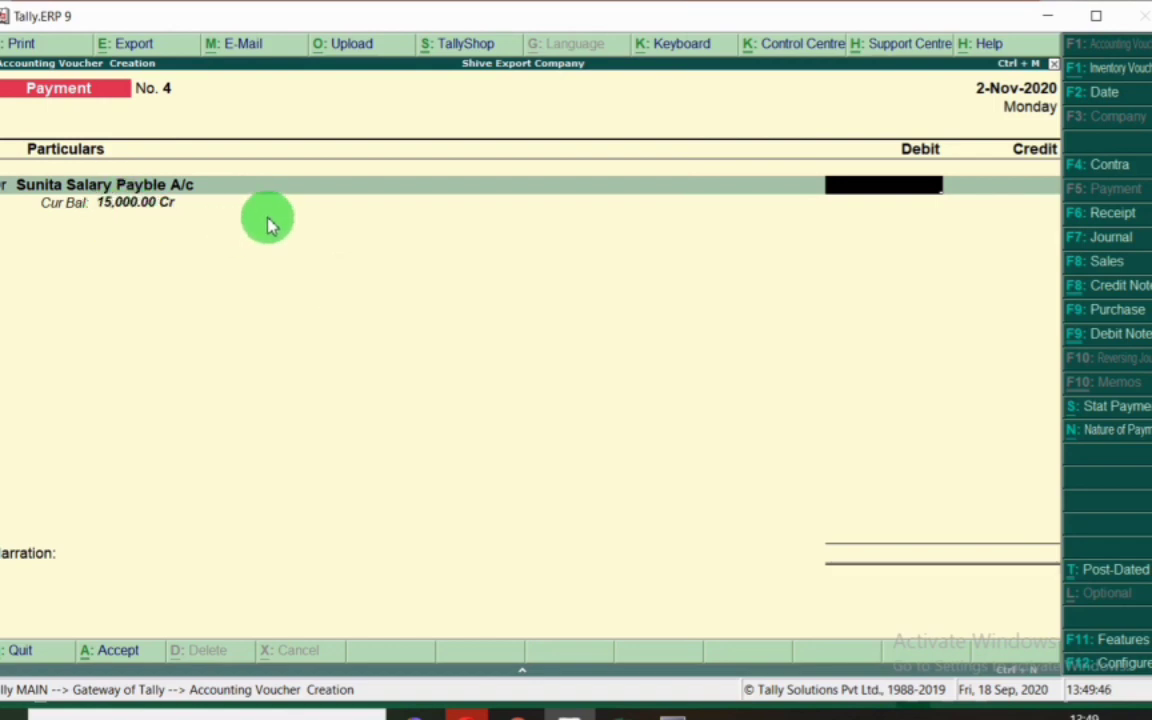
type("15,000")
key("Return")
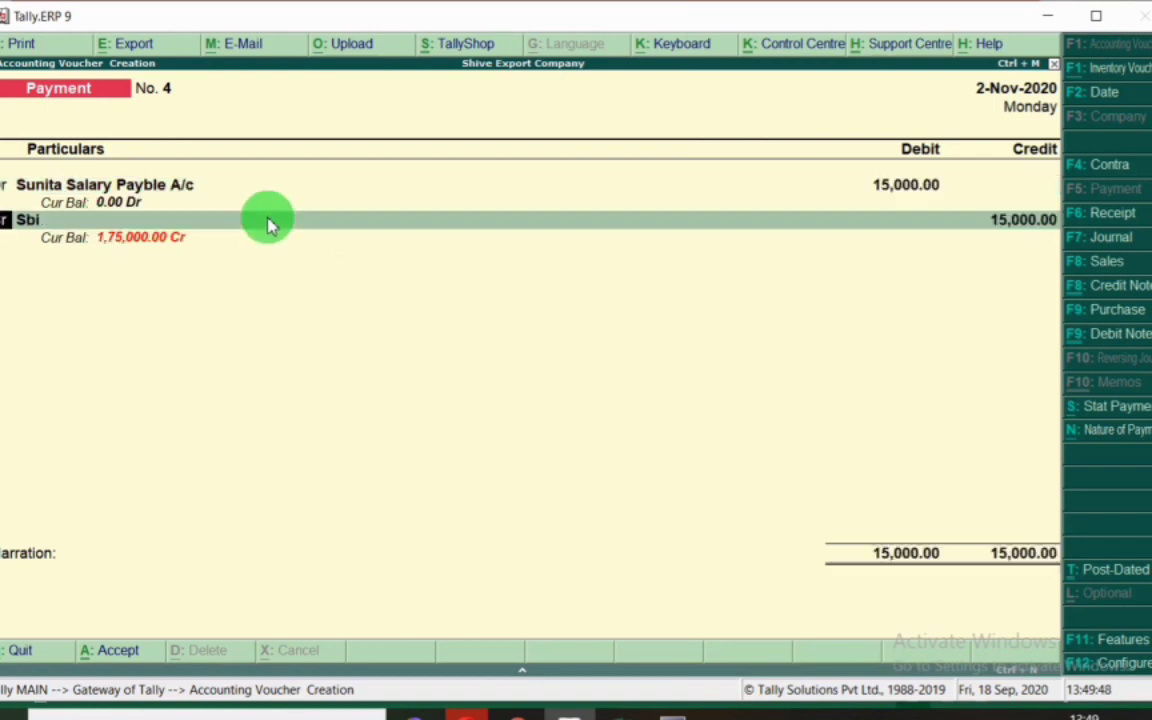
Open a second debit line in the payment voucher and mark employee 2's row in the Excel salary sheet.
key("Return")
key("alt+Tab")
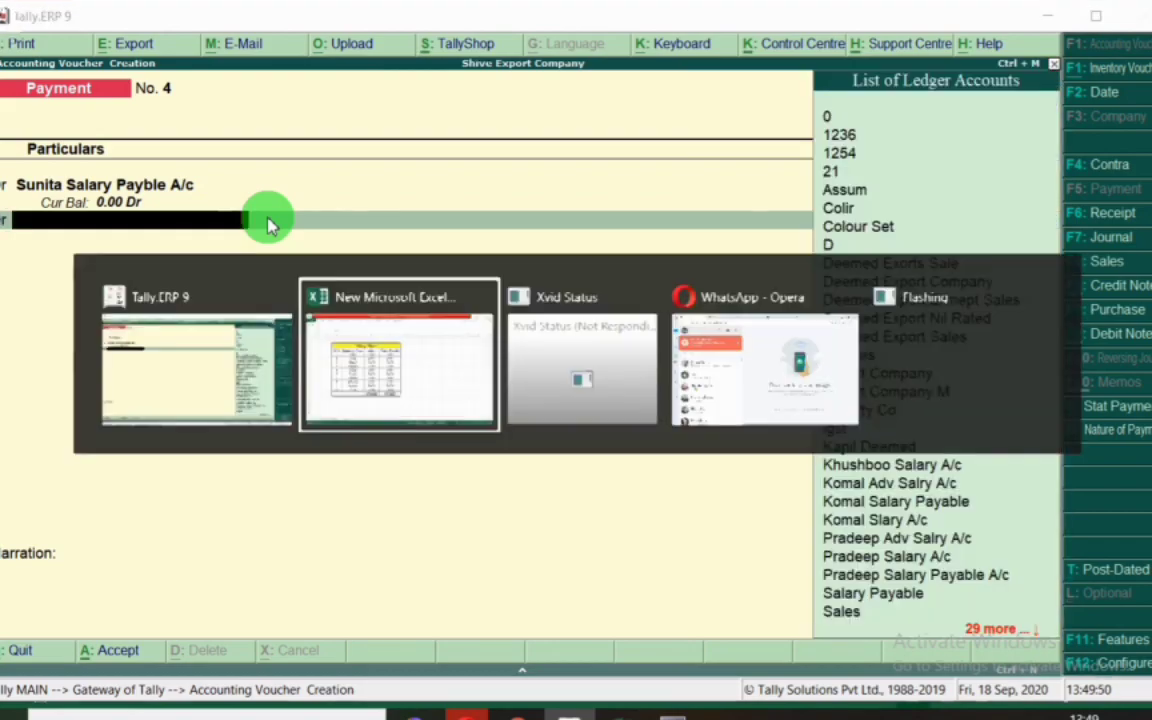
left_click(10, 283)
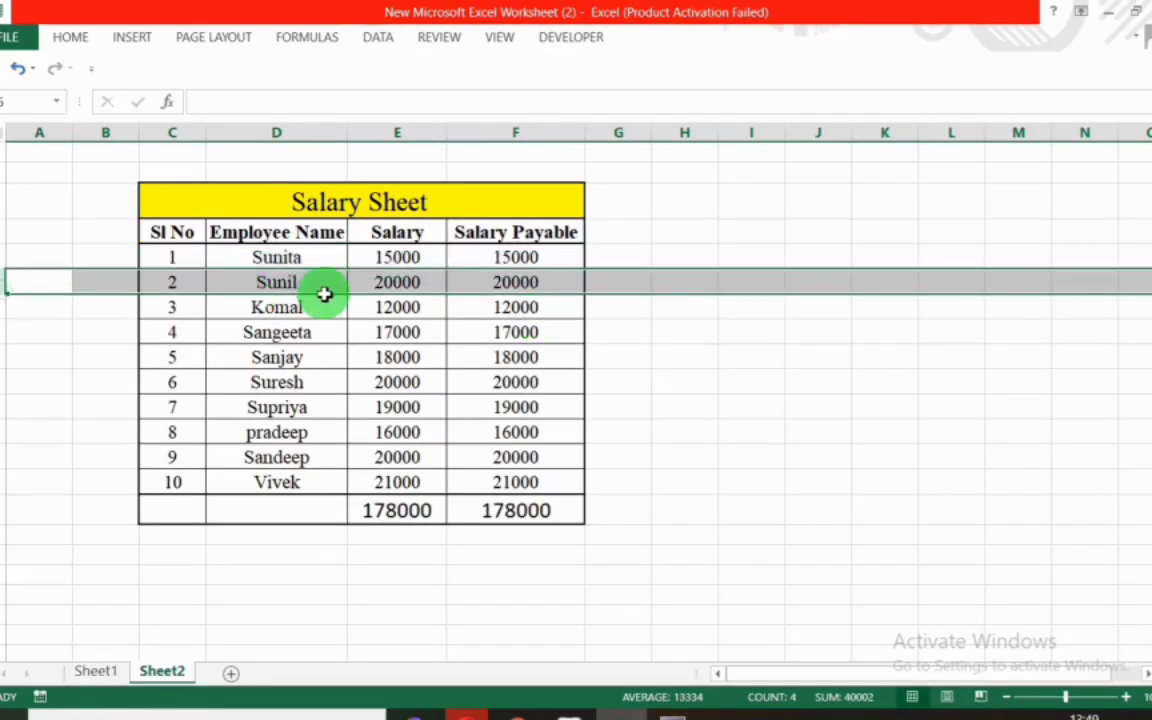
key("alt+Tab")
Debit employee 2's salary payable account with 20,000 in the payment voucher.
type("Sunil")
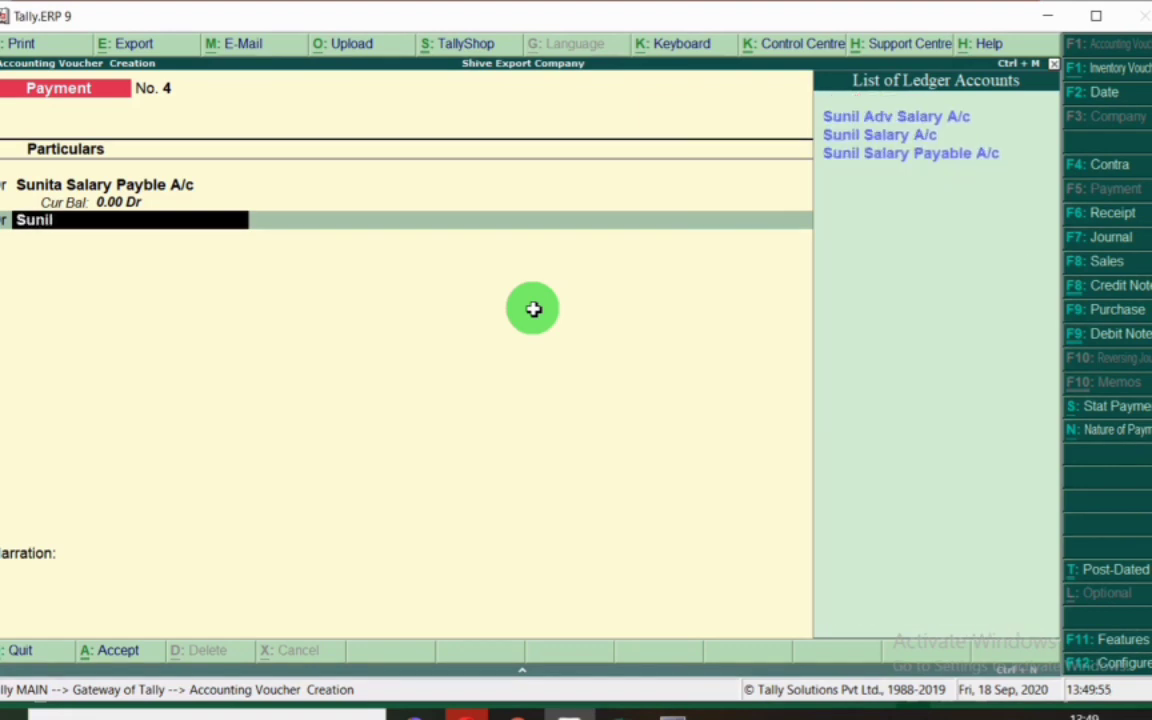
key("Down")
key("Down")
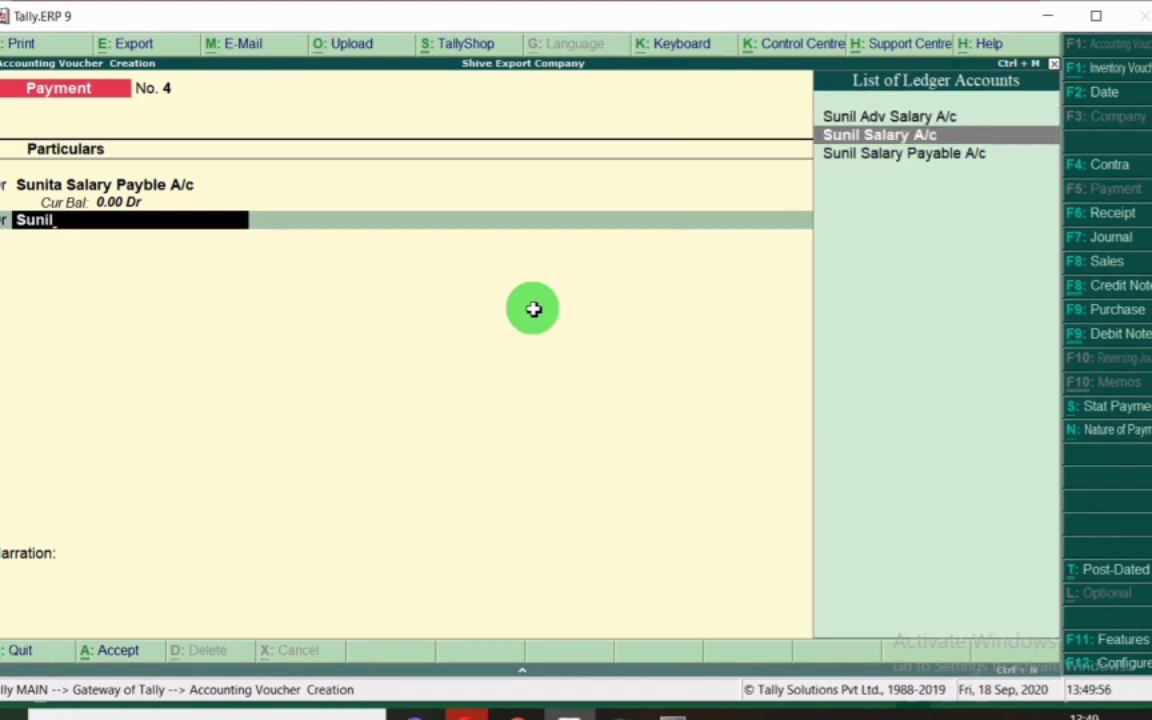
key("Return")
key("BackSpace")
type("Sunil")
key("Down")
key("Down")
key("Down")
key("Return")
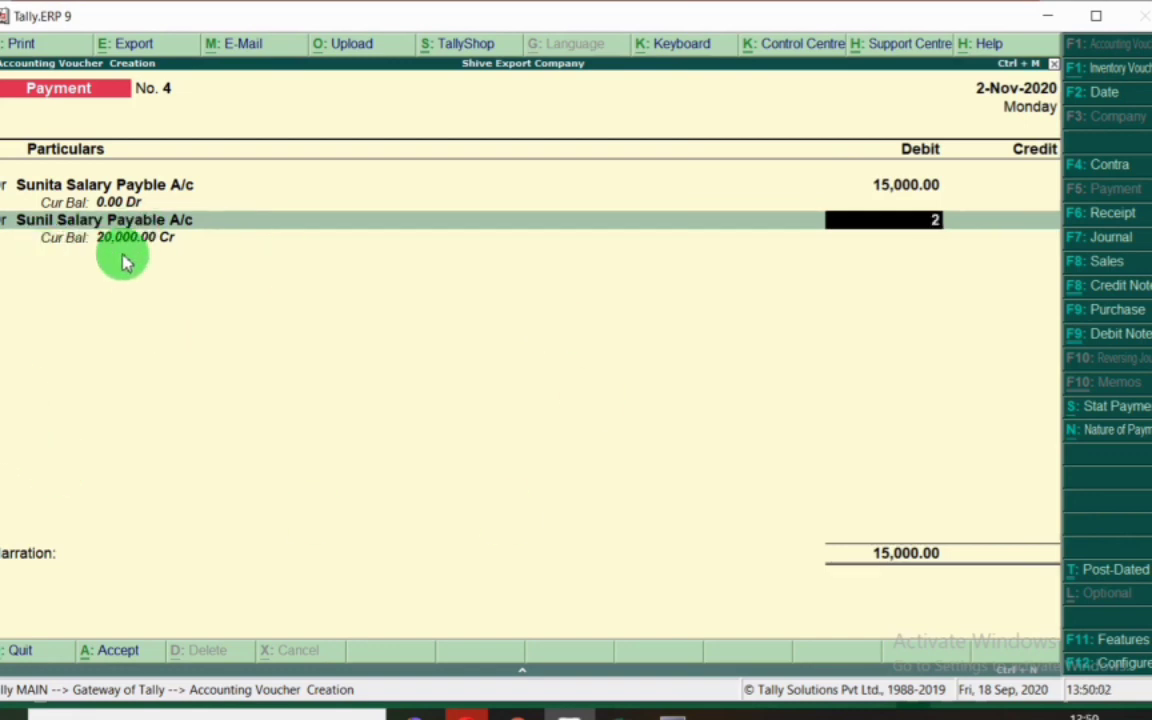
key("Return")
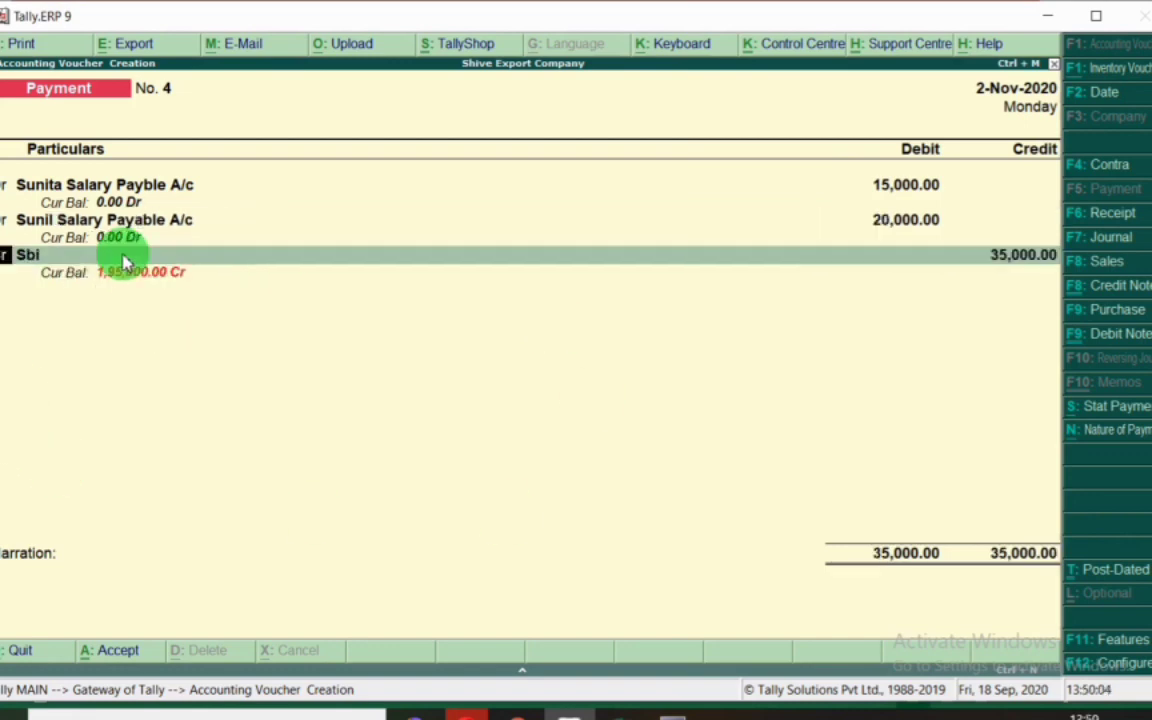
Mark employee 3's row in the Excel sheet and debit that employee's salary account with 12,000 on a new payment voucher line.
key("Return")
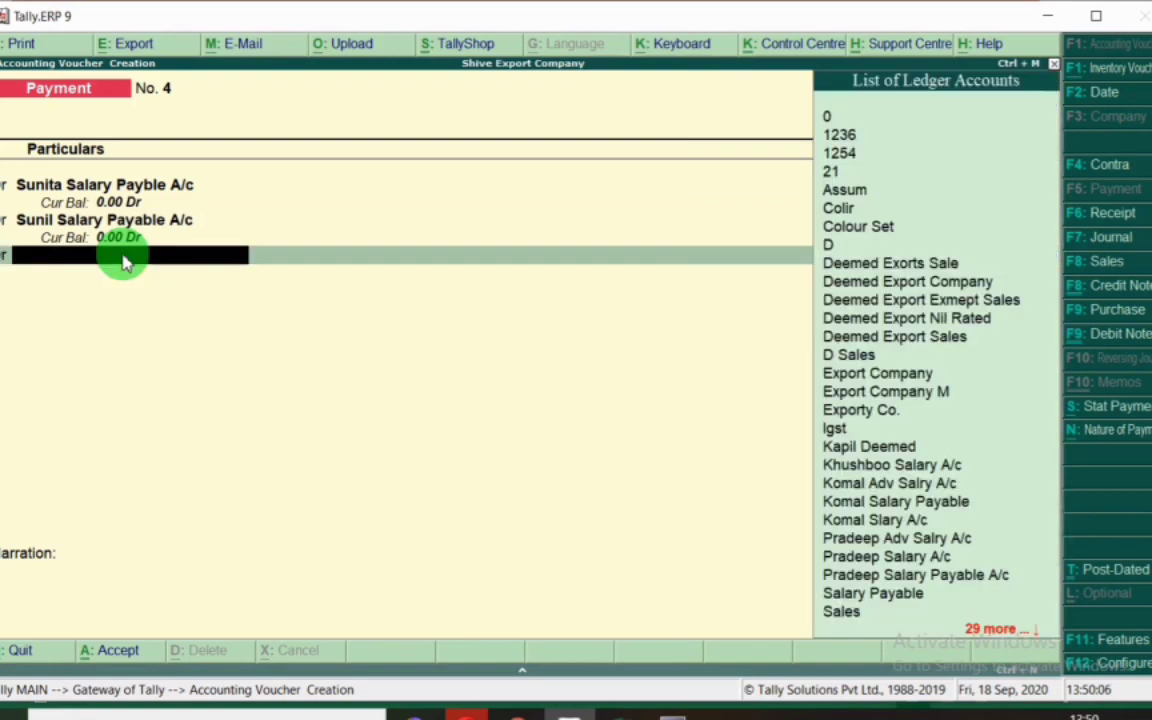
key("alt+Tab")
left_click(3, 306)
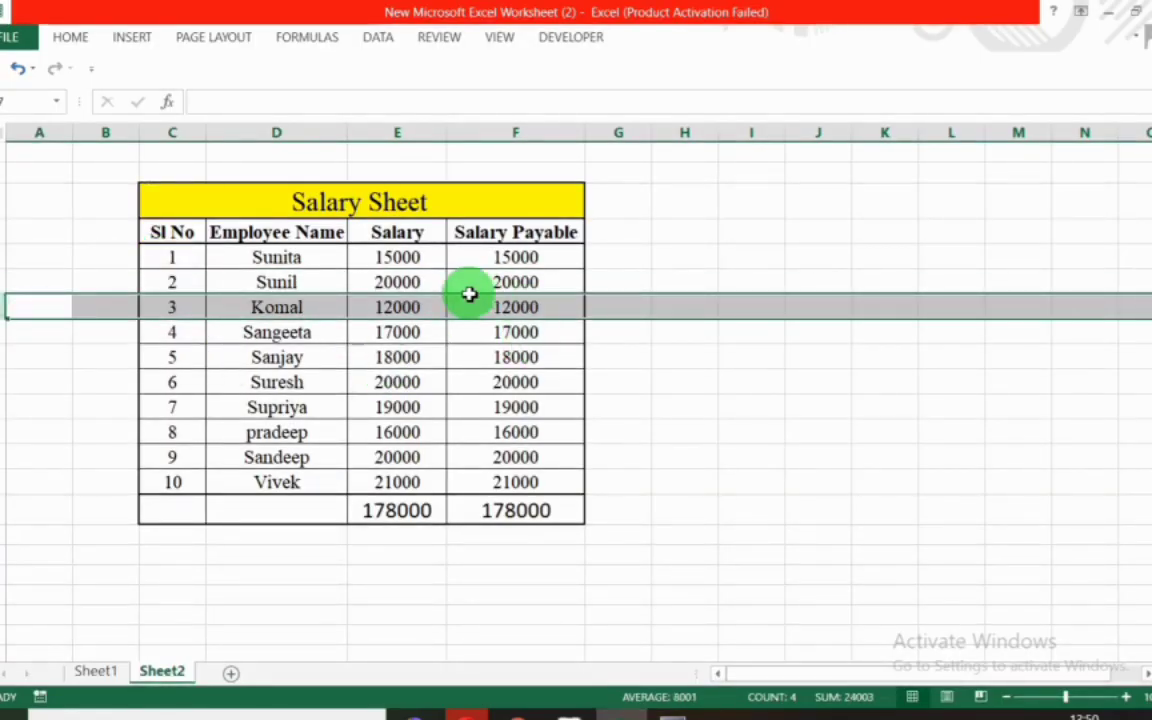
key("alt+Tab")
type("Komal")
key("Down")
key("Down")
key("Return")
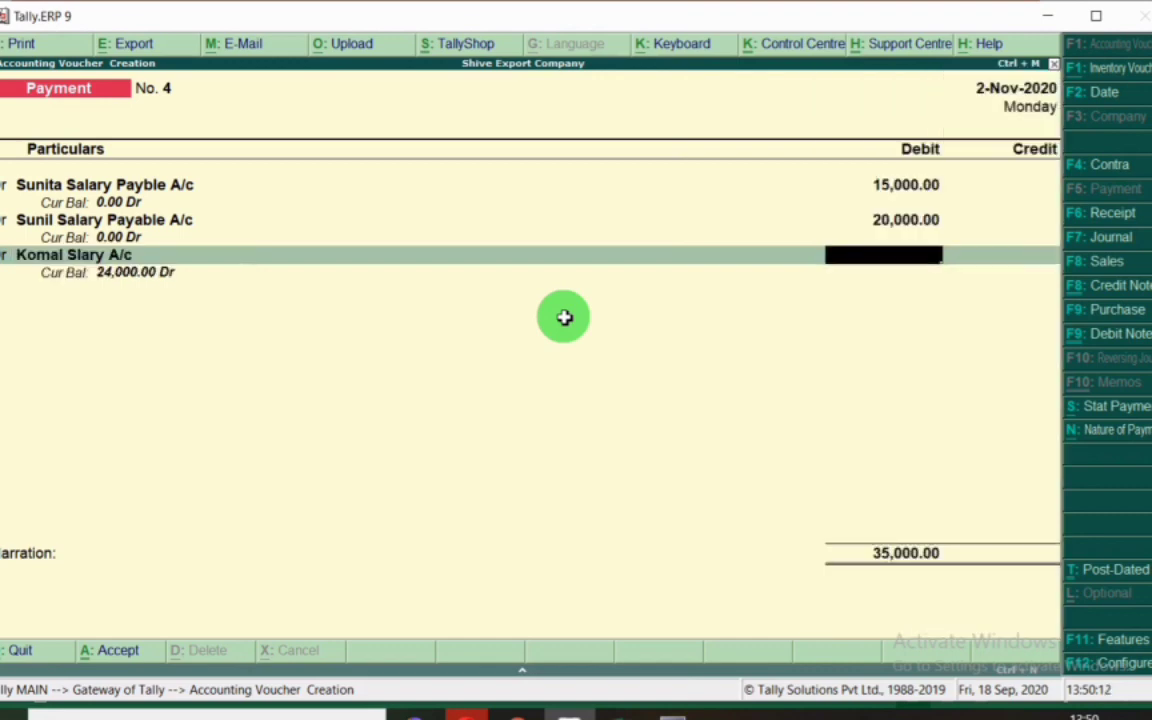
key("Return")
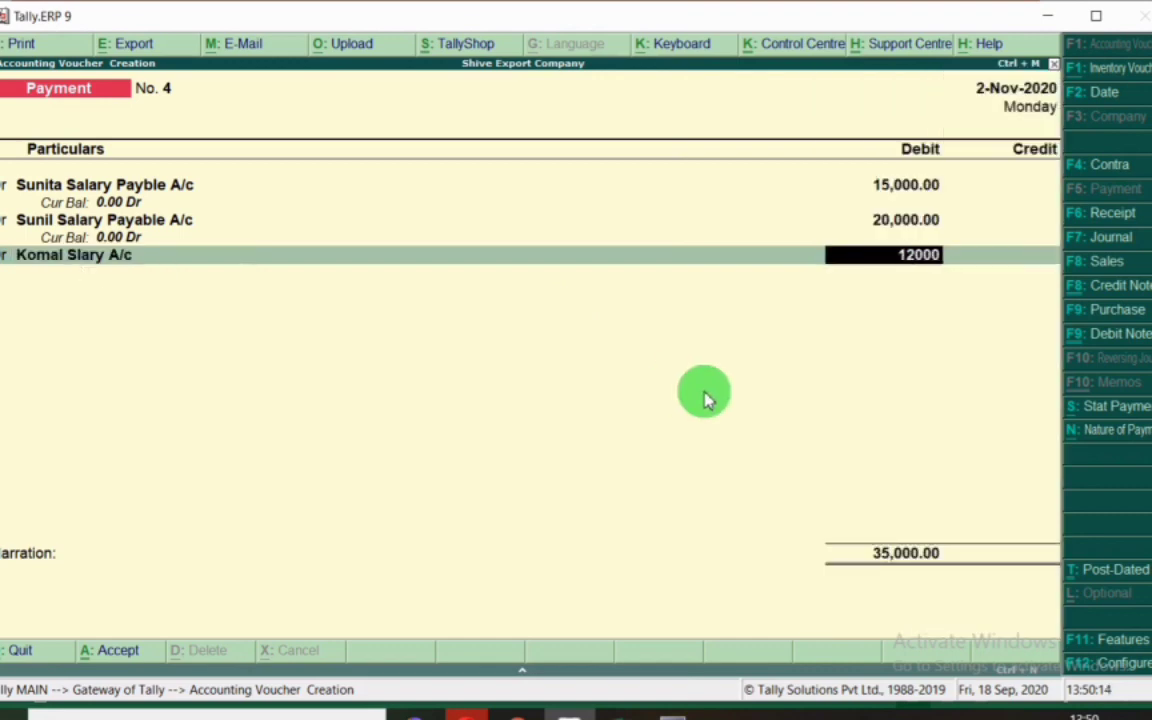
key("Return")
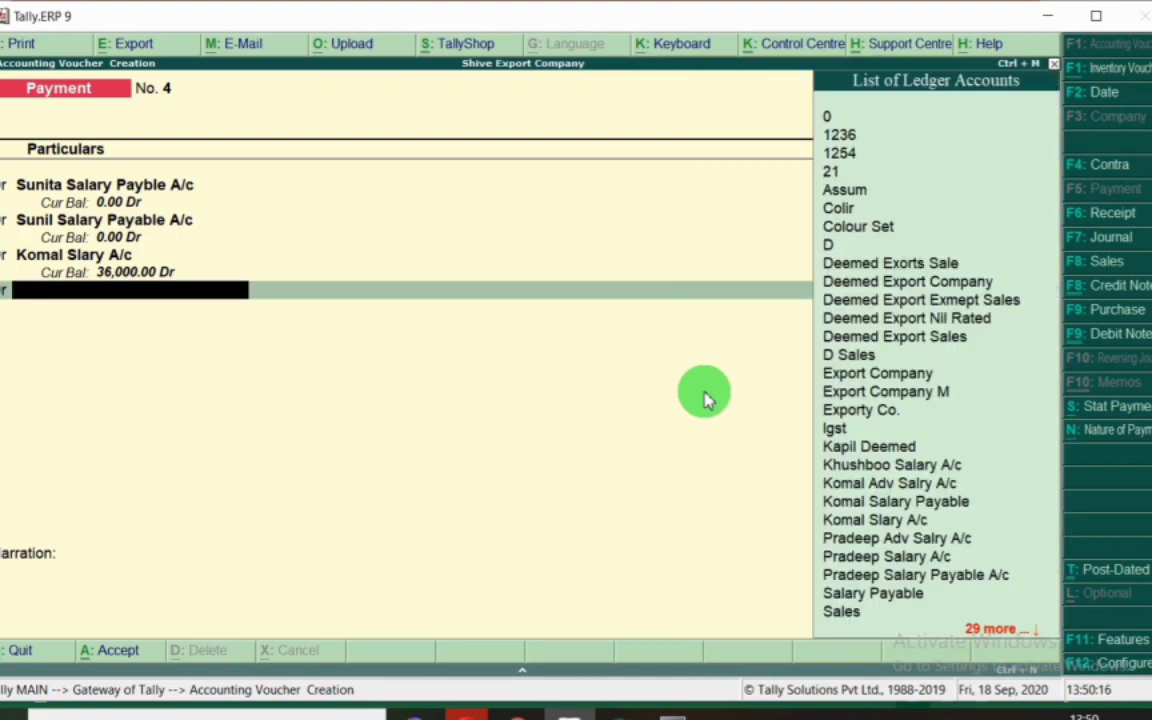
Mark employee 4's row in the Excel sheet and choose that employee's salary payable account on the payment voucher's fourth debit line.
key("alt+Tab")
left_click(5, 332)
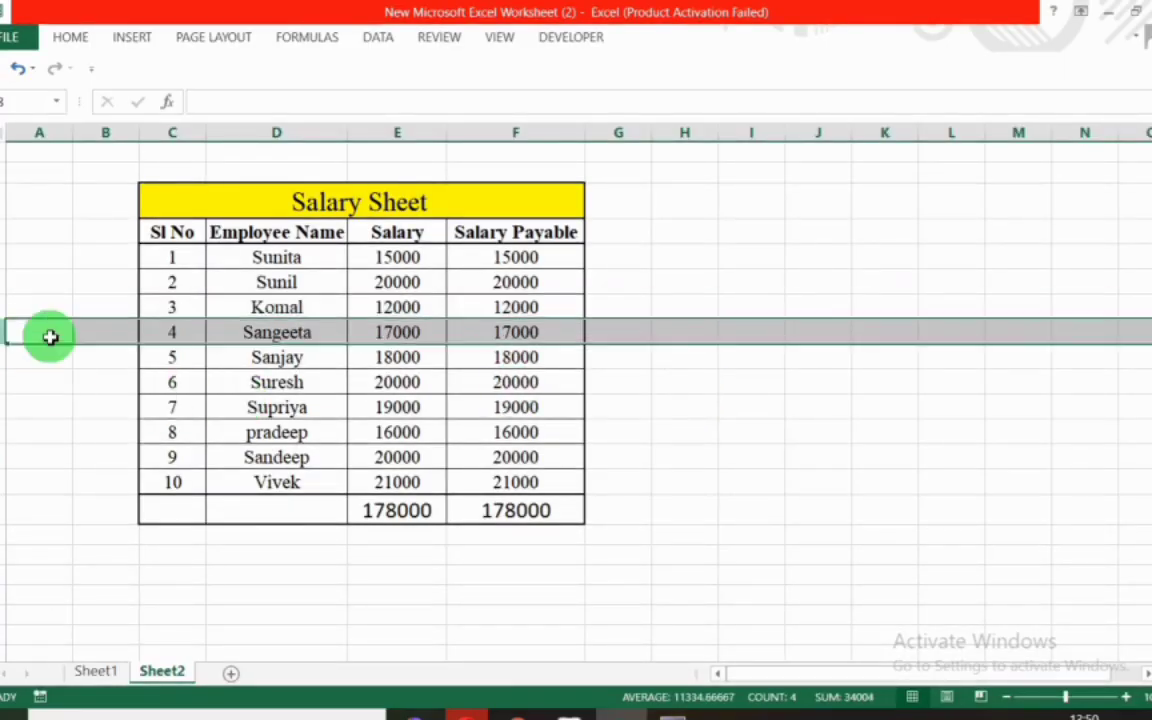
key("alt+Tab")
type("A")
key("BackSpace")
type("Sange")
key("Down")
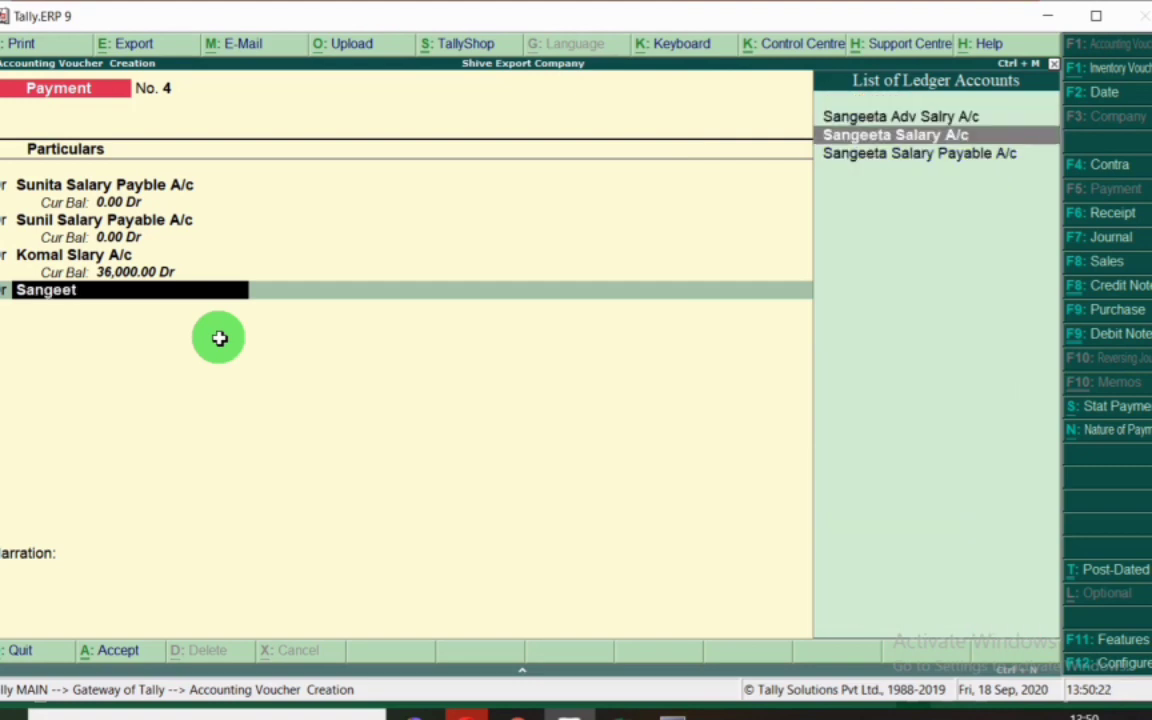
key("Down")
key("Return")
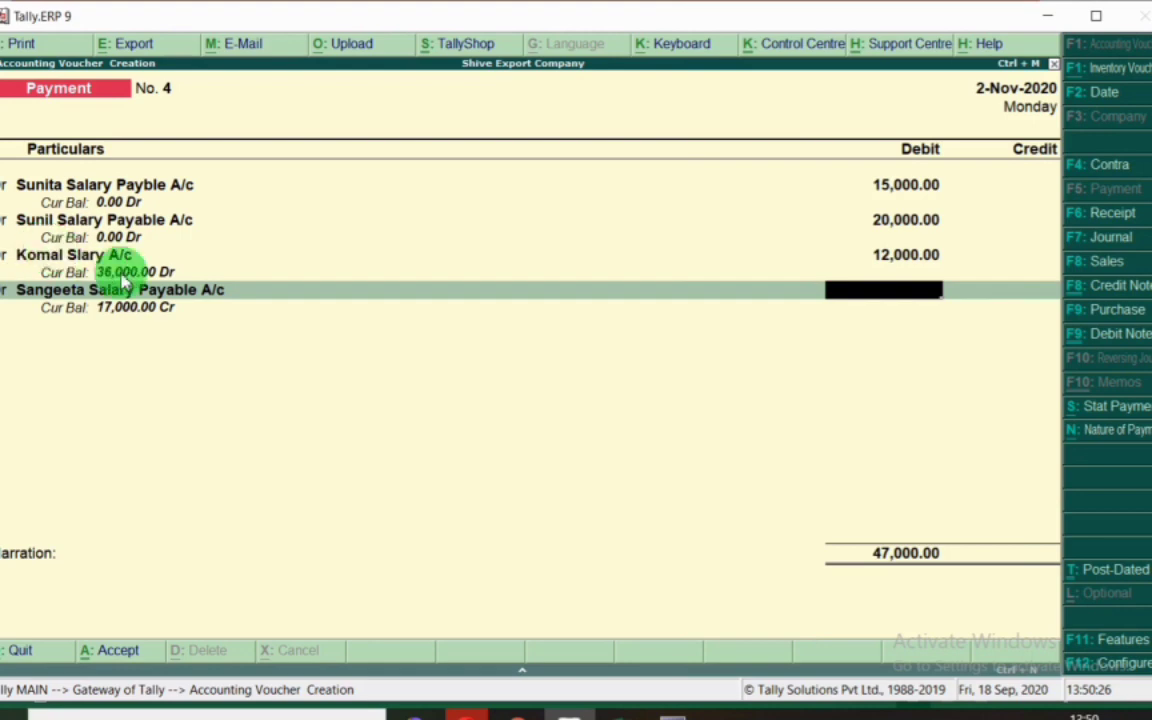
Replace the ledger on the payment voucher's third debit line with employee 3's salary payable account, keeping the 12,000 amount.
left_click(25, 258)
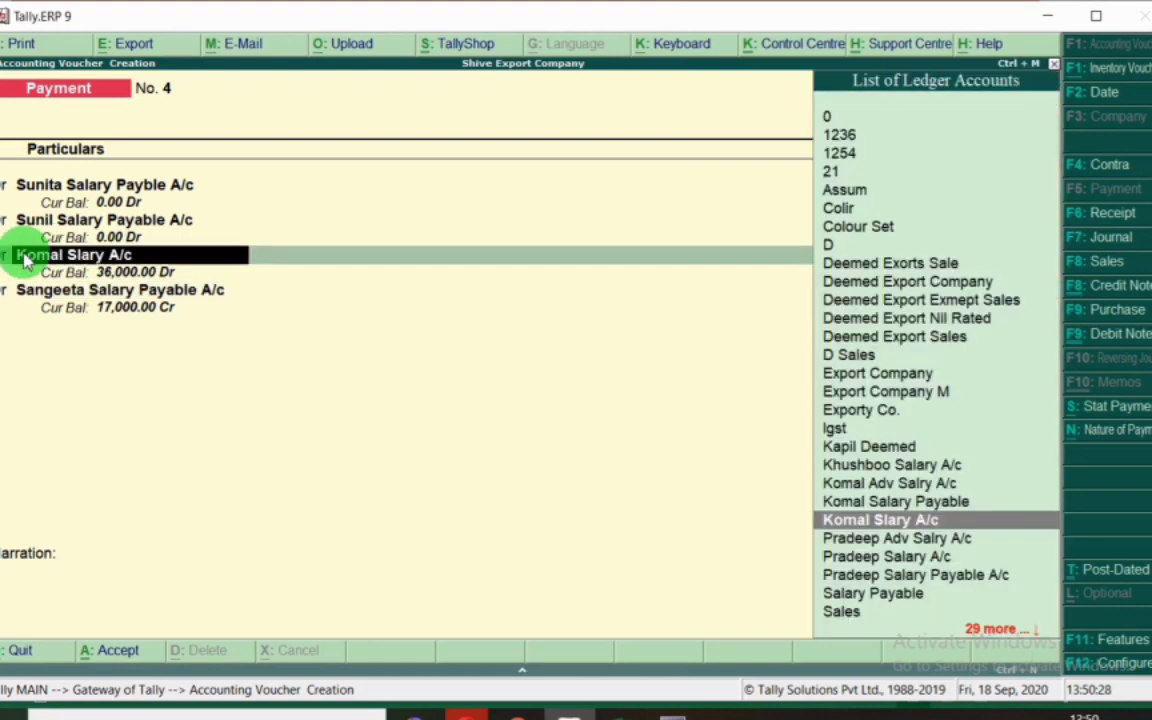
type("Ko")
key("Down")
key("Down")
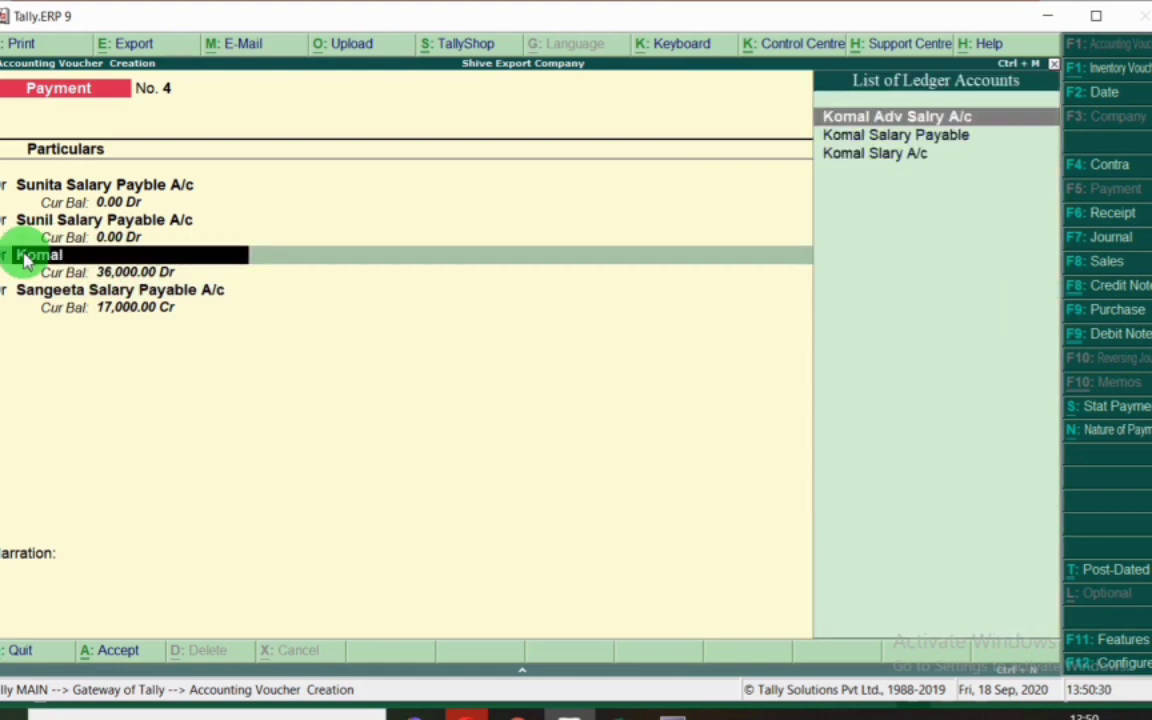
key("Return")
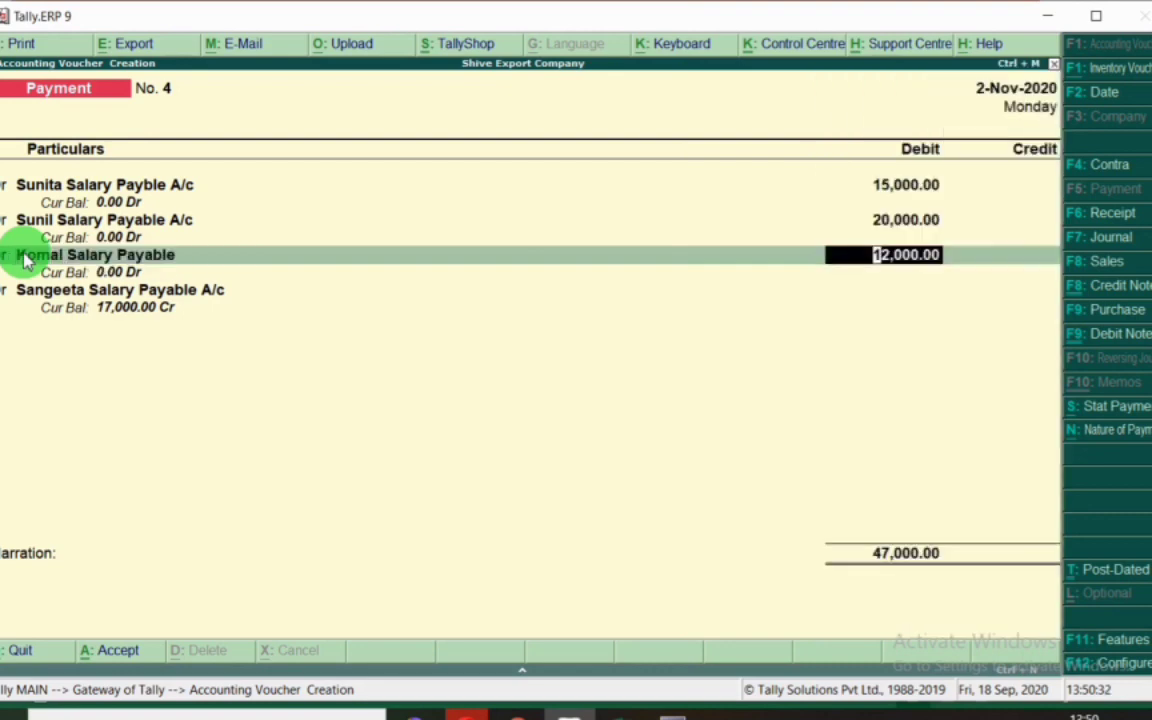
key("Return")
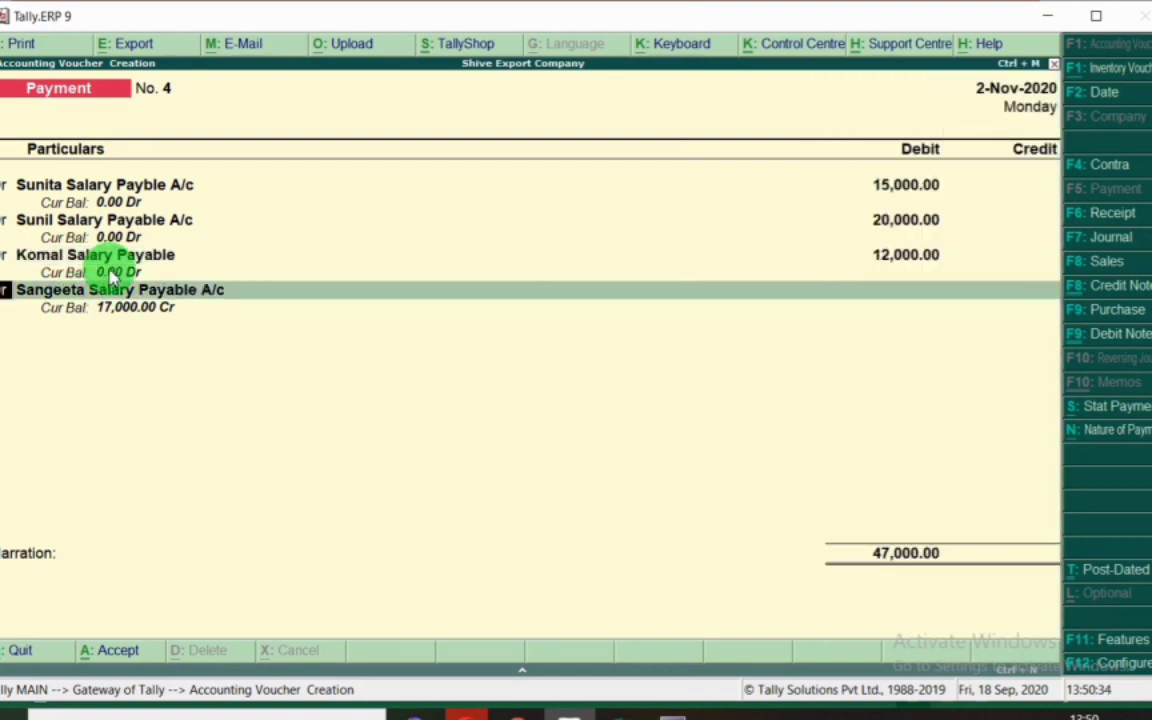
Debit employee 4's salary payable account with 17,000 in the payment voucher and mark employee 5's row in the Excel sheet.
key("Return")
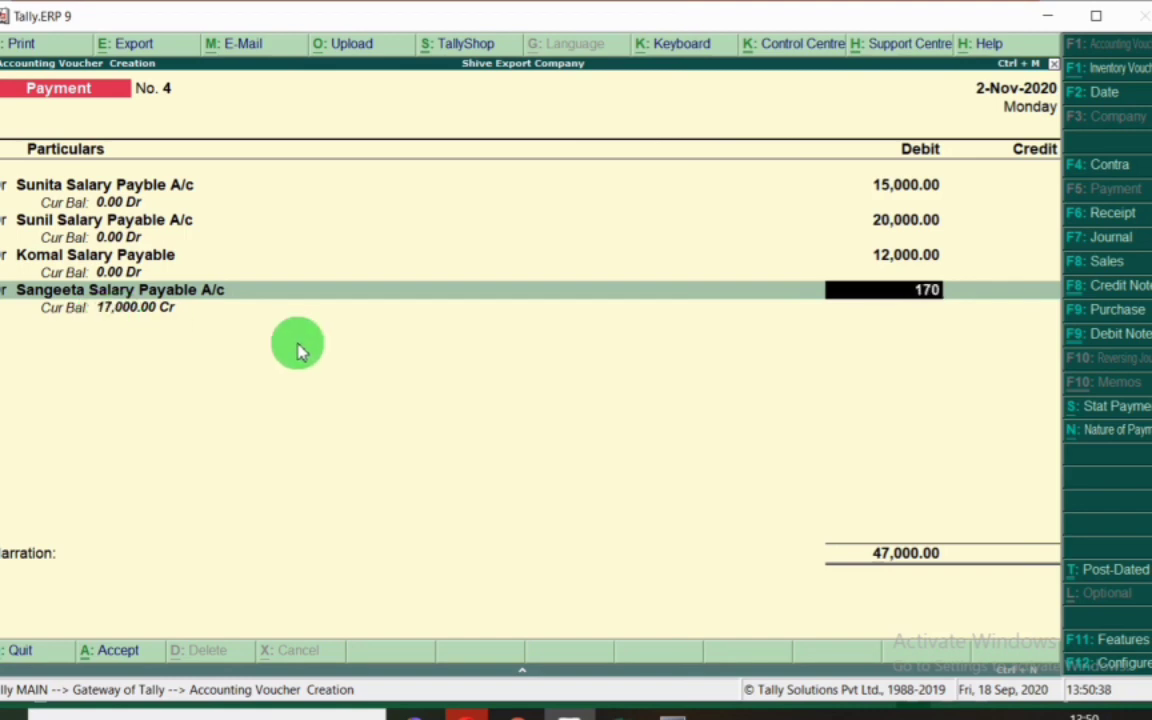
key("Return")
key("alt+Tab")
left_click(5, 357)
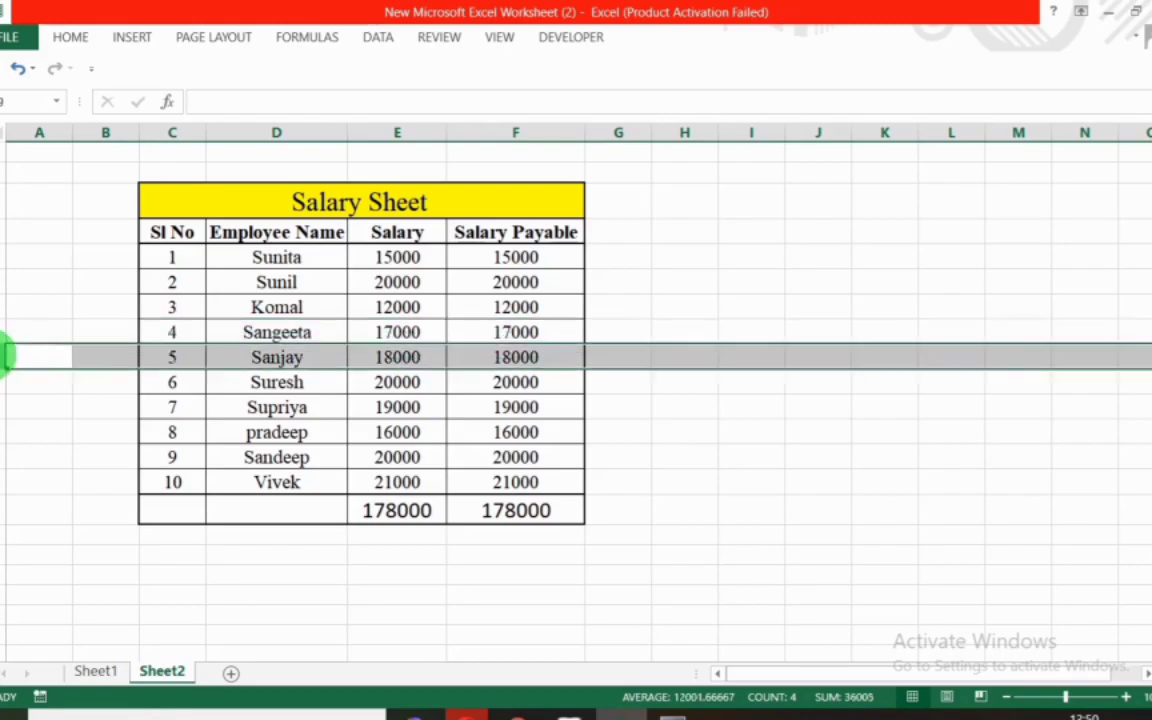
Debit employee 5's salary payable account with 18,000 in the Tally payment voucher and open another debit line.
key("alt+Tab")
type("Sanja")
key("Down")
key("Return")
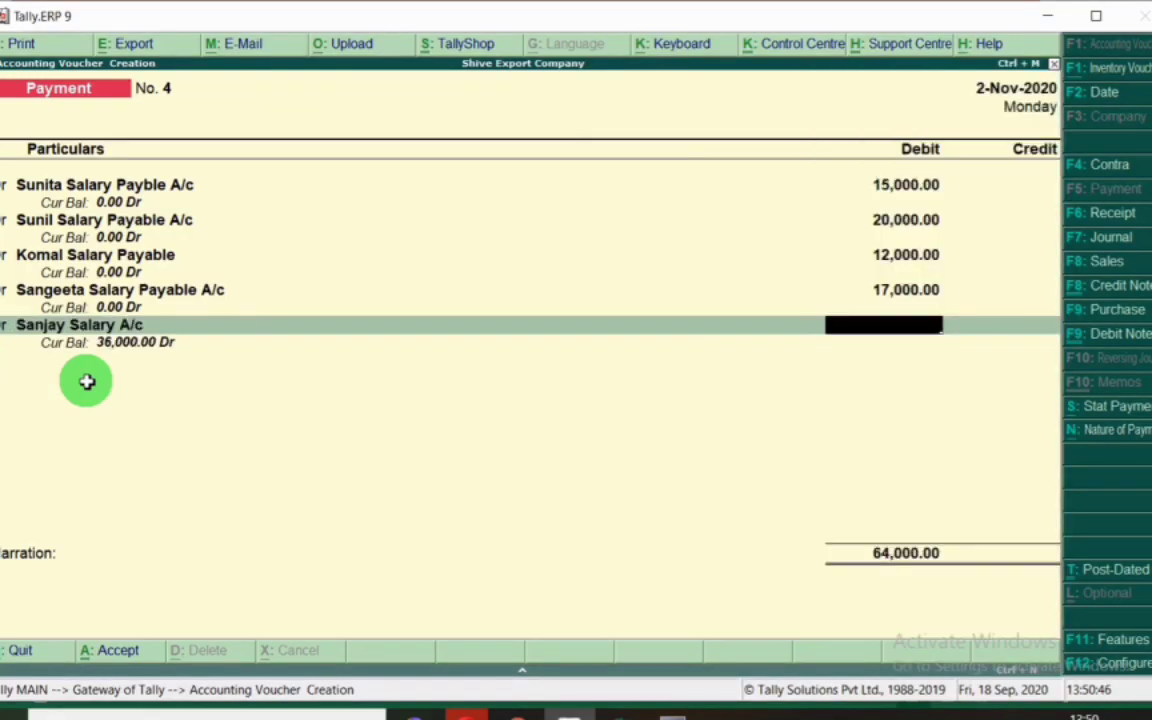
key("BackSpace")
type("Sanja")
key("Down")
key("Down")
key("Return")
type("18,000")
key("Return")
type("d")
key("Return")
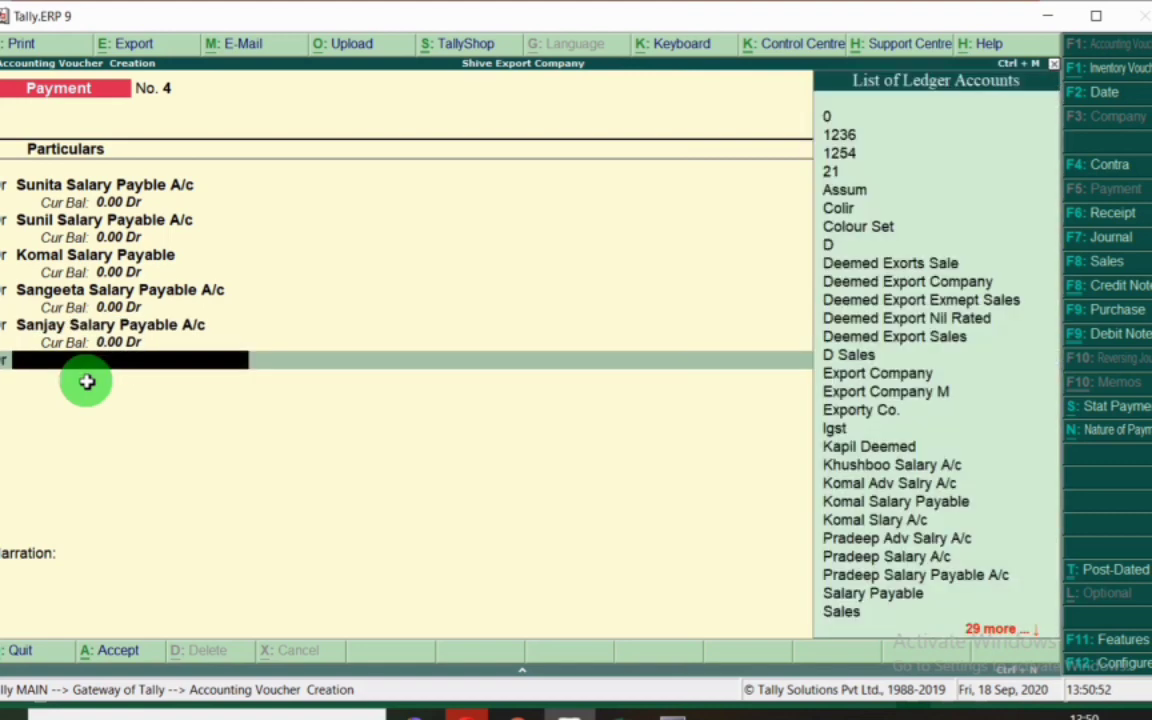
Mark employee 6's row in the Excel sheet and debit that employee's salary payable account with 20,000 in the payment voucher.
key("alt+Tab")
left_click(7, 383)
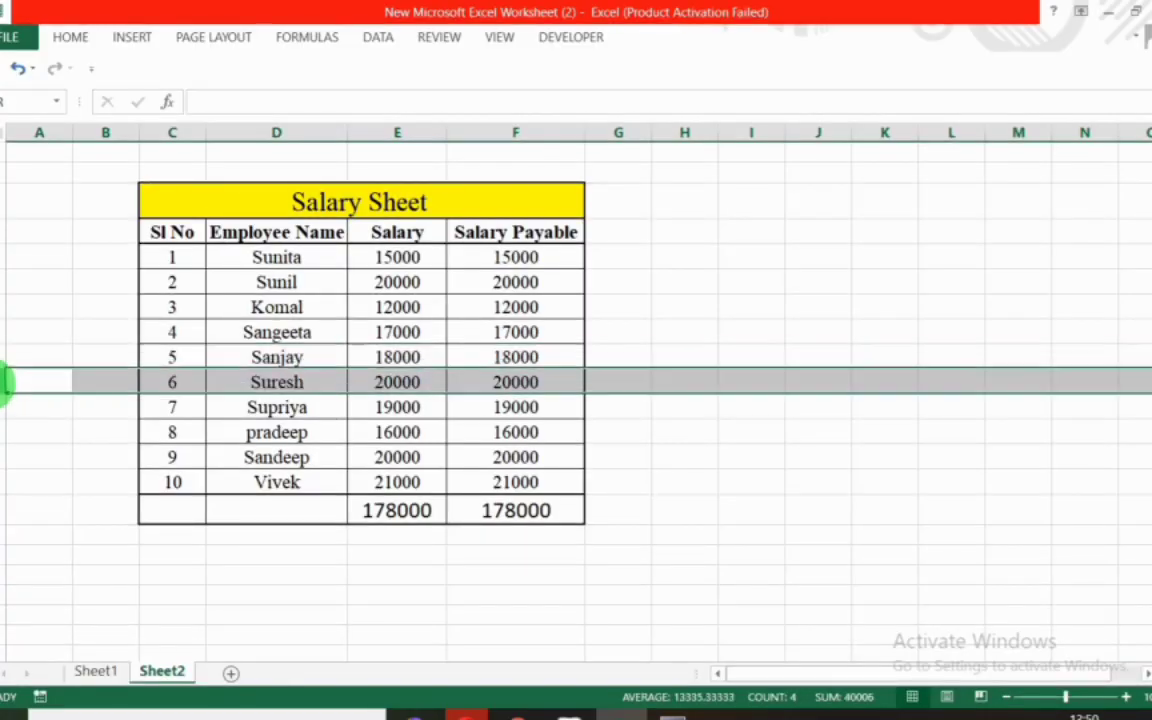
key("alt+Tab")
type("Suresh")
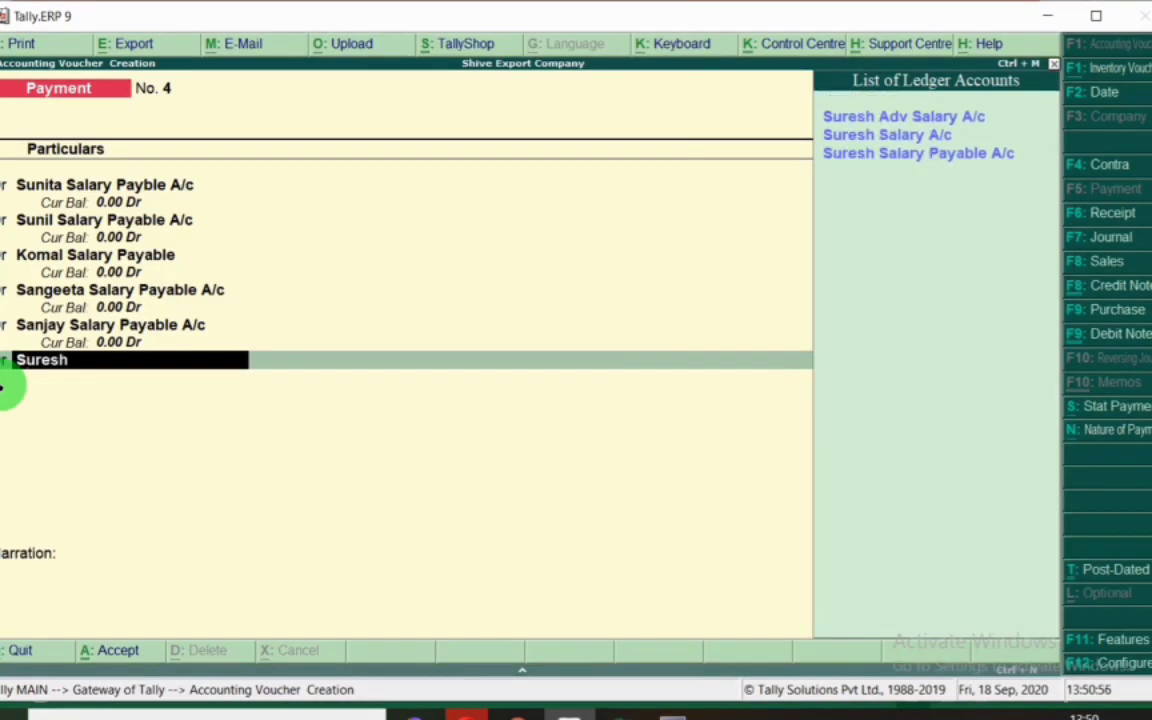
key("Down")
key("Down")
key("Return")
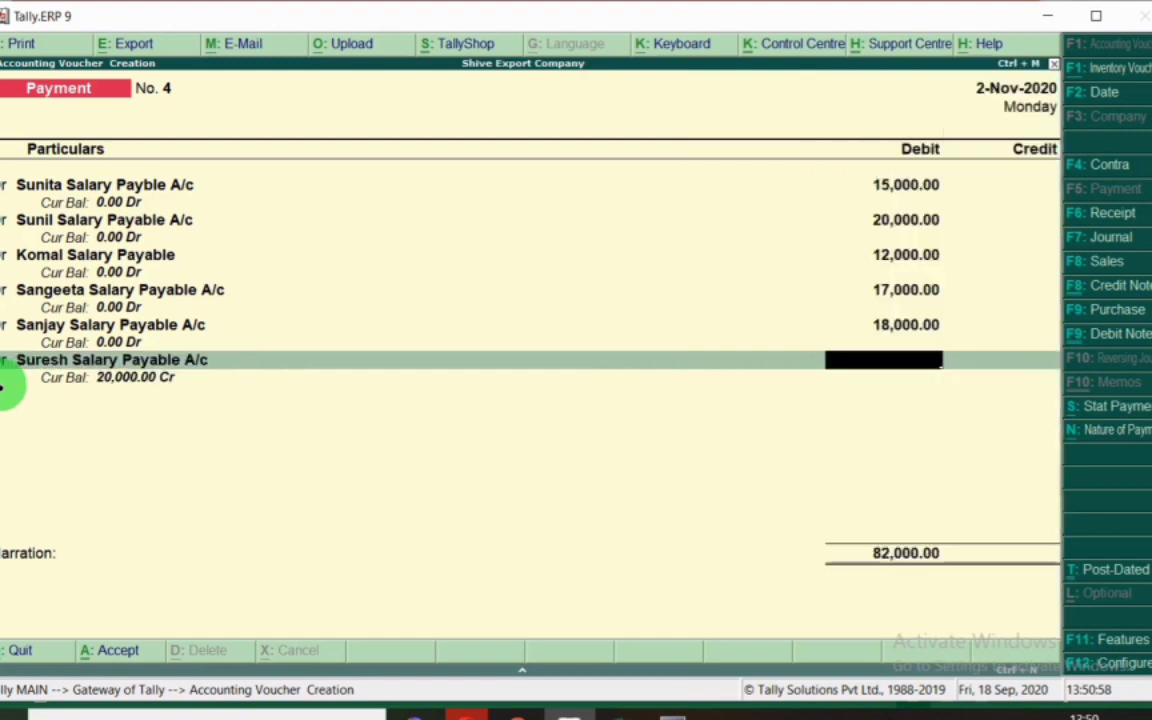
type("20,000")
key("Return")
key("Return")
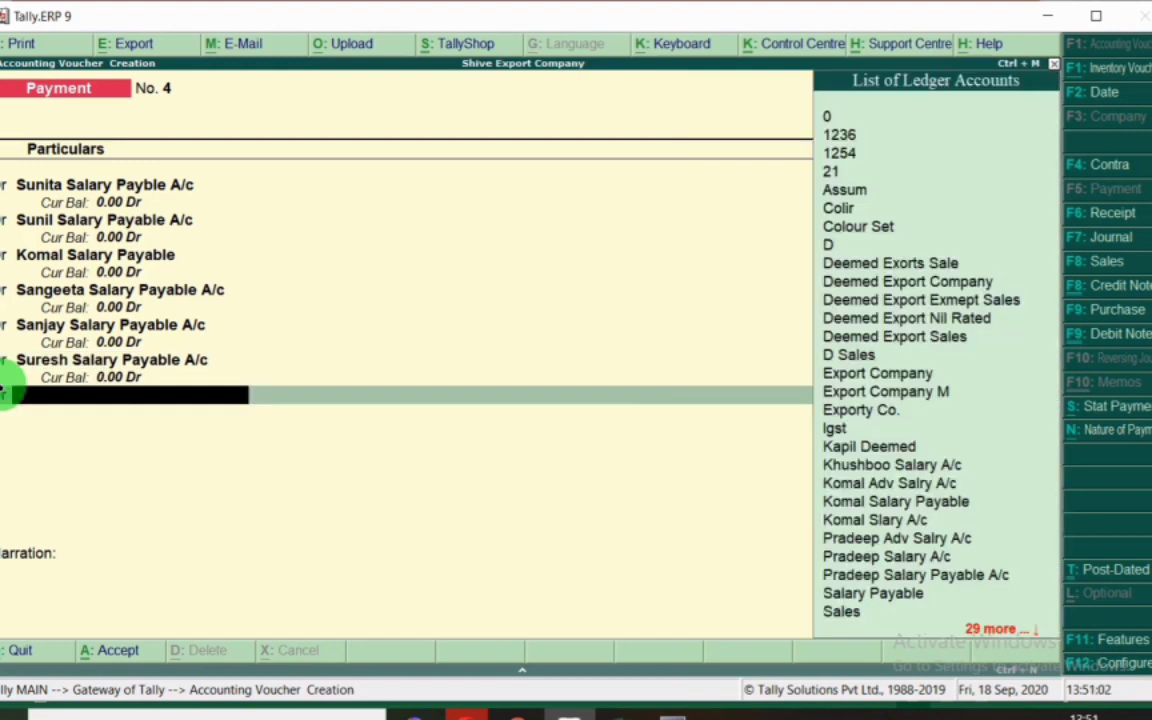
Mark employee 7's row in the Excel sheet and debit that employee's salary payable account with 19,000 in the payment voucher.
key("alt+Tab")
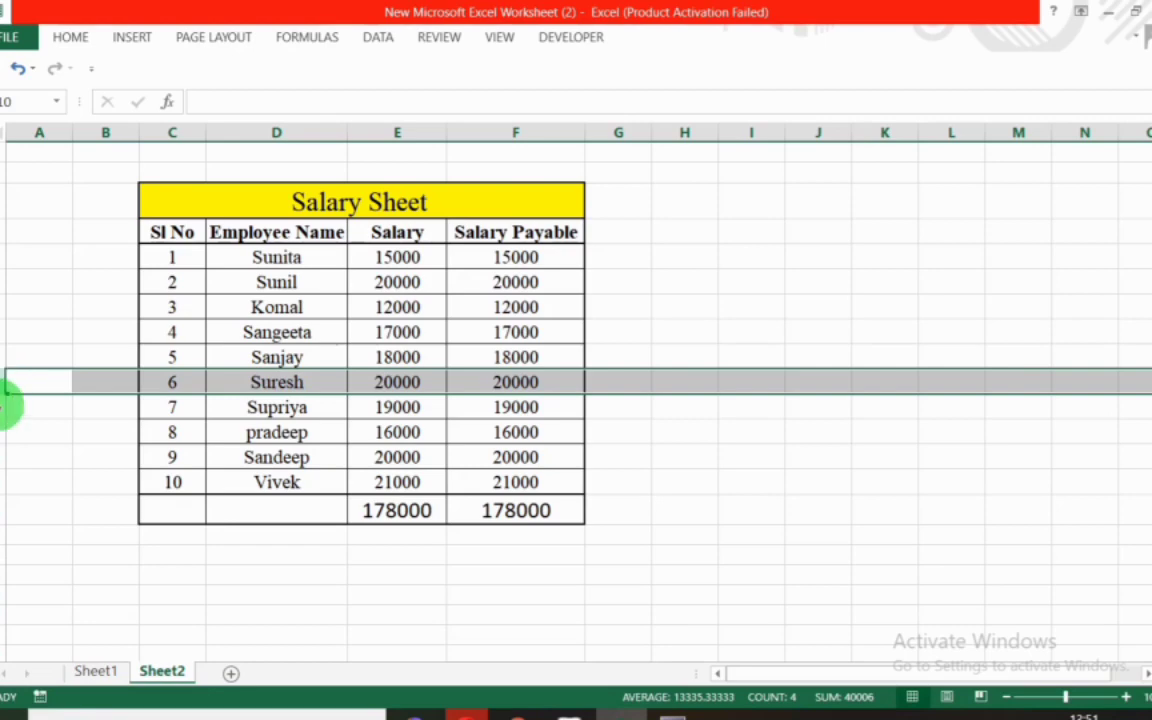
left_click(3, 407)
key("alt+Tab")
type("Supriya")
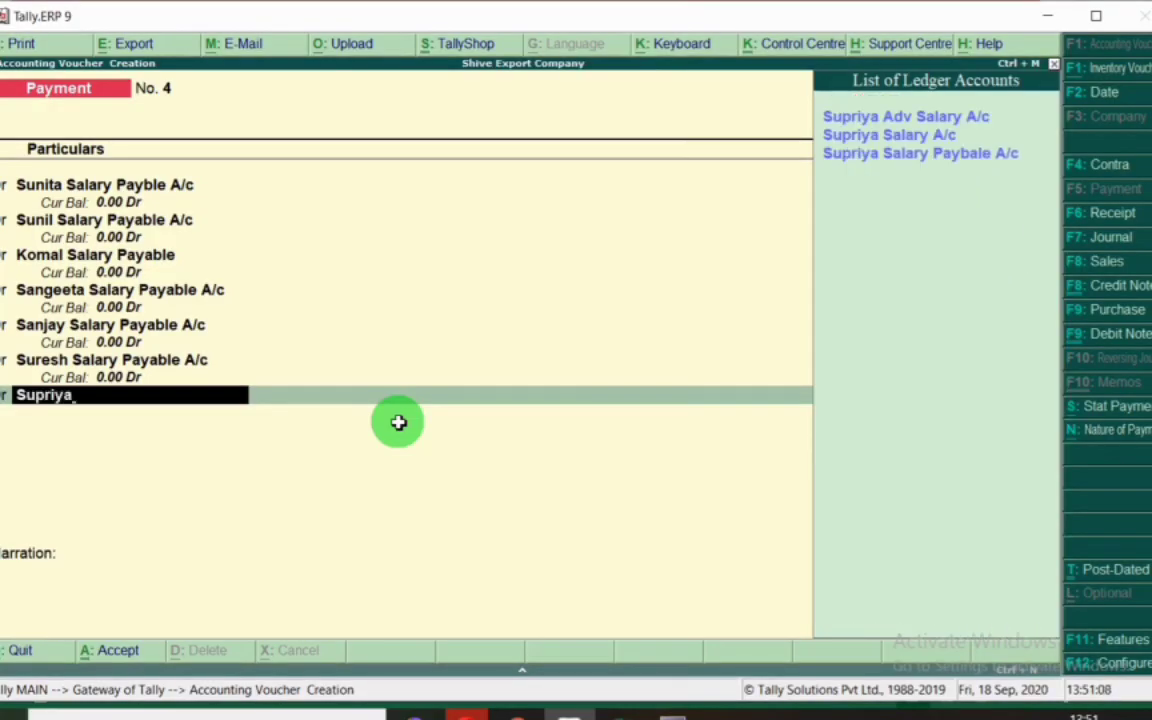
key("Down")
key("Down")
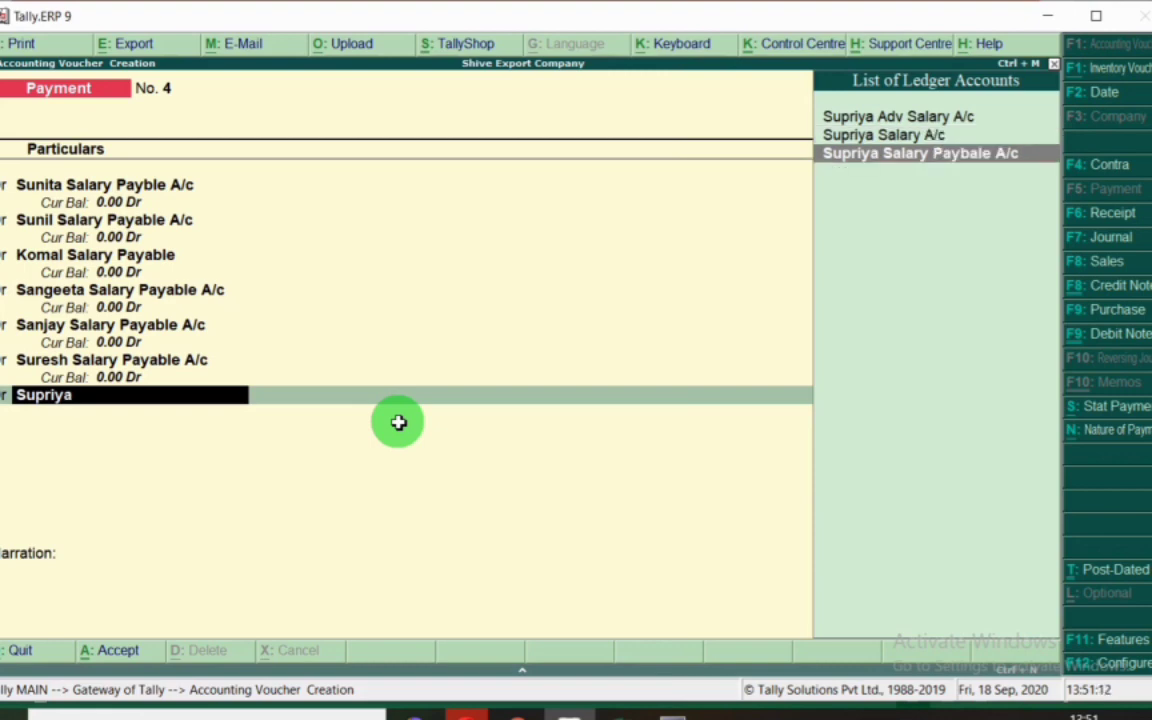
key("Return")
type("19,000")
key("Return")
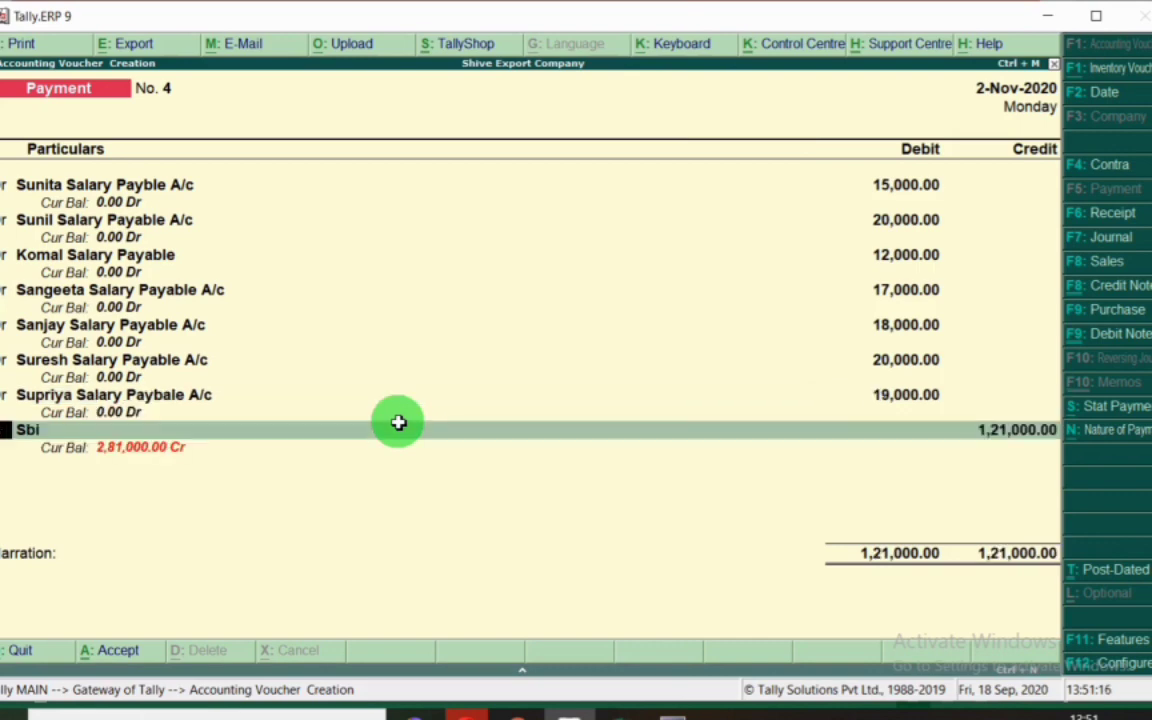
Mark employee 8's row in the Excel sheet and debit that employee's salary payable account with 16,000 in the payment voucher.
key("alt+Tab")
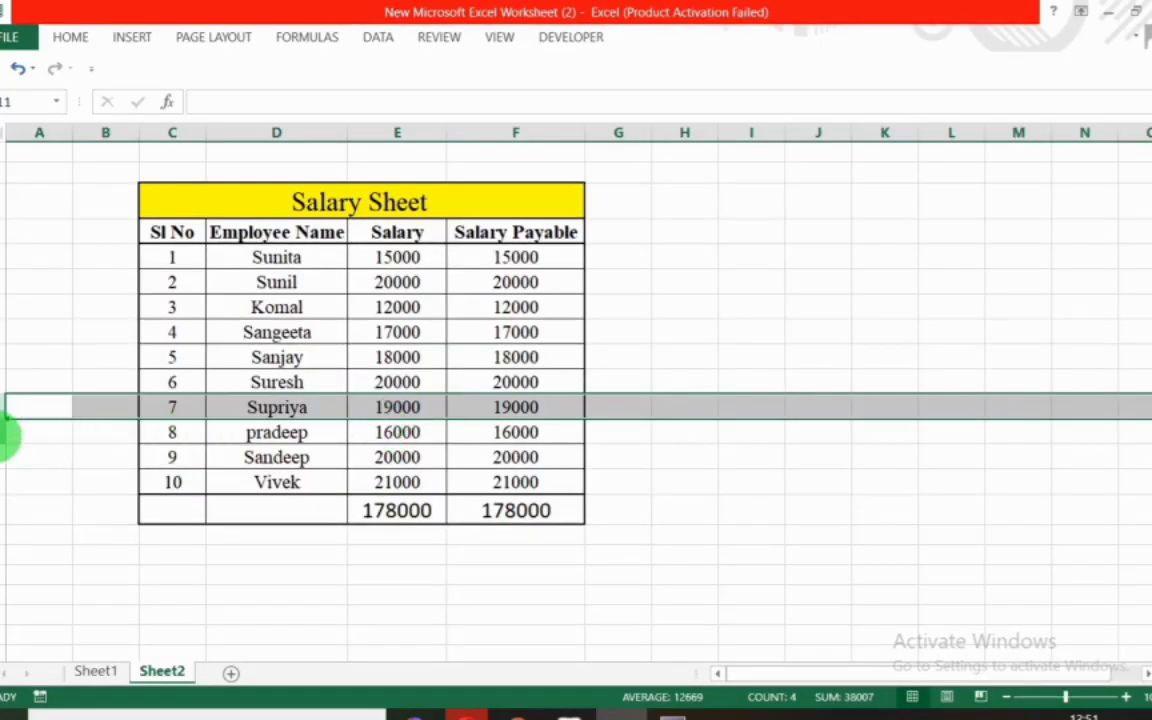
left_click(8, 432)
key("alt+Tab")
type("Pradee")
key("Down")
key("Down")
key("Return")
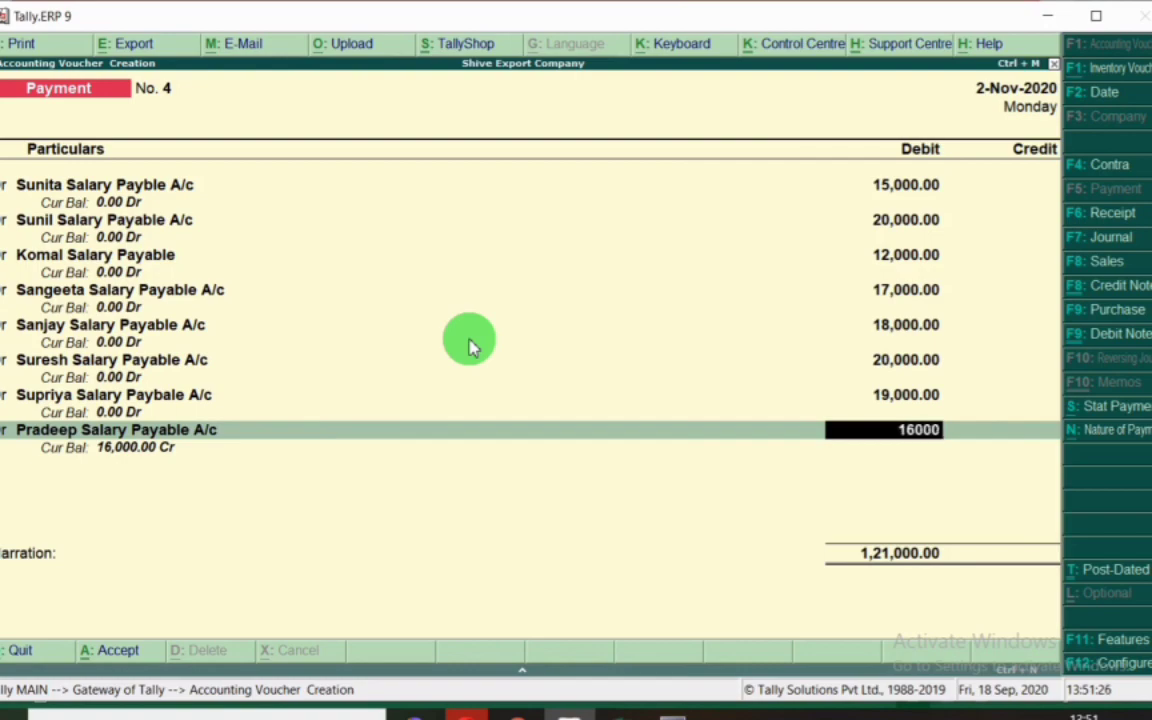
key("Return")
key("Return")
Mark employee 9's row in the Excel sheet and debit that employee's salary payable account with 20,000 in the payment voucher.
key("alt+Tab")
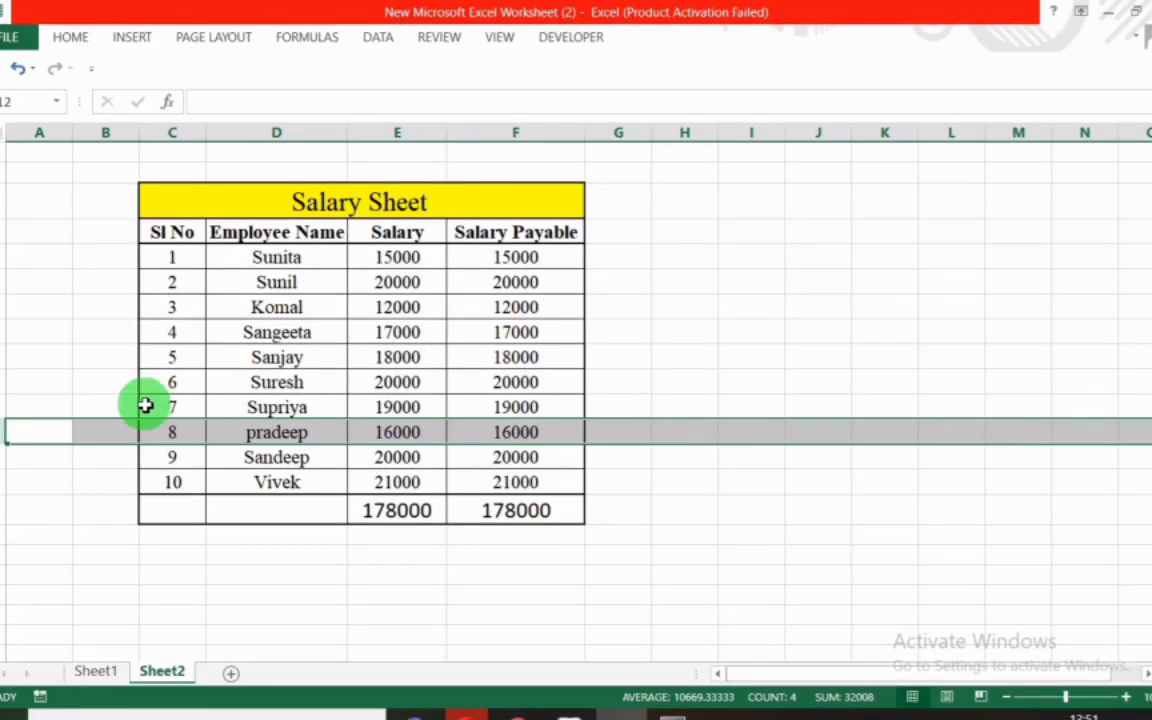
left_click(6, 457)
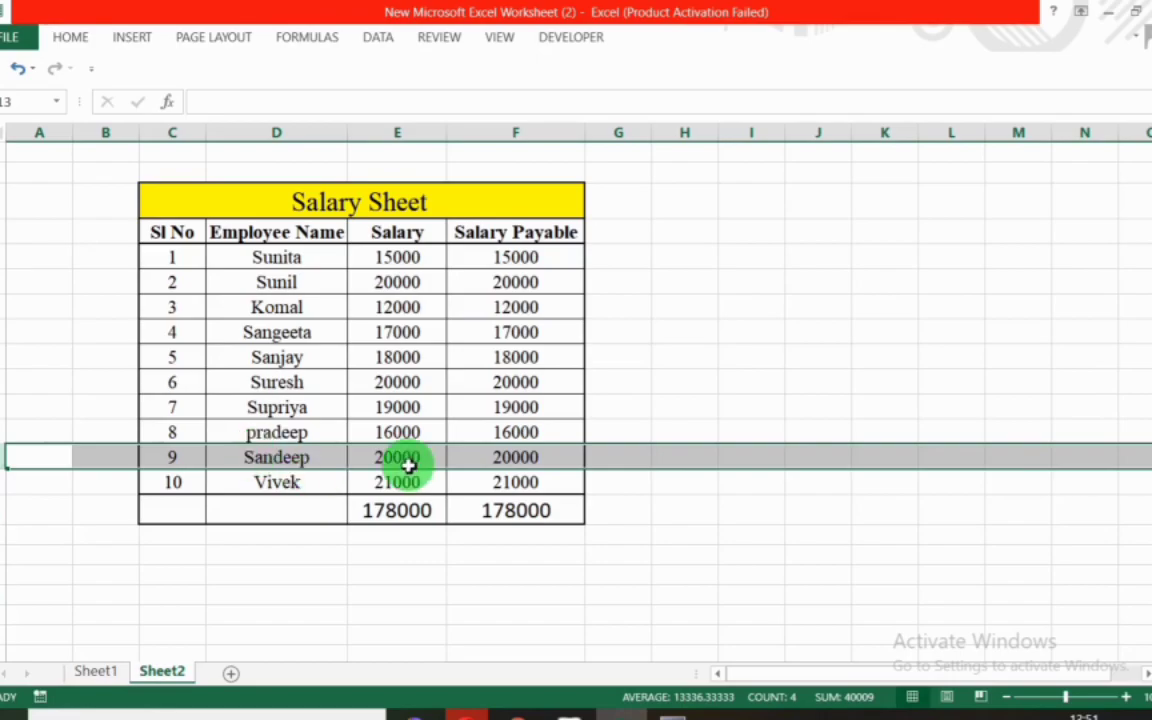
key("alt+Tab")
type("Sandee")
key("Down")
key("Down")
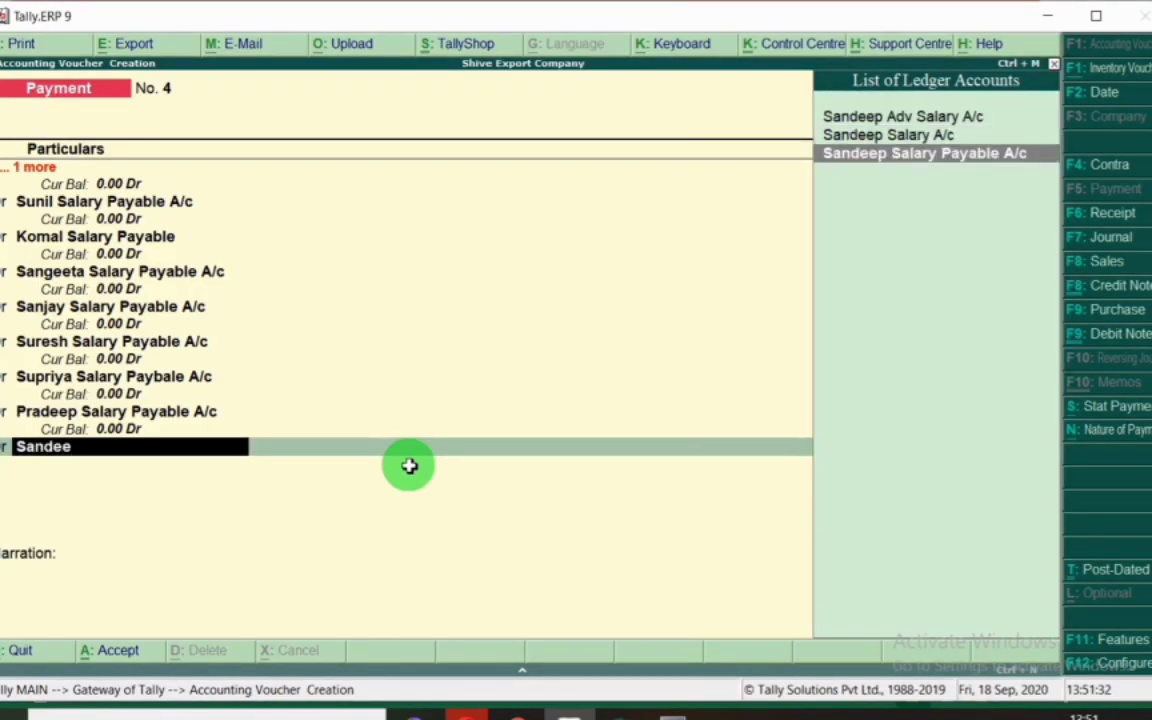
key("Return")
key("alt+Tab")
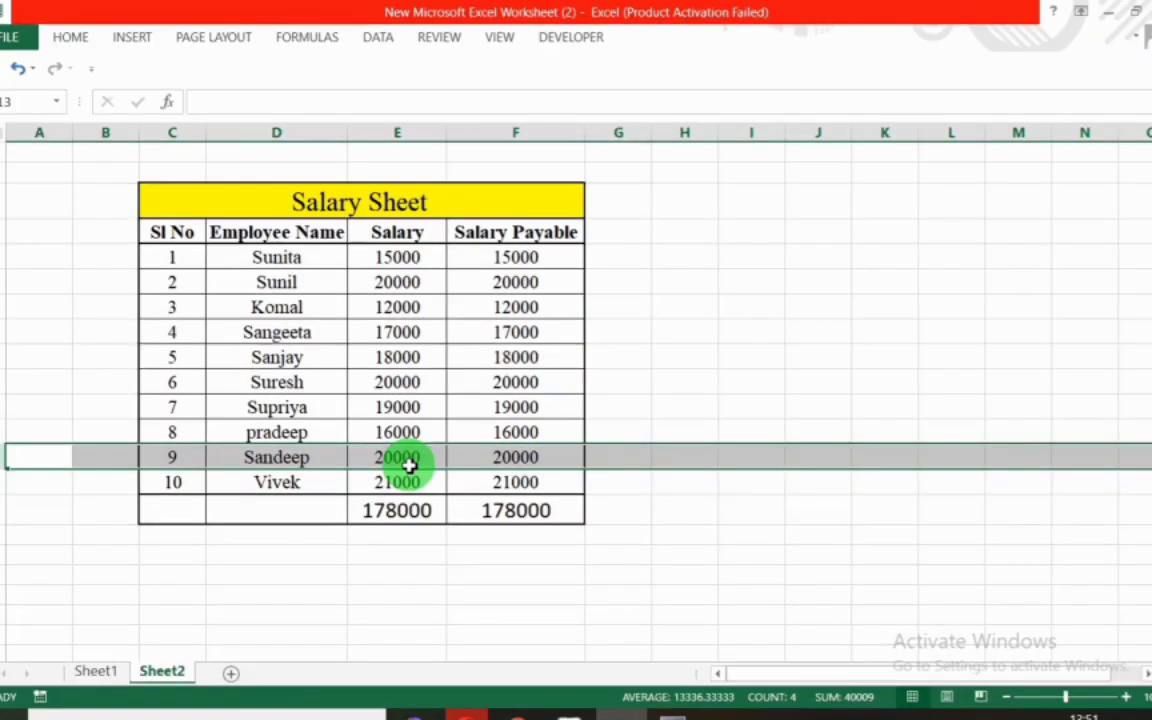
key("alt+Tab")
type("2")
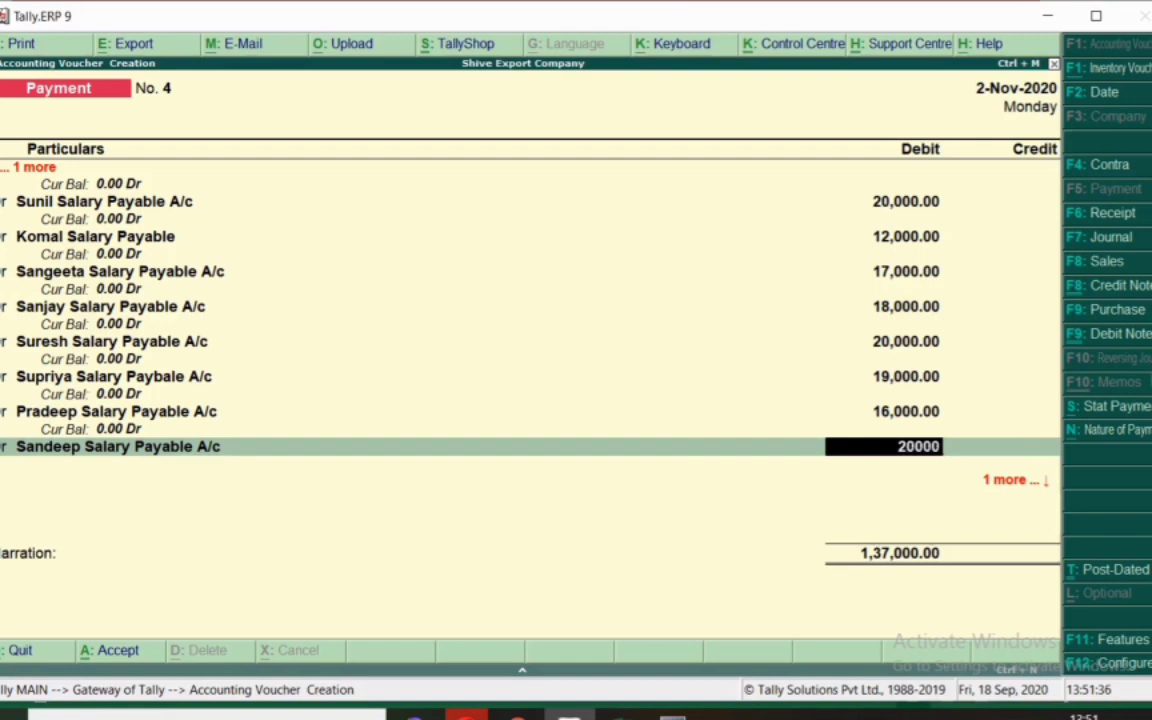
key("Return")
Check employee 10's salary in the Excel sheet and debit that employee's salary payable account with 21,000 in the payment voucher.
key("alt+Tab")
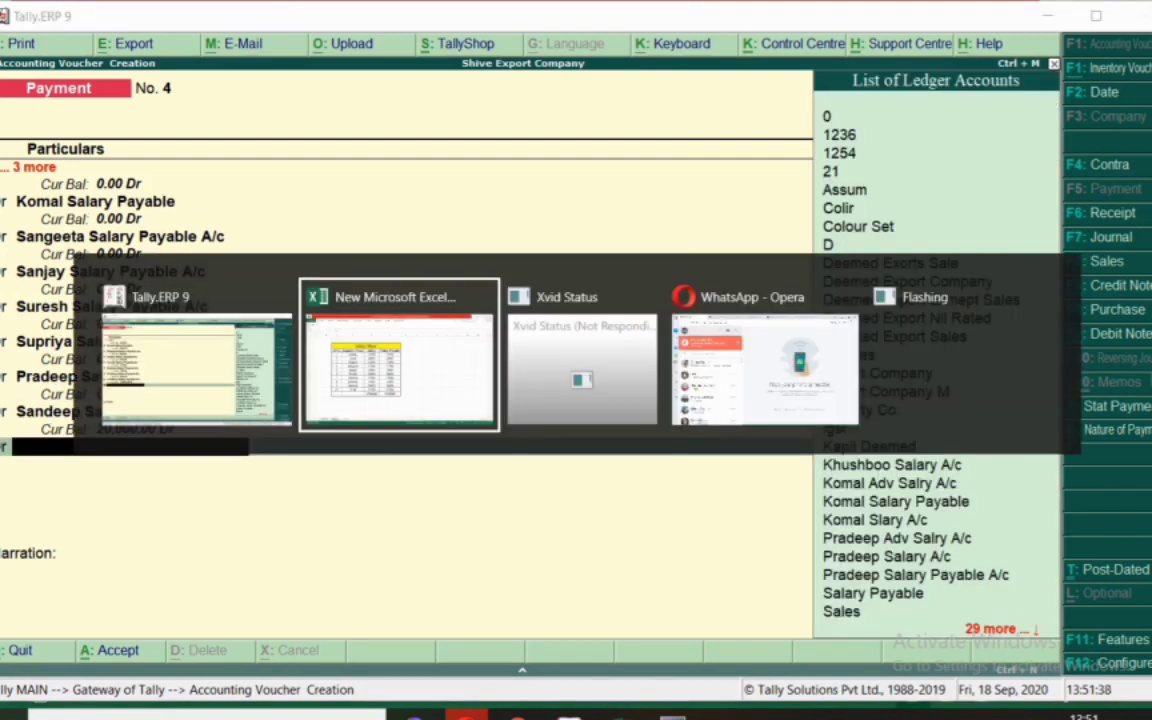
key("alt+Tab")
type("Vi")
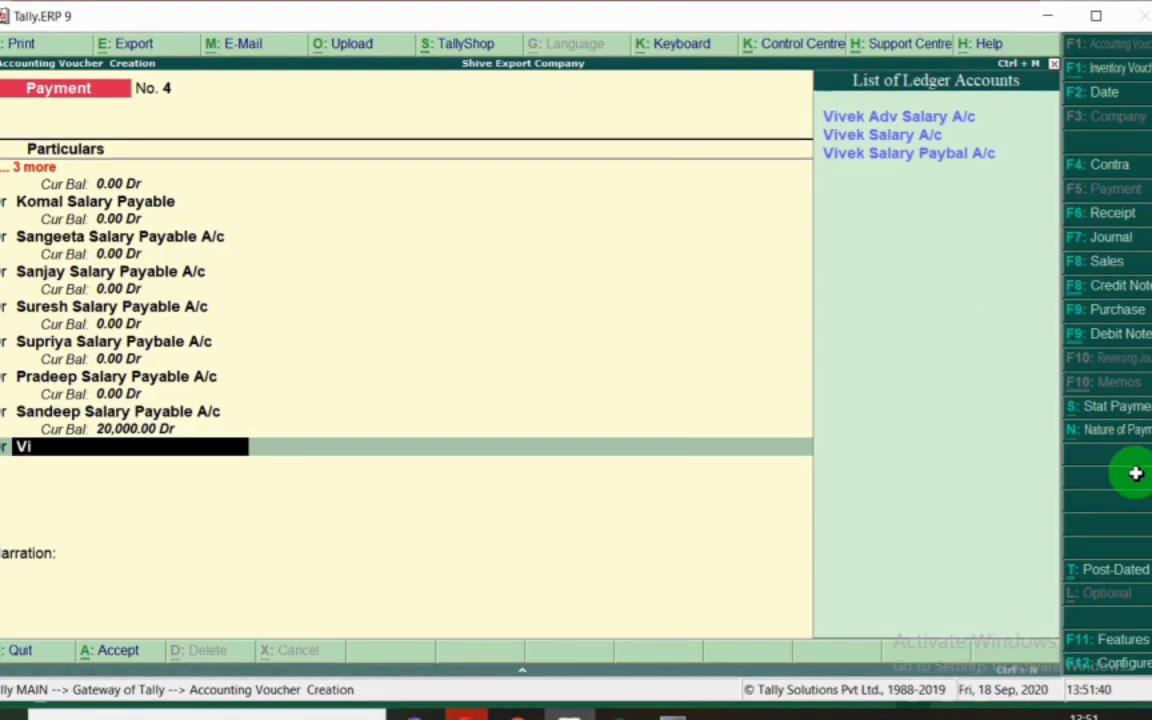
key("Down")
key("Down")
key("Return")
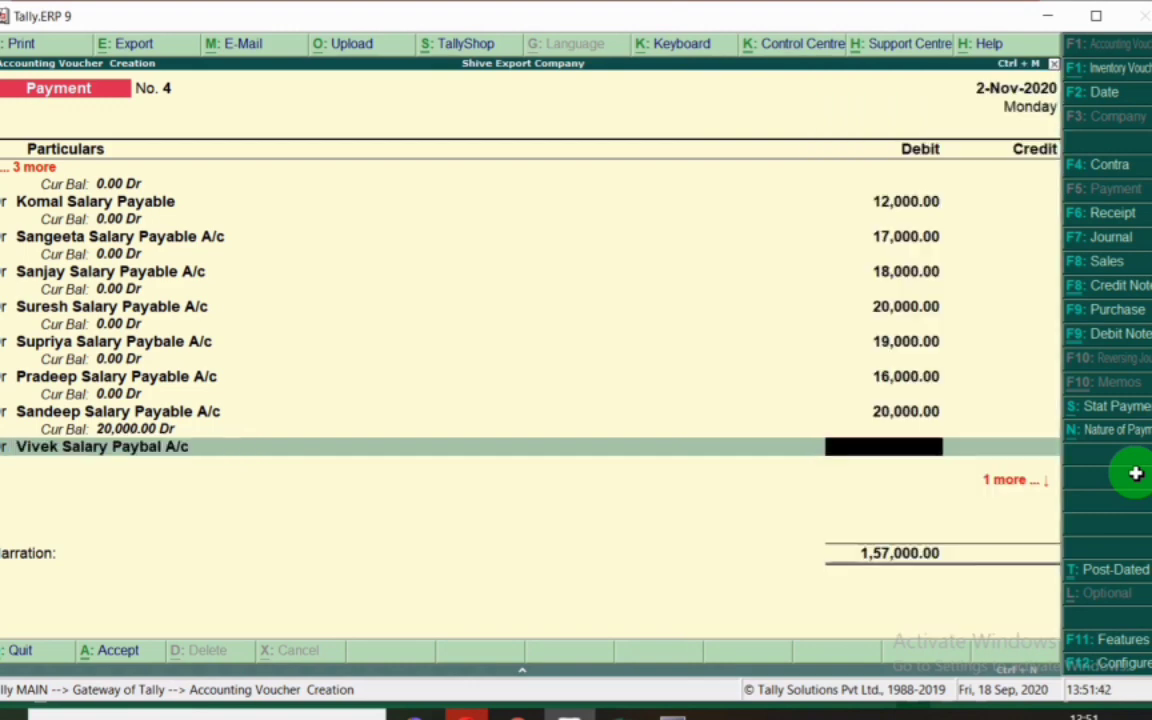
type("21000")
key("Return")
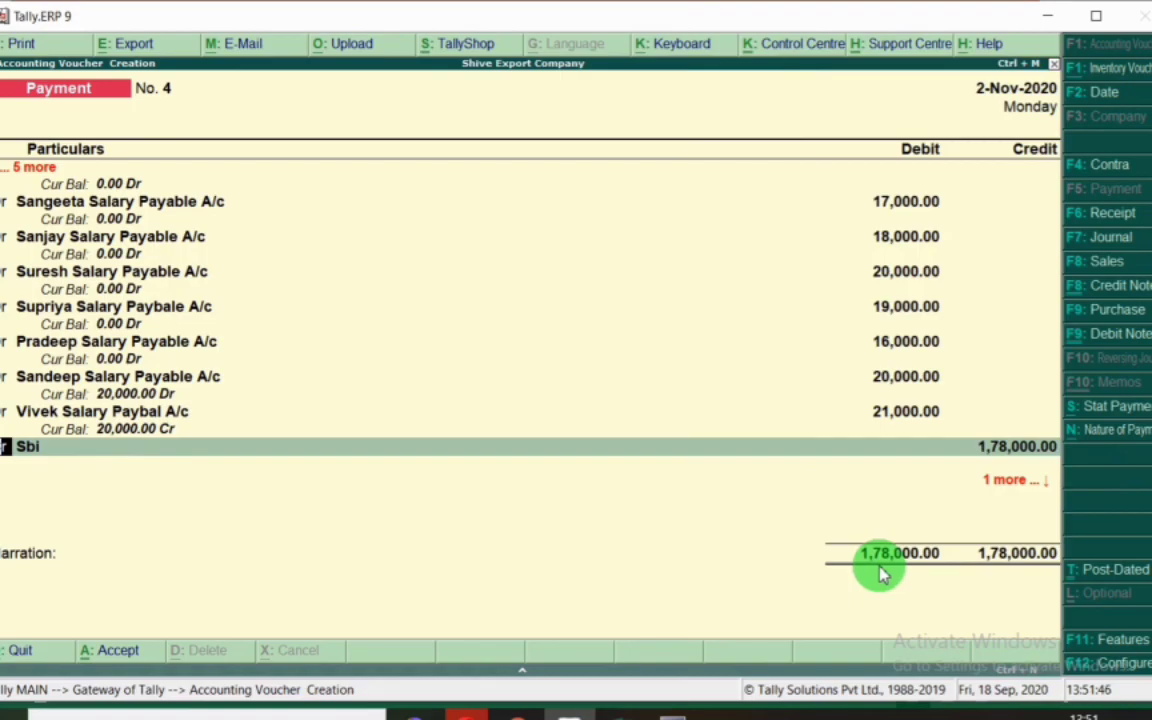
Compare the voucher with the Excel salary sheet, credit Sbi with 1,78,000 and save the payment voucher.
key("alt+Tab")
key("alt+Tab")
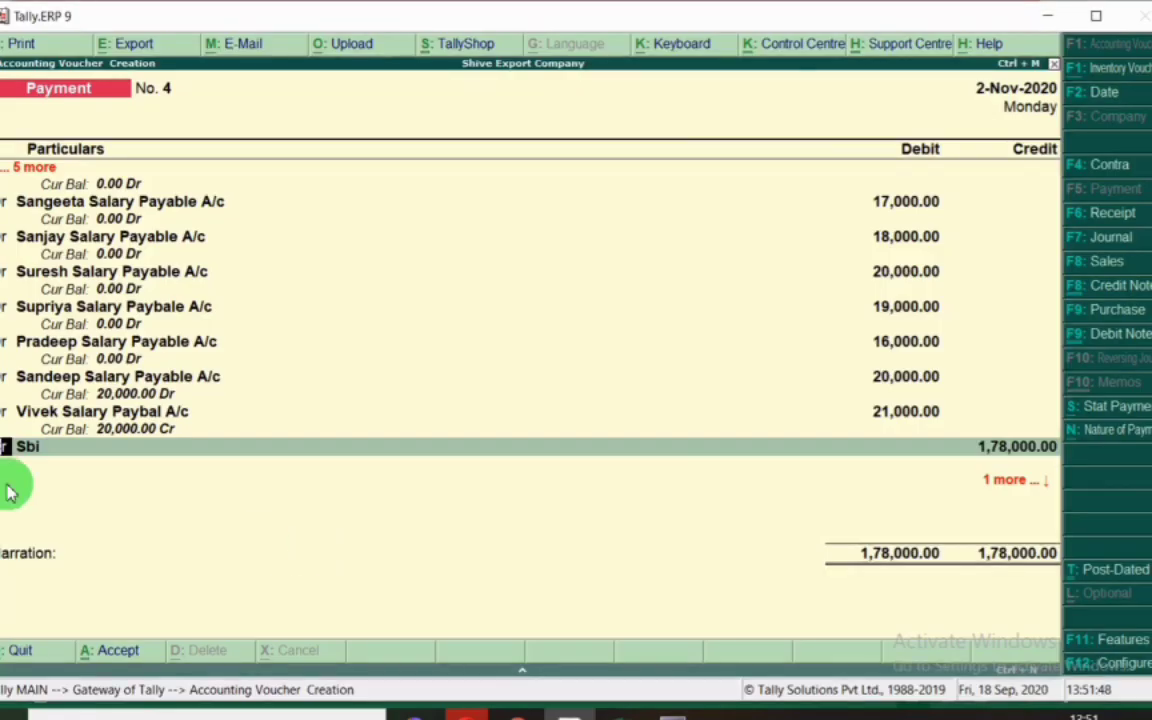
key("Return")
key("Return")
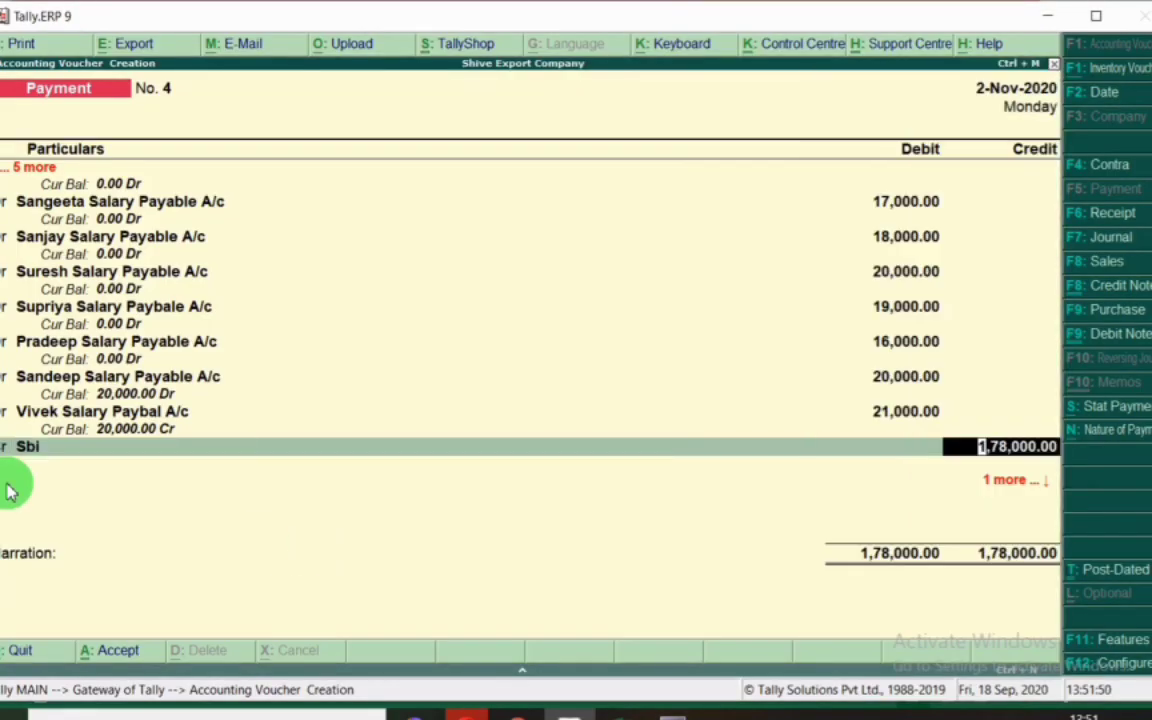
left_click(127, 662)
key("Escape")
key("Return")
key("Return")
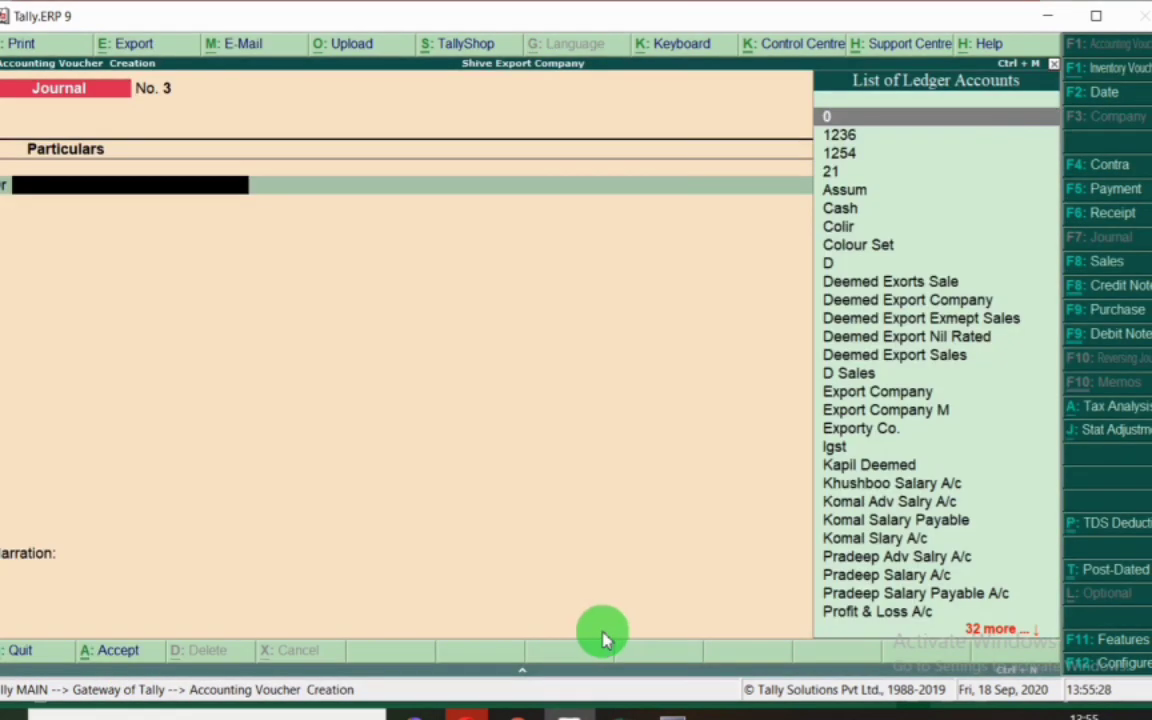
Start a new payment voucher dated 2-Nov-2020.
left_click(1105, 189)
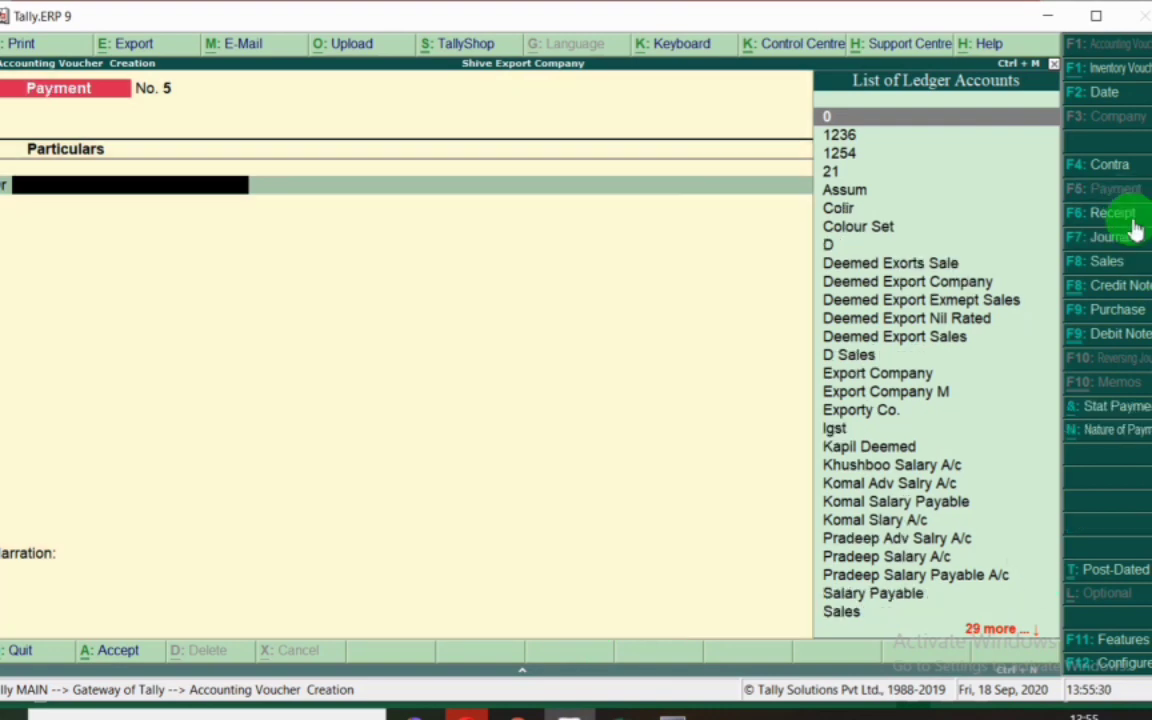
key("F2")
type("2.1")
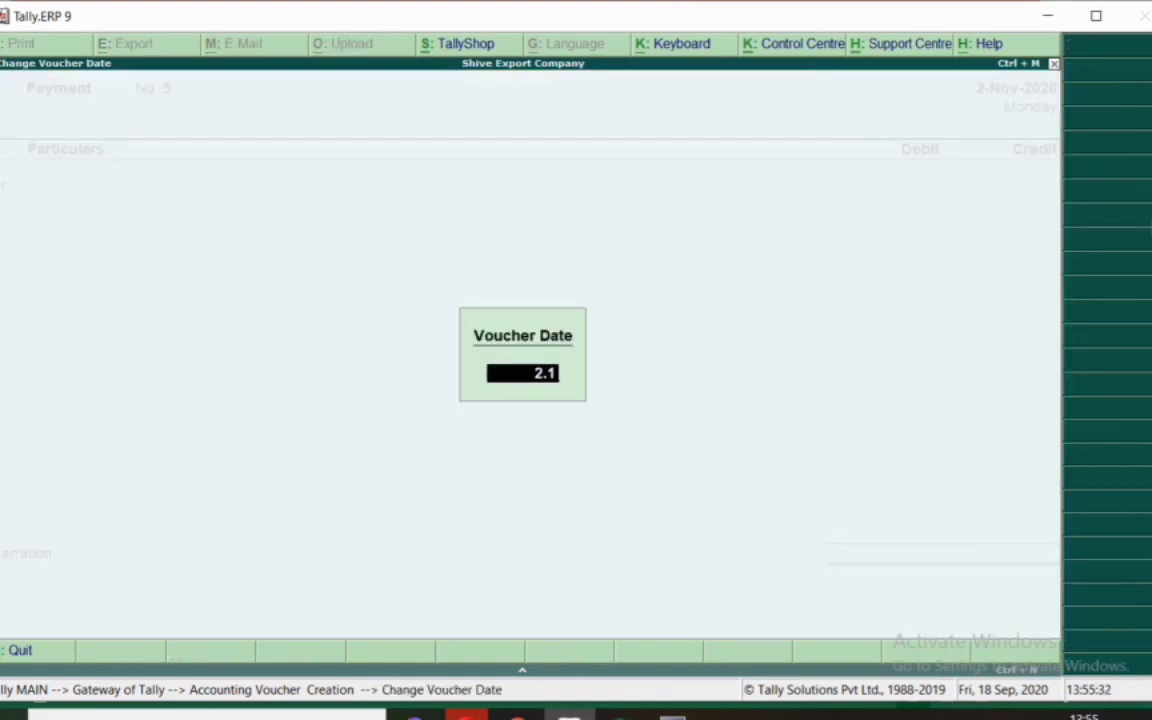
key("Return")
Mark employee 1's row in the Excel salary sheet and choose that employee's salary payable account as the voucher's debit ledger.
key("alt+Tab")
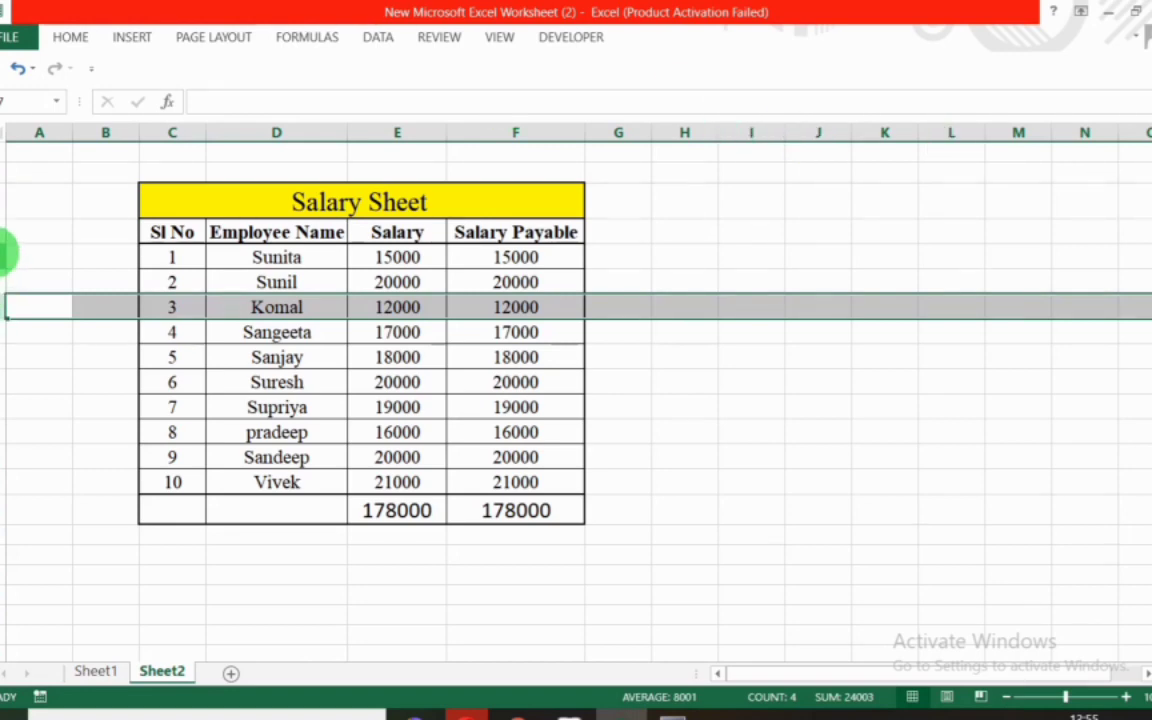
left_click(10, 255)
key("alt+Tab")
type("Suni")
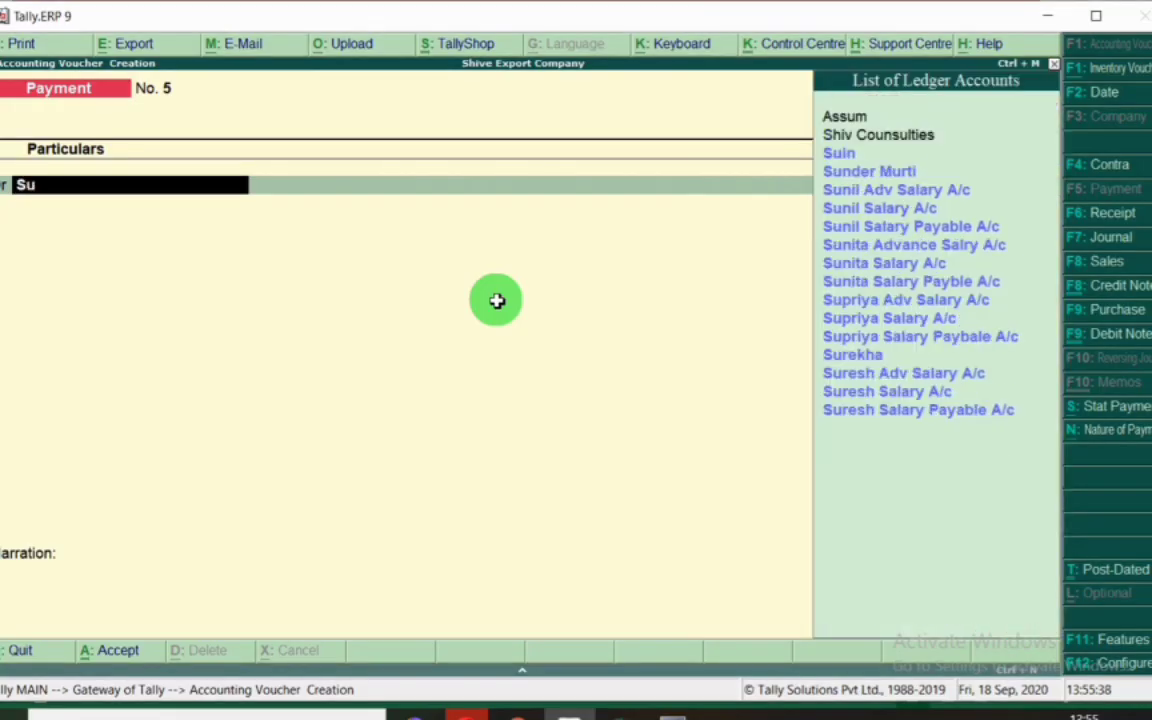
key("Down")
key("Down")
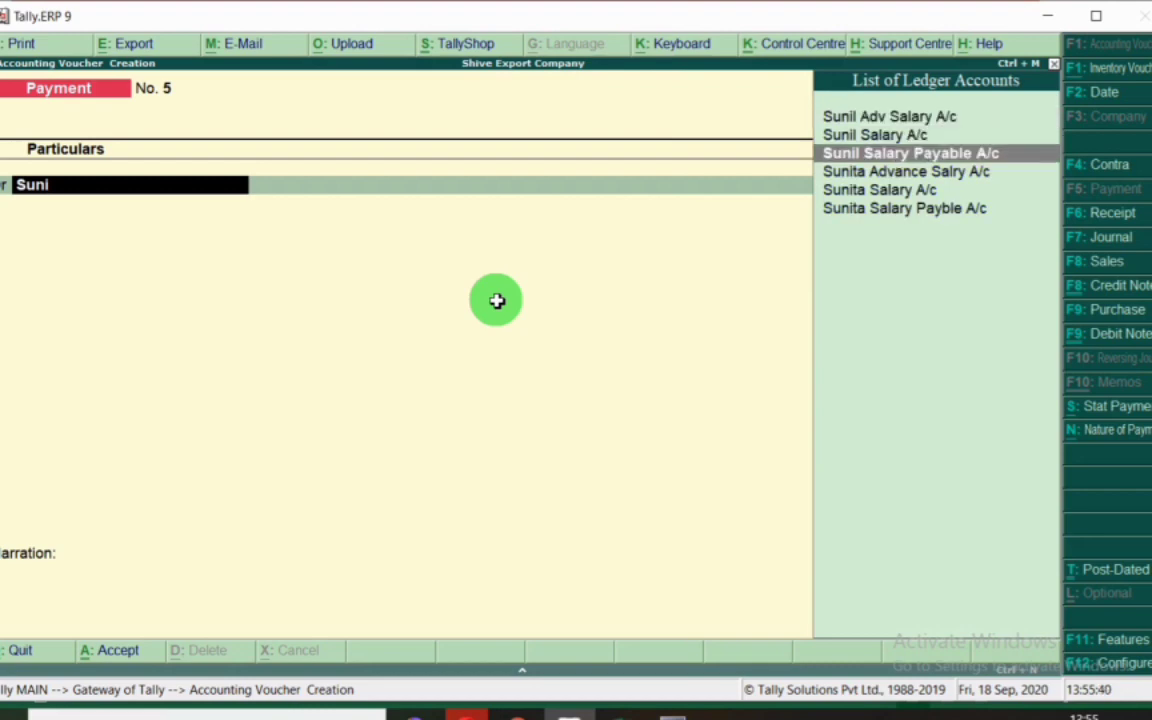
key("Down")
key("Down")
key("Down")
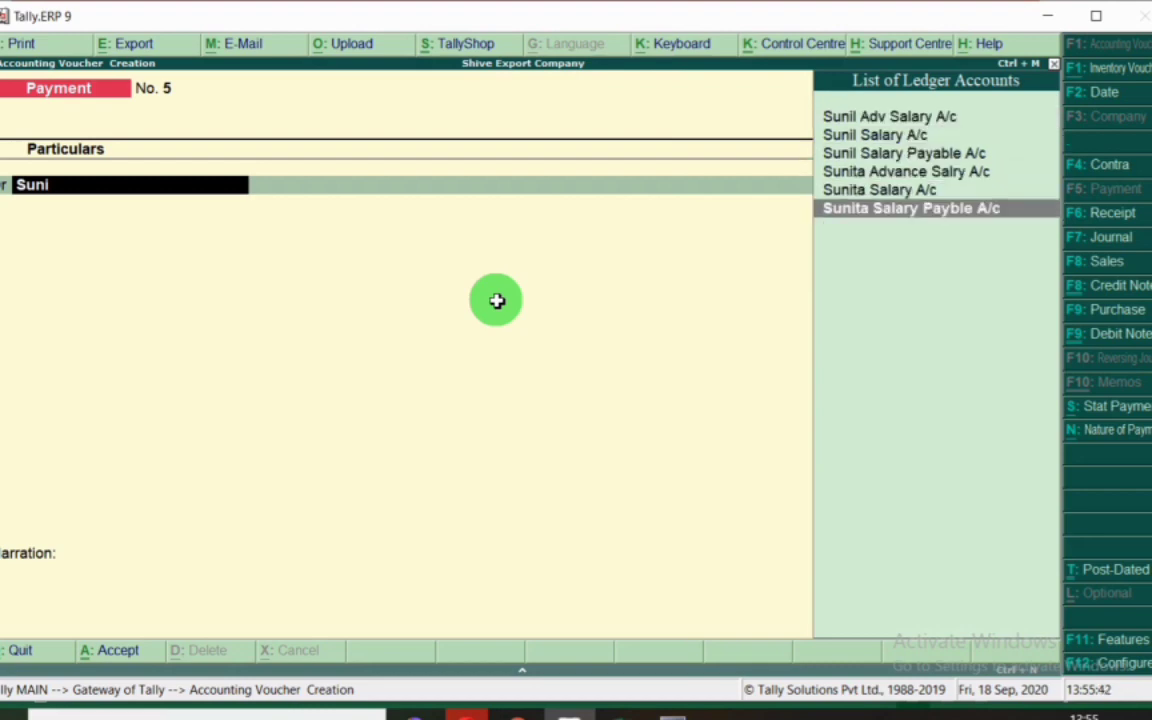
key("Return")
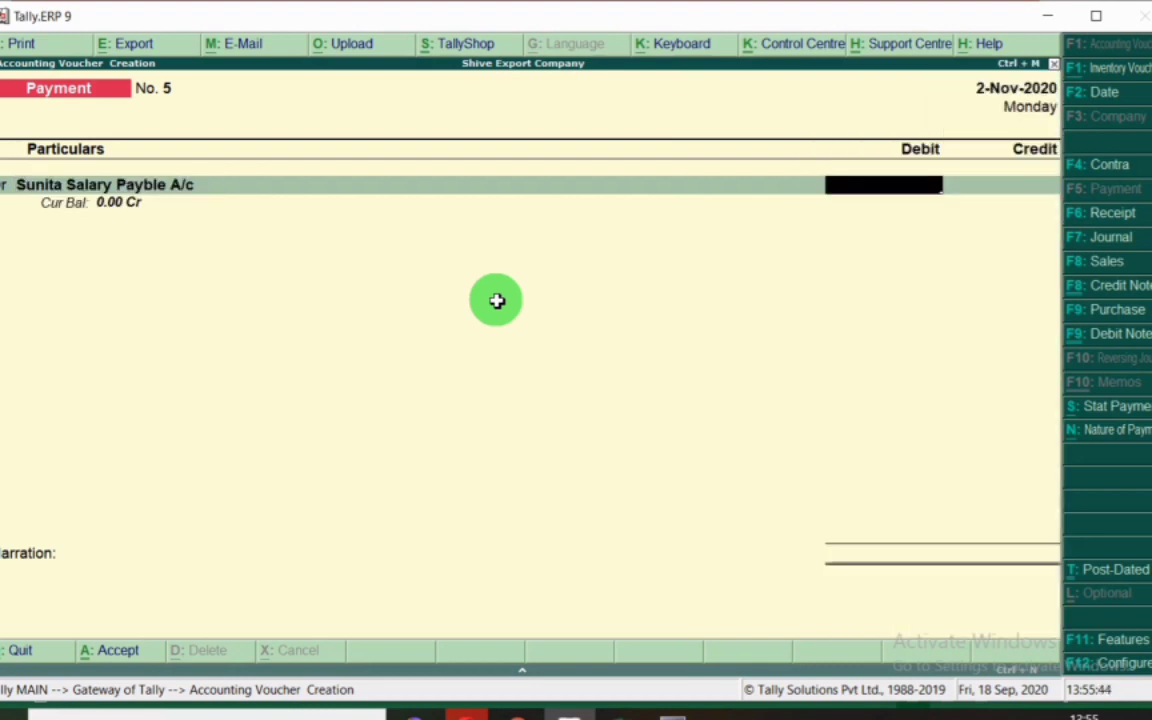
Check employee 1's salary in the Excel sheet, debit 15,000 to the payable account and choose Sbi as the credit ledger.
key("alt+Tab")
key("alt+Tab")
type("15,000")
key("Return")
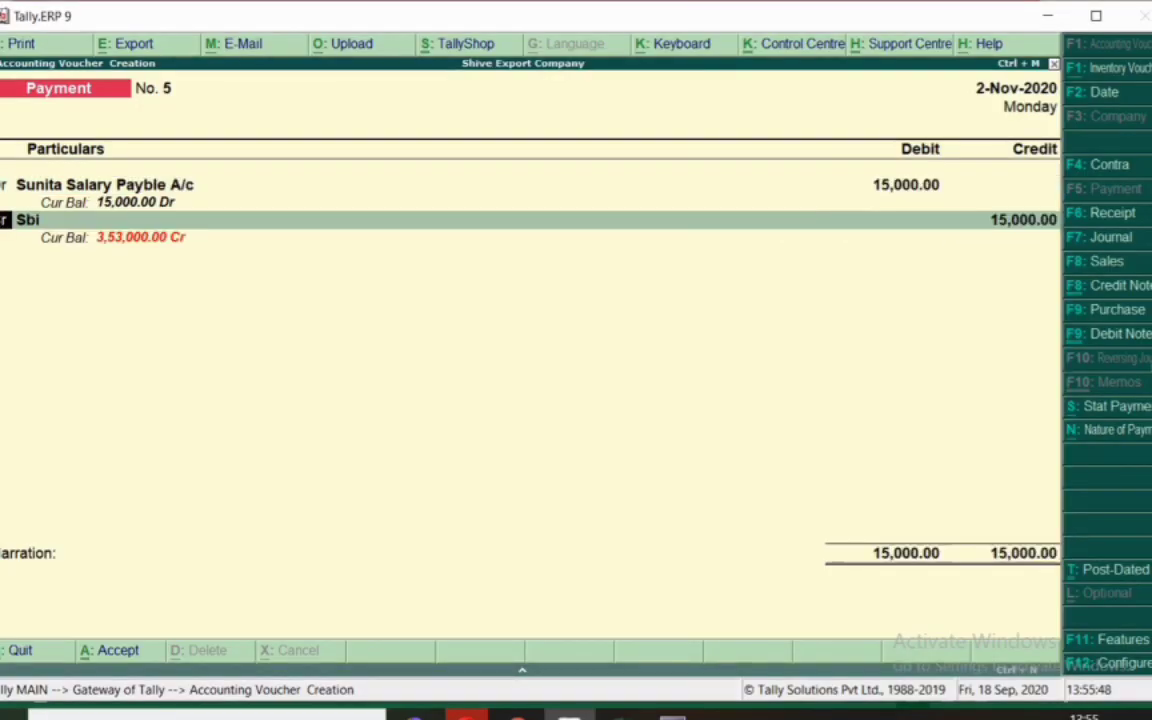
key("Return")
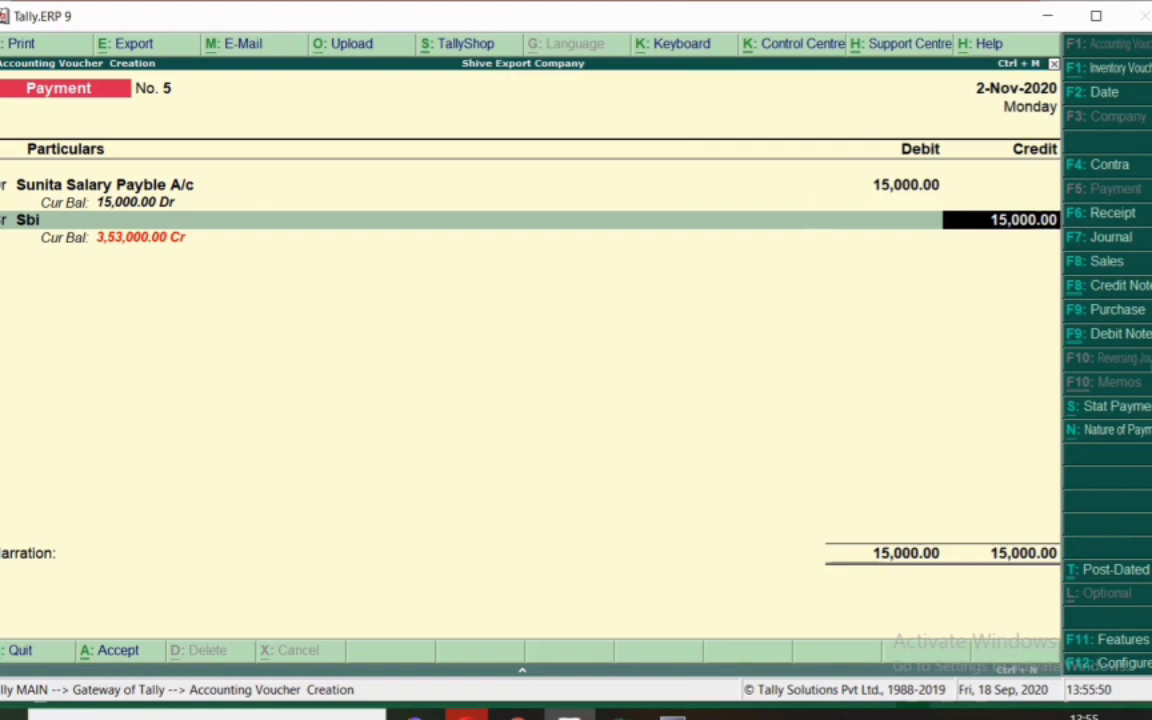
Go through the Sbi bank allocation for the 15,000 credit and quit the payment voucher without saving it.
key("Return")
key("Return")
key("Return")
key("Return")
key("Return")
key("Return")
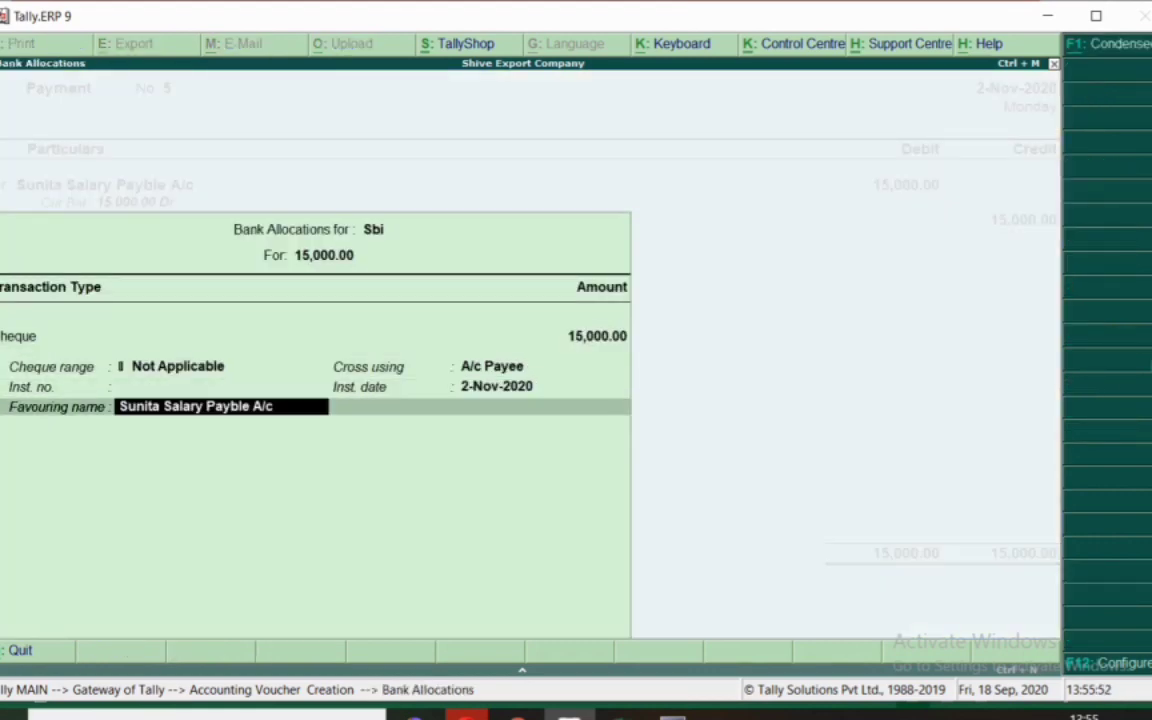
key("Return")
key("Escape")
key("Return")
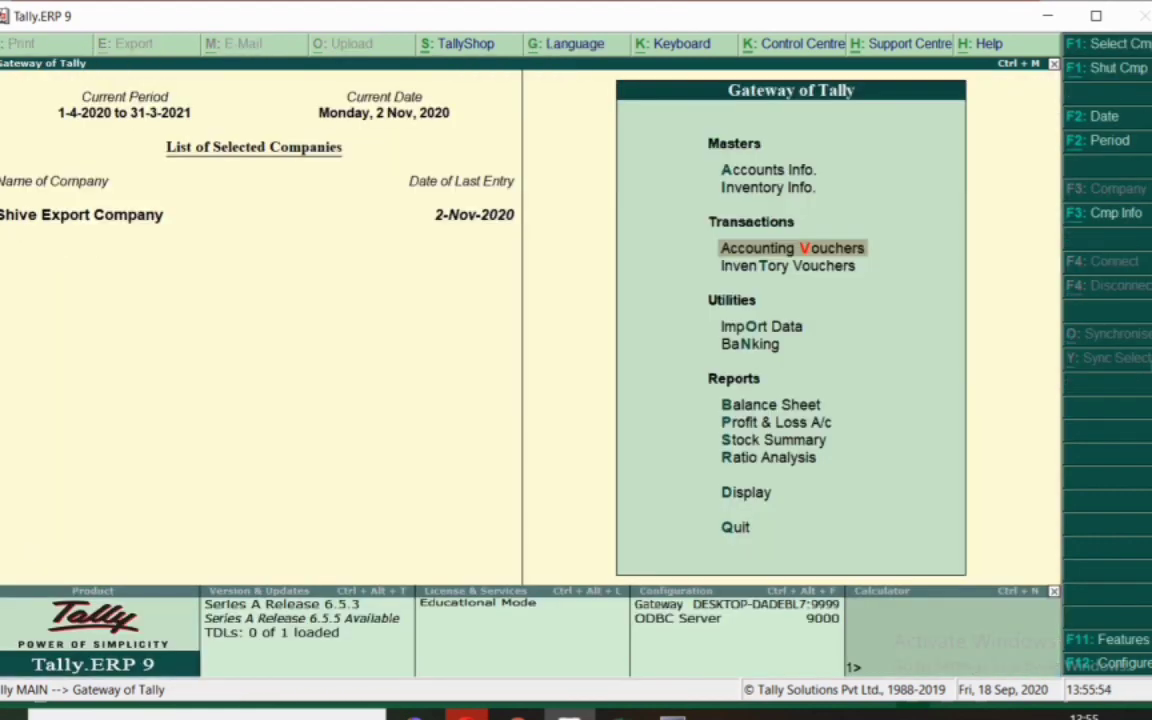
Reopen accounting voucher creation and date the payment voucher 2-Nov-2020.
key("Return")
key("F2")
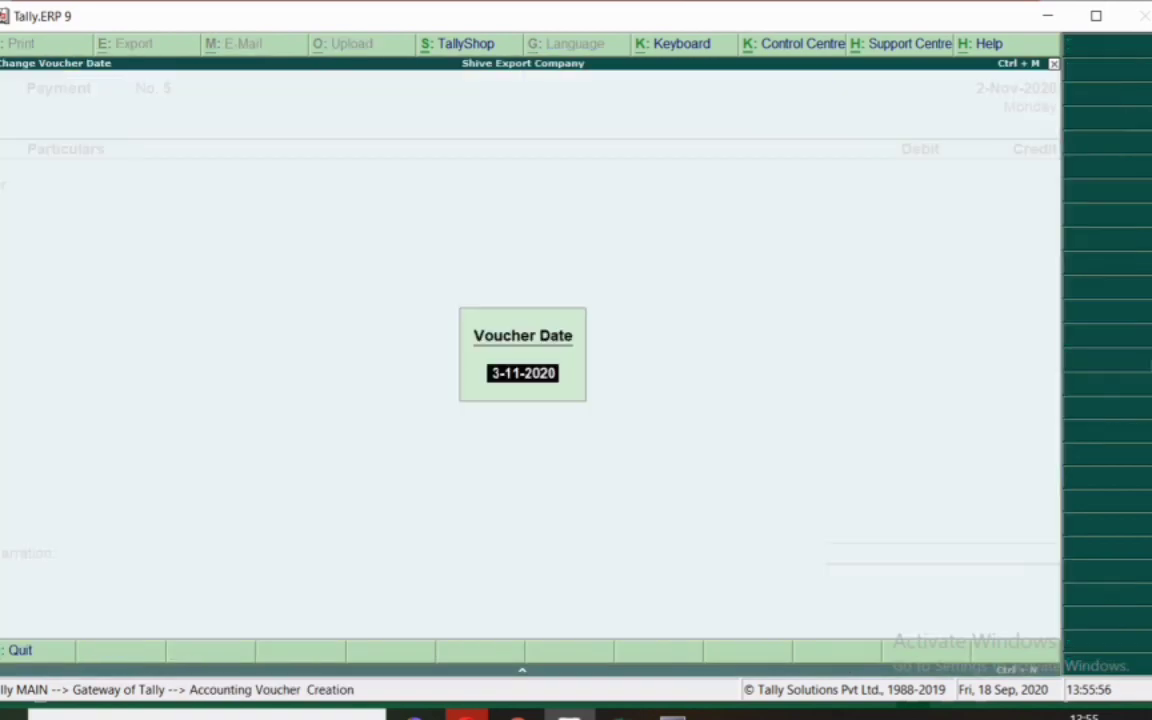
type("2.")
key("Return")
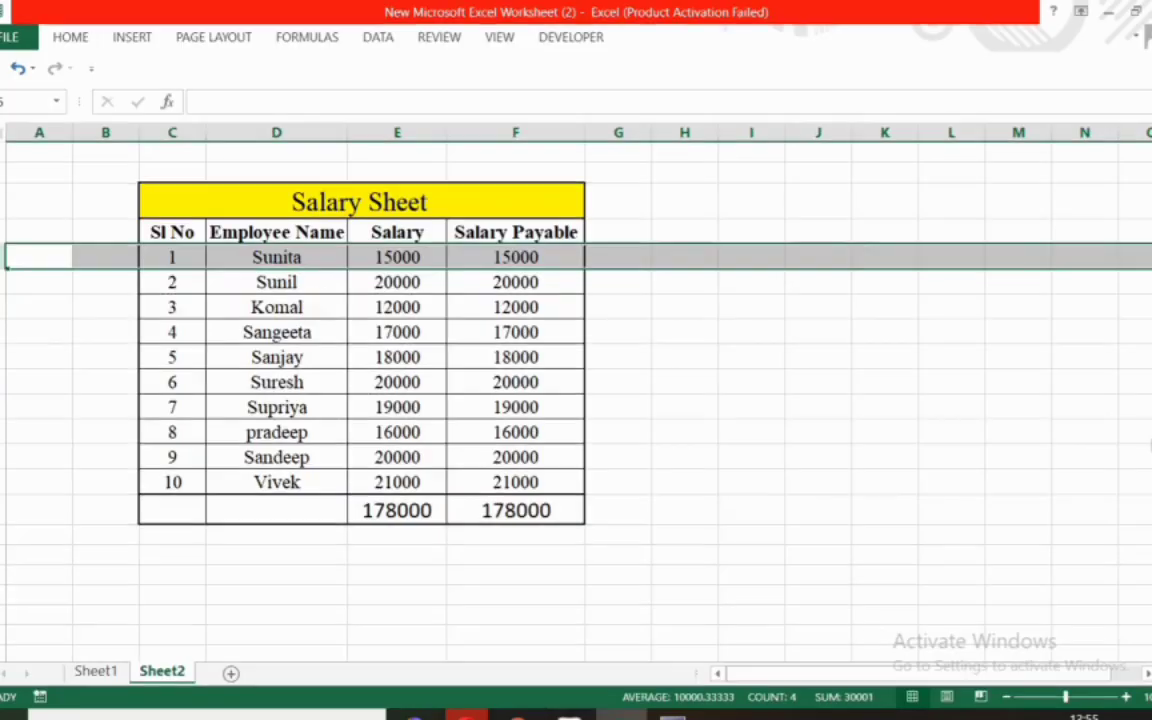
Mark employee 4's row in the Excel salary sheet and choose that employee's salary payable account as the voucher's debit ledger.
left_click(5, 334)
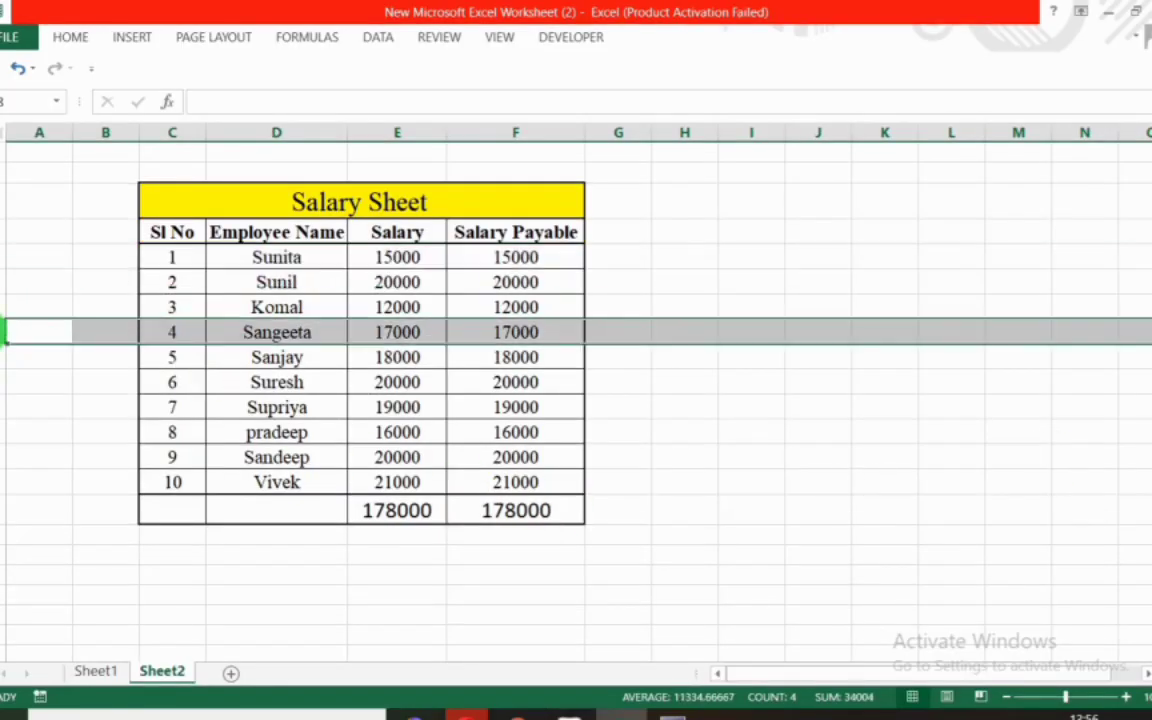
key("alt+Tab")
type("Sang")
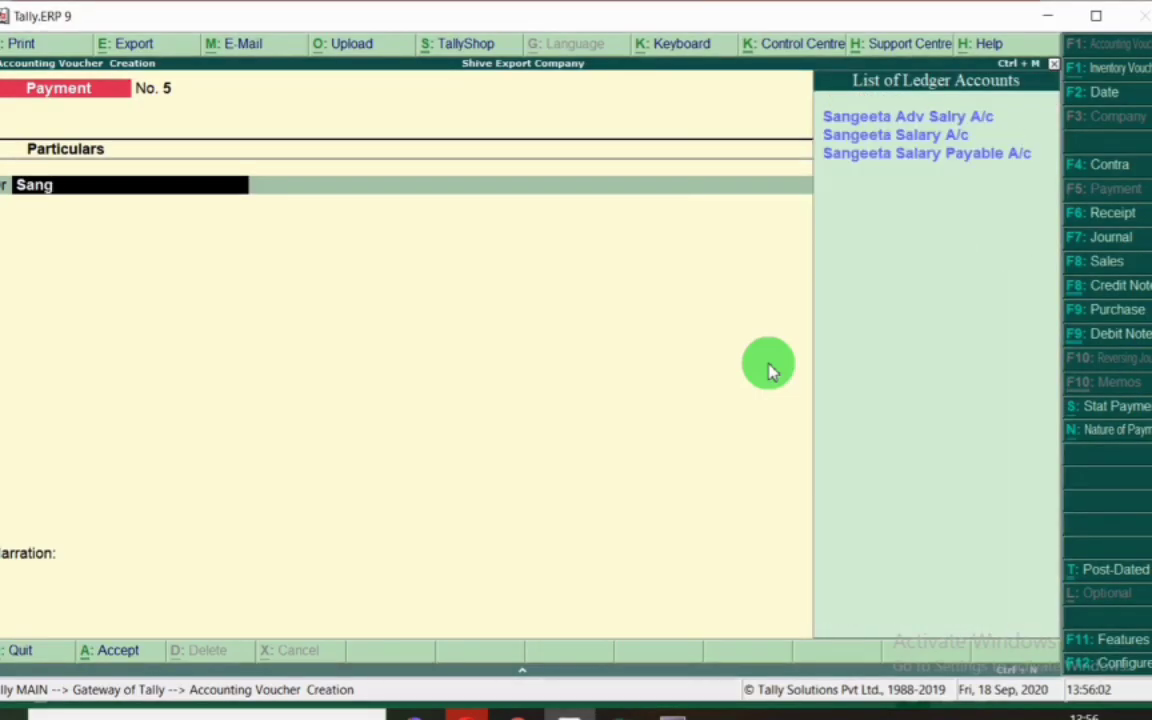
type("ee")
key("Down")
key("Down")
key("Return")
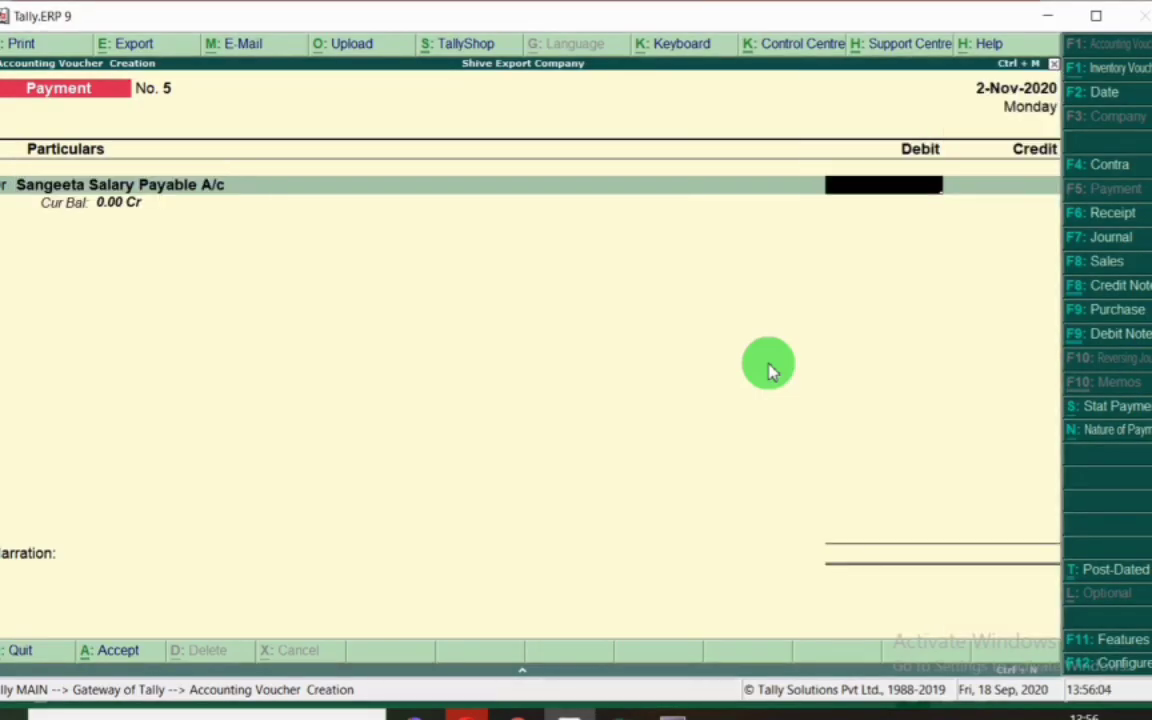
Consult the Excel sheet, debit employee 4's salary payable account with 18,000 and credit Sbi with the same amount.
key("alt+Tab")
key("alt+Tab")
type("18,000")
key("Return")
type("s")
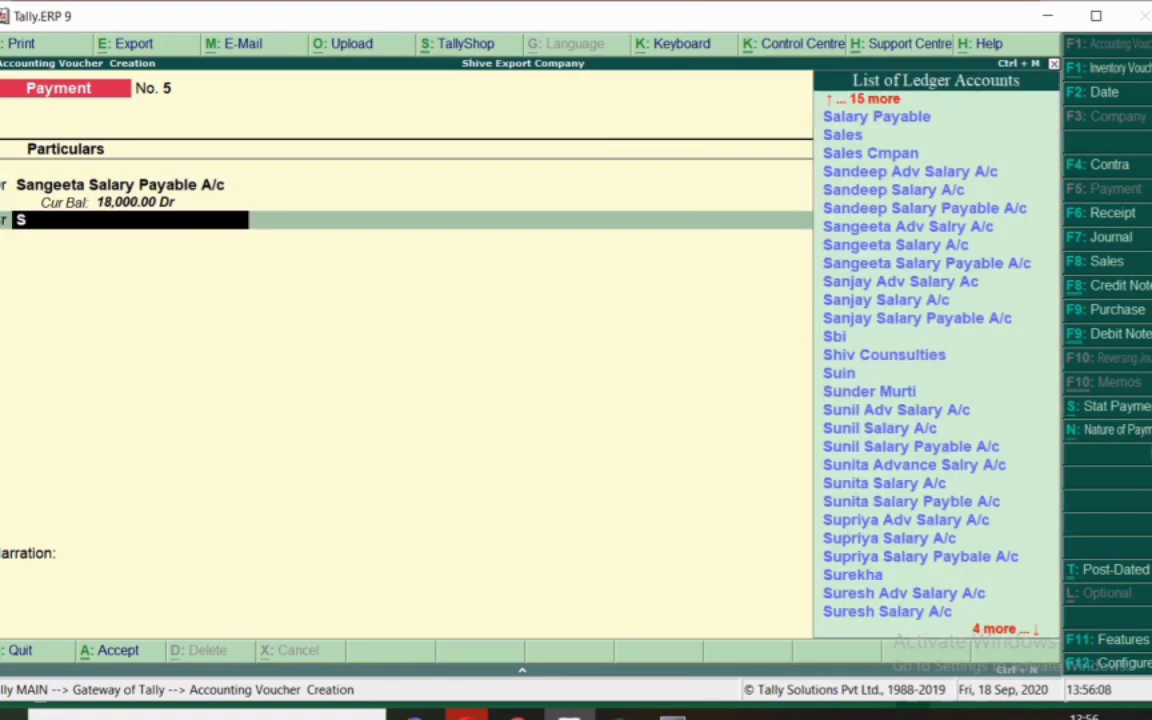
type("bi")
key("Return")
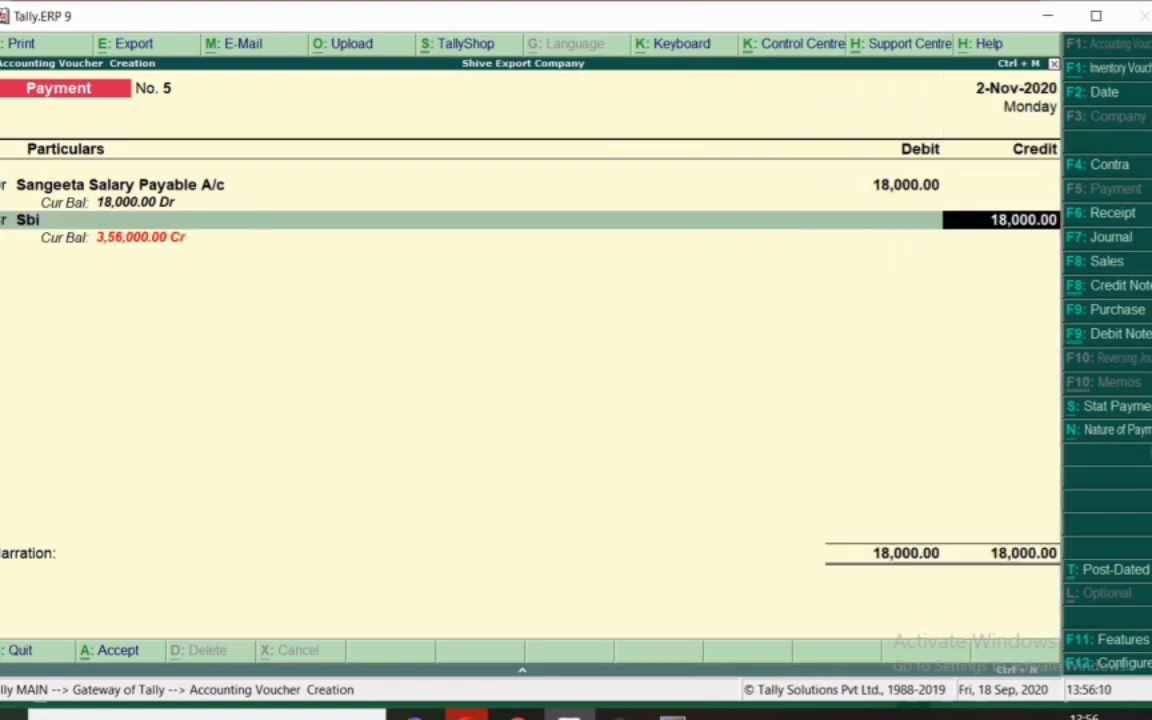
Go through the Sbi bank allocation for the 18,000 credit and quit the payment voucher without saving it.
key("Return")
key("Return")
key("Return")
key("Return")
key("Return")
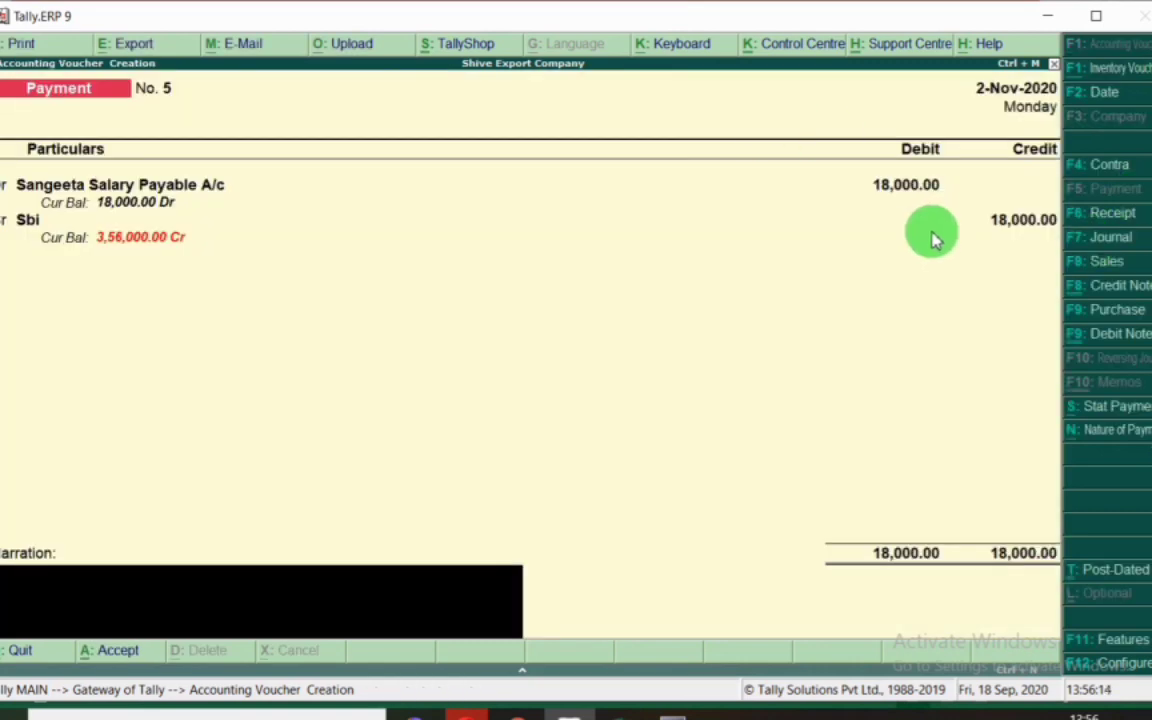
key("Escape")
key("Return")
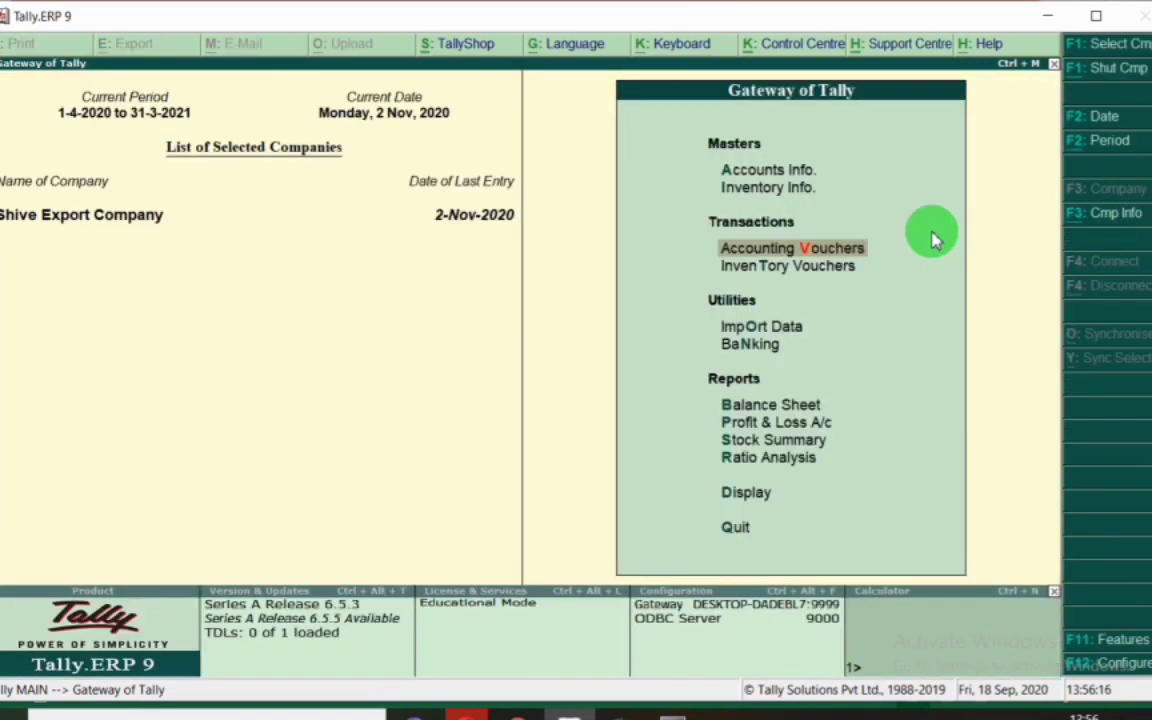
key("alt+Tab")
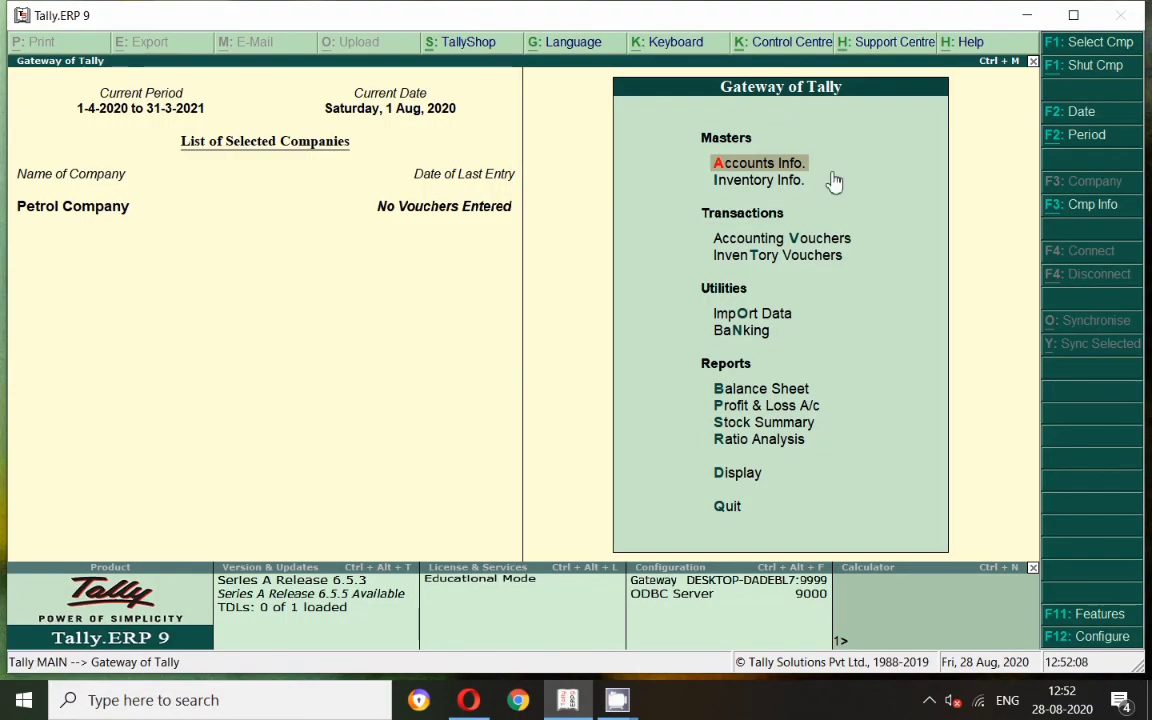
Open Petrol Company's accounting features and go to the Maintain cost centres option.
left_click(1108, 620)
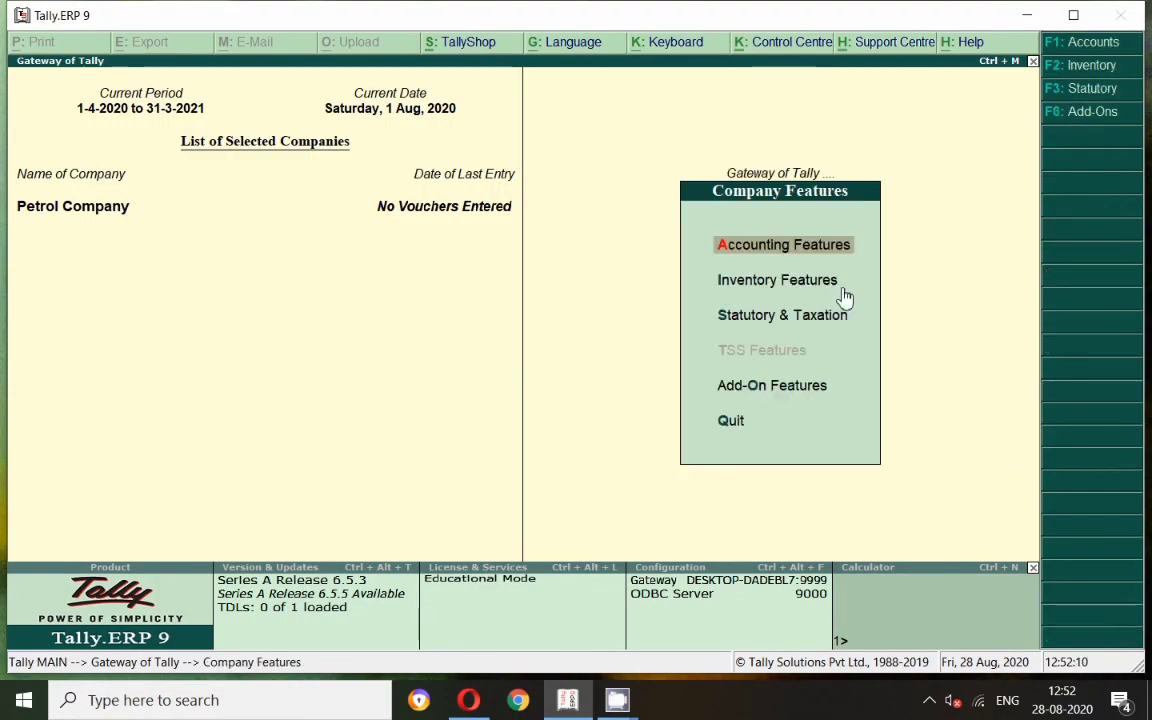
key("Return")
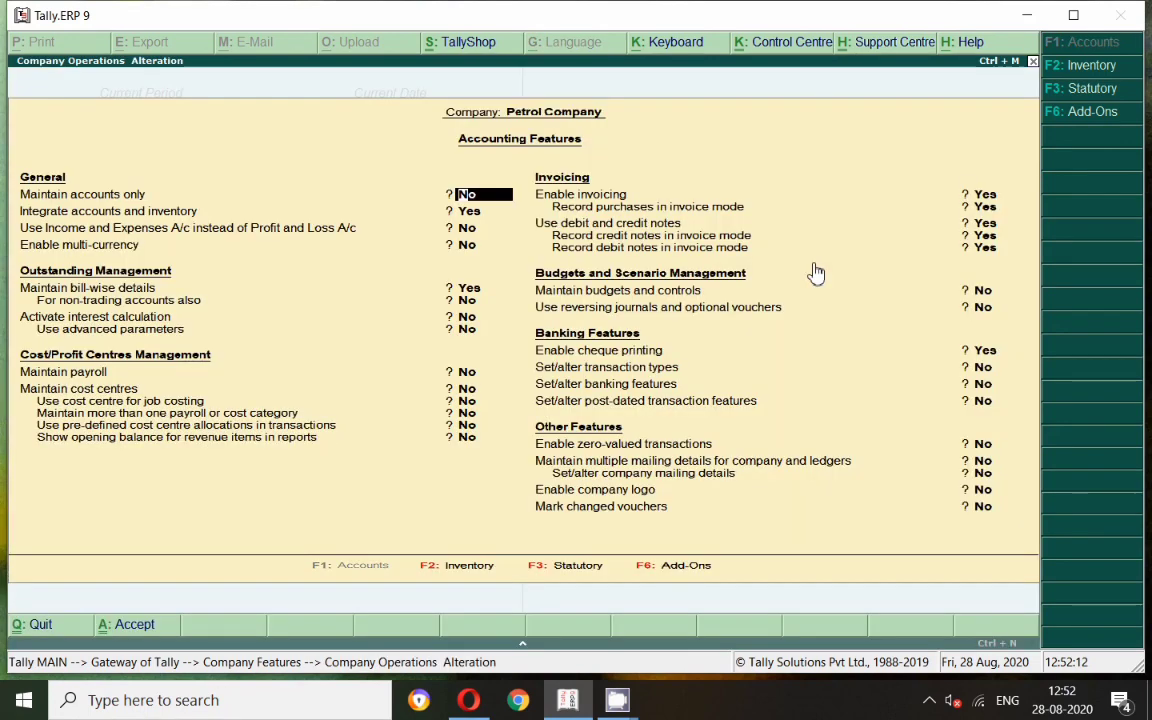
left_click(96, 392)
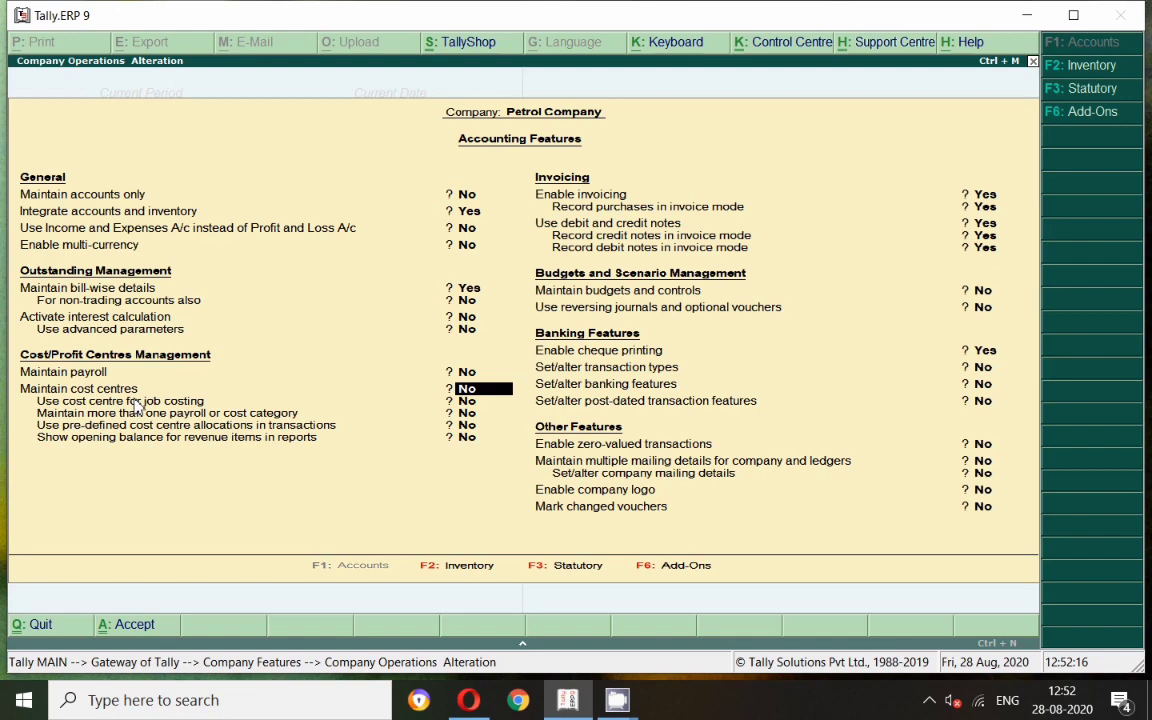
Enable Maintain cost centres in the company's accounting features, save with the other options as they are, and return to the Gateway.
type("y")
key("Return")
key("Return")
key("Return")
key("Return")
key("Return")
key("Return")
key("Return")
key("Return")
key("Return")
key("Return")
key("Return")
key("Return")
key("Return")
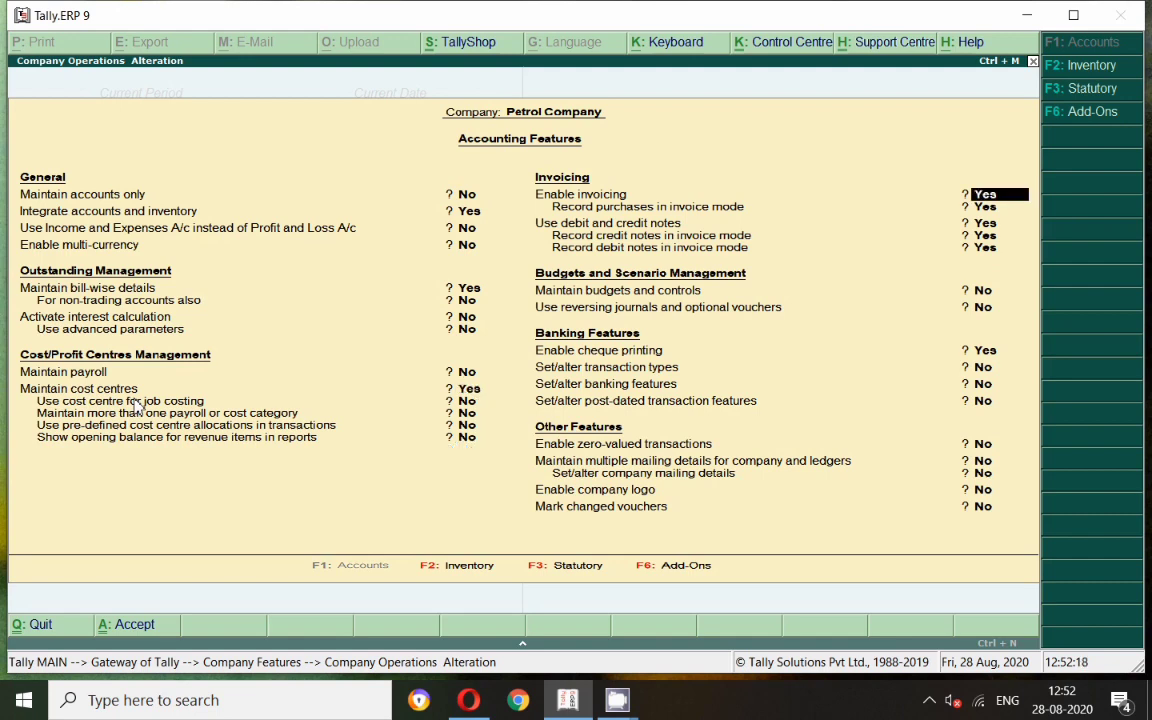
key("Return")
key("Return")
key("Return")
key("Return")
key("Return")
key("Return")
key("Return")
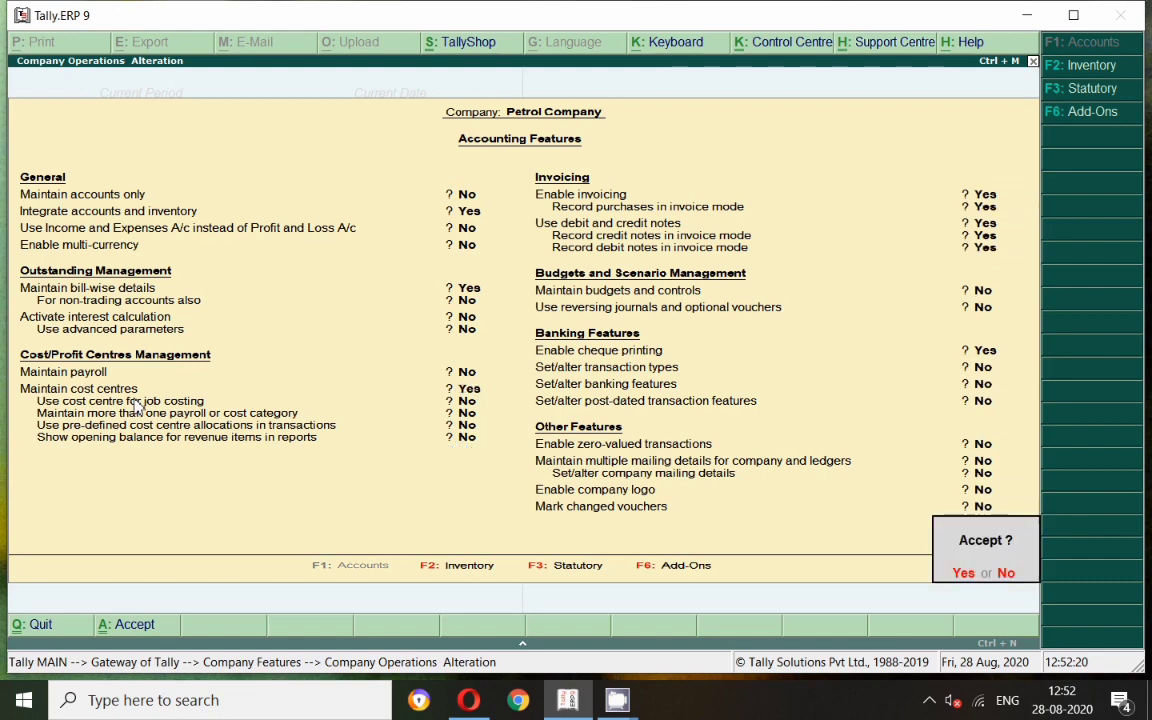
key("Return")
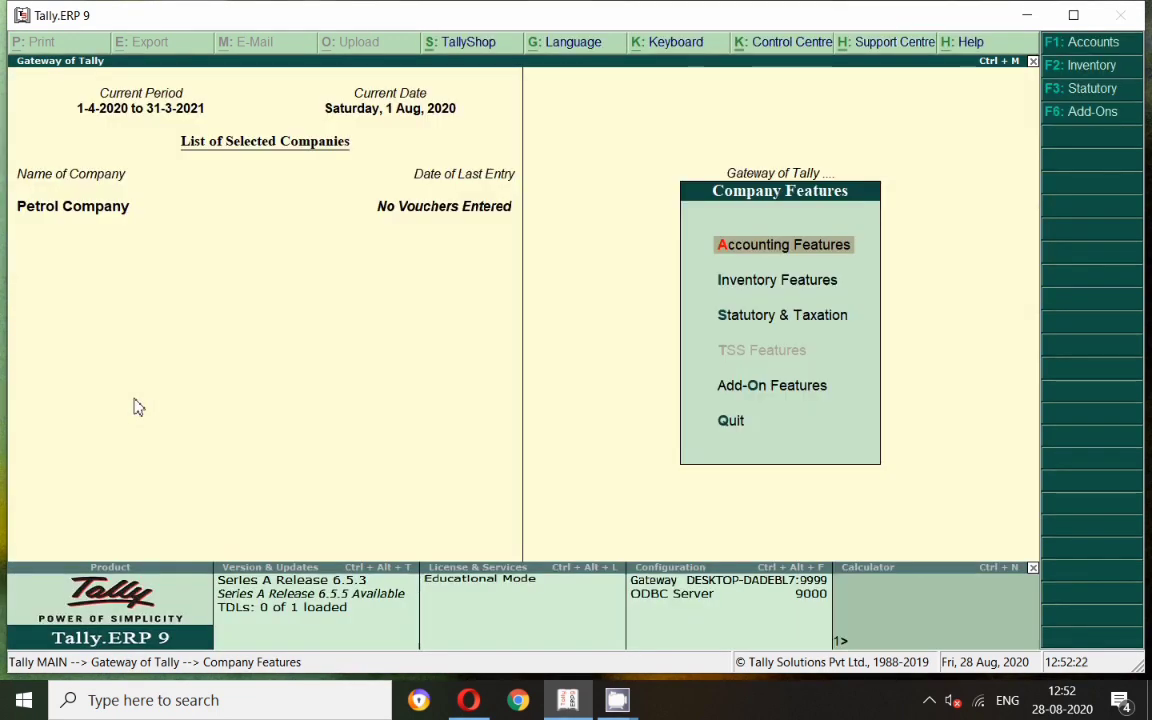
key("Escape")
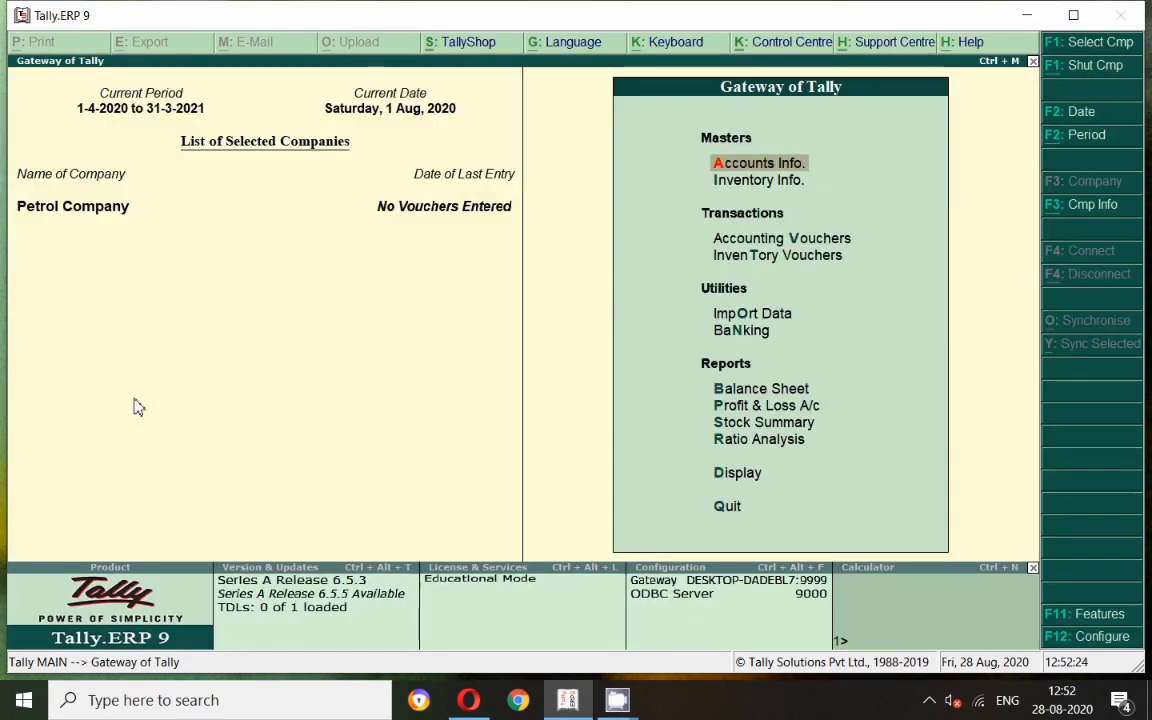
Start a new payment voucher and set its date to 1-8-2020.
key("v")
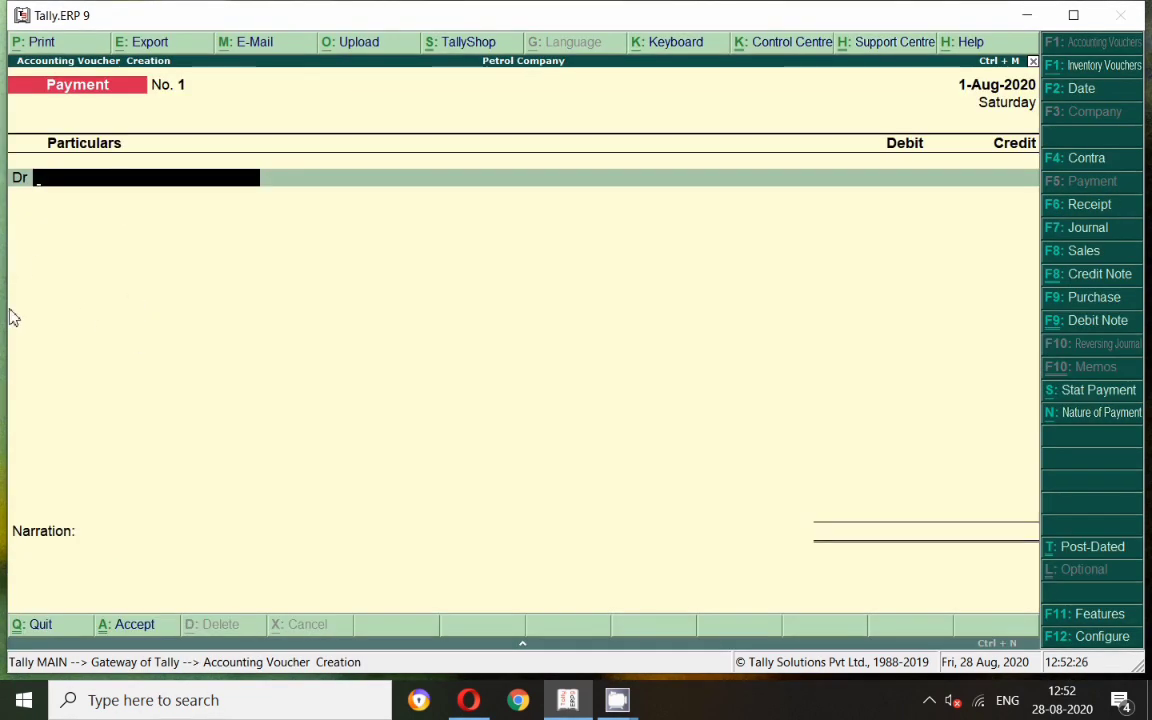
key("F2")
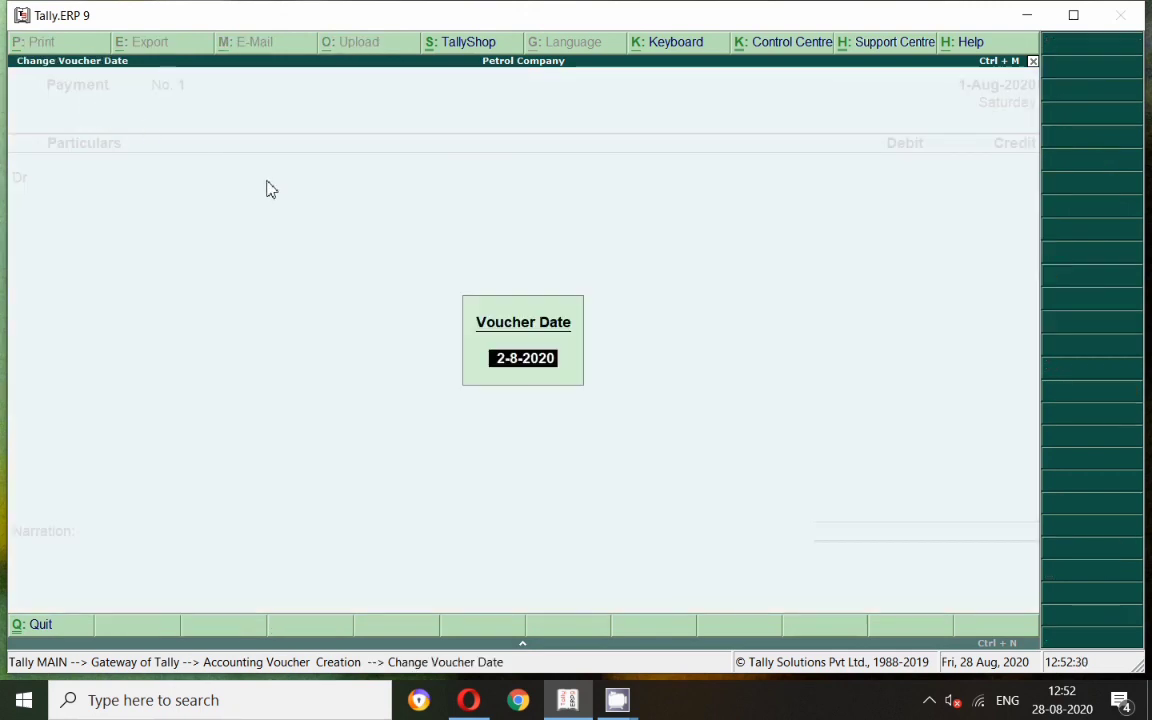
type("1.8")
key("Return")
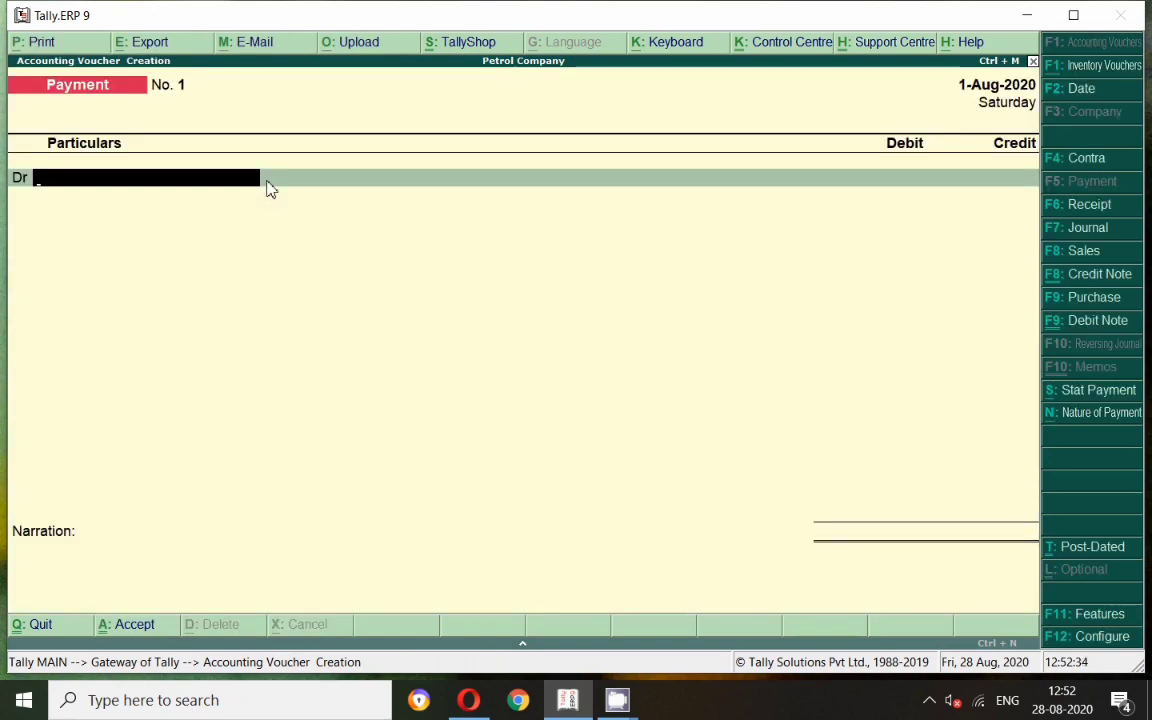
Create the ledger Salary A/c under Indirect Expenses with cost centres applicable, and debit it with 100000 in the voucher.
key("alt+c")
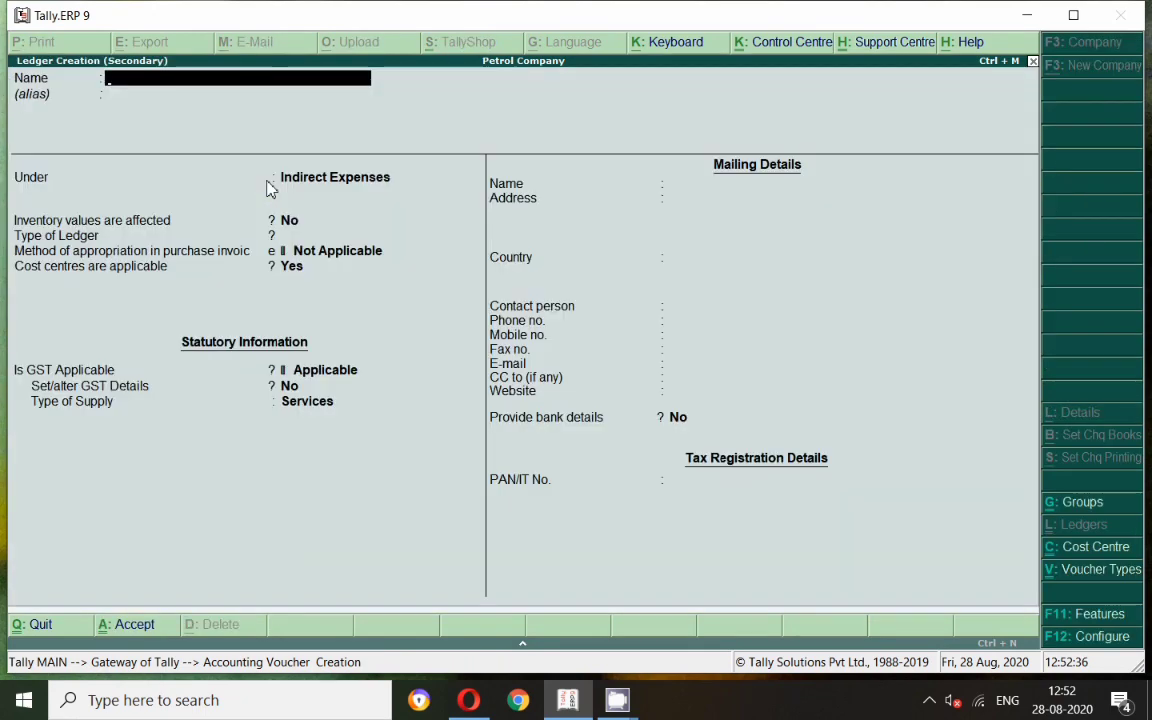
type("Salary A/c")
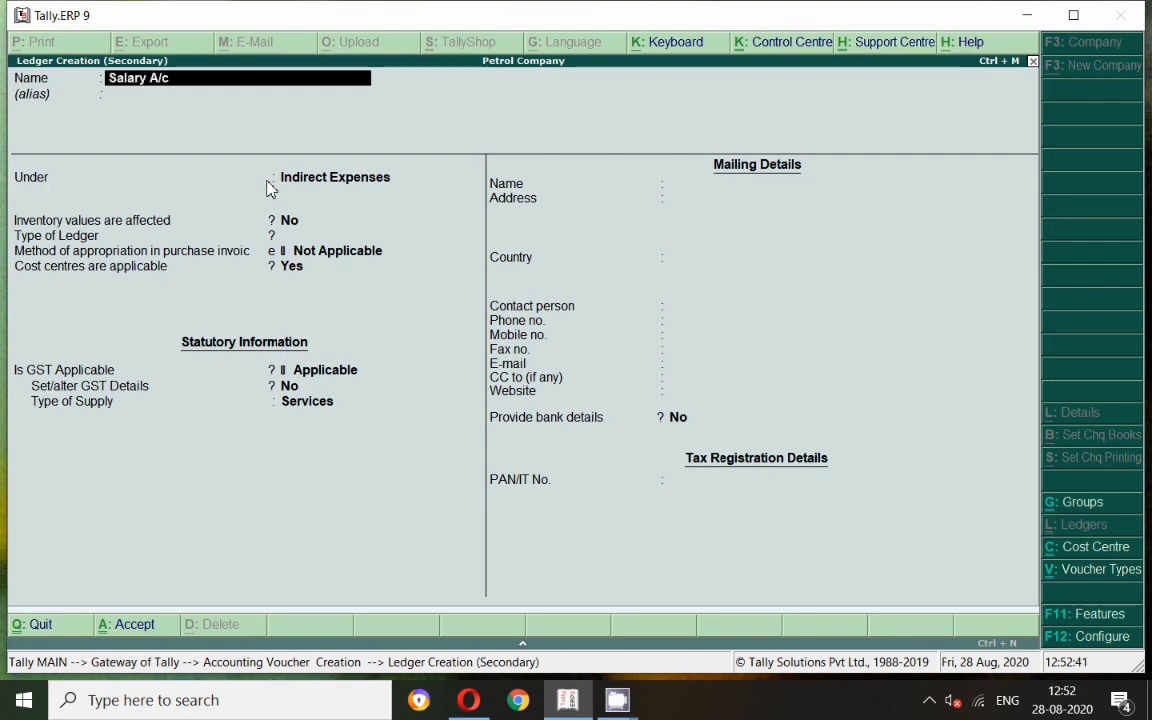
key("Return")
key("Return")
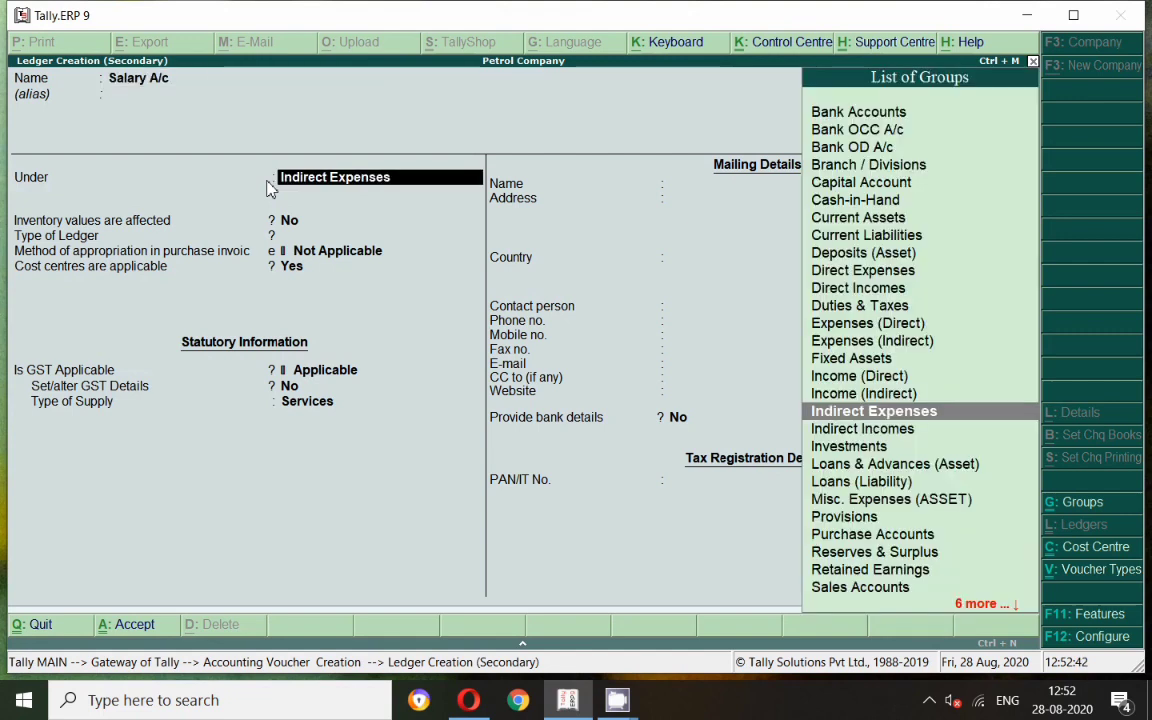
key("Return")
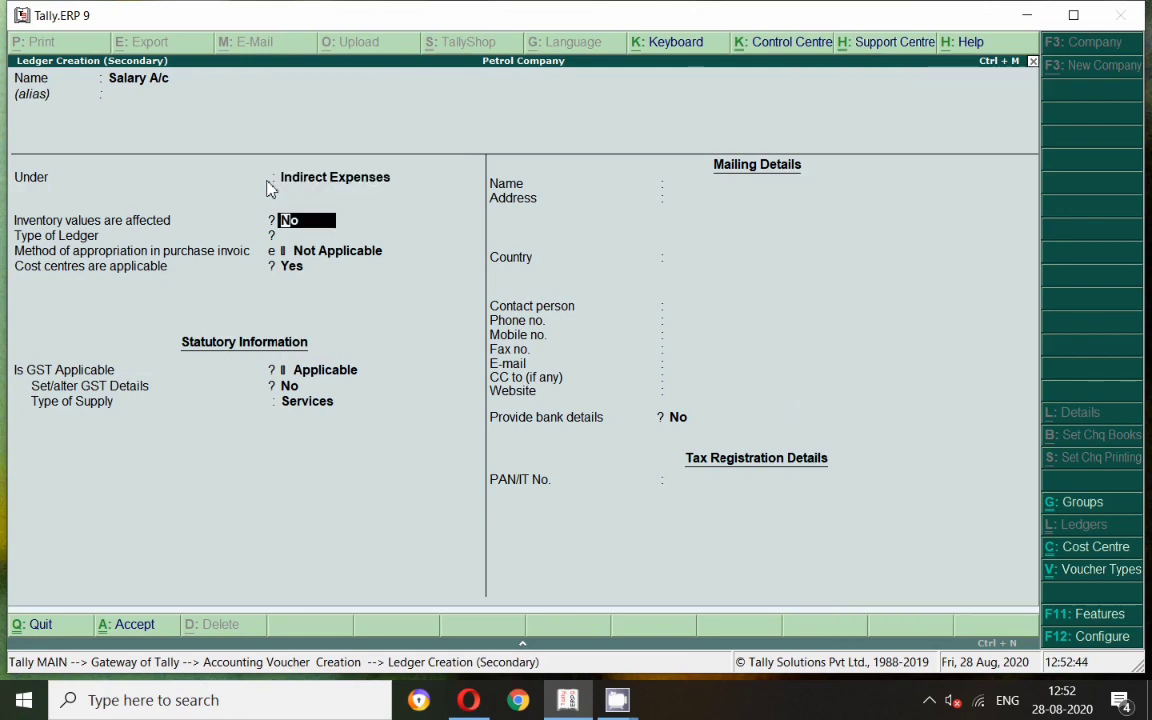
key("Return")
key("Return")
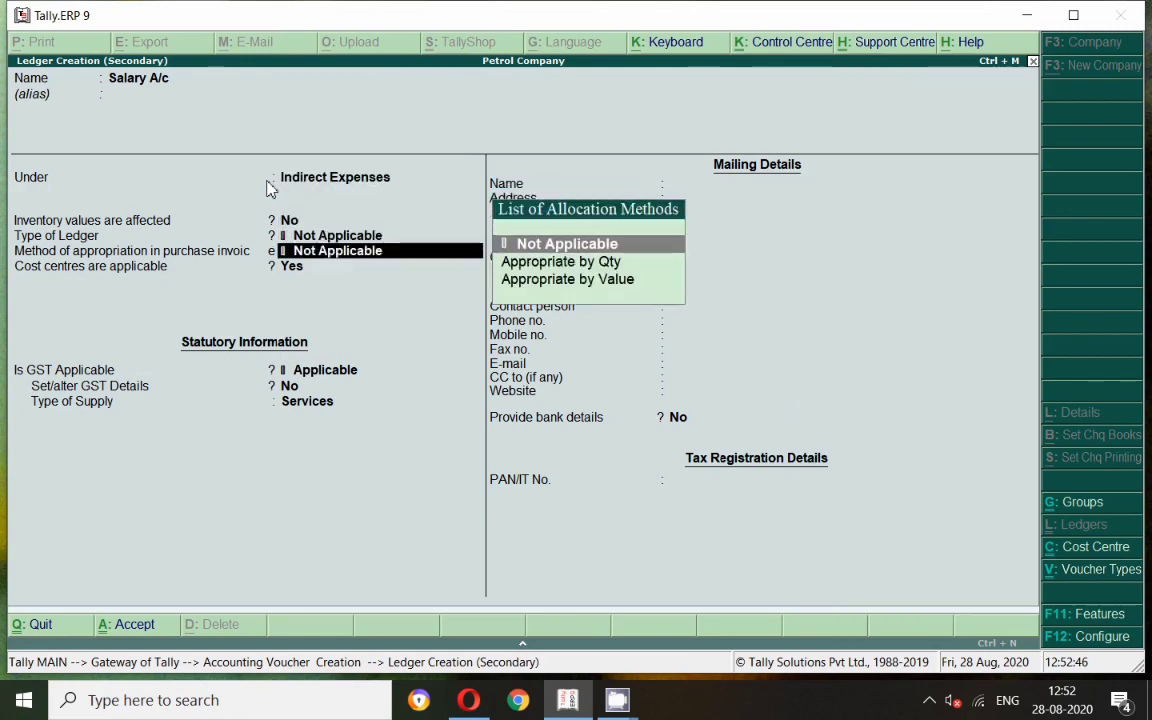
key("Return")
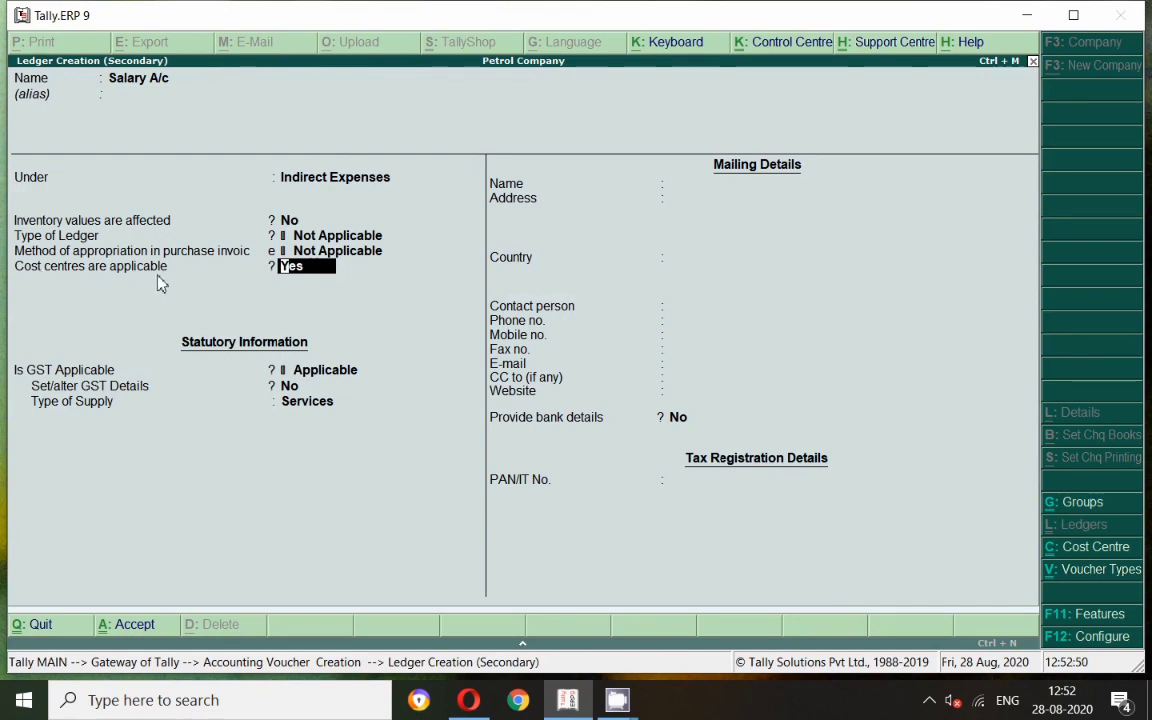
key("Return")
key("Return")
key("Return")
key("Return")
key("Return")
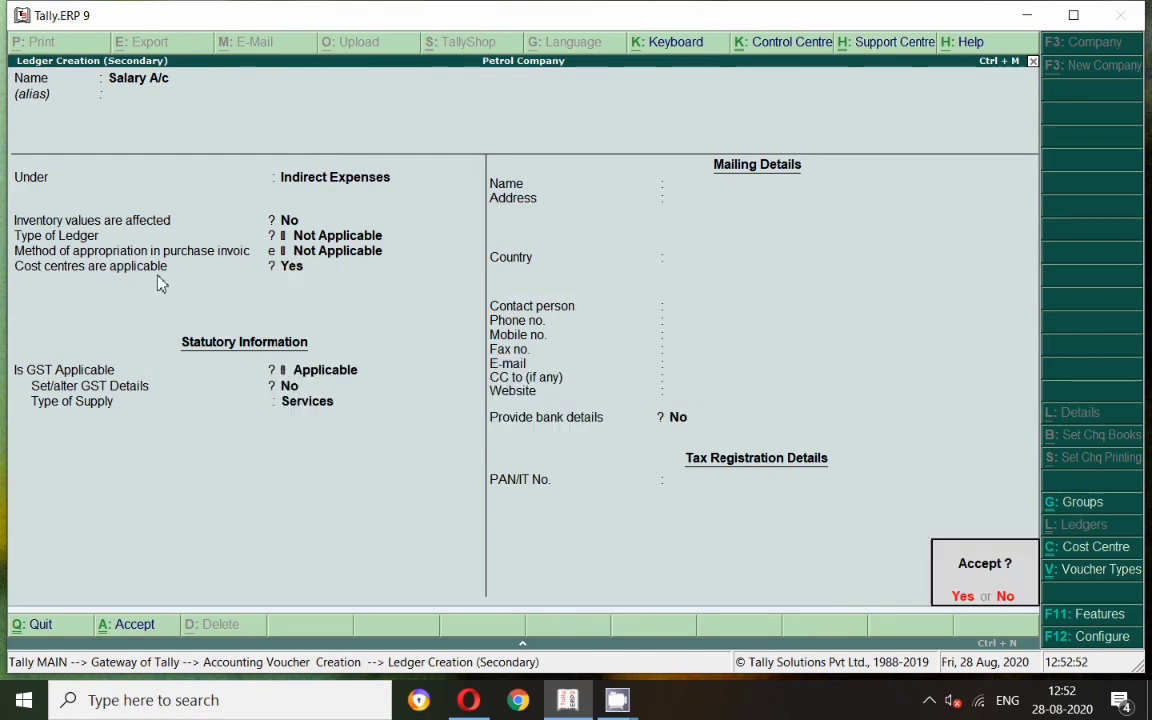
key("Return")
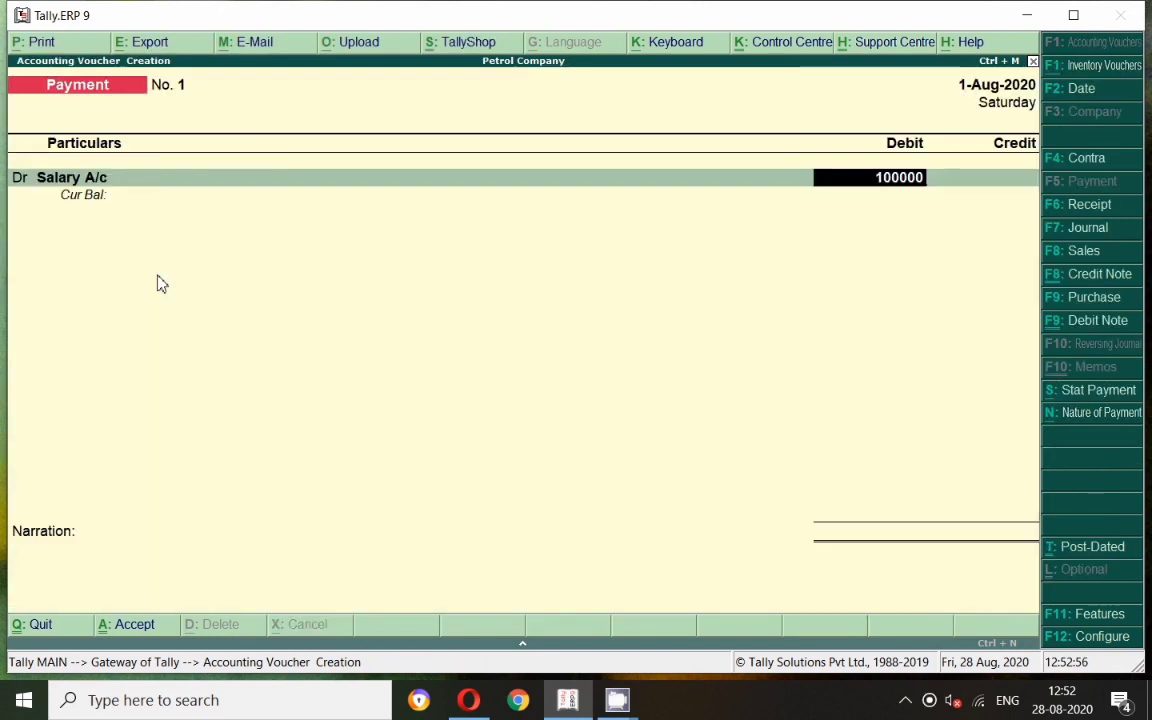
key("Return")
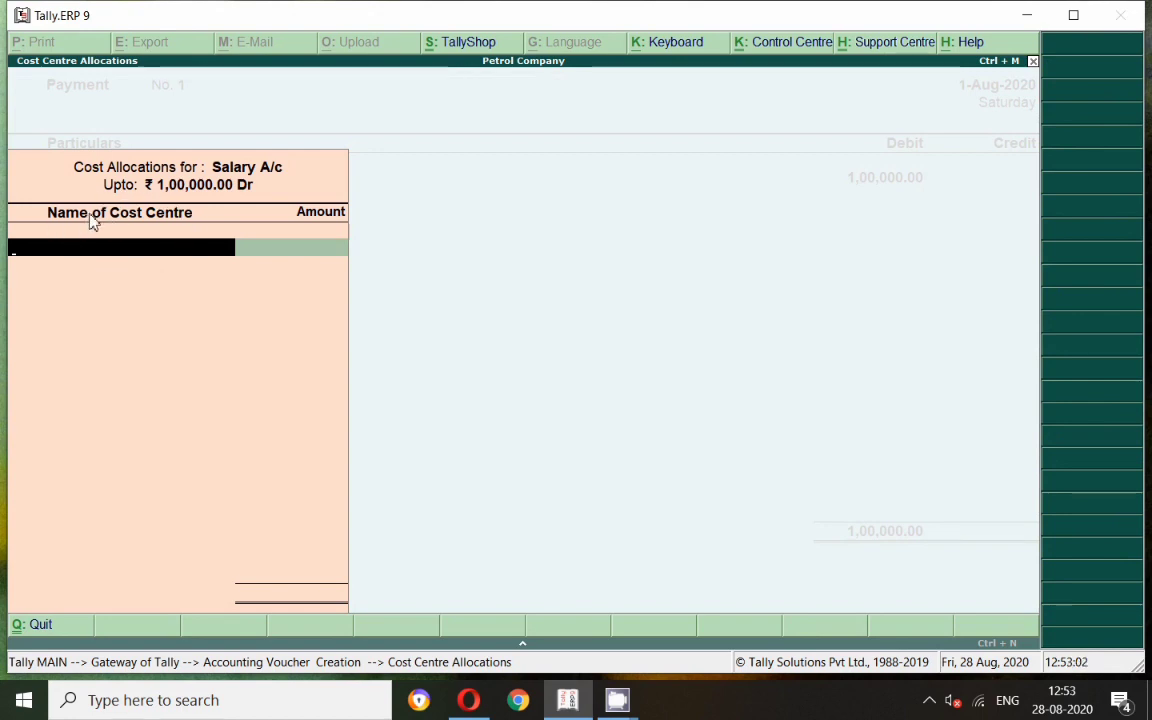
Create the first employee's cost centre under a new primary cost centre, Sales Department, and allocate 20,000 of the salary to it.
key("alt+c")
type("Suni")
key("Return")
key("Return")
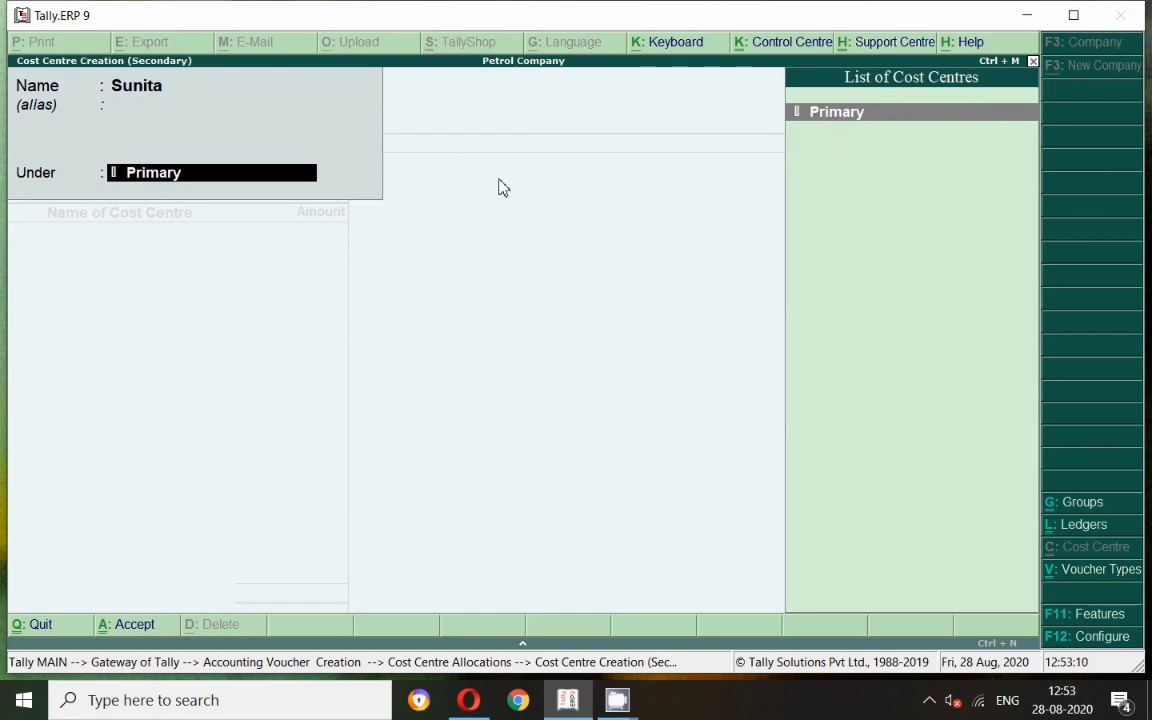
key("Return")
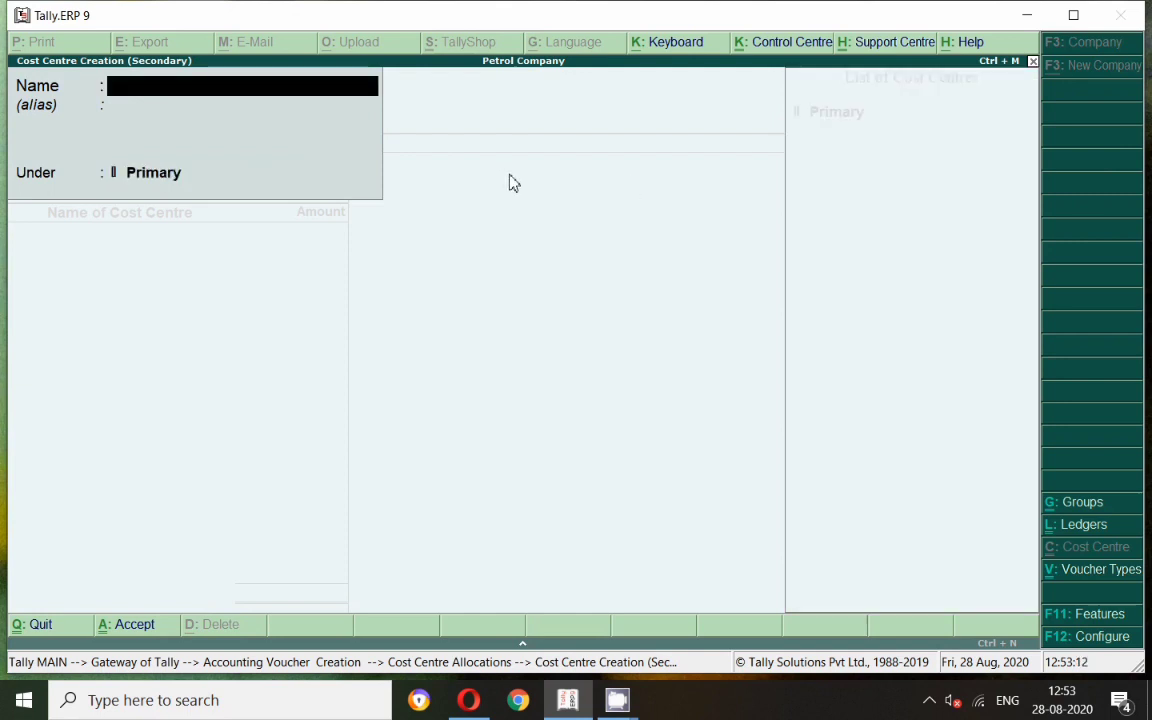
type("Sales Department")
key("Return")
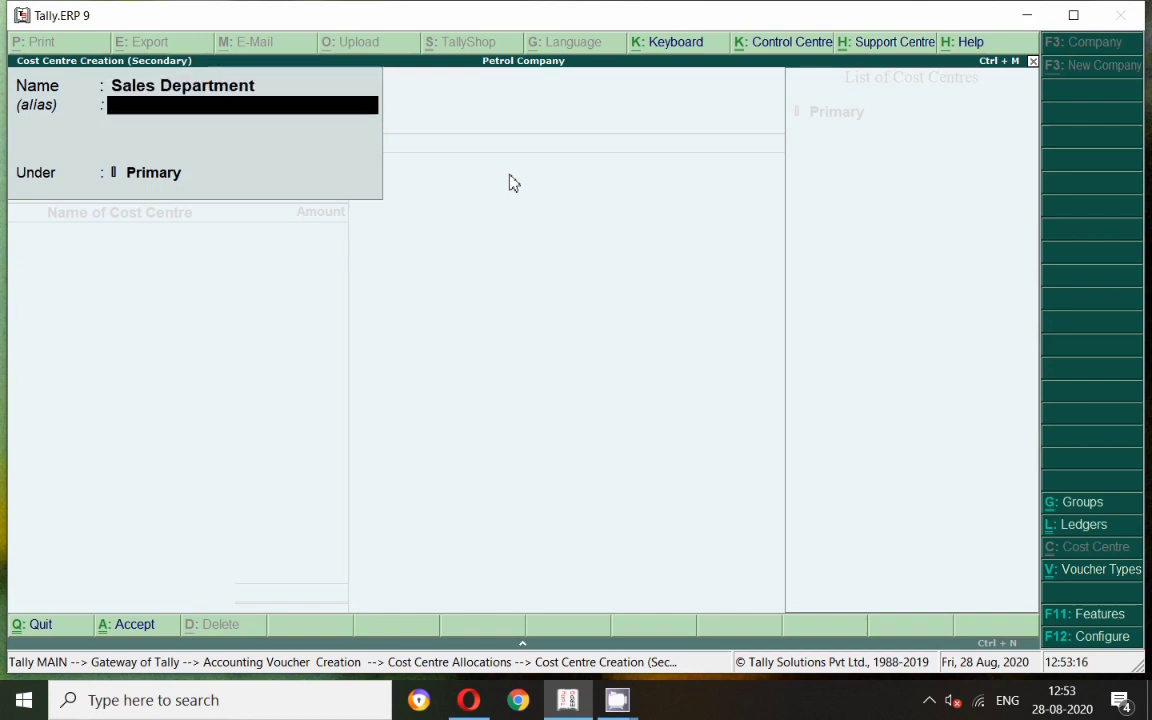
key("Return")
key("Return")
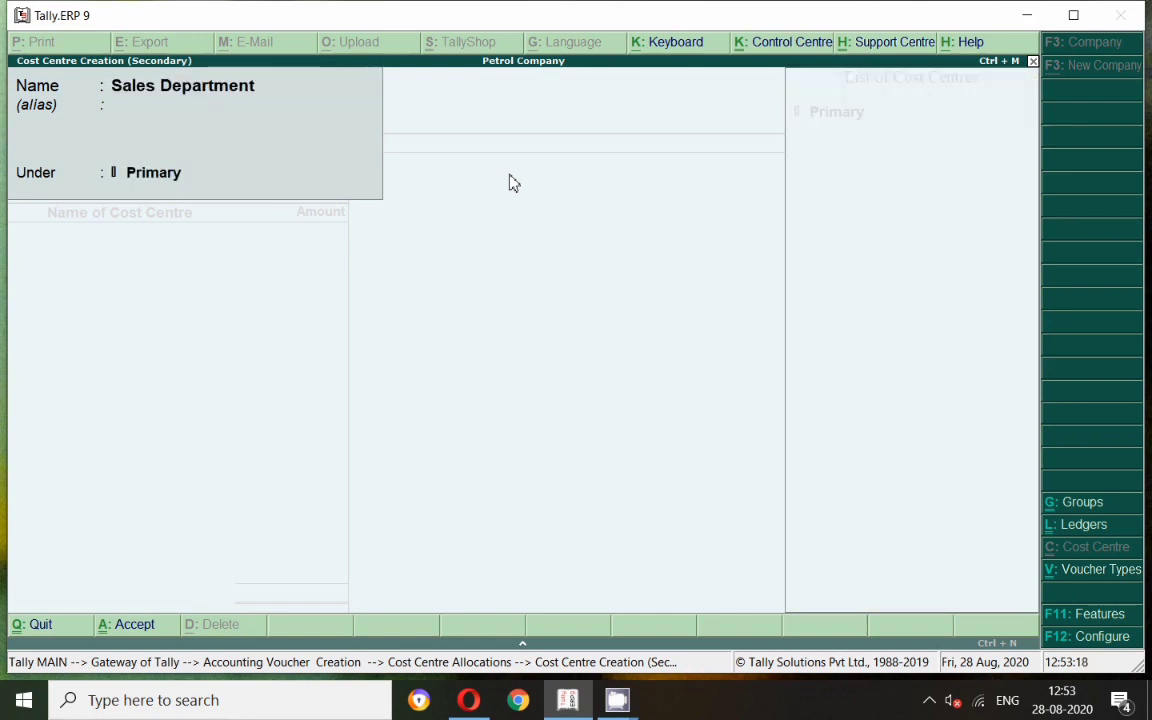
key("Return")
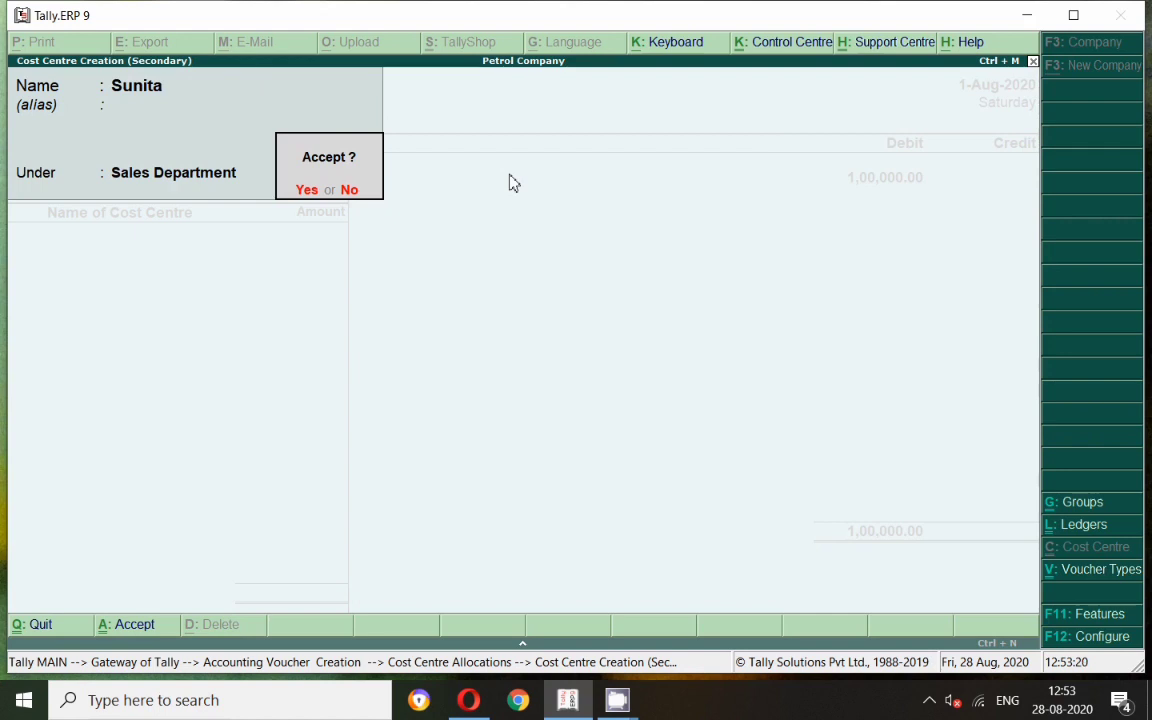
key("Return")
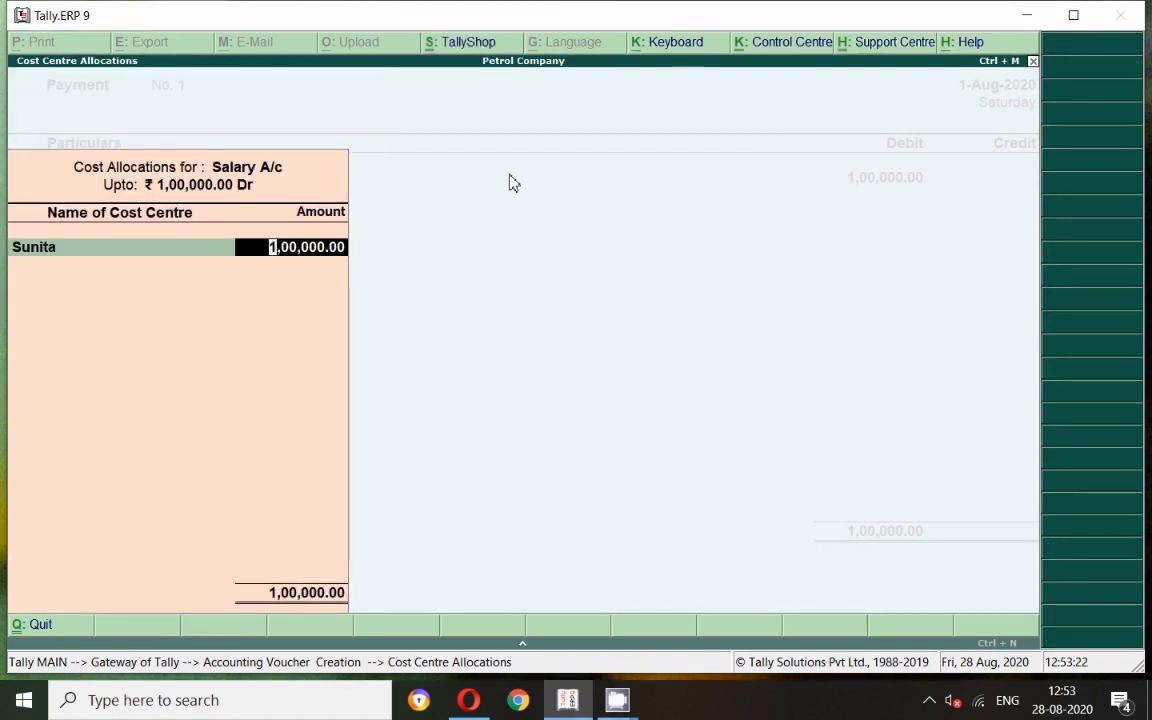
type("20,000")
key("Return")
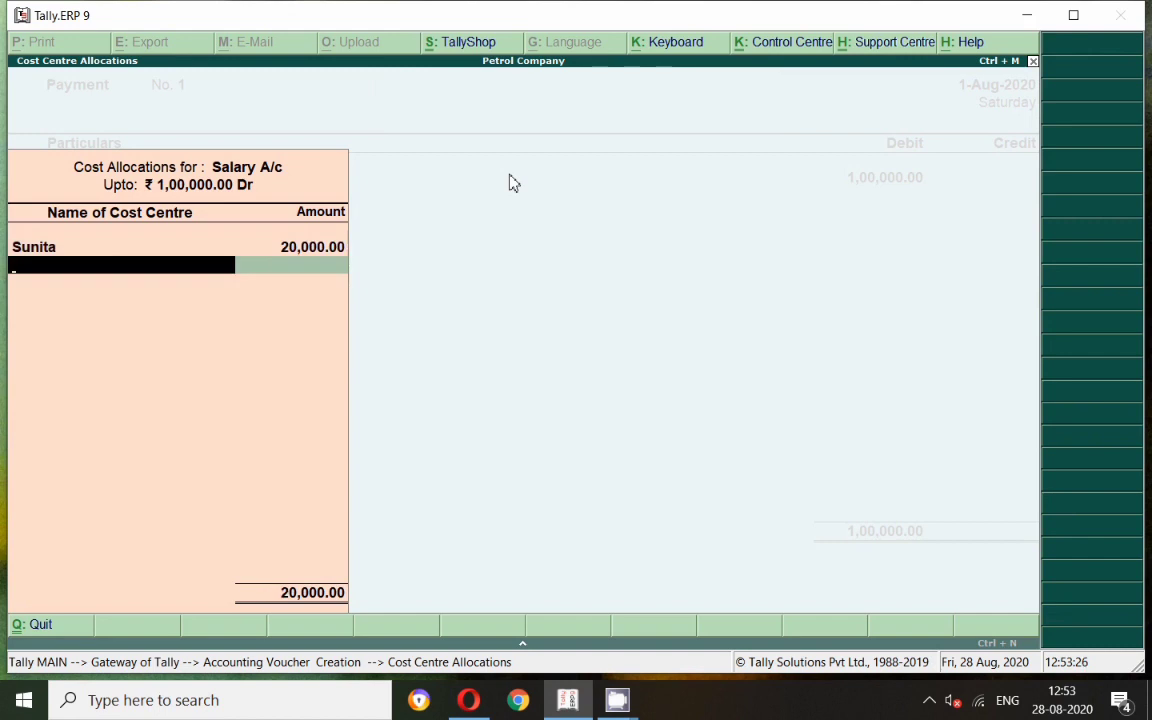
Create the second employee's cost centre under Sales Department and allocate 20000 of the salary to it.
key("alt+c")
type("Kavita")
key("Return")
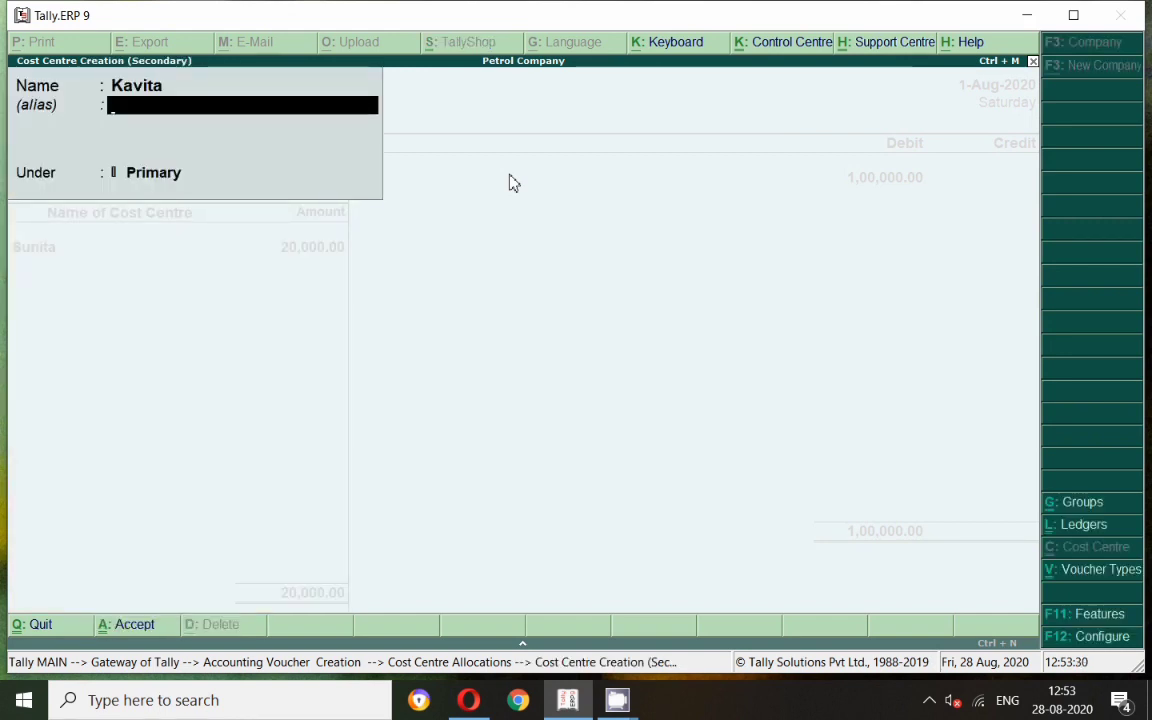
key("Return")
key("Down")
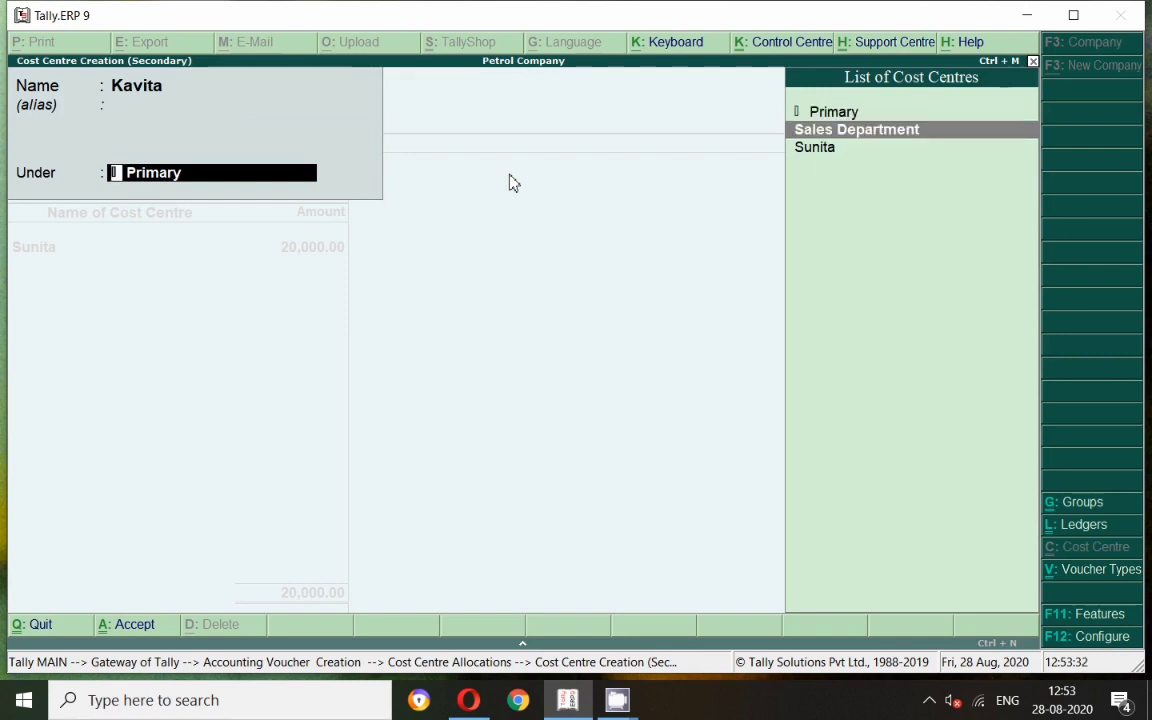
key("Return")
key("Return")
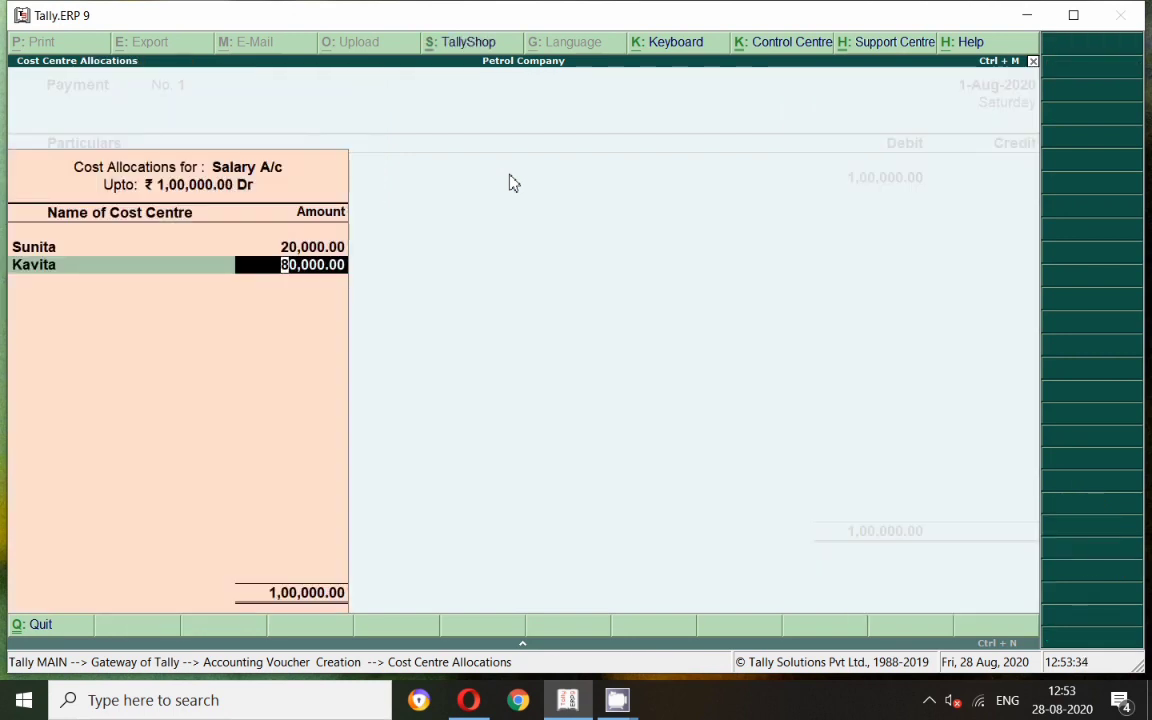
type("20000")
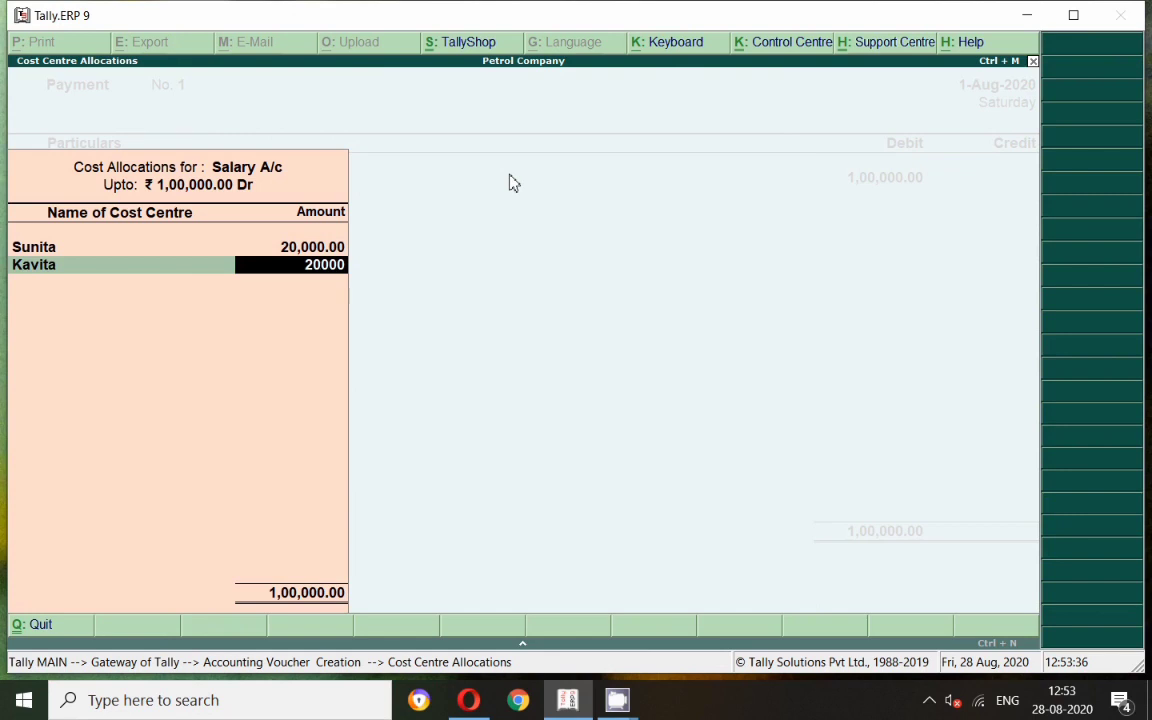
key("Return")
Create the third employee's cost centre under Sales Department and allocate 20,000 of the salary to it.
key("alt+c")
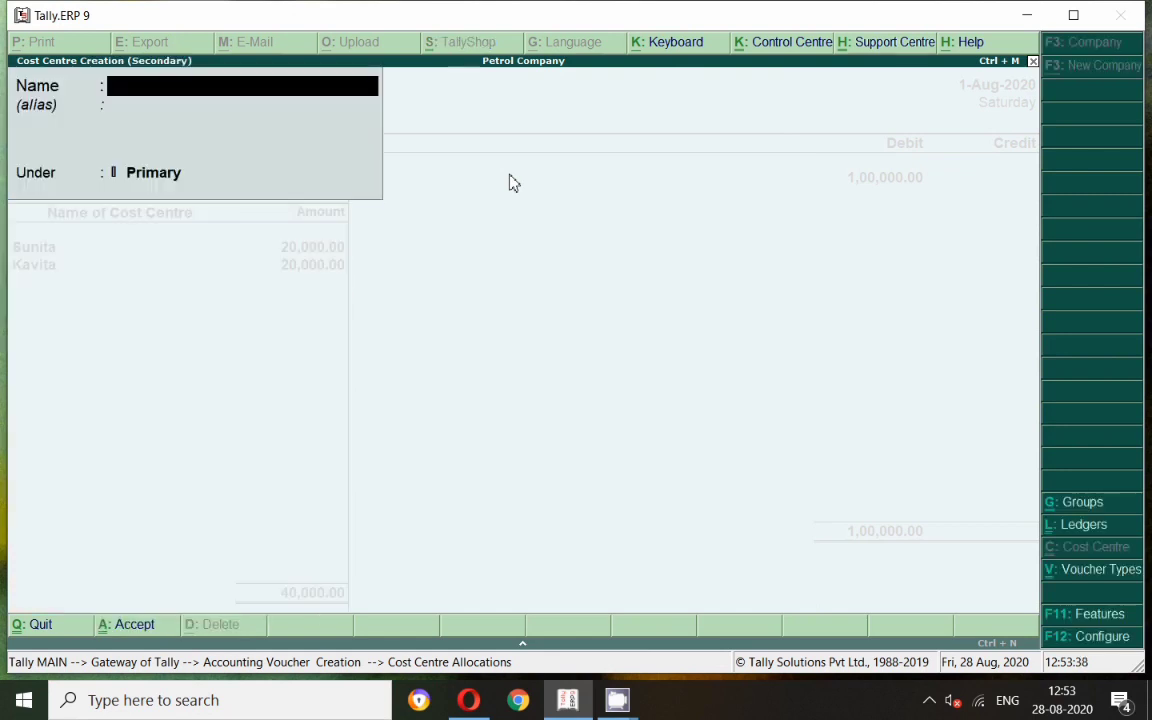
type("Praveen")
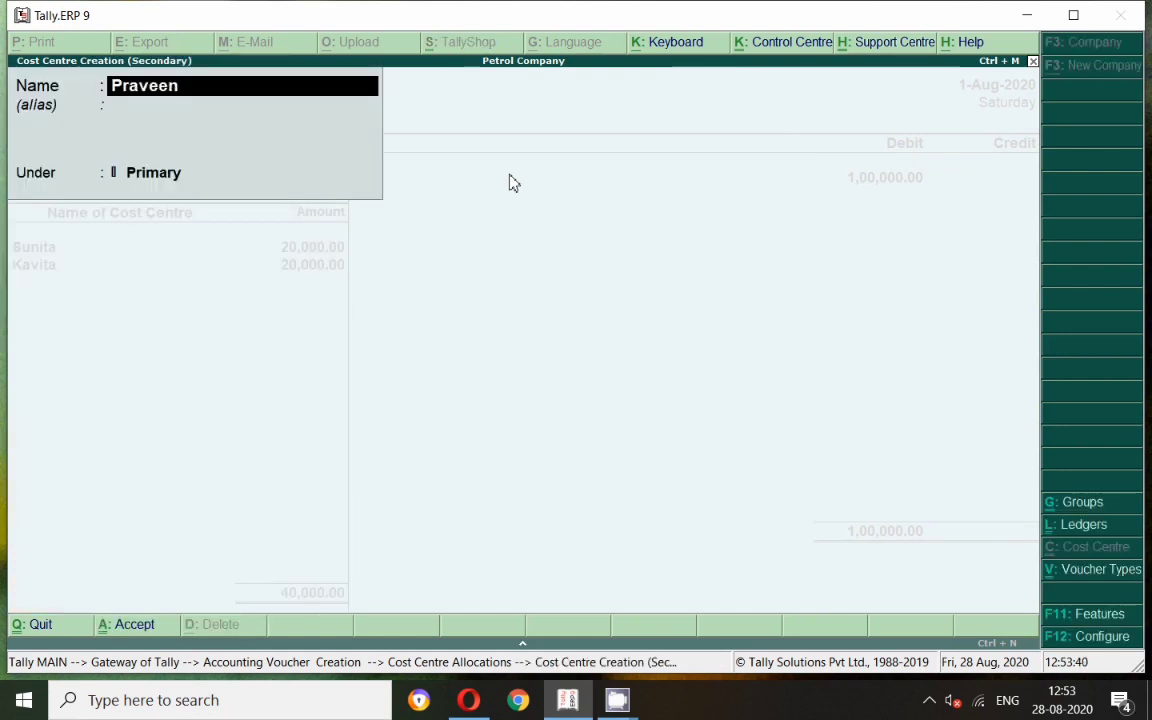
key("Return")
key("Return")
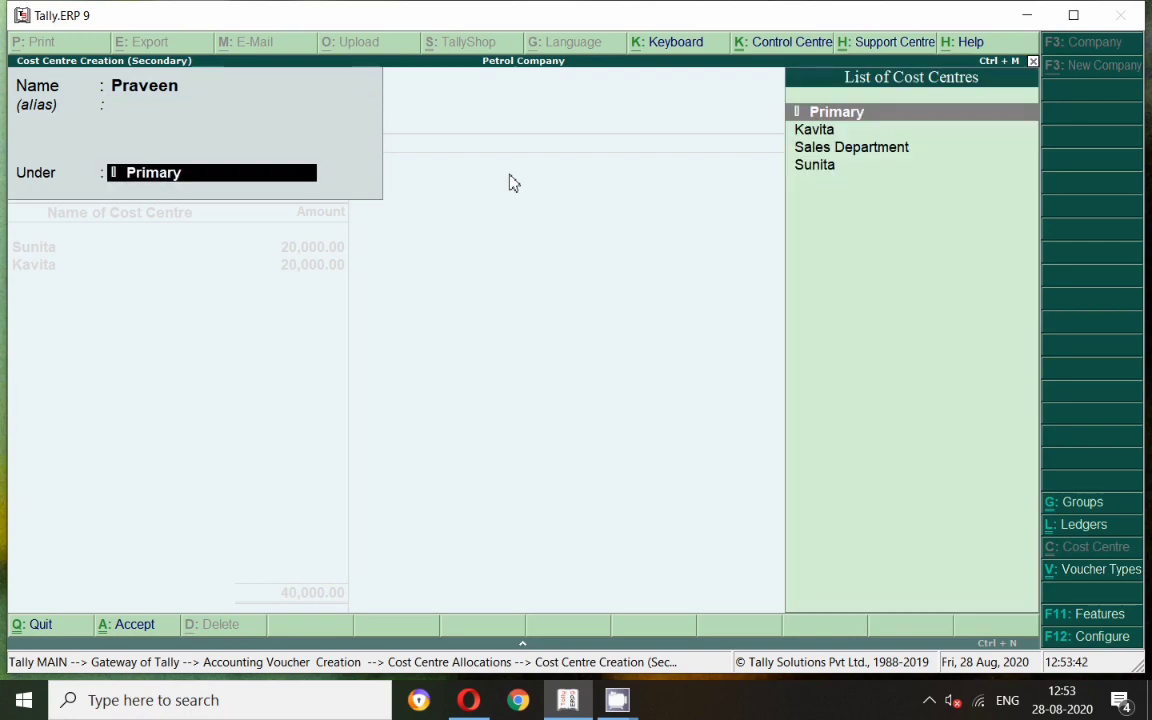
key("Down")
key("Down")
key("Return")
key("Return")
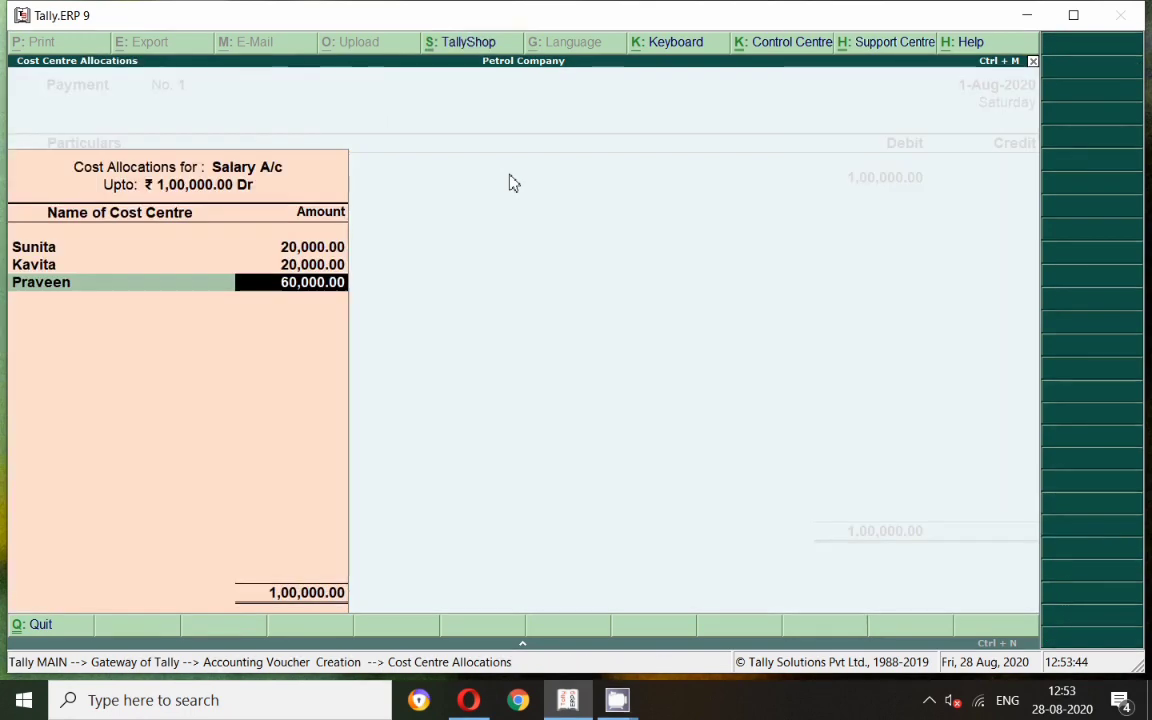
type("20,000")
key("Return")
Create the fourth employee's cost centre under Sales Department and allocate 20000 of the salary to it.
key("alt+c")
type("Kisor")
key("Return")
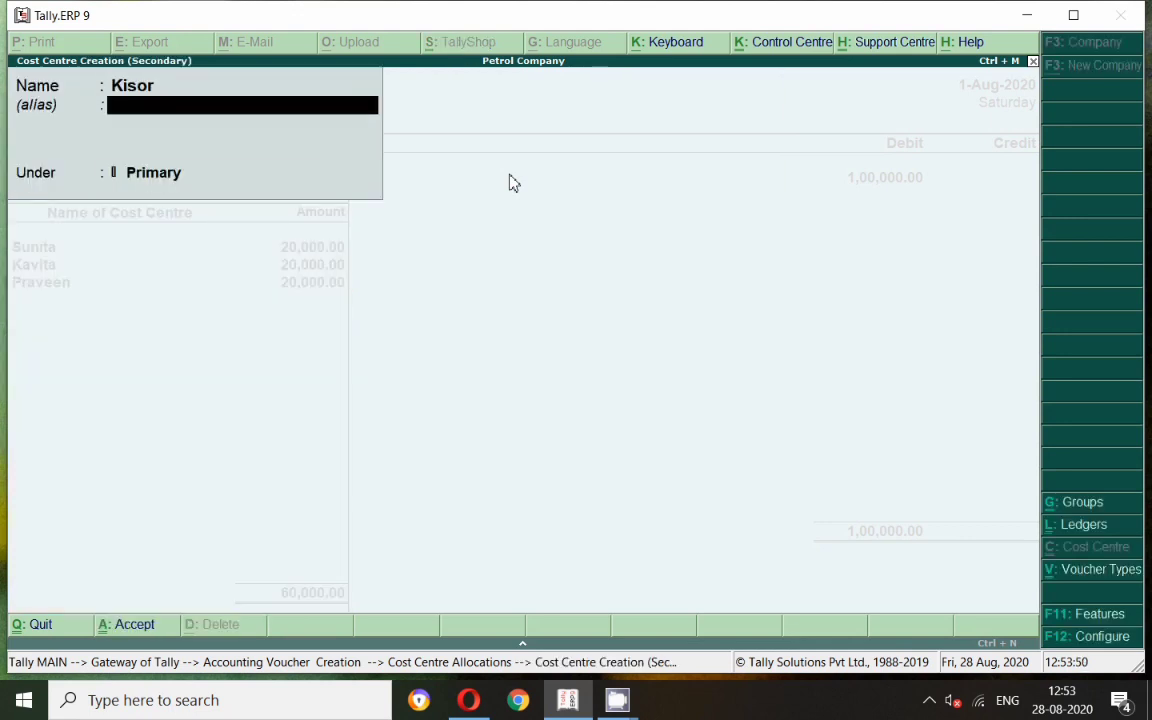
key("Return")
key("Down")
key("Down")
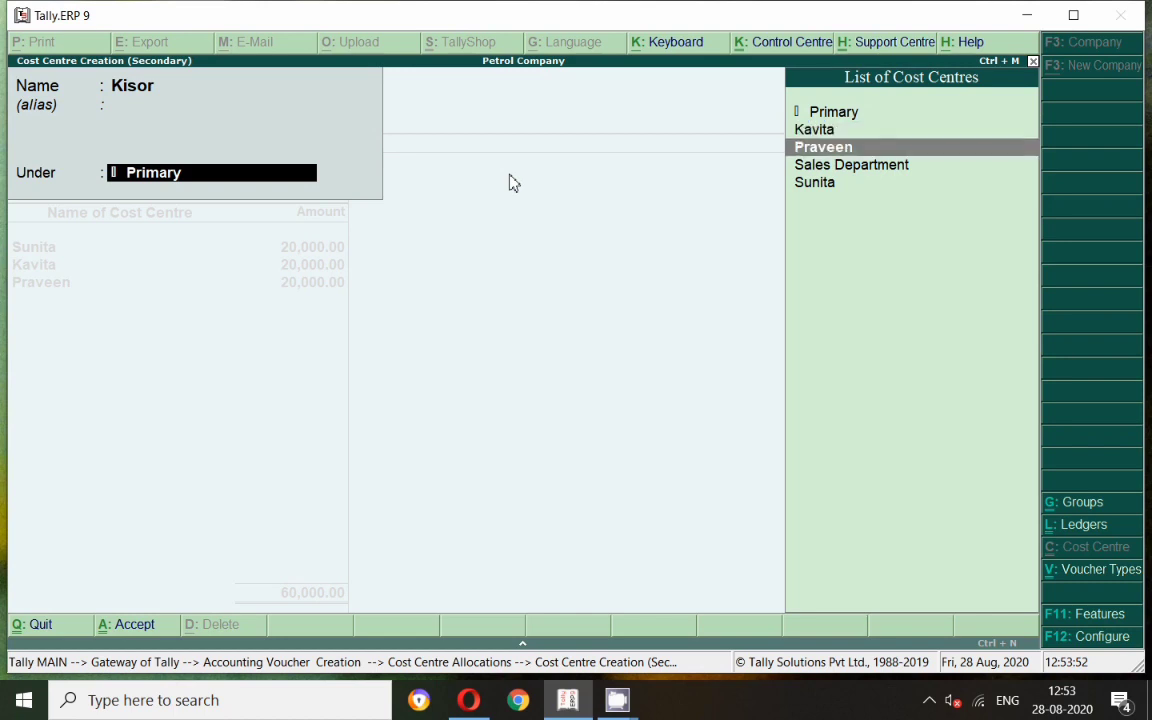
key("Down")
key("Return")
type("y")
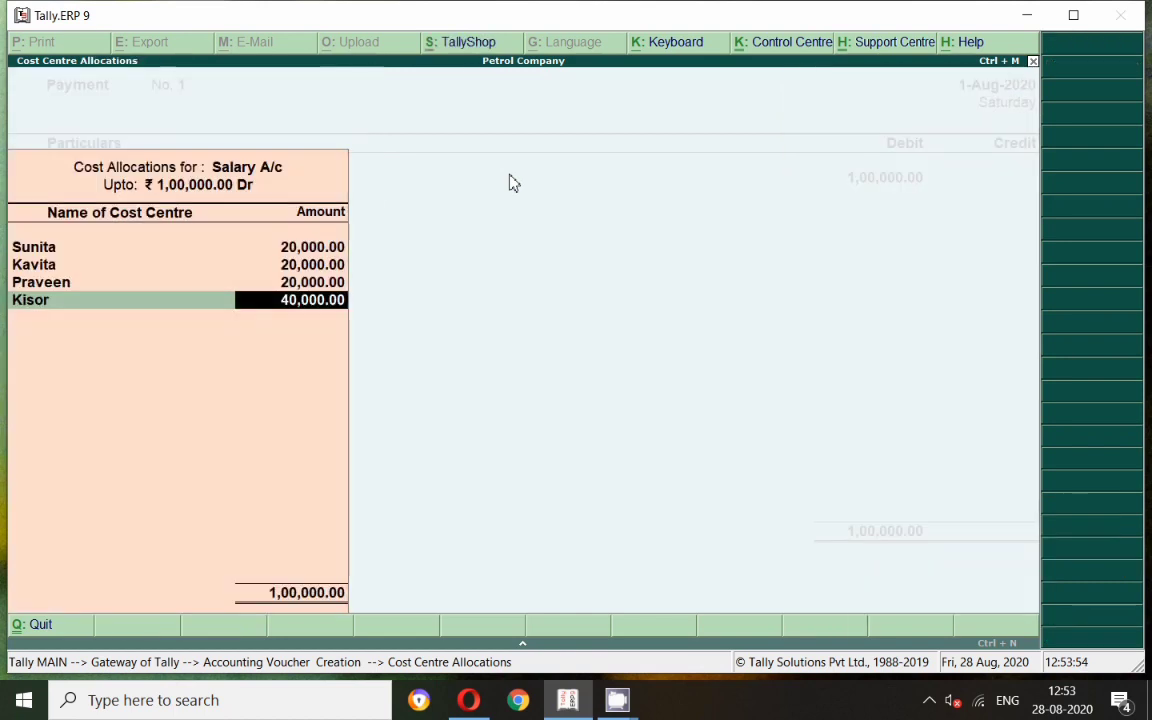
type("20000")
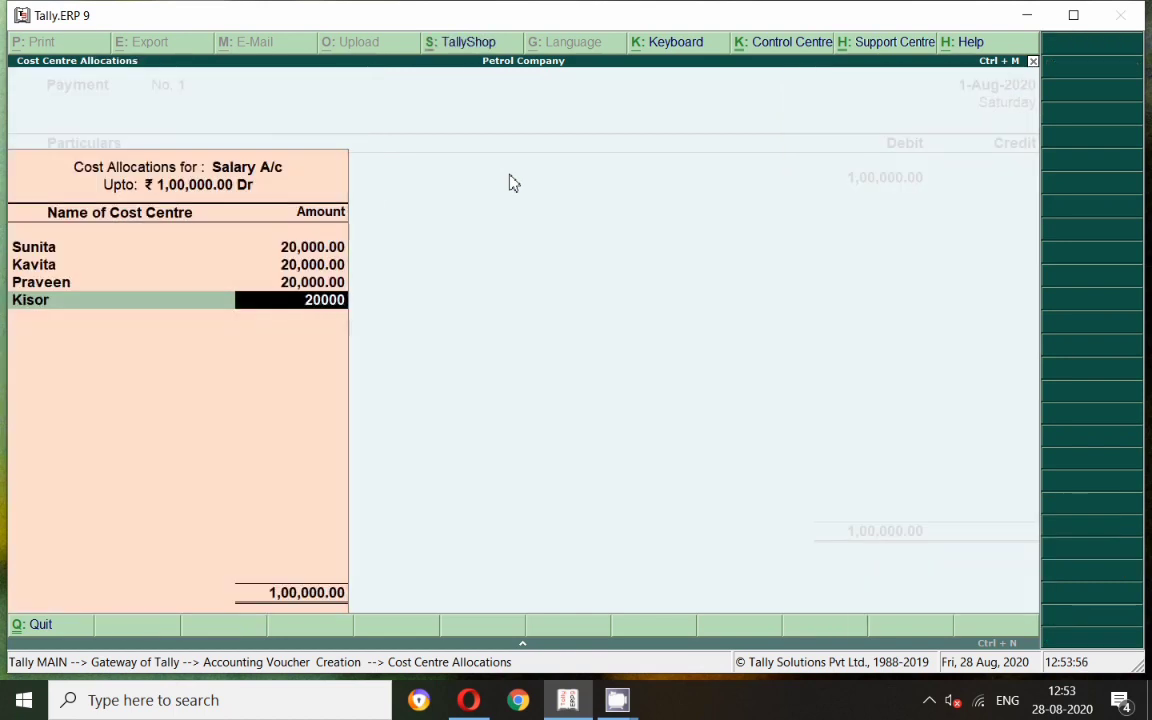
key("Return")
Create the fifth employee's cost centre and allocate the remaining 20,000 of the salary to it.
key("alt+c")
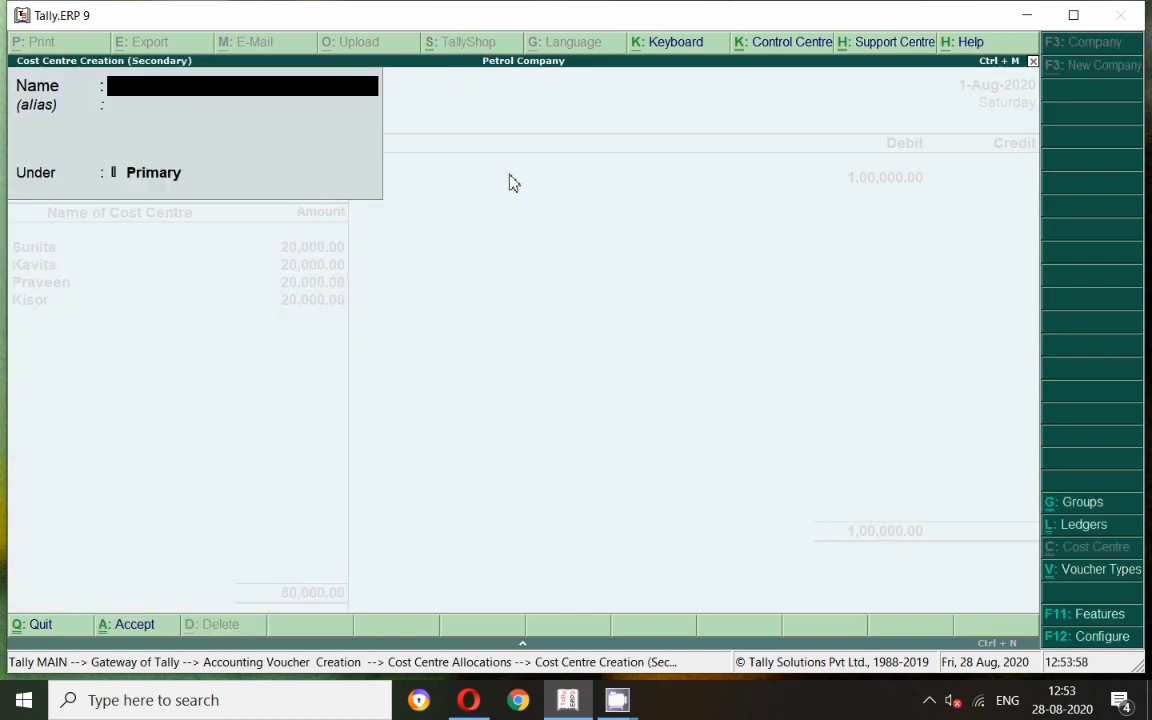
type("Manita")
key("Return")
key("Down")
key("Down")
key("Down")
key("Down")
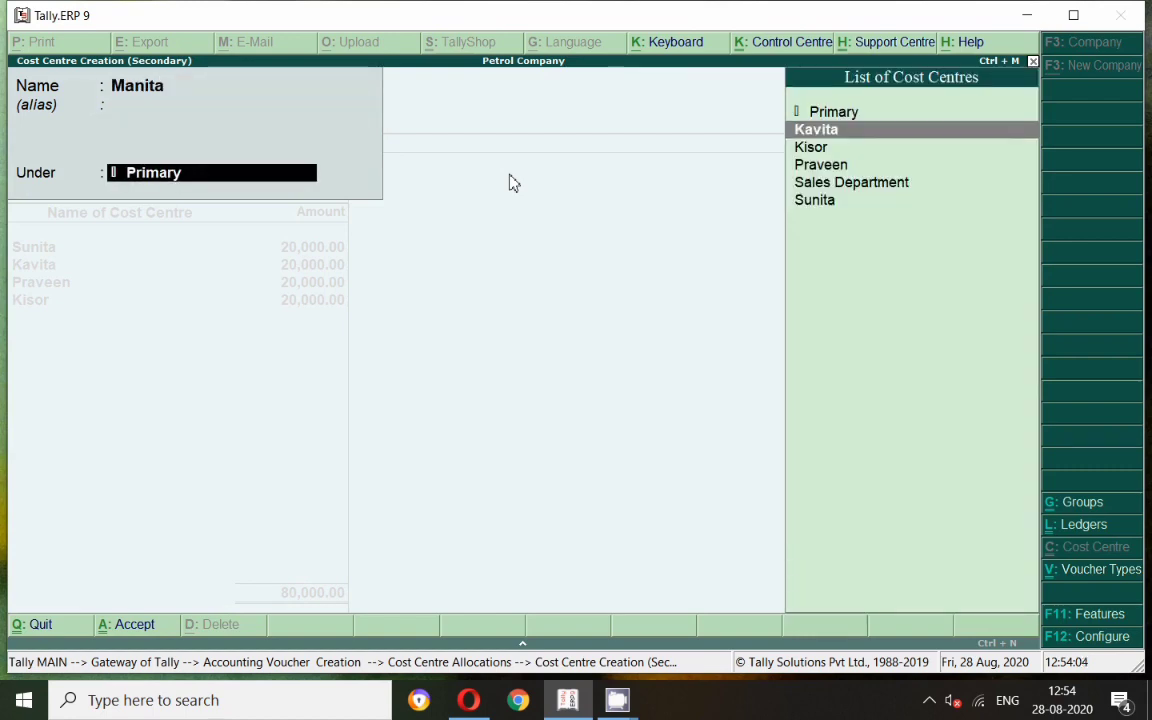
key("Return")
key("Return")
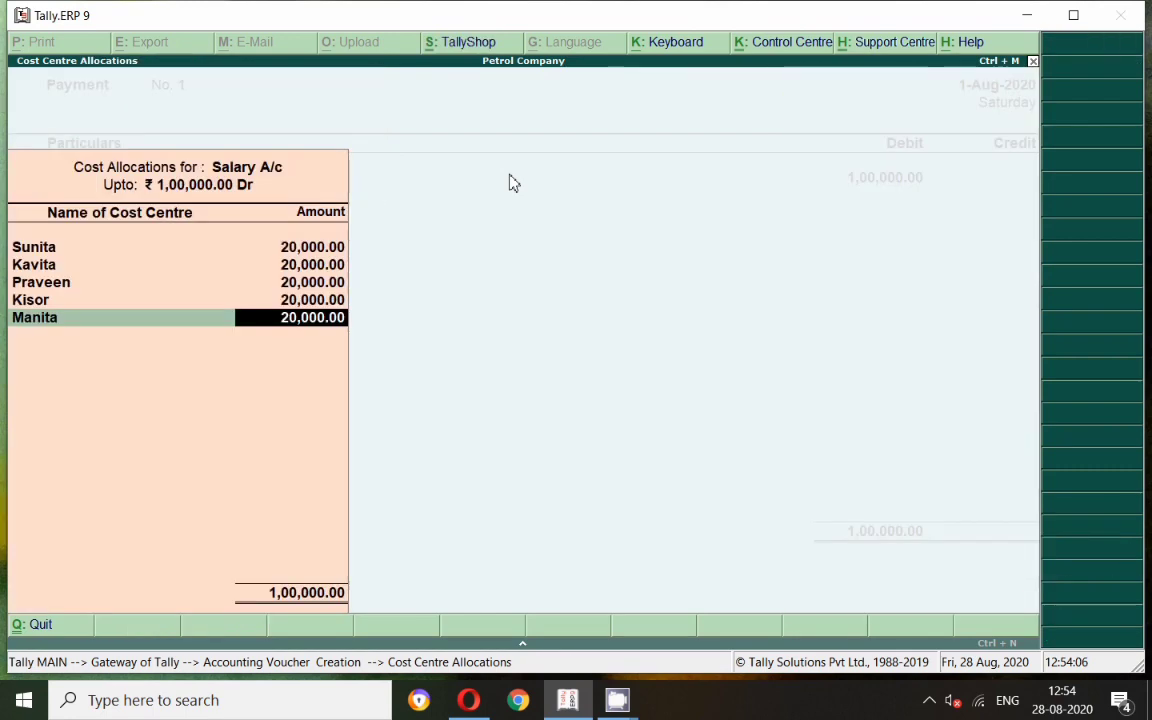
key("Return")
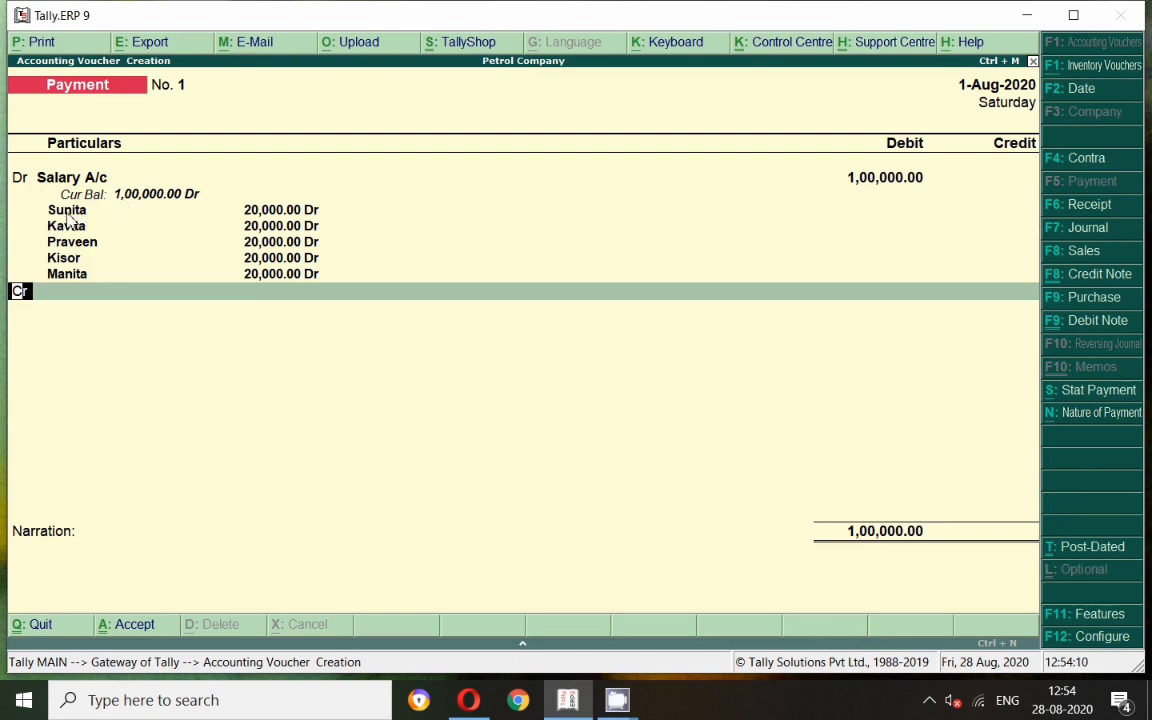
Review the employee cost centre allocations listed under Salary A/c in the payment voucher.
left_click(163, 216)
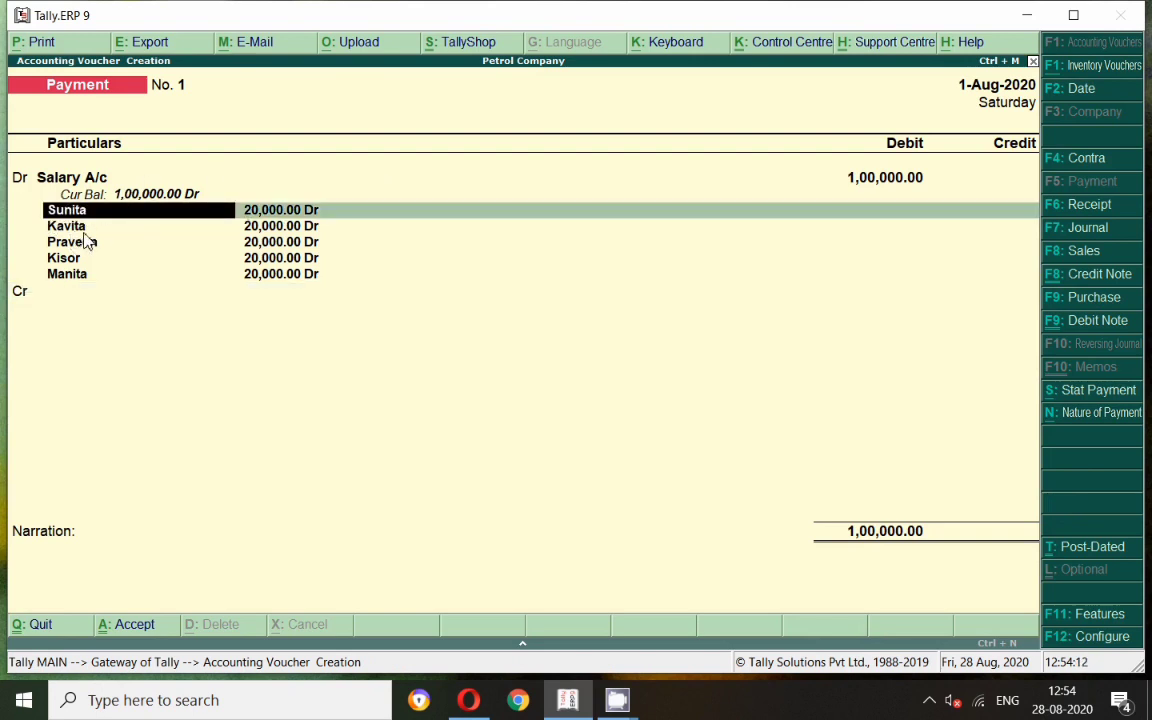
key("Down")
key("Down")
key("Down")
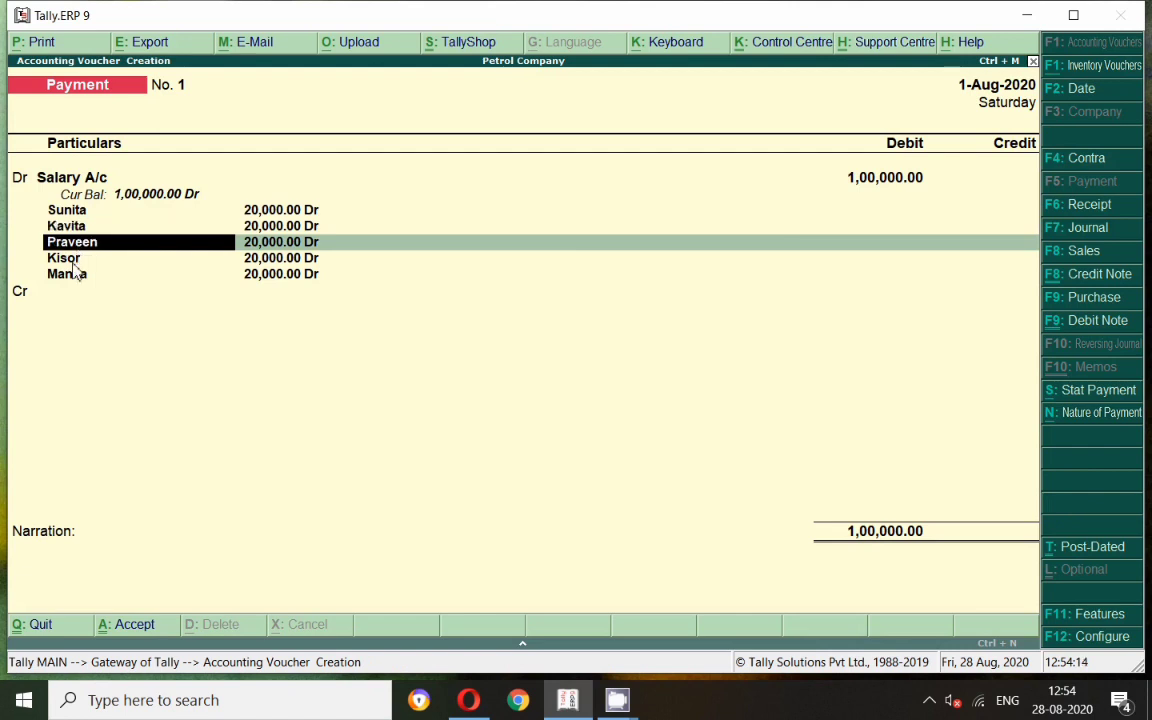
key("Down")
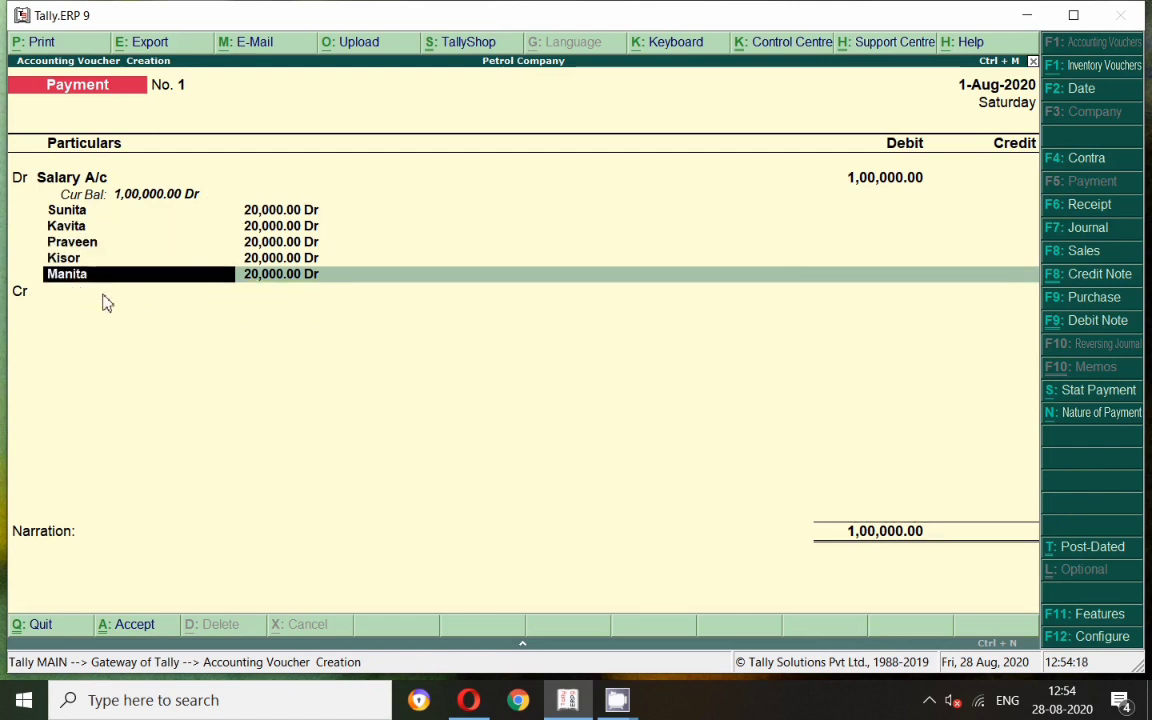
key("Return")
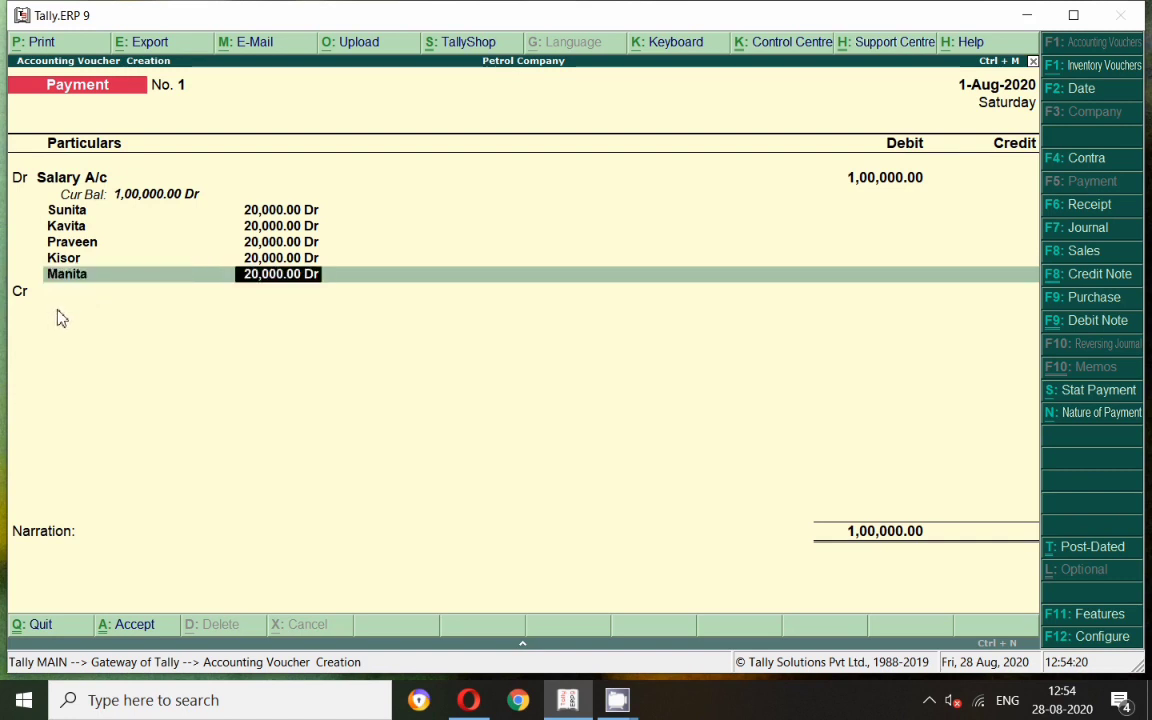
key("Return")
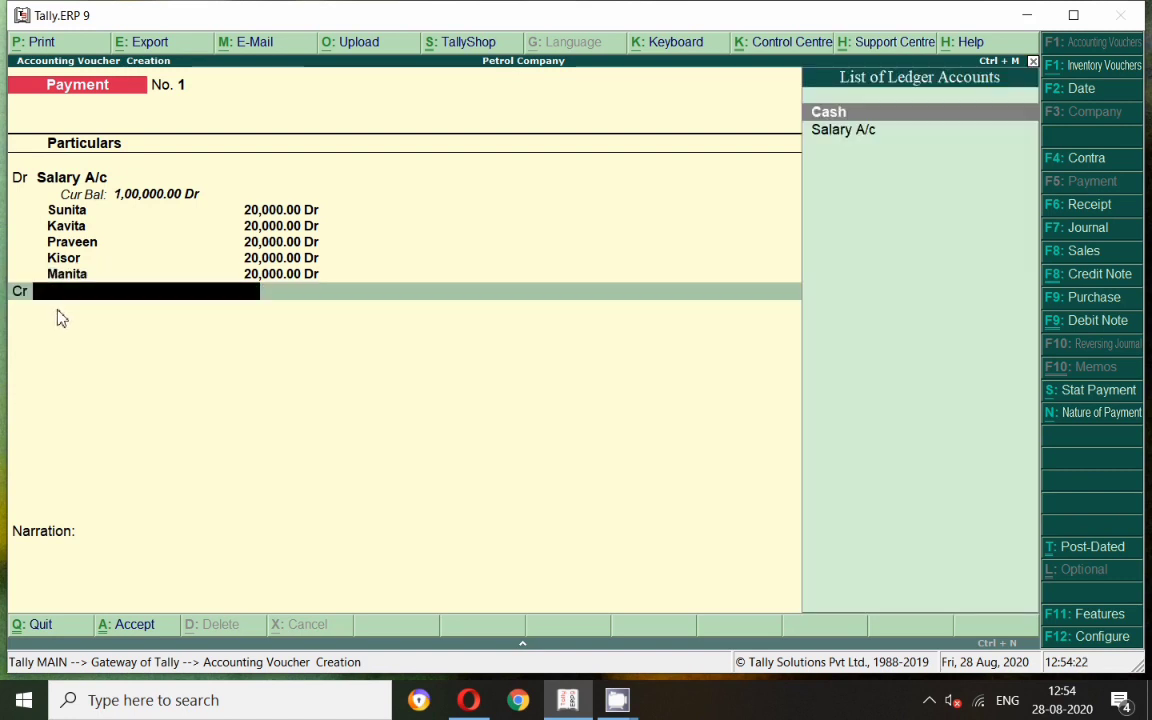
Create the ledger Sbi under Bank Accounts for the voucher's credit entry, keeping the default bank and mailing details.
type("s")
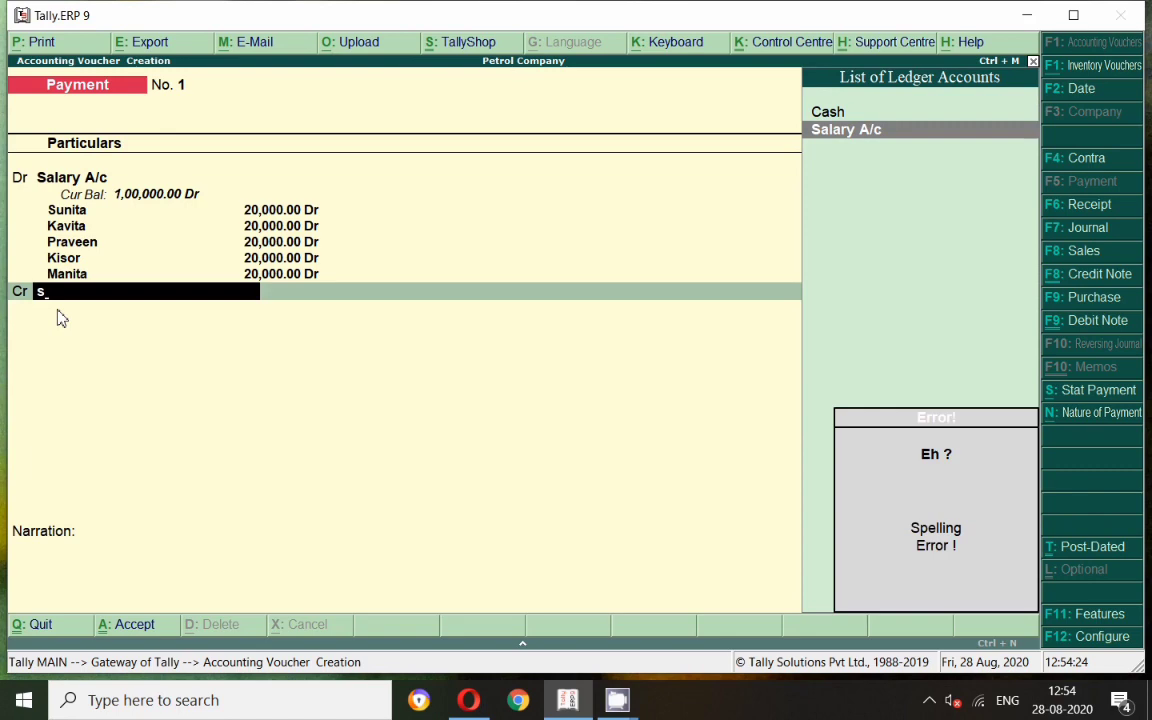
key("alt+c")
type("Sbi")
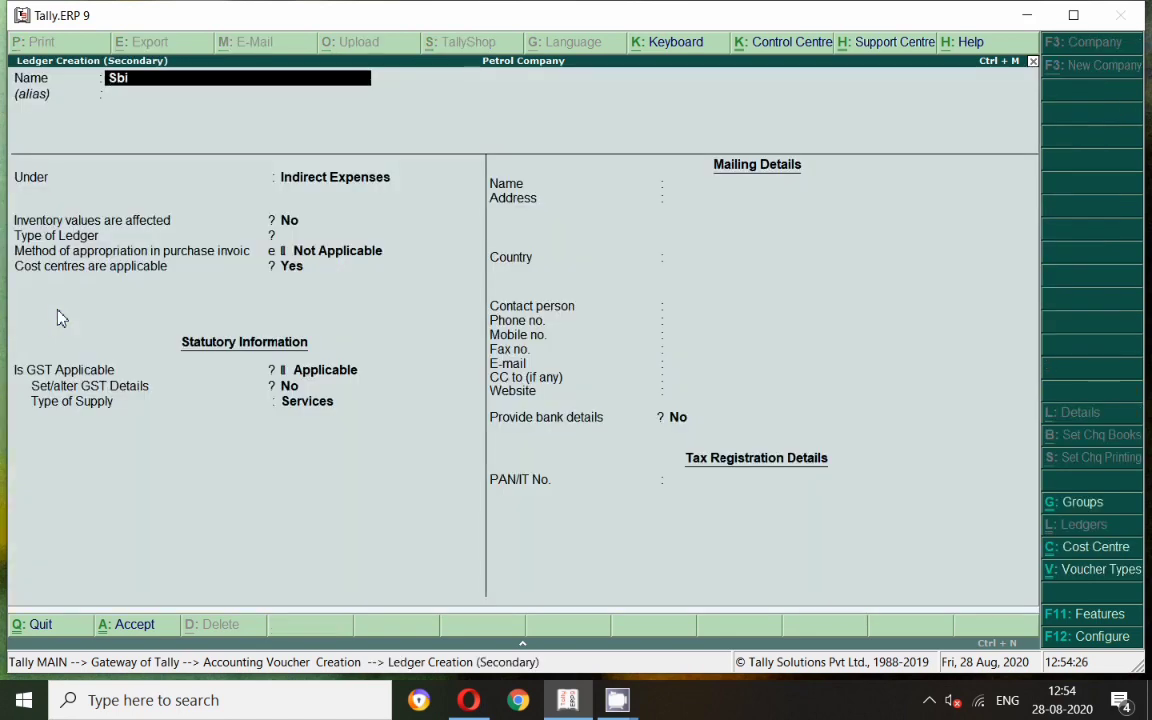
key("Return")
key("Return")
type("Bank")
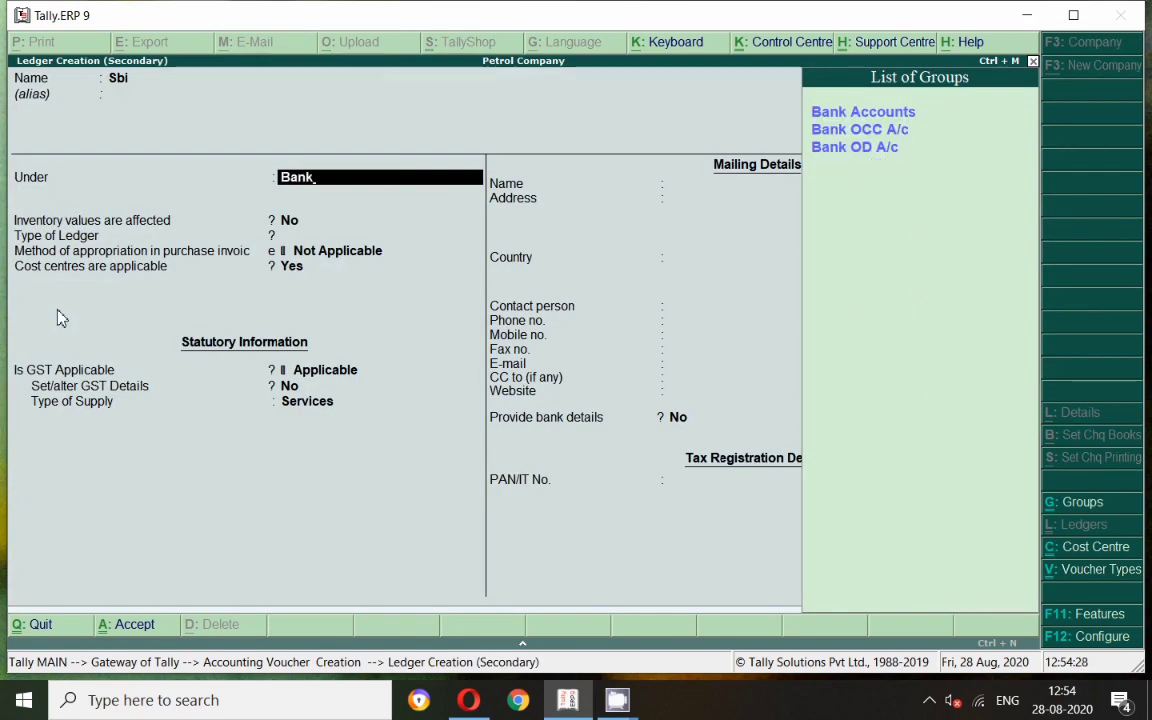
key("Return")
key("Return")
key("Return")
key("Return")
key("Return")
key("Return")
key("Return")
key("Return")
key("Return")
key("Return")
key("Return")
key("Return")
key("Return")
key("Return")
key("Return")
key("Return")
key("Return")
key("Return")
key("Return")
key("Return")
key("Return")
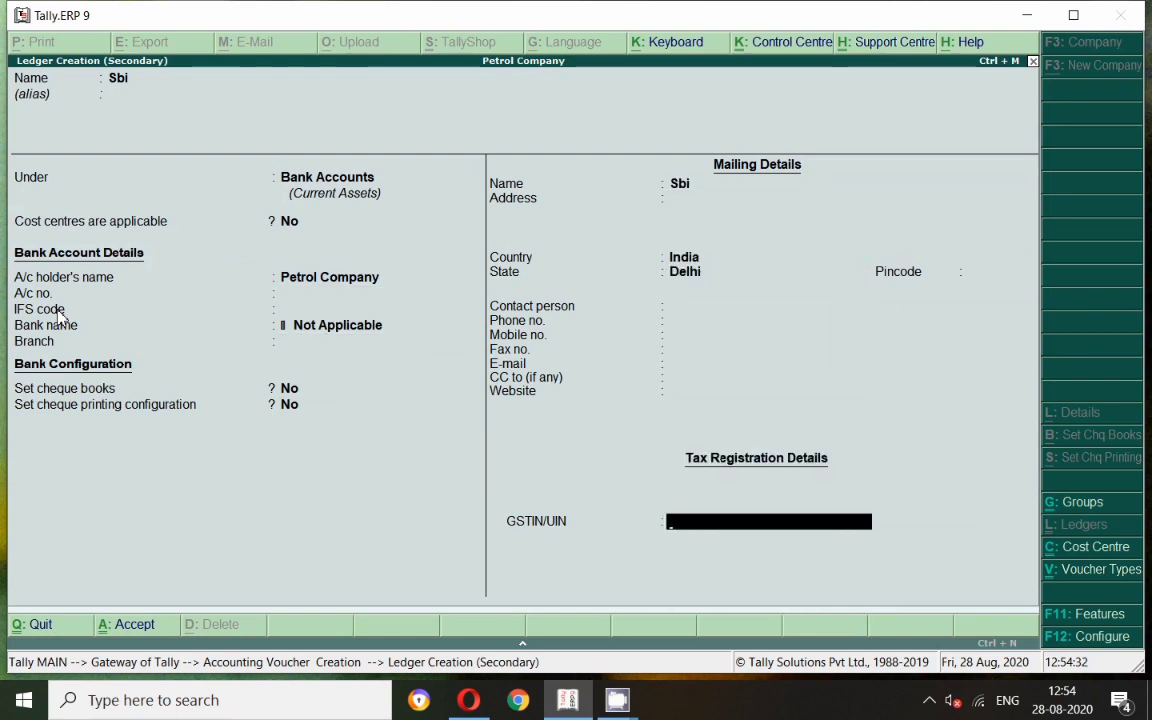
key("Return")
key("Return")
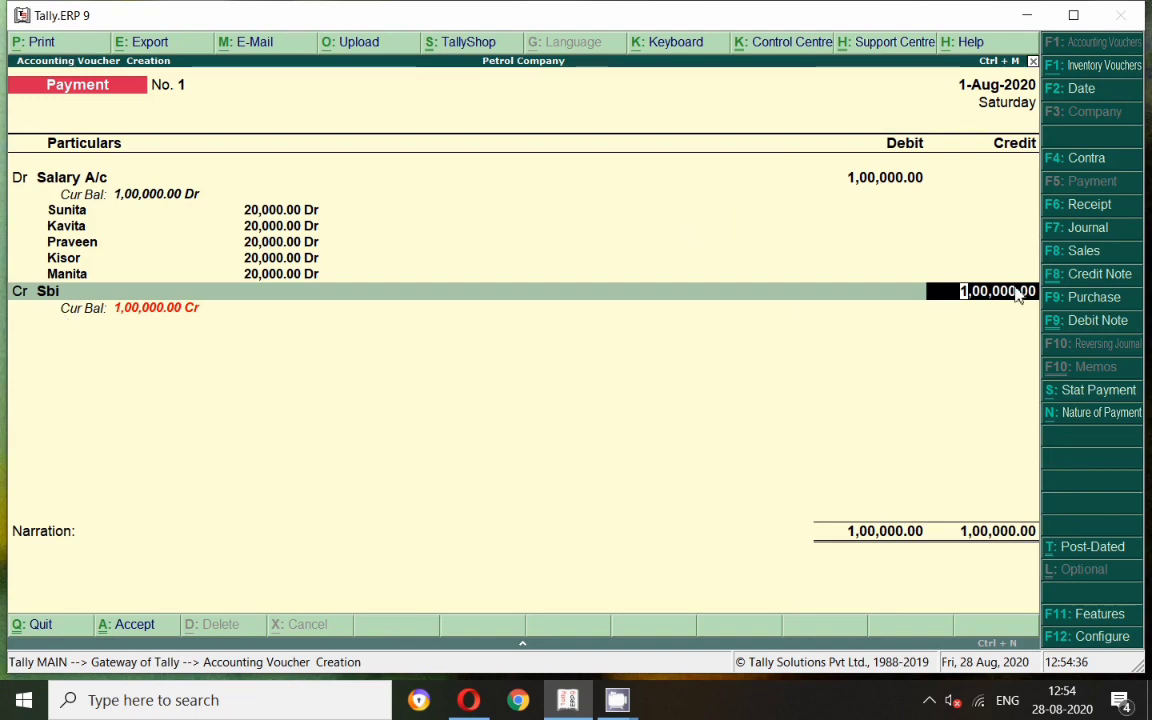
Credit Sbi with 1,00,000, save the payment voucher without a narration, and leave voucher entry.
key("Return")
key("Return")
key("Return")
key("Return")
key("Return")
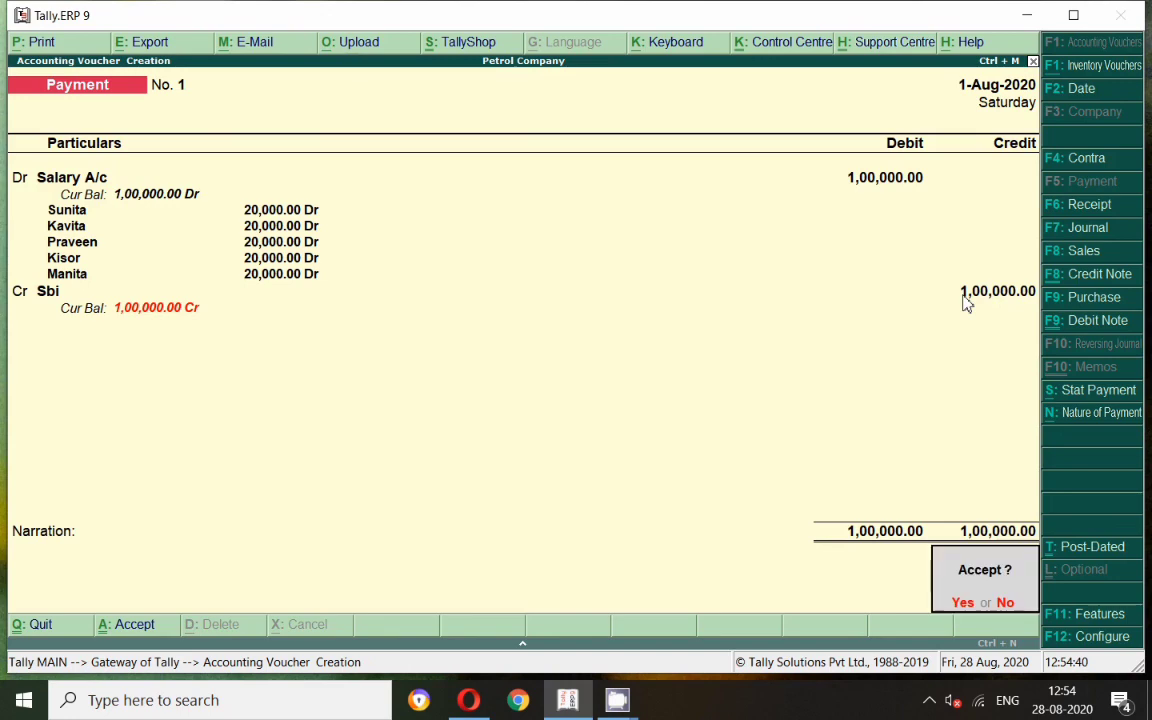
key("Return")
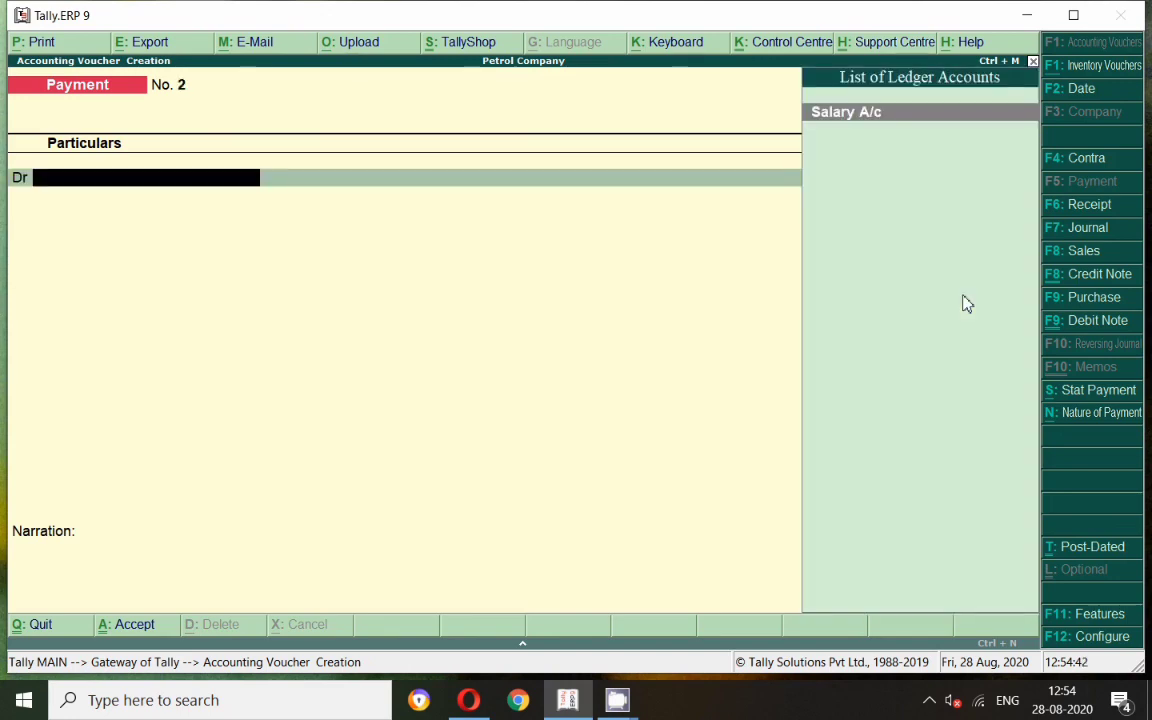
key("Escape")
key("Return")
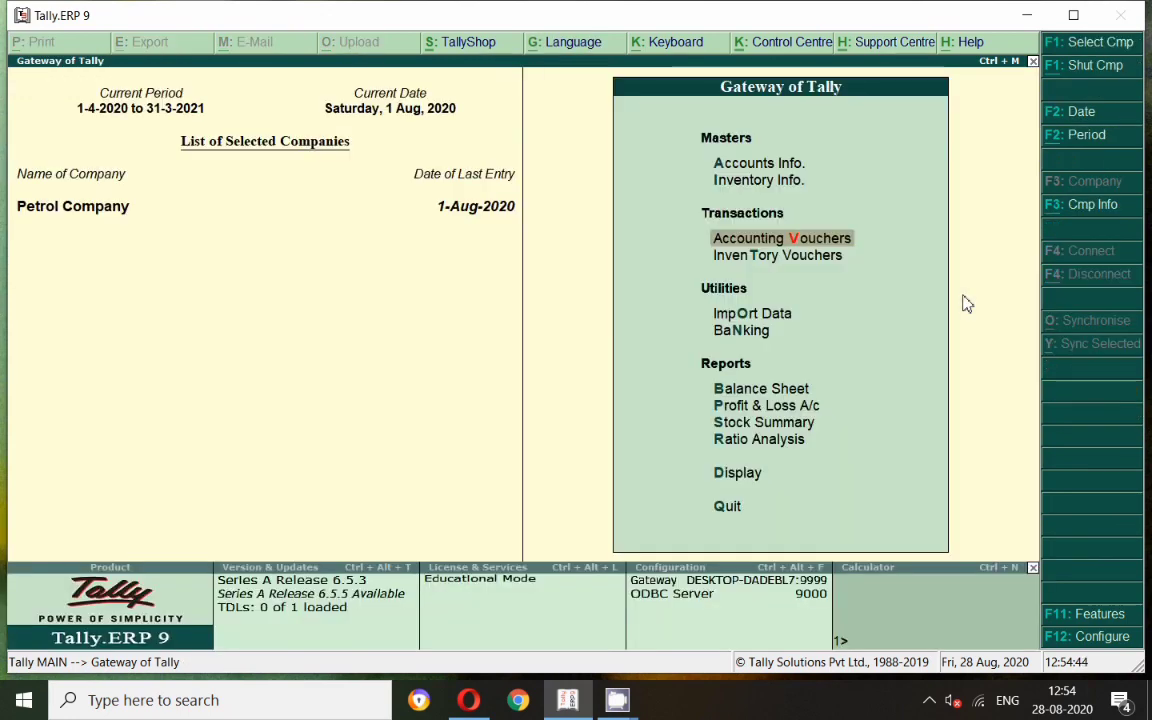
Check the Indirect Expenses breakdown in the Profit & Loss A/c, then return to the Gateway.
left_click(766, 407)
left_click(768, 407)
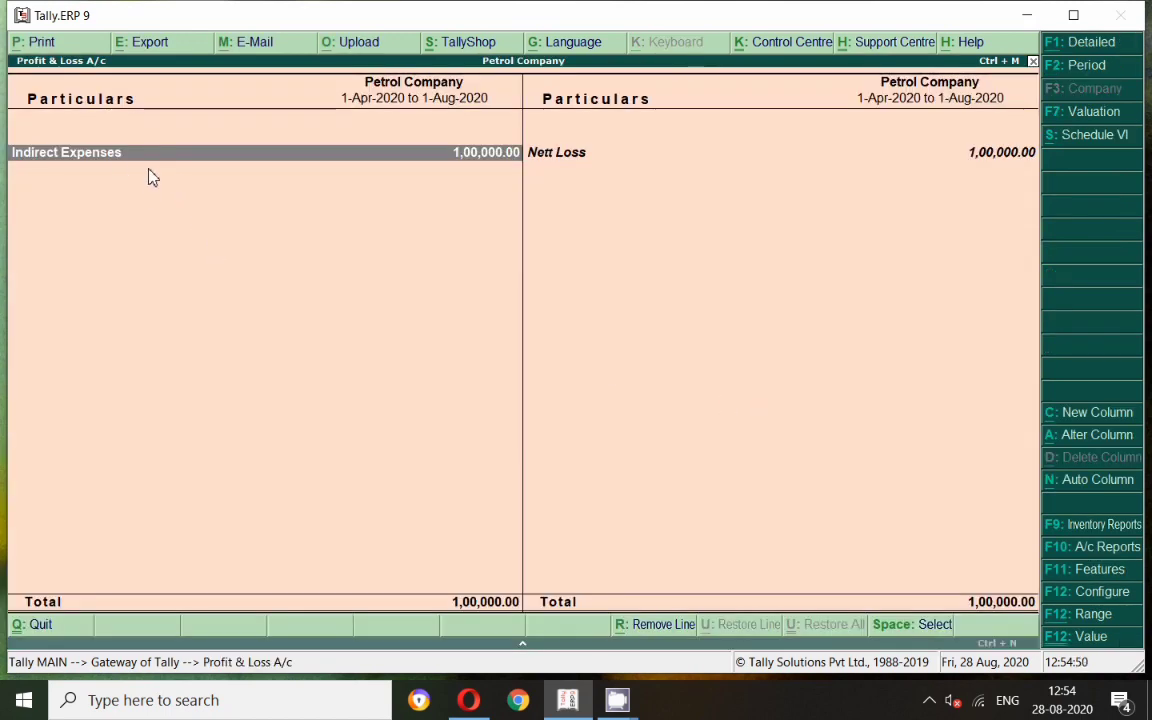
key("Return")
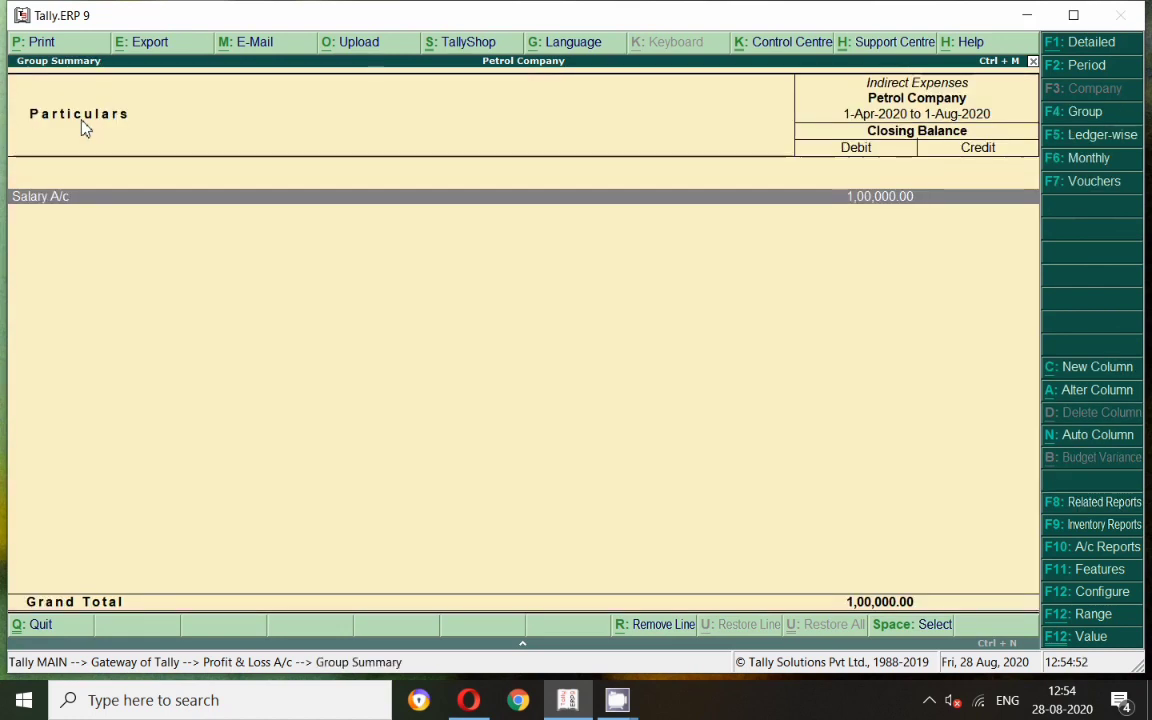
left_click(22, 200)
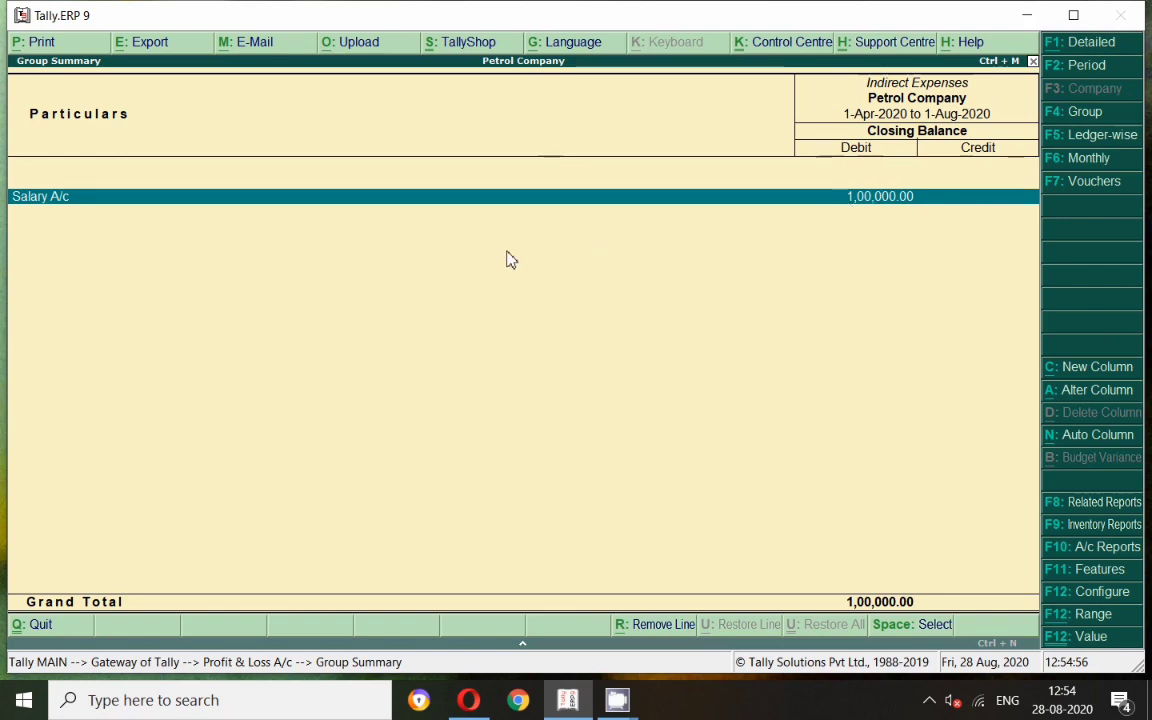
key("Escape")
key("Escape")
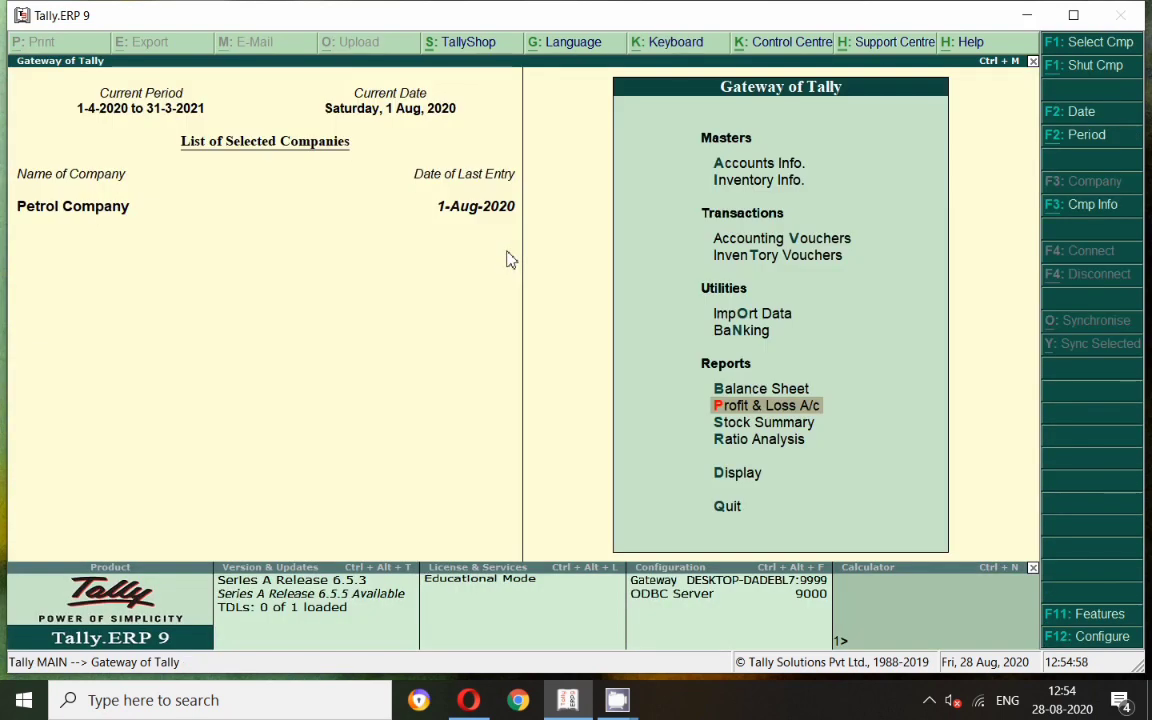
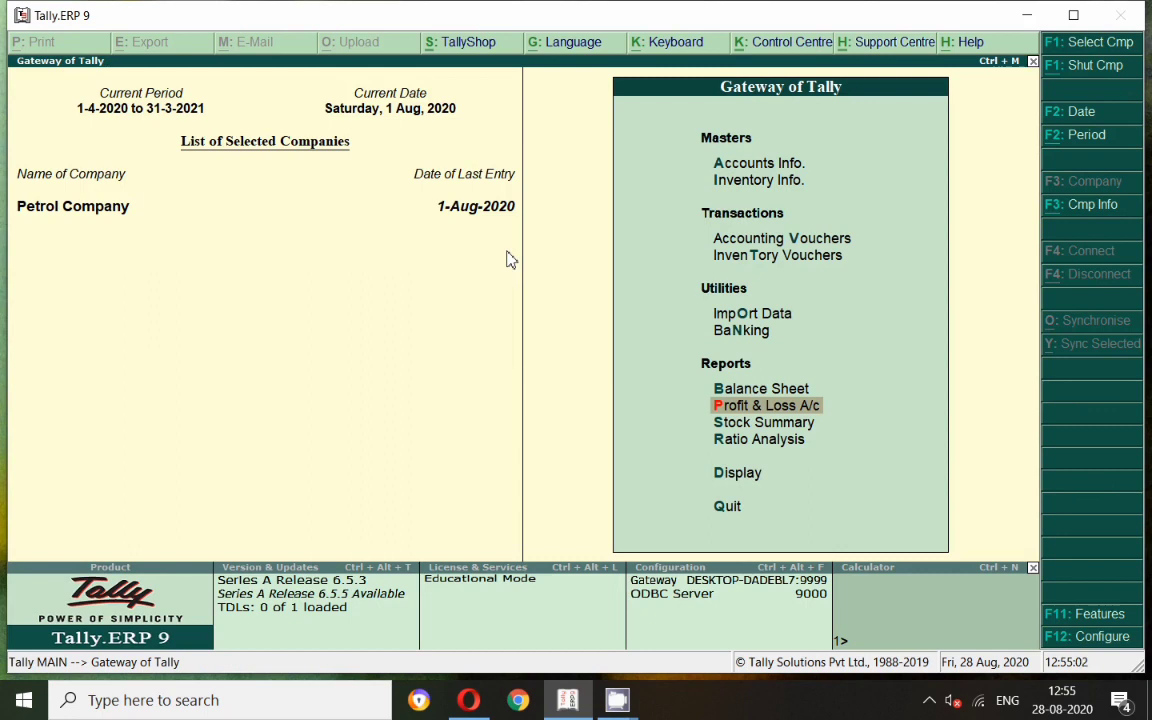
Open the Cost Centres reports within the Statements of Accounts.
key("d")
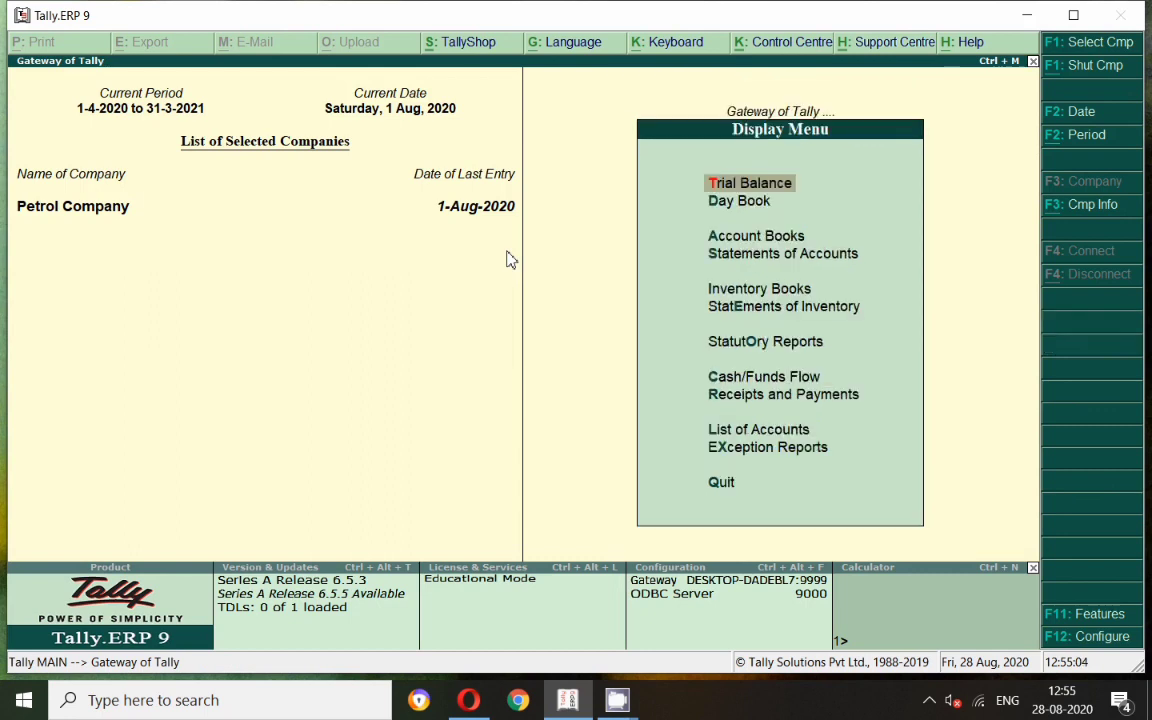
key("Down")
key("Down")
key("Down")
key("Return")
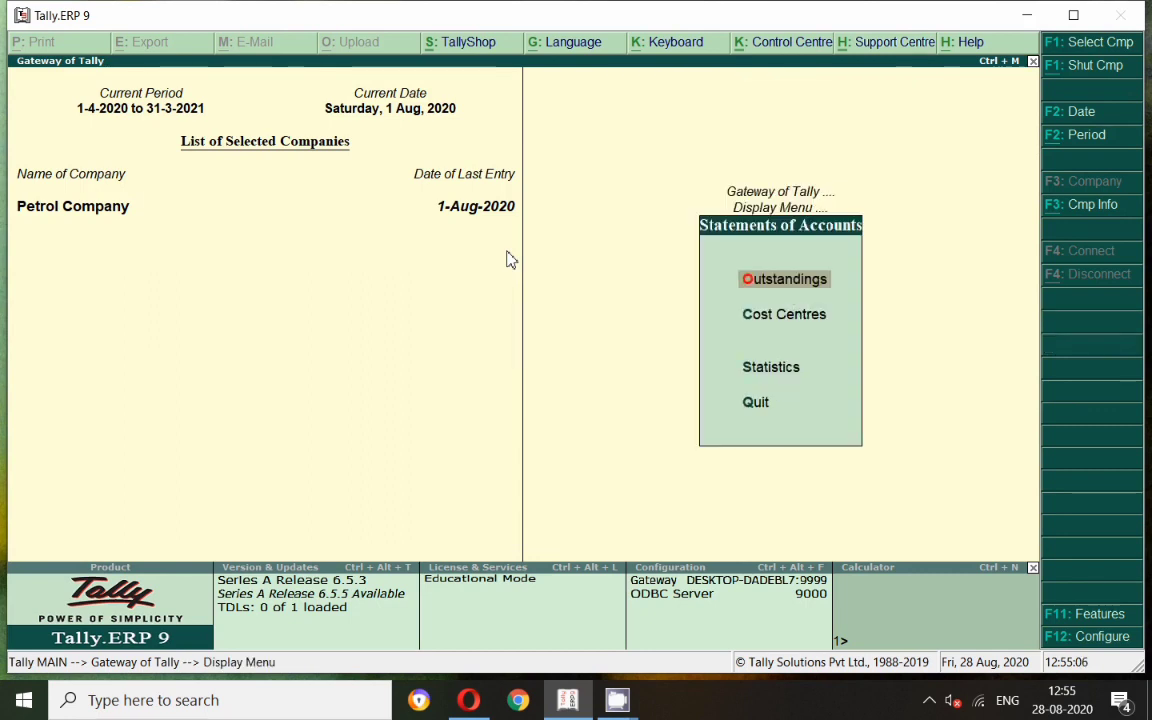
key("Down")
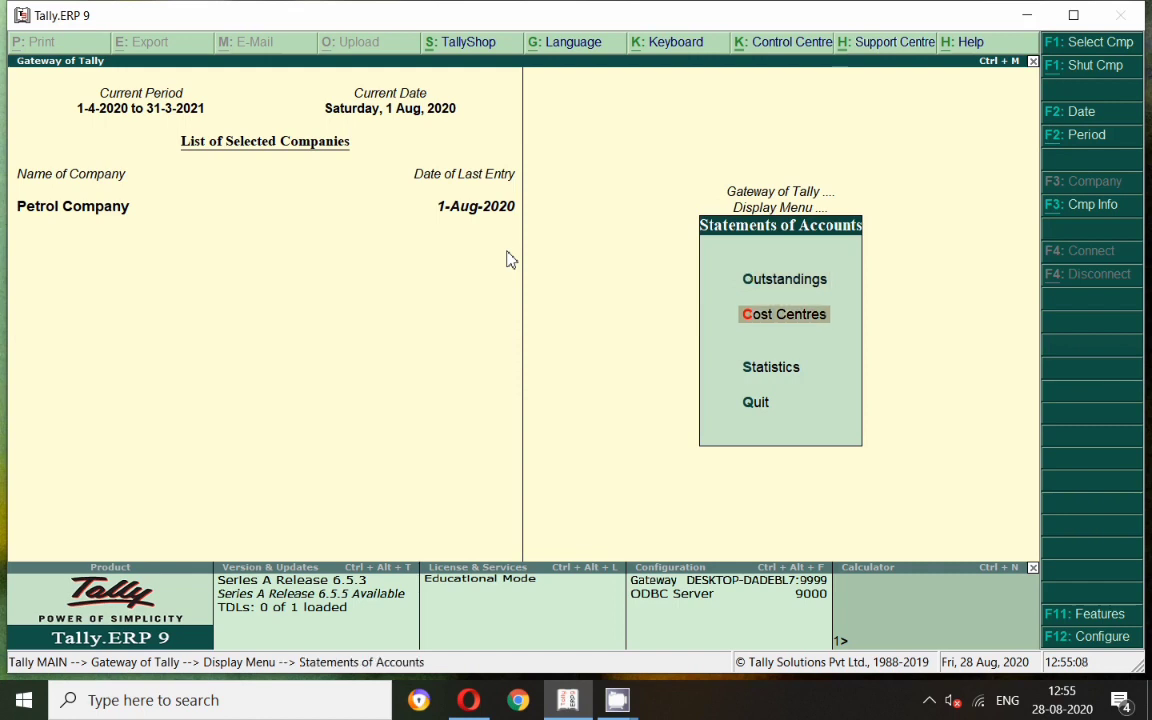
key("Return")
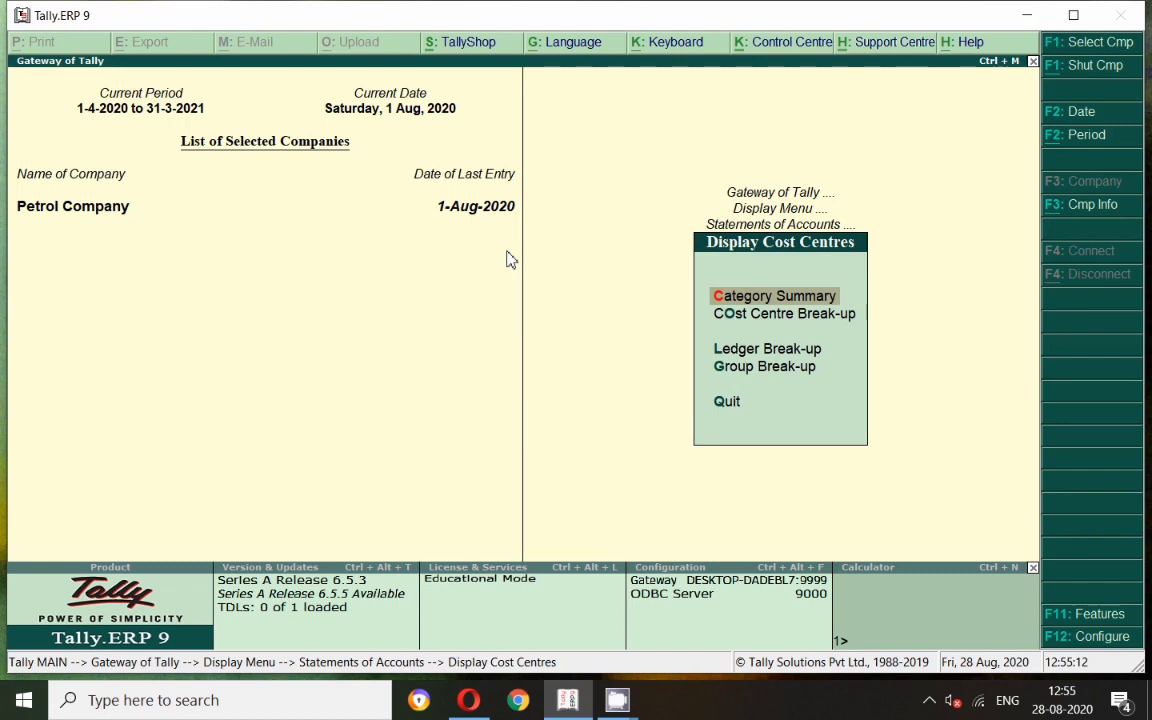
Display the cost centre Ledger Break-up for Salary A/c, examine the Sales Department allocations, and close the report.
key("Down")
key("Down")
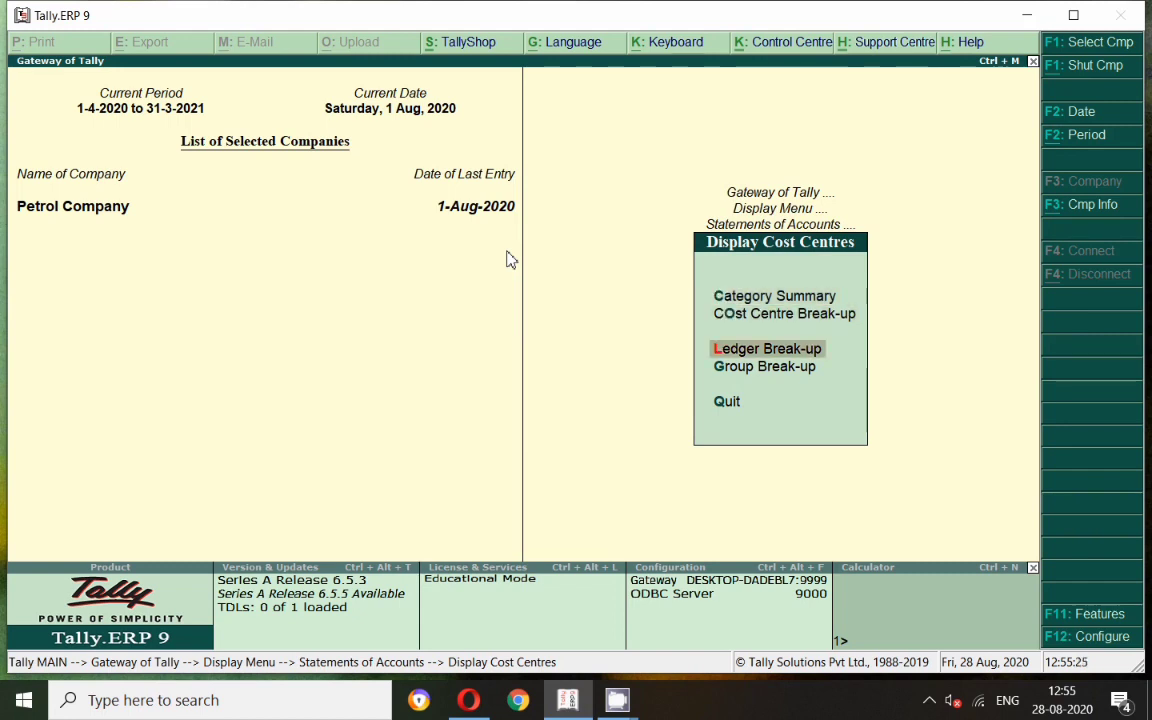
key("Return")
key("Escape")
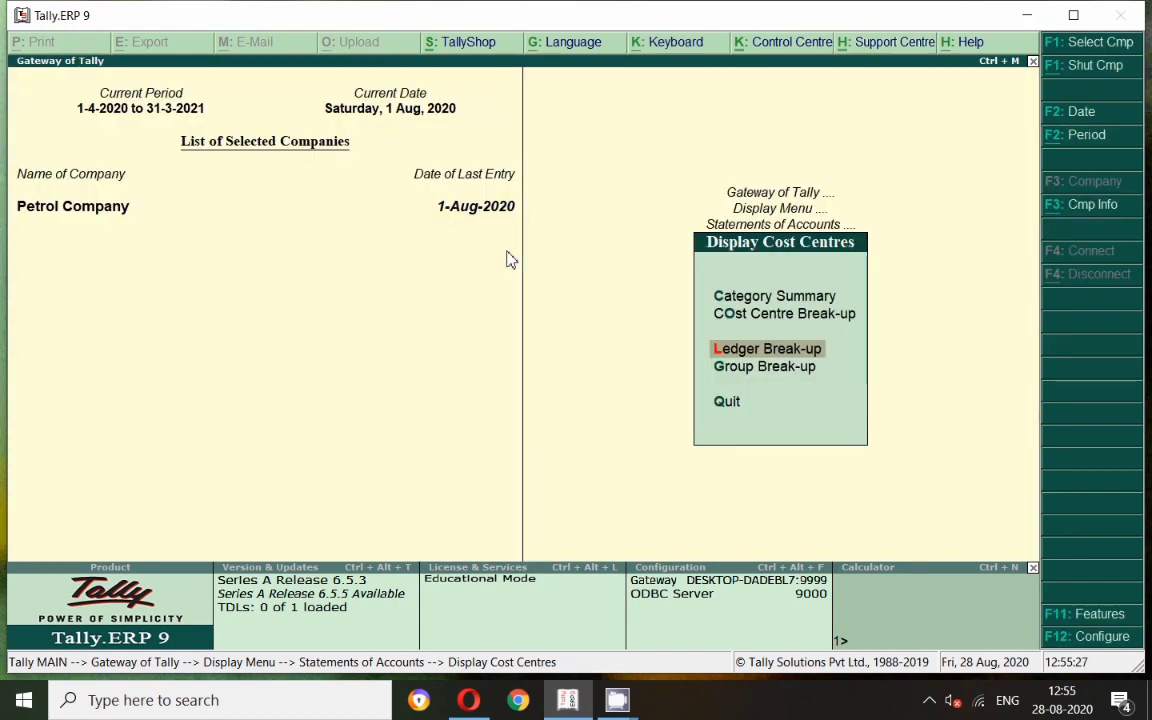
key("Return")
key("Return")
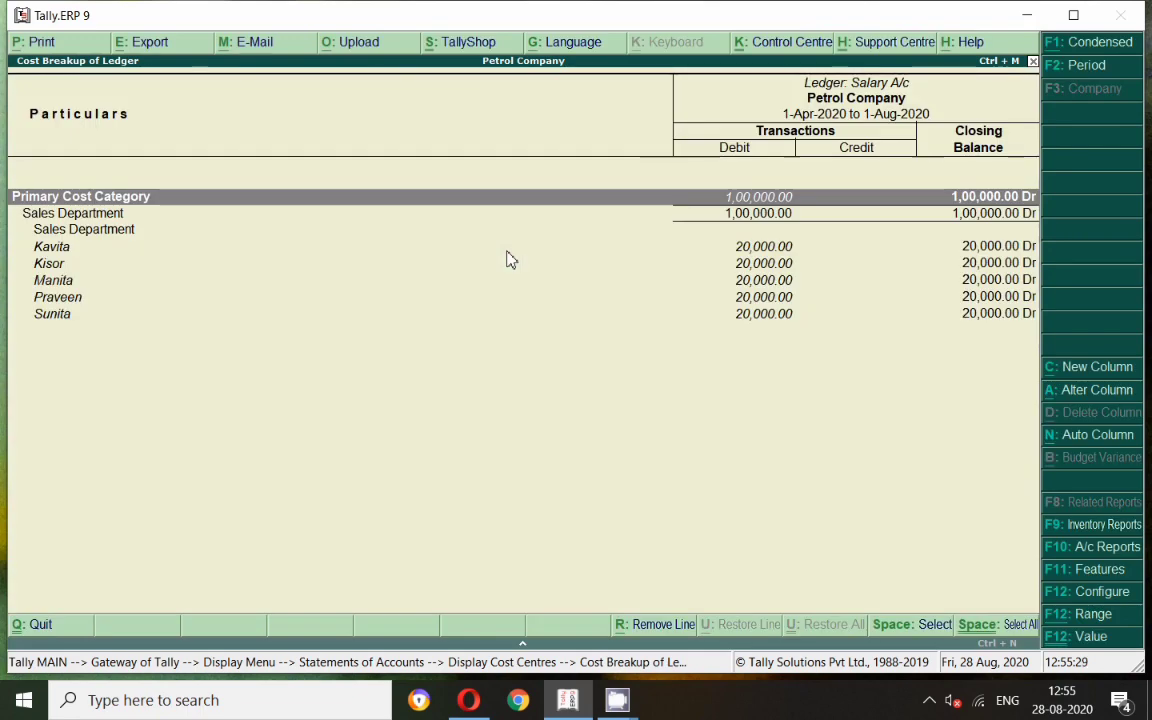
left_click(70, 217)
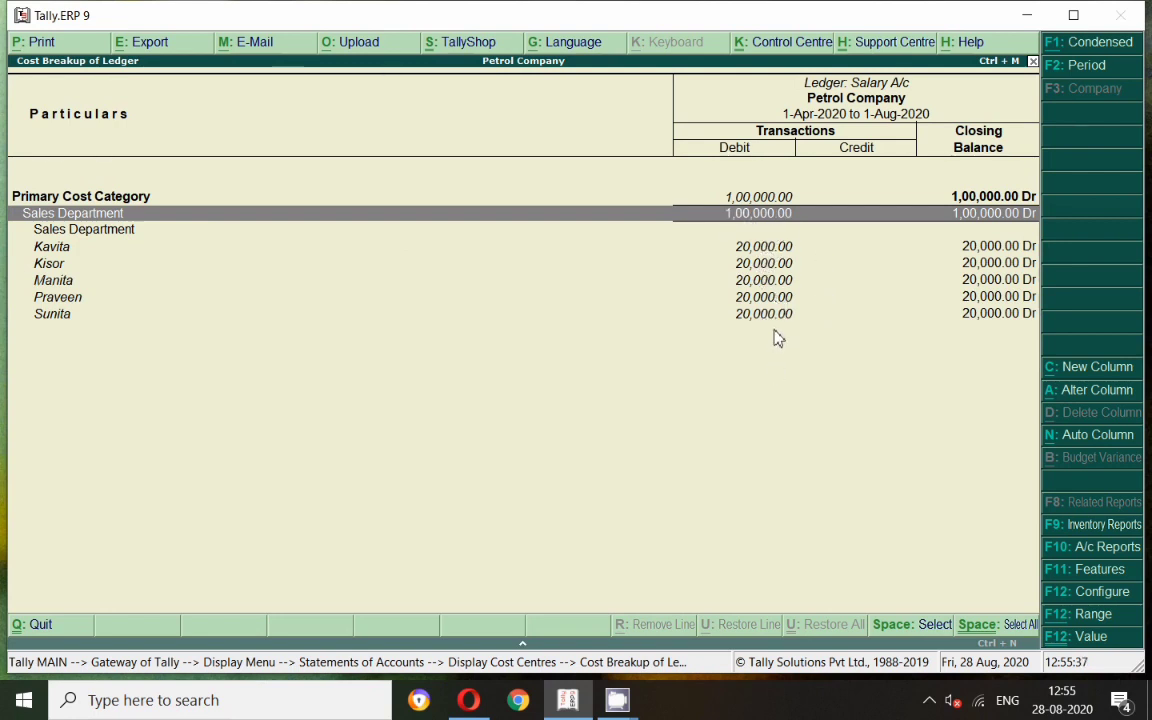
key("Escape")
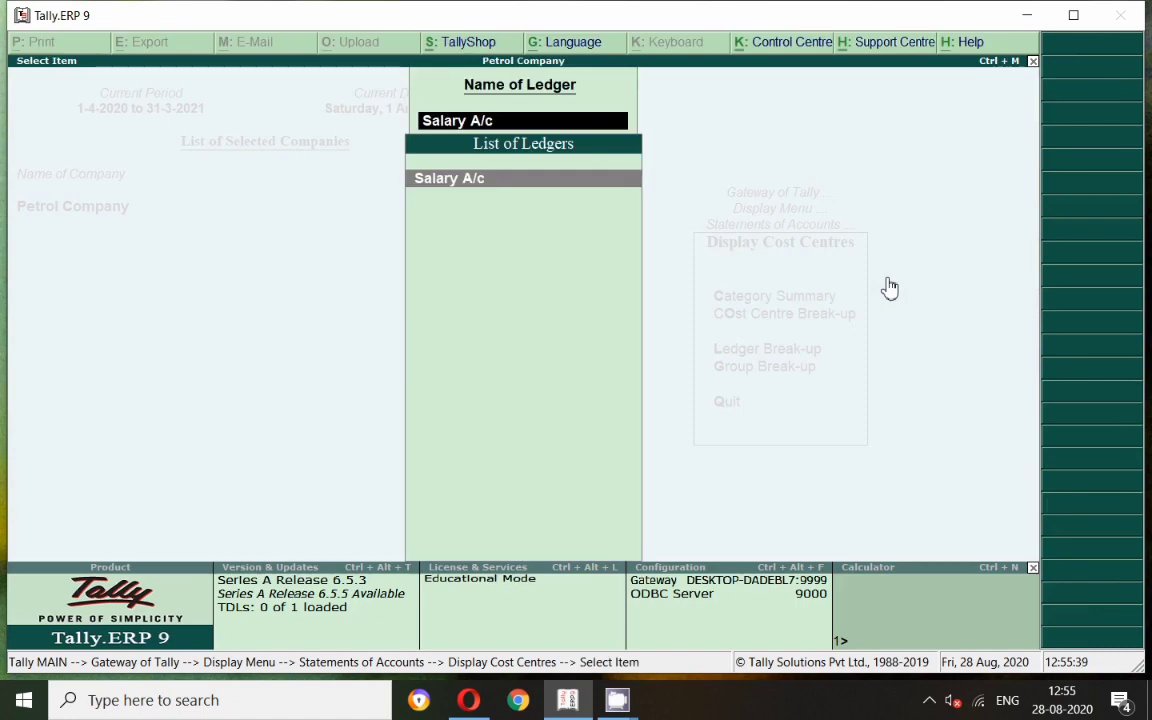
Leave the cost centre reports and start a payment voucher dated 1-Jul-2020.
key("Escape")
key("Escape")
key("Escape")
key("Escape")
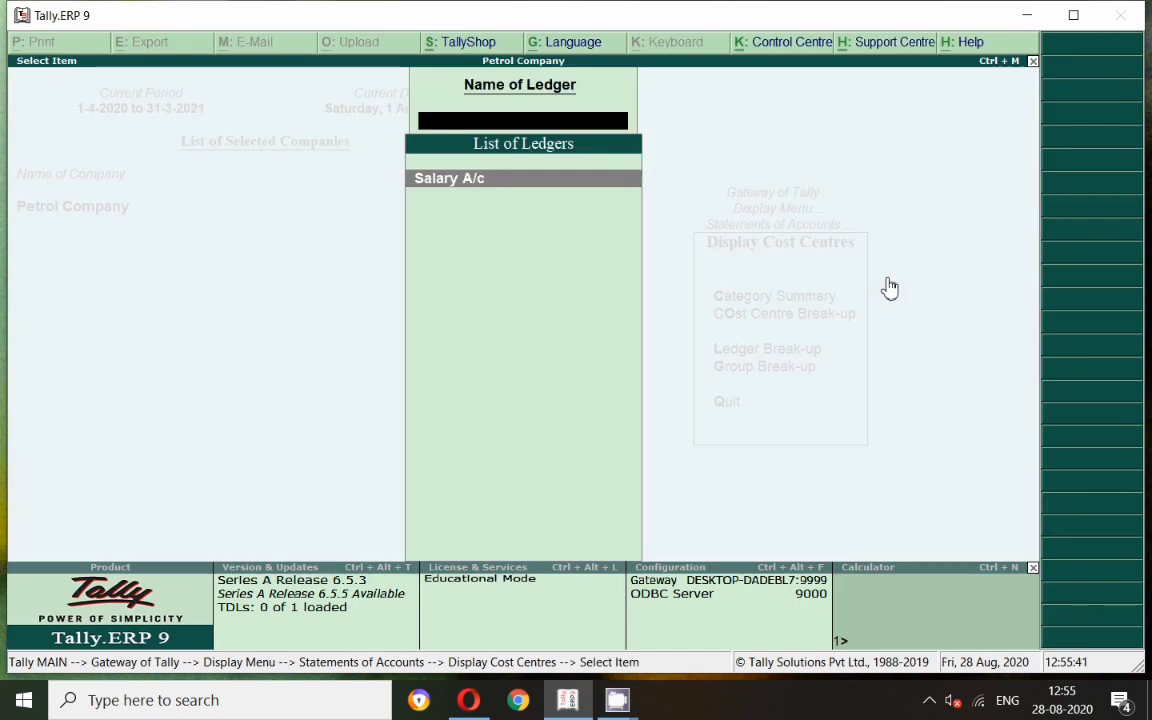
key("Escape")
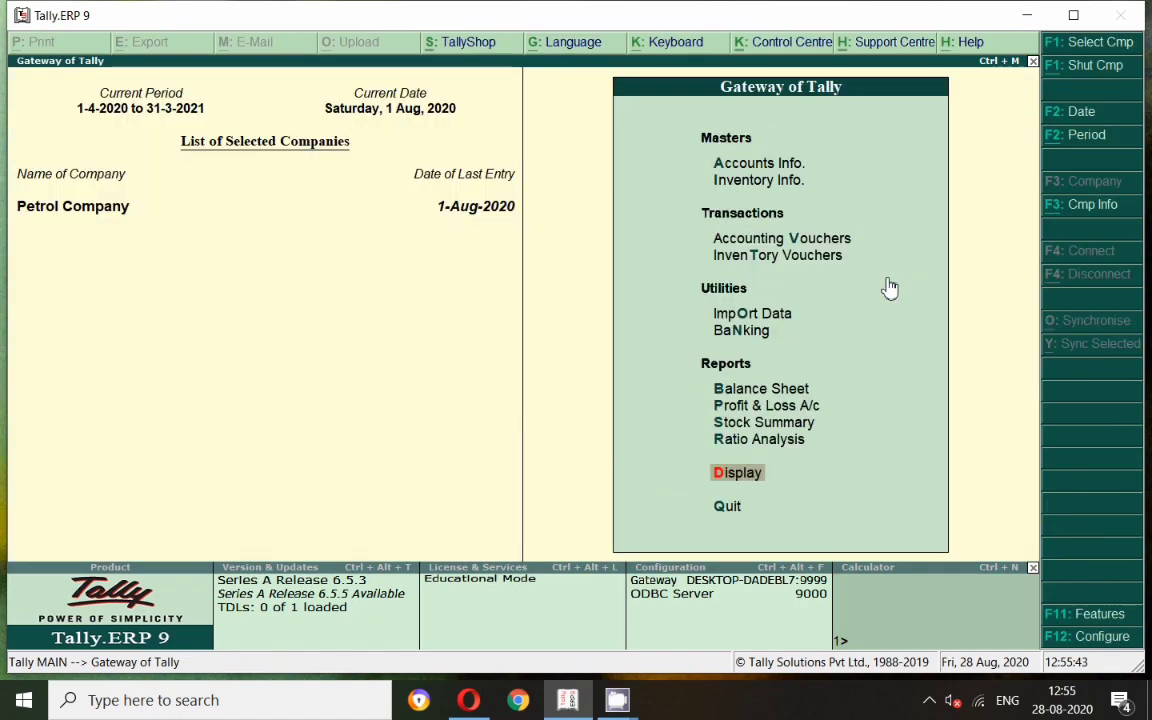
key("v")
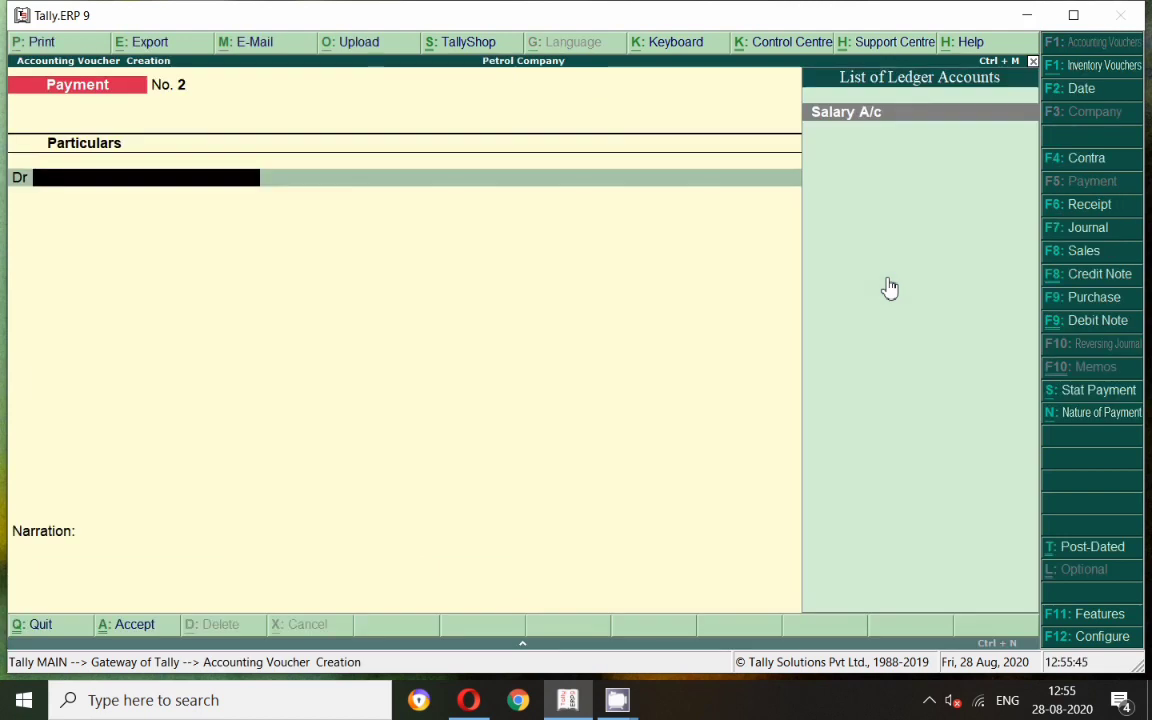
key("F2")
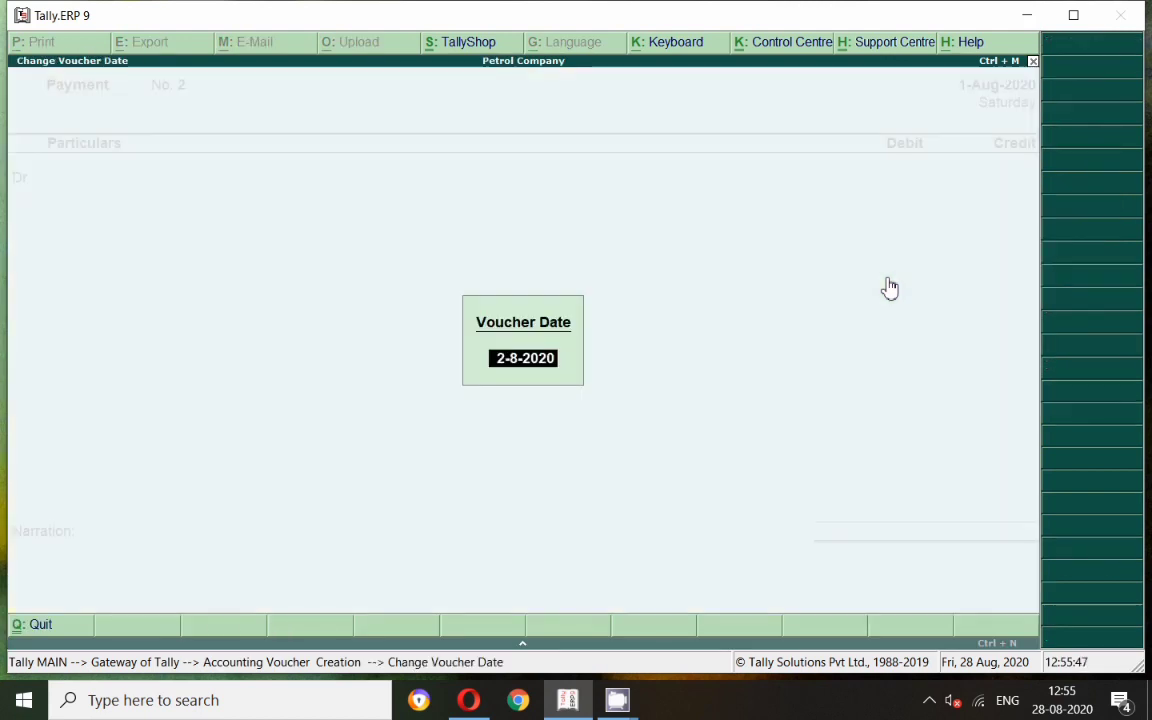
type("1.7")
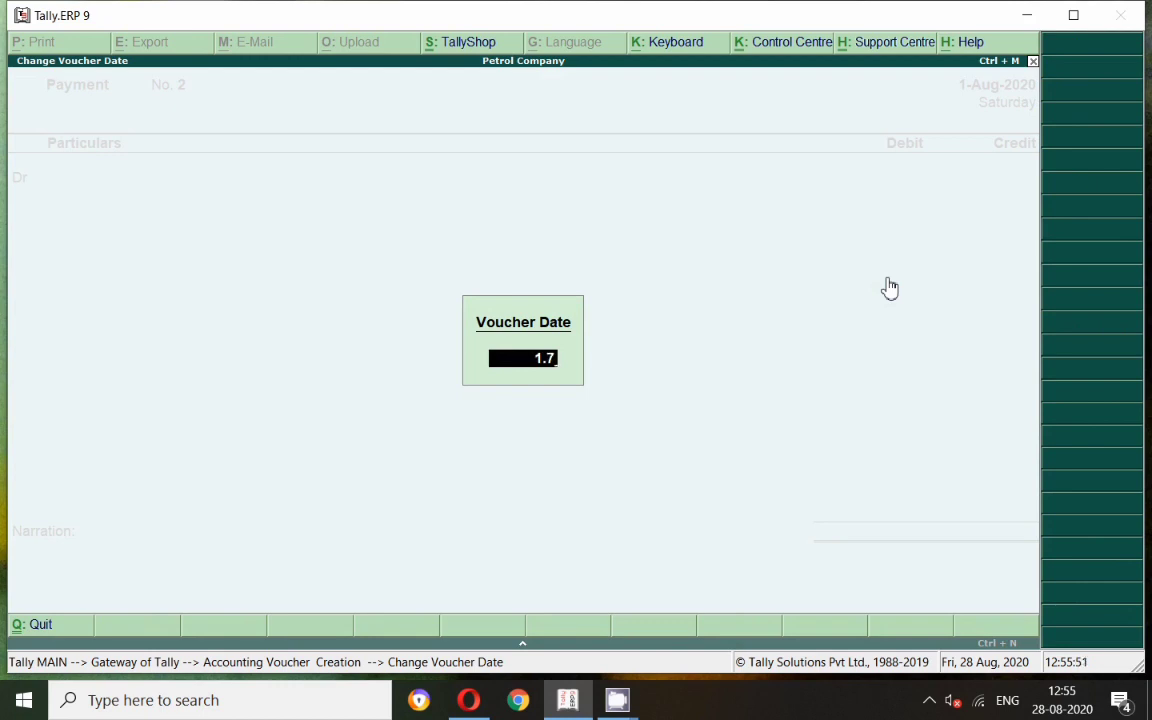
key("Return")
Debit Salary A/c with 20,000 in the payment voucher and bring up its cost centre allocations.
type("Sal")
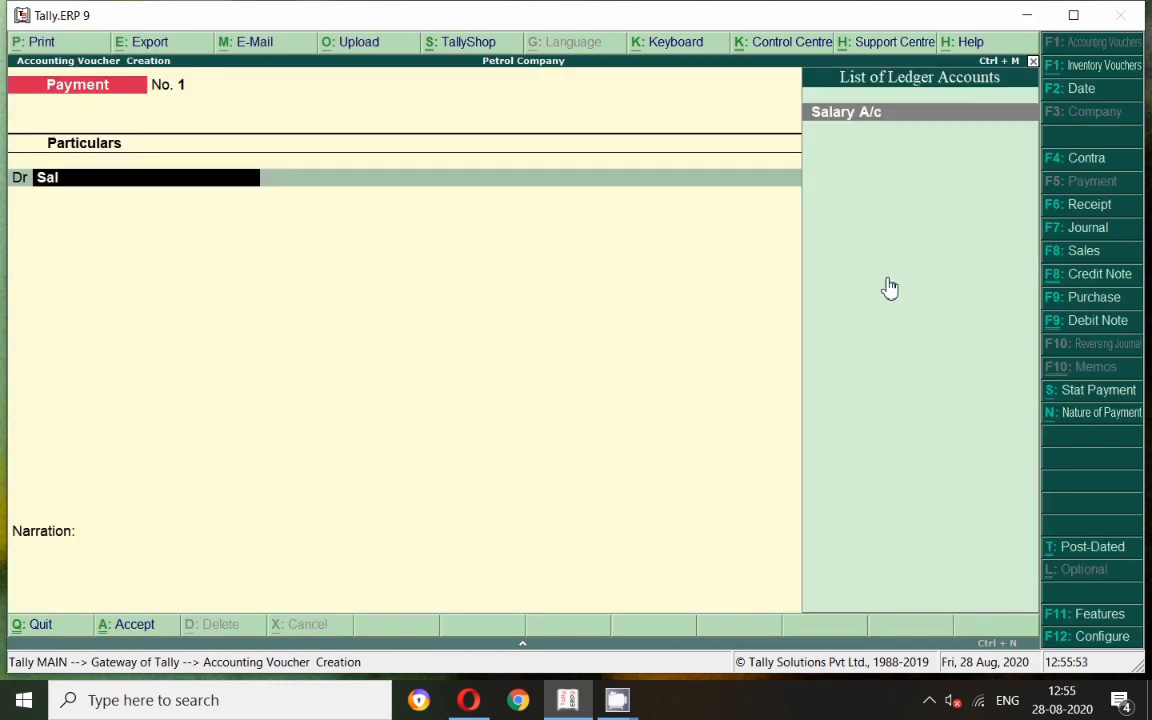
key("Return")
type("20000")
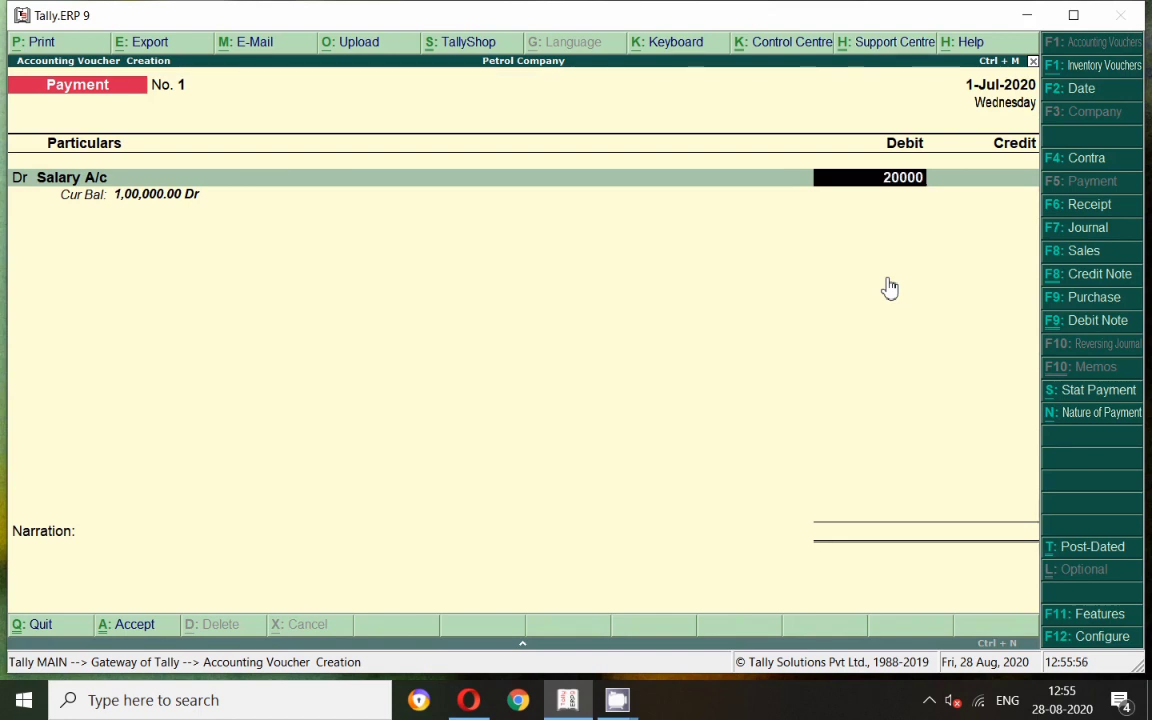
key("Return")
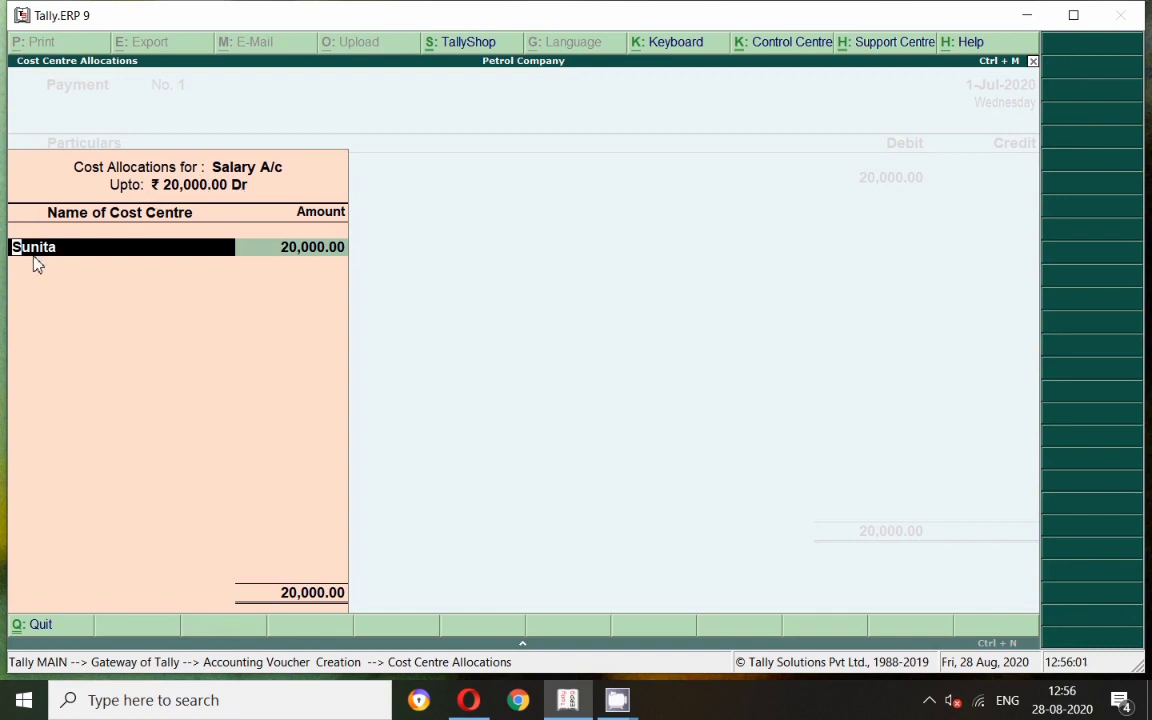
Start a new cost centre with the first employee's name and open the creation of a parent cost centre for it.
key("alt+c")
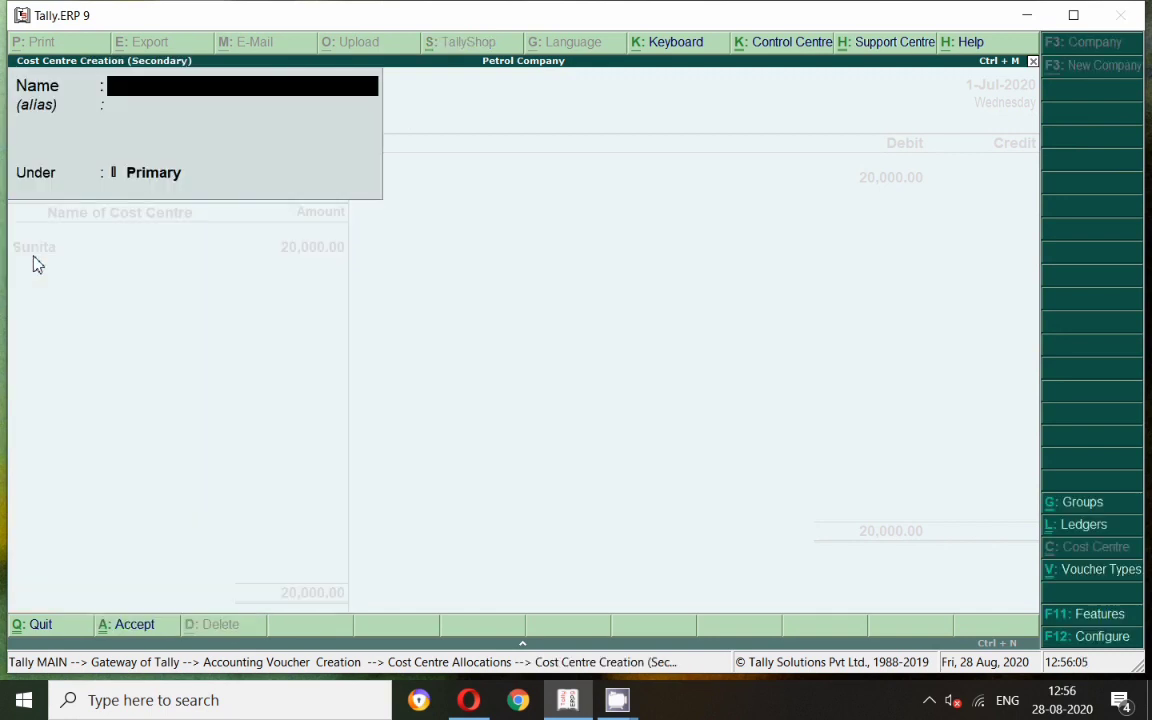
type("Su")
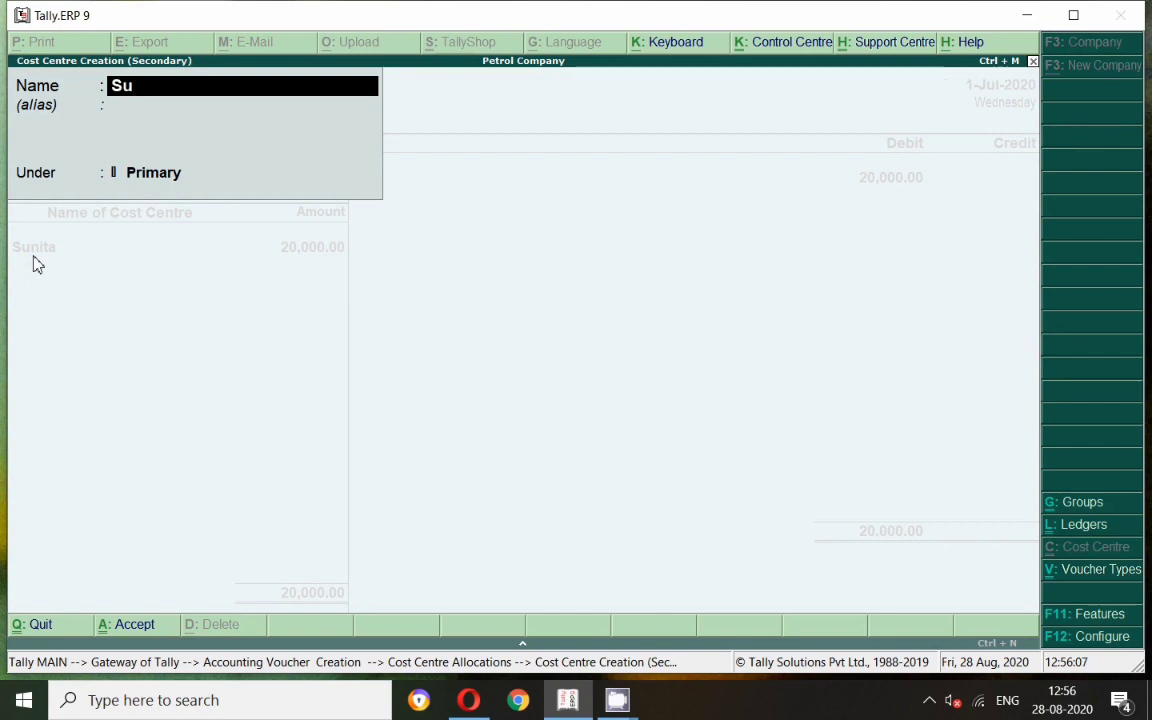
type("dhir")
key("Return")
key("Return")
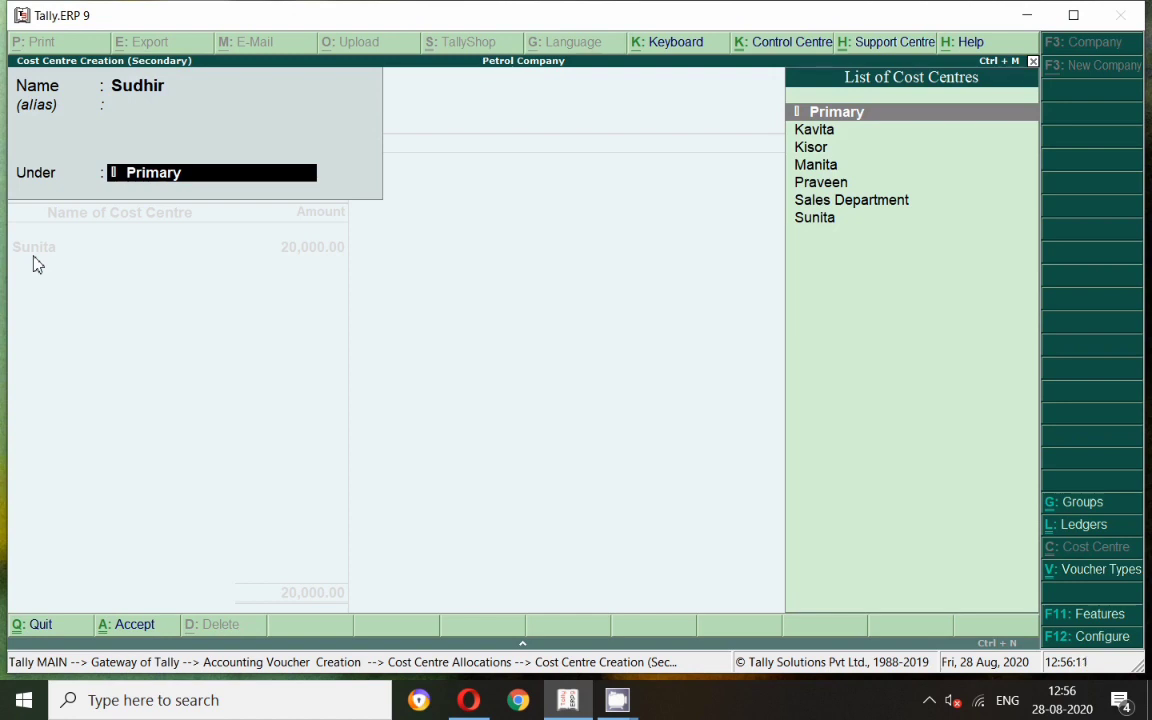
key("Down")
key("Down")
key("Down")
key("Down")
key("Down")
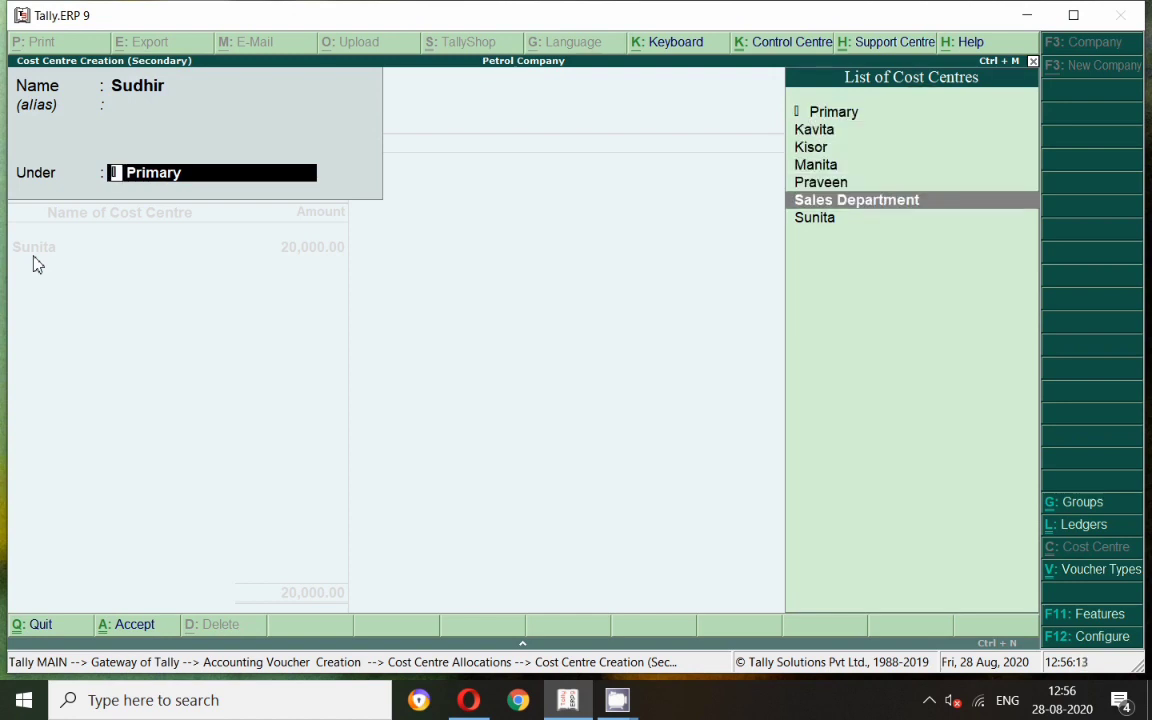
key("Return")
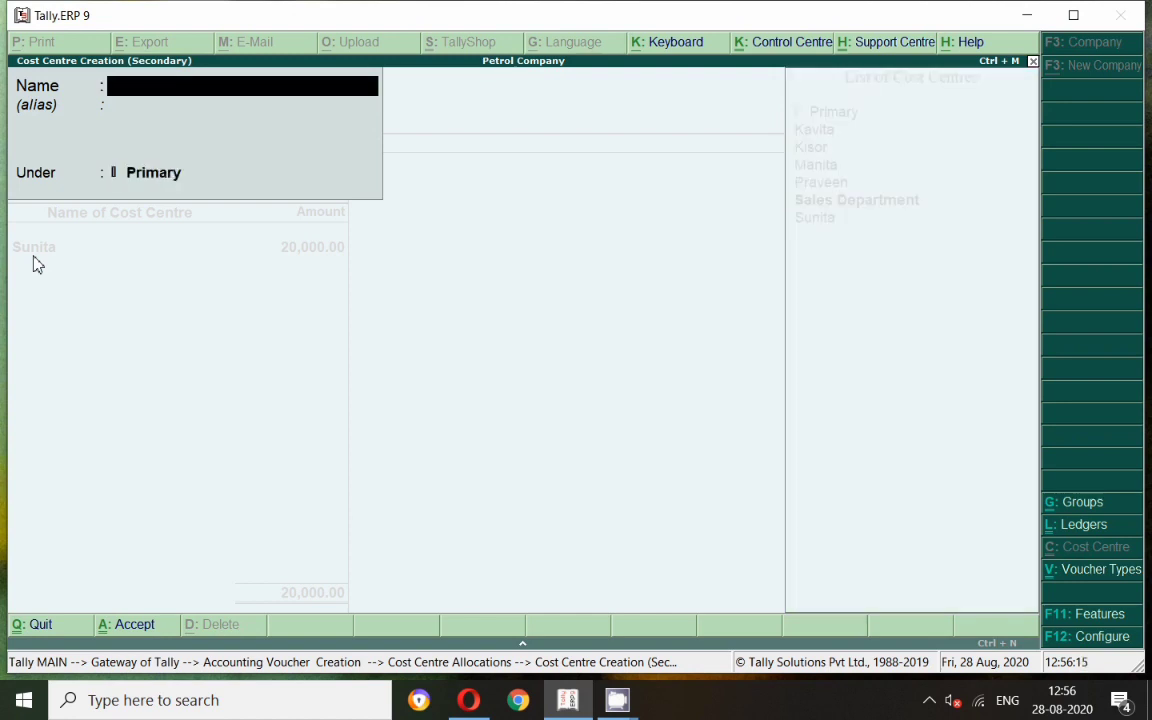
Create the Accounts Department cost centre under Primary and save the first employee's cost centre under it.
type("Acco")
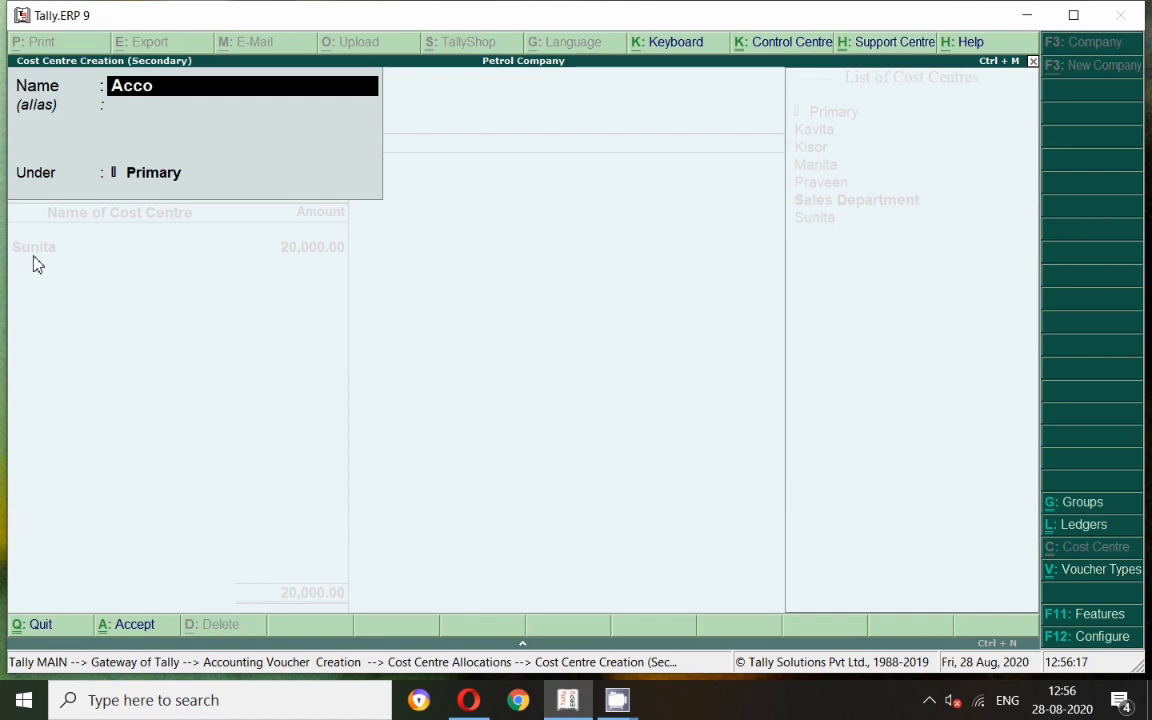
type("unts Department")
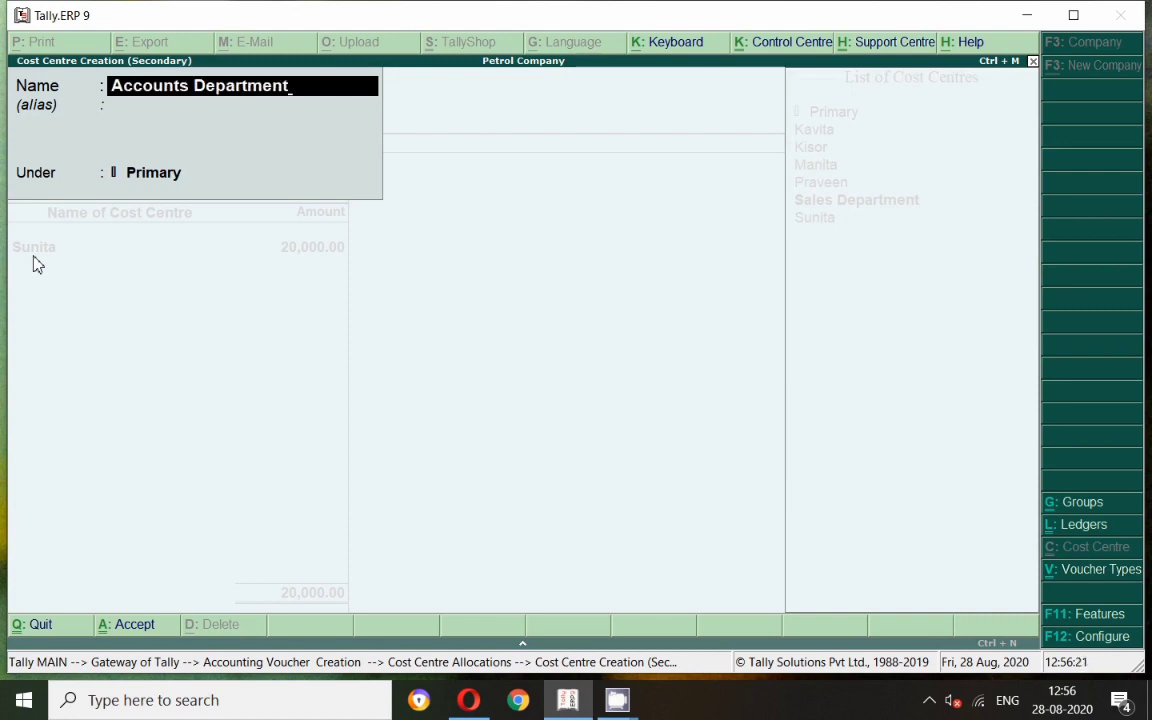
key("Return")
key("Return")
key("Return")
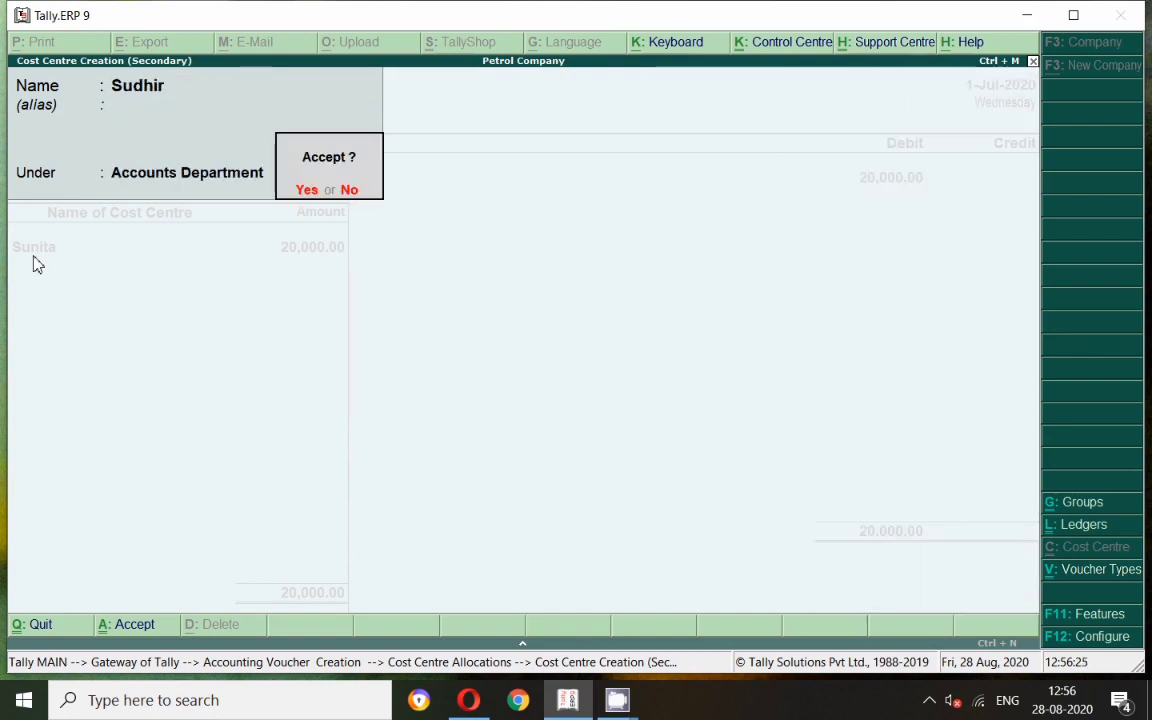
key("Return")
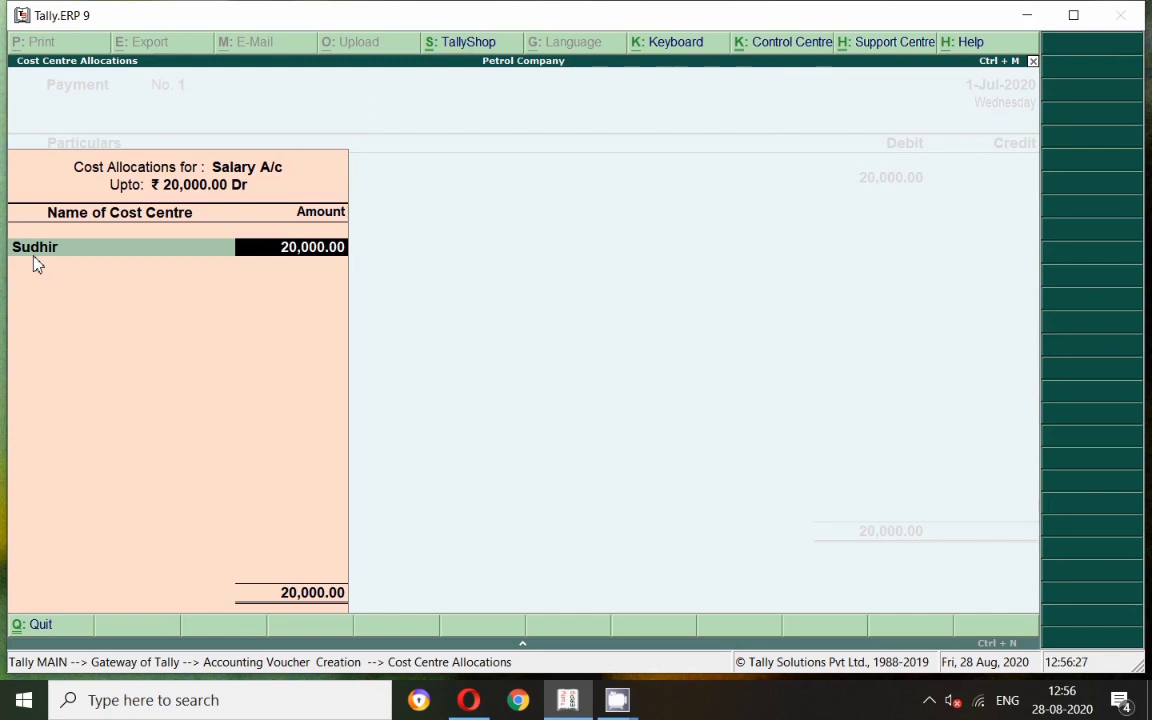
Allocate 20,000 of the salary to the first employee's cost centre.
type("50000")
key("Return")
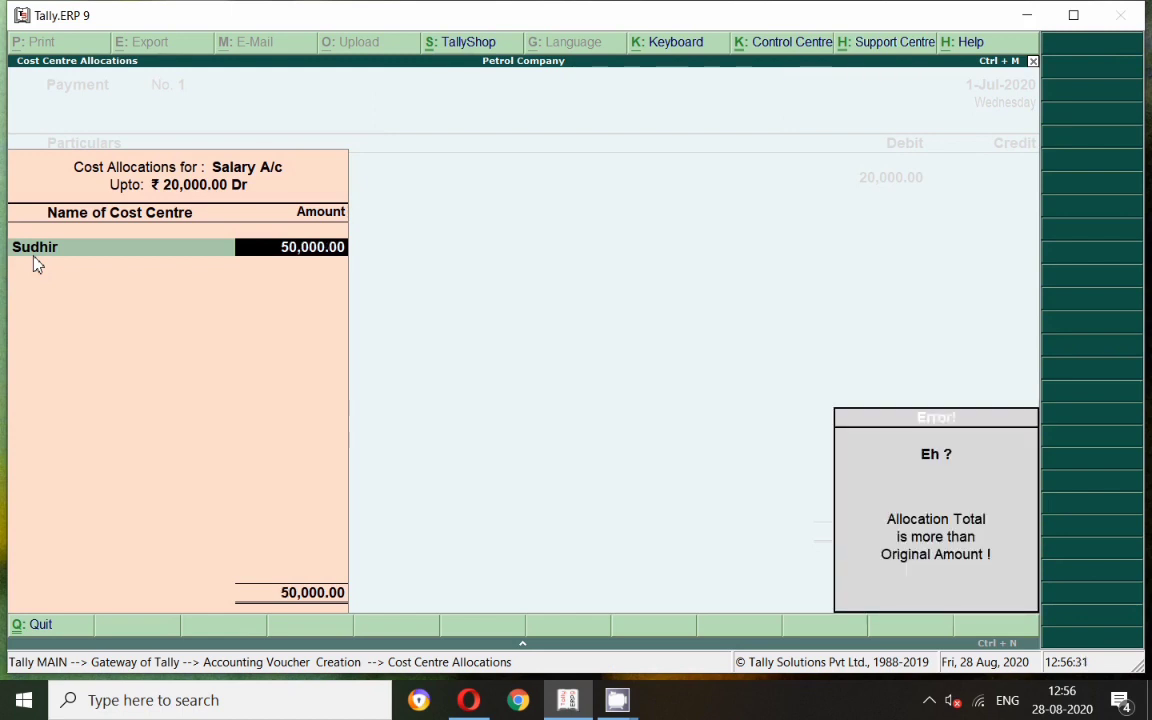
type("20000")
key("Return")
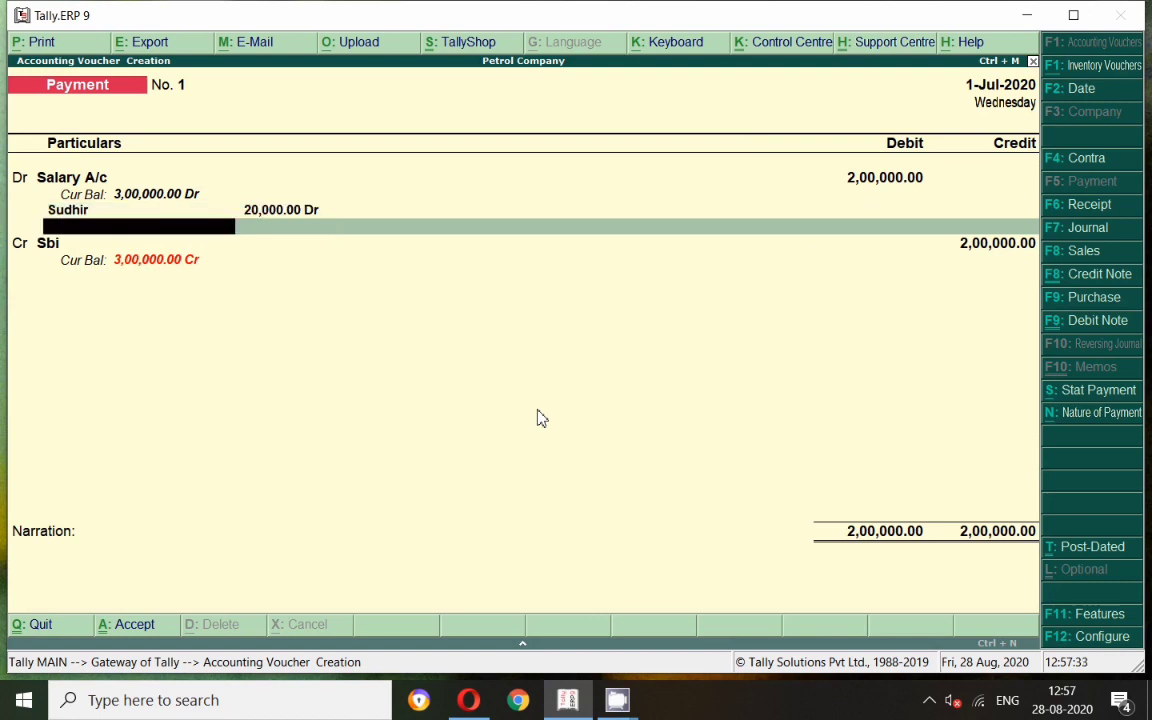
Create a cost centre for the second employee under Accounts Department and allocate 1,00,000 of the salary to it.
key("alt+c")
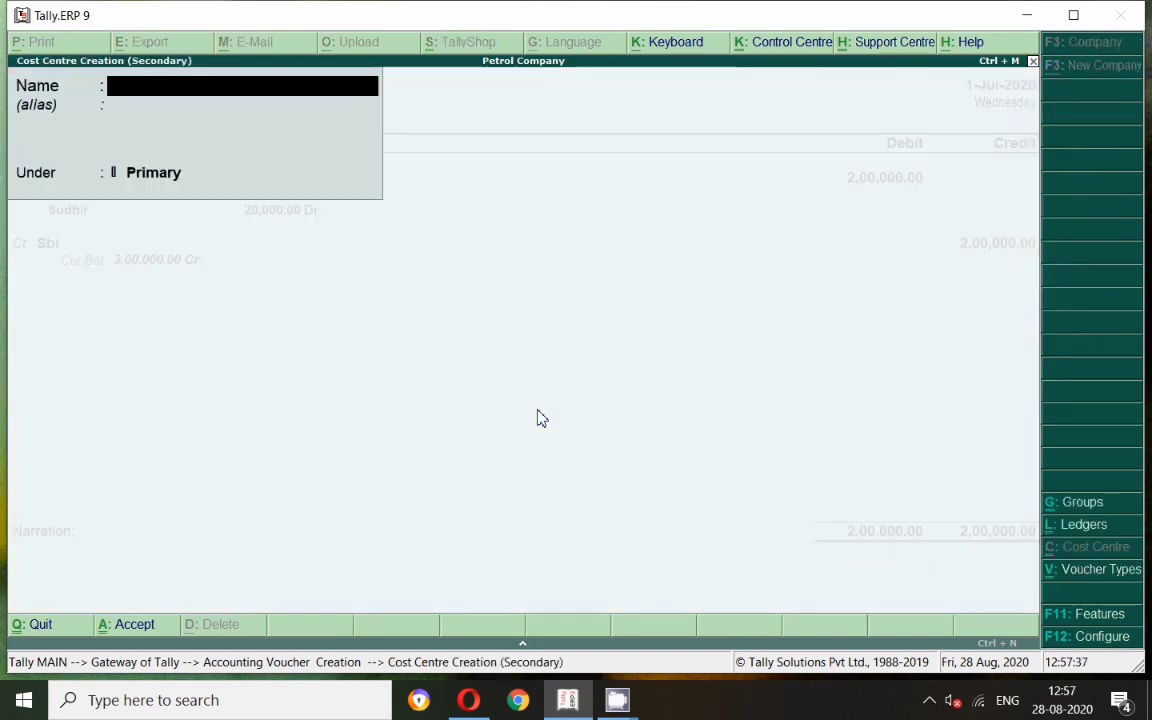
type("Manoj")
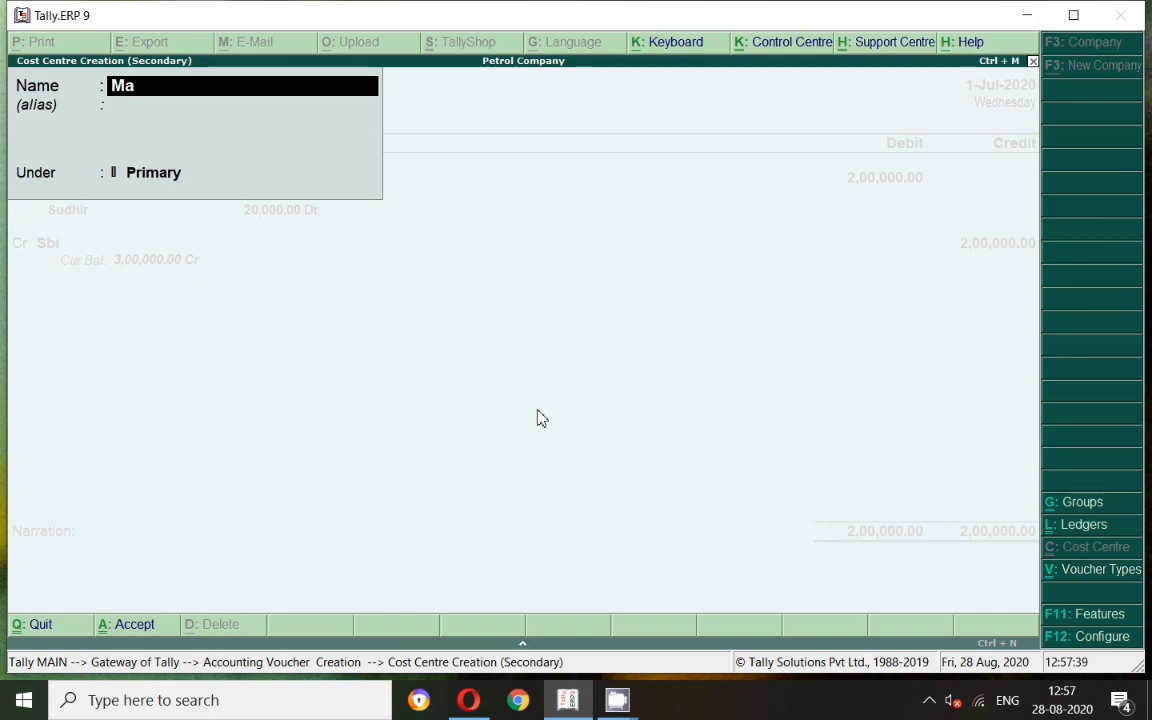
key("Return")
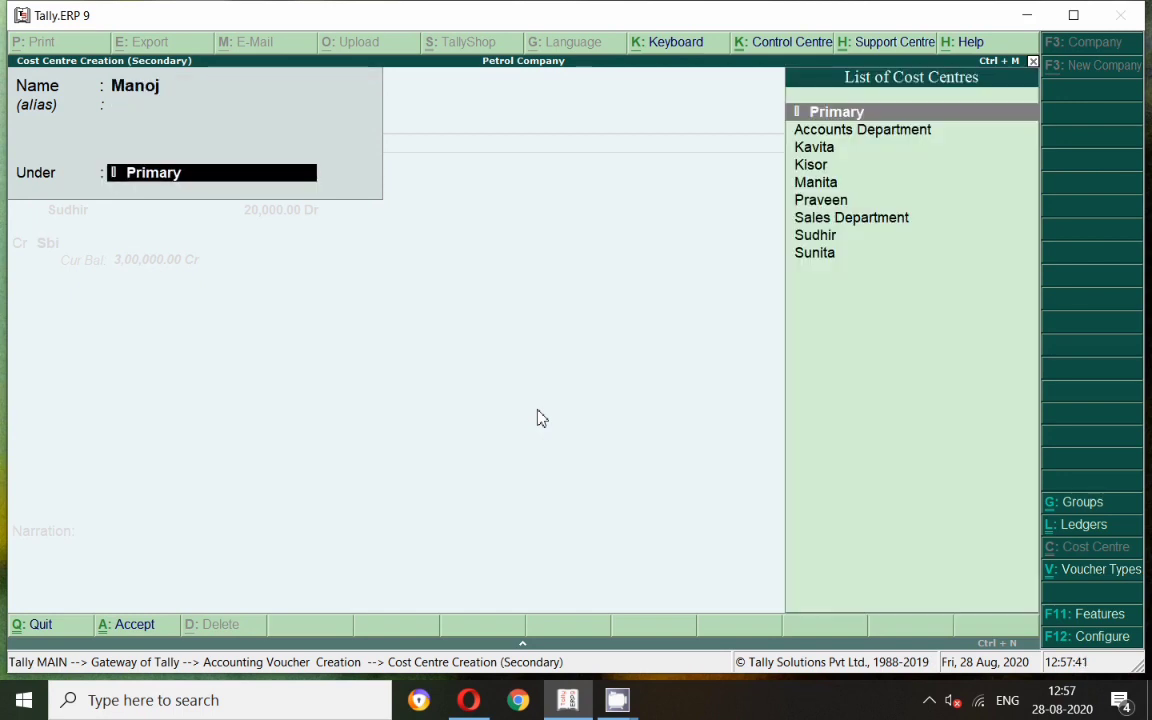
key("Right")
key("BackSpace")
key("Return")
key("Escape")
key("Down")
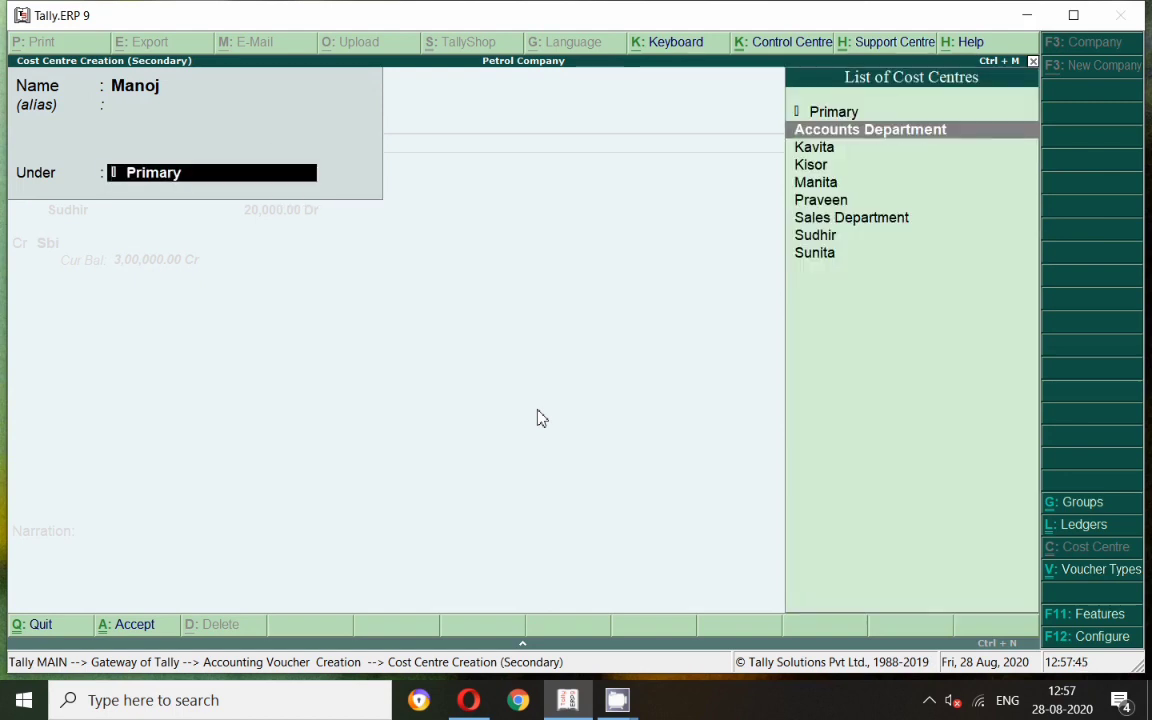
key("Return")
key("Return")
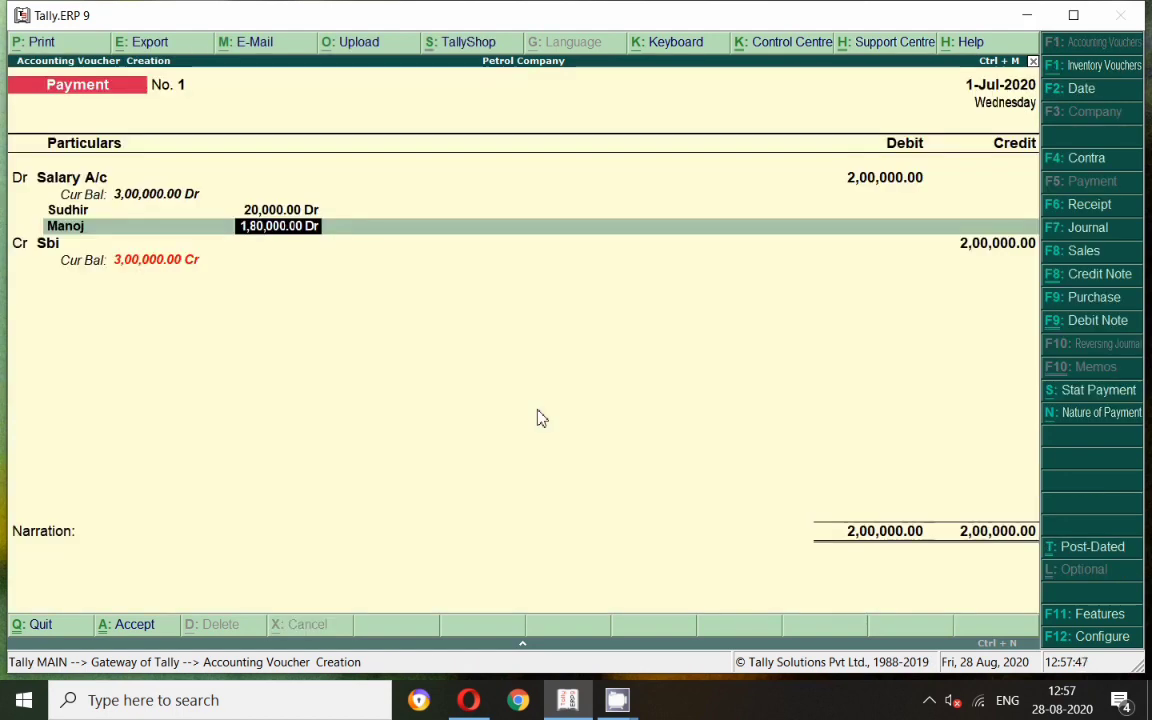
type("100000")
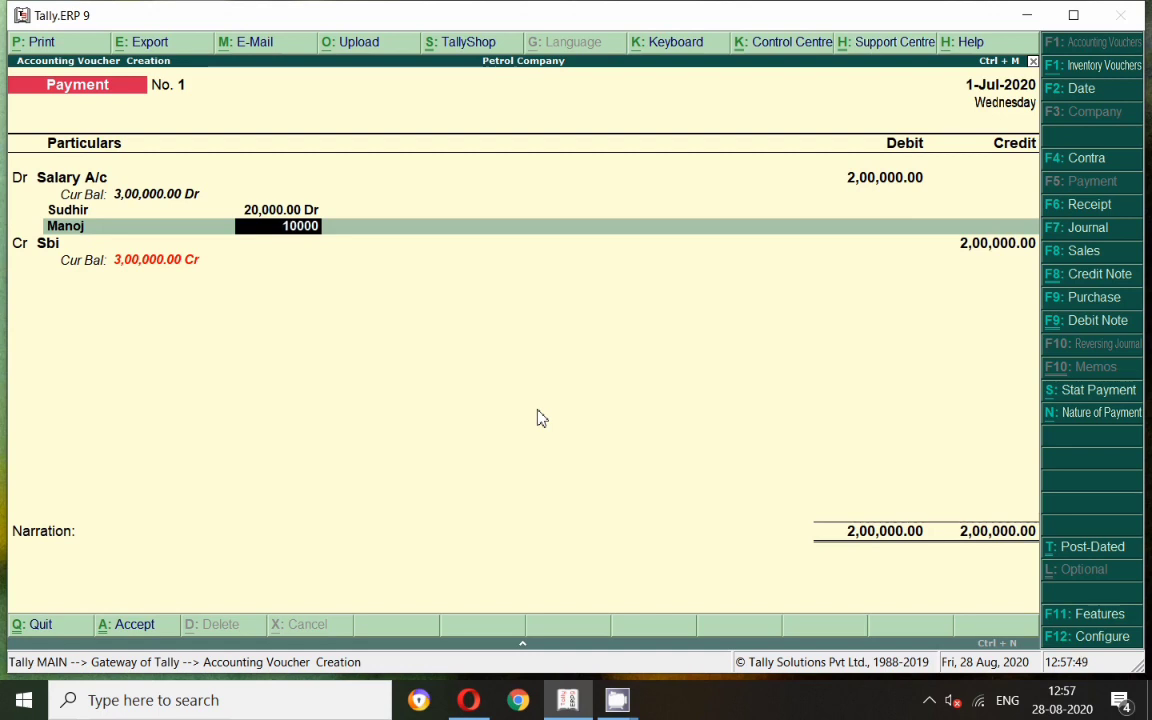
key("Return")
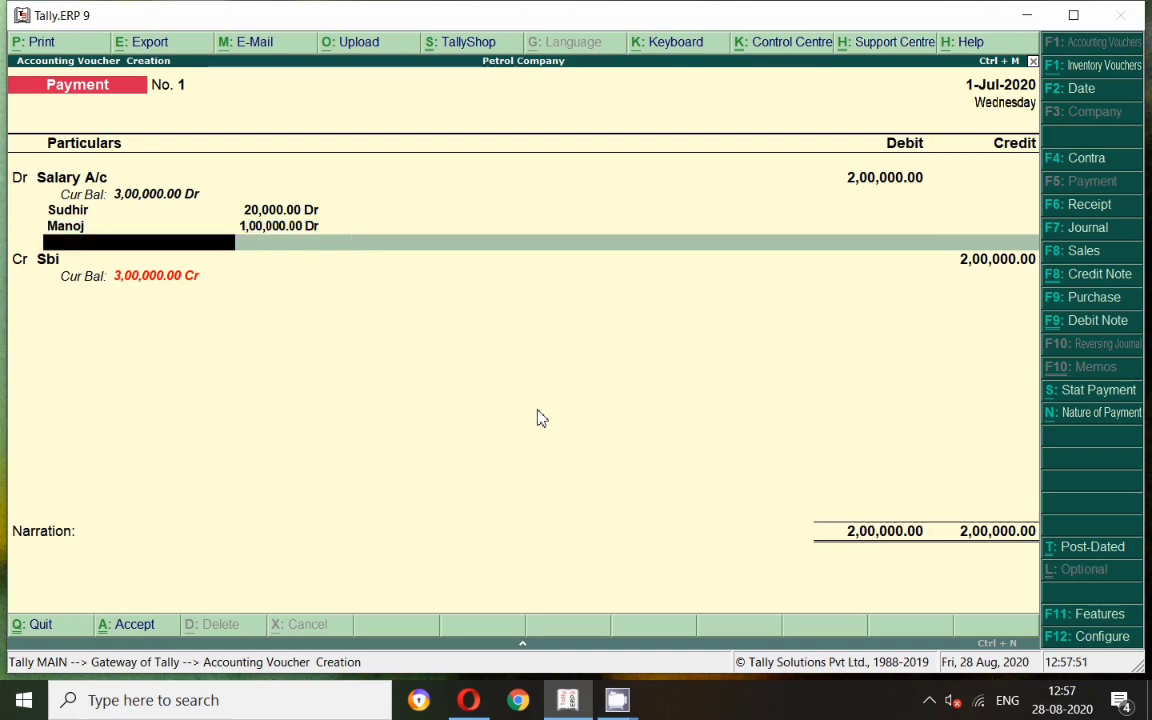
Create a cost centre for the third employee under Accounts Department and allocate the remaining 80,000 to it.
key("alt+c")
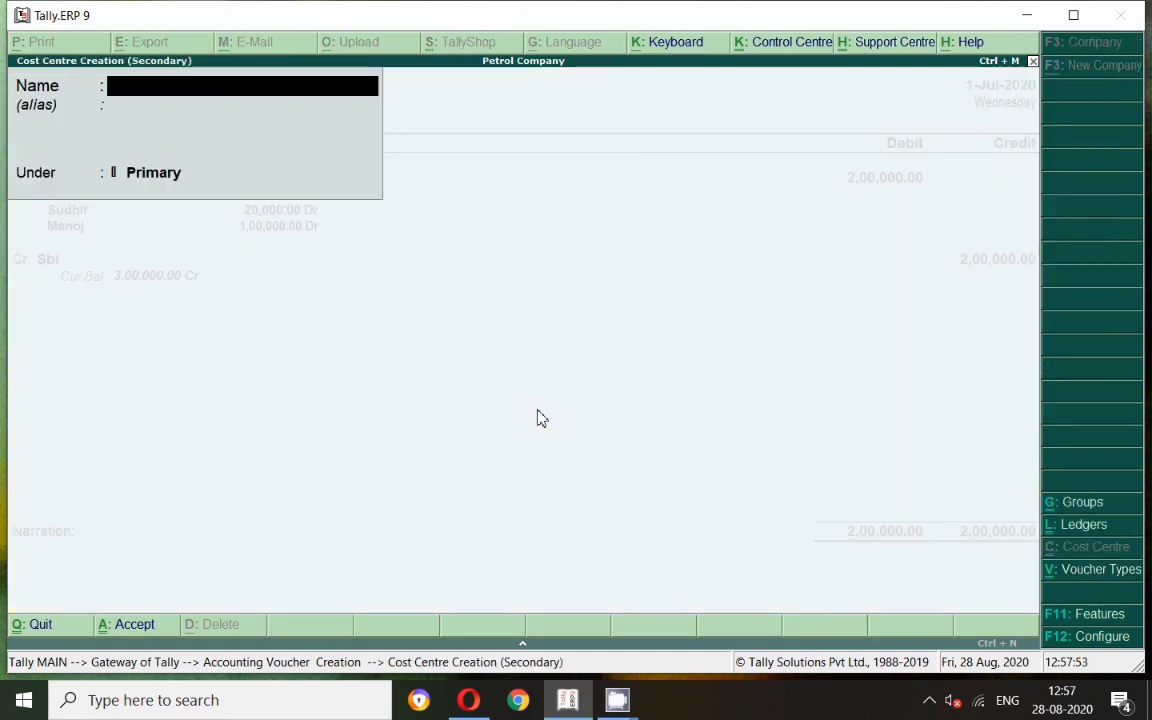
type("Kritika")
key("Return")
key("Return")
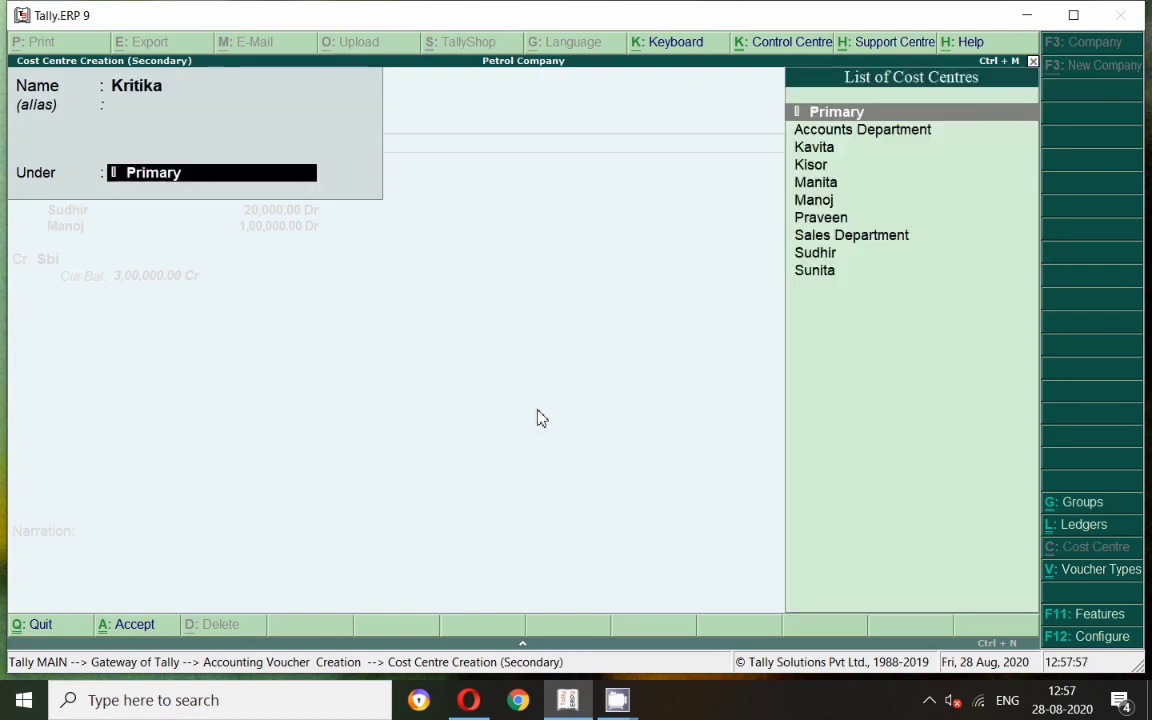
key("Down")
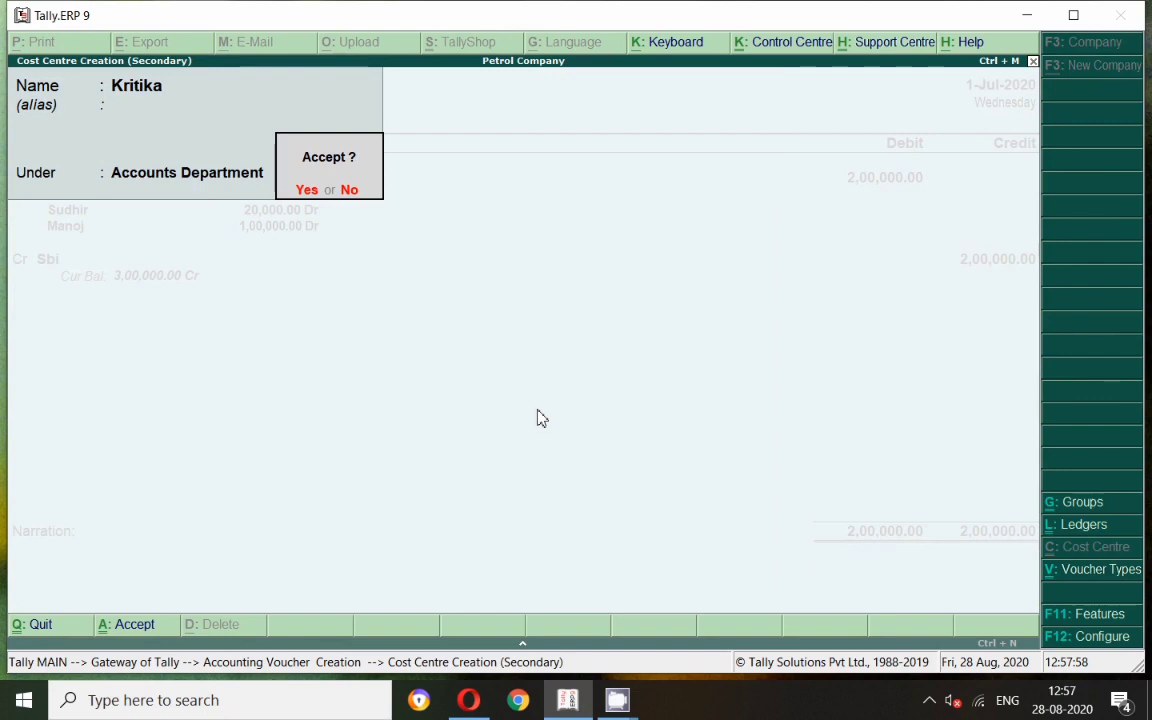
key("Return")
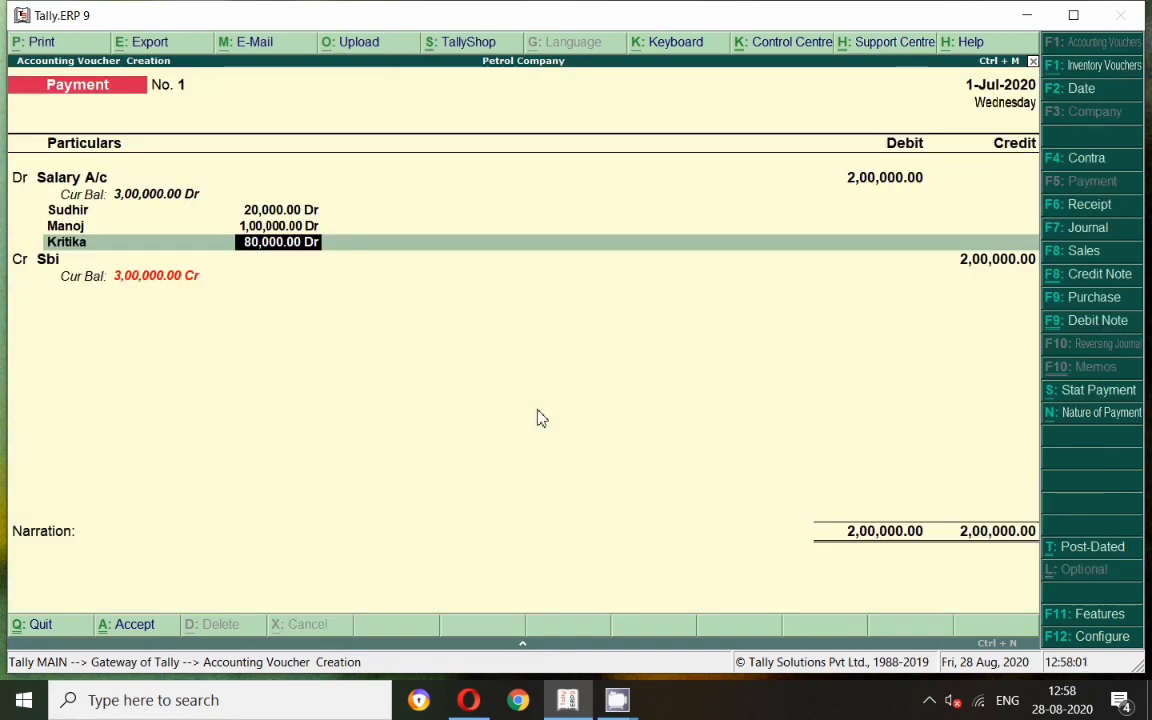
key("Return")
key("Return")
key("Return")
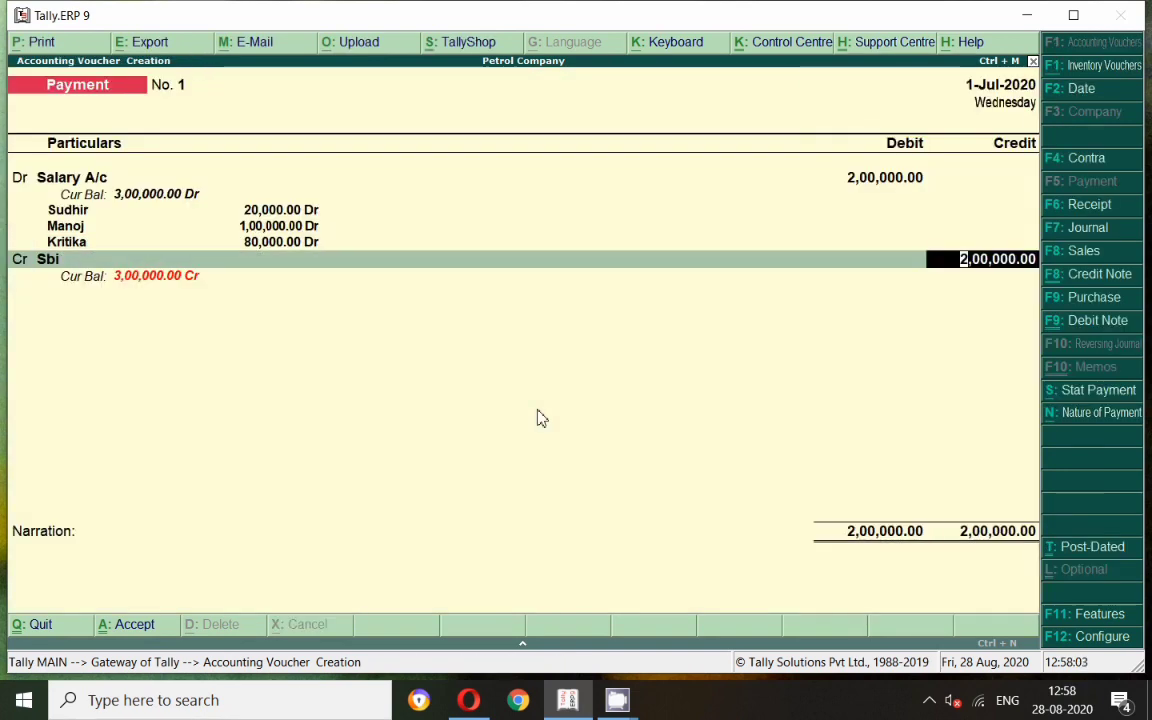
Go back through the employee cost centre allocations under Salary A/c to review names and amounts.
left_click(81, 216)
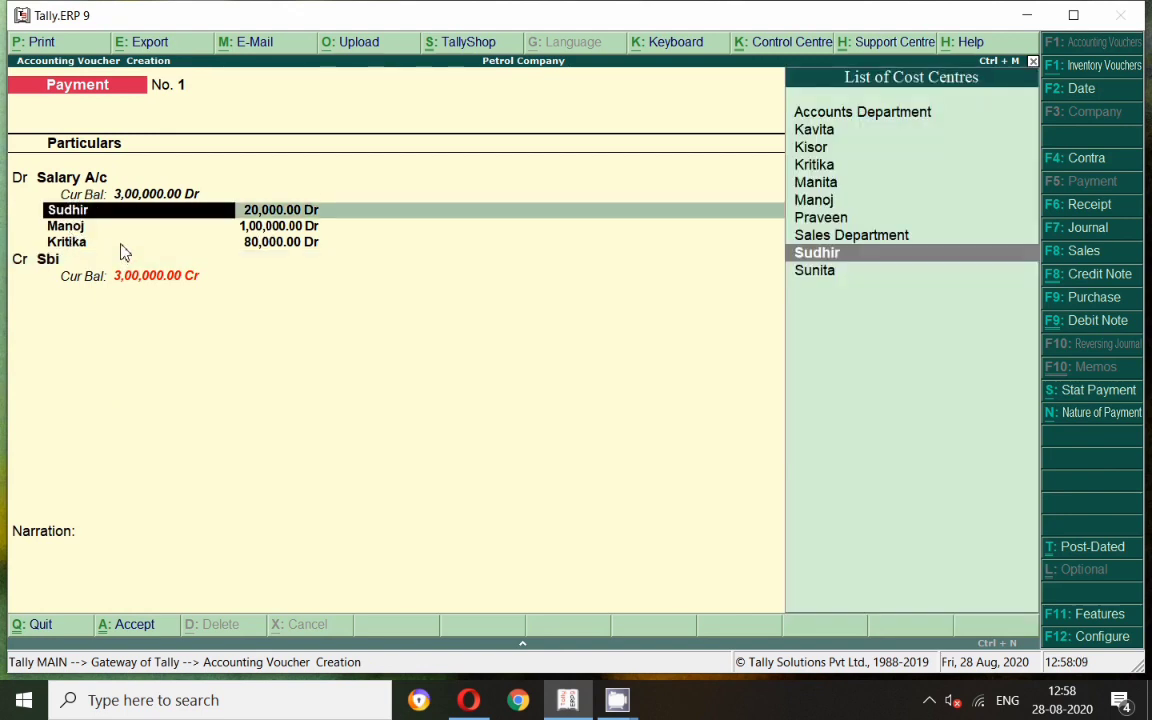
key("Return")
key("Return")
key("Return")
key("Return")
key("Return")
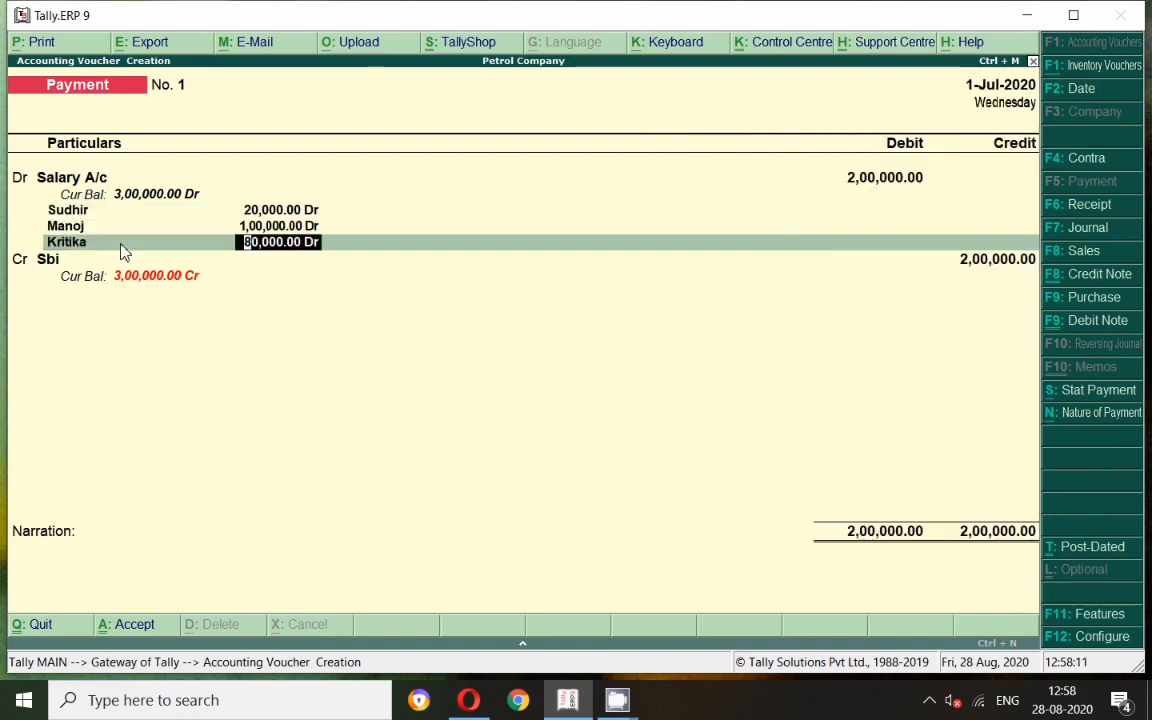
Accept the 2,00,000 credit to Sbi and complete its cheque bank allocation with the instrument number.
key("Return")
key("Return")
key("Return")
key("Return")
type("123654")
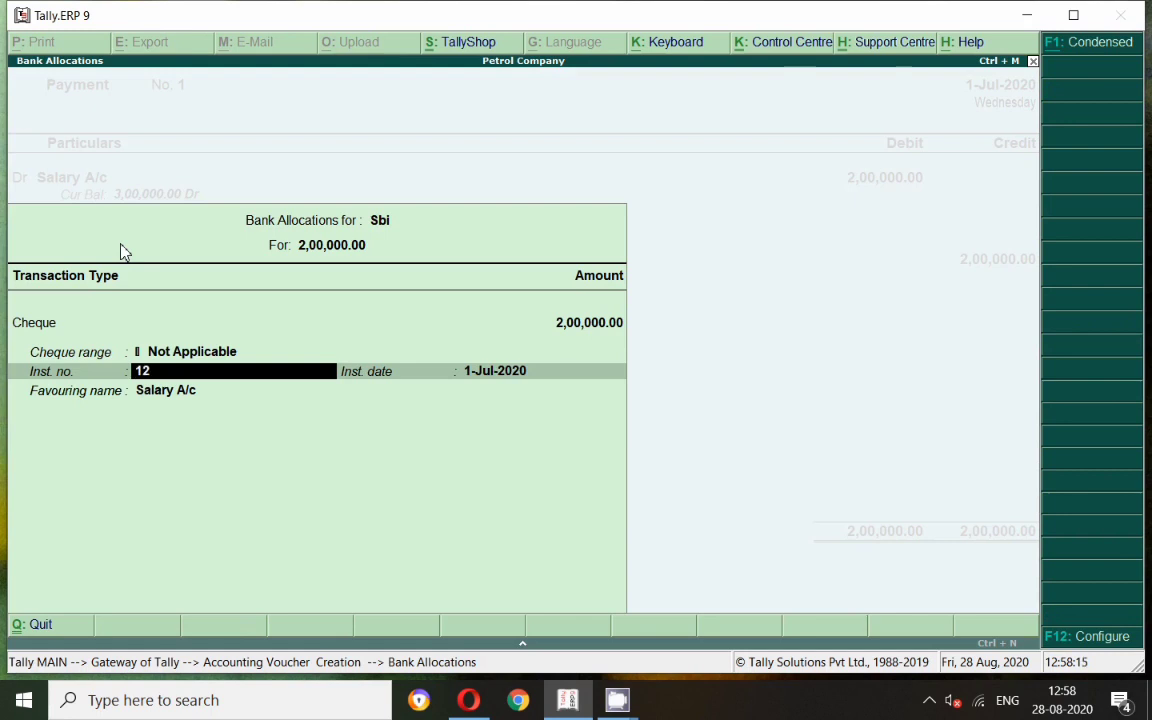
key("Return")
key("Return")
key("Return")
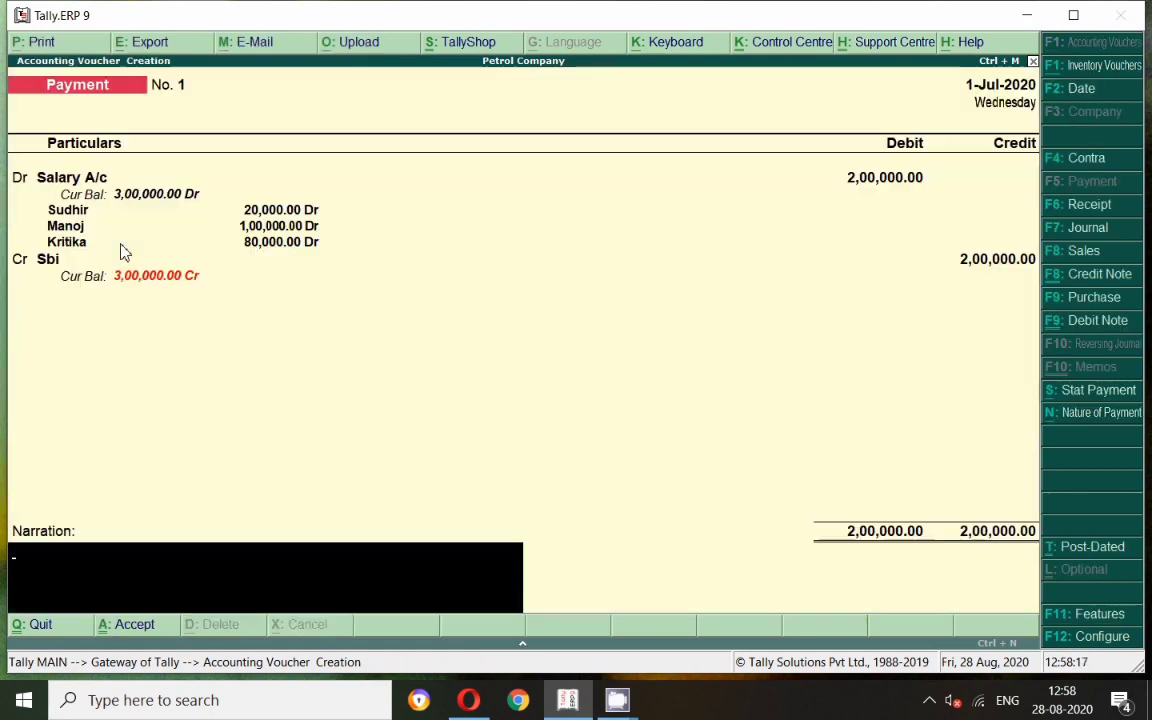
Add the narration "salary paid for the month of may" to the payment voucher and save it.
type("salary paid for the month of")
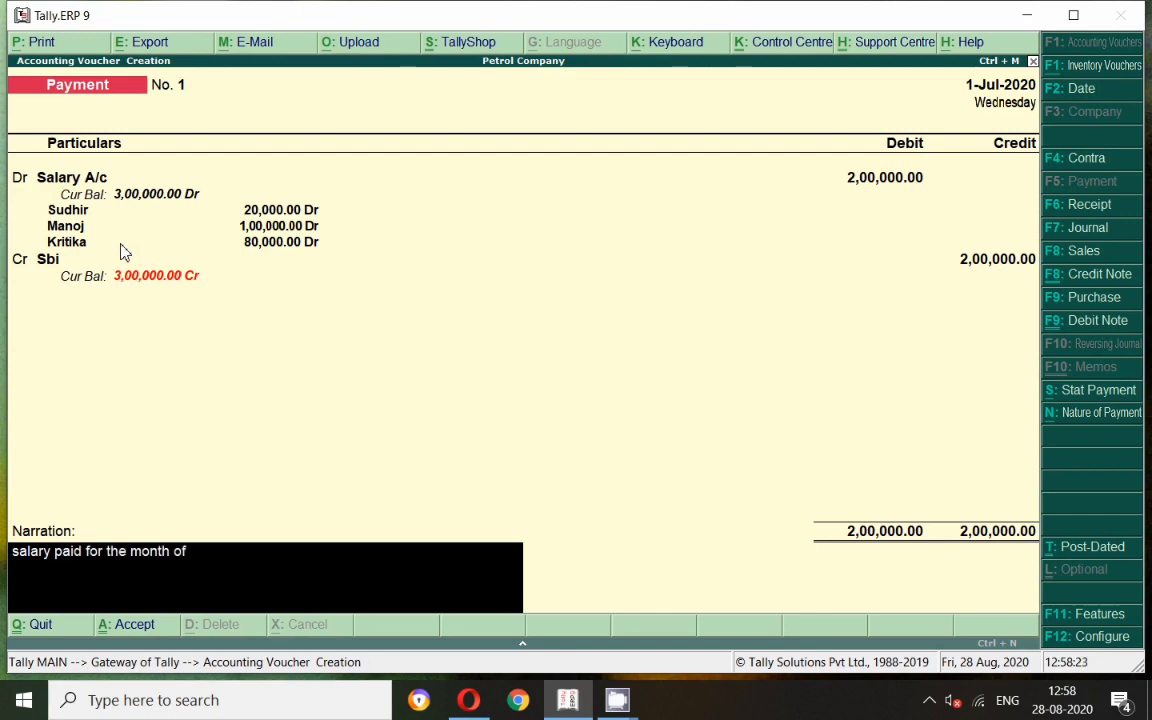
type(" may")
key("Return")
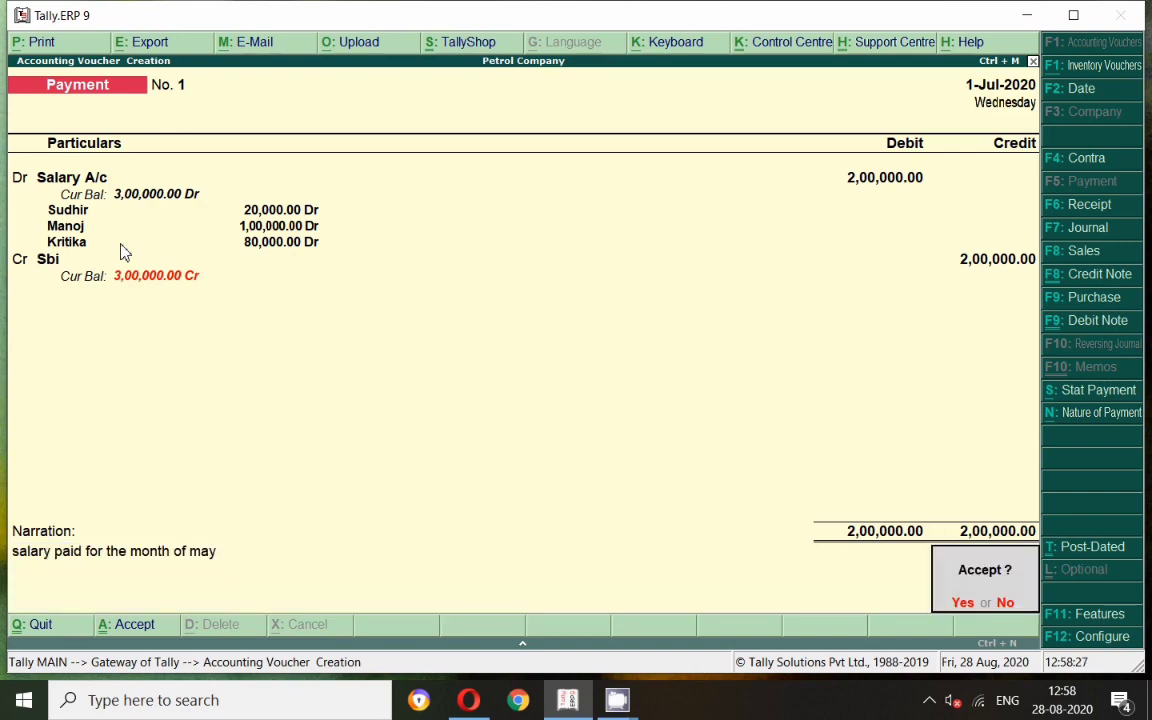
key("Return")
key("Escape")
key("Return")
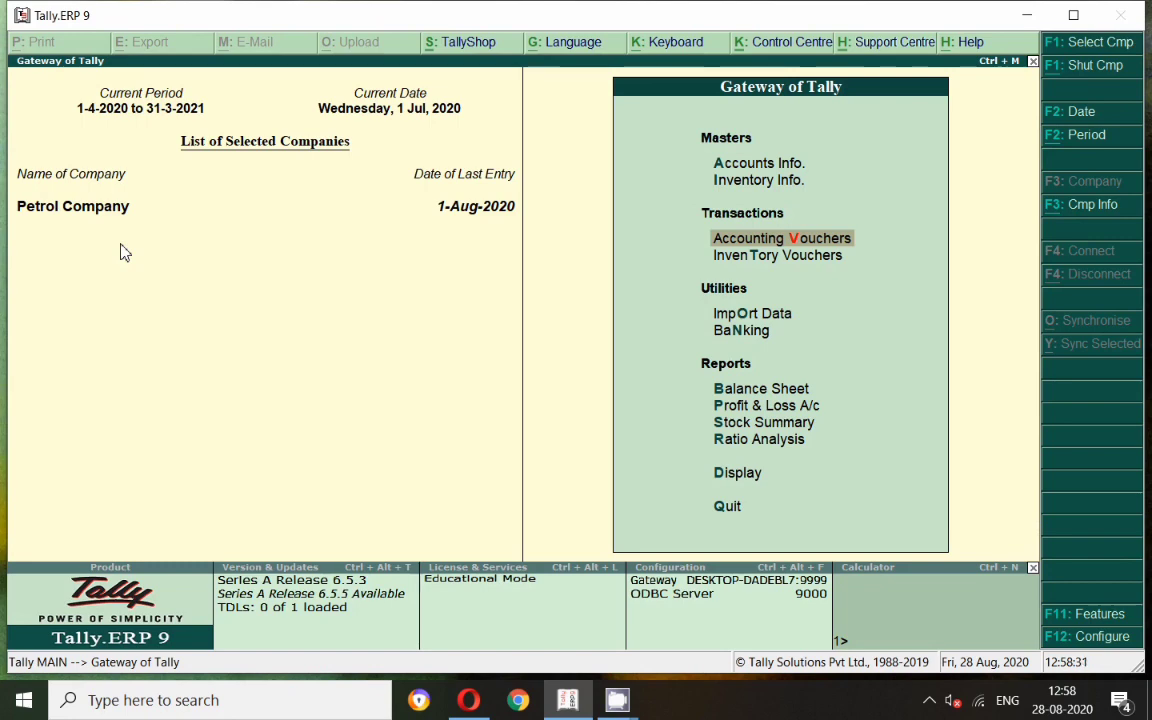
Review the Salary A/c balance and its entries under Indirect Expenses in the Profit & Loss A/c, and return to the Gateway.
key("Down")
key("Down")
key("Down")
key("Down")
key("Down")
key("Down")
key("Up")
key("Return")
key("Return")
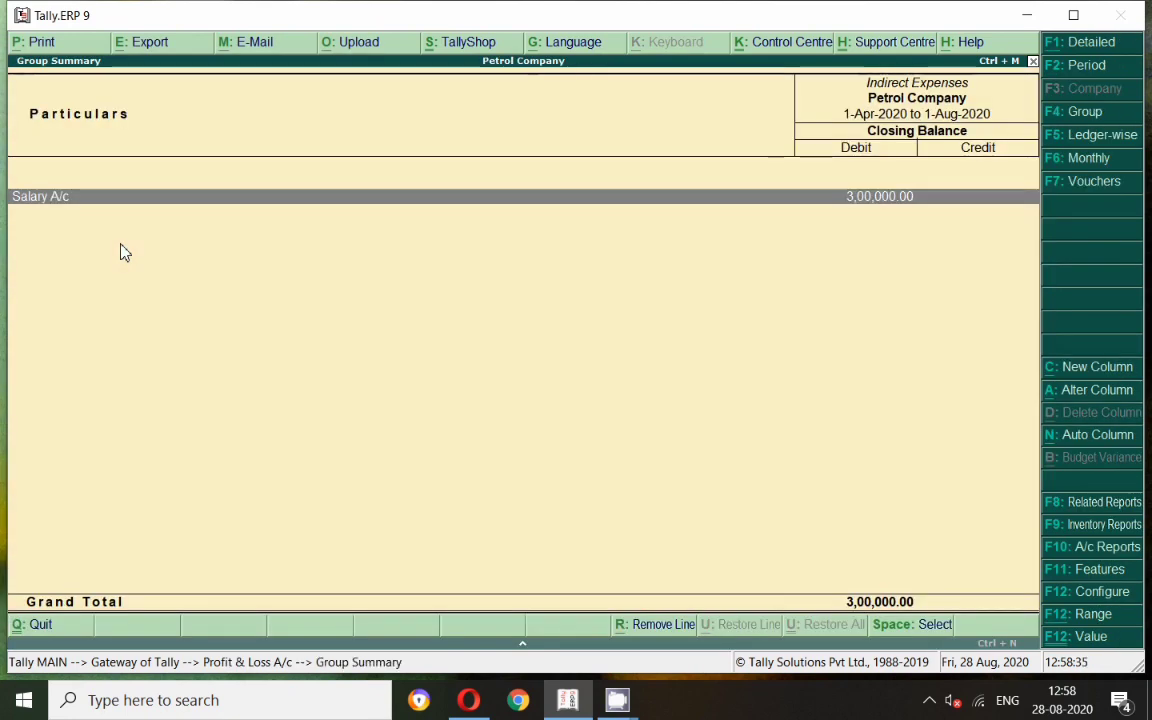
key("Return")
key("Up")
key("Down")
key("Escape")
key("Escape")
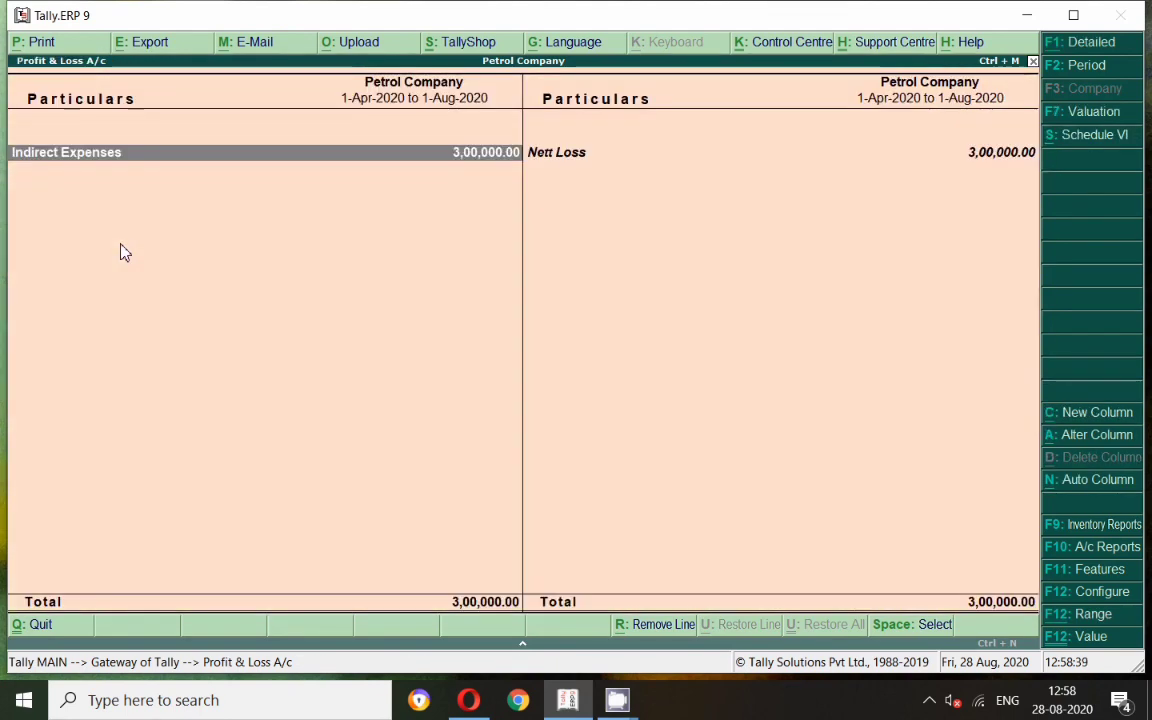
key("Escape")
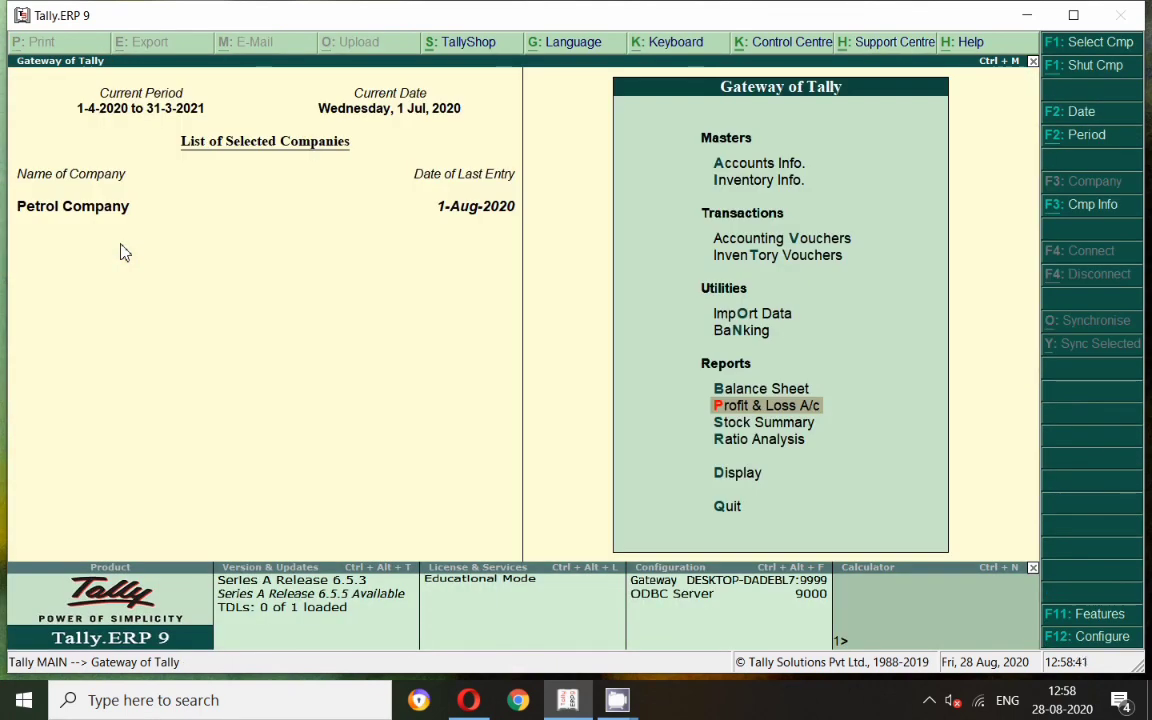
key("d")
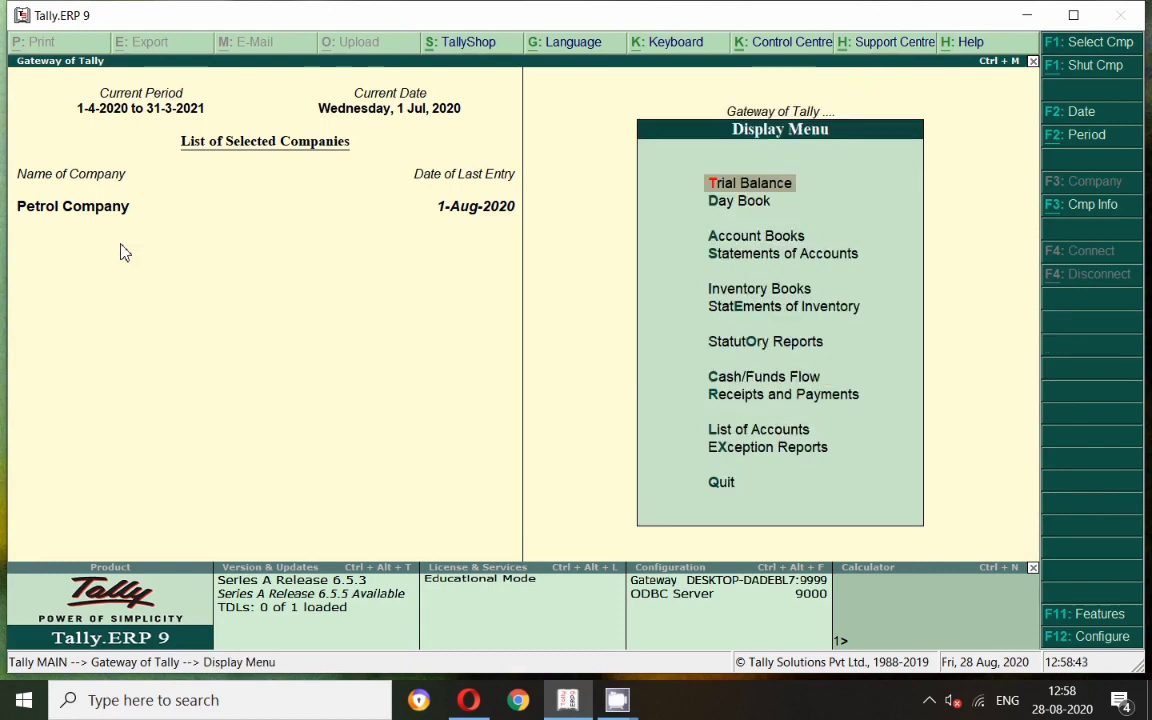
key("Down")
key("Down")
key("Down")
key("Down")
key("Down")
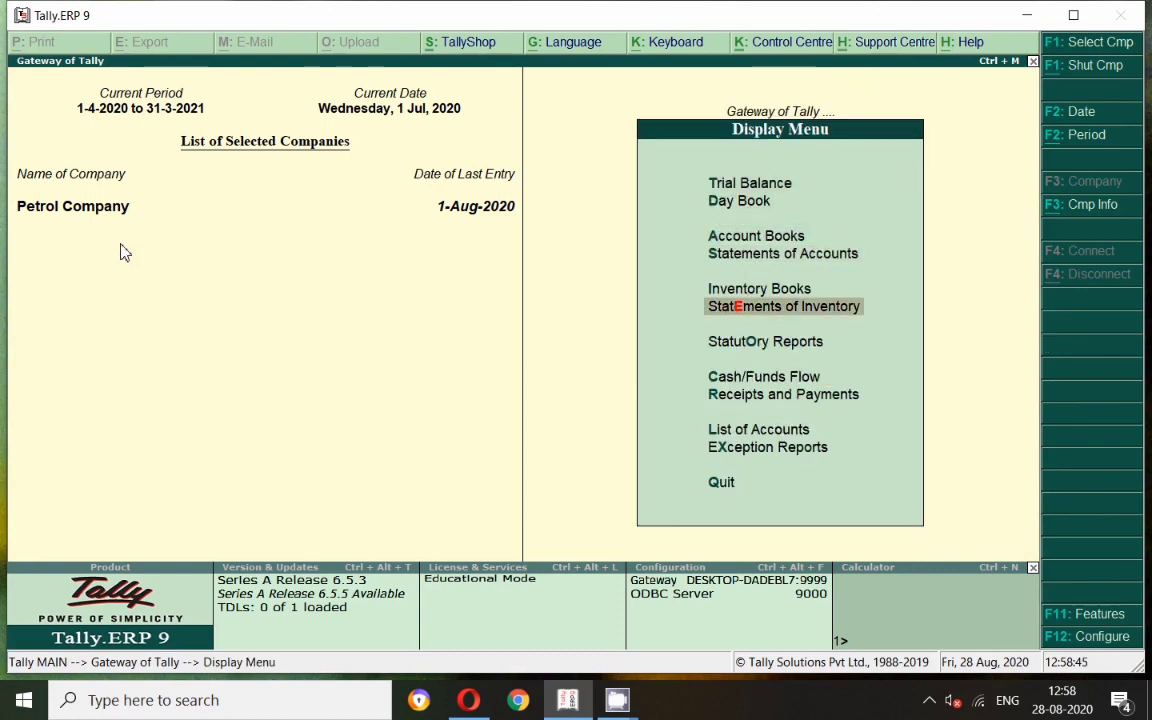
key("Return")
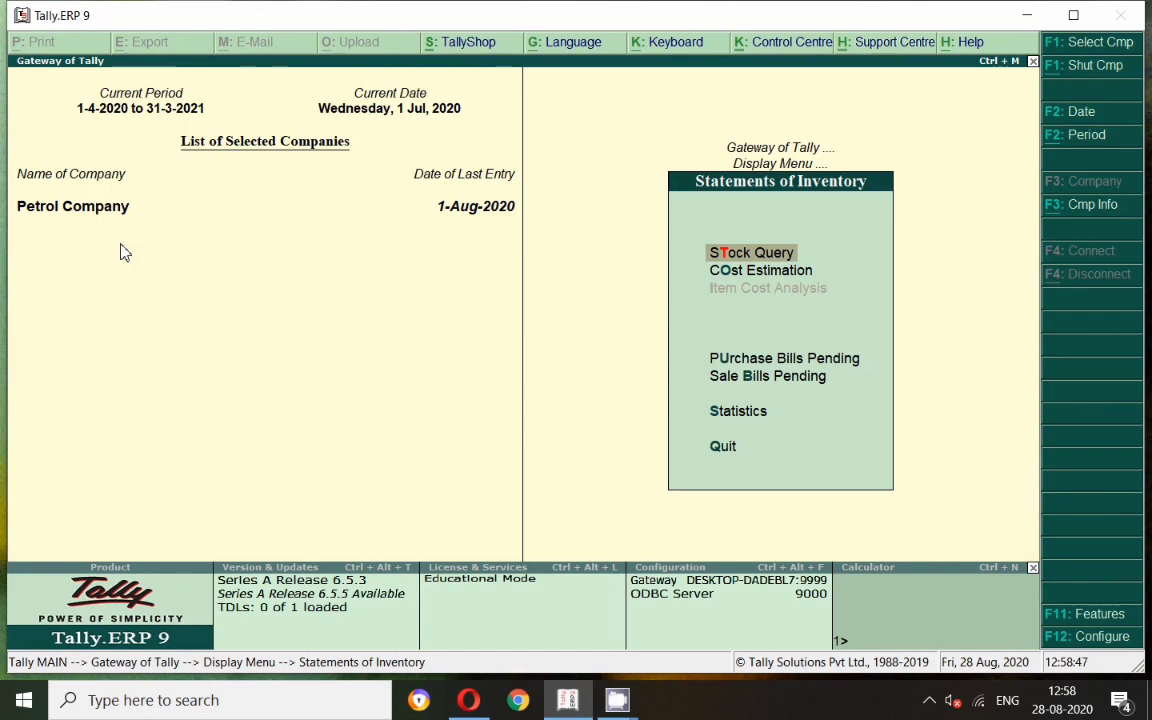
key("Escape")
key("Down")
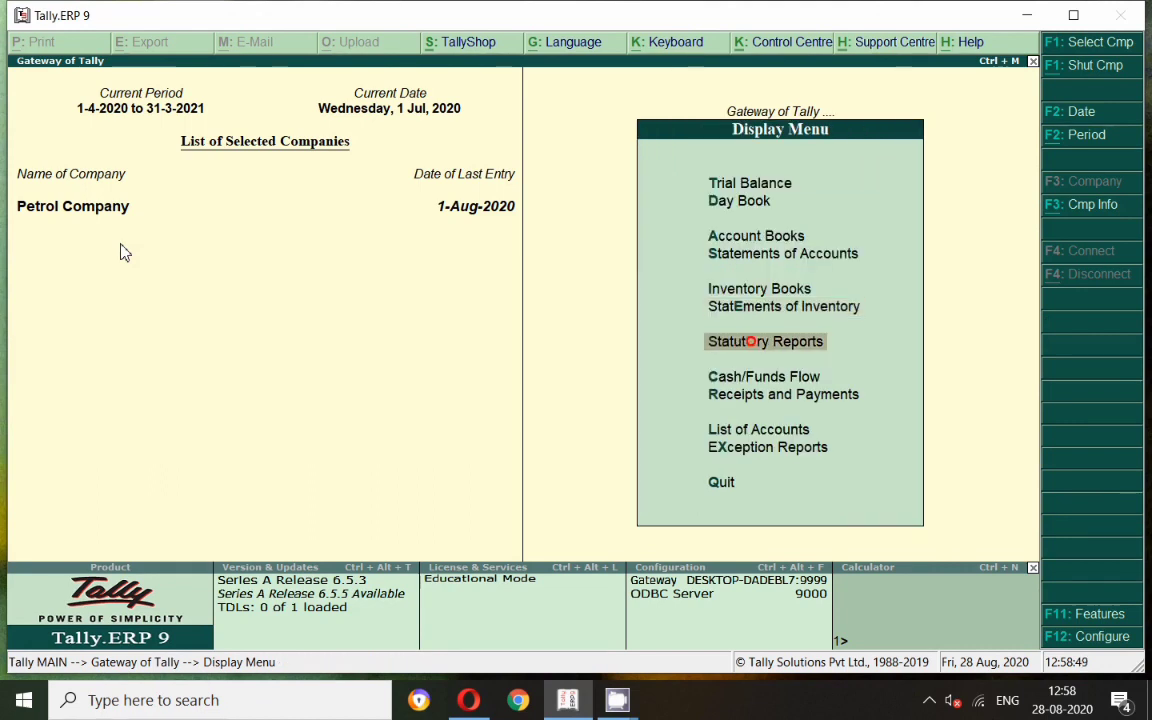
Open the cost centre Ledger Break-up report for Salary A/c from the statements of accounts.
key("Up")
key("Up")
key("Up")
key("Return")
key("Down")
key("Return")
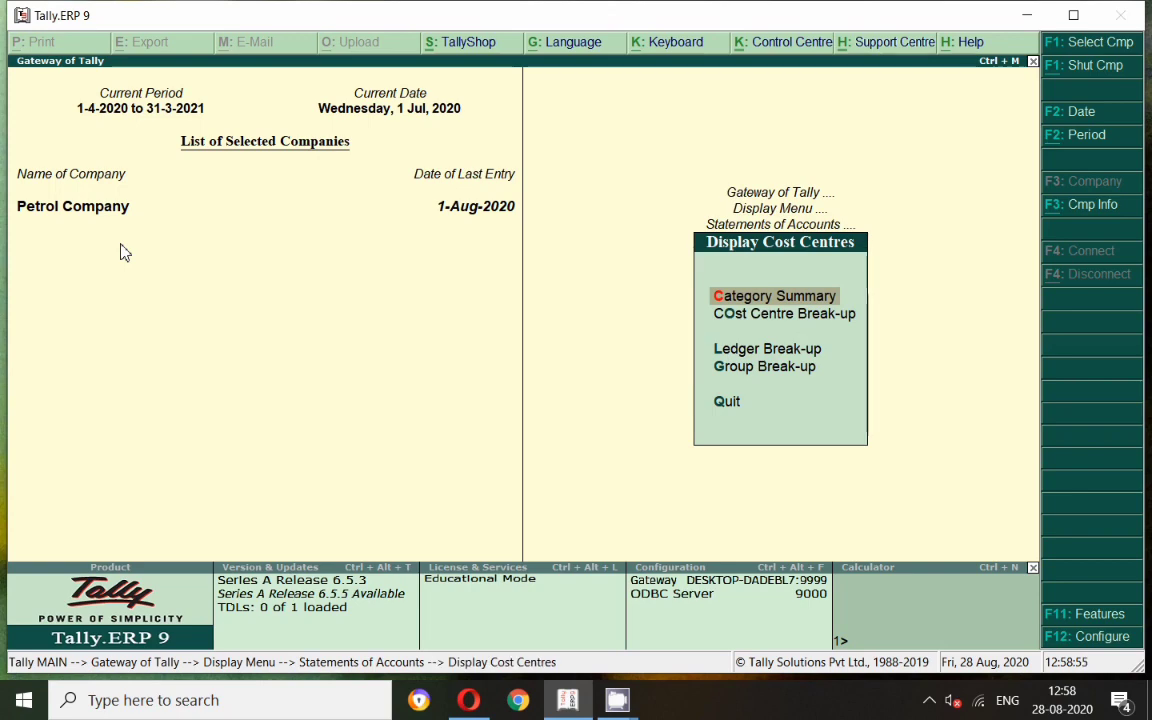
key("Down")
key("Down")
key("Return")
key("Return")
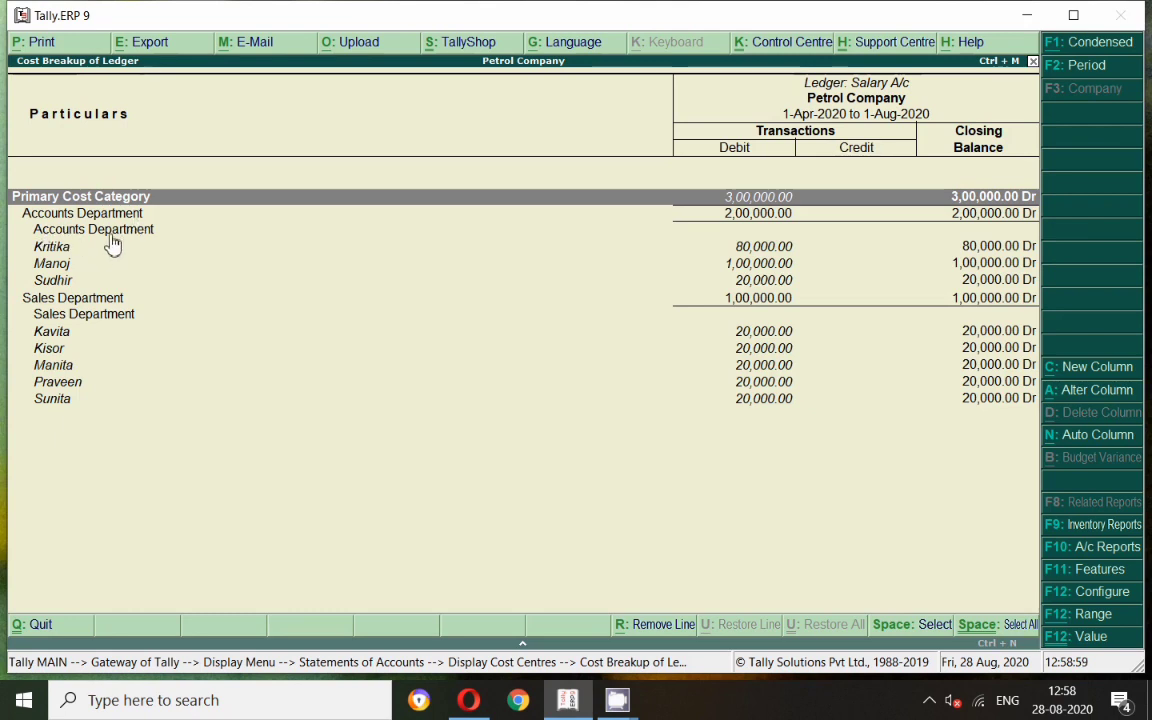
Examine the Accounts Department employees' salary amounts against Sales Department in the Salary A/c cost break-up.
left_click(82, 228)
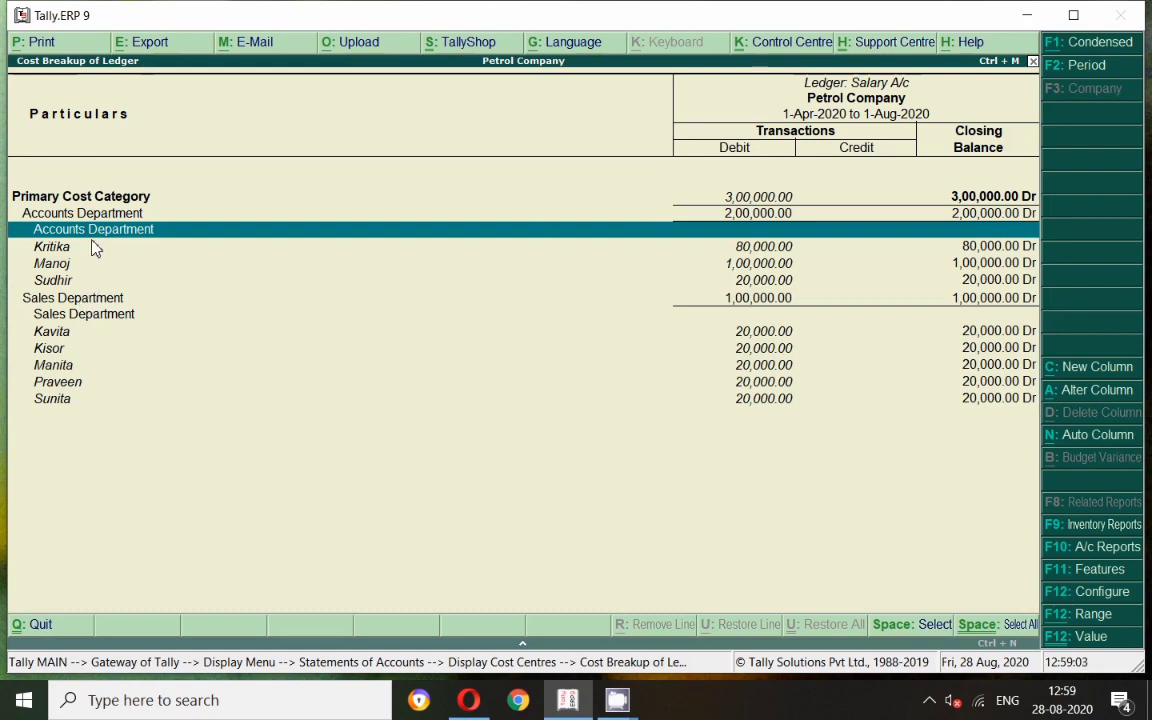
left_click(88, 302)
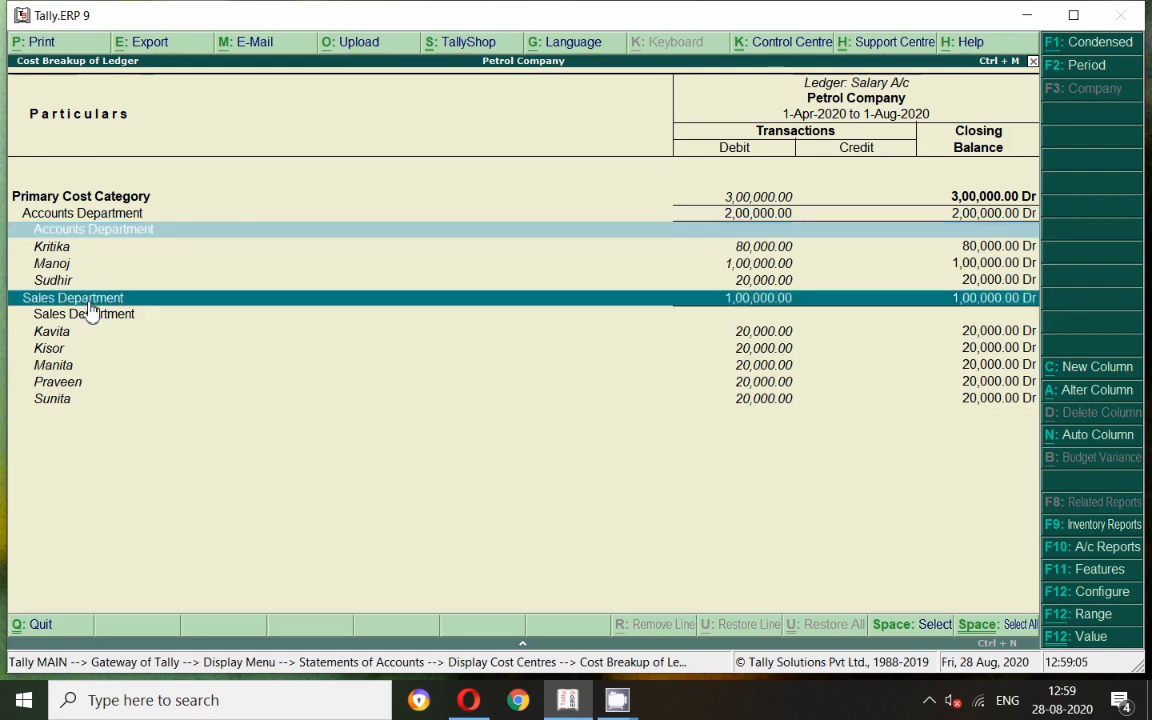
key("Up")
key("Up")
key("Up")
key("Up")
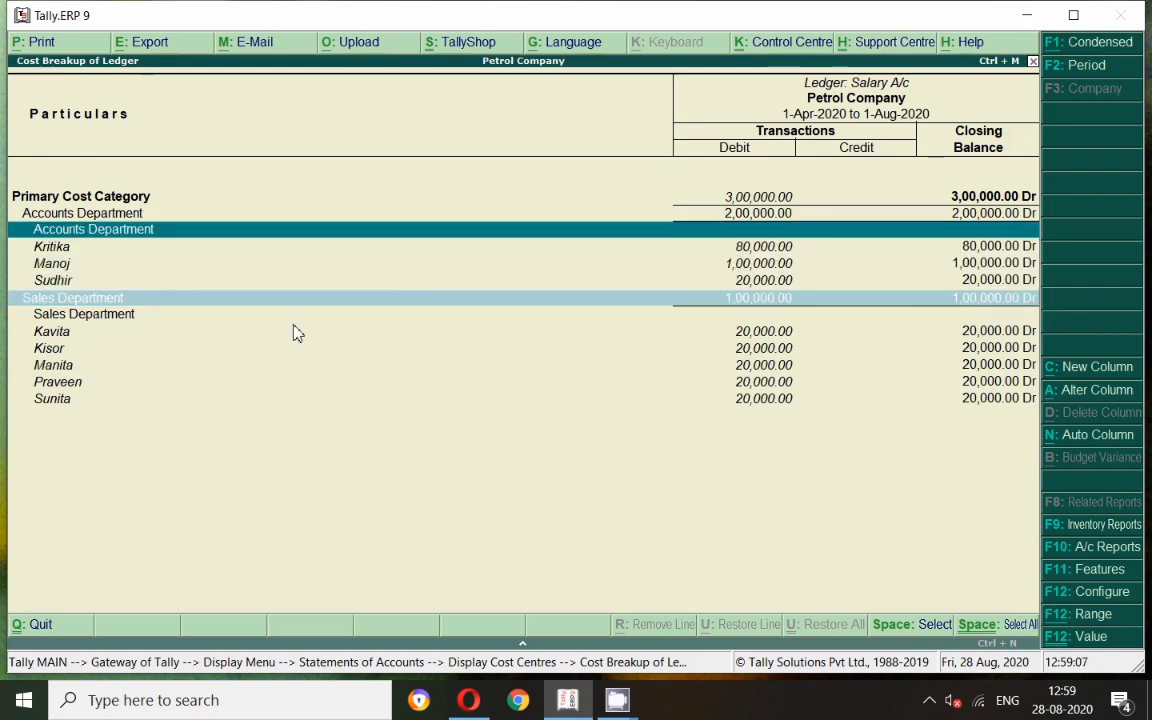
key("Down")
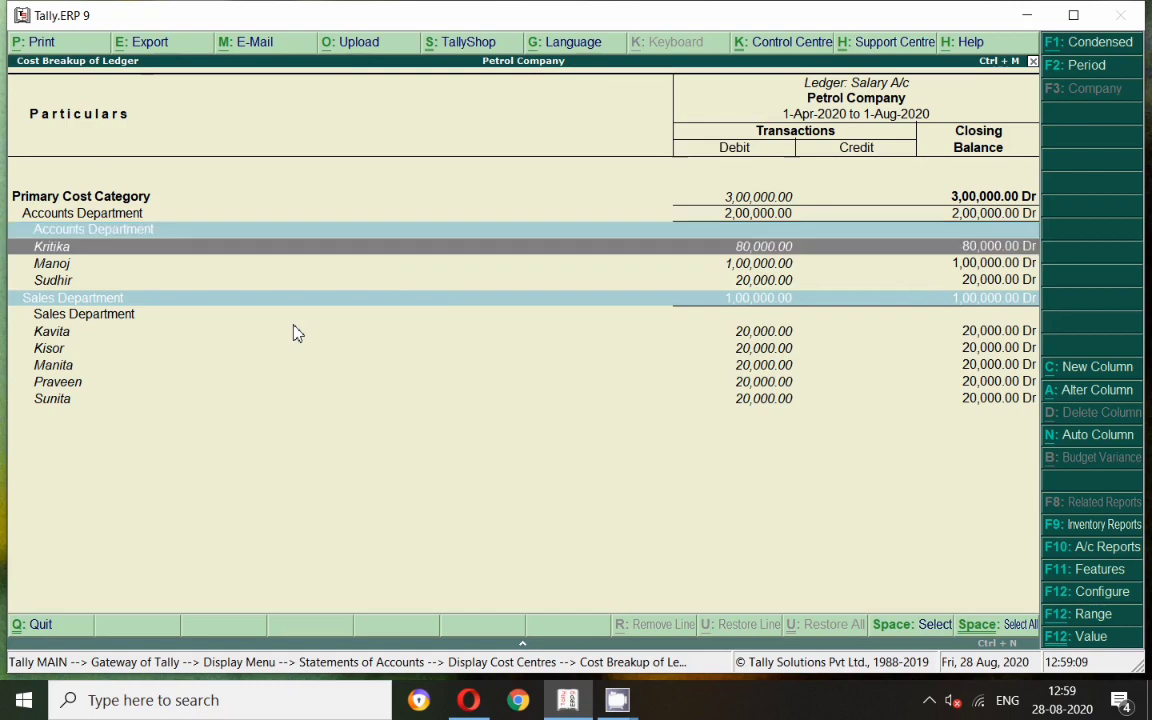
key("Down")
key("Down")
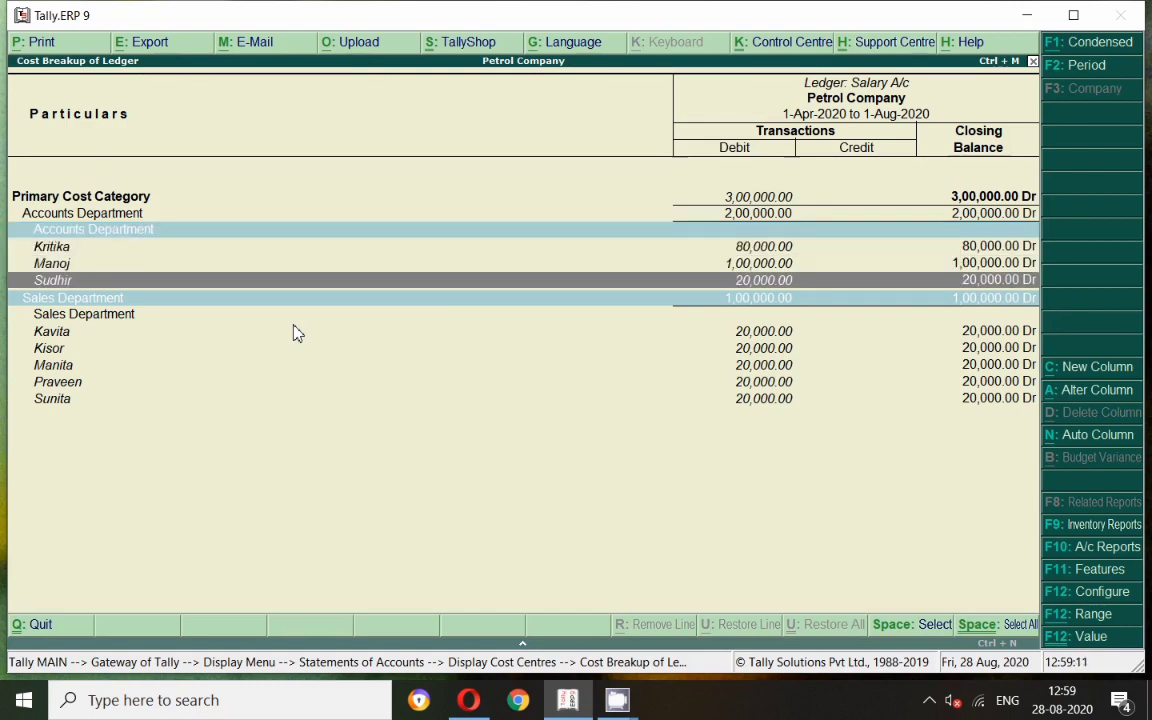
Examine the Sales Department employees' salary amounts in the cost break-up, and go back to the Gateway of Tally.
key("Down")
key("Down")
key("Down")
key("Down")
key("Down")
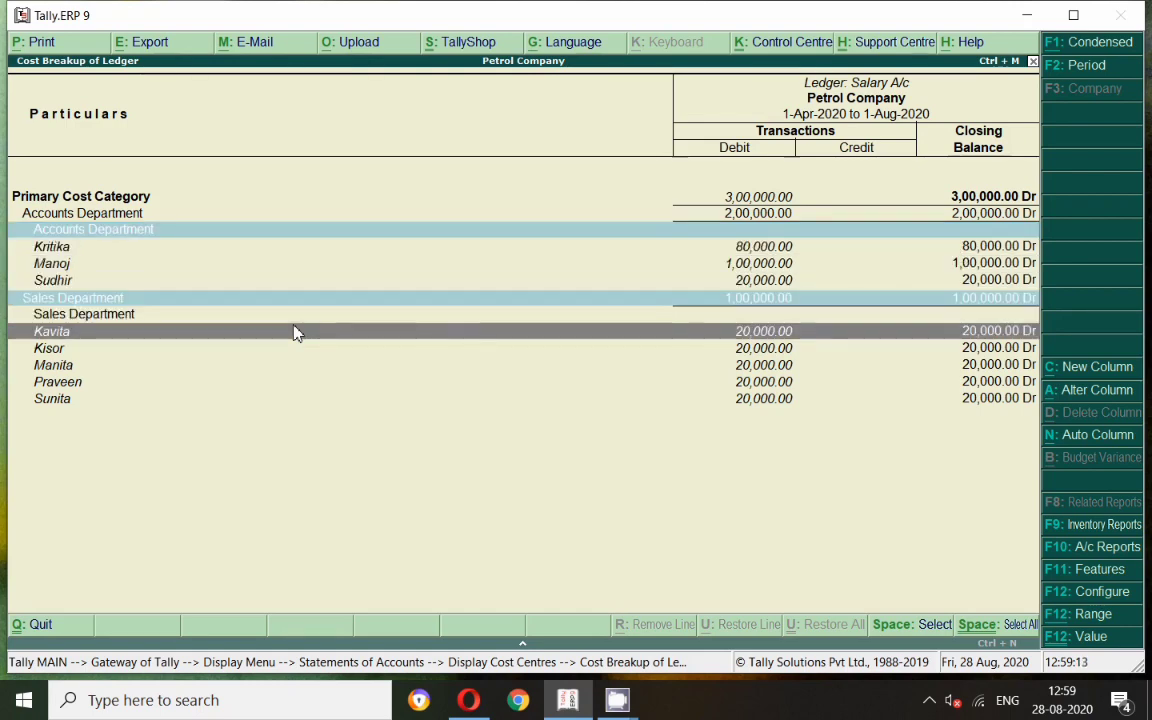
key("Up")
key("Up")
key("Up")
key("Down")
key("Down")
key("Down")
key("Down")
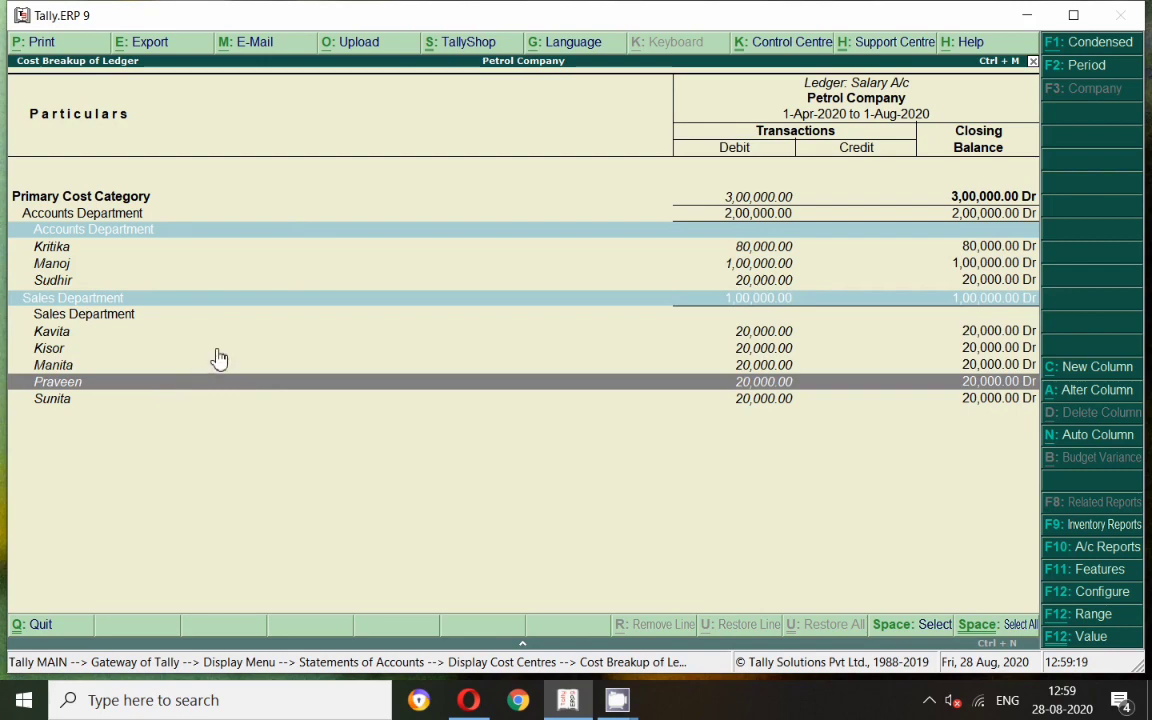
key("Escape")
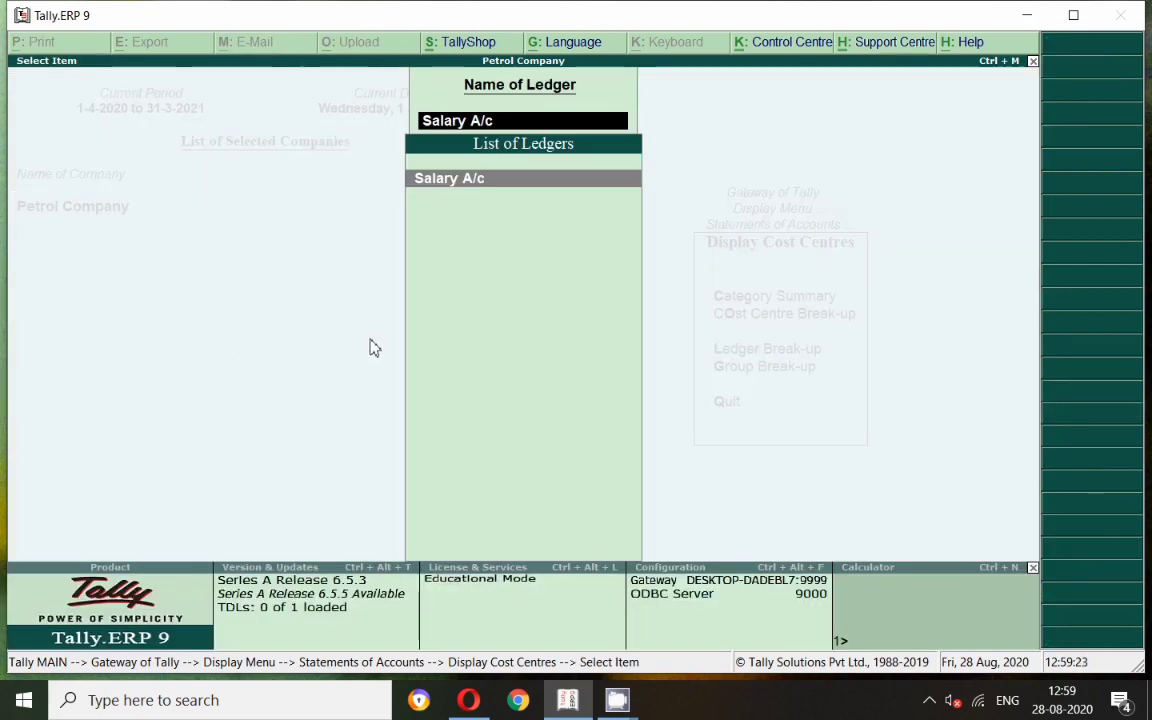
key("Escape")
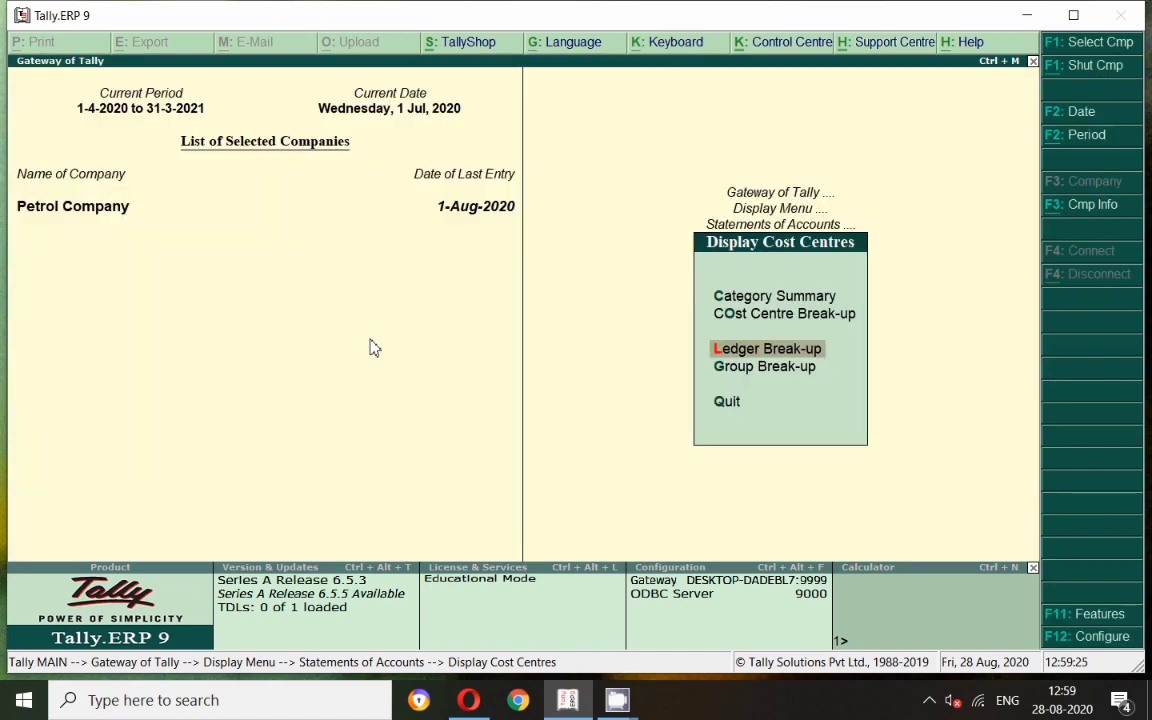
key("Escape")
key("Escape")
key("Escape")
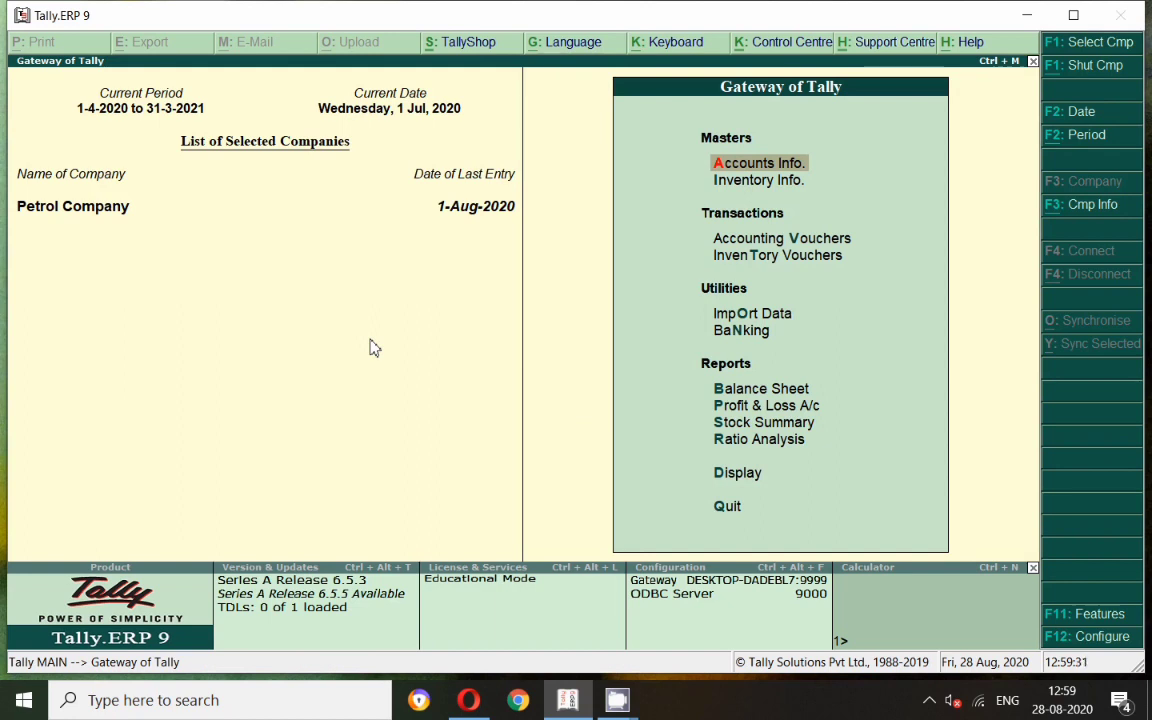
left_click(929, 701)
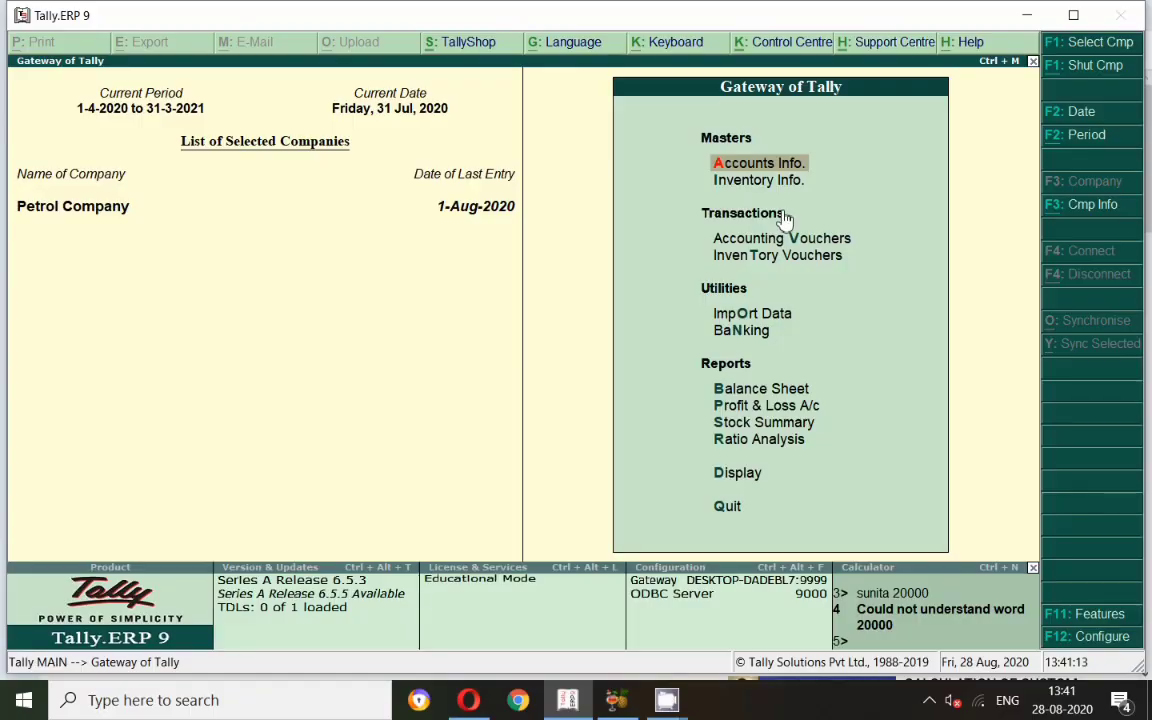
Start a new ledger named Salary A/c and group it under Indirect Expenses.
key("Return")
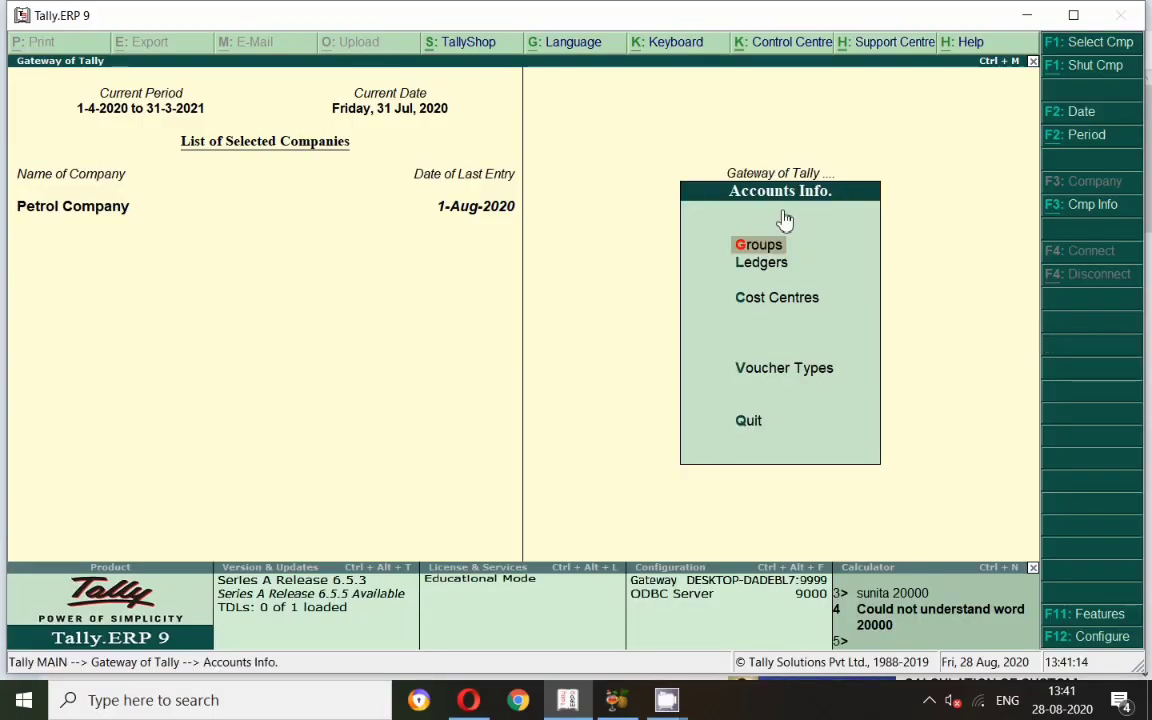
key("l")
key("Down")
key("Up")
key("Return")
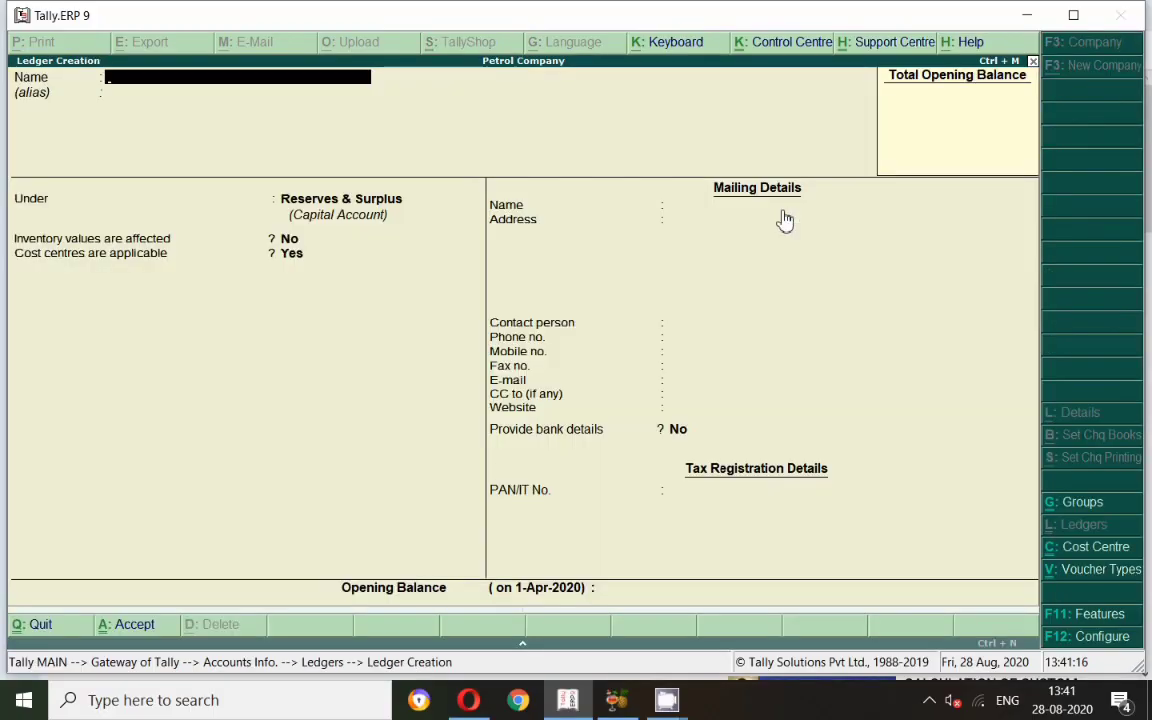
type("Salary A/c")
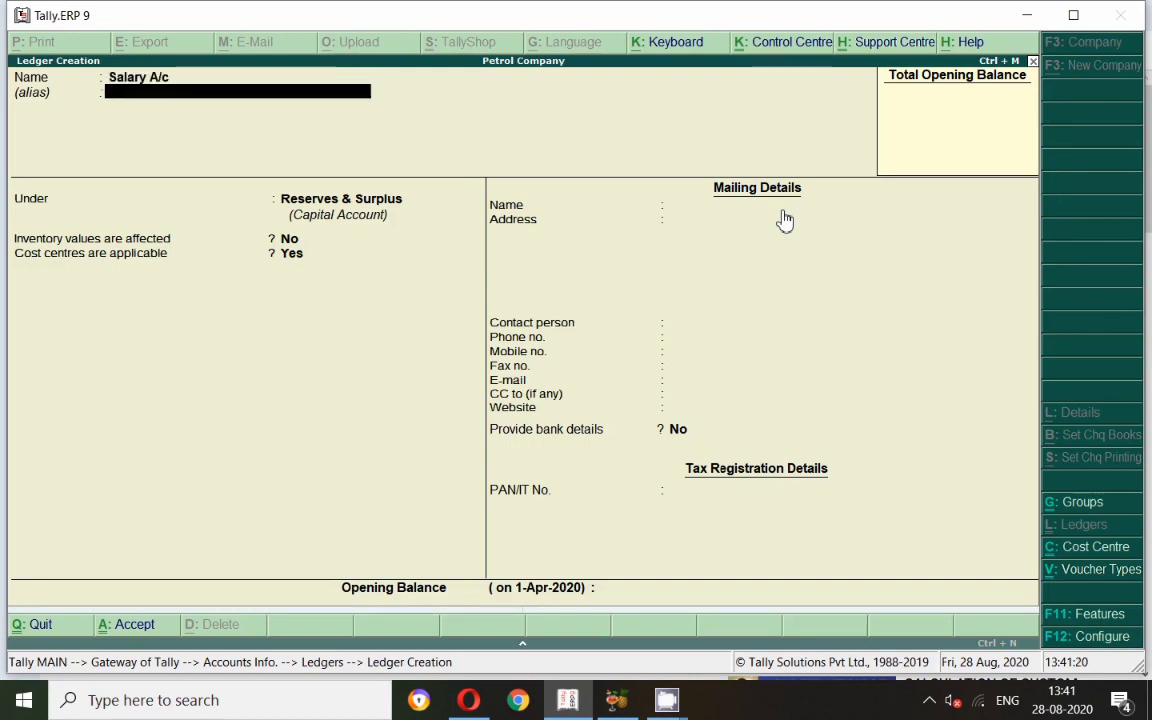
key("Return")
type("Ind")
key("Down")
key("Return")
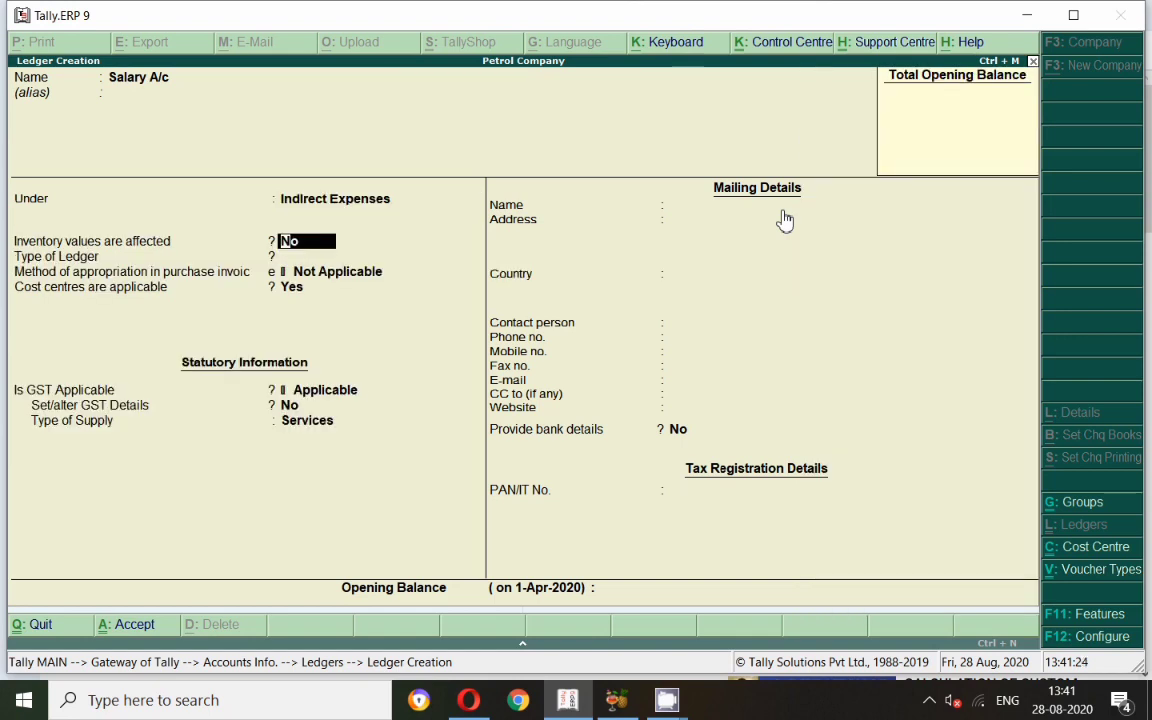
Keep inventory values unaffected, ledger type Not Applicable and cost centres applicable for Salary A/c, and save the ledger.
key("Return")
key("Return")
key("Return")
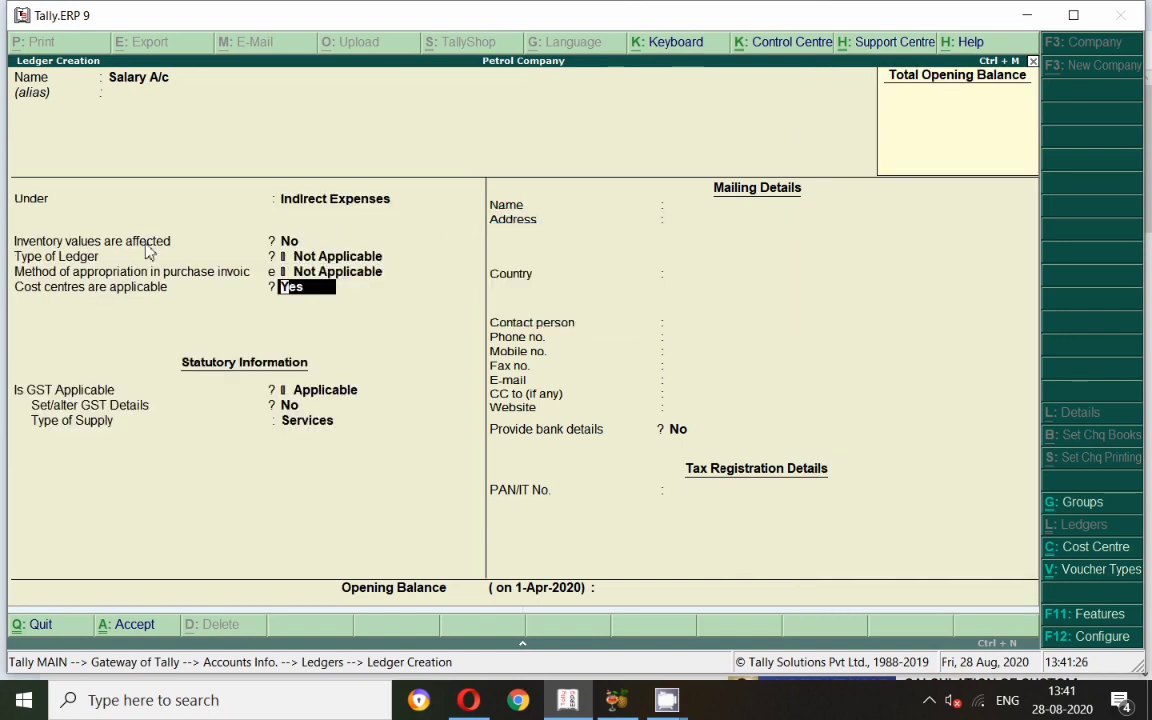
key("Return")
key("Return")
key("Return")
key("Return")
key("Return")
key("Return")
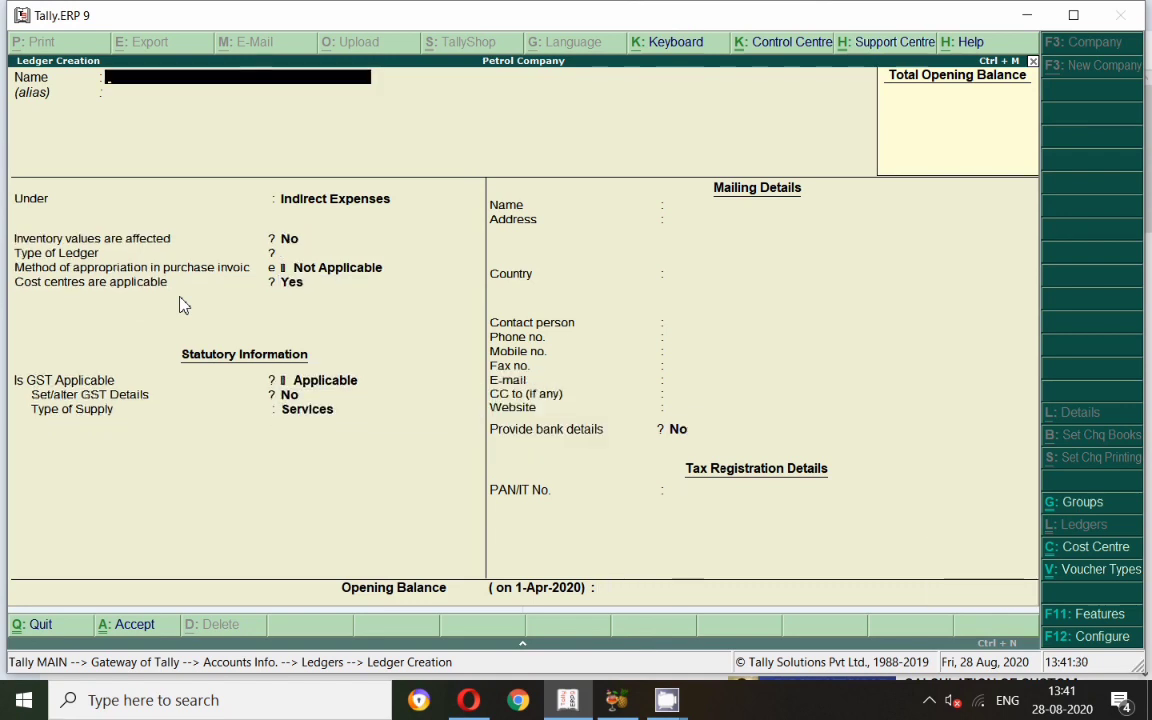
Name the next ledger Advance Salary A/c and group it under Loans & Advances (Asset).
type("Advance Salar")
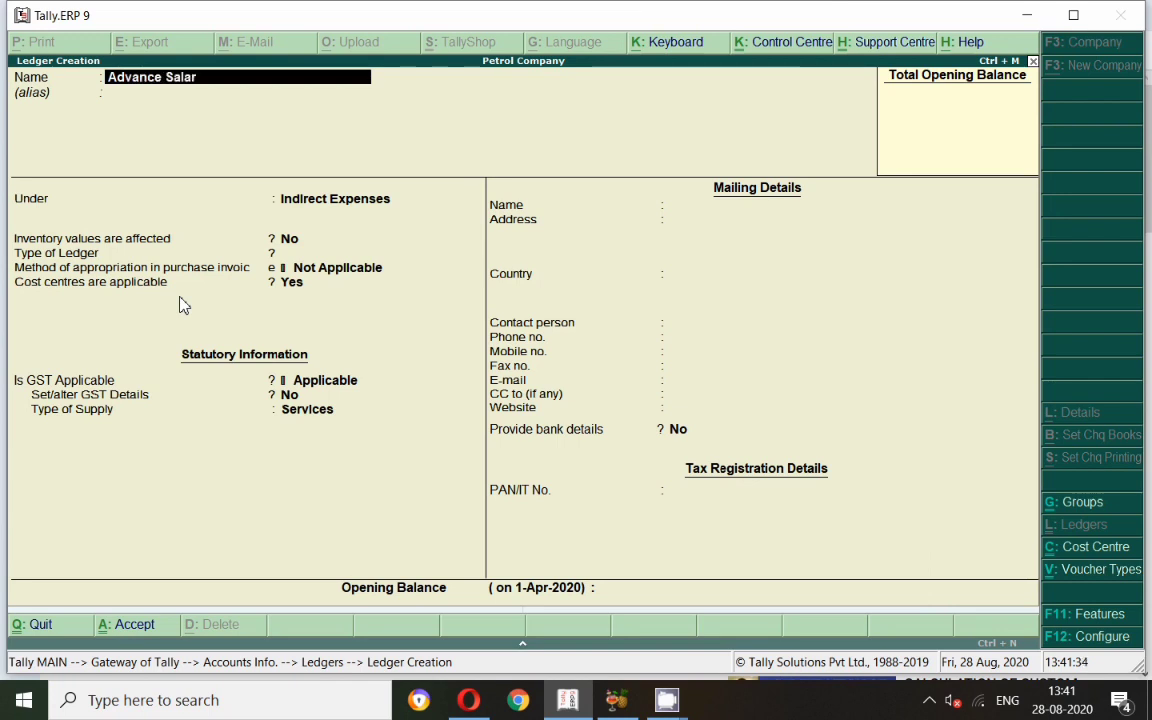
type("y a/c")
key("Return")
key("Return")
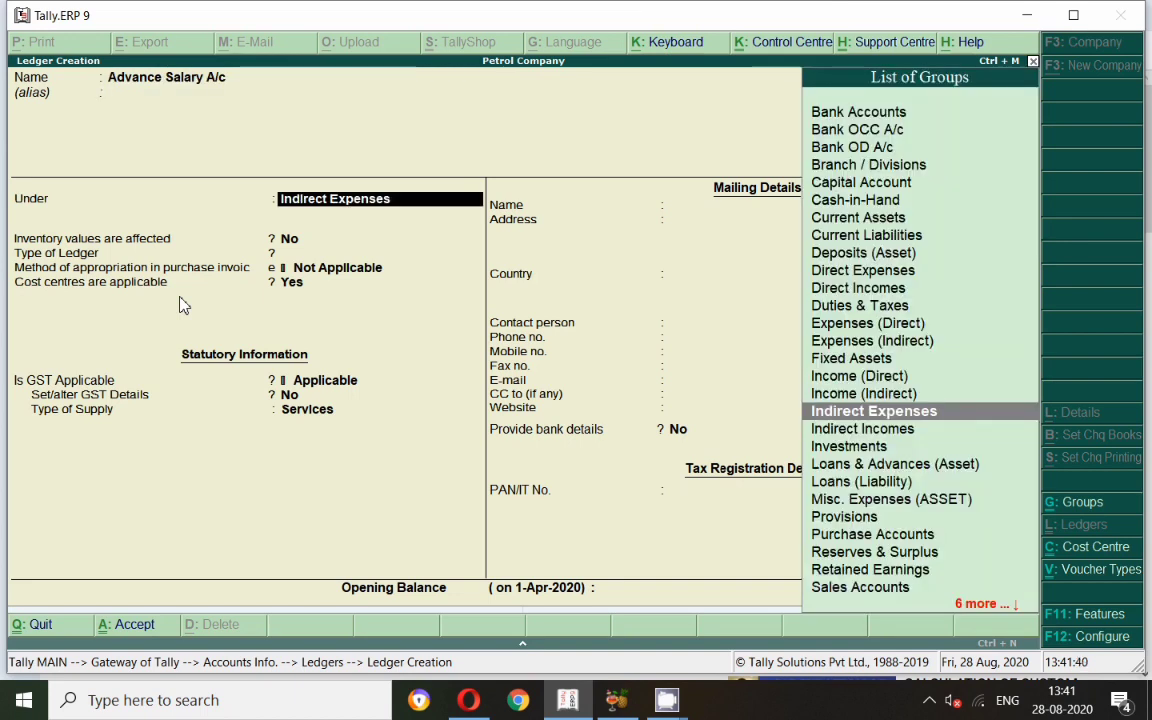
type("Loa")
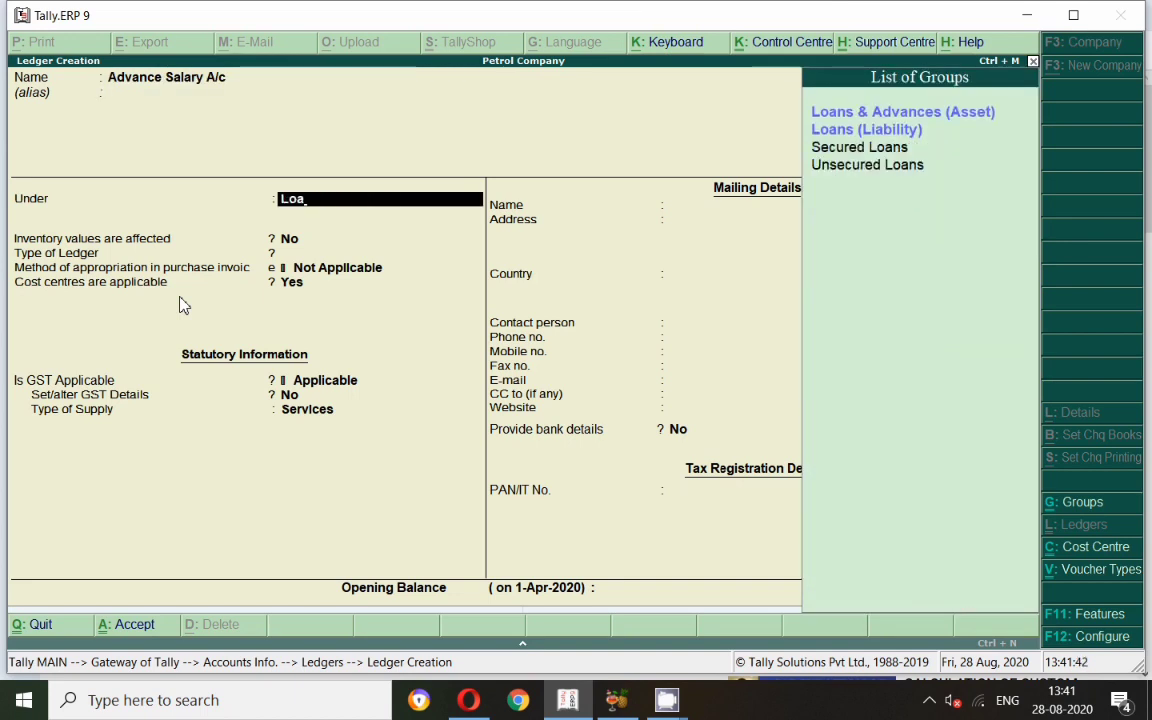
key("Return")
Keep the remaining default details of Advance Salary A/c, with cost centres applicable, and save the ledger.
key("Return")
key("Return")
key("Return")
key("Return")
key("Return")
key("Return")
key("Return")
key("Return")
key("Return")
key("Return")
key("Return")
key("Return")
key("Return")
key("Return")
key("Return")
key("Return")
key("Return")
key("Return")
key("Return")
key("Return")
key("Return")
key("Return")
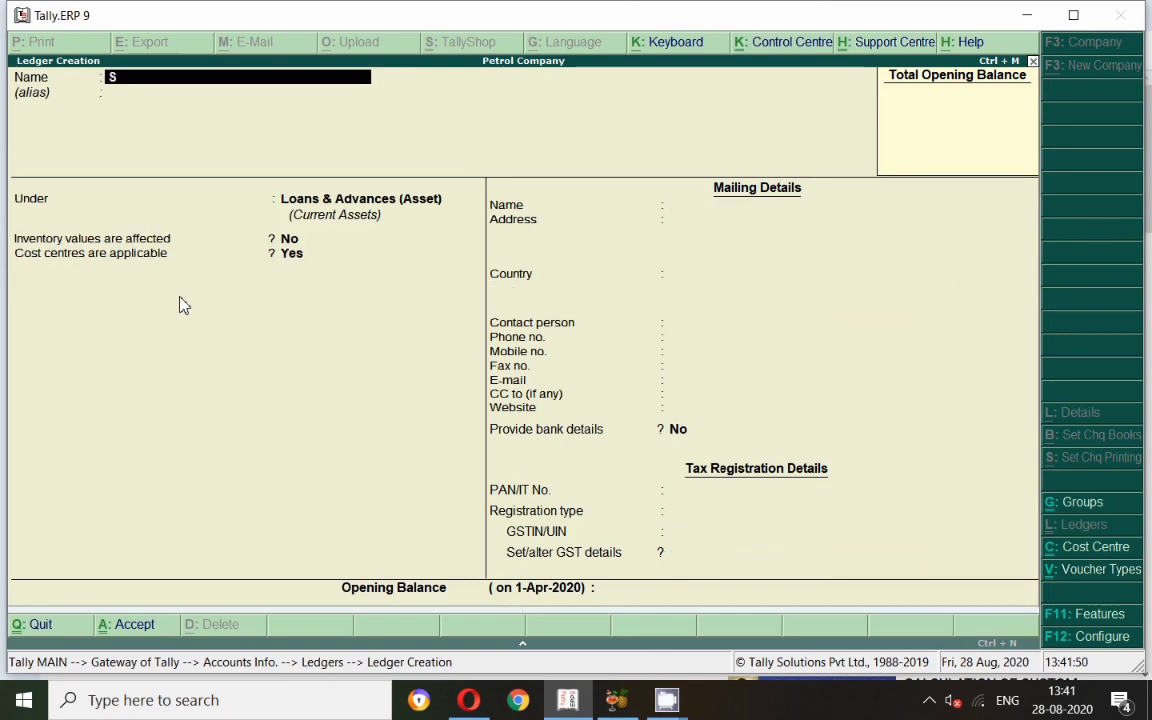
Name the next ledger Salary Payble and group it under Current Liabilities.
type("Salary Payble")
key("Return")
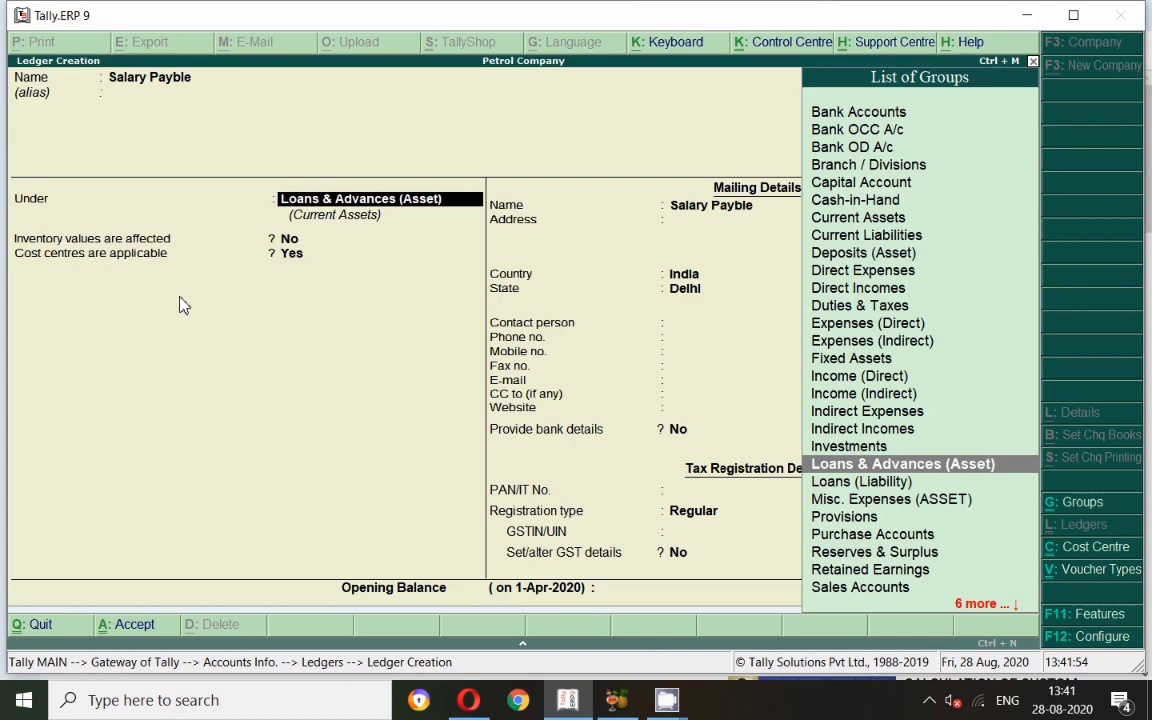
type("Cu")
key("Down")
key("Return")
Keep the remaining default details of Salary Payble, with cost centres applicable, save the ledger and leave ledger creation.
key("Return")
key("Return")
key("Return")
key("Return")
key("Return")
key("Return")
key("Return")
key("Return")
key("Return")
key("Return")
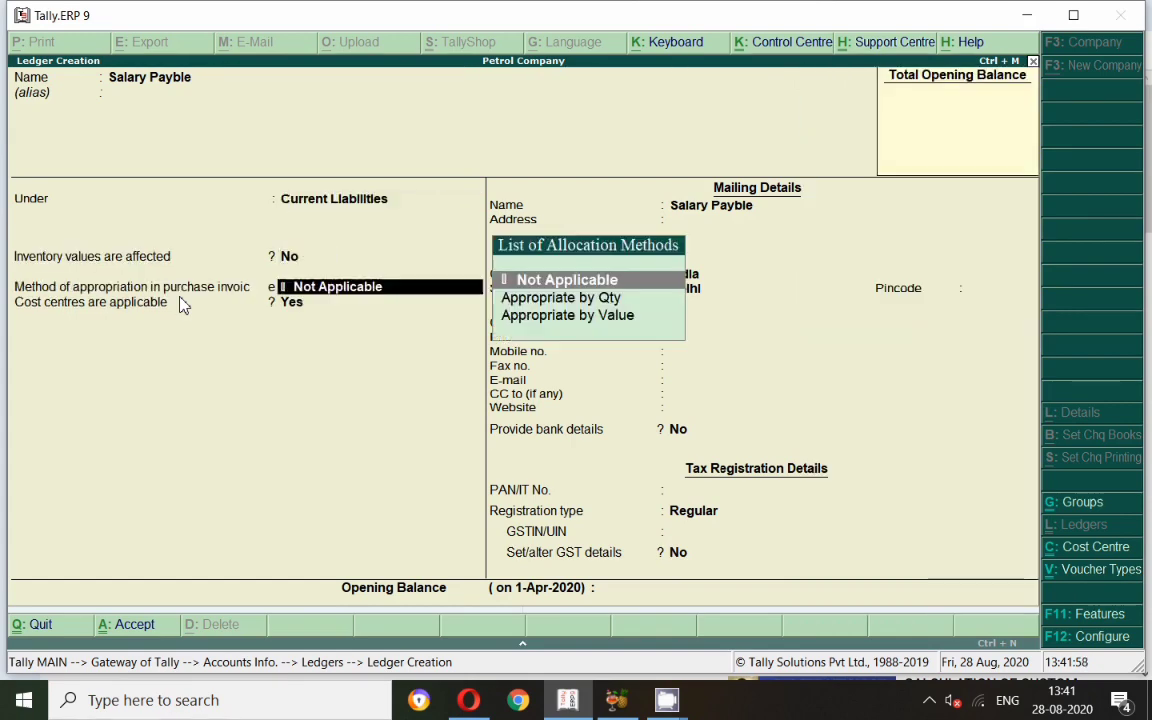
key("Return")
key("Return")
key("Return")
key("Return")
key("Return")
key("Return")
key("Return")
key("Return")
key("Return")
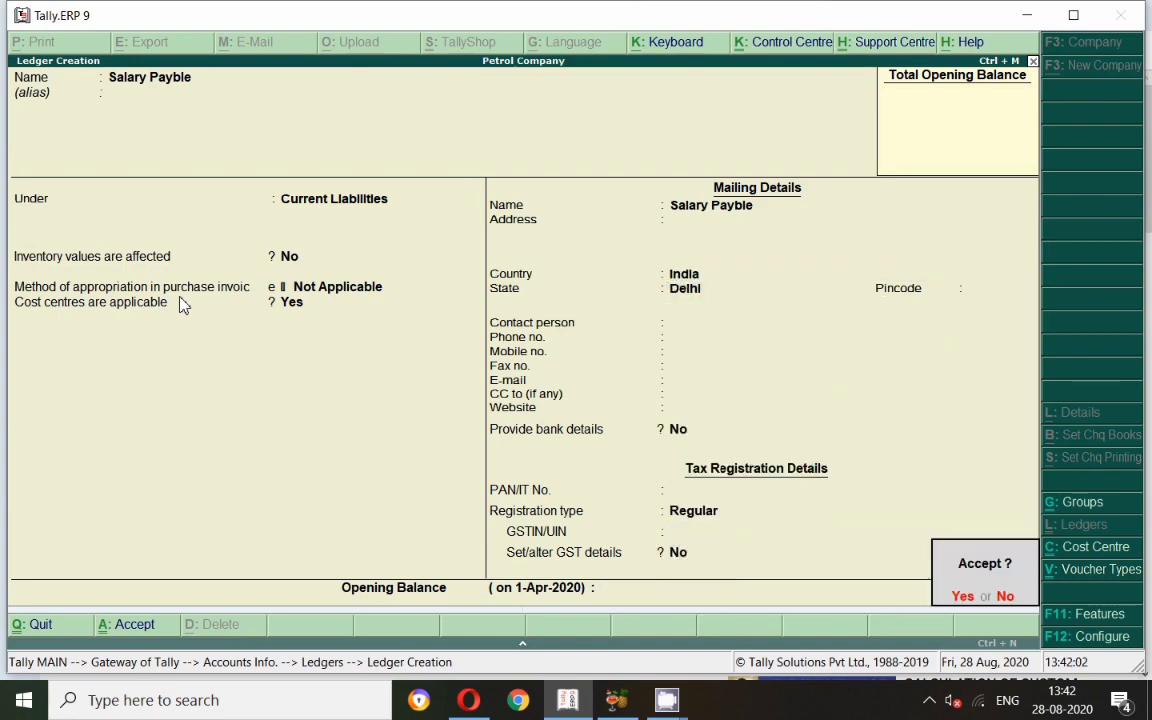
key("Return")
key("Escape")
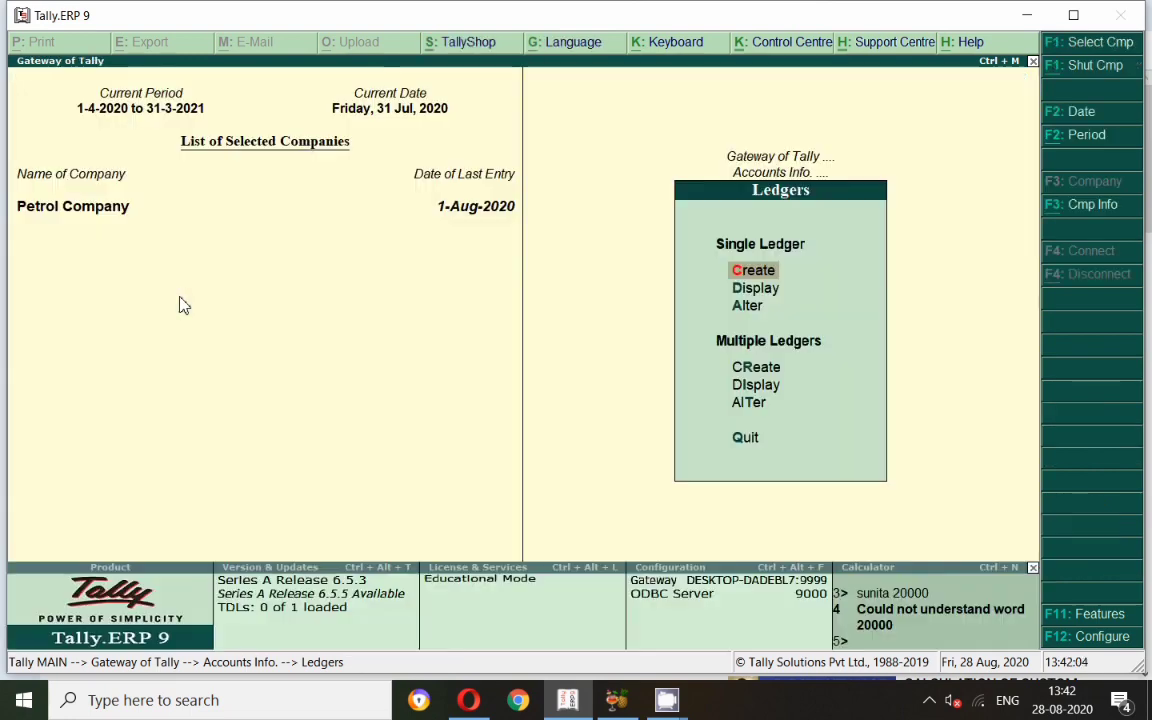
key("Escape")
key("Escape")
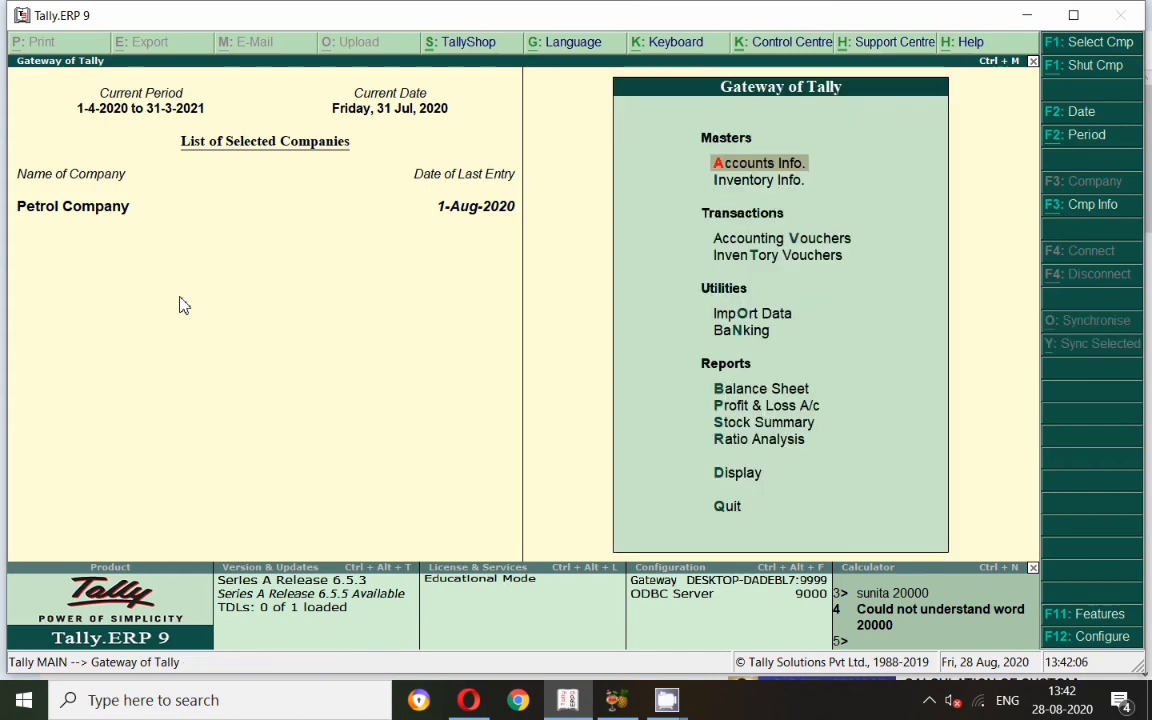
Start a payment voucher and date it 2-Jul-2020.
key("v")
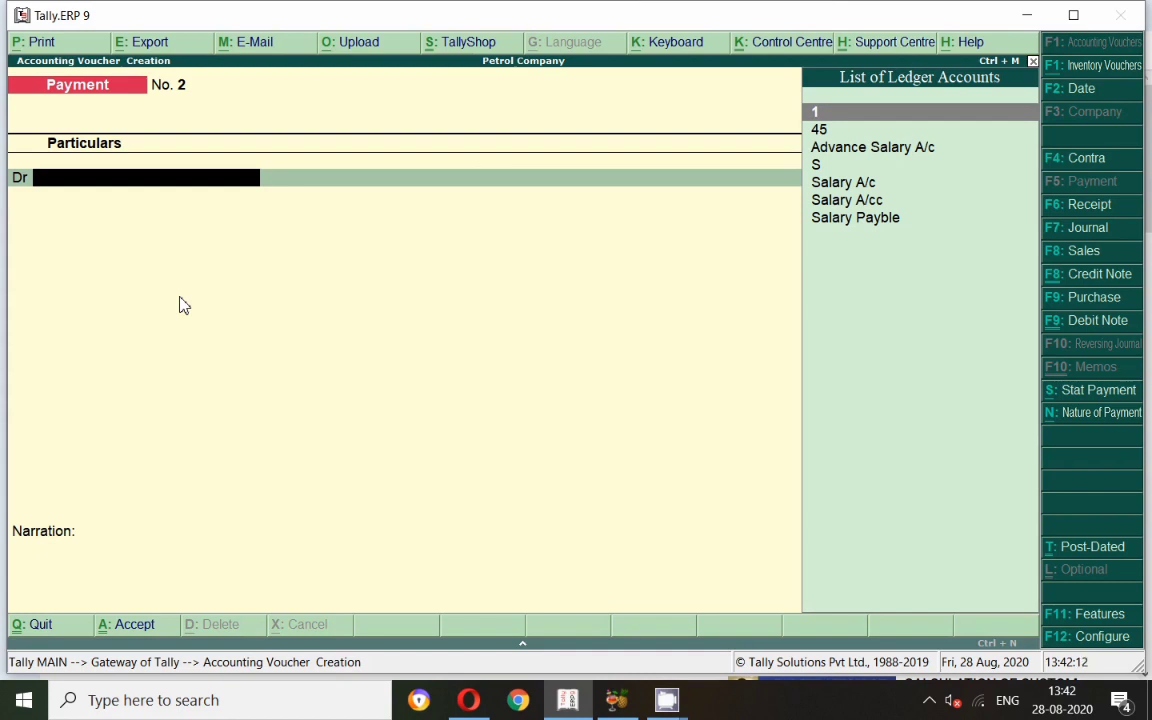
key("F2")
type("2.7")
key("Return")
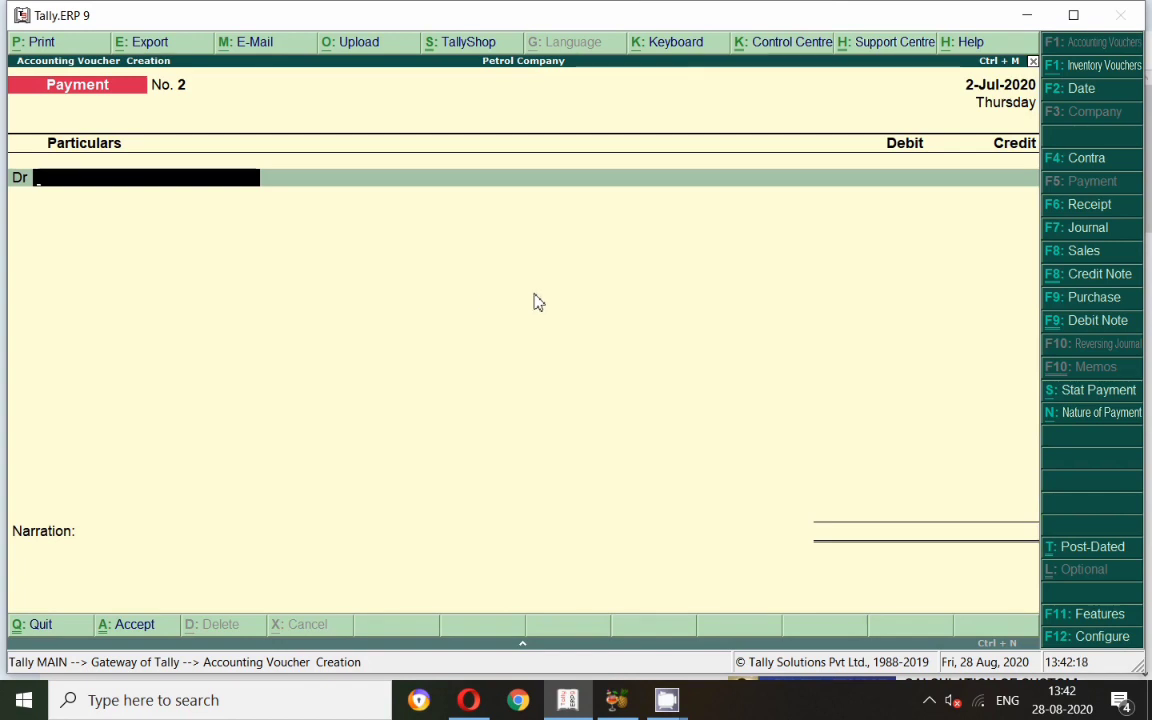
Debit Advance Salary A/c with 20,000 in the payment voucher.
type("Ad")
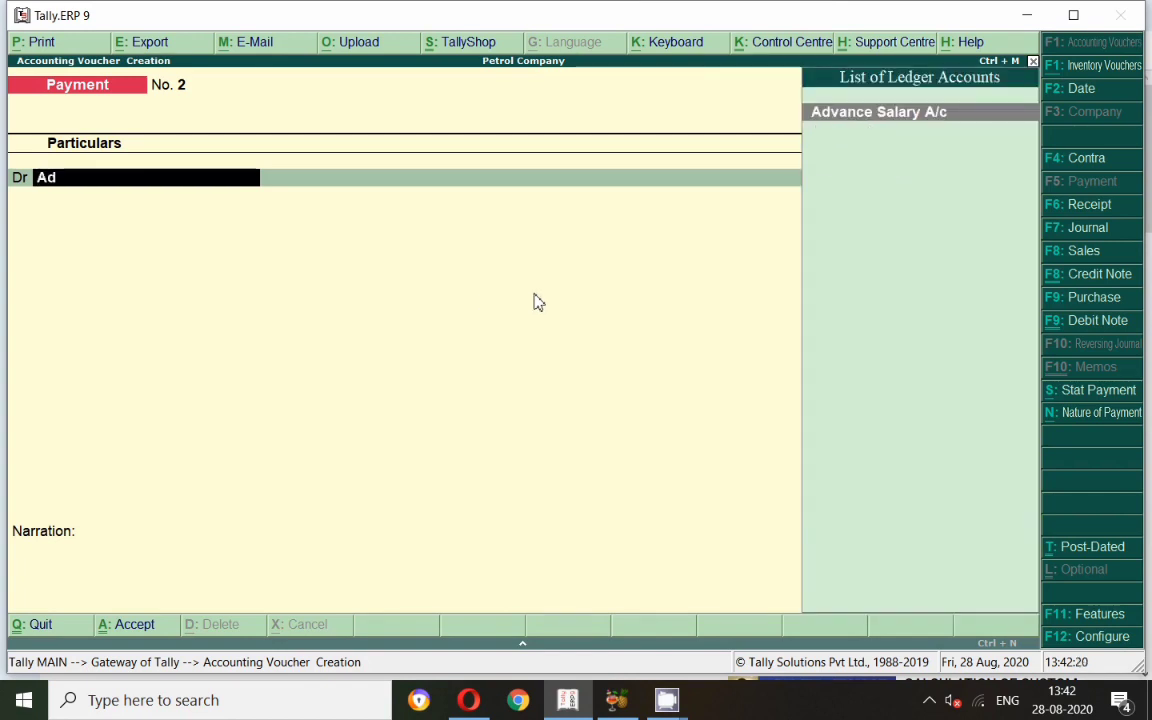
key("Return")
type("200010")
key("BackSpace")
key("BackSpace")
type("0")
key("Return")
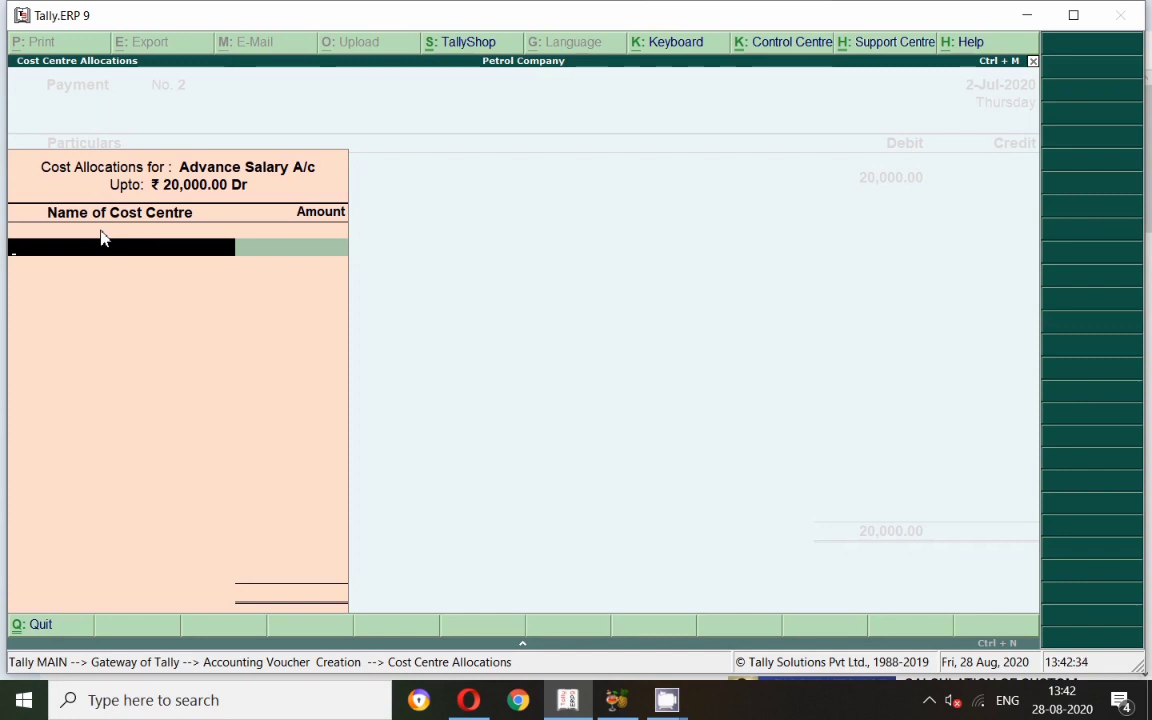
Allocate the advance salary to three employee cost centres: 10,000 to the first, 5,000 to the second and 5,000 to the third.
type("Su")
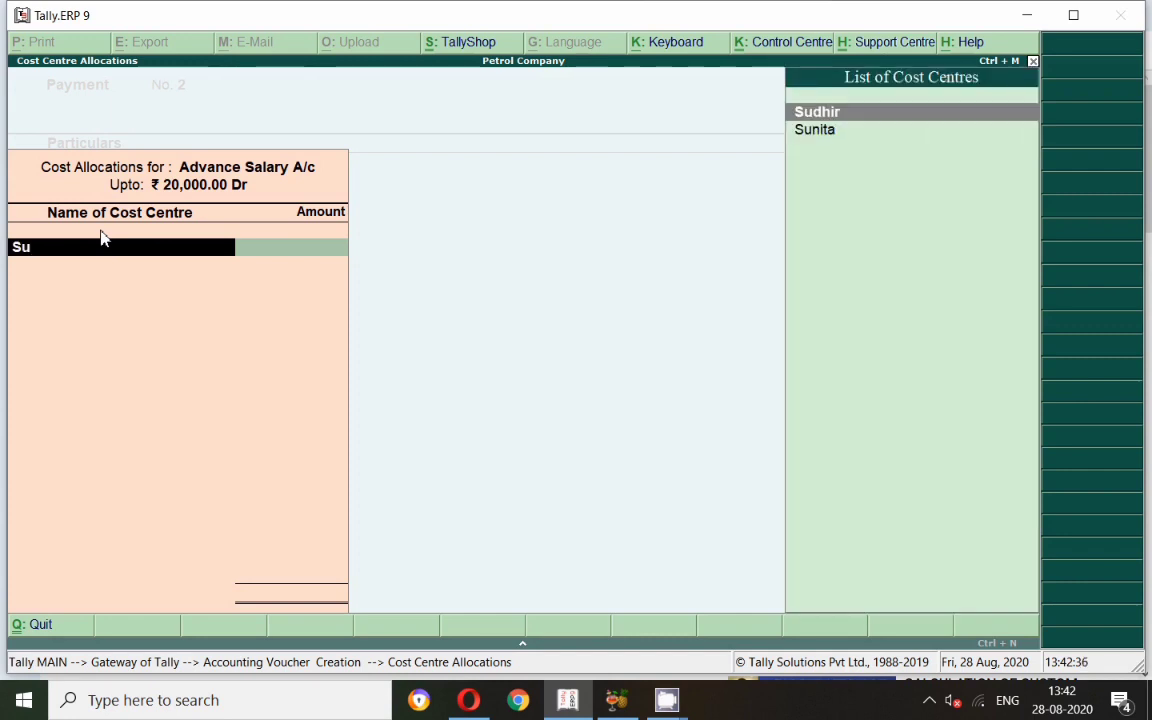
key("Return")
type("10000")
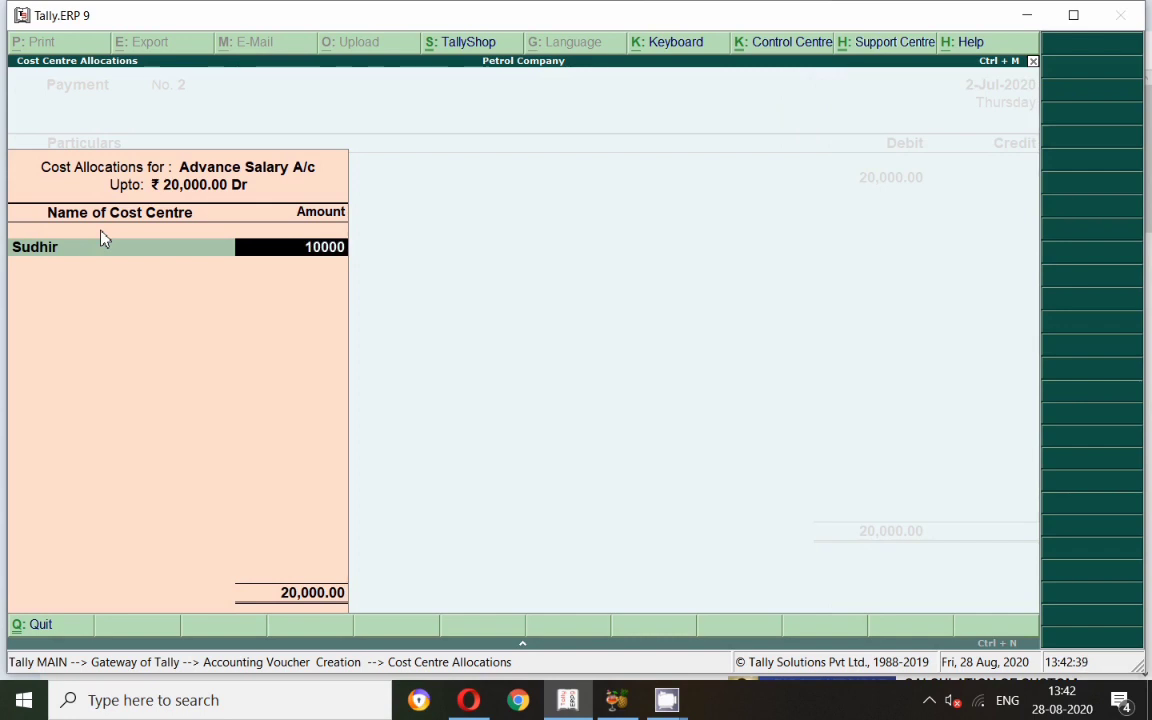
key("Return")
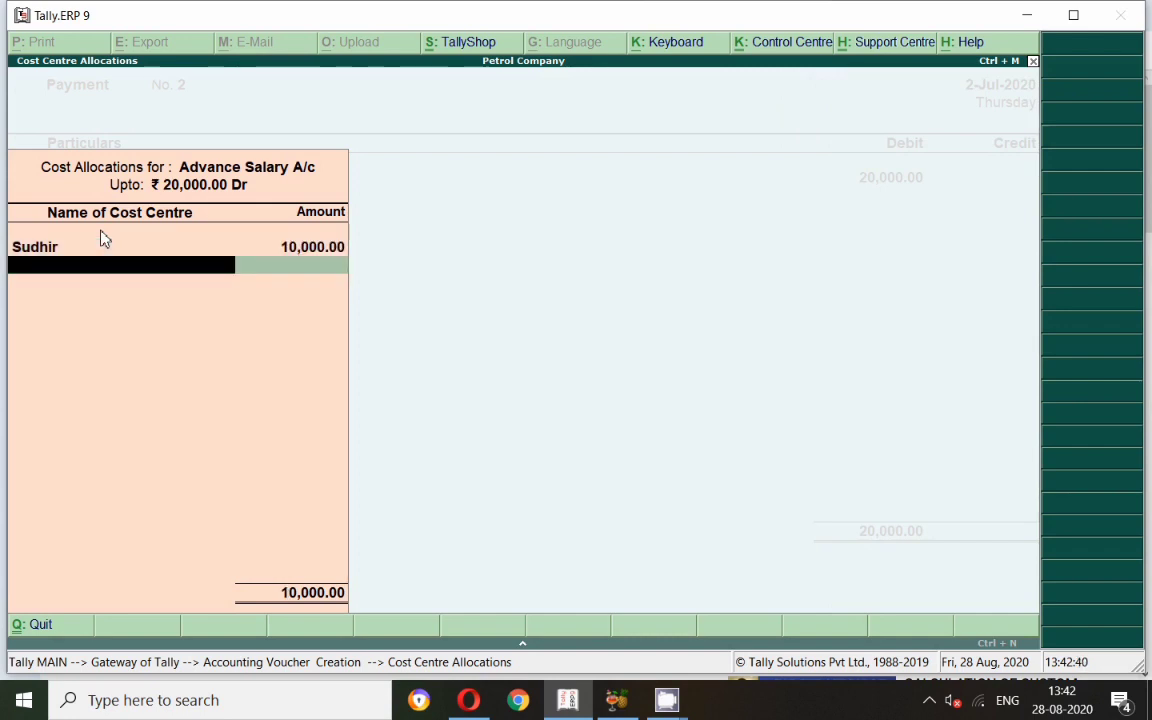
type("Suni")
key("Return")
type("5,000")
key("Return")
type("Ki")
key("Return")
key("Return")
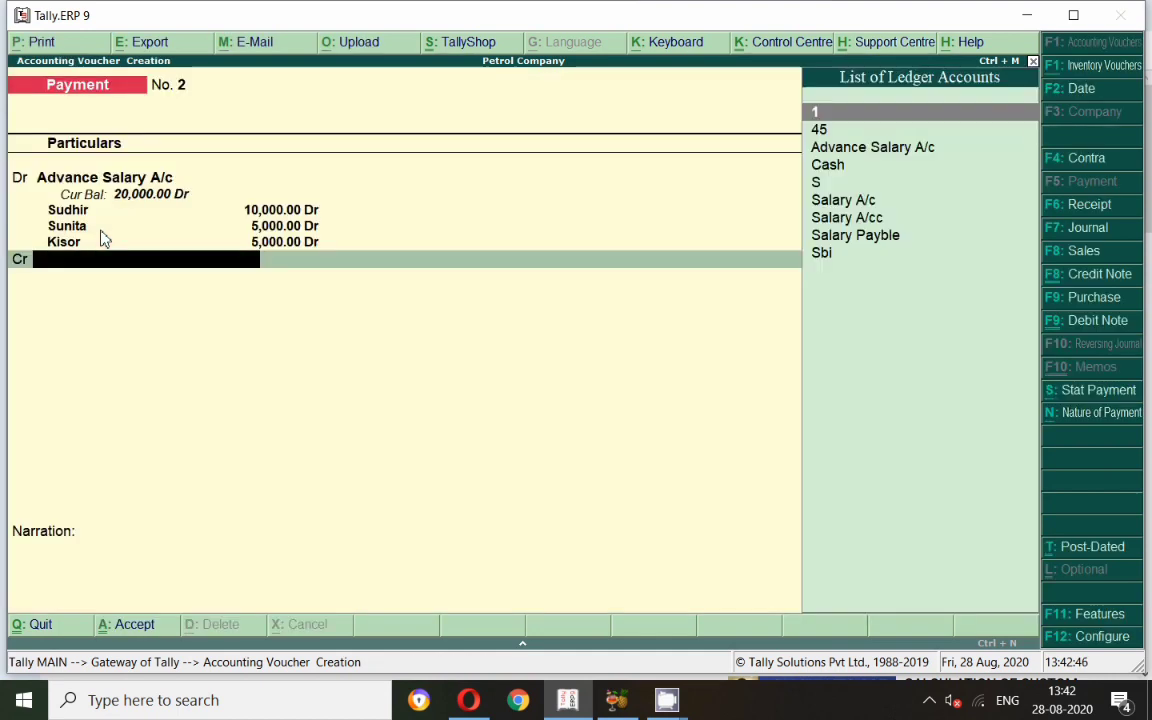
type("ca")
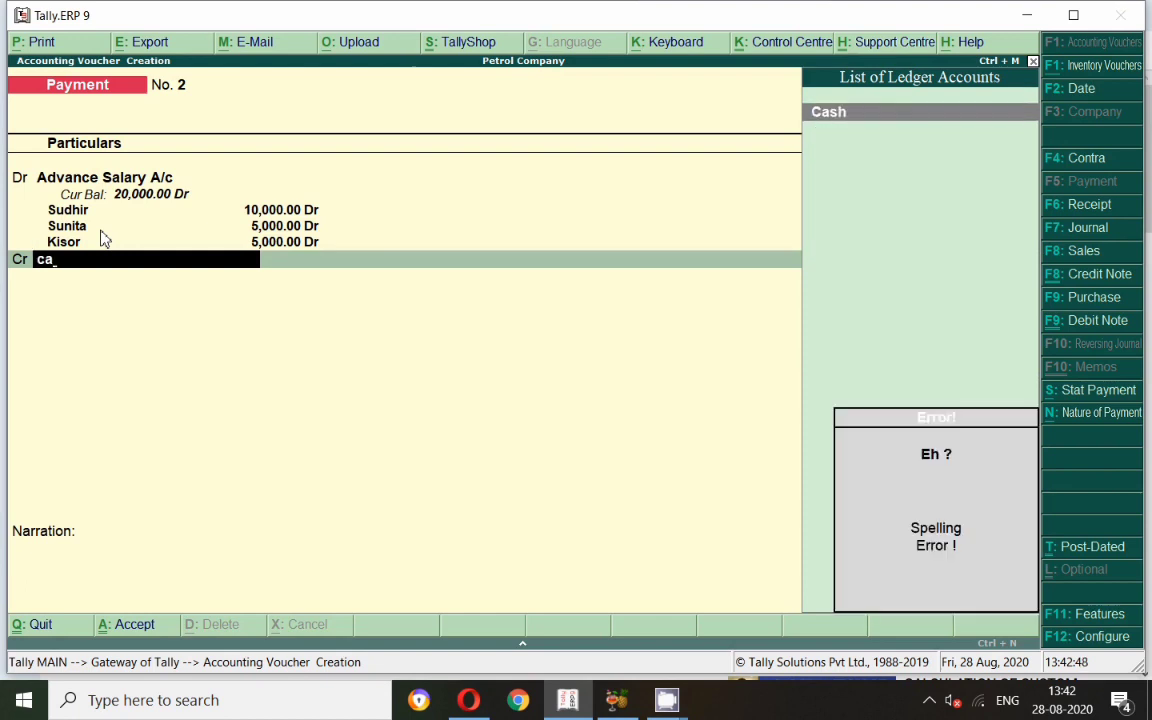
key("Return")
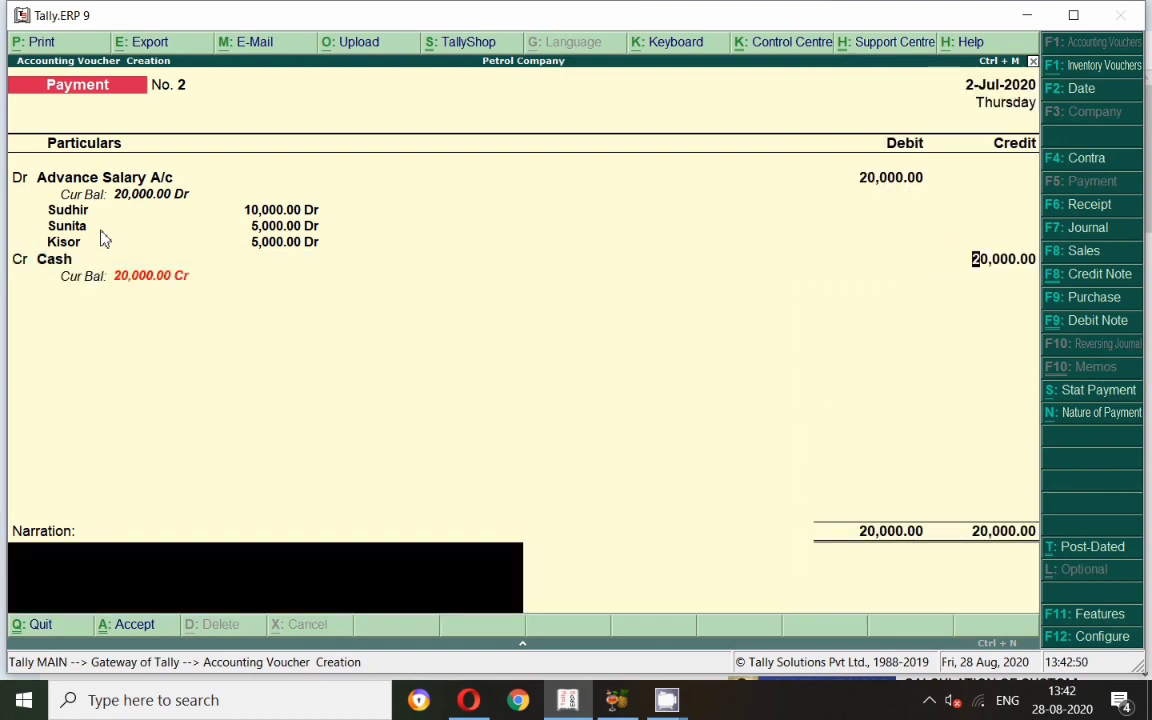
key("BackSpace")
key("BackSpace")
Credit Sbi with 20,000, leave the narration empty, save the payment voucher and leave voucher entry.
type("sbi")
key("Return")
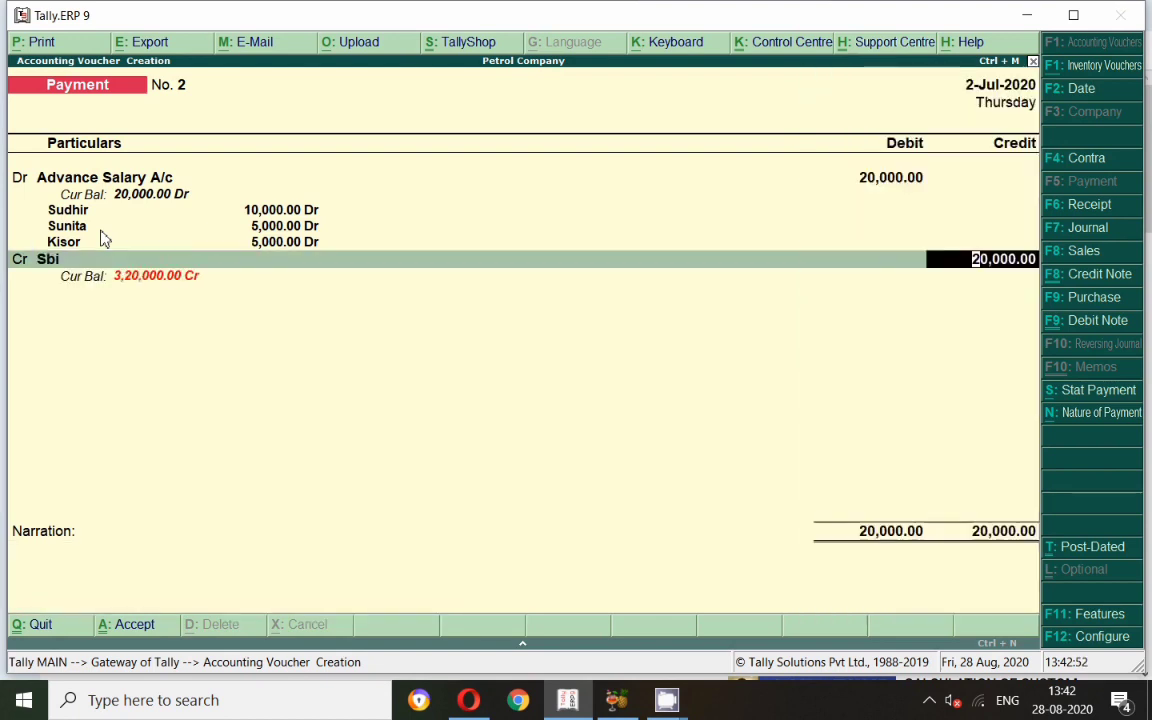
key("Return")
key("Return")
key("Return")
key("Return")
key("Return")
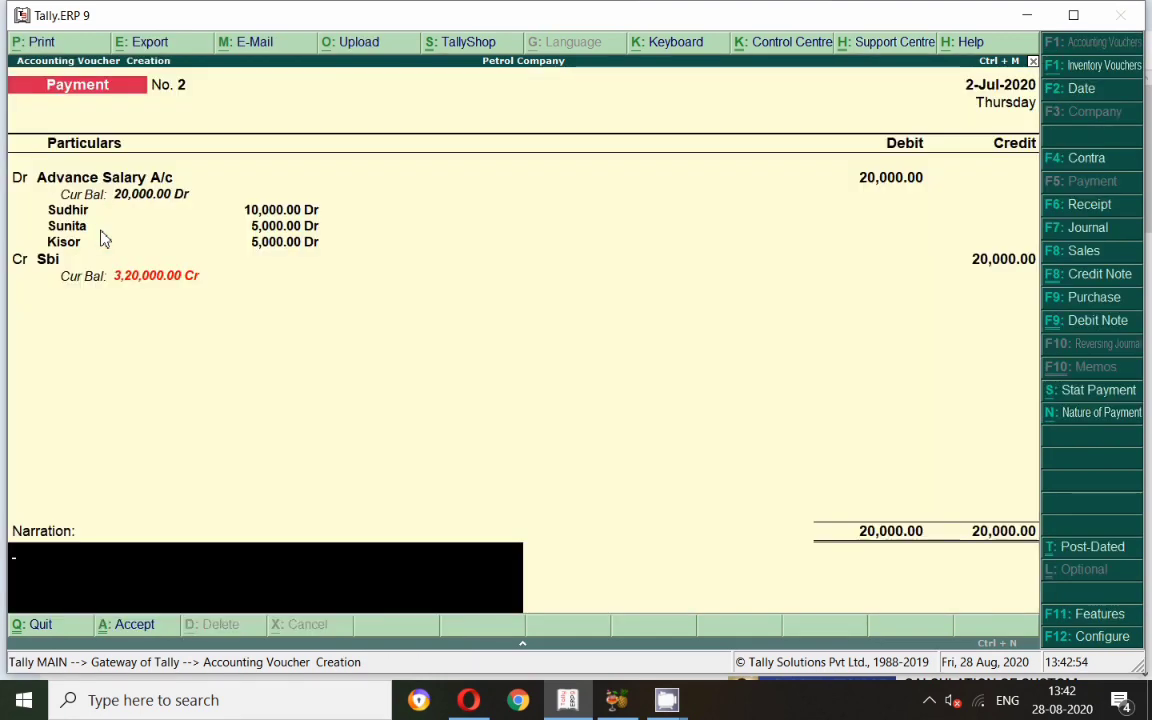
key("Return")
key("Return")
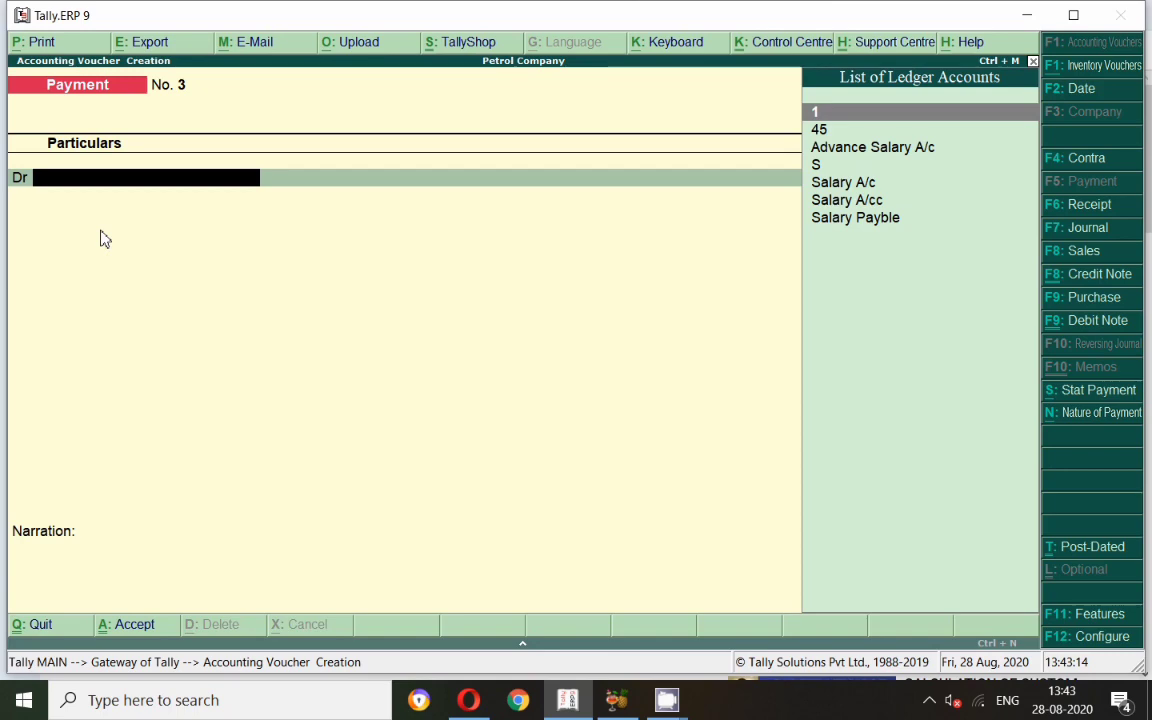
key("Escape")
key("y")
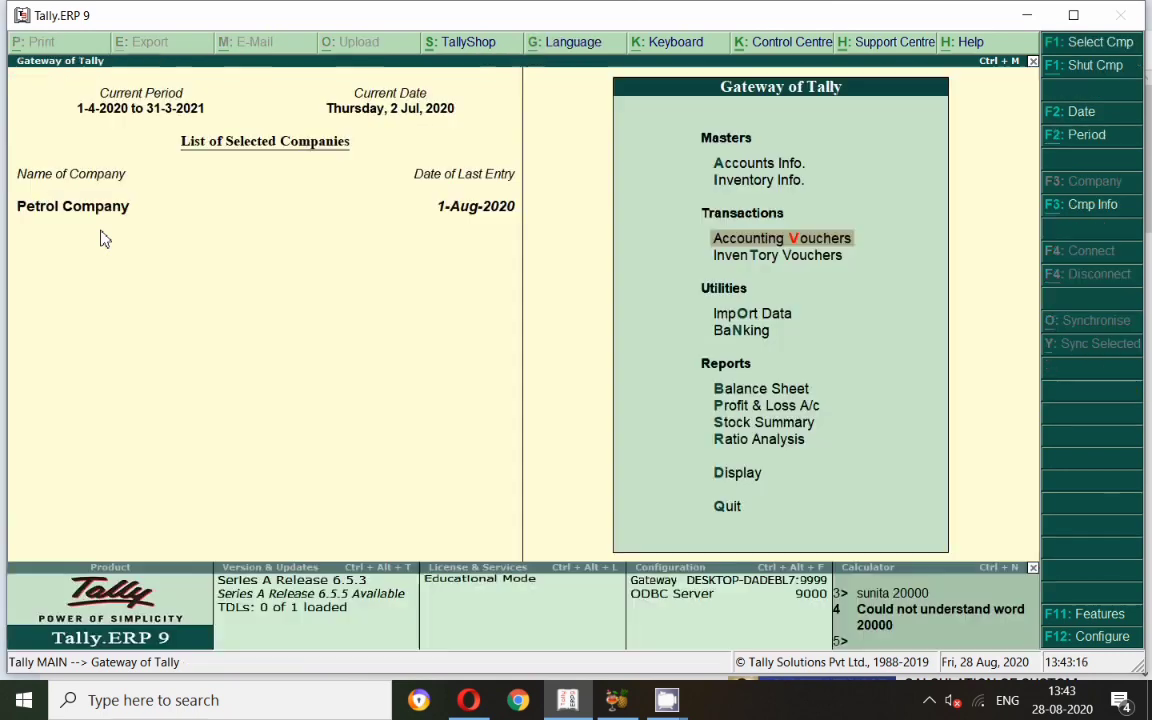
Examine the Current Assets breakdown in the balance sheet, including Loans & Advances (Asset), and close the report.
key("b")
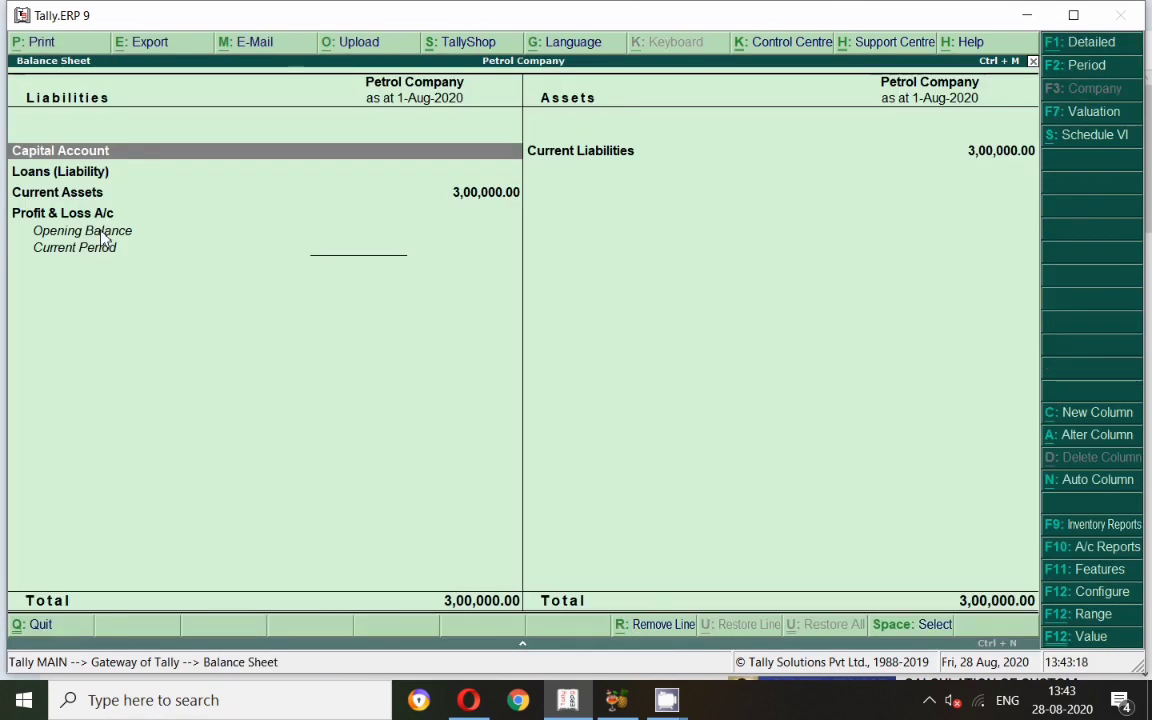
key("Down")
key("Down")
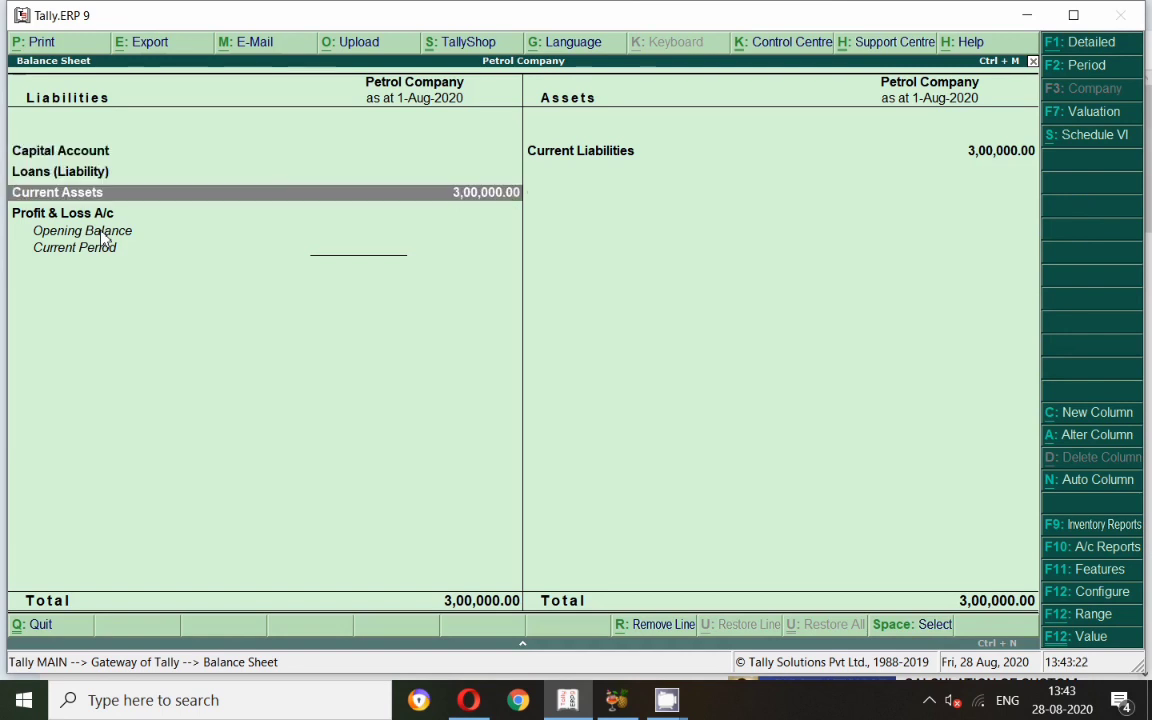
key("Return")
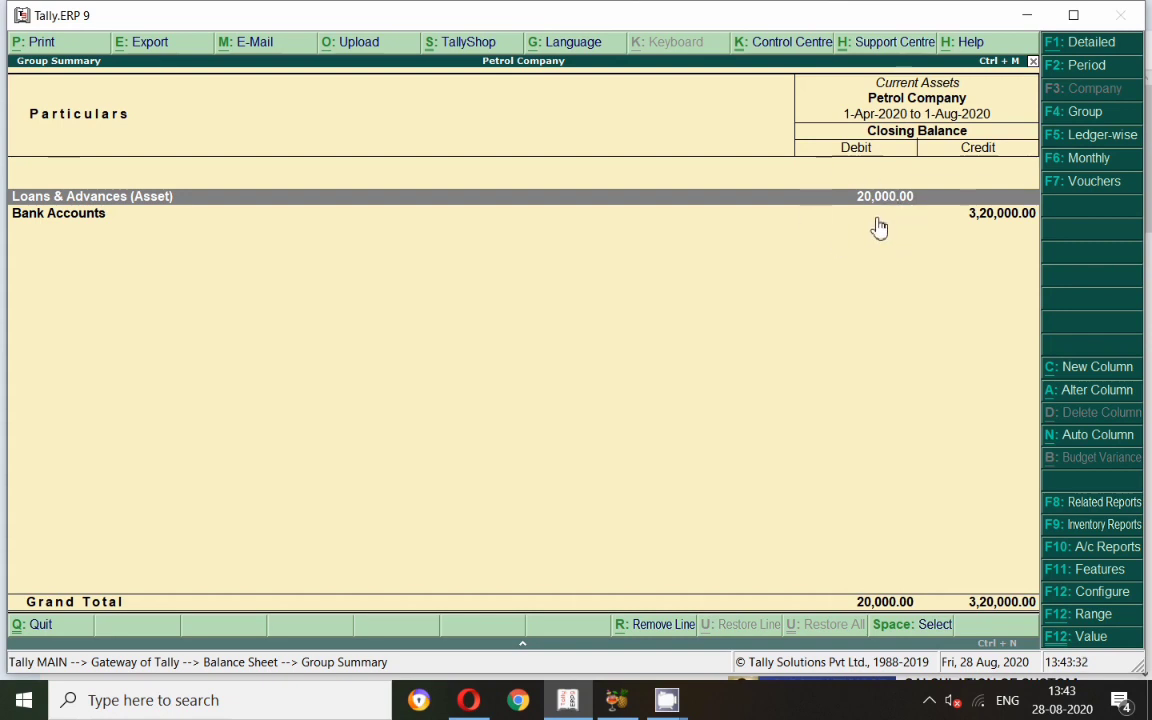
key("Escape")
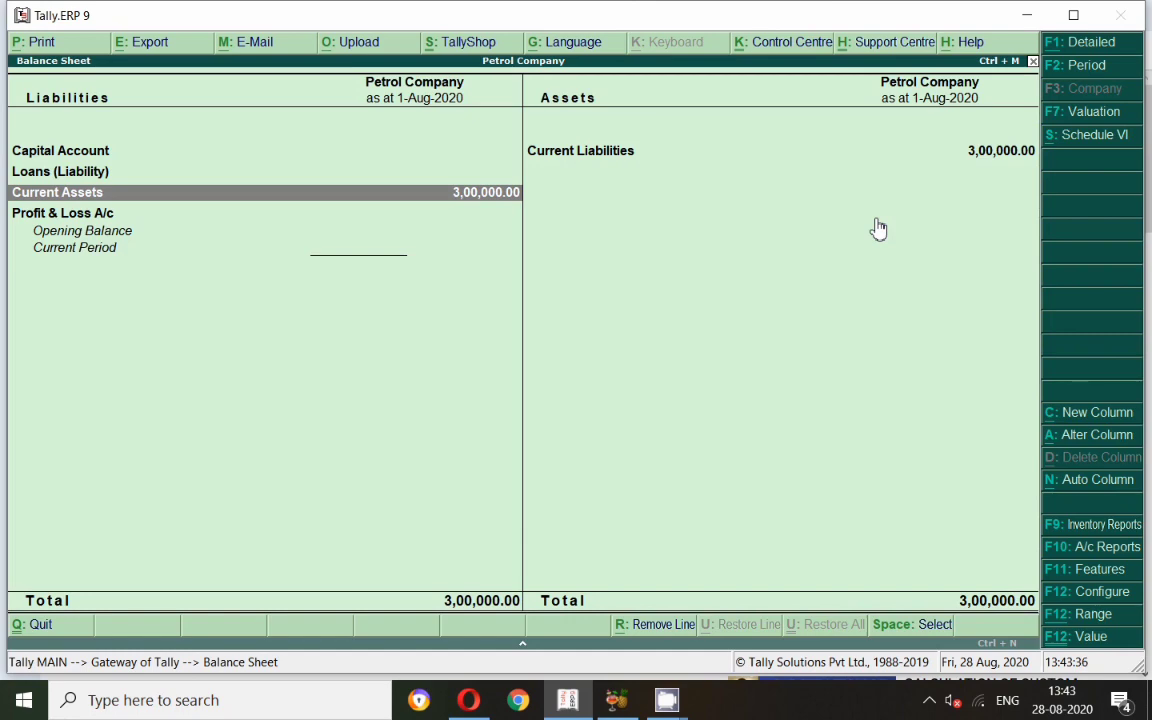
key("Escape")
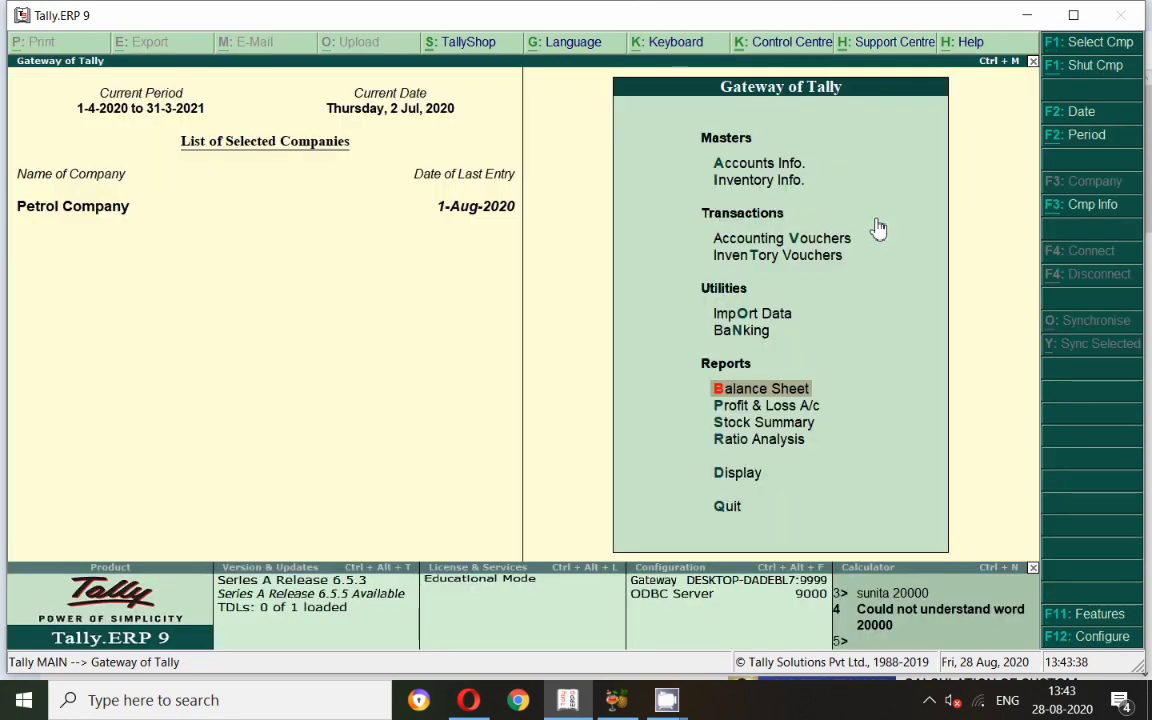
Start a journal voucher and date it 31-Jul-2020.
key("v")
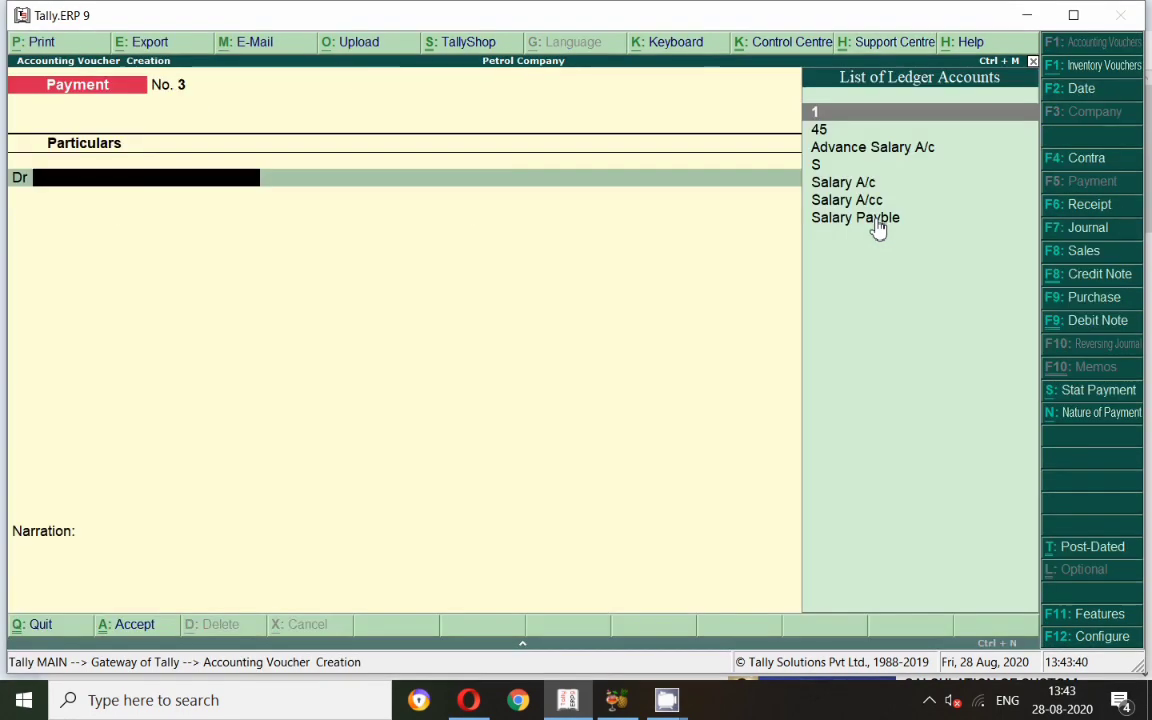
left_click(1082, 239)
key("F2")
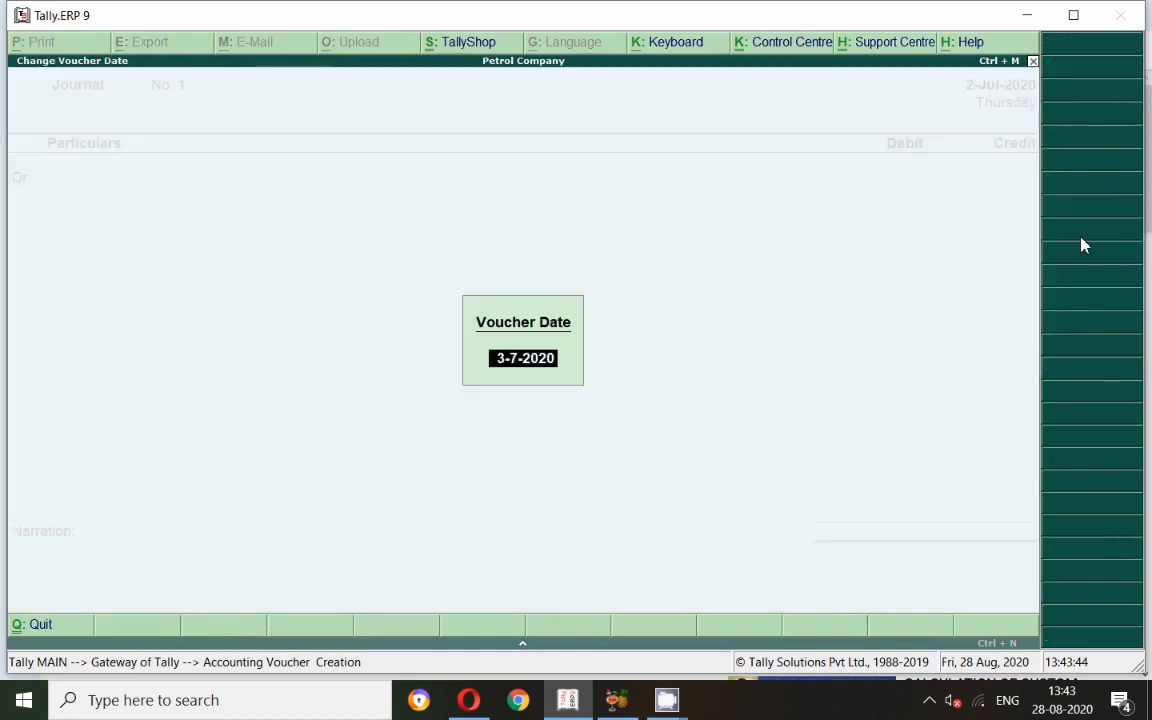
type("31.7")
key("Return")
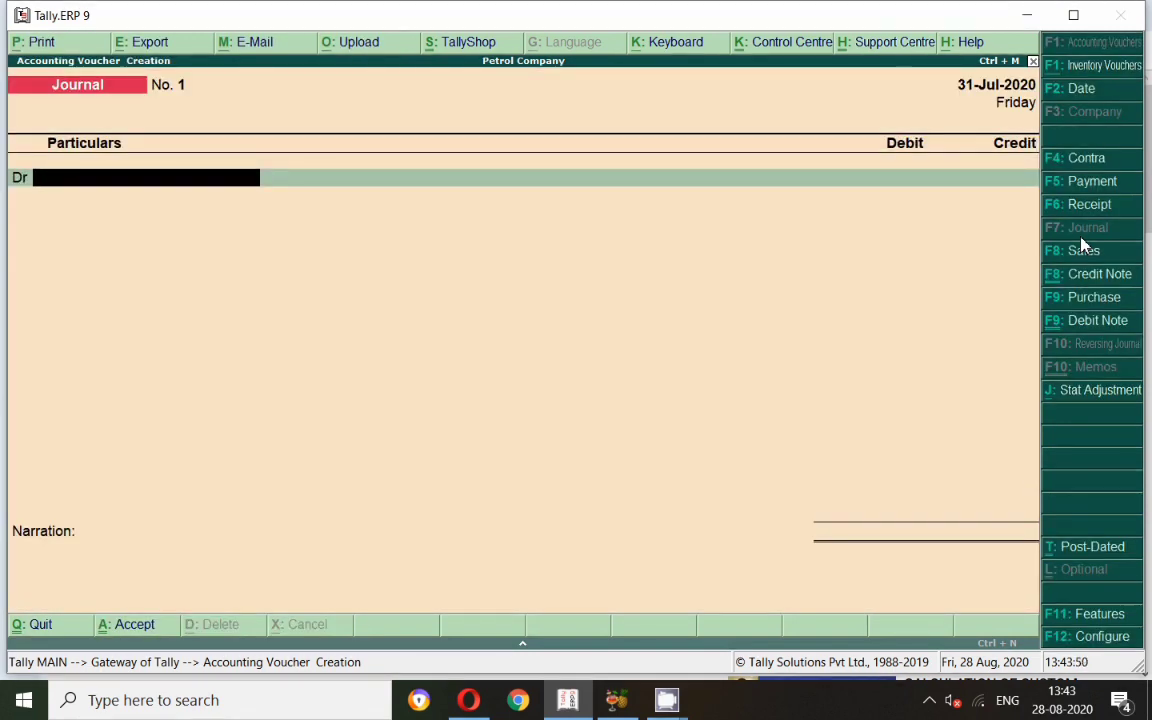
Debit Salary A/c with 80,000 in the journal voucher.
type("Sala")
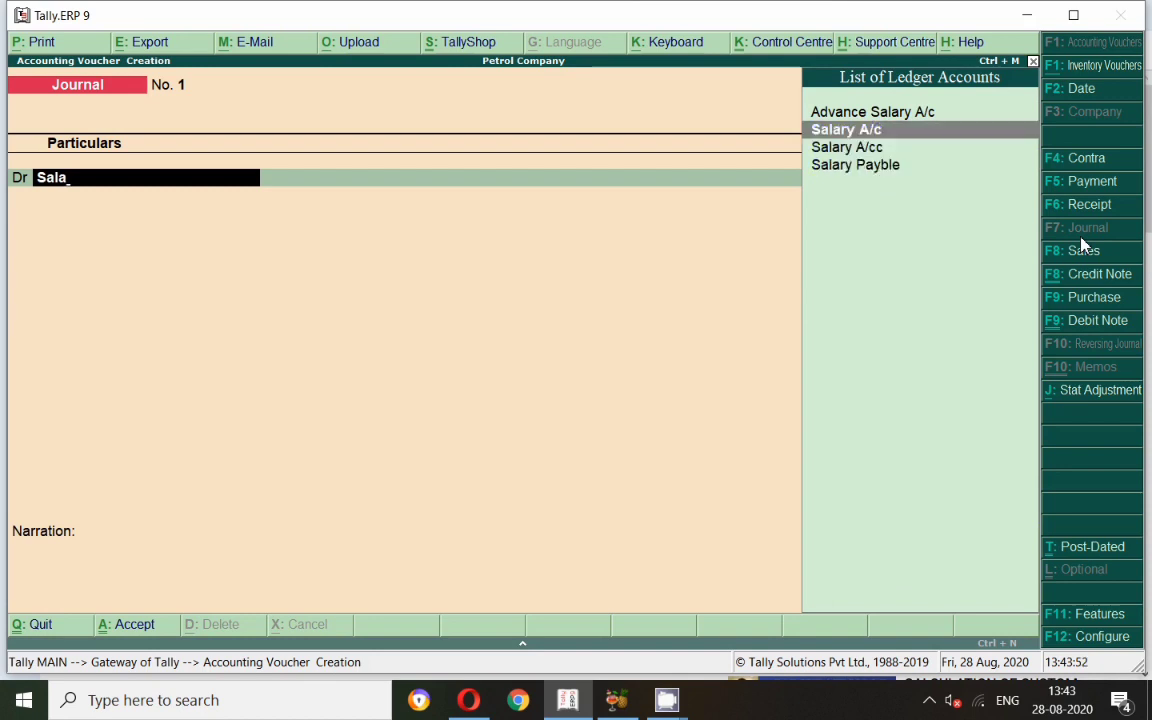
key("Return")
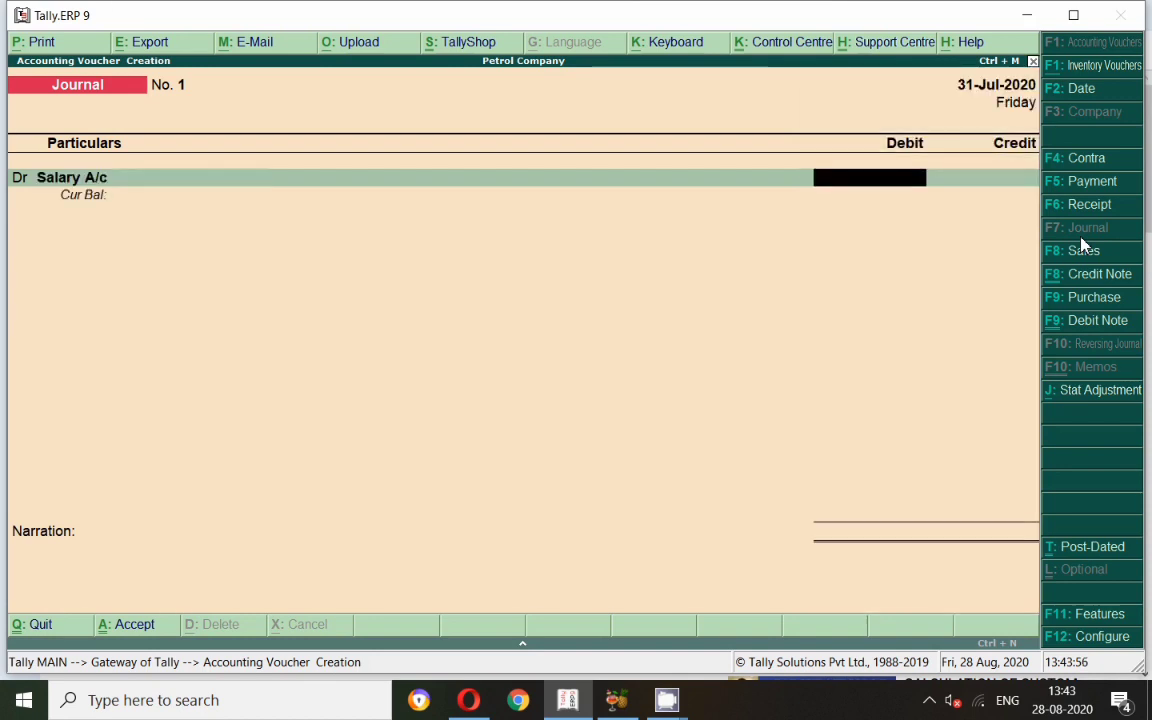
type("80,0")
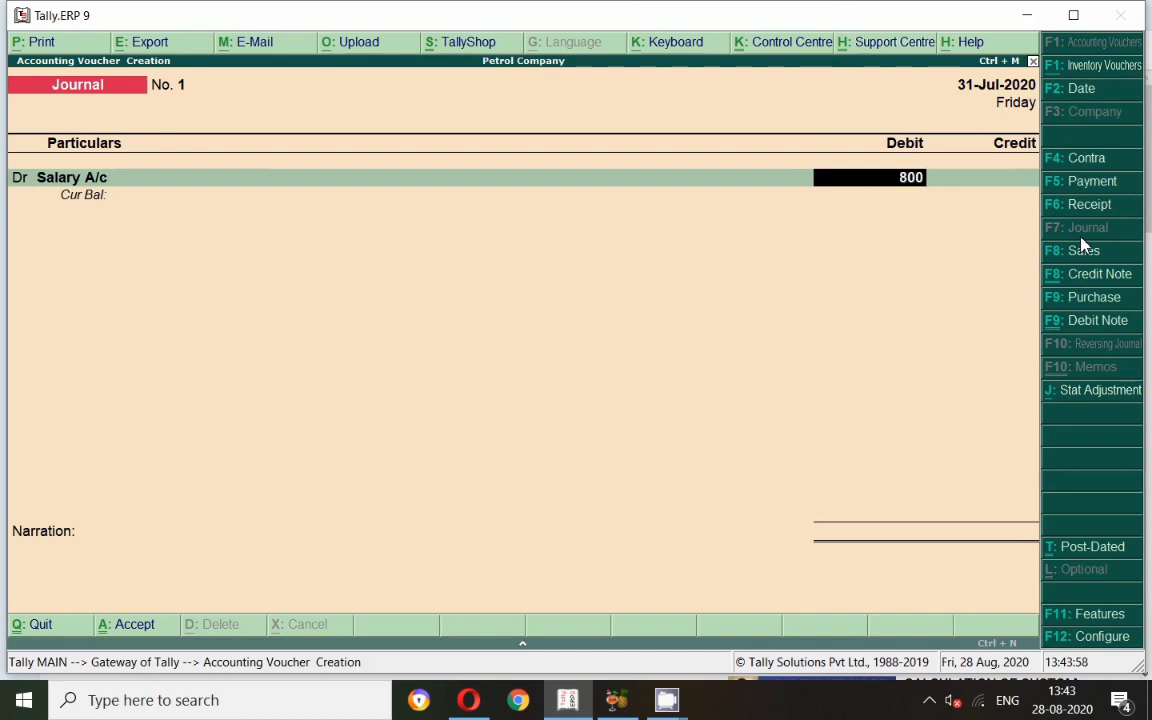
type("00")
key("Return")
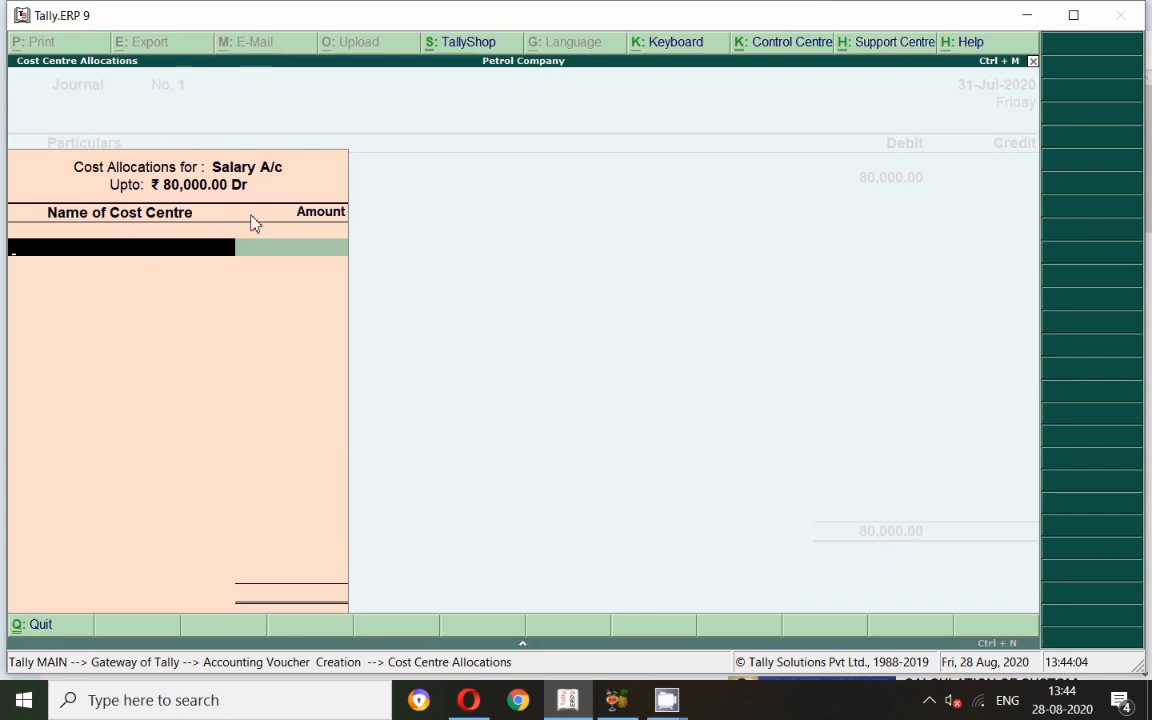
Allocate 20,000 of the Salary A/c debit to the first employee's cost centre and add the second employee's cost centre.
type("Su")
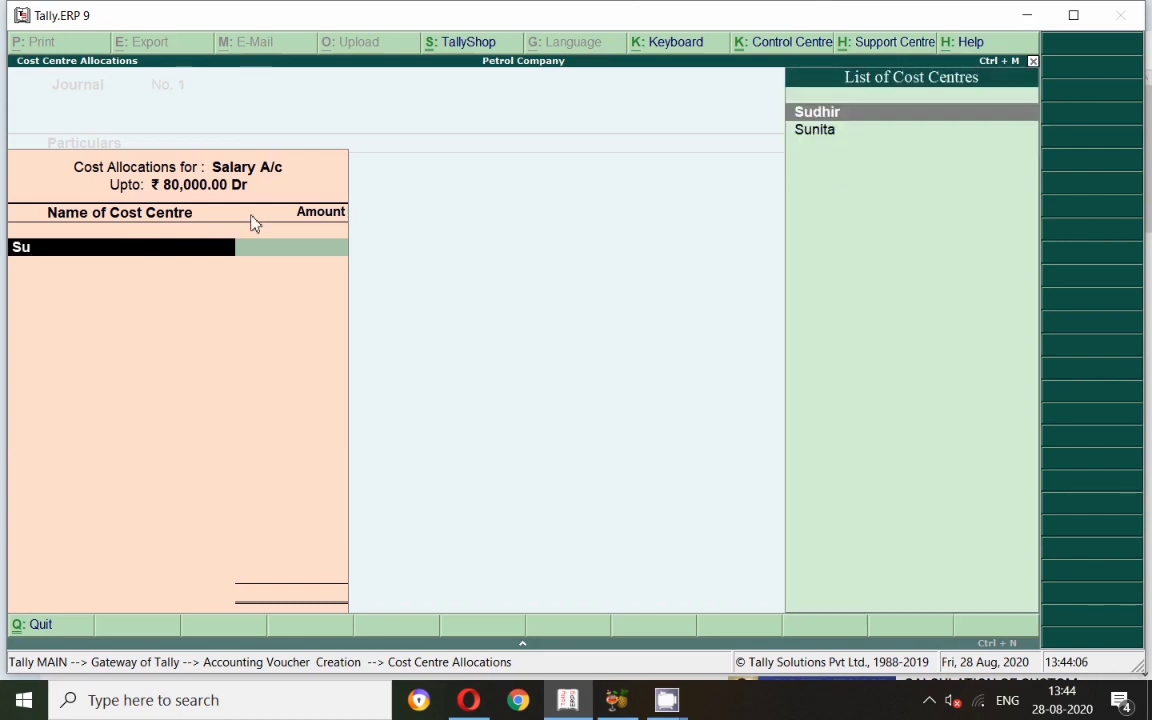
key("Return")
type("20,000")
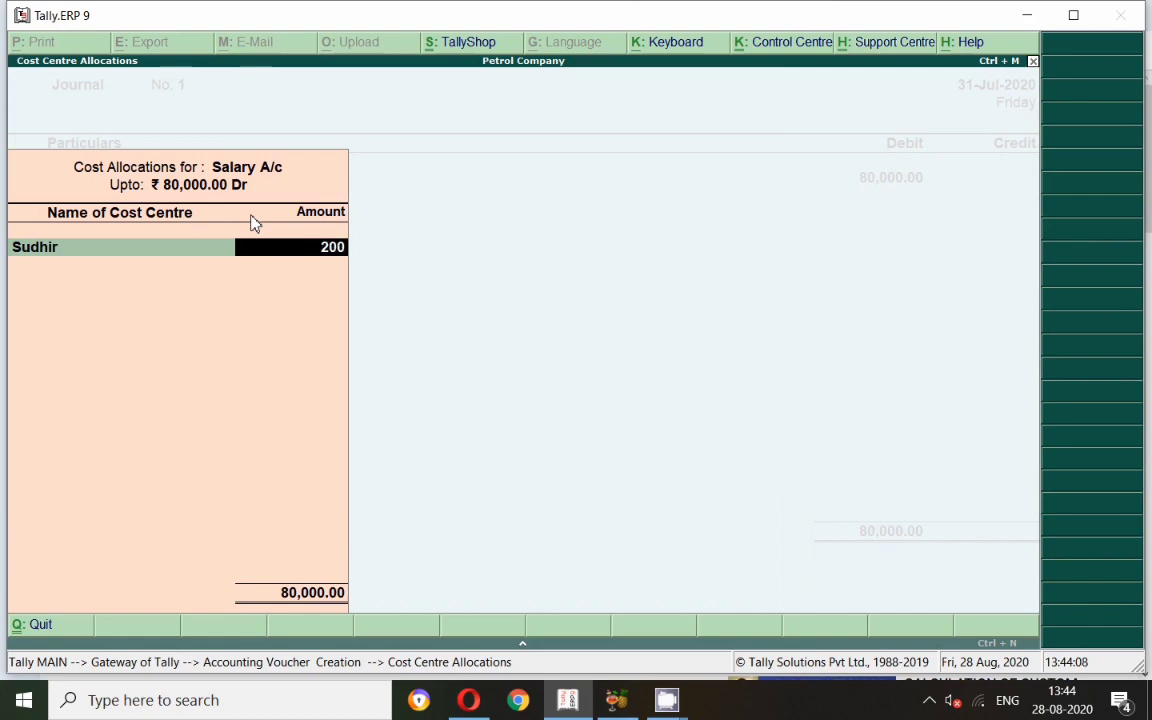
key("Return")
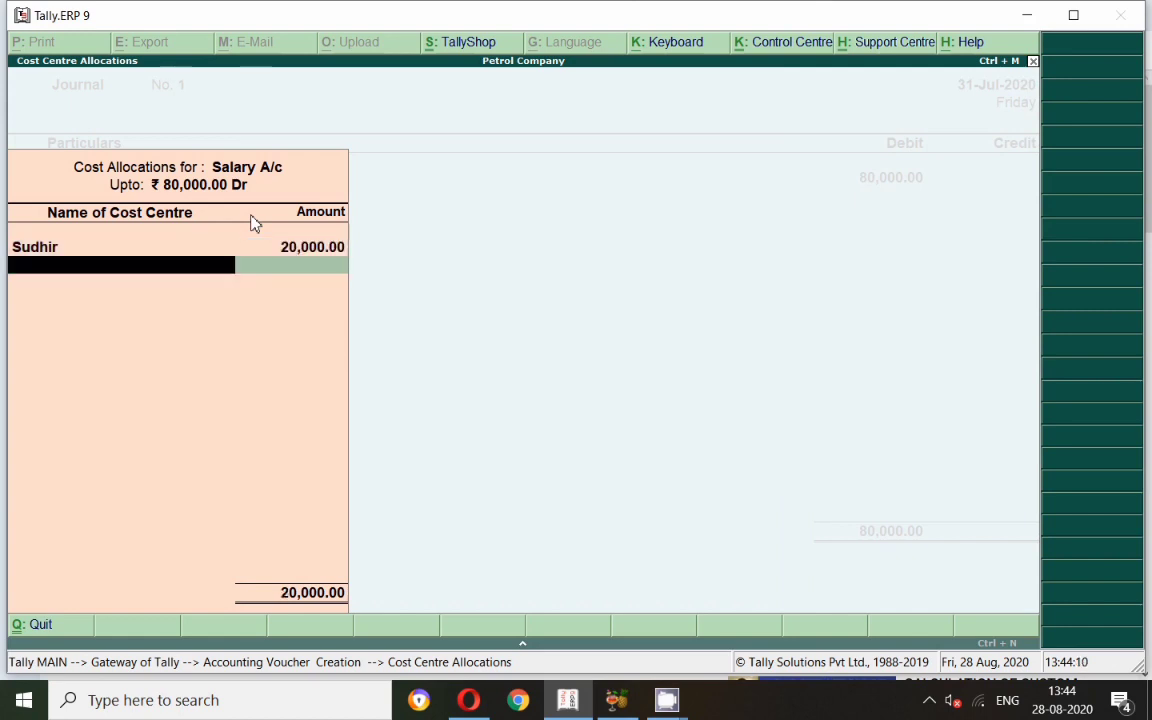
type("Suni")
key("Return")
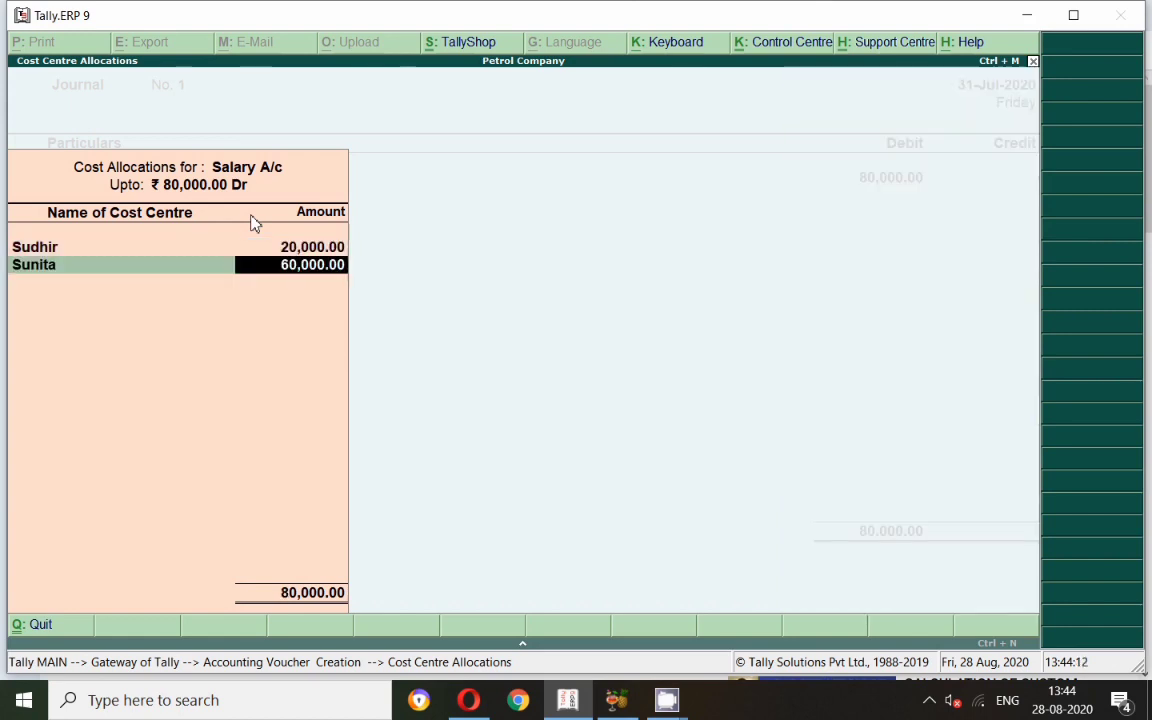
Correct the first employee's Salary A/c cost allocation to 30,000.
key("BackSpace")
key("BackSpace")
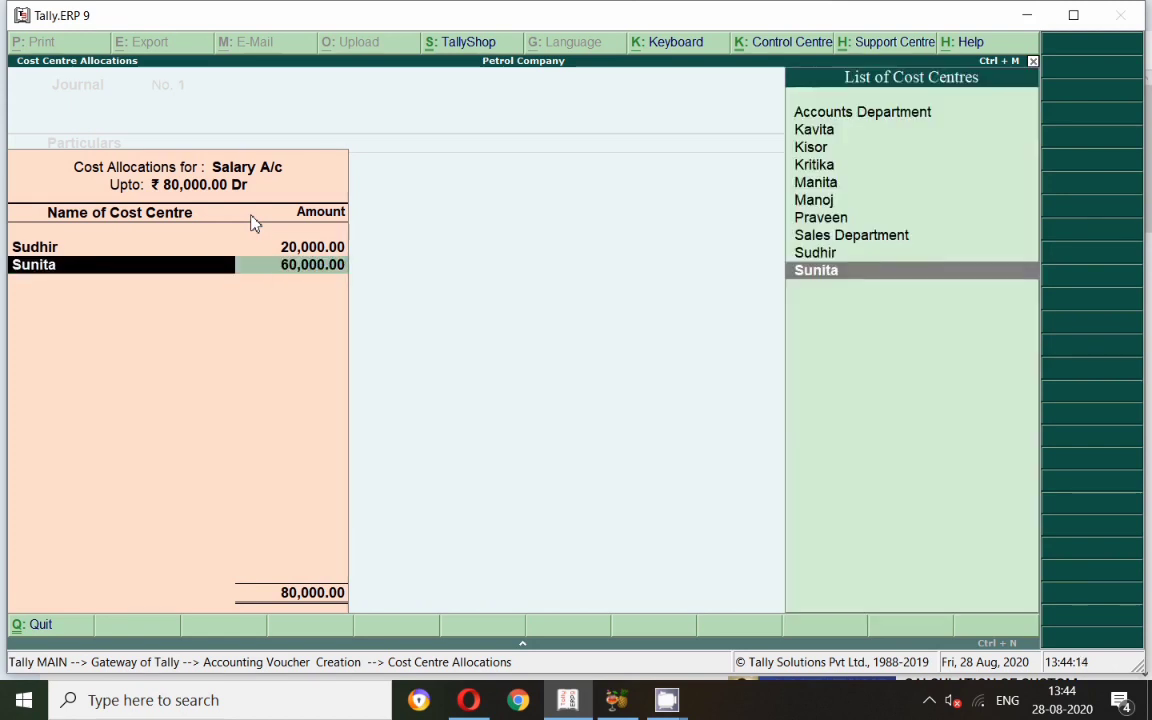
type("30,0")
type("00")
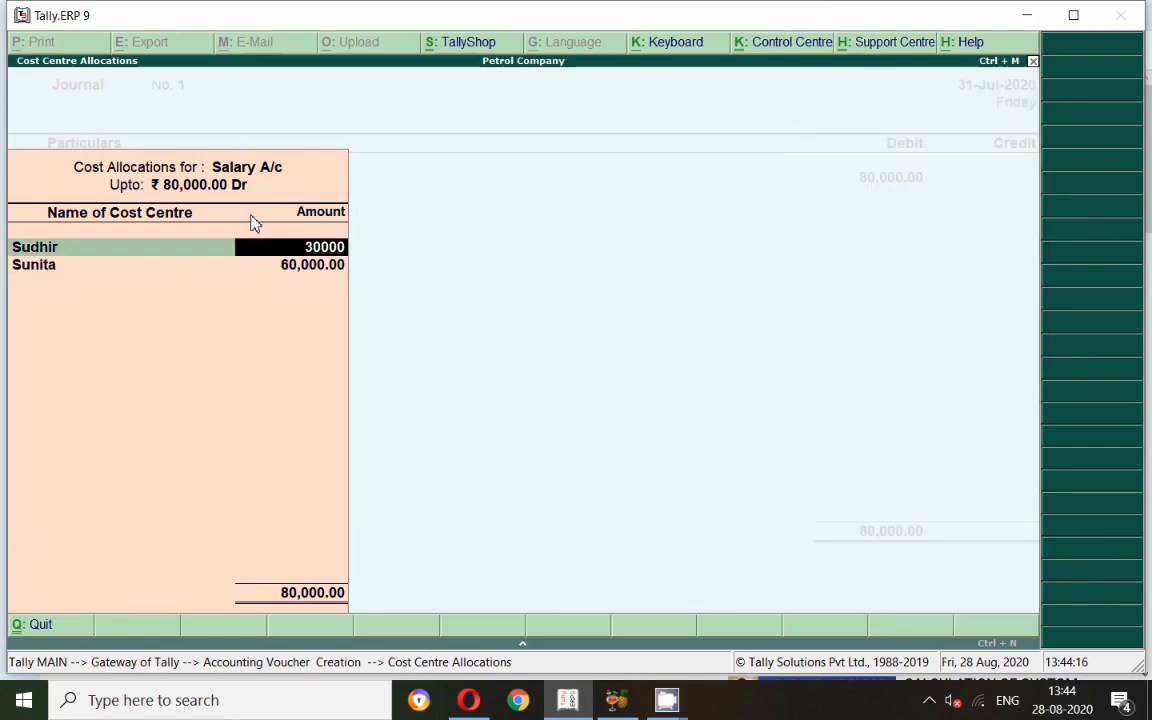
key("Return")
Allocate 20,000 of the Salary A/c debit to the second employee and the remaining 30,000 to the third employee.
key("Return")
type("20,00")
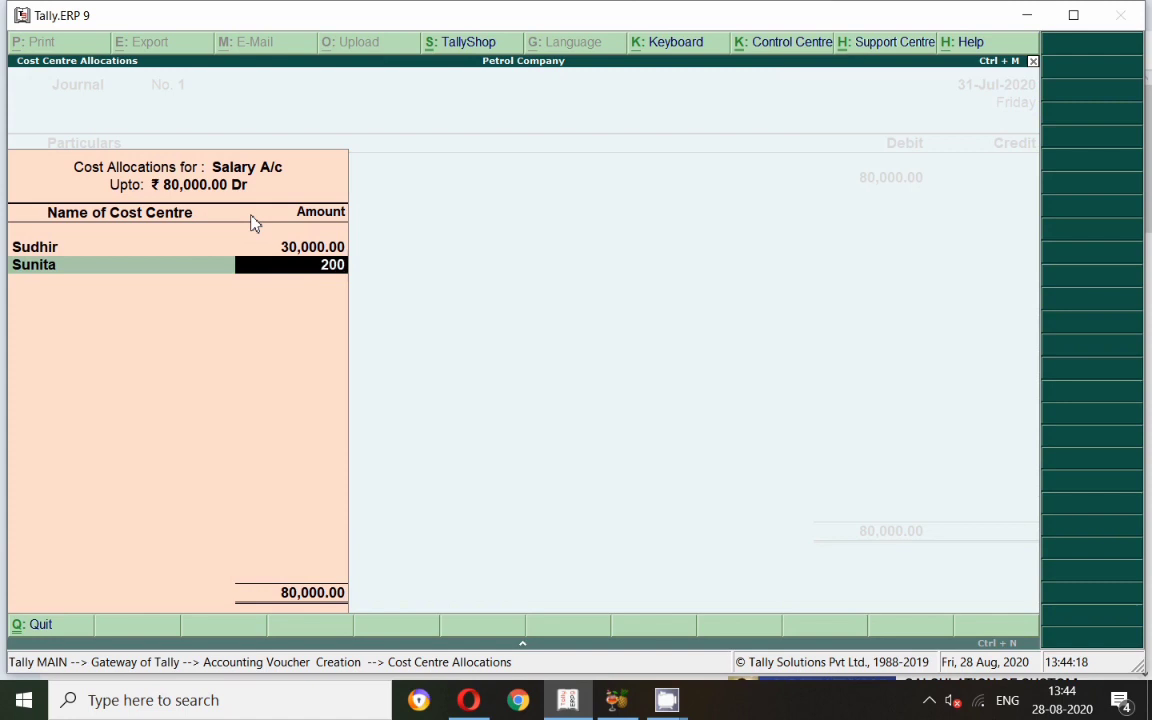
type("0")
key("Return")
type("Ki")
key("Return")
key("Return")
key("Return")
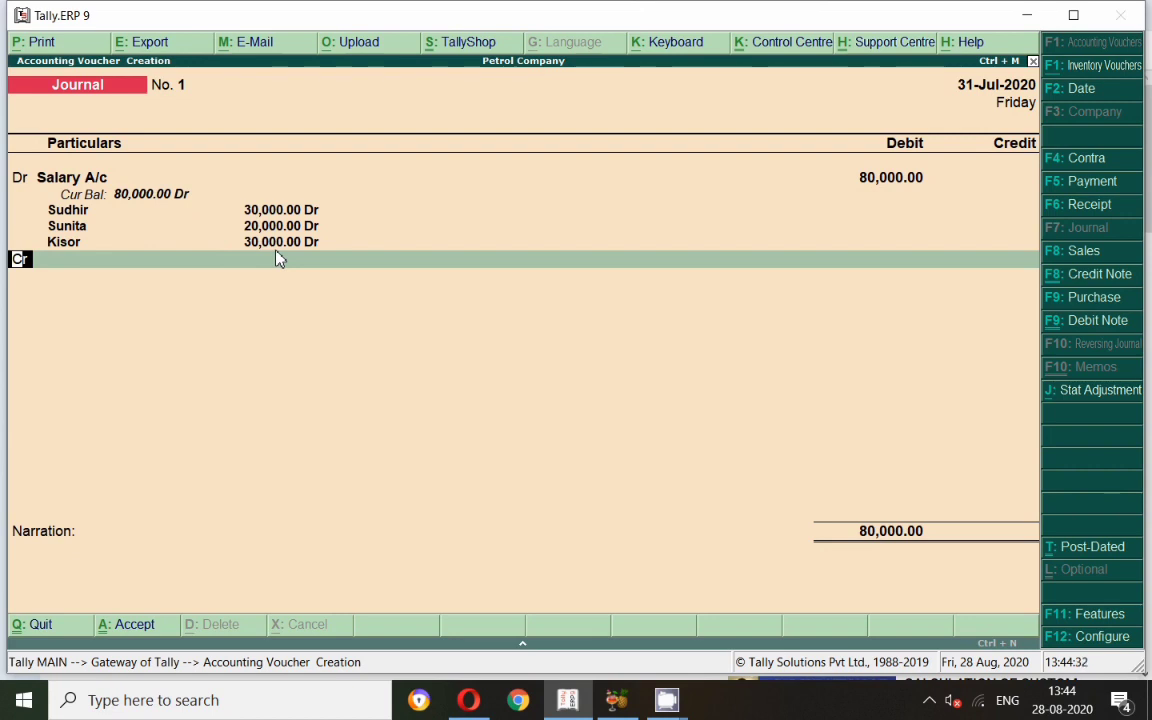
Credit Advance Salary A/c with 20,000 in the journal voucher.
key("Return")
type("Ad")
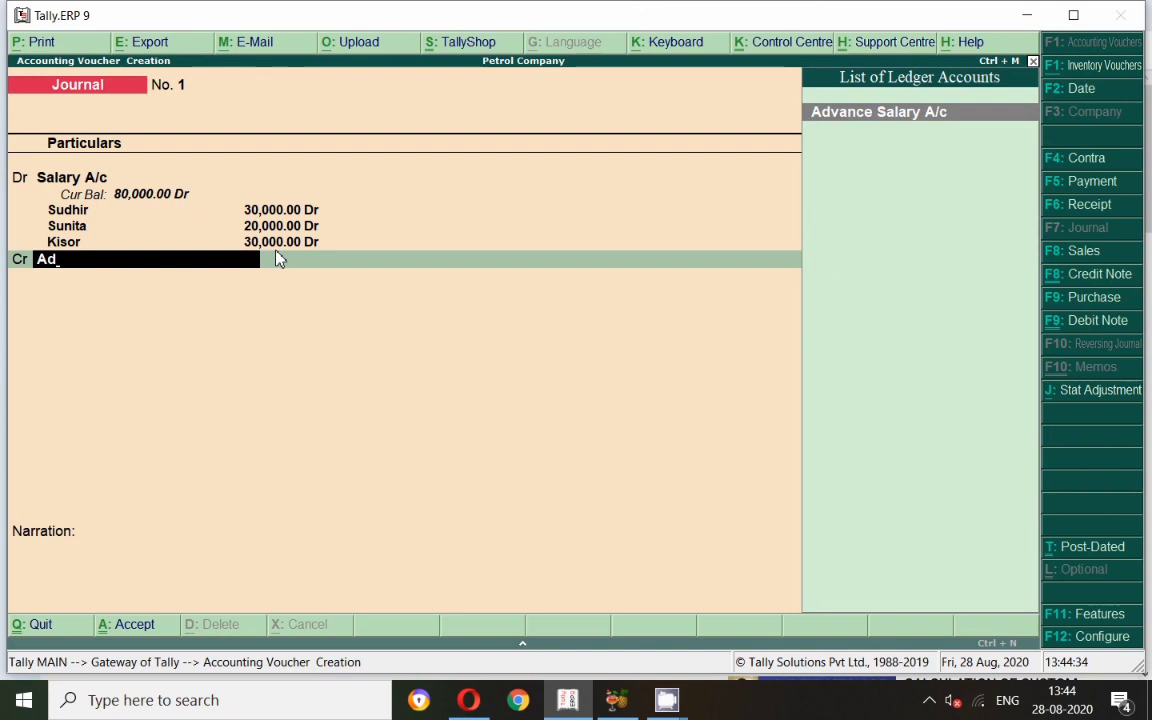
key("Return")
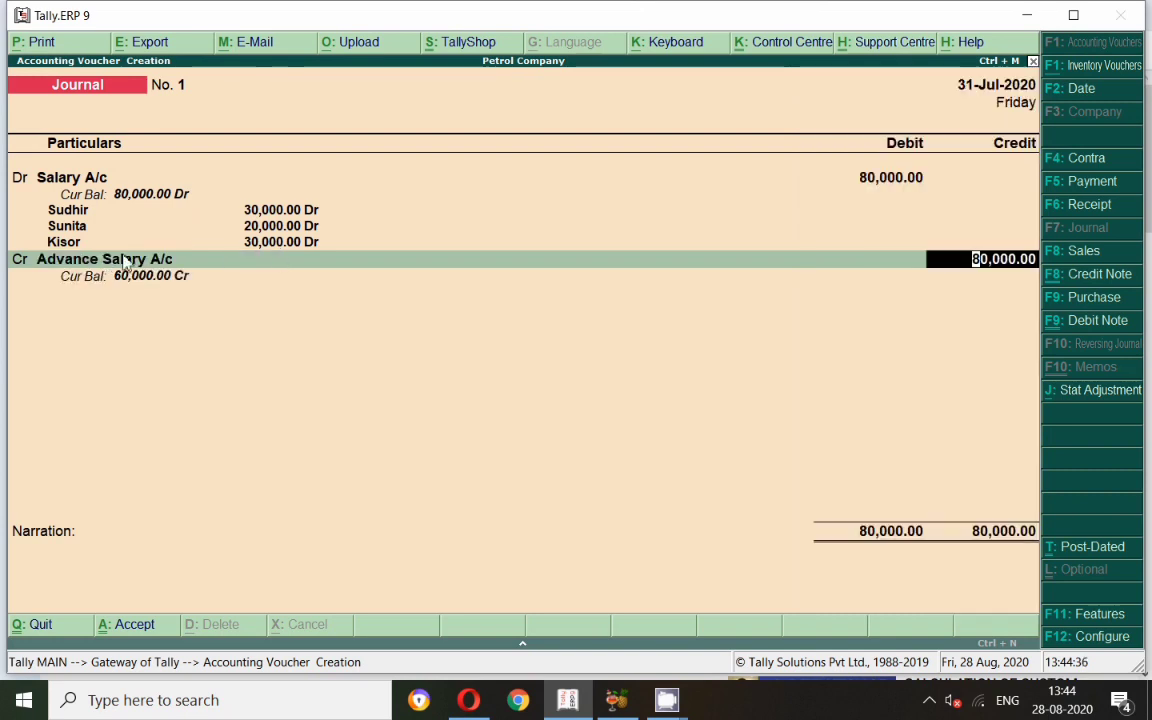
type("20,0")
type("00")
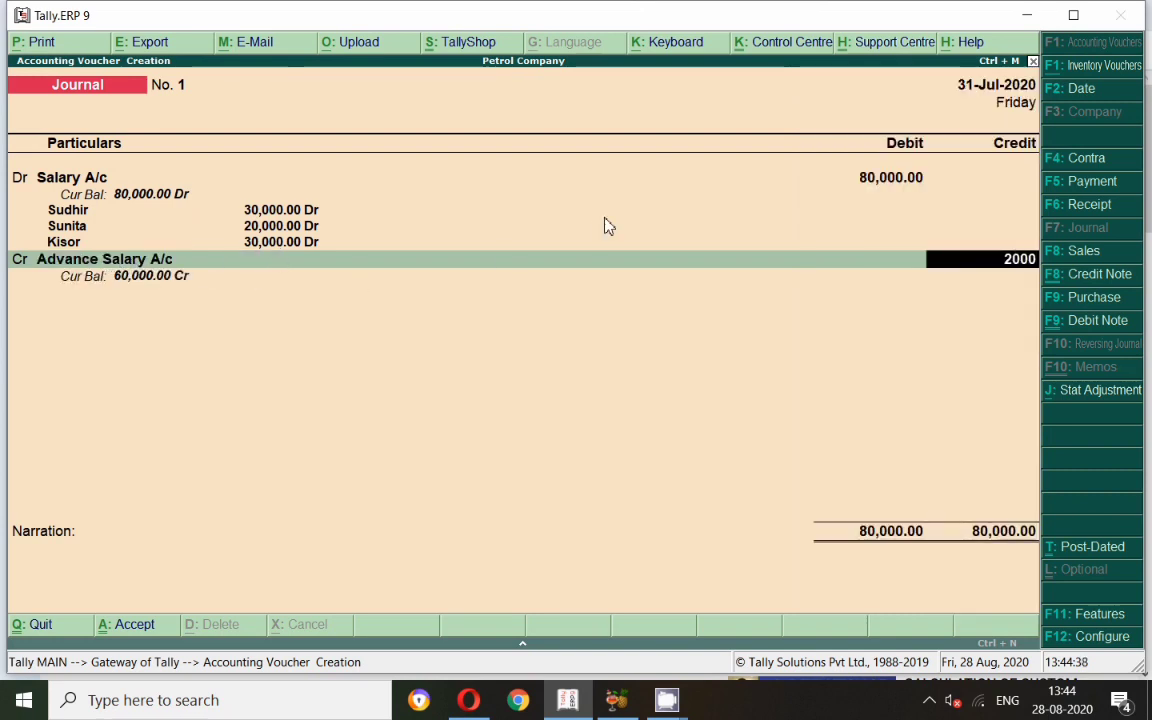
key("Return")
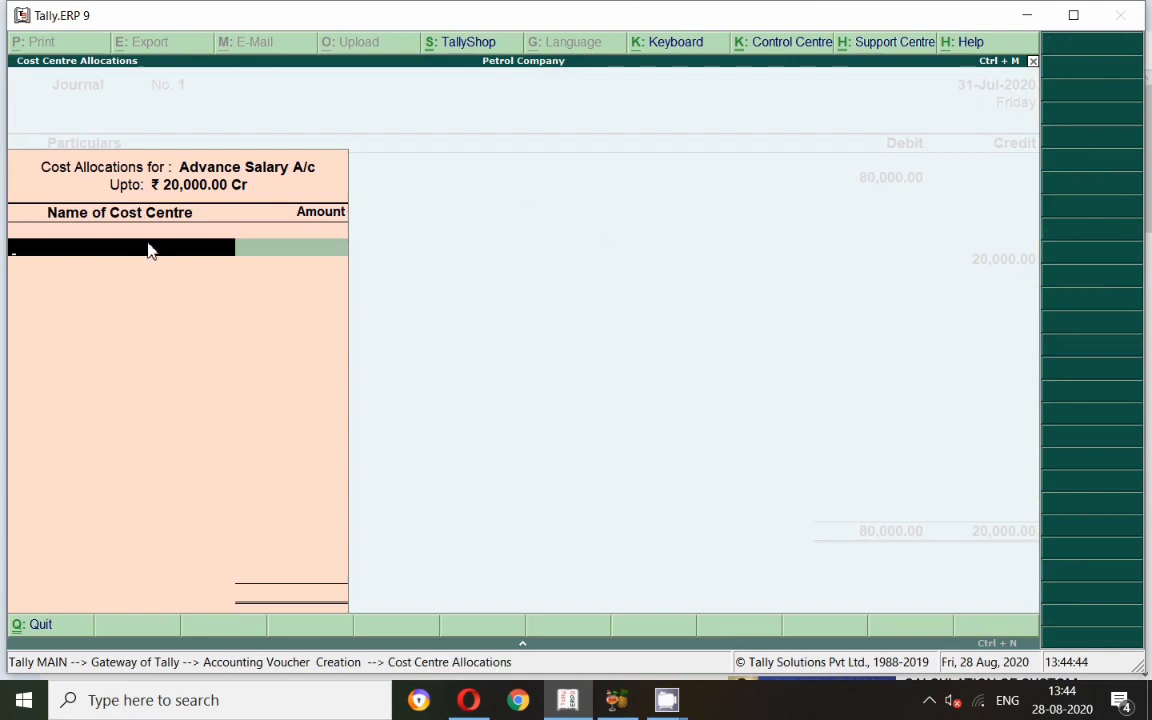
Allocate the Advance Salary A/c credit as 10,000 to the first employee, 5,000 to the second and 5,000 to the third.
type("Su")
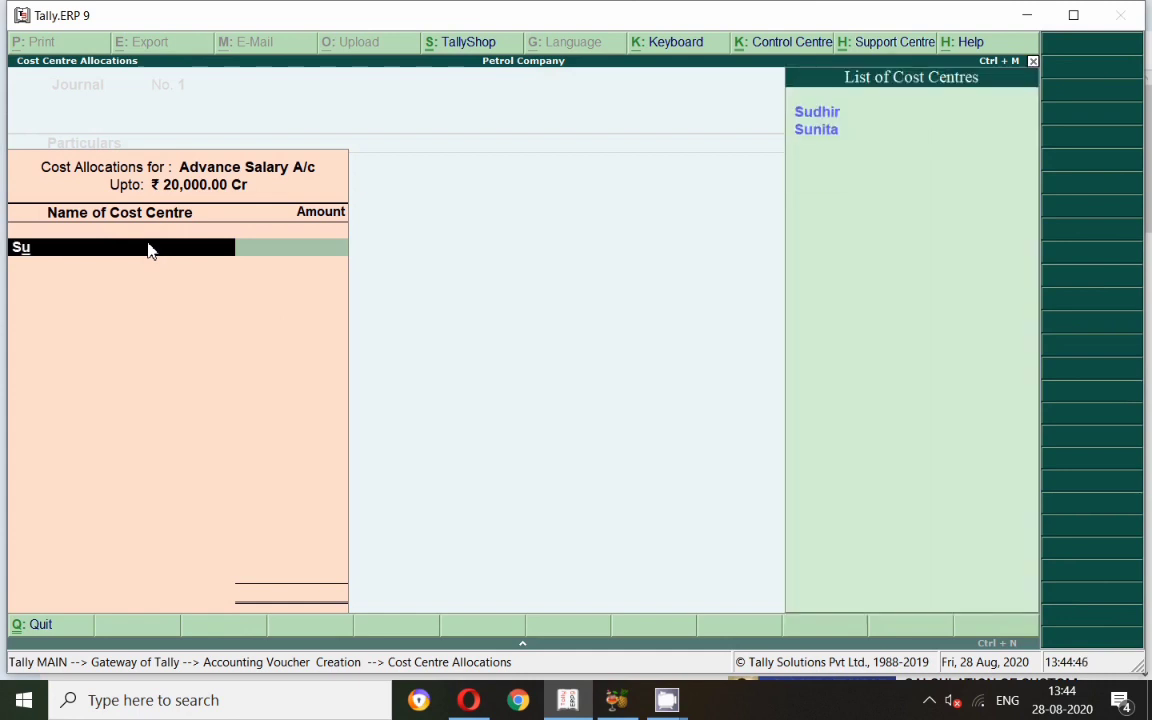
key("Return")
type("10000")
key("Return")
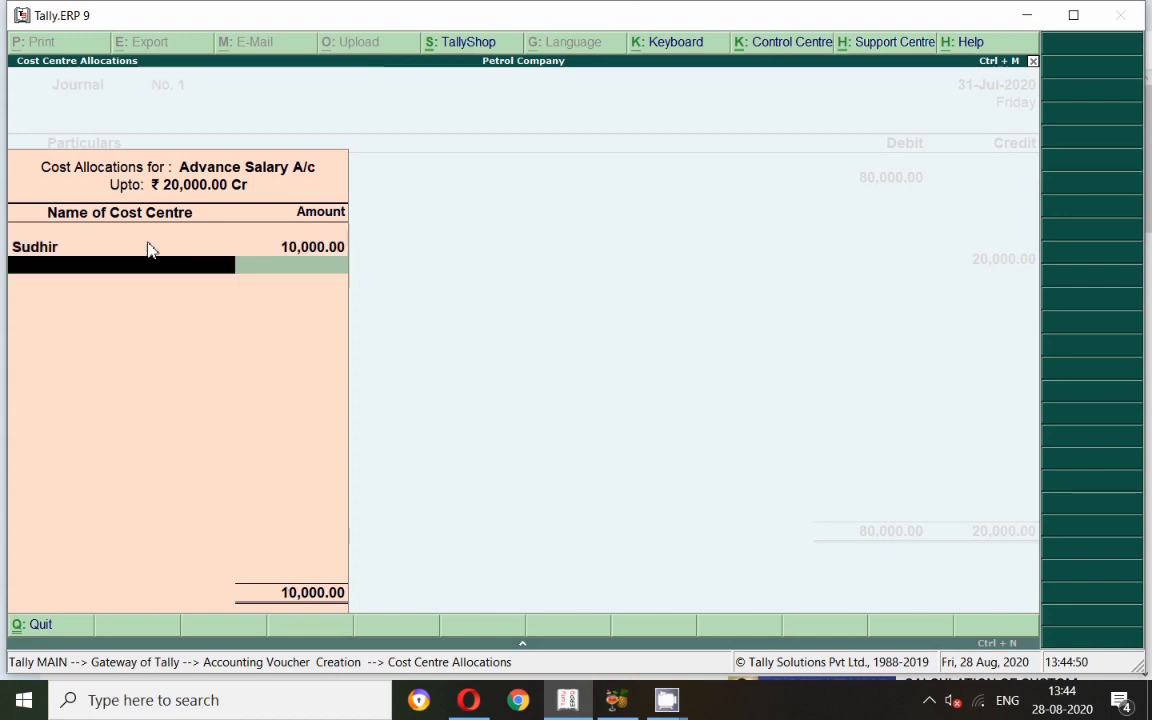
type("Suni")
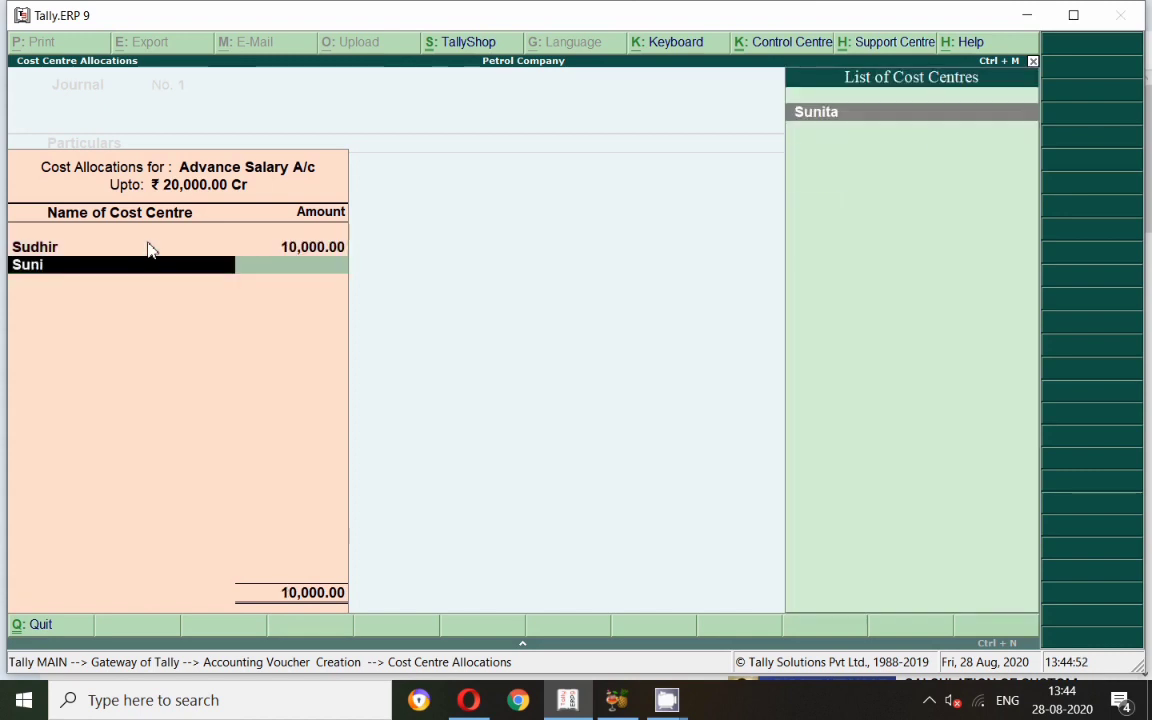
key("Return")
type("5,000")
key("Return")
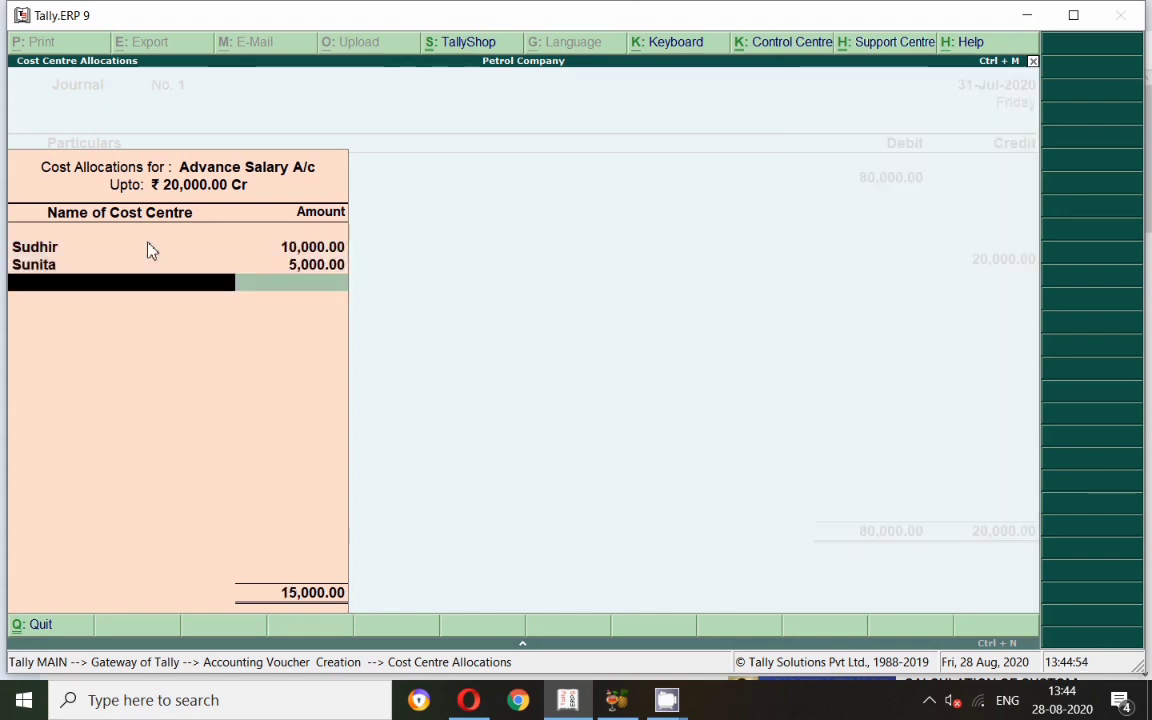
type("Ki")
key("Return")
key("Return")
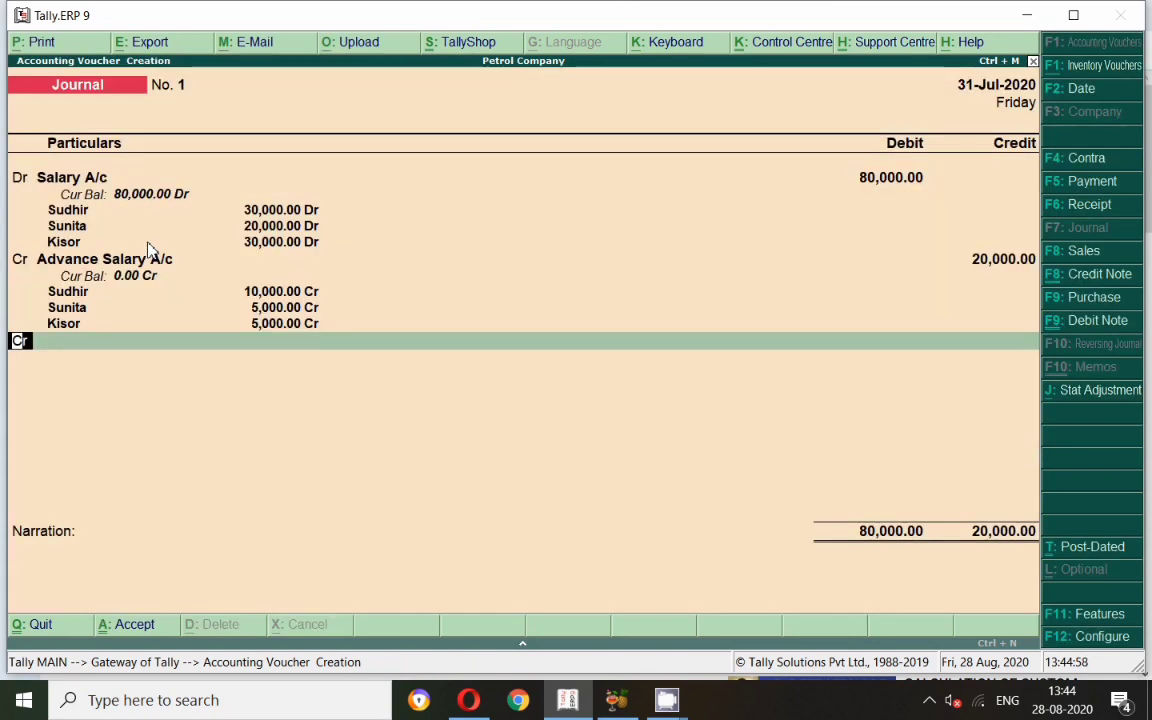
Credit Salary Payble with the remaining 60,000 in the journal voucher.
key("Return")
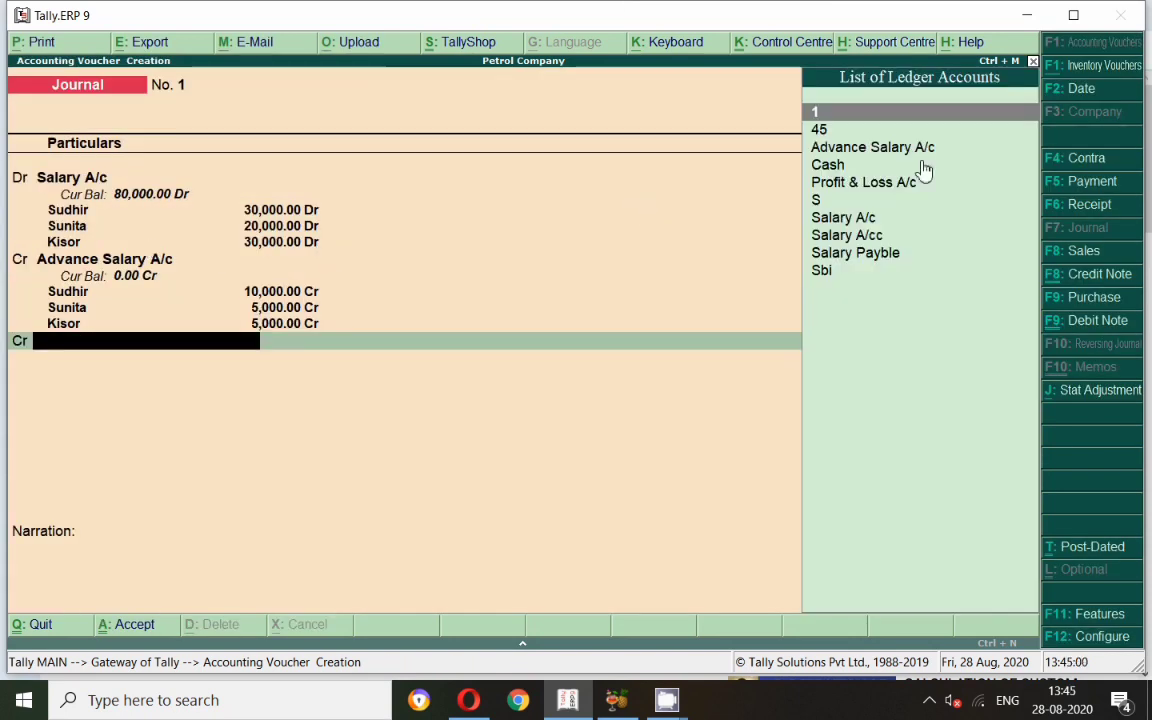
type("Sal")
key("Down")
key("Down")
key("Down")
key("Return")
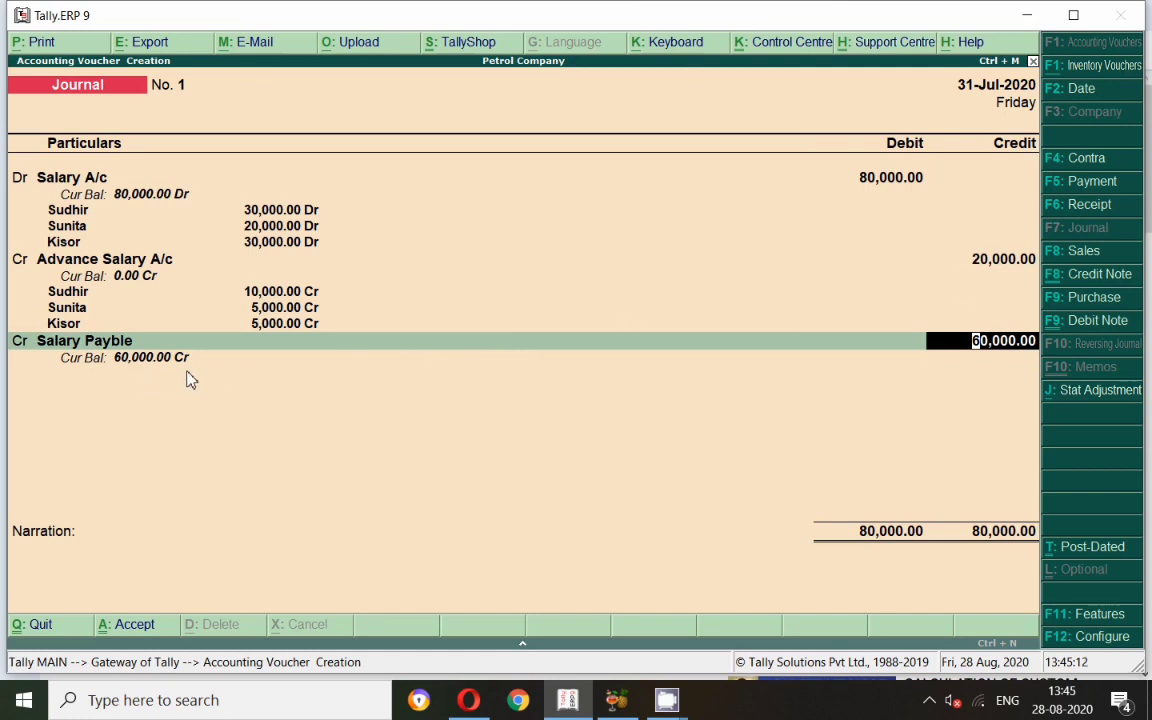
key("Return")
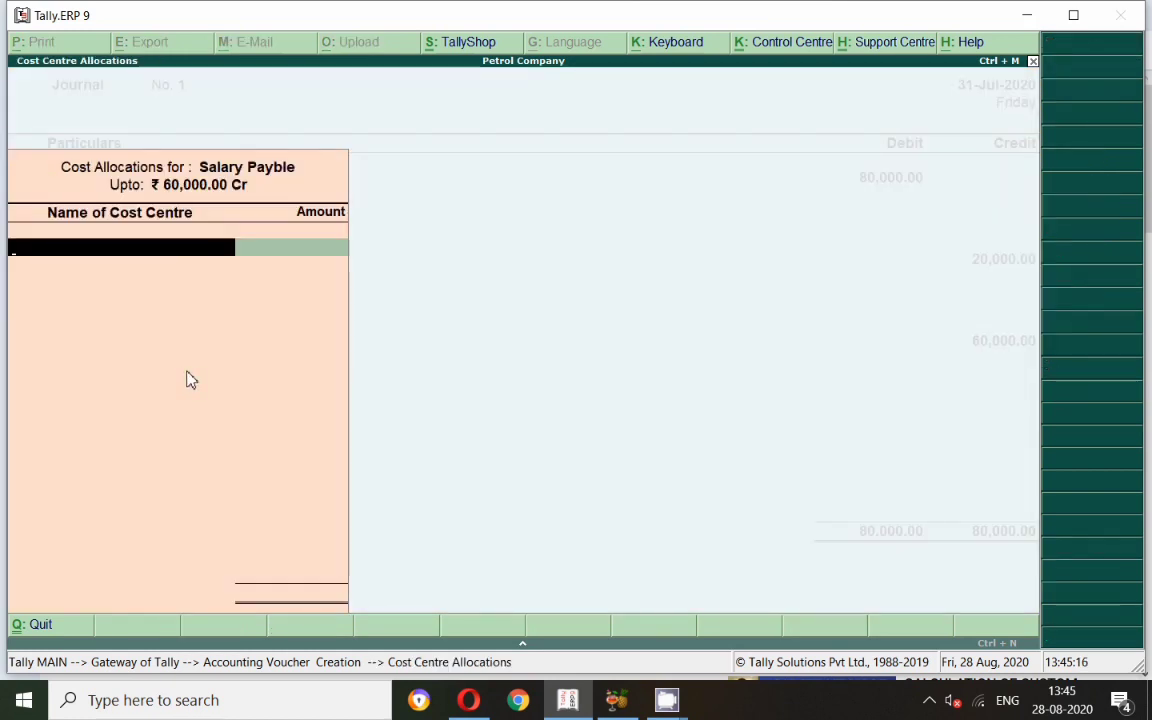
Allocate the Salary Payble credit as 20,000 to the first employee, 15,000 to the second and 25,000 to the third.
type("Su")
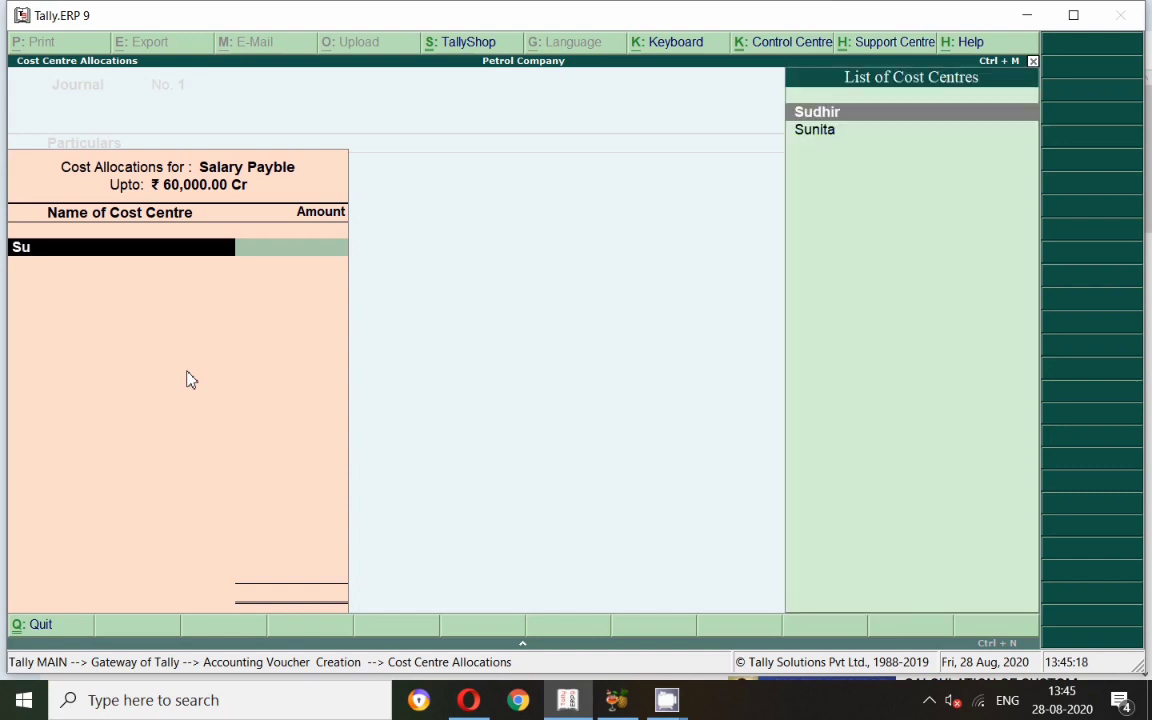
key("Return")
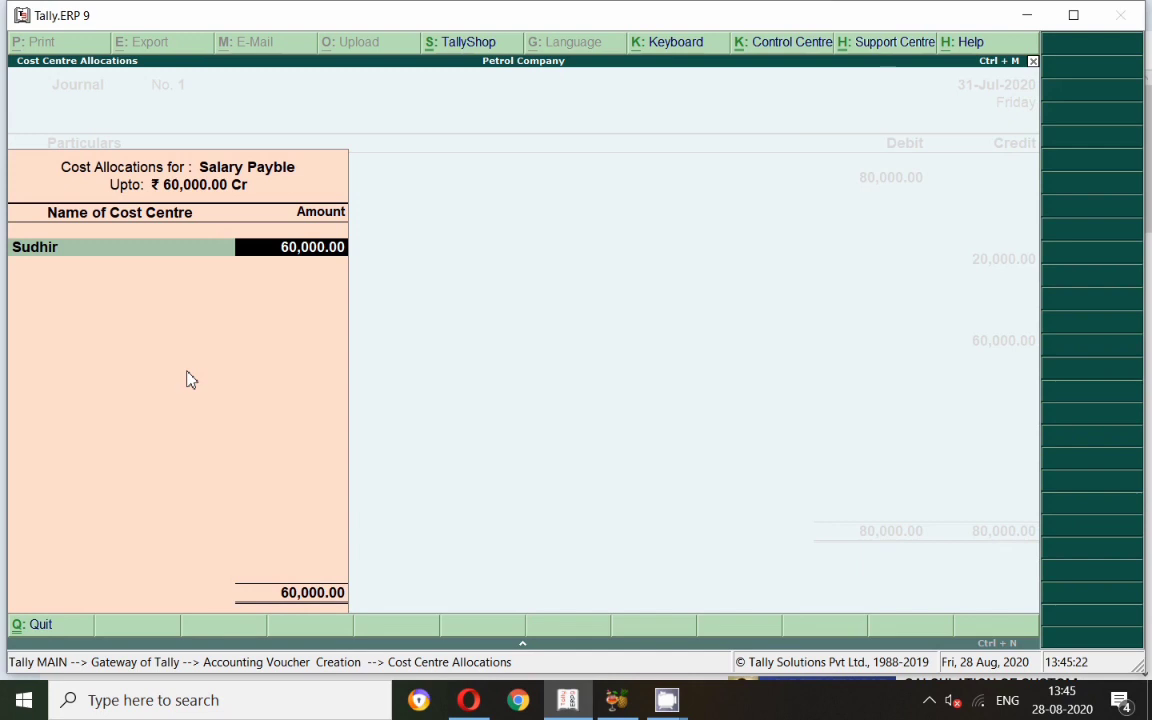
type("2")
type("0,000")
key("Return")
type("Suni")
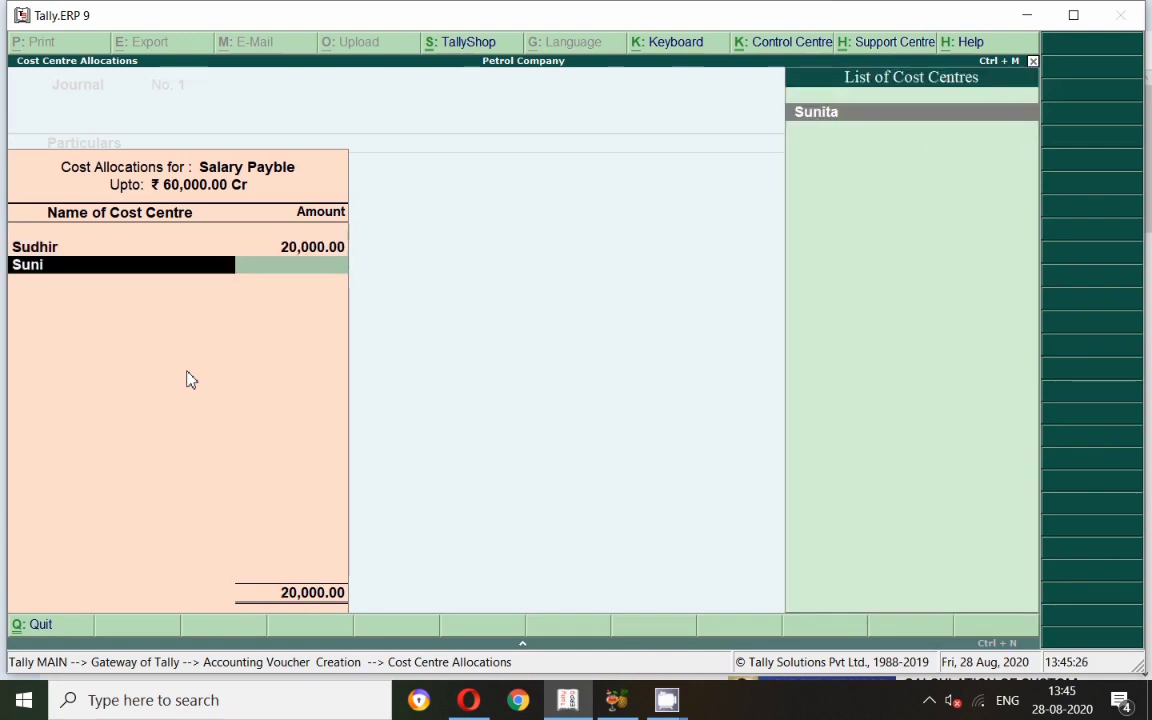
key("Return")
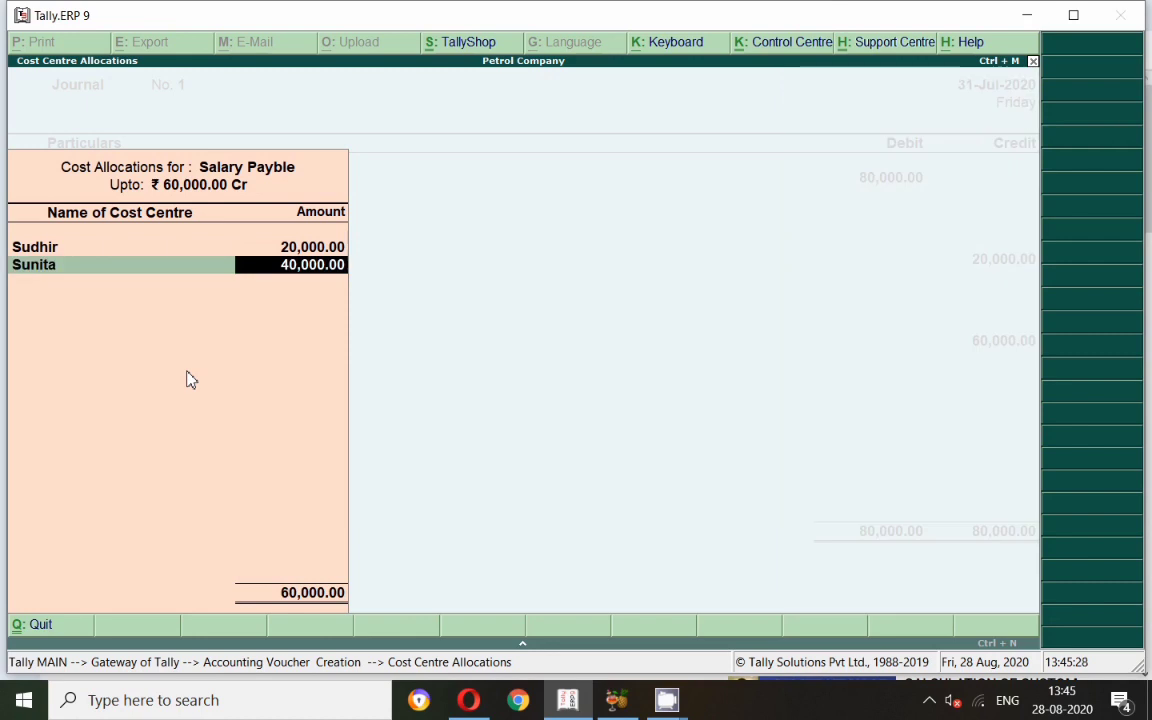
type("15000")
key("Return")
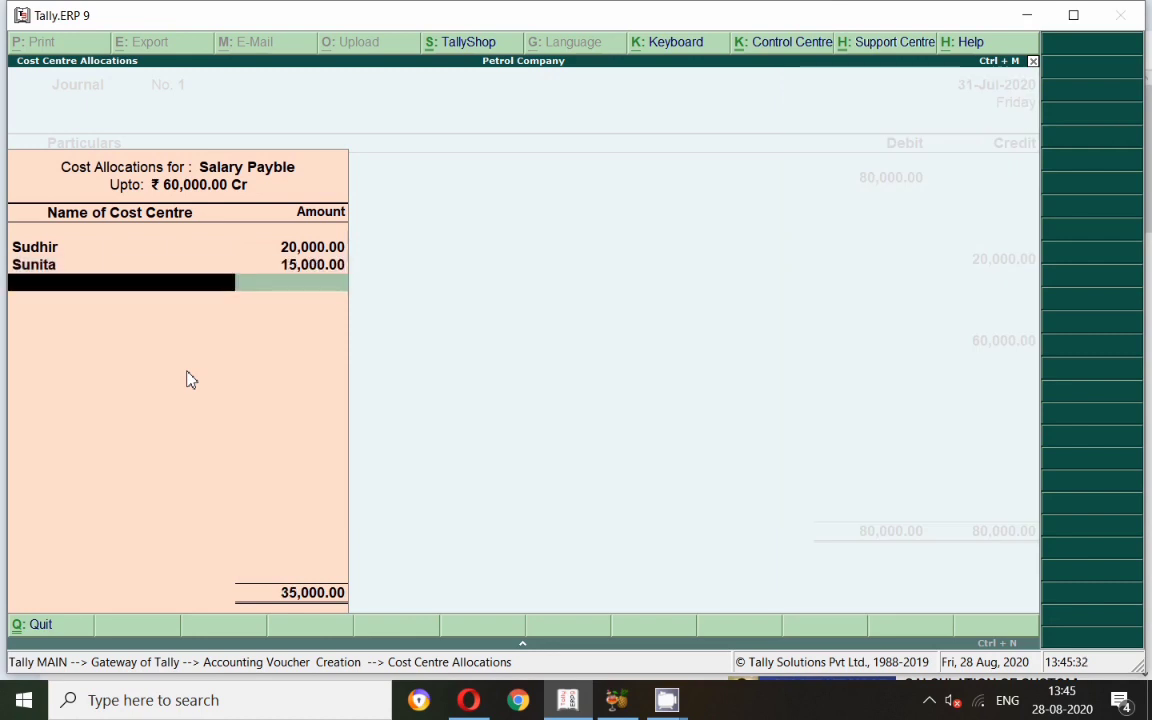
type("Ki")
key("Return")
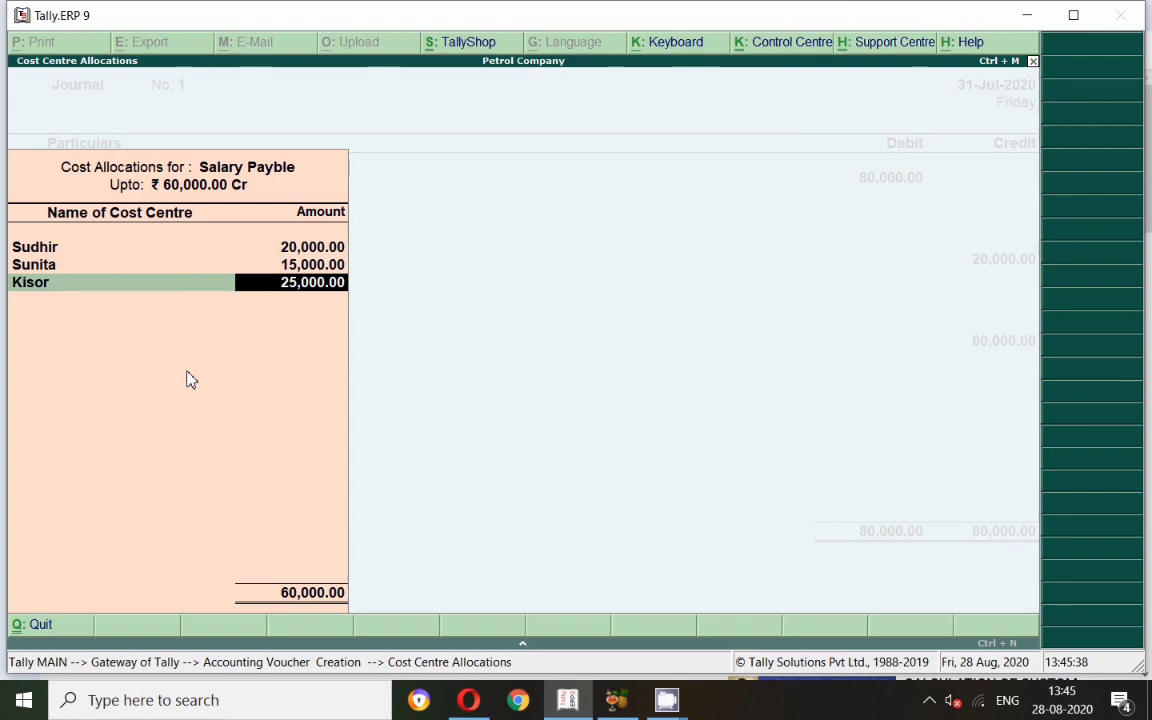
key("Return")
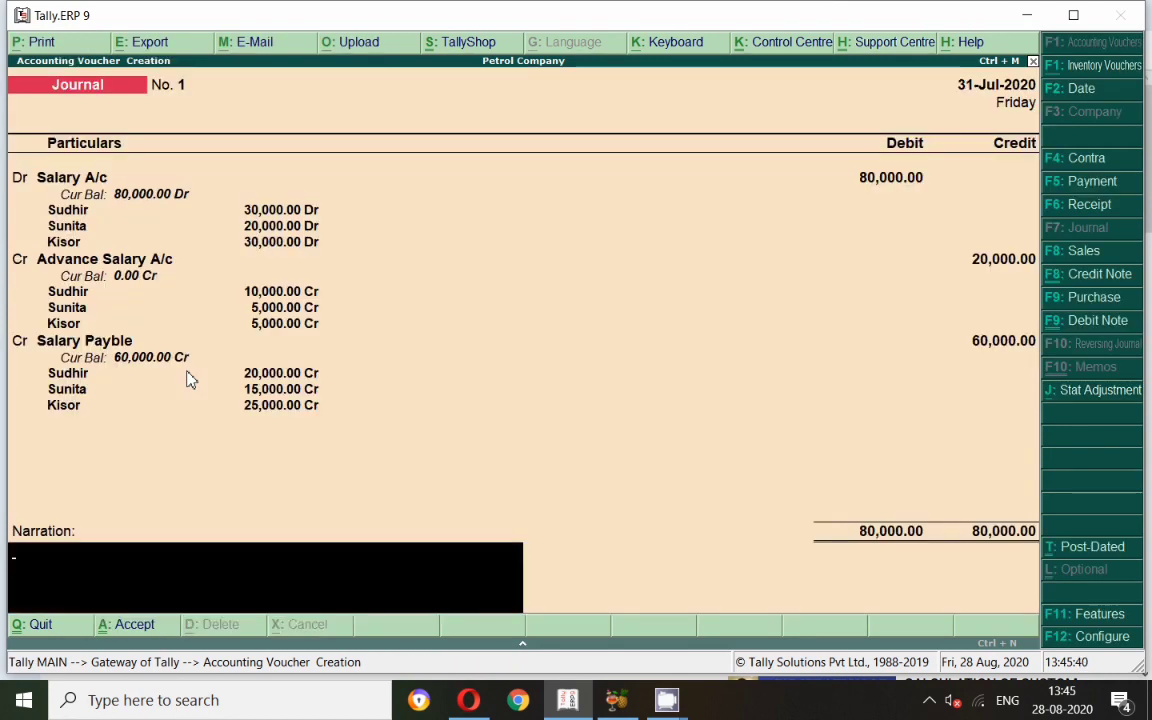
Compare each employee's cost allocations across the Salary A/c, Advance Salary A/c and Salary Payble entries of the journal.
left_click(76, 214)
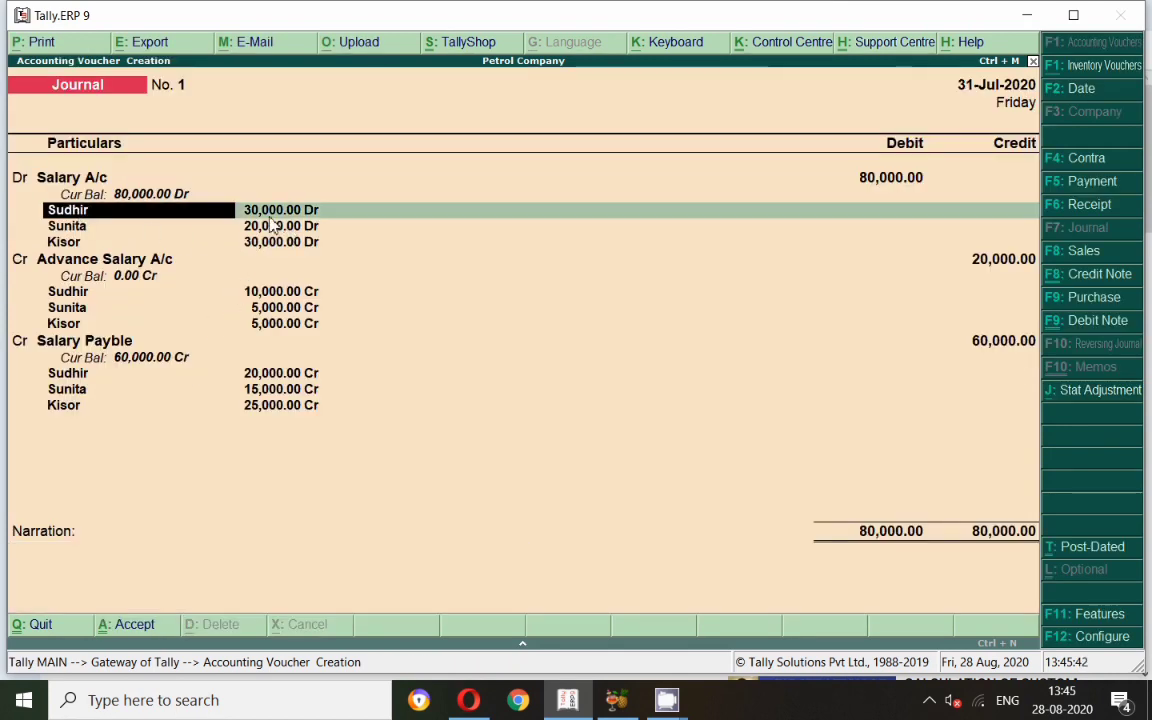
left_click(75, 377)
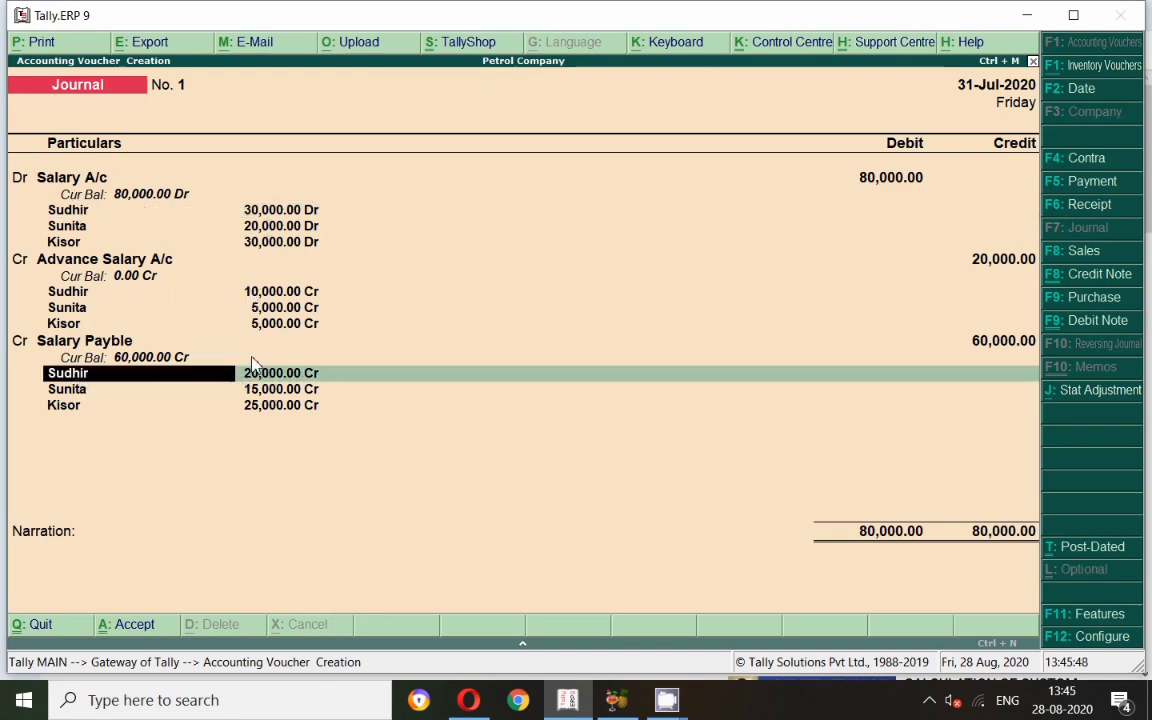
left_click(77, 228)
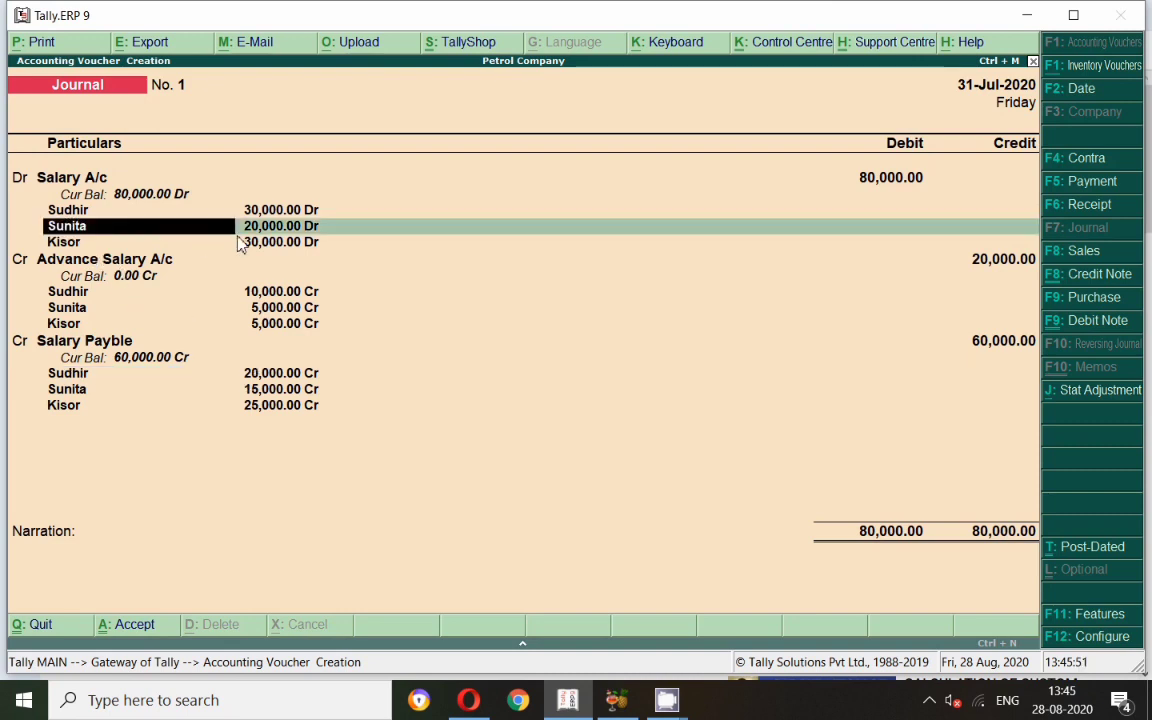
left_click(100, 312)
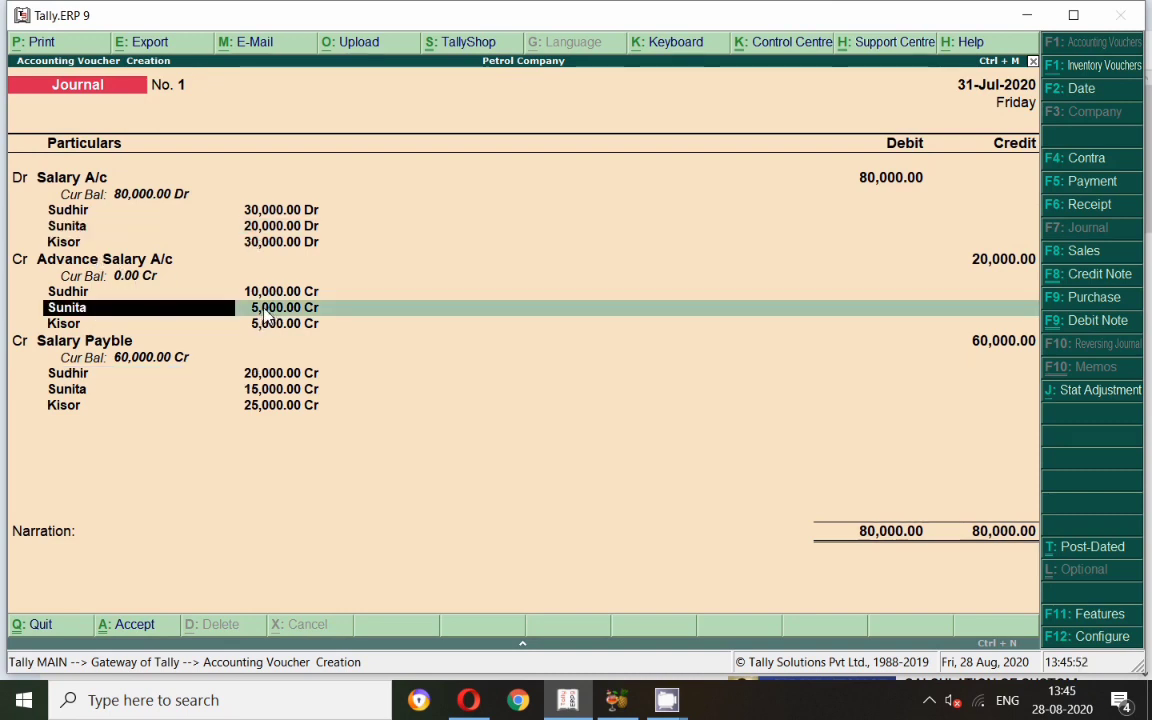
left_click(84, 393)
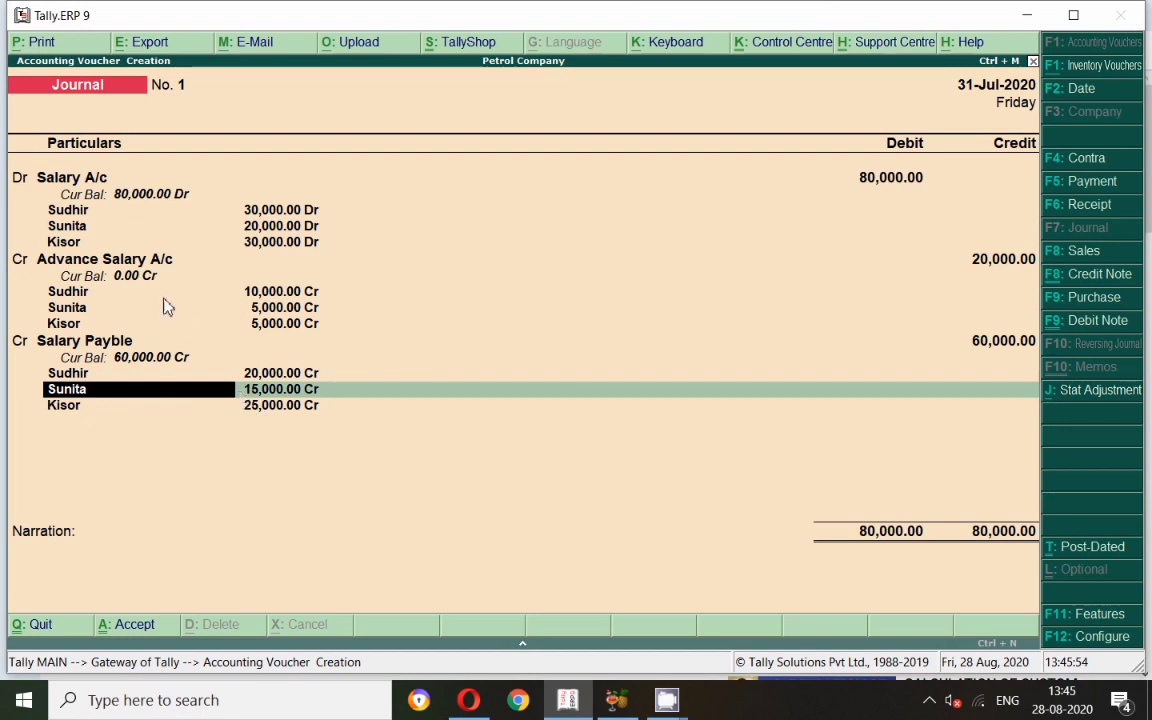
left_click(66, 240)
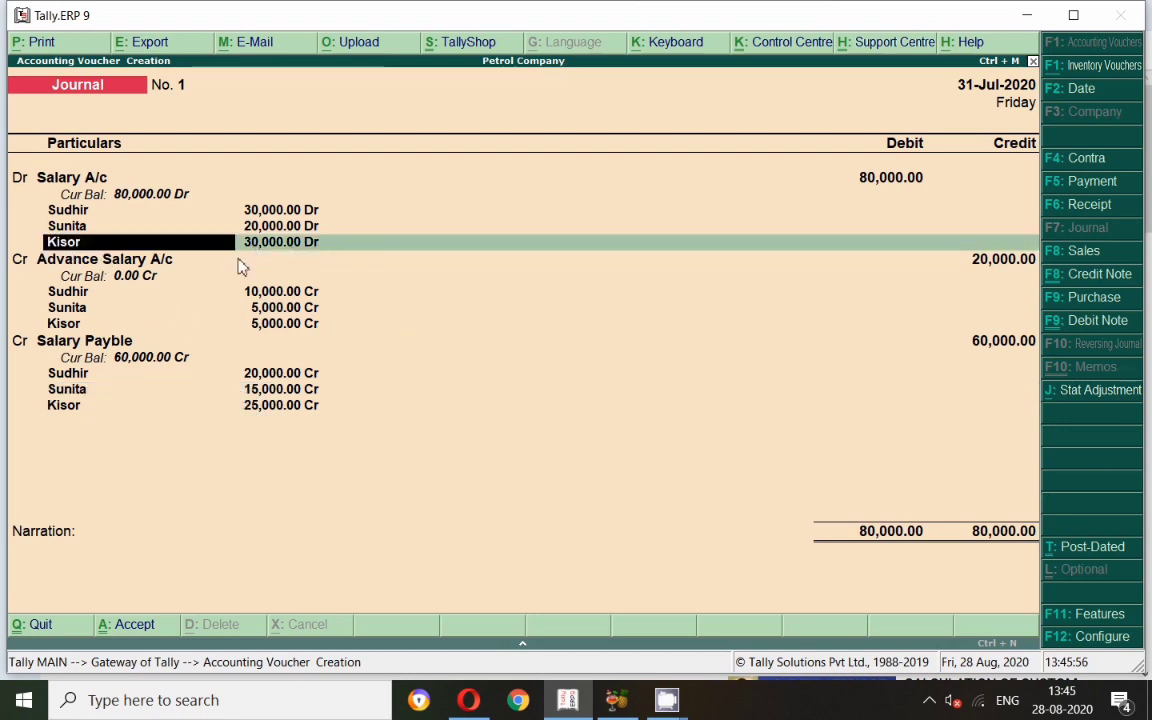
left_click(65, 324)
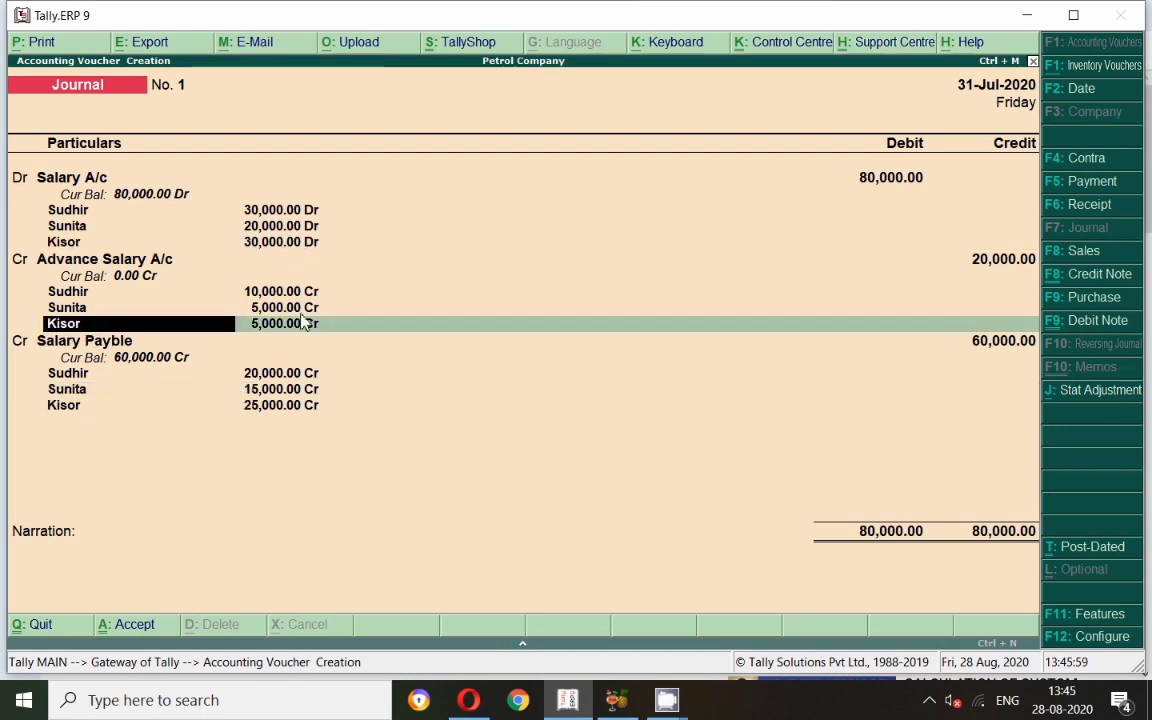
left_click(73, 412)
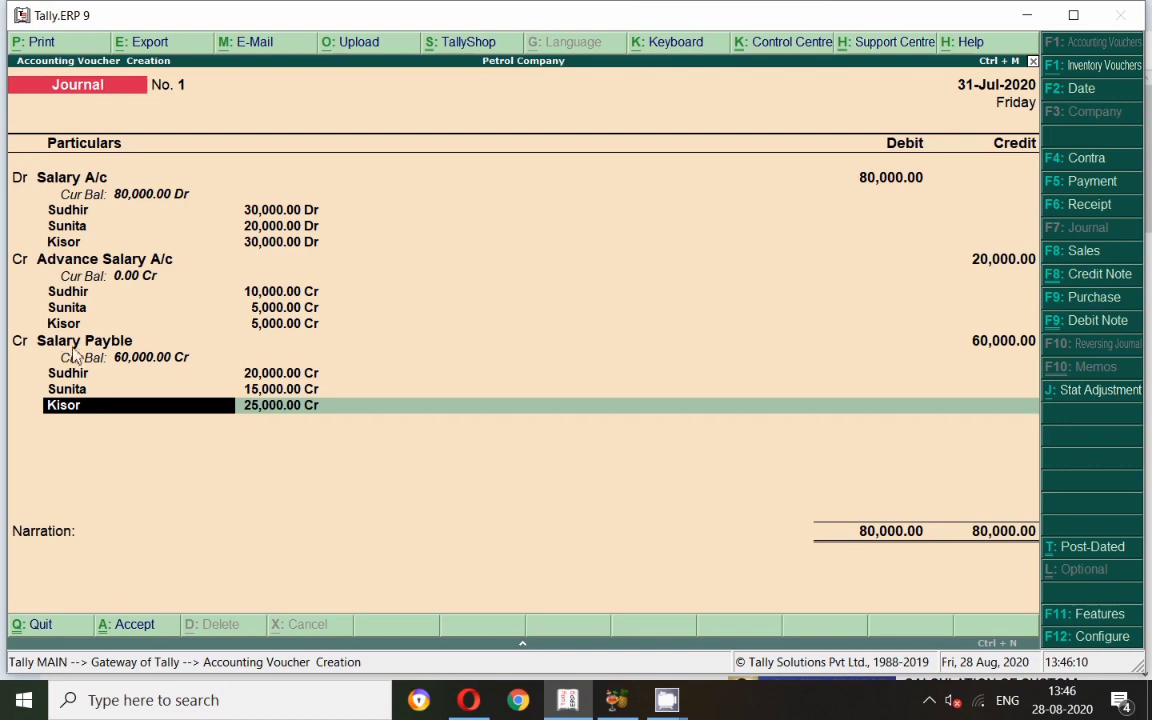
Save the July salary journal voucher without a narration and leave voucher entry.
key("Return")
key("Return")
key("Return")
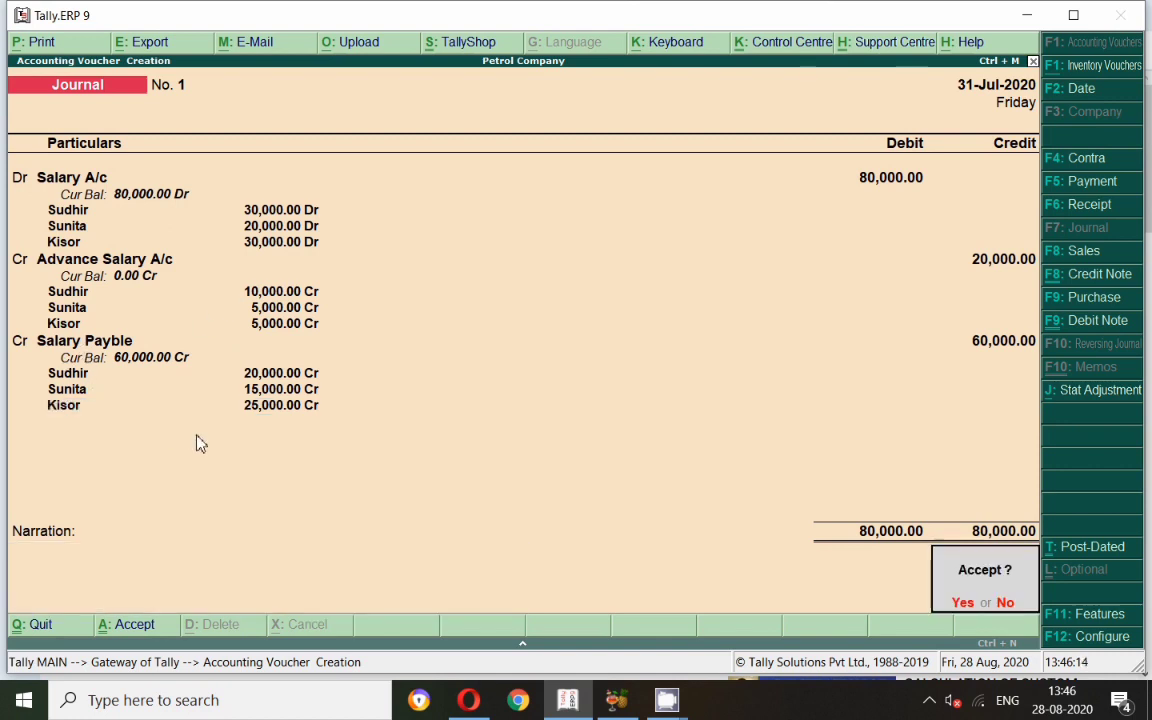
key("Return")
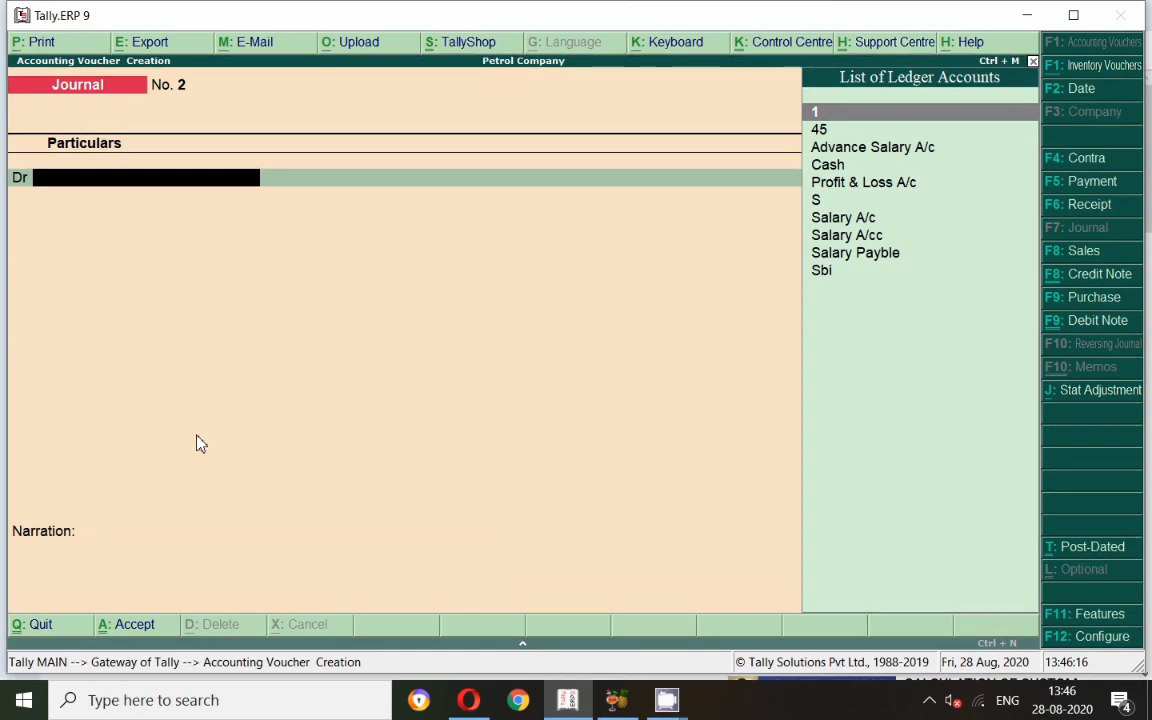
key("Escape")
key("Return")
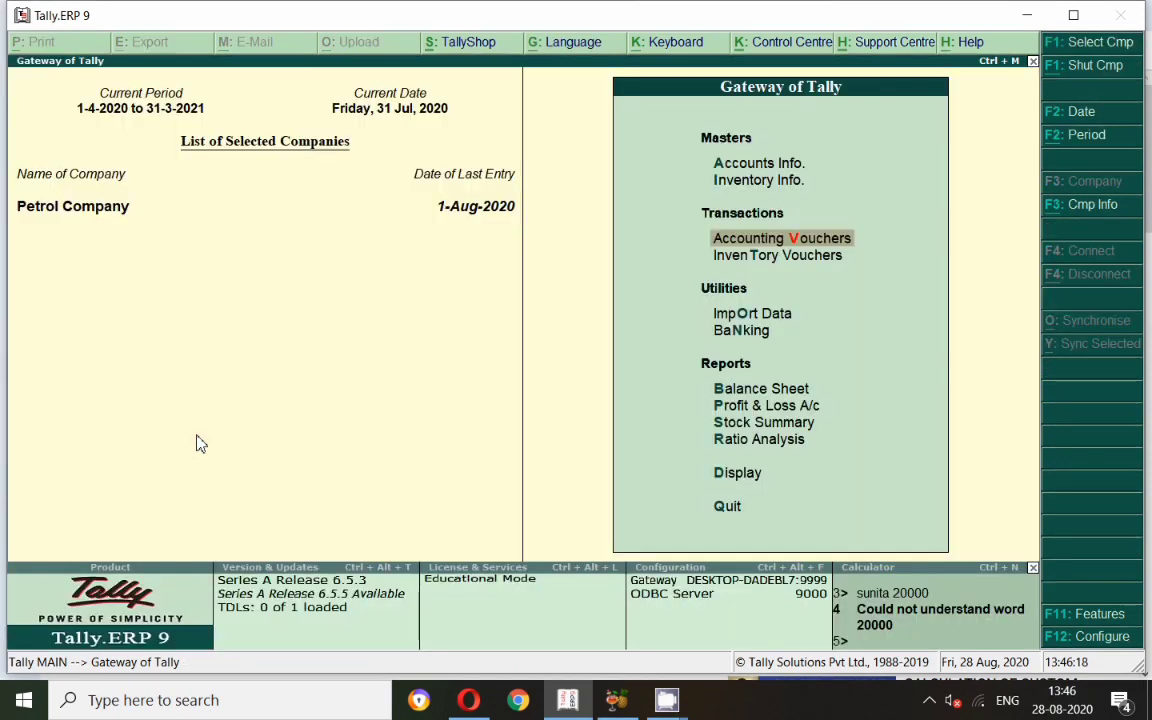
Review the Balance Sheet's Current Liabilities down to the July vouchers of the Salary Payble ledger.
key("b")
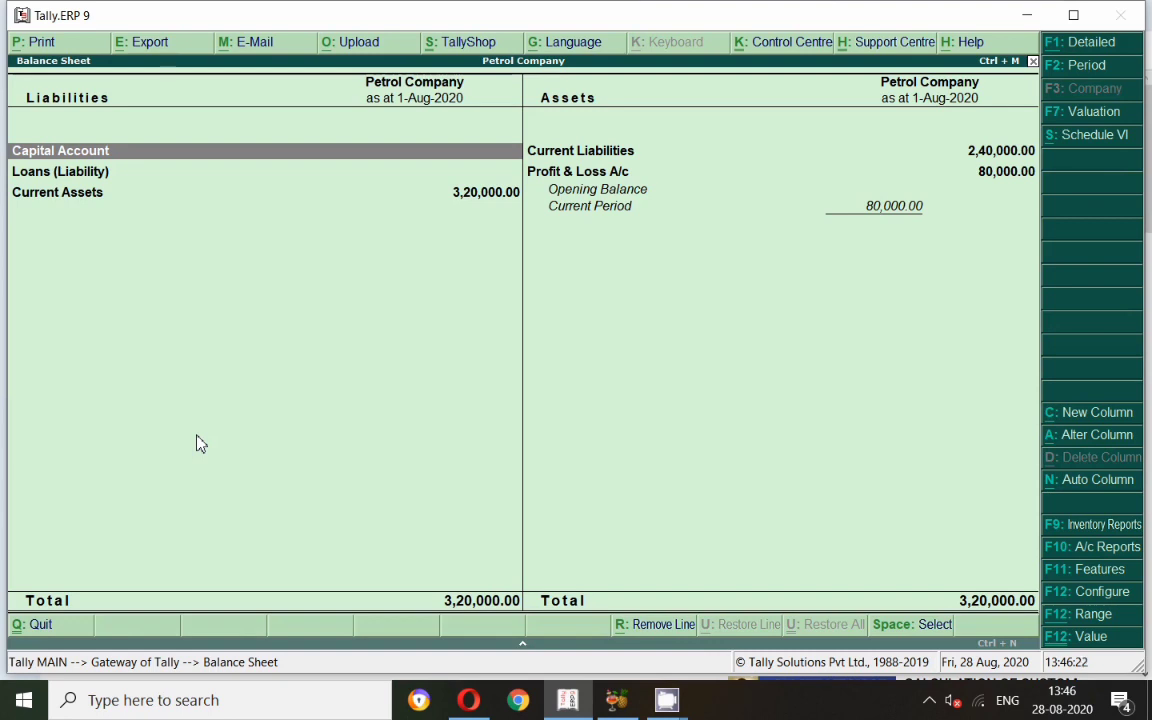
left_click(602, 158)
left_click(602, 152)
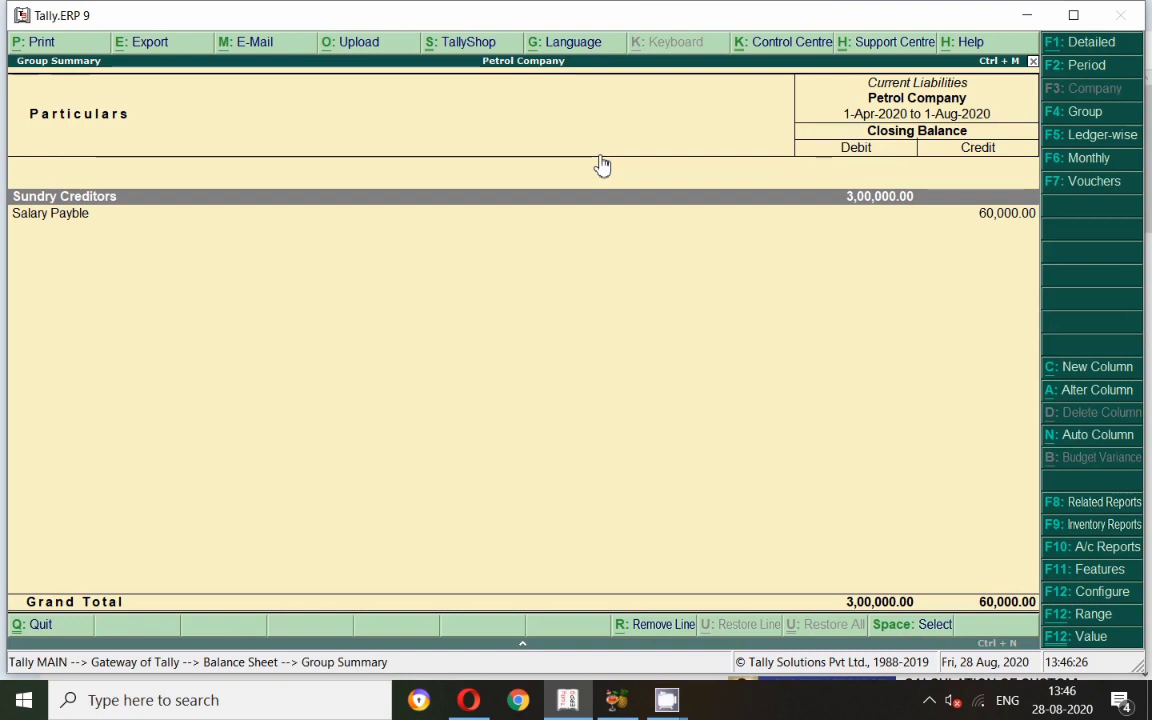
key("Down")
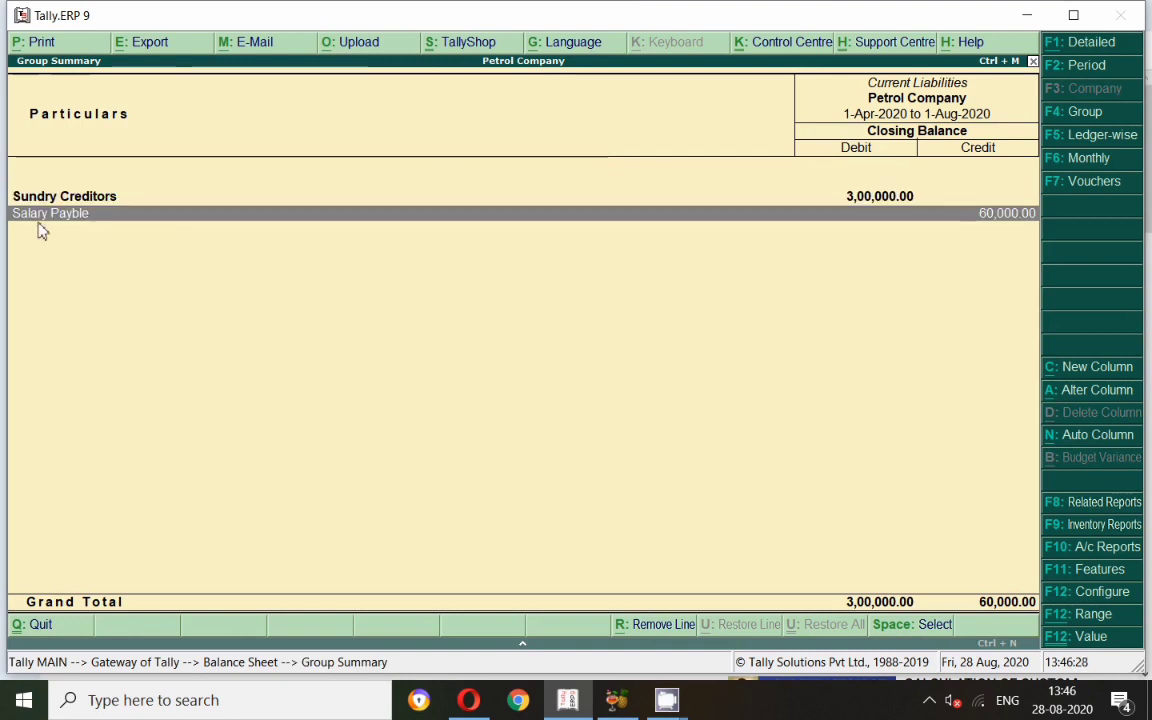
key("space")
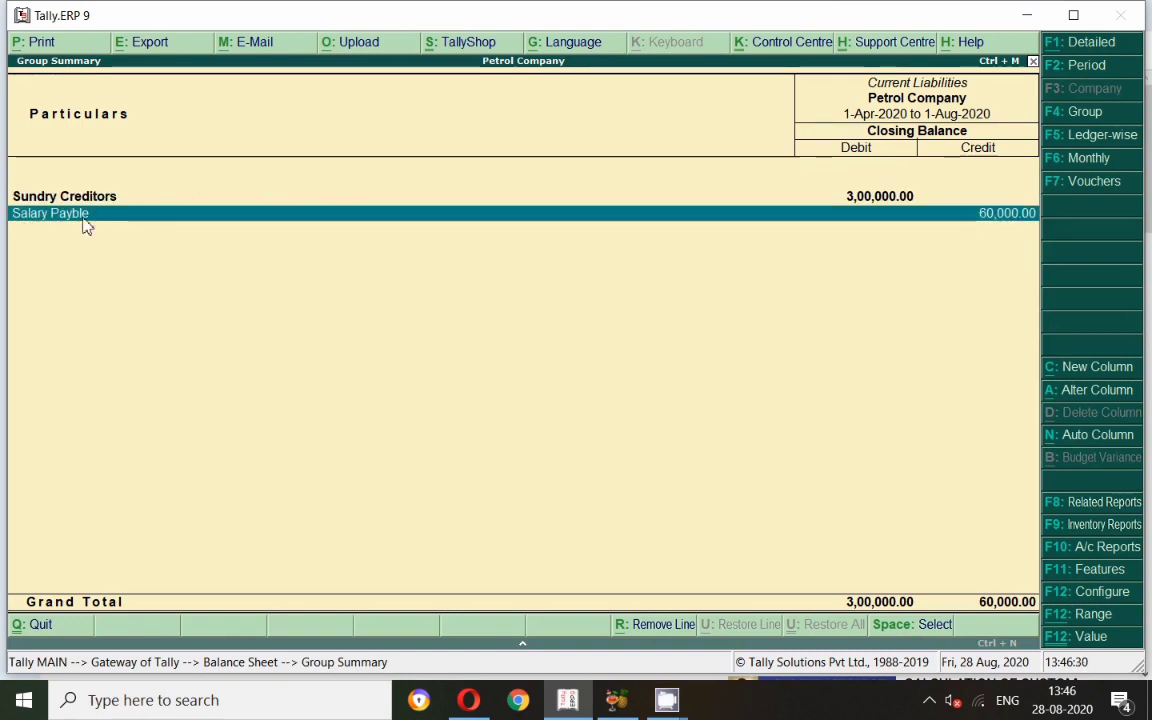
key("Return")
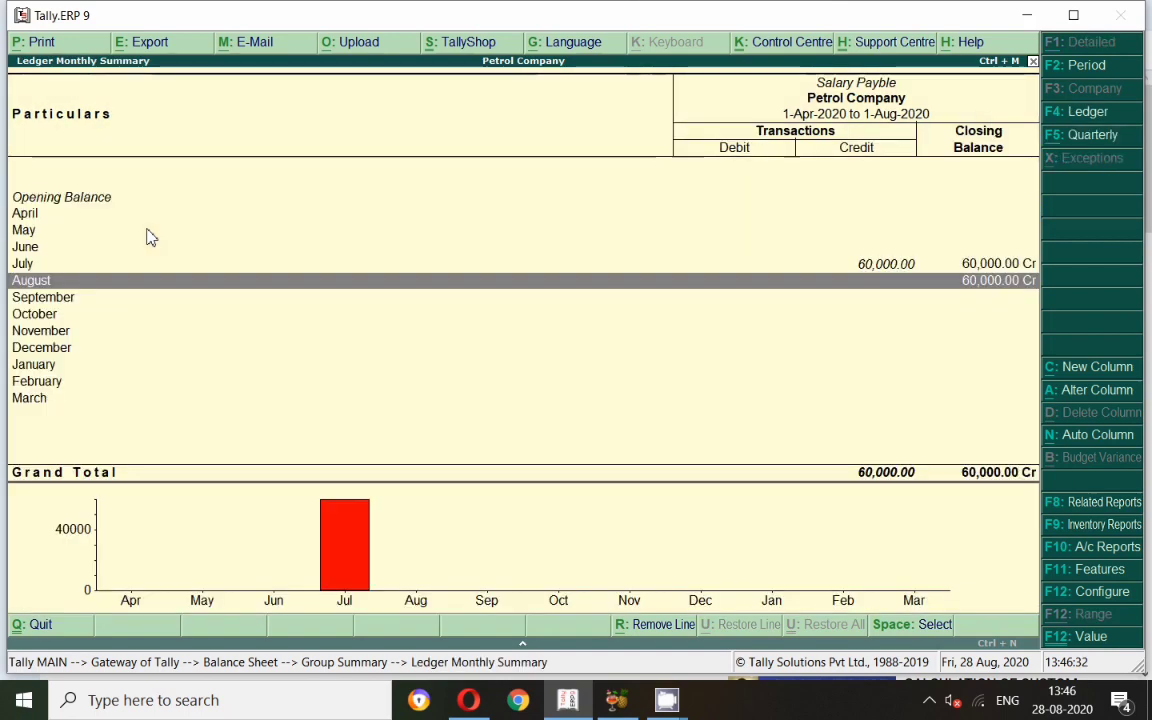
key("Up")
key("Return")
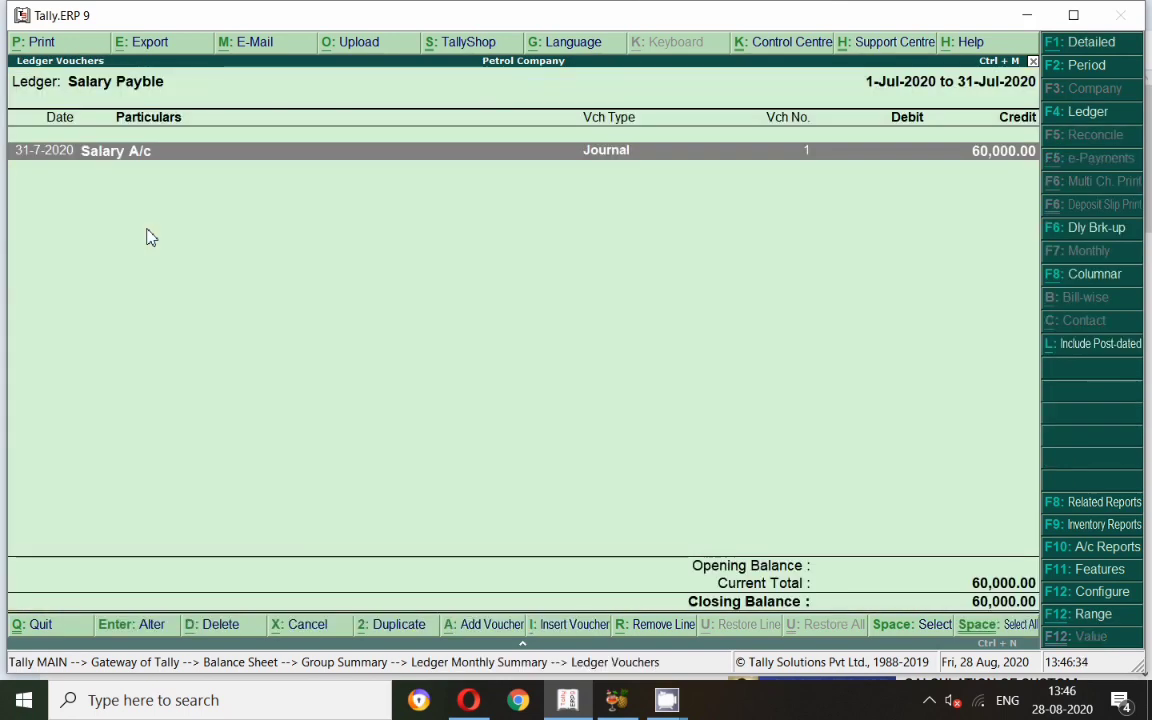
key("Escape")
key("Escape")
key("Escape")
key("Escape")
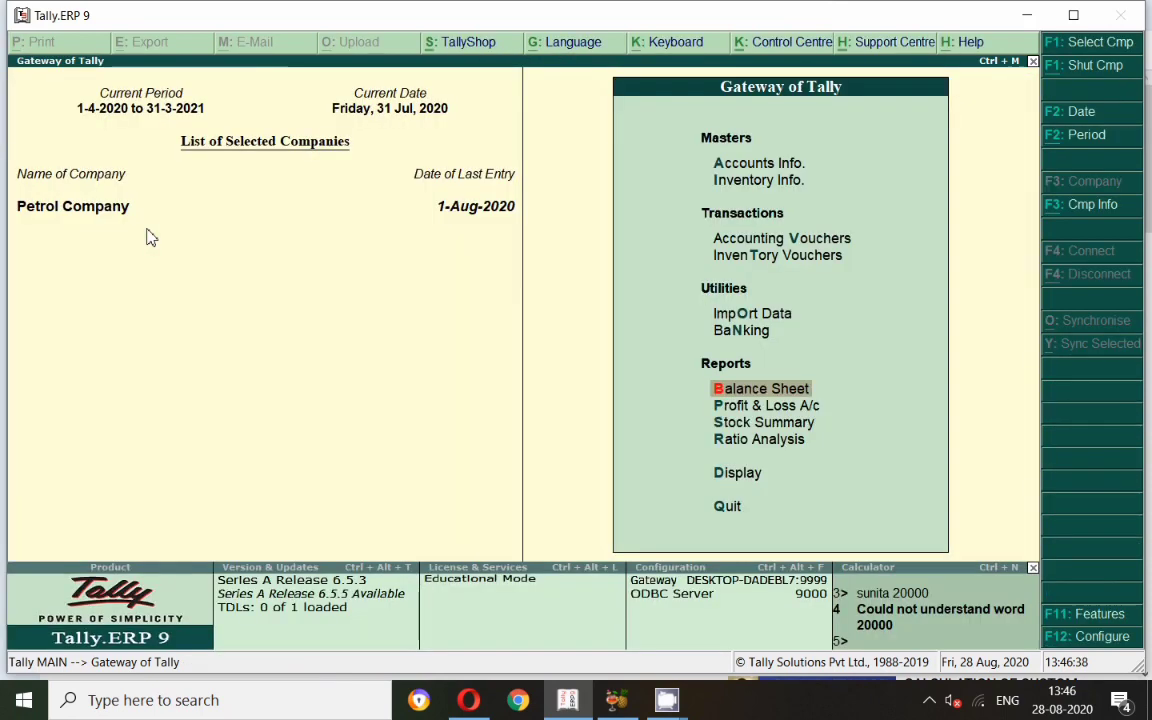
Examine the Indirect Expenses in the Profit & Loss A/c down to the July vouchers of Salary A/c.
key("Down")
key("Return")
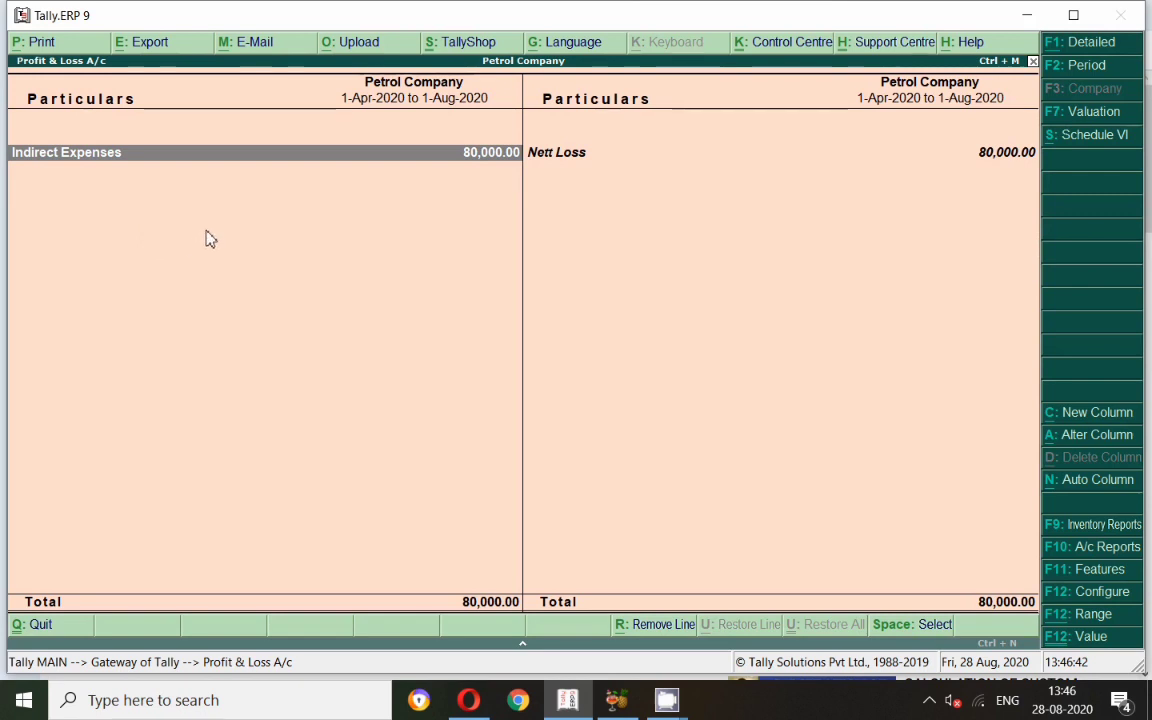
key("Return")
key("Return")
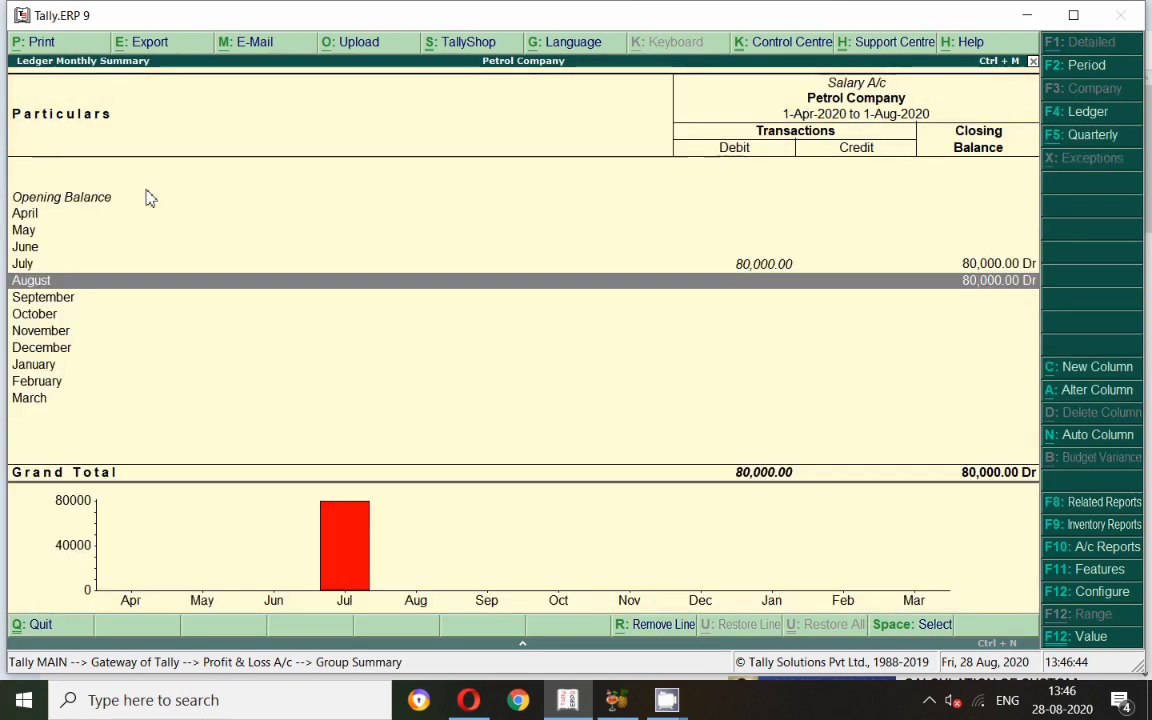
key("Up")
key("Return")
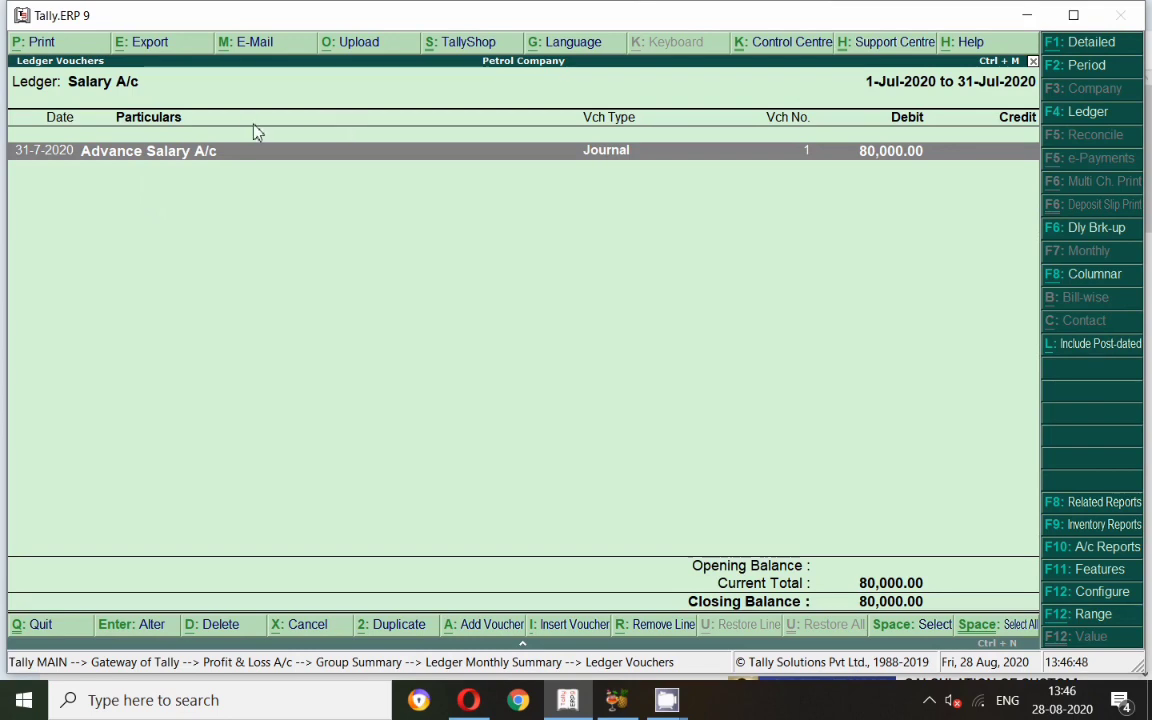
key("Escape")
key("Escape")
key("Escape")
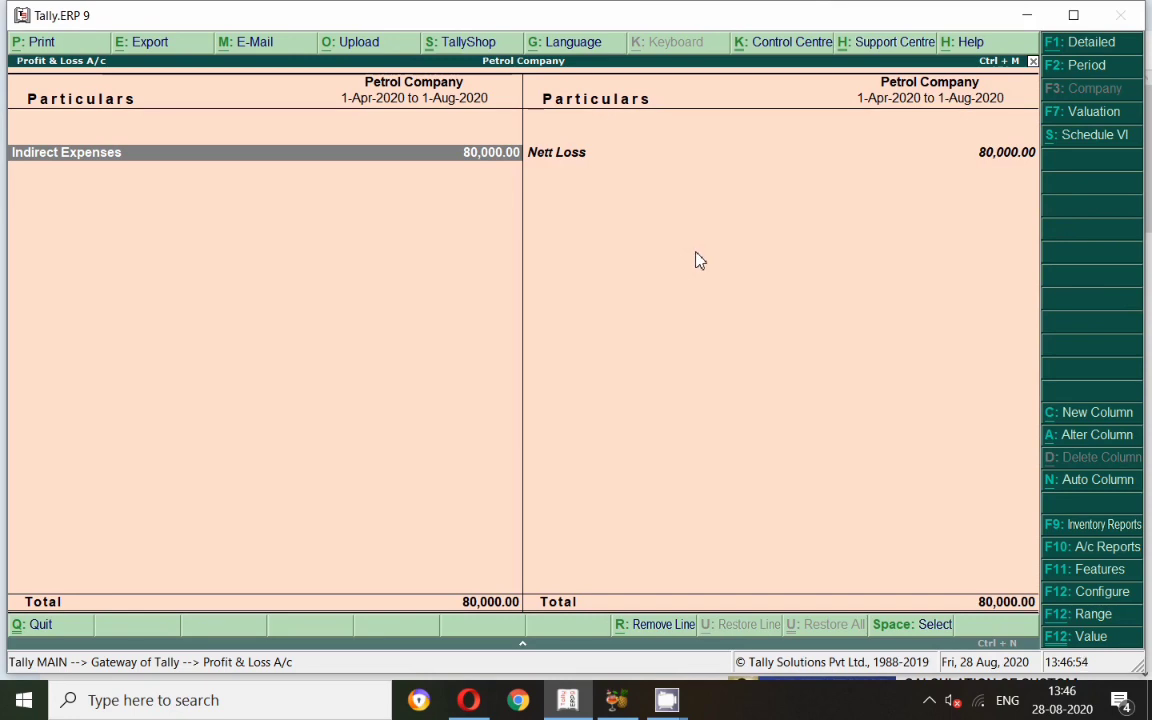
key("Escape")
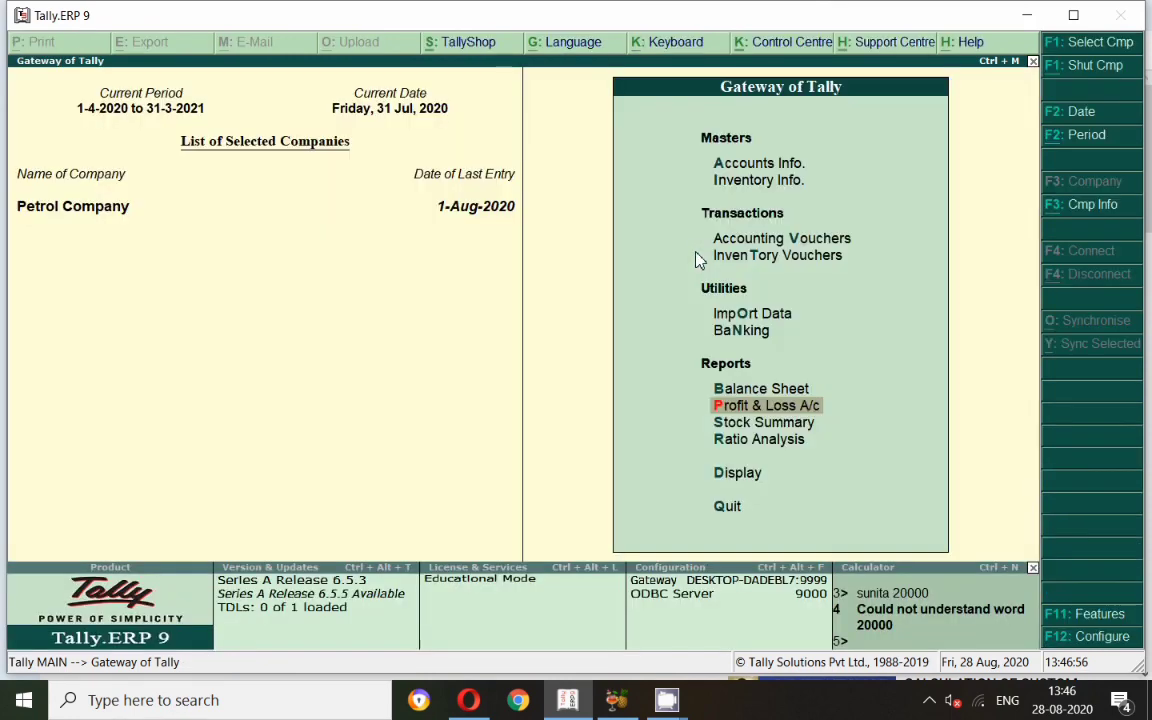
Start a payment voucher dated 1-Aug-2020 and debit Salary Payble with 60,000.
key("v")
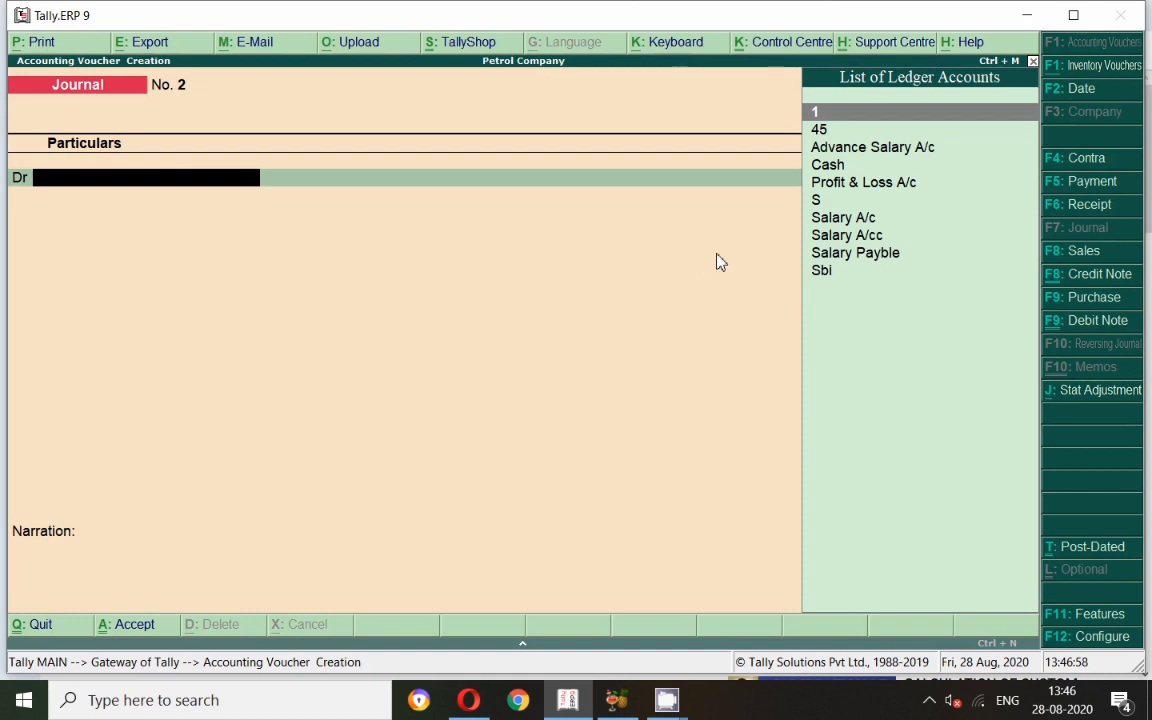
left_click(1092, 181)
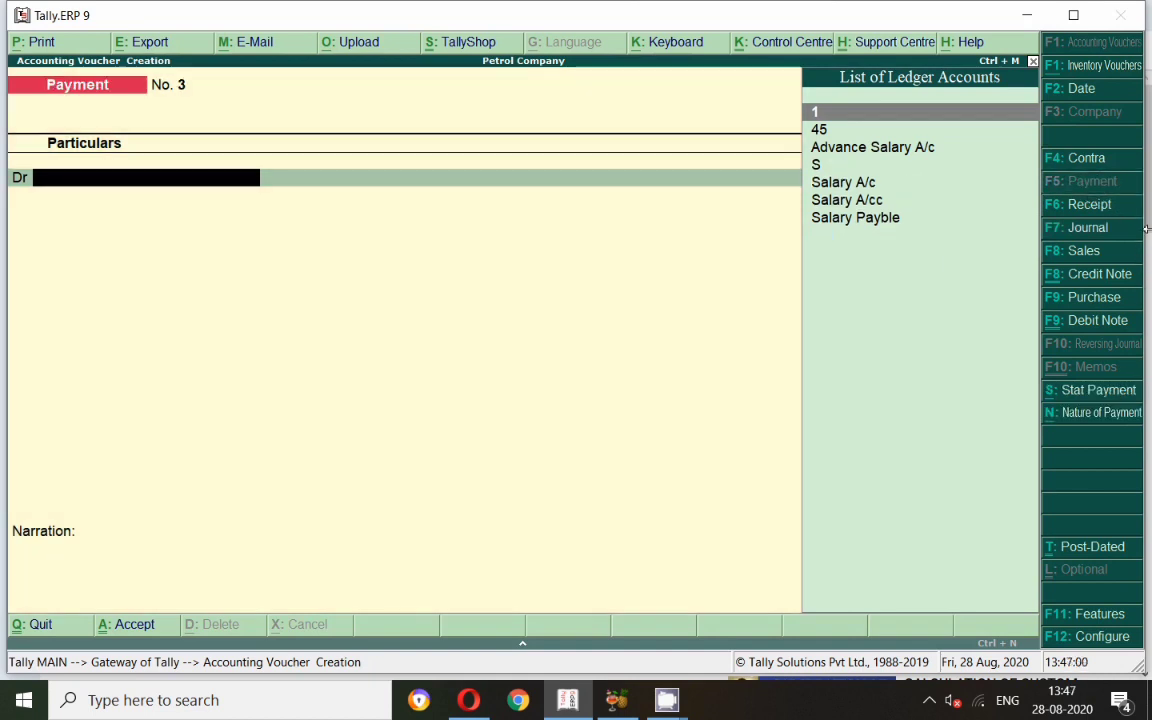
key("F2")
key("Return")
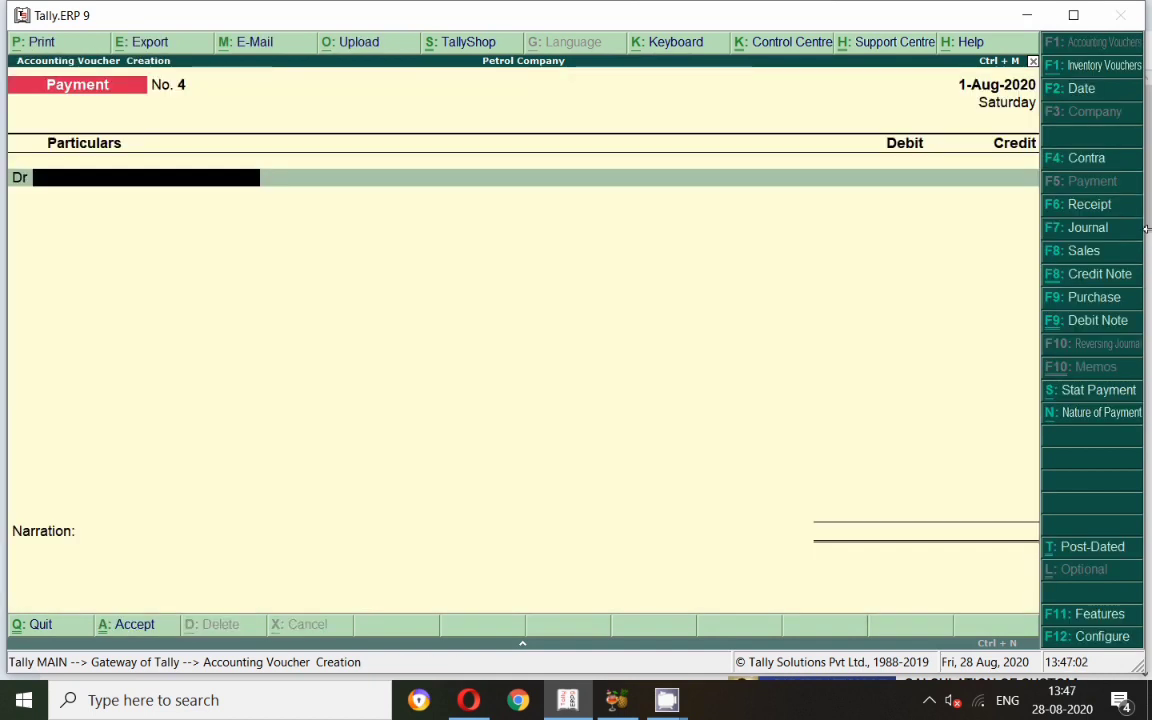
type("Sal")
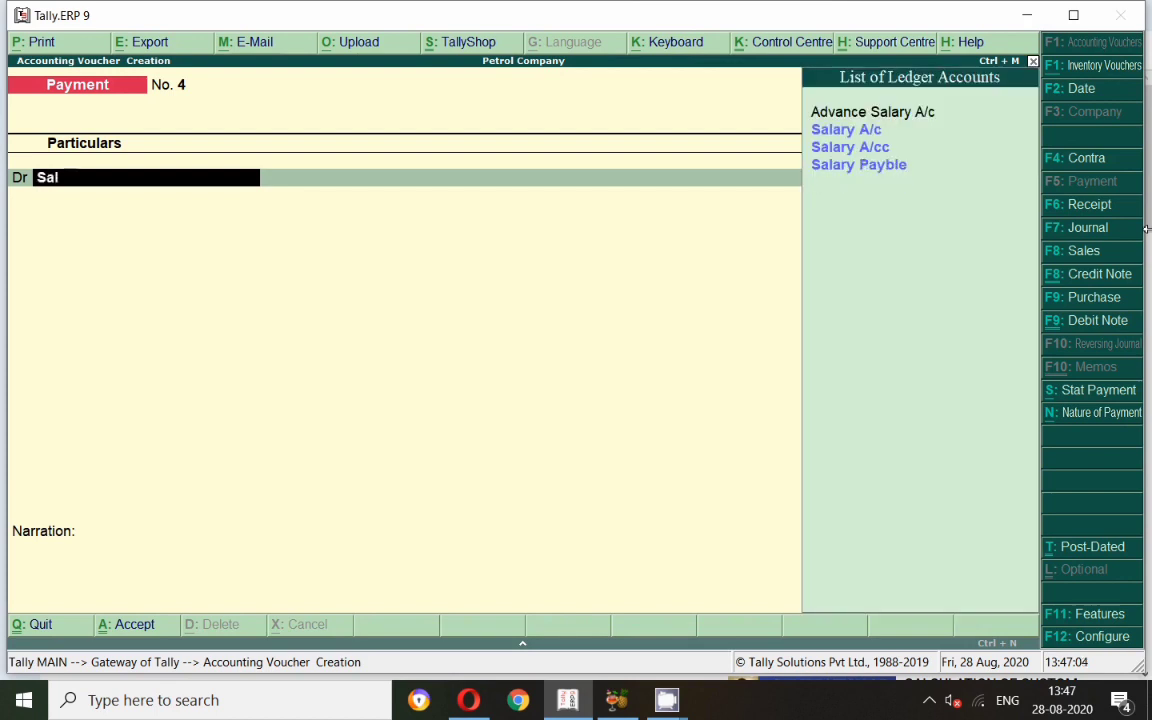
key("Down")
key("Down")
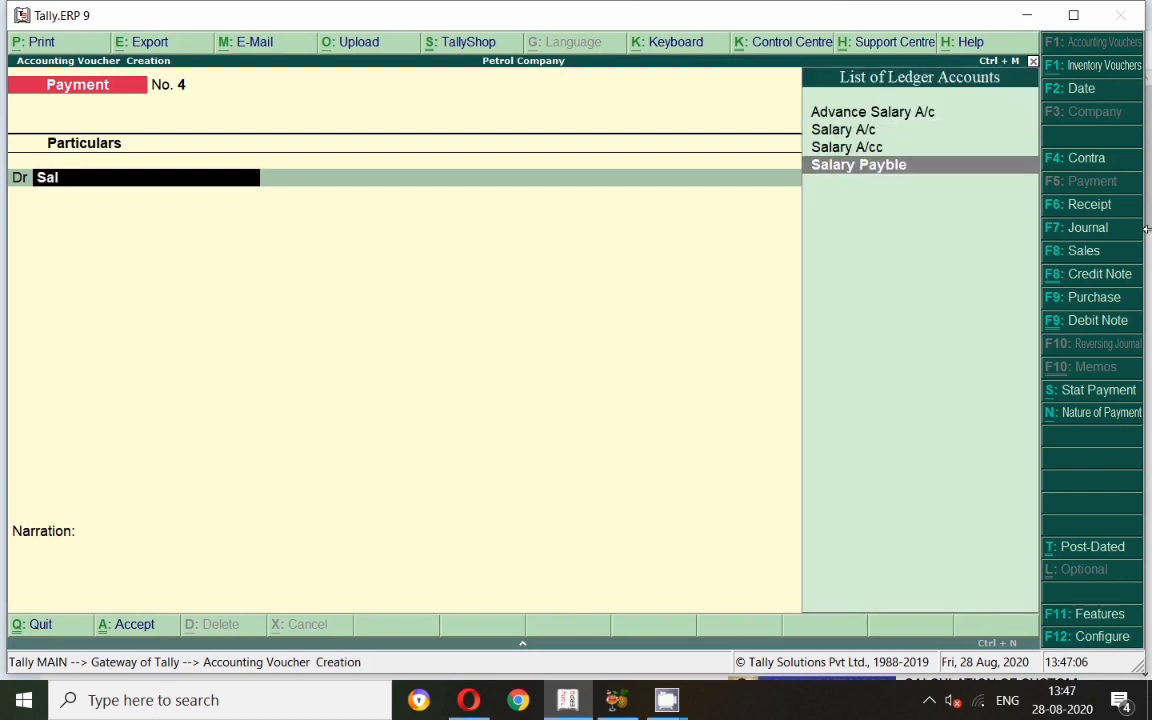
key("Return")
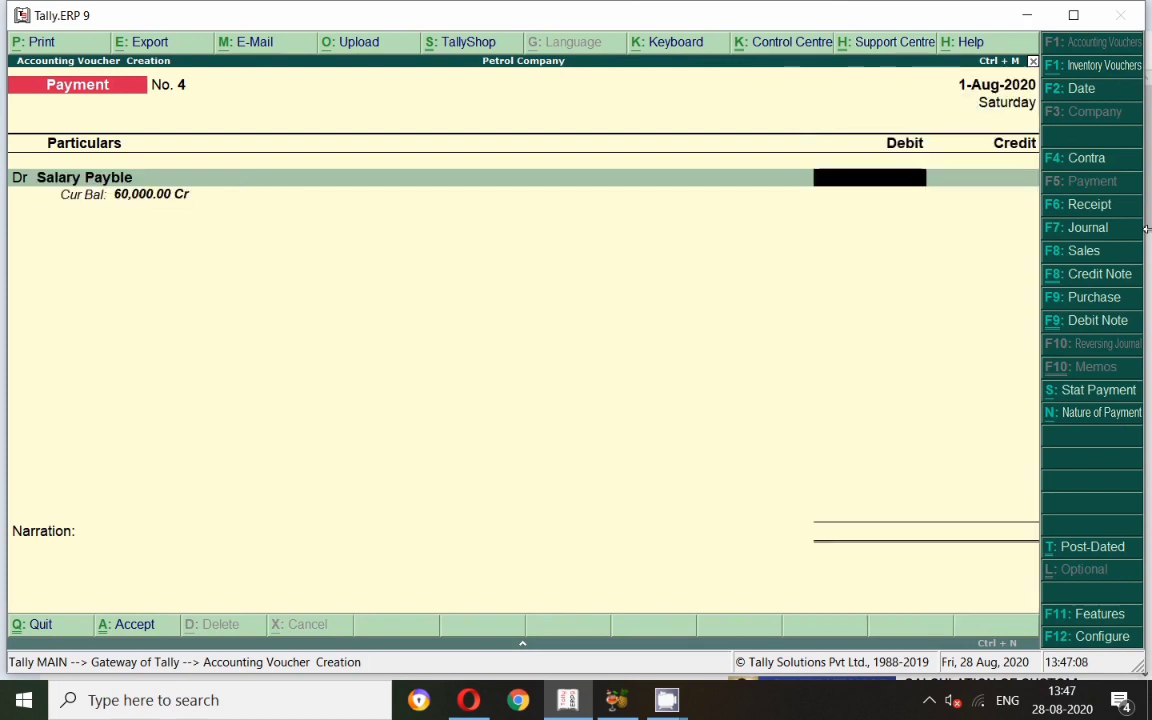
type("60,000")
key("Return")
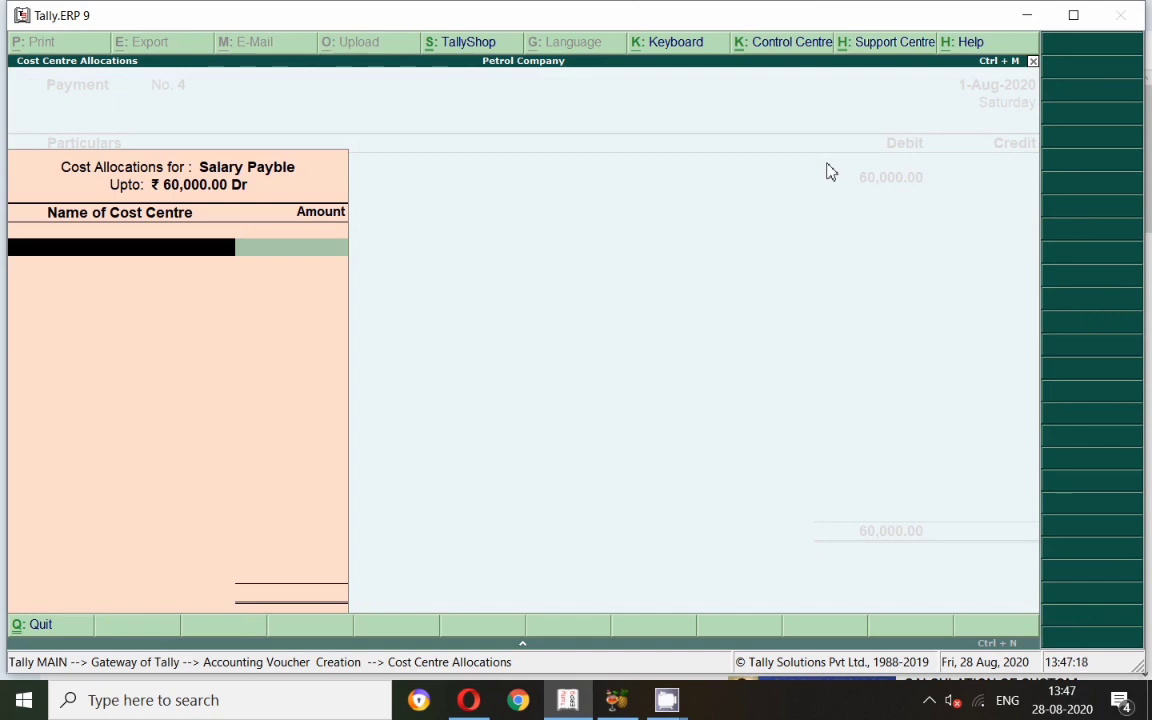
Allocate the Salary Payble debit as 20,000 to the first employee, 15,000 to the second and 25,000 to the third.
type("s")
key("Return")
key("Down")
key("Down")
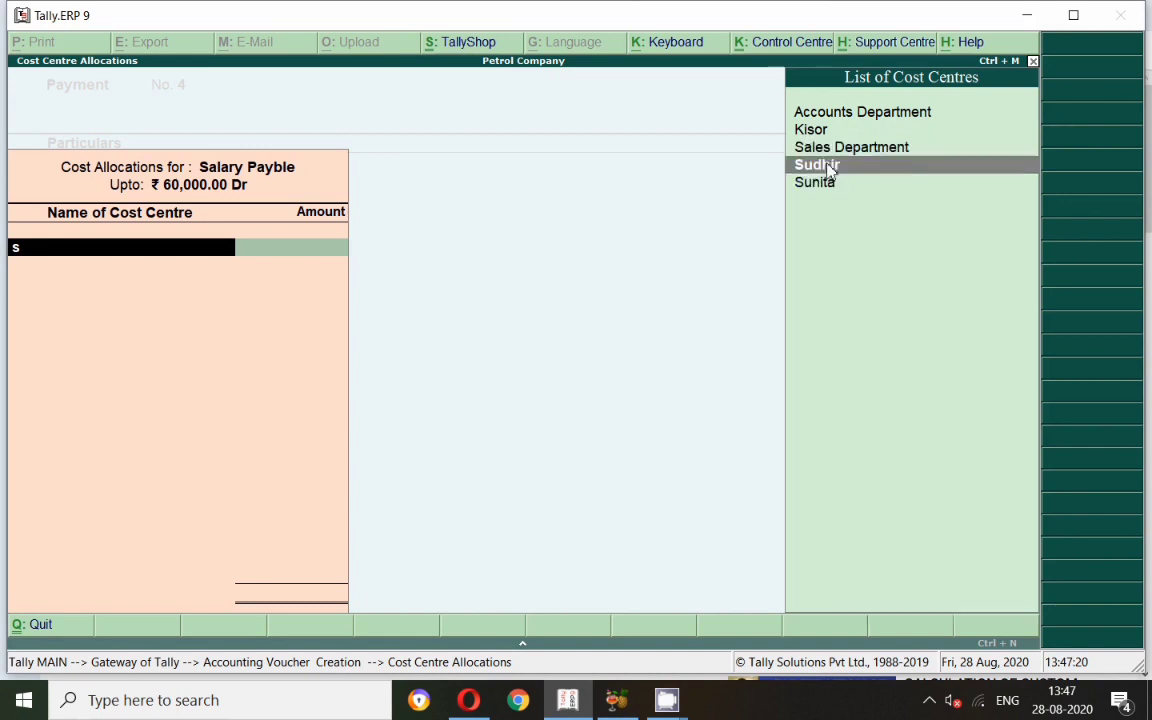
key("Return")
type("20,000")
key("Return")
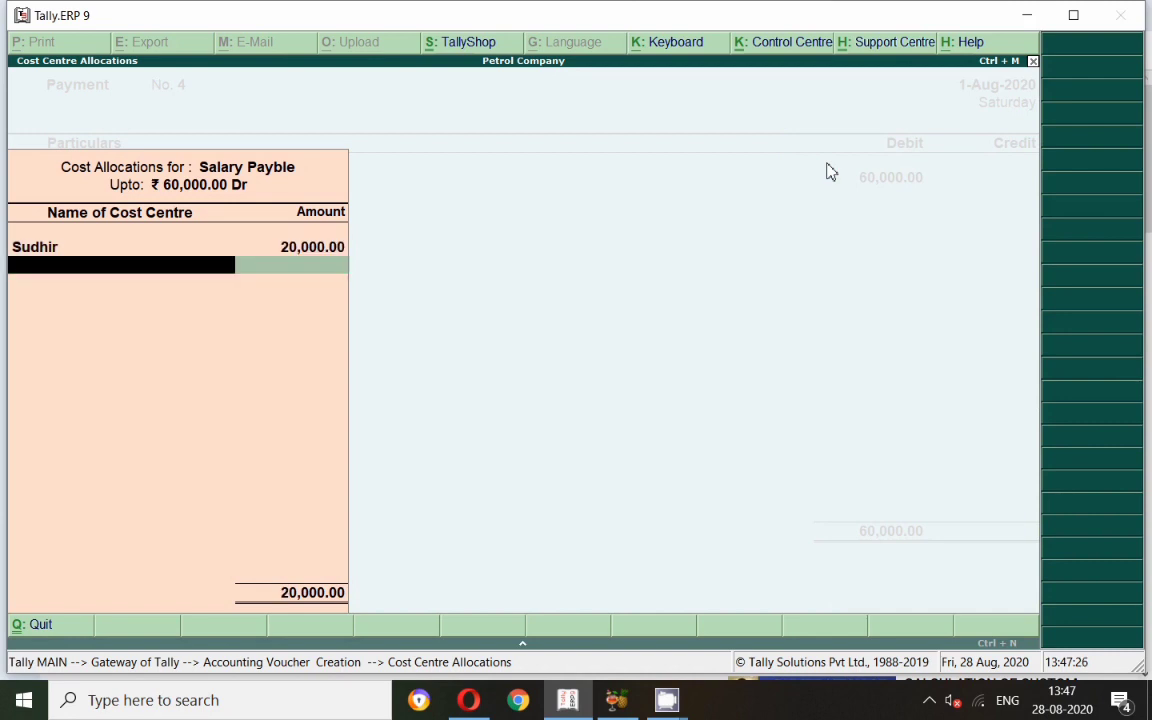
type("Suni")
key("Return")
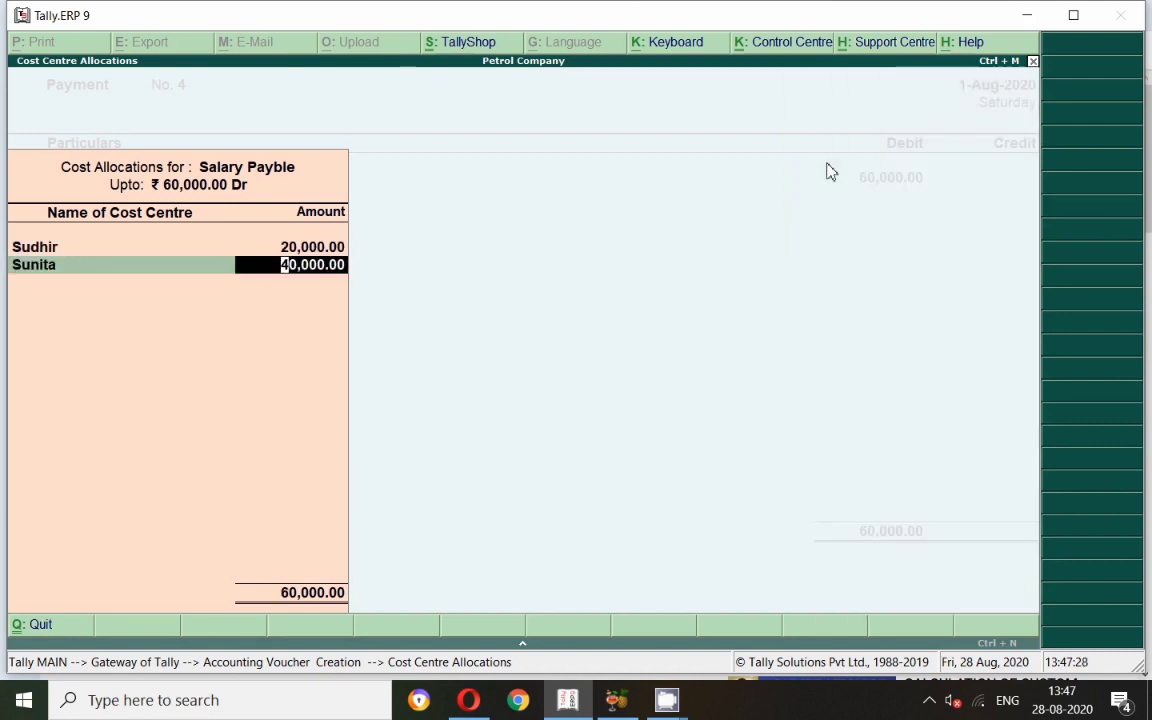
type("15000")
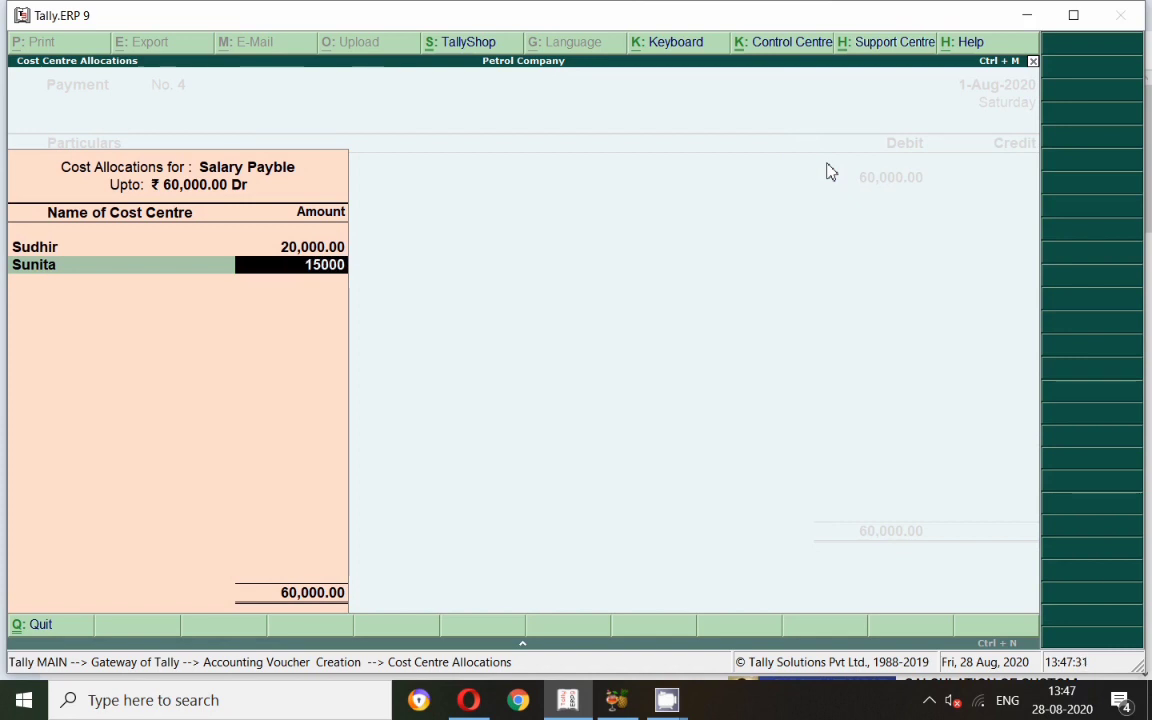
key("Return")
type("Ki")
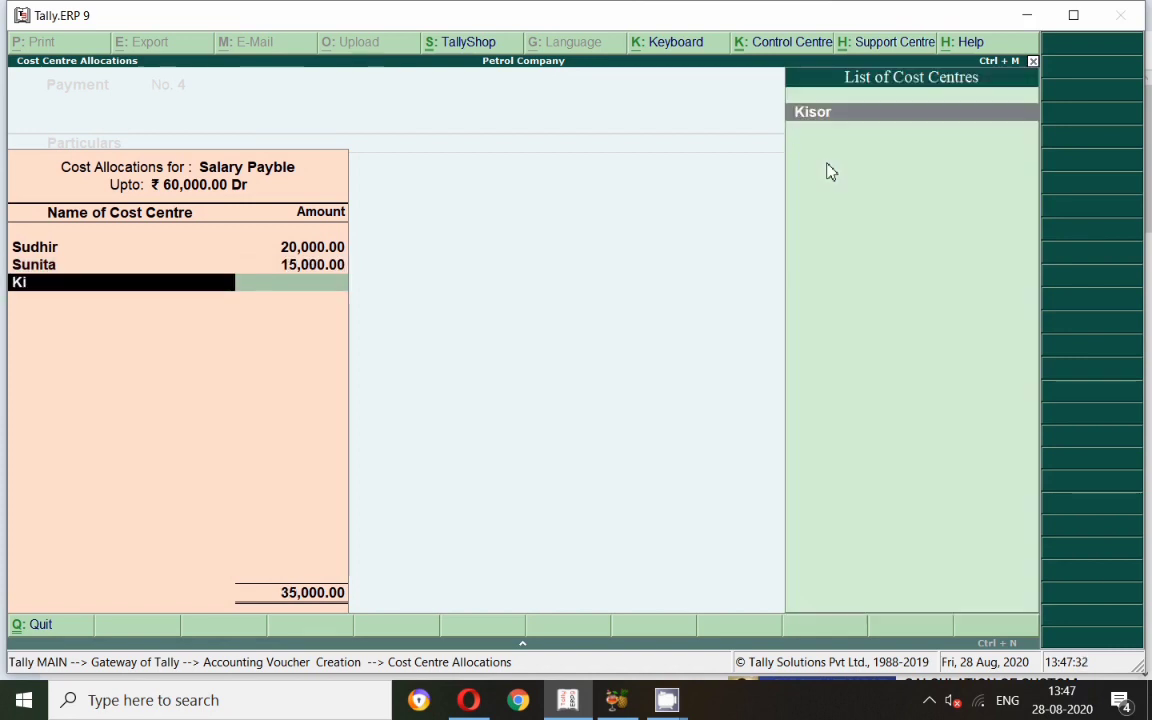
key("Return")
key("Return")
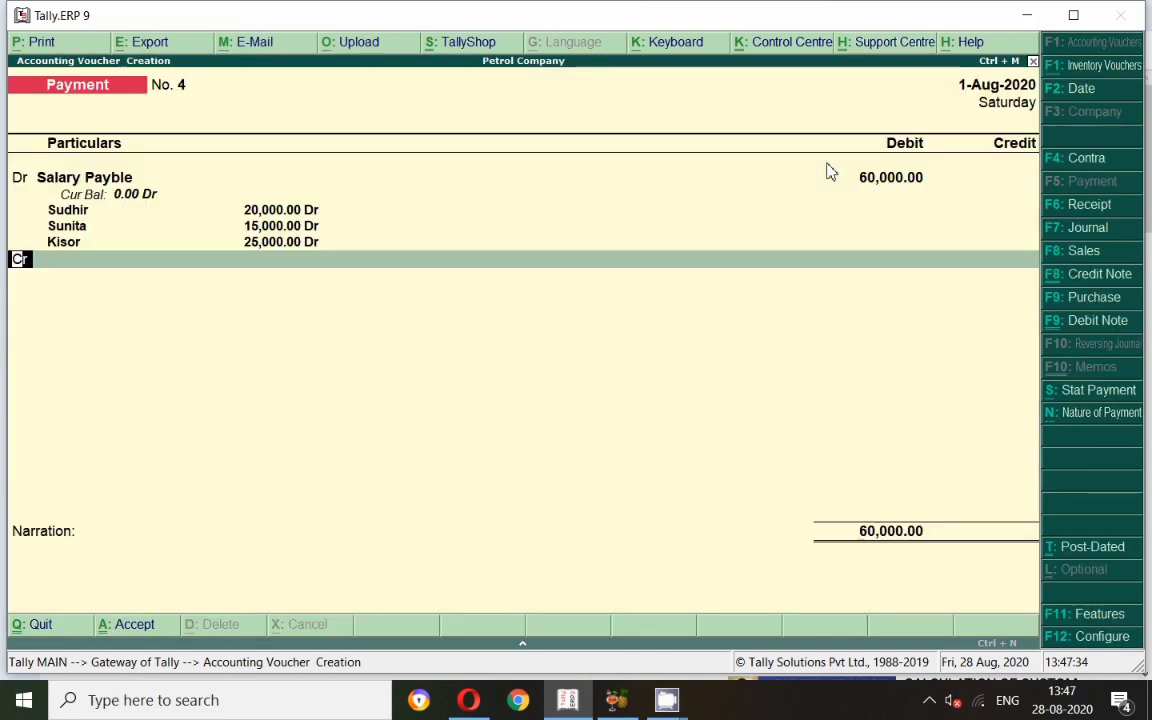
Credit the Sbi bank ledger with 60,000 in the payment voucher.
key("Return")
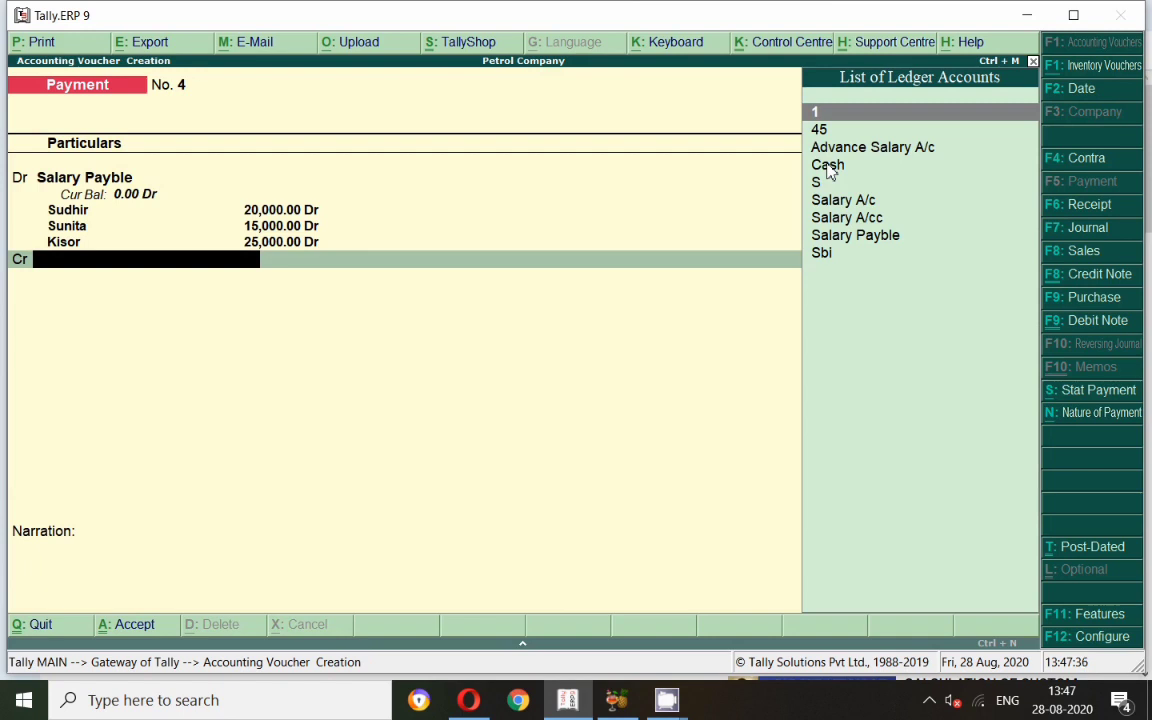
type("B")
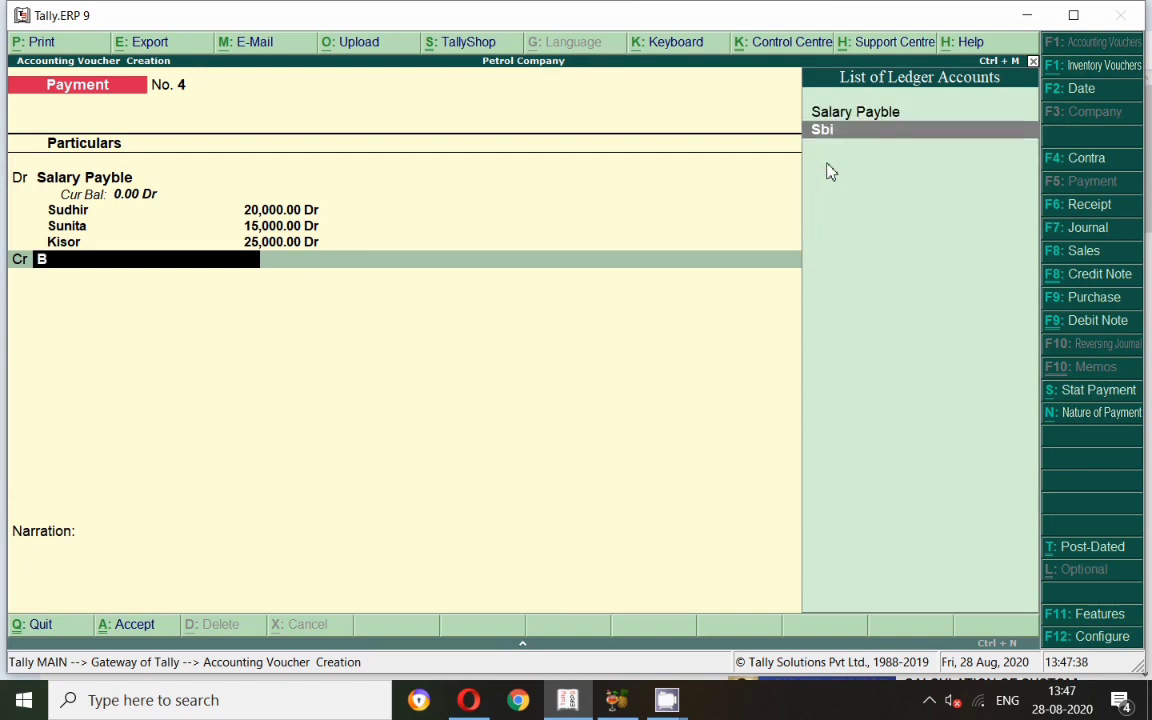
key("BackSpace")
type("Ca")
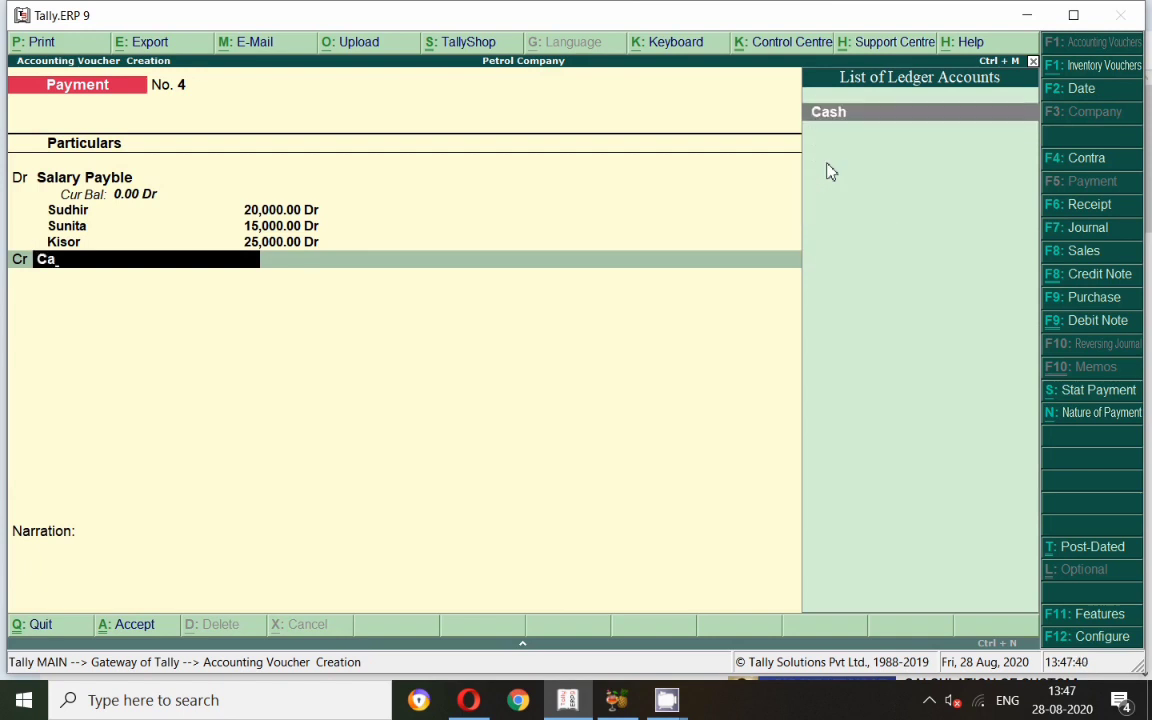
key("BackSpace")
key("BackSpace")
type("sb")
key("Return")
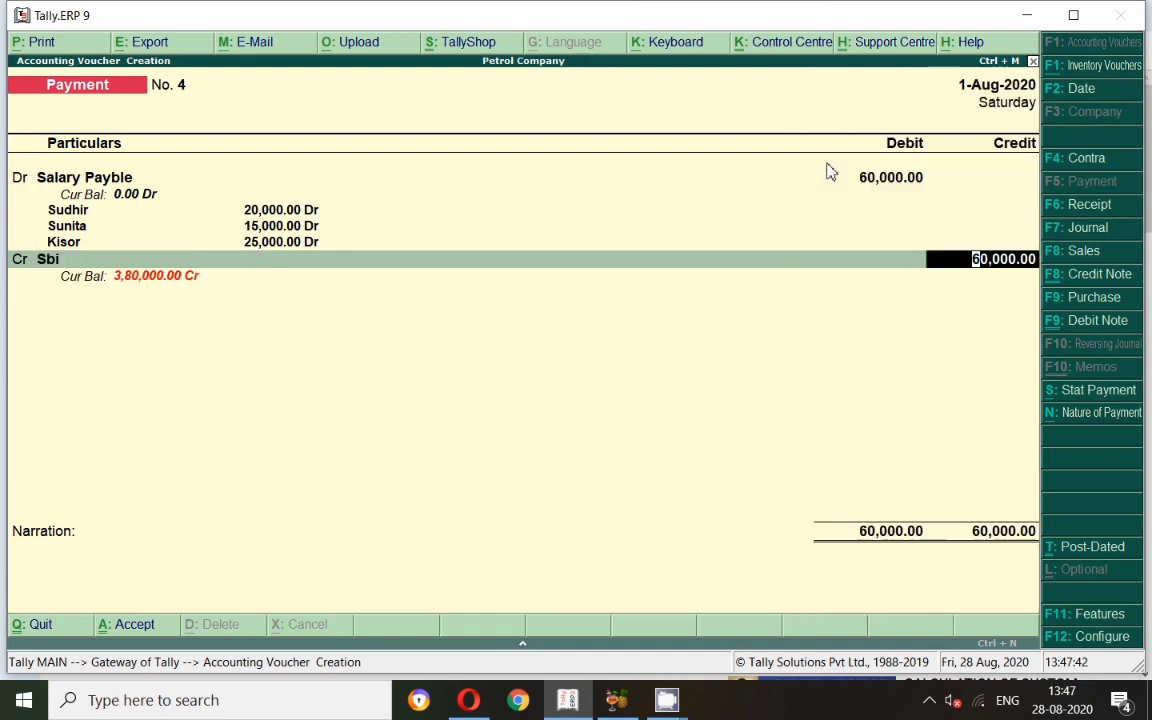
key("Return")
Complete the Sbi bank allocation as a cheque with instrument number 123654 dated 1-Aug-2020, favouring Salary Payble.
key("Return")
type("123654")
key("Return")
key("Return")
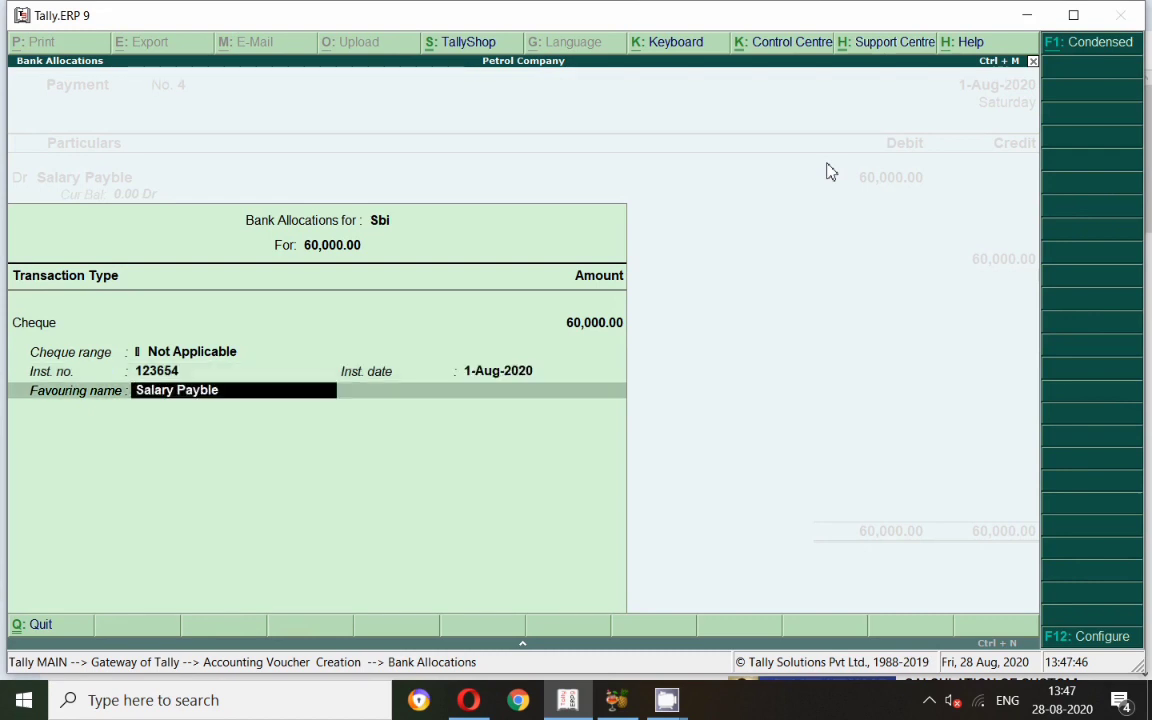
key("Return")
Enter the narration "salary paid for the month of jul" for the payment voucher.
type("salary paid for the month of")
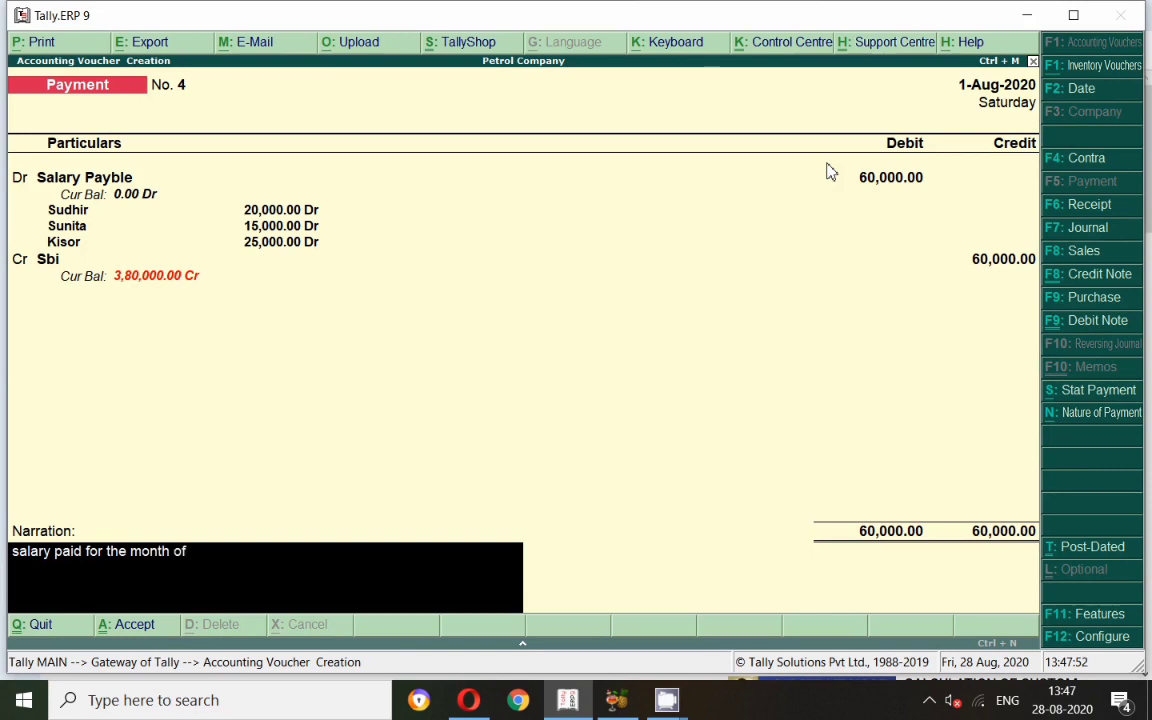
type(" jul")
key("Return")
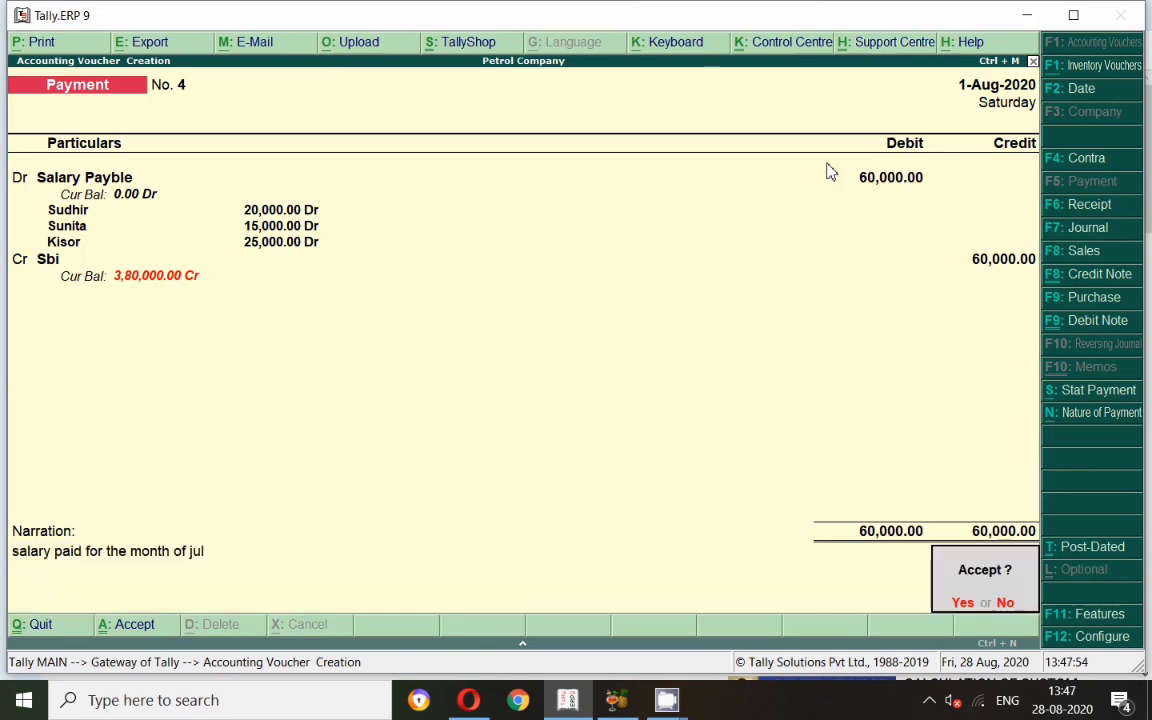
Save the salary payment voucher and leave voucher entry.
key("Return")
key("Escape")
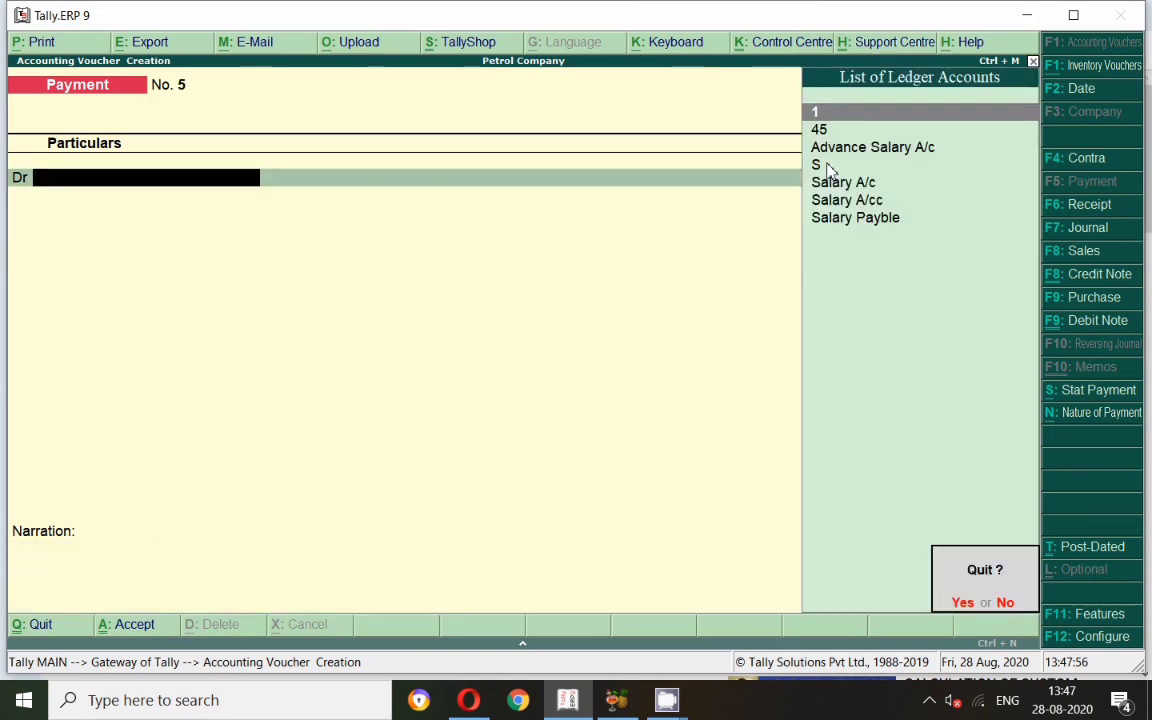
key("Return")
Review the Advance Salary A/c ledger vouchers for the period starting 1-4-2020.
type("da")
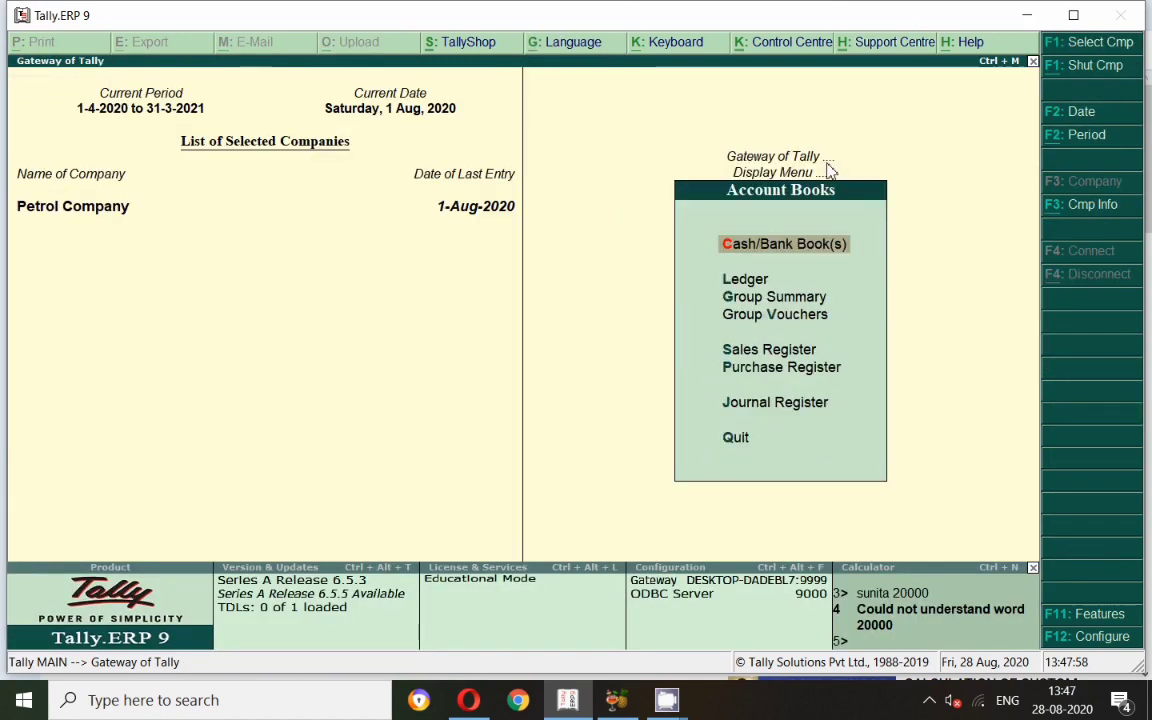
type("lSala")
key("Up")
key("Return")
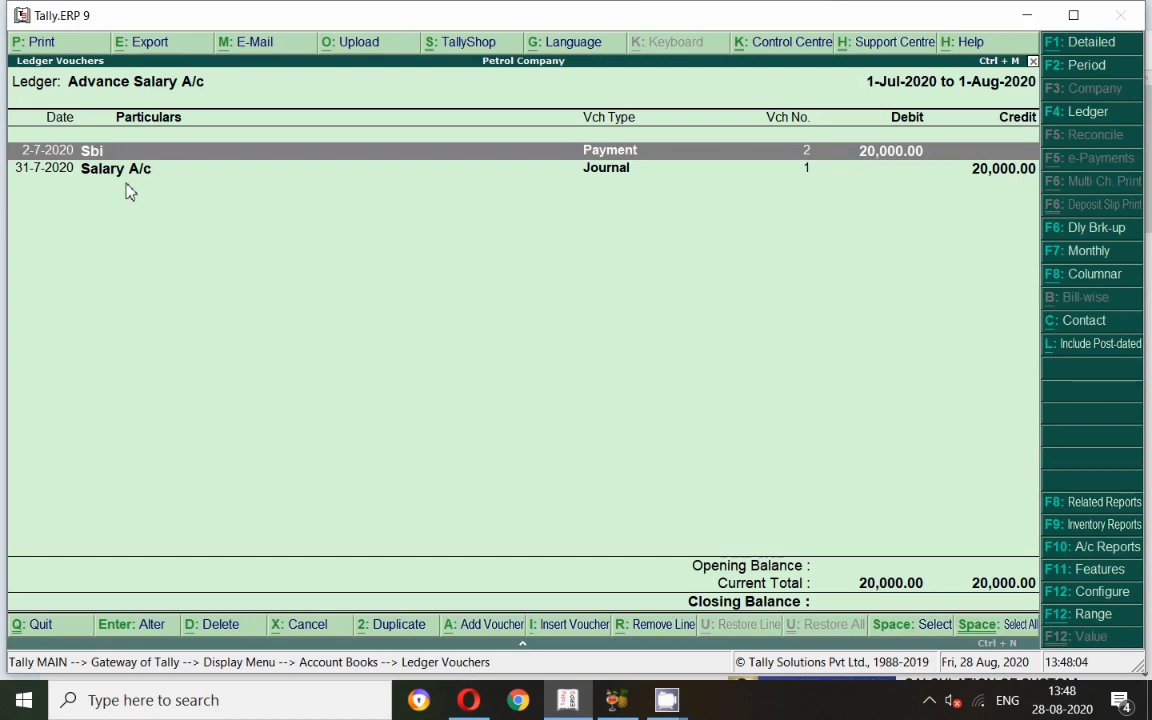
key("F2")
type("1-4-2020")
key("Return")
key("Return")
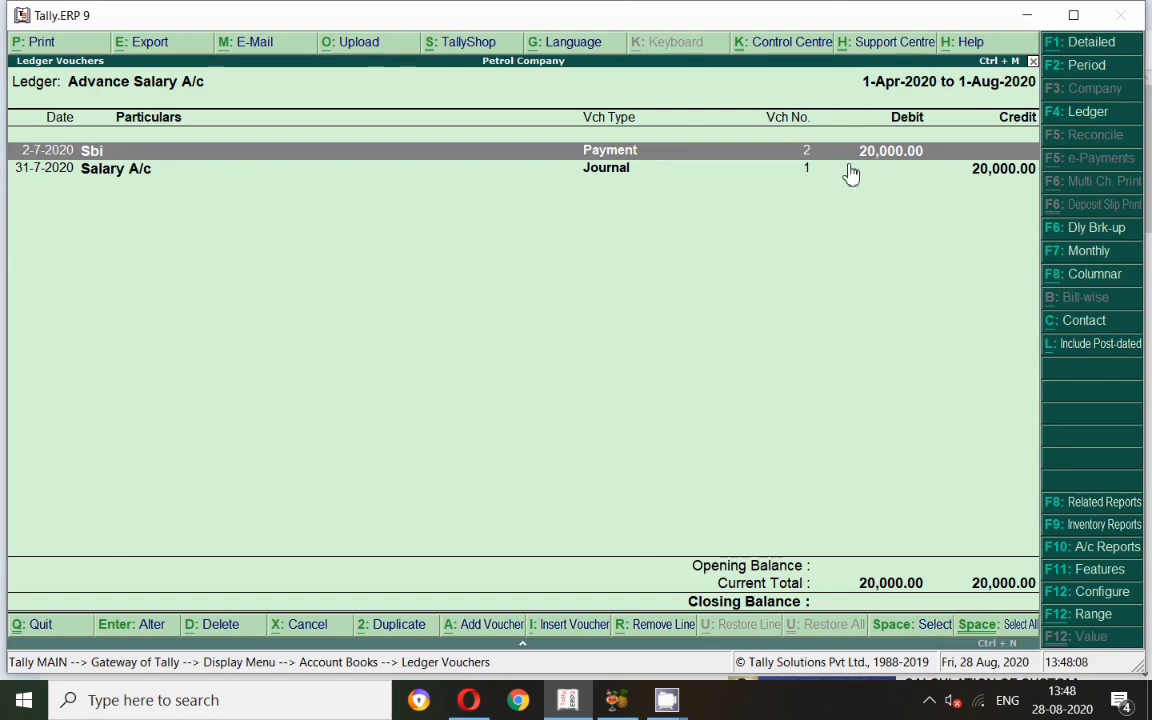
left_click(626, 172)
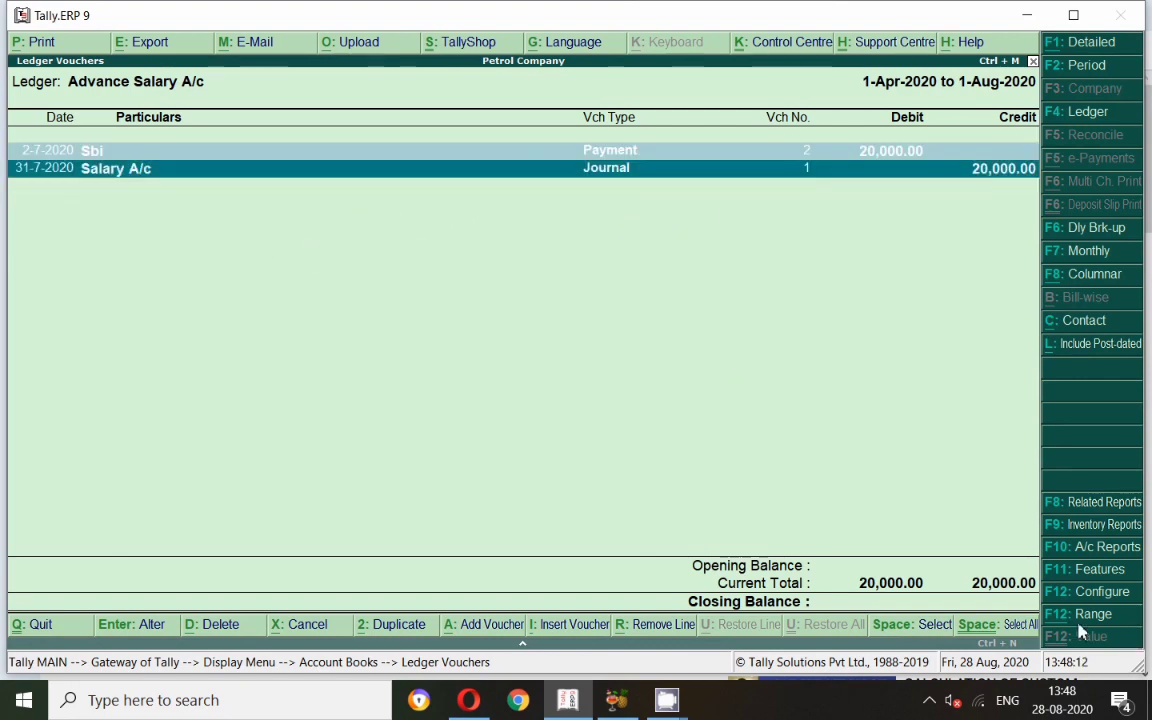
key("Escape")
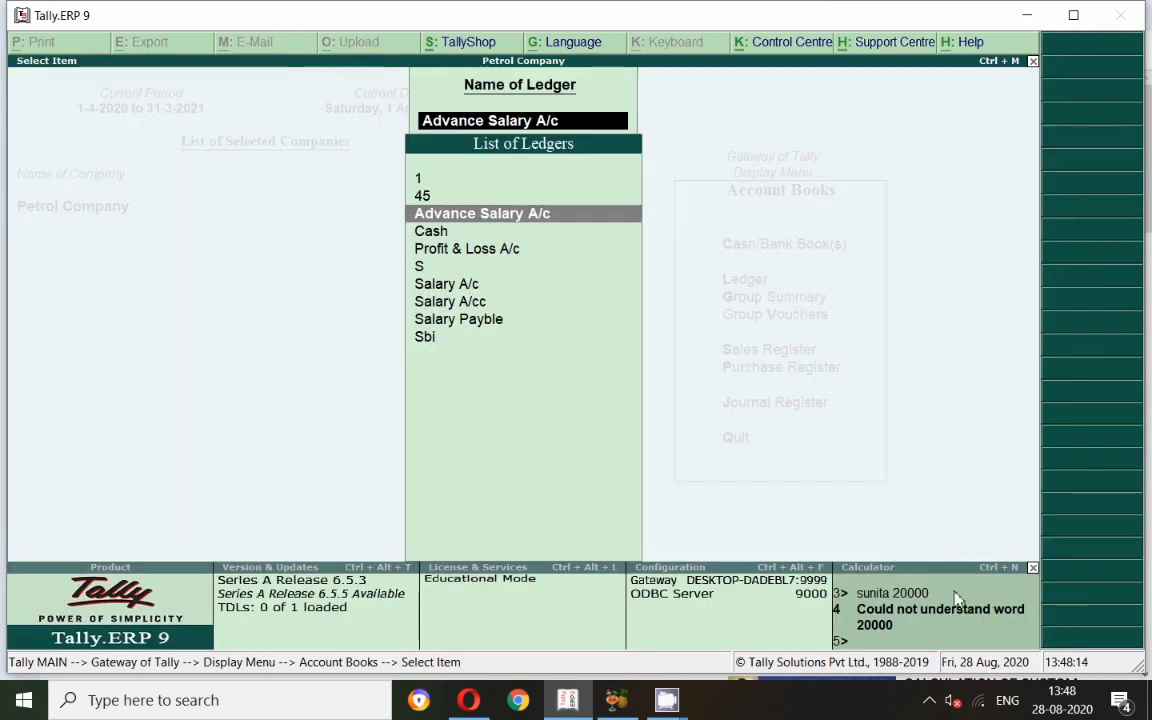
Review the Salary A/c ledger vouchers and reset the start of the report period.
left_click(444, 291)
left_click(444, 291)
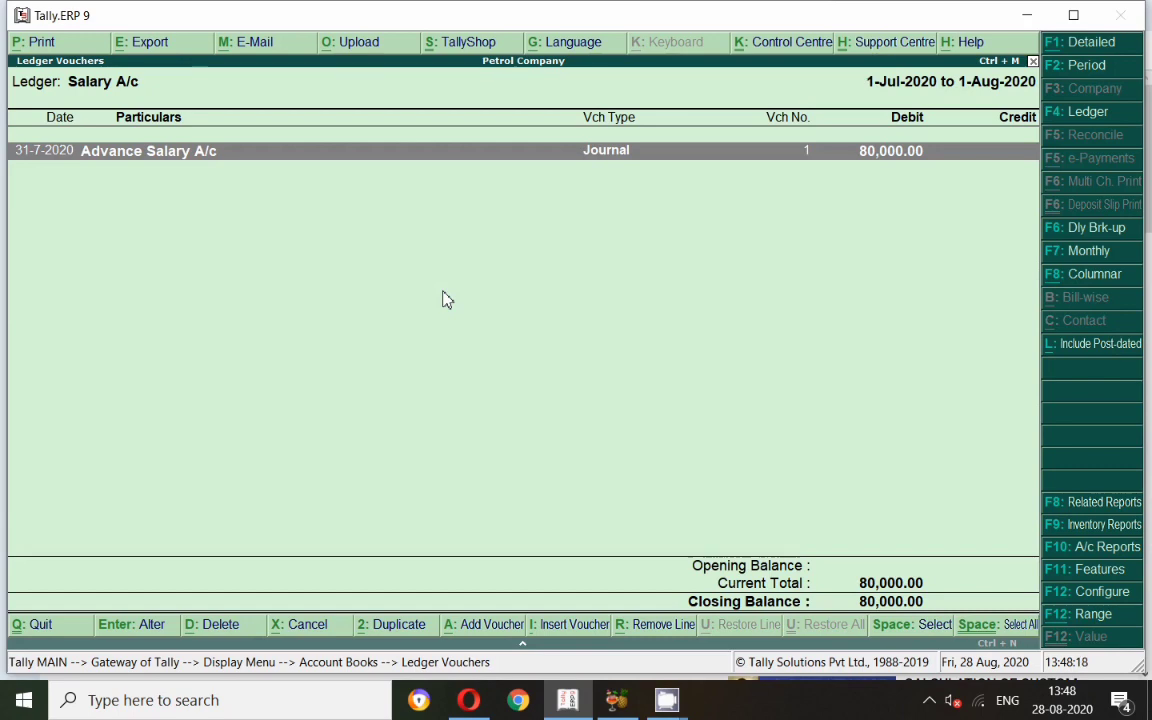
key("F2")
key("Return")
key("Return")
key("Escape")
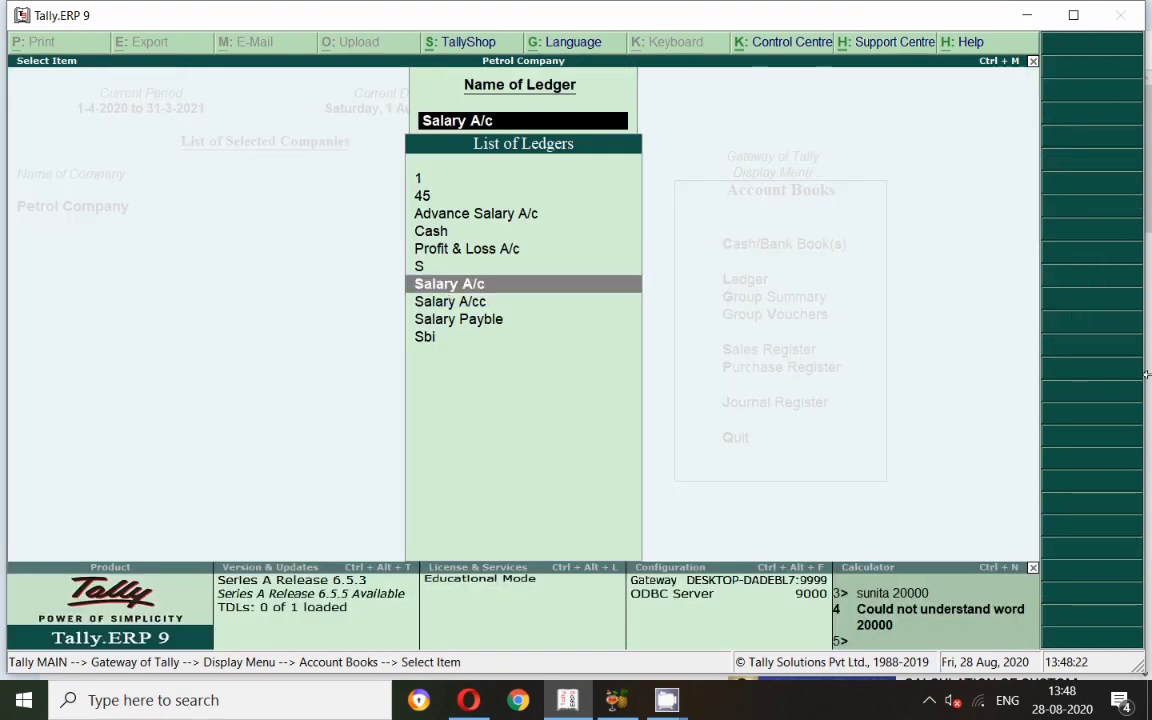
Review the Salary Payble ledger vouchers from 1-Apr-2020 to 1-Aug-2020, then return to the Gateway of Tally.
key("Down")
key("Down")
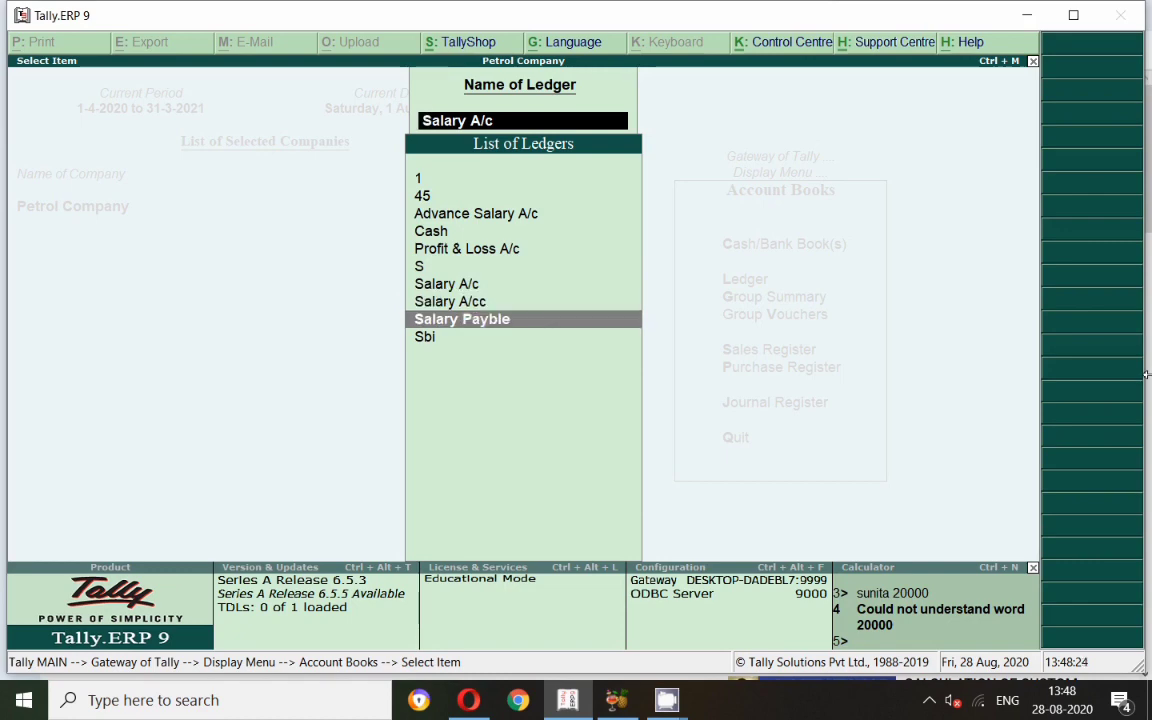
key("Return")
key("F2")
key("Return")
key("Return")
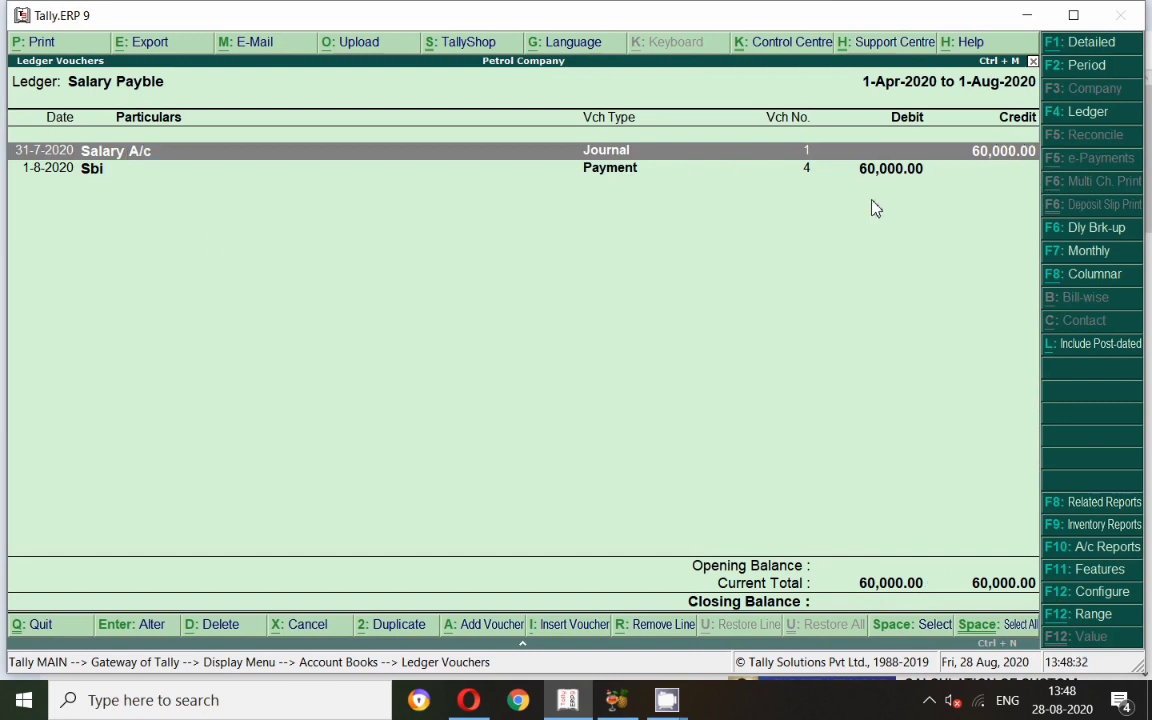
key("Escape")
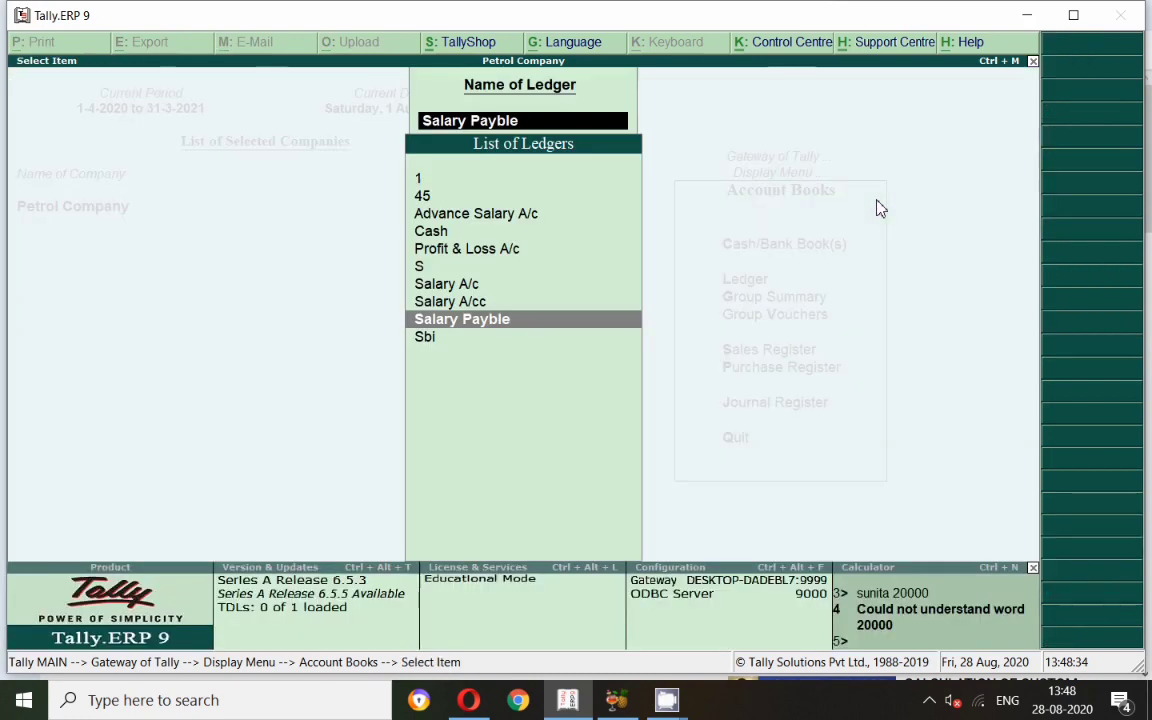
key("Escape")
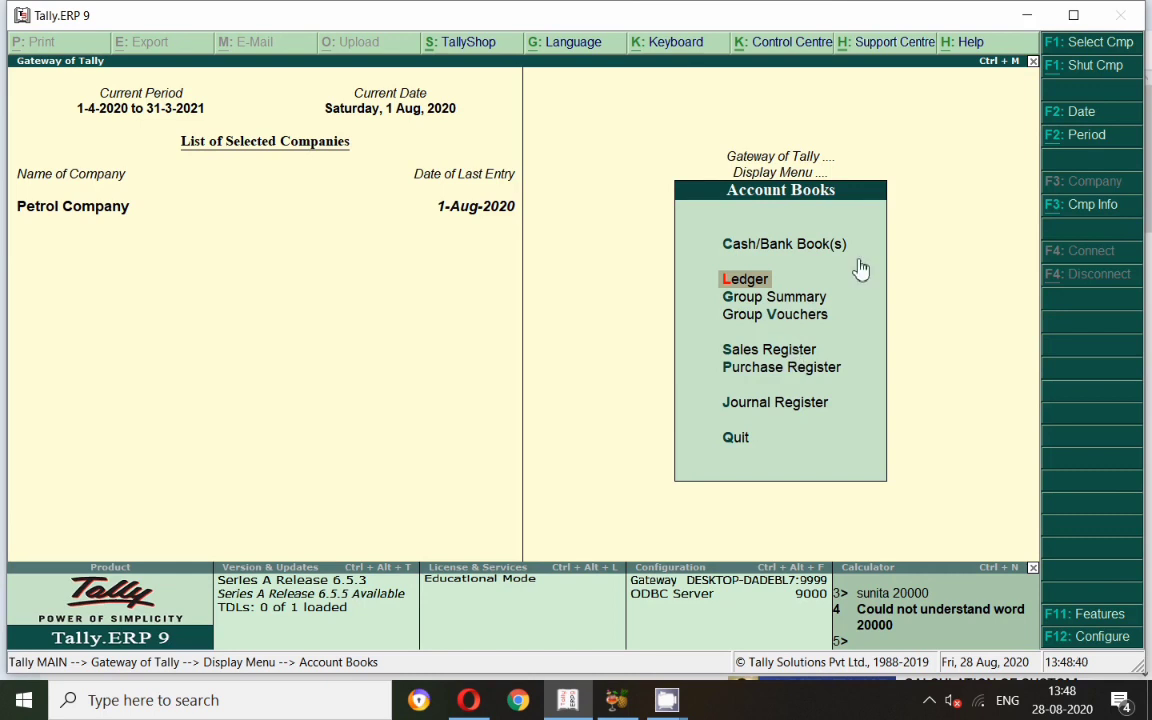
key("Escape")
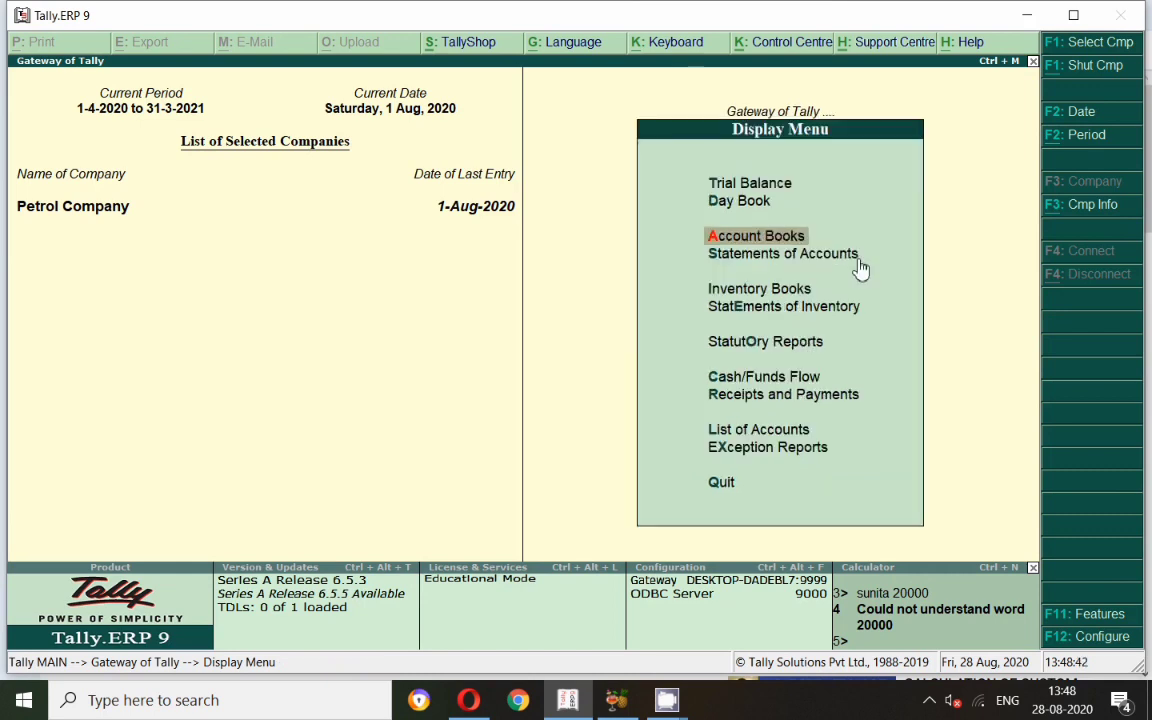
key("Escape")
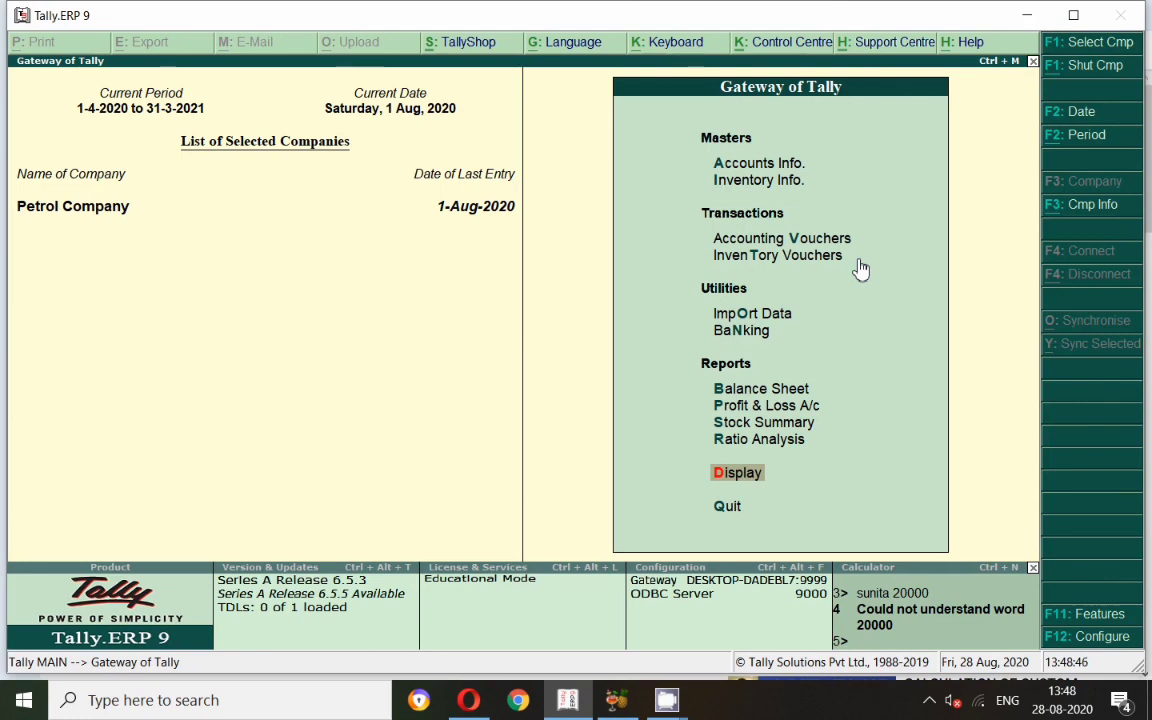
Open the creation form for a new single ledger.
left_click(777, 168)
left_click(777, 168)
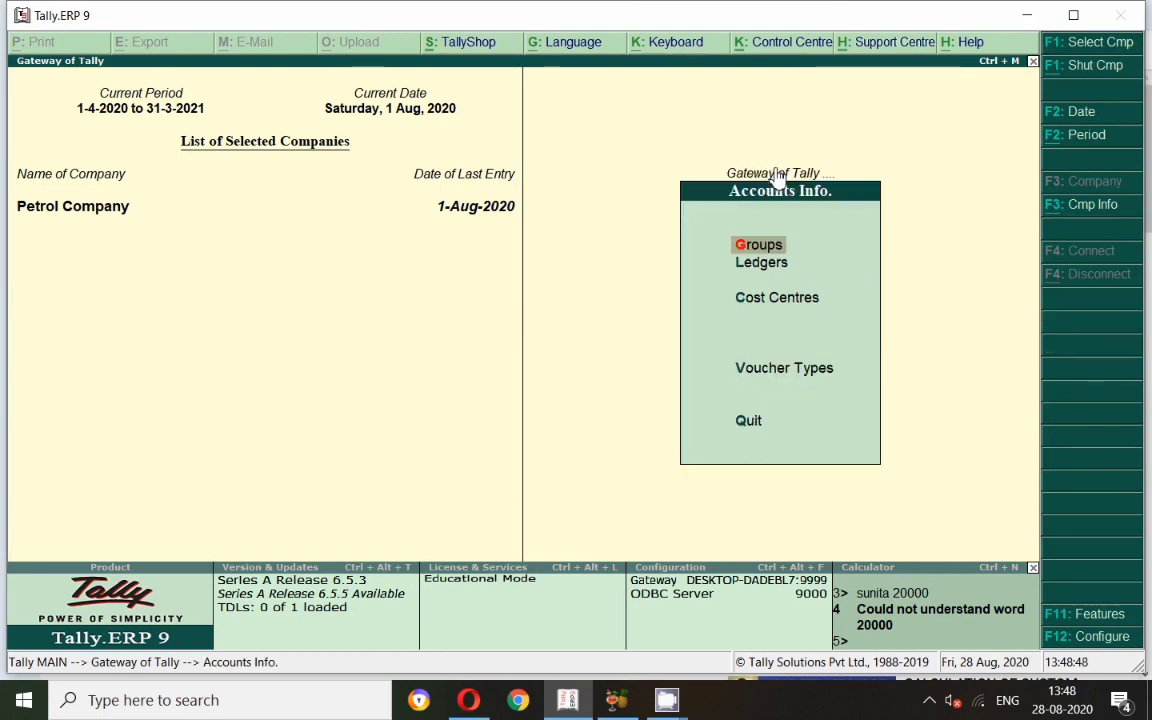
key("Down")
key("Return")
key("Return")
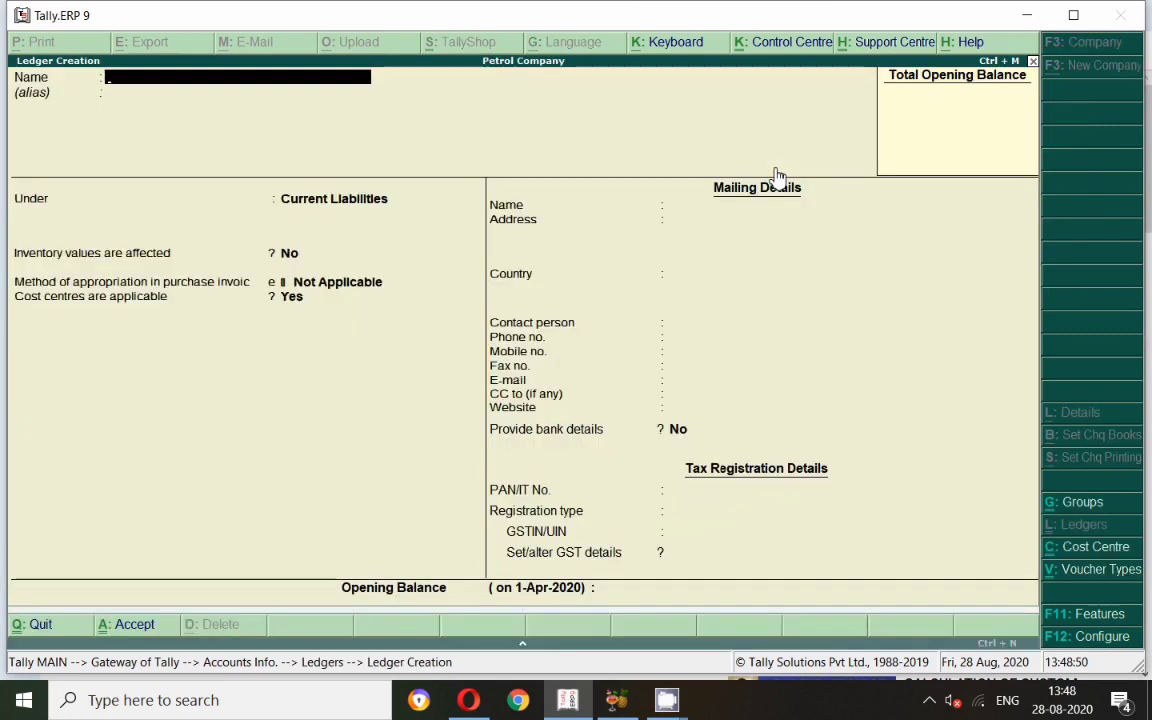
Name the new ledger with the employee's first name followed by "Salary A/c", leaving the alias blank.
type("Amit")
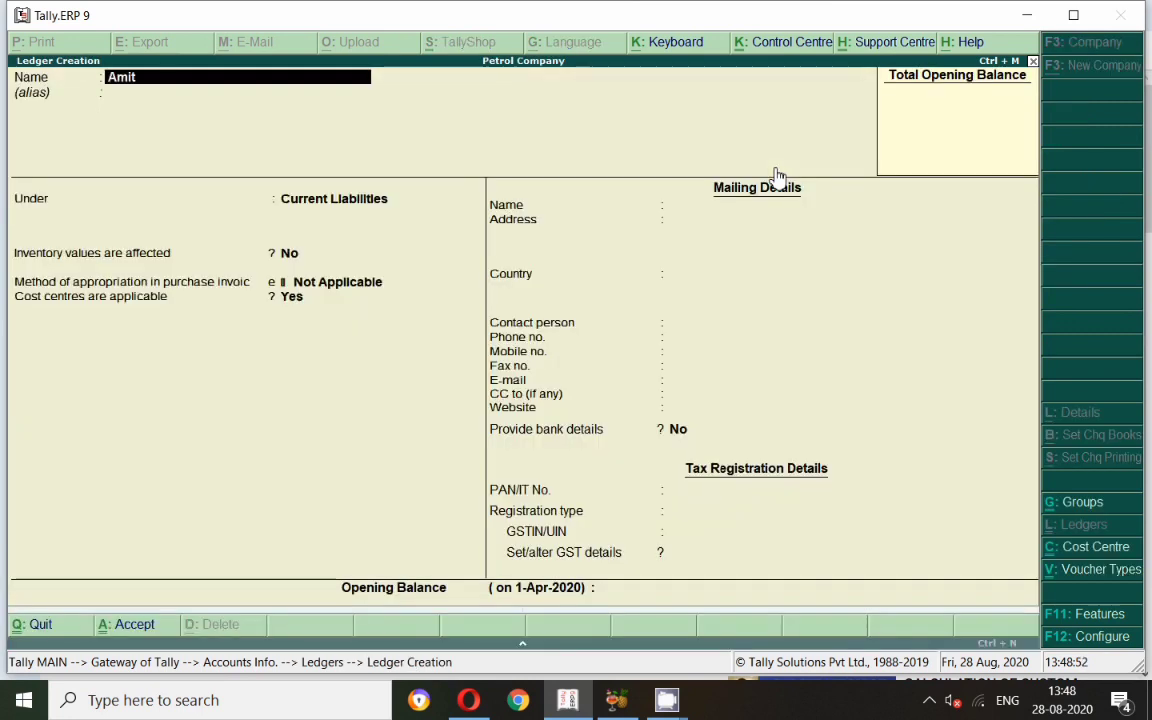
key("BackSpace")
key("BackSpace")
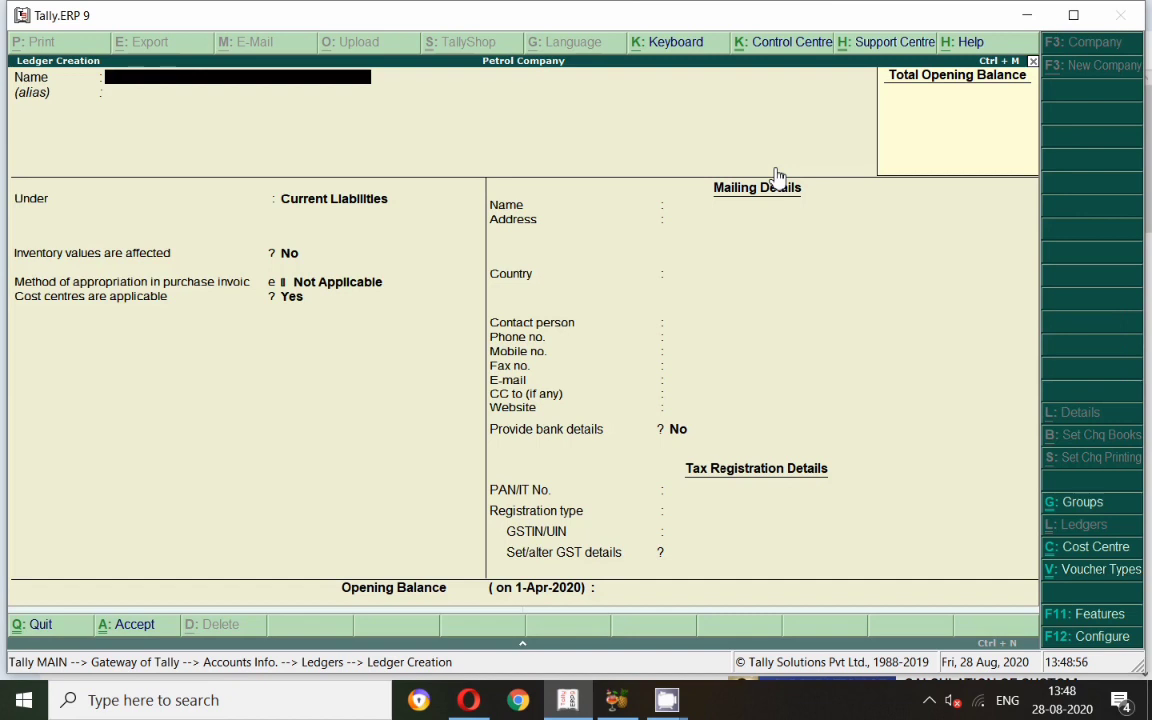
type("Ka")
type("mal")
type(" SAlar")
type("y")
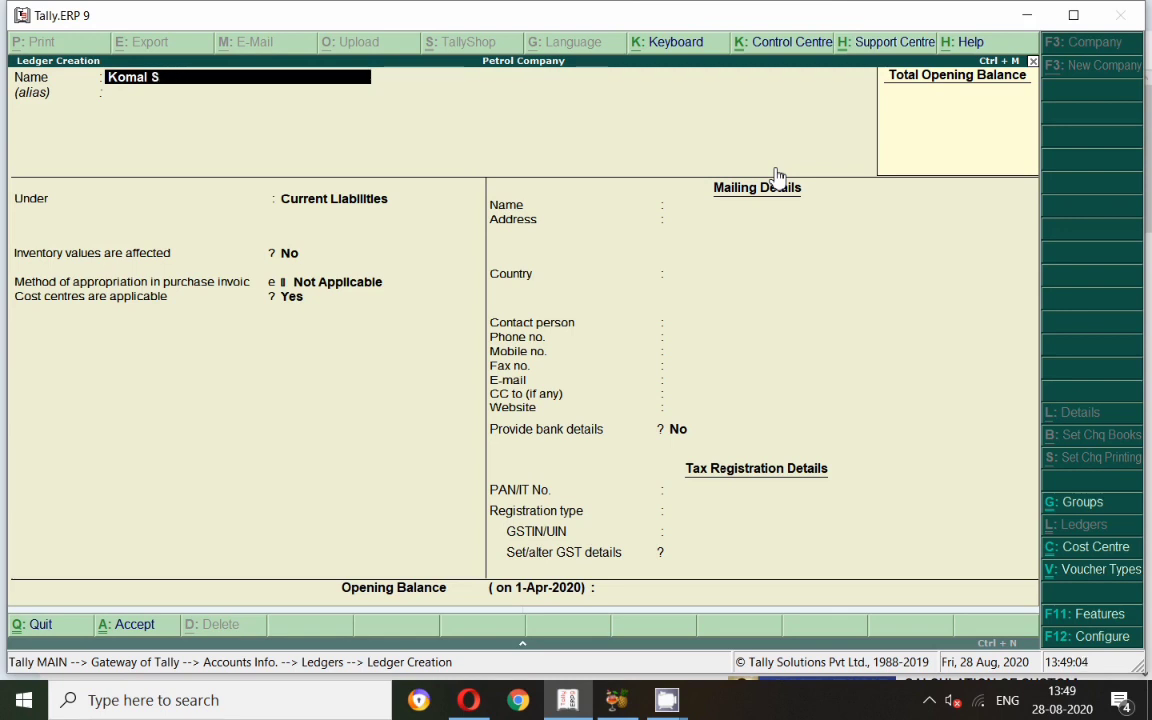
type("ry Ac/")
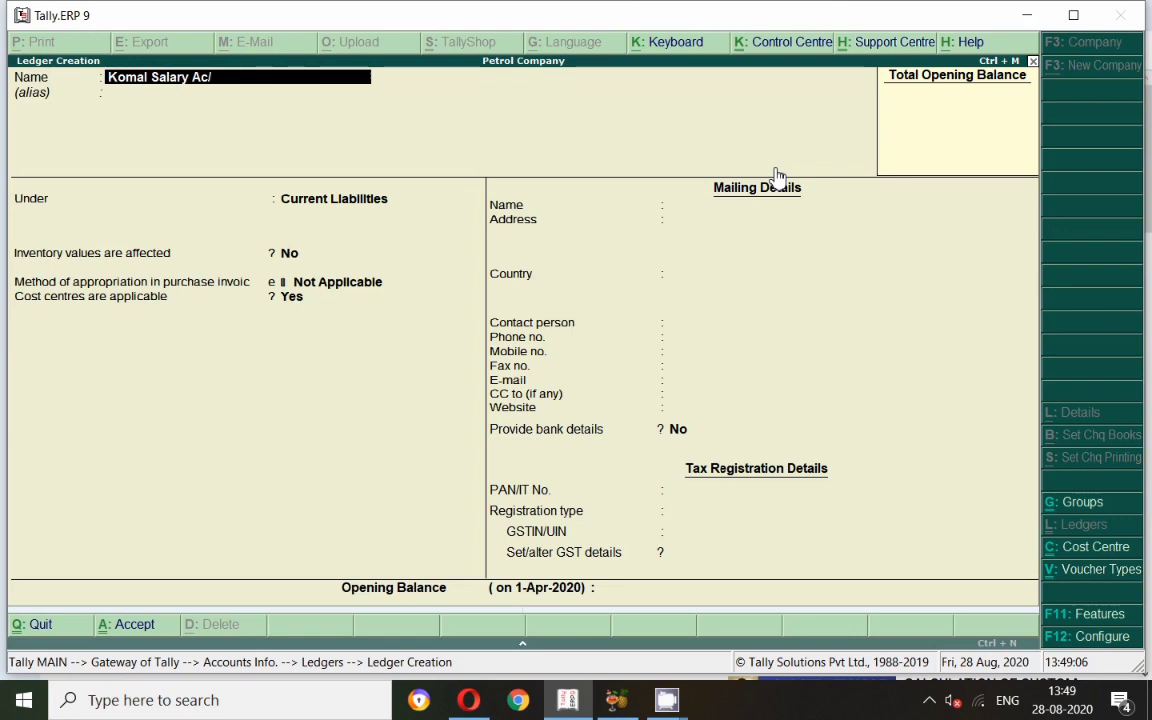
key("Return")
key("BackSpace")
key("BackSpace")
key("BackSpace")
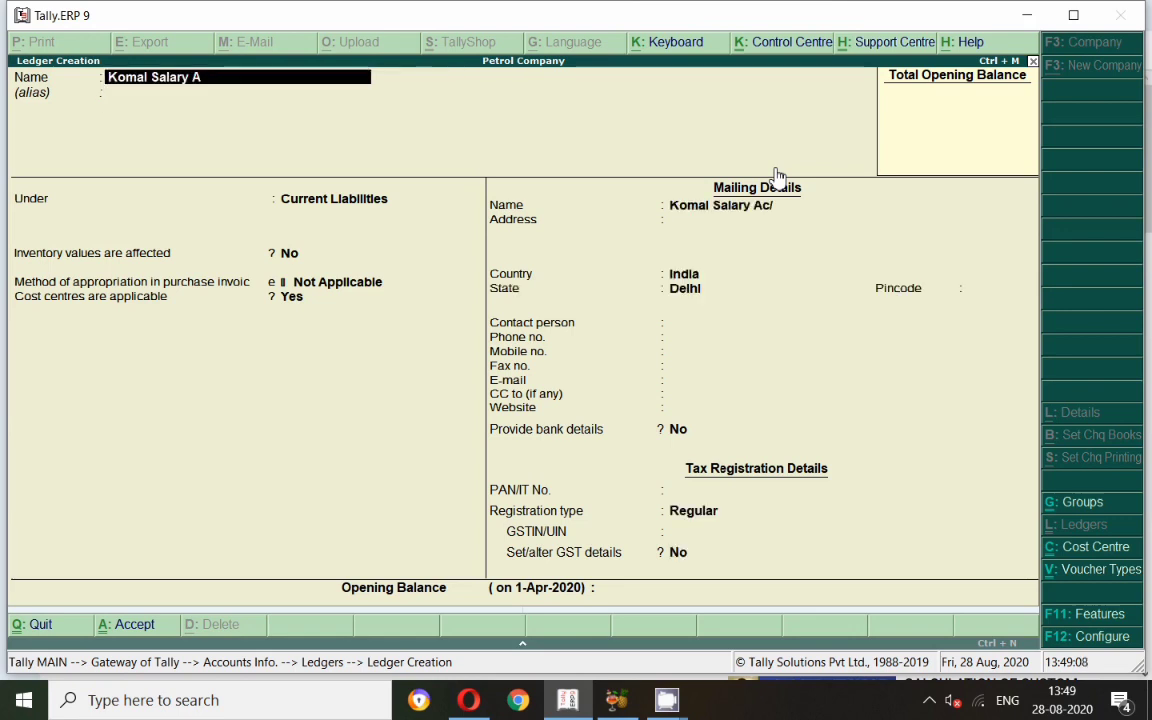
type("/c")
key("Return")
key("Return")
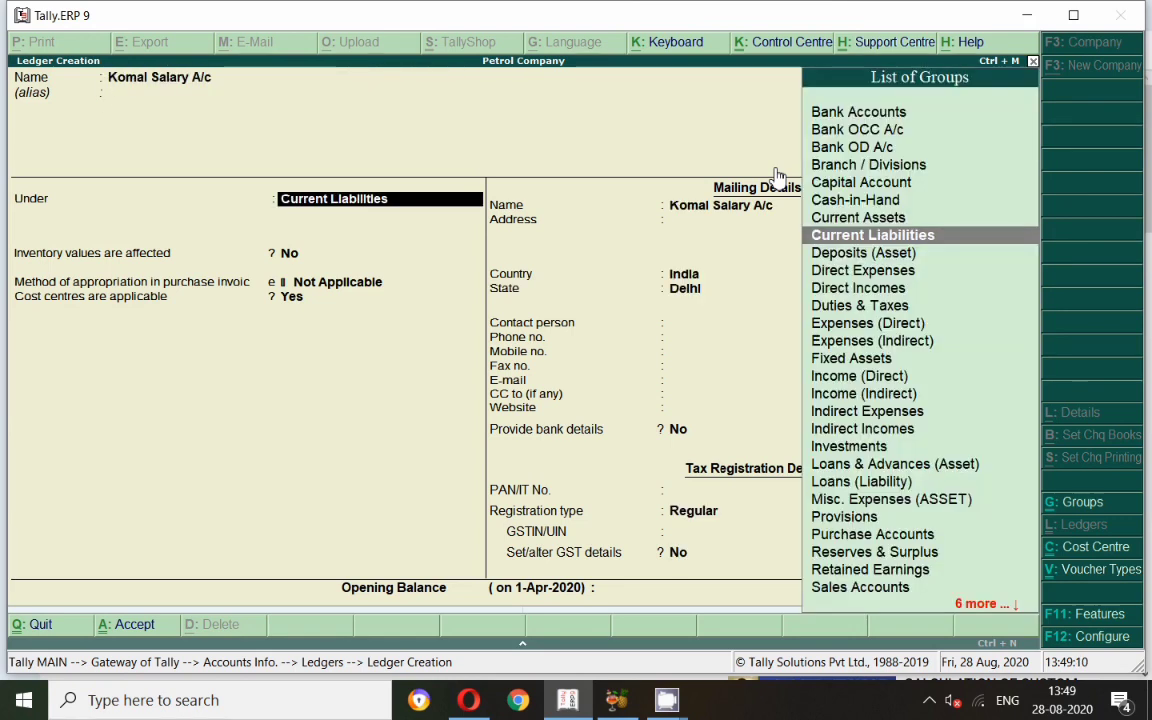
Place the employee's salary ledger under Indirect Expenses, keeping the default inventory, ledger type and appropriation settings.
type("In")
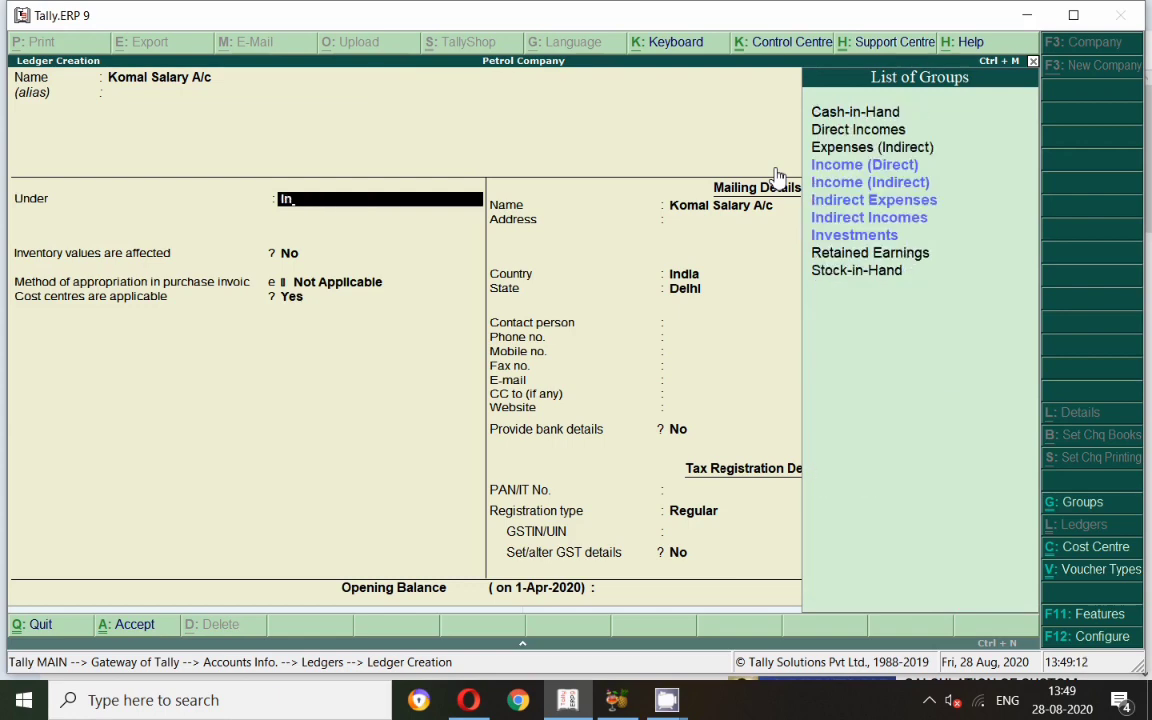
type("d")
key("Down")
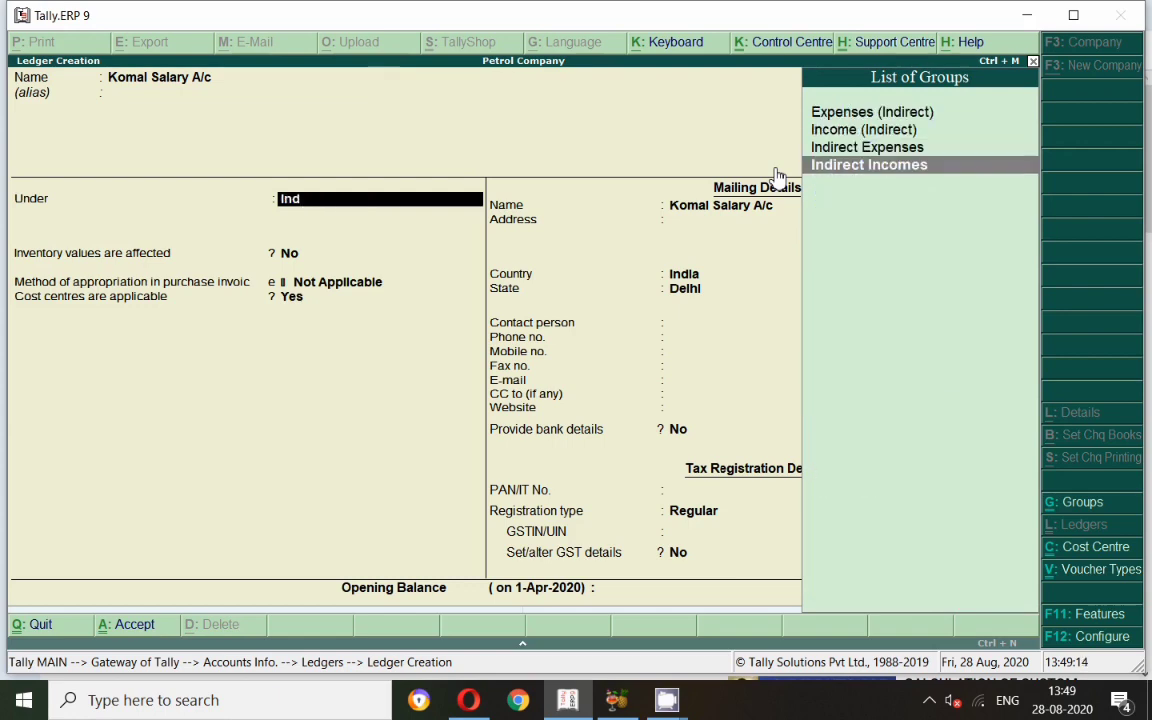
key("Up")
key("Return")
key("Return")
key("Return")
key("Return")
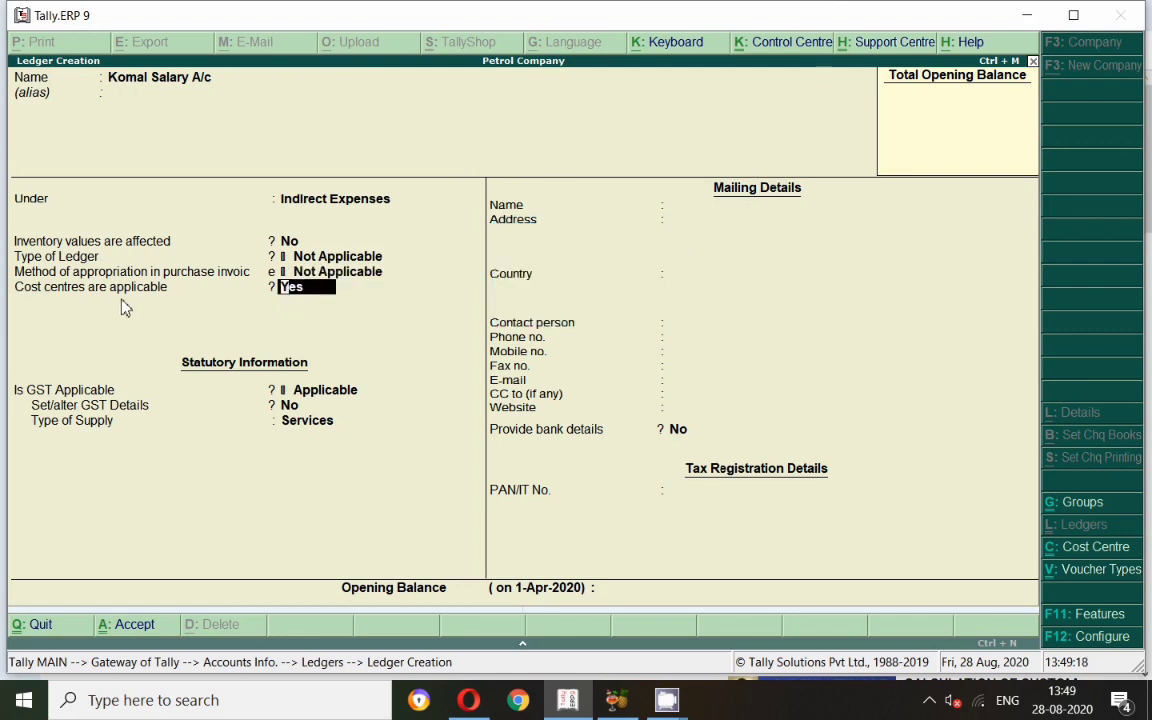
Set cost centres as not applicable for the employee's salary ledger and save it.
key("n")
key("Return")
key("Return")
key("Return")
key("Return")
key("Return")
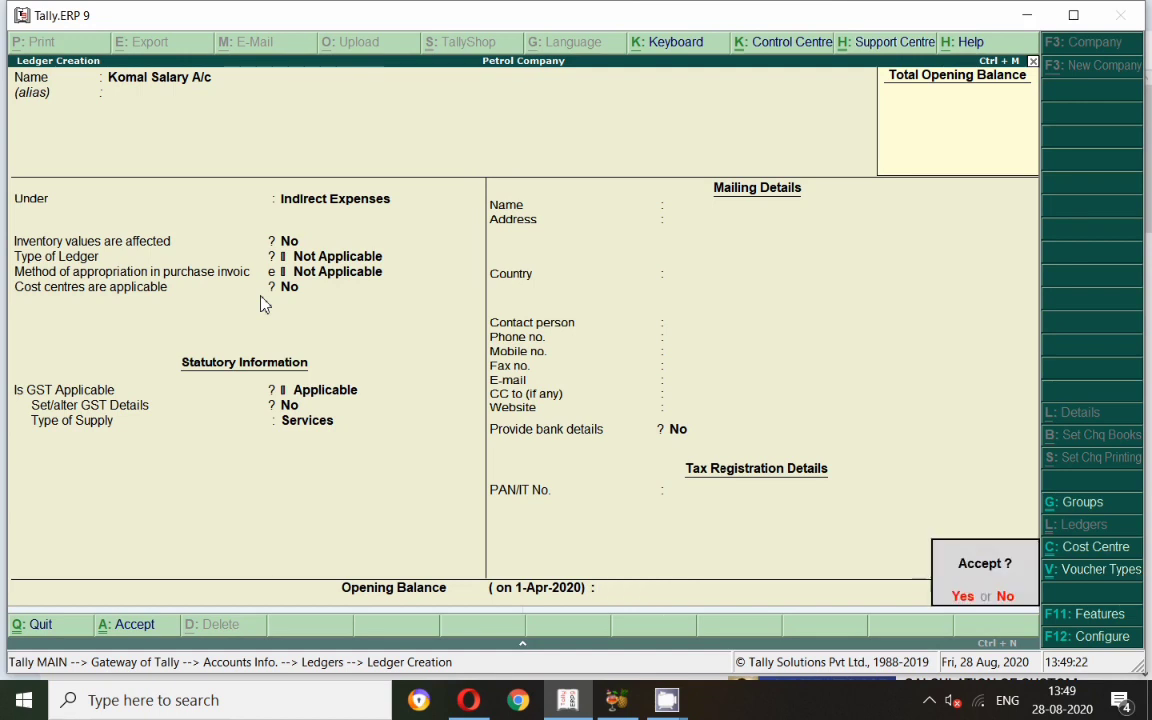
key("Return")
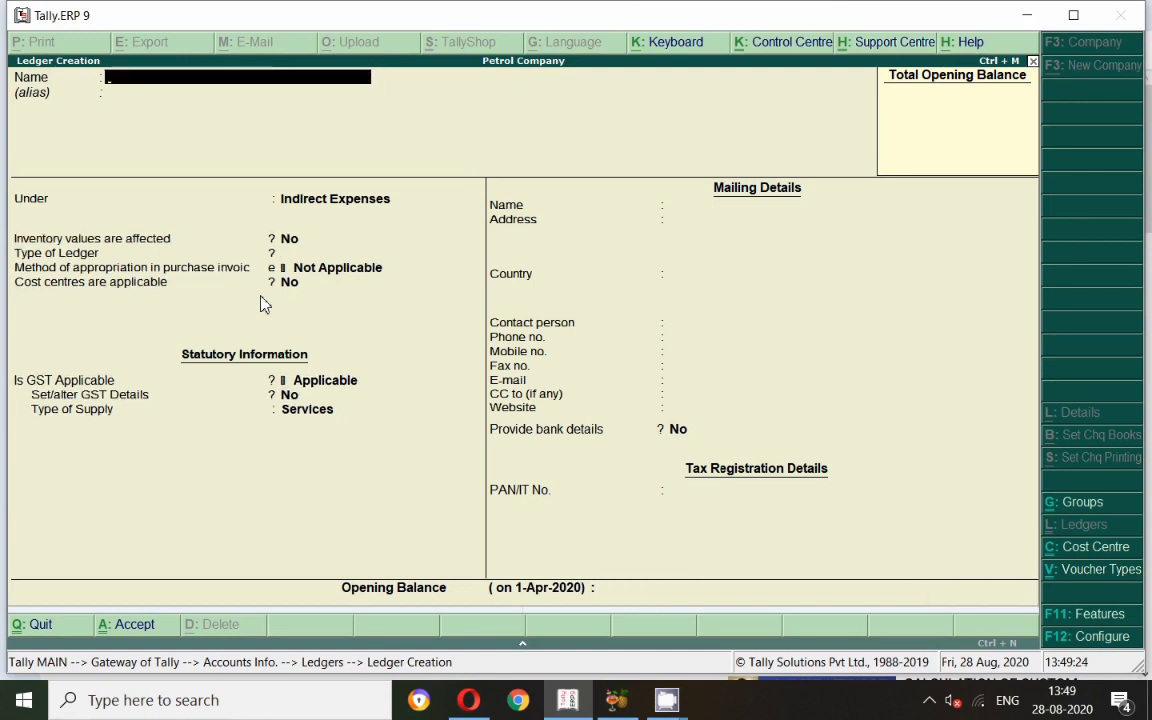
Name the next ledger with the employee's first name followed by "Advance Salary A/c".
type("Konal Advance Sala")
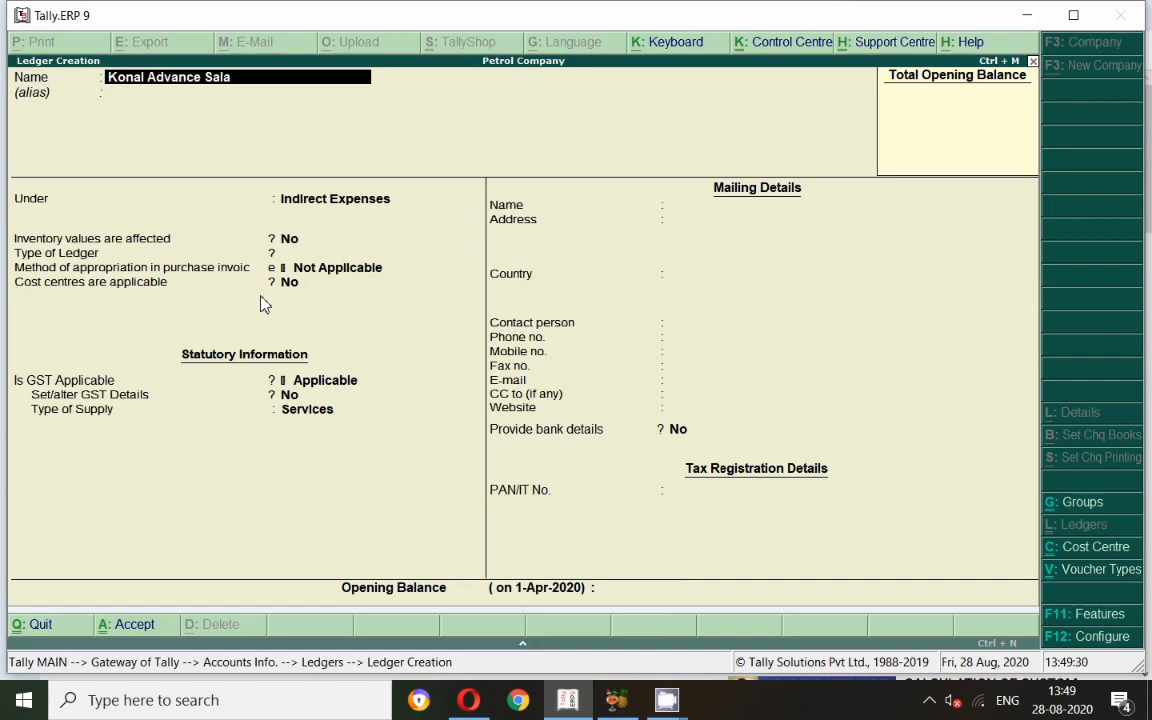
type("A/c")
key("Return")
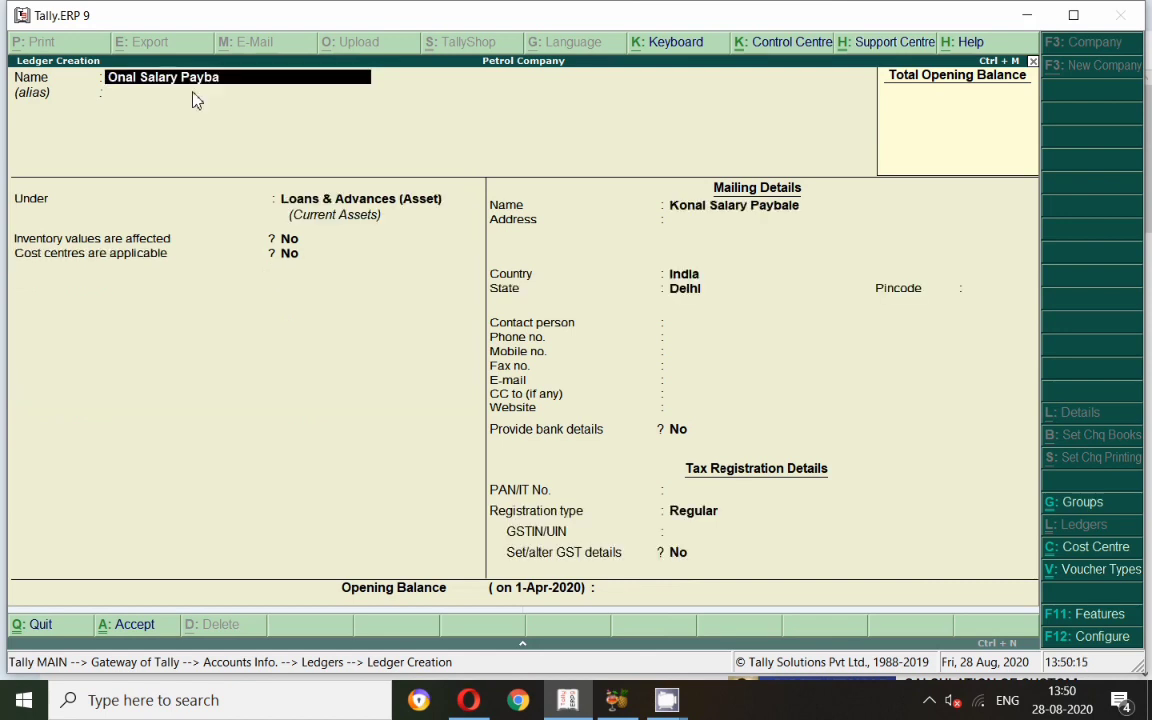
Name the employee's salary payable ledger with the ending "Salary Paybal" and place it under Current Liabilities.
key("Return")
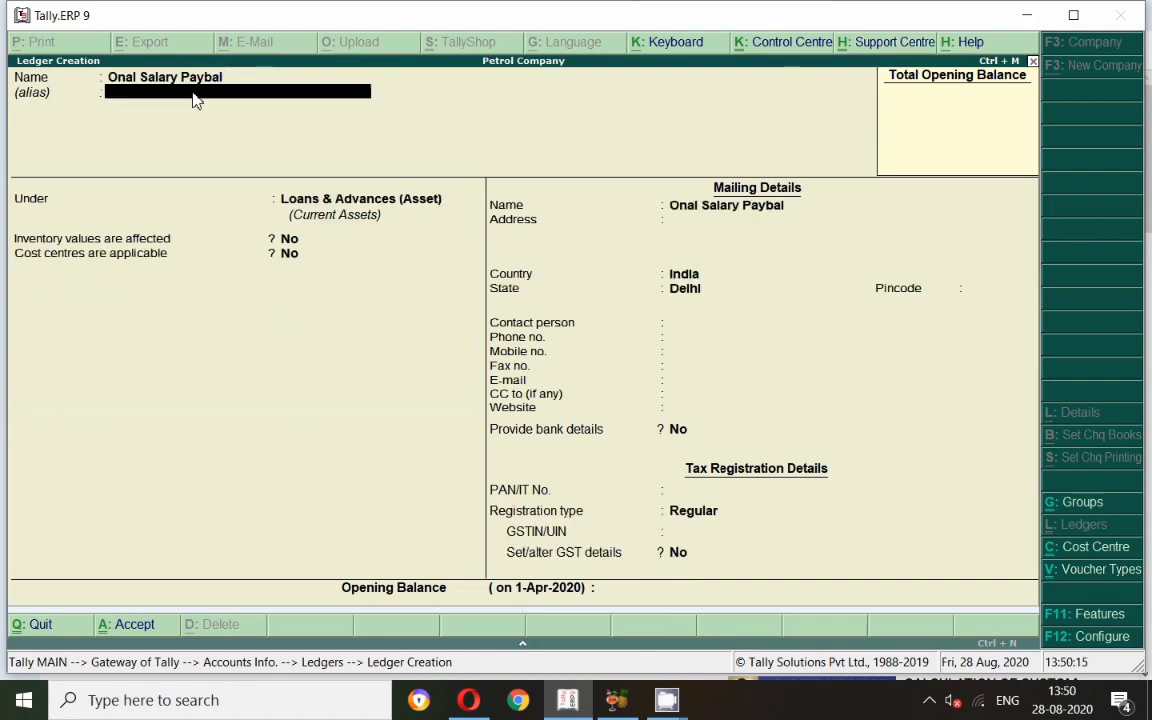
key("Return")
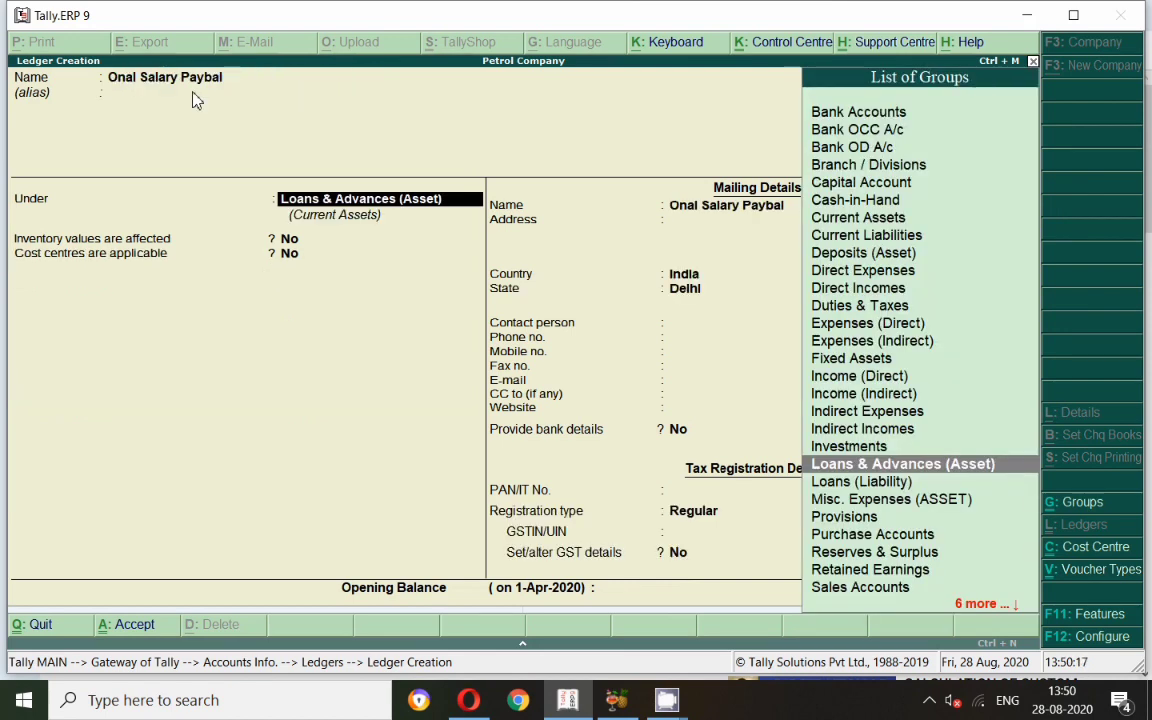
type("Cu")
key("Down")
key("Return")
key("Return")
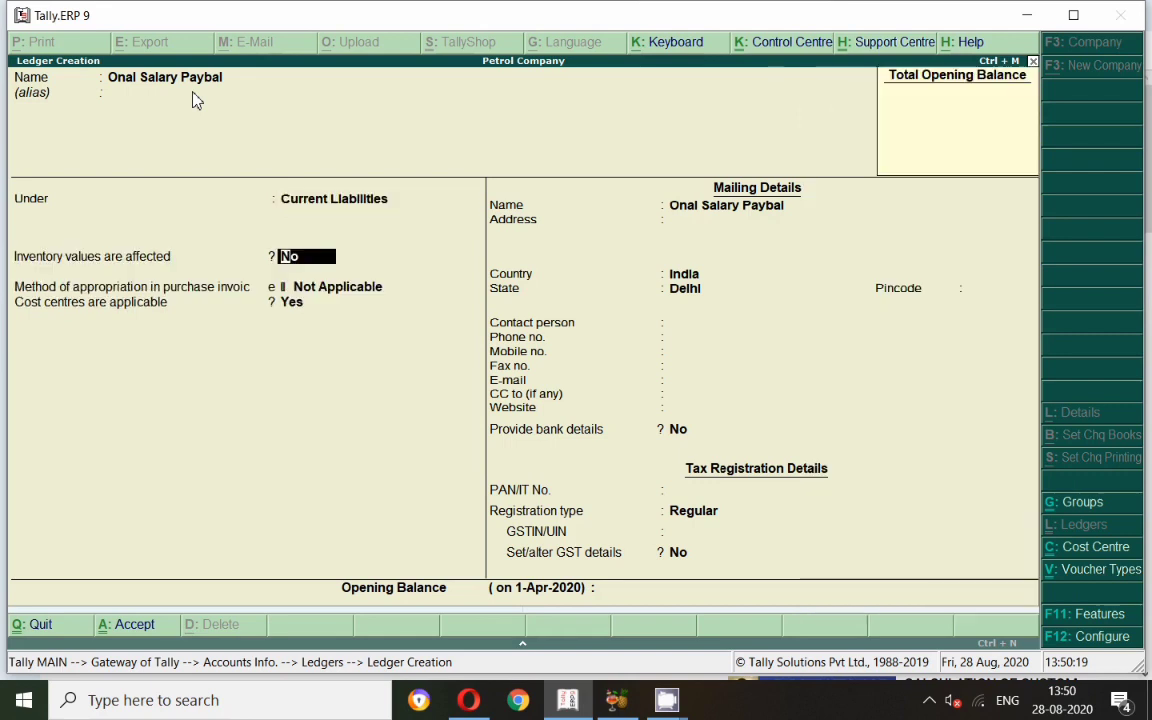
Set cost centres as not applicable for the salary payable ledger, keep its remaining defaults and save it.
key("Return")
type("n")
key("Return")
key("Return")
key("Return")
key("Return")
key("Return")
key("Return")
key("Return")
key("Return")
key("Return")
key("Return")
key("Return")
key("Return")
key("Return")
key("Return")
key("Return")
key("Return")
key("Return")
key("Return")
key("Return")
key("Return")
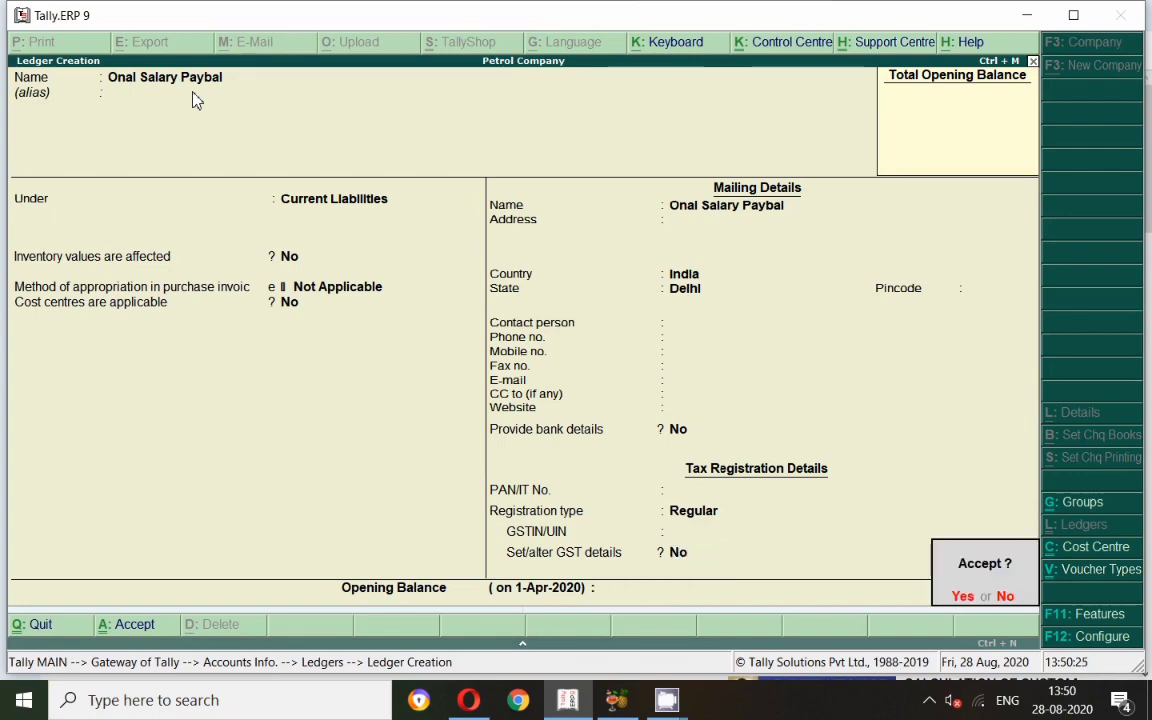
key("Return")
Leave ledger creation and open a new payment voucher.
key("Escape")
key("Return")
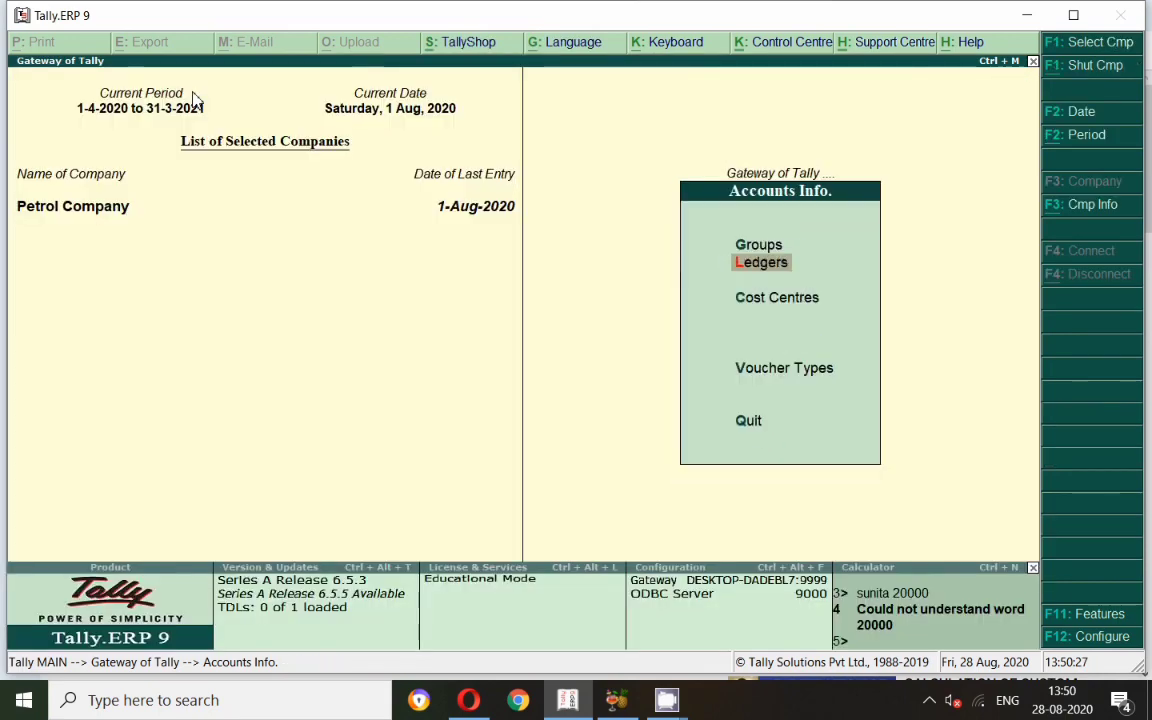
key("Escape")
key("v")
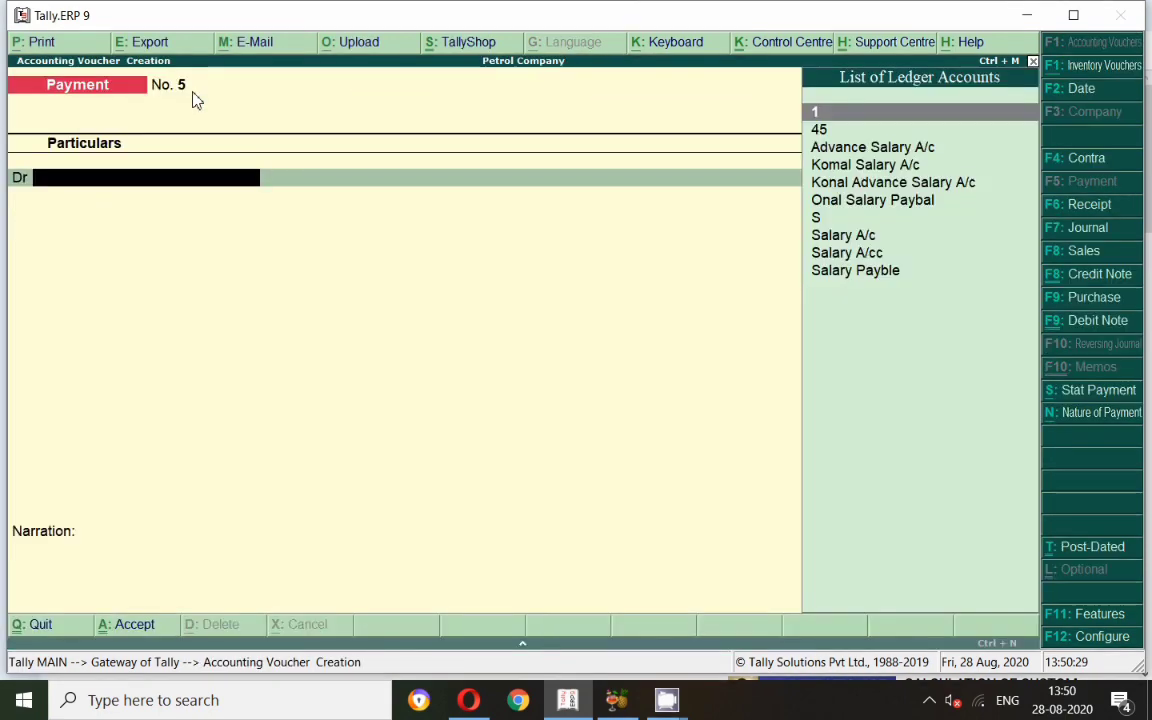
Set the payment voucher's date to 2-7-2020.
key("F2")
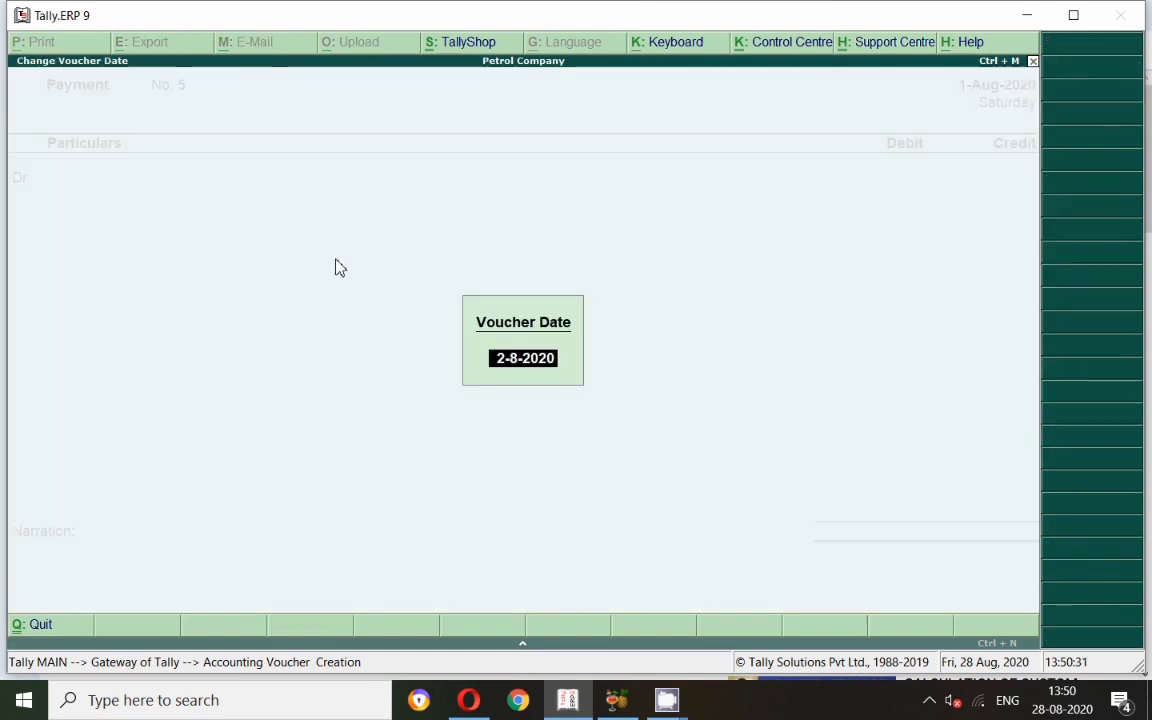
type("1.")
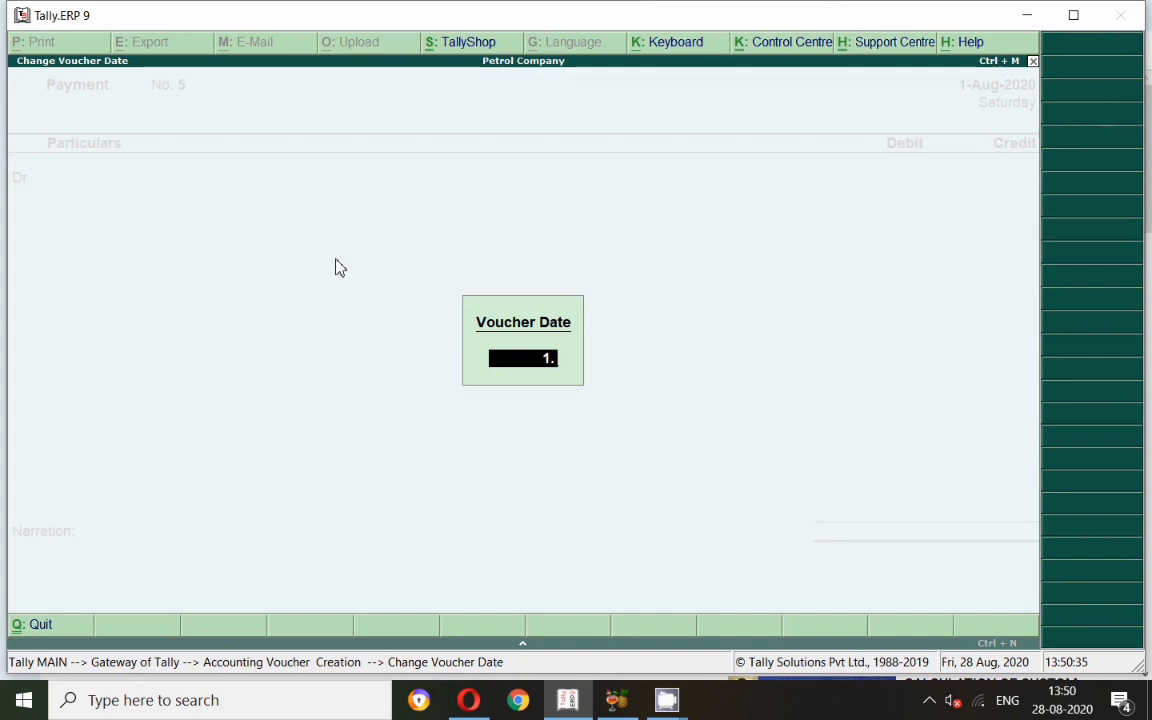
type("2")
key("BackSpace")
key("BackSpace")
key("BackSpace")
type("2.7")
key("Return")
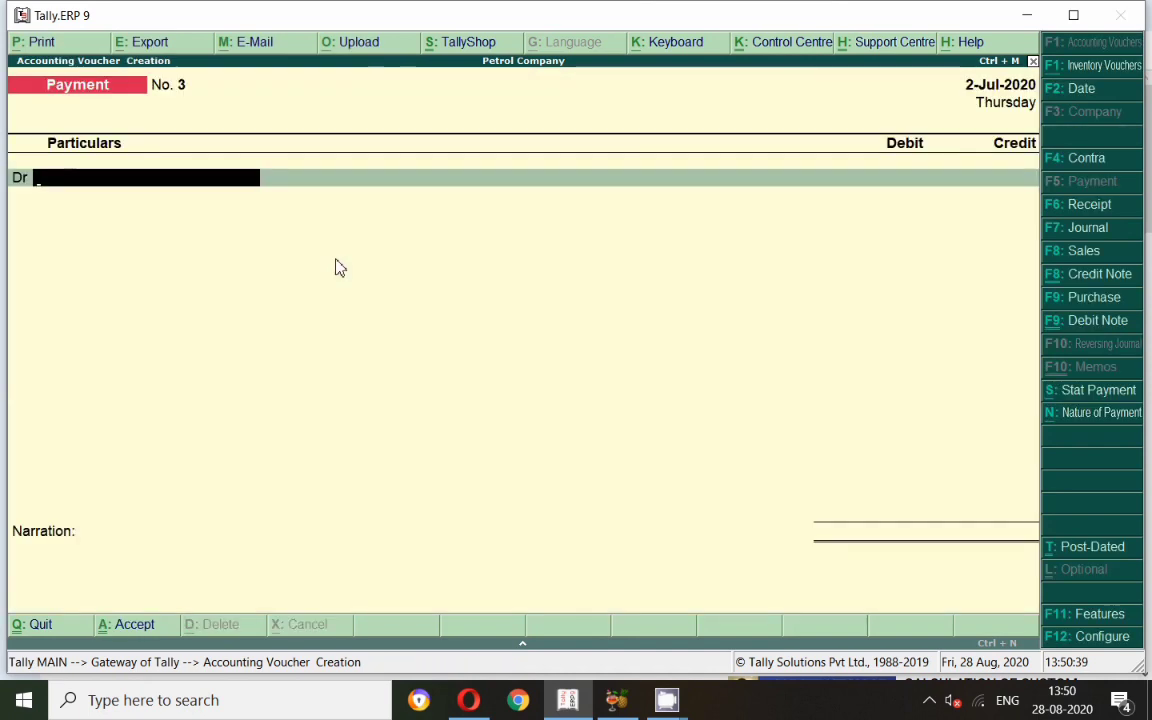
Debit the employee-specific Advance Salary A/c ledger with 5,000.
type("Kon")
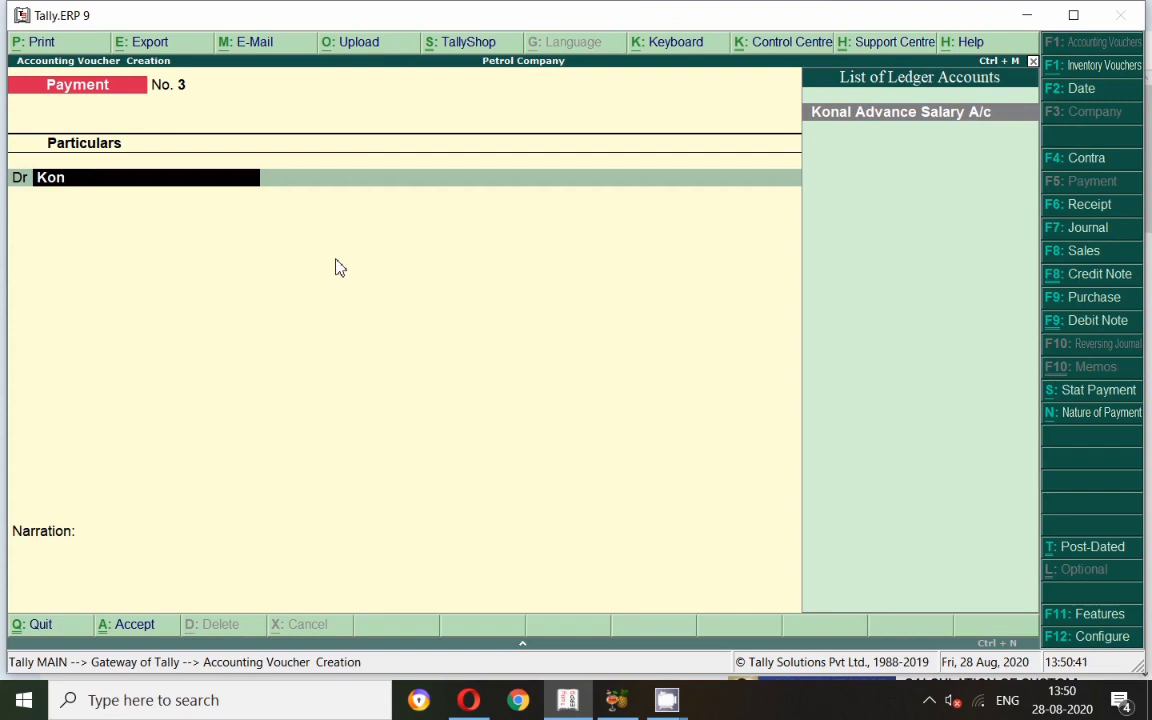
key("Return")
type("5,00")
type("000")
key("Return")
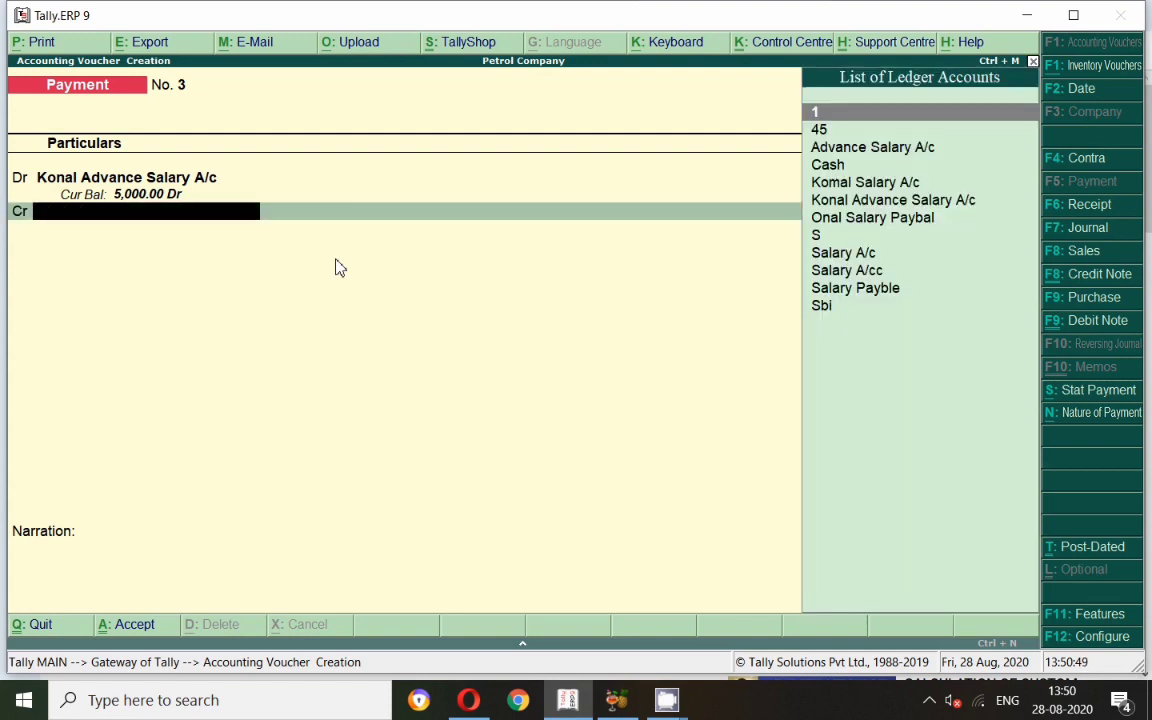
Credit Sbi with 5,000, keep the default cheque allocation details, then save the payment and leave voucher entry.
type("Sbi")
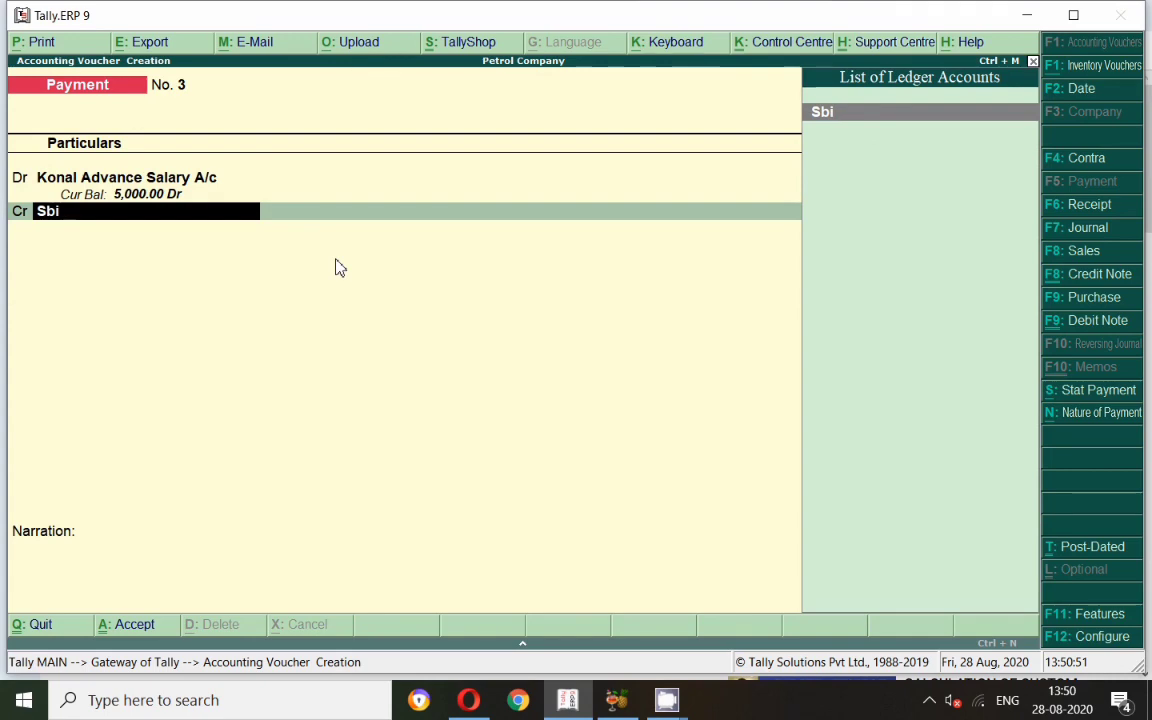
key("Return")
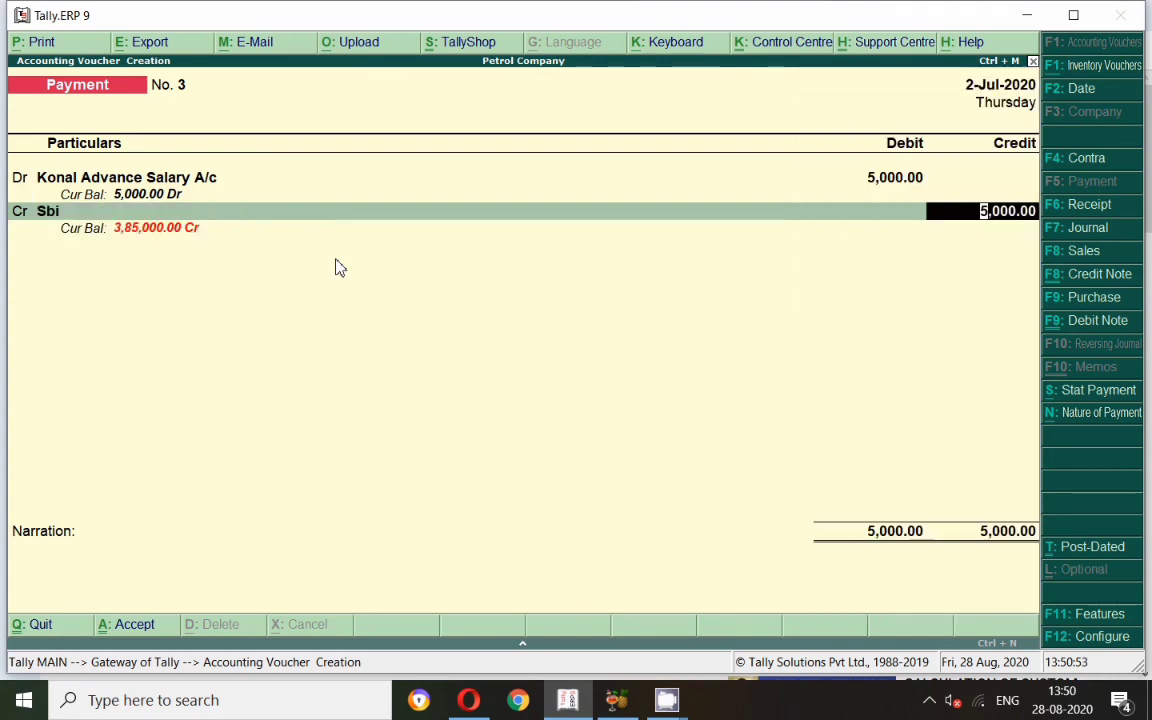
key("Return")
key("Return")
key("Return")
key("Return")
key("Return")
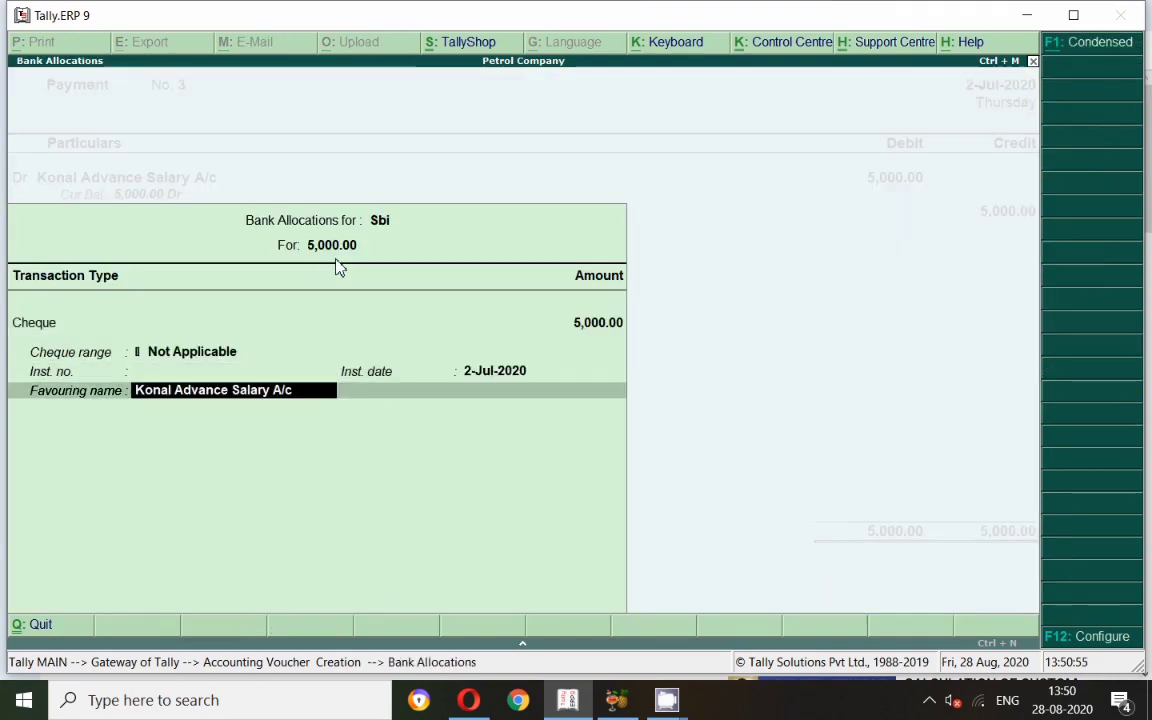
key("Return")
key("Return")
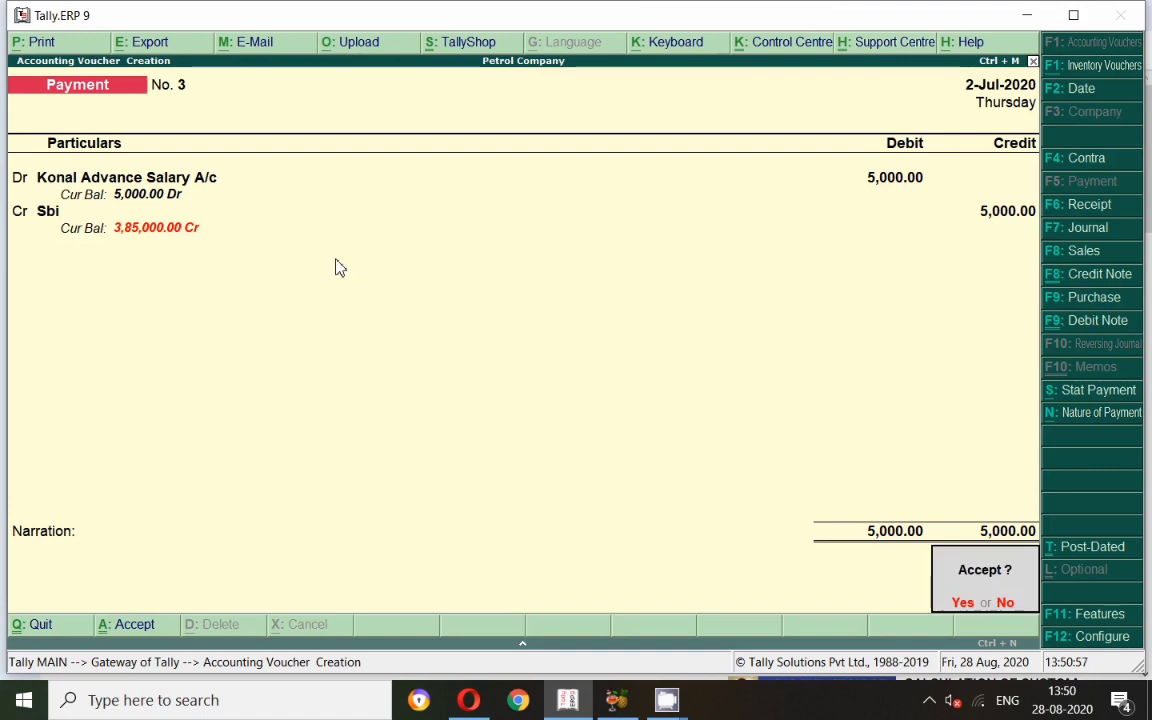
key("Return")
key("Escape")
key("Return")
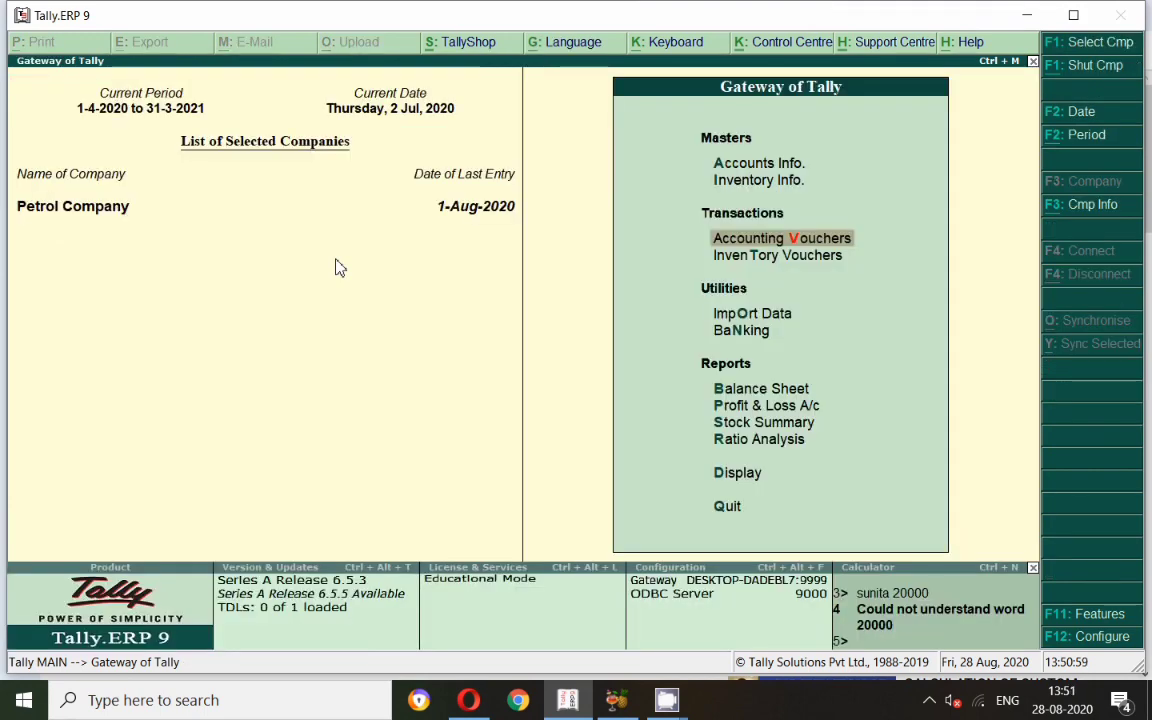
Examine the balance sheet's Current Assets breakdown and the ledgers under Loans & Advances (Asset).
key("b")
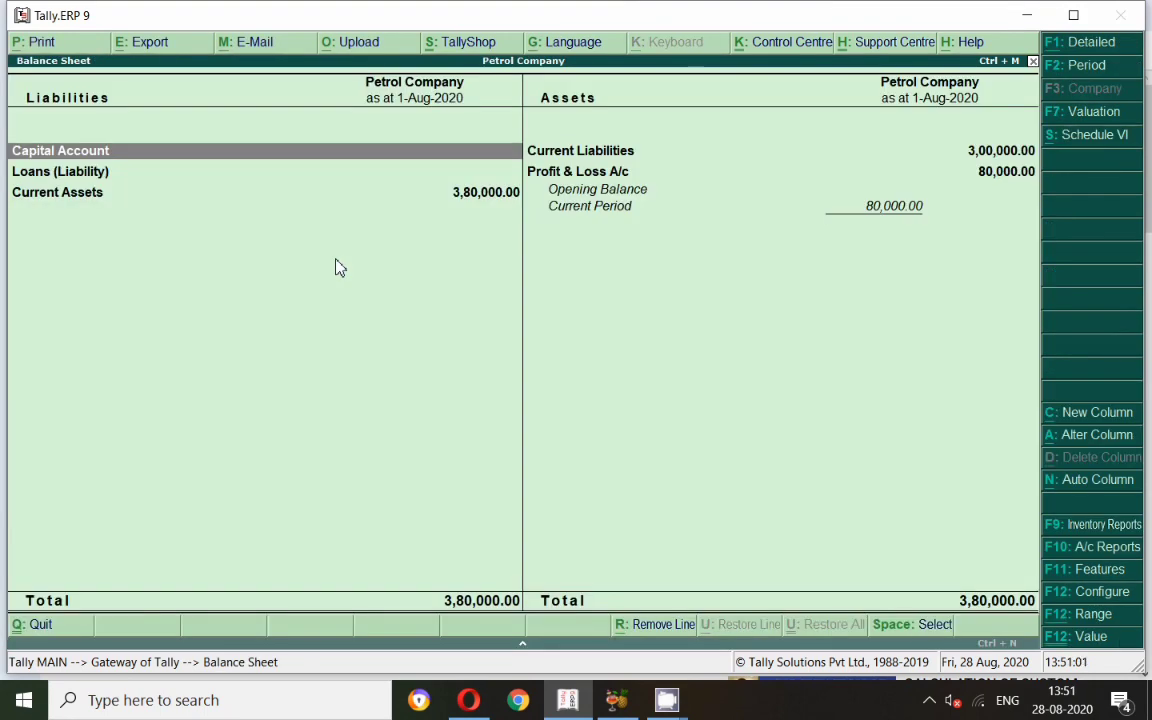
key("Right")
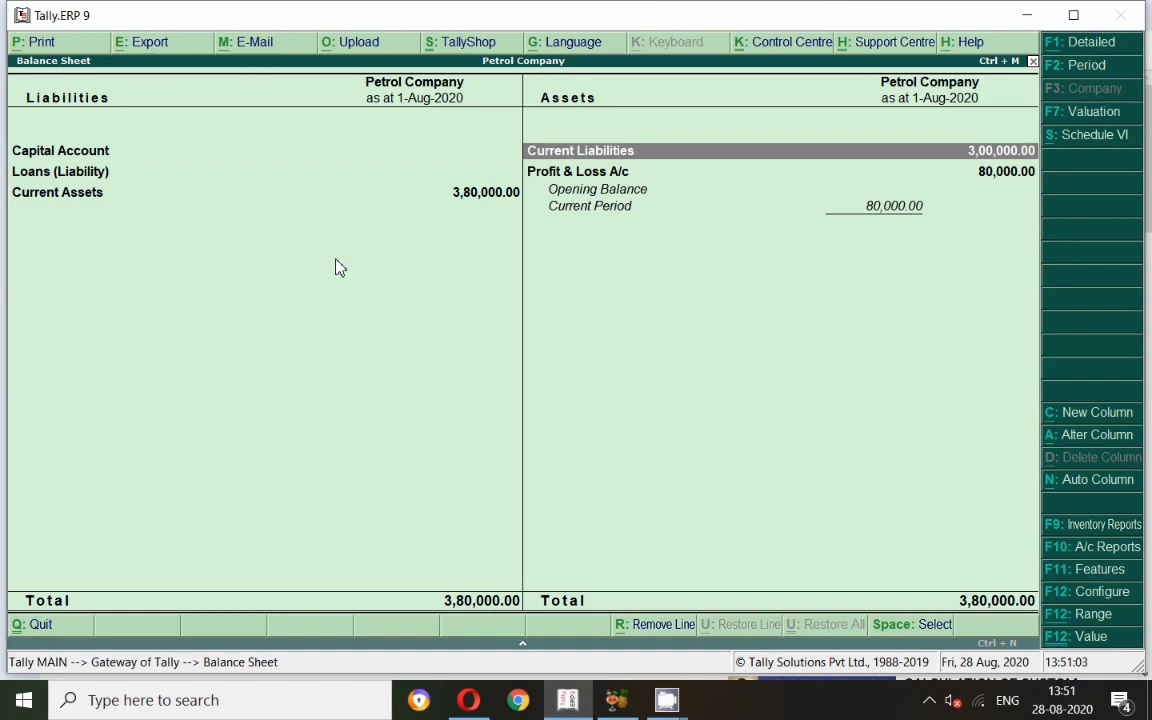
key("Left")
key("Down")
key("Down")
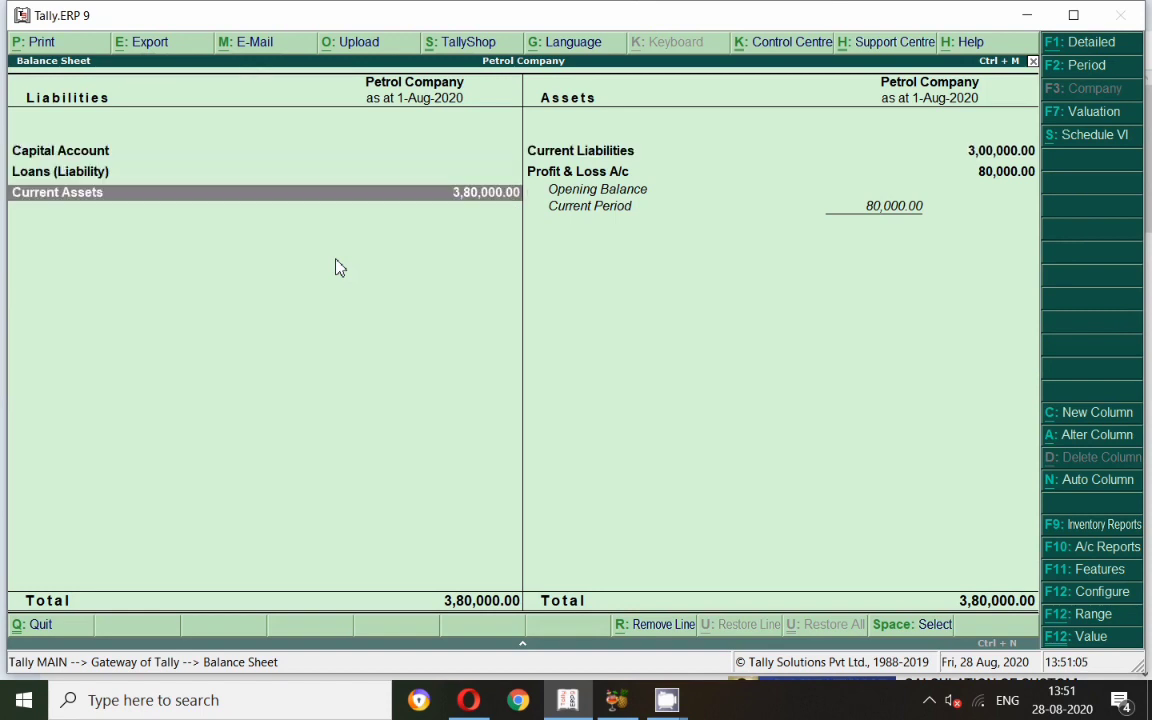
key("shift+Return")
key("Down")
key("Down")
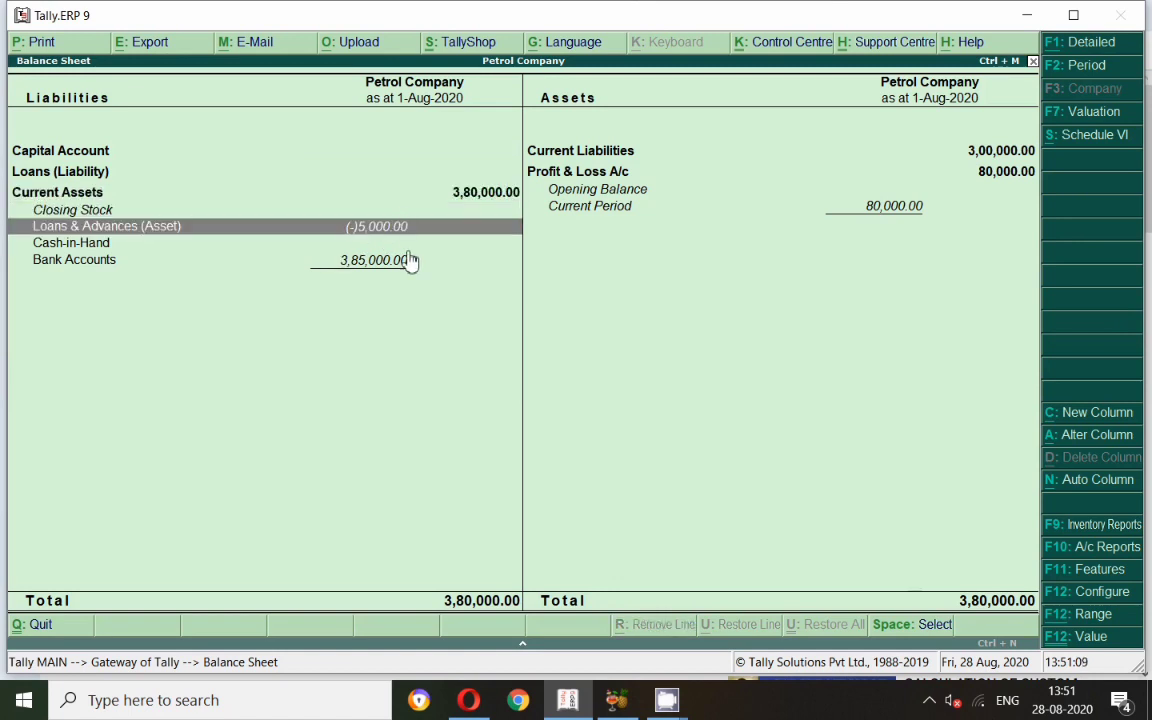
key("Return")
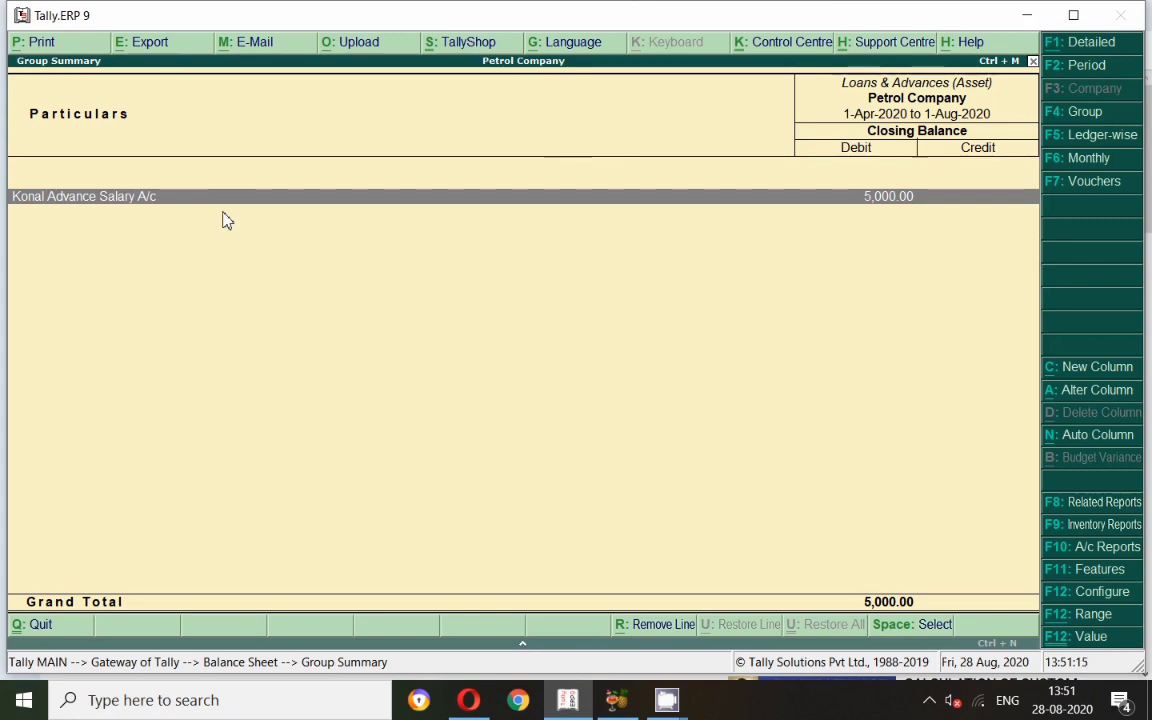
key("Escape")
key("Escape")
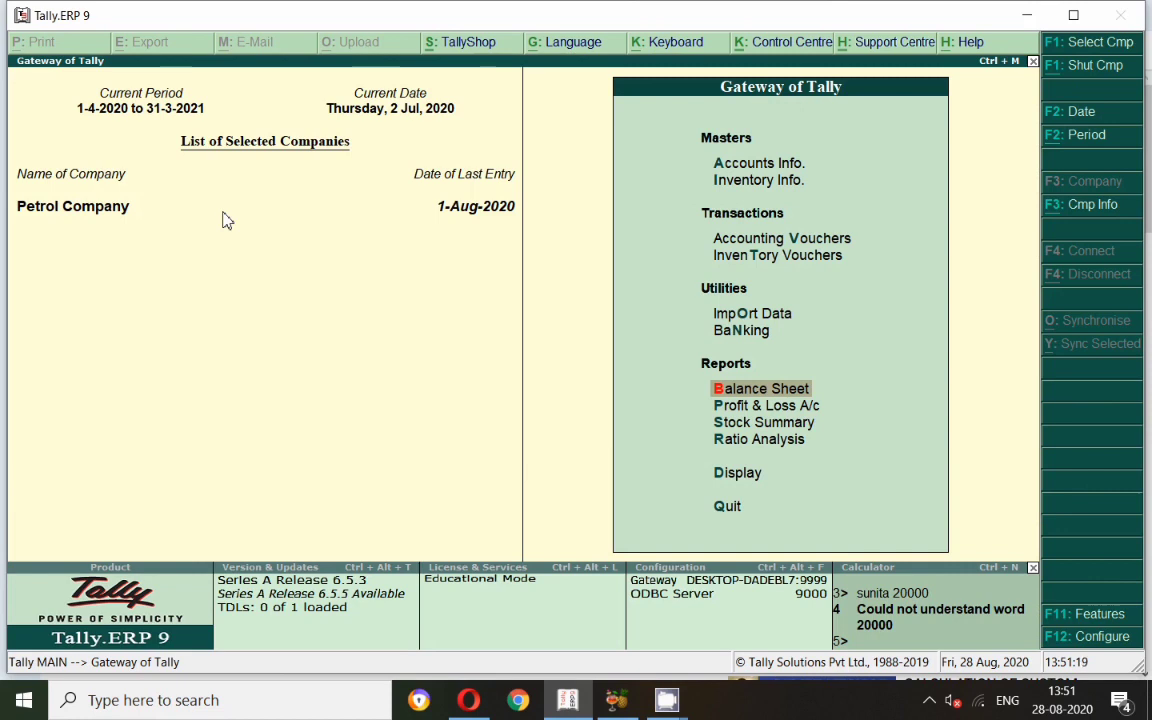
Start a new journal voucher dated 31-7-2020.
key("v")
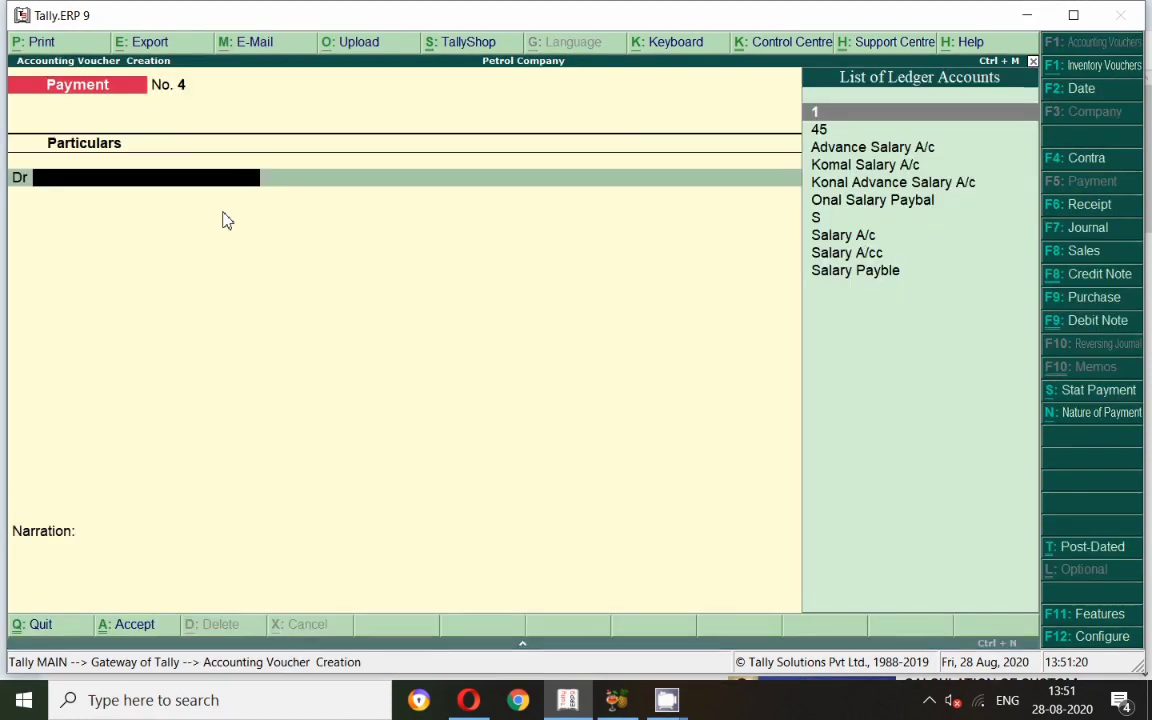
left_click(1081, 236)
key("F2")
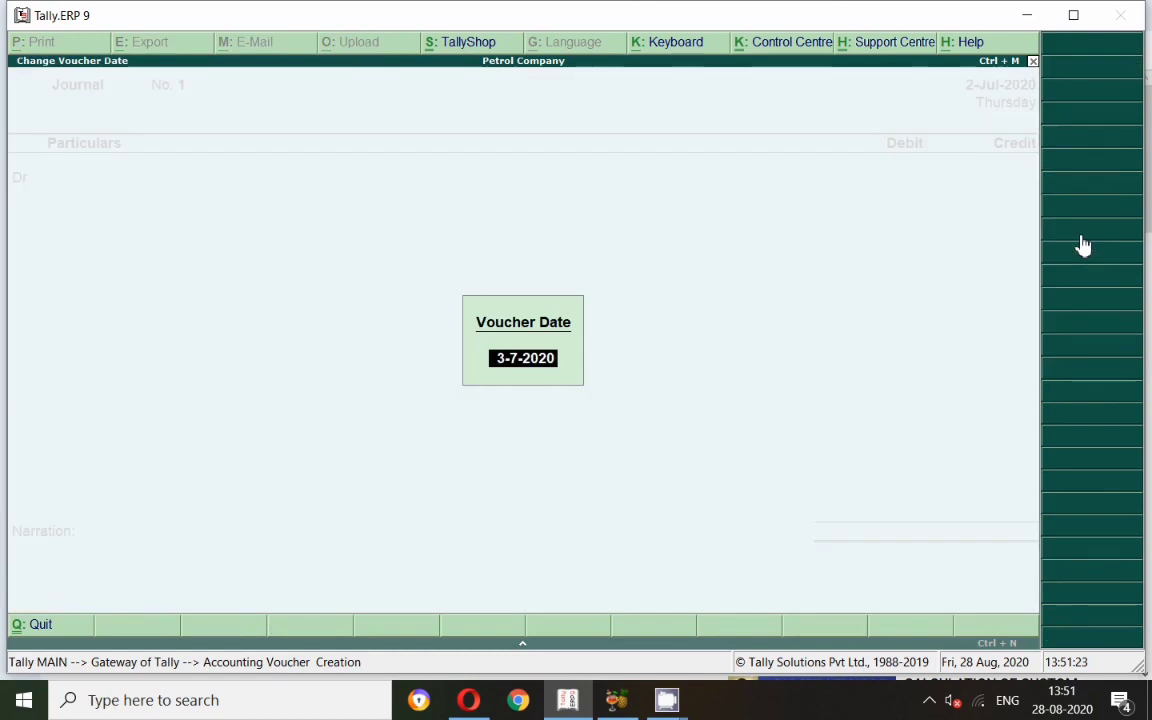
type("31-7")
key("Return")
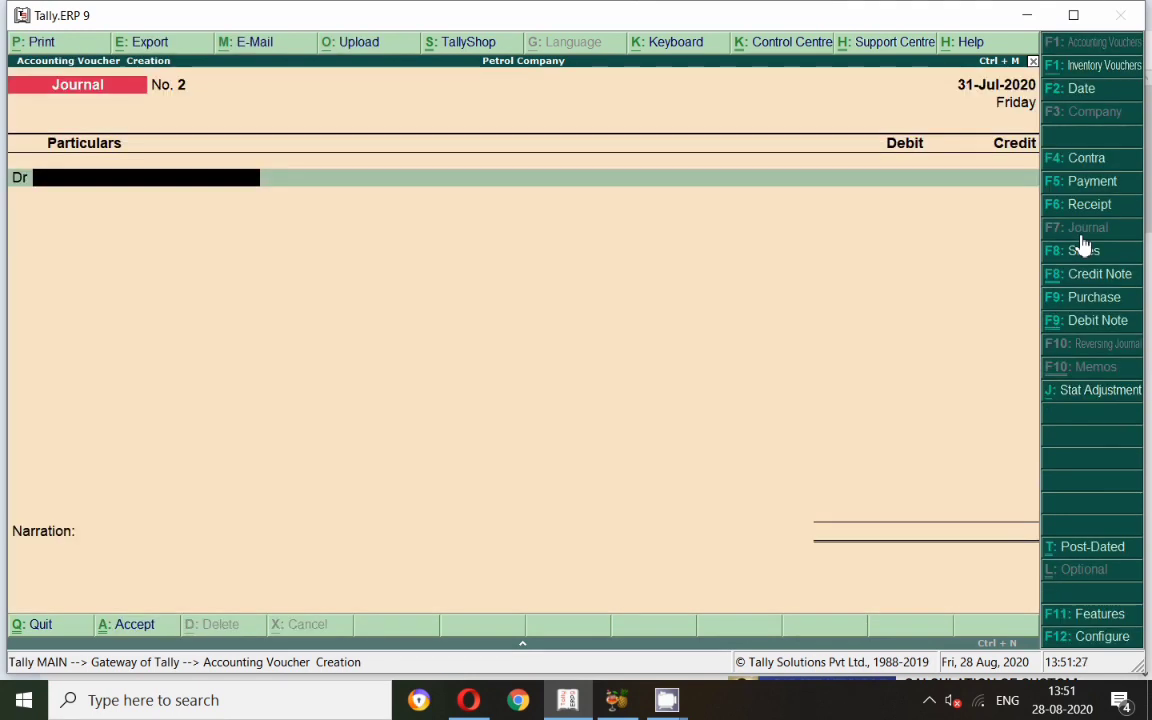
Debit the employee-specific Salary A/c ledger with 20,000.
type("Ko")
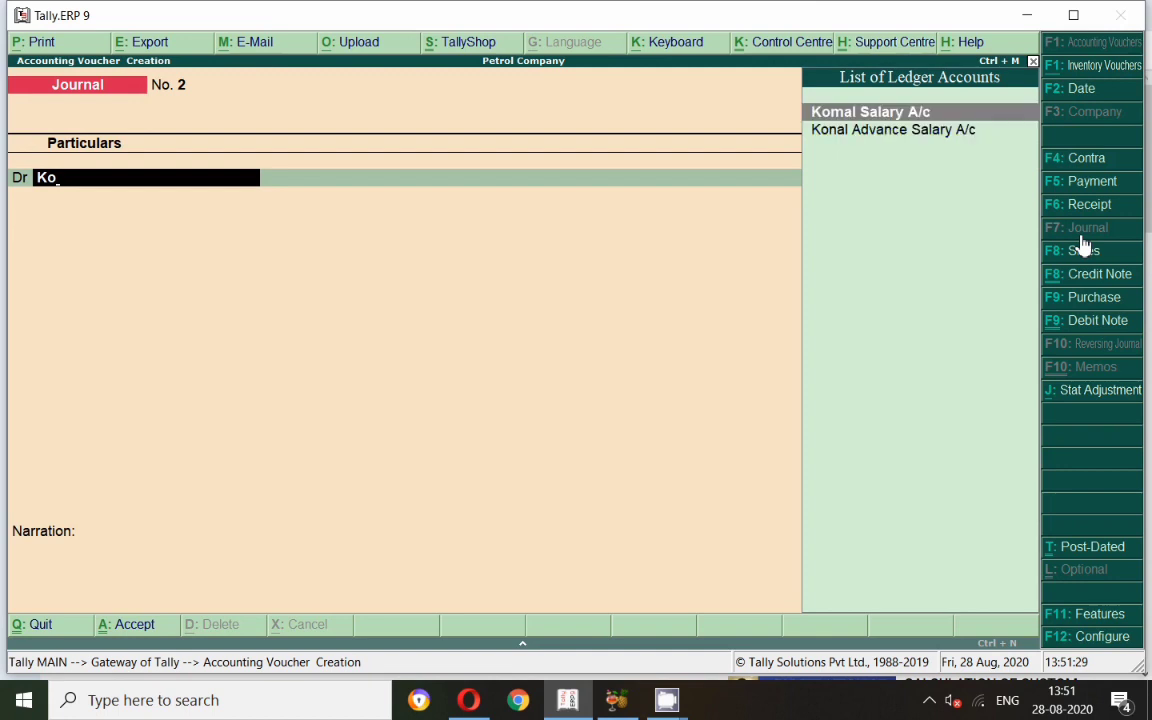
key("Return")
type("200,000")
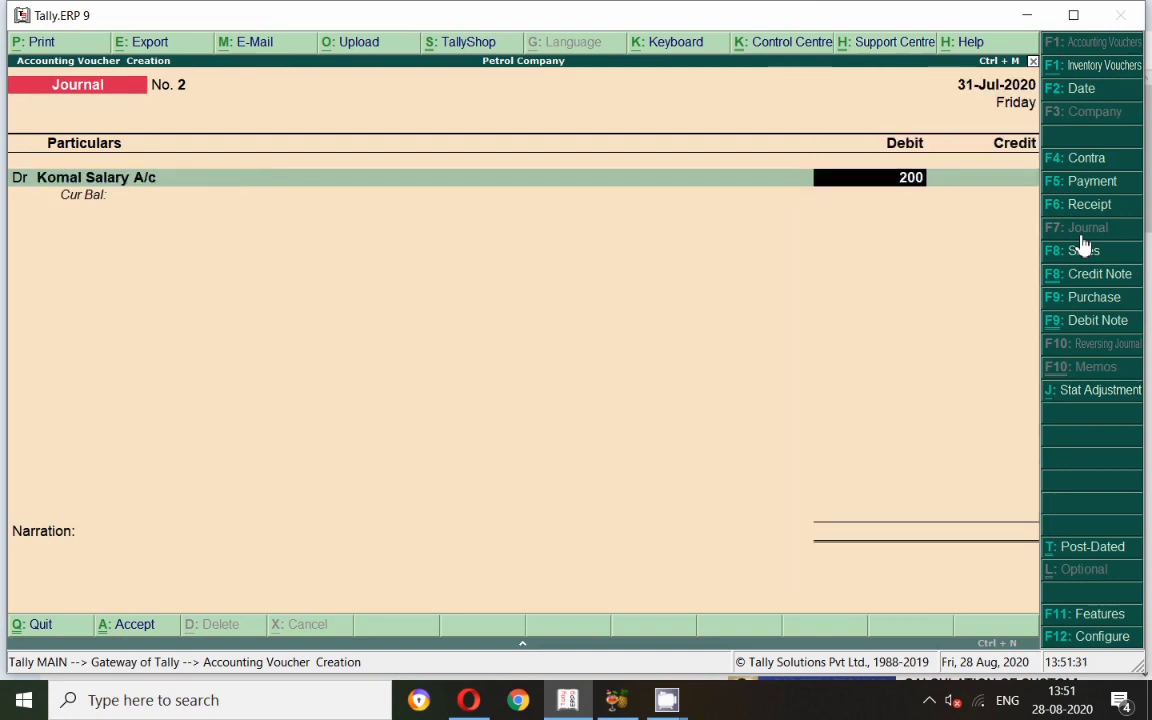
key("Return")
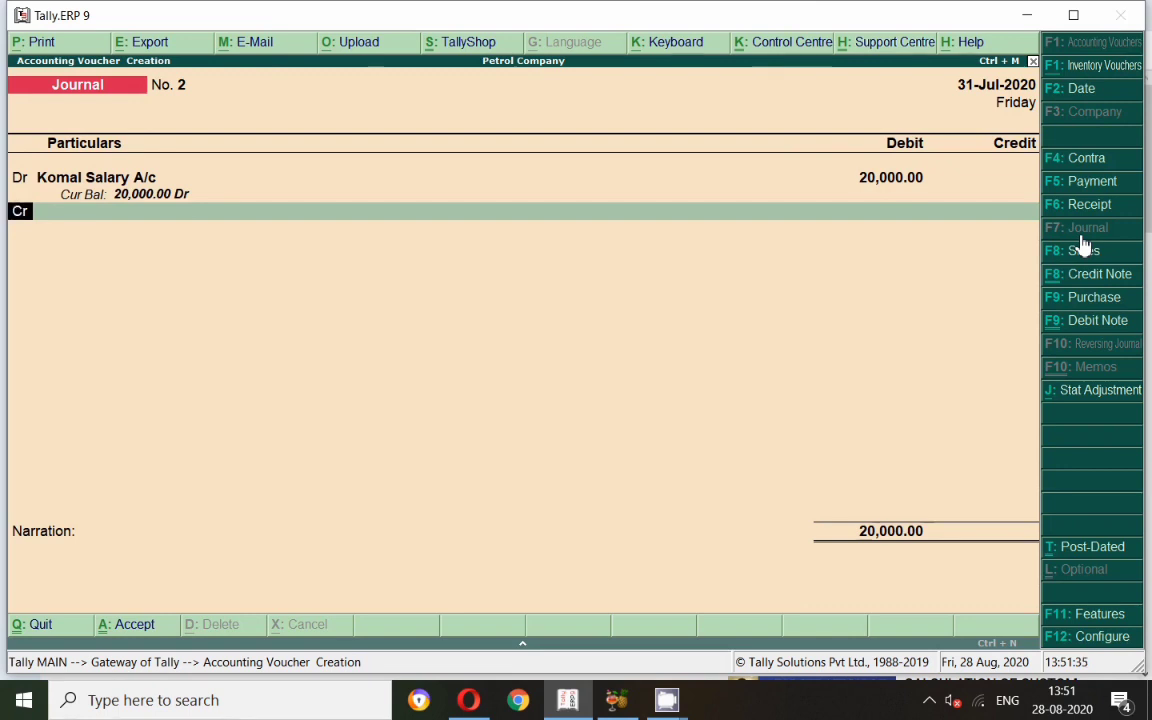
Credit the employee-specific Advance Salary A/c ledger with 5,000.
type("Ad")
key("Down")
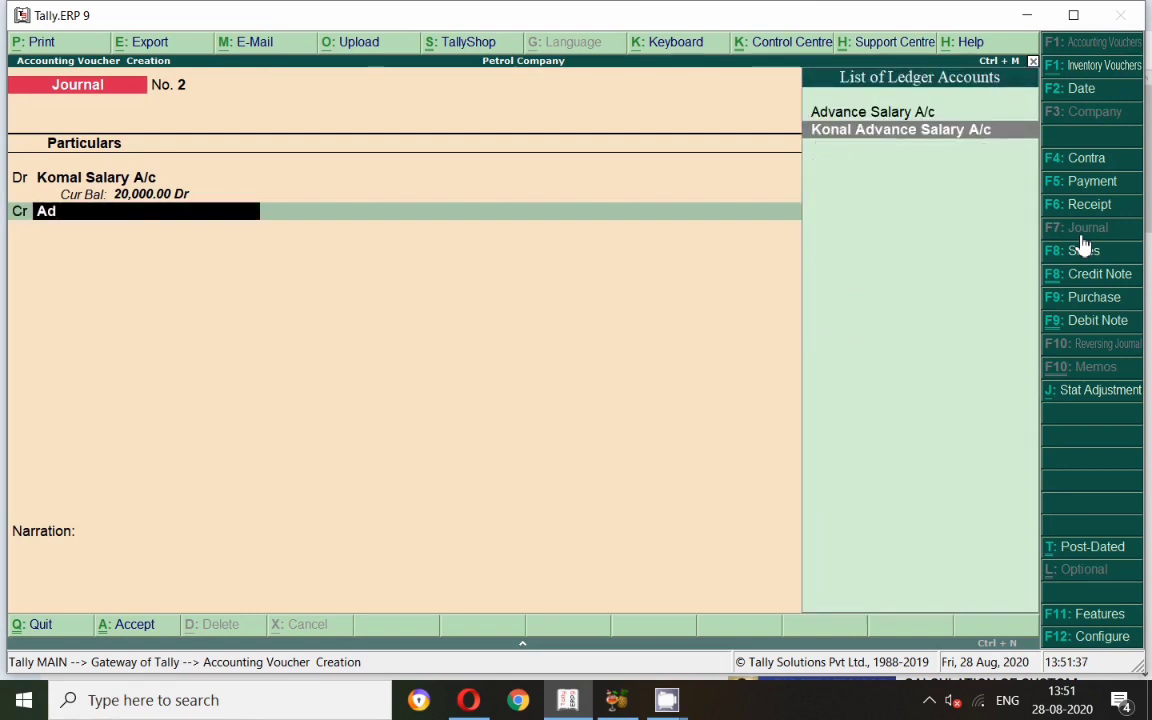
key("Return")
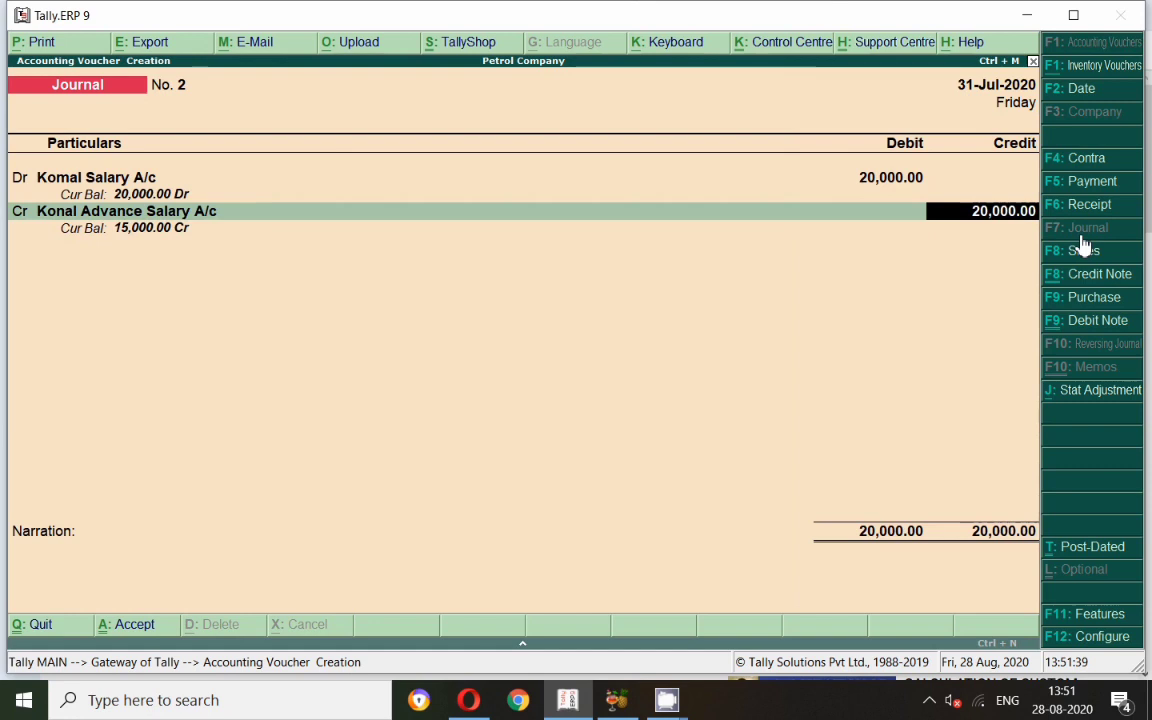
type("5000")
key("Return")
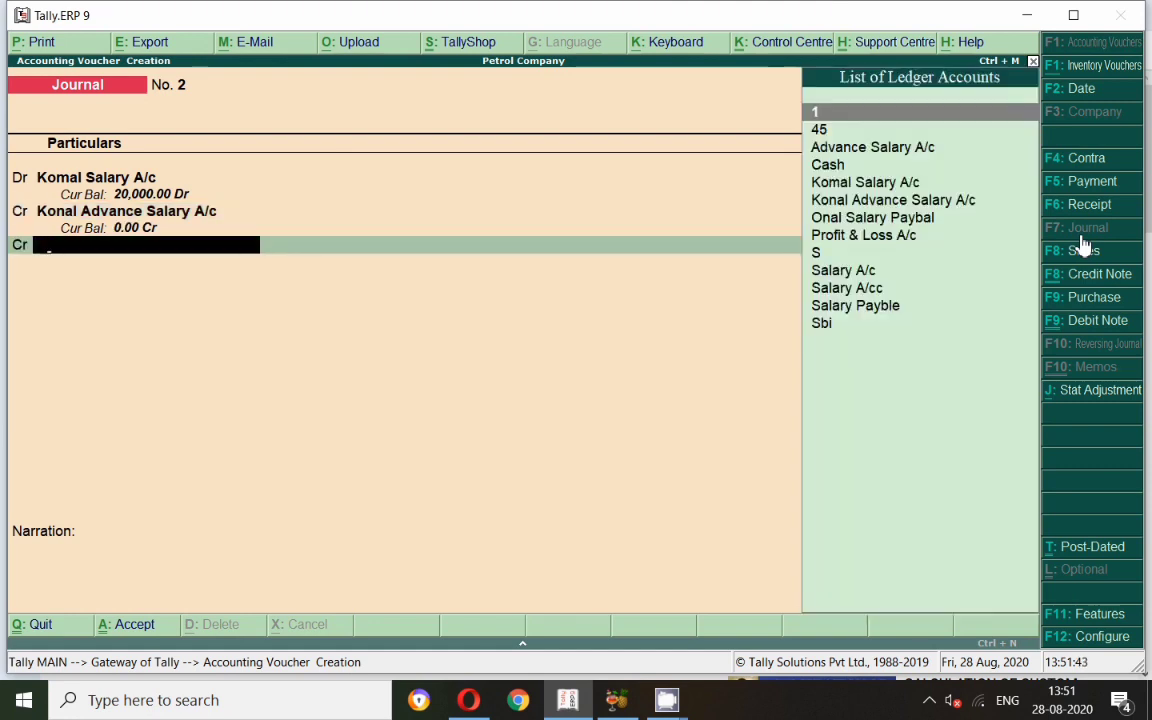
type("Ko")
key("Down")
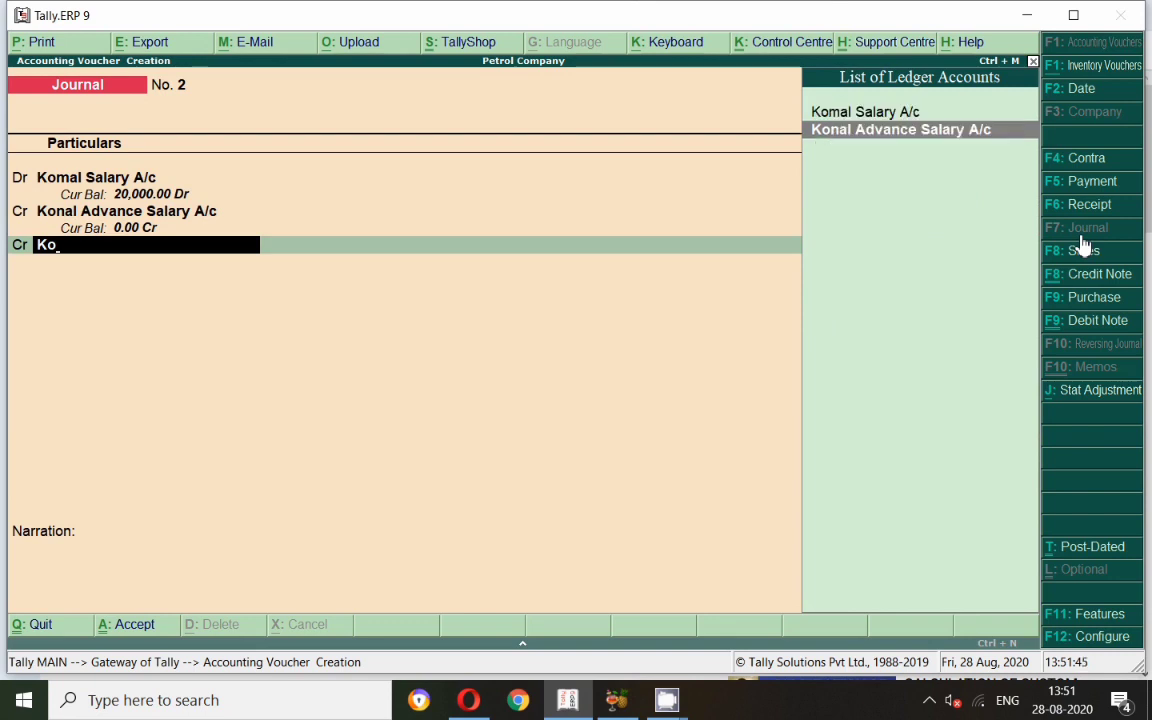
key("BackSpace")
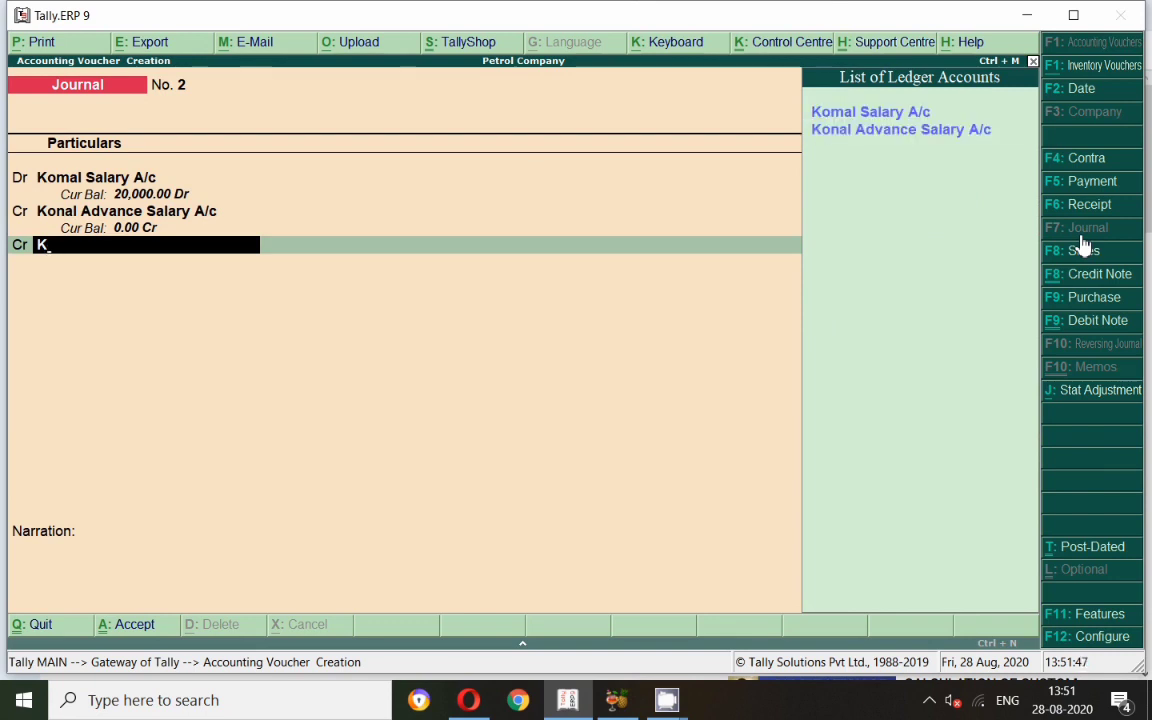
key("Return")
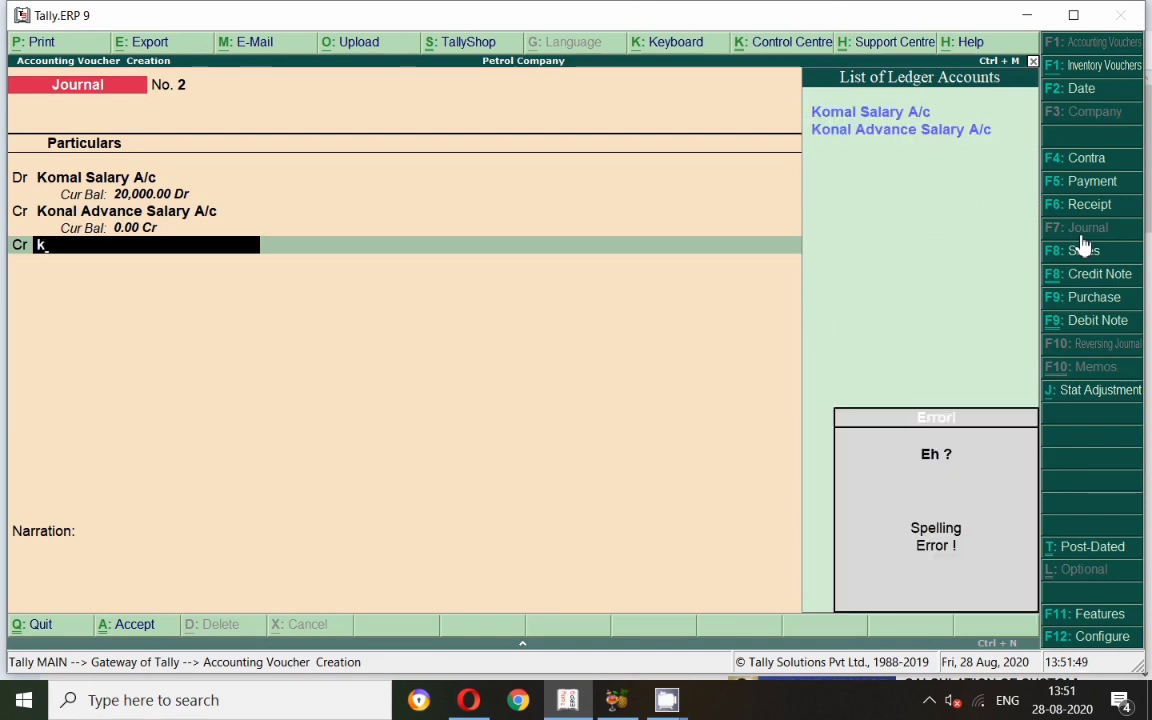
type("omalsal")
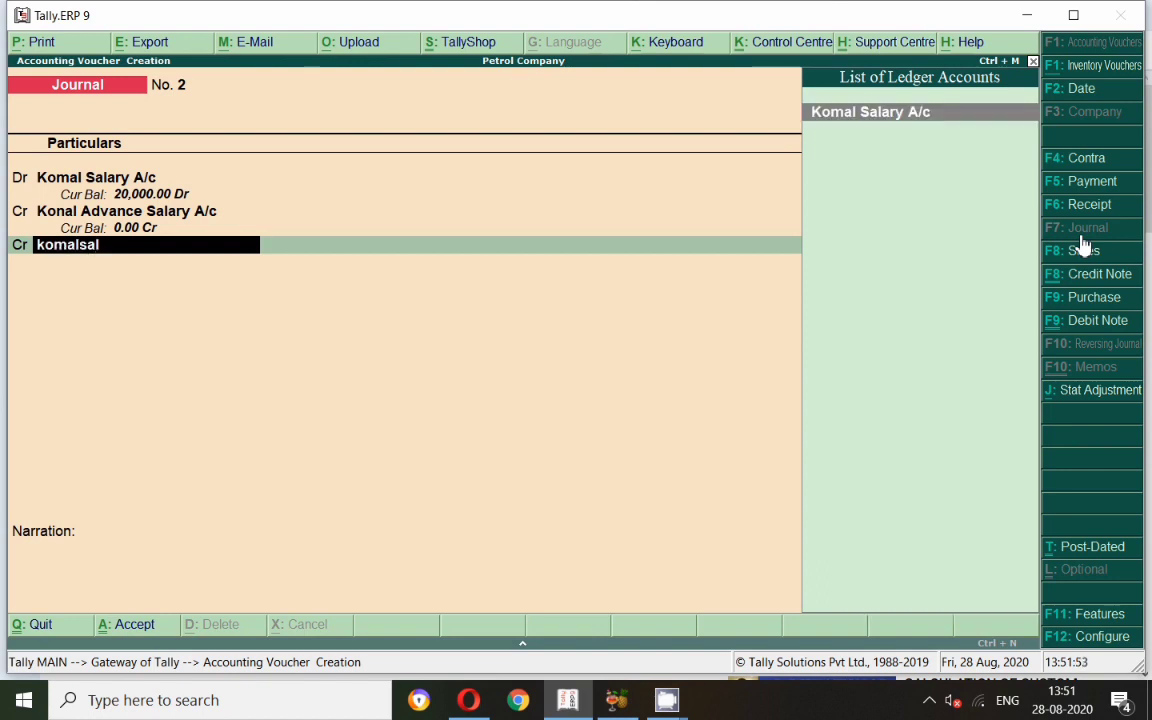
key("BackSpace")
key("BackSpace")
key("BackSpace")
key("BackSpace")
key("BackSpace")
key("BackSpace")
key("BackSpace")
key("BackSpace")
Credit the employee's Salary Payble A/c ledger with 15,000 and save the journal voucher without a narration.
type("sal")
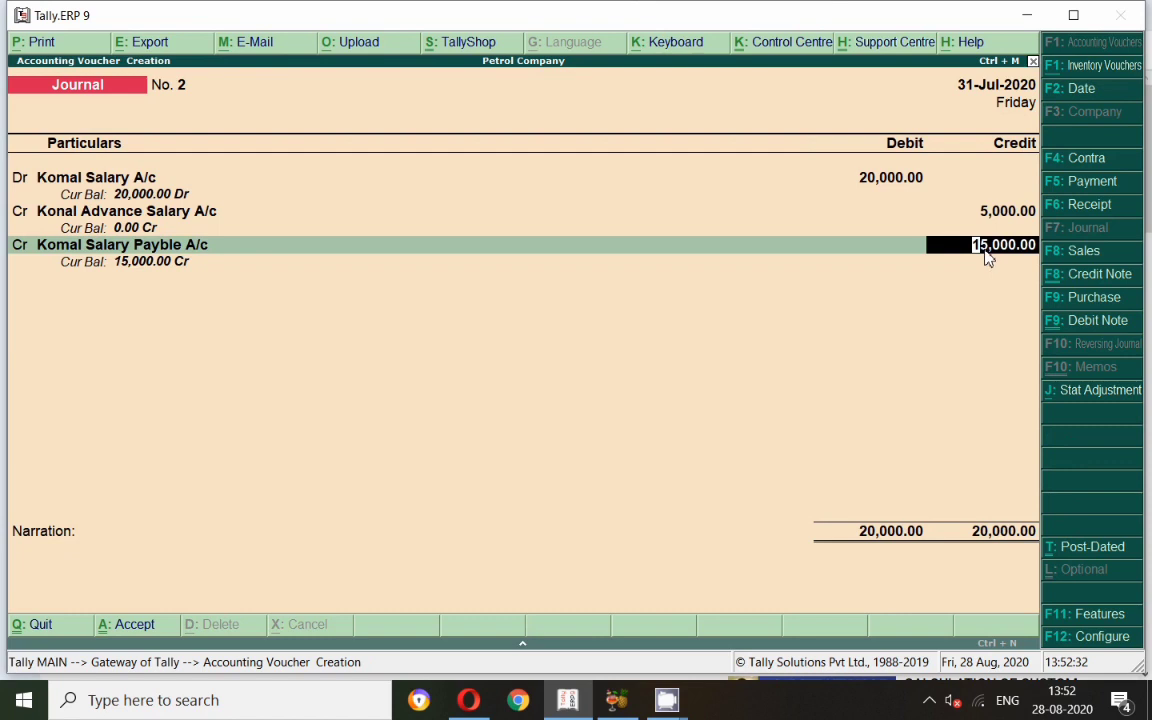
key("Return")
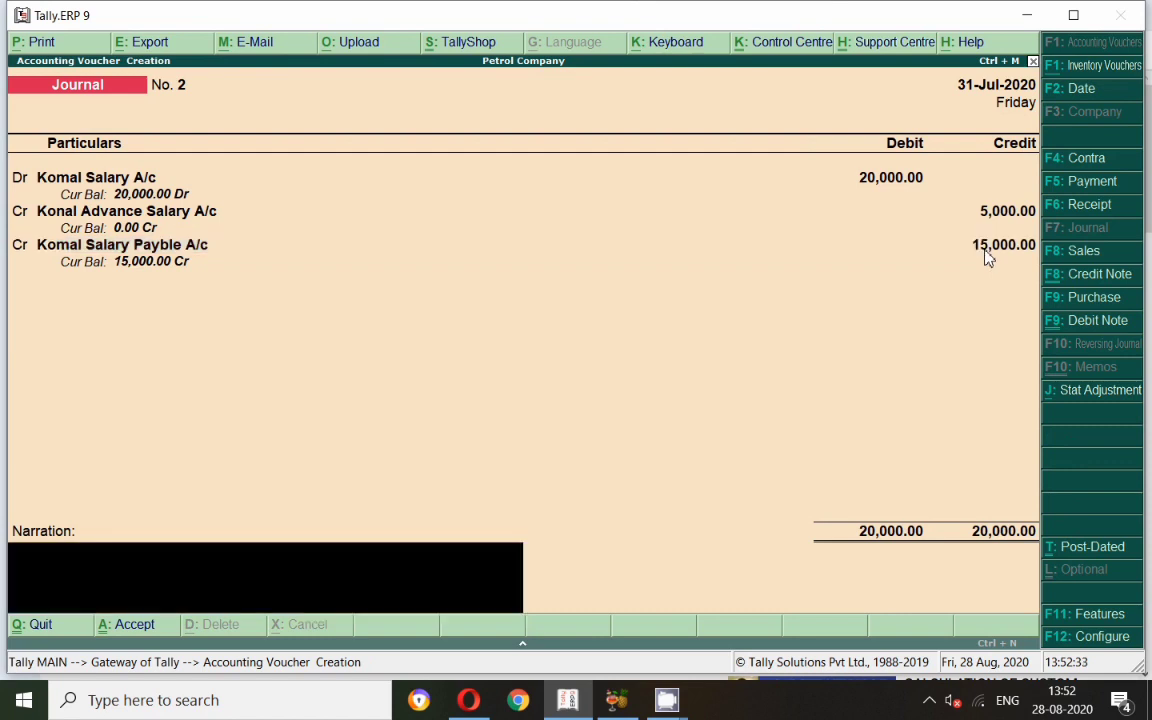
key("Return")
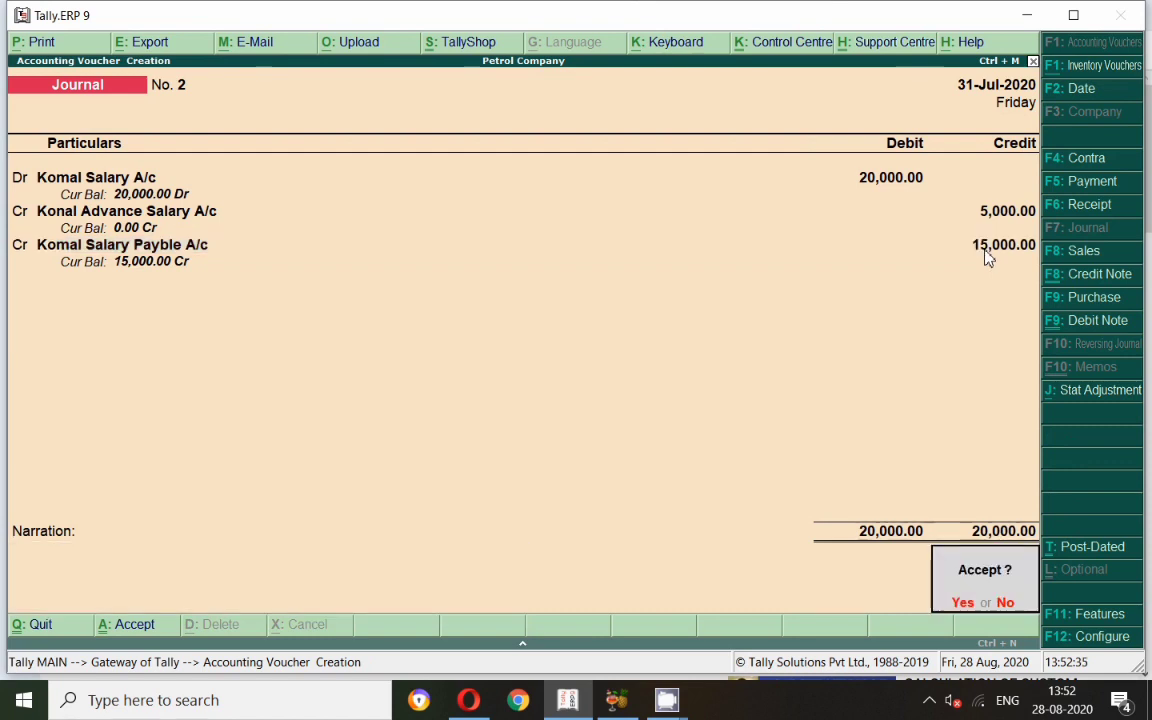
key("Return")
Leave voucher entry and open the company's balance sheet.
key("Escape")
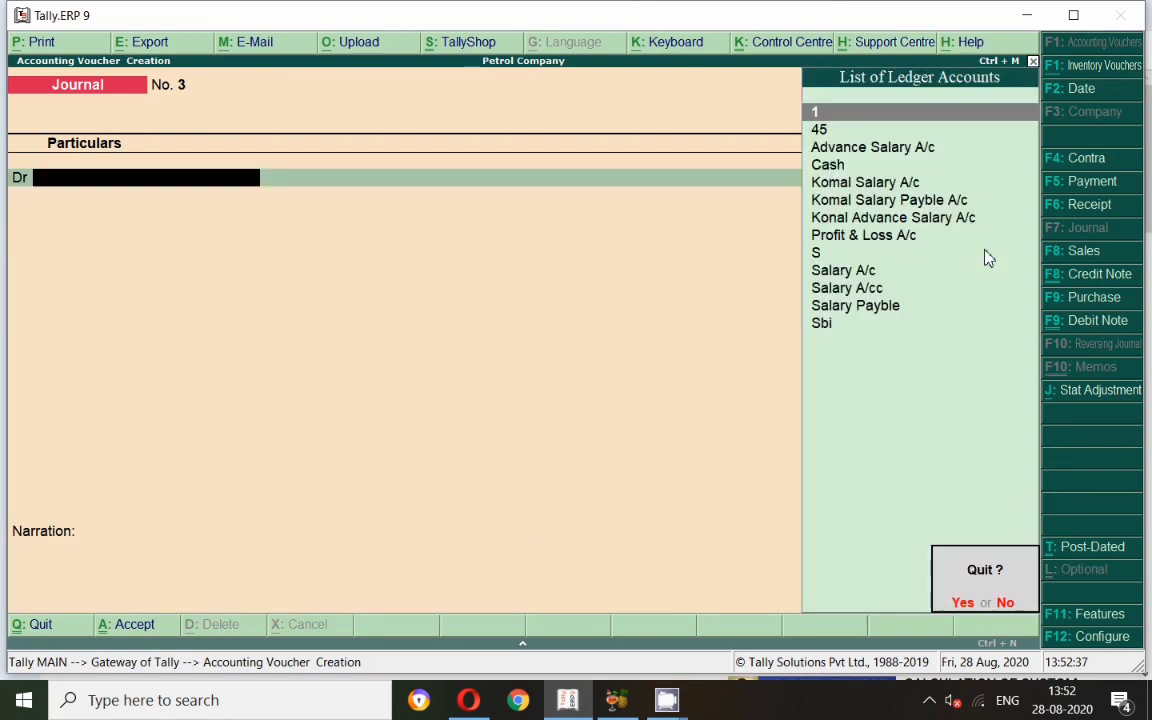
key("Return")
key("Escape")
key("n")
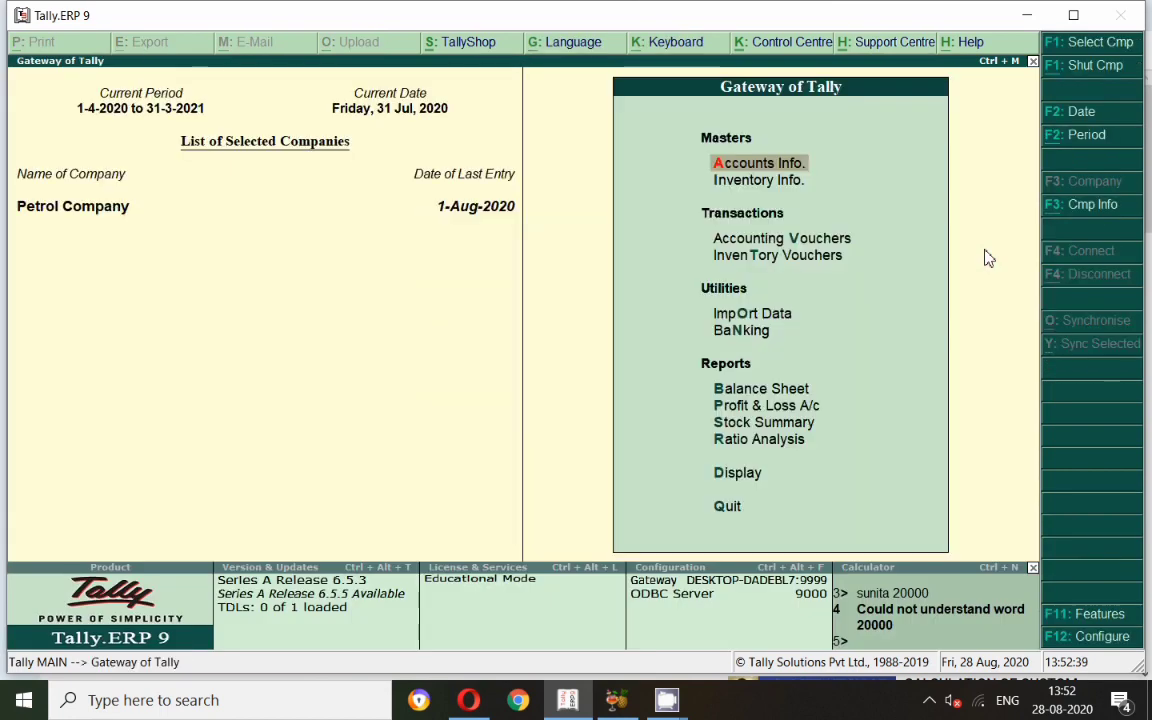
key("b")
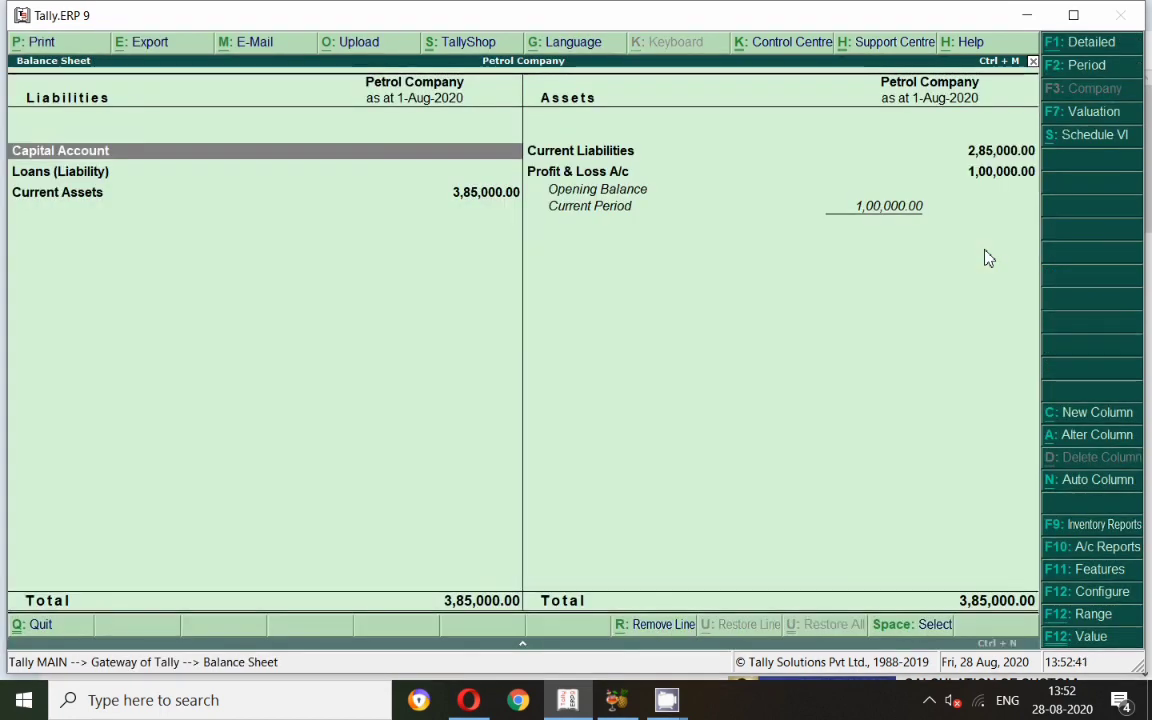
Examine the Current Liabilities group of the balance sheet for the employee's salary payable and return to the Gateway of Tally.
key("Down")
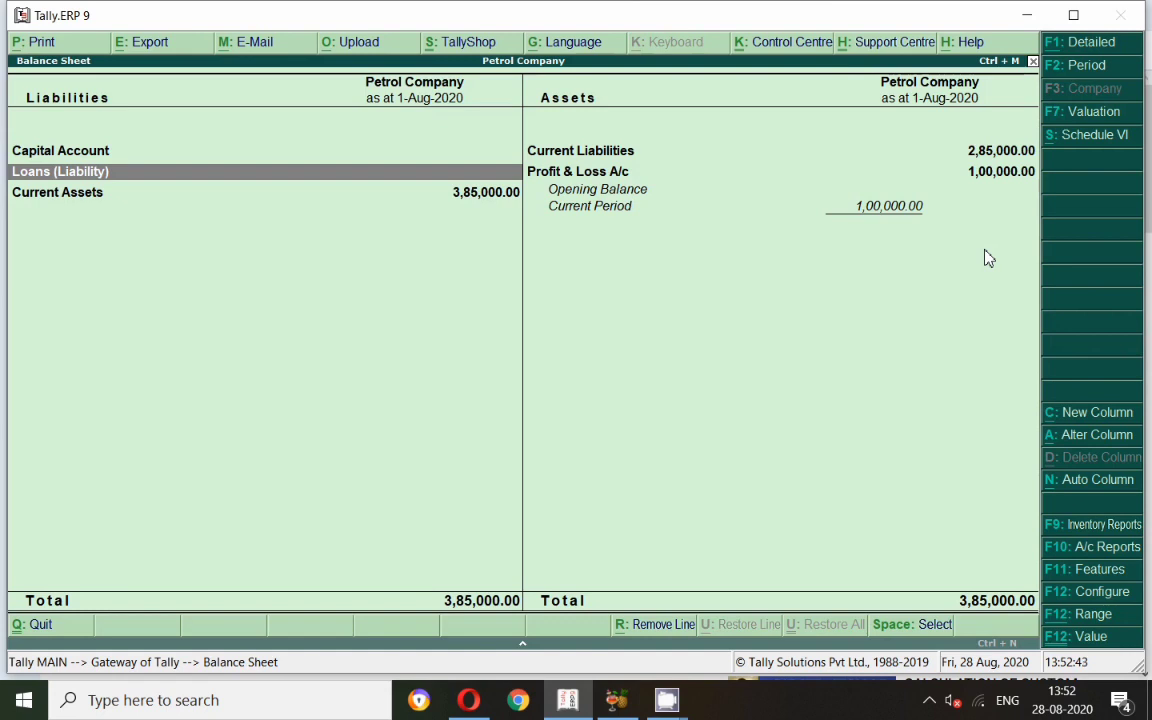
key("Right")
key("Up")
key("Return")
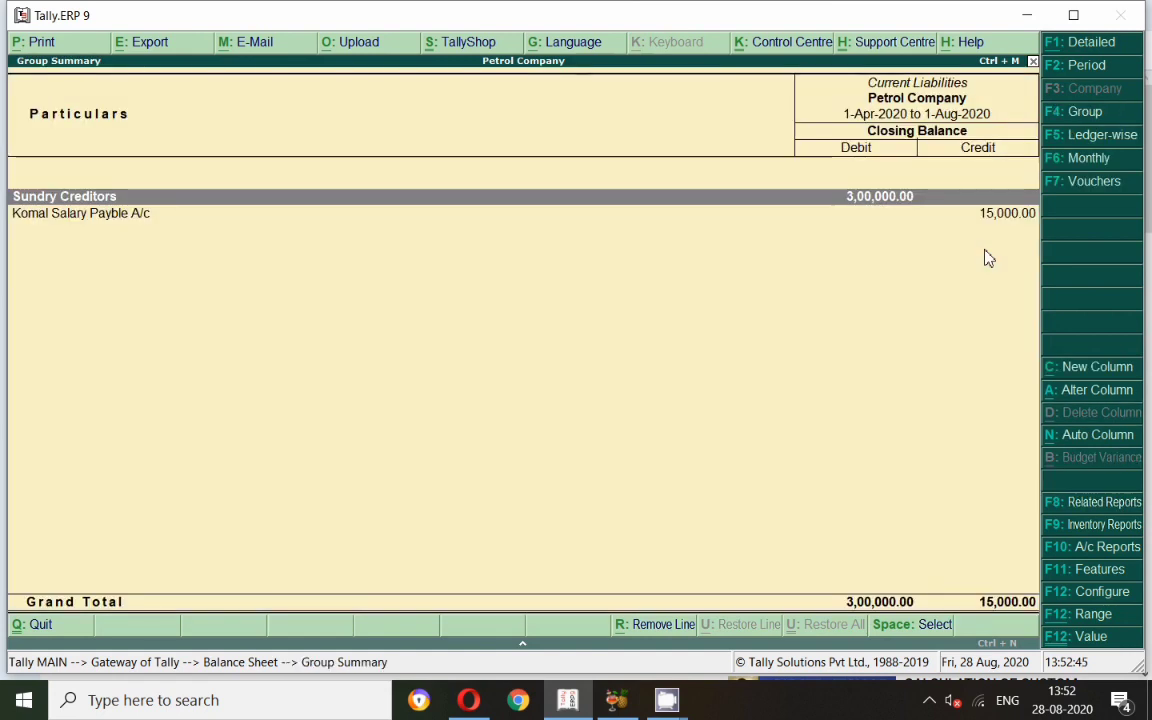
key("Down")
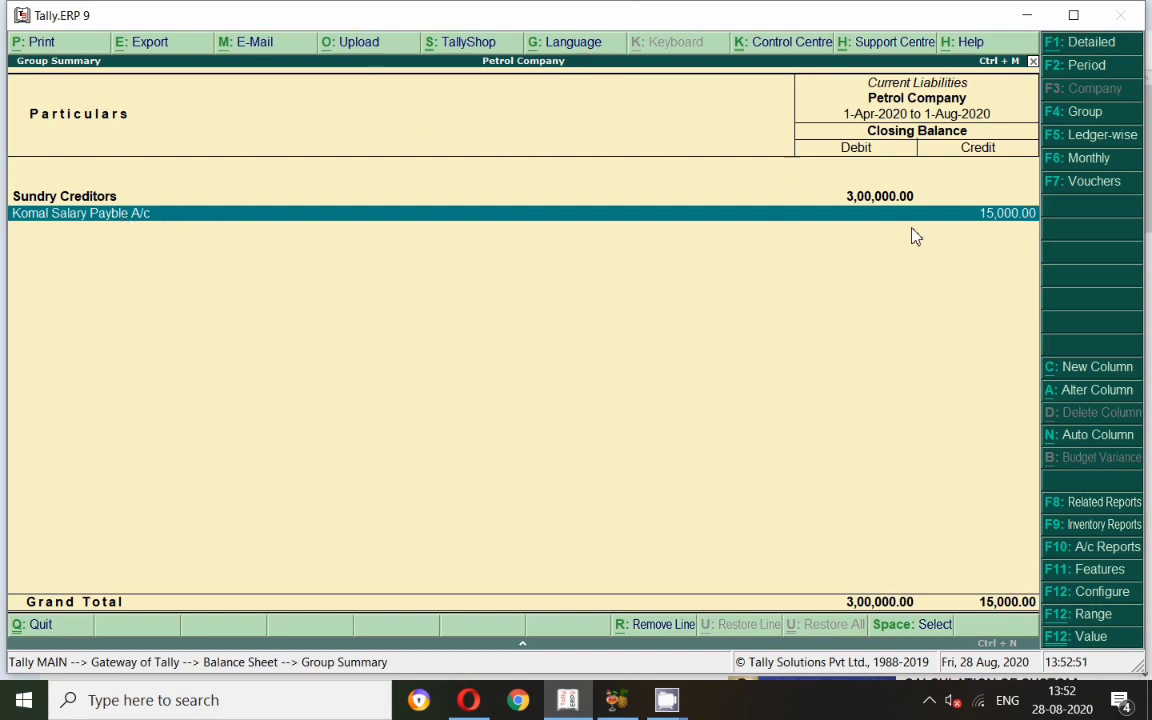
key("Escape")
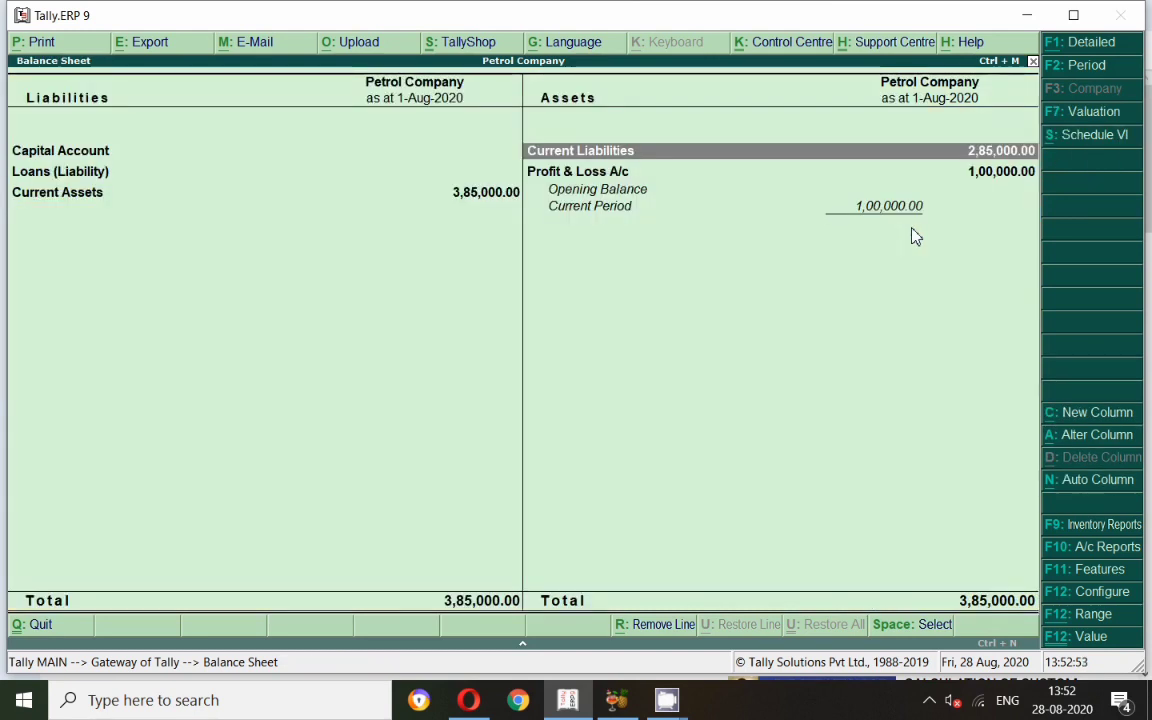
key("Escape")
key("Escape")
key("n")
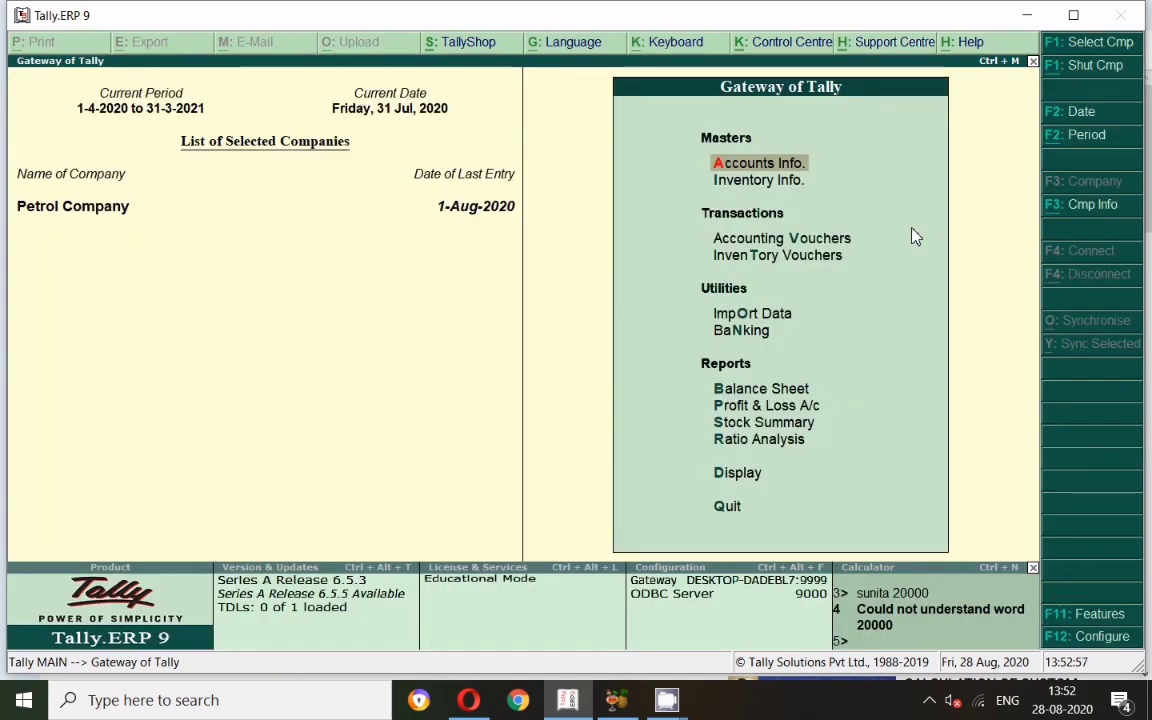
Start a new payment voucher dated 1-8-2020.
left_click(841, 237)
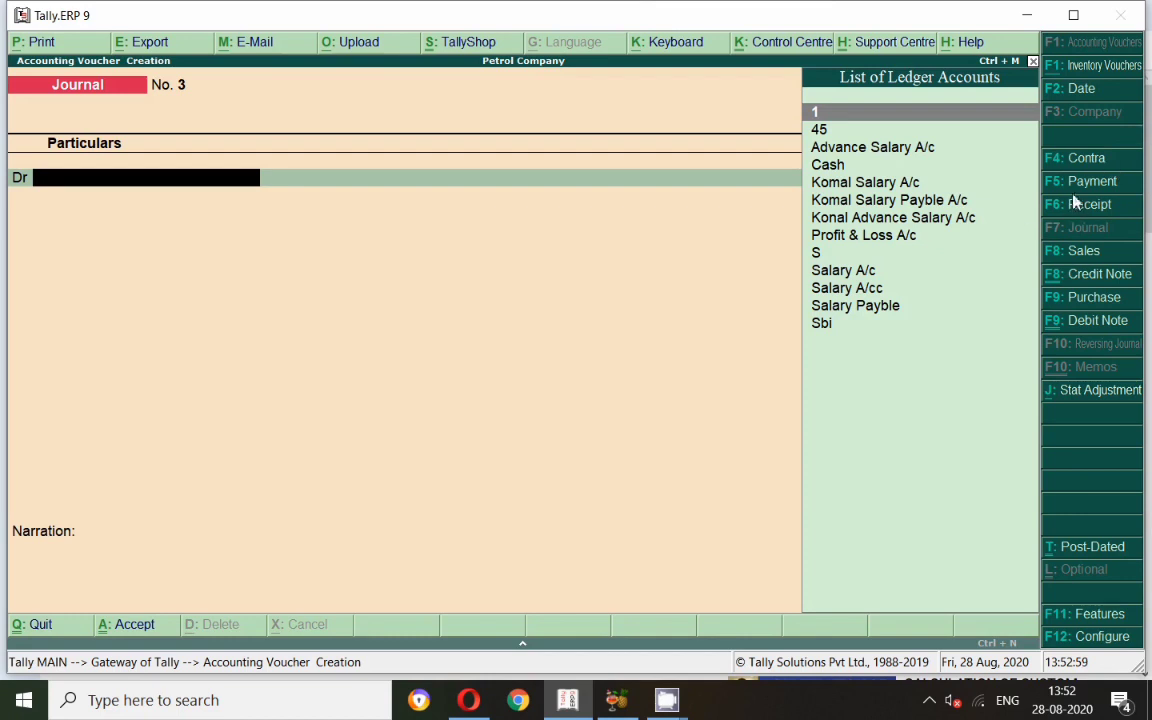
key("F5")
key("F2")
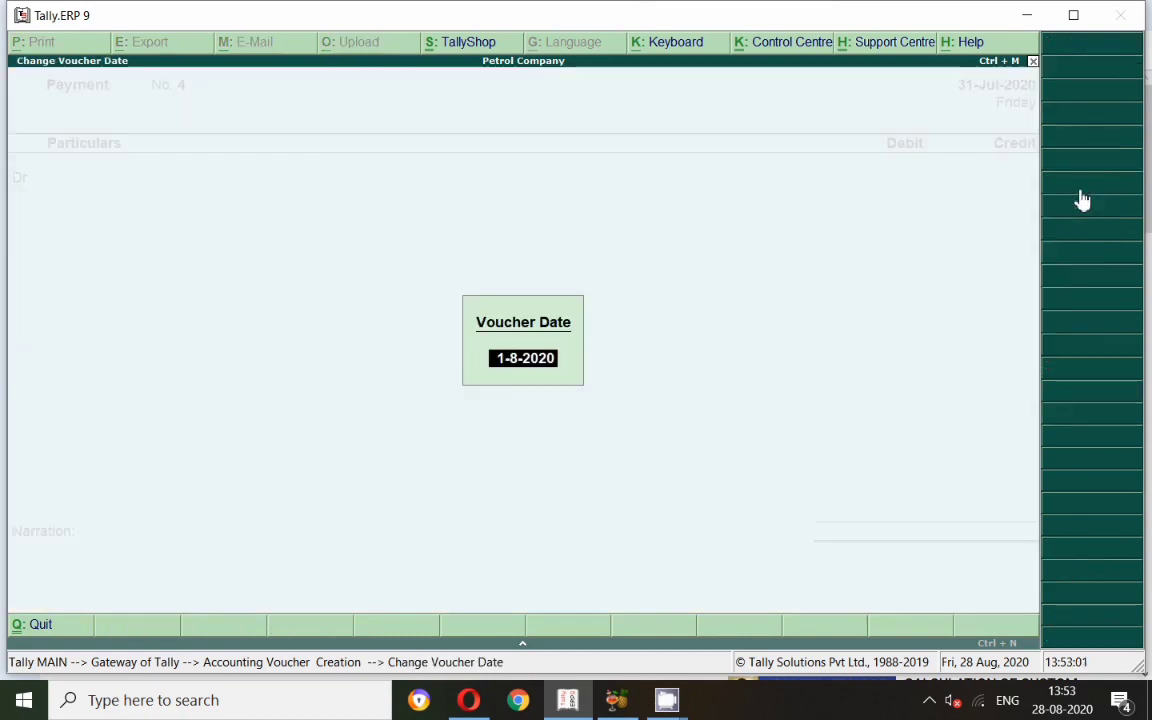
key("Return")
Debit the employee-specific Salary Payble A/c ledger with 15,000.
type("Ko")
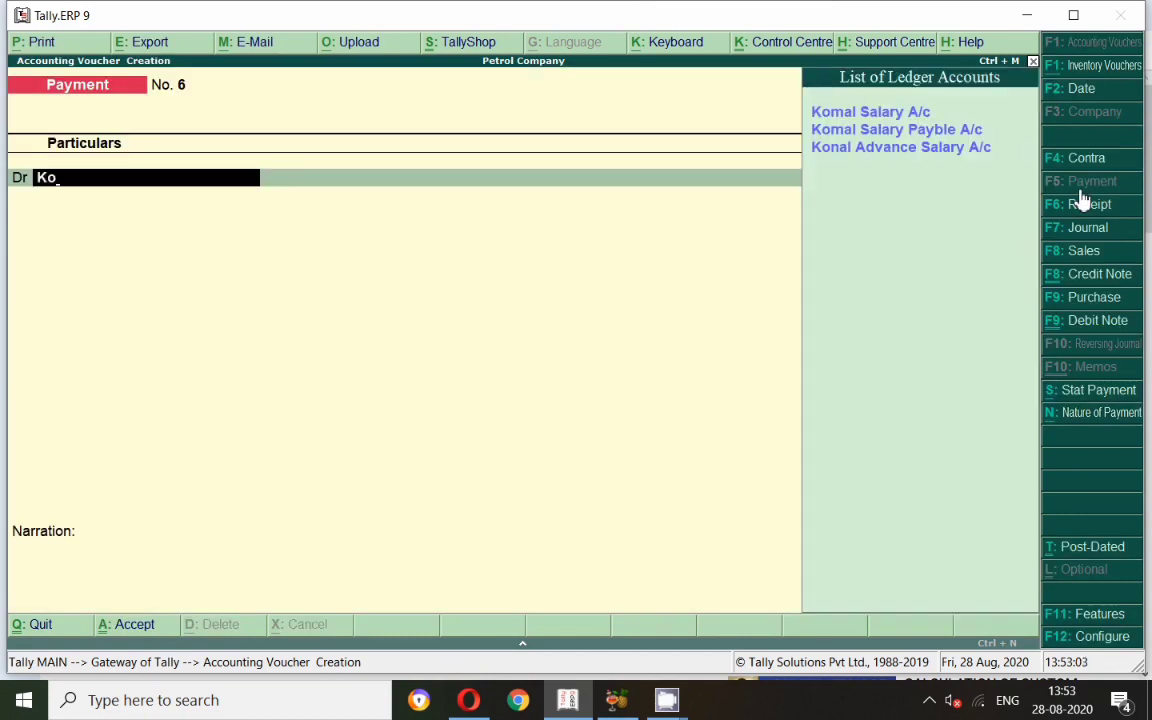
key("Down")
key("Return")
type("15000")
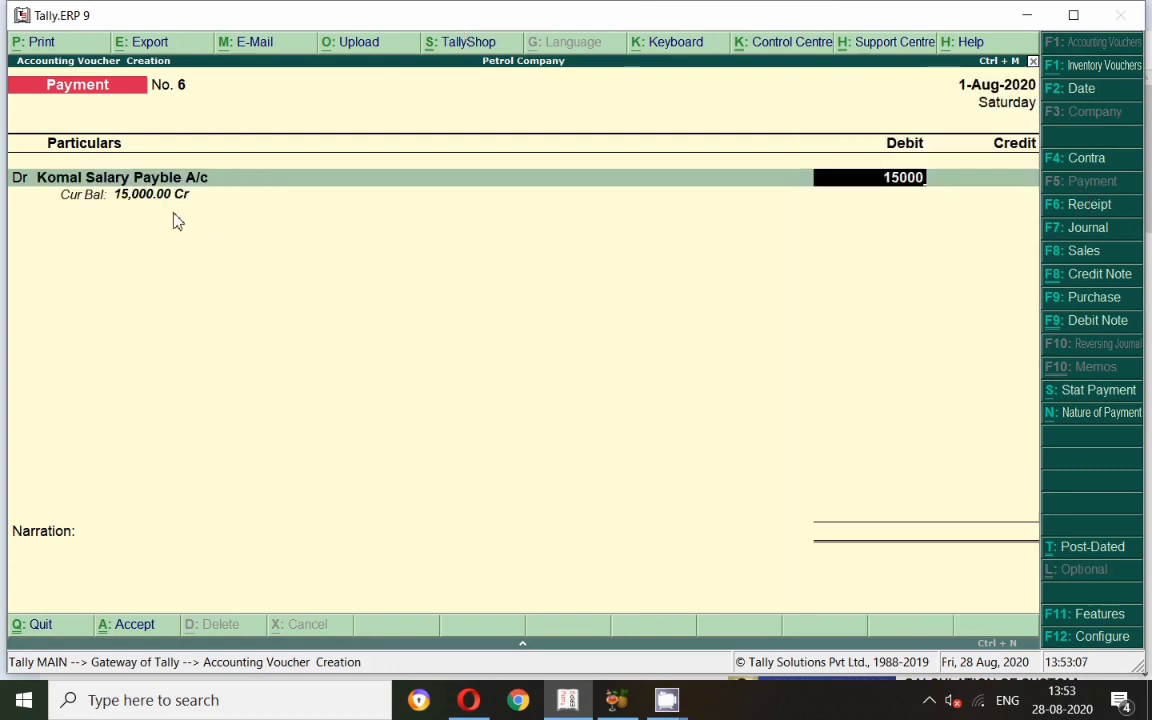
key("Return")
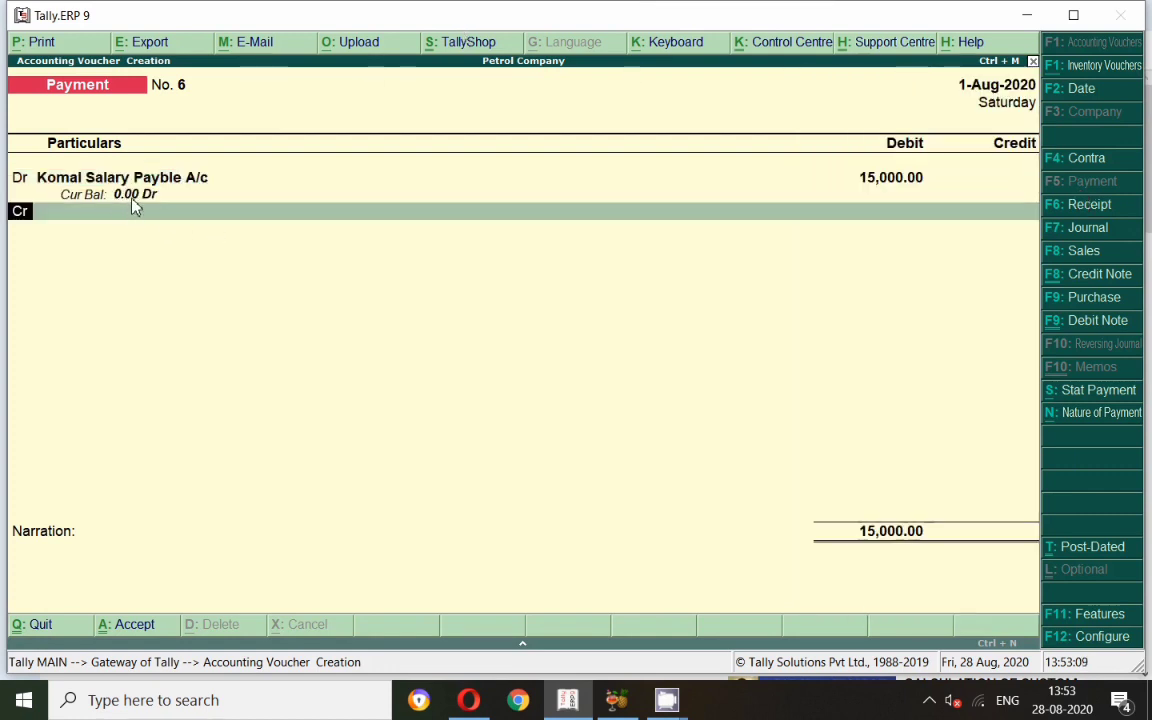
Credit the Cash ledger with 15,000 and save the payment voucher without a narration.
key("Return")
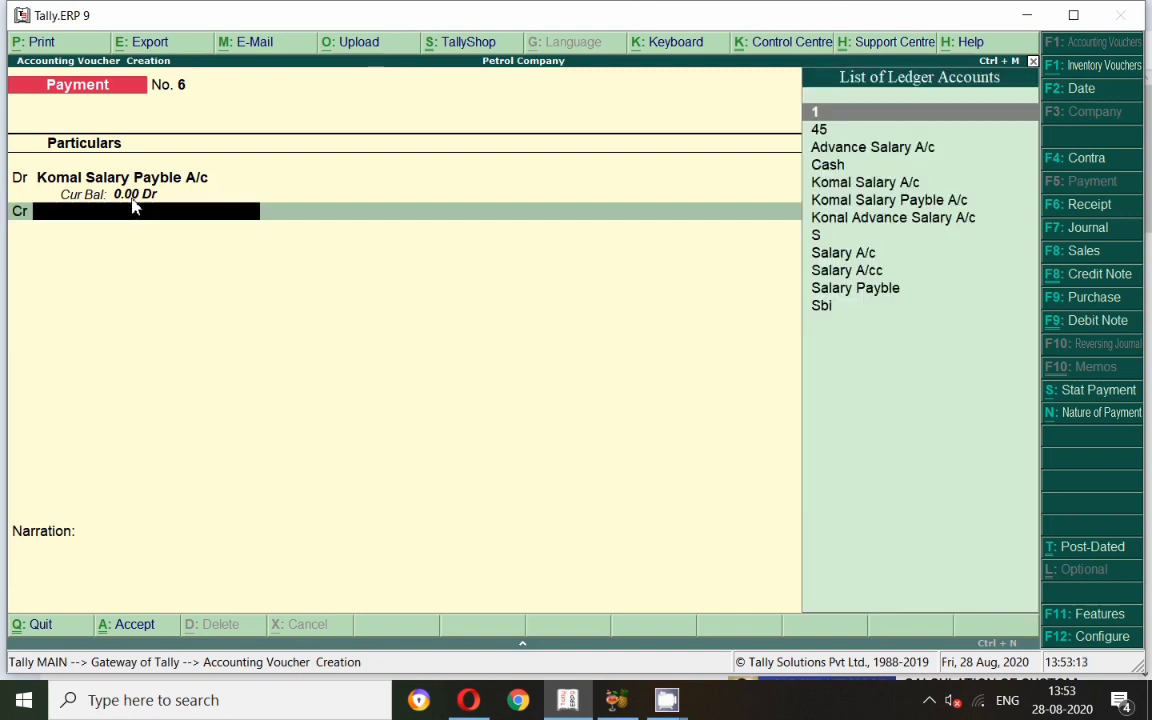
type("B")
key("Down")
key("Down")
key("Down")
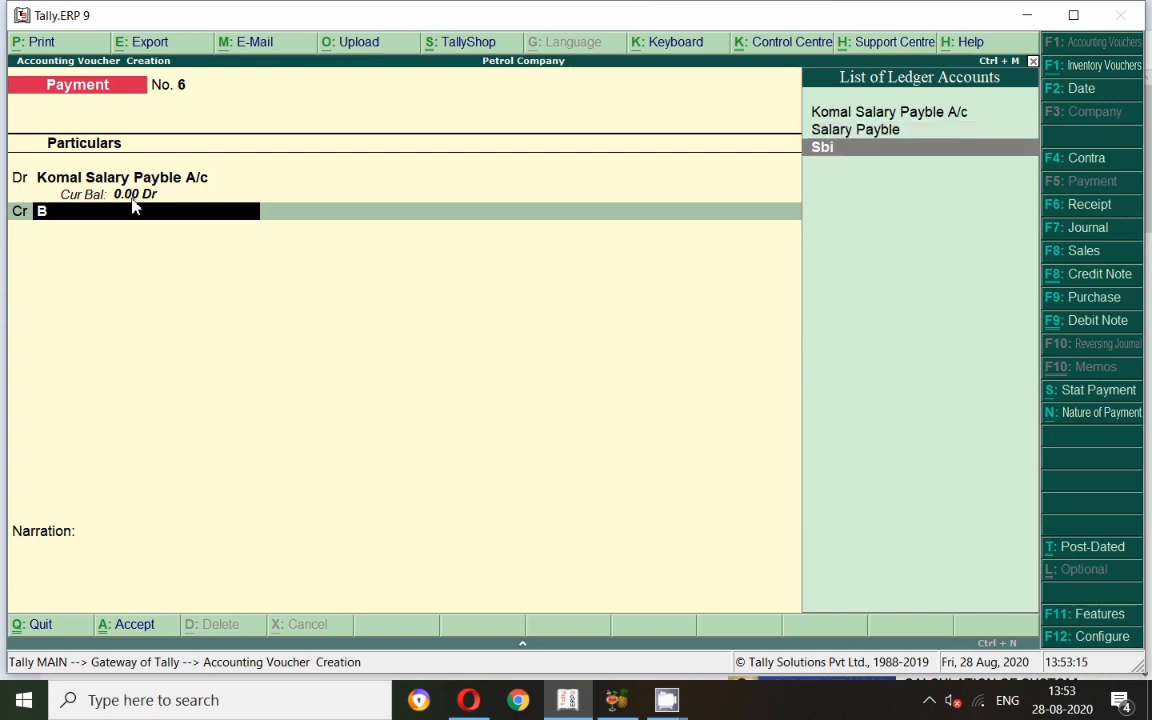
key("Return")
type("Ca")
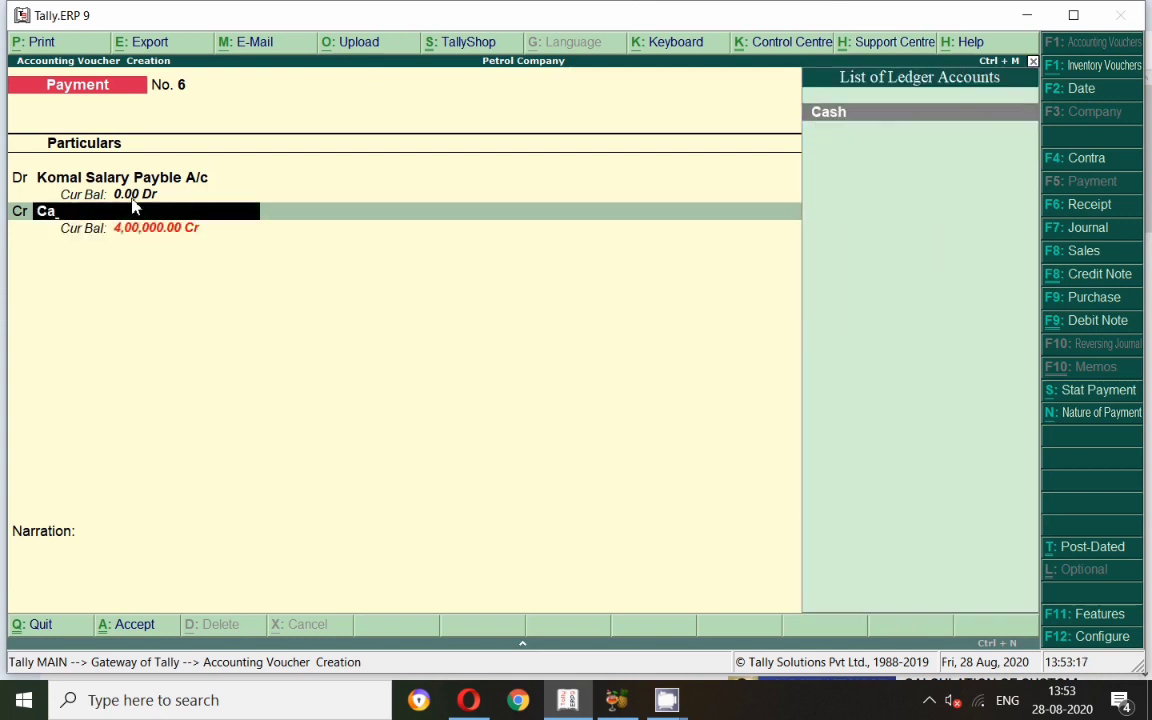
key("Return")
key("Return")
key("Return")
key("Return")
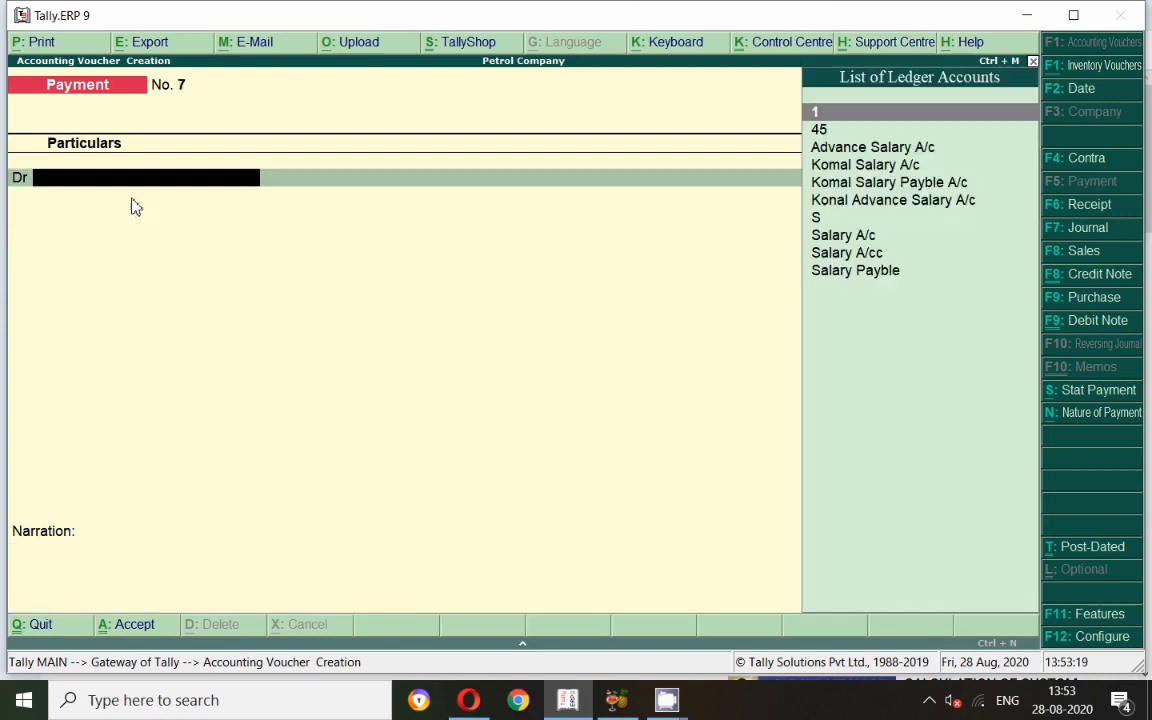
Leave voucher entry and check the balance sheet's Current Liabilities group for the employee's salary payable.
key("Escape")
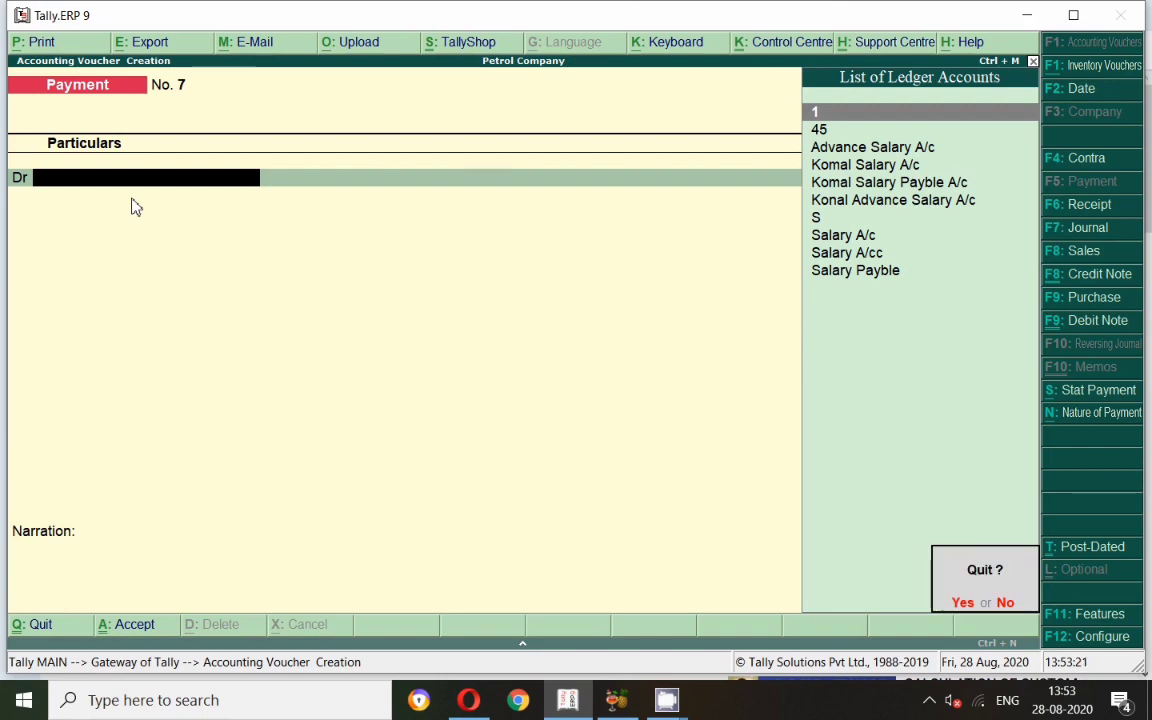
key("Return")
key("b")
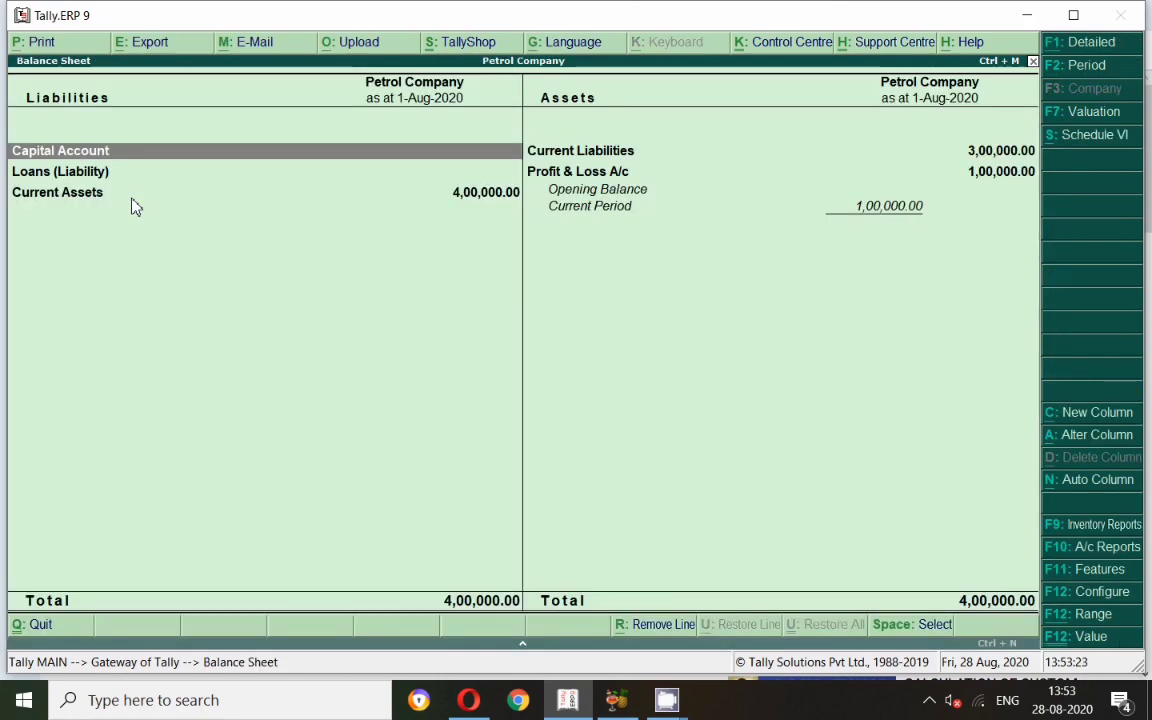
key("Right")
key("Return")
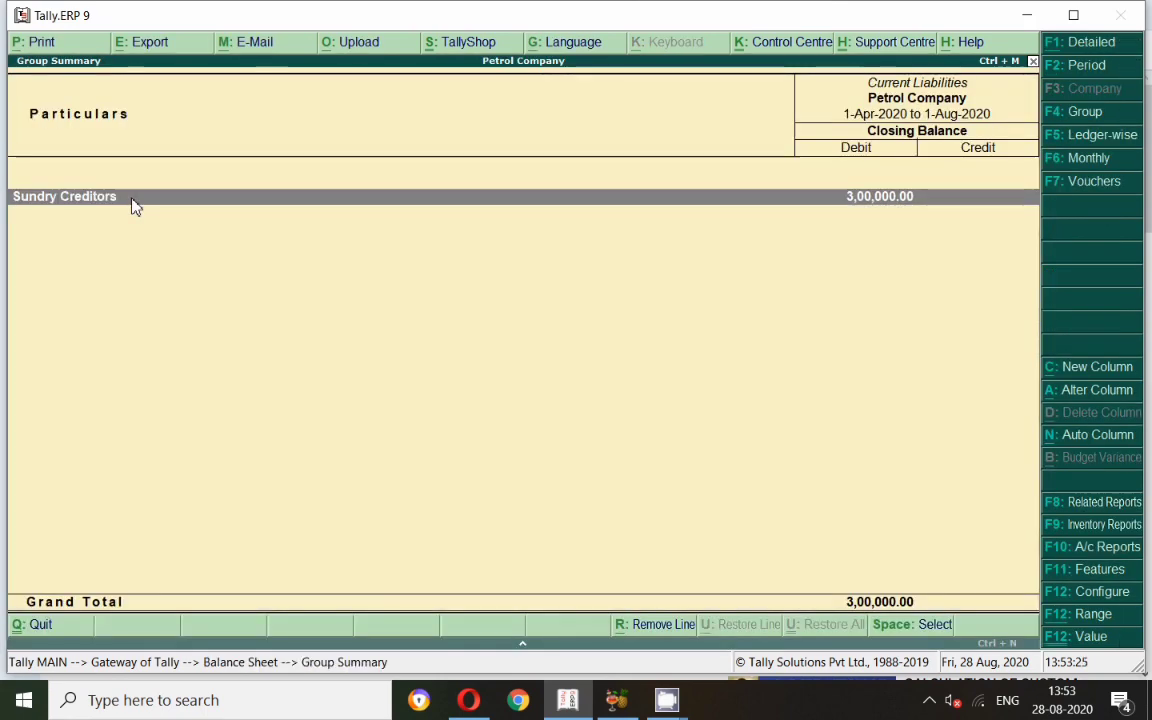
key("Escape")
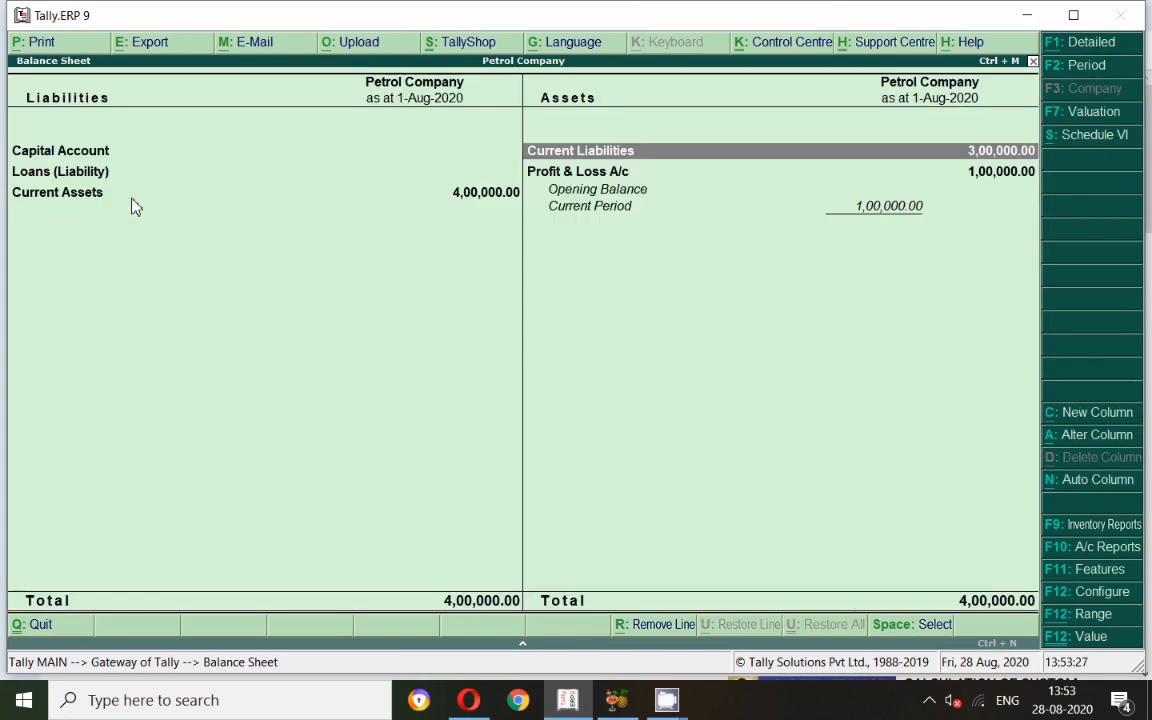
Examine the cash and bank balances in the Current Assets group and close the balance sheet.
key("Left")
key("Down")
key("Down")
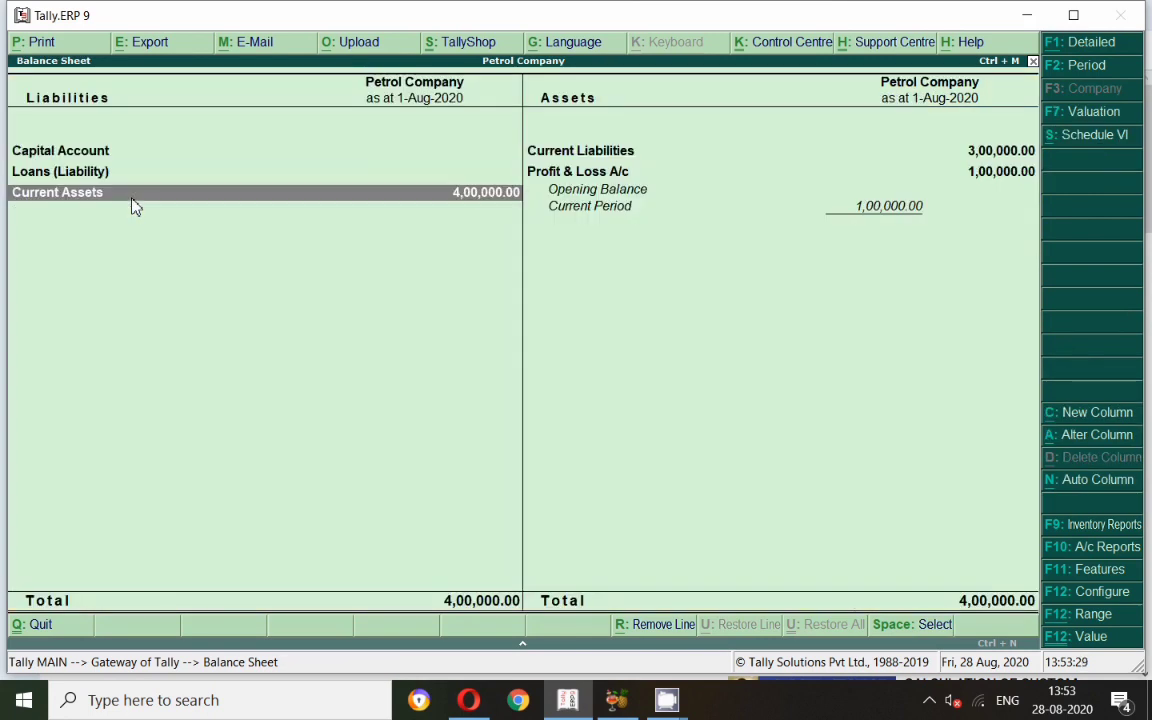
key("Return")
key("Down")
key("Up")
key("space")
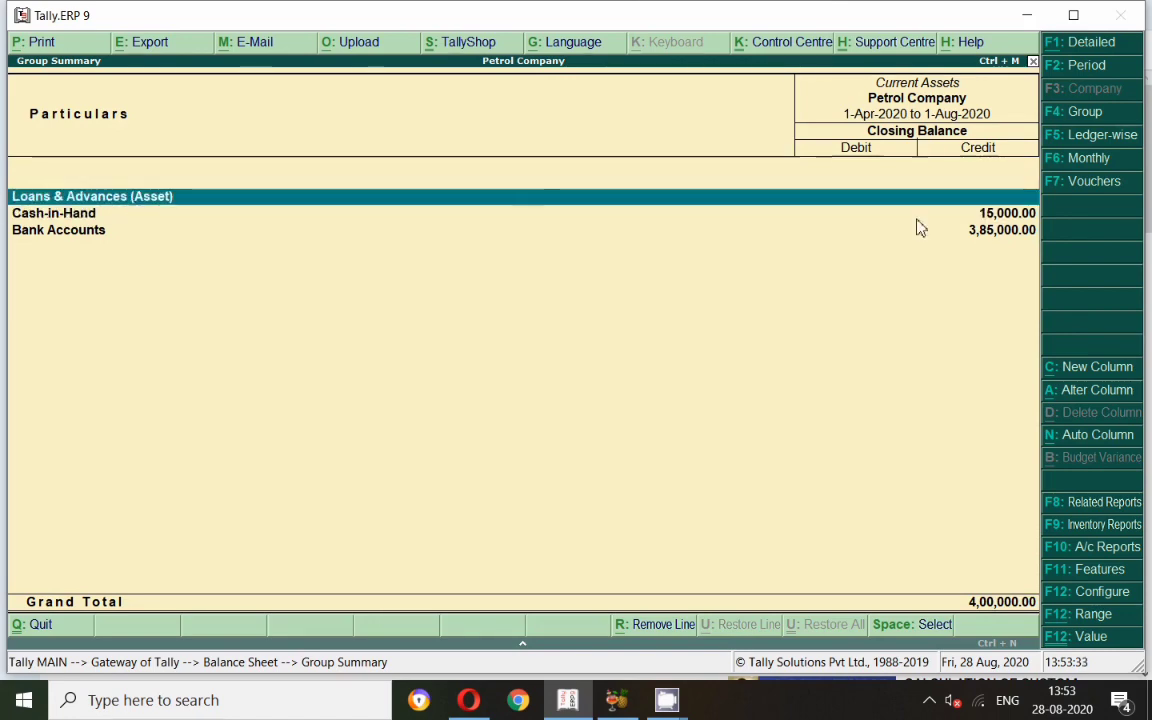
key("Escape")
key("Escape")
key("Escape")
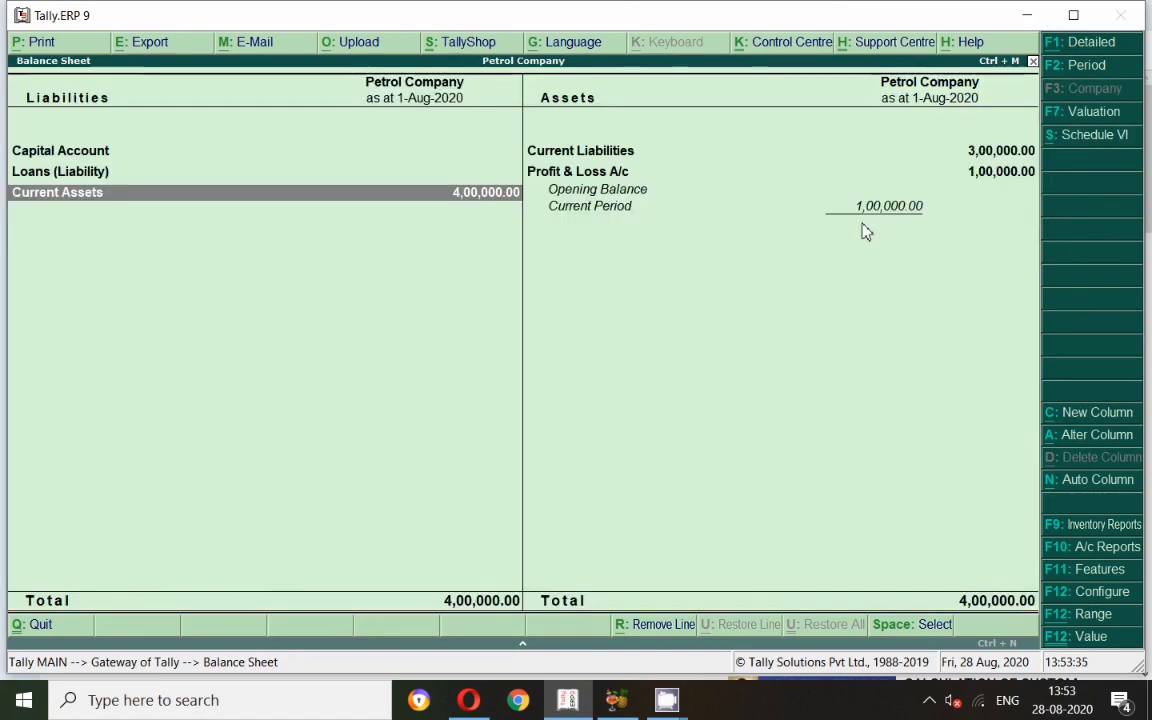
key("Escape")
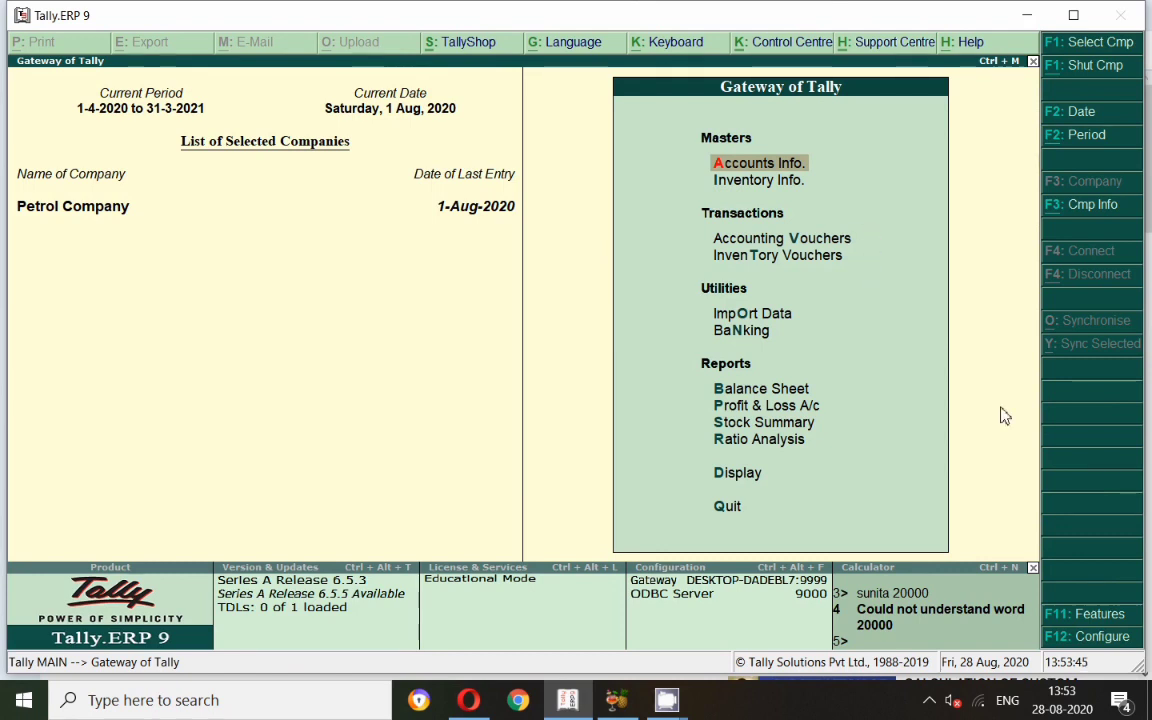
left_click(929, 700)
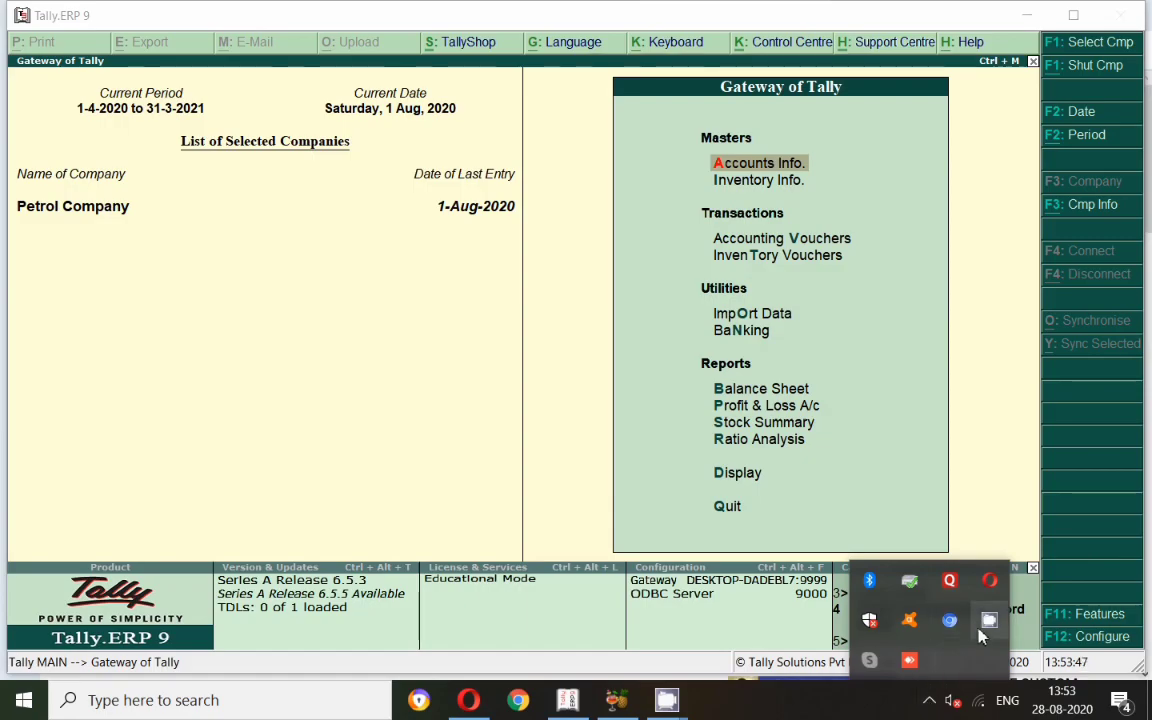